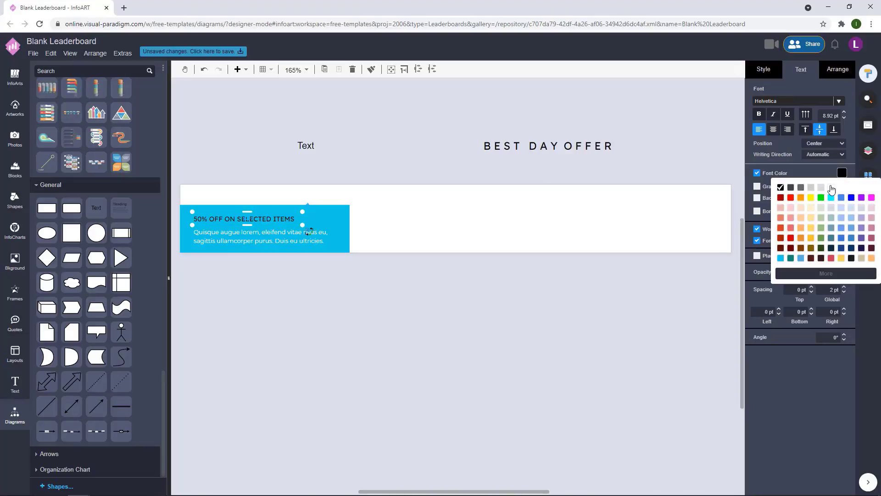
# Step: Set the font color of the "50% OFF ON SELECTED ITEMS" heading to white
pyautogui.click(831, 189)
pyautogui.click(463, 222)
pyautogui.click(267, 238)
pyautogui.click(282, 216)
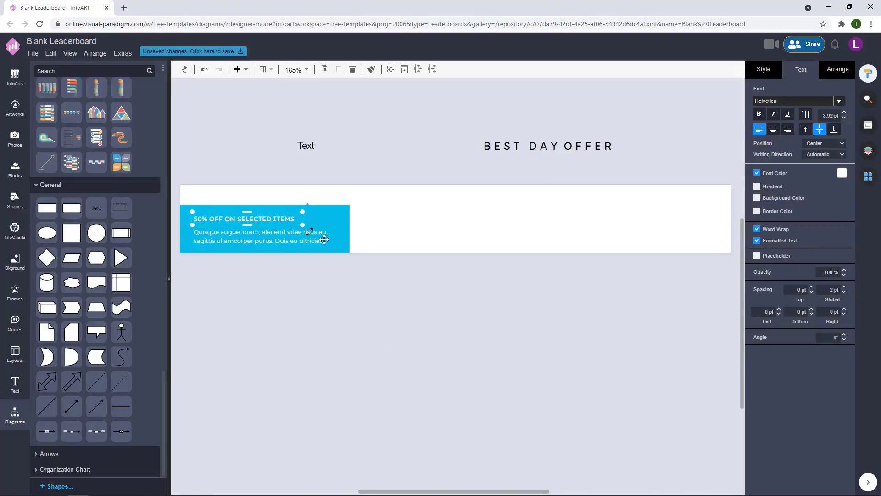
# Step: Enlarge the "50% OFF ON SELECTED ITEMS" heading to roughly the full width of the blue rectangle
pyautogui.doubleClick(303, 212)
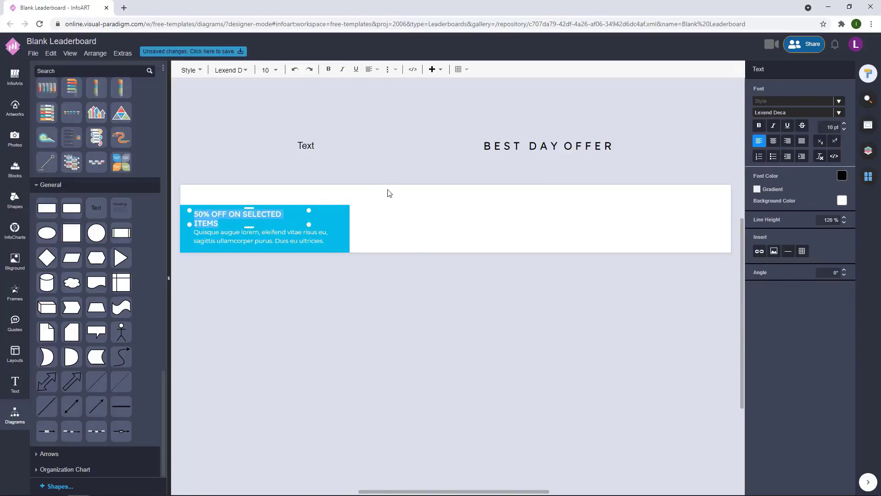
pyautogui.click(389, 194)
pyautogui.scroll(2, 263, 217)
pyautogui.click(275, 216)
pyautogui.moveTo(328, 217); pyautogui.dragTo(400, 221)
pyautogui.click(467, 252)
pyautogui.scroll(-3, 468, 253)
pyautogui.scroll(2, 398, 263)
pyautogui.click(398, 223)
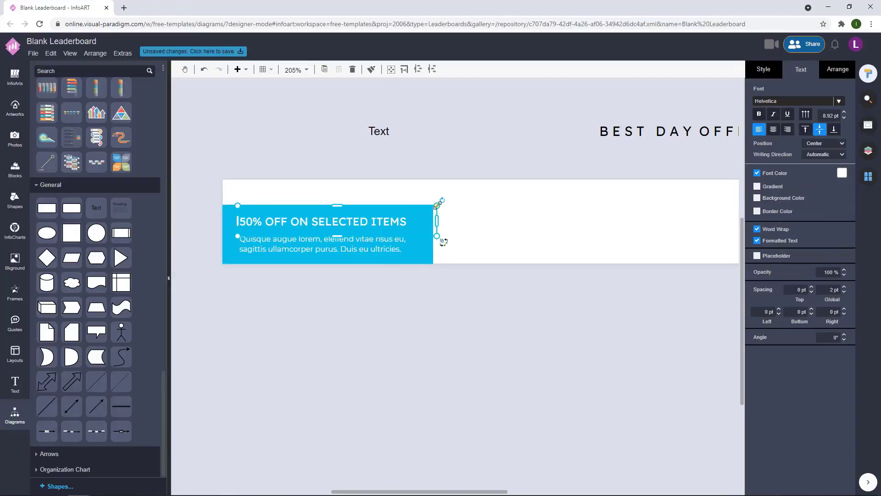
# Step: Left-align the heading with the body text below it
pyautogui.click(420, 261)
pyautogui.click(838, 69)
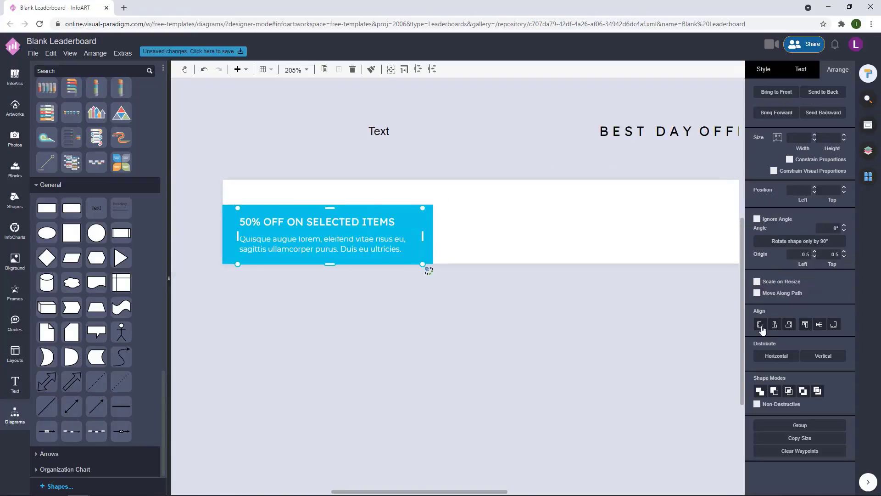
pyautogui.click(496, 252)
# Step: Scale the heading down to about 182 by 27 pt so it fits inside the blue rectangle
pyautogui.click(379, 215)
pyautogui.moveTo(423, 208); pyautogui.dragTo(409, 211)
pyautogui.click(477, 209)
pyautogui.click(343, 220)
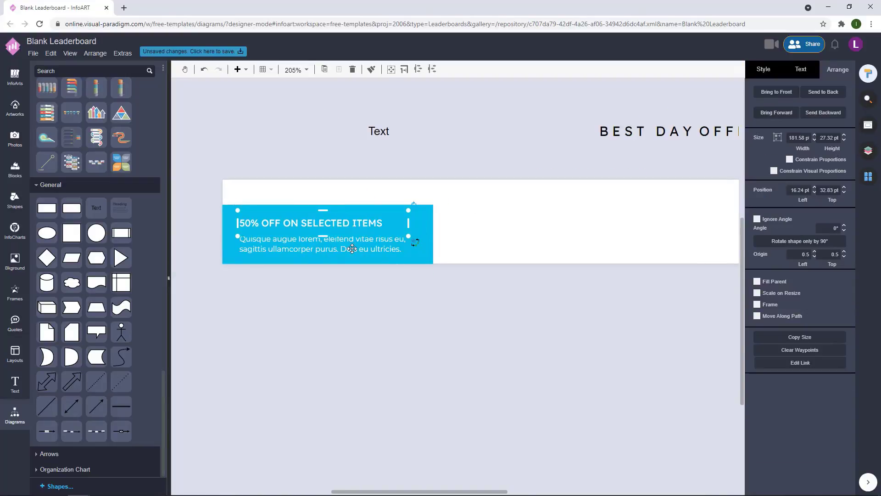
pyautogui.keyDown('shift'); pyautogui.click(351, 248); pyautogui.keyUp('shift')
pyautogui.click(477, 220)
# Step: Reduce the font size of the body text under the heading by two increments
pyautogui.doubleClick(351, 249)
pyautogui.click(845, 130)
pyautogui.click(845, 130)
pyautogui.click(533, 257)
pyautogui.scroll(-2, 533, 265)
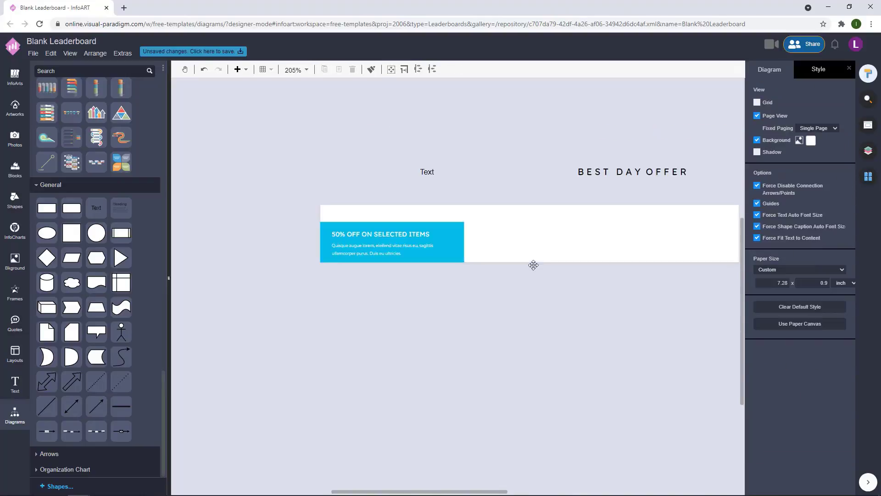
# Step: Narrow the body text box so the first line ends after "risus eu,"
pyautogui.scroll(3, 317, 284)
pyautogui.click(314, 283)
pyautogui.moveTo(406, 250); pyautogui.dragTo(388, 254)
pyautogui.click(526, 237)
pyautogui.click(358, 266)
pyautogui.click(478, 242)
# Step: Reposition the heading and body text closer together and slightly further right inside the blue rectangle
pyautogui.moveTo(307, 267); pyautogui.dragTo(341, 248)
pyautogui.keyDown('shift'); pyautogui.click(317, 242); pyautogui.keyUp('shift')
pyautogui.click(518, 271)
pyautogui.click(531, 224)
pyautogui.click(341, 263)
pyautogui.keyDown('shift'); pyautogui.click(337, 245); pyautogui.keyUp('shift')
pyautogui.scroll(-3, 527, 233)
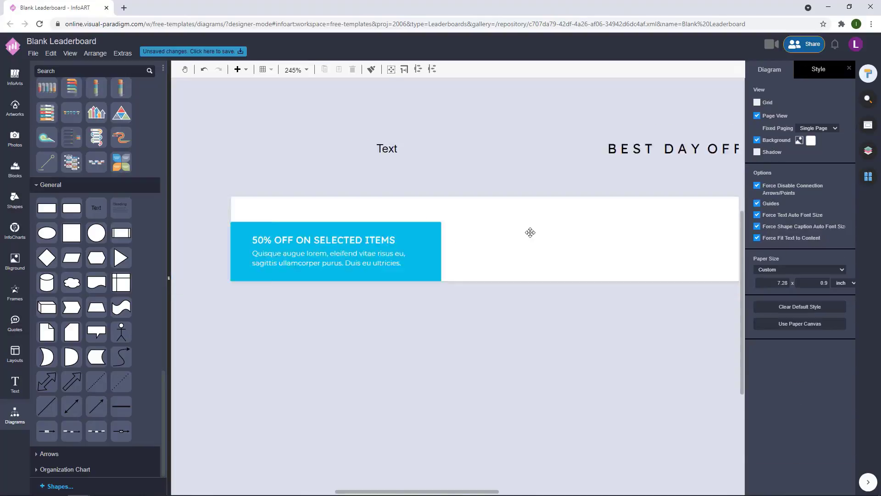
pyautogui.click(533, 249)
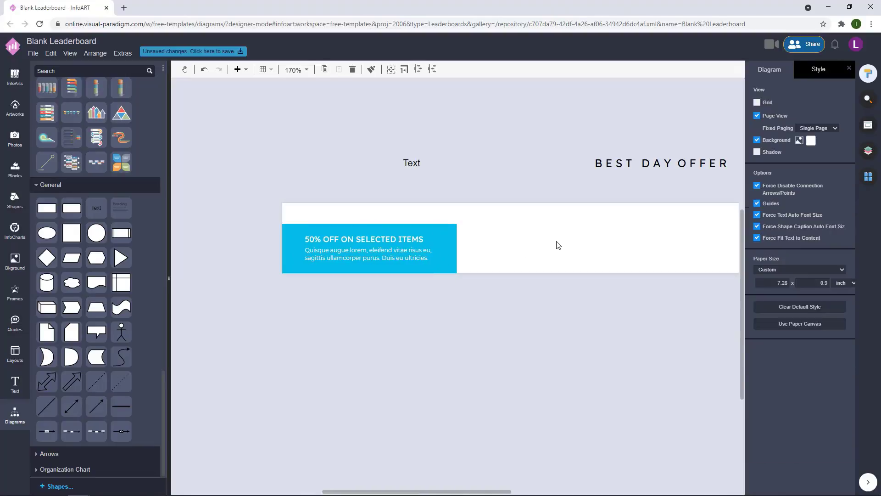
# Step: Duplicate the blue rectangle and place the copy on the white area to its right
pyautogui.moveTo(522, 256); pyautogui.dragTo(457, 251)
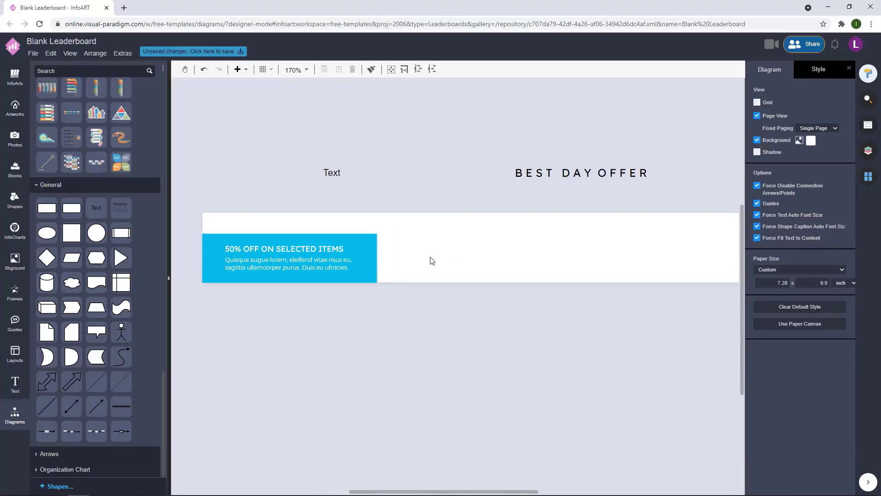
pyautogui.hscroll(1, 432, 260)
pyautogui.click(354, 248)
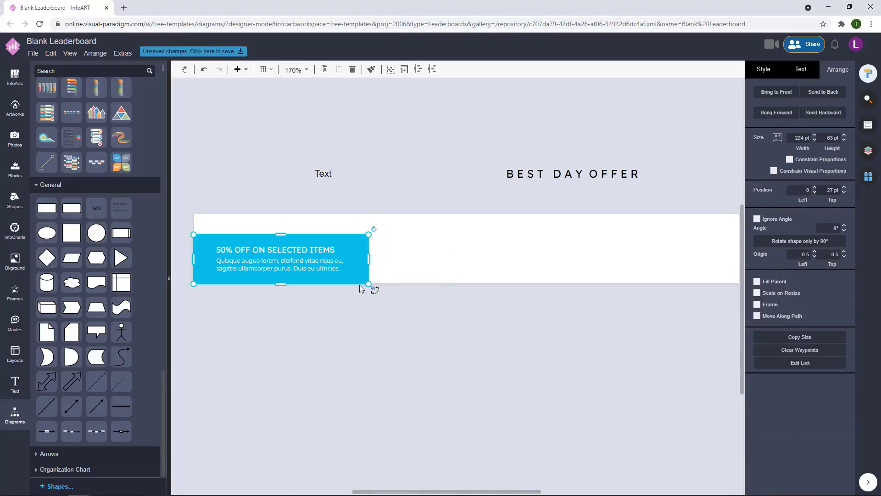
pyautogui.moveTo(334, 262); pyautogui.dragTo(541, 246)
# Step: Remove the duplicate rectangle's fill and give it a thick outline in the same blue
pyautogui.click(763, 73)
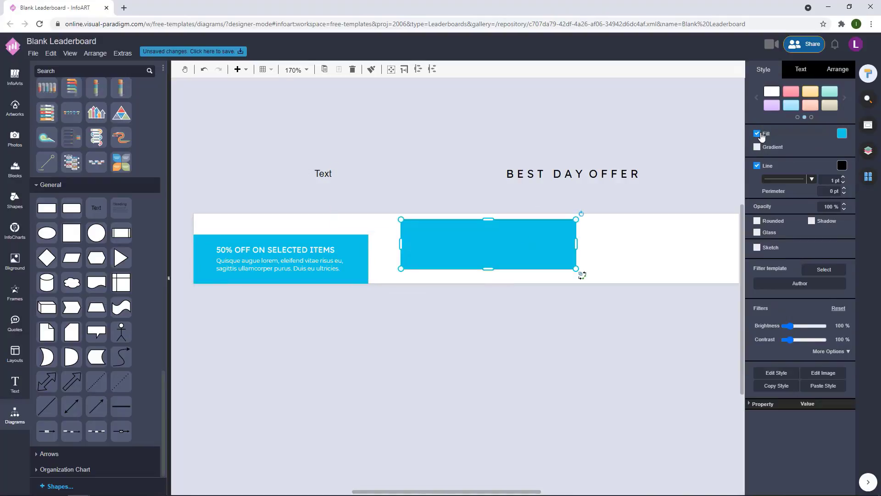
pyautogui.click(757, 134)
pyautogui.click(842, 152)
pyautogui.click(782, 239)
pyautogui.click(843, 165)
pyautogui.click(843, 164)
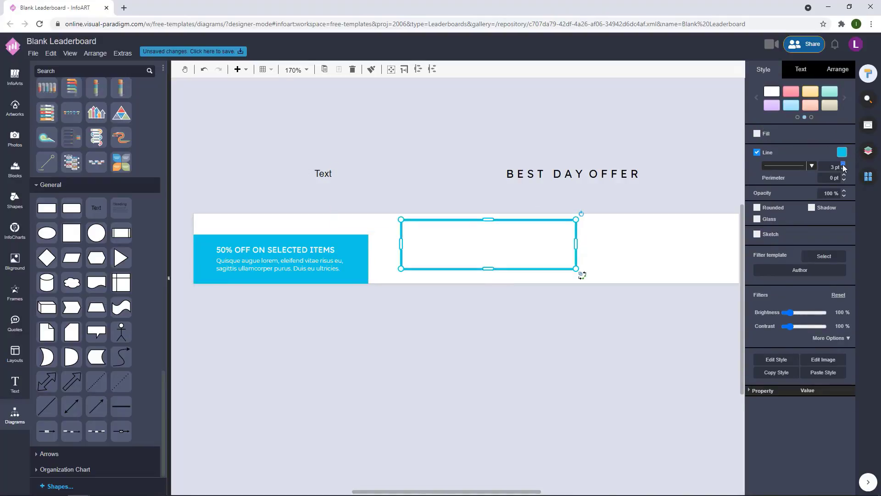
pyautogui.click(843, 164)
pyautogui.click(843, 164)
pyautogui.click(844, 164)
pyautogui.click(843, 164)
# Step: Move the outlined rectangle over the banner's upper edge and the "BEST DAY OFFER" text above it
pyautogui.moveTo(590, 327); pyautogui.dragTo(541, 324)
pyautogui.moveTo(486, 246); pyautogui.dragTo(540, 211)
pyautogui.moveTo(564, 171); pyautogui.dragTo(541, 129)
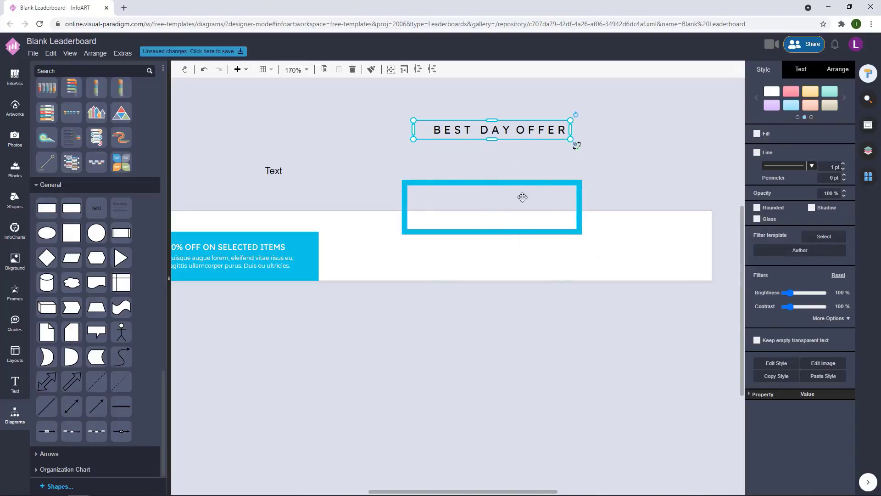
# Step: Enlarge the outlined rectangle and shift it so it extends past the banner's right end
pyautogui.click(522, 196)
pyautogui.moveTo(579, 207); pyautogui.dragTo(691, 207)
pyautogui.moveTo(547, 232); pyautogui.dragTo(549, 256)
pyautogui.moveTo(585, 224); pyautogui.dragTo(625, 221)
# Step: Enlarge the "BEST DAY OFFER" text and bring it to the front
pyautogui.click(559, 138)
pyautogui.moveTo(570, 138); pyautogui.dragTo(615, 146)
pyautogui.click(839, 72)
pyautogui.click(763, 96)
pyautogui.click(588, 149)
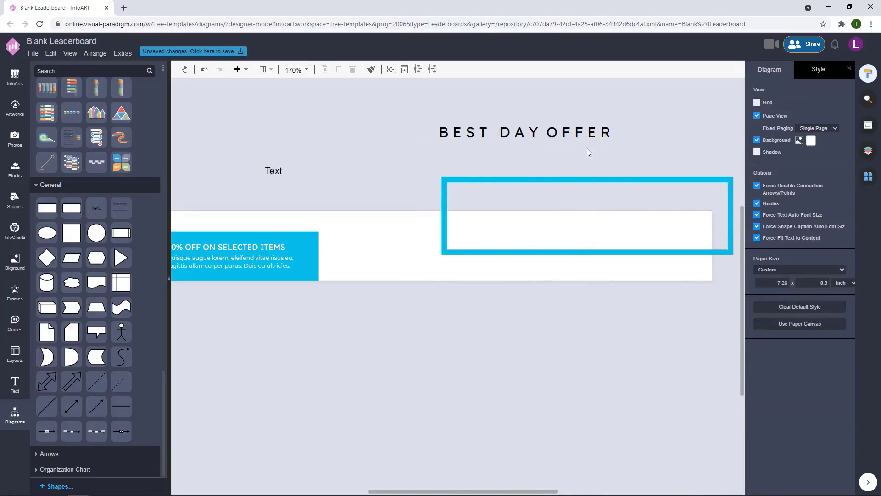
# Step: Move "BEST DAY OFFER" into the outlined rectangle at the banner's right end and enlarge it further
pyautogui.moveTo(574, 127); pyautogui.dragTo(663, 222)
pyautogui.moveTo(505, 220); pyautogui.dragTo(466, 213)
pyautogui.click(531, 265)
pyautogui.click(533, 236)
pyautogui.click(561, 158)
pyautogui.click(608, 233)
pyautogui.click(633, 150)
pyautogui.click(662, 231)
pyautogui.click(654, 151)
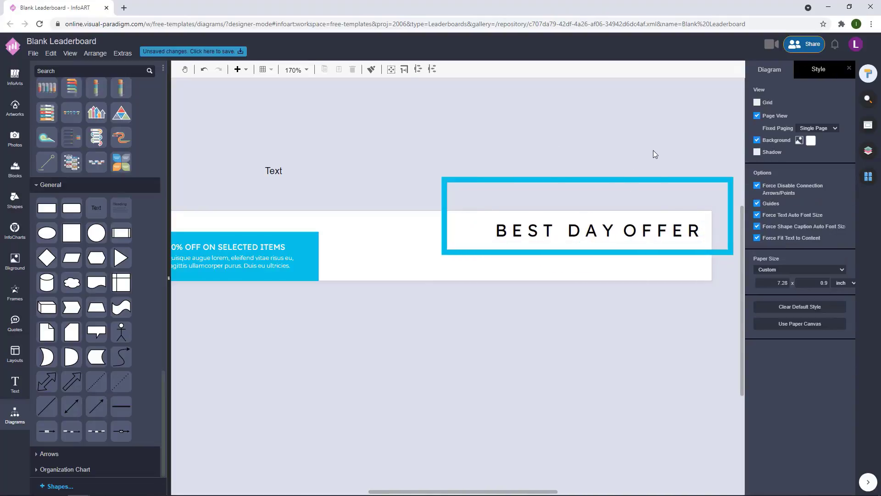
# Step: Widen the outlined rectangle by extending its left edge toward the banner's middle
pyautogui.scroll(-3, 562, 320)
pyautogui.click(507, 261)
pyautogui.moveTo(506, 258); pyautogui.dragTo(476, 247)
pyautogui.click(514, 301)
# Step: Move the loose "Text" label further up and right, away from the banner
pyautogui.scroll(1, 506, 315)
pyautogui.click(459, 258)
pyautogui.click(441, 208)
pyautogui.click(391, 217)
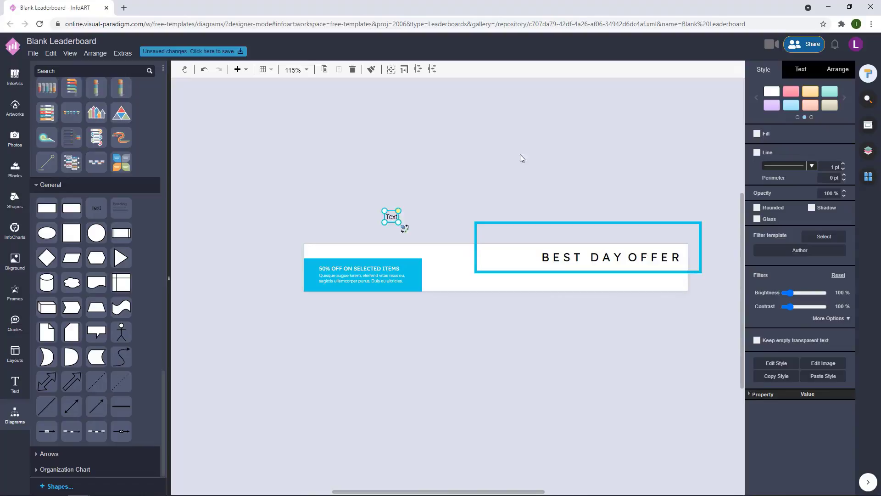
# Step: Insert a square photo frame over the banner's left half, level with its upper edge
pyautogui.click(9, 142)
pyautogui.click(18, 296)
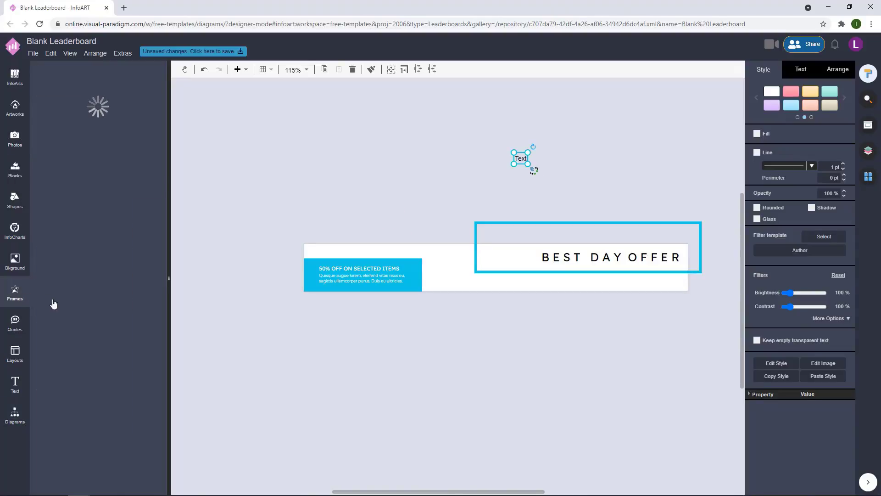
pyautogui.moveTo(345, 252); pyautogui.dragTo(345, 251)
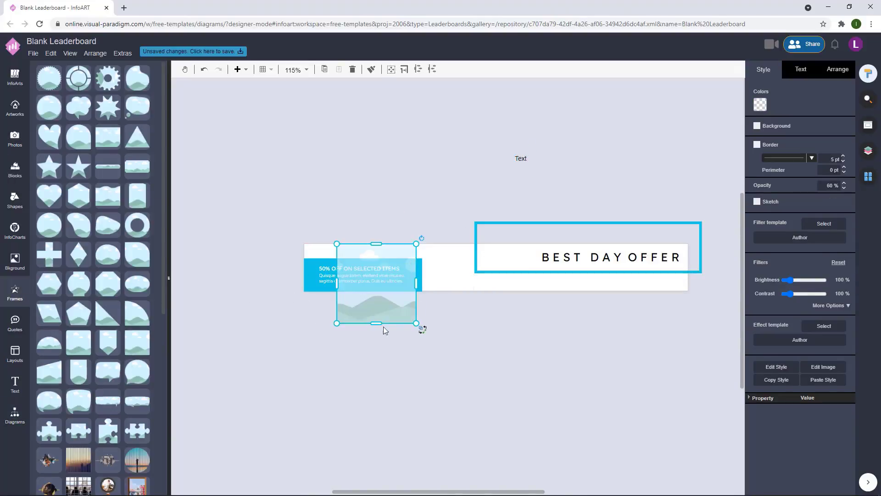
# Step: Resize the photo frame to 359 by 90 pt, matching the banner's height, and place it behind the blue rectangle
pyautogui.moveTo(376, 323); pyautogui.dragTo(377, 294)
pyautogui.scroll(5, 379, 297)
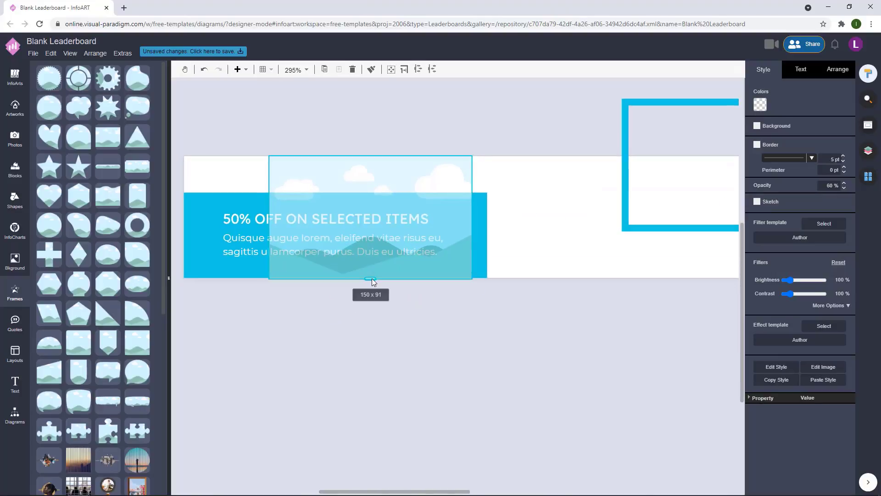
pyautogui.scroll(-4, 419, 346)
pyautogui.moveTo(406, 283); pyautogui.dragTo(569, 283)
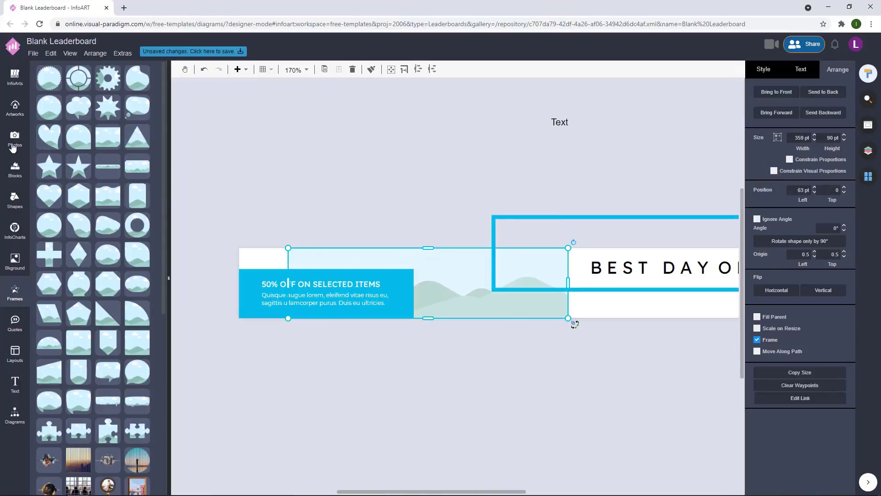
# Step: Search the photo library for "fashion" and fill the frame with the photo of hanging clothes
pyautogui.click(13, 147)
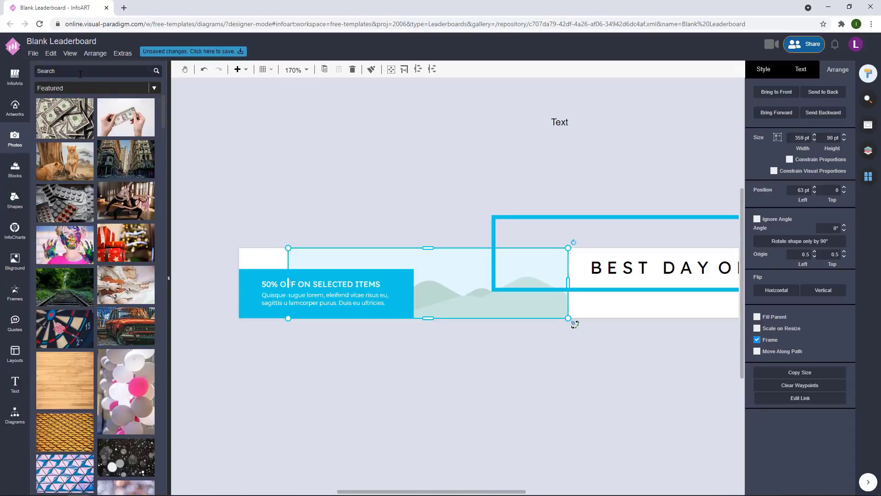
pyautogui.click(80, 73)
pyautogui.write('fashion')
pyautogui.press('Return')
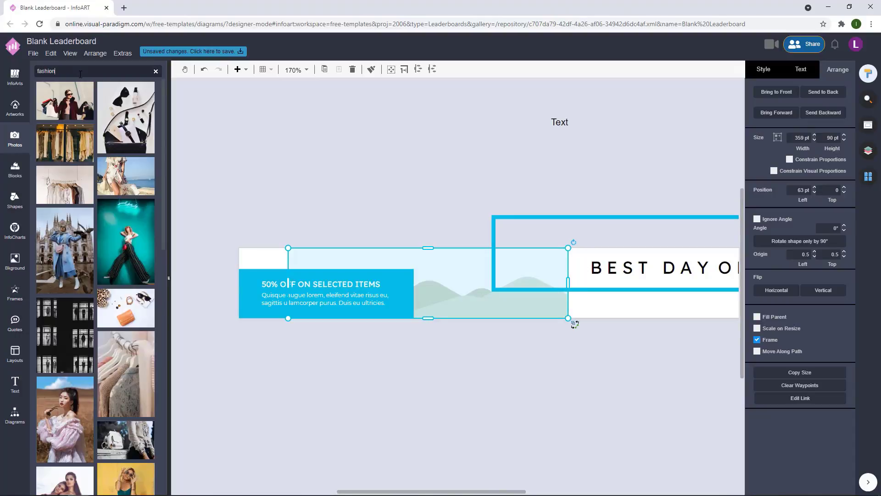
pyautogui.moveTo(65, 143); pyautogui.dragTo(429, 398)
pyautogui.hotkey('ctrl', 'z')
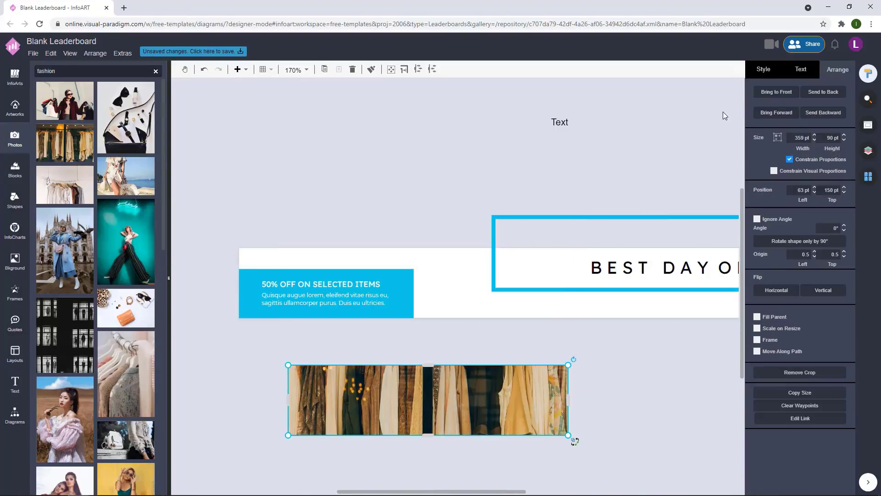
# Step: Set the photo's grayscale to 100 % and move it onto the banner at 74 pt from the left
pyautogui.click(768, 73)
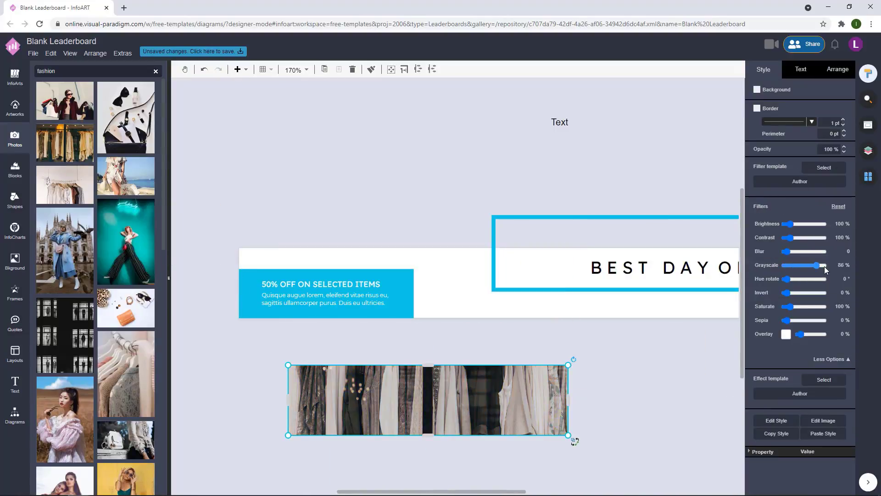
pyautogui.click(578, 142)
pyautogui.moveTo(455, 389); pyautogui.dragTo(461, 273)
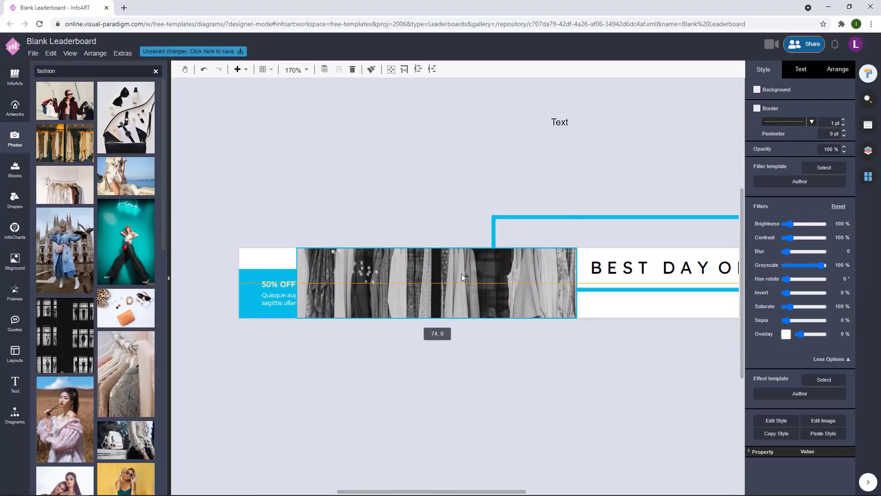
# Step: Send the clothes photo to the back, behind the blue shapes and texts
pyautogui.click(837, 70)
pyautogui.click(823, 91)
pyautogui.click(321, 172)
pyautogui.scroll(-2, 376, 334)
pyautogui.scroll(3, 346, 295)
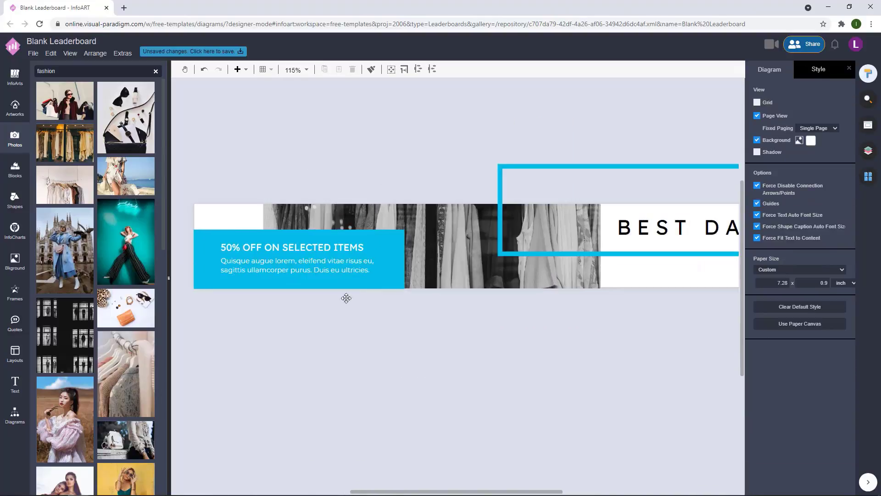
# Step: Scale down the body text inside the blue rectangle
pyautogui.click(348, 266)
pyautogui.click(348, 268)
pyautogui.moveTo(383, 255)
pyautogui.mouseDown()
pyautogui.moveTo(328, 264)
pyautogui.moveTo(420, 269)
pyautogui.moveTo(346, 265)
pyautogui.moveTo(367, 256)
pyautogui.mouseUp()
# Step: Move the heading and body text together closer to the blue rectangle's left edge
pyautogui.keyDown('shift'); pyautogui.click(346, 248); pyautogui.keyUp('shift')
pyautogui.click(339, 319)
pyautogui.click(347, 271)
pyautogui.click(355, 319)
pyautogui.click(345, 273)
pyautogui.click(309, 315)
pyautogui.click(367, 336)
pyautogui.click(360, 260)
pyautogui.click(304, 293)
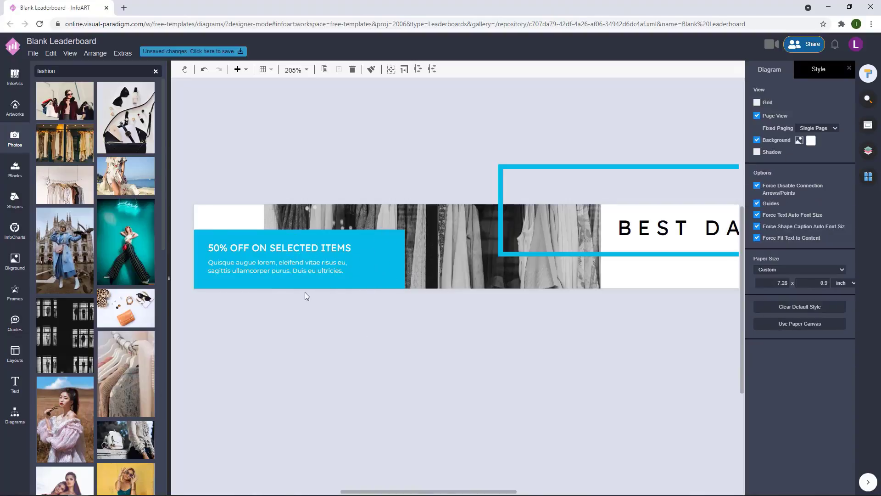
# Step: Widen the body text box so "sagittis" fits on the first line
pyautogui.click(290, 270)
pyautogui.scroll(3, 289, 273)
pyautogui.moveTo(423, 259); pyautogui.dragTo(456, 249)
pyautogui.click(426, 363)
pyautogui.scroll(-2, 426, 364)
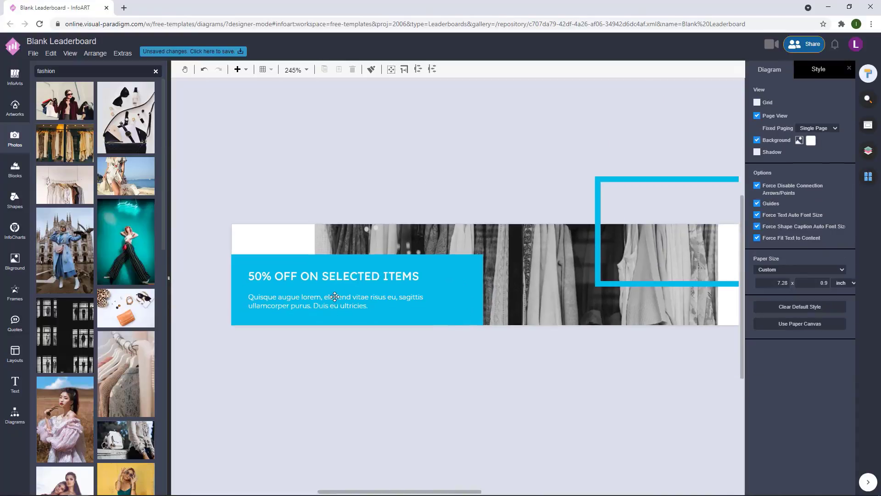
# Step: Nudge the body text up four steps toward the heading
pyautogui.click(334, 297)
pyautogui.press('Up')
pyautogui.press('Up')
pyautogui.press('Up')
pyautogui.press('Up')
# Step: Move the heading and body text together slightly down and to the right
pyautogui.keyDown('shift'); pyautogui.click(307, 273); pyautogui.keyUp('shift')
pyautogui.moveTo(307, 273); pyautogui.dragTo(312, 281)
pyautogui.click(332, 351)
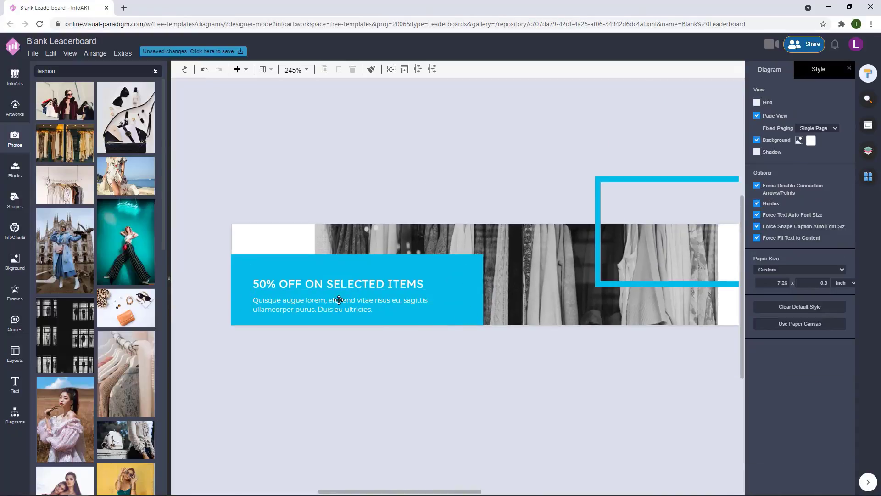
# Step: Nudge the body text closer to the heading and shift both texts slightly up
pyautogui.click(338, 300)
pyautogui.press('Up')
pyautogui.press('Up')
pyautogui.keyDown('shift'); pyautogui.click(317, 282); pyautogui.keyUp('shift')
pyautogui.click(320, 356)
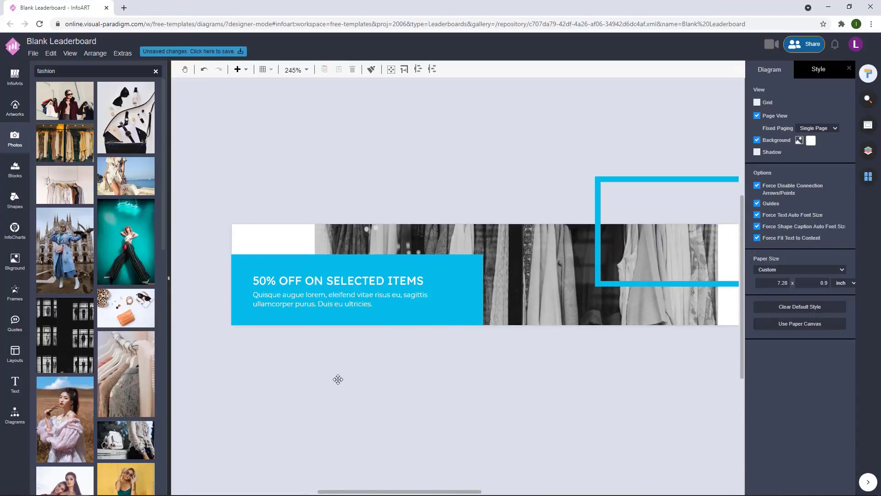
# Step: Move the heading and body text together down inside the blue rectangle
pyautogui.scroll(-1, 341, 380)
pyautogui.click(337, 306)
pyautogui.keyDown('shift'); pyautogui.click(335, 312); pyautogui.keyUp('shift')
pyautogui.moveTo(331, 295); pyautogui.dragTo(332, 300)
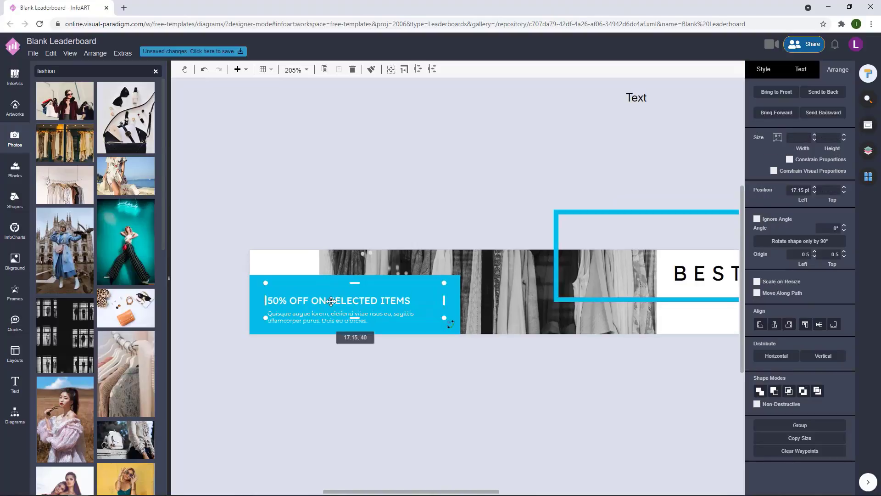
pyautogui.click(355, 351)
# Step: Nudge the heading and body text together up by three steps
pyautogui.click(362, 319)
pyautogui.keyDown('shift'); pyautogui.click(366, 309); pyautogui.keyUp('shift')
pyautogui.press('Up')
pyautogui.press('Up')
pyautogui.press('Up')
pyautogui.click(330, 400)
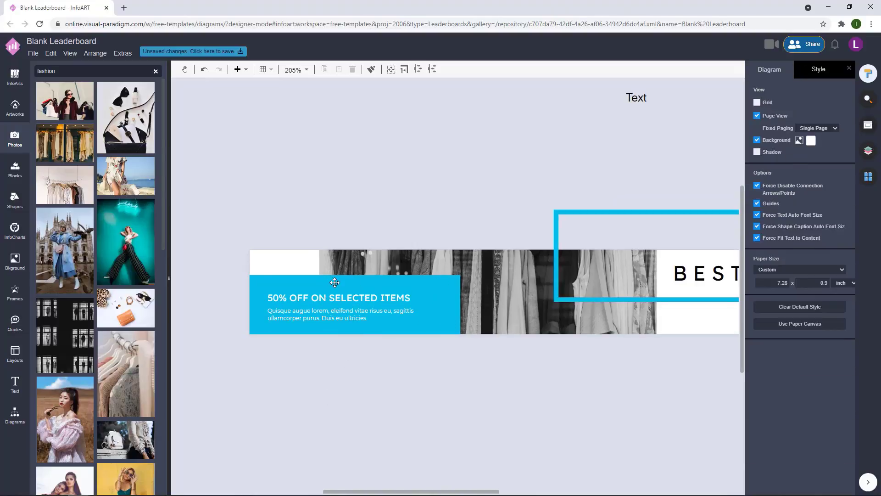
# Step: Lower the blue rectangle's top edge so that it is 59 pt high
pyautogui.click(332, 281)
pyautogui.moveTo(354, 274); pyautogui.dragTo(355, 278)
pyautogui.click(372, 354)
pyautogui.click(386, 291)
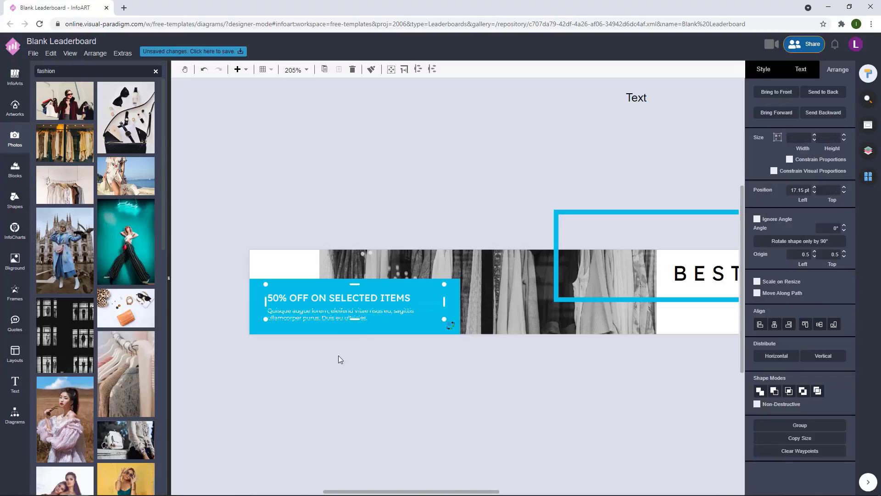
pyautogui.click(337, 397)
pyautogui.scroll(-1, 367, 300)
pyautogui.click(368, 300)
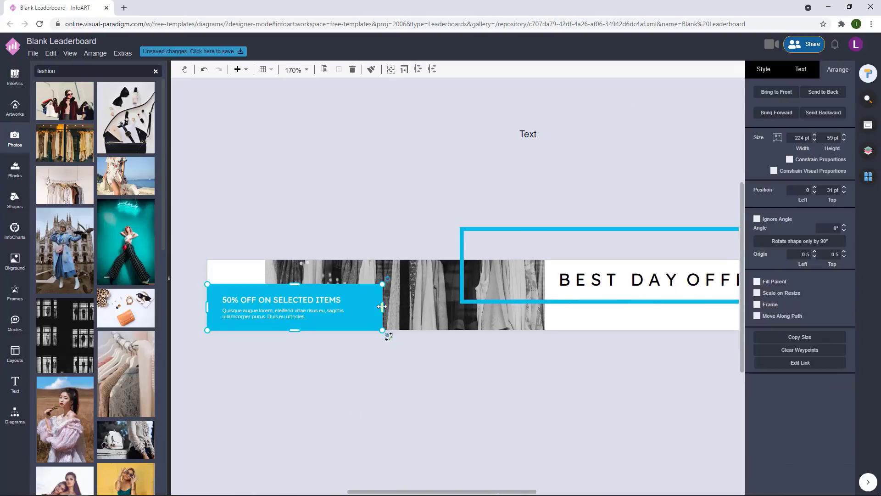
pyautogui.click(469, 386)
pyautogui.scroll(-1, 469, 385)
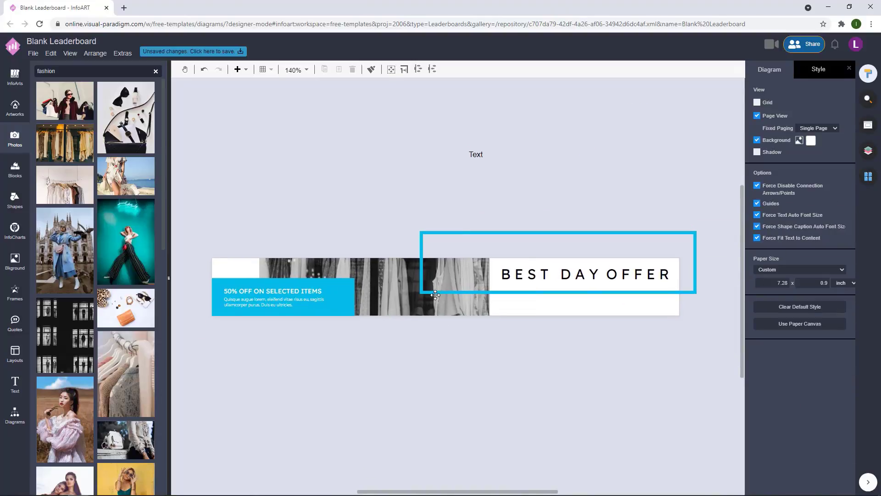
# Step: Right-align the text of the "BEST DAY OFFER" title
pyautogui.click(590, 275)
pyautogui.click(620, 157)
pyautogui.click(643, 267)
pyautogui.click(801, 69)
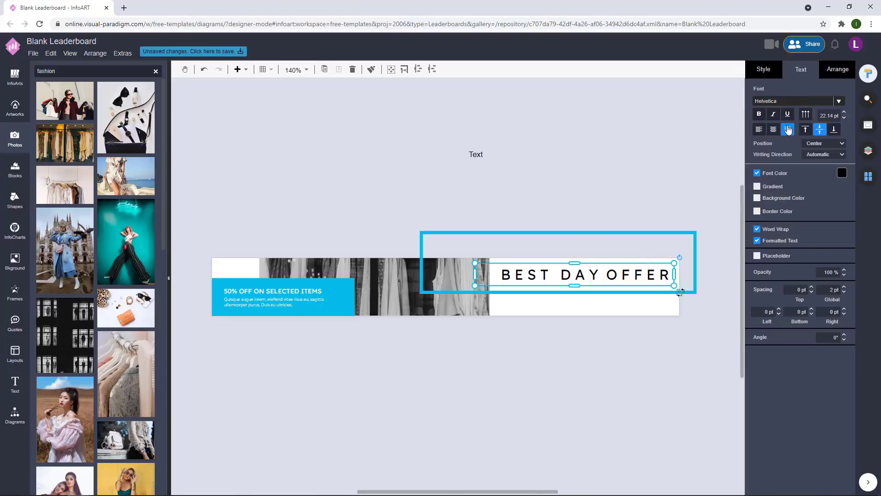
pyautogui.click(595, 181)
# Step: Remove the trailing space at the end of the "BEST DAY OFFER" title
pyautogui.click(648, 274)
pyautogui.doubleClick(662, 274)
pyautogui.click(672, 275)
pyautogui.press('BackSpace')
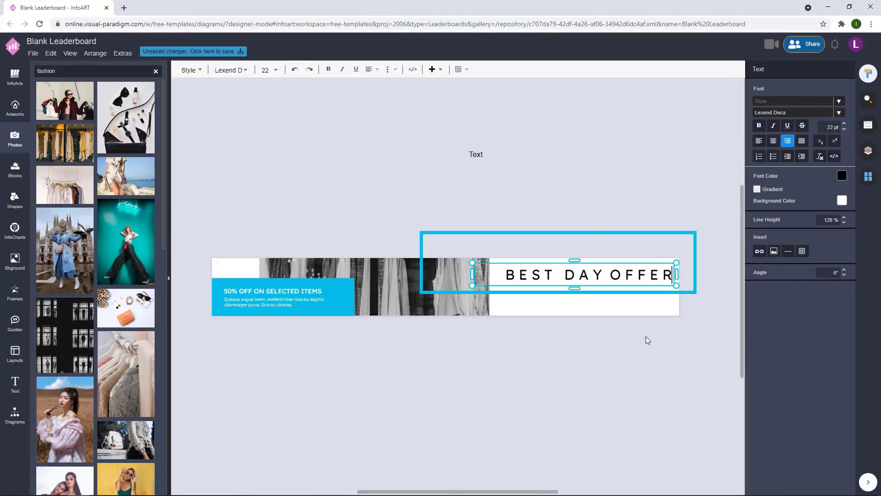
pyautogui.click(646, 336)
pyautogui.click(658, 276)
pyautogui.click(636, 342)
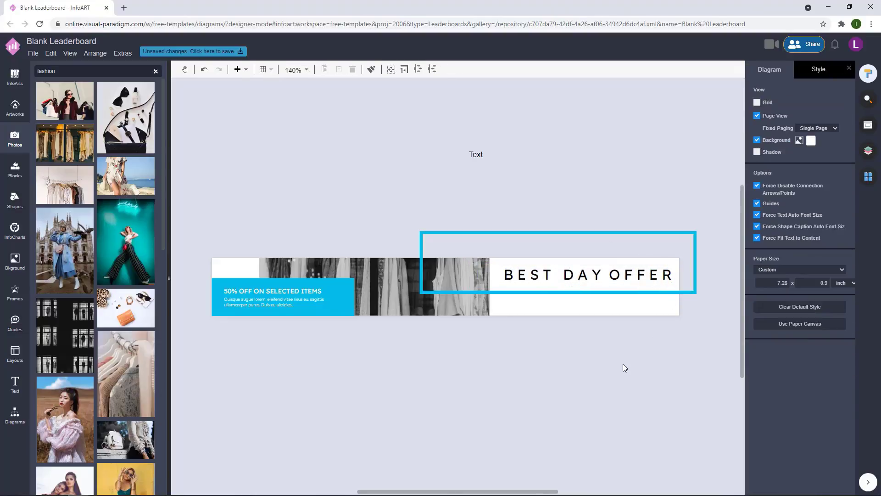
# Step: Nudge the "BEST DAY OFFER" title slightly to the left within the white area
pyautogui.scroll(-1, 623, 364)
pyautogui.click(427, 244)
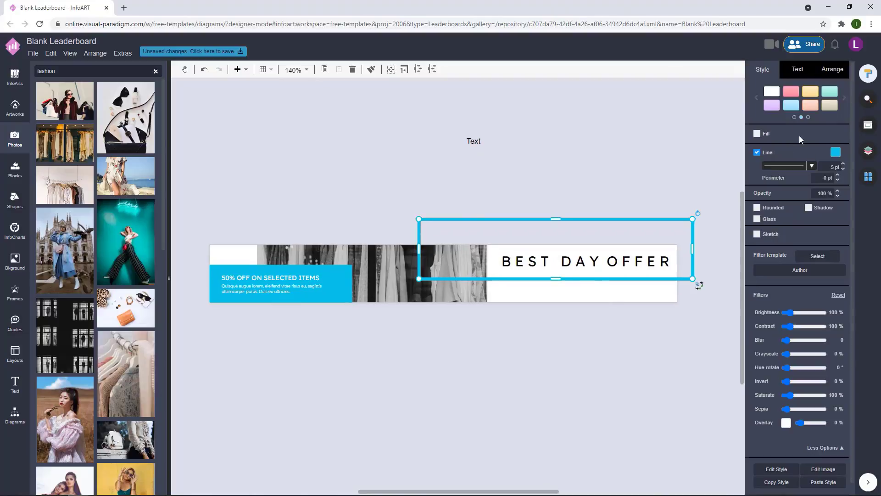
pyautogui.click(567, 128)
pyautogui.click(566, 265)
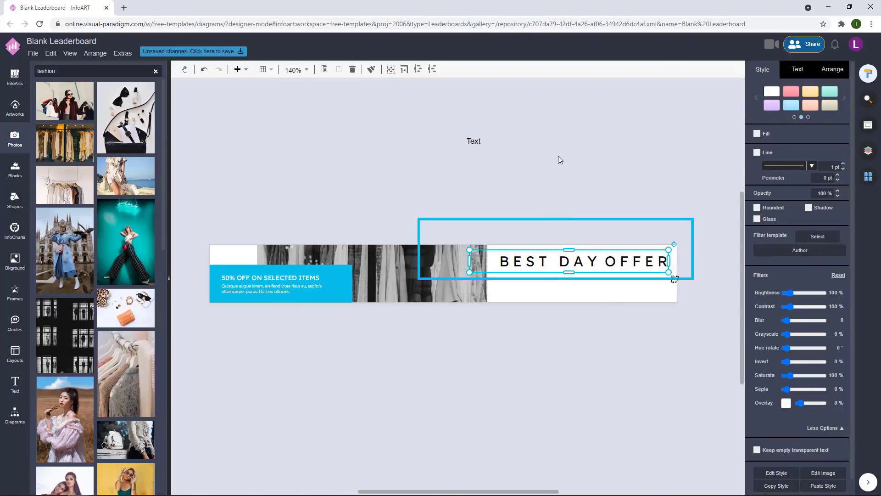
pyautogui.click(558, 156)
# Step: Delete the unused "Text" placeholder above the banner
pyautogui.click(474, 141)
pyautogui.click(495, 145)
pyautogui.click(480, 141)
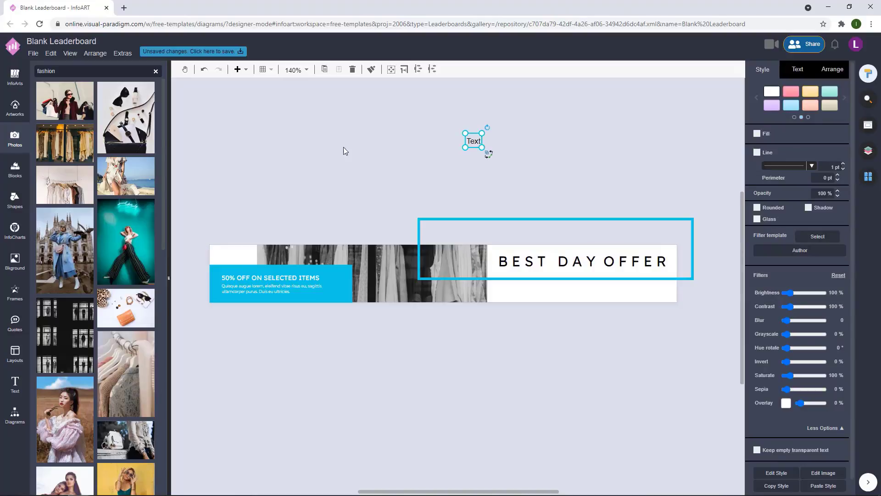
pyautogui.press('Delete')
# Step: Nudge the "50% OFF ON SELECTED ITEMS" heading up by two steps inside the blue block
pyautogui.click(315, 276)
pyautogui.press('Up')
pyautogui.press('Up')
pyautogui.click(340, 195)
# Step: Copy the "50% OFF ON SELECTED ITEMS" heading above the banner and replace the copy's text with "20/5 - 25/5"
pyautogui.moveTo(313, 277); pyautogui.dragTo(519, 168)
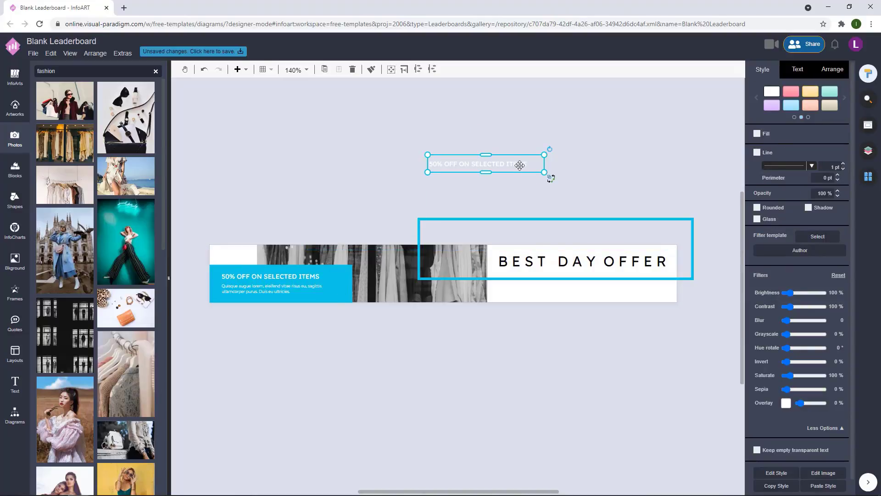
pyautogui.doubleClick(520, 166)
pyautogui.click(517, 164)
pyautogui.doubleClick(516, 164)
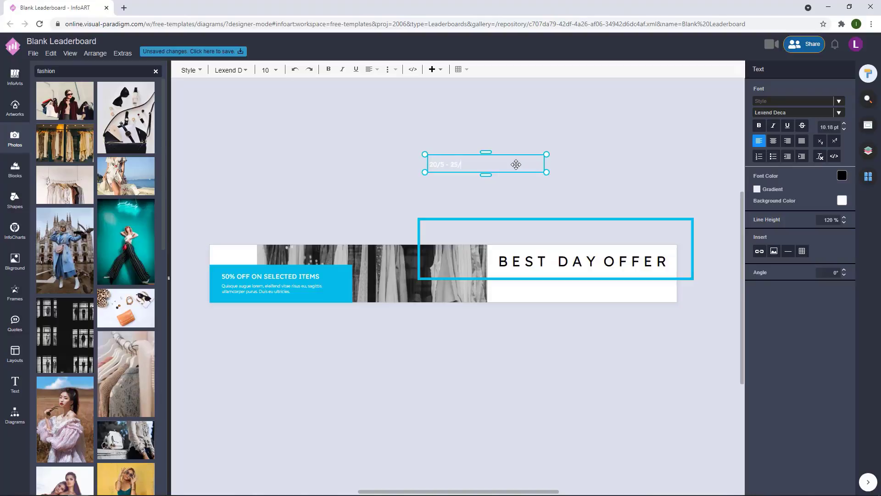
# Step: Right-align the "20/5 - 25/5" text and move it into the white area below the title
pyautogui.click(784, 141)
pyautogui.click(615, 154)
pyautogui.moveTo(525, 164); pyautogui.dragTo(649, 293)
# Step: Set the date text's font color to the same blue as the offer block
pyautogui.click(842, 172)
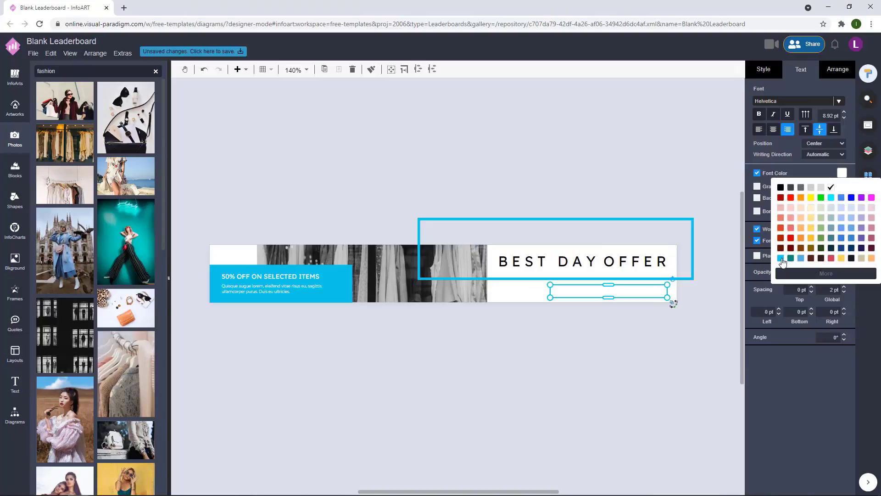
pyautogui.click(781, 260)
pyautogui.click(637, 163)
# Step: Change the date text's font color to dark brown
pyautogui.click(661, 283)
pyautogui.click(842, 175)
pyautogui.click(820, 259)
pyautogui.click(610, 166)
pyautogui.moveTo(647, 323); pyautogui.dragTo(617, 323)
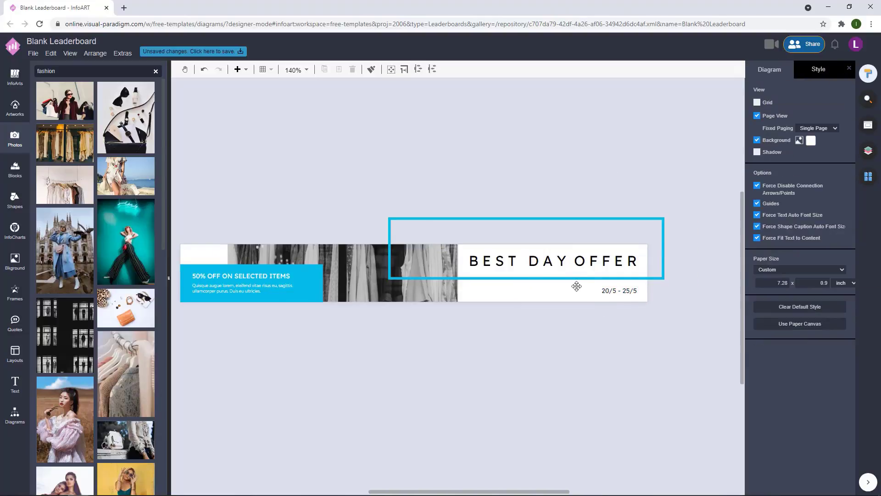
# Step: Move the date text slightly up beneath the "BEST DAY OFFER" title
pyautogui.moveTo(577, 278); pyautogui.dragTo(577, 277)
pyautogui.click(581, 318)
pyautogui.moveTo(629, 293)
pyautogui.mouseDown()
pyautogui.moveTo(630, 268)
pyautogui.moveTo(631, 282)
pyautogui.mouseUp()
pyautogui.click(621, 330)
pyautogui.scroll(2, 621, 330)
pyautogui.press('Delete')
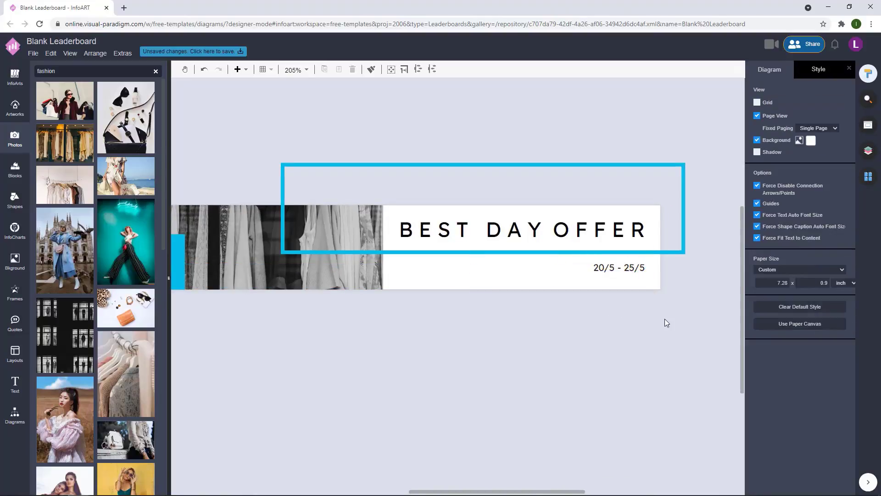
# Step: Add a second line reading "Limited Time Special Sale" below the "20/5 - 25/5" date
pyautogui.click(628, 259)
pyautogui.doubleClick(643, 269)
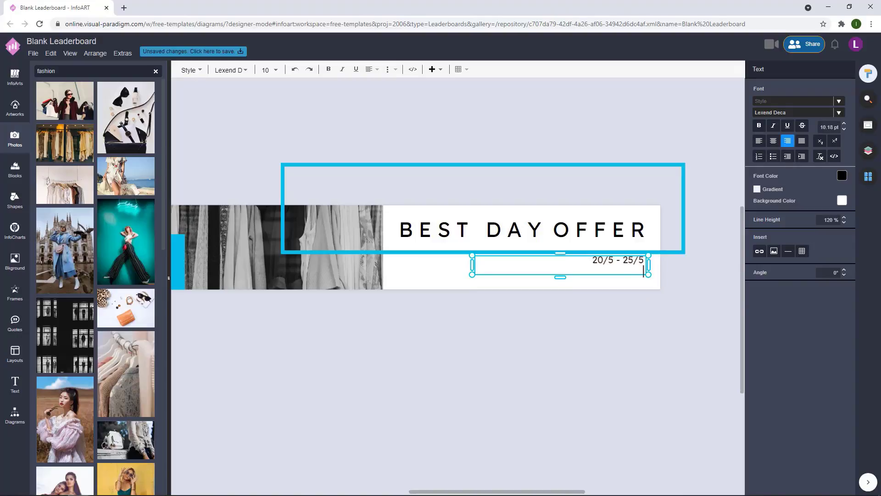
pyautogui.hotkey('alt', 'Tab')
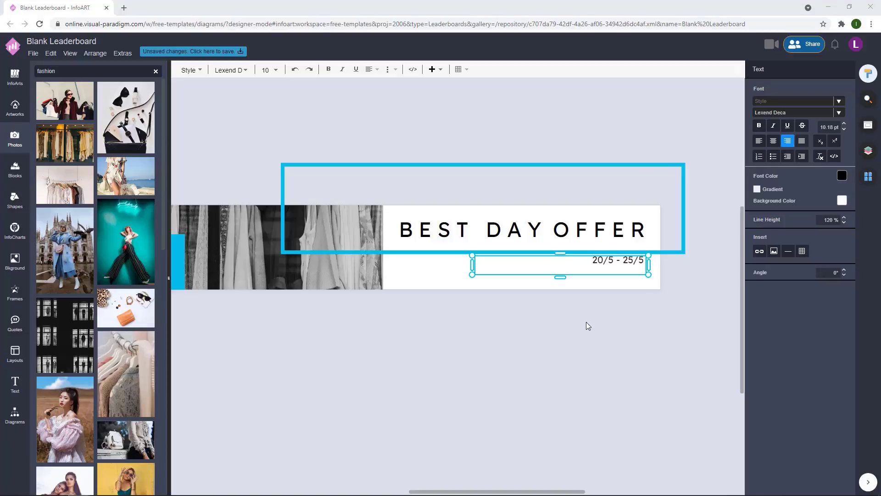
pyautogui.click(635, 272)
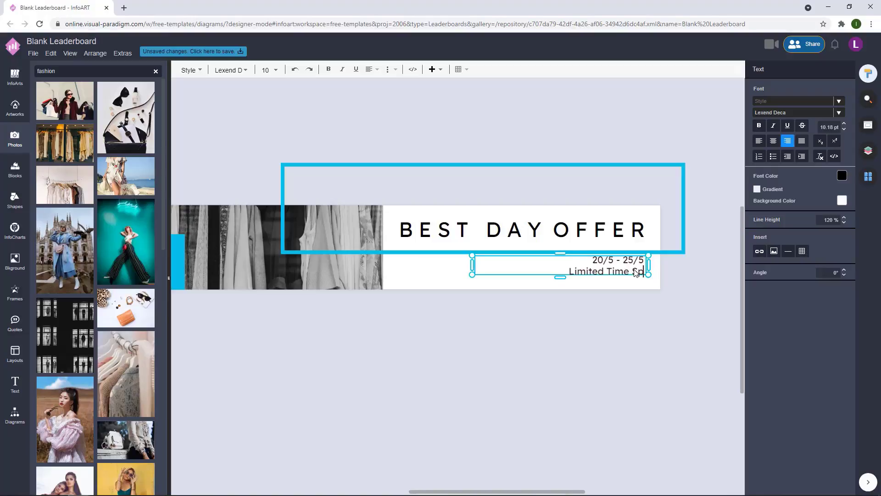
pyautogui.write('ale')
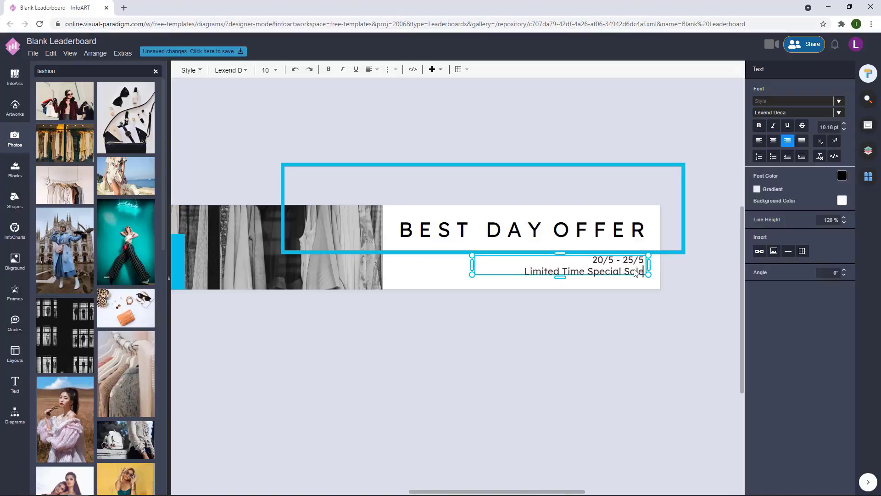
# Step: Enlarge the two-line date text box from its upper-left corner and move it down below the blue frame
pyautogui.click(640, 328)
pyautogui.click(622, 271)
pyautogui.moveTo(474, 250); pyautogui.dragTo(478, 251)
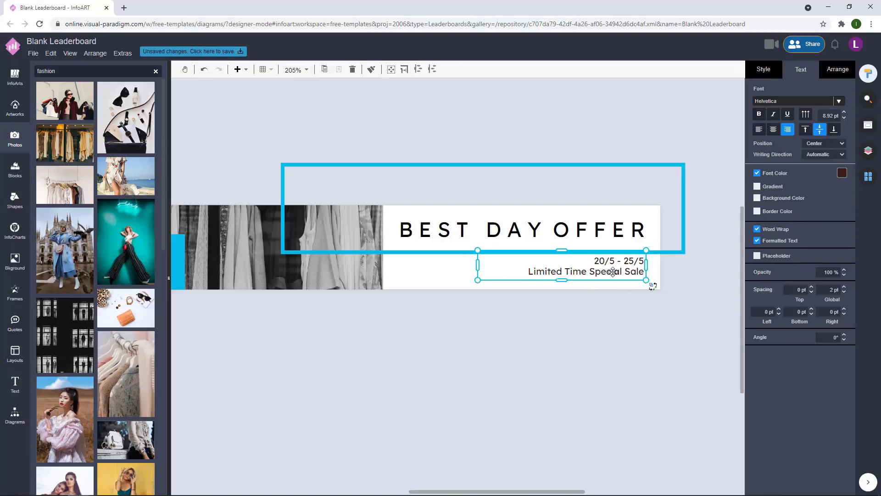
pyautogui.moveTo(613, 270); pyautogui.dragTo(614, 280)
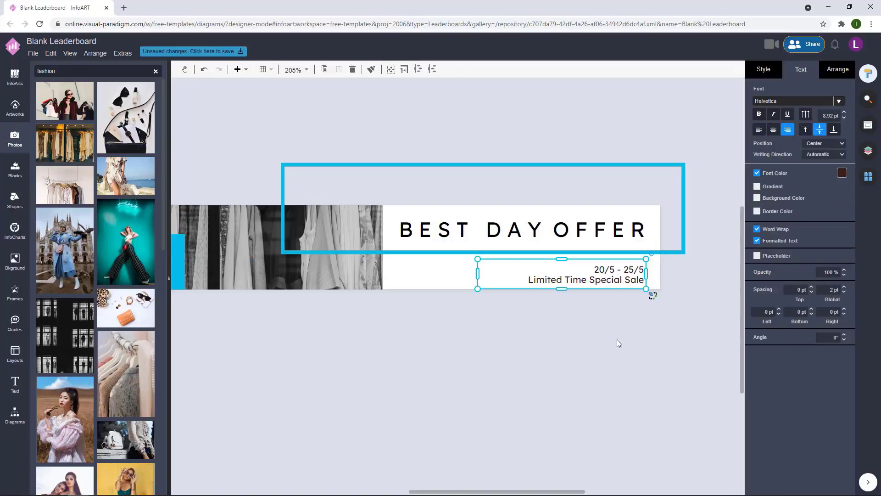
# Step: Increase the line height of the two-line date and sale text slightly
pyautogui.doubleClick(628, 285)
pyautogui.click(843, 217)
pyautogui.click(690, 251)
pyautogui.doubleClick(619, 277)
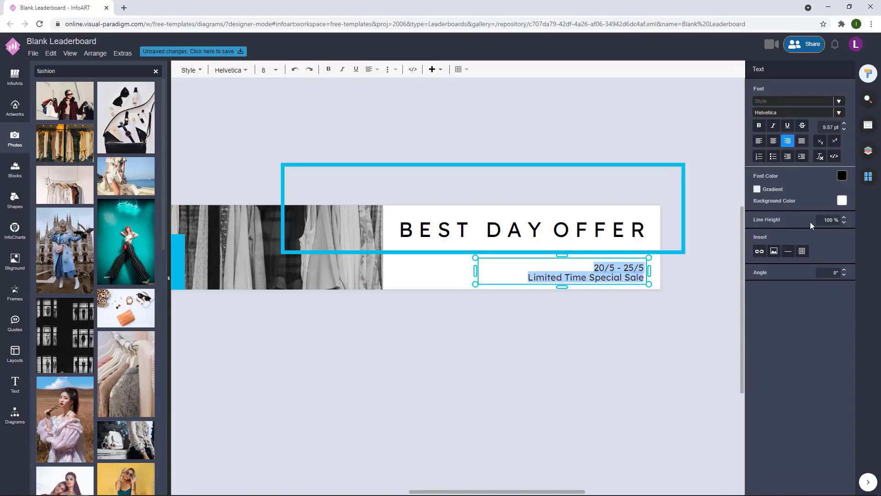
pyautogui.click(844, 217)
pyautogui.click(844, 217)
pyautogui.click(844, 217)
pyautogui.click(653, 307)
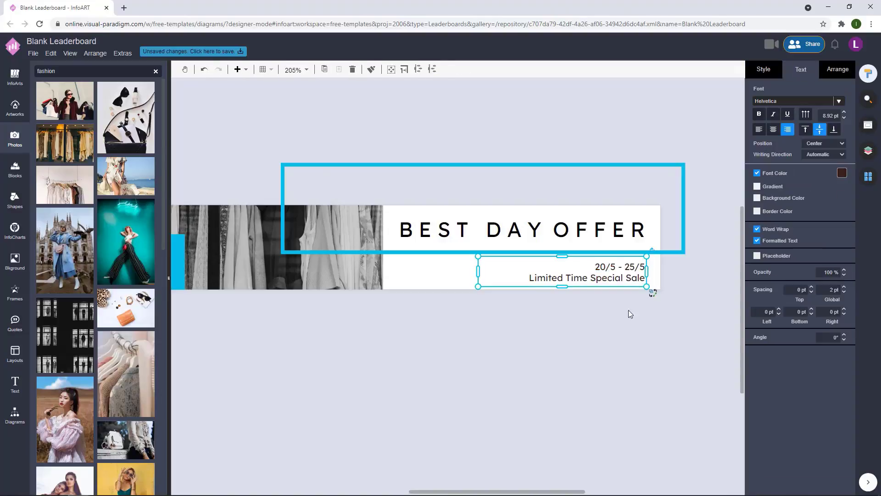
pyautogui.click(622, 239)
pyautogui.click(835, 73)
pyautogui.scroll(-4, 529, 373)
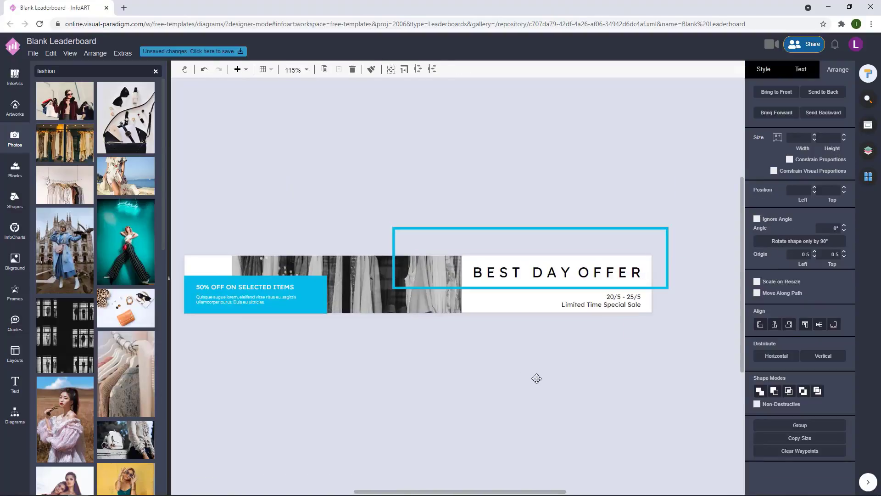
pyautogui.click(488, 388)
# Step: Move the heading and body text together to the right inside the blue block, placing the heading 24 pt from the left
pyautogui.click(302, 301)
pyautogui.click(344, 389)
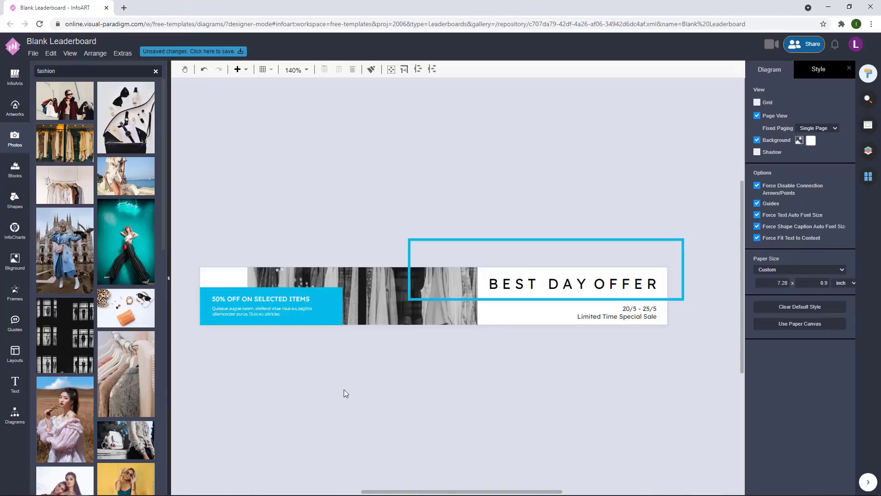
pyautogui.click(262, 306)
pyautogui.moveTo(262, 307); pyautogui.dragTo(266, 307)
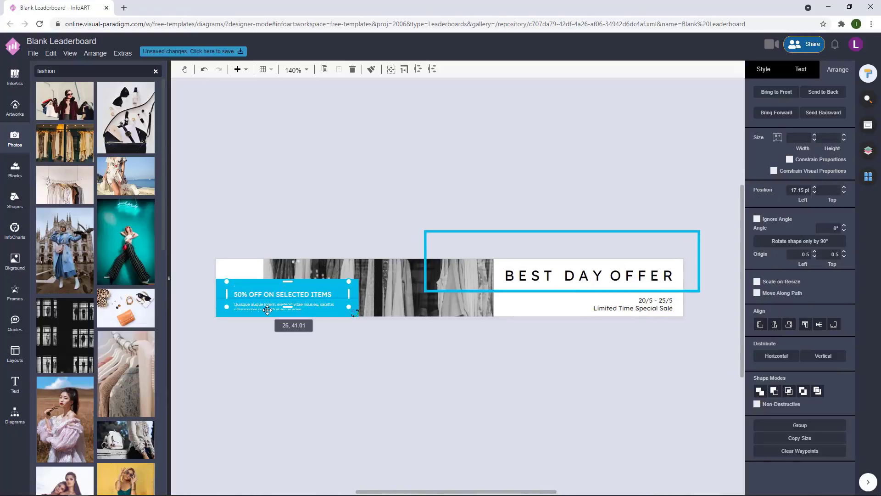
pyautogui.click(290, 344)
pyautogui.click(330, 279)
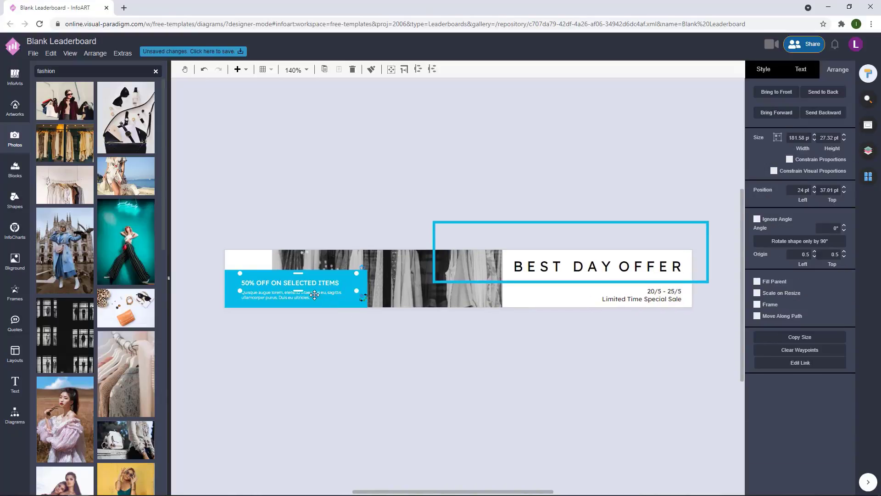
pyautogui.click(352, 357)
# Step: Lower the font size of the two-line date and sale text by one step
pyautogui.click(666, 291)
pyautogui.doubleClick(636, 298)
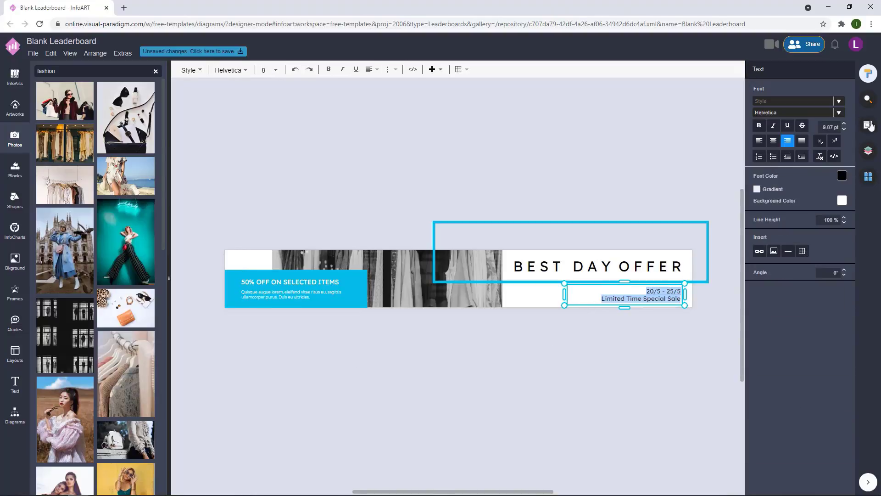
pyautogui.click(845, 128)
pyautogui.click(623, 371)
# Step: Shrink the two-line date and sale text slightly from its lower-left corner, keeping its right edge in line with the title
pyautogui.click(636, 298)
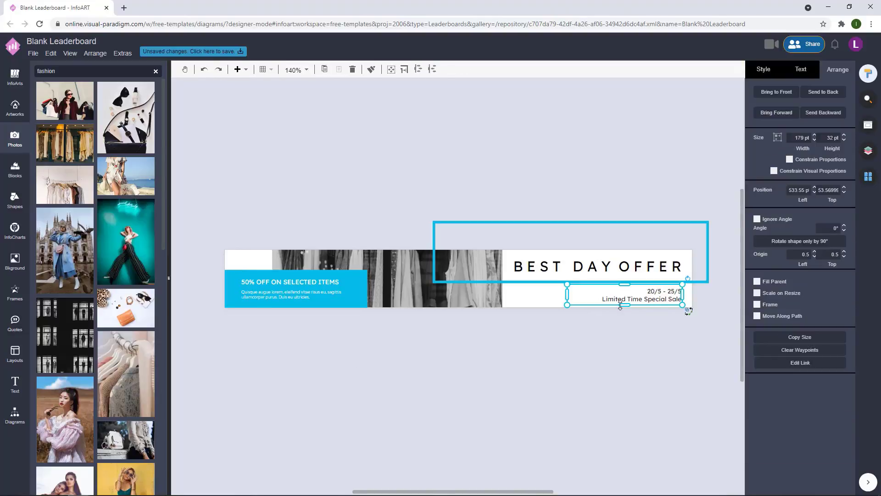
pyautogui.moveTo(567, 307); pyautogui.dragTo(574, 304)
pyautogui.click(573, 336)
pyautogui.click(582, 297)
pyautogui.click(665, 315)
pyautogui.click(668, 299)
pyautogui.click(678, 327)
pyautogui.click(682, 293)
pyautogui.click(681, 327)
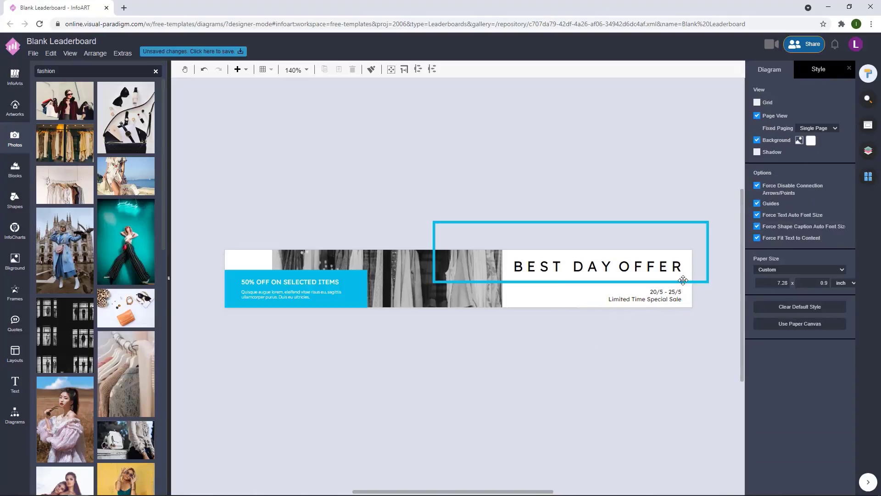
# Step: Nudge the "BEST DAY OFFER" title slightly down in the white area
pyautogui.click(682, 278)
pyautogui.click(663, 169)
pyautogui.click(669, 258)
pyautogui.click(660, 196)
pyautogui.moveTo(560, 341); pyautogui.dragTo(566, 336)
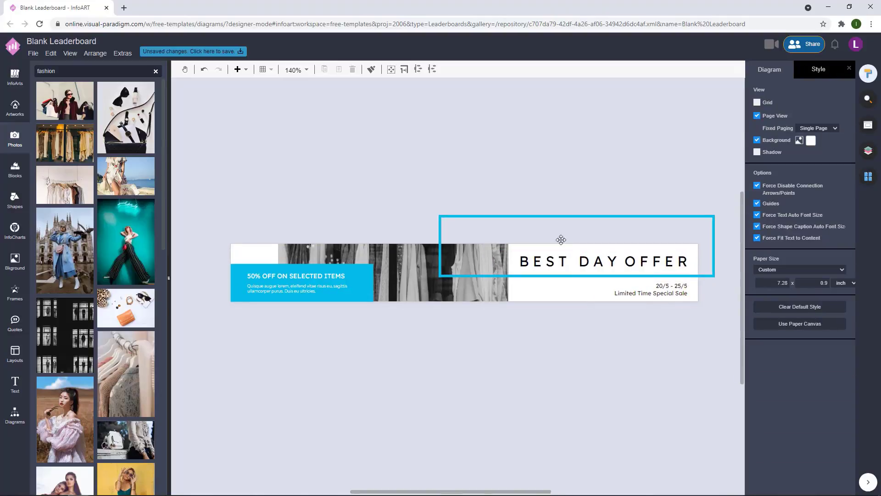
pyautogui.moveTo(436, 272); pyautogui.dragTo(390, 252)
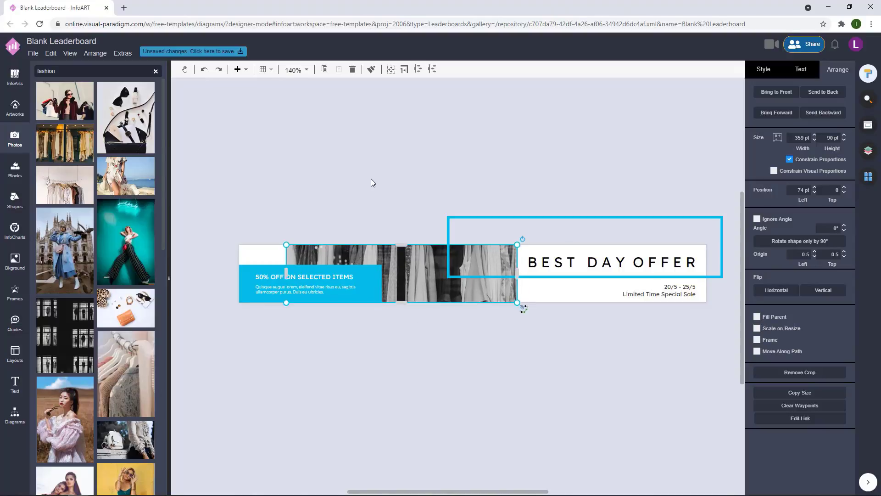
pyautogui.click(370, 178)
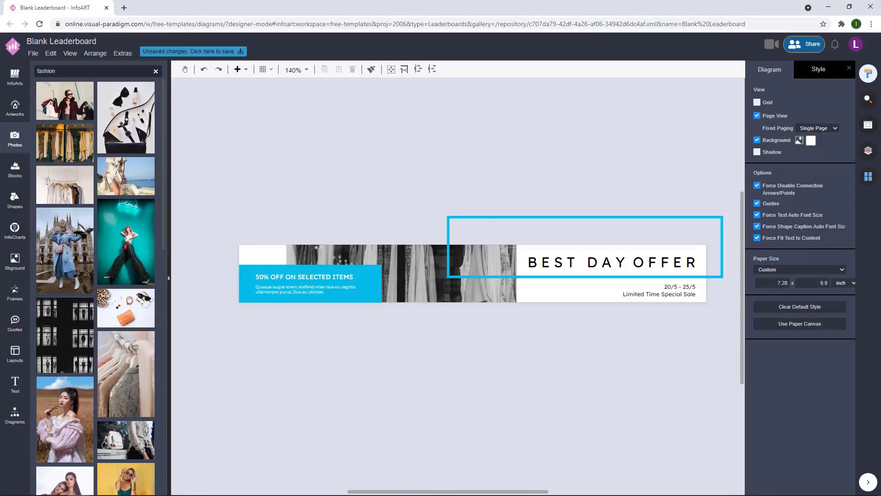
pyautogui.hscroll(1, 519, 124)
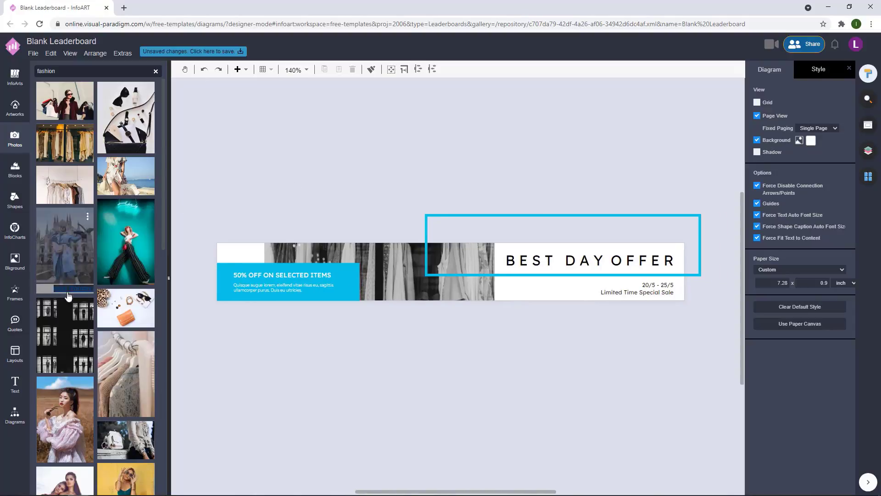
# Step: Add a rectangle shape from the General diagram shapes over the left part of the banner
pyautogui.click(15, 414)
pyautogui.moveTo(147, 228); pyautogui.dragTo(327, 254)
pyautogui.moveTo(294, 288); pyautogui.dragTo(294, 289)
pyautogui.click(763, 69)
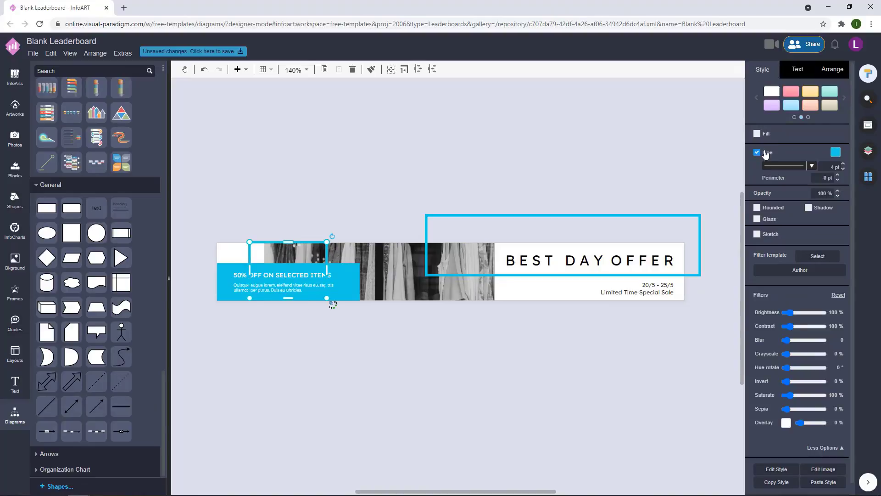
# Step: Remove the new rectangle's outline and give it a solid blue fill
pyautogui.click(762, 151)
pyautogui.click(759, 134)
pyautogui.click(835, 134)
# Step: Narrow the blue rectangle into a vertical strip against the photo's left edge and send it to the back
pyautogui.moveTo(327, 272); pyautogui.dragTo(263, 256)
pyautogui.hotkey('ctrl', 'z')
pyautogui.click(832, 69)
pyautogui.click(824, 91)
pyautogui.click(494, 144)
pyautogui.click(294, 161)
pyautogui.click(302, 198)
pyautogui.click(261, 252)
pyautogui.click(310, 189)
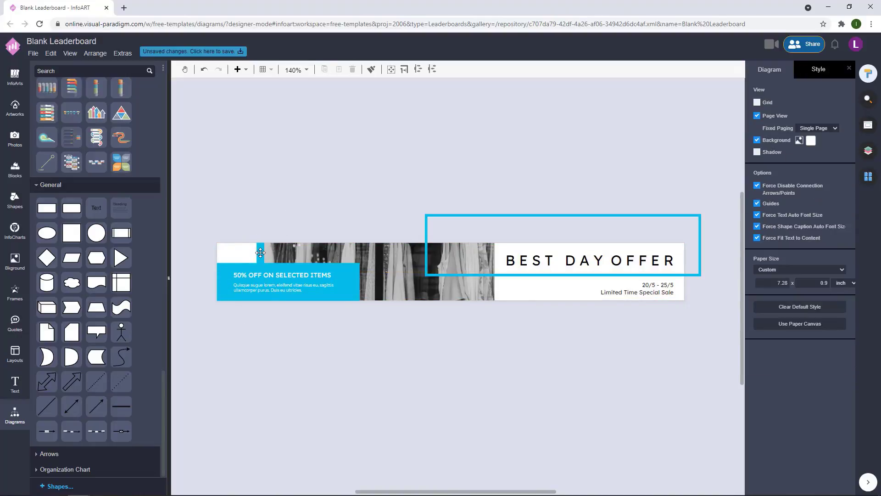
# Step: Duplicate the blue strip toward the banner's left end to form four evenly spaced vertical strips
pyautogui.click(260, 252)
pyautogui.moveTo(261, 257); pyautogui.dragTo(232, 255)
pyautogui.click(215, 266)
pyautogui.scroll(3, 215, 266)
# Step: Lower the opacity of the leftmost vertical strip, then set the second strip to 60% and the third to 80%
pyautogui.click(257, 248)
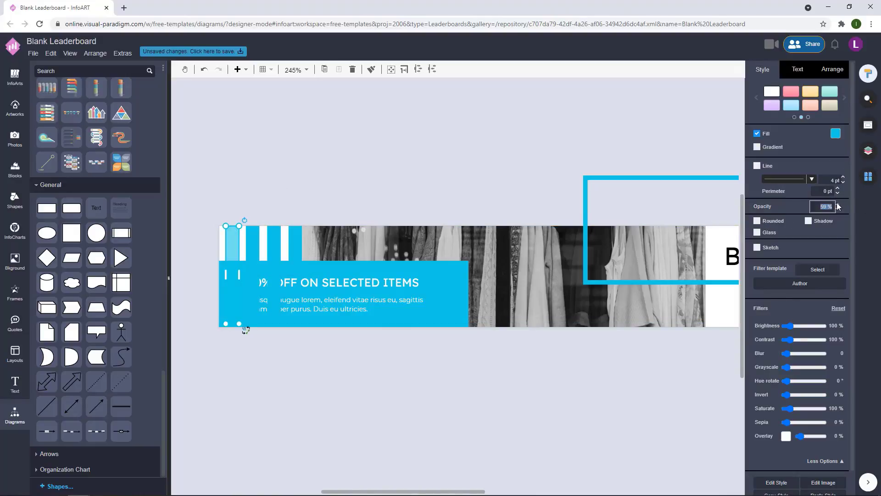
pyautogui.press('Return')
pyautogui.click(252, 243)
pyautogui.moveTo(817, 205); pyautogui.dragTo(863, 206)
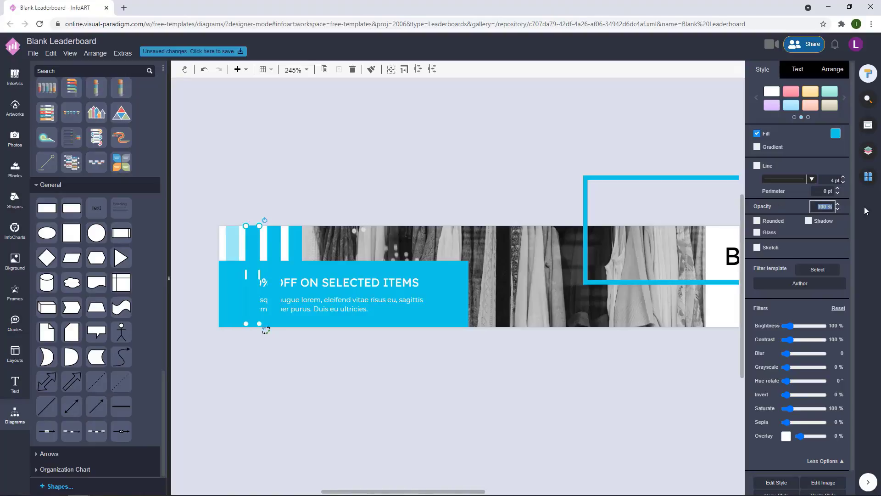
pyautogui.write('60')
pyautogui.click(206, 268)
pyautogui.click(274, 243)
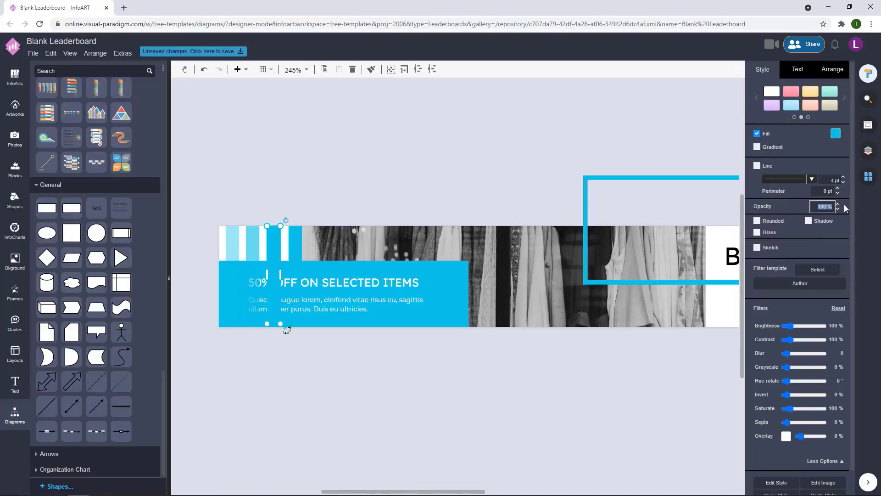
pyautogui.write('80')
pyautogui.click(304, 144)
# Step: Reduce the leftmost strip's opacity further and set the second strip's opacity to 50%
pyautogui.scroll(-2, 305, 148)
pyautogui.click(262, 221)
pyautogui.moveTo(819, 207); pyautogui.dragTo(844, 206)
pyautogui.click(299, 182)
pyautogui.click(279, 222)
pyautogui.write('50')
pyautogui.click(351, 201)
pyautogui.click(266, 215)
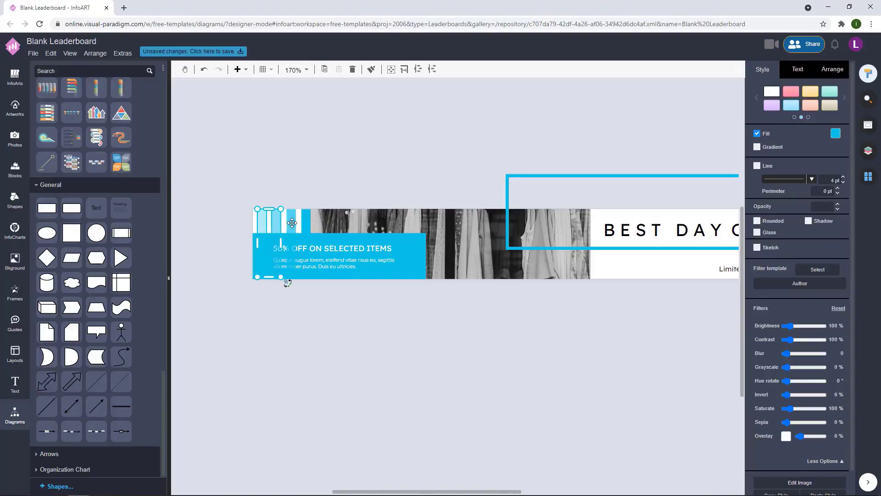
pyautogui.click(832, 69)
pyautogui.click(326, 173)
pyautogui.scroll(2, 363, 177)
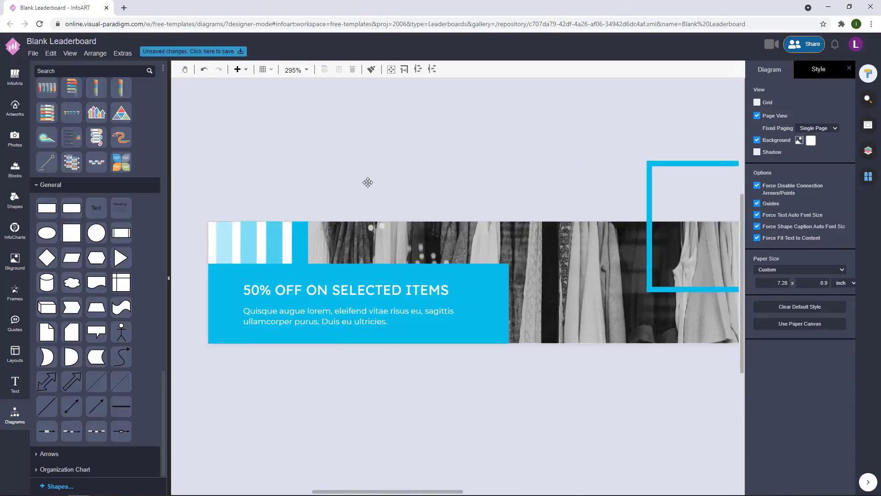
pyautogui.scroll(-4, 360, 172)
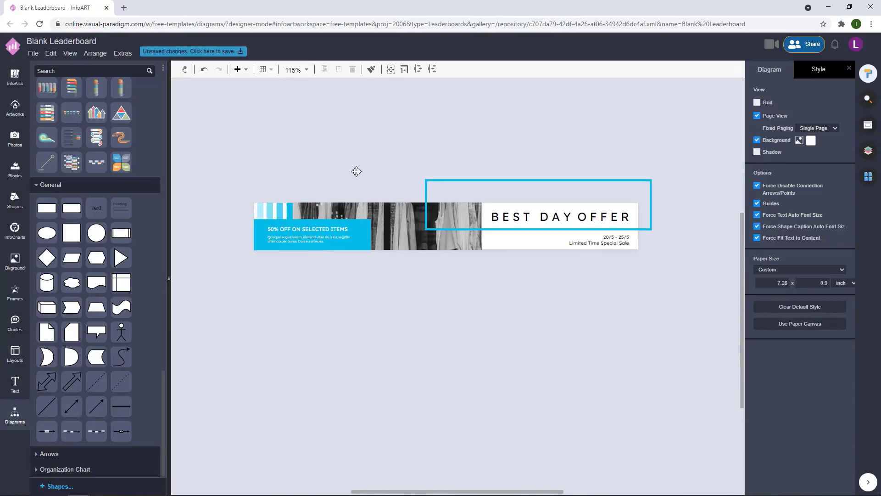
pyautogui.scroll(2, 360, 174)
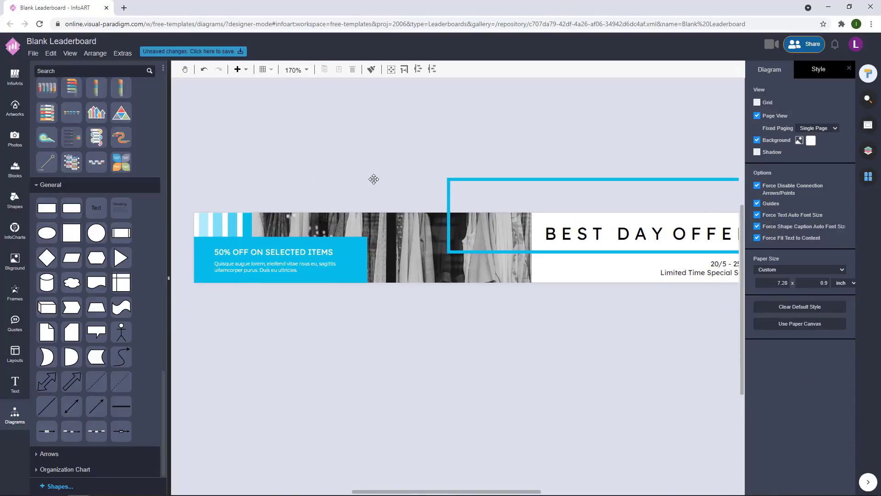
pyautogui.scroll(1, 390, 177)
pyautogui.scroll(-3, 455, 332)
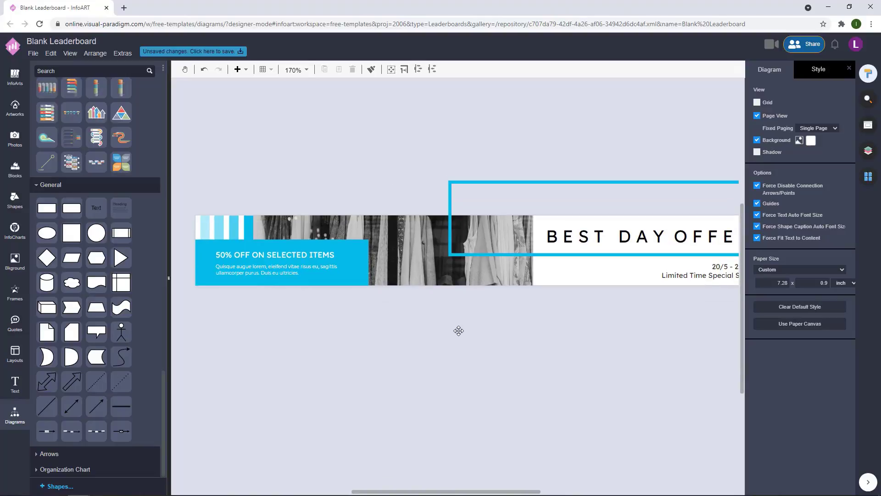
pyautogui.scroll(2, 513, 357)
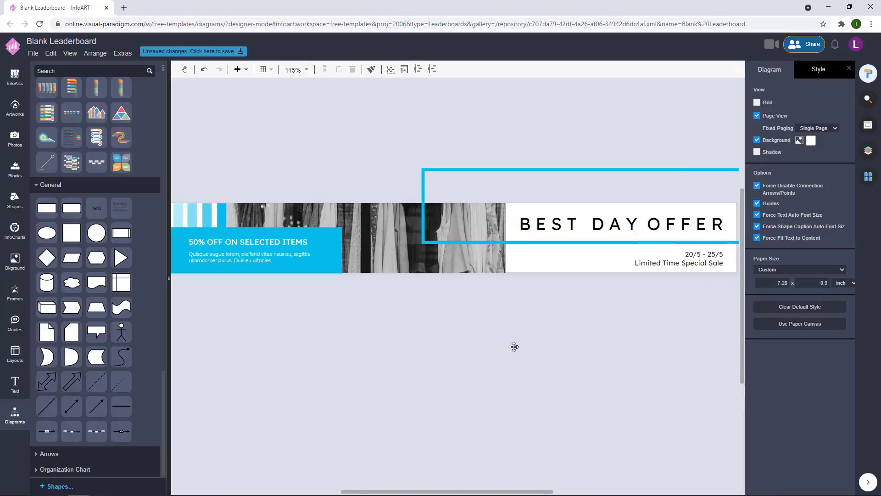
pyautogui.scroll(-1, 512, 346)
# Step: Add a rounded rectangle below the banner, flatten it to button size, remove its outline and set its opacity to 100%
pyautogui.moveTo(69, 213); pyautogui.dragTo(568, 331)
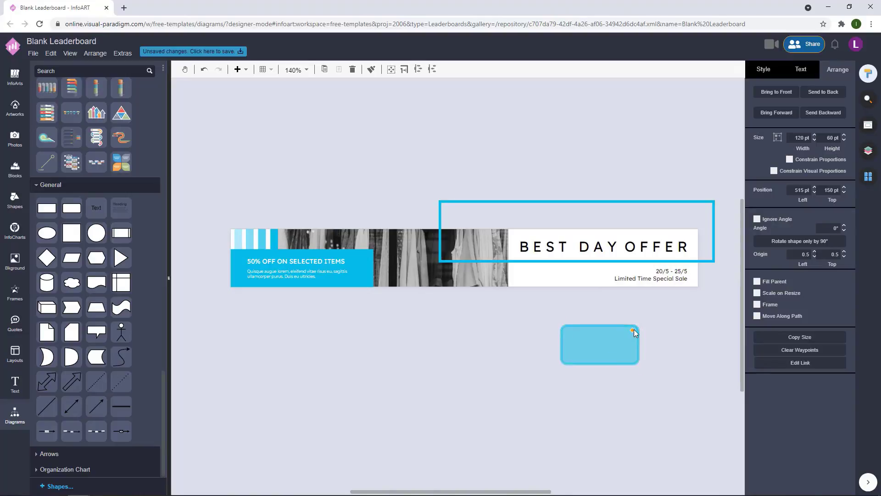
pyautogui.moveTo(598, 363); pyautogui.dragTo(598, 334)
pyautogui.write('1')
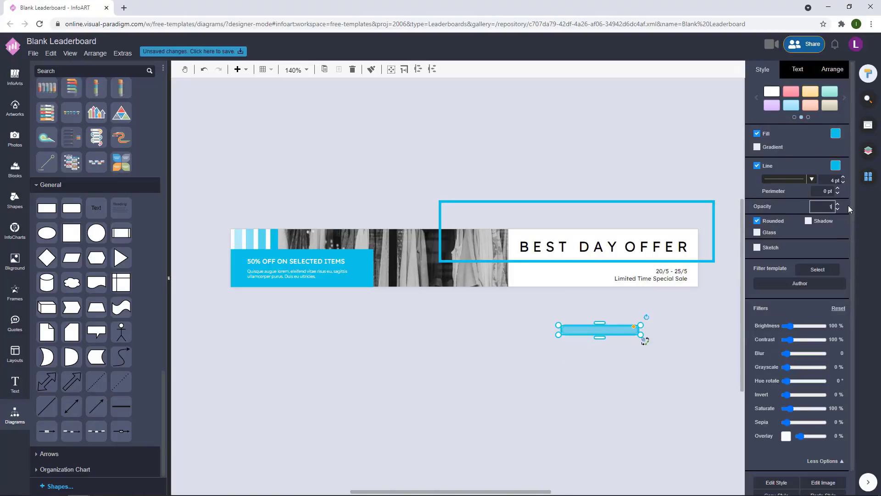
pyautogui.write('00')
pyautogui.click(757, 166)
pyautogui.moveTo(599, 338); pyautogui.dragTo(630, 337)
# Step: Try a dark brown fill on the rounded button shape
pyautogui.click(836, 133)
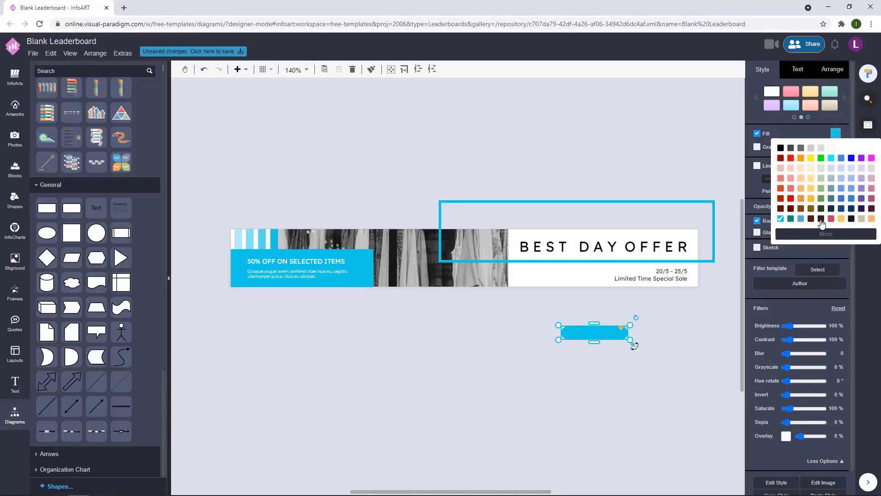
pyautogui.click(820, 219)
pyautogui.click(835, 133)
pyautogui.click(826, 233)
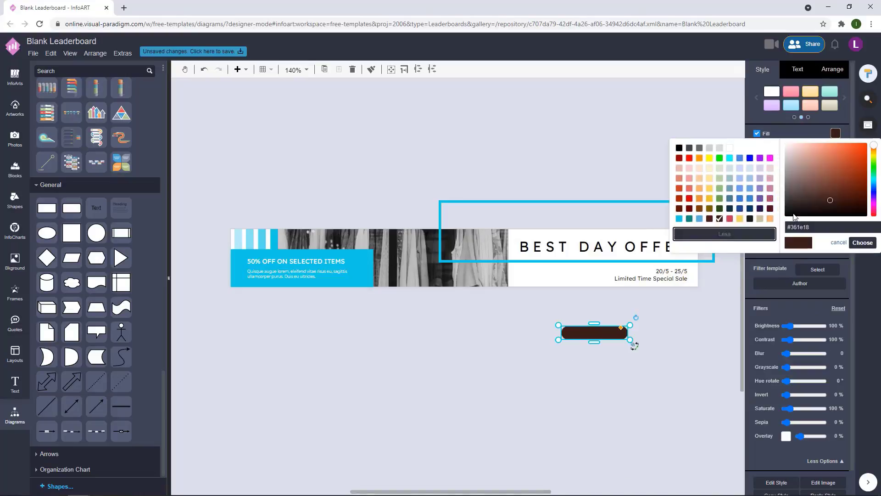
pyautogui.click(862, 242)
# Step: Place the rounded button on the photo just beneath the title frame and fill it white
pyautogui.moveTo(621, 333); pyautogui.dragTo(508, 262)
pyautogui.click(525, 322)
pyautogui.click(835, 133)
pyautogui.click(831, 148)
pyautogui.click(569, 325)
pyautogui.scroll(2, 483, 304)
pyautogui.click(485, 263)
pyautogui.hotkey('ctrl', 'z')
pyautogui.click(490, 257)
pyautogui.click(508, 327)
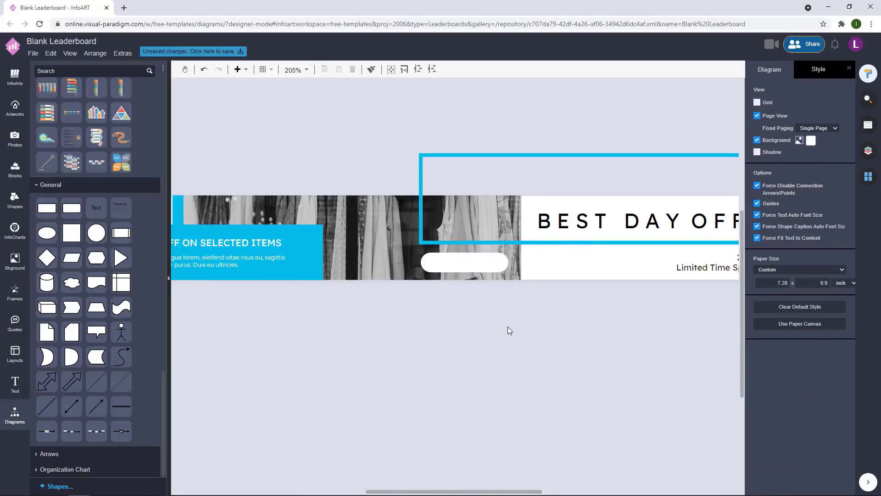
# Step: Duplicate the "BEST DAY OFFER" title above the banner and change the copy's text to "SHOP NOW!"
pyautogui.scroll(-2, 507, 327)
pyautogui.moveTo(512, 349); pyautogui.dragTo(491, 350)
pyautogui.keyDown('ctrl'); pyautogui.moveTo(604, 256); pyautogui.dragTo(554, 163); pyautogui.keyUp('ctrl')
pyautogui.doubleClick(554, 164)
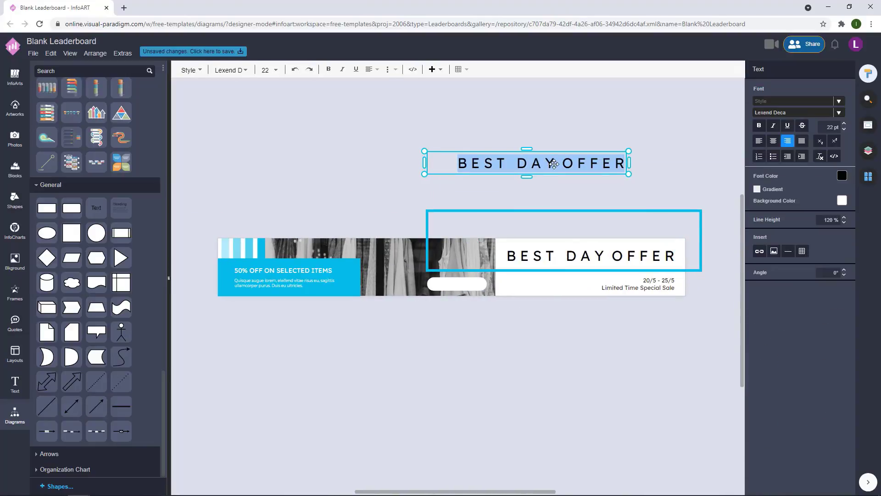
pyautogui.write('SHOP NOW')
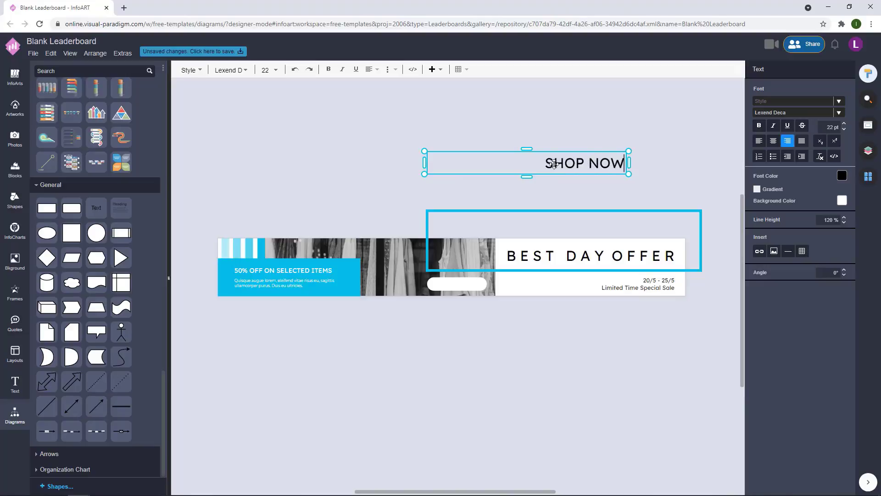
pyautogui.write('!')
pyautogui.click(632, 151)
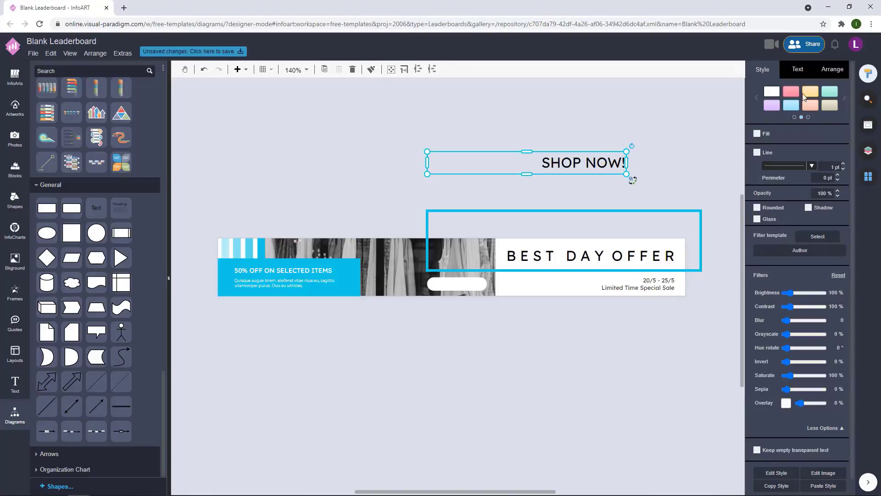
# Step: Centre-align the "SHOP NOW!" text, shrink it onto the white button and colour it blue
pyautogui.click(801, 70)
pyautogui.click(774, 129)
pyautogui.moveTo(626, 152); pyautogui.dragTo(465, 277)
pyautogui.click(842, 173)
pyautogui.click(787, 258)
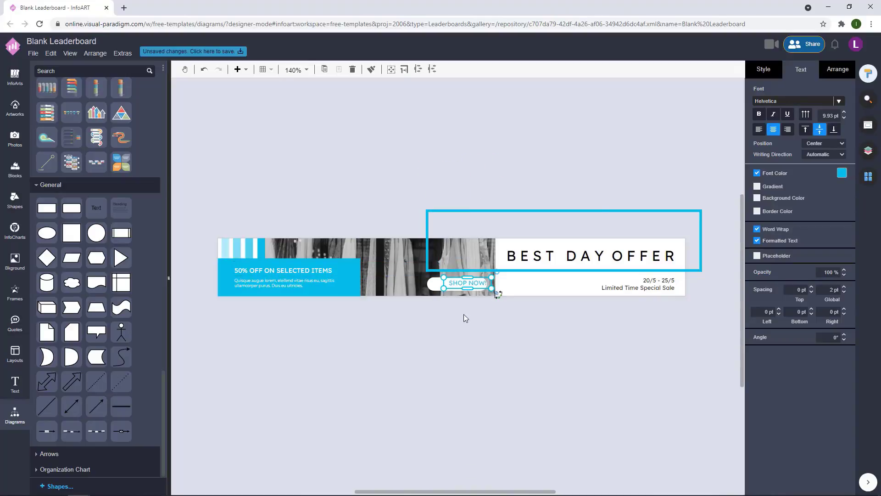
# Step: Move the "SHOP NOW!" text so it sits centred on the white button
pyautogui.scroll(3, 464, 317)
pyautogui.moveTo(501, 245); pyautogui.dragTo(476, 255)
pyautogui.scroll(-3, 468, 329)
pyautogui.click(468, 329)
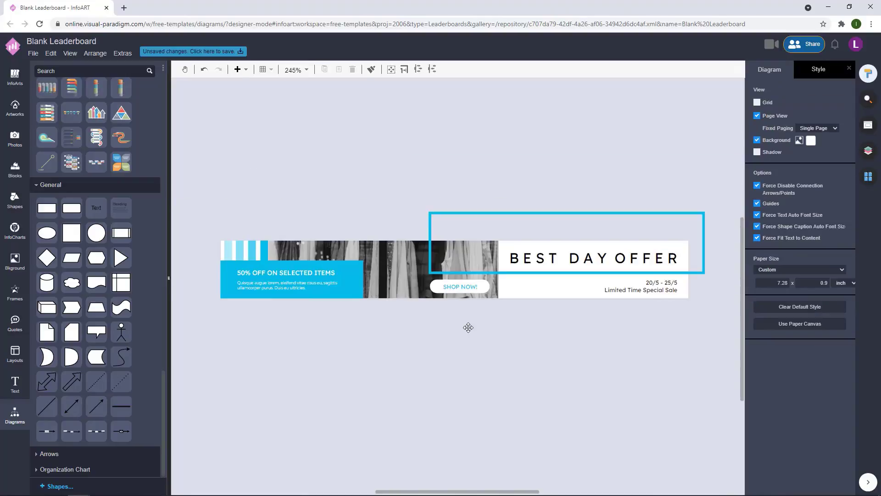
pyautogui.moveTo(509, 357); pyautogui.dragTo(490, 333)
# Step: Duplicate the four fading vertical strips onto the photo between the blue offer block and the white button
pyautogui.click(243, 235)
pyautogui.moveTo(242, 235); pyautogui.dragTo(392, 234)
pyautogui.click(411, 279)
pyautogui.moveTo(411, 294); pyautogui.dragTo(326, 184)
pyautogui.scroll(6, 362, 277)
pyautogui.moveTo(405, 260); pyautogui.dragTo(406, 265)
pyautogui.click(383, 309)
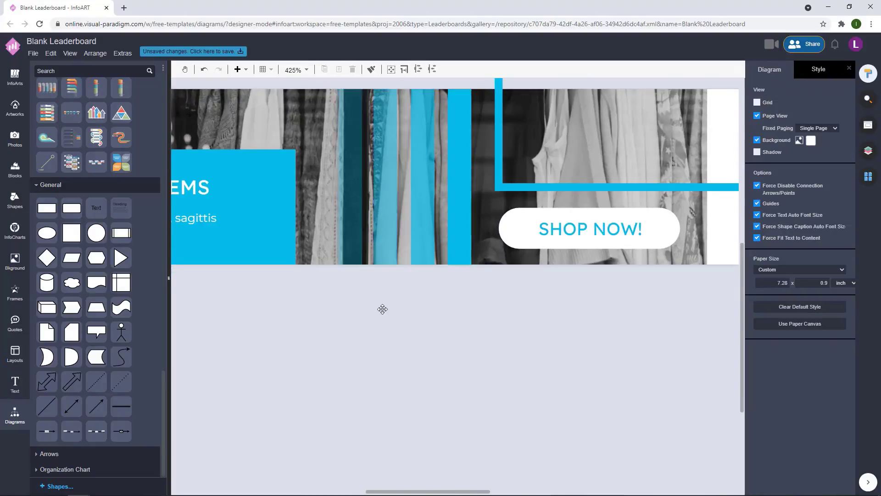
# Step: Shift the copied strips on the photo slightly closer to the blue offer block
pyautogui.scroll(-6, 406, 329)
pyautogui.moveTo(370, 220); pyautogui.dragTo(441, 362)
pyautogui.moveTo(426, 295); pyautogui.dragTo(419, 296)
pyautogui.click(417, 346)
pyautogui.scroll(-1, 418, 345)
pyautogui.moveTo(424, 332); pyautogui.dragTo(351, 197)
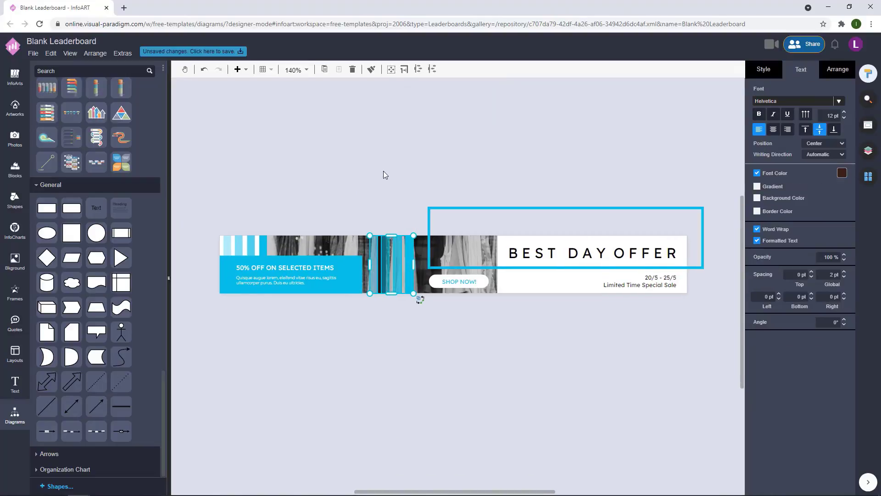
pyautogui.click(384, 171)
# Step: Nudge the copied strips on the photo slightly back toward the "SHOP NOW!" button
pyautogui.scroll(-1, 419, 376)
pyautogui.moveTo(395, 292); pyautogui.dragTo(334, 190)
pyautogui.click(415, 272)
pyautogui.moveTo(391, 310); pyautogui.dragTo(335, 187)
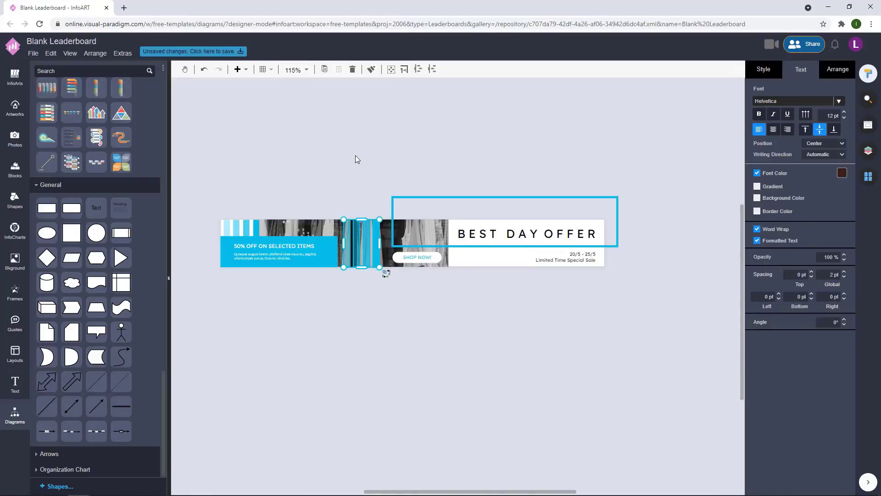
pyautogui.press('Right')
pyautogui.press('Right')
pyautogui.press('Right')
pyautogui.press('Right')
pyautogui.press('Right')
pyautogui.click(357, 155)
pyautogui.moveTo(396, 305); pyautogui.dragTo(331, 173)
pyautogui.click(351, 154)
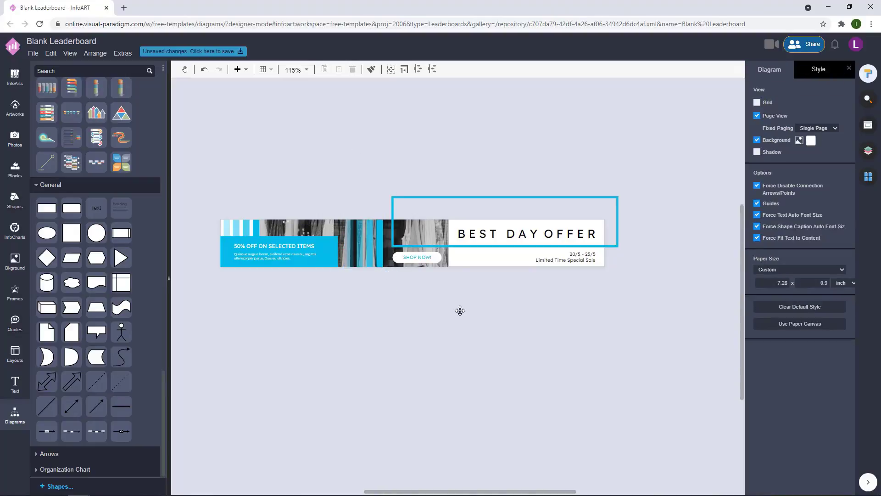
pyautogui.scroll(1, 461, 321)
pyautogui.scroll(-1, 500, 306)
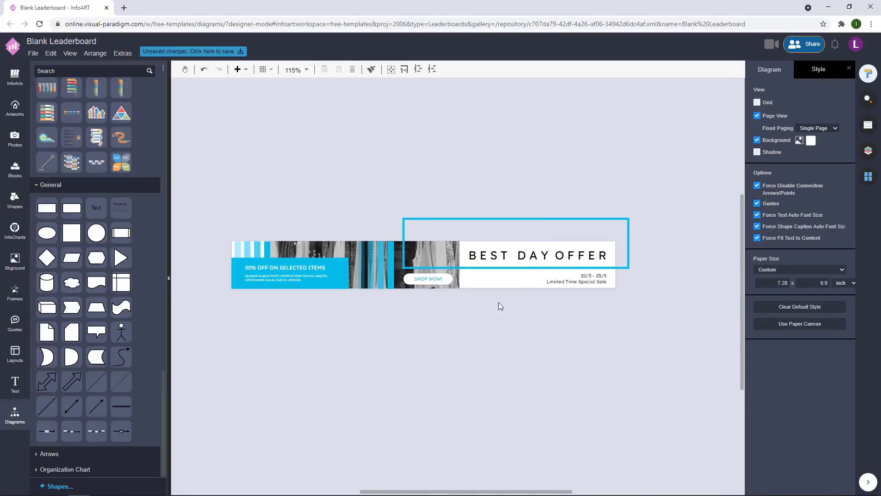
# Step: Duplicate the blue offer block and place the copy beneath the title, against the photo's right edge
pyautogui.click(593, 277)
pyautogui.click(672, 191)
pyautogui.scroll(3, 523, 360)
pyautogui.click(240, 241)
pyautogui.moveTo(240, 241); pyautogui.dragTo(630, 377)
pyautogui.moveTo(488, 377); pyautogui.dragTo(504, 271)
# Step: Shorten and flatten the copied block into a low horizontal bar along the banner's bottom edge beside the photo
pyautogui.moveTo(653, 273); pyautogui.dragTo(567, 274)
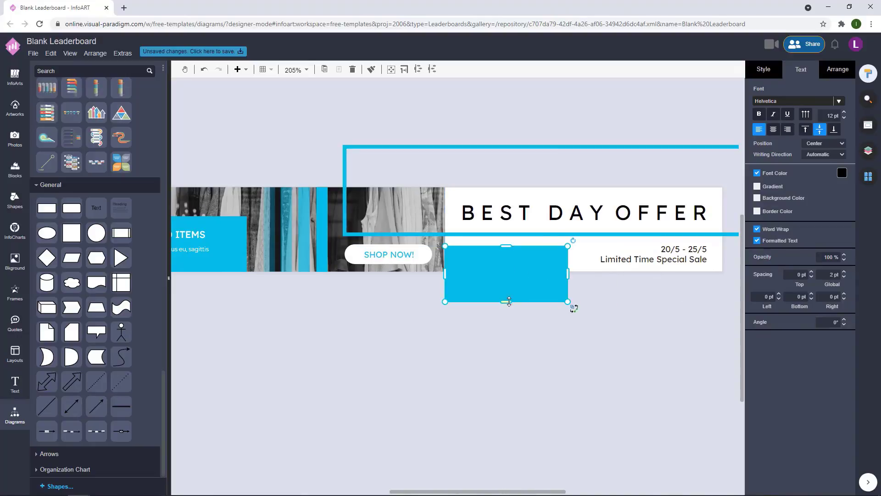
pyautogui.moveTo(508, 301); pyautogui.dragTo(507, 262)
pyautogui.click(487, 352)
pyautogui.scroll(-5, 485, 348)
pyautogui.scroll(2, 503, 292)
pyautogui.click(512, 271)
pyautogui.click(497, 299)
pyautogui.scroll(1, 496, 303)
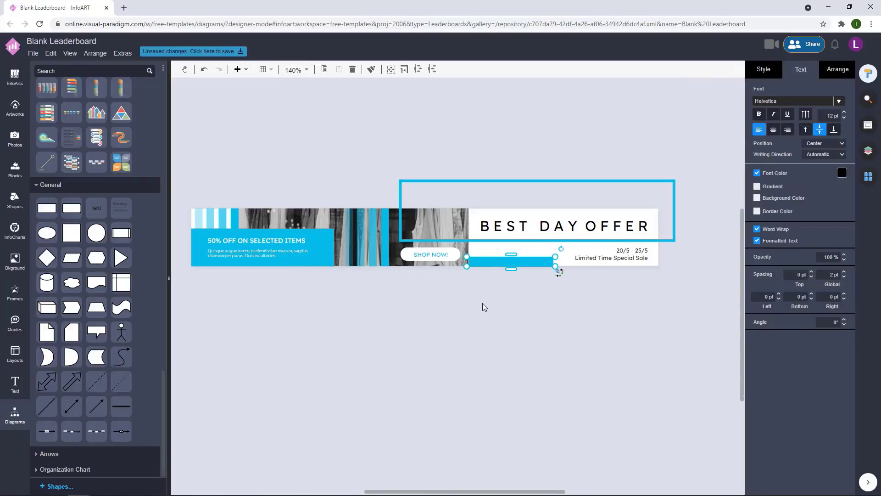
pyautogui.click(484, 305)
pyautogui.scroll(-1, 486, 321)
pyautogui.moveTo(485, 323); pyautogui.dragTo(491, 340)
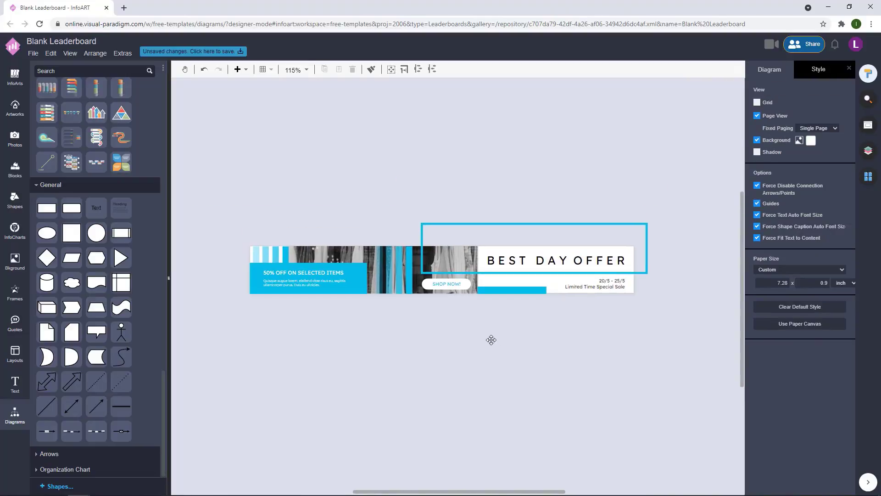
pyautogui.click(551, 269)
pyautogui.click(530, 302)
# Step: Duplicate the horizontal blue bar just above the original and make the copy thinner
pyautogui.scroll(4, 507, 300)
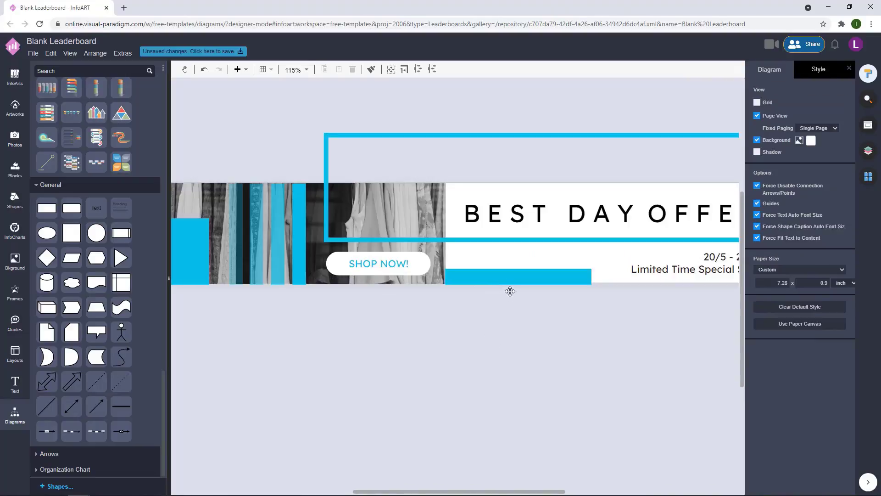
pyautogui.click(512, 277)
pyautogui.moveTo(519, 269)
pyautogui.mouseDown()
pyautogui.moveTo(488, 261)
pyautogui.moveTo(519, 260)
pyautogui.mouseUp()
pyautogui.click(507, 337)
pyautogui.scroll(-1, 506, 338)
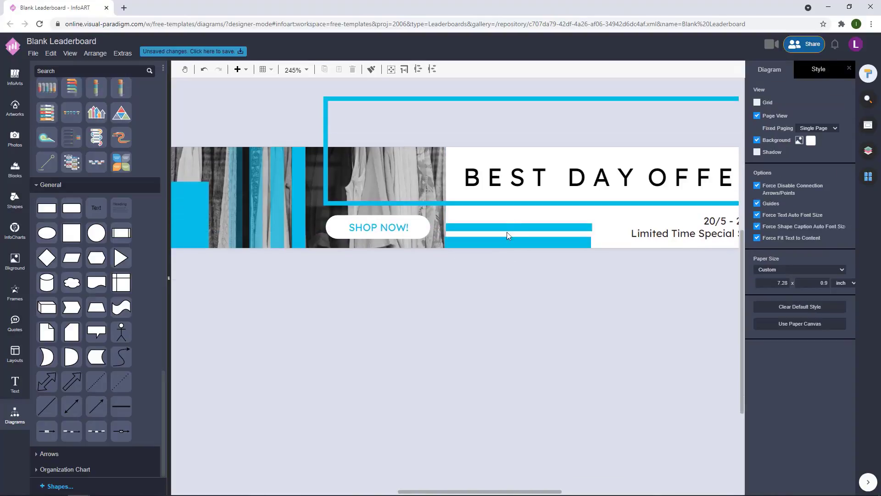
# Step: Add a third, even thinner bar above the other two and align the three bars with each other
pyautogui.click(507, 229)
pyautogui.click(494, 290)
pyautogui.moveTo(491, 229); pyautogui.dragTo(520, 214)
pyautogui.keyDown('shift'); pyautogui.click(536, 242); pyautogui.keyUp('shift')
pyautogui.click(848, 75)
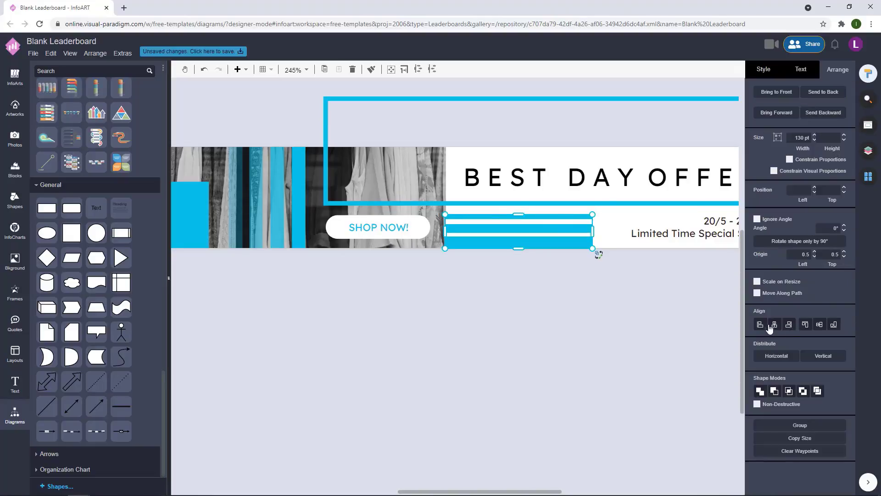
pyautogui.click(533, 324)
# Step: Set the top horizontal bar's opacity to 30% and lower the middle bar's opacity as well
pyautogui.click(586, 217)
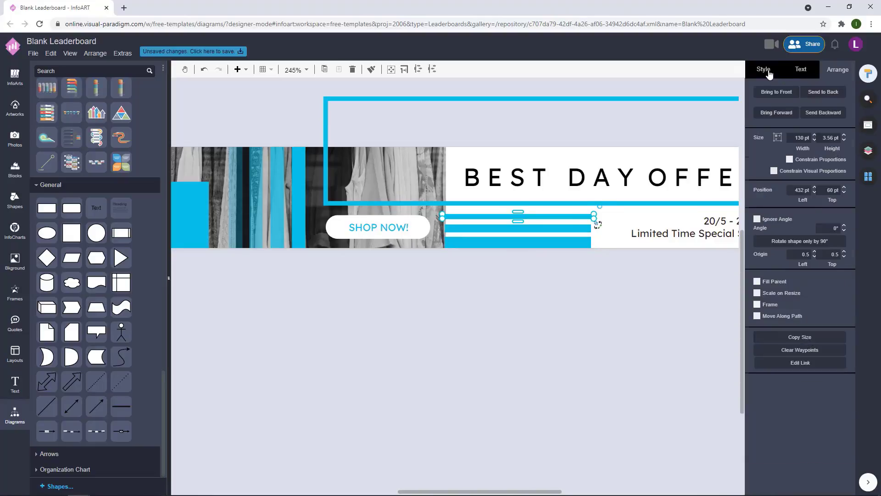
pyautogui.click(769, 74)
pyautogui.write('30')
pyautogui.click(583, 229)
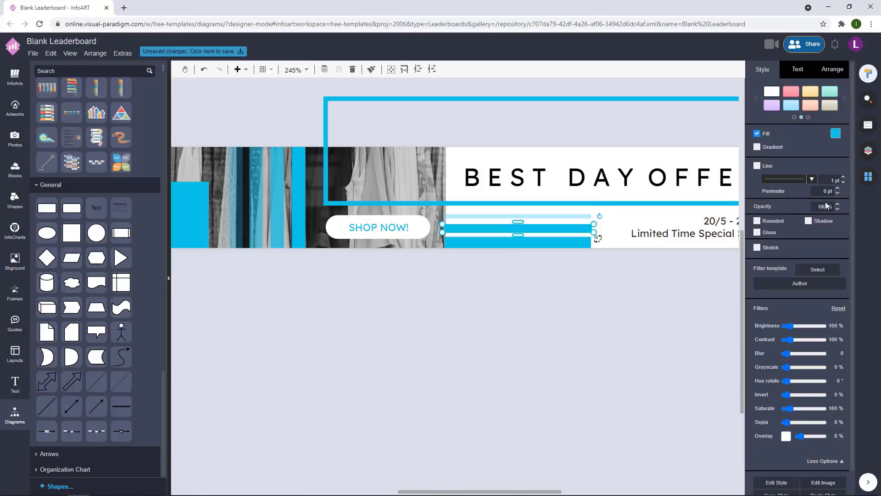
pyautogui.write('30')
pyautogui.press('Return')
pyautogui.click(523, 340)
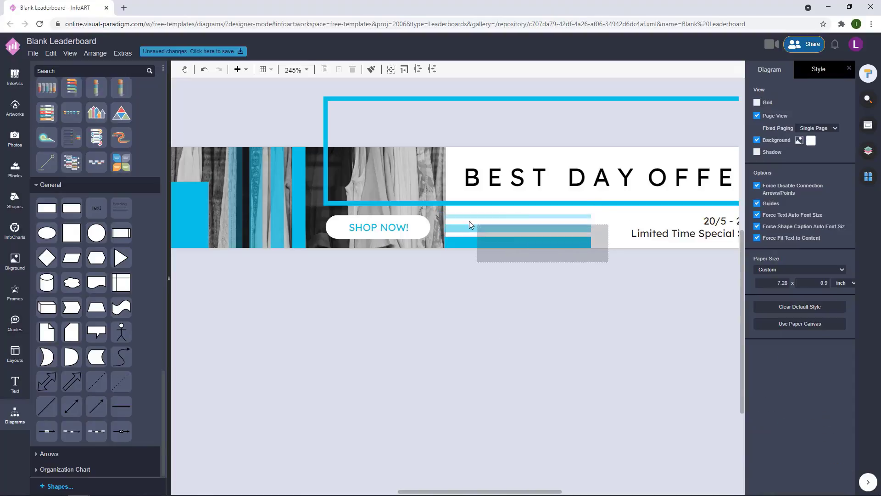
pyautogui.click(469, 221)
pyautogui.click(521, 313)
pyautogui.moveTo(597, 288); pyautogui.dragTo(442, 209)
pyautogui.click(448, 308)
# Step: Correct the spacing between the words DAY and OFFER in the BEST DAY OFFER title
pyautogui.scroll(-2, 449, 331)
pyautogui.scroll(-3, 449, 332)
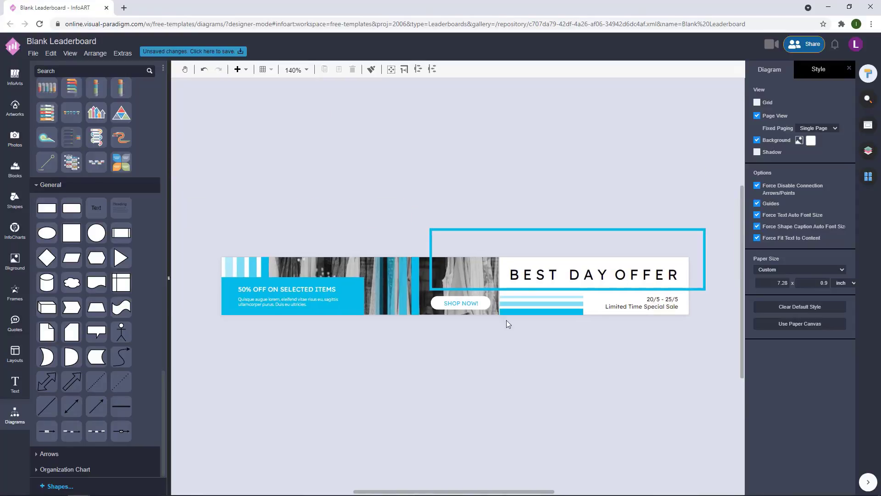
pyautogui.click(589, 275)
pyautogui.click(801, 70)
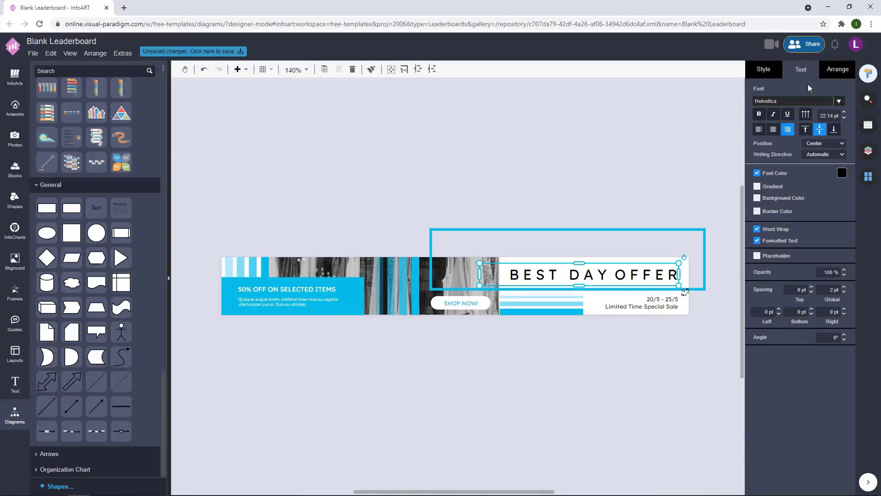
pyautogui.doubleClick(608, 278)
pyautogui.click(614, 324)
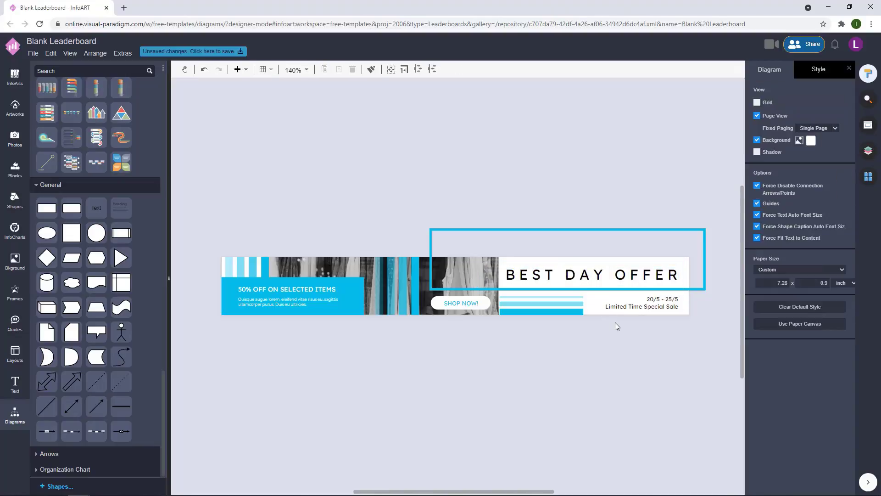
pyautogui.doubleClick(569, 275)
pyautogui.click(614, 277)
pyautogui.press('BackSpace')
pyautogui.press('BackSpace')
pyautogui.press('BackSpace')
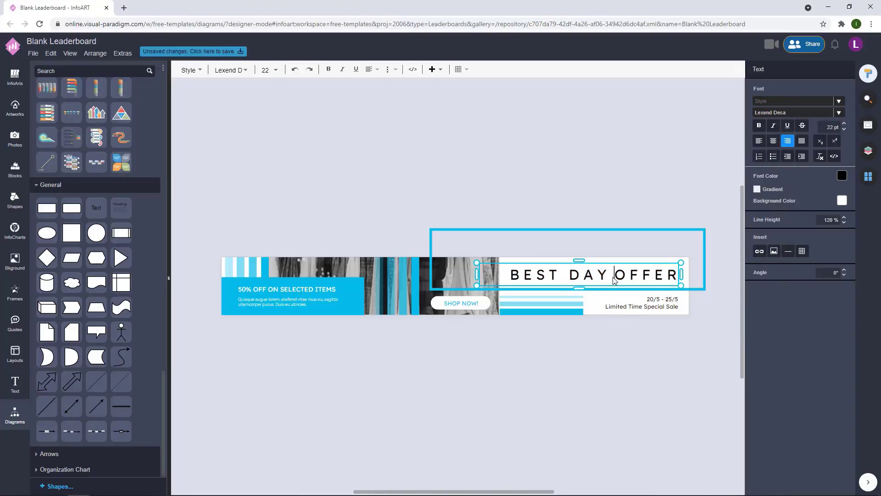
pyautogui.click(652, 297)
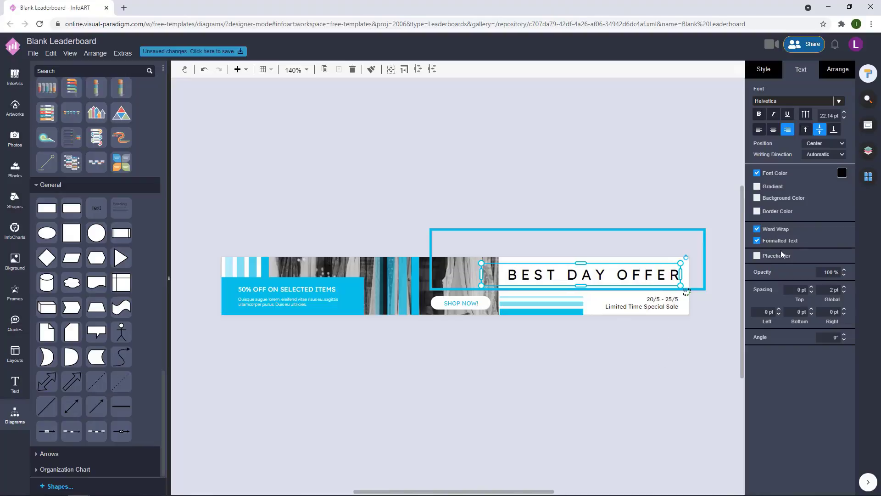
# Step: Set the BEST DAY OFFER title's font color to dark gray #303030
pyautogui.click(841, 174)
pyautogui.click(779, 260)
pyautogui.click(673, 345)
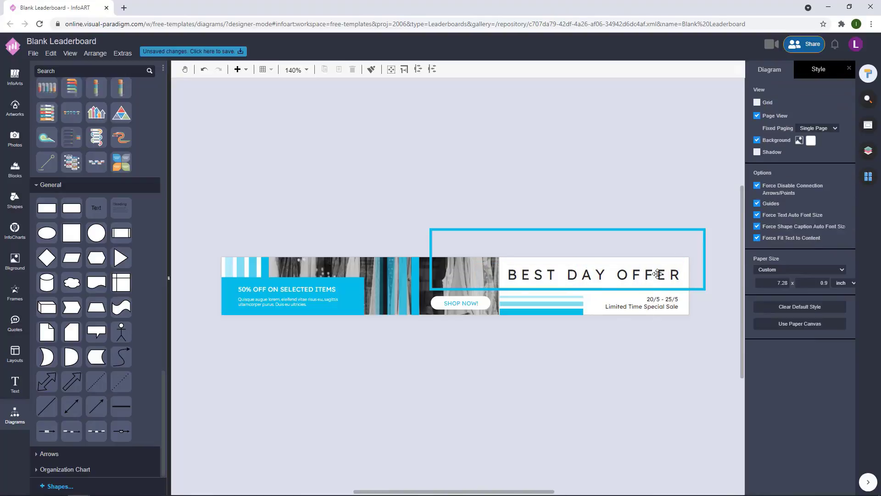
pyautogui.click(657, 274)
pyautogui.click(842, 173)
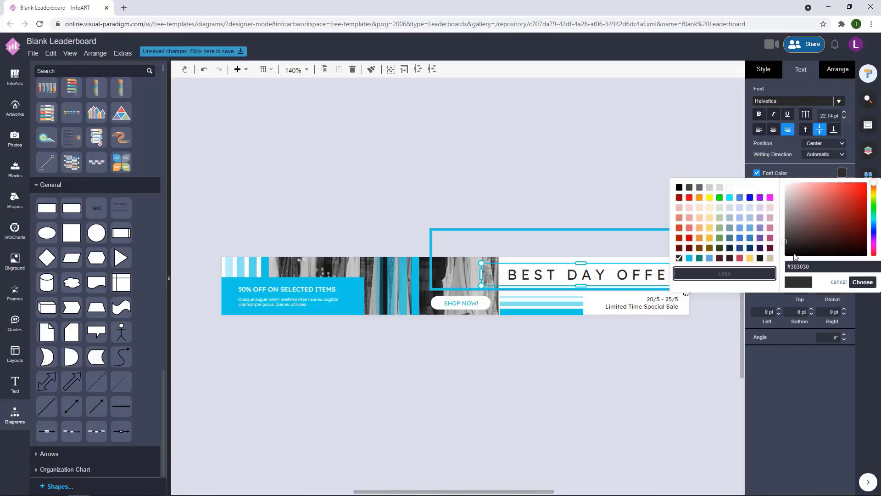
pyautogui.click(865, 284)
pyautogui.click(660, 342)
# Step: Select the title and the sale dates text together and give both the same dark gray font color
pyautogui.click(654, 275)
pyautogui.click(648, 347)
pyautogui.click(659, 305)
pyautogui.keyDown('shift'); pyautogui.click(666, 276); pyautogui.keyUp('shift')
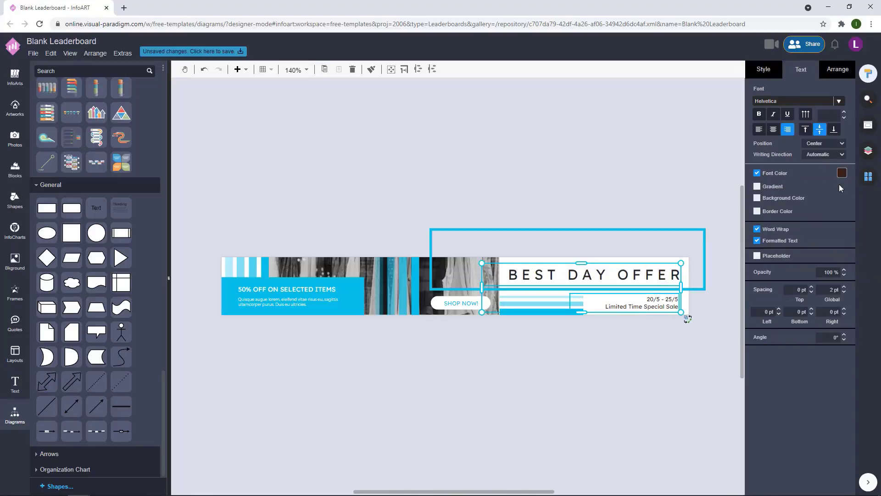
pyautogui.click(841, 174)
pyautogui.click(780, 261)
pyautogui.click(647, 345)
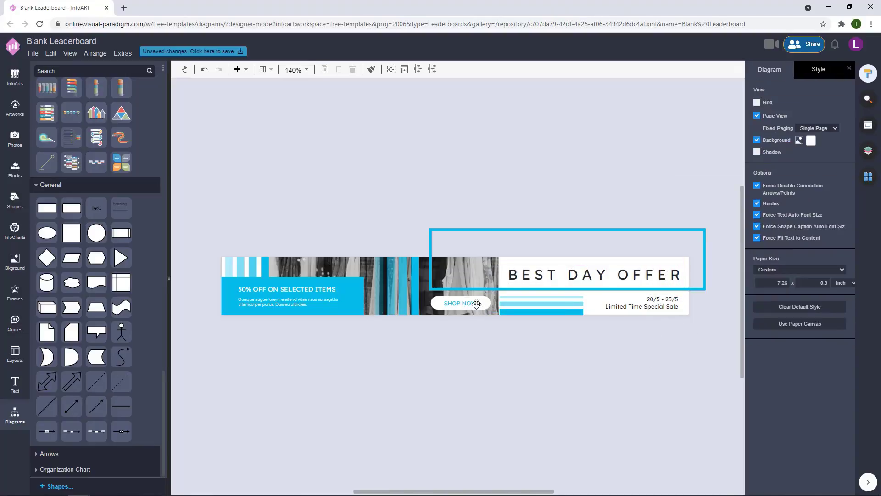
pyautogui.scroll(-1, 679, 282)
pyautogui.scroll(1, 641, 335)
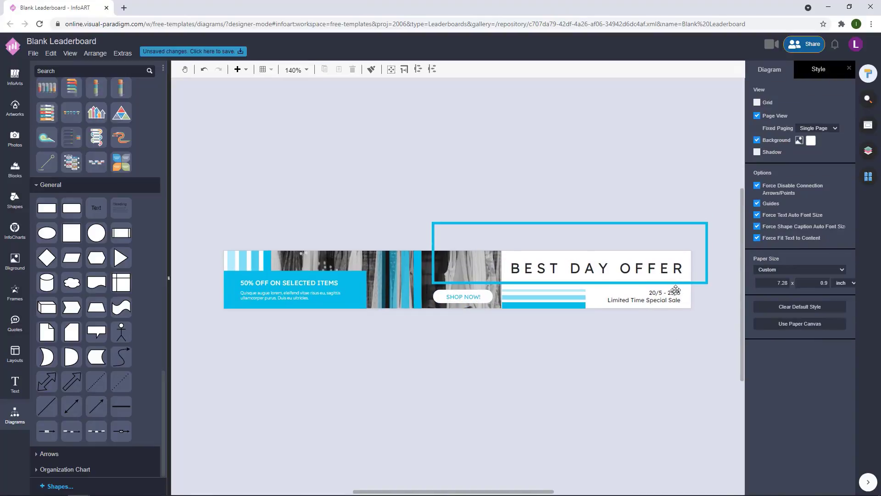
pyautogui.scroll(-5, 458, 269)
pyautogui.scroll(3, 521, 276)
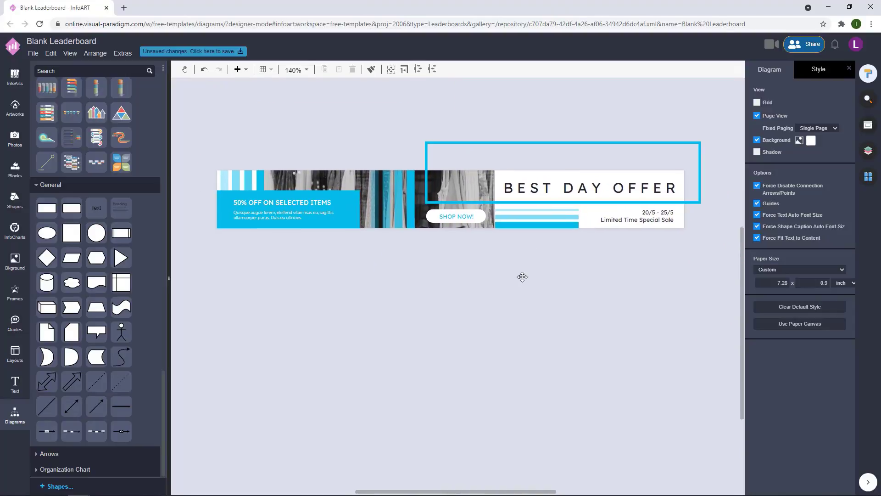
# Step: Duplicate the blue frame below the banner, shrink the copy and give it a white 2 pt outline
pyautogui.moveTo(395, 309); pyautogui.dragTo(400, 319)
pyautogui.moveTo(501, 169); pyautogui.dragTo(304, 342)
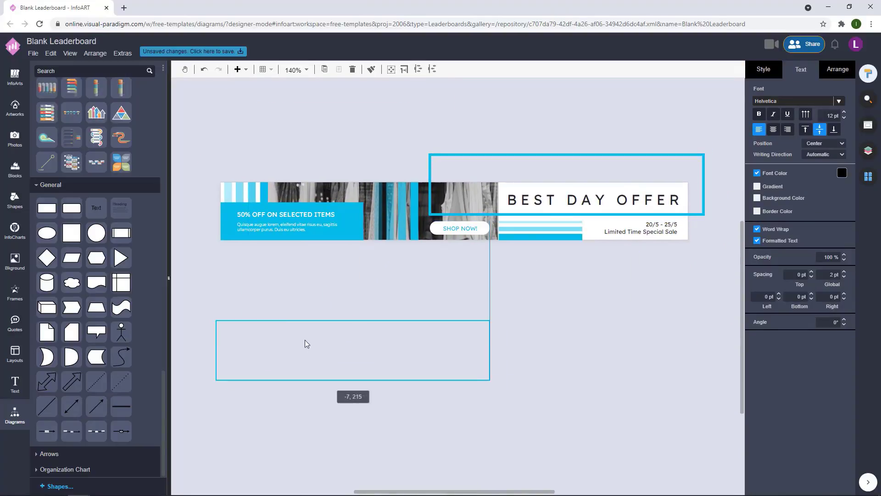
pyautogui.moveTo(489, 321); pyautogui.dragTo(380, 344)
pyautogui.click(767, 69)
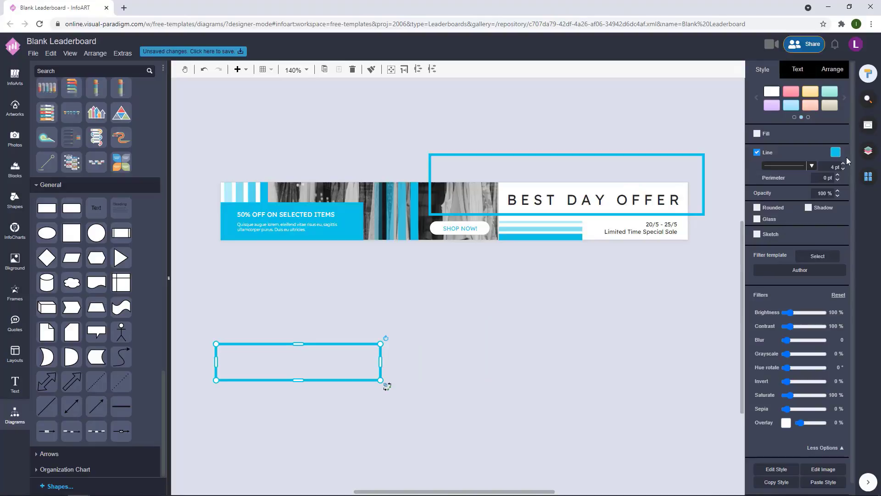
pyautogui.click(836, 152)
pyautogui.click(829, 167)
pyautogui.moveTo(831, 168); pyautogui.dragTo(851, 169)
# Step: Try placing the small white frame elsewhere around the banner, and discard it
pyautogui.moveTo(320, 389); pyautogui.dragTo(391, 322)
pyautogui.click(397, 111)
pyautogui.click(416, 129)
pyautogui.click(397, 159)
pyautogui.click(439, 109)
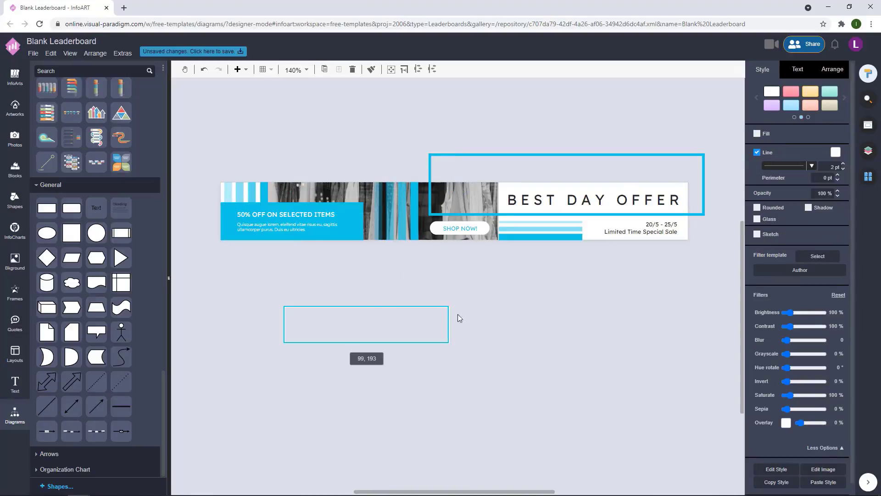
# Step: Select the three horizontal blue bars and nudge them slightly left against the photo's edge
pyautogui.click(532, 300)
pyautogui.moveTo(589, 275); pyautogui.dragTo(493, 215)
pyautogui.click(504, 287)
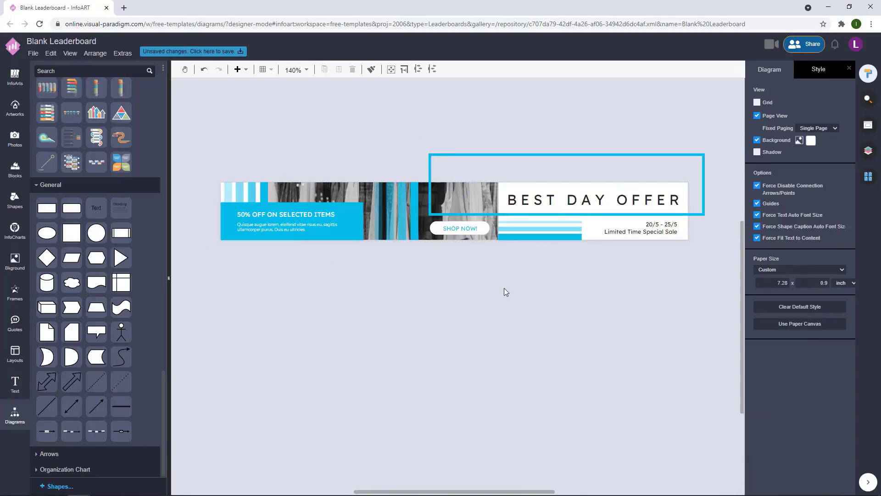
# Step: Change the banner's background color to #fafafa
pyautogui.click(811, 140)
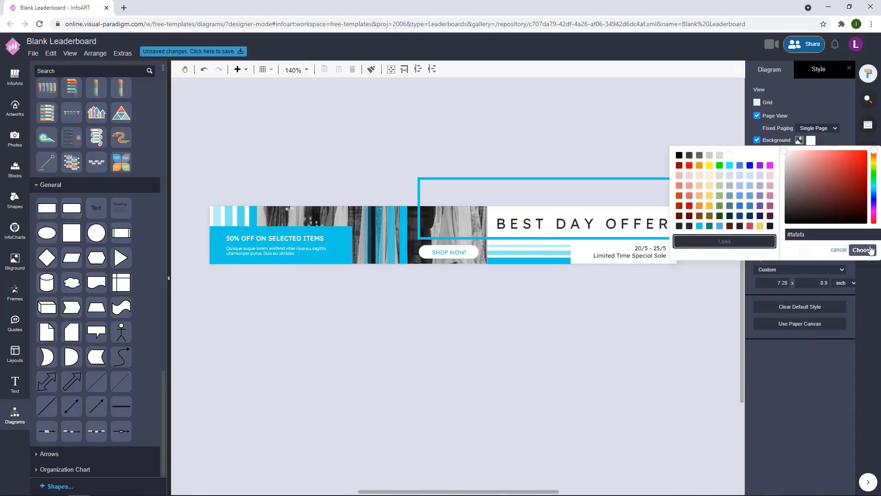
pyautogui.click(871, 250)
pyautogui.click(638, 223)
pyautogui.click(641, 316)
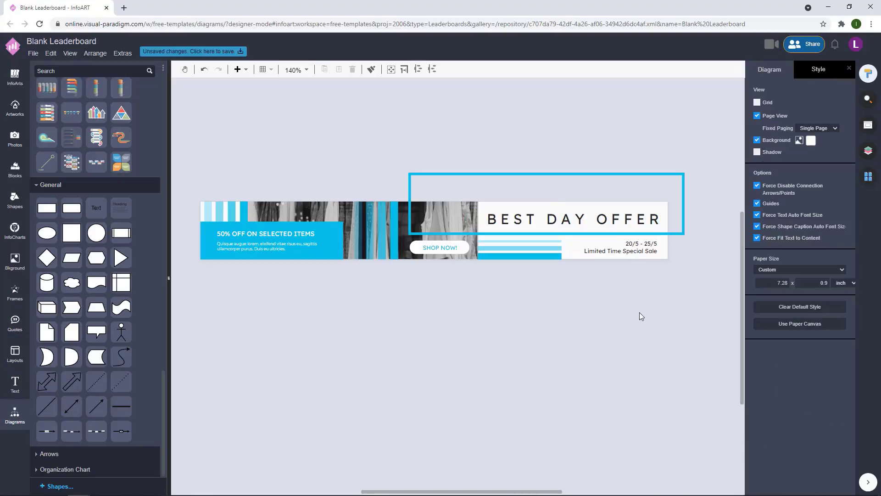
# Step: Enlarge the description text under the 50% OFF heading and reposition it within the blue block
pyautogui.click(275, 244)
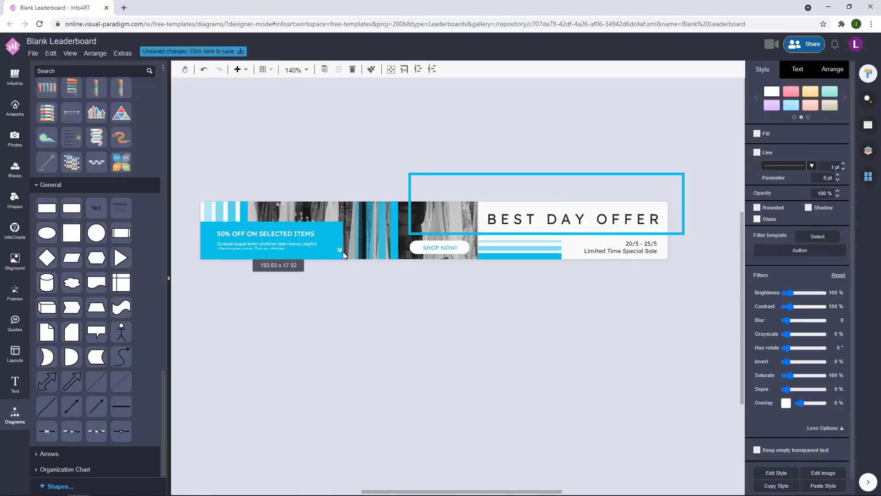
pyautogui.scroll(3, 252, 258)
pyautogui.moveTo(390, 247); pyautogui.dragTo(397, 248)
pyautogui.click(330, 231)
pyautogui.moveTo(302, 241); pyautogui.dragTo(303, 248)
pyautogui.click(320, 282)
pyautogui.click(375, 234)
pyautogui.moveTo(399, 244); pyautogui.dragTo(388, 245)
pyautogui.click(371, 311)
pyautogui.scroll(-3, 369, 316)
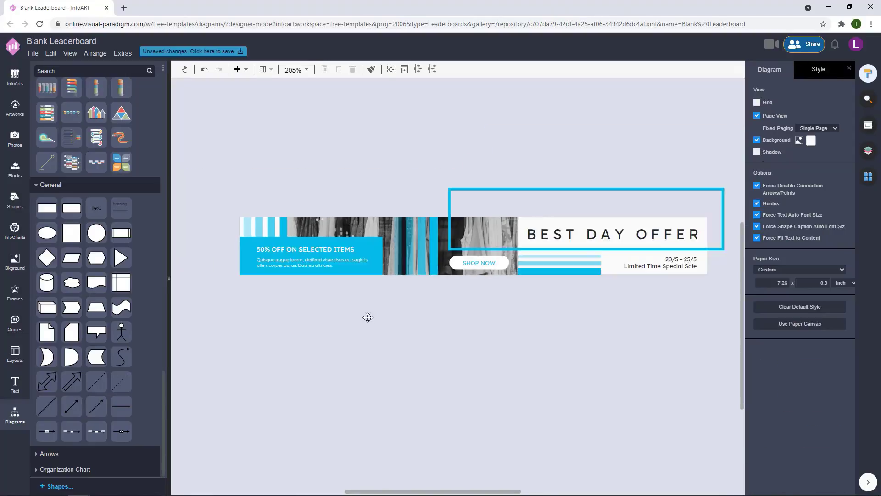
# Step: Select the 50% OFF heading and description together and fine-tune their vertical placement in the blue block
pyautogui.moveTo(388, 297); pyautogui.dragTo(249, 238)
pyautogui.moveTo(358, 335); pyautogui.dragTo(346, 331)
pyautogui.click(330, 247)
pyautogui.click(377, 296)
pyautogui.moveTo(375, 301); pyautogui.dragTo(239, 230)
pyautogui.scroll(-2, 347, 343)
pyautogui.moveTo(351, 348); pyautogui.dragTo(385, 345)
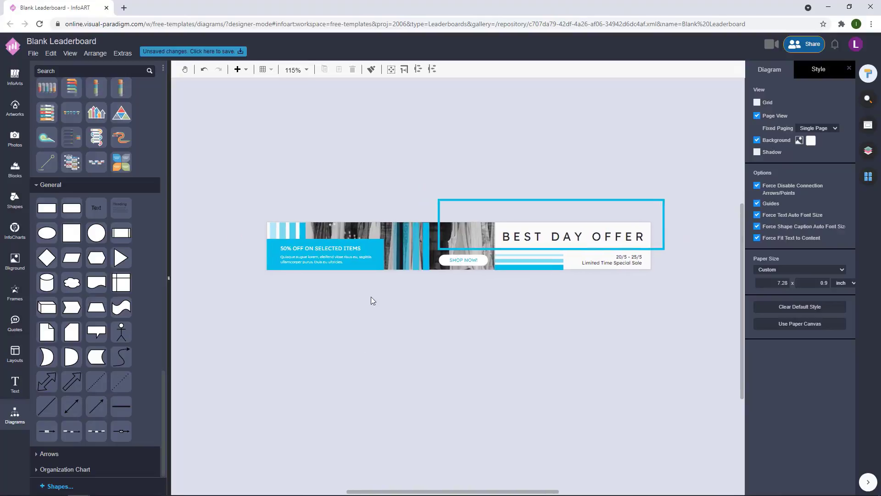
# Step: Set the line width of the blue frame around the title to 5 pt
pyautogui.click(564, 208)
pyautogui.moveTo(828, 166); pyautogui.dragTo(848, 161)
pyautogui.write('5')
pyautogui.press('Return')
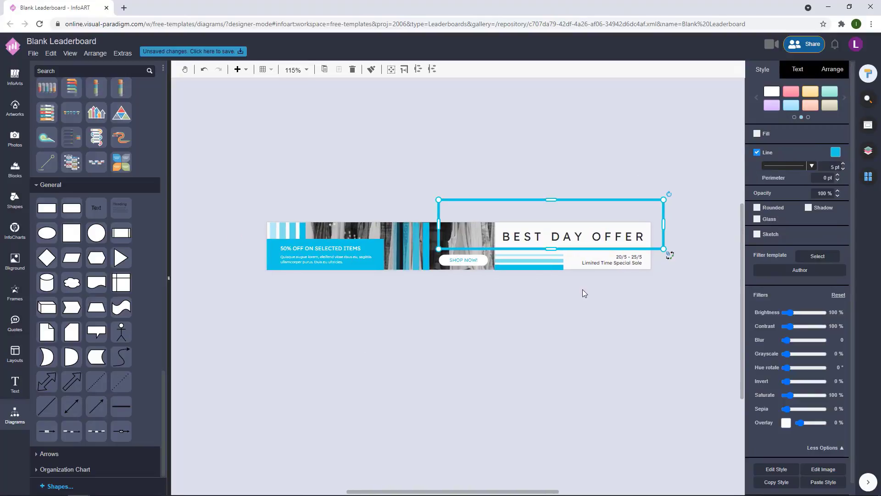
pyautogui.click(584, 292)
pyautogui.click(622, 243)
pyautogui.click(640, 314)
# Step: Change the SHOP NOW! button text to the same dark gray as the title
pyautogui.scroll(3, 508, 338)
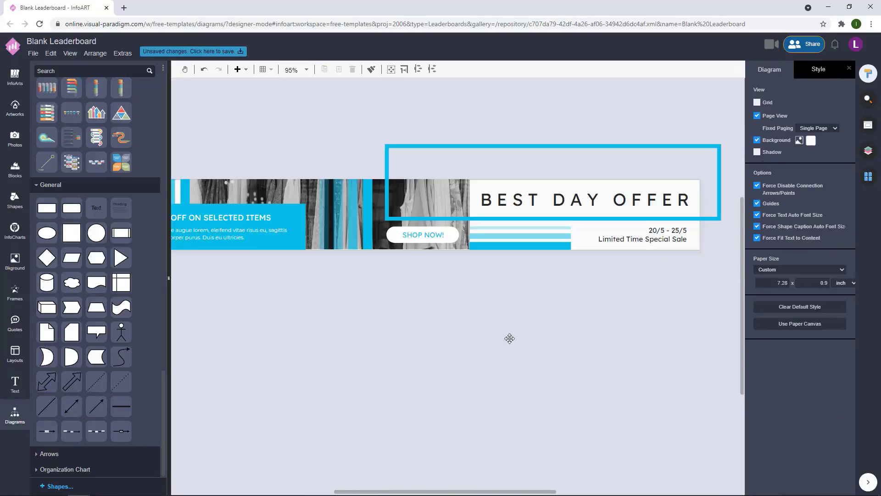
pyautogui.scroll(-2, 488, 328)
pyautogui.click(466, 231)
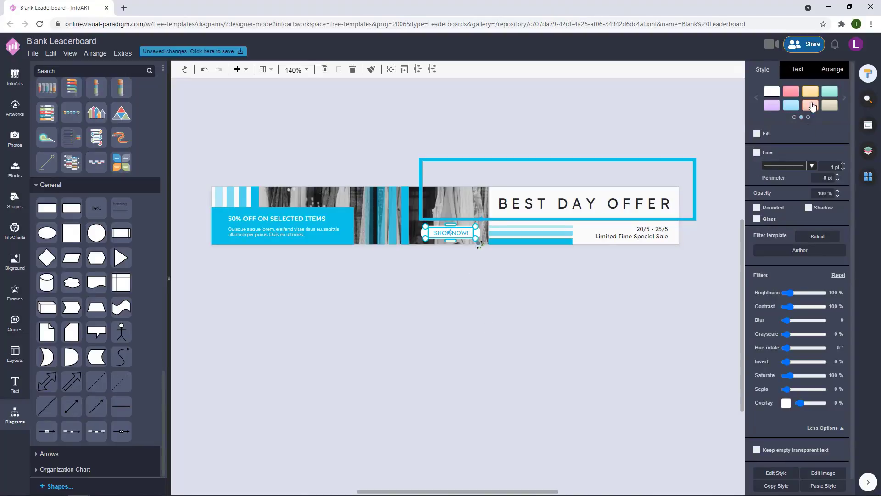
pyautogui.click(802, 74)
pyautogui.click(841, 172)
pyautogui.click(788, 261)
pyautogui.click(470, 317)
pyautogui.click(467, 318)
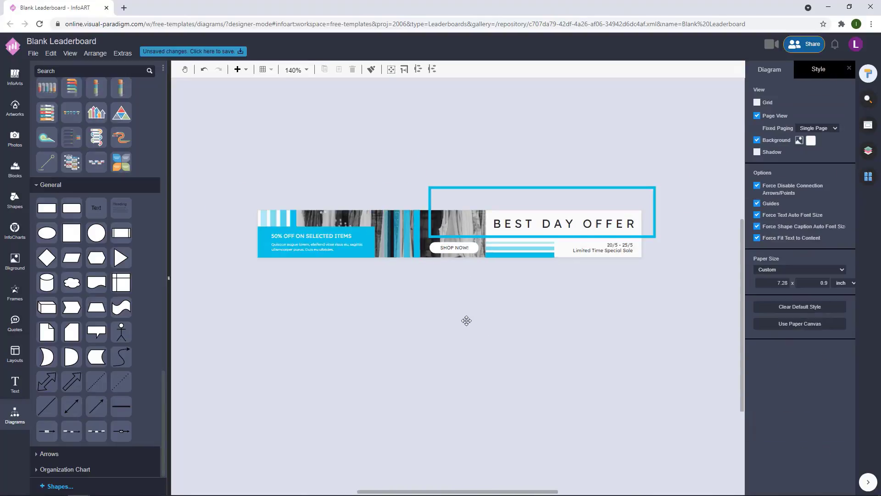
# Step: Adjust the sale dates text position and align its right edge with the BEST DAY OFFER title
pyautogui.scroll(-1, 478, 198)
pyautogui.scroll(2, 481, 261)
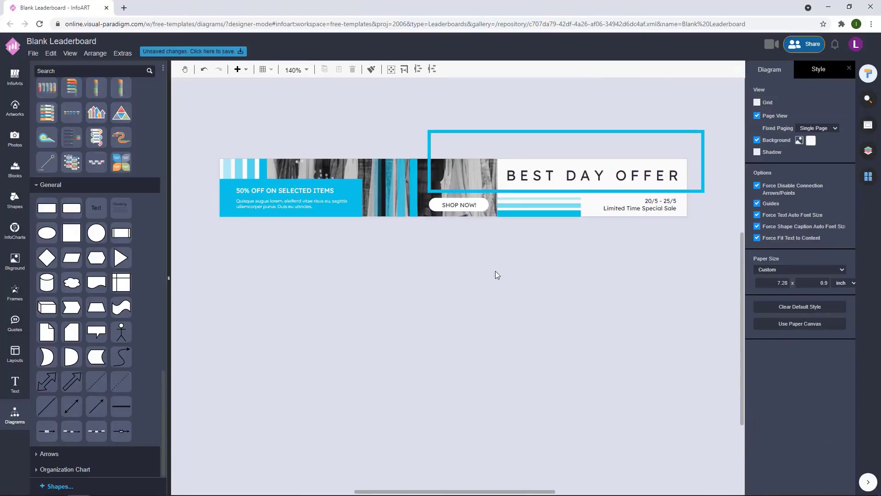
pyautogui.scroll(-2, 495, 272)
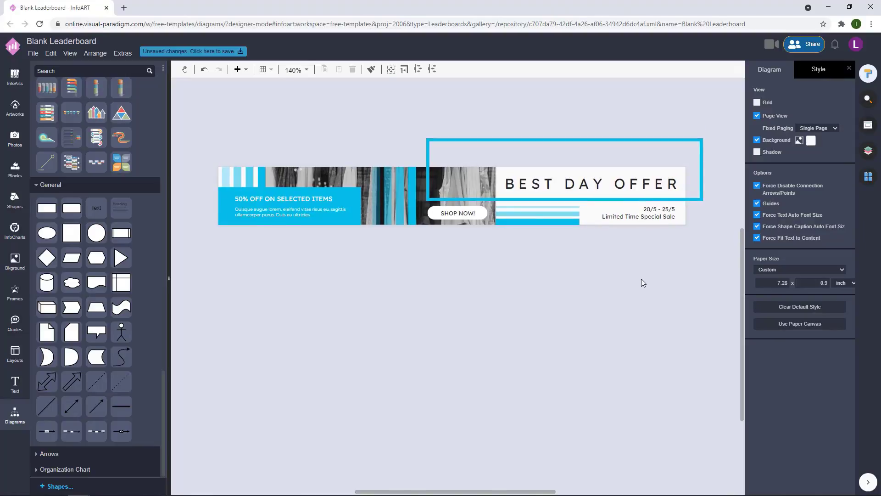
pyautogui.doubleClick(667, 213)
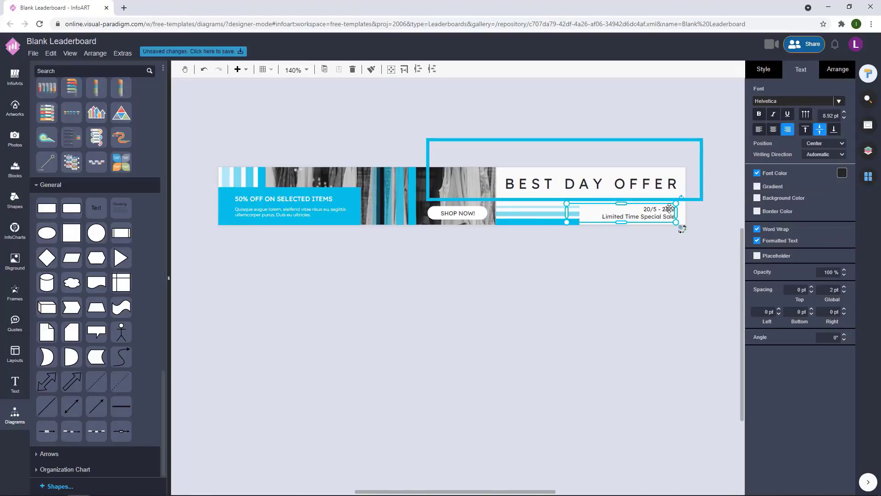
pyautogui.click(676, 230)
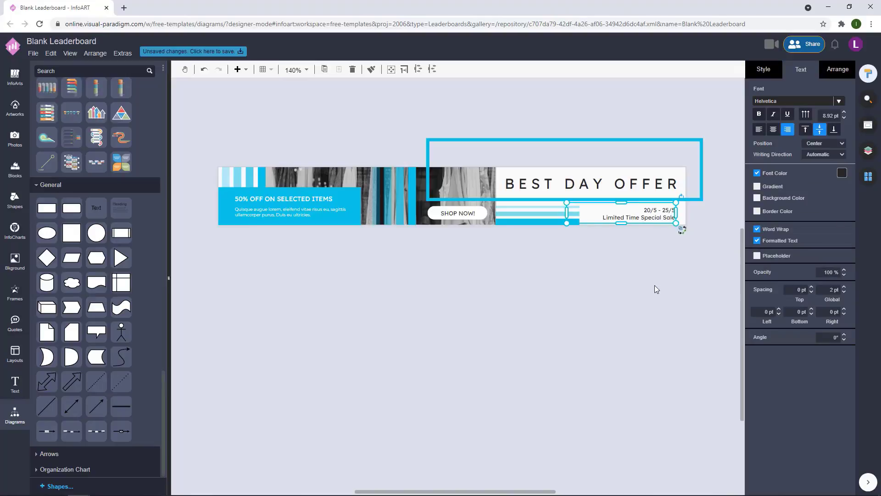
pyautogui.click(654, 285)
pyautogui.click(670, 208)
pyautogui.click(834, 75)
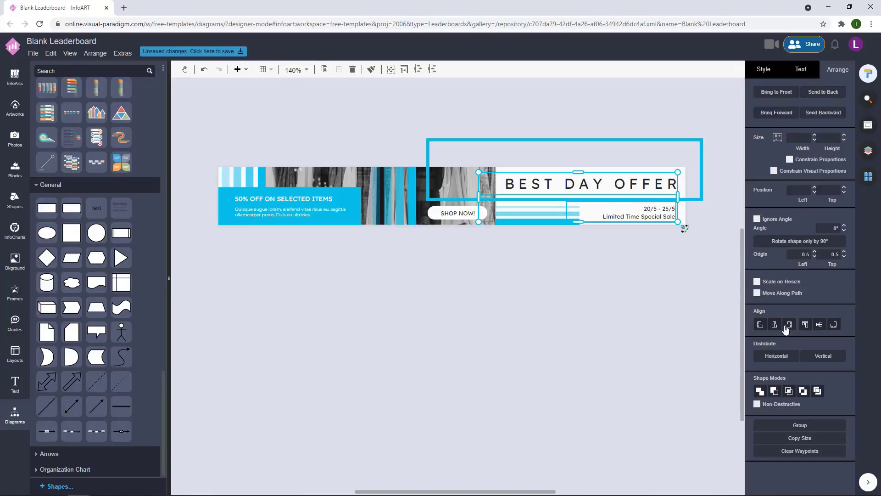
pyautogui.click(661, 332)
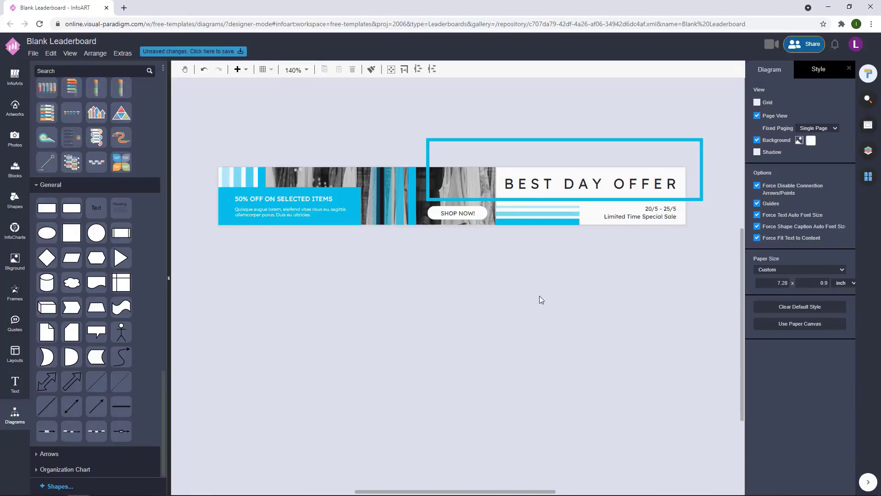
# Step: Slightly enlarge the description text in the blue offer block by widening its text box
pyautogui.doubleClick(322, 216)
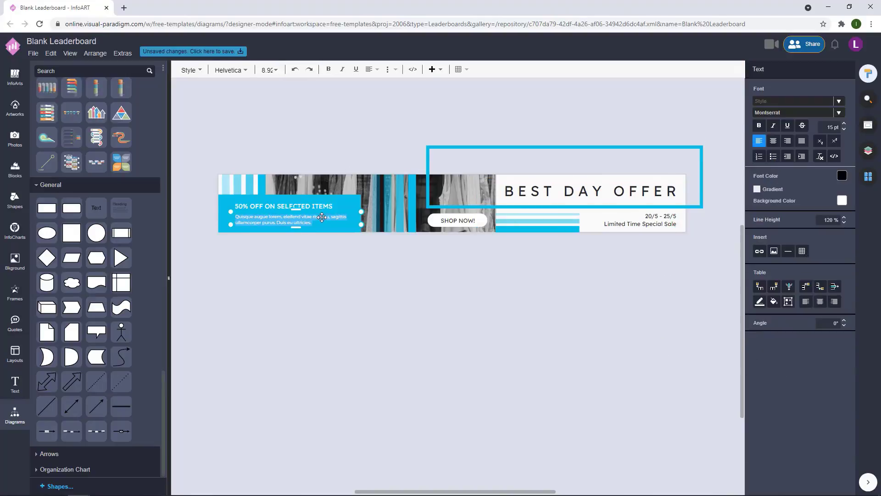
pyautogui.click(435, 355)
pyautogui.scroll(4, 270, 212)
pyautogui.click(342, 241)
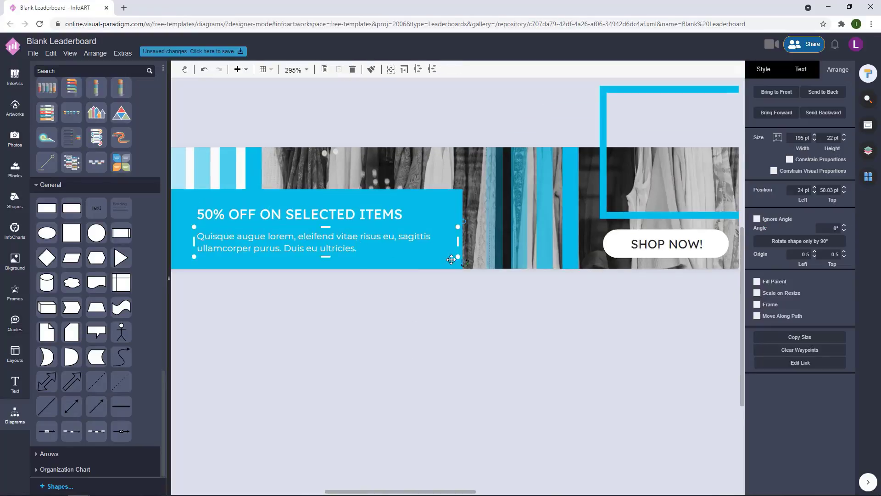
pyautogui.moveTo(463, 264); pyautogui.dragTo(466, 264)
pyautogui.click(462, 309)
# Step: Select the 50% OFF heading and description together and shift them slightly left to balance the blue block's side margins
pyautogui.click(386, 241)
pyautogui.keyDown('shift'); pyautogui.click(381, 213); pyautogui.keyUp('shift')
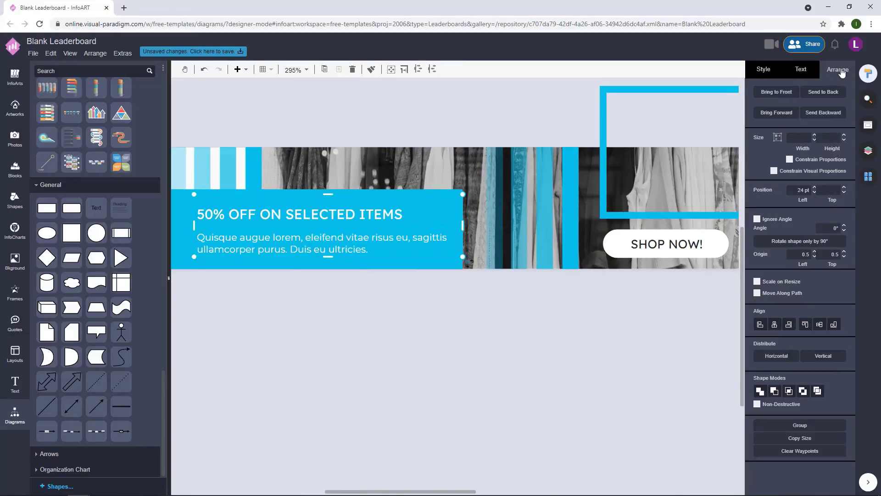
pyautogui.click(409, 351)
pyautogui.click(451, 263)
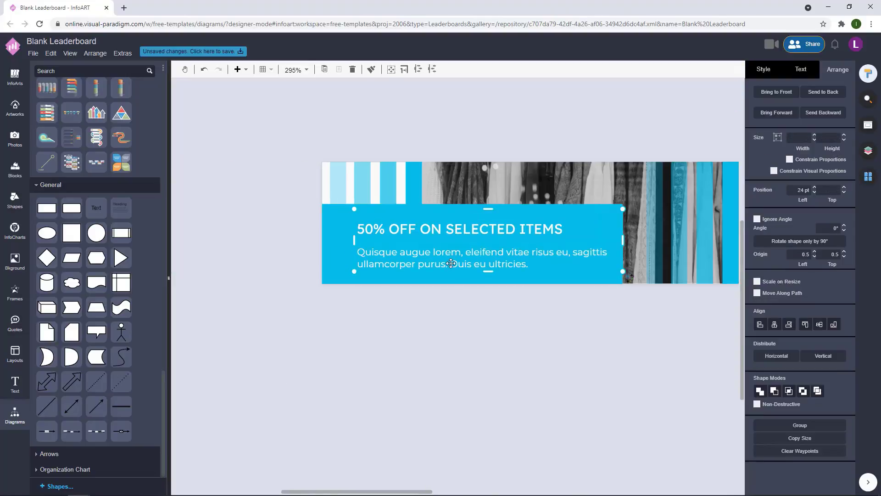
pyautogui.click(362, 405)
pyautogui.scroll(-3, 403, 341)
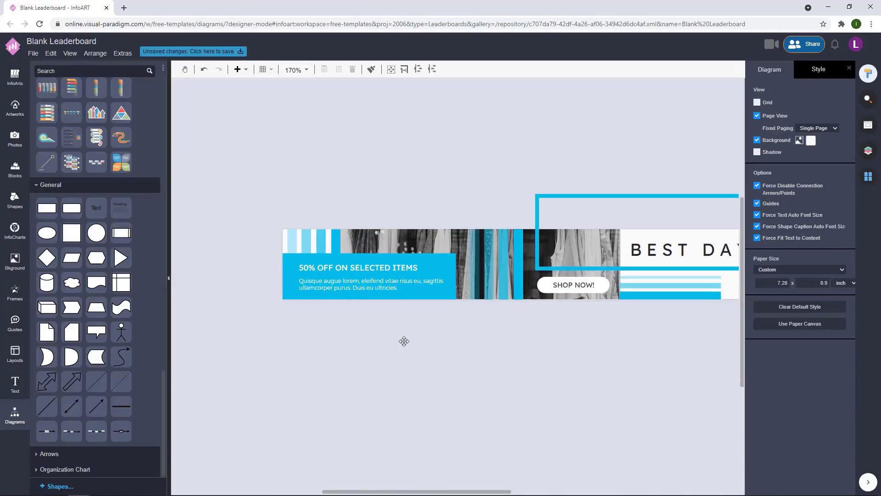
# Step: Review the finished banner's offer block, photo, framed title and sale dates for layout and alignment
pyautogui.click(394, 284)
pyautogui.click(403, 367)
pyautogui.scroll(-1, 413, 365)
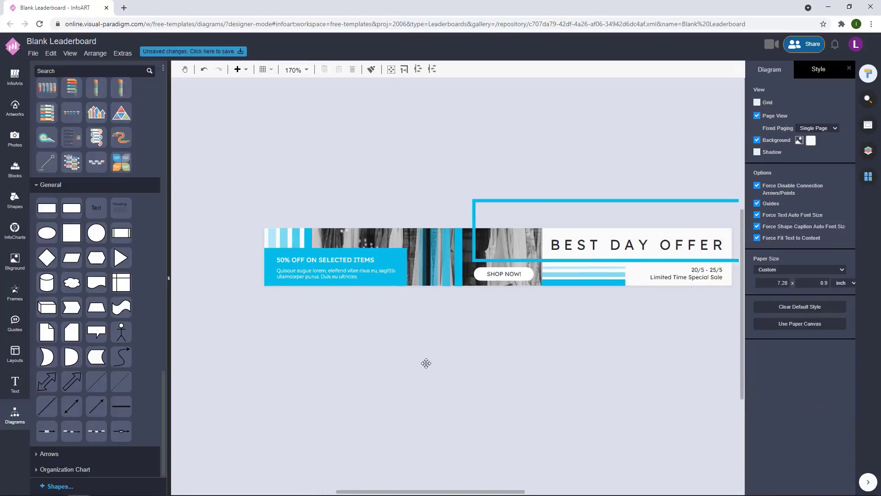
pyautogui.click(358, 233)
pyautogui.moveTo(363, 246); pyautogui.dragTo(368, 255)
pyautogui.click(337, 315)
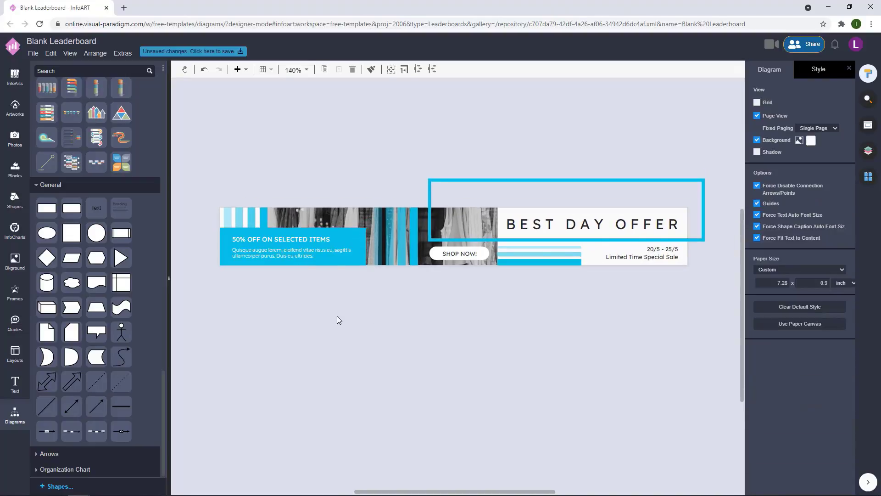
pyautogui.moveTo(336, 316); pyautogui.dragTo(365, 339)
pyautogui.click(323, 265)
pyautogui.keyDown('shift'); pyautogui.click(334, 276); pyautogui.keyUp('shift')
pyautogui.click(369, 368)
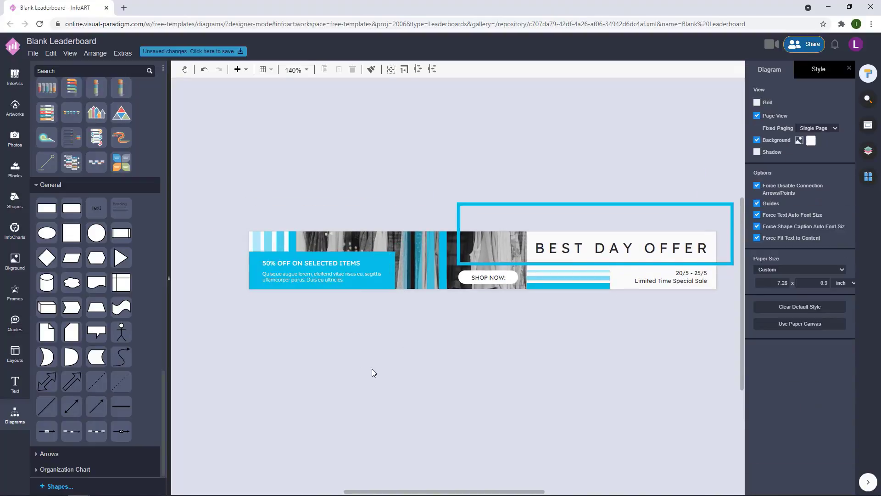
pyautogui.scroll(-1, 365, 364)
pyautogui.click(594, 248)
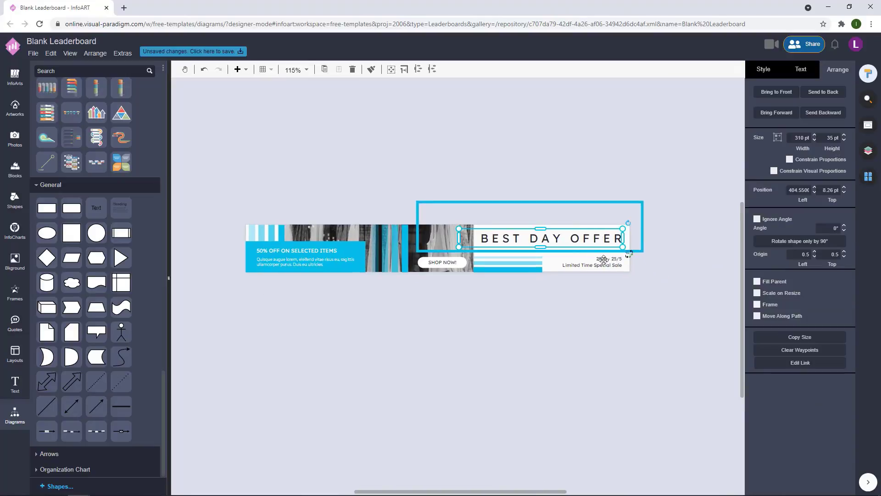
pyautogui.click(529, 339)
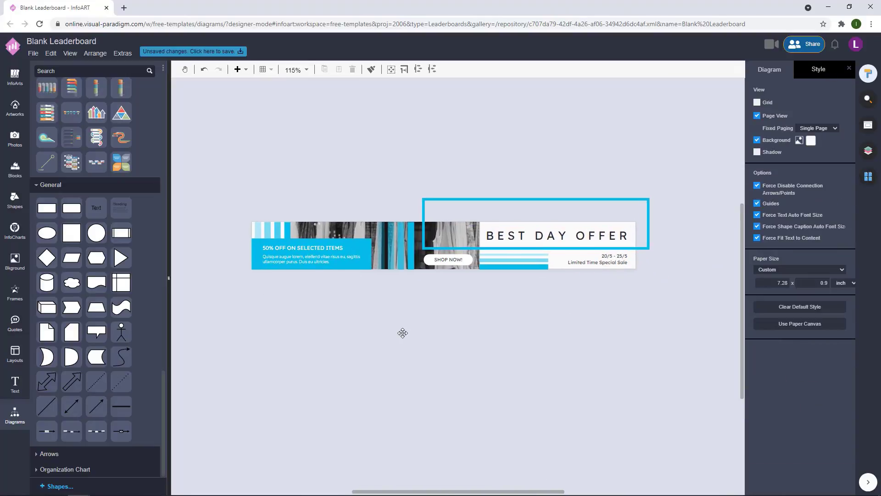
pyautogui.click(435, 221)
pyautogui.click(338, 181)
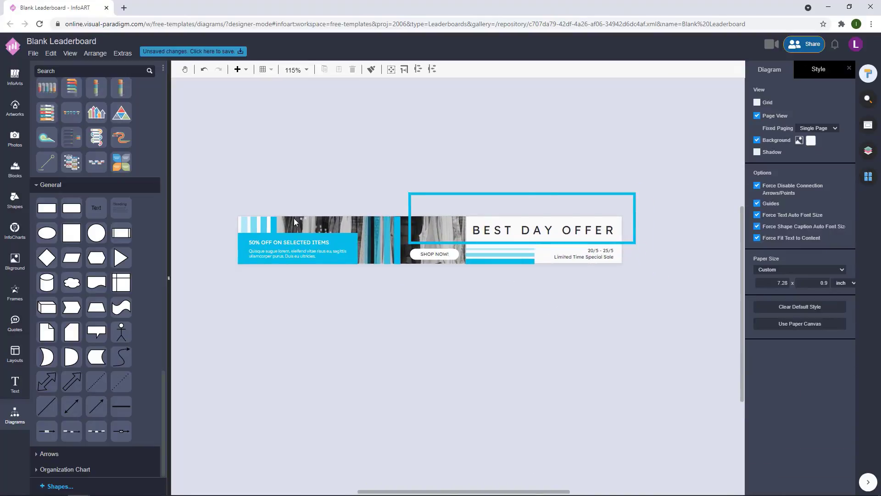
pyautogui.click(294, 217)
pyautogui.click(569, 110)
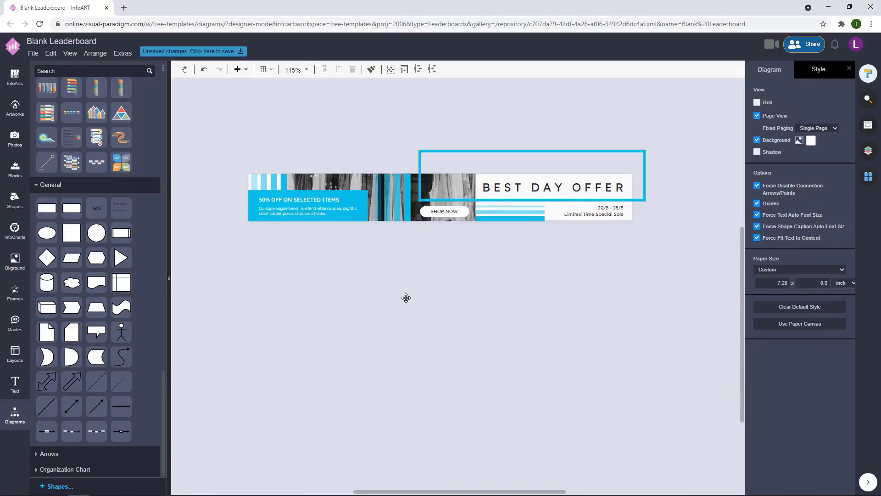
# Step: Save the design to VP Online under the filename Best Day Offer Shopping Leader
pyautogui.click(221, 54)
pyautogui.write('Best Day Offer Shopping Leader')
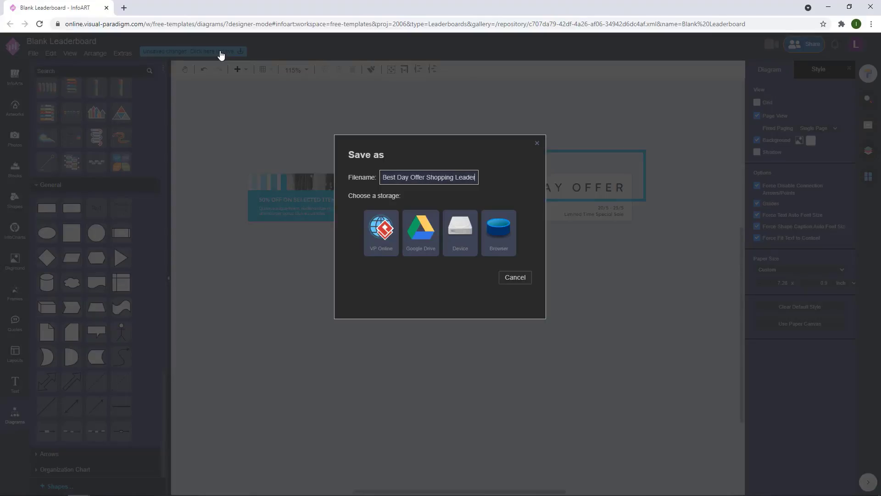
pyautogui.click(380, 229)
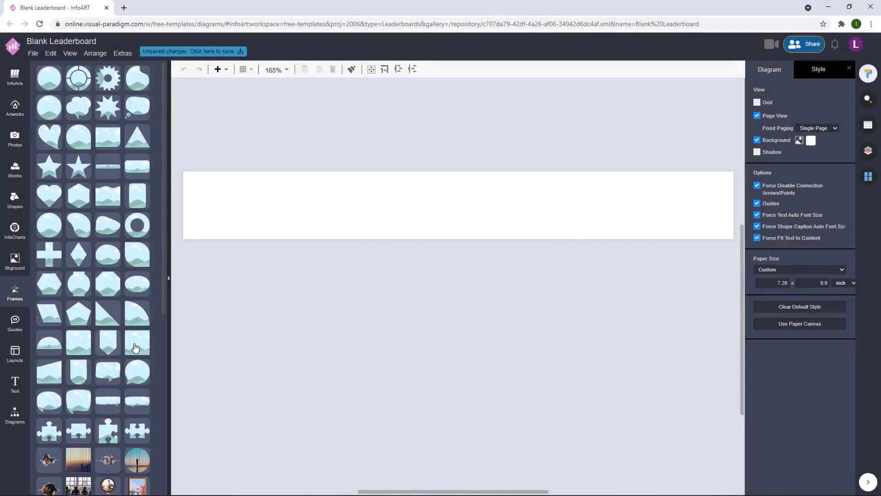
# Step: Add a full-height rectangular picture frame over about the left two thirds of the blank leaderboard and set its opacity to 100%
pyautogui.moveTo(135, 346); pyautogui.dragTo(228, 201)
pyautogui.moveTo(302, 285); pyautogui.dragTo(567, 288)
pyautogui.moveTo(370, 286); pyautogui.dragTo(382, 242)
pyautogui.click(380, 263)
pyautogui.click(517, 224)
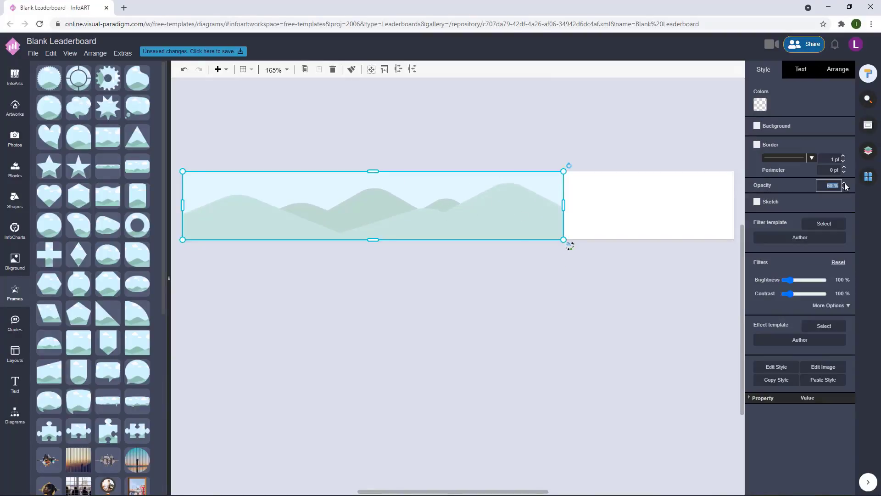
pyautogui.click(579, 305)
pyautogui.click(552, 203)
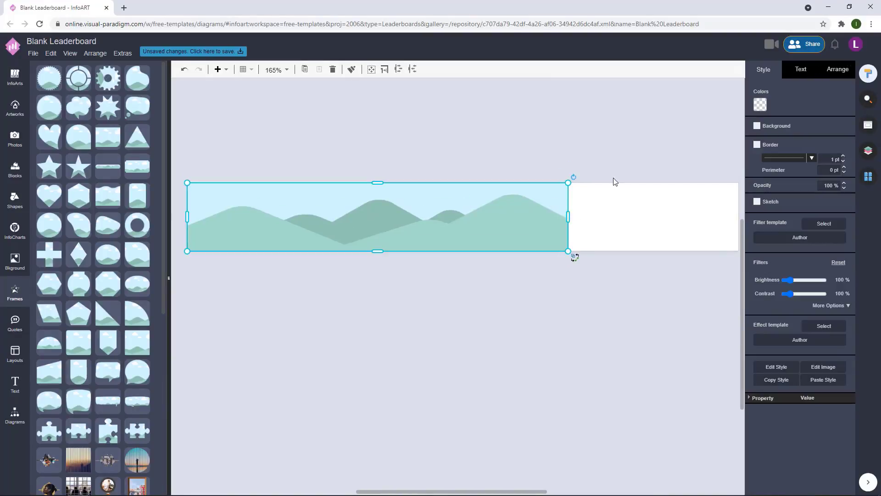
# Step: Narrow the picture frame slightly from its right edge
pyautogui.click(614, 182)
pyautogui.scroll(-1, 581, 327)
pyautogui.click(533, 236)
pyautogui.moveTo(551, 243); pyautogui.dragTo(550, 243)
pyautogui.click(552, 262)
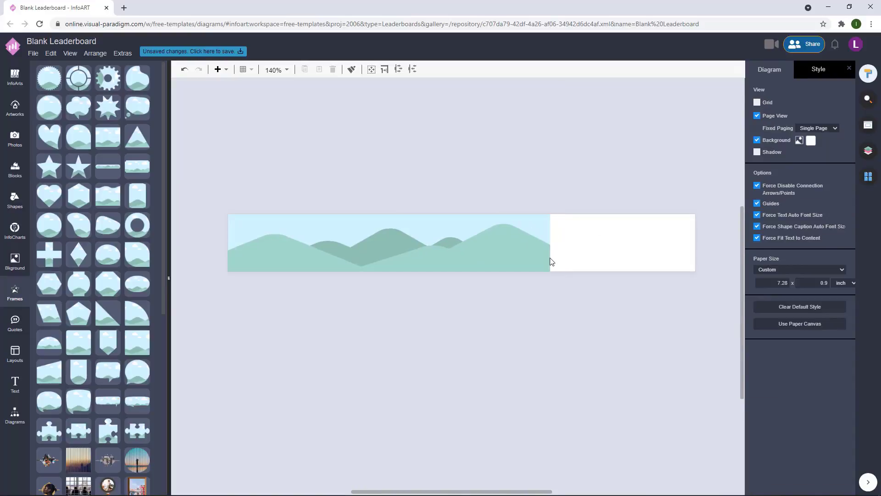
pyautogui.click(535, 235)
pyautogui.click(454, 250)
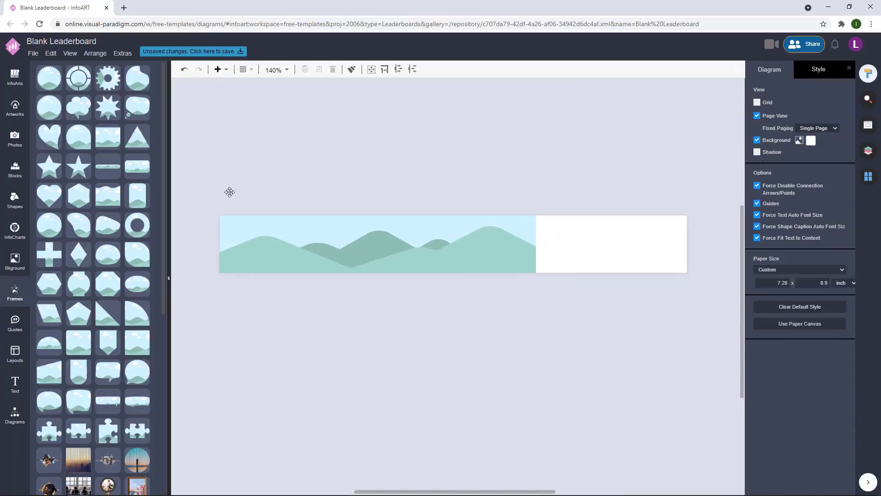
# Step: Search the photos for computer and place the picture of hands typing on a laptop below the banner
pyautogui.click(16, 138)
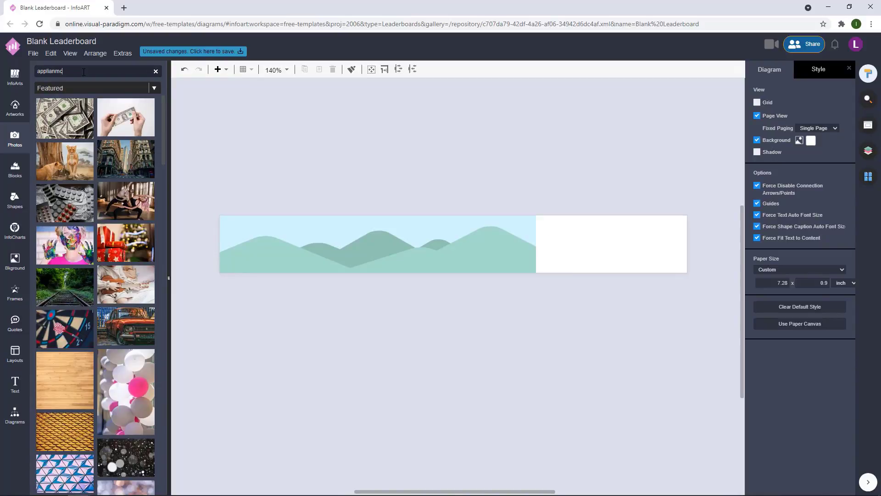
pyautogui.write('appliance')
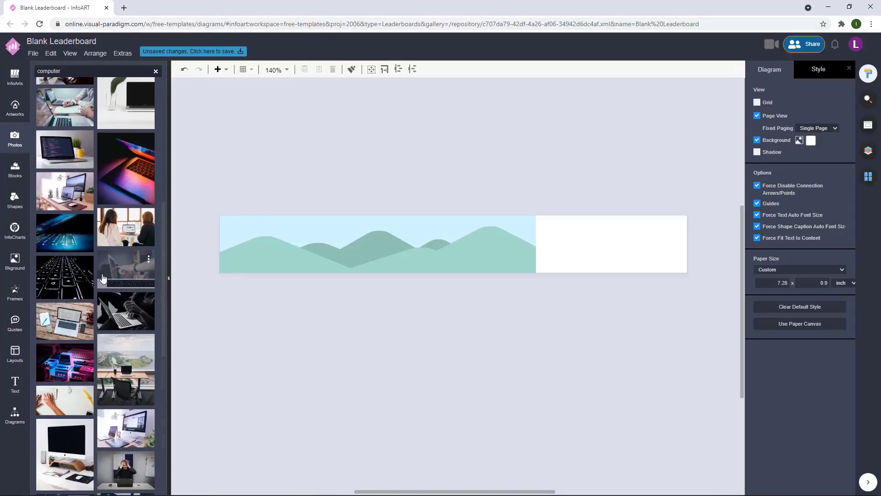
pyautogui.moveTo(88, 258); pyautogui.dragTo(457, 350)
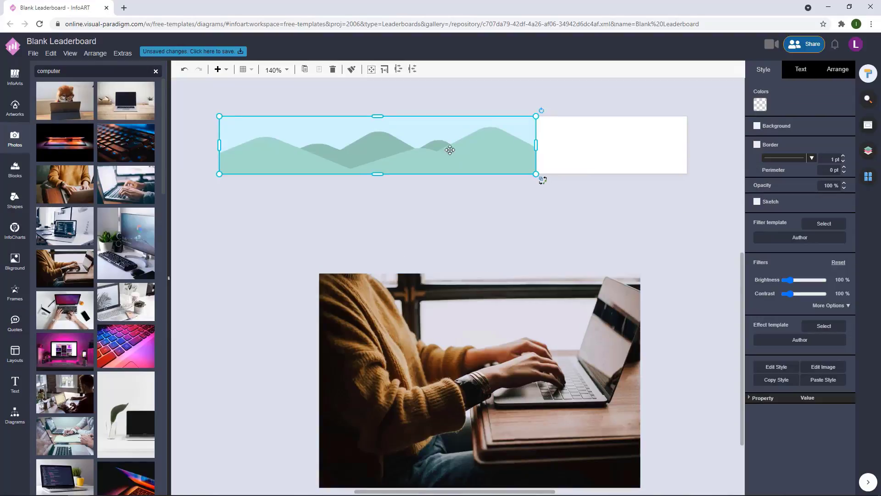
# Step: Fill the picture frame with the laptop typing photo and position it flush over the left part of the banner
pyautogui.press('Delete')
pyautogui.moveTo(75, 267); pyautogui.dragTo(378, 207)
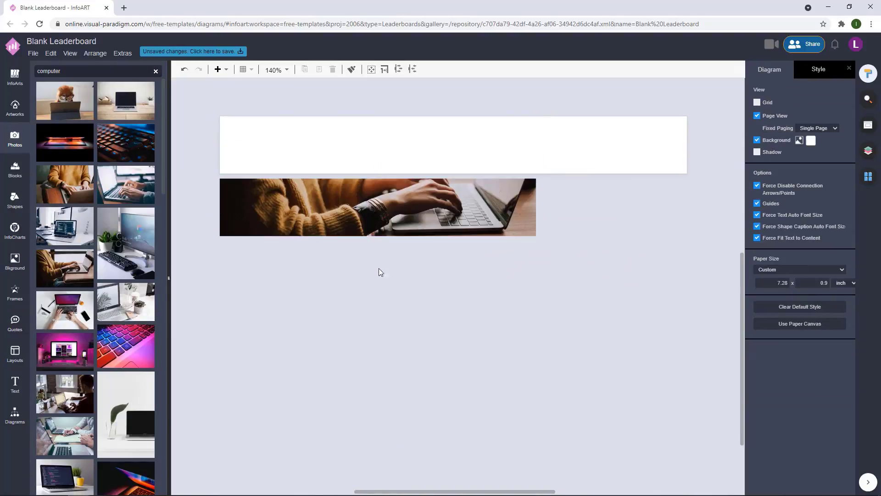
pyautogui.moveTo(379, 268); pyautogui.dragTo(385, 330)
pyautogui.moveTo(387, 264); pyautogui.dragTo(387, 201)
pyautogui.click(577, 161)
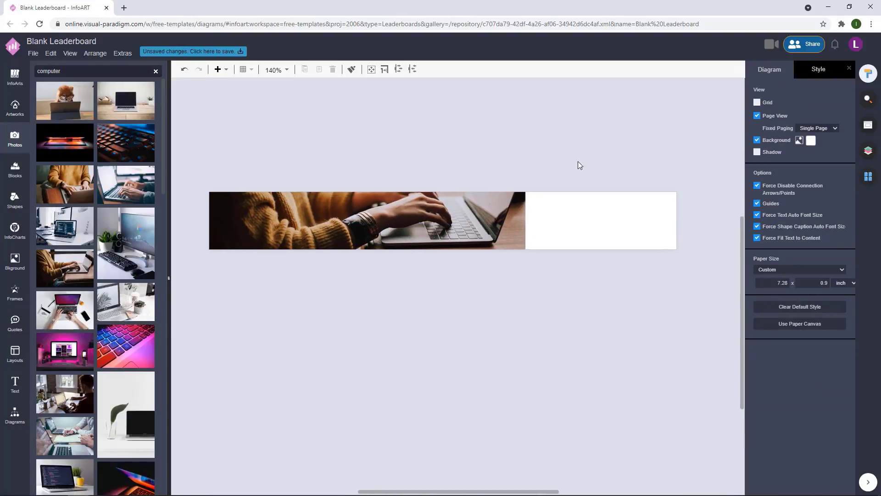
# Step: Change the banner's background color to a pale beige
pyautogui.click(810, 141)
pyautogui.moveTo(840, 153); pyautogui.dragTo(833, 159)
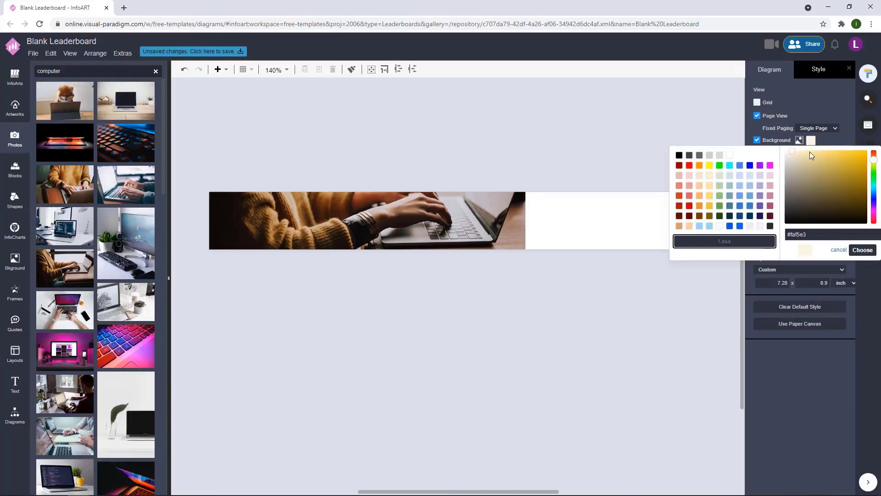
pyautogui.click(874, 156)
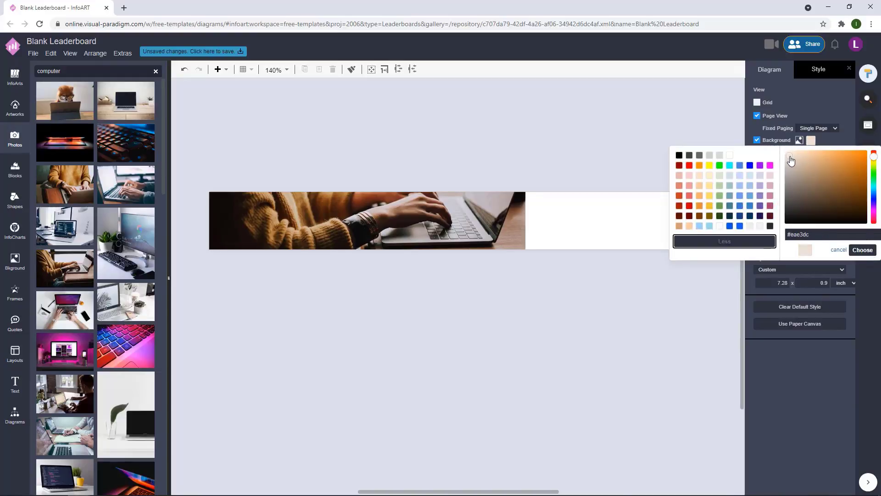
pyautogui.click(863, 251)
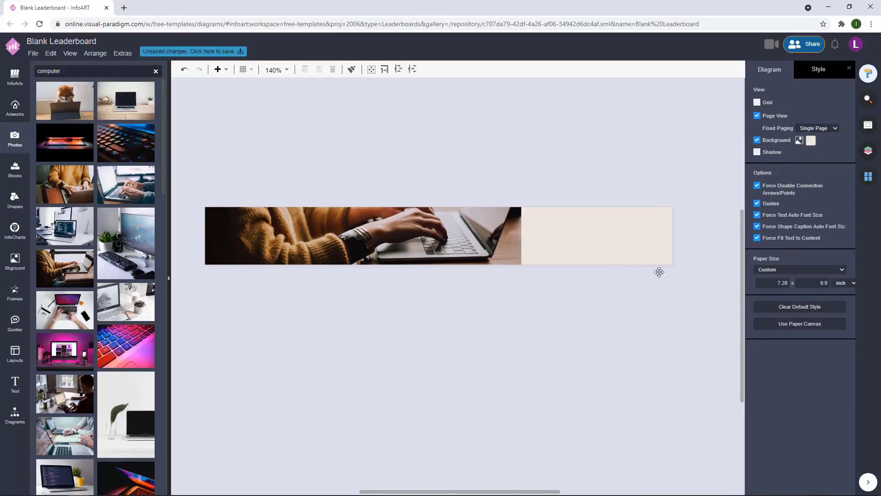
# Step: Add a rectangle to the beige area and flatten it into a thin horizontal bar
pyautogui.click(16, 415)
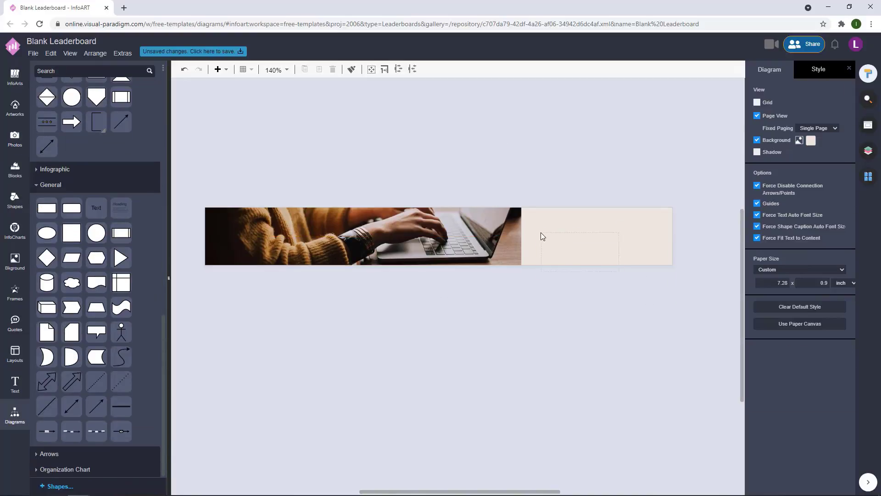
pyautogui.moveTo(540, 233); pyautogui.dragTo(541, 233)
pyautogui.moveTo(580, 271); pyautogui.dragTo(581, 233)
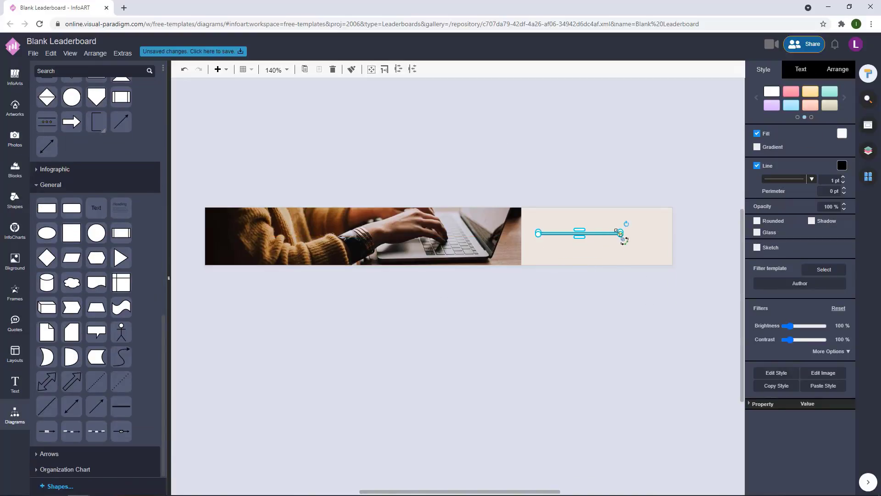
# Step: Remove the bar's outline, fill it with brown and move it to the lower right of the beige area
pyautogui.click(756, 165)
pyautogui.click(842, 133)
pyautogui.click(794, 220)
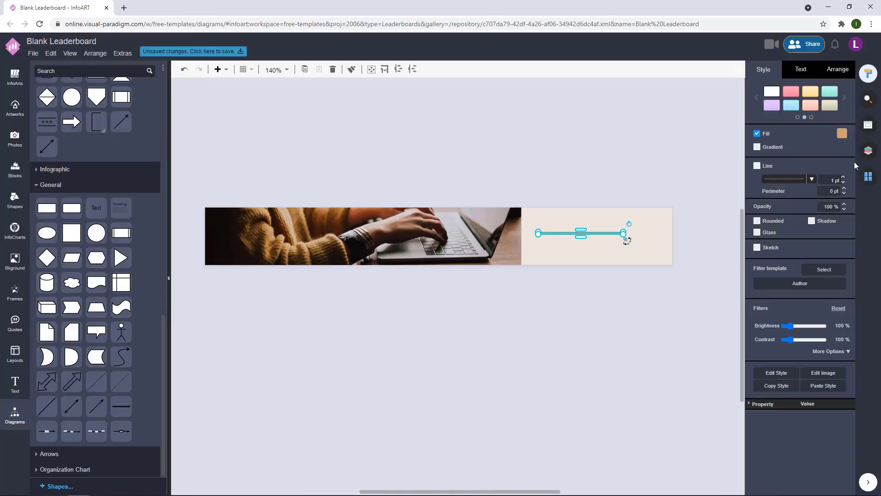
pyautogui.click(842, 133)
pyautogui.click(826, 234)
pyautogui.click(867, 244)
pyautogui.moveTo(631, 227); pyautogui.dragTo(581, 230)
pyautogui.moveTo(569, 237); pyautogui.dragTo(604, 249)
# Step: Add a large, wide text box above the banner reading BEST OF BLACK FRIDAY
pyautogui.click(405, 134)
pyautogui.doubleClick(404, 134)
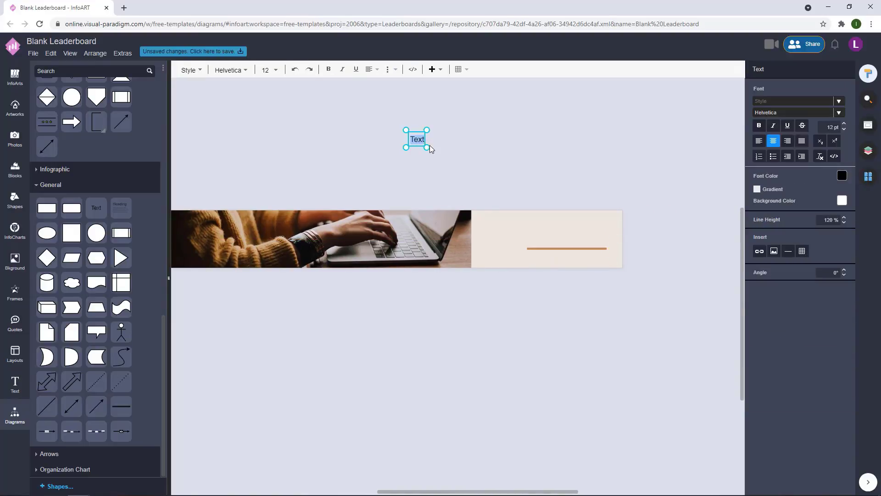
pyautogui.moveTo(427, 148); pyautogui.dragTo(618, 147)
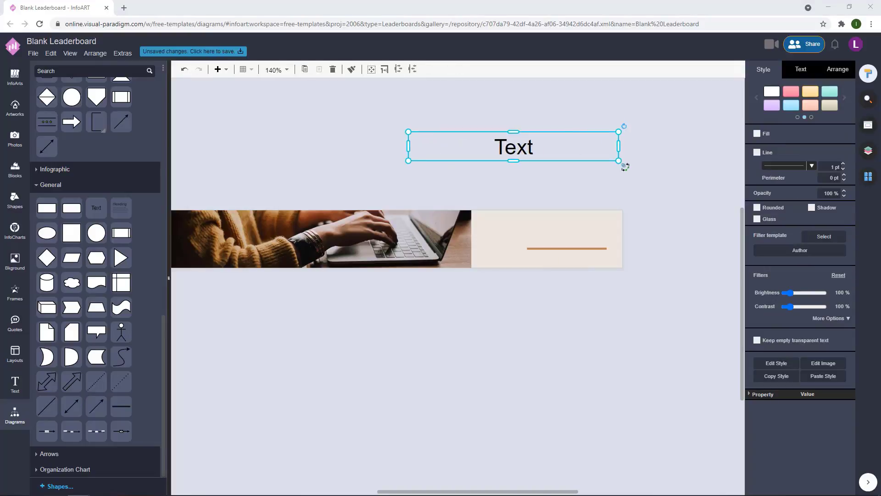
pyautogui.click(607, 123)
pyautogui.doubleClick(557, 145)
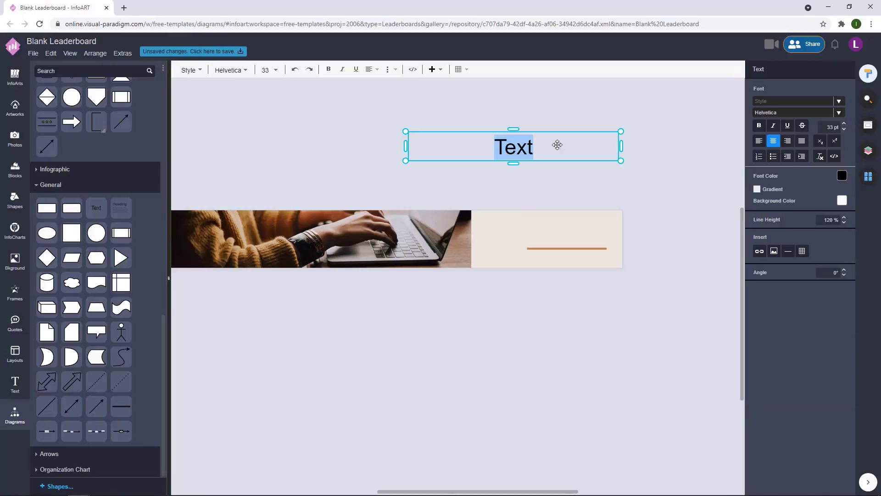
pyautogui.click(621, 149)
pyautogui.doubleClick(563, 140)
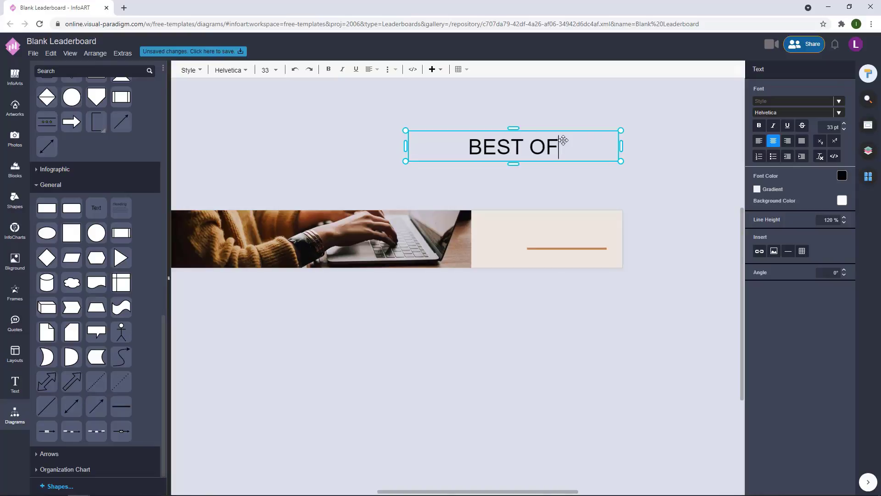
pyautogui.write('BEST OF BLACK FRIDAY')
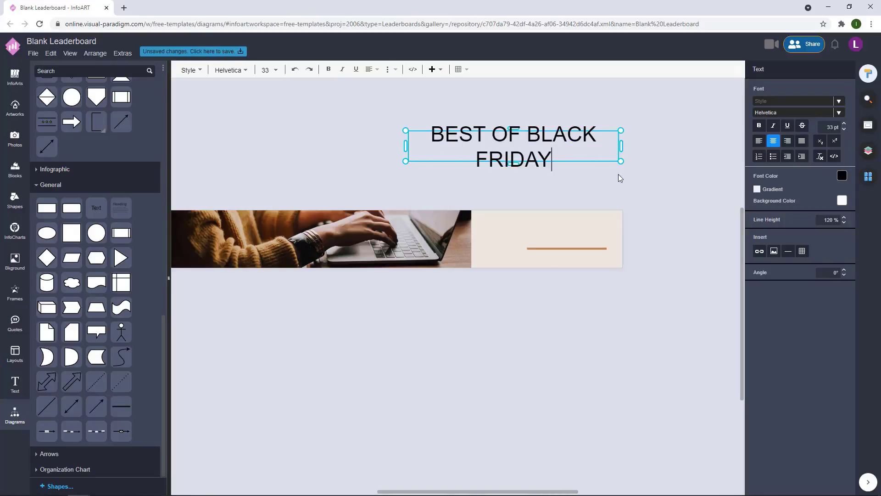
# Step: Right-align the title, fit it on one line and place it just above the brown bar
pyautogui.click(622, 177)
pyautogui.moveTo(512, 174); pyautogui.dragTo(512, 143)
pyautogui.click(801, 69)
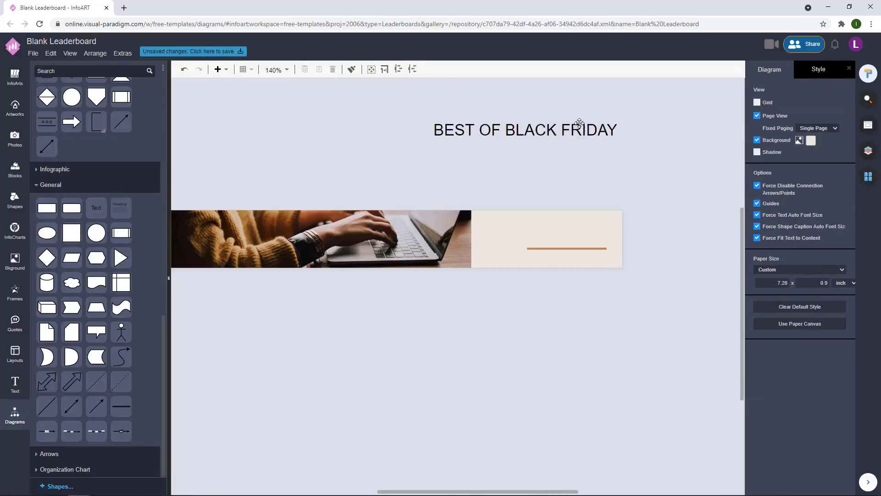
pyautogui.moveTo(577, 123); pyautogui.dragTo(571, 228)
pyautogui.click(426, 228)
pyautogui.click(447, 203)
pyautogui.click(452, 235)
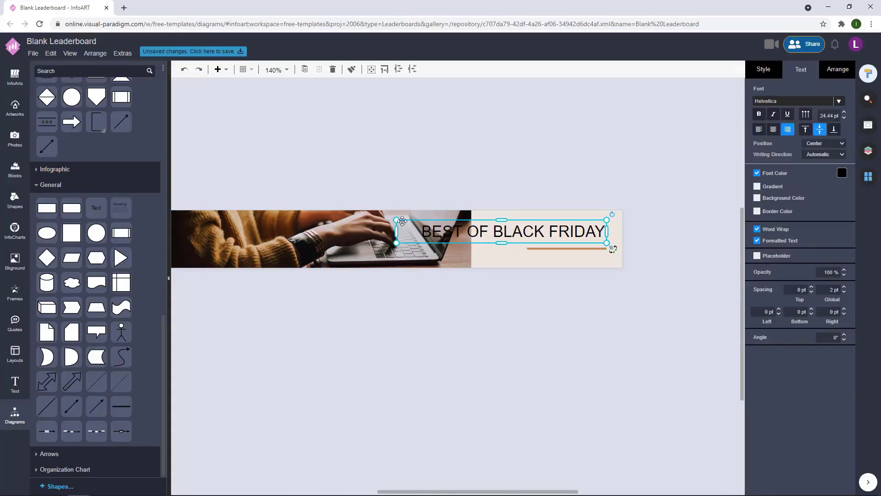
# Step: Narrow the title box to the beige area and raise its height so the text wraps onto two lines
pyautogui.moveTo(400, 231); pyautogui.dragTo(481, 230)
pyautogui.click(518, 197)
pyautogui.click(566, 235)
pyautogui.moveTo(544, 229); pyautogui.dragTo(544, 210)
pyautogui.click(537, 199)
pyautogui.click(528, 221)
pyautogui.click(557, 219)
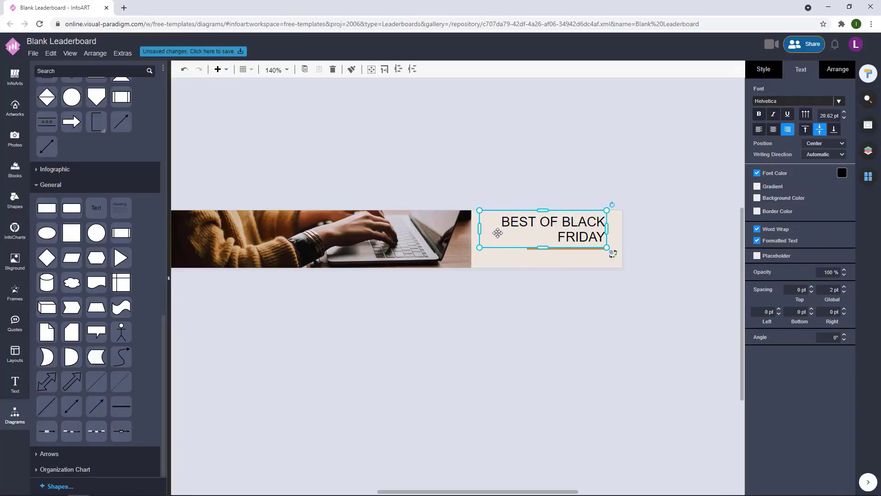
# Step: Shrink the title box further and shift it up and left above the brown bar
pyautogui.moveTo(498, 233); pyautogui.dragTo(517, 229)
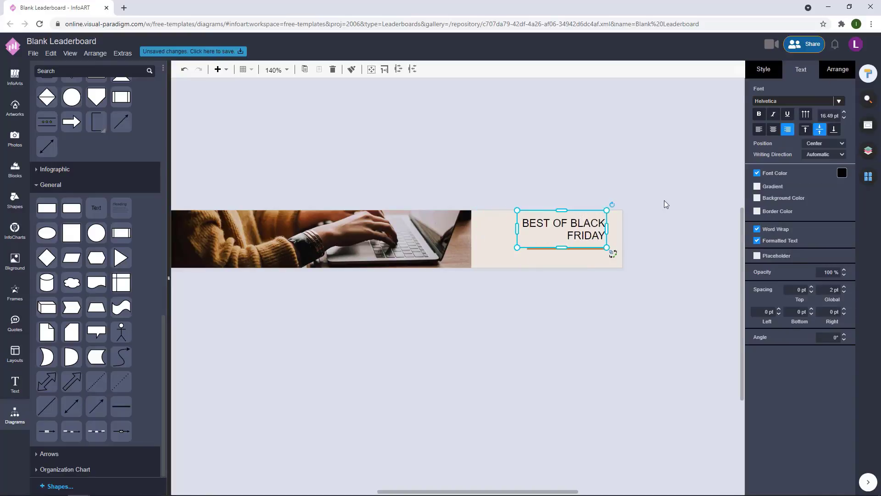
pyautogui.moveTo(561, 247); pyautogui.dragTo(585, 221)
pyautogui.click(626, 205)
pyautogui.click(569, 224)
pyautogui.click(605, 198)
pyautogui.click(605, 201)
pyautogui.click(578, 225)
pyautogui.click(629, 202)
pyautogui.click(568, 222)
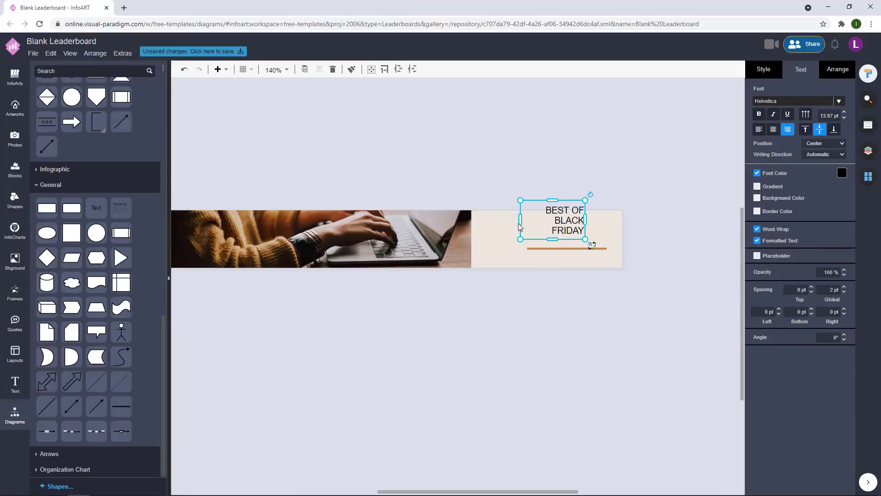
# Step: Widen the title box so BLACK FRIDAY fits on the second line
pyautogui.click(519, 224)
pyautogui.click(531, 225)
pyautogui.moveTo(521, 221); pyautogui.dragTo(552, 232)
pyautogui.click(608, 202)
pyautogui.click(570, 224)
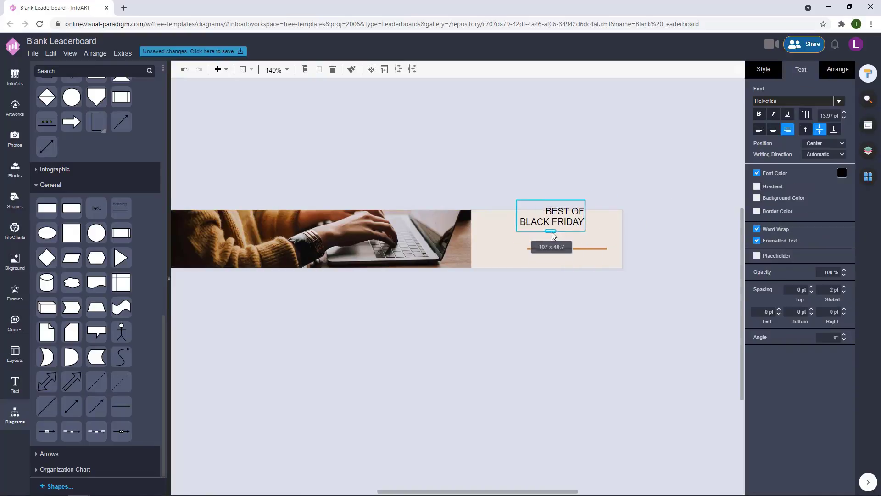
pyautogui.hotkey('ctrl', 'z')
pyautogui.click(510, 198)
pyautogui.click(569, 223)
pyautogui.scroll(3, 563, 225)
pyautogui.click(655, 191)
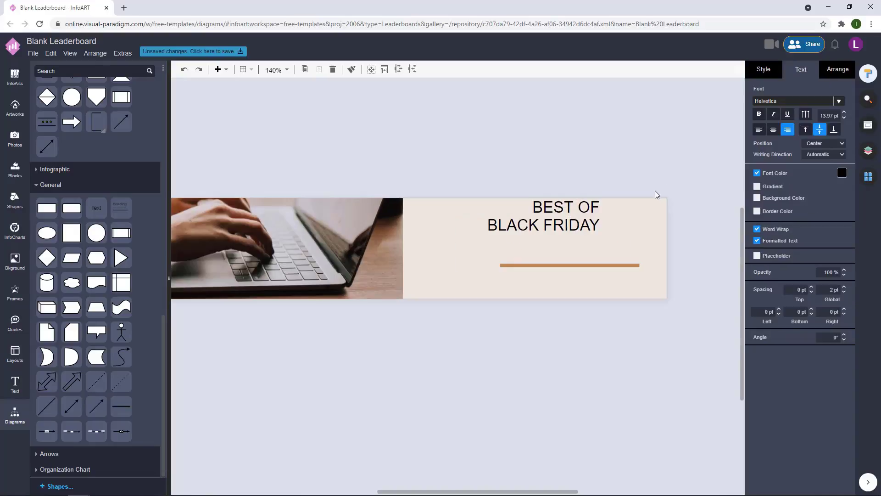
# Step: Enlarge the title text to about 15.93 pt and place it just above the brown bar
pyautogui.click(547, 228)
pyautogui.doubleClick(546, 227)
pyautogui.click(665, 173)
pyautogui.moveTo(573, 220); pyautogui.dragTo(610, 246)
pyautogui.moveTo(520, 219); pyautogui.dragTo(503, 211)
pyautogui.click(594, 191)
pyautogui.scroll(-1, 569, 281)
pyautogui.click(606, 250)
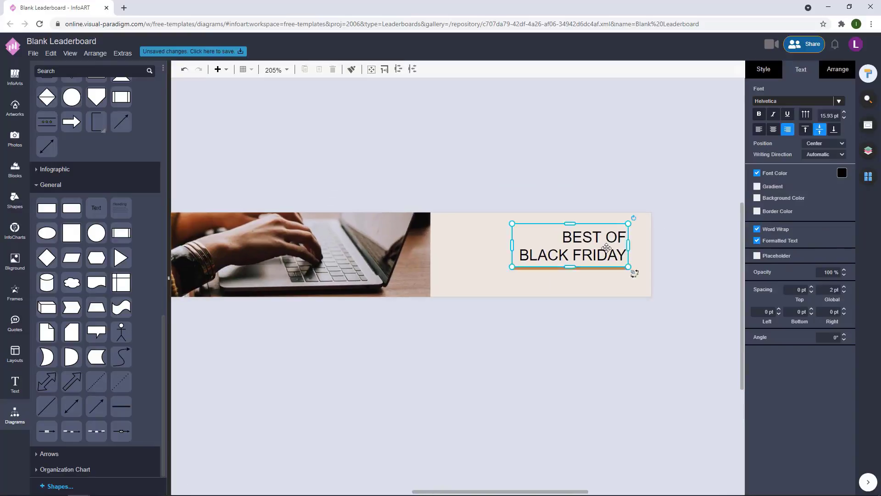
pyautogui.moveTo(605, 250); pyautogui.dragTo(606, 245)
pyautogui.click(643, 241)
pyautogui.scroll(-2, 642, 243)
# Step: Scale the title and brown bar up together to about 17.84 pt text and shift them left in the beige area
pyautogui.click(509, 245)
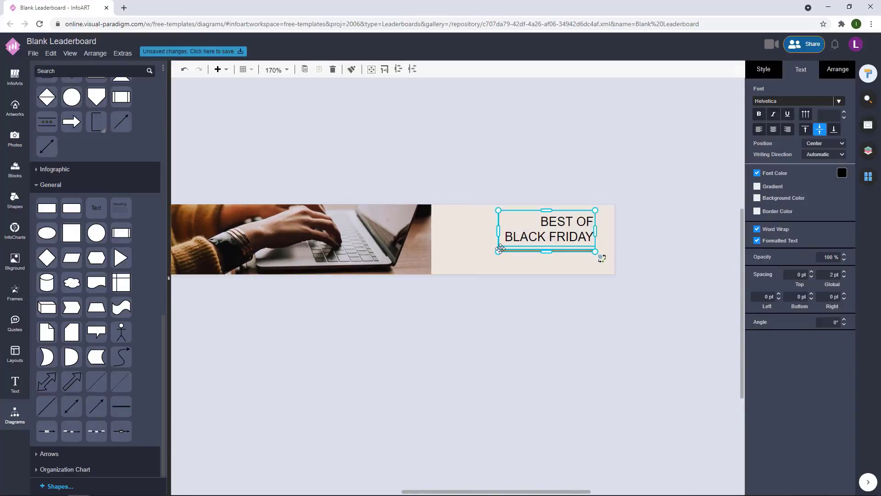
pyautogui.moveTo(579, 234); pyautogui.dragTo(556, 230)
pyautogui.click(648, 217)
pyautogui.scroll(-1, 641, 249)
pyautogui.click(654, 198)
pyautogui.moveTo(628, 265); pyautogui.dragTo(437, 194)
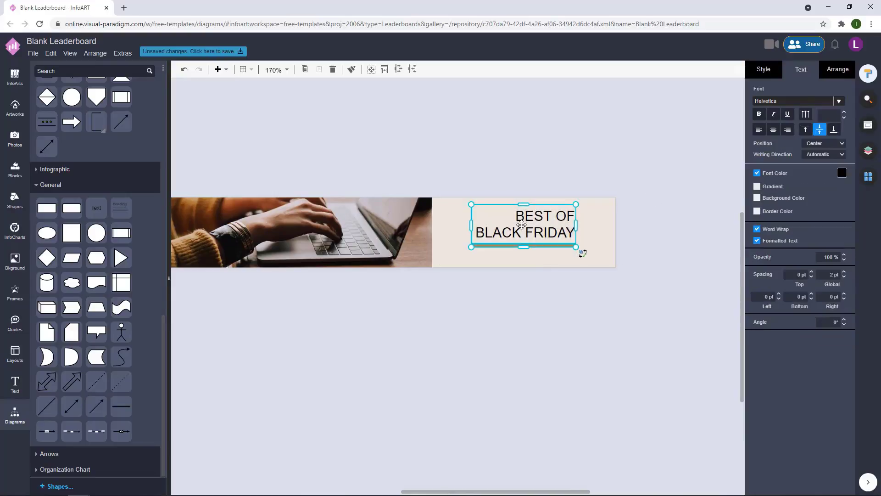
pyautogui.moveTo(523, 223); pyautogui.dragTo(499, 222)
pyautogui.click(594, 151)
pyautogui.moveTo(570, 229); pyautogui.dragTo(620, 241)
pyautogui.scroll(-3, 619, 242)
pyautogui.click(604, 238)
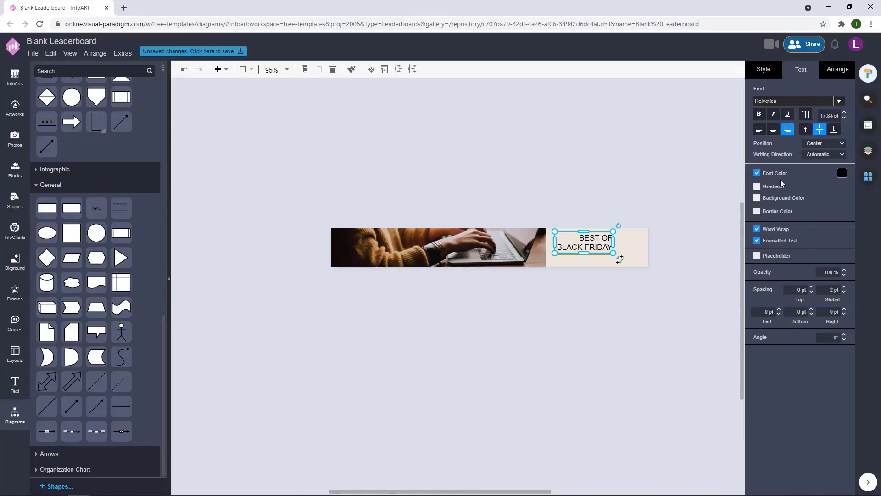
# Step: Change the font of the whole title to Permanent Marker
pyautogui.click(660, 206)
pyautogui.doubleClick(602, 239)
pyautogui.click(836, 114)
pyautogui.scroll(-10, 811, 196)
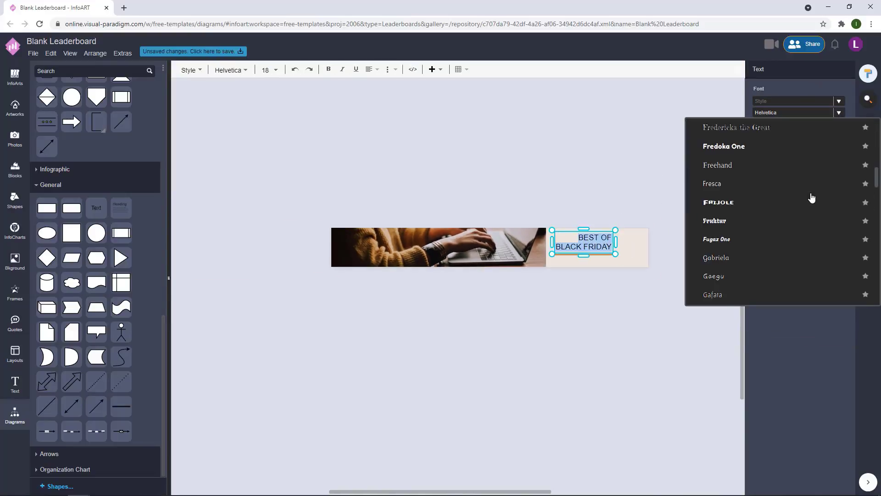
pyautogui.moveTo(876, 213); pyautogui.dragTo(873, 243)
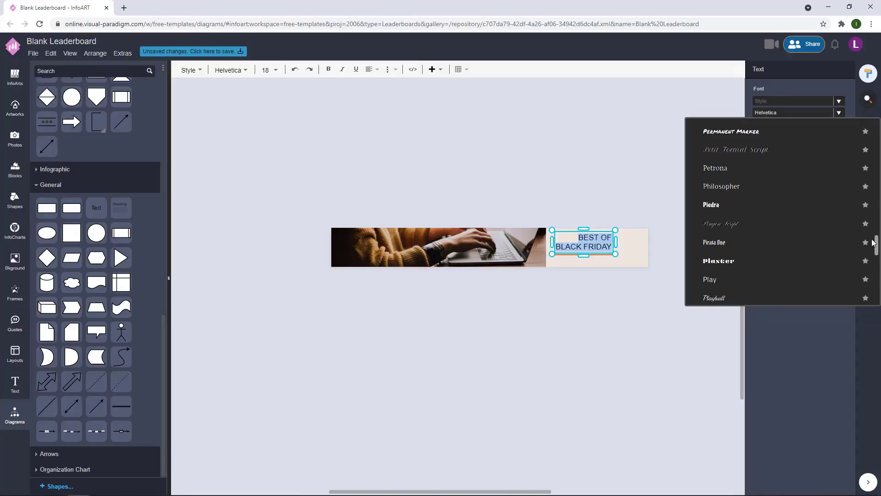
pyautogui.click(753, 133)
pyautogui.click(664, 194)
pyautogui.scroll(4, 619, 250)
pyautogui.click(521, 214)
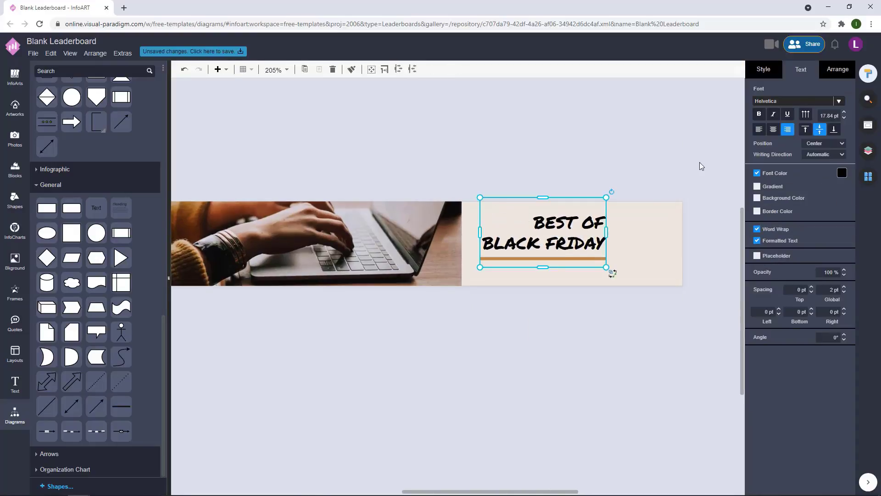
# Step: Set the title's font color to #211e1e
pyautogui.click(764, 70)
pyautogui.click(800, 69)
pyautogui.click(842, 173)
pyautogui.click(808, 275)
pyautogui.click(792, 250)
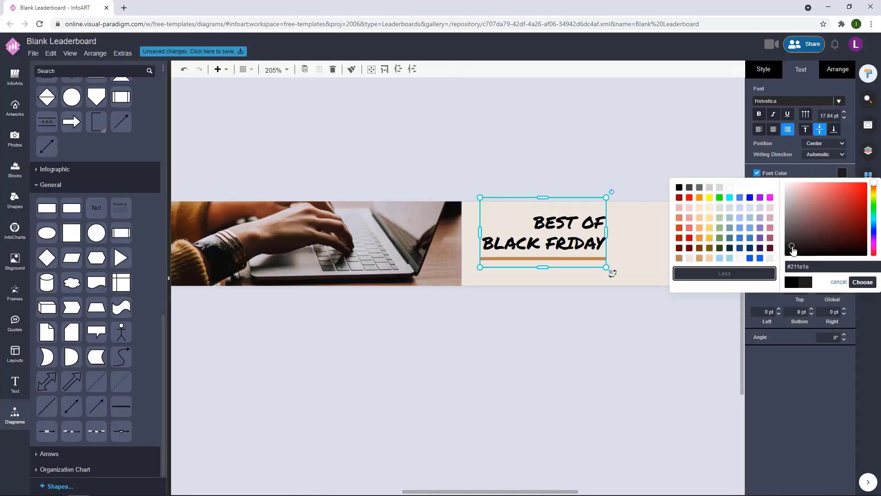
pyautogui.click(862, 282)
pyautogui.click(631, 170)
# Step: Reduce the title box's height and move it so the text sits just above the brown bar
pyautogui.scroll(-5, 633, 185)
pyautogui.scroll(4, 649, 229)
pyautogui.click(562, 224)
pyautogui.moveTo(509, 203); pyautogui.dragTo(506, 199)
pyautogui.click(618, 240)
pyautogui.moveTo(666, 192); pyautogui.dragTo(689, 228)
pyautogui.doubleClick(553, 229)
pyautogui.click(844, 222)
pyautogui.click(689, 199)
pyautogui.doubleClick(553, 257)
pyautogui.click(645, 198)
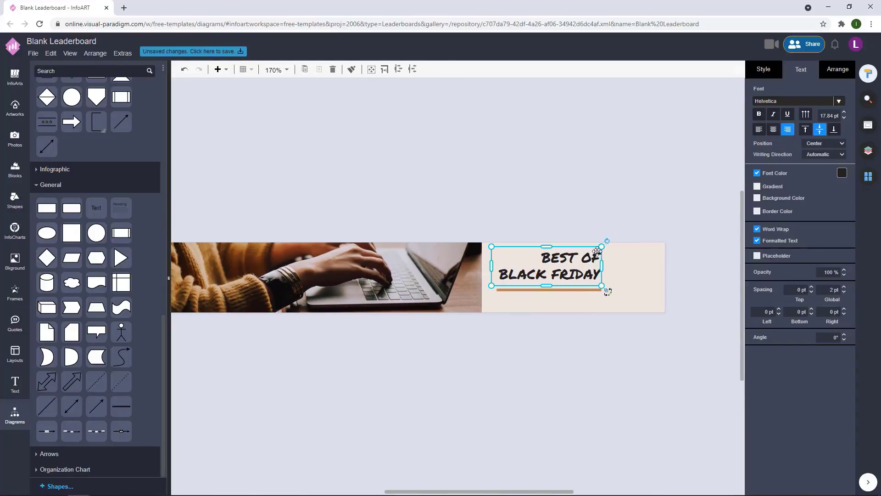
pyautogui.click(675, 226)
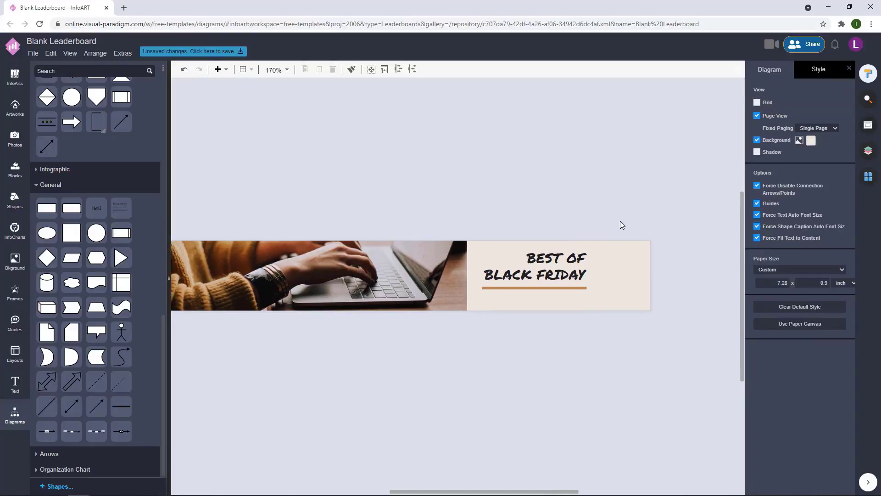
# Step: Place a copy of the title above the banner
pyautogui.moveTo(604, 311); pyautogui.dragTo(471, 192)
pyautogui.moveTo(567, 256); pyautogui.dragTo(565, 256)
pyautogui.moveTo(590, 257); pyautogui.dragTo(554, 171)
# Step: Replace the copied title's text with UP TO 30% OFF FOR SELECTED ITEMS
pyautogui.doubleClick(555, 172)
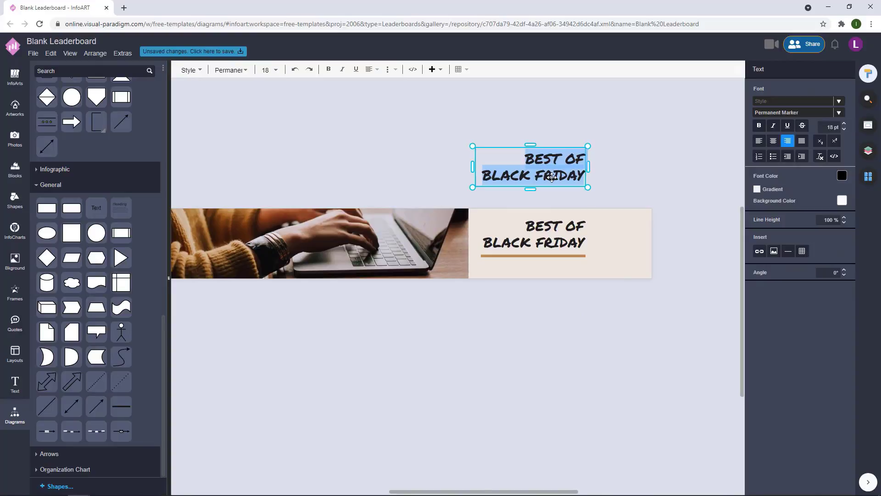
pyautogui.click(598, 165)
pyautogui.doubleClick(541, 162)
pyautogui.write('y')
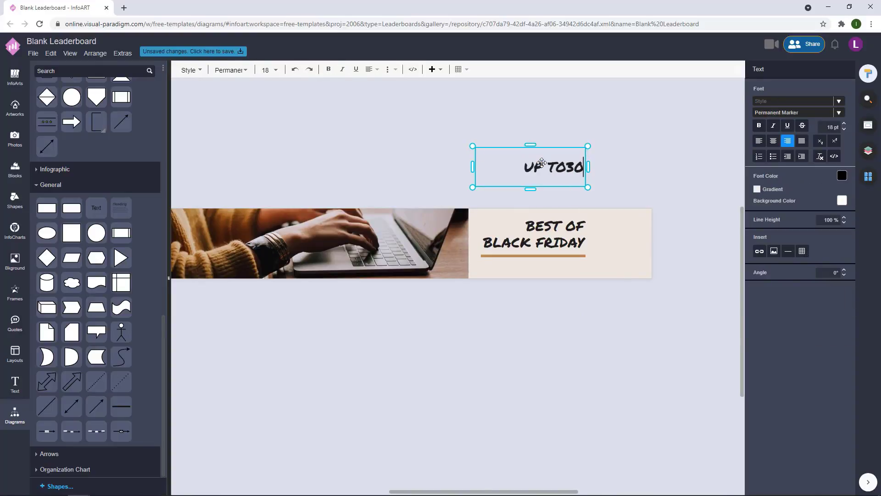
pyautogui.press('BackSpace')
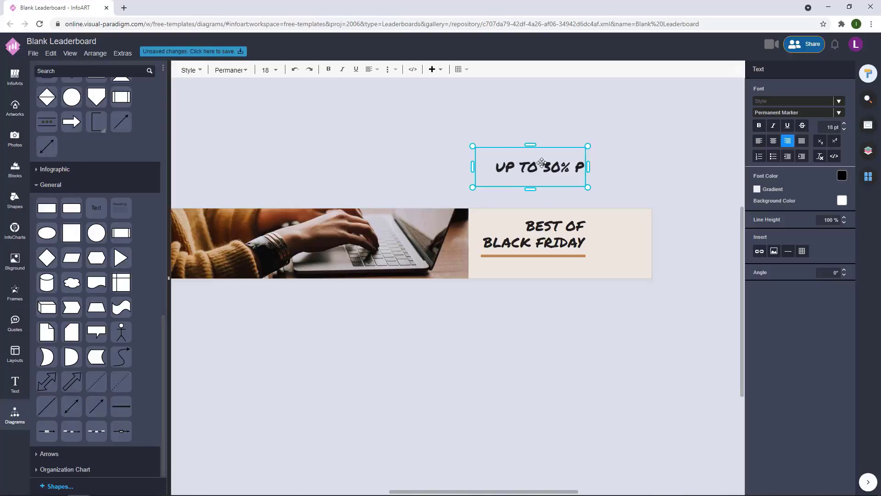
pyautogui.write('FOR SEL')
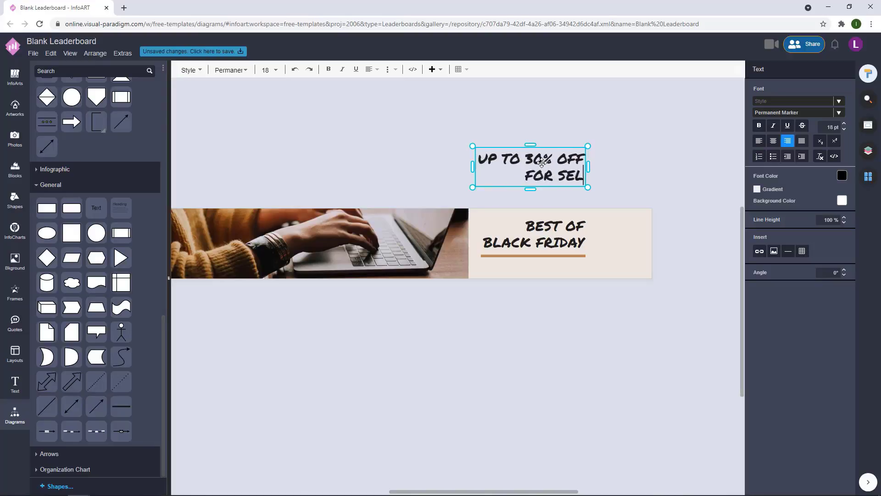
pyautogui.write('ECTED ITERMS')
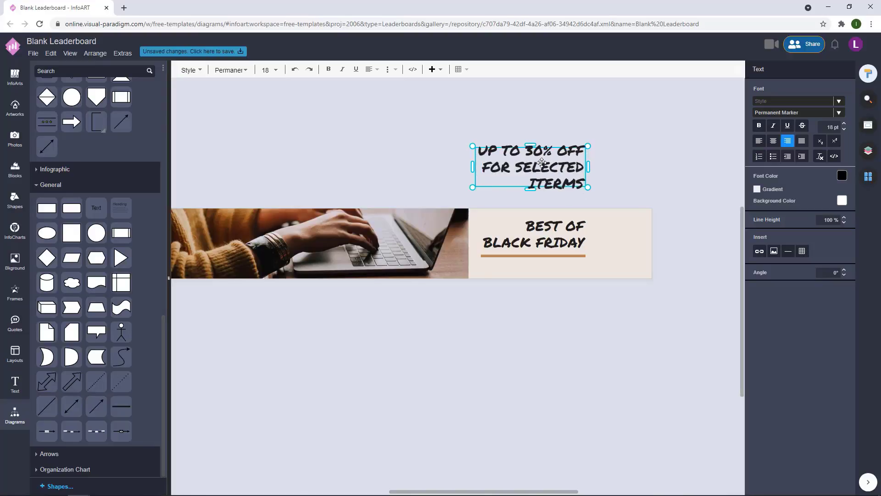
pyautogui.press('BackSpace')
pyautogui.press('BackSpace')
pyautogui.press('BackSpace')
pyautogui.write('MS')
pyautogui.press('Escape')
# Step: Shrink the subtitle to a single line of about 6 pt and place it directly below the brown bar
pyautogui.moveTo(530, 195); pyautogui.dragTo(491, 271)
pyautogui.click(659, 184)
pyautogui.scroll(3, 667, 258)
pyautogui.click(495, 267)
pyautogui.click(486, 297)
# Step: Change the subtitle's font to a clean, light sans-serif typeface
pyautogui.doubleClick(484, 268)
pyautogui.click(839, 113)
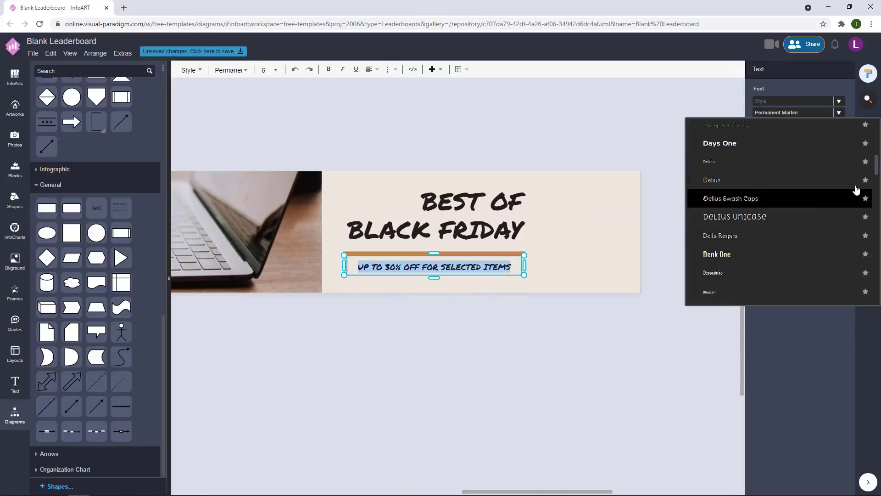
pyautogui.moveTo(877, 162); pyautogui.dragTo(876, 187)
pyautogui.click(775, 219)
pyautogui.click(573, 243)
# Step: Try to enlarge the subtitle and flatten its box below the bar, and undo the last resize
pyautogui.click(421, 265)
pyautogui.click(488, 298)
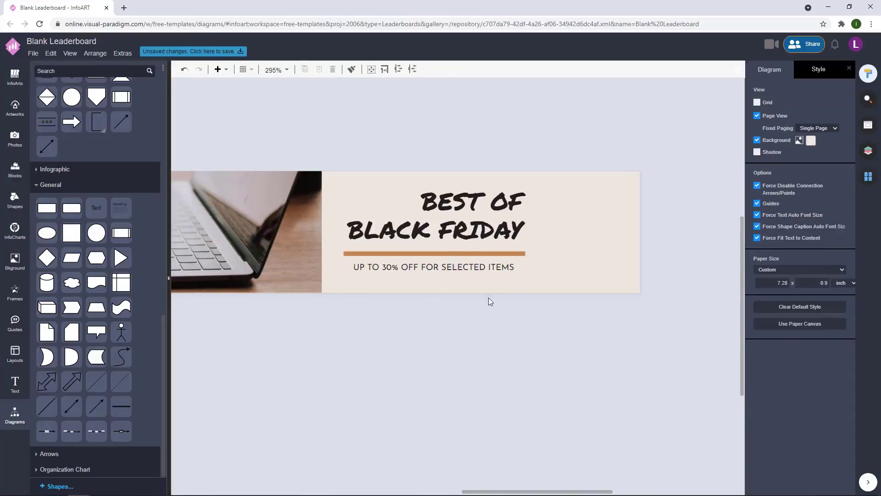
pyautogui.scroll(-4, 474, 318)
pyautogui.click(493, 267)
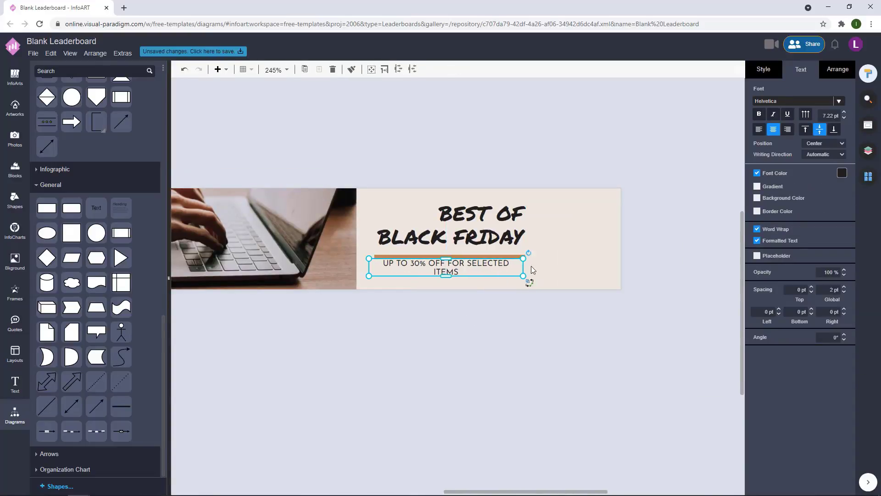
pyautogui.moveTo(449, 274); pyautogui.dragTo(447, 273)
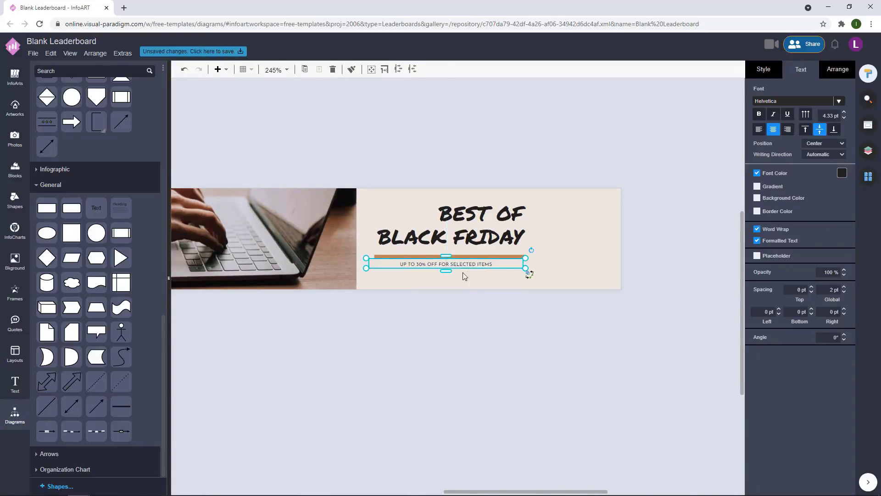
pyautogui.hotkey('ctrl', 'z')
# Step: Resize the subtitle to about 6.29 pt so it fits on one line and center it below the bar
pyautogui.click(562, 280)
pyautogui.scroll(4, 502, 285)
pyautogui.click(465, 241)
pyautogui.click(543, 241)
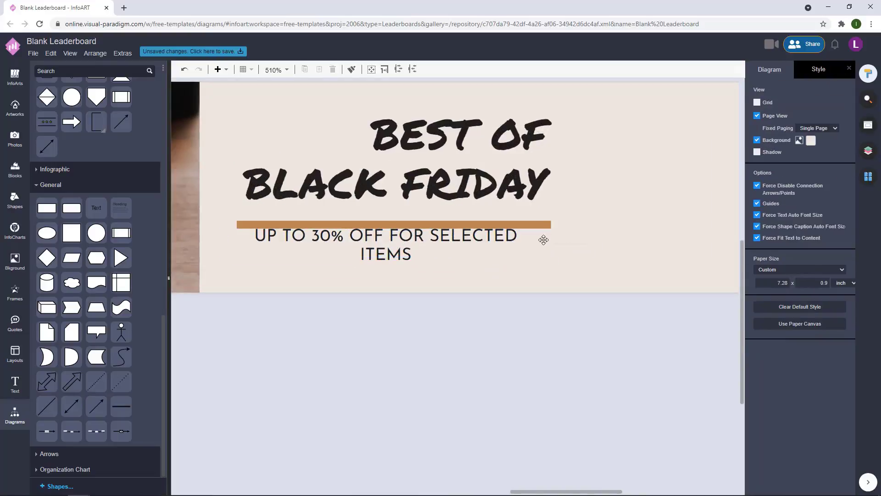
pyautogui.click(543, 241)
pyautogui.moveTo(546, 242)
pyautogui.mouseDown()
pyautogui.moveTo(599, 248)
pyautogui.moveTo(543, 247)
pyautogui.mouseUp()
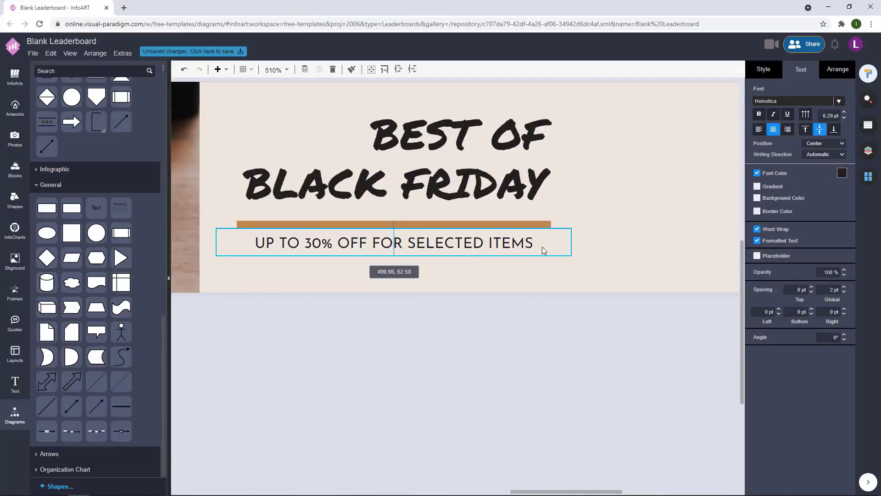
pyautogui.click(500, 326)
# Step: Nudge the subtitle down slightly to leave a gap below the brown bar
pyautogui.scroll(-4, 500, 326)
pyautogui.click(511, 301)
pyautogui.press('Down')
pyautogui.press('Down')
pyautogui.press('Down')
pyautogui.click(681, 233)
pyautogui.scroll(-2, 707, 323)
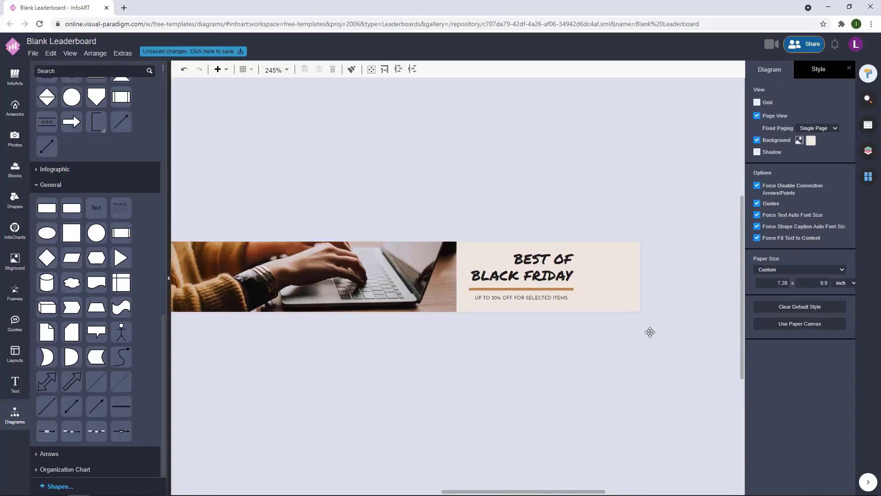
pyautogui.moveTo(687, 311); pyautogui.dragTo(644, 305)
pyautogui.moveTo(662, 207); pyautogui.dragTo(689, 210)
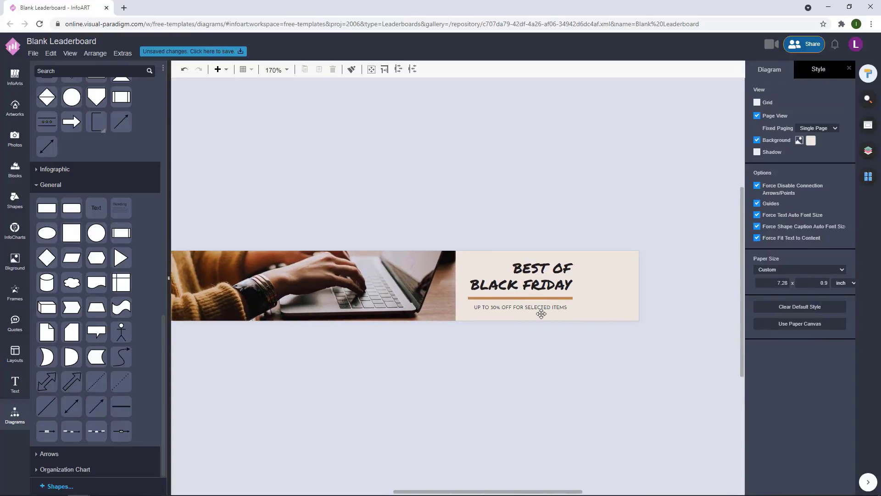
pyautogui.moveTo(505, 278); pyautogui.dragTo(529, 286)
pyautogui.click(610, 225)
pyautogui.moveTo(659, 262); pyautogui.dragTo(627, 251)
pyautogui.moveTo(562, 328); pyautogui.dragTo(425, 224)
pyautogui.scroll(-2, 629, 243)
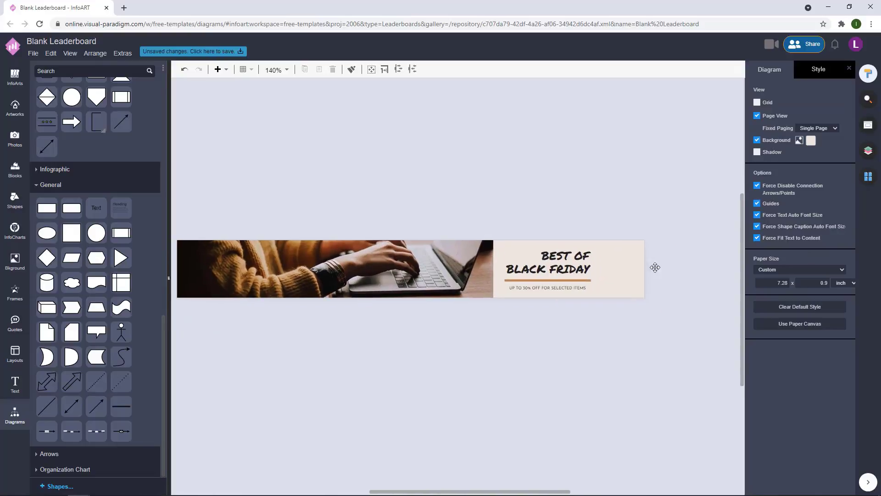
# Step: Widen the title box so BEST OF BLACK fits on the first line
pyautogui.moveTo(615, 304); pyautogui.dragTo(578, 304)
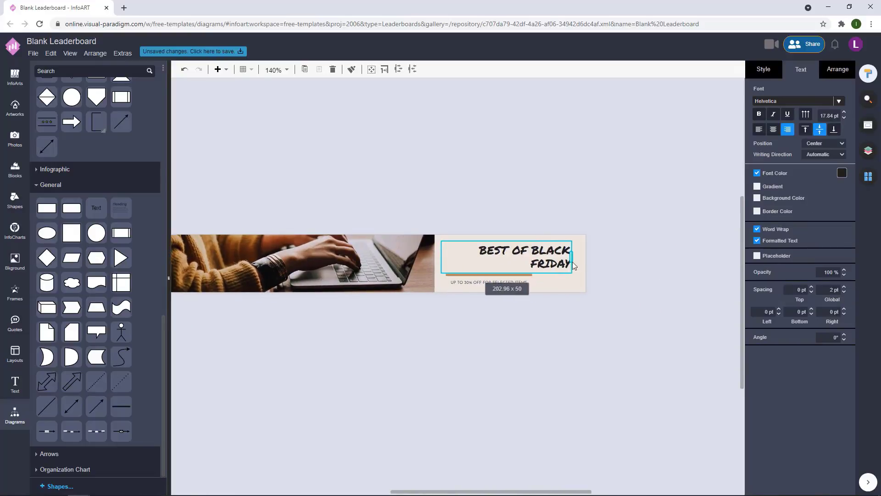
pyautogui.click(650, 246)
pyautogui.scroll(3, 526, 305)
# Step: Move the brown bar and subtitle right to line up with the title's right edge, and right-align the subtitle text
pyautogui.moveTo(530, 251); pyautogui.dragTo(579, 251)
pyautogui.moveTo(489, 268); pyautogui.dragTo(572, 265)
pyautogui.click(788, 129)
pyautogui.click(647, 237)
pyautogui.click(647, 239)
pyautogui.click(667, 224)
# Step: Thin the horizontal brown bar to about 134.24 x 2.35
pyautogui.moveTo(629, 316); pyautogui.dragTo(405, 163)
pyautogui.click(405, 163)
pyautogui.click(550, 250)
pyautogui.click(518, 256)
pyautogui.click(505, 251)
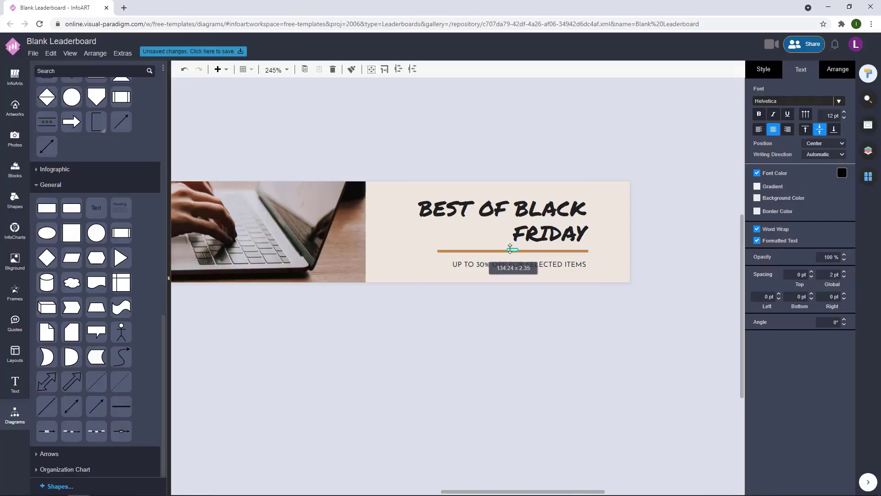
pyautogui.moveTo(510, 248); pyautogui.dragTo(509, 249)
# Step: Move the title, bar and subtitle together closer to the banner's right edge, leaving a small margin
pyautogui.moveTo(622, 297); pyautogui.dragTo(388, 137)
pyautogui.click(833, 71)
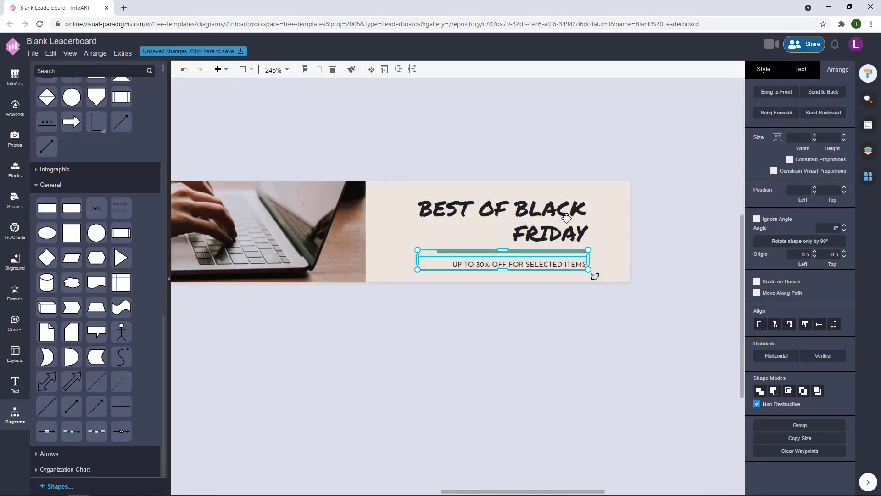
pyautogui.moveTo(560, 232); pyautogui.dragTo(584, 232)
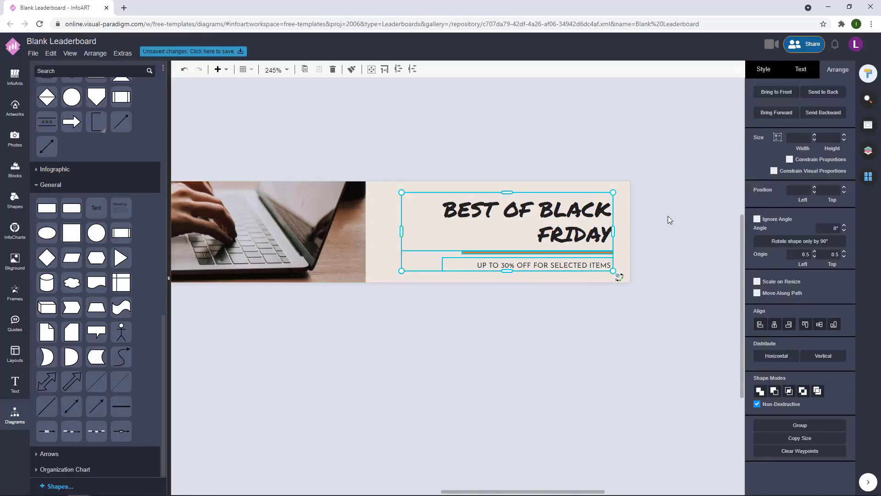
pyautogui.click(668, 217)
pyautogui.scroll(-4, 668, 226)
pyautogui.scroll(4, 665, 247)
pyautogui.moveTo(670, 285); pyautogui.dragTo(401, 160)
pyautogui.moveTo(578, 231); pyautogui.dragTo(566, 231)
pyautogui.click(355, 191)
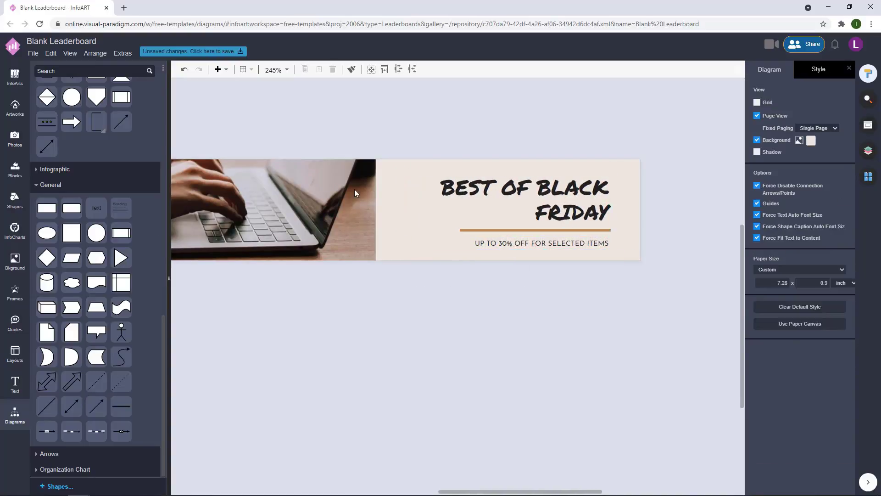
# Step: Add a vertical brown bar 7 pt wide and 90.76 pt high flush with the banner's right edge
pyautogui.moveTo(602, 156); pyautogui.dragTo(630, 149)
pyautogui.moveTo(672, 187)
pyautogui.mouseDown()
pyautogui.moveTo(664, 202)
pyautogui.moveTo(670, 197)
pyautogui.mouseUp()
pyautogui.moveTo(725, 194); pyautogui.dragTo(596, 211)
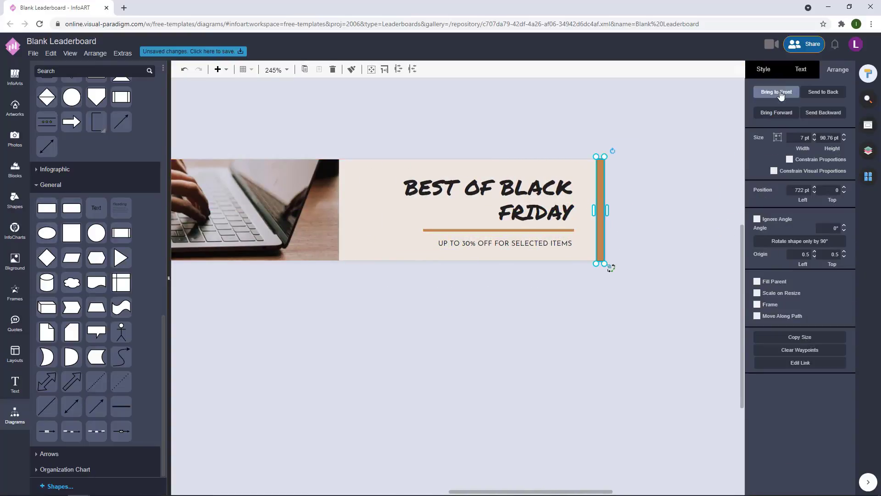
# Step: Remove the outline from the vertical bar and keep its brown fill
pyautogui.click(761, 69)
pyautogui.click(757, 166)
pyautogui.click(842, 134)
pyautogui.click(779, 223)
pyautogui.click(688, 221)
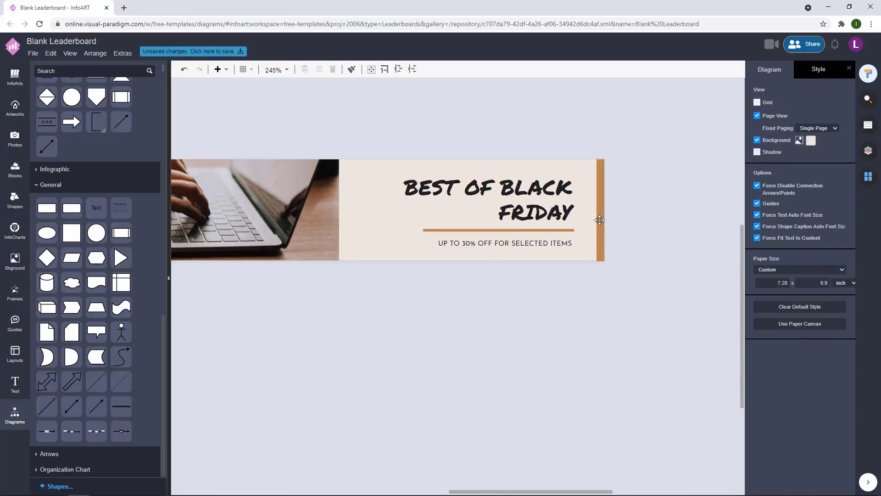
# Step: Widen the vertical brown bar slightly toward the left
pyautogui.moveTo(579, 287); pyautogui.dragTo(360, 122)
pyautogui.click(609, 213)
pyautogui.click(600, 211)
pyautogui.moveTo(596, 210); pyautogui.dragTo(593, 208)
pyautogui.click(664, 225)
pyautogui.scroll(-5, 661, 232)
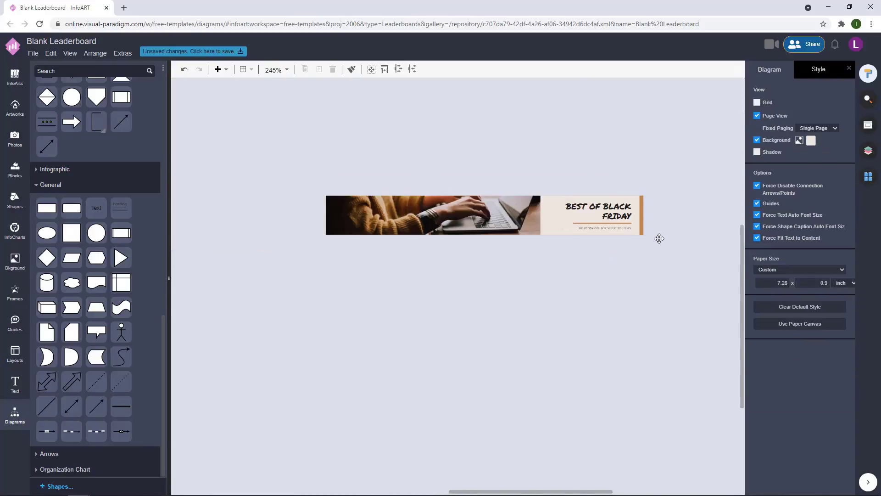
# Step: Shift the title, horizontal bar and subtitle together slightly left, away from the vertical brown bar
pyautogui.scroll(3, 658, 236)
pyautogui.moveTo(636, 295); pyautogui.dragTo(470, 130)
pyautogui.keyDown('shift'); pyautogui.click(550, 205); pyautogui.keyUp('shift')
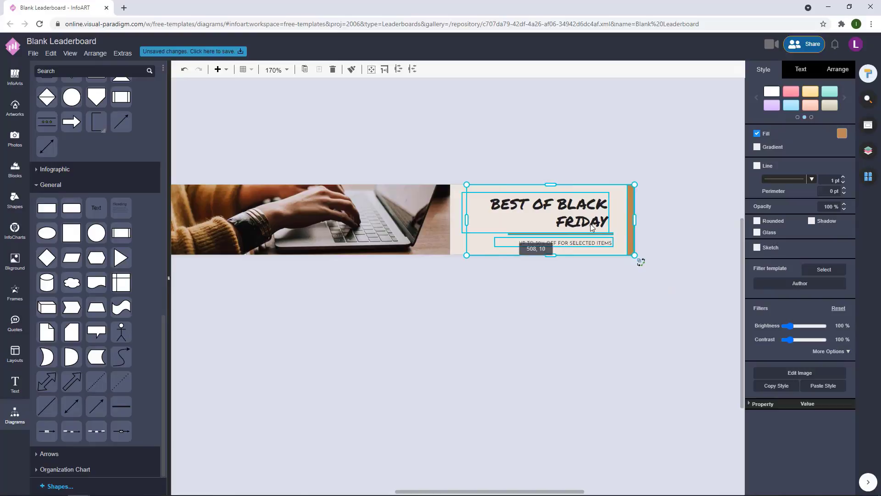
pyautogui.click(660, 228)
pyautogui.scroll(2, 660, 228)
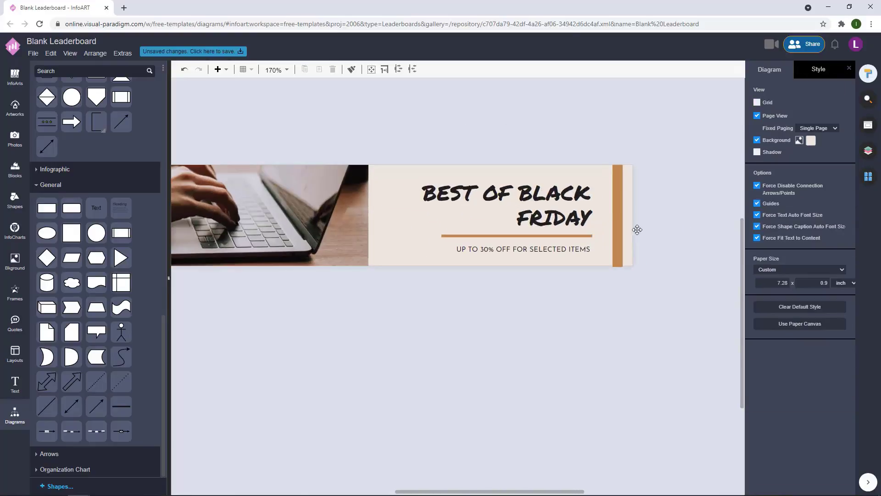
# Step: Place the vertical brown bar flush against the banner's right edge
pyautogui.click(621, 217)
pyautogui.click(635, 216)
pyautogui.moveTo(633, 219); pyautogui.dragTo(620, 215)
pyautogui.click(623, 216)
pyautogui.click(579, 136)
# Step: Move the title, horizontal bar and subtitle together slightly right, closer to the vertical brown bar
pyautogui.scroll(-2, 574, 131)
pyautogui.moveTo(475, 195); pyautogui.dragTo(623, 326)
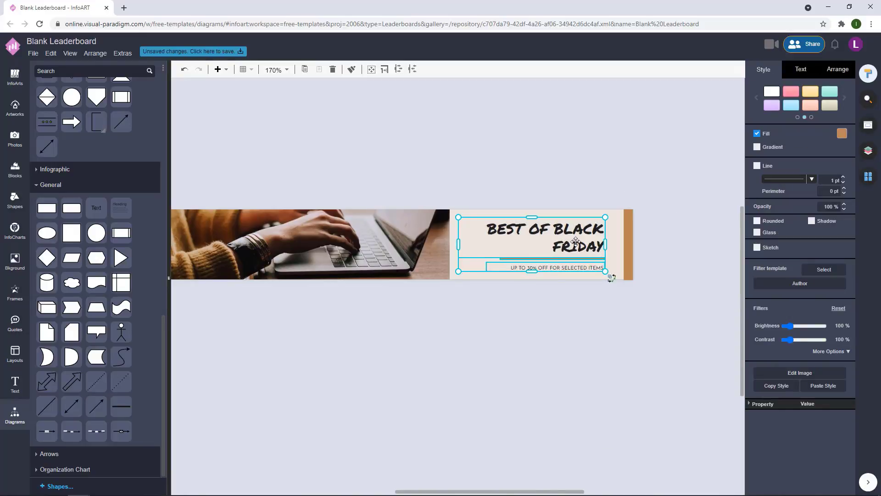
pyautogui.moveTo(576, 242); pyautogui.dragTo(585, 242)
pyautogui.click(667, 248)
pyautogui.scroll(-5, 669, 247)
pyautogui.scroll(3, 675, 248)
pyautogui.moveTo(510, 204); pyautogui.dragTo(456, 145)
pyautogui.click(677, 241)
pyautogui.scroll(2, 657, 271)
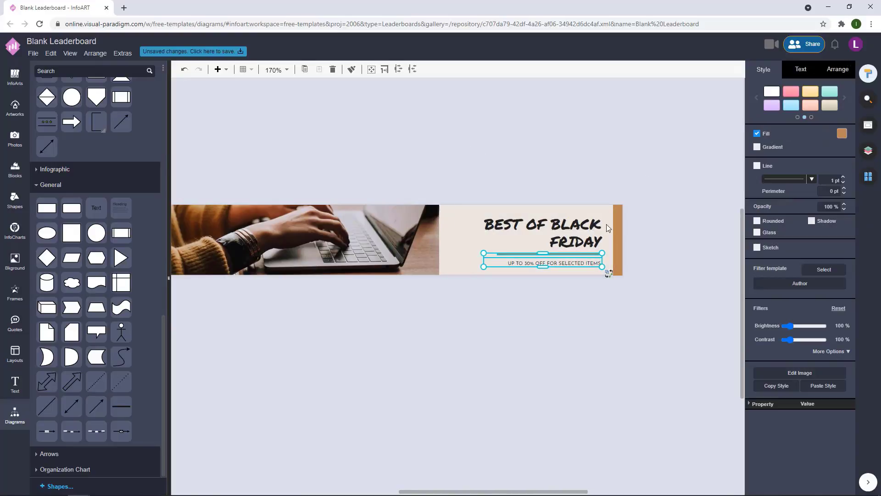
pyautogui.click(539, 154)
# Step: Add the slanted-top block from the Dynamic Blocks shapes above the banner
pyautogui.click(8, 113)
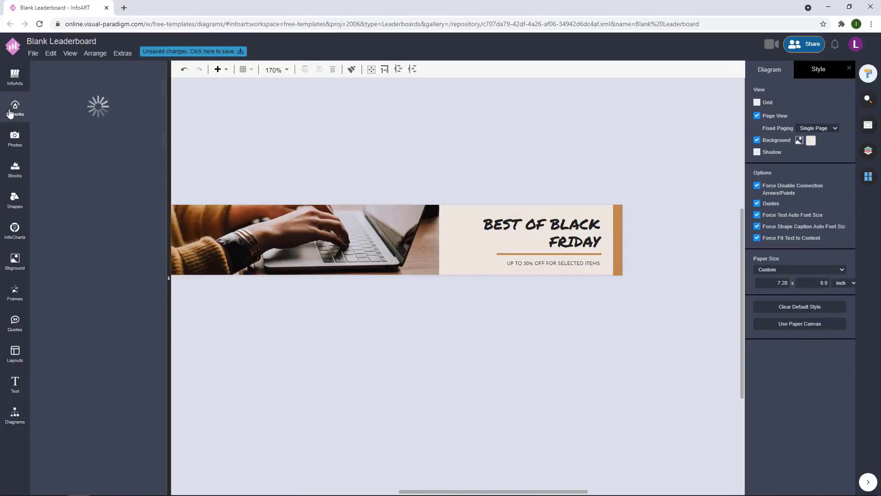
pyautogui.click(14, 200)
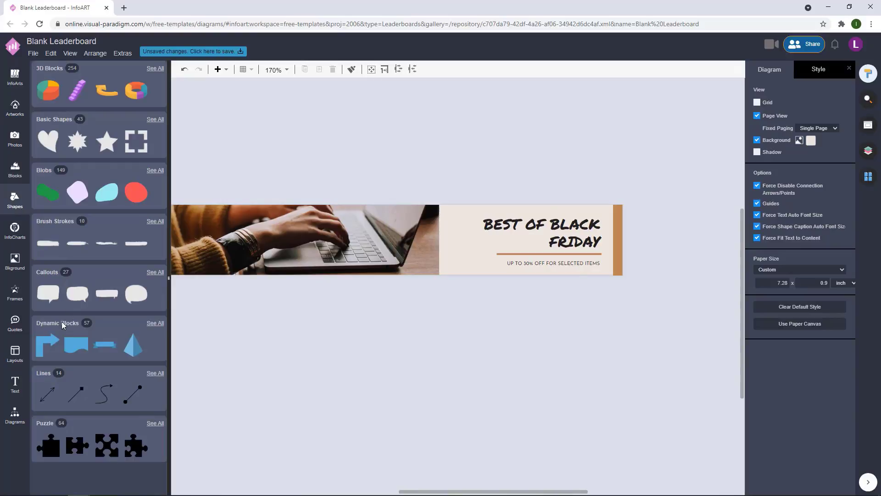
pyautogui.click(62, 322)
pyautogui.moveTo(105, 105); pyautogui.dragTo(402, 168)
pyautogui.click(444, 147)
pyautogui.moveTo(434, 123); pyautogui.dragTo(434, 124)
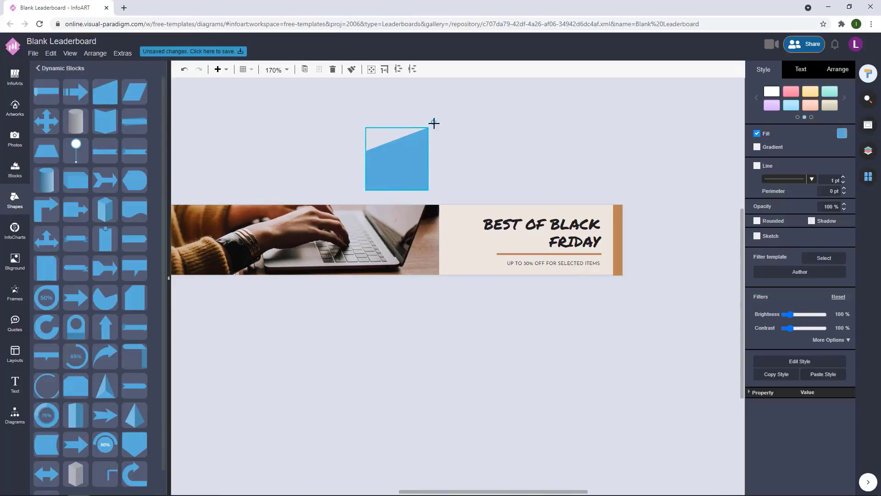
# Step: Fill the slanted block brown and rotate it 90°
pyautogui.click(842, 133)
pyautogui.click(797, 220)
pyautogui.click(837, 70)
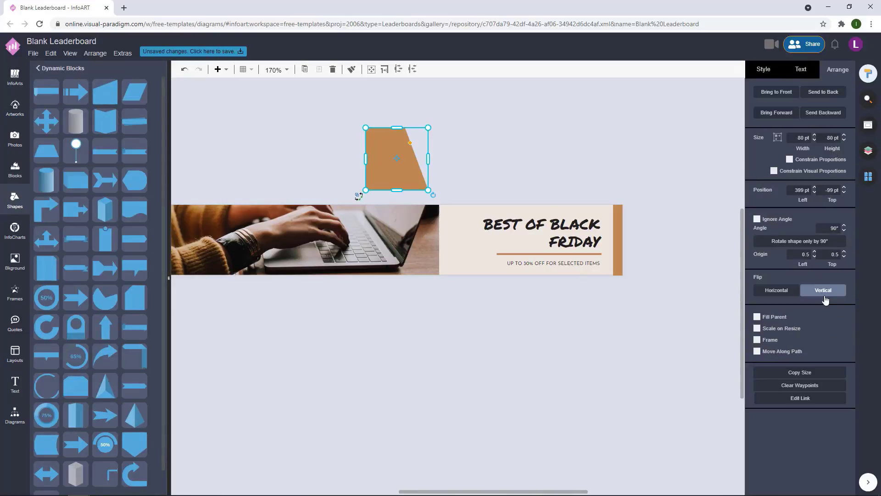
# Step: Send the slanted block to the back and fit it to the banner's height along the photo's right edge
pyautogui.click(808, 93)
pyautogui.moveTo(394, 180); pyautogui.dragTo(449, 256)
pyautogui.scroll(5, 443, 296)
pyautogui.moveTo(462, 219); pyautogui.dragTo(473, 237)
pyautogui.click(458, 251)
pyautogui.scroll(4, 459, 233)
pyautogui.click(464, 234)
pyautogui.click(451, 273)
pyautogui.click(469, 229)
pyautogui.click(448, 264)
pyautogui.scroll(-10, 448, 266)
pyautogui.moveTo(460, 265)
pyautogui.mouseDown()
pyautogui.moveTo(444, 251)
pyautogui.moveTo(465, 250)
pyautogui.mouseUp()
pyautogui.click(481, 170)
pyautogui.click(463, 224)
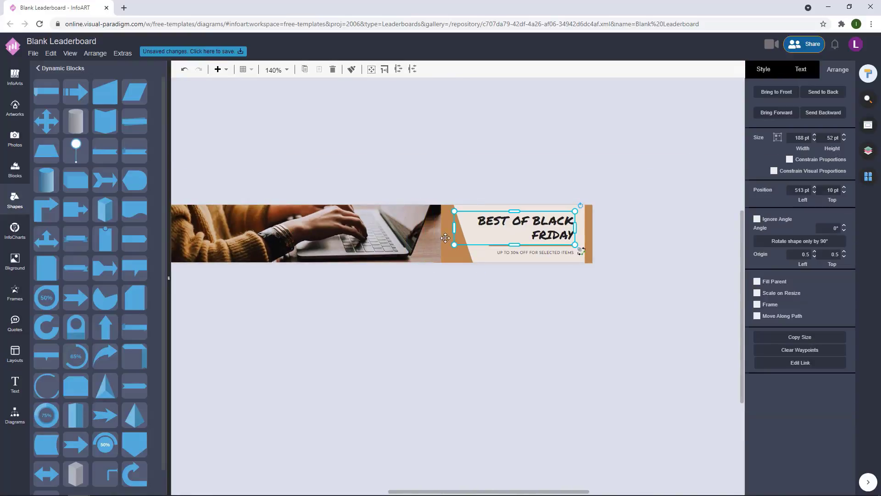
# Step: Set the slanted brown block's opacity to 60%
pyautogui.click(461, 267)
pyautogui.click(454, 245)
pyautogui.click(763, 70)
pyautogui.click(841, 141)
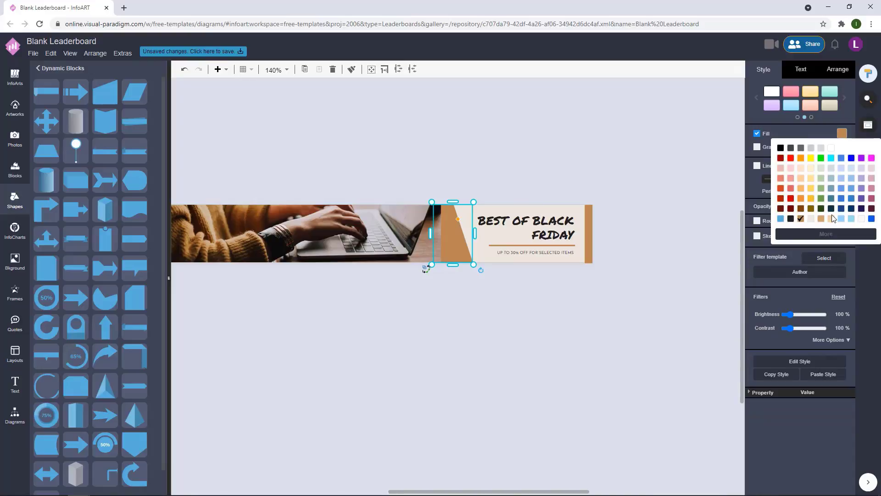
pyautogui.click(831, 243)
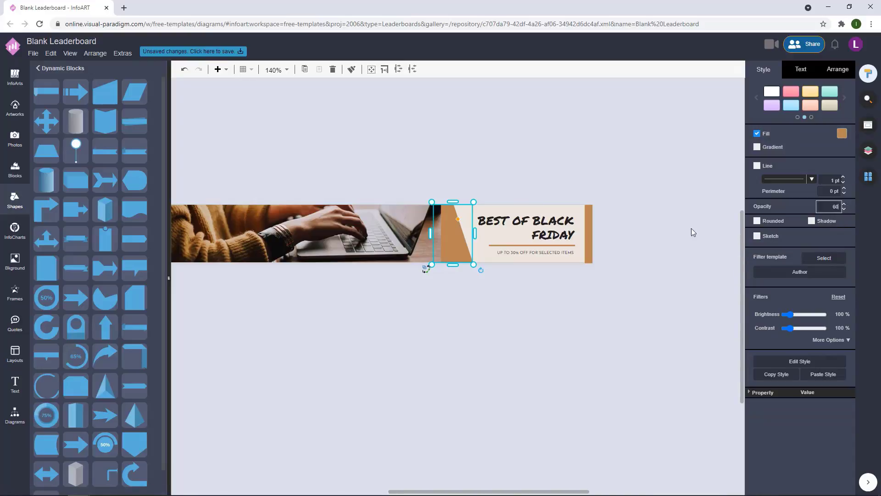
pyautogui.click(564, 285)
pyautogui.scroll(3, 565, 284)
pyautogui.click(383, 224)
pyautogui.click(383, 192)
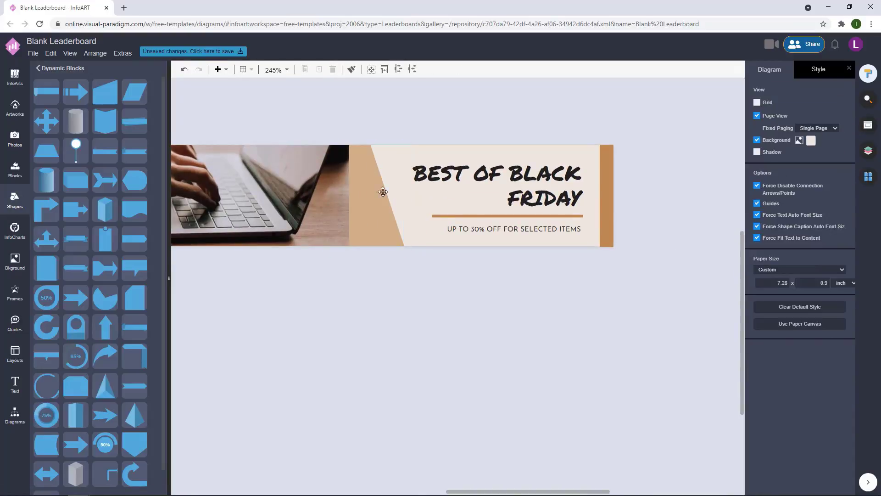
pyautogui.click(369, 223)
pyautogui.click(410, 299)
pyautogui.keyDown('ctrl'); pyautogui.scroll(-5, 410, 299); pyautogui.keyUp('ctrl')
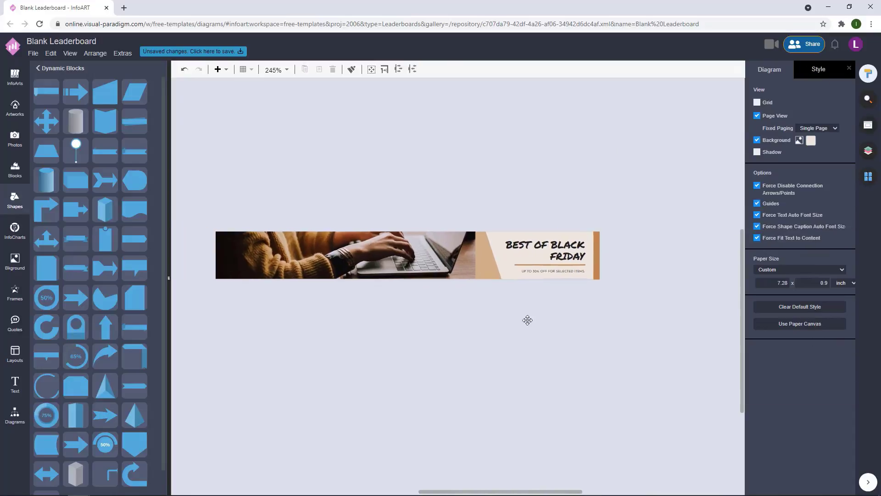
# Step: Try a black fill on the slanted block, then delete the block
pyautogui.click(489, 275)
pyautogui.click(842, 136)
pyautogui.click(795, 218)
pyautogui.click(536, 291)
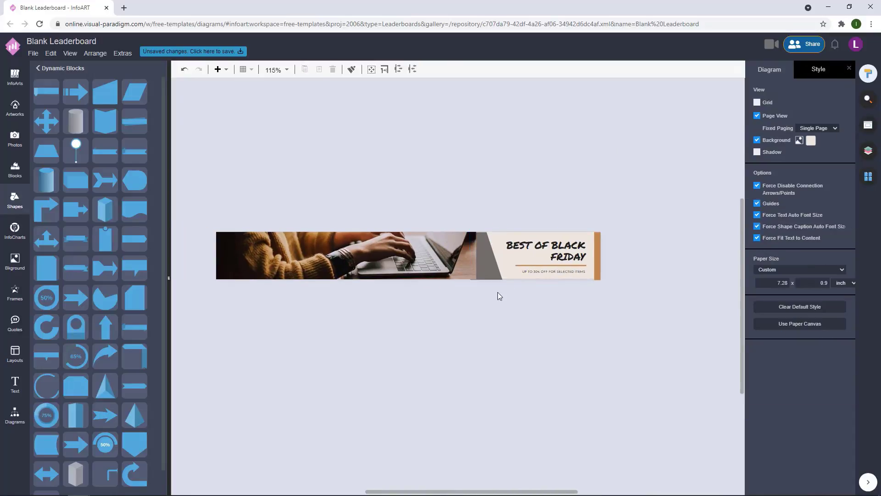
pyautogui.click(491, 268)
pyautogui.press('Delete')
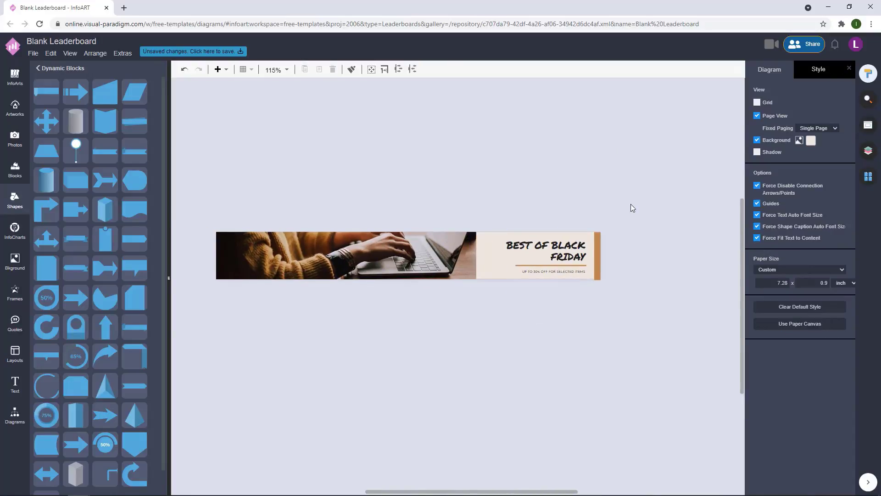
# Step: Add a right-pointing brown triangle above the banner and scale it down proportionally to a small size
pyautogui.keyDown('ctrl'); pyautogui.scroll(3, 466, 317); pyautogui.keyUp('ctrl')
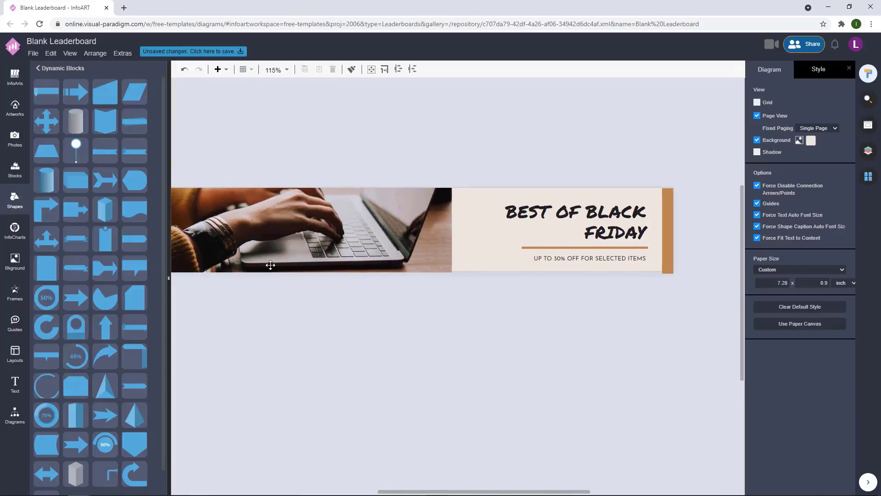
pyautogui.click(15, 414)
pyautogui.moveTo(453, 137); pyautogui.dragTo(454, 137)
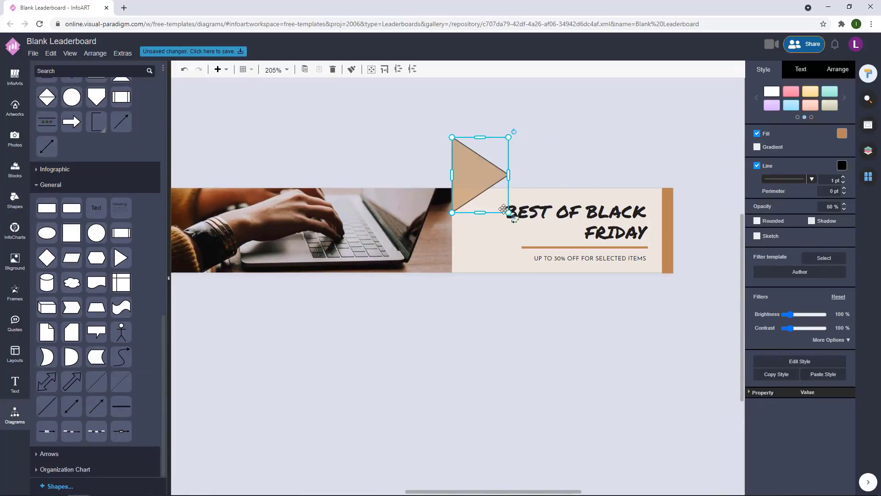
pyautogui.keyDown('shift'); pyautogui.moveTo(509, 212); pyautogui.dragTo(467, 170); pyautogui.keyUp('shift')
pyautogui.hotkey('ctrl', 'z')
pyautogui.keyDown('shift'); pyautogui.moveTo(509, 212); pyautogui.dragTo(456, 172); pyautogui.keyUp('shift')
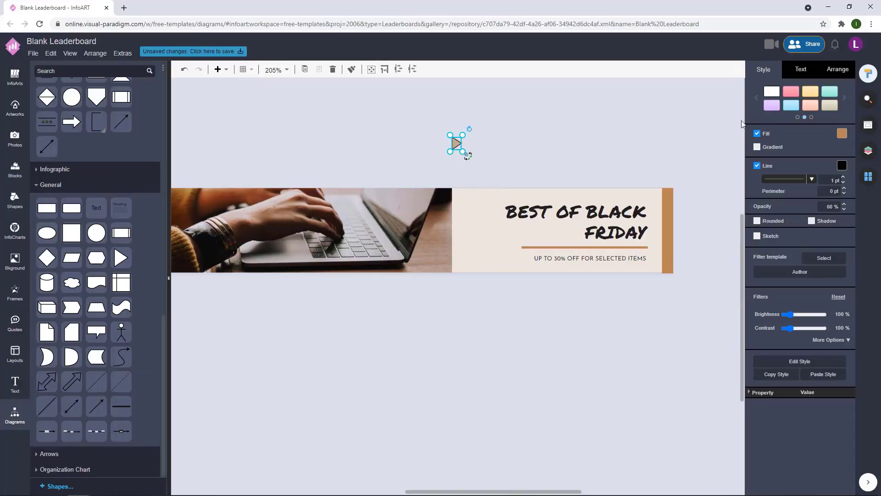
# Step: Remove the small triangle's outline and set its opacity to 100%
pyautogui.click(842, 134)
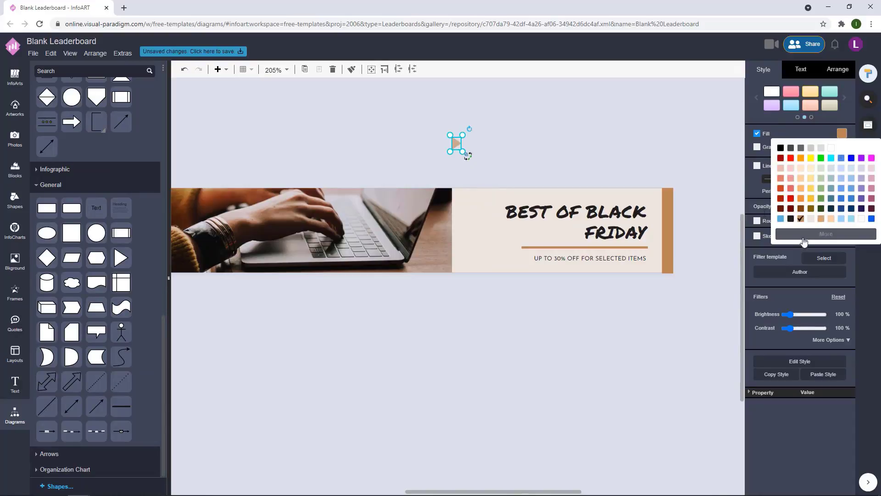
pyautogui.click(803, 235)
pyautogui.click(839, 247)
pyautogui.write('100')
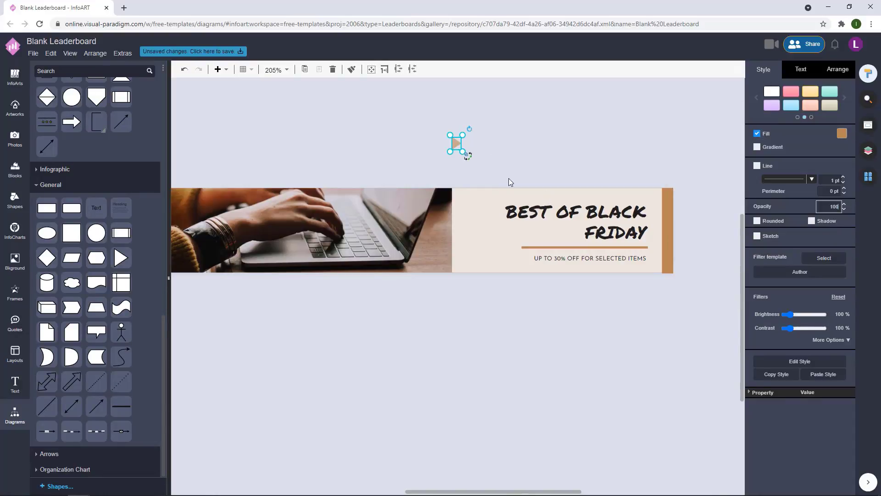
pyautogui.click(495, 160)
# Step: Place the triangle at the beige area's top-left corner and stack four copies directly below it along the photo's edge
pyautogui.scroll(3, 475, 145)
pyautogui.moveTo(438, 143); pyautogui.dragTo(439, 233)
pyautogui.click(445, 264)
pyautogui.scroll(4, 445, 265)
pyautogui.moveTo(437, 195); pyautogui.dragTo(438, 364)
pyautogui.click(421, 240)
pyautogui.hotkey('ctrl', 'z')
pyautogui.click(528, 129)
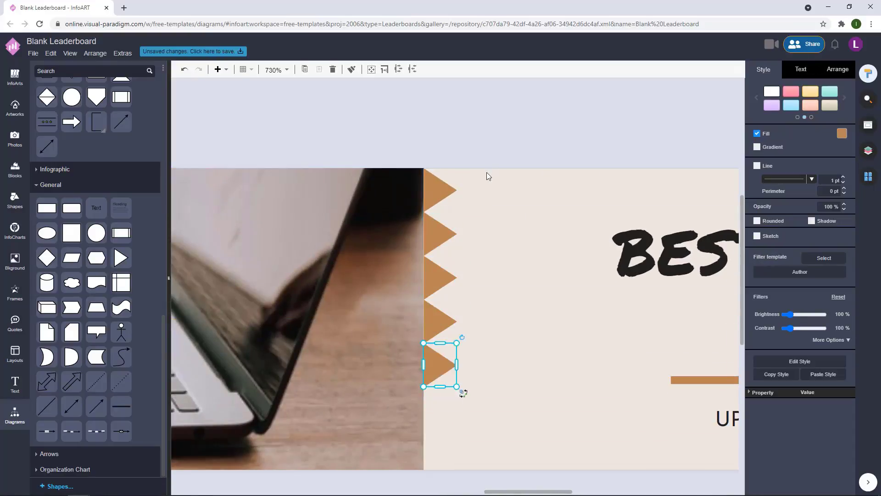
# Step: Add two more triangle copies below the column to reach the banner's bottom edge
pyautogui.click(487, 176)
pyautogui.scroll(-3, 488, 176)
pyautogui.moveTo(433, 239); pyautogui.dragTo(436, 275)
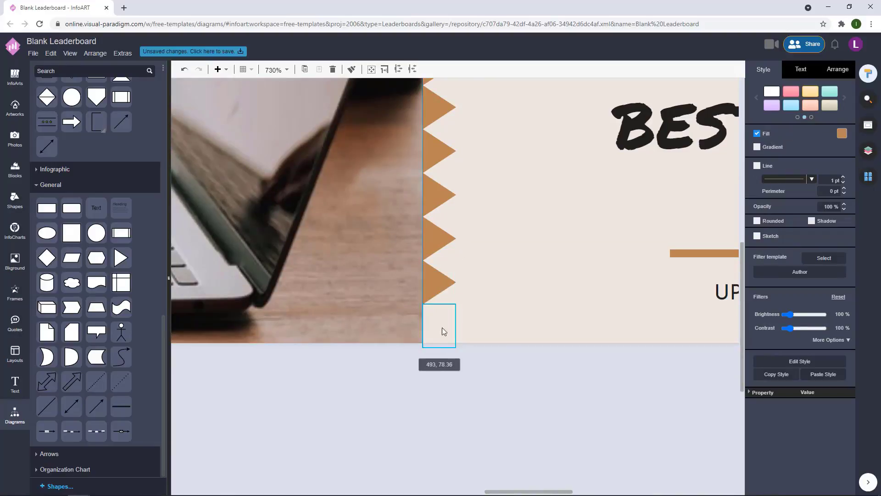
pyautogui.moveTo(442, 327); pyautogui.dragTo(442, 328)
pyautogui.click(474, 373)
pyautogui.scroll(-5, 473, 374)
pyautogui.moveTo(480, 394)
pyautogui.mouseDown()
pyautogui.moveTo(433, 191)
pyautogui.moveTo(487, 408)
pyautogui.mouseUp()
pyautogui.click(487, 407)
# Step: Delete two triangles from the column and enlarge the remaining five to span the banner's height
pyautogui.click(484, 178)
pyautogui.scroll(-3, 484, 179)
pyautogui.moveTo(489, 212); pyautogui.dragTo(433, 81)
pyautogui.moveTo(396, 179); pyautogui.dragTo(470, 188)
pyautogui.scroll(2, 519, 358)
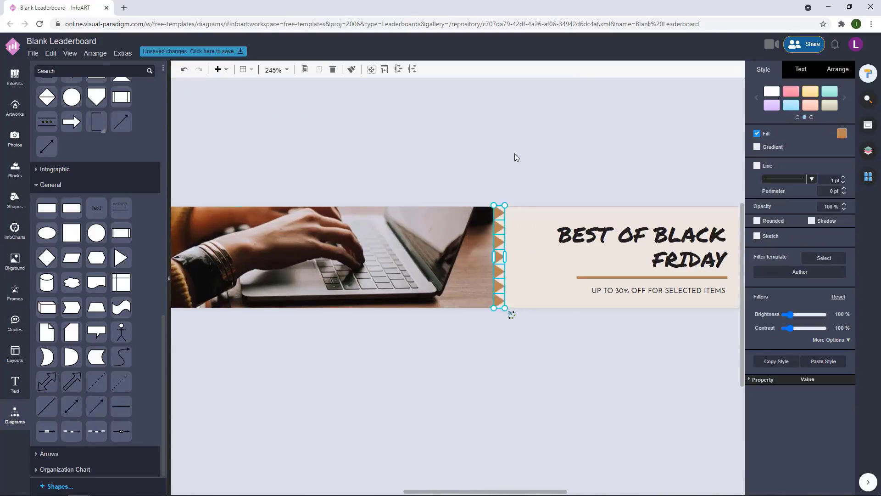
pyautogui.click(514, 154)
pyautogui.click(499, 212)
pyautogui.press('Delete')
pyautogui.moveTo(520, 338); pyautogui.dragTo(517, 207)
pyautogui.click(506, 275)
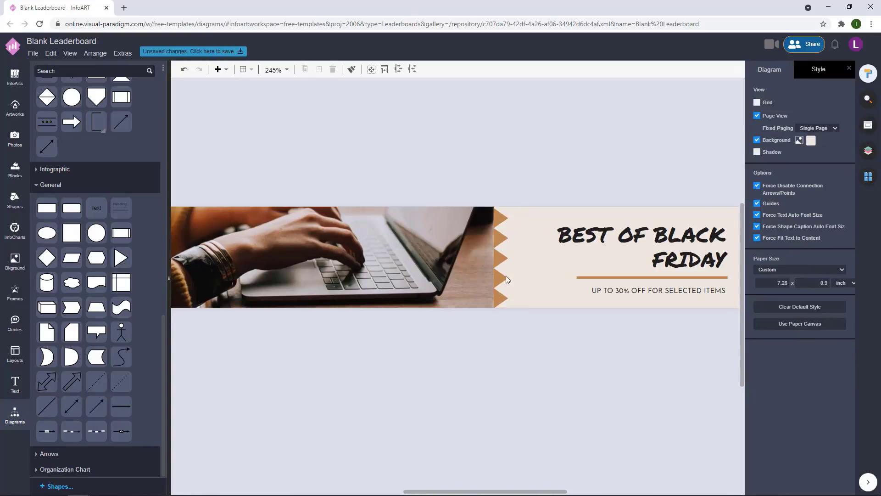
# Step: Align the five brown triangles to their left edges
pyautogui.scroll(-2, 527, 308)
pyautogui.moveTo(528, 308); pyautogui.dragTo(450, 108)
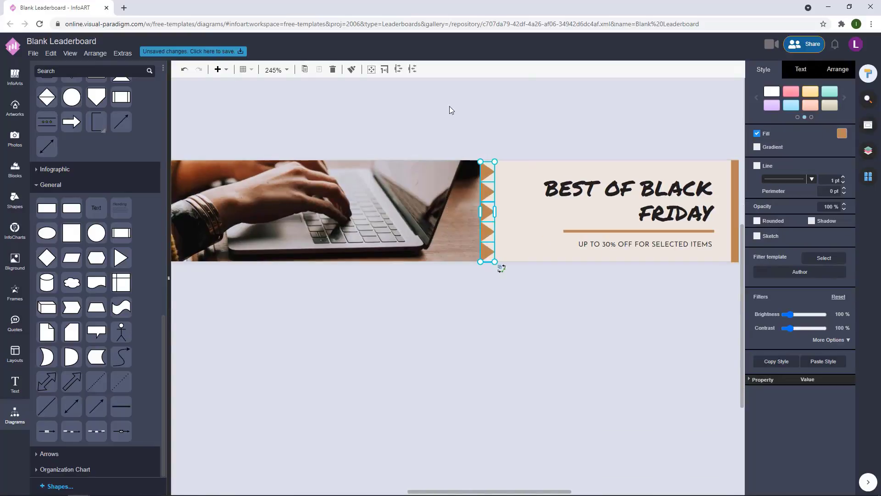
pyautogui.click(839, 70)
pyautogui.click(761, 360)
pyautogui.click(492, 108)
# Step: Resize the five-triangle column to about 13.38 × 91.51 pt so it covers the banner's full height
pyautogui.scroll(1, 500, 270)
pyautogui.scroll(2, 500, 269)
pyautogui.moveTo(488, 353); pyautogui.dragTo(405, 103)
pyautogui.moveTo(487, 324); pyautogui.dragTo(421, 99)
pyautogui.moveTo(458, 123); pyautogui.dragTo(459, 118)
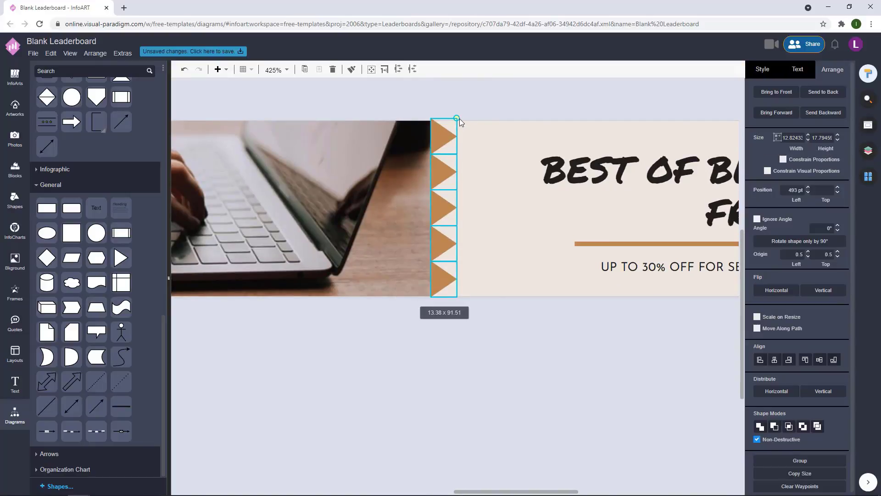
pyautogui.click(479, 101)
# Step: Duplicate the triangle column directly to its right and fill the copy black
pyautogui.moveTo(492, 335); pyautogui.dragTo(414, 126)
pyautogui.moveTo(447, 142); pyautogui.dragTo(469, 140)
pyautogui.click(762, 71)
pyautogui.click(843, 133)
pyautogui.click(792, 219)
pyautogui.click(418, 348)
pyautogui.scroll(-4, 457, 337)
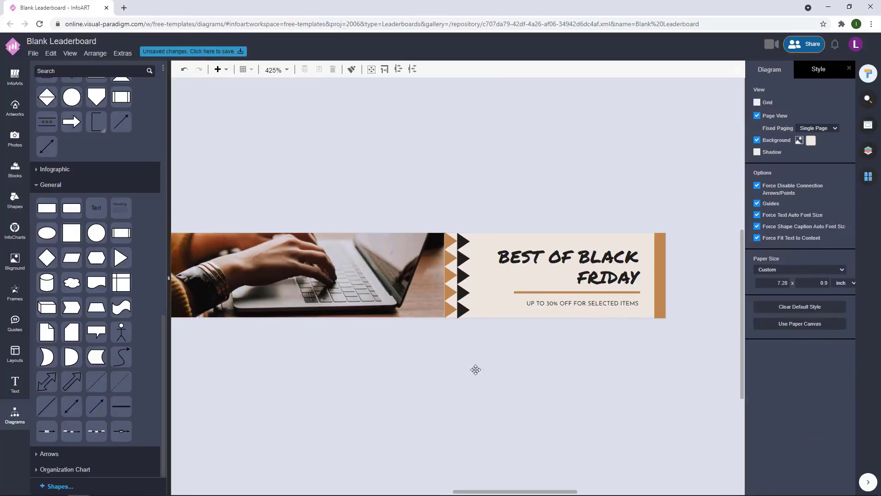
# Step: Swap the two columns' colors, filling the triangles beside the photo black and the second column brown
pyautogui.moveTo(475, 370); pyautogui.dragTo(510, 368)
pyautogui.moveTo(524, 346); pyautogui.dragTo(495, 359)
pyautogui.click(842, 134)
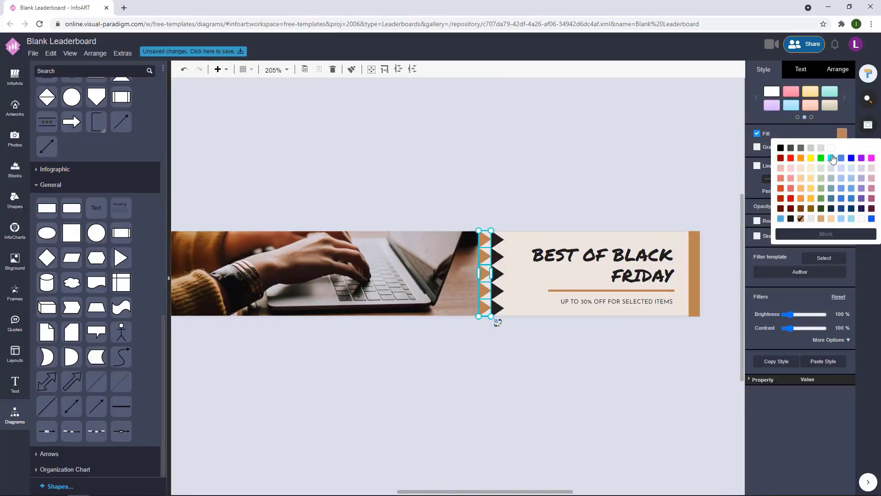
pyautogui.click(563, 380)
pyautogui.moveTo(552, 384); pyautogui.dragTo(484, 184)
pyautogui.click(842, 134)
pyautogui.click(801, 218)
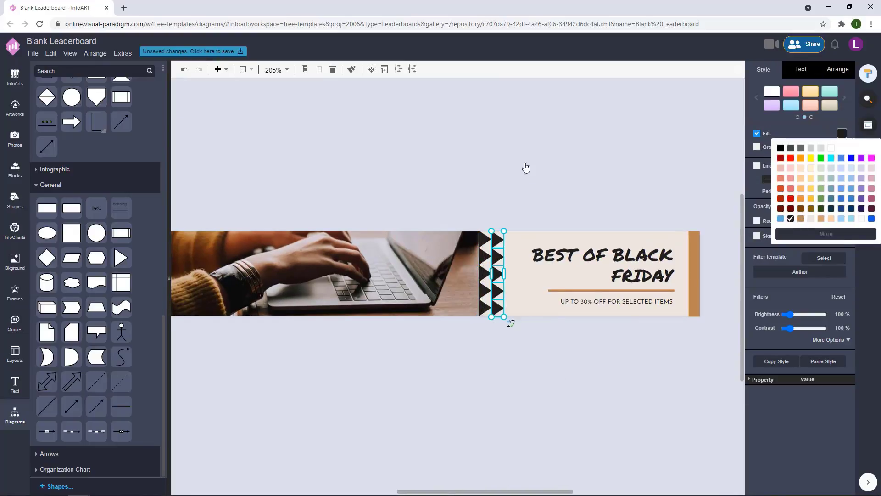
pyautogui.click(525, 167)
pyautogui.scroll(-1, 485, 176)
# Step: Duplicate the brown triangle column directly to its right and fill the copy white
pyautogui.scroll(5, 538, 377)
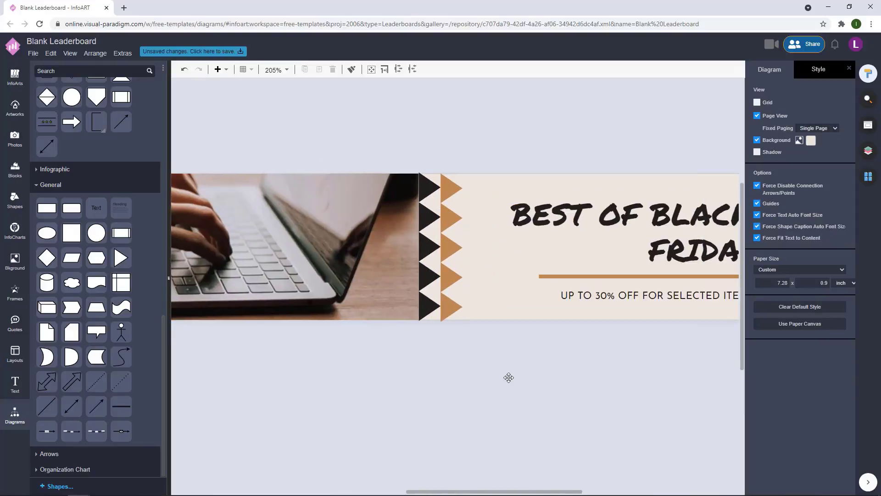
pyautogui.click(450, 181)
pyautogui.moveTo(450, 181); pyautogui.dragTo(472, 181)
pyautogui.click(843, 134)
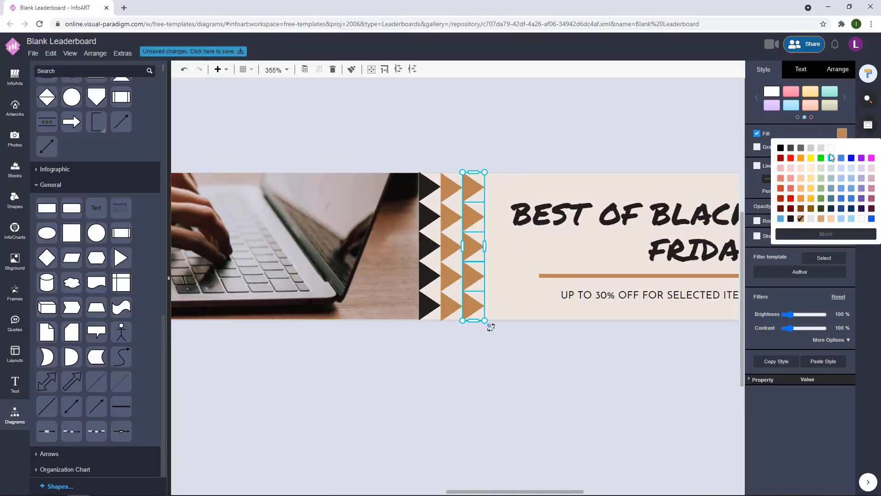
pyautogui.click(829, 150)
pyautogui.click(539, 127)
pyautogui.scroll(-6, 535, 133)
pyautogui.scroll(2, 528, 140)
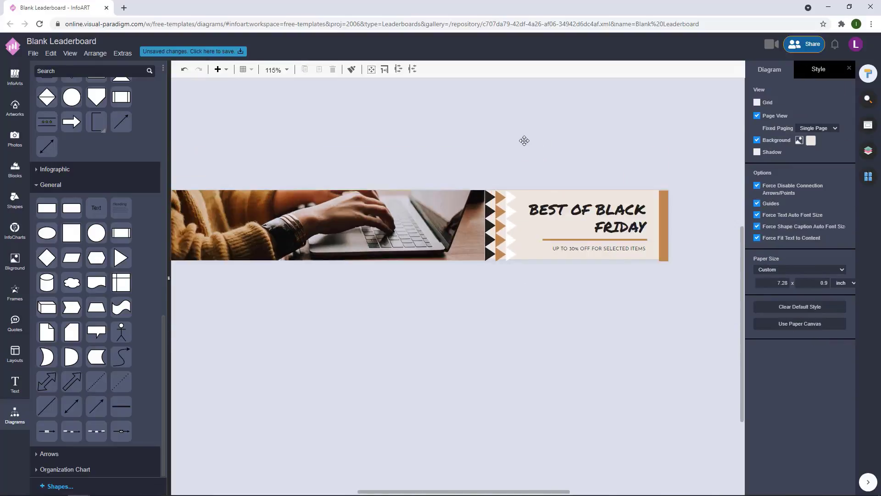
# Step: Choose #ece7e0 as the page background color
pyautogui.click(811, 141)
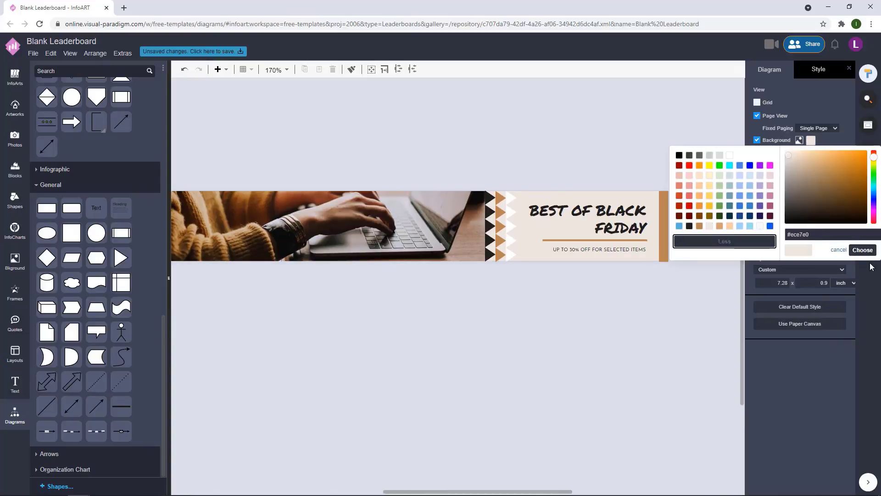
pyautogui.click(863, 250)
pyautogui.moveTo(609, 140); pyautogui.dragTo(517, 140)
pyautogui.moveTo(436, 282); pyautogui.dragTo(408, 159)
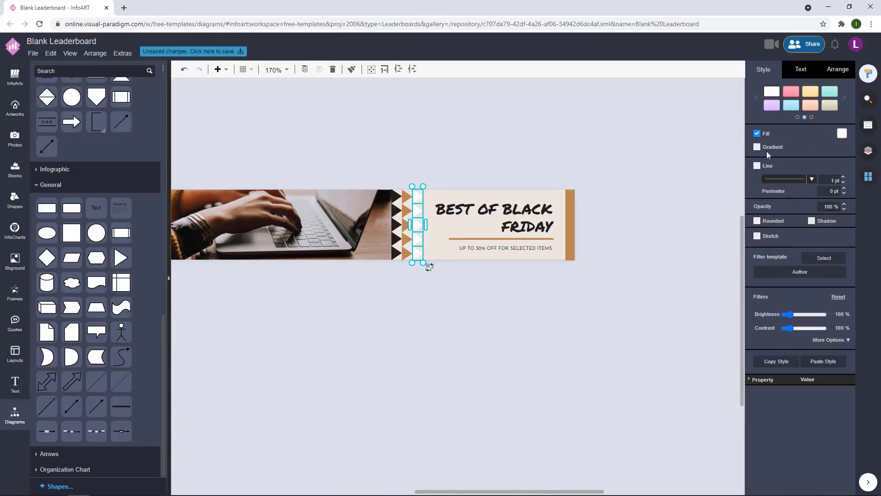
pyautogui.click(714, 251)
pyautogui.scroll(2, 456, 315)
pyautogui.scroll(2, 451, 337)
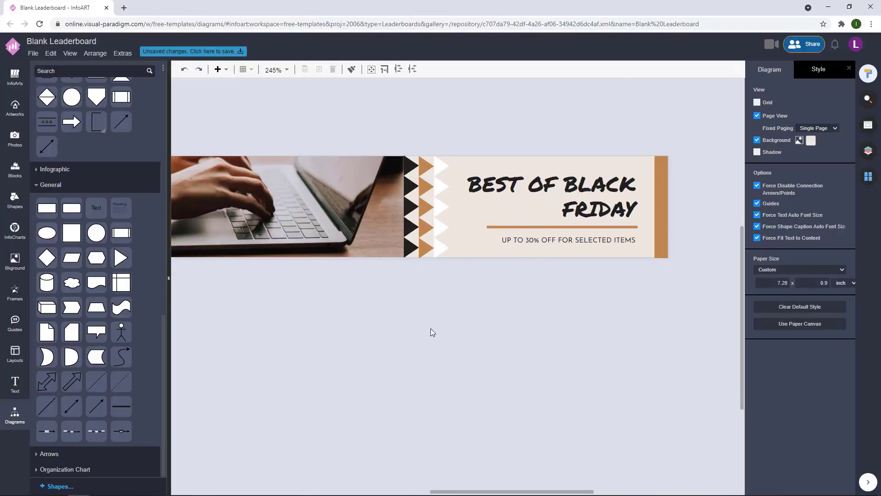
# Step: Duplicate the black, brown and white triangle columns and place the copy over the photo, directly left of the originals
pyautogui.scroll(-3, 459, 330)
pyautogui.scroll(3, 579, 316)
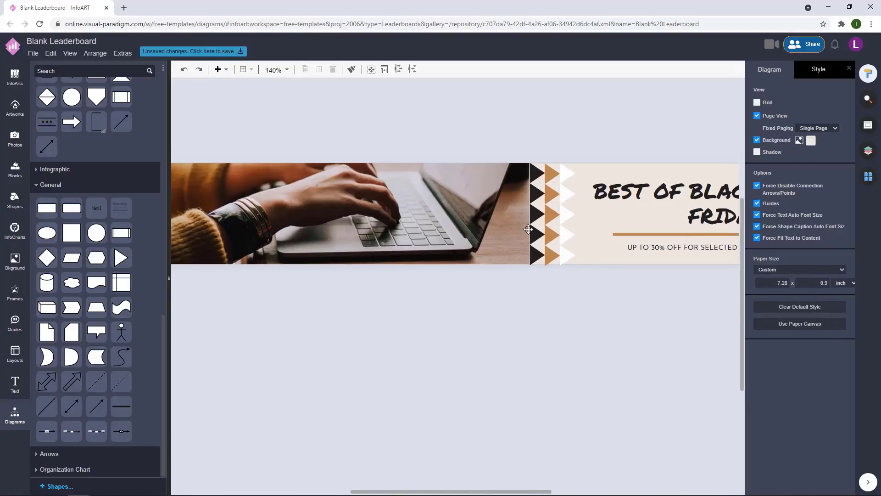
pyautogui.moveTo(580, 306); pyautogui.dragTo(503, 104)
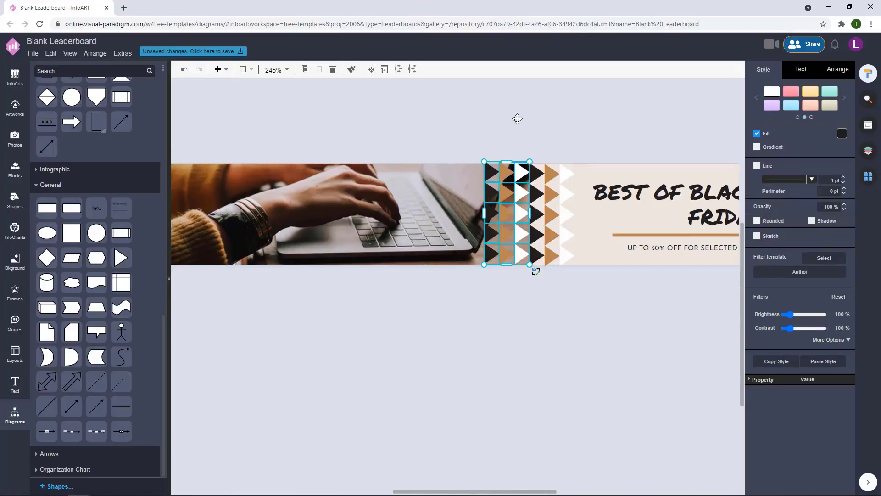
pyautogui.click(516, 119)
# Step: Delete the white triangle column nearest the title
pyautogui.scroll(-3, 514, 122)
pyautogui.moveTo(557, 203); pyautogui.dragTo(539, 147)
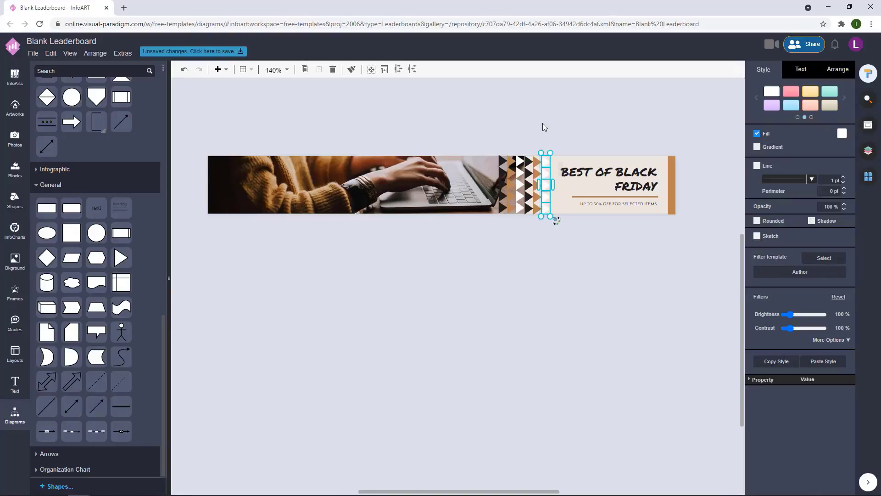
pyautogui.press('Delete')
# Step: Fill the leftmost triangle column over the photo white
pyautogui.moveTo(475, 119); pyautogui.dragTo(557, 279)
pyautogui.press('Delete')
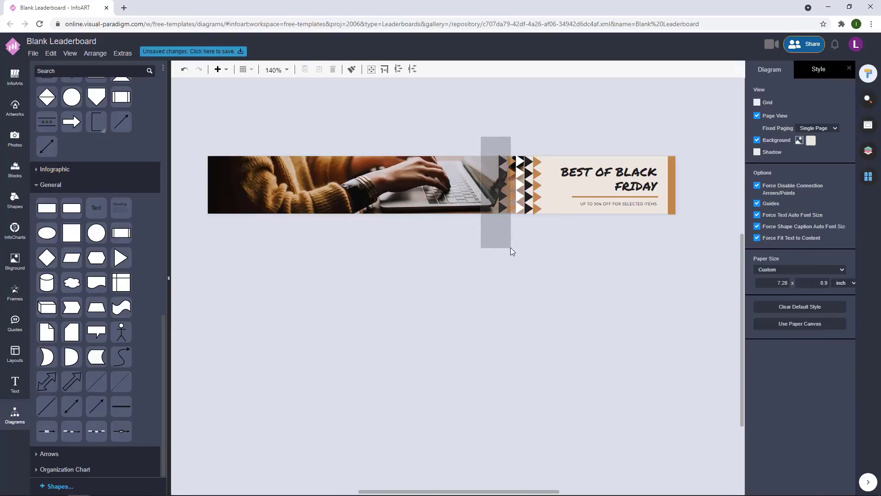
pyautogui.moveTo(511, 247); pyautogui.dragTo(511, 248)
pyautogui.click(843, 133)
pyautogui.click(830, 152)
pyautogui.click(538, 128)
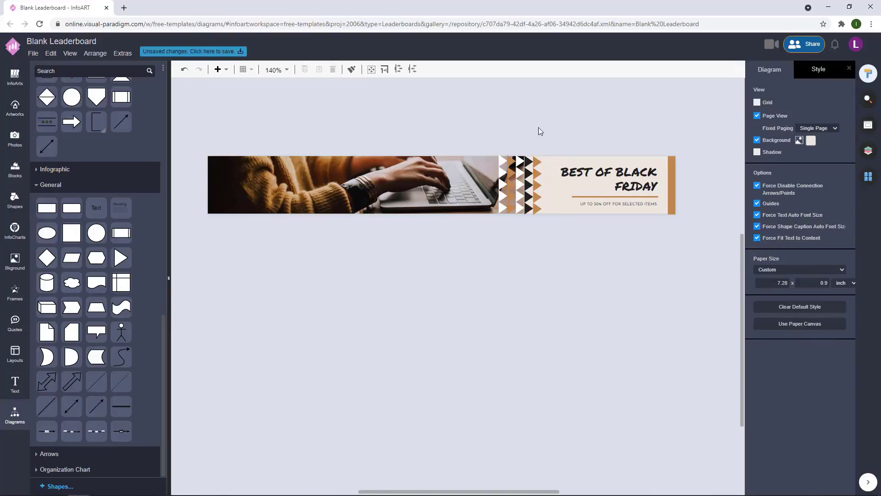
# Step: Try a white fill on the brown triangle column that is second from the left
pyautogui.scroll(3, 503, 137)
pyautogui.moveTo(504, 158); pyautogui.dragTo(550, 351)
pyautogui.click(841, 133)
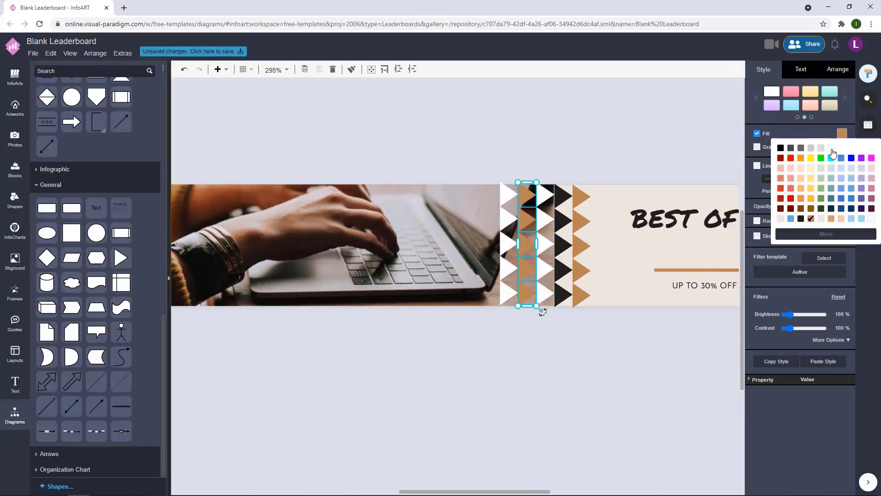
pyautogui.click(831, 148)
pyautogui.click(510, 145)
pyautogui.scroll(-3, 510, 145)
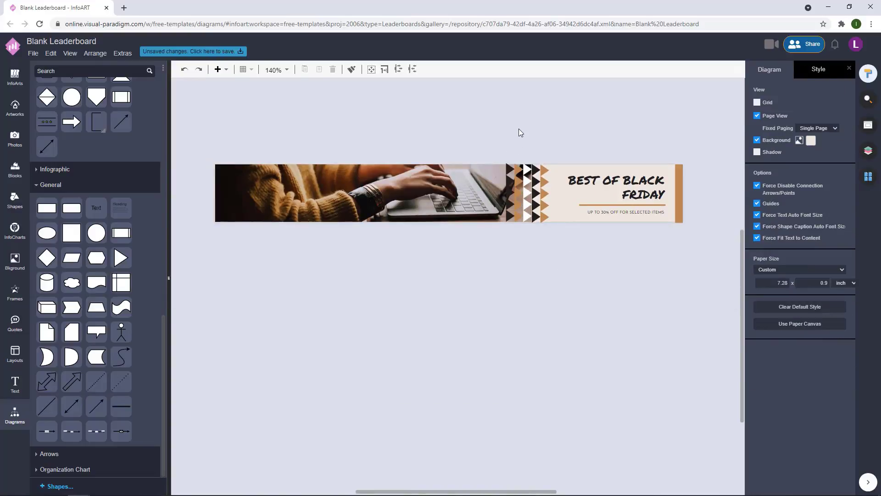
# Step: Delete all the remaining triangle columns between the photo and the title
pyautogui.click(399, 190)
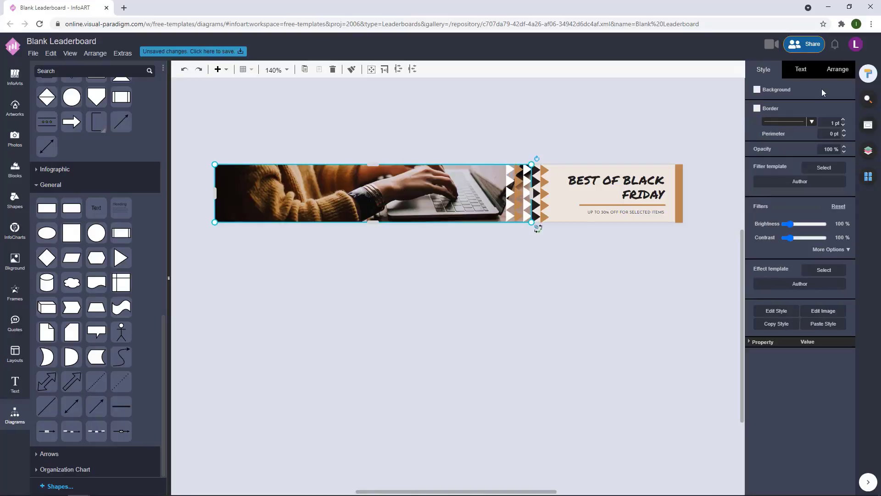
pyautogui.click(516, 127)
pyautogui.scroll(-5, 386, 152)
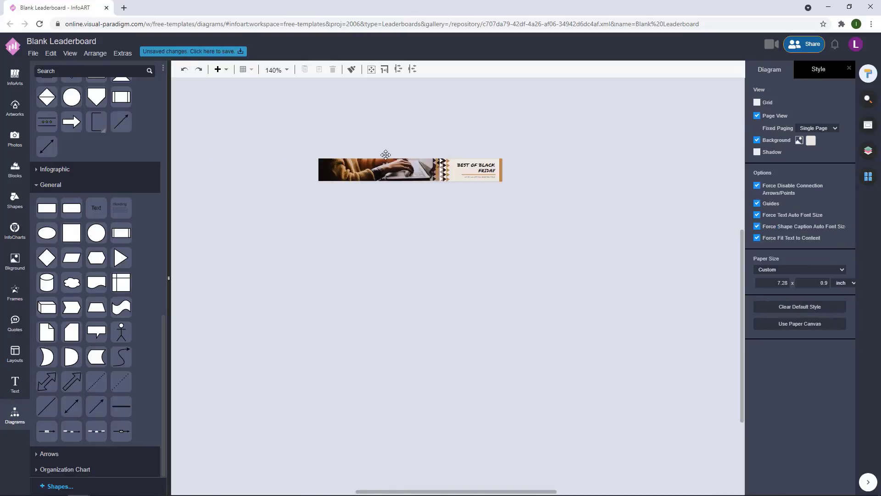
pyautogui.scroll(4, 386, 152)
pyautogui.scroll(1, 412, 133)
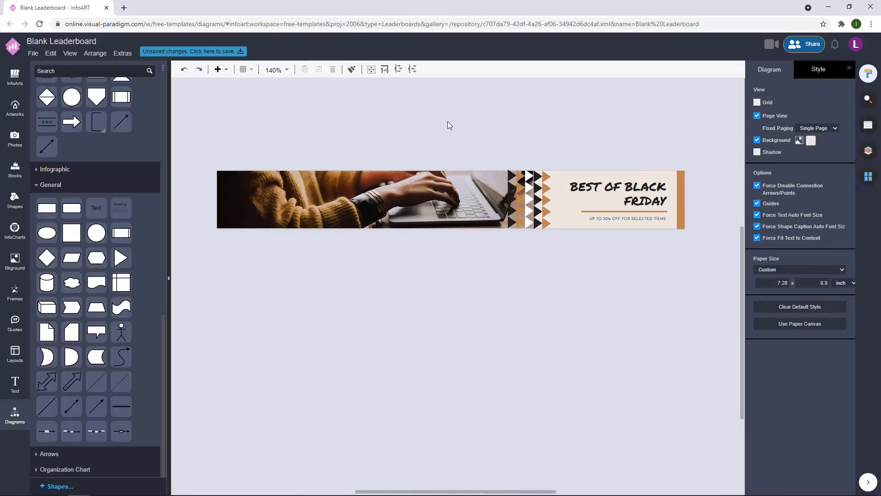
pyautogui.moveTo(482, 142); pyautogui.dragTo(560, 288)
pyautogui.press('Delete')
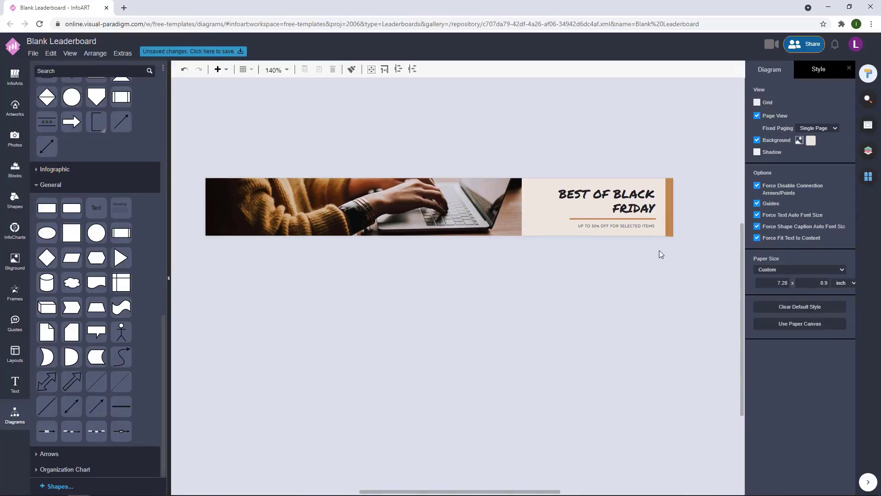
# Step: Move the laptop photo right toward the title and crop its left side, leaving a beige gap at the leaderboard's left end
pyautogui.moveTo(440, 198); pyautogui.dragTo(463, 197)
pyautogui.click(509, 126)
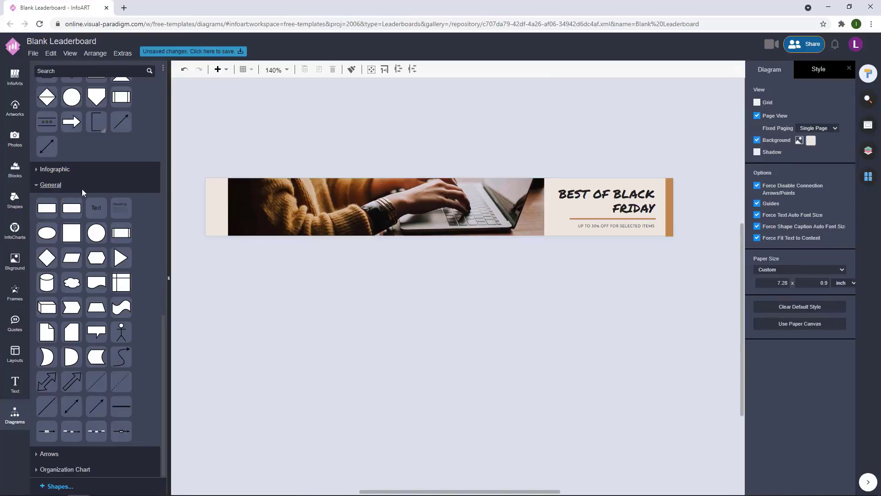
pyautogui.rightClick(366, 204)
pyautogui.click(422, 323)
pyautogui.moveTo(228, 207); pyautogui.dragTo(265, 208)
pyautogui.keyDown('shift'); pyautogui.click(331, 164); pyautogui.keyUp('shift')
pyautogui.rightClick(331, 164)
pyautogui.click(381, 265)
pyautogui.moveTo(351, 306); pyautogui.dragTo(363, 327)
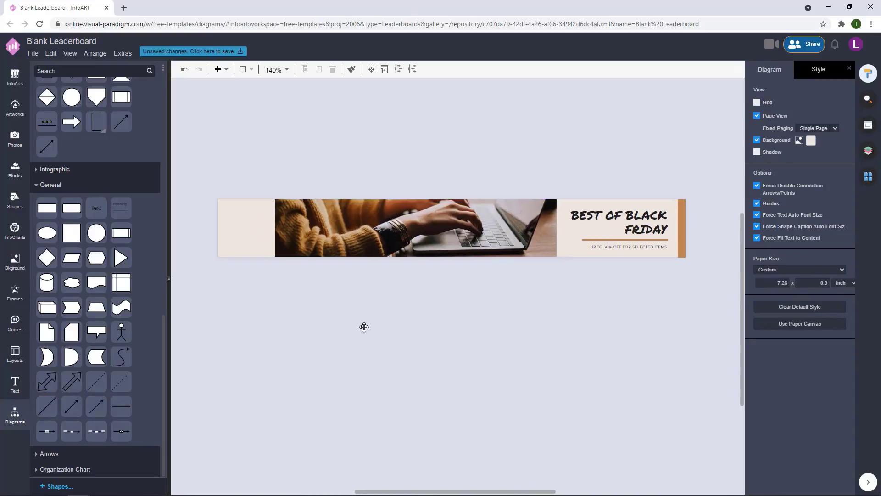
# Step: Insert a rectangle and fit it into the gap left of the photo at full leaderboard height
pyautogui.click(46, 209)
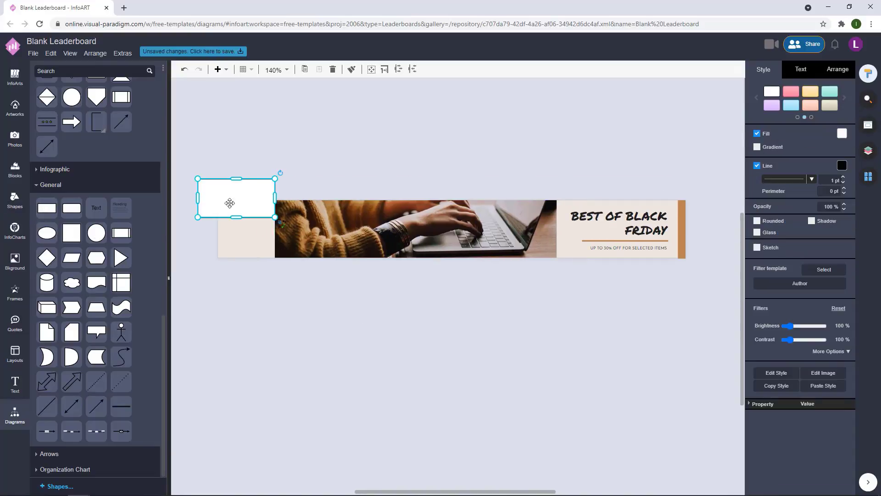
pyautogui.moveTo(233, 202); pyautogui.dragTo(262, 263)
pyautogui.scroll(3, 200, 220)
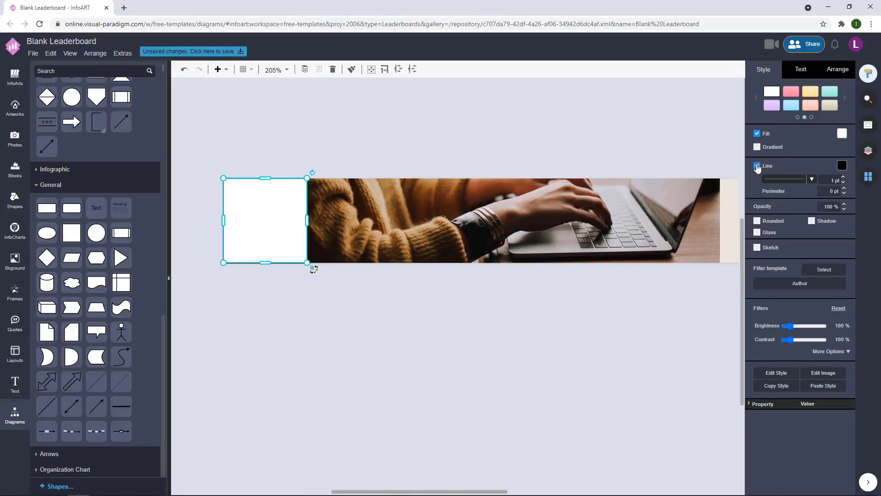
# Step: Remove the new rectangle's outline and fill it with the dark near-black color
pyautogui.click(756, 166)
pyautogui.click(841, 133)
pyautogui.click(802, 217)
pyautogui.click(488, 136)
pyautogui.scroll(-5, 480, 139)
pyautogui.scroll(4, 464, 144)
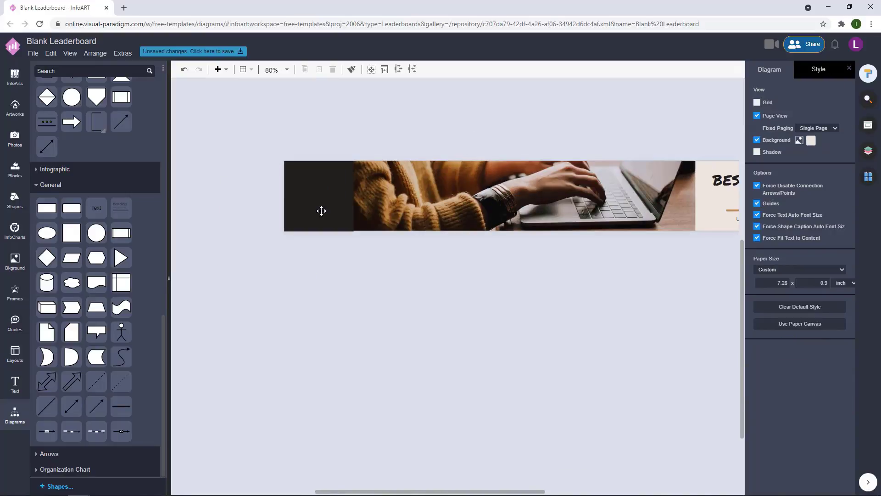
# Step: Duplicate the dark rectangle, narrow the copy to a vertical strip along the photo's left edge, and fill it brown
pyautogui.moveTo(318, 208); pyautogui.dragTo(364, 219)
pyautogui.moveTo(404, 226); pyautogui.dragTo(348, 231)
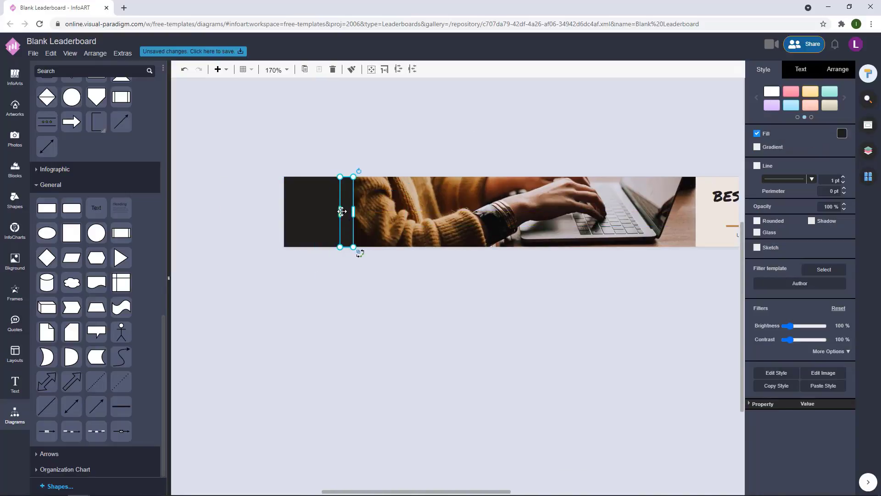
pyautogui.click(843, 133)
pyautogui.click(810, 218)
pyautogui.click(485, 135)
pyautogui.scroll(-3, 484, 135)
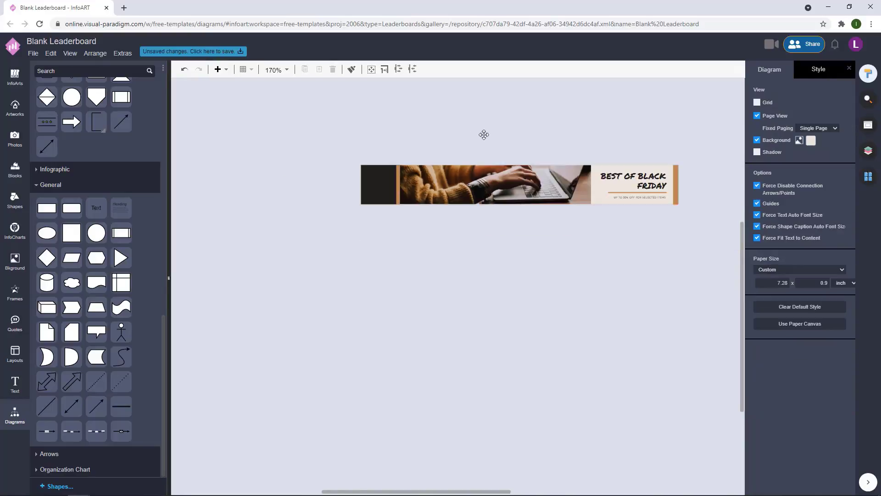
# Step: Change the fill of the vertical strip beside the photo to the light beige of the background
pyautogui.scroll(5, 387, 169)
pyautogui.click(417, 199)
pyautogui.click(842, 134)
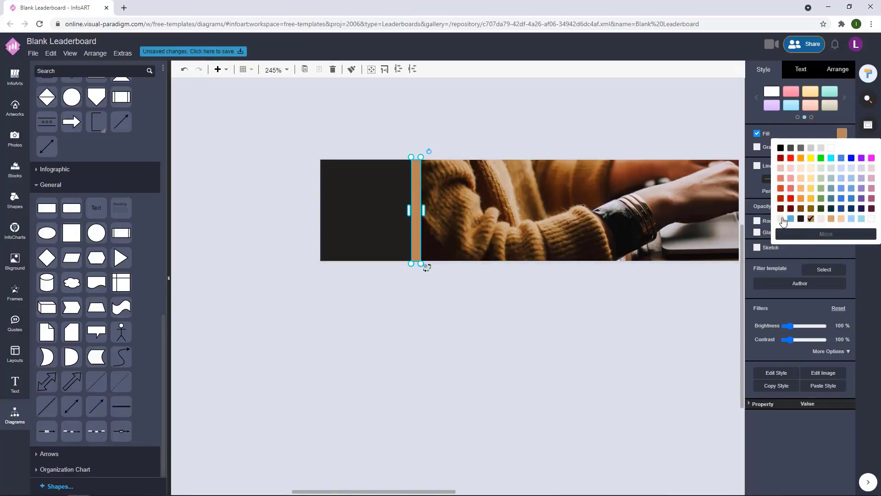
pyautogui.click(785, 218)
pyautogui.click(485, 136)
# Step: Narrow the beige strip to a thin divider between the dark rectangle and the photo
pyautogui.click(417, 210)
pyautogui.moveTo(411, 210); pyautogui.dragTo(413, 211)
pyautogui.click(489, 137)
pyautogui.scroll(-3, 490, 136)
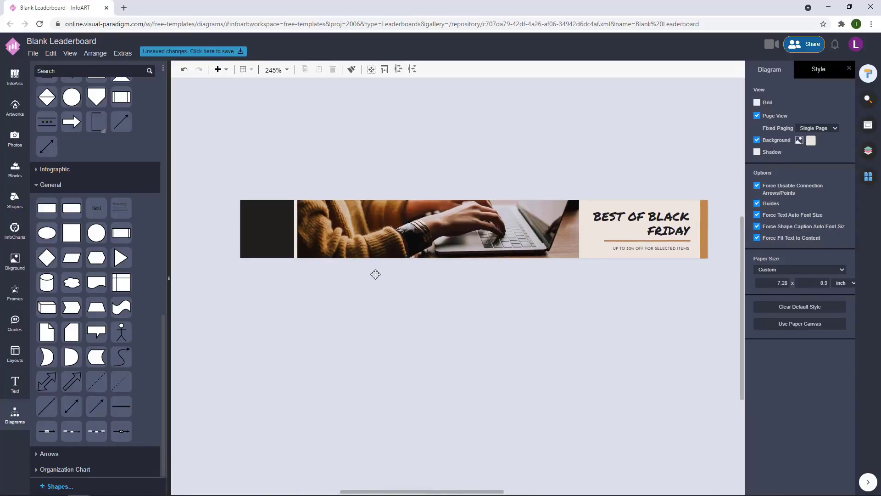
pyautogui.scroll(2, 309, 267)
pyautogui.scroll(2, 334, 247)
pyautogui.click(321, 182)
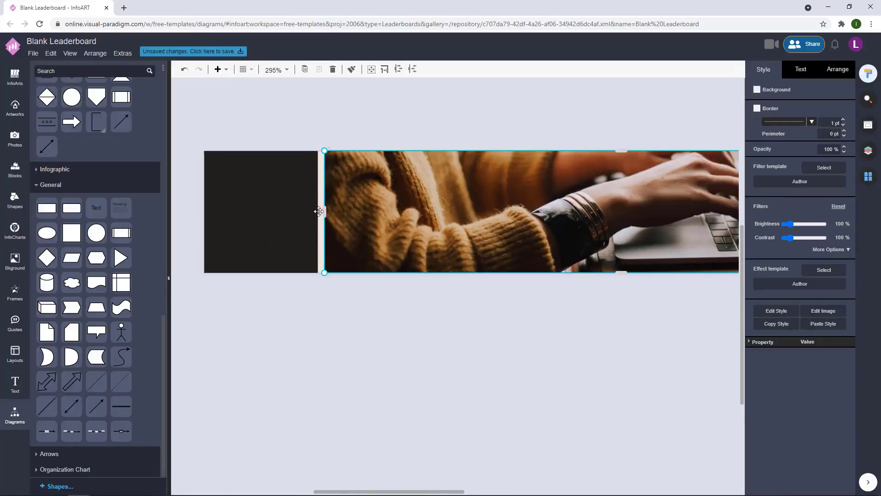
pyautogui.click(393, 147)
pyautogui.scroll(-5, 393, 147)
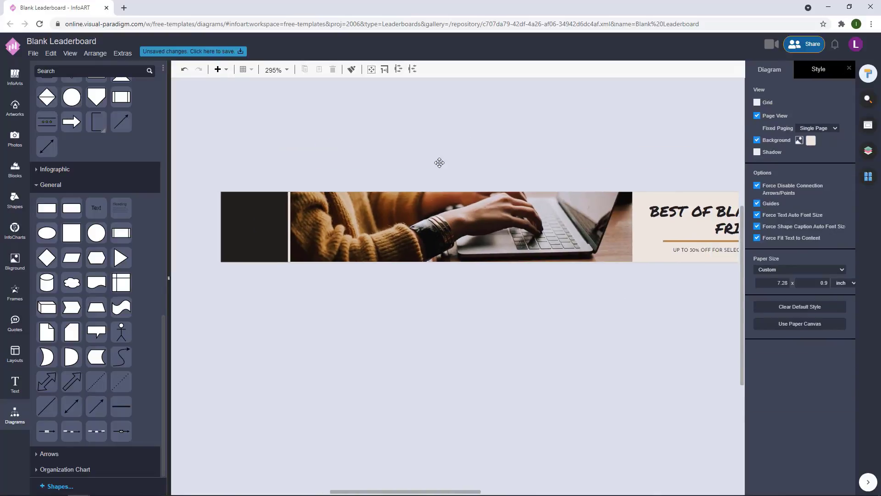
# Step: Add a pill-shaped rounded rectangle above the leaderboard with a light beige fill and no outline
pyautogui.scroll(2, 339, 167)
pyautogui.scroll(3, 331, 171)
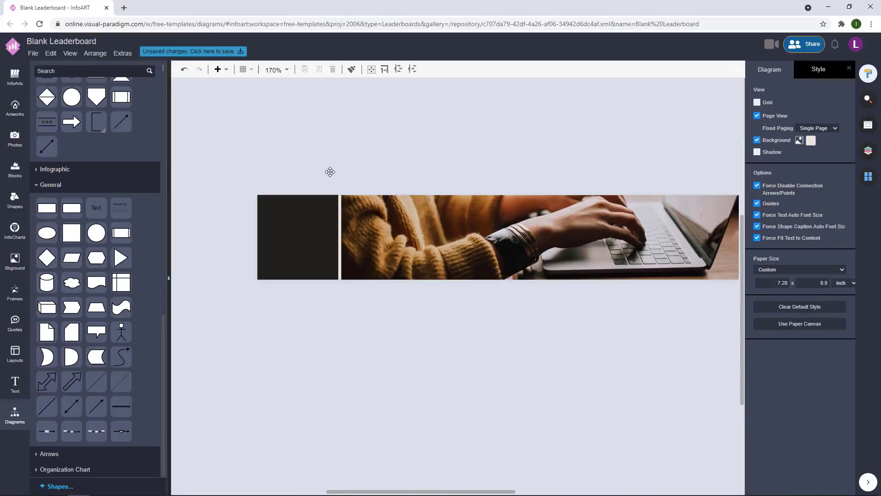
pyautogui.click(499, 107)
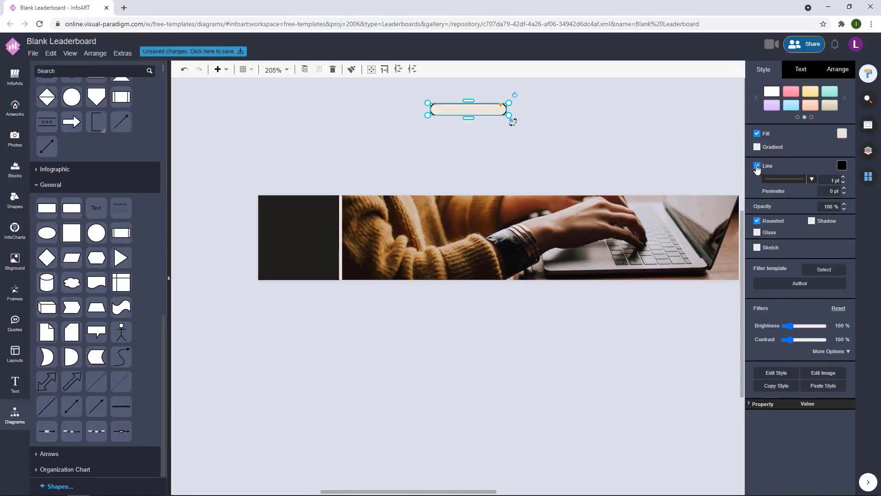
pyautogui.click(482, 137)
# Step: Place the beige pill near the dark rectangle's lower edge, narrow it to fit inside, and center it horizontally
pyautogui.moveTo(492, 110); pyautogui.dragTo(323, 264)
pyautogui.scroll(2, 297, 291)
pyautogui.scroll(4, 297, 291)
pyautogui.moveTo(419, 213); pyautogui.dragTo(384, 212)
pyautogui.moveTo(305, 220); pyautogui.dragTo(321, 222)
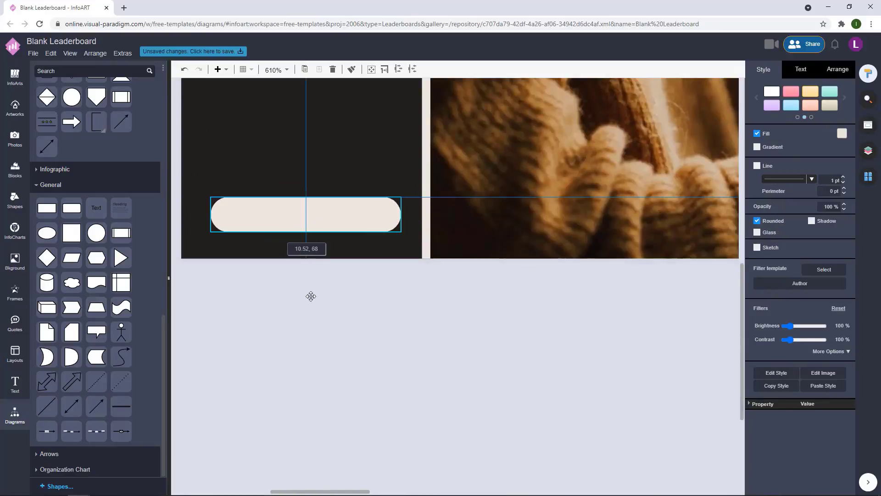
pyautogui.click(311, 296)
pyautogui.scroll(-6, 311, 311)
pyautogui.scroll(-2, 516, 166)
# Step: Duplicate the discount subtitle above the photo as "SHOP" text, enlarged to about 16 pt
pyautogui.click(707, 248)
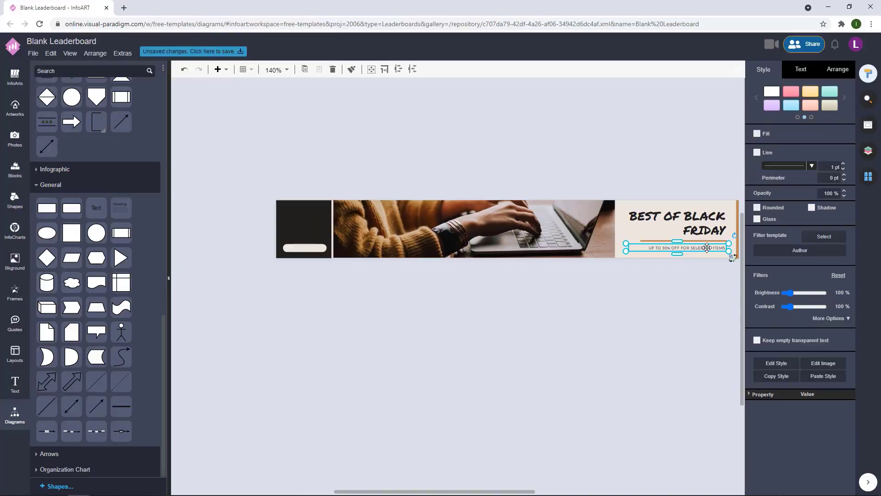
pyautogui.doubleClick(526, 153)
pyautogui.click(550, 172)
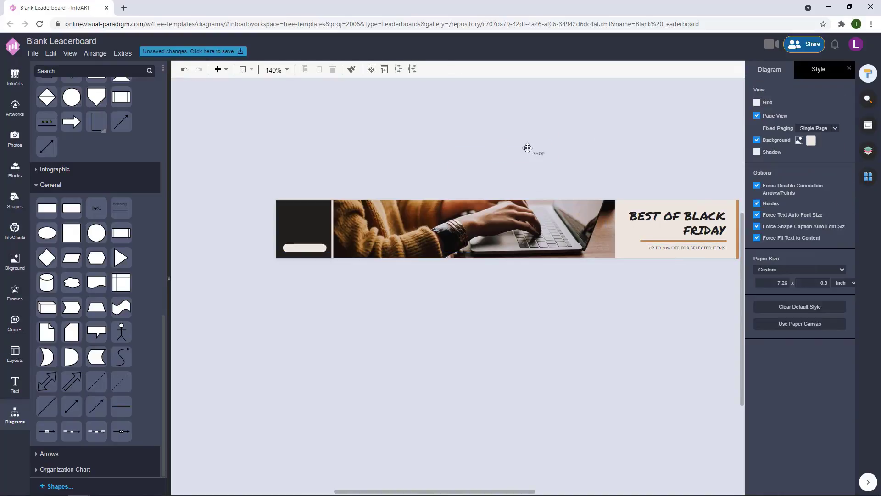
pyautogui.click(527, 148)
# Step: Center-align the copied text and change its wording to "SHOP NOW!"
pyautogui.click(800, 69)
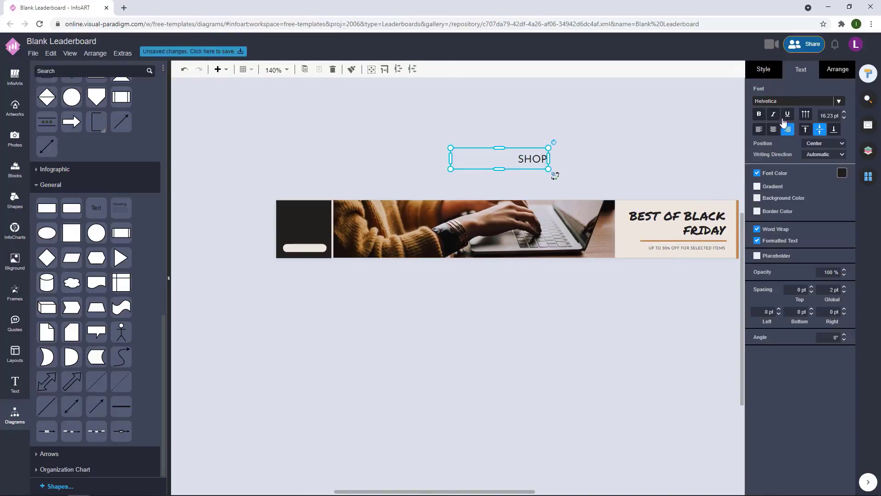
pyautogui.doubleClick(519, 159)
pyautogui.write('SHOP NOEW')
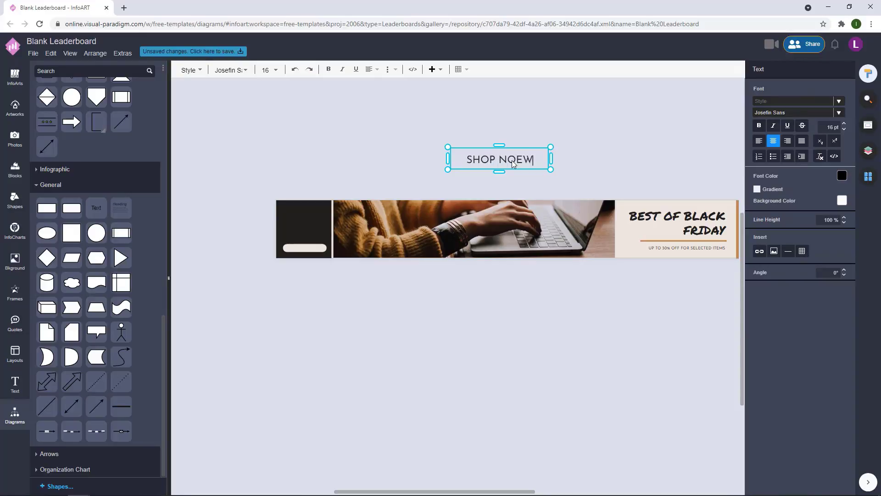
pyautogui.press('BackSpace')
pyautogui.press('BackSpace')
pyautogui.write('W!')
pyautogui.click(525, 154)
pyautogui.click(525, 153)
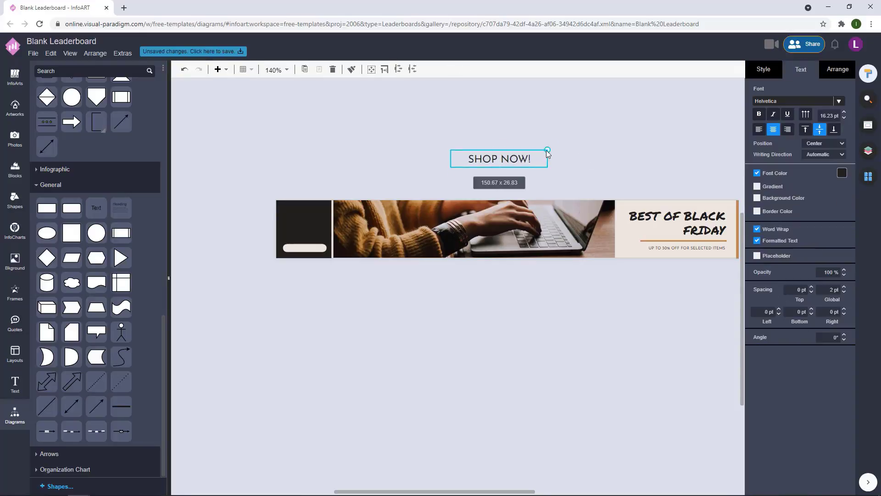
# Step: Move the "SHOP NOW!" text onto the beige pill and shrink it to fit inside
pyautogui.moveTo(498, 160); pyautogui.dragTo(312, 255)
pyautogui.scroll(5, 297, 285)
pyautogui.moveTo(370, 203); pyautogui.dragTo(339, 195)
pyautogui.moveTo(313, 193)
pyautogui.mouseDown()
pyautogui.moveTo(373, 179)
pyautogui.moveTo(328, 191)
pyautogui.mouseUp()
pyautogui.click(332, 204)
pyautogui.click(338, 284)
# Step: Enlarge the "SHOP NOW!" text slightly to about 5.42 pt and center it on the pill
pyautogui.scroll(3, 314, 218)
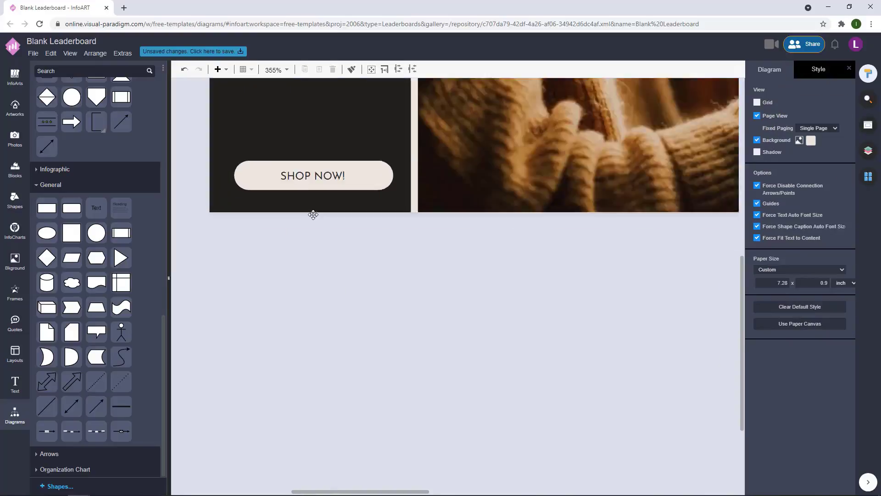
pyautogui.click(360, 180)
pyautogui.moveTo(400, 186); pyautogui.dragTo(409, 191)
pyautogui.moveTo(345, 173); pyautogui.dragTo(346, 173)
pyautogui.click(348, 254)
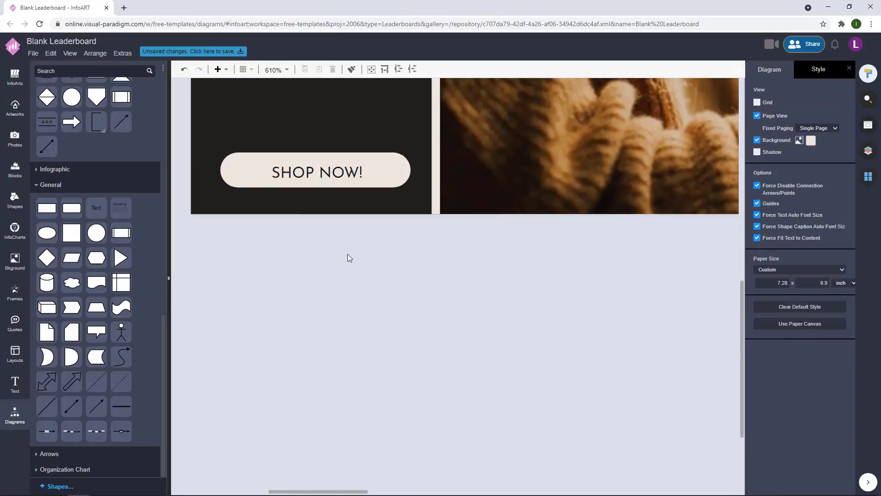
pyautogui.scroll(-3, 349, 254)
pyautogui.scroll(3, 417, 295)
pyautogui.click(331, 237)
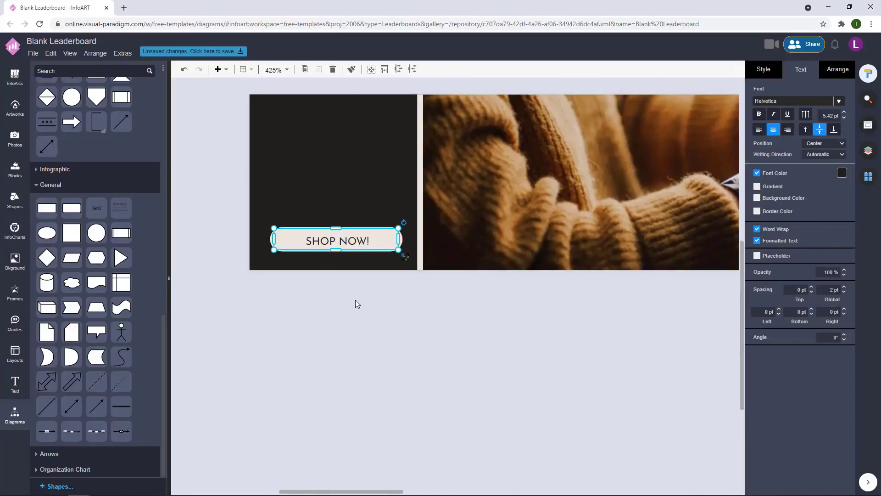
pyautogui.click(356, 299)
pyautogui.scroll(-4, 356, 300)
pyautogui.scroll(-2, 379, 296)
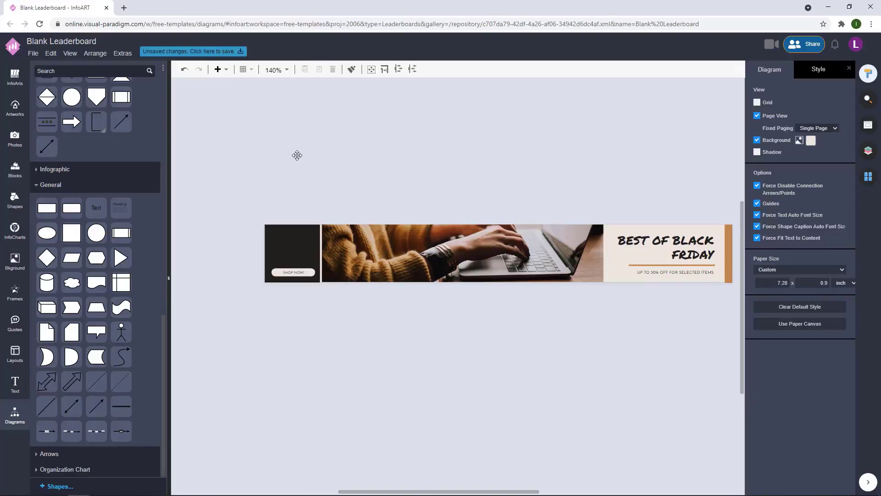
pyautogui.moveTo(339, 177)
pyautogui.mouseDown()
pyautogui.moveTo(364, 174)
pyautogui.moveTo(349, 165)
pyautogui.mouseUp()
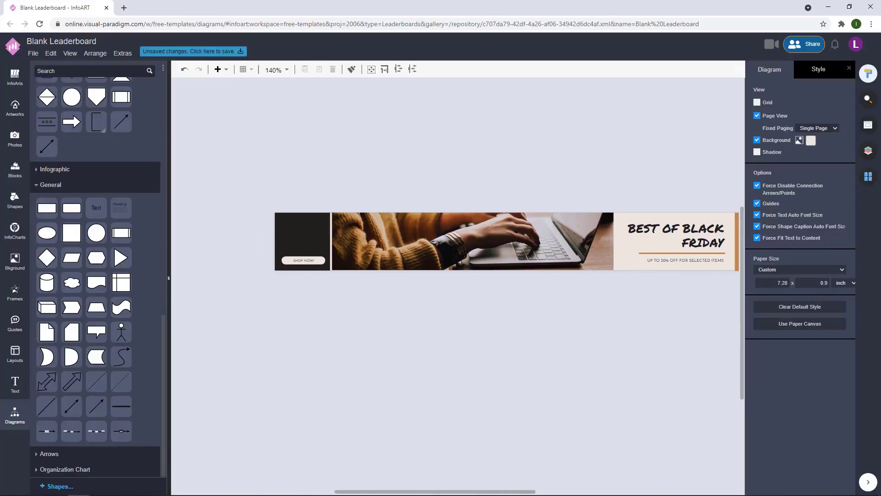
# Step: Duplicate the discount subtitle above the banner and change the copy's wording to "PROMOS AND DISCOUNT AWAIT!"
pyautogui.click(318, 185)
pyautogui.scroll(4, 338, 183)
pyautogui.scroll(-3, 353, 194)
pyautogui.moveTo(584, 349); pyautogui.dragTo(506, 356)
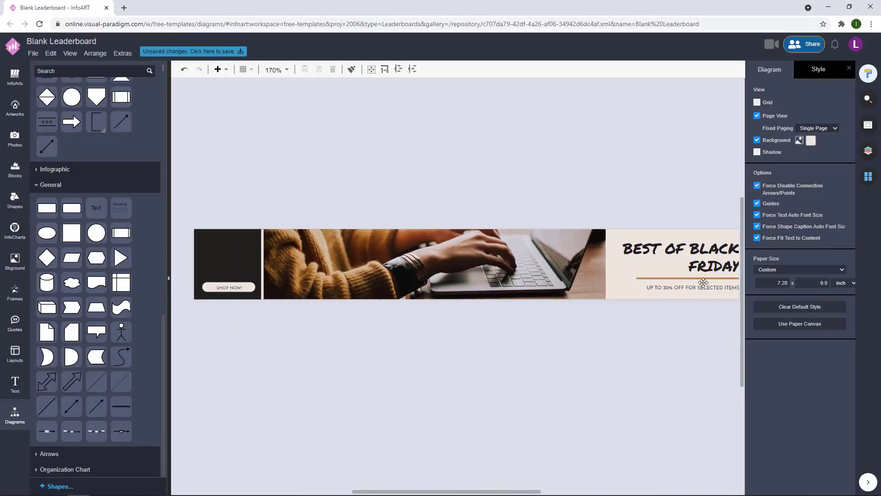
pyautogui.moveTo(703, 288); pyautogui.dragTo(361, 152)
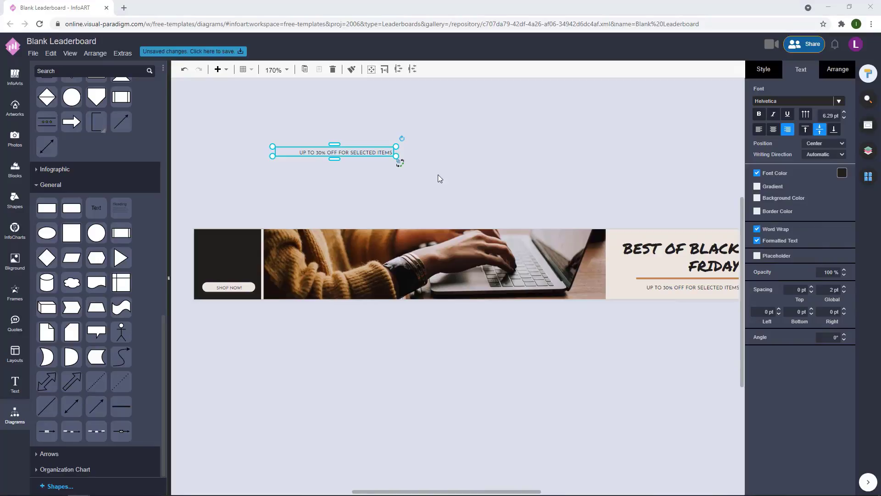
pyautogui.doubleClick(370, 153)
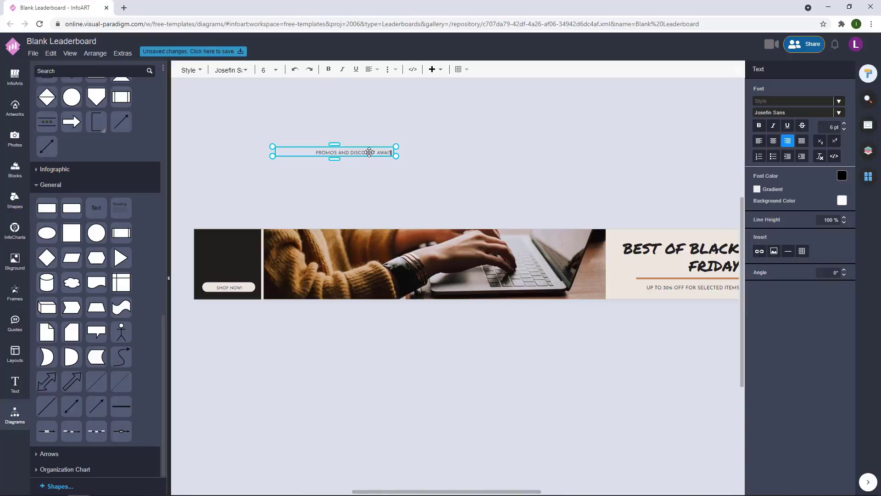
pyautogui.press('Escape')
# Step: Left-align the "PROMOS AND DISCOUNT AWAIT!" text and bring it down to the dark panel
pyautogui.click(797, 78)
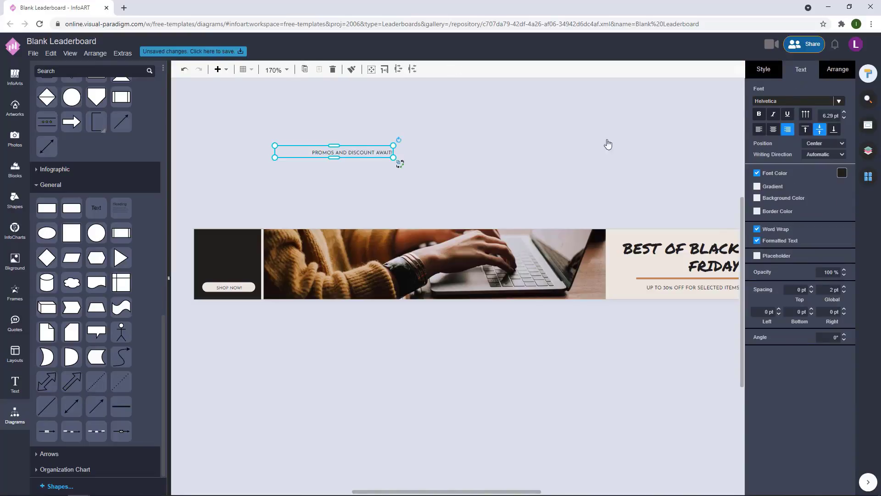
pyautogui.click(759, 129)
pyautogui.click(459, 145)
pyautogui.doubleClick(340, 149)
pyautogui.click(325, 168)
pyautogui.moveTo(332, 152); pyautogui.dragTo(263, 273)
# Step: Recolor the promo text to a light color and fit it on three lines in the dark panel, above the SHOP NOW! pill
pyautogui.click(841, 173)
pyautogui.click(780, 258)
pyautogui.moveTo(322, 256); pyautogui.dragTo(229, 277)
pyautogui.click(287, 175)
pyautogui.click(230, 252)
pyautogui.click(274, 215)
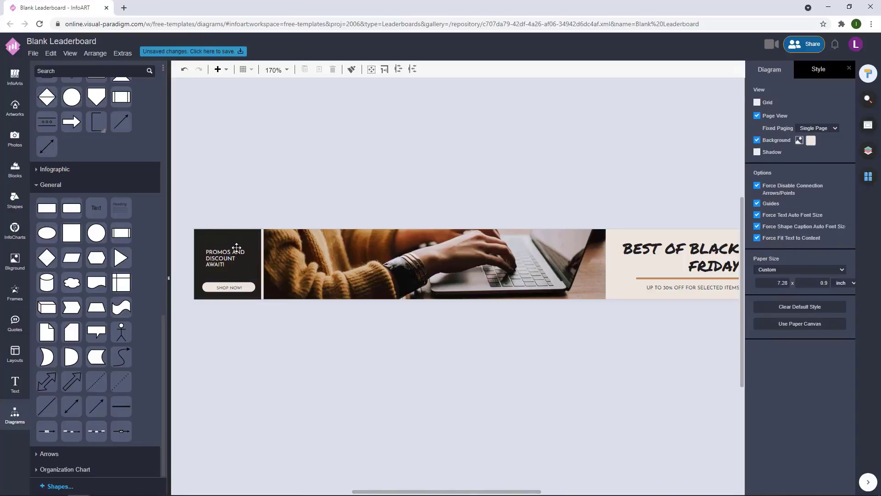
# Step: Increase the line height of the three-line promo text slightly
pyautogui.doubleClick(236, 248)
pyautogui.click(845, 217)
pyautogui.click(447, 186)
pyautogui.moveTo(251, 191); pyautogui.dragTo(465, 195)
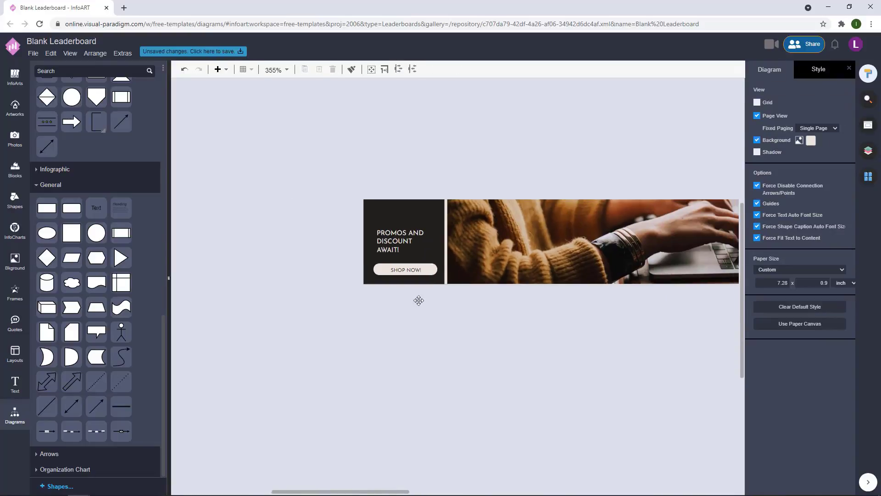
# Step: Adjust the position of the promo text and the SHOP NOW! button together to center them in the dark panel
pyautogui.moveTo(353, 215); pyautogui.dragTo(468, 316)
pyautogui.click(486, 168)
pyautogui.scroll(-5, 430, 171)
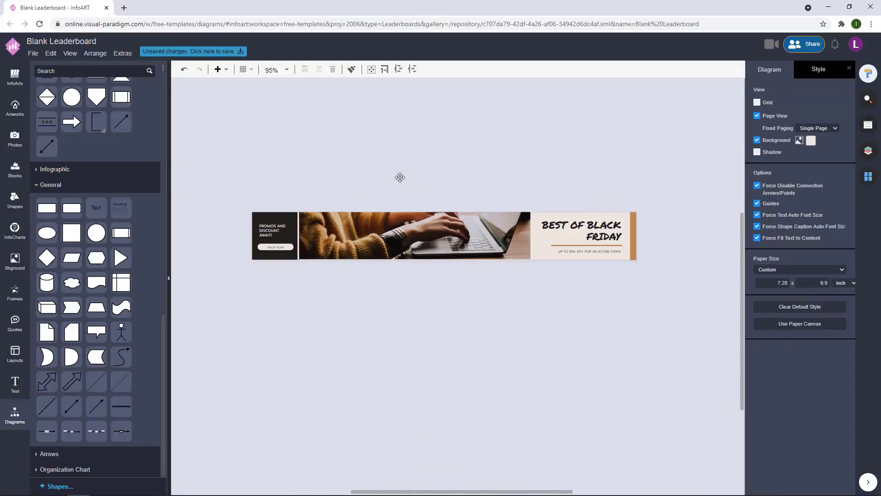
pyautogui.scroll(4, 400, 177)
pyautogui.moveTo(216, 202); pyautogui.dragTo(346, 283)
pyautogui.moveTo(288, 222); pyautogui.dragTo(290, 222)
pyautogui.click(317, 183)
pyautogui.scroll(4, 297, 251)
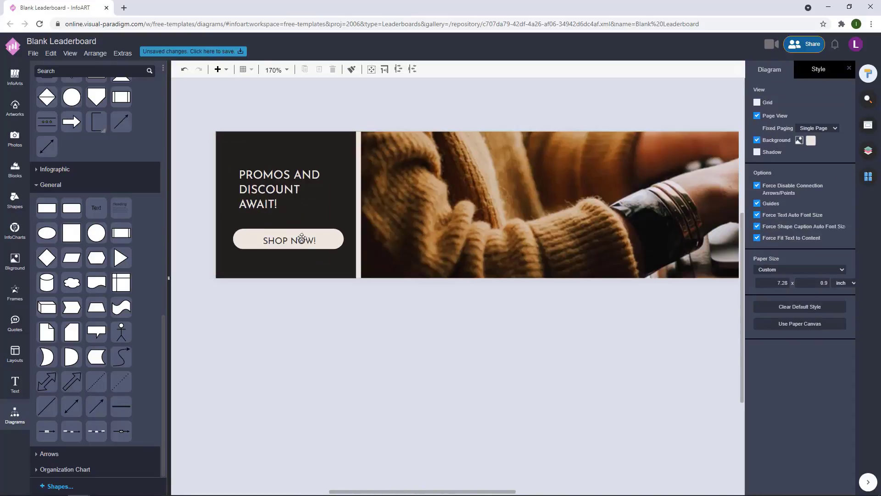
pyautogui.moveTo(208, 147); pyautogui.dragTo(408, 285)
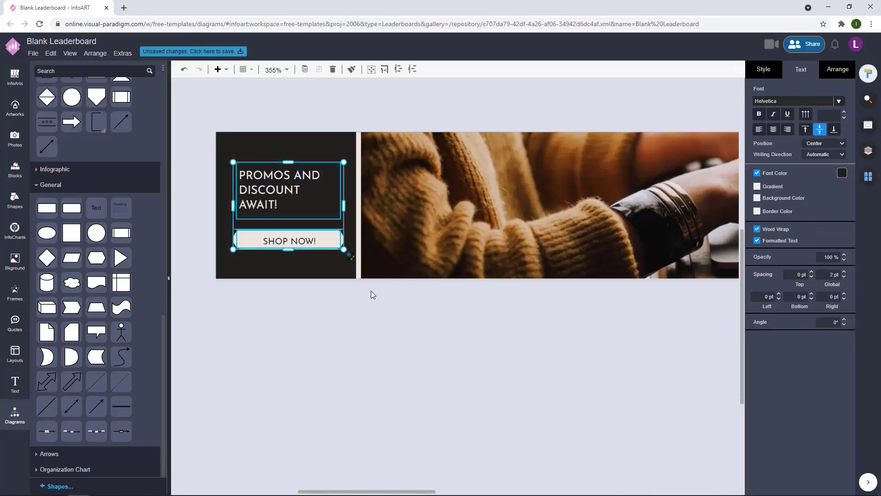
pyautogui.click(367, 338)
# Step: Apply a light brown color overlay of about 18% to the laptop photo
pyautogui.scroll(-8, 486, 346)
pyautogui.scroll(3, 477, 331)
pyautogui.scroll(-2, 474, 324)
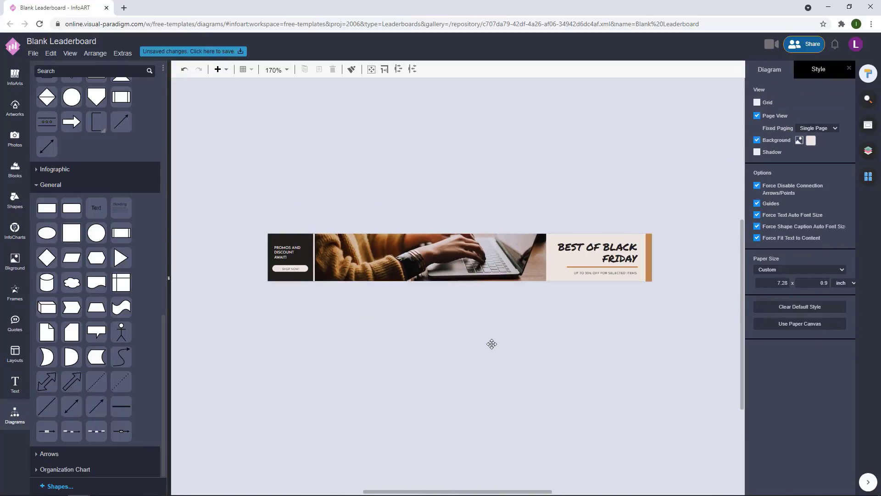
pyautogui.click(477, 226)
pyautogui.click(785, 334)
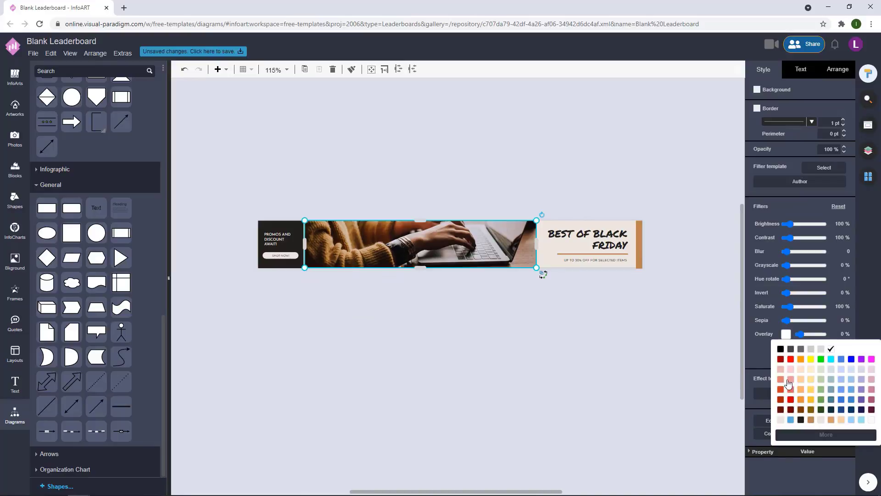
pyautogui.click(811, 419)
pyautogui.moveTo(800, 334); pyautogui.dragTo(806, 335)
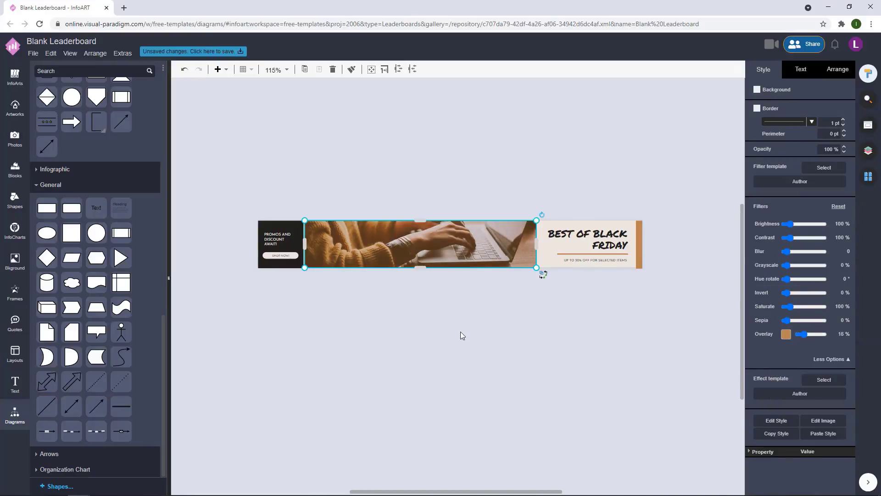
# Step: Nudge the marker title, brown line and discount subtitle together slightly to the left
pyautogui.click(462, 332)
pyautogui.scroll(2, 477, 311)
pyautogui.moveTo(686, 313); pyautogui.dragTo(570, 195)
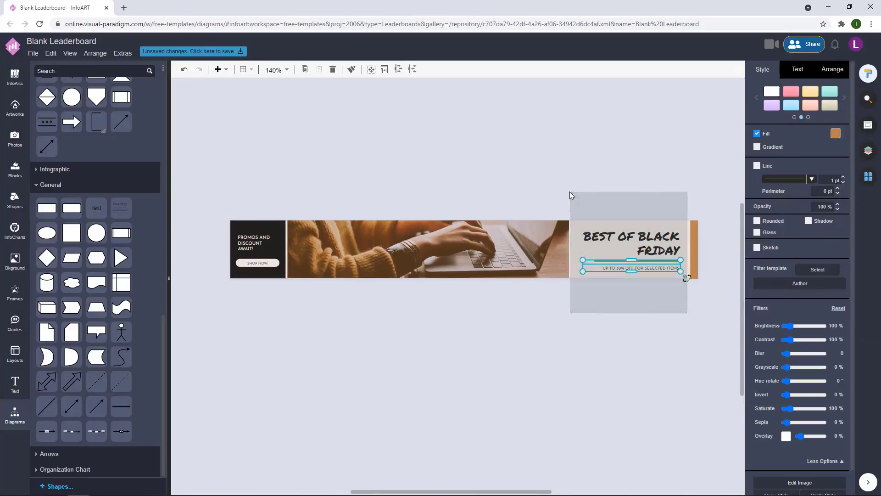
pyautogui.click(649, 178)
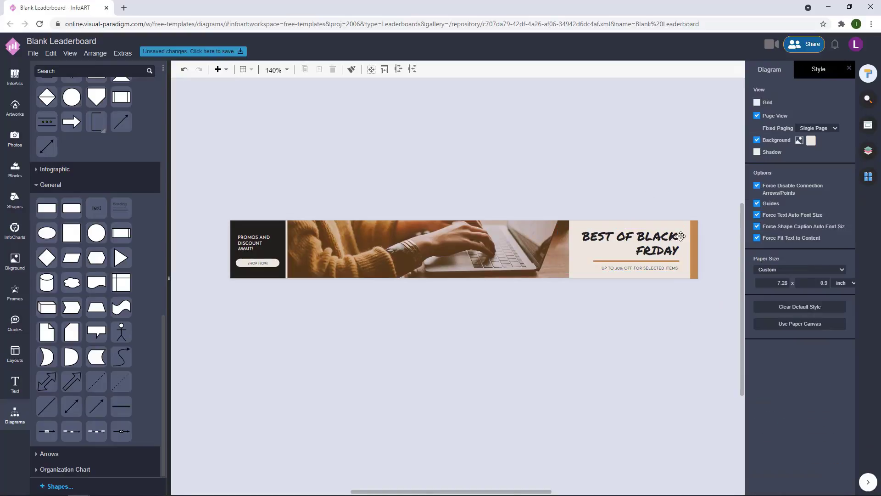
# Step: Save the leaderboard to VP Online under a "Photo Black Friday Sale" leaderboard filename
pyautogui.click(215, 53)
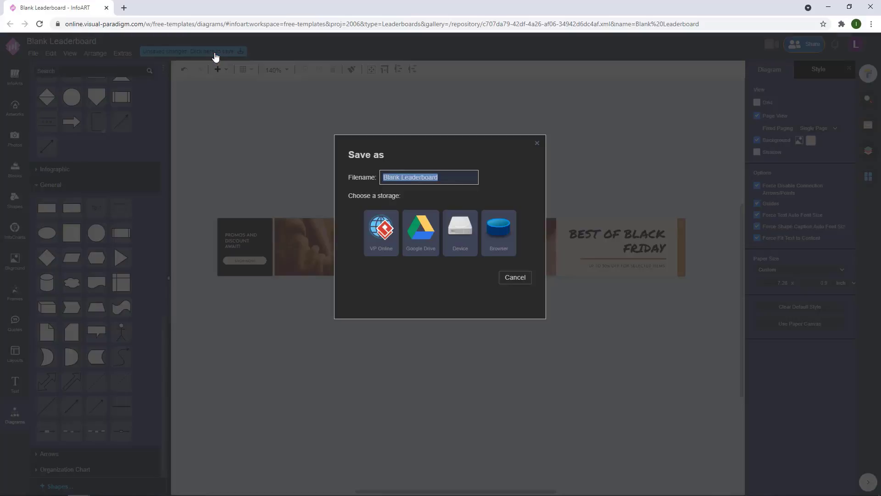
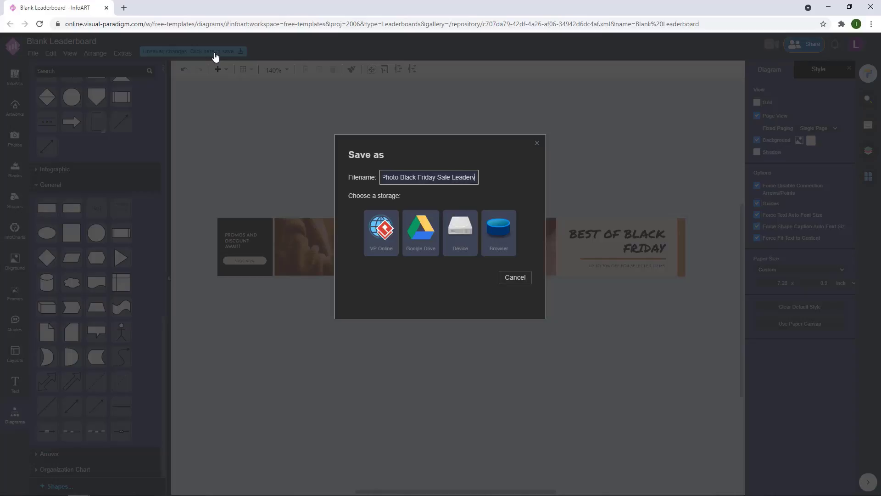
pyautogui.click(381, 229)
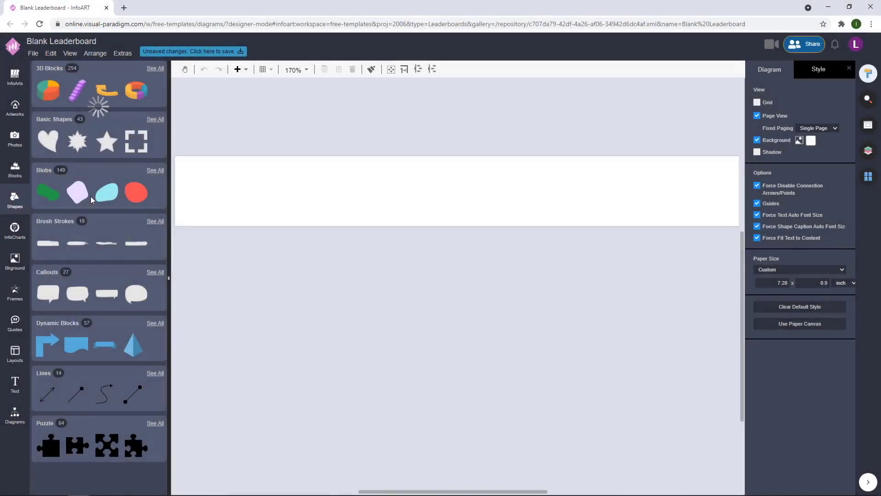
# Step: Add a slanted-top dynamic block to the blank leaderboard and rotate it 90°
pyautogui.moveTo(115, 88); pyautogui.dragTo(371, 190)
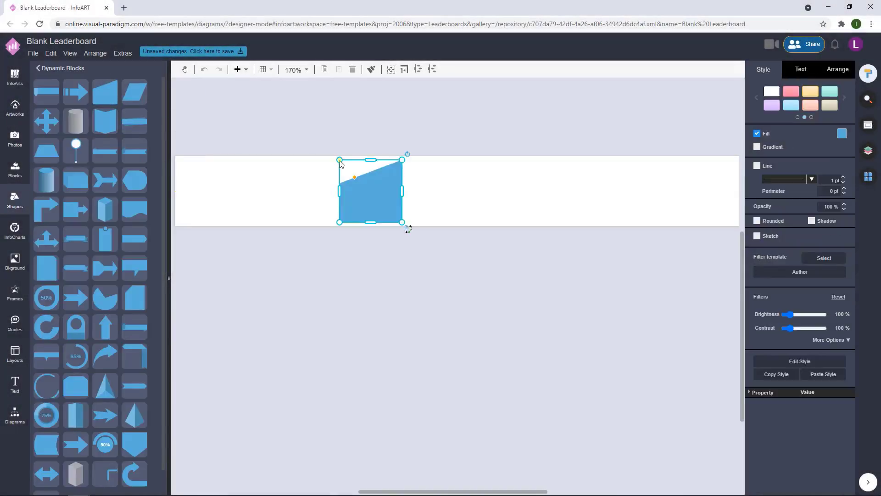
pyautogui.moveTo(407, 226); pyautogui.dragTo(407, 154)
pyautogui.click(840, 73)
pyautogui.click(532, 302)
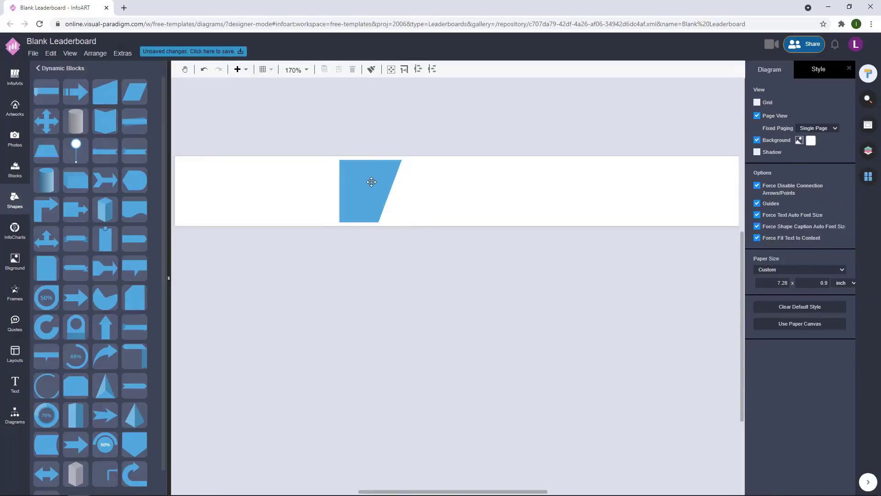
# Step: Flip the block horizontally and vertically, move it to the banner's right end and enlarge it to full banner height
pyautogui.click(372, 183)
pyautogui.click(776, 290)
pyautogui.click(822, 294)
pyautogui.click(552, 329)
pyautogui.scroll(-2, 552, 329)
pyautogui.moveTo(407, 230); pyautogui.dragTo(642, 227)
pyautogui.scroll(4, 660, 252)
pyautogui.moveTo(581, 241); pyautogui.dragTo(573, 251)
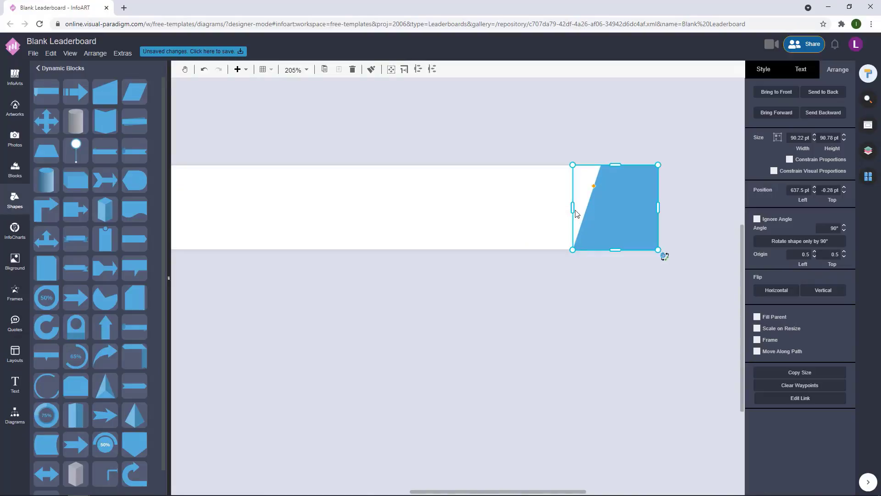
# Step: Stretch the blue block leftward from the banner's right end to a length of about 322 pt
pyautogui.moveTo(573, 208); pyautogui.dragTo(321, 223)
pyautogui.click(592, 331)
pyautogui.scroll(-3, 600, 334)
pyautogui.scroll(2, 576, 332)
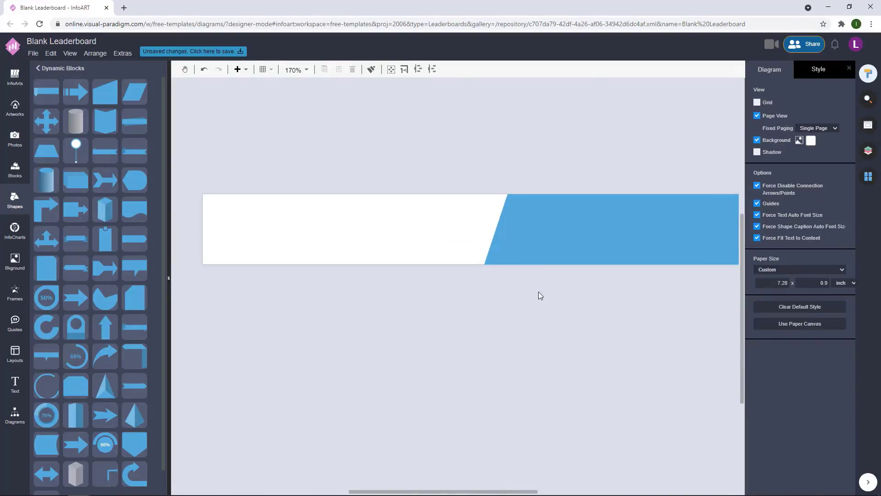
pyautogui.click(550, 256)
pyautogui.moveTo(485, 228); pyautogui.dragTo(519, 227)
pyautogui.click(525, 171)
pyautogui.scroll(-2, 524, 172)
# Step: Search the artwork library for "exercise" and browse the illustrations
pyautogui.click(13, 110)
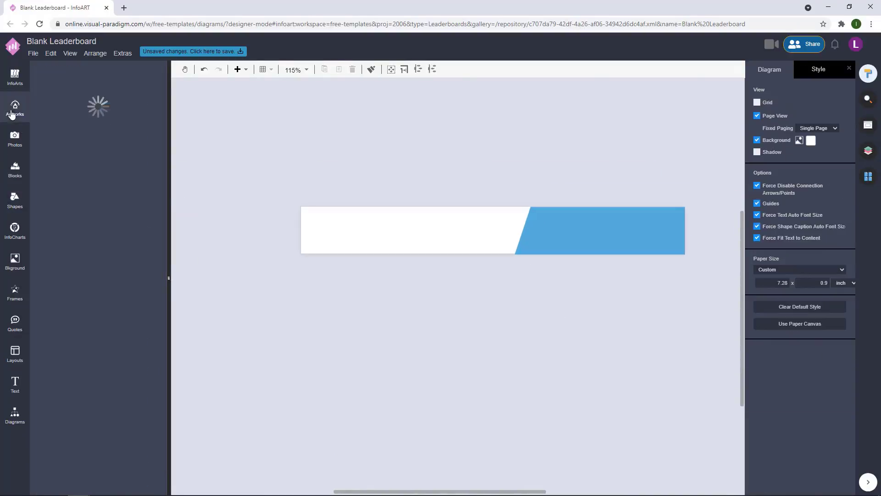
pyautogui.click(54, 71)
pyautogui.write('exercise')
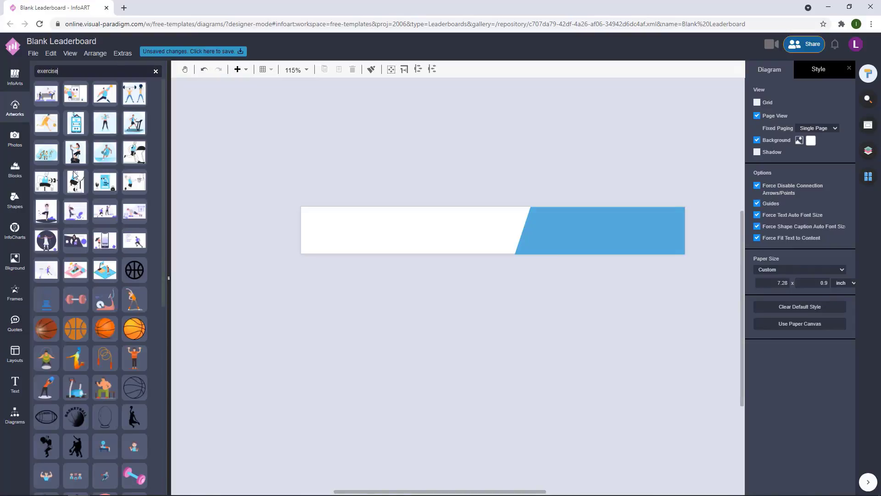
pyautogui.scroll(-5, 89, 212)
# Step: Search the photo library for "exercise" and try one of the photos as the banner's backdrop
pyautogui.click(15, 138)
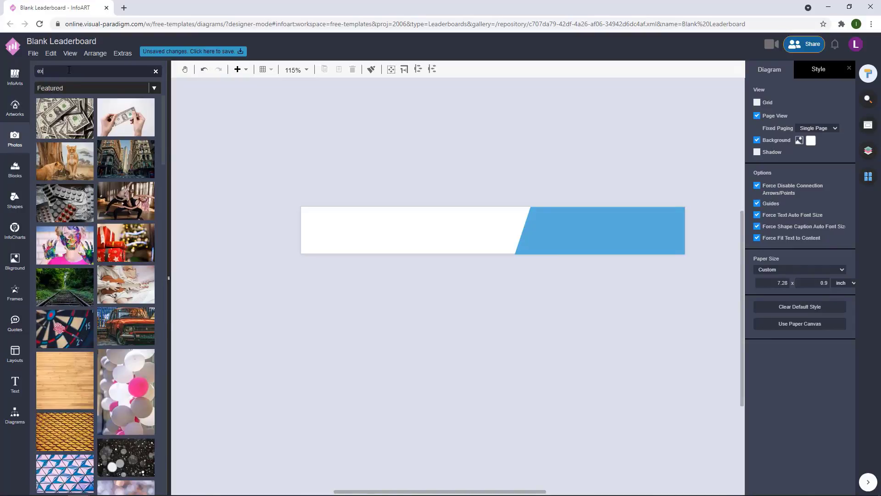
pyautogui.click(68, 70)
pyautogui.write('exercise')
pyautogui.moveTo(127, 226); pyautogui.dragTo(308, 225)
pyautogui.scroll(-8, 128, 257)
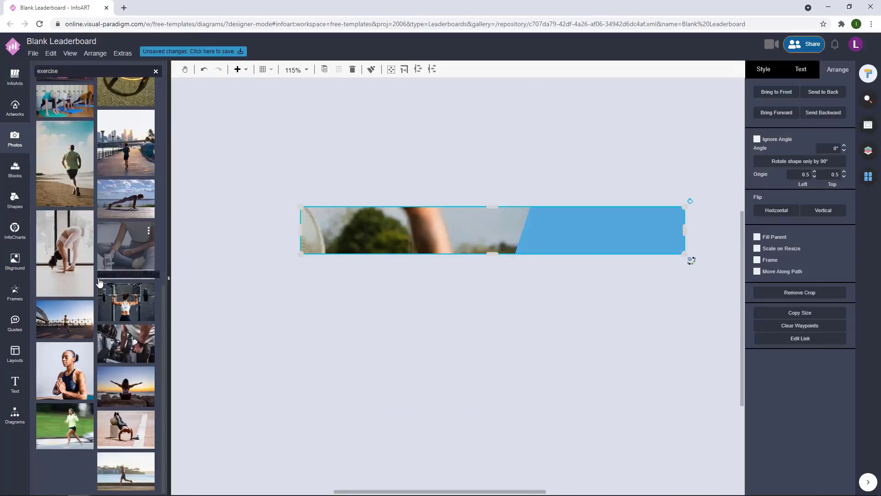
# Step: Replace the banner's backdrop with the group workout photo of people raising their arms
pyautogui.scroll(-20, 133, 216)
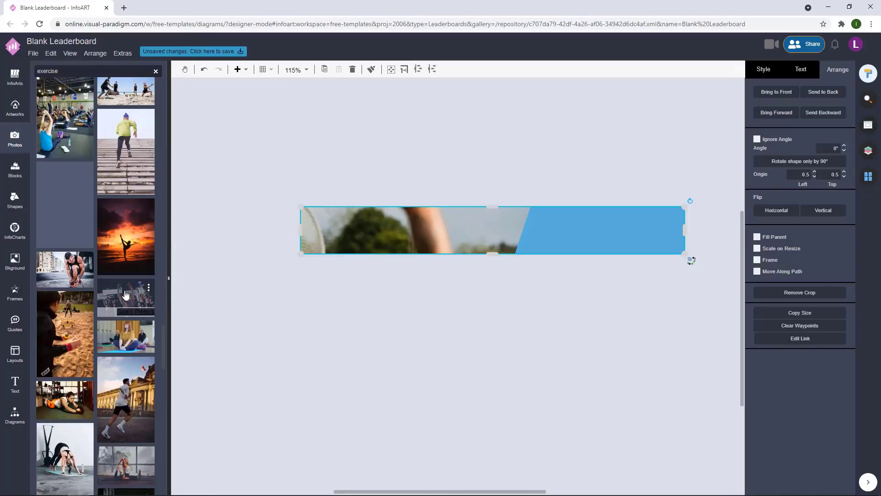
pyautogui.moveTo(127, 297); pyautogui.dragTo(310, 225)
pyautogui.click(436, 169)
# Step: Mirror the blue block so its slanted edge faces right and move it to the banner's left end
pyautogui.click(527, 248)
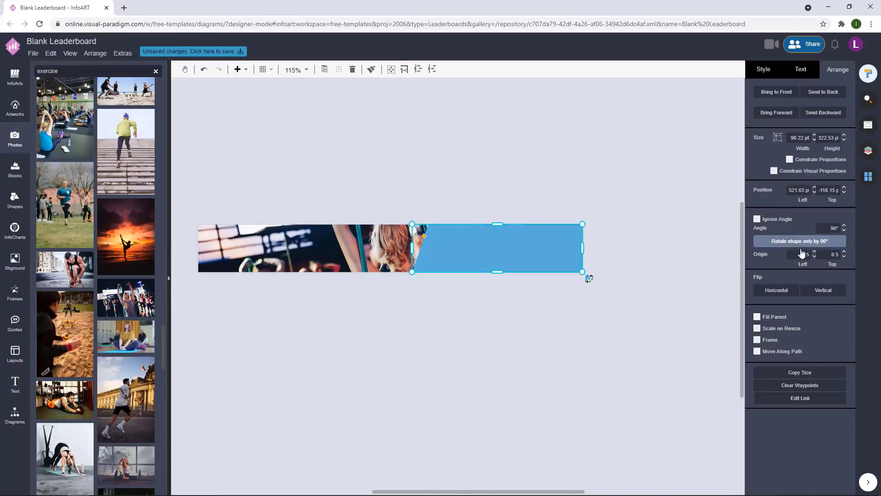
pyautogui.click(780, 290)
pyautogui.click(643, 284)
pyautogui.click(526, 249)
pyautogui.moveTo(477, 254); pyautogui.dragTo(350, 257)
# Step: Fine-tune the blue block's placement so it lines up with the left, top and bottom edges of the banner
pyautogui.click(348, 321)
pyautogui.scroll(2, 348, 322)
pyautogui.moveTo(264, 206); pyautogui.dragTo(299, 227)
pyautogui.press('Escape')
pyautogui.click(395, 148)
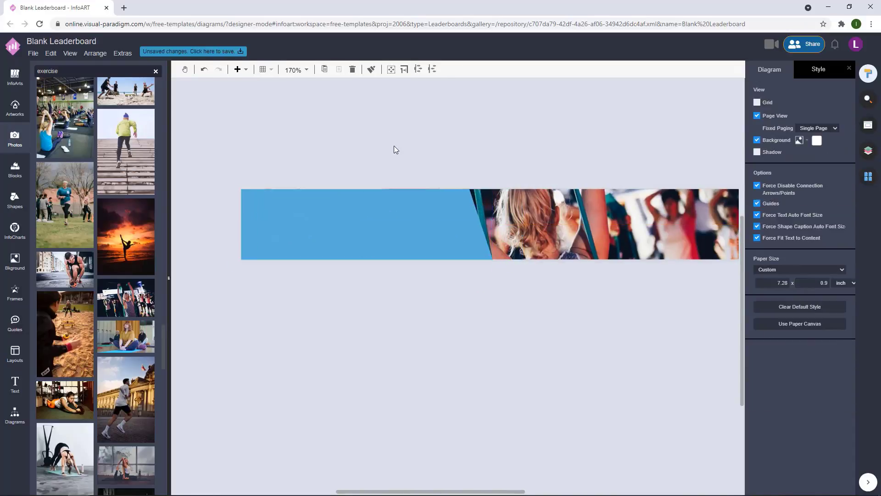
pyautogui.scroll(3, 247, 194)
pyautogui.click(435, 199)
pyautogui.moveTo(456, 186); pyautogui.dragTo(455, 184)
pyautogui.click(535, 374)
pyautogui.scroll(-4, 535, 373)
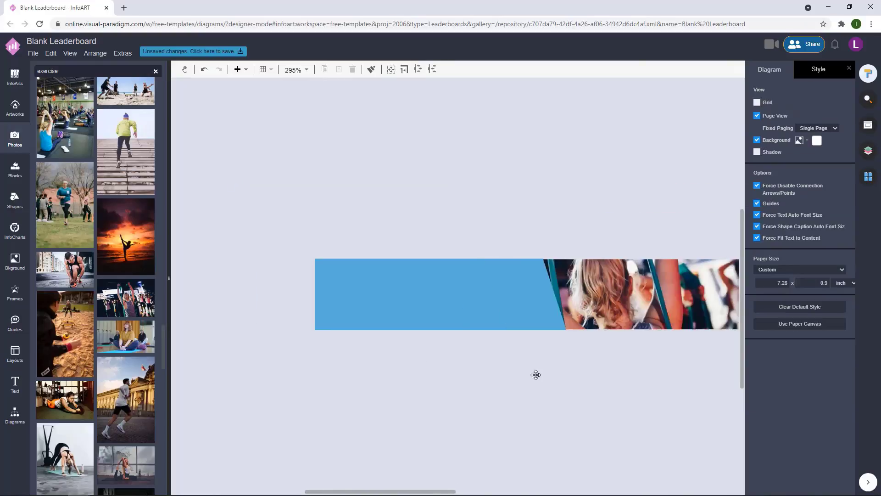
# Step: Shorten the blue block to about 293 pt long and change its fill to the muted red
pyautogui.click(405, 286)
pyautogui.moveTo(430, 282); pyautogui.dragTo(410, 280)
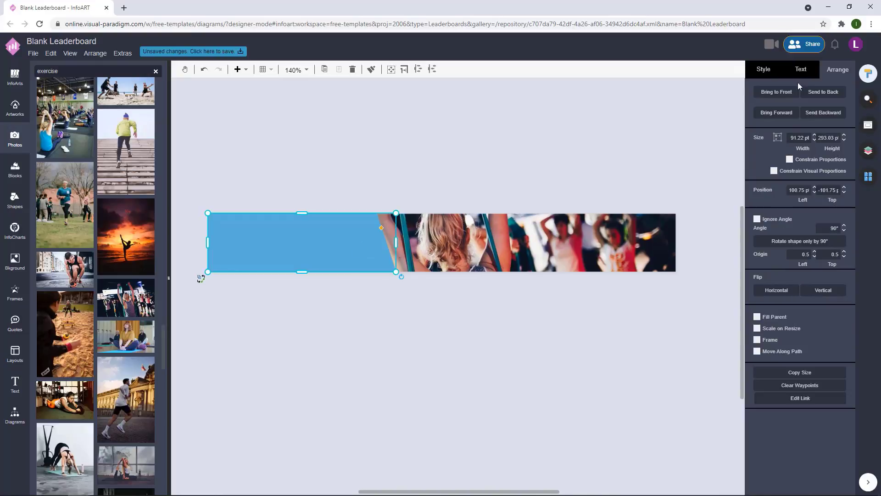
pyautogui.click(763, 69)
pyautogui.click(841, 134)
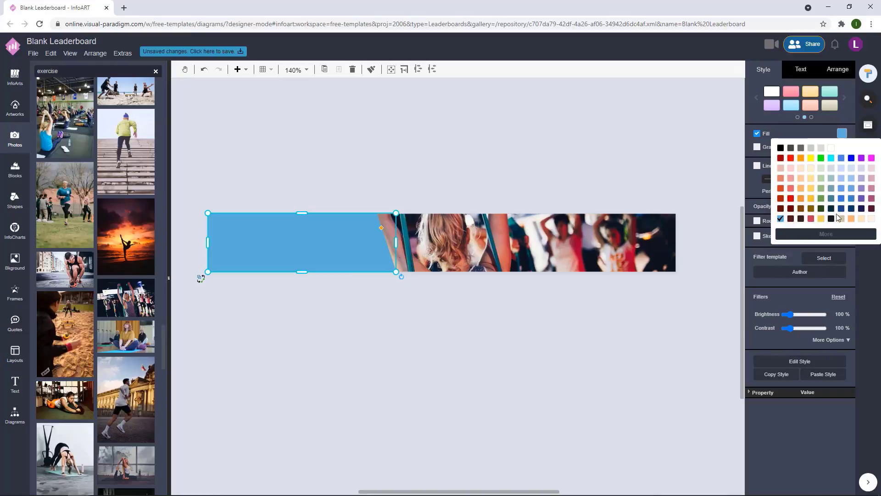
pyautogui.click(810, 219)
pyautogui.click(486, 147)
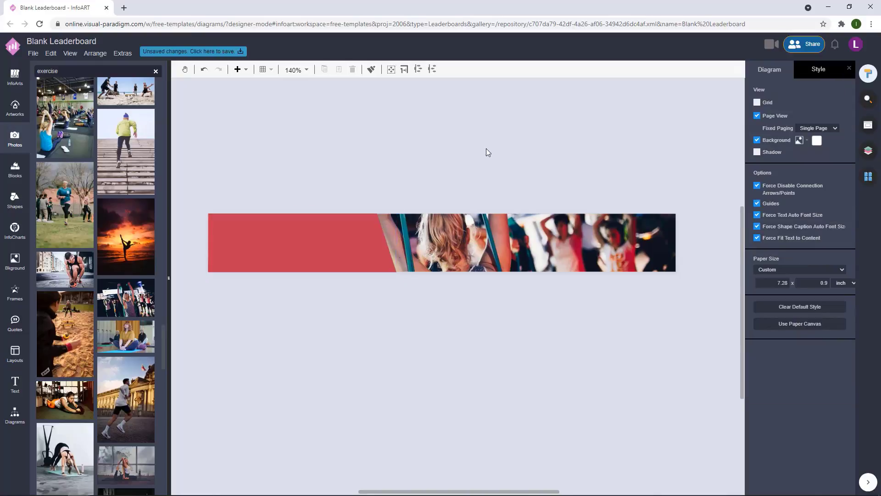
# Step: Make the red block's slanted edge more oblique and place a duplicate of the block below the banner
pyautogui.click(290, 257)
pyautogui.moveTo(374, 225); pyautogui.dragTo(371, 222)
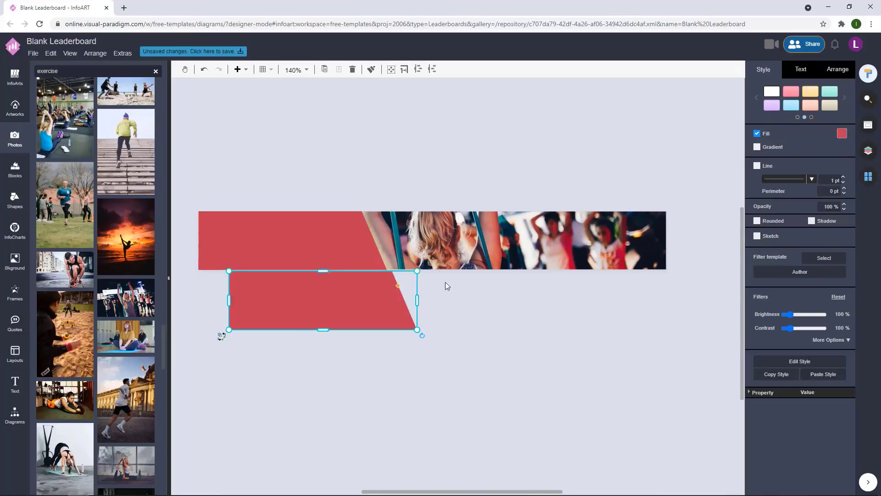
# Step: Mirror the duplicated red block and move it to the banner's right end with its slanted edge facing the photo
pyautogui.click(838, 71)
pyautogui.click(777, 290)
pyautogui.click(777, 290)
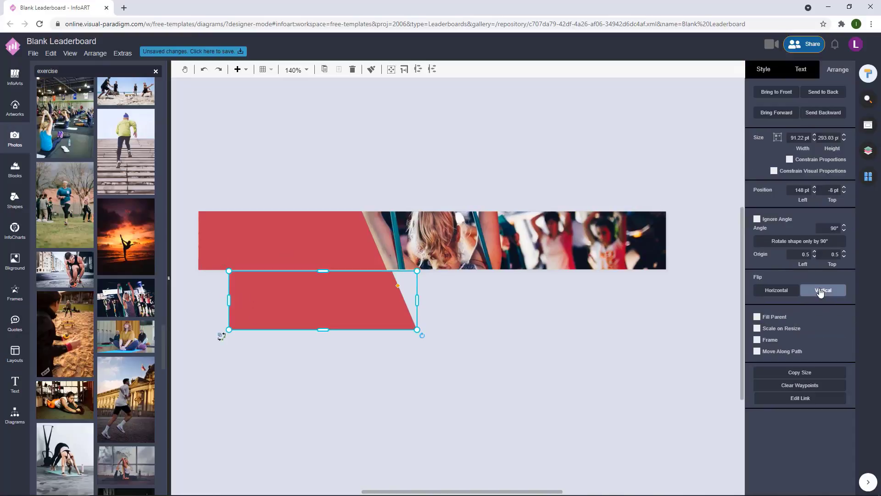
pyautogui.click(823, 290)
pyautogui.moveTo(417, 300); pyautogui.dragTo(629, 238)
pyautogui.scroll(2, 615, 250)
pyautogui.click(608, 246)
pyautogui.click(592, 243)
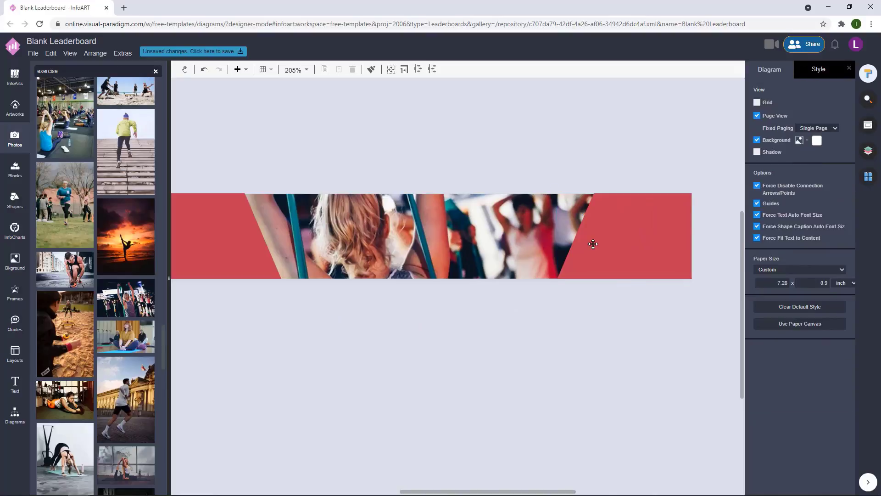
# Step: Shorten the red block at the banner's right end to about 103 pt long, keeping its slanted edge against the photo
pyautogui.click(592, 244)
pyautogui.moveTo(558, 236); pyautogui.dragTo(599, 239)
pyautogui.click(468, 362)
pyautogui.scroll(-2, 468, 362)
pyautogui.moveTo(468, 362); pyautogui.dragTo(566, 352)
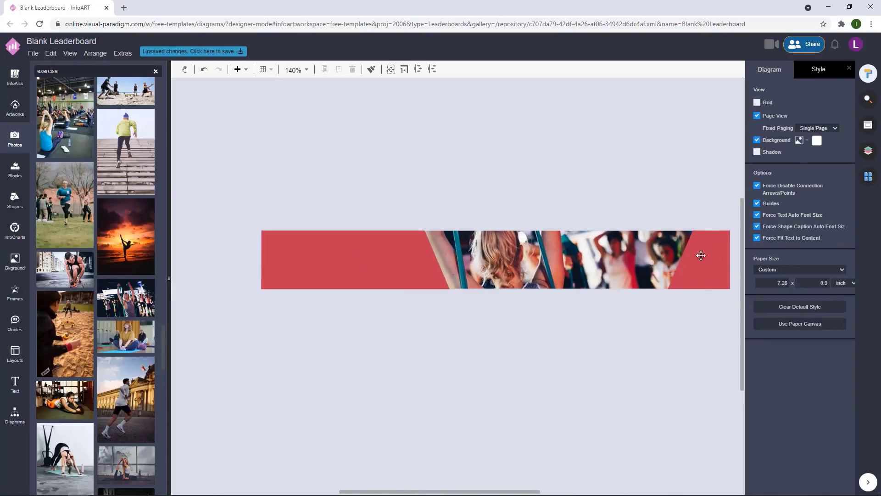
pyautogui.click(697, 258)
pyautogui.click(693, 264)
pyautogui.click(693, 265)
pyautogui.moveTo(669, 261); pyautogui.dragTo(665, 260)
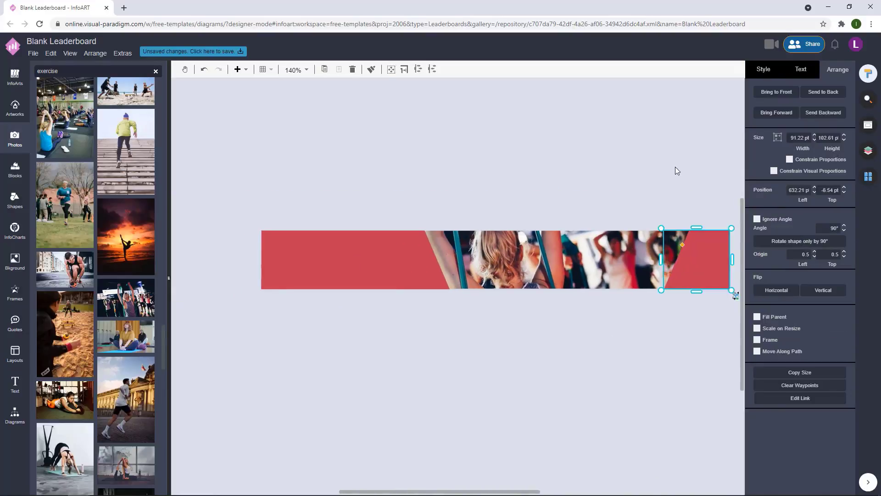
pyautogui.click(676, 171)
# Step: Add a text box about 235 pt wide above the banner and enter "TRUN YOUR FAT INTO FIT"
pyautogui.moveTo(632, 325); pyautogui.dragTo(590, 321)
pyautogui.doubleClick(364, 149)
pyautogui.moveTo(385, 162); pyautogui.dragTo(412, 183)
pyautogui.moveTo(413, 165); pyautogui.dragTo(518, 161)
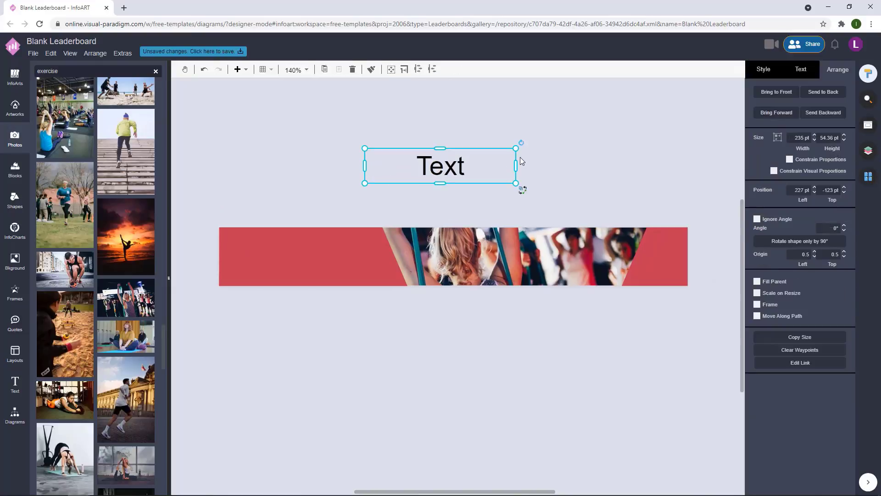
pyautogui.doubleClick(487, 163)
pyautogui.write('TRUN')
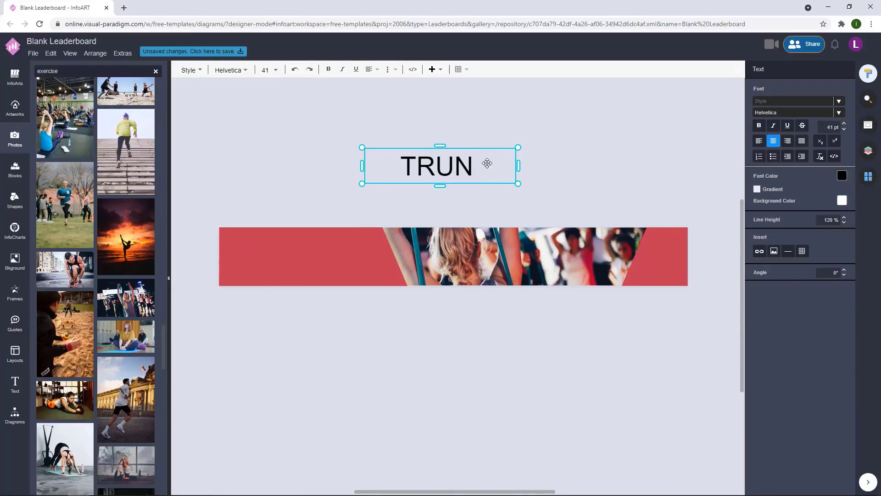
pyautogui.write(' YOUR FAT INTO FIT')
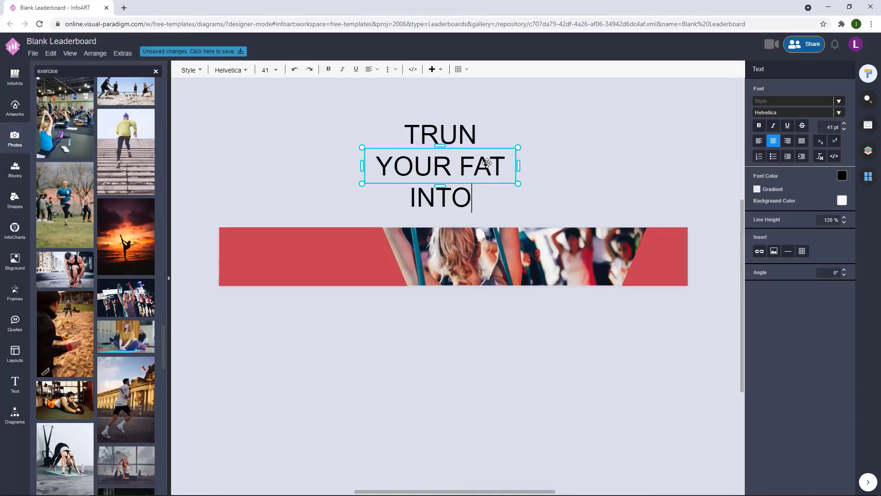
# Step: Shrink the headline text box so the slogan fits on one line, and left-align the text
pyautogui.moveTo(440, 213); pyautogui.dragTo(443, 160)
pyautogui.click(791, 71)
pyautogui.click(760, 128)
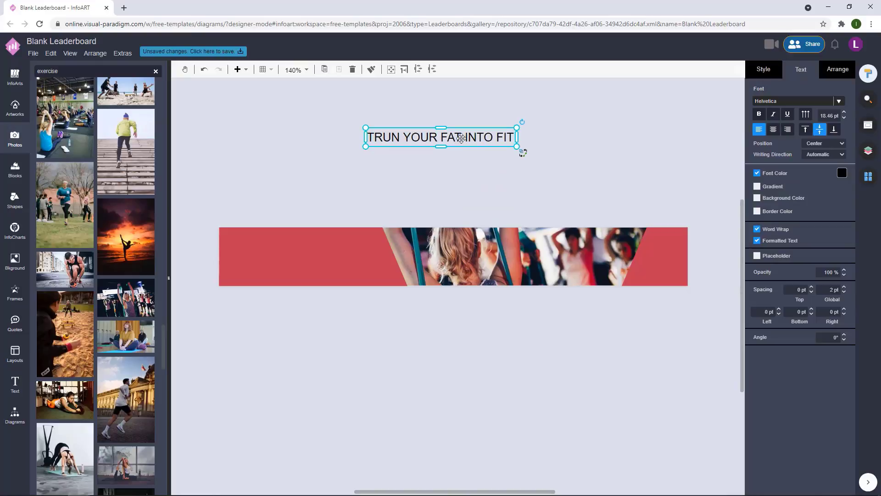
# Step: Move the headline onto the left red block and change its font color to white
pyautogui.moveTo(476, 134); pyautogui.dragTo(323, 256)
pyautogui.click(842, 173)
pyautogui.click(826, 188)
pyautogui.click(481, 184)
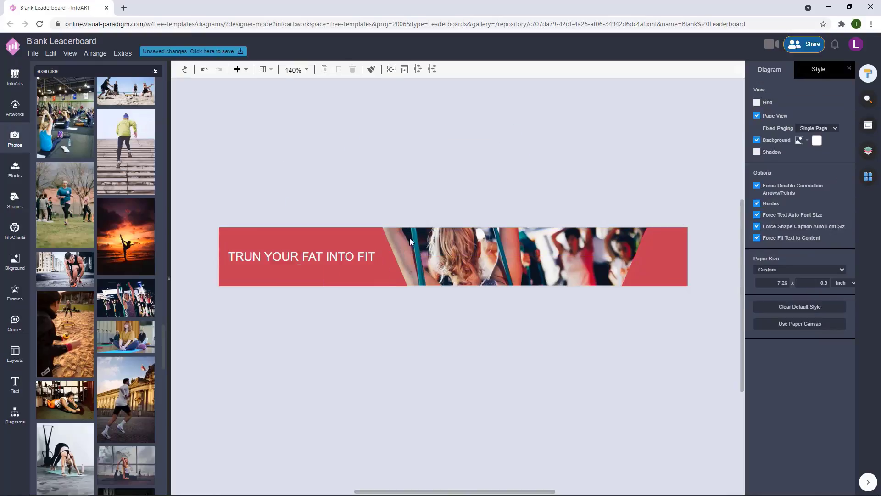
# Step: Set the headline's font to Josefin Sans
pyautogui.doubleClick(312, 256)
pyautogui.click(838, 114)
pyautogui.moveTo(876, 128); pyautogui.dragTo(872, 193)
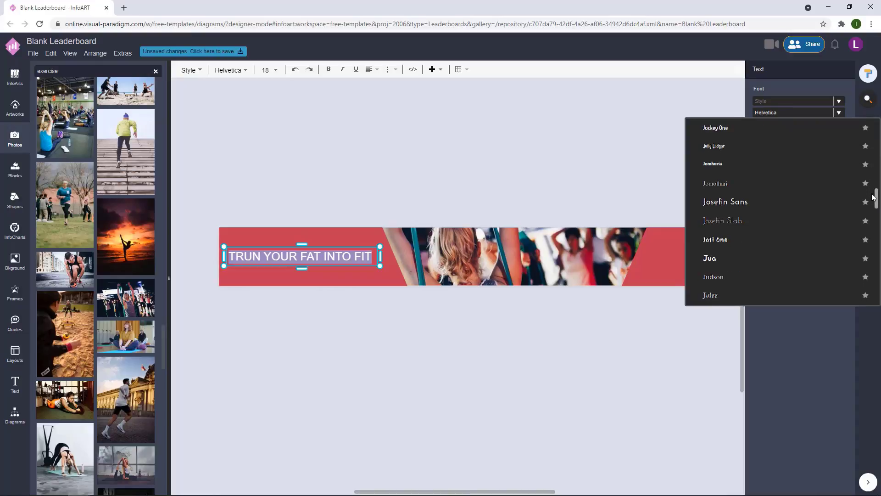
pyautogui.click(824, 202)
pyautogui.click(461, 146)
# Step: Make the headline text box narrower and taller so the slogan wraps onto two lines in larger text
pyautogui.click(329, 253)
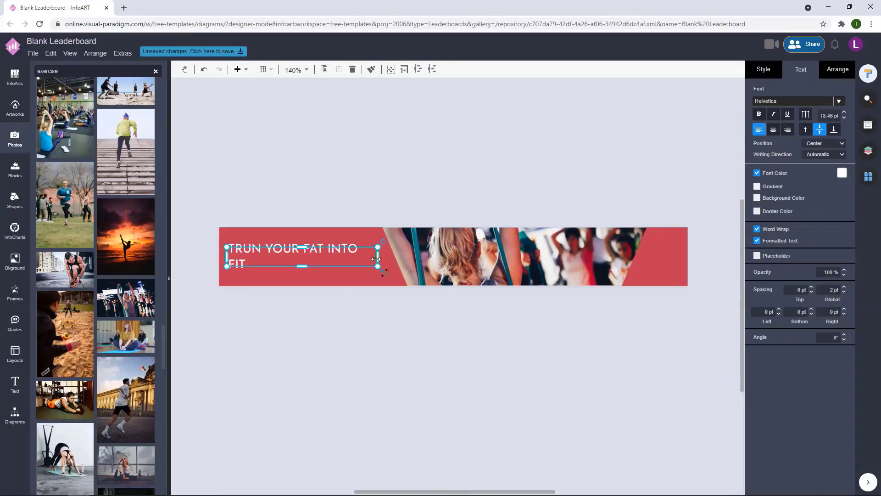
pyautogui.moveTo(378, 257); pyautogui.dragTo(272, 304)
pyautogui.click(335, 209)
pyautogui.click(300, 252)
# Step: Reduce the headline's line height slightly and move the text up so it sits inside the left red block
pyautogui.doubleClick(295, 277)
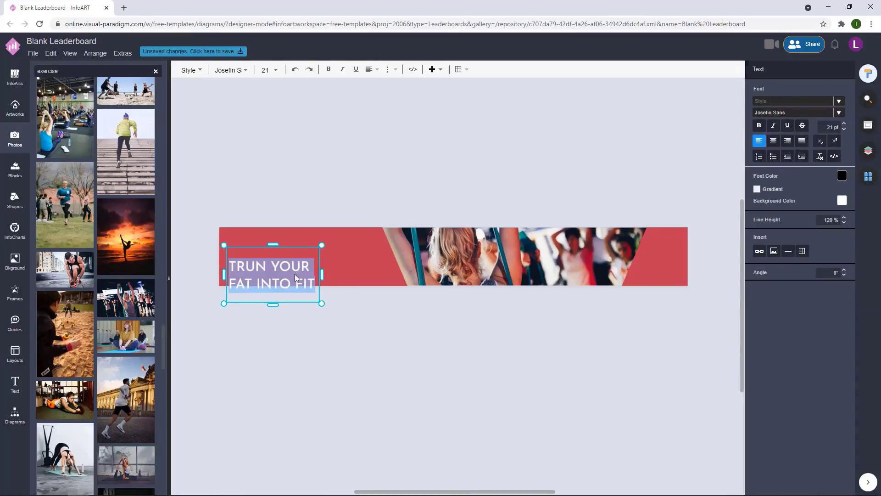
pyautogui.click(844, 223)
pyautogui.click(367, 193)
pyautogui.moveTo(291, 271); pyautogui.dragTo(291, 257)
pyautogui.click(322, 202)
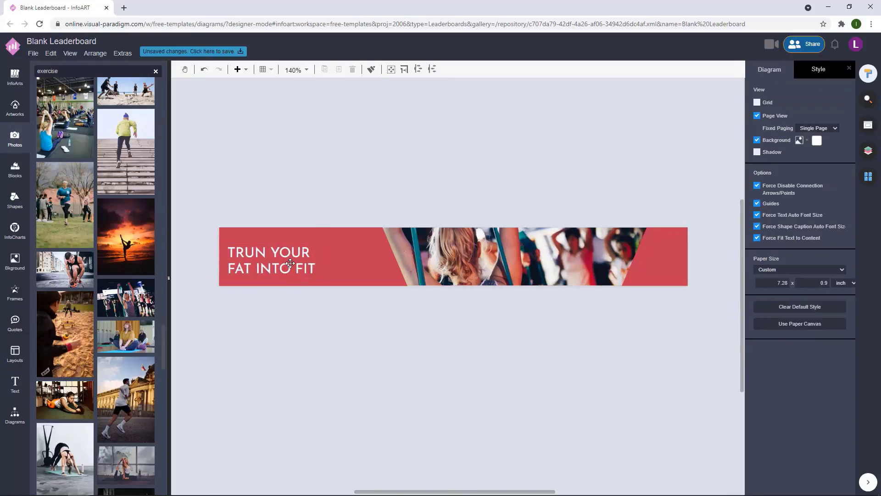
# Step: Resize the headline box so the slogan wraps onto three lines, and fit it inside the left end of the red block
pyautogui.click(291, 262)
pyautogui.click(349, 199)
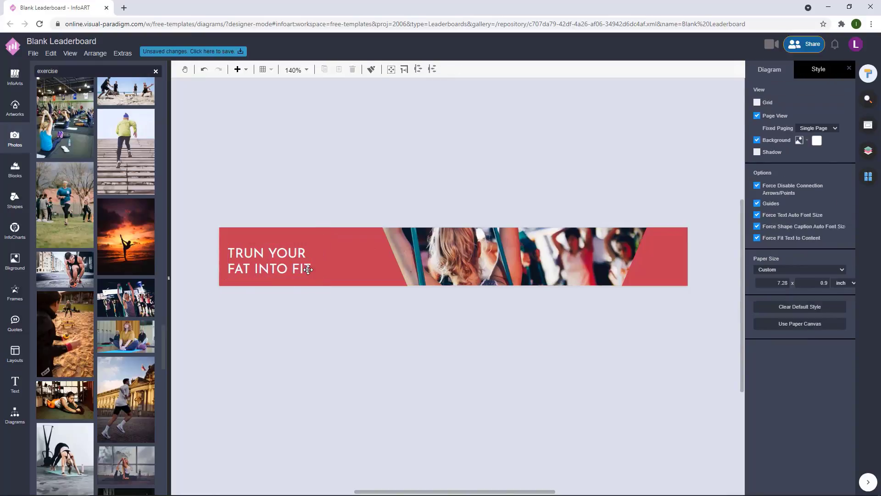
pyautogui.click(312, 260)
pyautogui.click(319, 185)
pyautogui.click(279, 255)
pyautogui.click(321, 202)
pyautogui.moveTo(261, 277); pyautogui.dragTo(271, 257)
pyautogui.moveTo(297, 228); pyautogui.dragTo(287, 235)
pyautogui.click(339, 275)
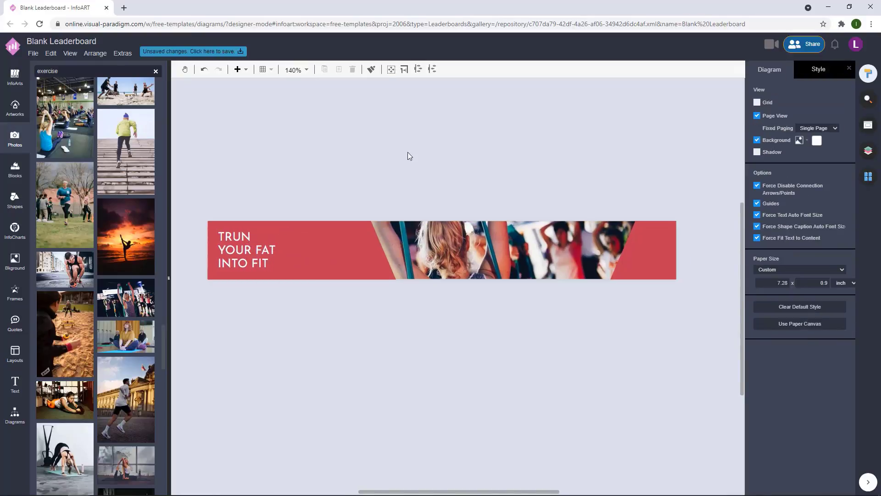
# Step: Add a second wide text box above the banner's left red block
pyautogui.moveTo(407, 152); pyautogui.dragTo(439, 161)
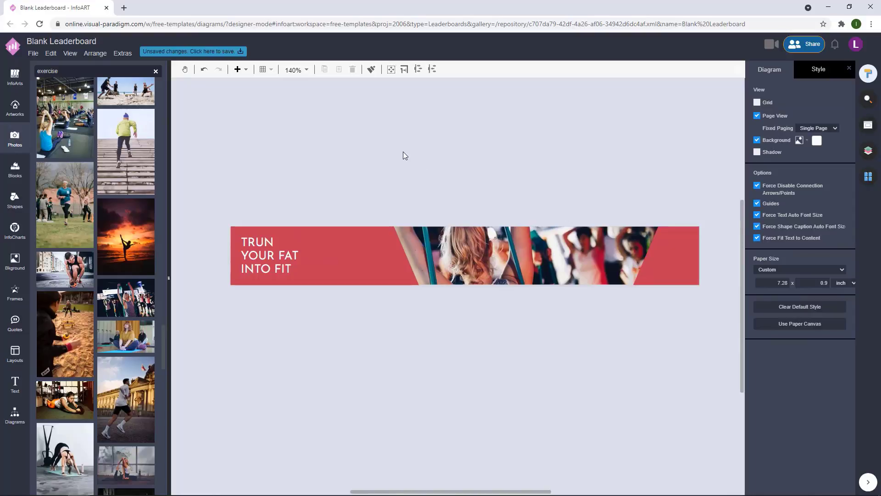
pyautogui.click(376, 262)
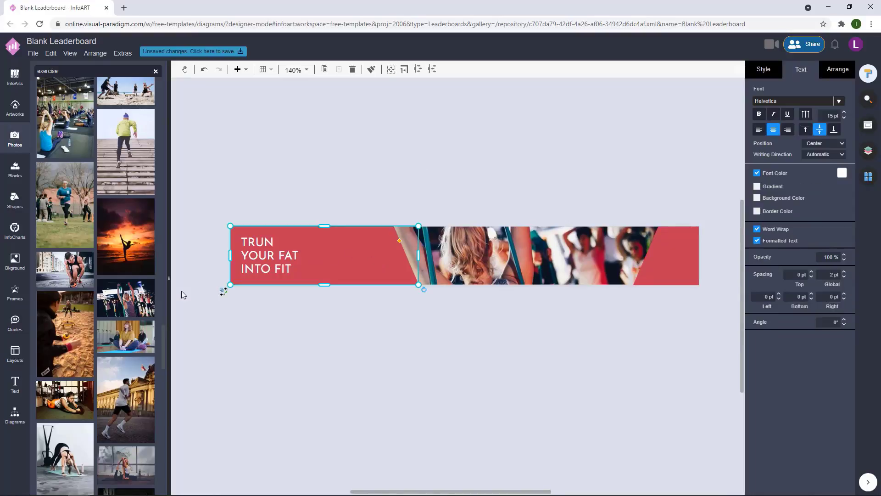
pyautogui.click(22, 416)
pyautogui.doubleClick(261, 142)
pyautogui.moveTo(285, 158); pyautogui.dragTo(433, 158)
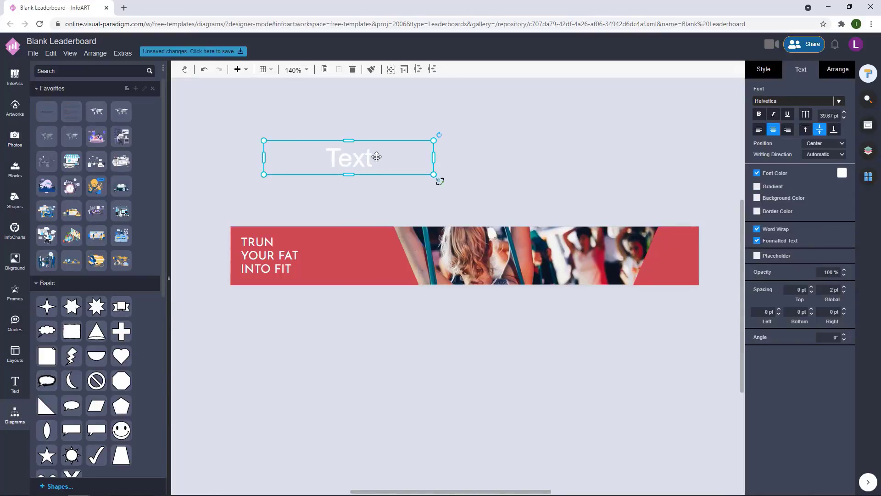
# Step: Add a rectangle from the General shapes and fit it between the headline and the photo as a button
pyautogui.scroll(-8, 35, 440)
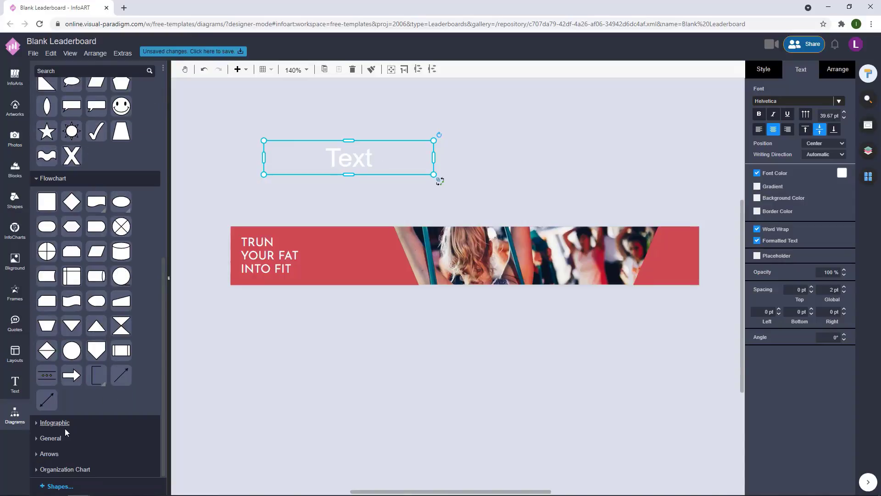
pyautogui.click(46, 437)
pyautogui.moveTo(387, 282); pyautogui.dragTo(369, 265)
pyautogui.moveTo(369, 285); pyautogui.dragTo(369, 265)
pyautogui.moveTo(380, 261); pyautogui.dragTo(360, 261)
# Step: Remove the button rectangle's outline and fill it with white
pyautogui.click(763, 69)
pyautogui.click(757, 166)
pyautogui.click(842, 134)
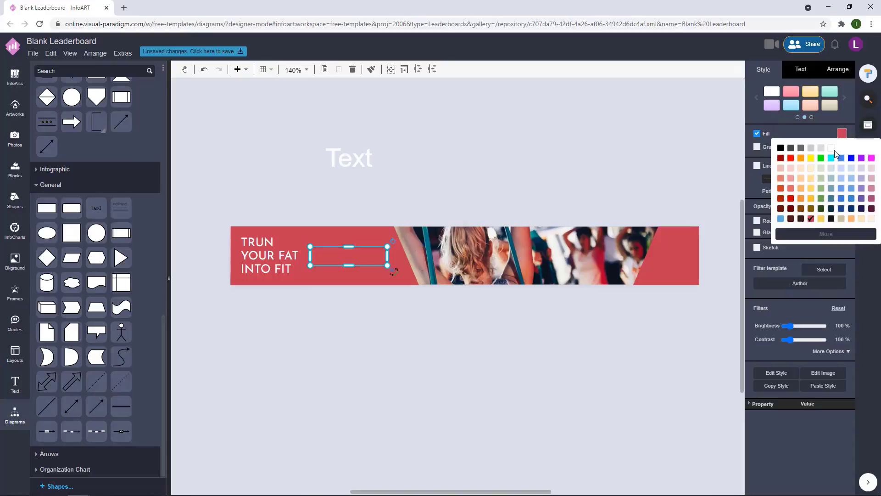
pyautogui.click(833, 151)
pyautogui.click(538, 169)
pyautogui.moveTo(482, 185); pyautogui.dragTo(470, 176)
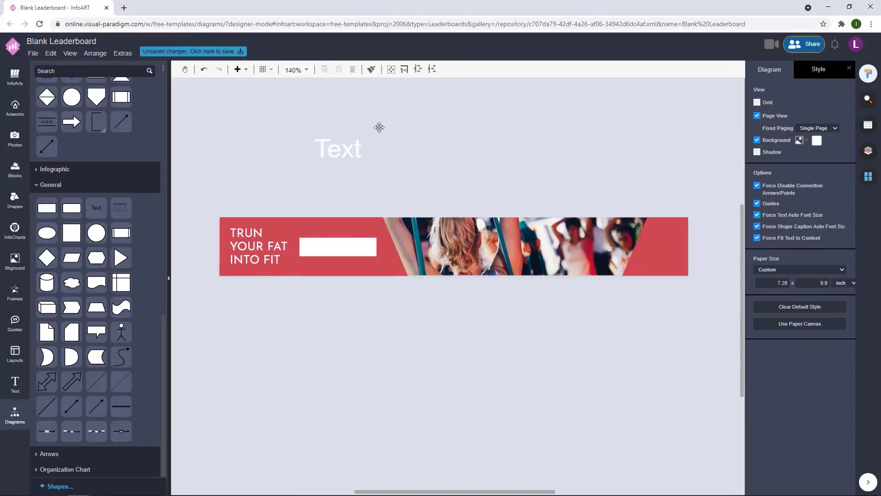
# Step: Extend the right red block slightly towards the photo
pyautogui.click(641, 248)
pyautogui.moveTo(619, 244); pyautogui.dragTo(616, 247)
pyautogui.click(646, 143)
pyautogui.click(670, 258)
pyautogui.click(669, 161)
pyautogui.moveTo(669, 161); pyautogui.dragTo(661, 159)
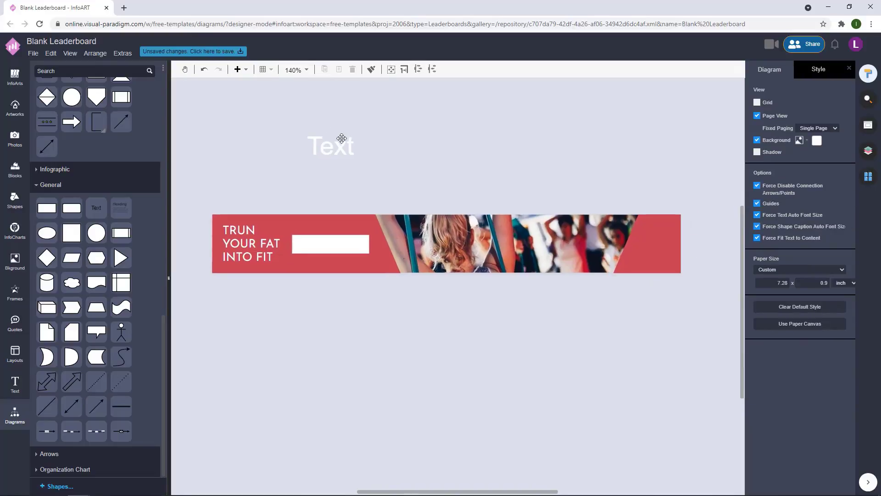
# Step: Replace the second text box's placeholder with "Join now & get started"
pyautogui.doubleClick(341, 138)
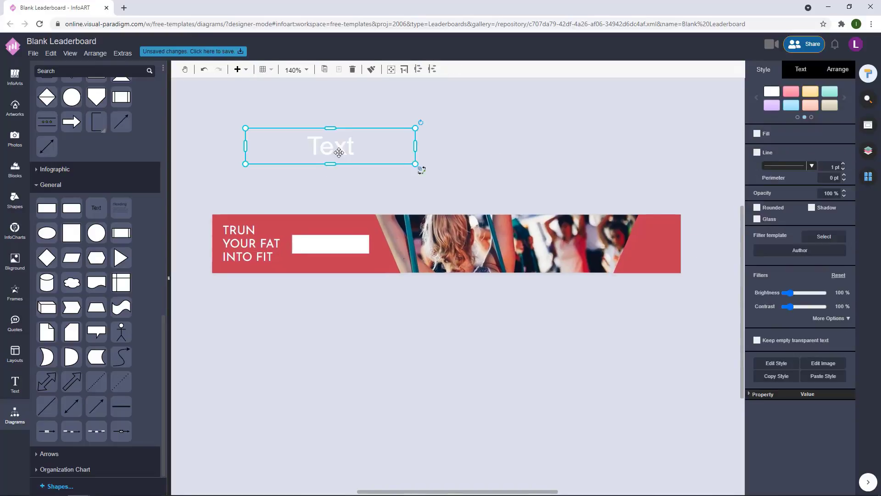
pyautogui.doubleClick(338, 152)
pyautogui.write('JOIN NOW')
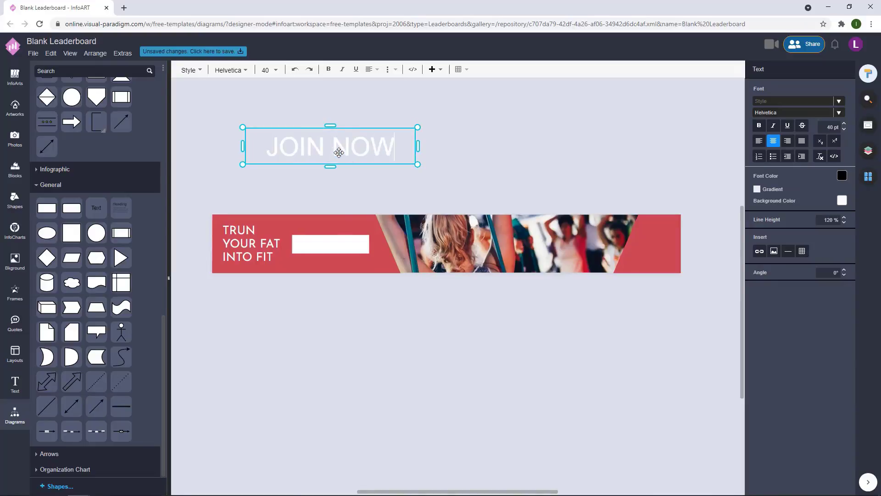
pyautogui.press('BackSpace')
pyautogui.press('BackSpace')
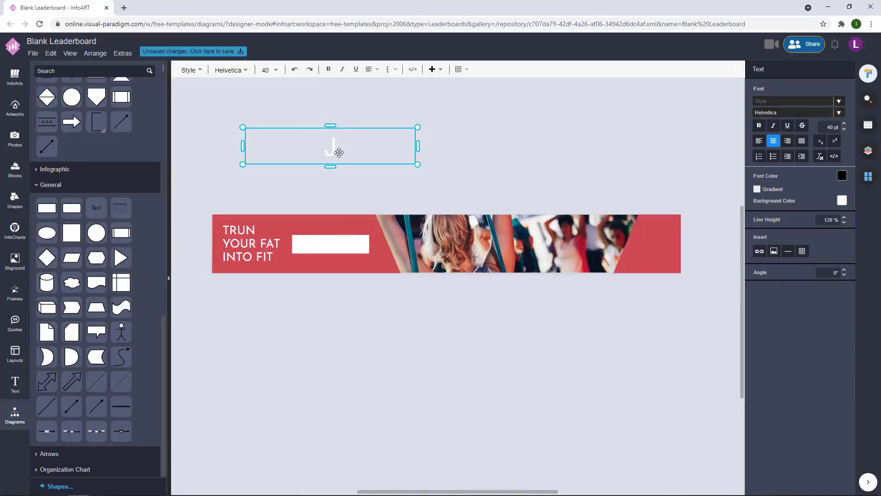
pyautogui.write('& get ')
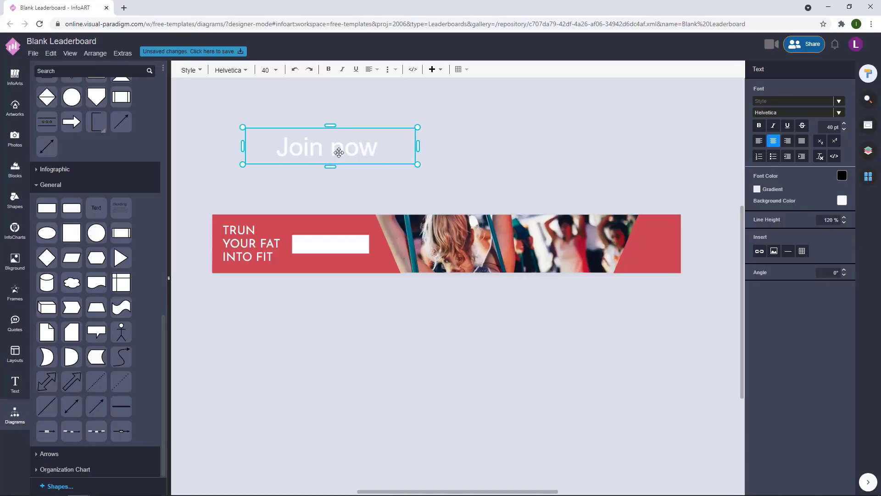
pyautogui.write('sta')
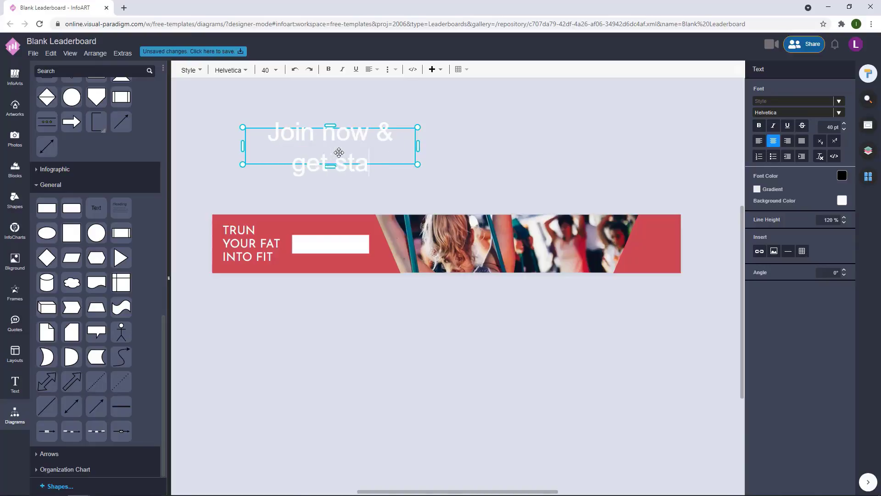
pyautogui.write('rted')
pyautogui.click(373, 178)
# Step: Shrink the "Join now & get started" text to one small line and place it over the white rectangle
pyautogui.moveTo(330, 181); pyautogui.dragTo(331, 129)
pyautogui.moveTo(376, 124); pyautogui.dragTo(365, 240)
pyautogui.click(334, 243)
pyautogui.click(394, 164)
pyautogui.click(333, 251)
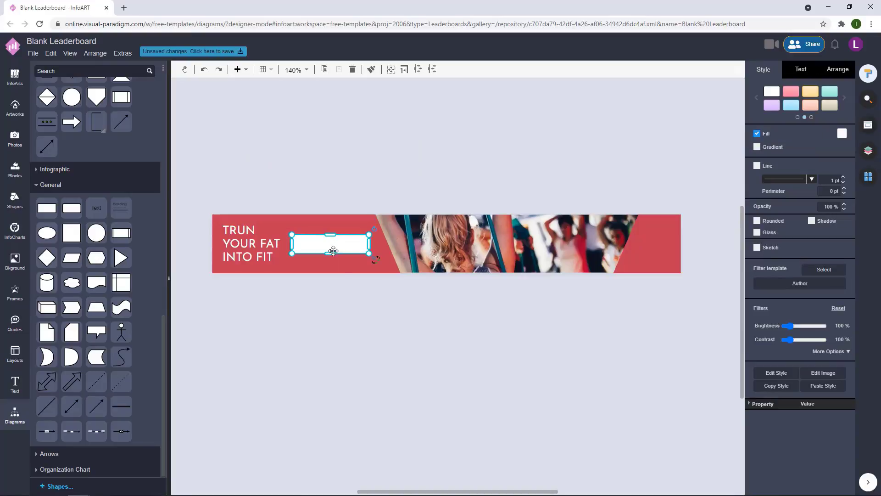
pyautogui.click(333, 250)
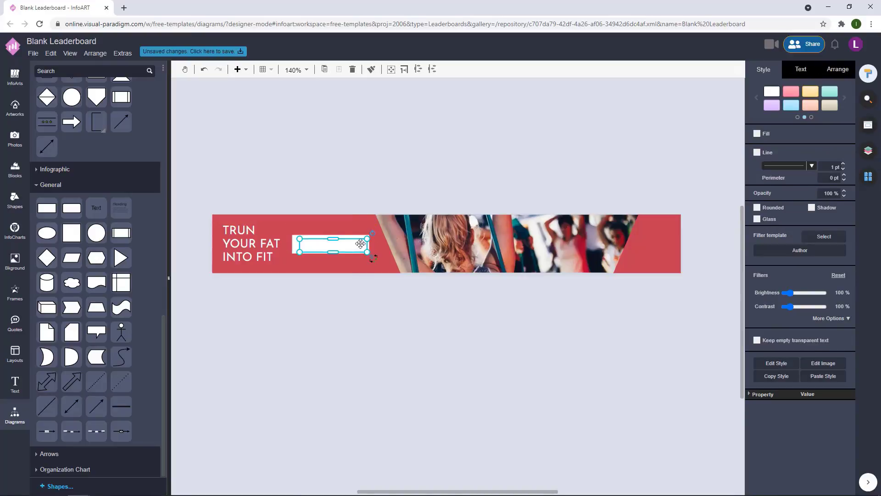
pyautogui.moveTo(360, 244); pyautogui.dragTo(356, 243)
pyautogui.hotkey('ctrl', 'z')
pyautogui.moveTo(364, 335); pyautogui.dragTo(284, 202)
pyautogui.moveTo(382, 337); pyautogui.dragTo(263, 104)
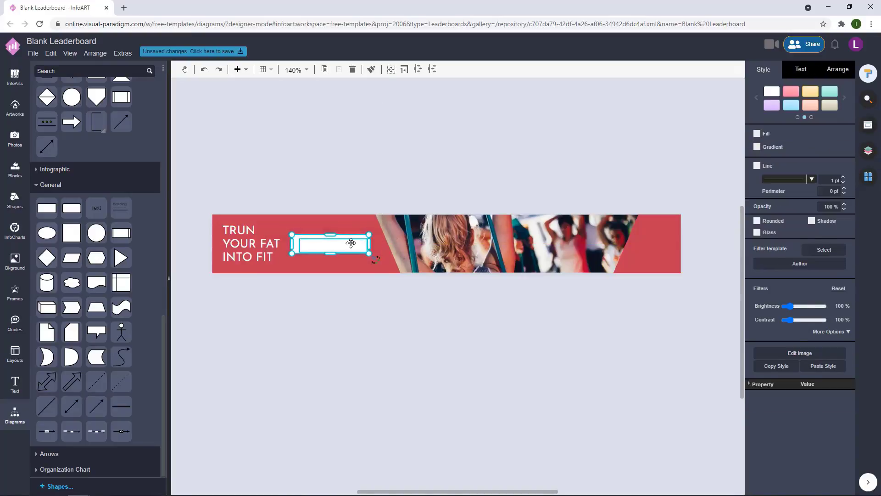
# Step: Change the "Join now & get started" text's font color to the muted red of the blocks
pyautogui.click(350, 243)
pyautogui.click(800, 72)
pyautogui.click(843, 173)
pyautogui.click(811, 258)
pyautogui.click(348, 283)
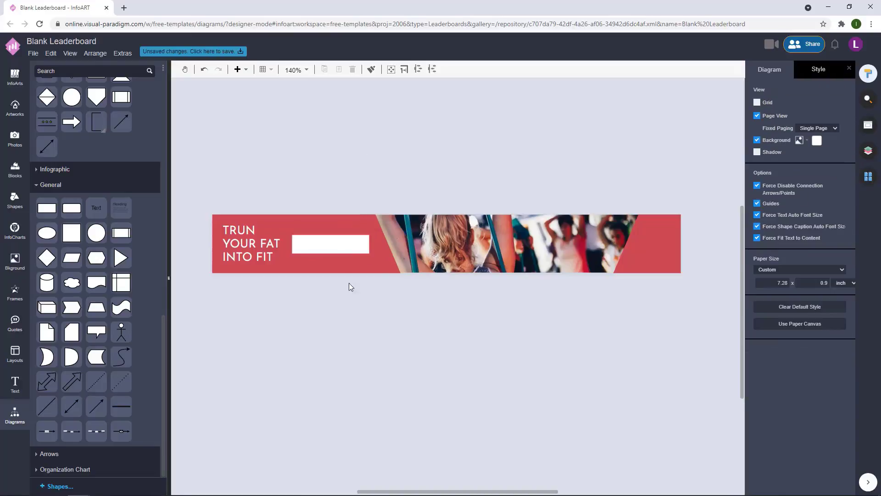
# Step: Move the "Join now & get started" text above the banner and shift the white rectangle slightly right
pyautogui.moveTo(346, 247); pyautogui.dragTo(503, 138)
pyautogui.moveTo(366, 175); pyautogui.dragTo(366, 248)
pyautogui.click(435, 190)
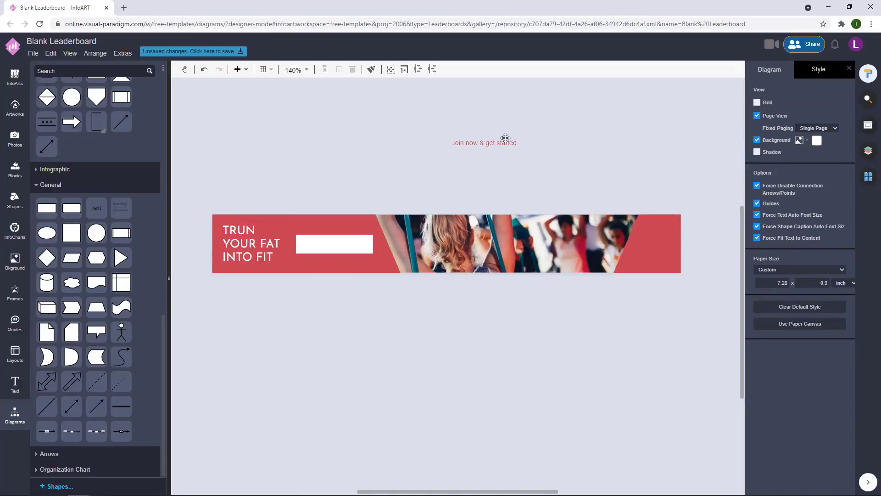
# Step: Set the "Join now & get started" text's font to Didact Gothic
pyautogui.click(505, 138)
pyautogui.click(621, 112)
pyautogui.doubleClick(507, 140)
pyautogui.click(839, 112)
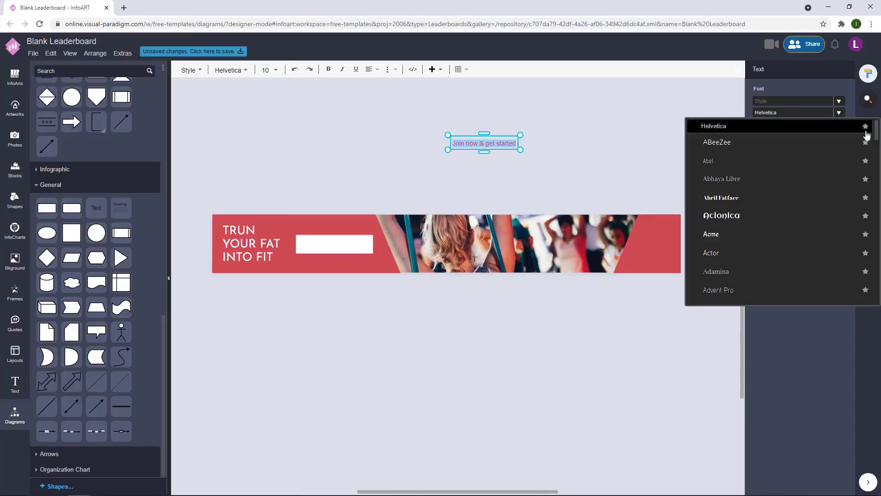
pyautogui.scroll(-20, 866, 134)
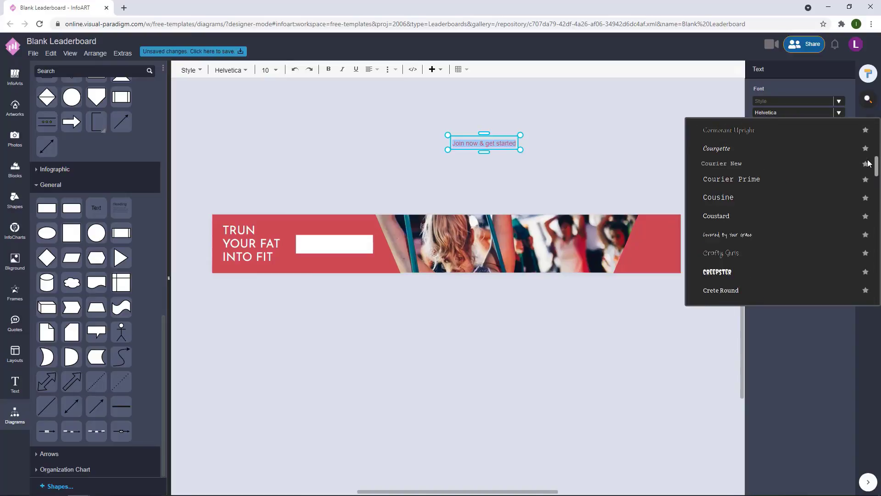
pyautogui.scroll(-10, 867, 164)
pyautogui.click(590, 128)
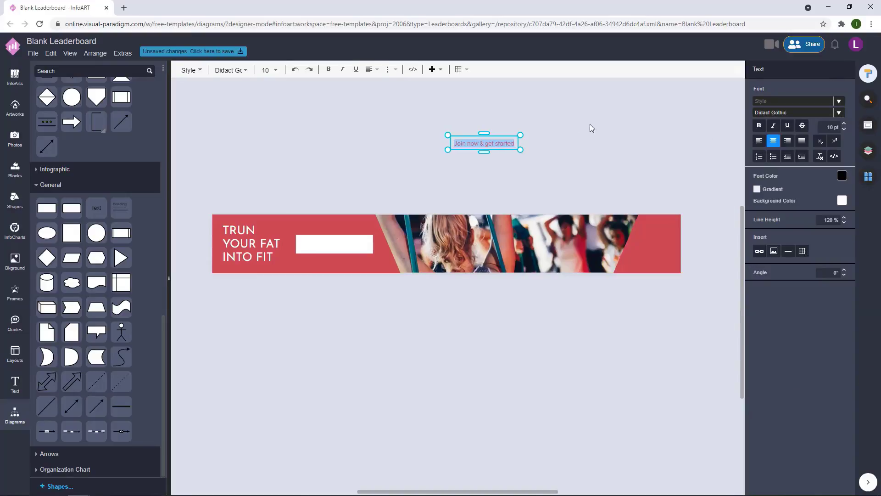
# Step: Center the "Join now & get started" text on the white rectangle and add an exclamation mark at its end
pyautogui.moveTo(484, 143); pyautogui.dragTo(351, 246)
pyautogui.click(329, 318)
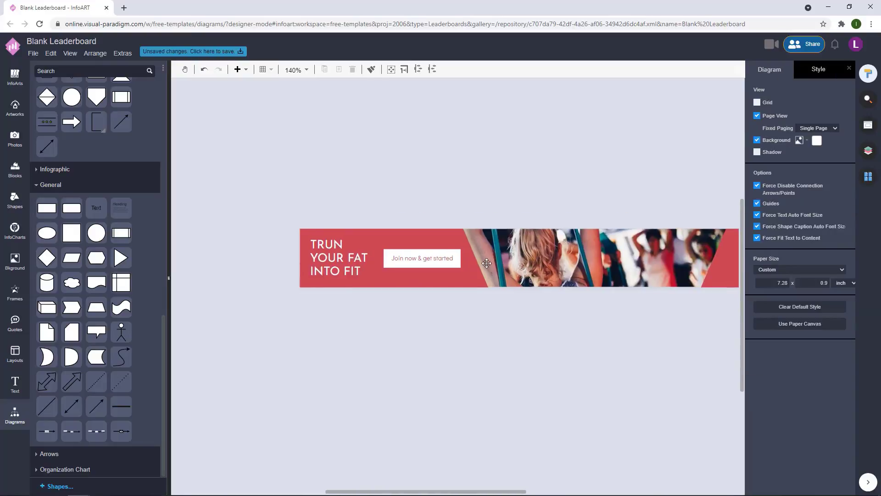
pyautogui.doubleClick(452, 257)
pyautogui.click(481, 167)
# Step: Enlarge the headline text box to about 102 by 75 pt
pyautogui.click(252, 227)
pyautogui.moveTo(287, 257); pyautogui.dragTo(291, 260)
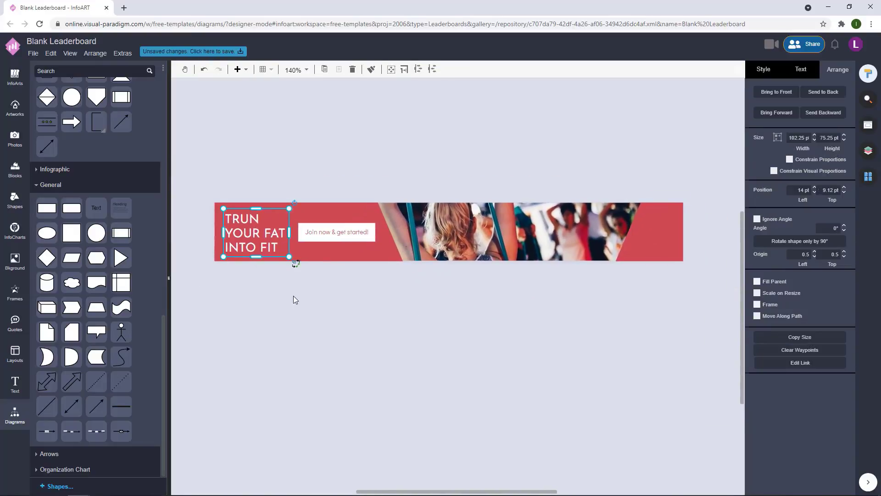
# Step: Shift the headline text slightly right within the red block
pyautogui.click(293, 296)
pyautogui.moveTo(258, 233); pyautogui.dragTo(262, 233)
pyautogui.click(404, 301)
pyautogui.moveTo(404, 300); pyautogui.dragTo(293, 218)
pyautogui.click(363, 289)
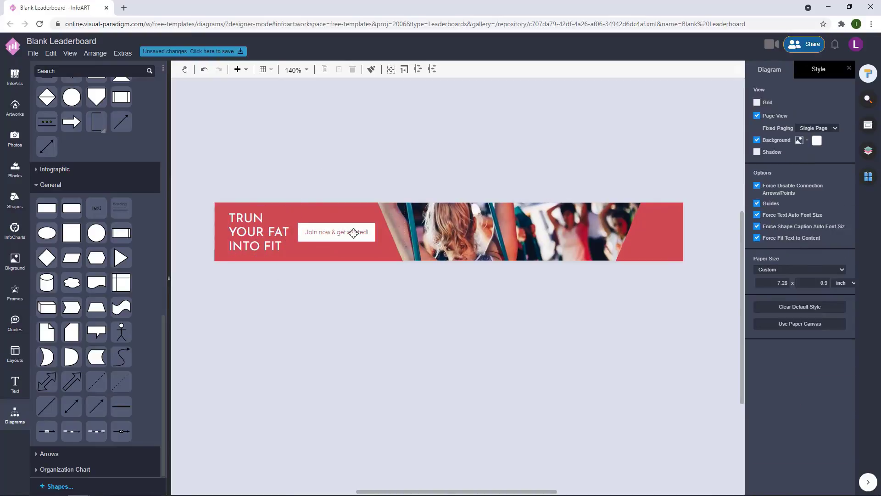
pyautogui.click(353, 234)
pyautogui.click(356, 289)
# Step: Duplicate the "Join now & get started!" text just below the white rectangle and set the copy's font color to white
pyautogui.moveTo(357, 233); pyautogui.dragTo(358, 249)
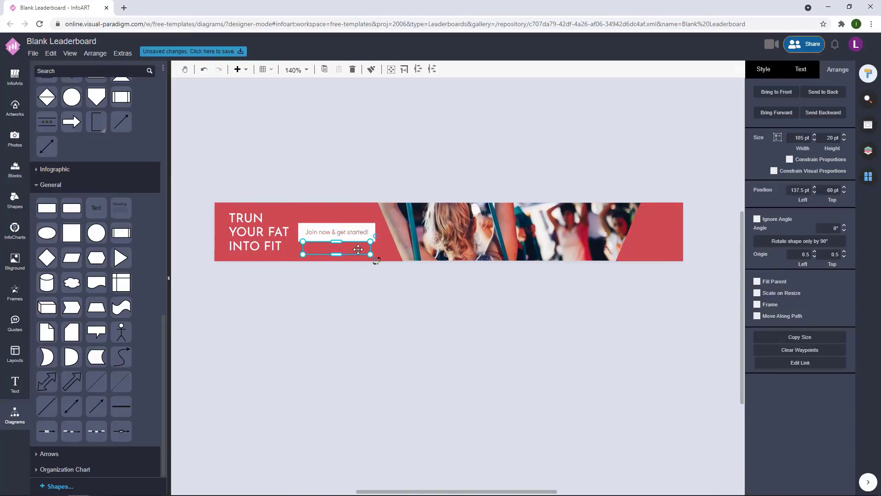
pyautogui.click(806, 71)
pyautogui.click(839, 175)
pyautogui.click(832, 188)
pyautogui.click(387, 255)
pyautogui.doubleClick(346, 247)
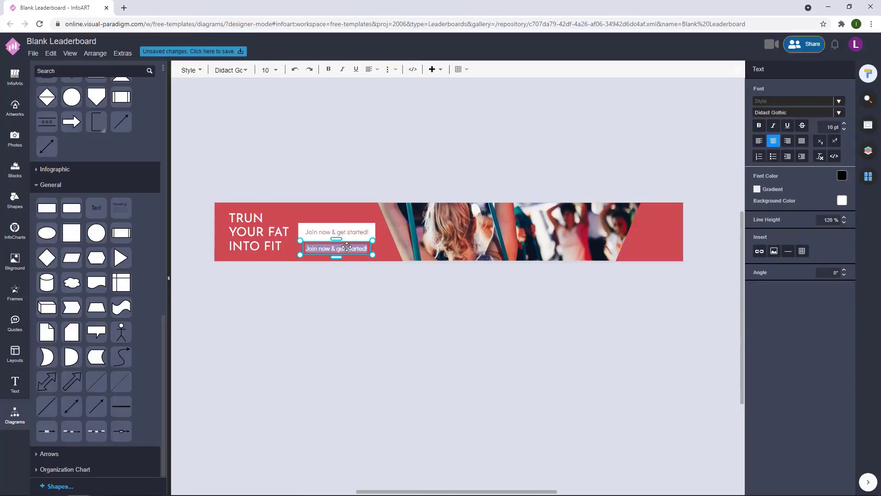
pyautogui.write('www.turnfatintofit.com')
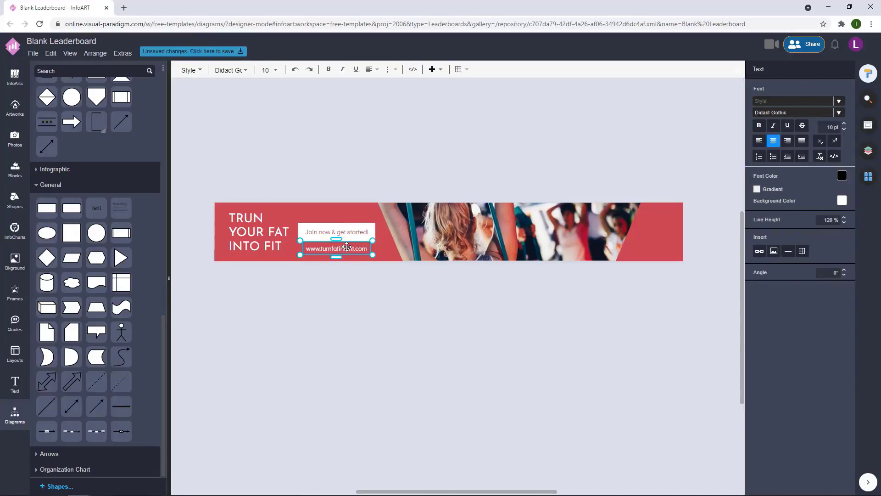
pyautogui.click(348, 263)
pyautogui.scroll(3, 337, 254)
pyautogui.click(327, 246)
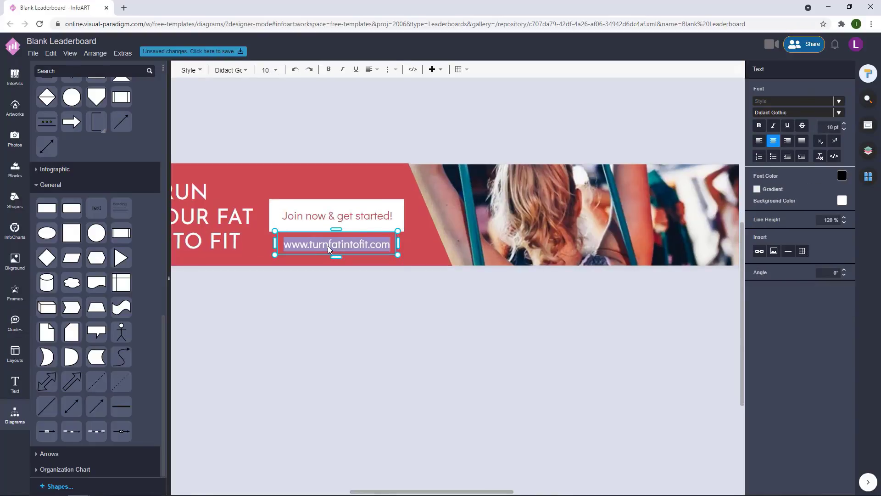
pyautogui.write('your')
pyautogui.click(356, 248)
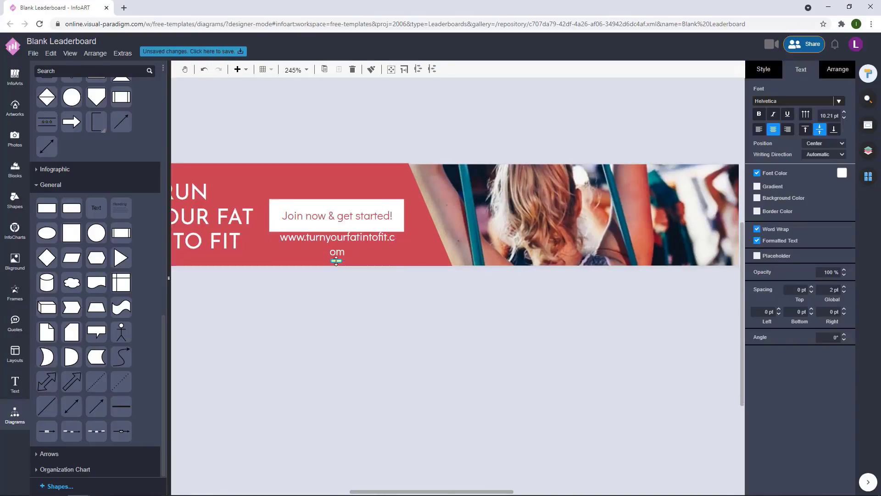
# Step: Enlarge the web address text box so the address fits on one line and position it below the white rectangle
pyautogui.moveTo(356, 247); pyautogui.dragTo(363, 249)
pyautogui.click(387, 310)
pyautogui.scroll(-1, 387, 312)
pyautogui.click(435, 270)
pyautogui.moveTo(457, 280); pyautogui.dragTo(462, 282)
pyautogui.click(462, 298)
pyautogui.moveTo(446, 272); pyautogui.dragTo(442, 271)
pyautogui.click(444, 300)
# Step: Align the horizontal centers of the web address, the "Join now & get started!" text and the white rectangle
pyautogui.click(444, 270)
pyautogui.keyDown('shift'); pyautogui.click(446, 239); pyautogui.keyUp('shift')
pyautogui.keyDown('shift'); pyautogui.click(461, 240); pyautogui.keyUp('shift')
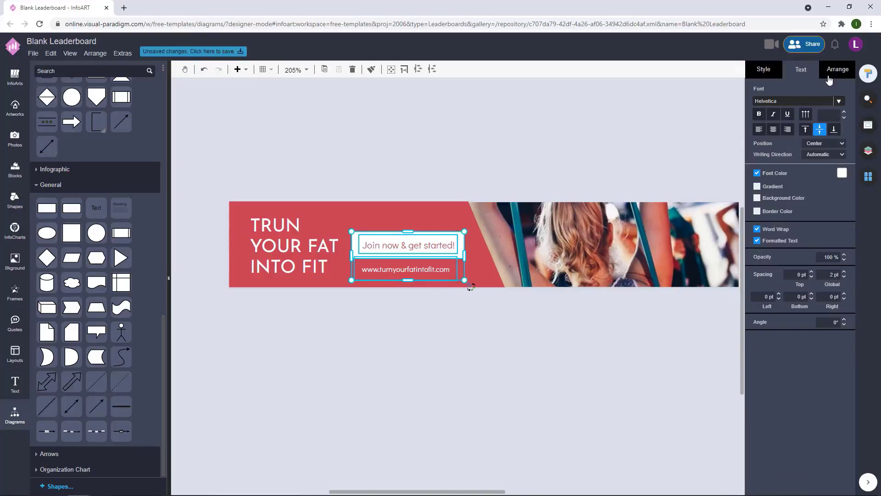
pyautogui.click(832, 73)
pyautogui.click(775, 325)
pyautogui.click(521, 124)
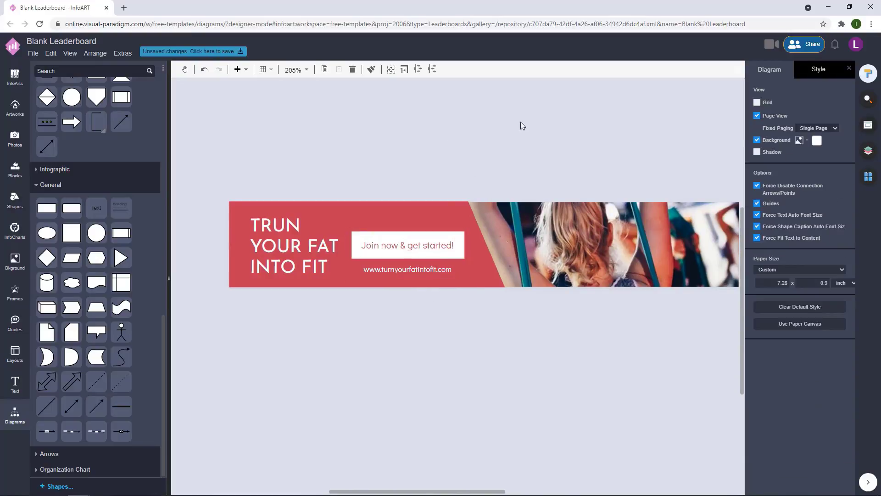
# Step: Nudge the headline and the white rectangle with its two texts slightly left
pyautogui.scroll(-1, 495, 346)
pyautogui.click(388, 278)
pyautogui.click(383, 338)
pyautogui.click(304, 257)
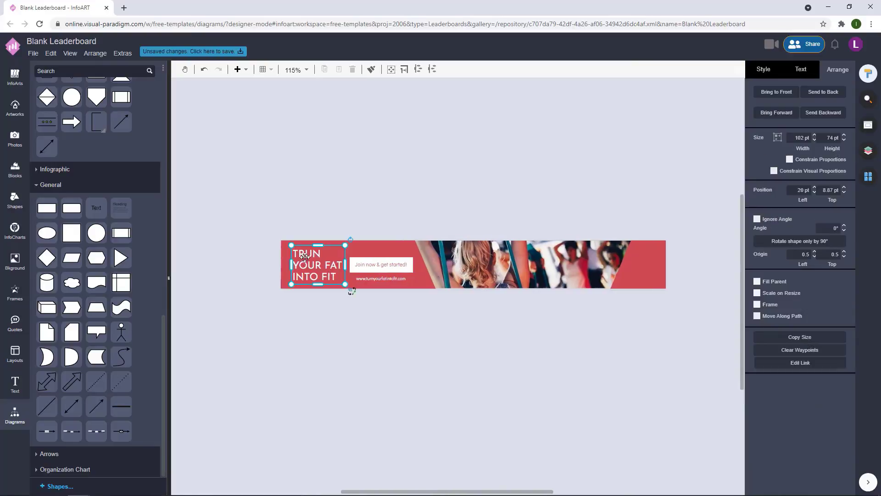
pyautogui.press('Left')
pyautogui.press('Left')
pyautogui.press('Left')
pyautogui.click(334, 348)
pyautogui.moveTo(424, 312); pyautogui.dragTo(342, 241)
pyautogui.press('Left')
pyautogui.press('Left')
pyautogui.press('Left')
pyautogui.click(430, 175)
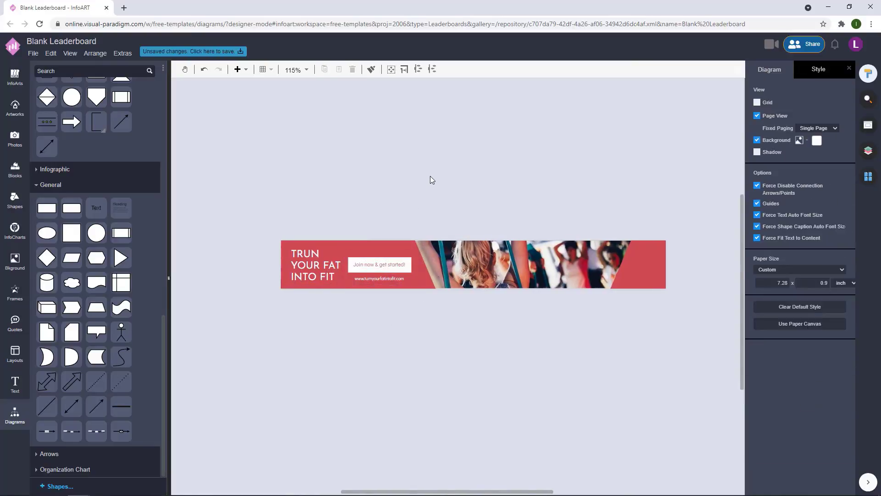
# Step: Center-align the white rectangle, its caption and the web address horizontally once more
pyautogui.moveTo(435, 319); pyautogui.dragTo(348, 241)
pyautogui.click(775, 325)
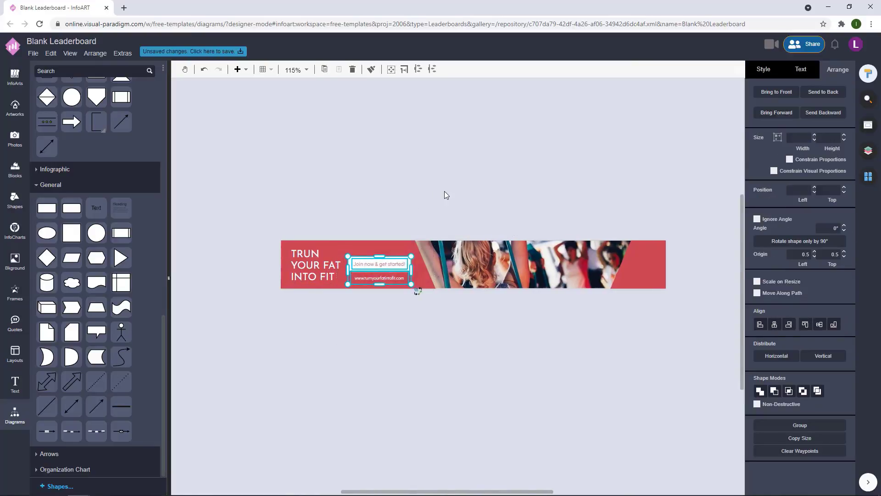
pyautogui.click(444, 191)
pyautogui.click(375, 271)
pyautogui.moveTo(474, 348); pyautogui.dragTo(445, 340)
pyautogui.click(608, 250)
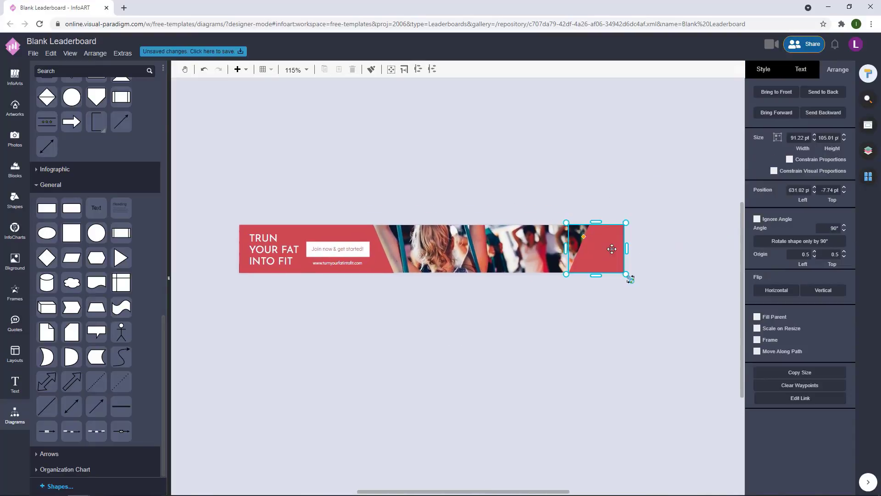
pyautogui.click(438, 134)
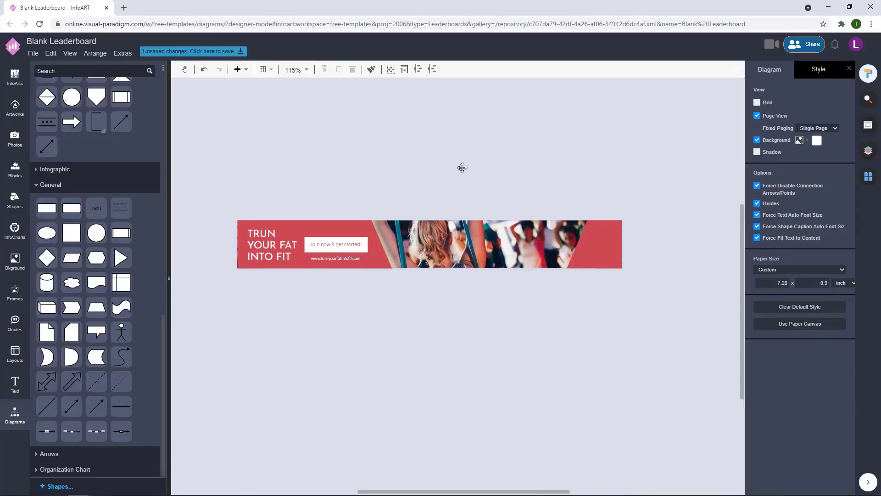
# Step: Change the fill of the slanted red block at the banner's right end to dark teal
pyautogui.click(574, 251)
pyautogui.click(842, 133)
pyautogui.click(833, 241)
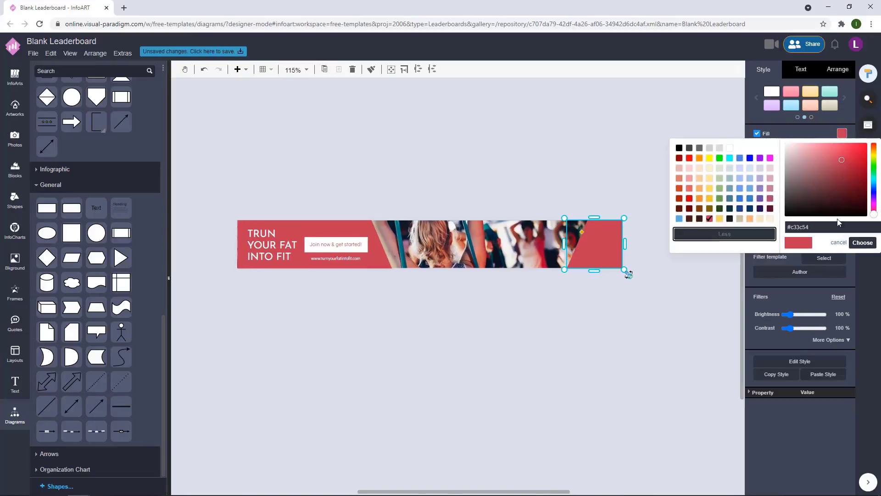
pyautogui.click(874, 183)
pyautogui.click(863, 242)
pyautogui.click(602, 326)
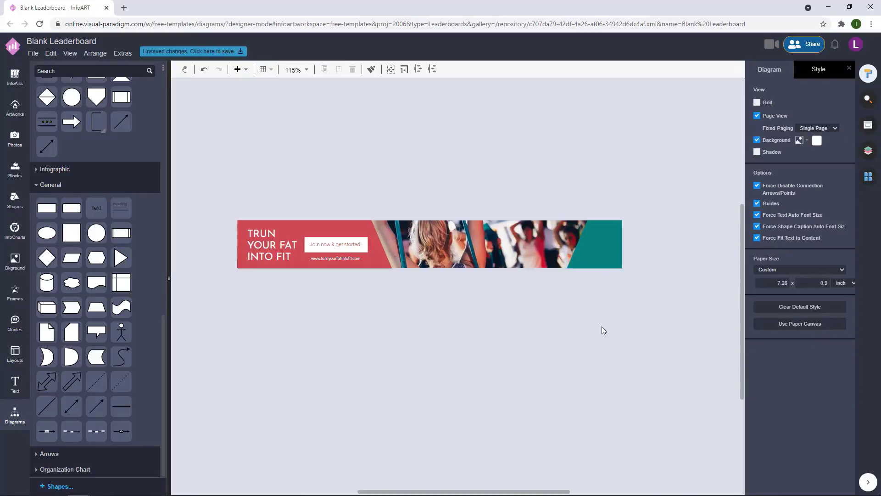
# Step: Set the "Join now & get started!" text's font color to the same teal as the right block
pyautogui.click(342, 244)
pyautogui.click(801, 69)
pyautogui.click(842, 173)
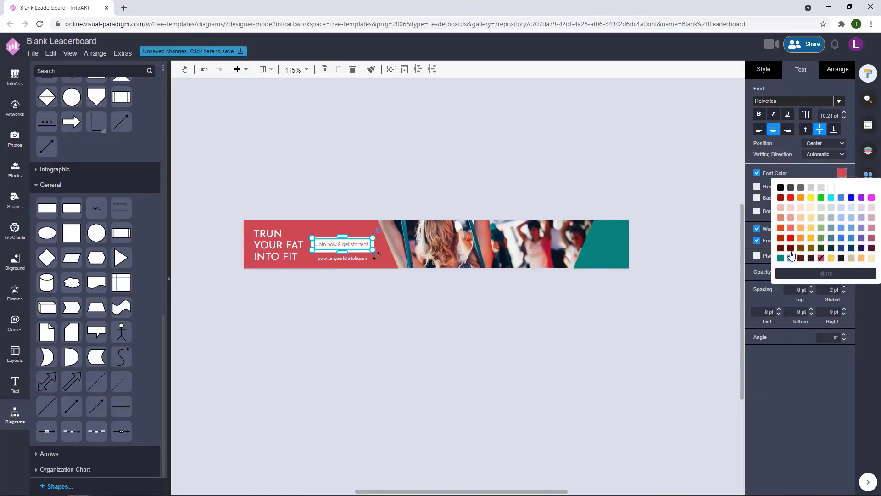
pyautogui.click(787, 257)
pyautogui.click(412, 167)
pyautogui.scroll(1, 339, 262)
pyautogui.moveTo(346, 312); pyautogui.dragTo(334, 307)
pyautogui.click(259, 236)
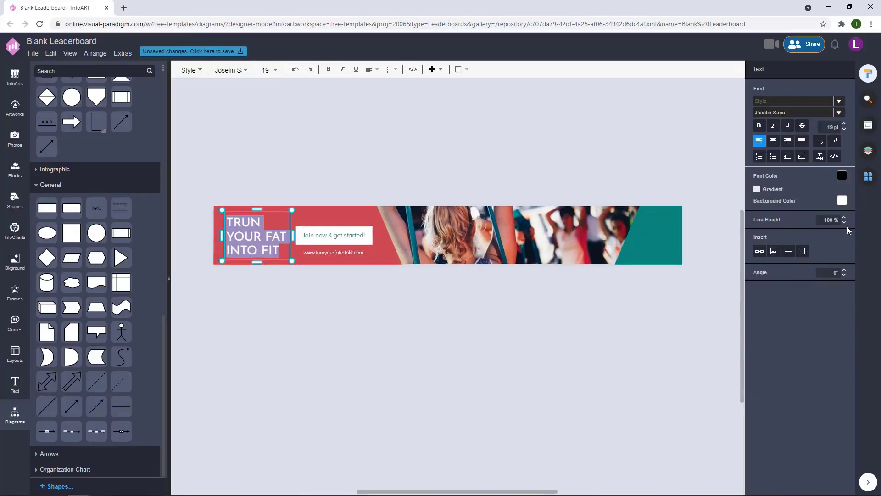
pyautogui.click(403, 352)
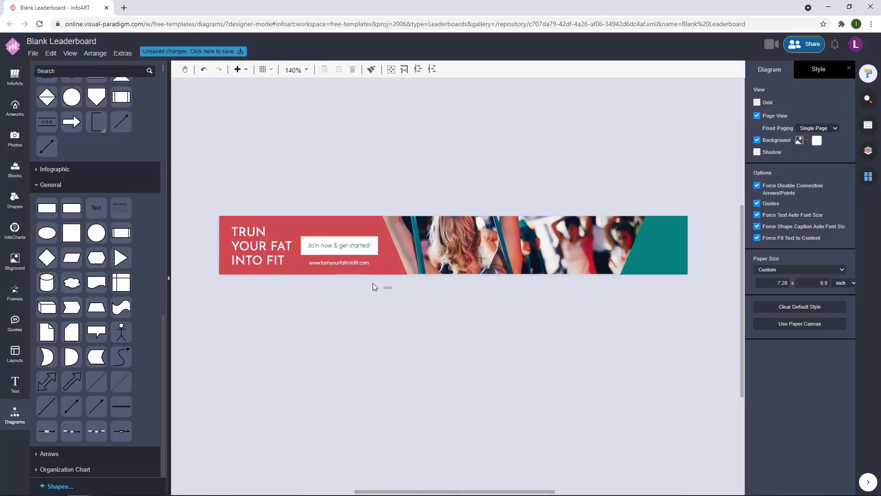
# Step: Add a circle above the banner with a white fill and no outline
pyautogui.moveTo(581, 159); pyautogui.dragTo(582, 160)
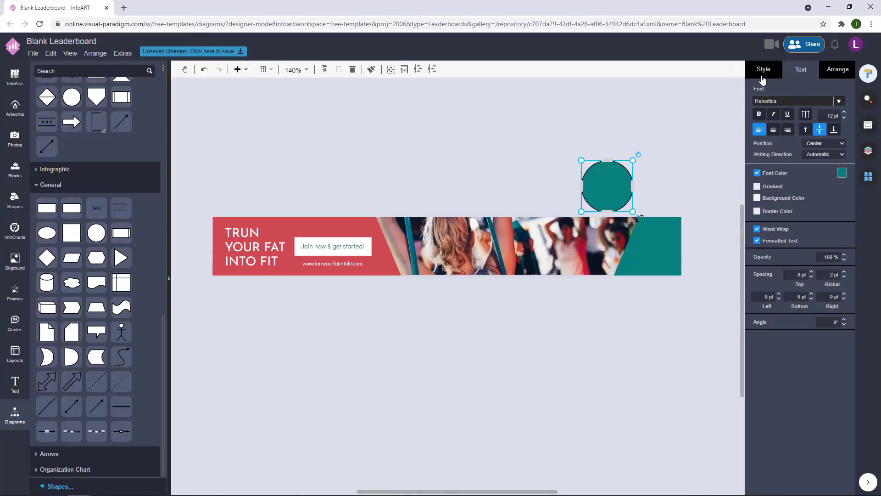
pyautogui.click(763, 70)
pyautogui.click(756, 166)
pyautogui.click(842, 134)
pyautogui.click(840, 155)
# Step: Shrink the white circle and place it on the teal block
pyautogui.moveTo(633, 212); pyautogui.dragTo(615, 193)
pyautogui.moveTo(593, 176); pyautogui.dragTo(663, 250)
pyautogui.moveTo(657, 239); pyautogui.dragTo(662, 243)
pyautogui.click(687, 171)
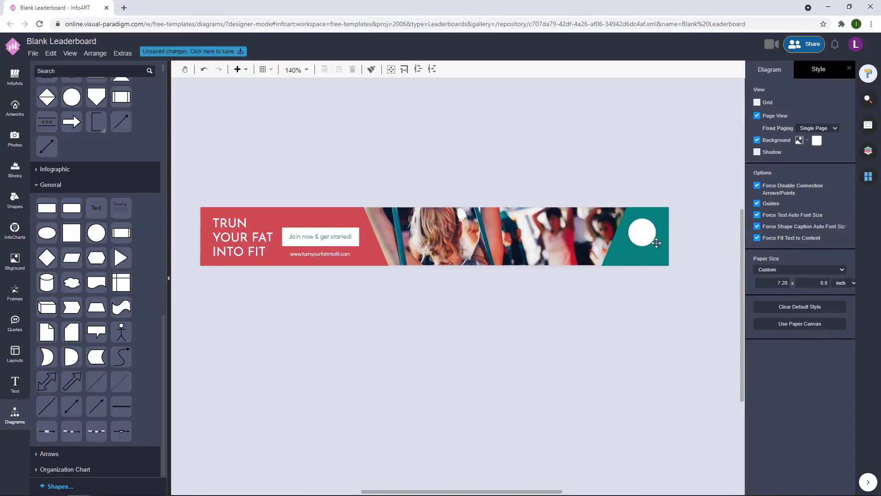
pyautogui.click(642, 236)
pyautogui.click(693, 214)
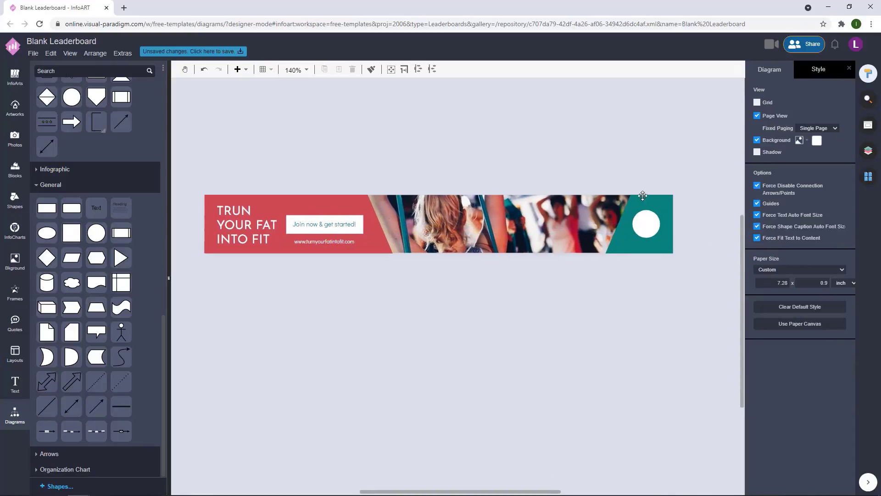
# Step: Insert the round pulse-wave logo from the Popular Brand Icons artwork
pyautogui.click(25, 108)
pyautogui.click(156, 71)
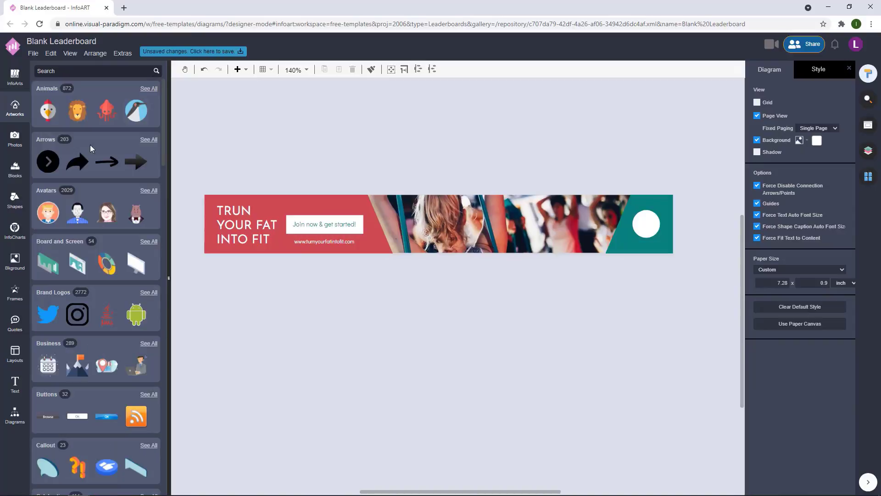
pyautogui.click(55, 293)
pyautogui.click(69, 361)
pyautogui.scroll(-5, 94, 353)
pyautogui.scroll(-10, 94, 352)
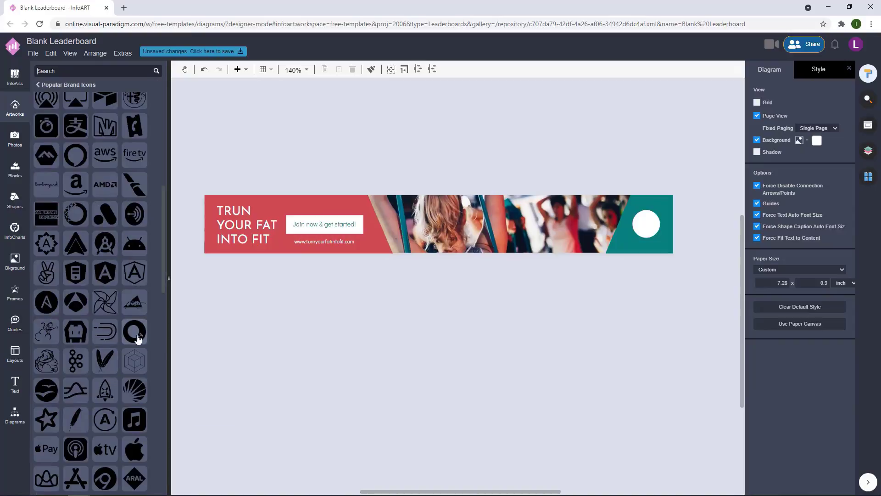
pyautogui.click(76, 361)
# Step: Recolor the pulse logo to the banner's red, shrink it and center it on the white circle
pyautogui.click(760, 104)
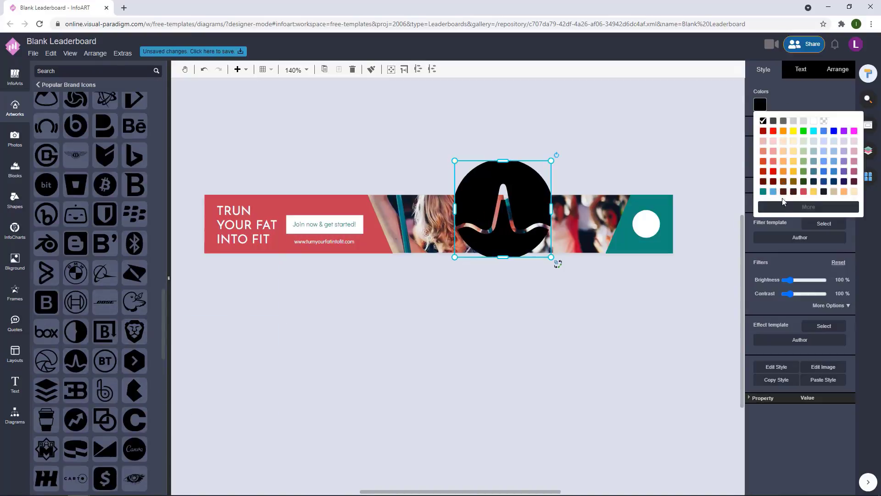
pyautogui.click(803, 192)
pyautogui.moveTo(551, 257); pyautogui.dragTo(469, 175)
pyautogui.moveTo(462, 169); pyautogui.dragTo(706, 238)
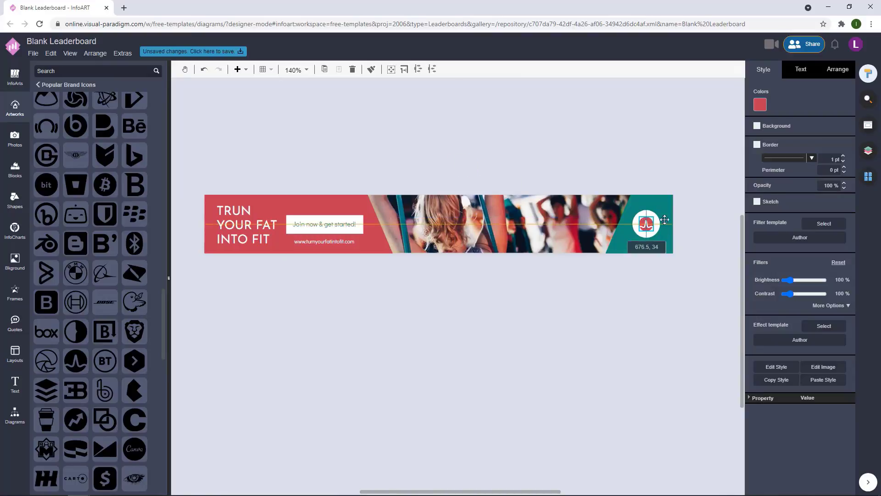
pyautogui.click(699, 249)
# Step: Nudge the white circle and the pulse logo together slightly left on the teal block
pyautogui.click(343, 236)
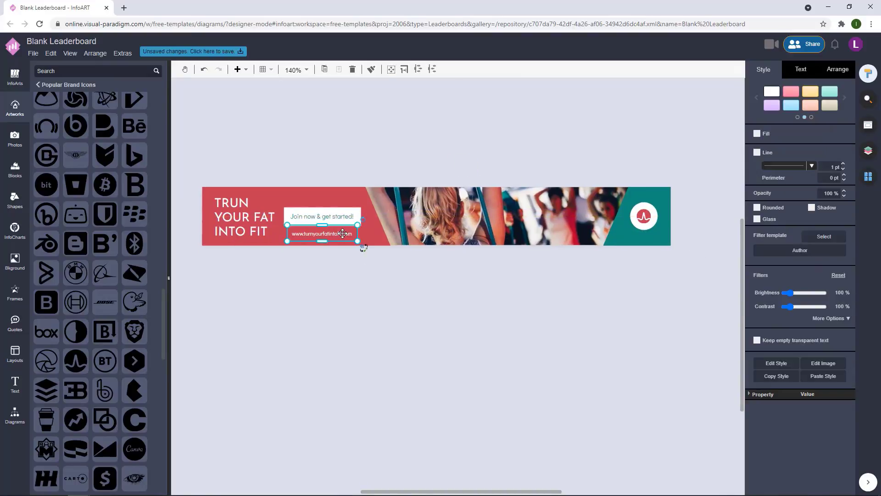
pyautogui.click(272, 233)
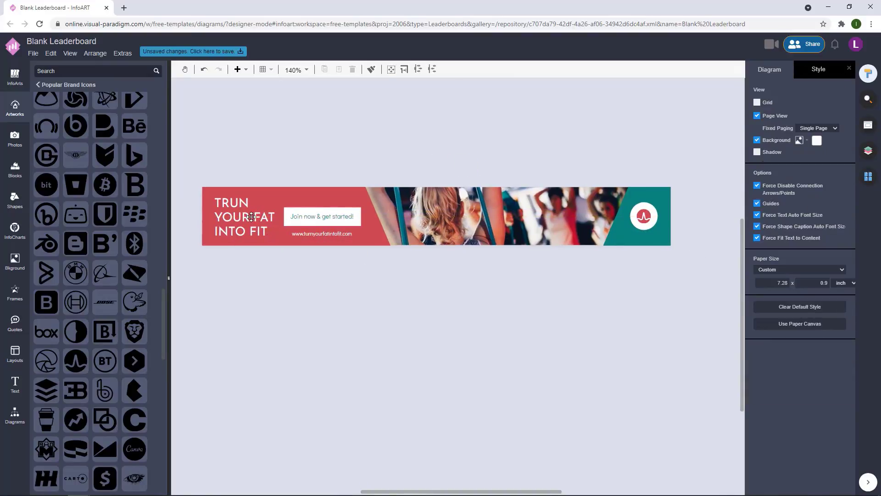
pyautogui.moveTo(694, 238); pyautogui.dragTo(617, 187)
pyautogui.press('Left')
pyautogui.press('Left')
pyautogui.click(615, 122)
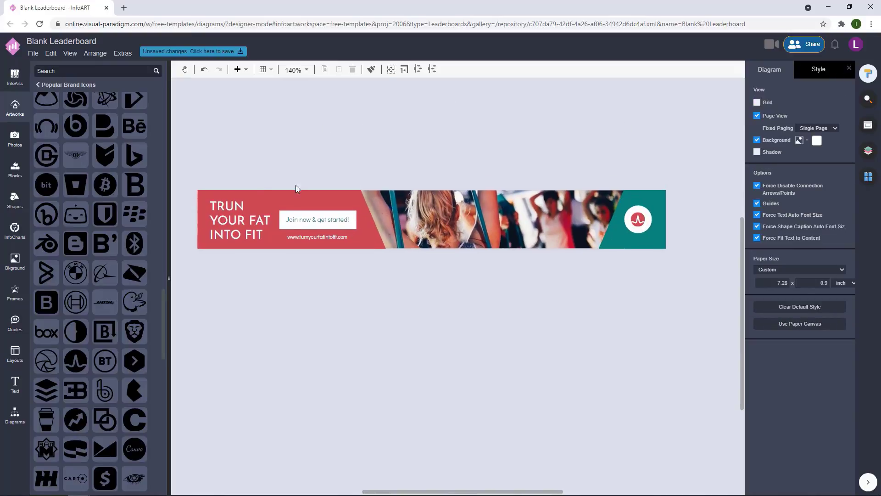
# Step: Duplicate the headline above the banner at 8 pt and change the copy's text to "FIT YOU CENTRE"
pyautogui.moveTo(242, 216); pyautogui.dragTo(390, 130)
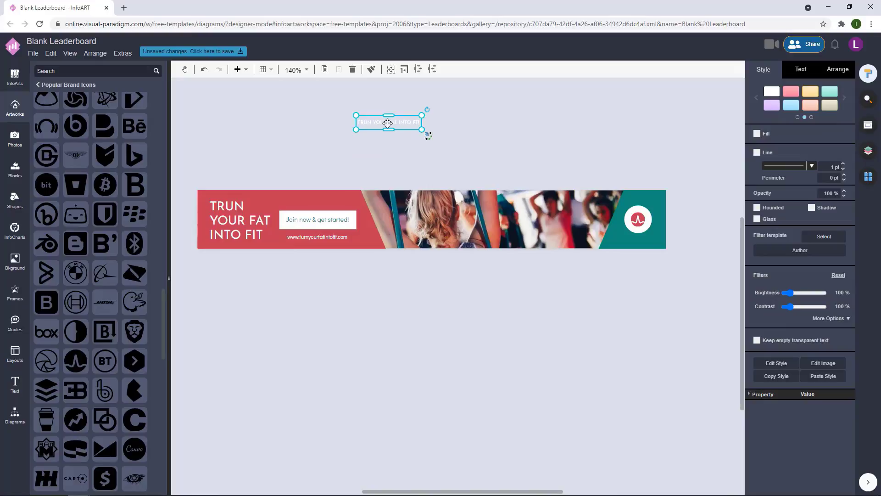
pyautogui.doubleClick(387, 123)
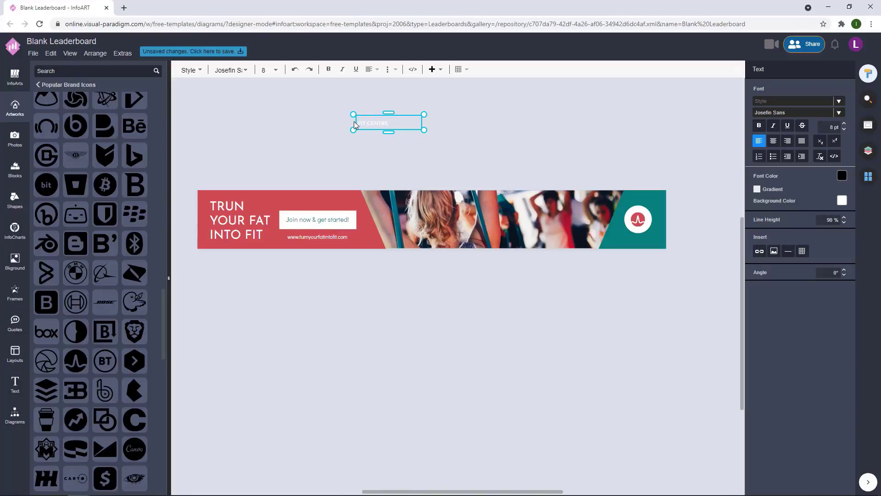
pyautogui.click(439, 138)
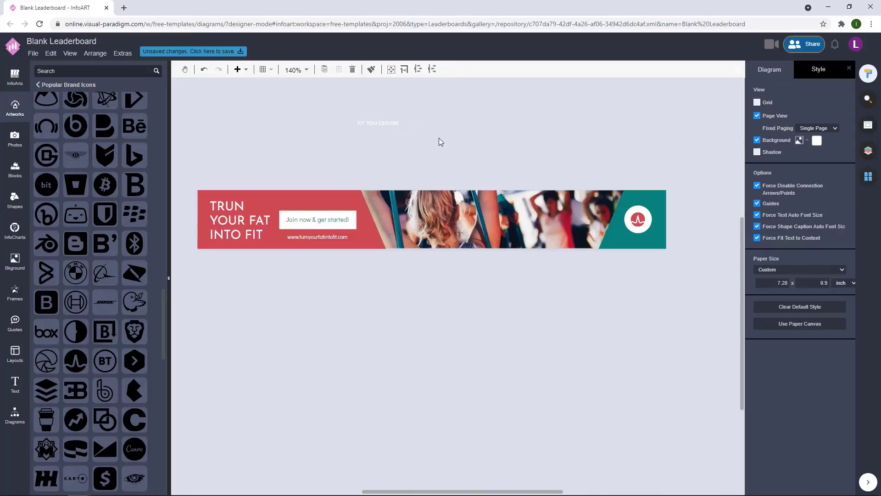
# Step: Center the "FIT YOU CENTRE" text in its box and move it below the white circle on the teal block
pyautogui.click(397, 124)
pyautogui.click(801, 69)
pyautogui.click(774, 129)
pyautogui.moveTo(392, 123); pyautogui.dragTo(667, 244)
pyautogui.click(690, 250)
# Step: Fine-tune the font size of the "FIT YOU CENTRE" text
pyautogui.click(662, 245)
pyautogui.click(672, 248)
pyautogui.click(653, 240)
pyautogui.doubleClick(644, 240)
pyautogui.click(845, 125)
pyautogui.click(690, 228)
# Step: Align the horizontal centers of the white circle, pulse logo and "FIT YOU CENTRE" text, and shift them slightly left and up
pyautogui.scroll(4, 690, 228)
pyautogui.click(620, 252)
pyautogui.click(666, 253)
pyautogui.moveTo(669, 282); pyautogui.dragTo(520, 154)
pyautogui.click(838, 70)
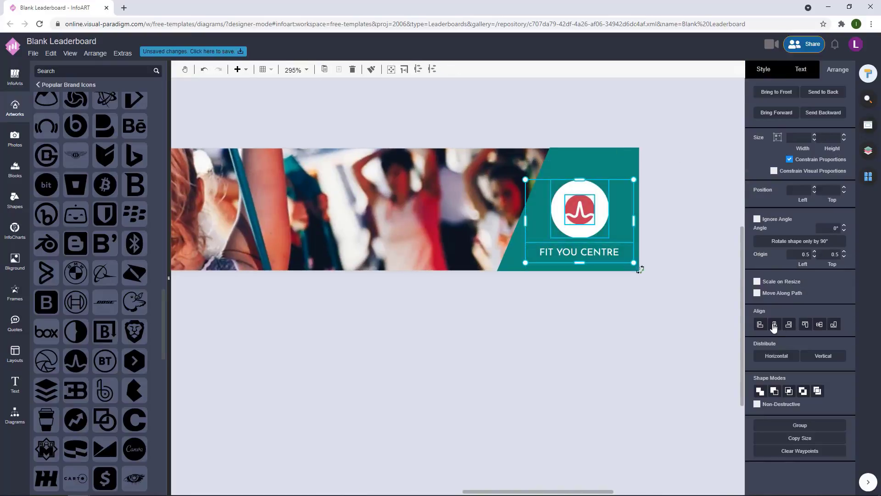
pyautogui.click(774, 325)
pyautogui.moveTo(582, 212); pyautogui.dragTo(578, 209)
pyautogui.click(681, 223)
# Step: Nudge the white circle, pulse logo and "FIT YOU CENTRE" text slightly right on the teal block
pyautogui.scroll(-3, 681, 223)
pyautogui.scroll(-3, 676, 281)
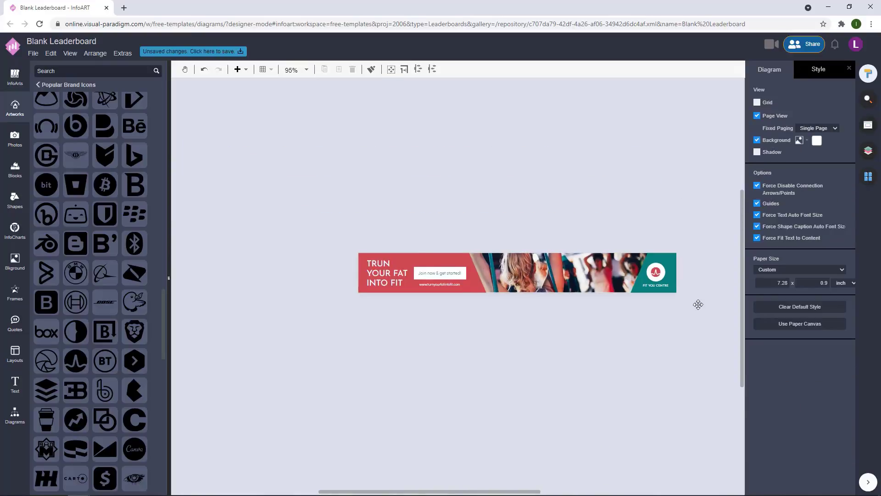
pyautogui.scroll(2, 698, 305)
pyautogui.moveTo(658, 281); pyautogui.dragTo(546, 202)
pyautogui.click(657, 221)
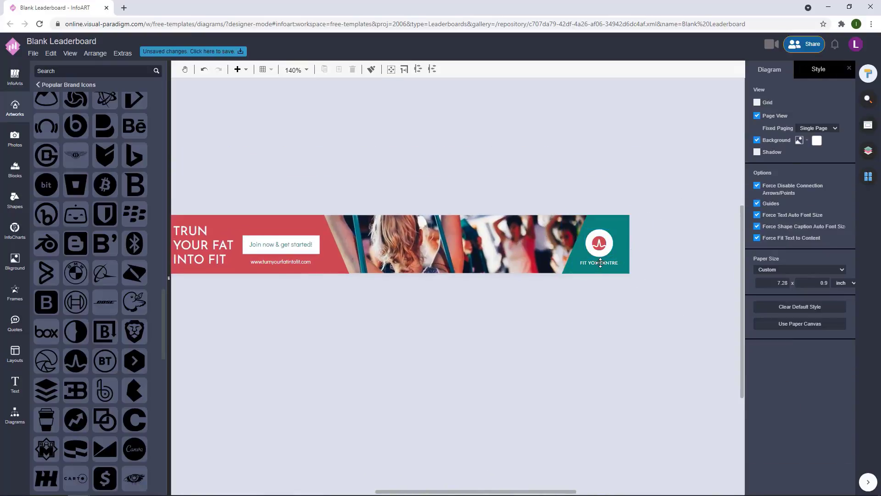
pyautogui.click(607, 242)
pyautogui.click(668, 228)
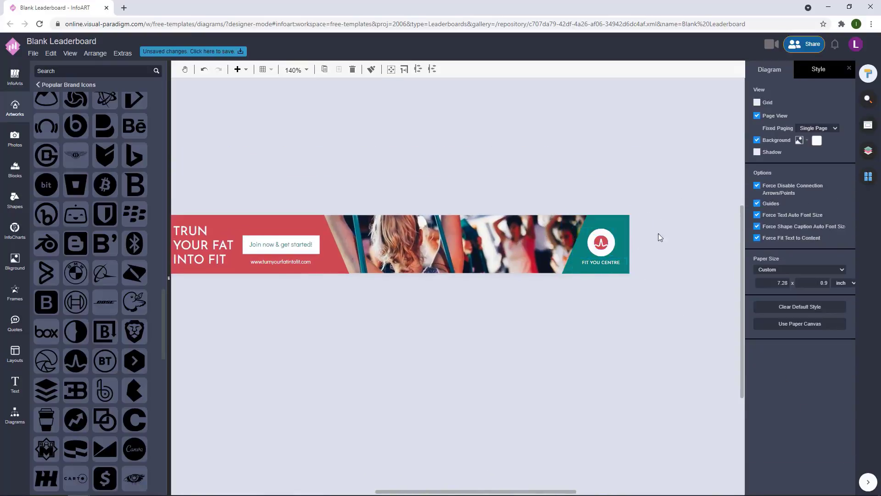
# Step: Fine-tune the position of the pulse logo inside the white circle on the teal block
pyautogui.scroll(-3, 523, 321)
pyautogui.scroll(1, 491, 339)
pyautogui.scroll(2, 618, 252)
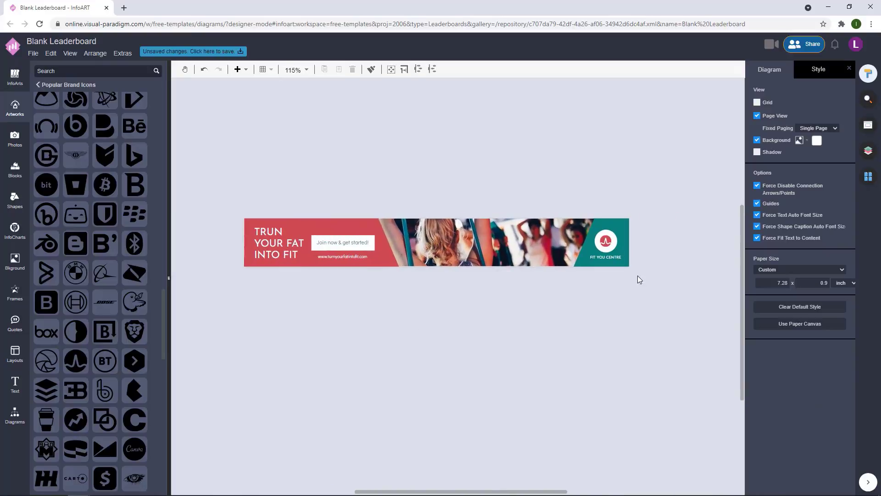
pyautogui.scroll(4, 642, 259)
pyautogui.click(590, 237)
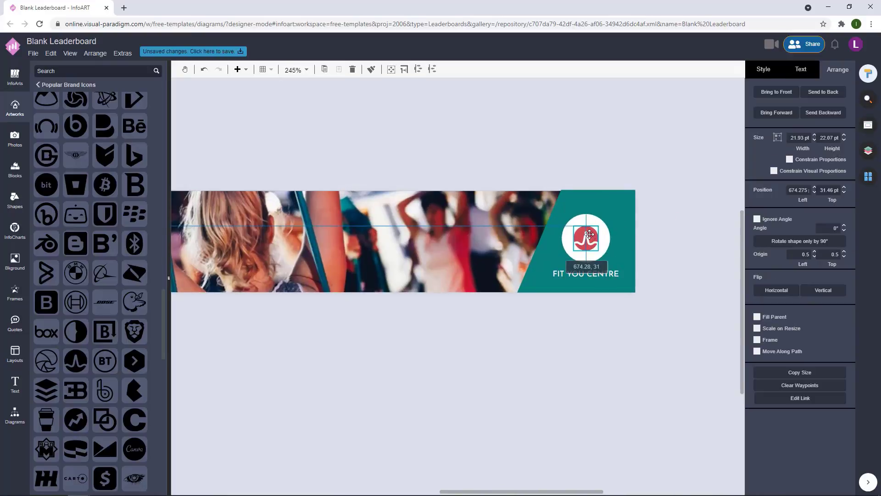
pyautogui.click(653, 221)
pyautogui.scroll(-4, 474, 281)
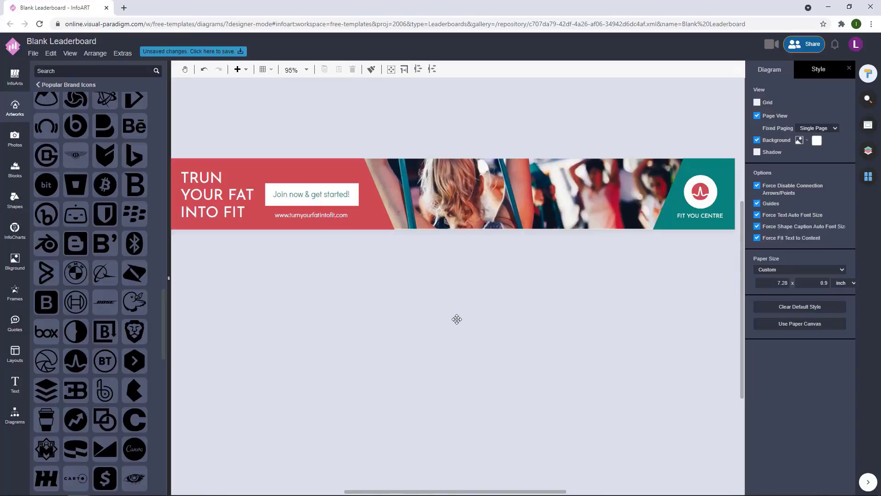
pyautogui.scroll(-2, 474, 342)
pyautogui.scroll(2, 474, 345)
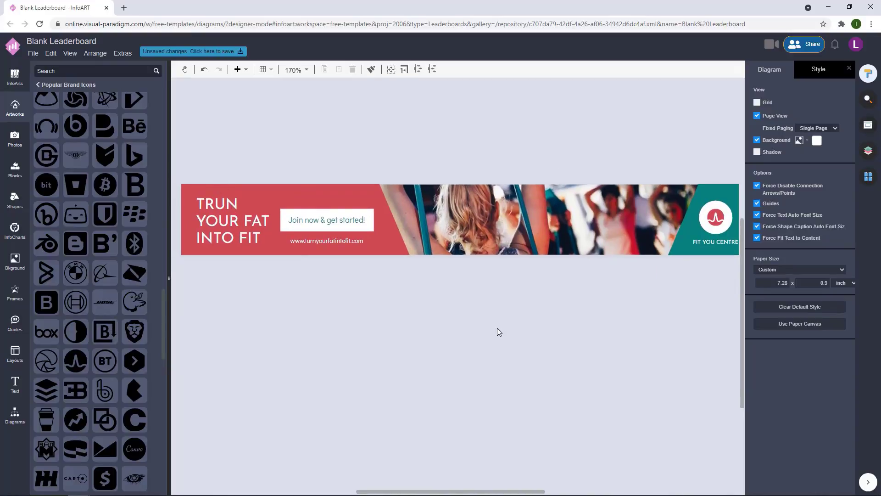
pyautogui.scroll(-3, 475, 346)
pyautogui.scroll(1, 390, 192)
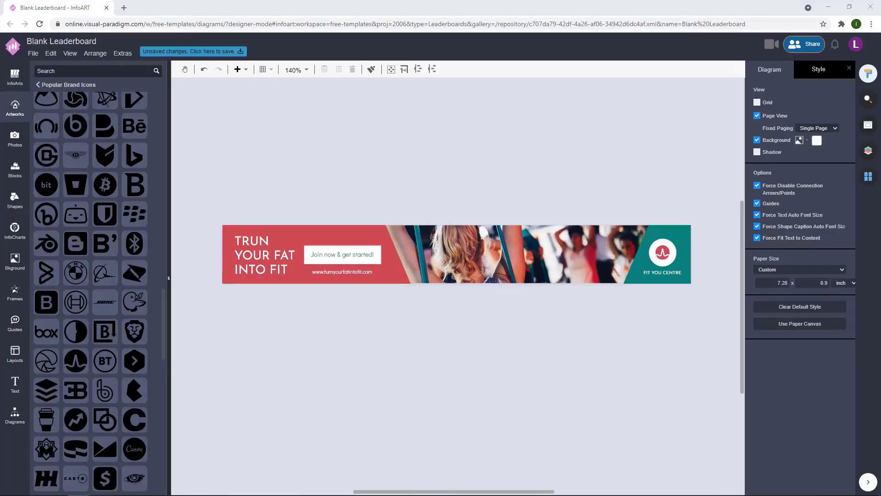
pyautogui.moveTo(566, 151); pyautogui.dragTo(558, 133)
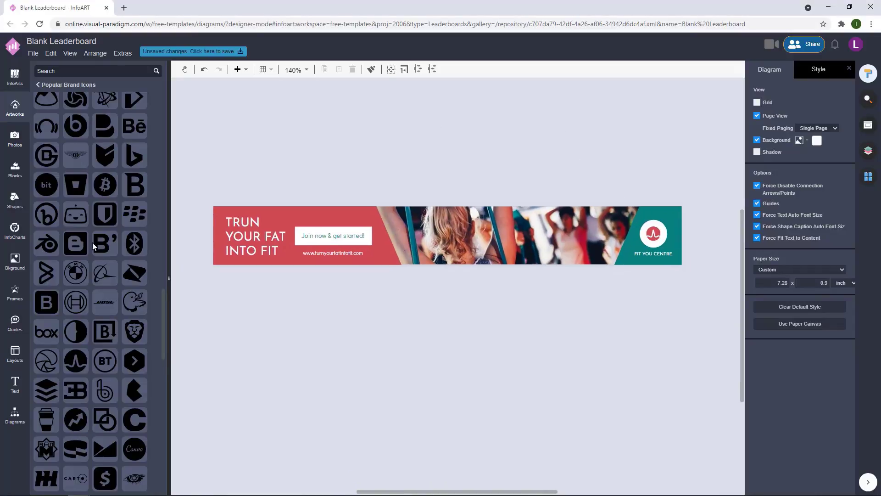
# Step: Add a white downward-pointing triangle without an outline at the photo's upper edge, beside the red slanted block
pyautogui.click(16, 414)
pyautogui.moveTo(150, 252); pyautogui.dragTo(382, 221)
pyautogui.click(494, 124)
pyautogui.click(455, 196)
pyautogui.scroll(4, 413, 227)
pyautogui.click(383, 221)
pyautogui.moveTo(396, 167); pyautogui.dragTo(385, 178)
pyautogui.click(759, 70)
pyautogui.click(757, 166)
pyautogui.click(441, 183)
pyautogui.click(433, 150)
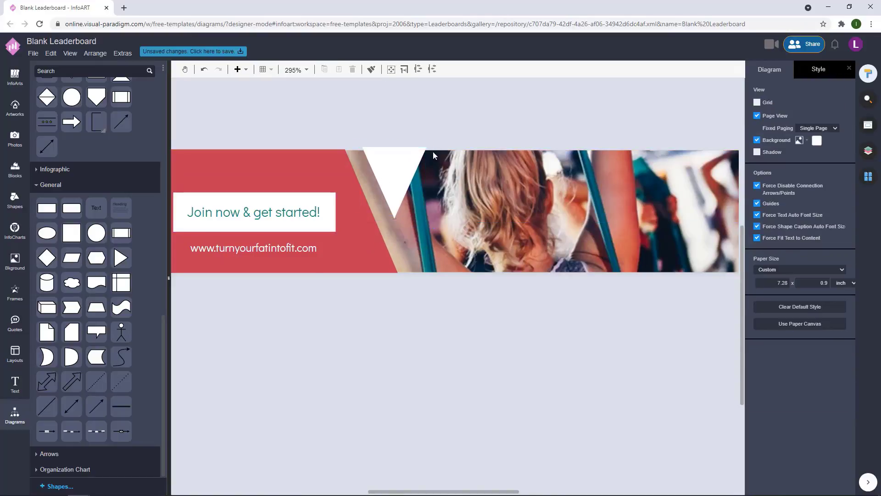
# Step: Nudge the red slanted block slightly so its upper edge lines up with the photo
pyautogui.moveTo(434, 150); pyautogui.dragTo(479, 192)
pyautogui.click(497, 154)
pyautogui.click(489, 193)
pyautogui.click(514, 150)
pyautogui.click(406, 177)
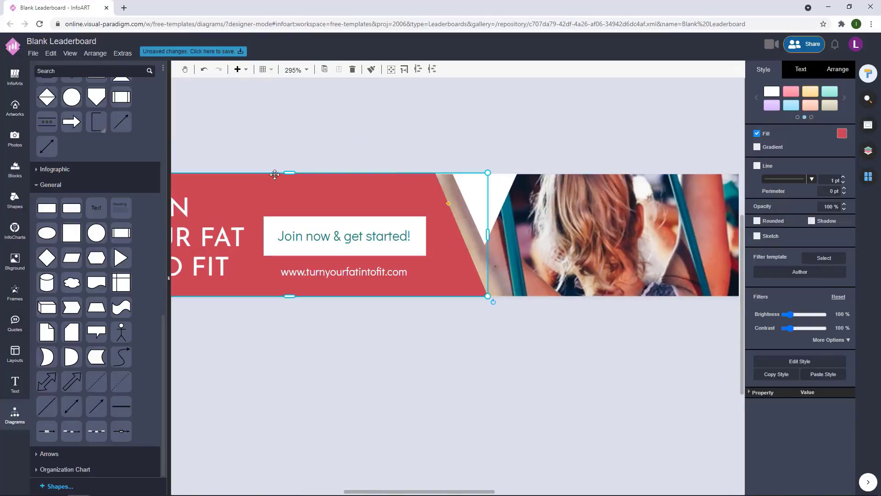
pyautogui.moveTo(284, 173); pyautogui.dragTo(285, 174)
pyautogui.click(415, 152)
# Step: Duplicate the white triangle and place the copy at the photo's lower edge, beside the teal block
pyautogui.scroll(-3, 496, 202)
pyautogui.moveTo(579, 296); pyautogui.dragTo(461, 299)
pyautogui.moveTo(366, 200); pyautogui.dragTo(469, 227)
pyautogui.moveTo(498, 261); pyautogui.dragTo(449, 208)
pyautogui.click(490, 271)
pyautogui.moveTo(475, 242); pyautogui.dragTo(628, 193)
pyautogui.hotkey('ctrl', 'r')
pyautogui.moveTo(660, 162); pyautogui.dragTo(654, 211)
pyautogui.moveTo(629, 181); pyautogui.dragTo(628, 237)
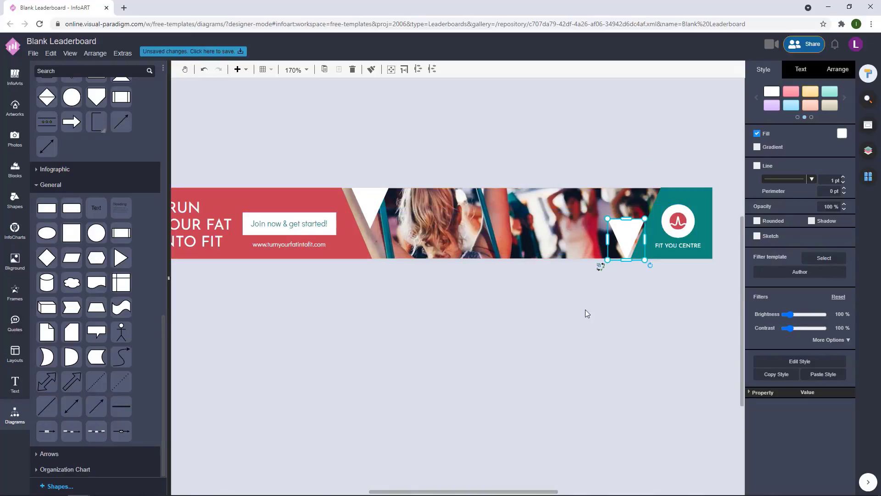
# Step: Try a red fill on the triangle beside the teal block and revert it to white
pyautogui.click(842, 133)
pyautogui.click(821, 219)
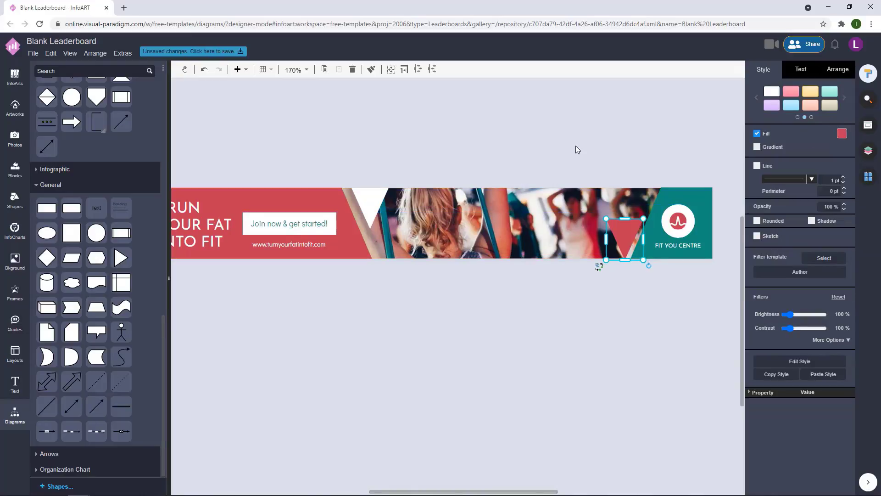
pyautogui.click(841, 135)
pyautogui.click(801, 219)
pyautogui.click(542, 145)
# Step: Nudge the triangle beside the red block closer to that block and fill it with teal
pyautogui.click(374, 202)
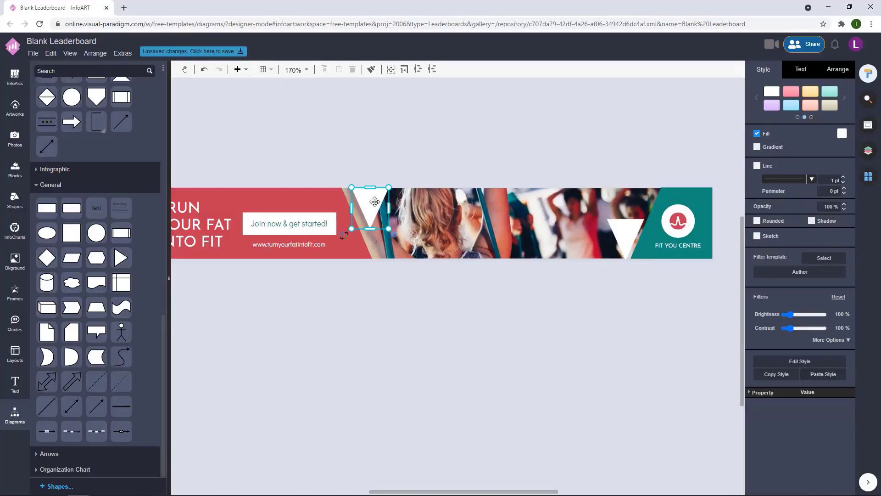
pyautogui.click(842, 133)
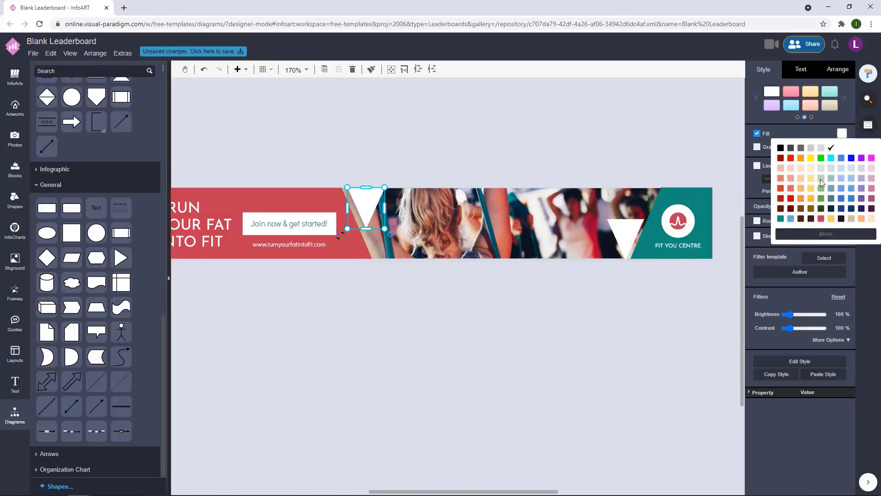
pyautogui.click(780, 220)
pyautogui.click(514, 149)
pyautogui.click(366, 197)
pyautogui.click(453, 129)
pyautogui.scroll(-2, 499, 187)
pyautogui.scroll(2, 404, 215)
# Step: Select both triangles and set their fill to white
pyautogui.click(417, 184)
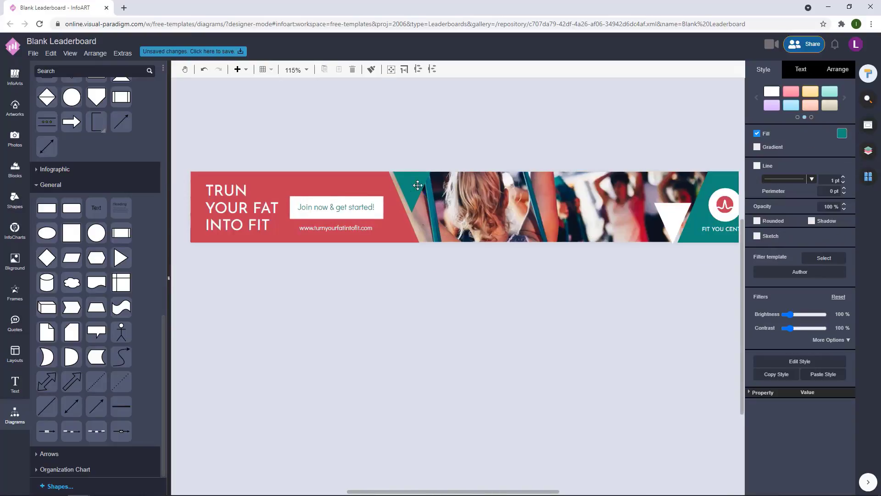
pyautogui.keyDown('shift'); pyautogui.click(672, 217); pyautogui.keyUp('shift')
pyautogui.click(842, 134)
pyautogui.click(800, 219)
pyautogui.click(502, 153)
pyautogui.scroll(-1, 498, 163)
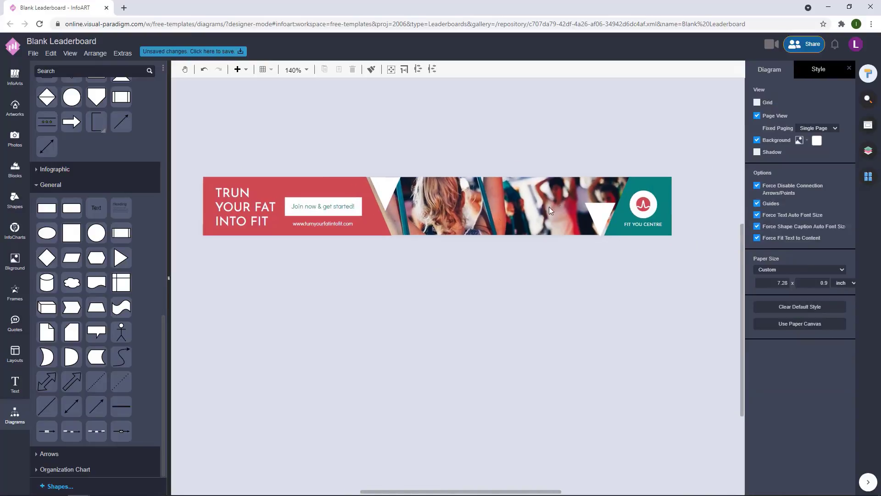
# Step: Rotate the white triangle beside the teal block 90° clockwise
pyautogui.click(600, 212)
pyautogui.click(622, 244)
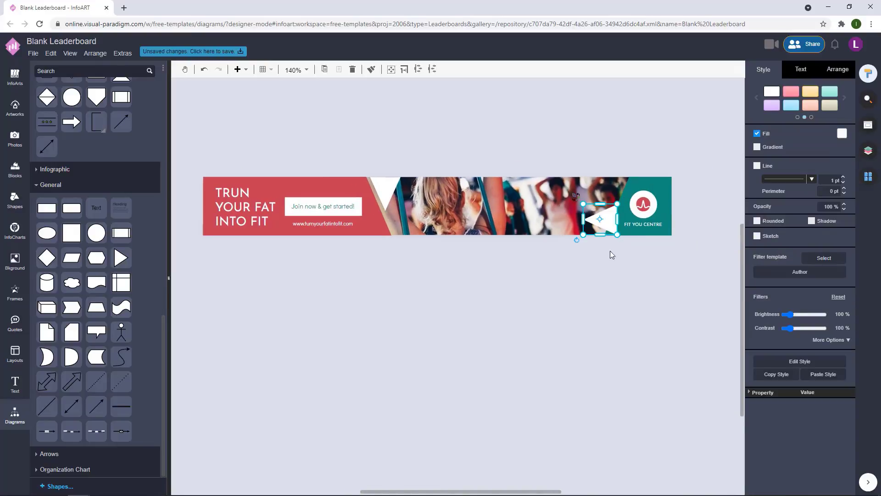
# Step: Rotate the white triangle upright and place it at the photo's lower edge beside the teal panel
pyautogui.click(578, 243)
pyautogui.click(585, 253)
pyautogui.moveTo(602, 229); pyautogui.dragTo(585, 231)
pyautogui.click(605, 252)
pyautogui.click(706, 202)
# Step: Widen the teal panel toward the photo and shift the logo with its FIT YOU CENTRE caption left inside it
pyautogui.click(665, 135)
pyautogui.click(659, 188)
pyautogui.moveTo(660, 188); pyautogui.dragTo(590, 175)
pyautogui.click(698, 225)
pyautogui.keyDown('shift'); pyautogui.click(646, 224); pyautogui.keyUp('shift')
pyautogui.moveTo(647, 209); pyautogui.dragTo(641, 204)
pyautogui.click(681, 213)
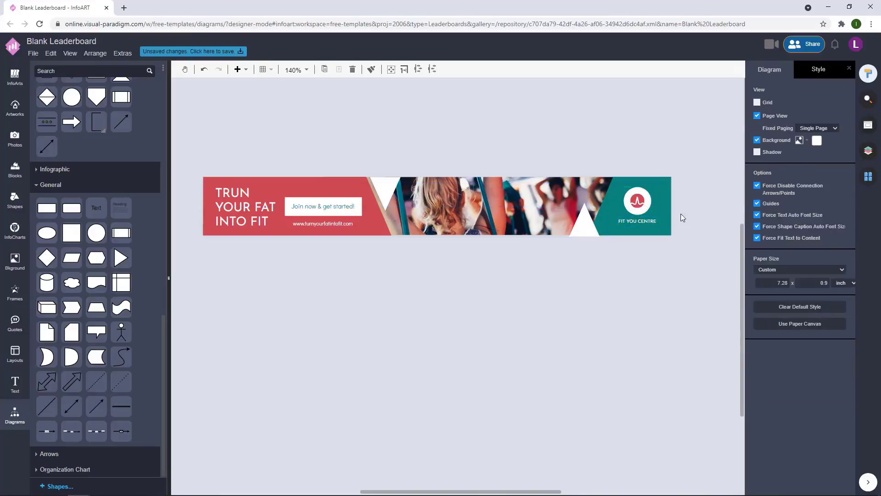
# Step: Nudge the upright white triangle right until it meets the teal panel's slanted edge
pyautogui.click(594, 226)
pyautogui.press('Right')
pyautogui.press('Right')
pyautogui.press('Right')
pyautogui.press('Right')
pyautogui.press('Right')
pyautogui.press('Right')
pyautogui.press('Right')
pyautogui.press('Right')
pyautogui.press('Right')
pyautogui.press('Right')
# Step: Nudge the logo and its caption slightly right within the teal panel
pyautogui.click(692, 236)
pyautogui.moveTo(693, 237); pyautogui.dragTo(593, 180)
pyautogui.press('Right')
pyautogui.press('Right')
pyautogui.press('Right')
pyautogui.press('Right')
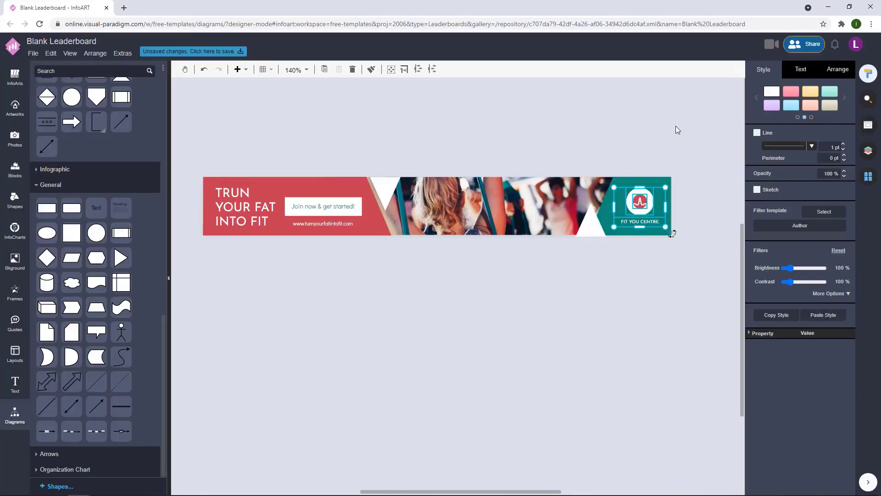
pyautogui.click(676, 126)
# Step: Duplicate the upright white triangle beside the teal panel and place the copy near the inverted triangle at the photo's red end
pyautogui.moveTo(598, 228); pyautogui.dragTo(597, 227)
pyautogui.click(648, 100)
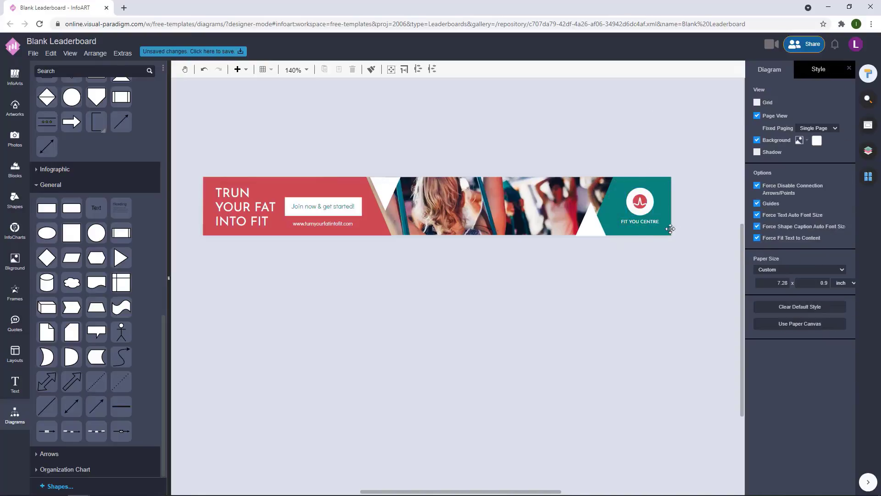
pyautogui.click(386, 187)
pyautogui.click(431, 156)
pyautogui.click(386, 188)
pyautogui.click(476, 141)
pyautogui.moveTo(590, 225); pyautogui.dragTo(417, 222)
pyautogui.click(442, 180)
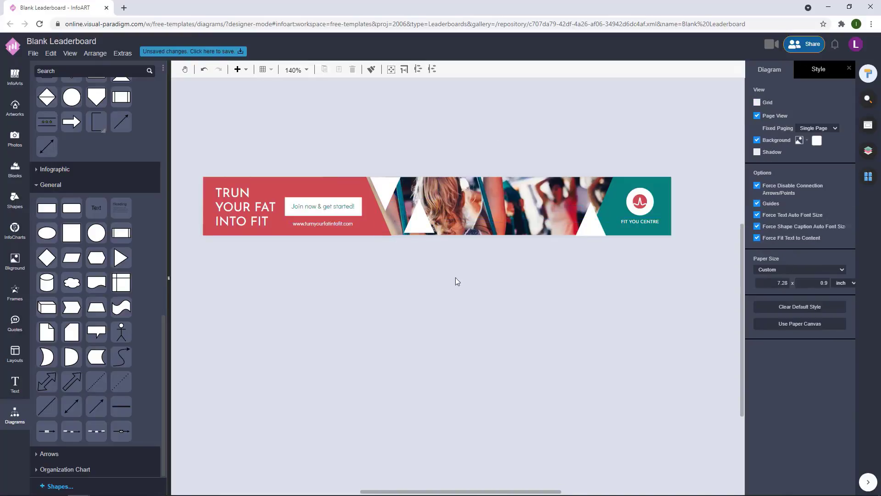
pyautogui.moveTo(472, 254); pyautogui.dragTo(486, 270)
pyautogui.click(355, 243)
pyautogui.press('Up')
pyautogui.click(393, 277)
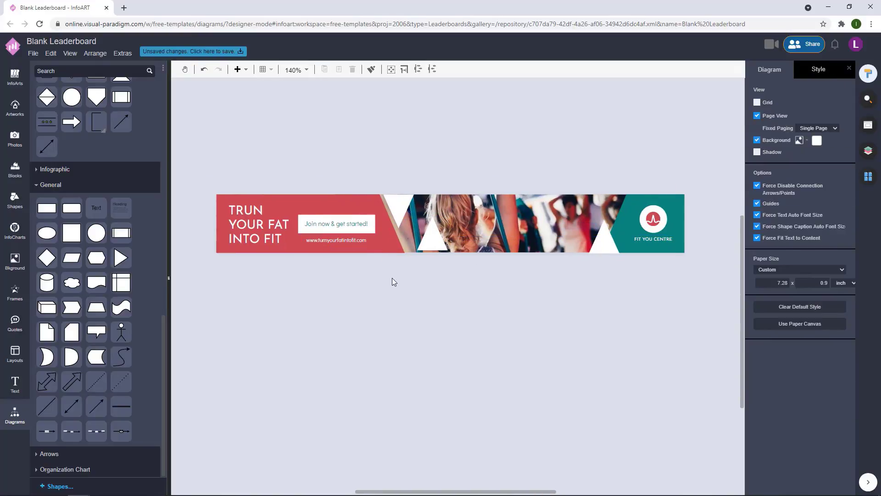
pyautogui.moveTo(395, 278); pyautogui.dragTo(293, 197)
pyautogui.click(472, 293)
pyautogui.moveTo(473, 293); pyautogui.dragTo(451, 298)
pyautogui.moveTo(527, 281); pyautogui.dragTo(533, 283)
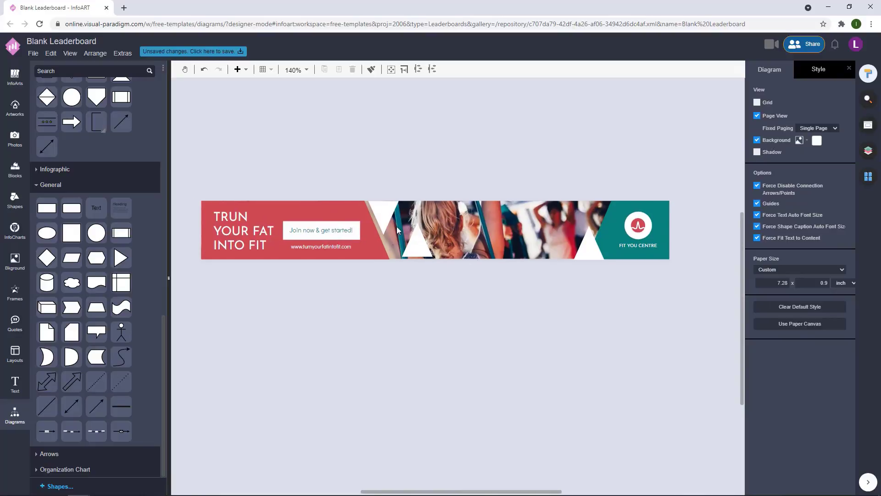
# Step: Align the copied upright triangle with the banner's bottom edge, next to the inverted white triangle
pyautogui.moveTo(388, 209)
pyautogui.mouseDown()
pyautogui.moveTo(368, 210)
pyautogui.moveTo(389, 210)
pyautogui.mouseUp()
pyautogui.click(384, 211)
pyautogui.click(457, 160)
pyautogui.moveTo(409, 253); pyautogui.dragTo(415, 251)
pyautogui.click(426, 236)
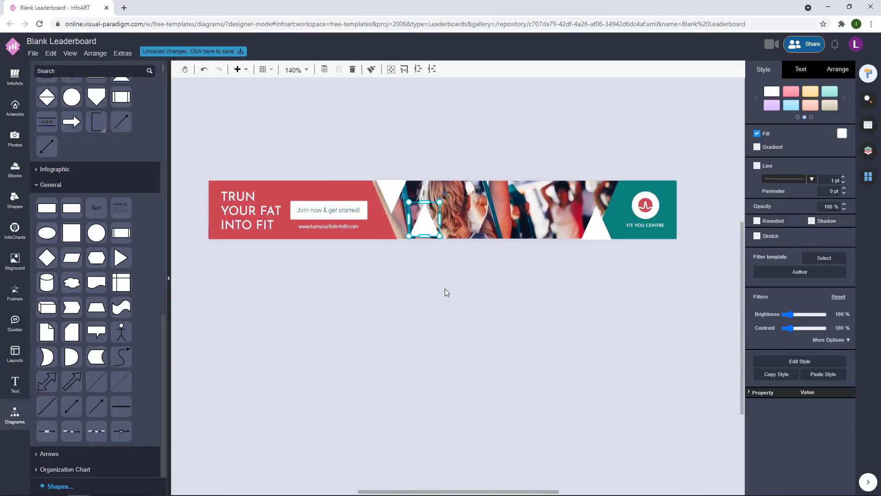
pyautogui.click(456, 160)
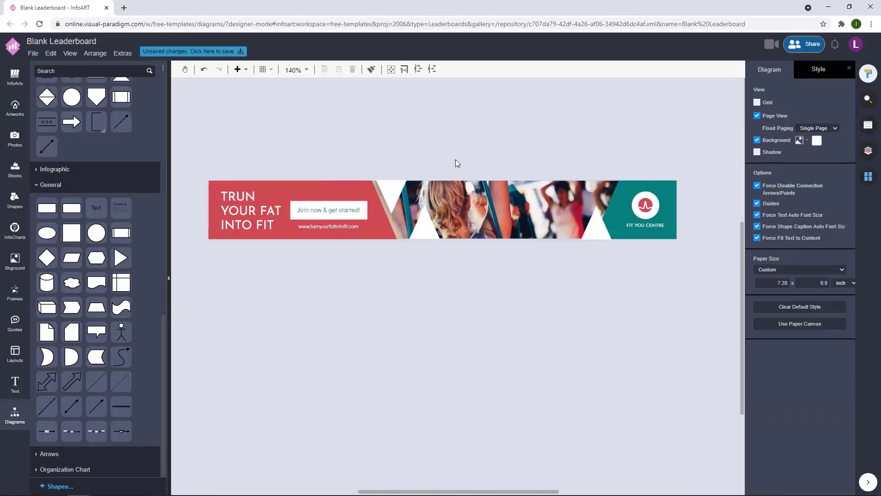
# Step: Set the opacity of all three white triangles to 80 %
pyautogui.click(426, 226)
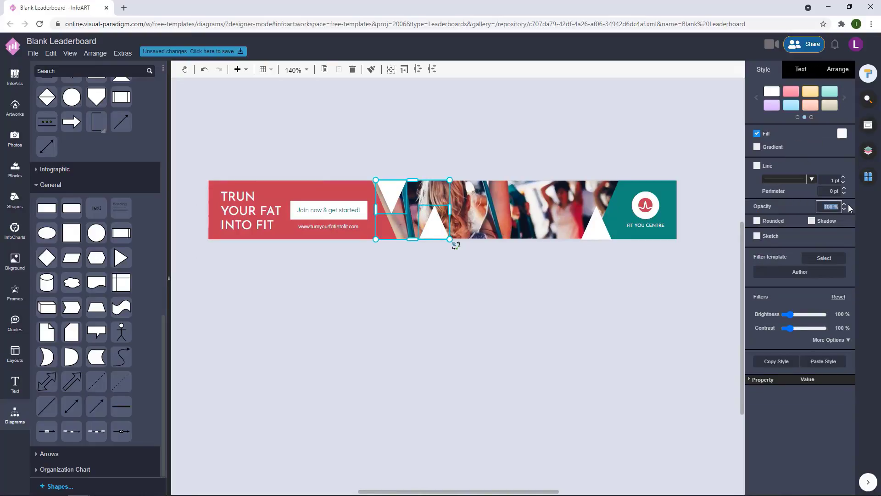
pyautogui.click(524, 310)
pyautogui.click(594, 227)
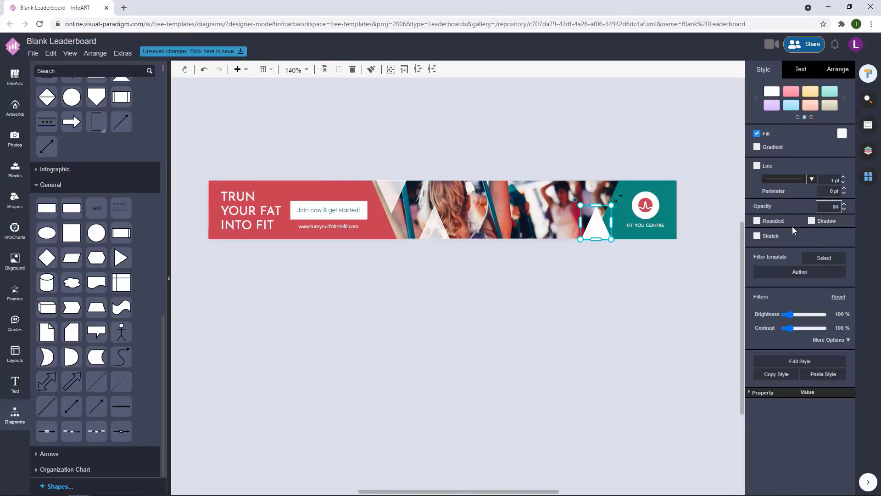
pyautogui.press('Return')
pyautogui.moveTo(564, 311); pyautogui.dragTo(562, 324)
pyautogui.click(597, 238)
pyautogui.click(584, 312)
pyautogui.click(593, 246)
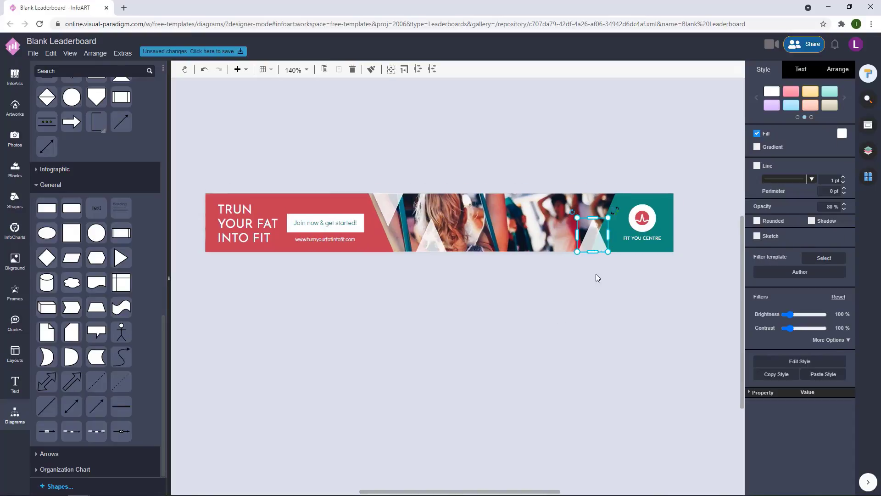
pyautogui.click(595, 277)
pyautogui.click(387, 209)
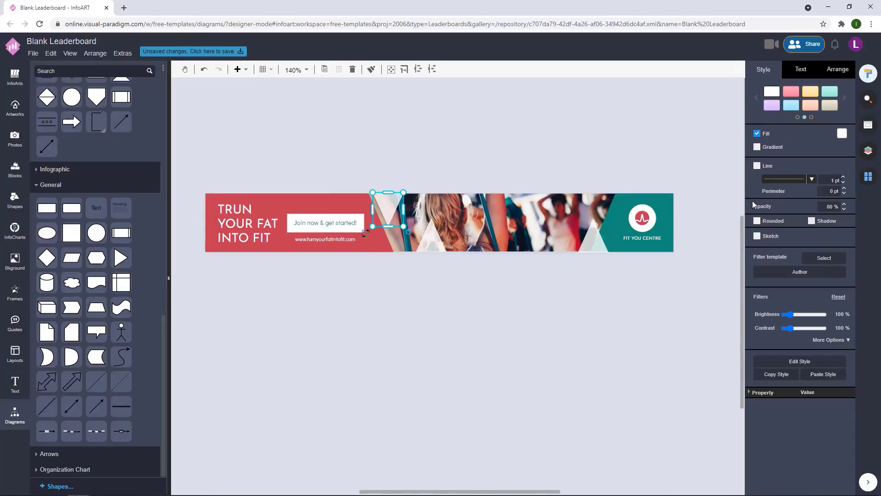
pyautogui.click(502, 142)
# Step: Add a smaller upright copy of the inverted white triangle overlapping it, and fill the copy with the banner's red
pyautogui.moveTo(388, 210); pyautogui.dragTo(336, 213)
pyautogui.click(380, 216)
pyautogui.scroll(4, 380, 216)
pyautogui.click(842, 133)
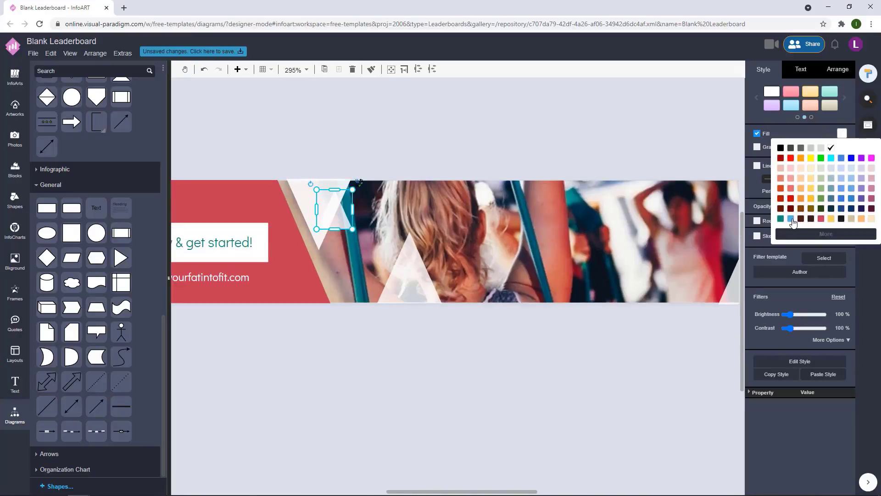
pyautogui.click(821, 219)
pyautogui.scroll(-5, 406, 241)
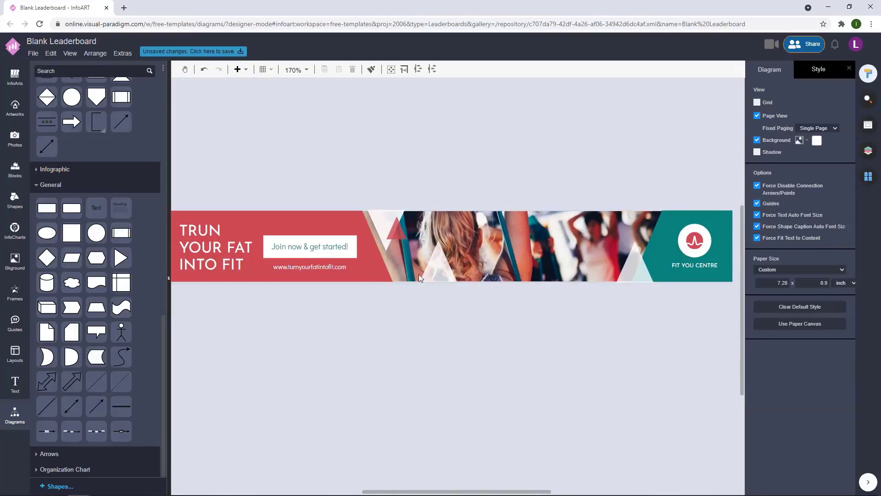
# Step: Copy the small red triangle onto the white triangle beside the teal panel and fill the copy with the panel's teal
pyautogui.moveTo(397, 231); pyautogui.dragTo(628, 261)
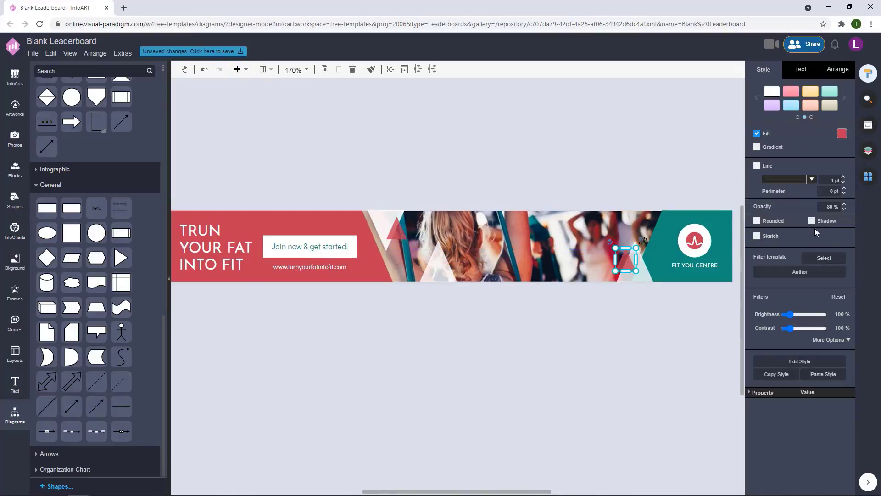
pyautogui.click(842, 133)
pyautogui.click(780, 223)
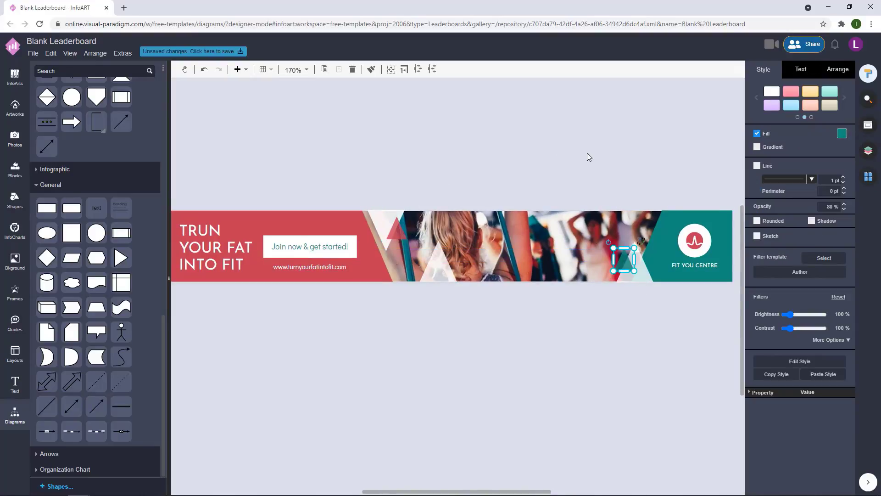
pyautogui.click(587, 153)
# Step: Copy the small red triangle onto the upright white triangle near the red section and fill the copy teal
pyautogui.scroll(-1, 520, 358)
pyautogui.scroll(3, 475, 331)
pyautogui.moveTo(376, 198); pyautogui.dragTo(446, 239)
pyautogui.click(841, 133)
pyautogui.click(782, 225)
pyautogui.click(532, 141)
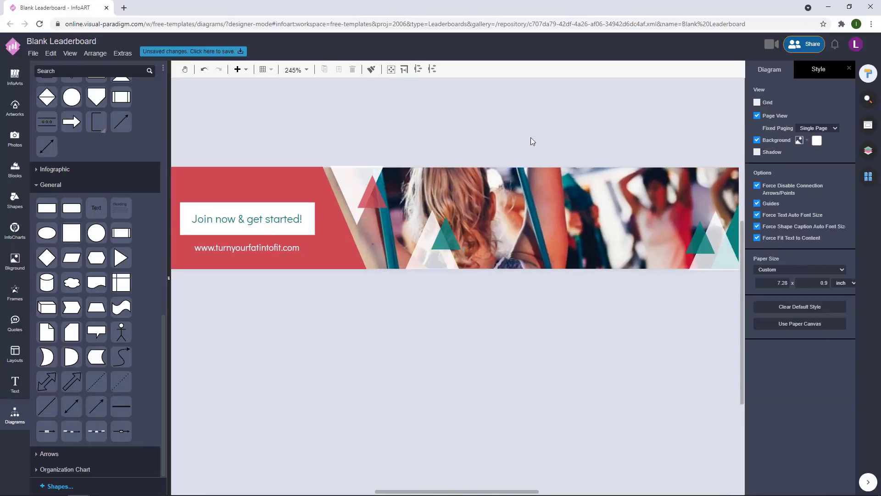
# Step: Select both small teal triangles together and open their arrangement options
pyautogui.scroll(-2, 523, 365)
pyautogui.click(453, 238)
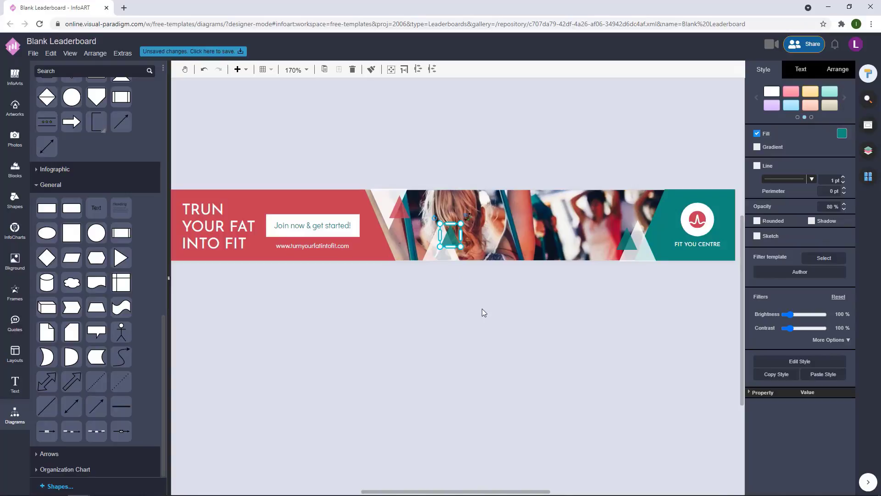
pyautogui.keyDown('shift'); pyautogui.click(628, 242); pyautogui.keyUp('shift')
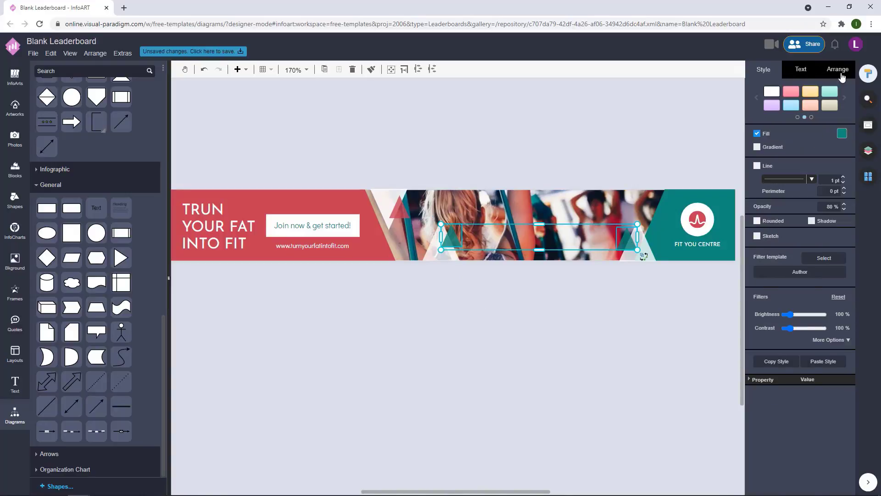
pyautogui.click(837, 69)
pyautogui.click(530, 353)
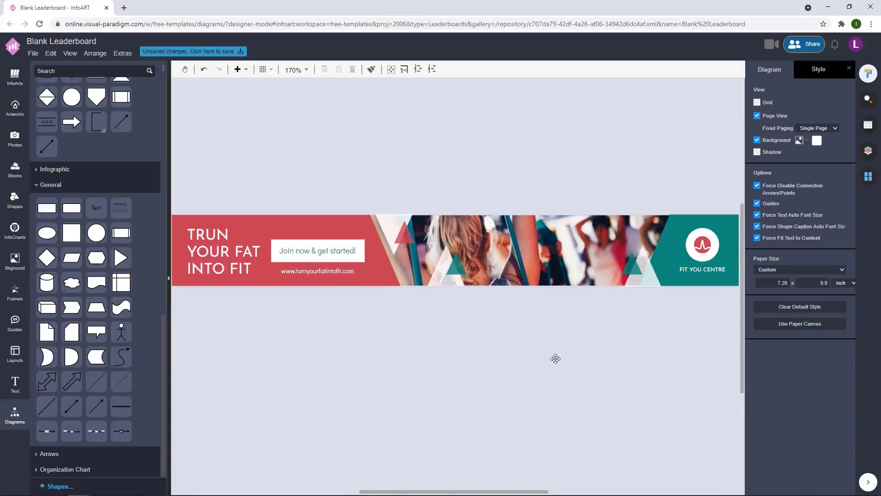
# Step: Duplicate the inverted white triangle with its red triangle to the photo's upper edge near the teal panel
pyautogui.scroll(-1, 546, 355)
pyautogui.moveTo(541, 193); pyautogui.dragTo(510, 175)
pyautogui.moveTo(359, 174); pyautogui.dragTo(418, 262)
pyautogui.moveTo(396, 224); pyautogui.dragTo(570, 217)
pyautogui.click(613, 155)
pyautogui.moveTo(511, 162); pyautogui.dragTo(593, 246)
pyautogui.click(621, 177)
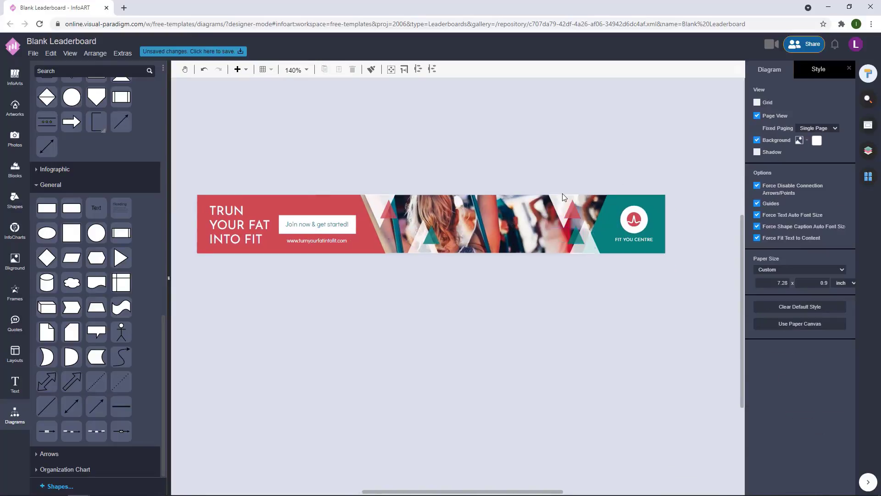
# Step: Fill the small triangle on the copied inverted white triangle with teal
pyautogui.click(573, 212)
pyautogui.click(584, 139)
pyautogui.click(568, 209)
pyautogui.click(763, 69)
pyautogui.click(842, 135)
pyautogui.click(783, 219)
pyautogui.click(591, 160)
# Step: Fill the small triangle on the lower white triangle beside the teal panel with red
pyautogui.click(577, 237)
pyautogui.click(842, 136)
pyautogui.click(820, 220)
pyautogui.click(592, 160)
# Step: Move the inverted white triangle and its teal triangle left along the photo's upper edge, away from the lower pair
pyautogui.moveTo(494, 155); pyautogui.dragTo(613, 256)
pyautogui.click(562, 167)
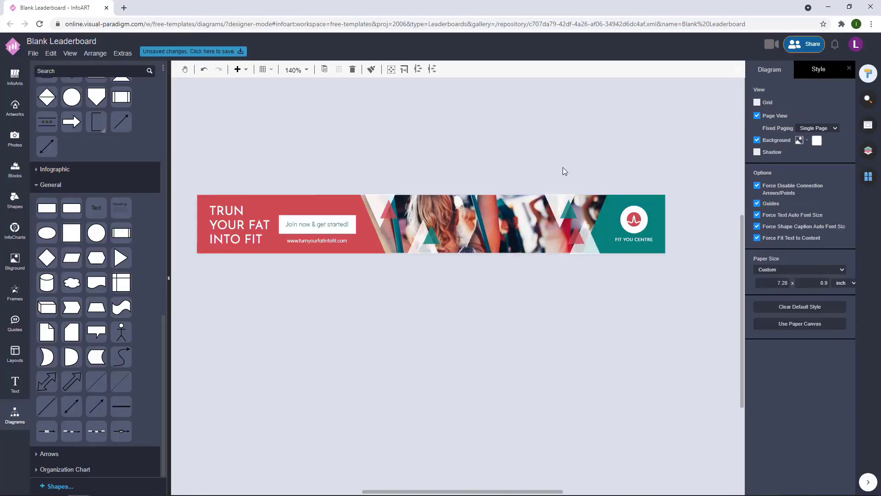
pyautogui.moveTo(538, 168); pyautogui.dragTo(587, 248)
pyautogui.click(509, 309)
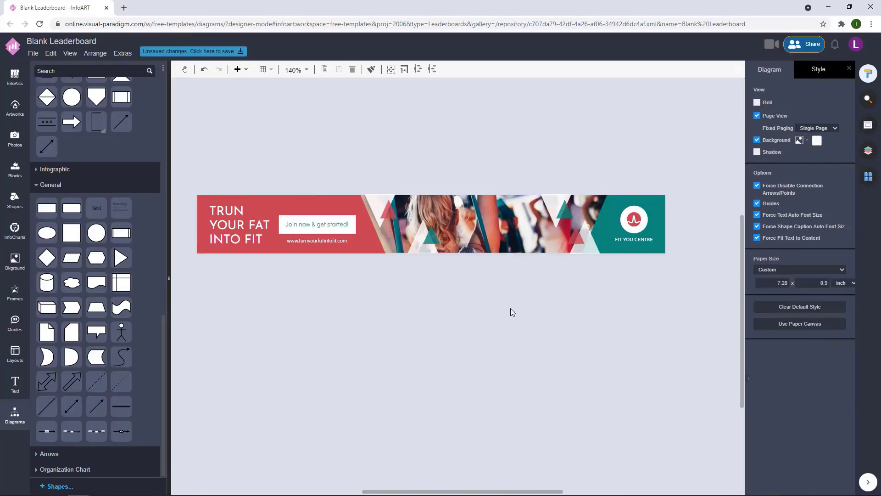
pyautogui.moveTo(496, 309); pyautogui.dragTo(381, 189)
pyautogui.moveTo(481, 162); pyautogui.dragTo(557, 215)
pyautogui.click(566, 318)
pyautogui.moveTo(460, 290); pyautogui.dragTo(462, 309)
pyautogui.moveTo(490, 341); pyautogui.dragTo(492, 330)
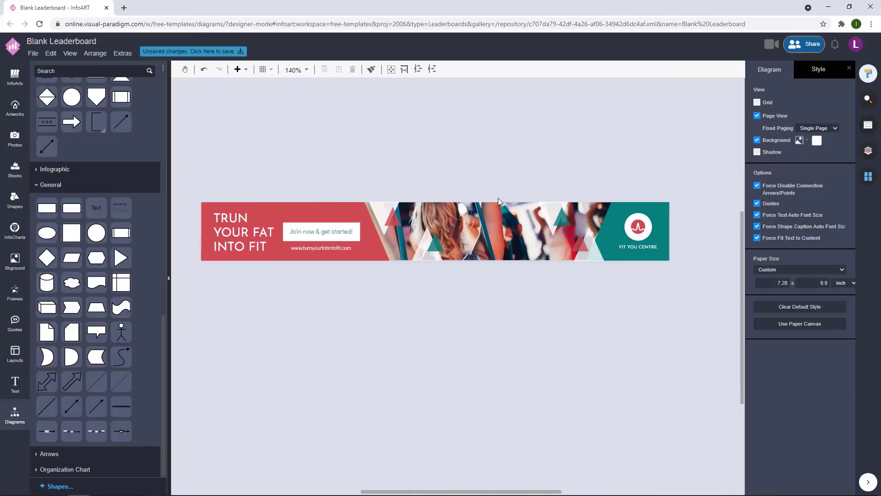
# Step: Shift the logo and its caption slightly left in the teal panel
pyautogui.moveTo(720, 277); pyautogui.dragTo(598, 207)
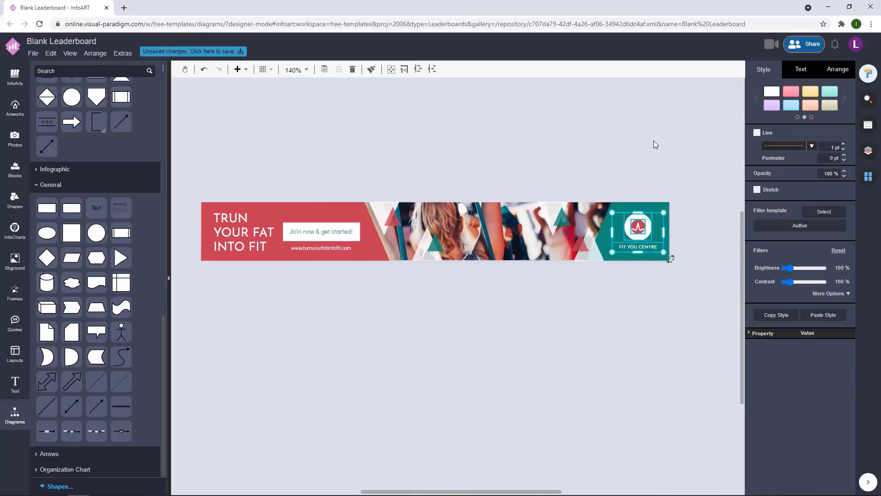
pyautogui.click(639, 142)
pyautogui.moveTo(521, 187); pyautogui.dragTo(531, 196)
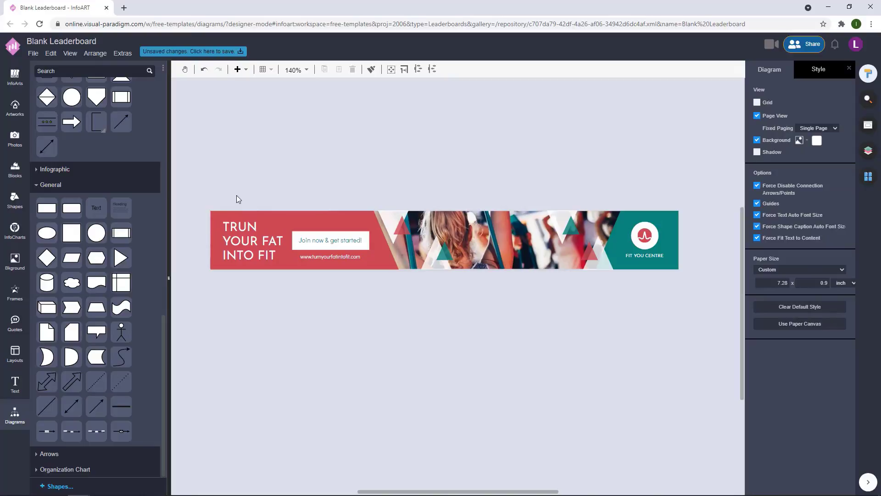
pyautogui.moveTo(334, 167); pyautogui.dragTo(329, 173)
# Step: Add a very thin rectangle across the full banner near its upper edge, with white fill and no outline
pyautogui.moveTo(48, 209); pyautogui.dragTo(694, 201)
pyautogui.moveTo(621, 202); pyautogui.dragTo(182, 203)
pyautogui.moveTo(445, 183); pyautogui.dragTo(444, 221)
pyautogui.click(757, 166)
pyautogui.click(842, 134)
pyautogui.click(831, 148)
pyautogui.click(468, 132)
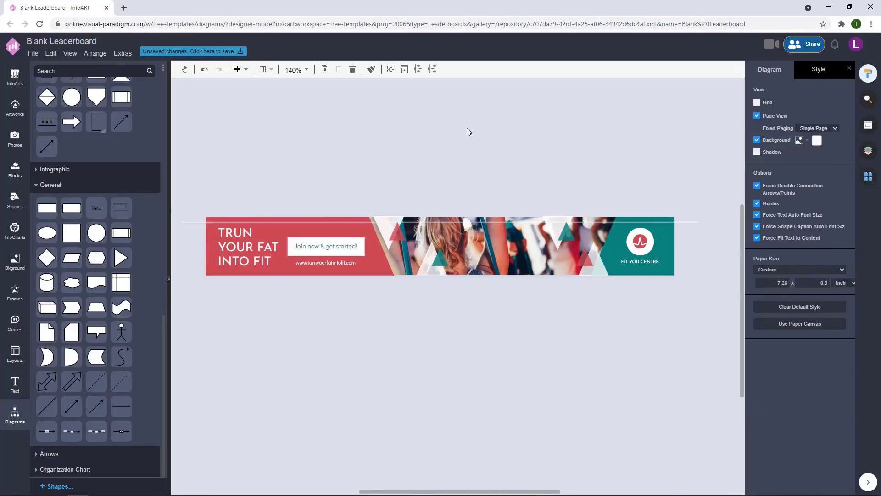
# Step: Delete the thin white bar across the banner
pyautogui.click(330, 222)
pyautogui.press('Escape')
pyautogui.click(642, 223)
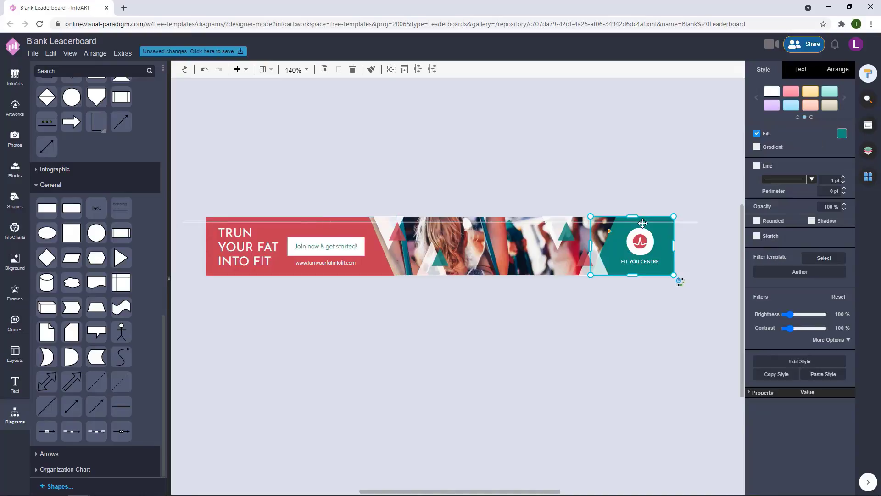
pyautogui.click(533, 223)
pyautogui.click(533, 222)
pyautogui.press('Delete')
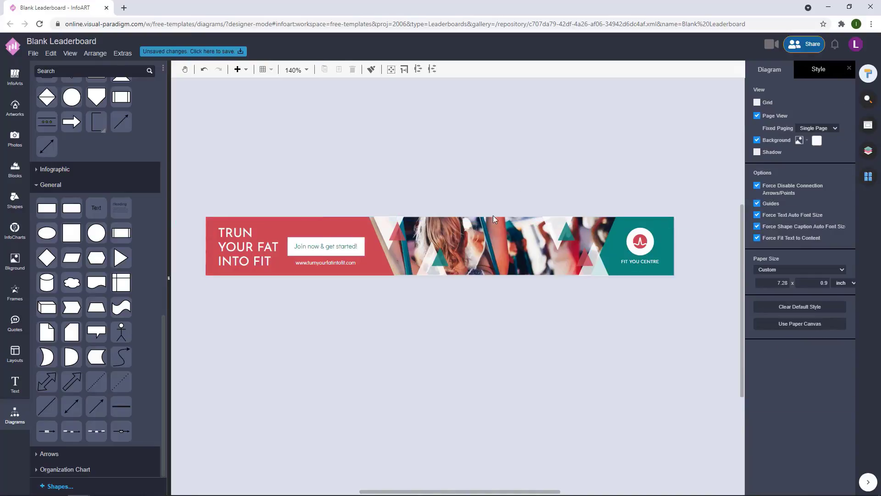
# Step: Reposition the logo together with its caption inside the teal panel
pyautogui.scroll(-2, 477, 322)
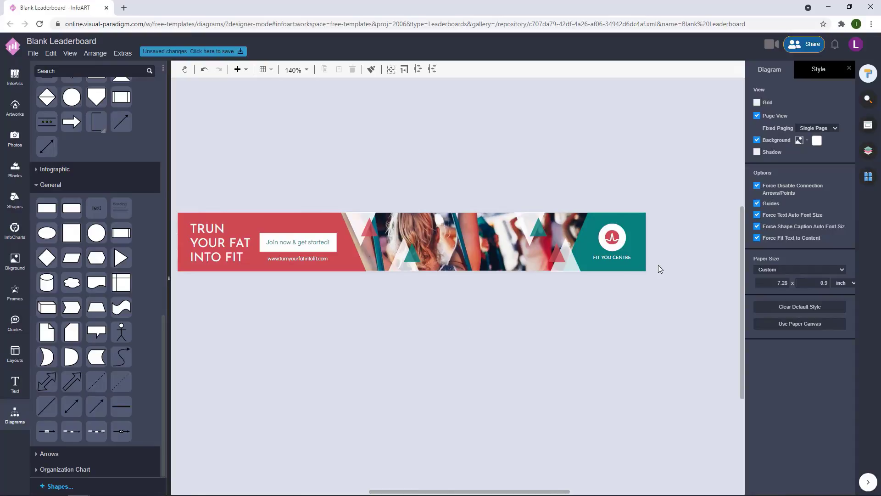
pyautogui.click(642, 255)
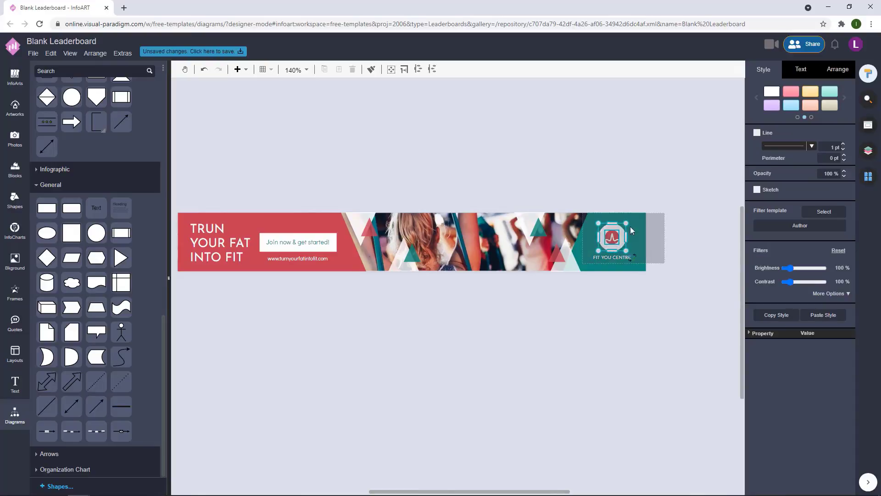
pyautogui.click(621, 240)
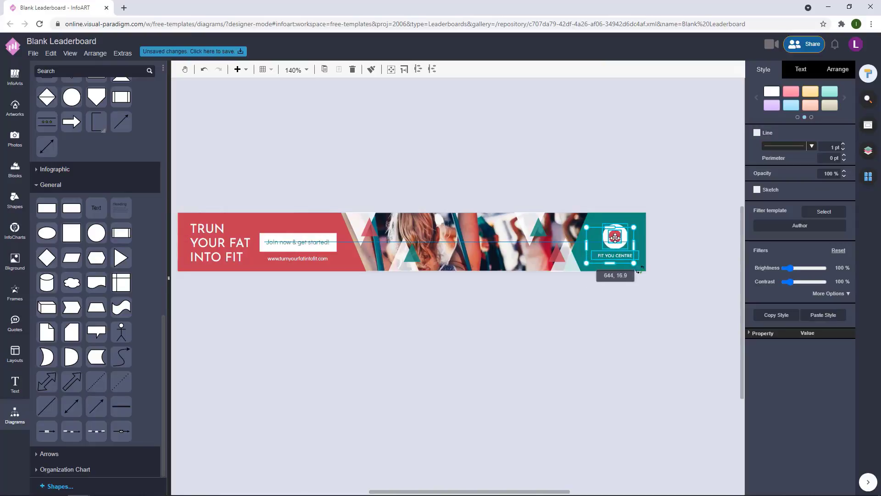
pyautogui.click(673, 222)
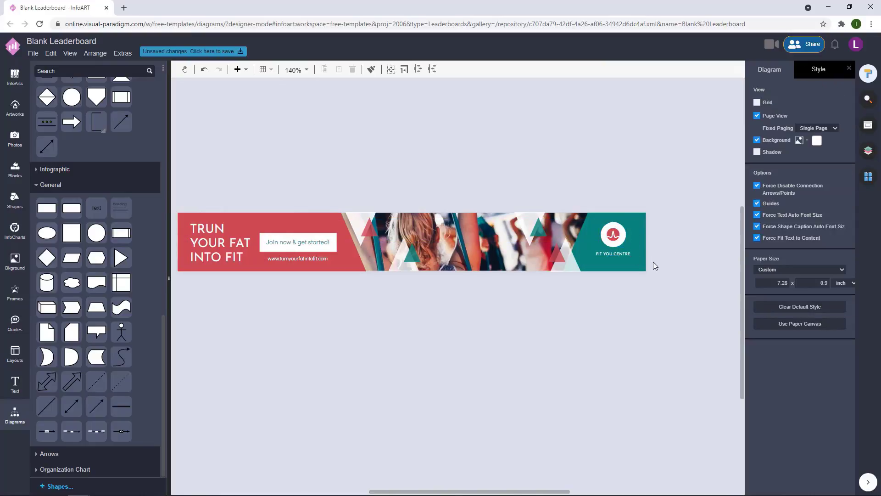
pyautogui.moveTo(574, 216); pyautogui.dragTo(572, 214)
pyautogui.moveTo(613, 237)
pyautogui.mouseDown()
pyautogui.moveTo(614, 245)
pyautogui.moveTo(610, 239)
pyautogui.mouseUp()
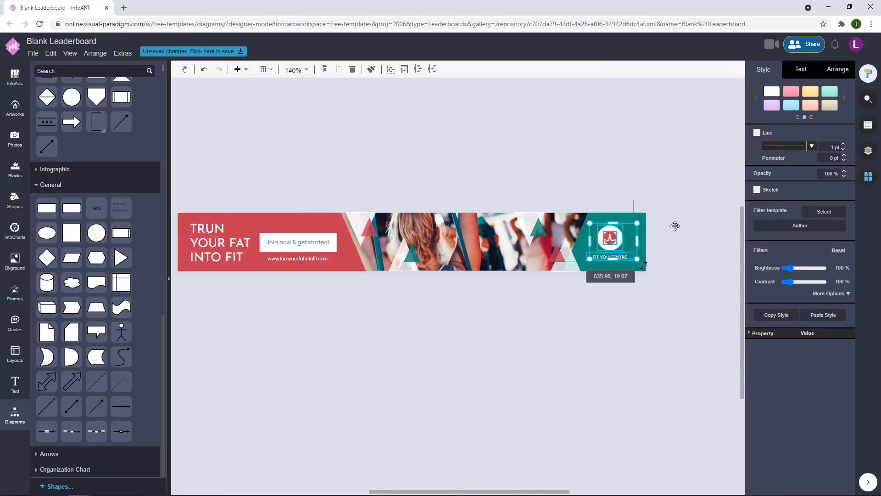
pyautogui.click(675, 226)
# Step: Select the logo and caption and nudge them three increments left
pyautogui.moveTo(654, 267); pyautogui.dragTo(566, 218)
pyautogui.click(665, 237)
pyautogui.moveTo(652, 271); pyautogui.dragTo(572, 218)
pyautogui.press('Left')
pyautogui.press('Left')
pyautogui.press('Left')
pyautogui.click(674, 210)
# Step: Place an offset copy of the teal logo panel at the banner's end, fill it white, and send it to the back
pyautogui.click(623, 221)
pyautogui.moveTo(646, 242); pyautogui.dragTo(643, 227)
pyautogui.click(643, 228)
pyautogui.click(842, 134)
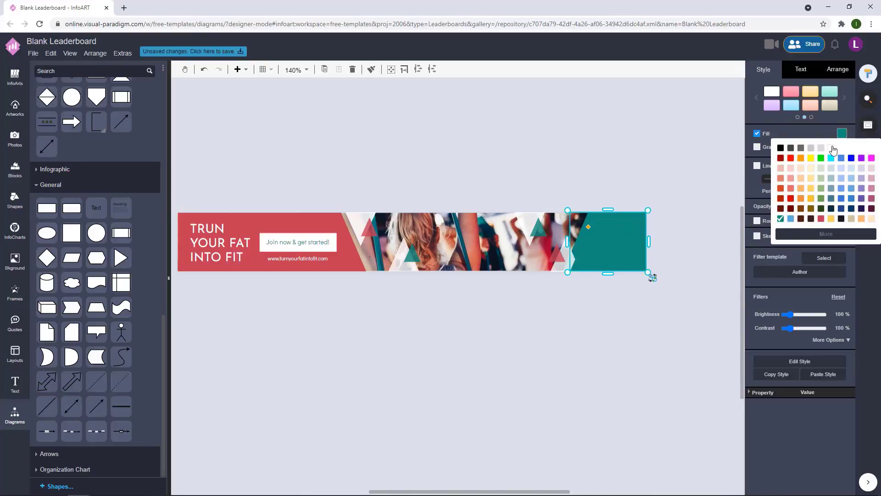
pyautogui.click(832, 147)
pyautogui.click(835, 72)
pyautogui.click(824, 93)
pyautogui.click(684, 137)
# Step: Move the logo and its caption slightly right within the teal panel
pyautogui.click(629, 235)
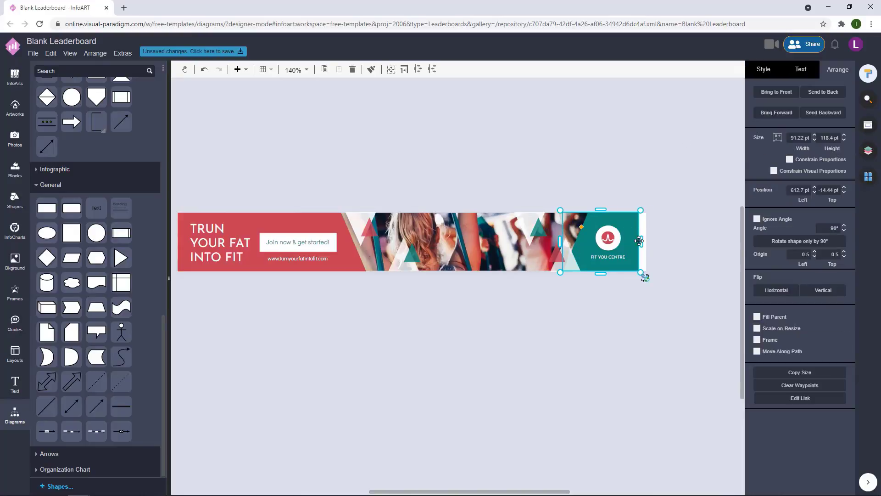
pyautogui.click(679, 226)
pyautogui.click(606, 253)
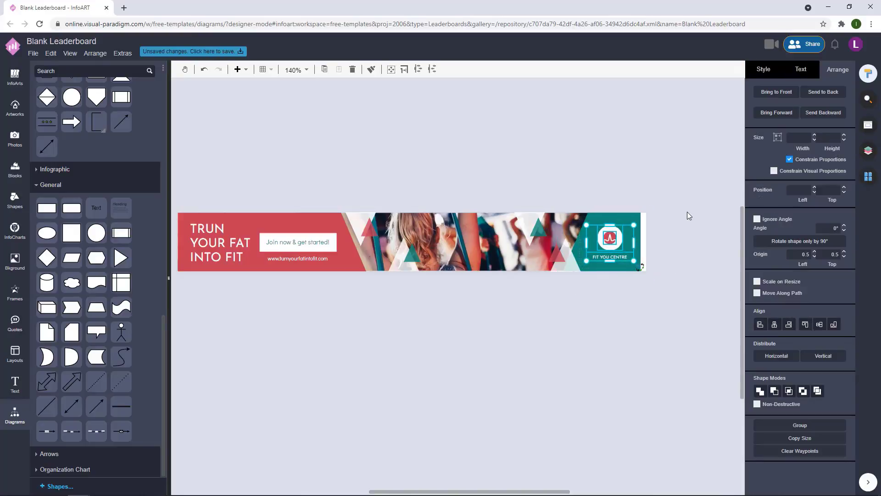
pyautogui.click(688, 212)
pyautogui.moveTo(687, 212); pyautogui.dragTo(710, 234)
pyautogui.scroll(-3, 605, 326)
pyautogui.scroll(2, 527, 336)
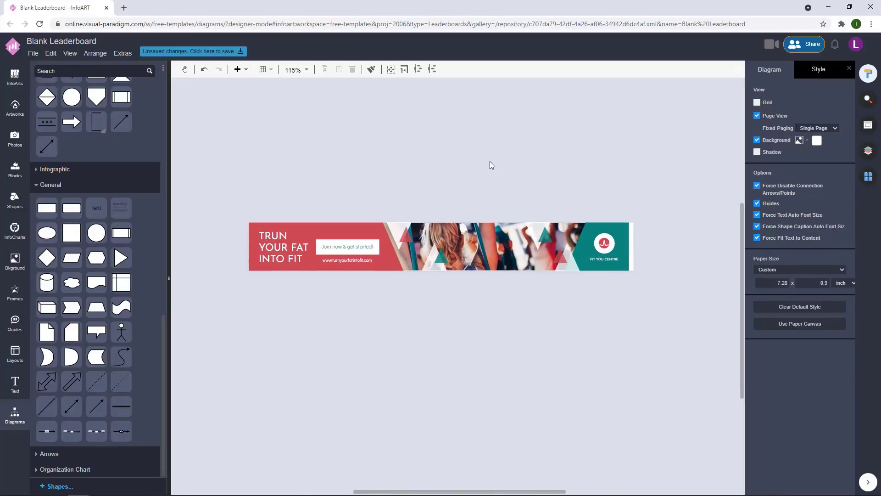
# Step: Shift the headline, button and web address slightly right within the red panel
pyautogui.click(271, 243)
pyautogui.click(334, 301)
pyautogui.moveTo(404, 301); pyautogui.dragTo(283, 219)
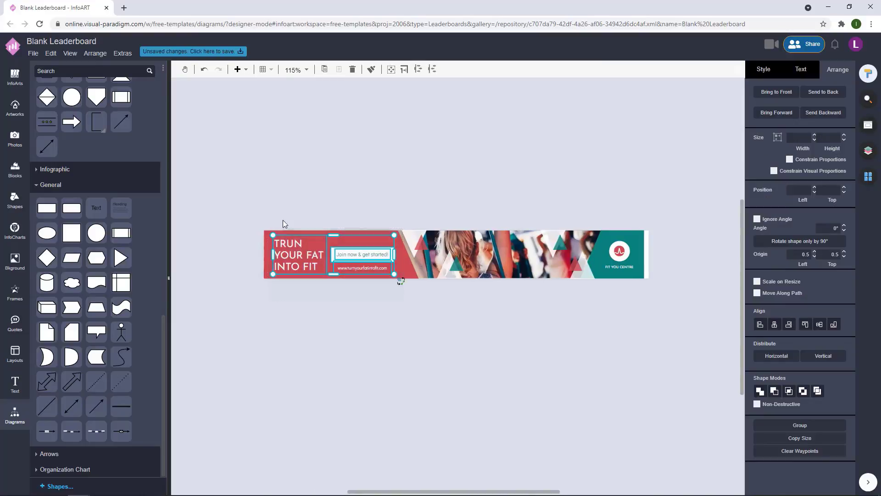
pyautogui.click(403, 159)
# Step: Add a narrow white rectangle with no outline near the headline in the red panel
pyautogui.scroll(4, 230, 256)
pyautogui.click(298, 225)
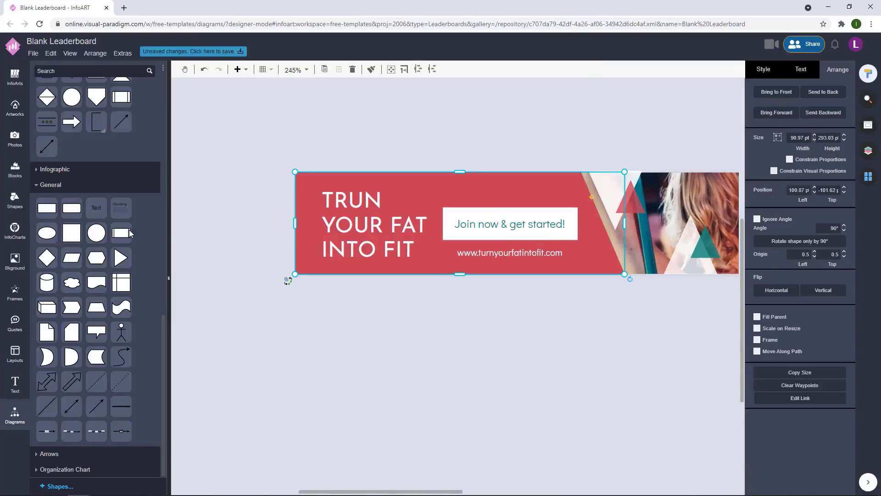
pyautogui.moveTo(358, 100); pyautogui.dragTo(351, 103)
pyautogui.moveTo(485, 138); pyautogui.dragTo(355, 141)
pyautogui.click(766, 71)
pyautogui.click(757, 165)
# Step: Place the white rectangle vertically beside the headline's left side, match it to the headline's height, and thin it to a slim bar
pyautogui.moveTo(355, 102); pyautogui.dragTo(354, 124)
pyautogui.moveTo(358, 149); pyautogui.dragTo(303, 217)
pyautogui.click(352, 148)
pyautogui.click(352, 148)
pyautogui.click(353, 148)
pyautogui.click(352, 149)
pyautogui.scroll(5, 302, 217)
pyautogui.moveTo(320, 281); pyautogui.dragTo(317, 322)
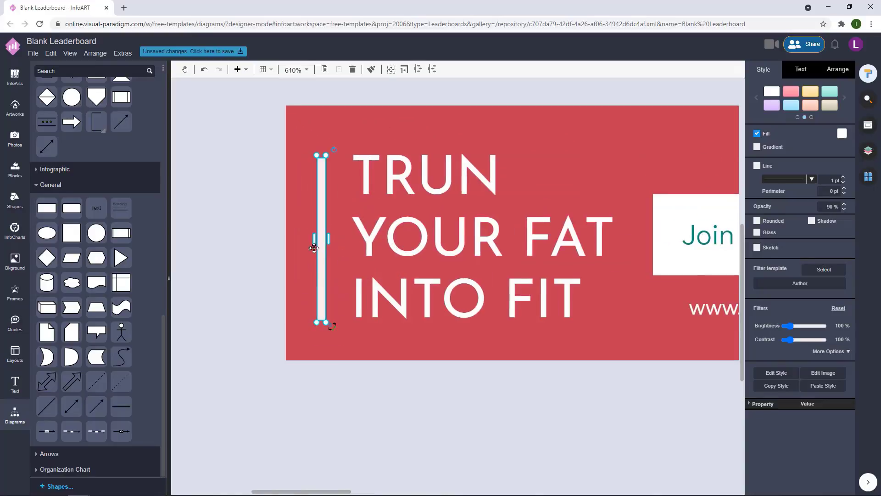
pyautogui.moveTo(316, 239); pyautogui.dragTo(320, 237)
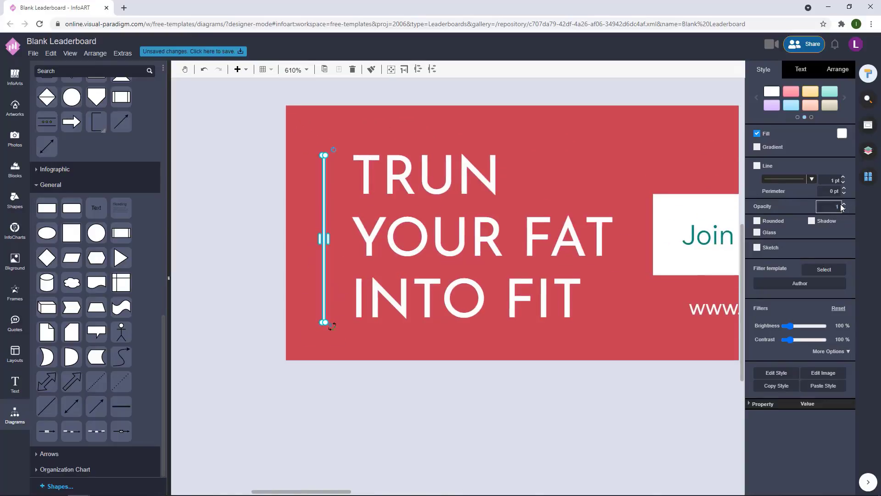
# Step: Set the opacity of the white vertical bar to 100%
pyautogui.write('0190')
pyautogui.click(244, 242)
pyautogui.click(322, 245)
pyautogui.click(252, 257)
pyautogui.scroll(-8, 255, 275)
pyautogui.moveTo(378, 376); pyautogui.dragTo(316, 245)
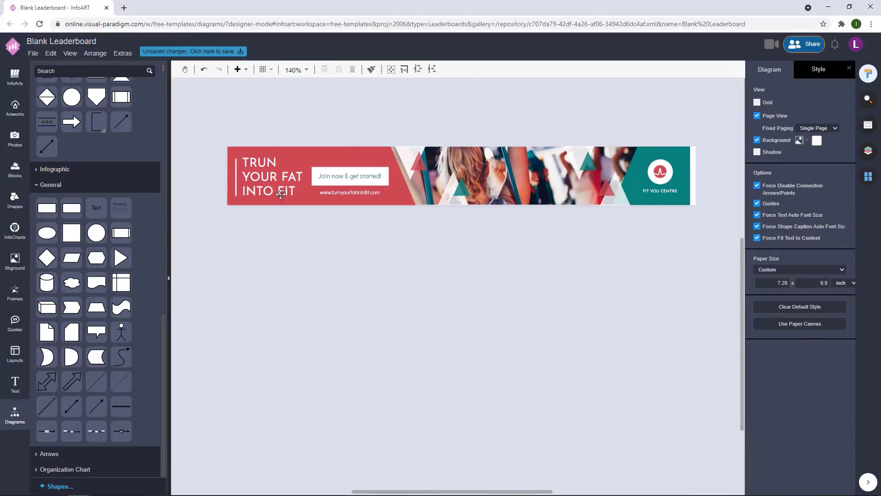
# Step: Examine the spacing between the white bar and the headline at close range
pyautogui.click(270, 184)
pyautogui.click(302, 276)
pyautogui.scroll(7, 229, 169)
pyautogui.moveTo(258, 139); pyautogui.dragTo(256, 226)
pyautogui.click(252, 238)
pyautogui.click(325, 151)
pyautogui.scroll(-7, 338, 180)
pyautogui.moveTo(369, 225); pyautogui.dragTo(285, 268)
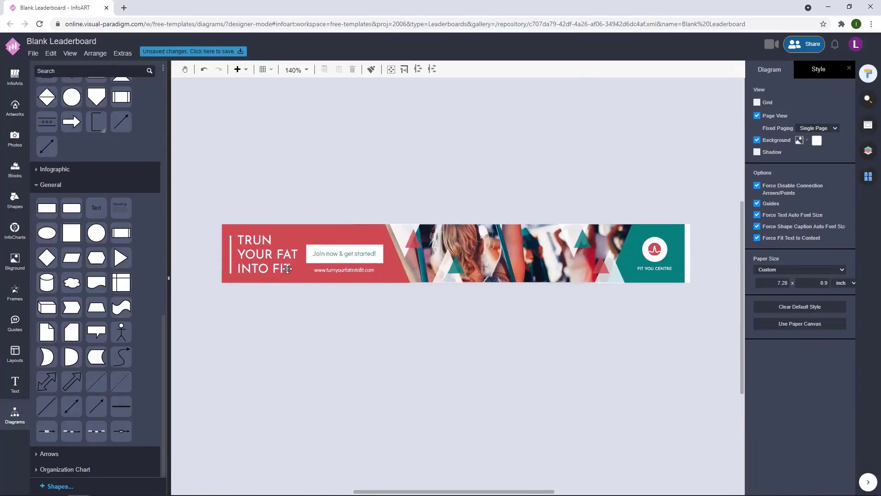
# Step: Select the headline, button and web address together and nudge them three increments right, away from the white bar
pyautogui.click(285, 267)
pyautogui.press('Right')
pyautogui.click(401, 315)
pyautogui.moveTo(403, 315); pyautogui.dragTo(233, 227)
pyautogui.press('Right')
pyautogui.press('Right')
pyautogui.press('Right')
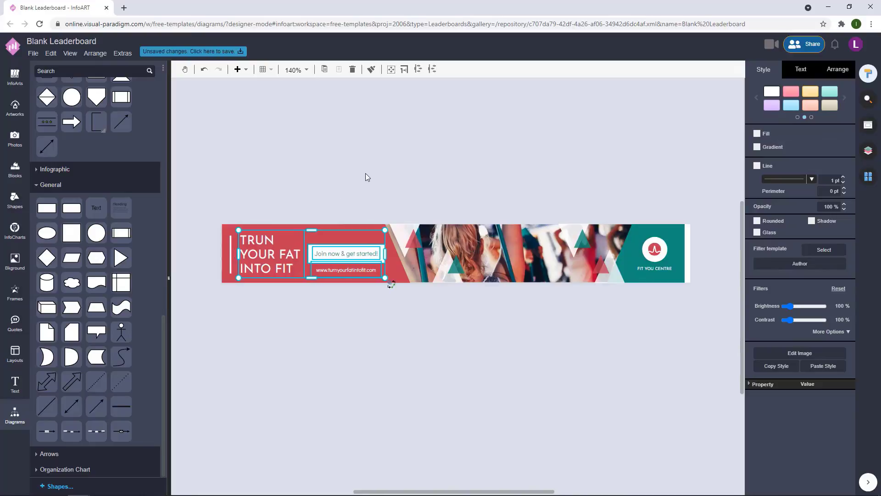
pyautogui.click(365, 173)
pyautogui.click(235, 277)
pyautogui.click(230, 260)
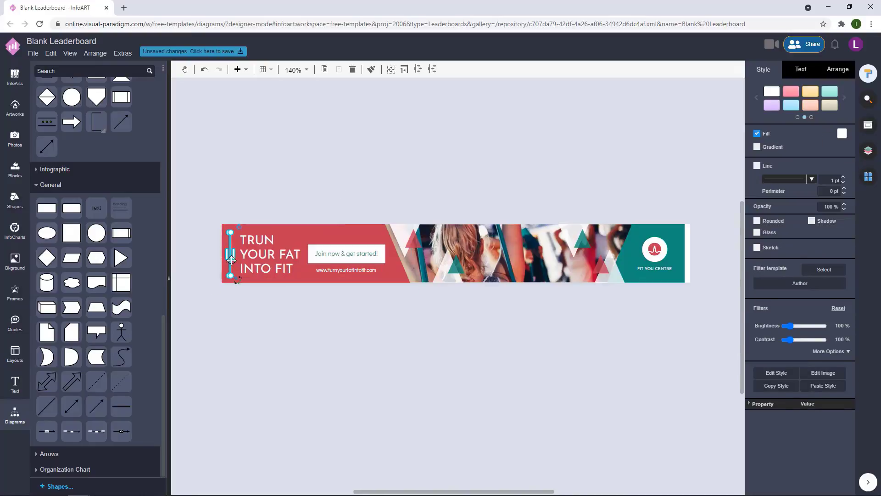
pyautogui.click(262, 340)
pyautogui.scroll(-2, 407, 339)
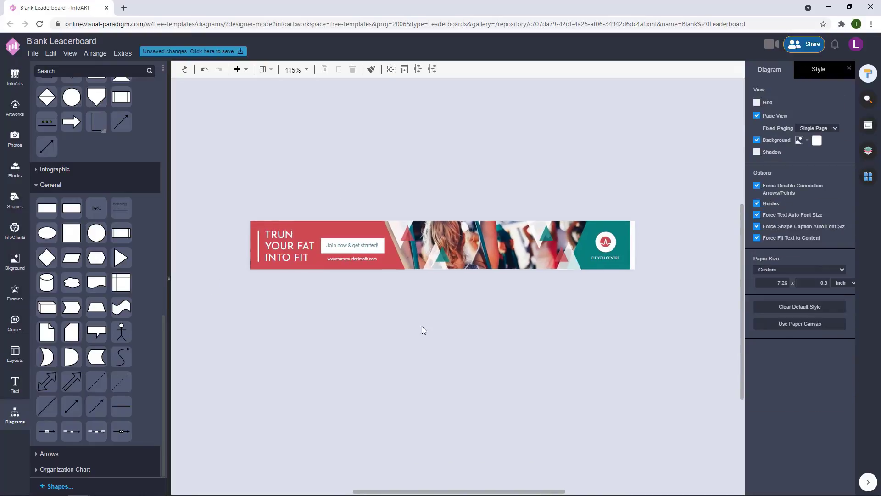
# Step: Move the triangle cluster beside the red panel right, and lengthen the red panel to about 304.62 while covering the banner's left end
pyautogui.moveTo(502, 317); pyautogui.dragTo(379, 172)
pyautogui.moveTo(409, 236); pyautogui.dragTo(423, 236)
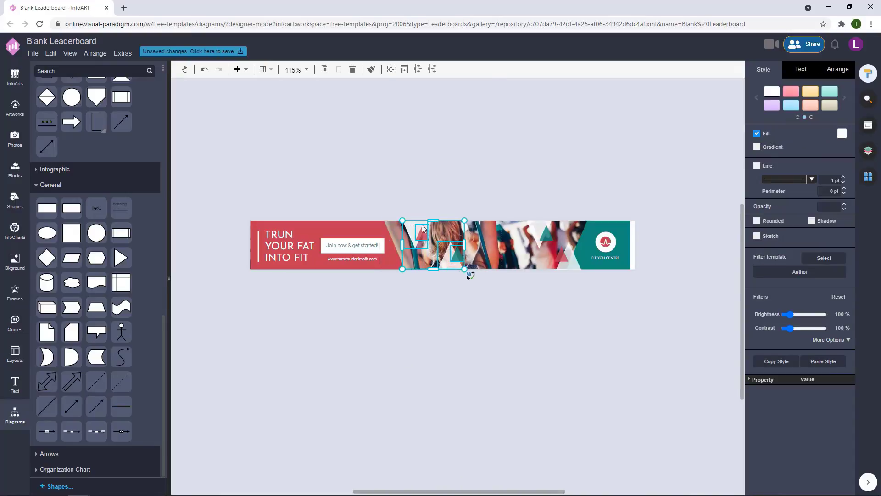
pyautogui.click(394, 255)
pyautogui.moveTo(391, 262); pyautogui.dragTo(396, 263)
pyautogui.moveTo(255, 245); pyautogui.dragTo(249, 244)
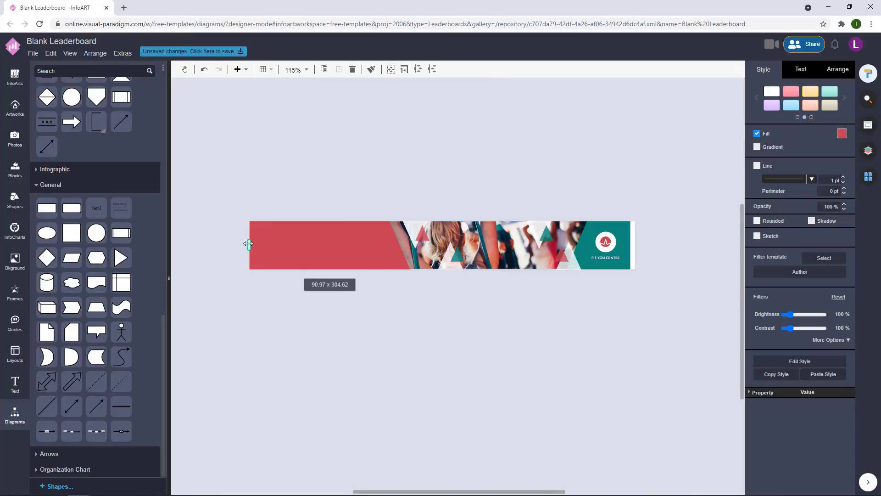
pyautogui.click(342, 299)
# Step: Shift the bar, headline, button and web address slightly right, and move the left triangle cluster back toward the red panel
pyautogui.moveTo(412, 294); pyautogui.dragTo(250, 222)
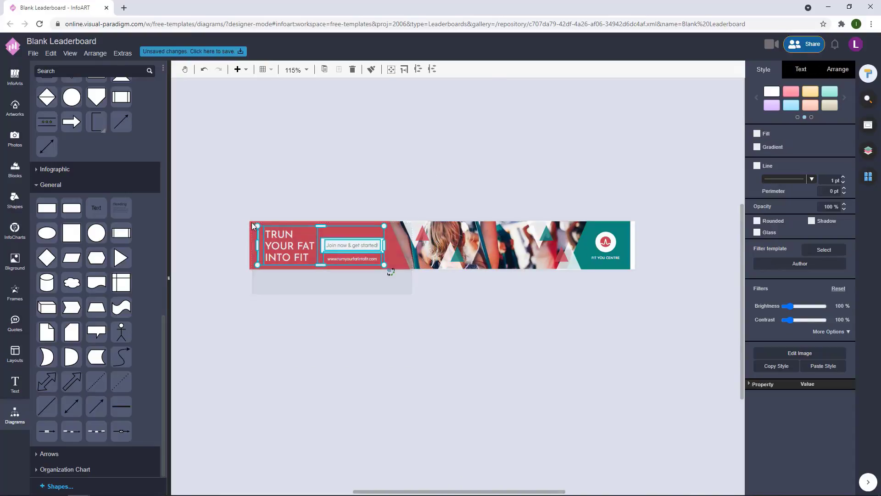
pyautogui.click(376, 172)
pyautogui.moveTo(495, 312); pyautogui.dragTo(394, 199)
pyautogui.moveTo(426, 245); pyautogui.dragTo(418, 245)
pyautogui.moveTo(481, 328); pyautogui.dragTo(470, 315)
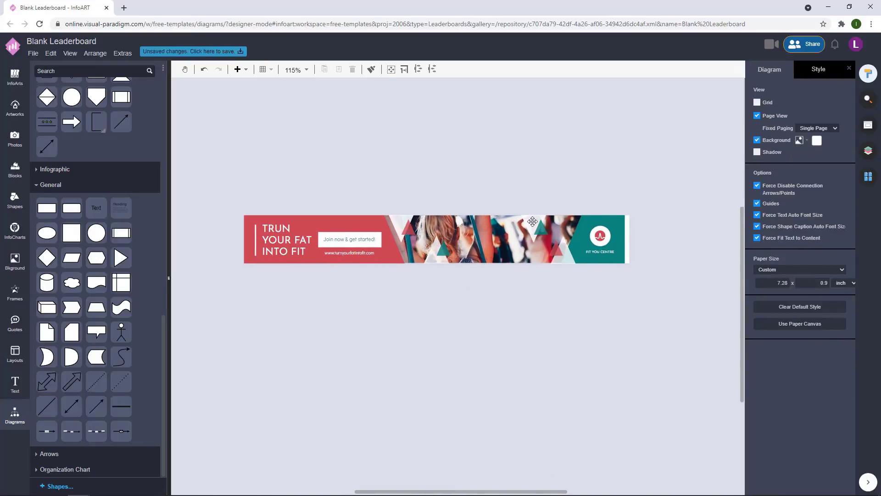
# Step: Examine the opacity and placement of the coloured and white triangles over the photo
pyautogui.scroll(-2, 454, 293)
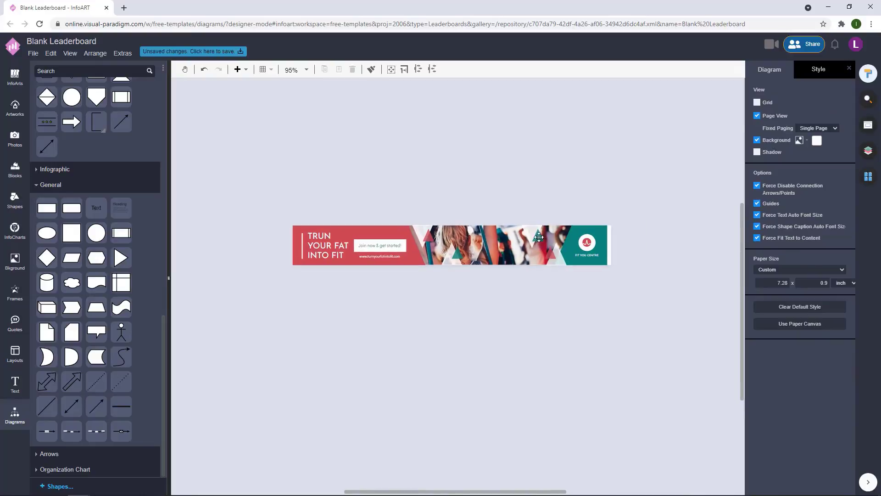
pyautogui.click(539, 236)
pyautogui.moveTo(549, 252); pyautogui.dragTo(561, 252)
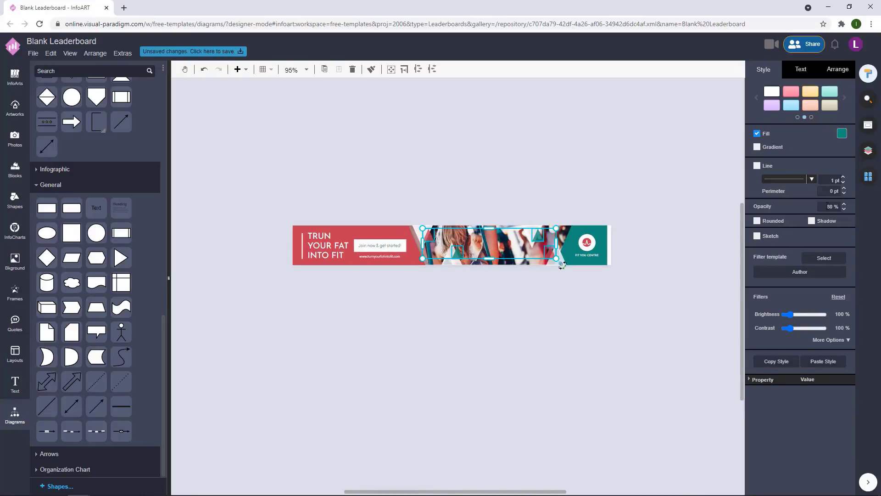
pyautogui.click(515, 342)
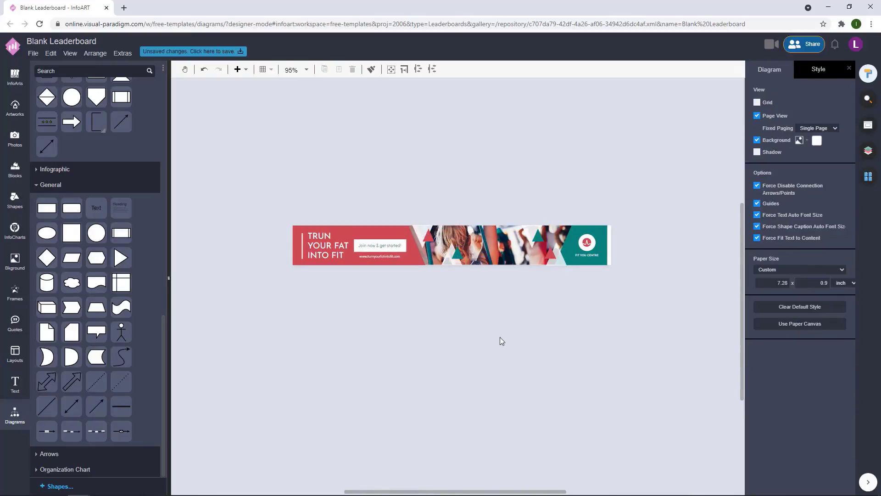
pyautogui.scroll(2, 499, 336)
pyautogui.click(436, 243)
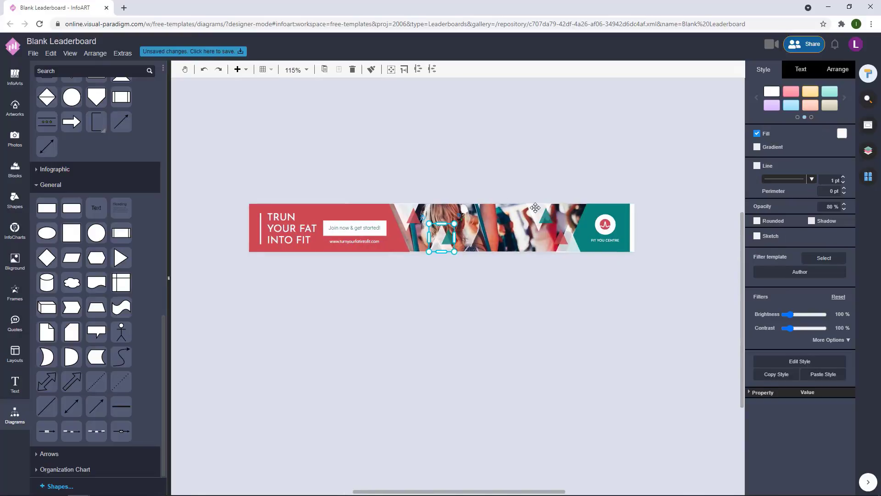
pyautogui.click(514, 348)
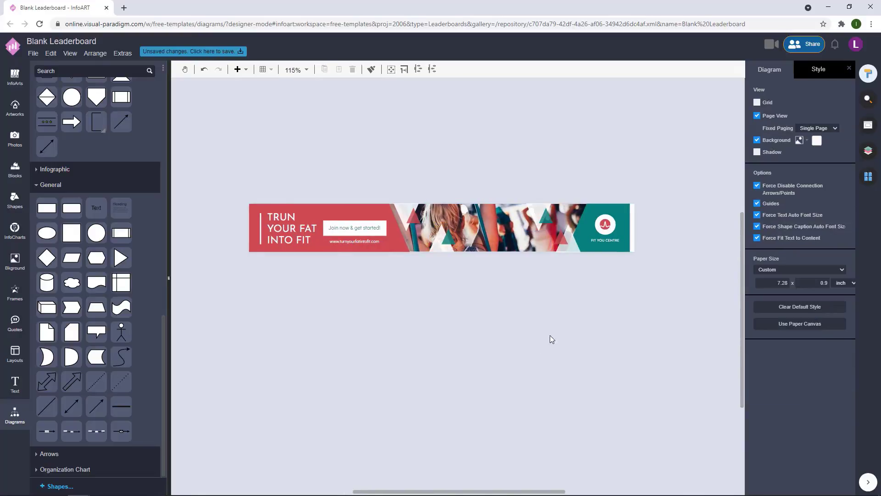
pyautogui.moveTo(530, 328); pyautogui.dragTo(518, 345)
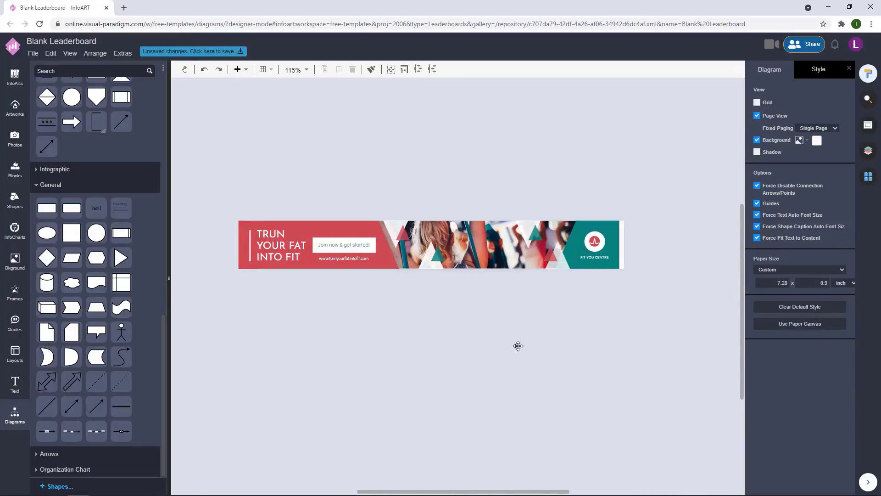
# Step: Extend the teal panel slightly toward the banner's right end and shift the right triangle cluster slightly right
pyautogui.click(612, 227)
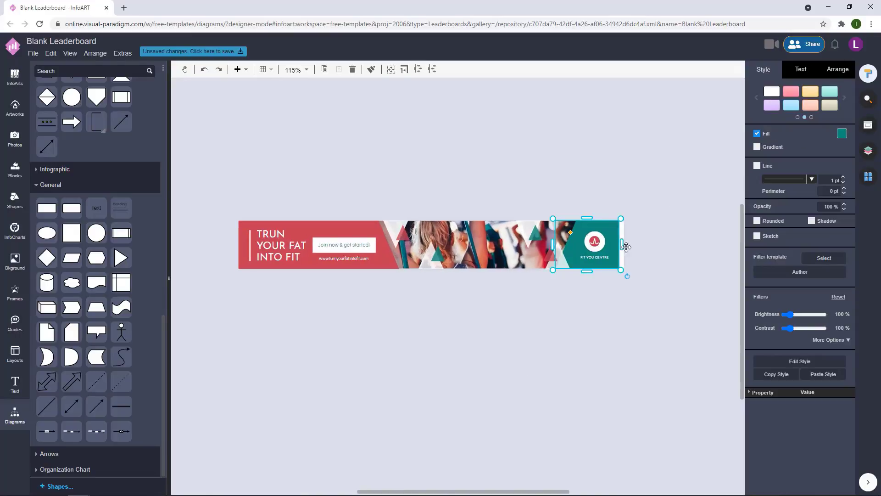
pyautogui.moveTo(621, 244); pyautogui.dragTo(624, 244)
pyautogui.click(636, 288)
pyautogui.moveTo(632, 303); pyautogui.dragTo(565, 219)
pyautogui.click(582, 281)
pyautogui.moveTo(573, 302); pyautogui.dragTo(490, 187)
pyautogui.click(665, 171)
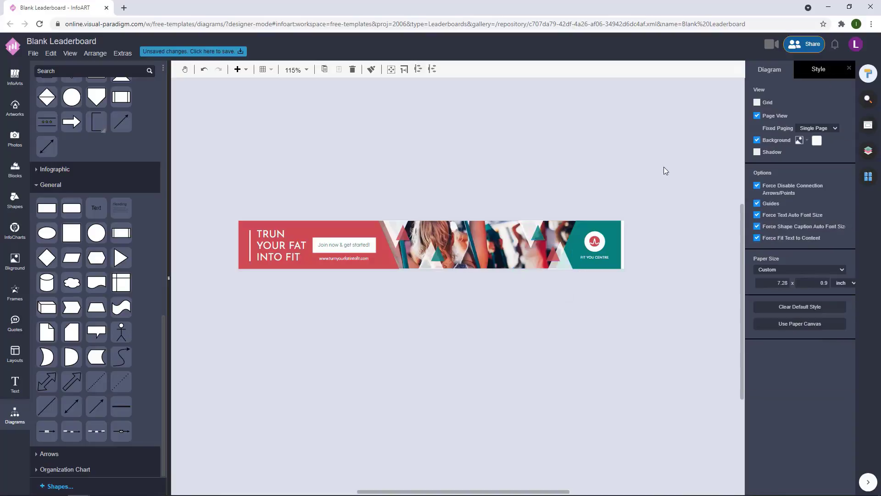
# Step: Nudge the logo and its caption two increments right within the teal panel
pyautogui.moveTo(650, 266); pyautogui.dragTo(569, 219)
pyautogui.press('Right')
pyautogui.press('Right')
pyautogui.click(665, 169)
pyautogui.moveTo(670, 303); pyautogui.dragTo(668, 287)
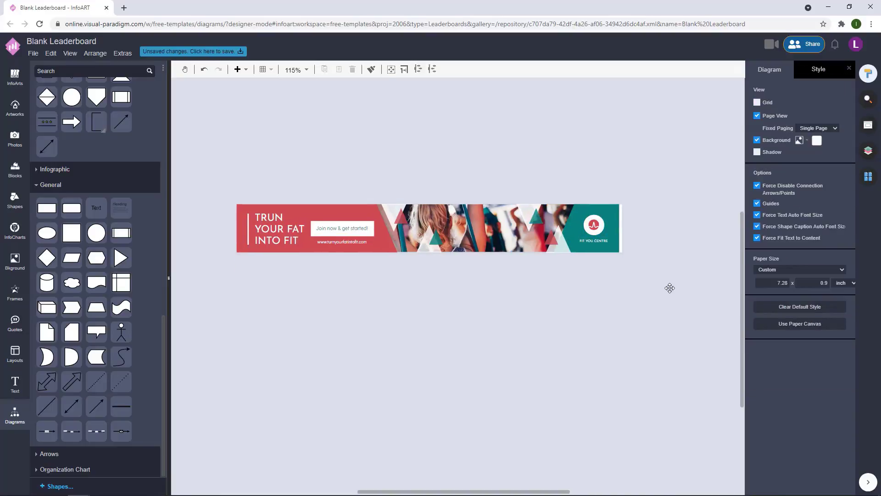
# Step: Nudge the white vertical bar beside the headline two increments left
pyautogui.scroll(1, 422, 327)
pyautogui.click(220, 224)
pyautogui.press('Left')
pyautogui.press('Left')
pyautogui.click(268, 158)
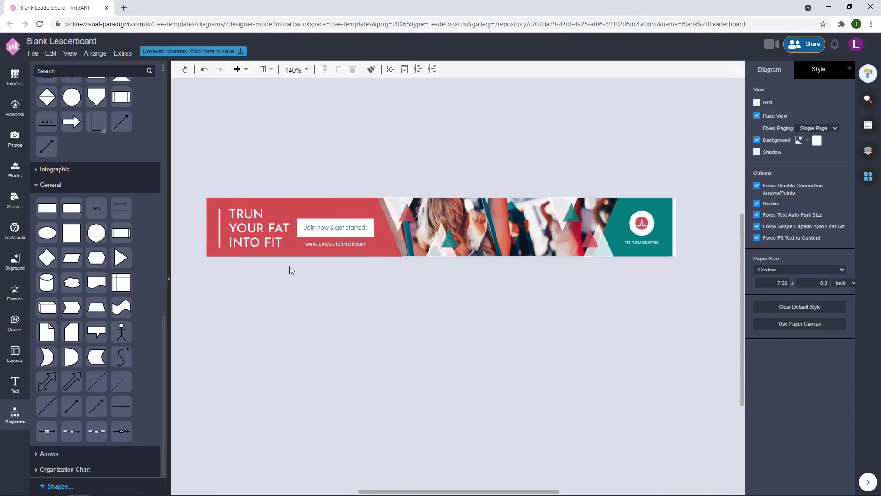
# Step: Save the finished banner to VP Online under a filename ending in "Promotion Sports Leaderboard"
pyautogui.scroll(1, 321, 310)
pyautogui.scroll(2, 369, 317)
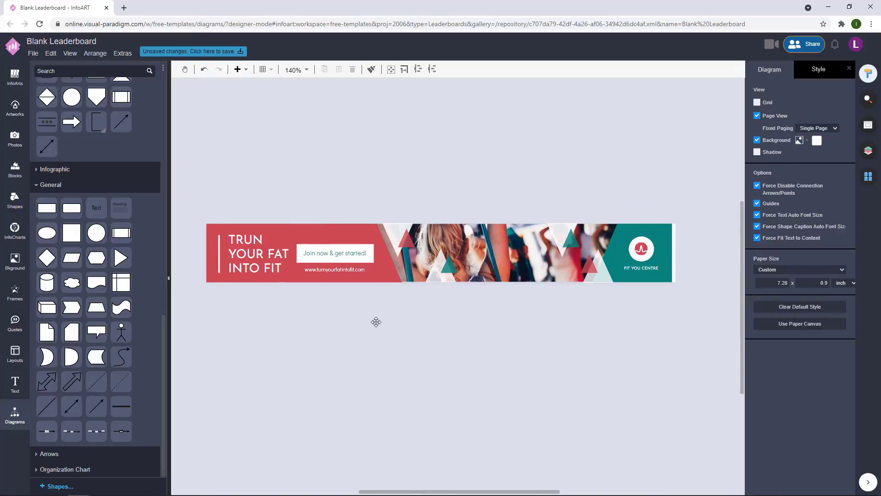
pyautogui.scroll(1, 348, 163)
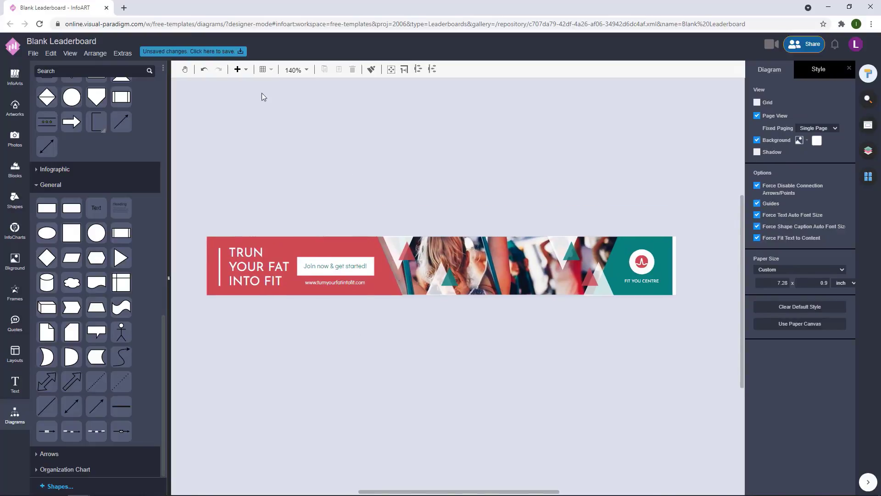
pyautogui.click(223, 51)
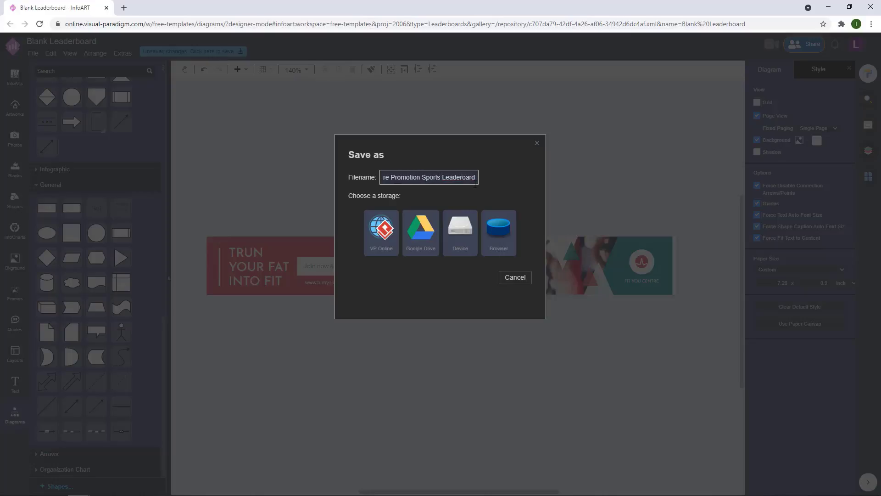
pyautogui.hotkey('ctrl', 'a')
pyautogui.click(380, 232)
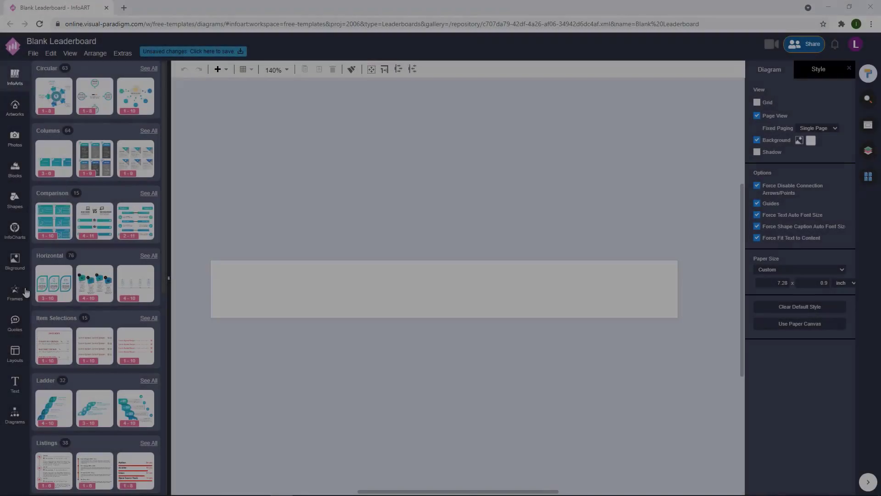
# Step: Add a square image frame to the blank leaderboard, aligned with the banner's upper-left corner
pyautogui.click(20, 293)
pyautogui.moveTo(138, 344); pyautogui.dragTo(258, 294)
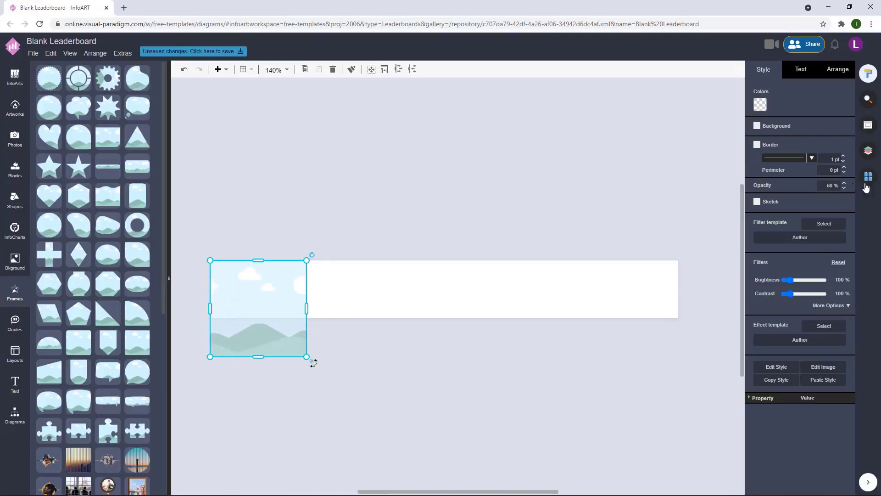
pyautogui.click(388, 281)
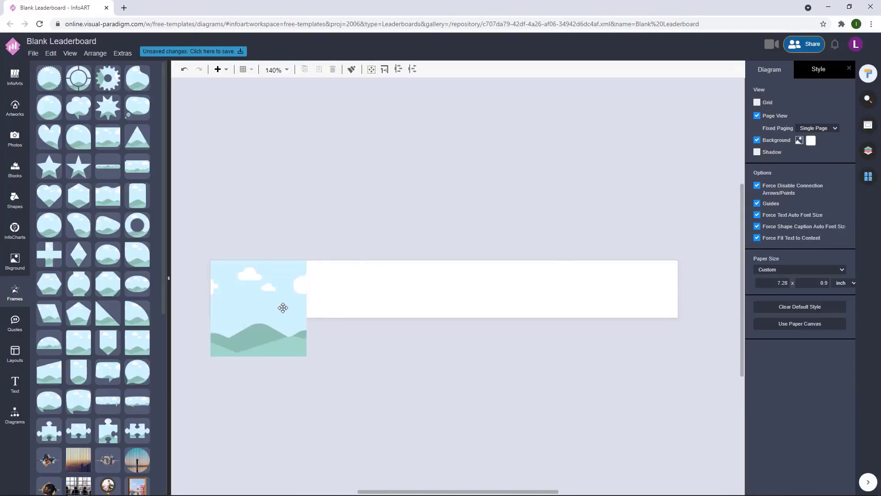
# Step: Resize the square image frame to 234 x 90 so it fills the banner's height
pyautogui.click(283, 307)
pyautogui.moveTo(306, 309); pyautogui.dragTo(361, 309)
pyautogui.moveTo(285, 357); pyautogui.dragTo(289, 300)
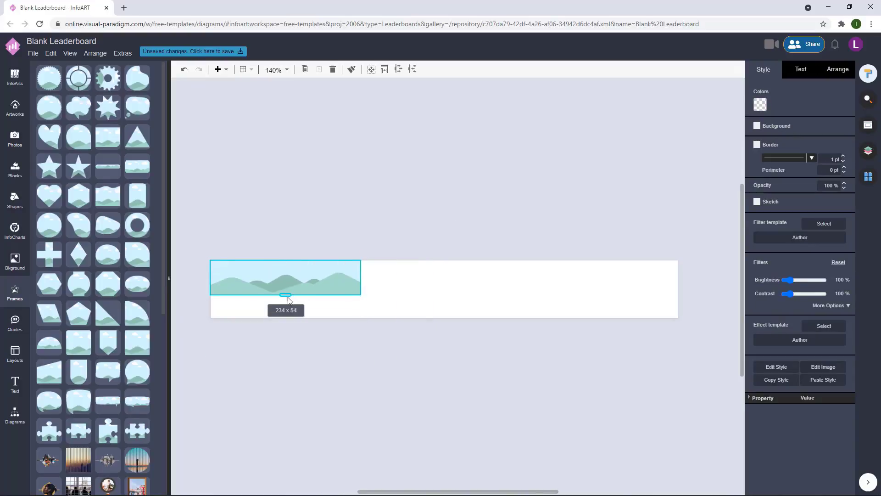
pyautogui.scroll(4, 255, 338)
pyautogui.moveTo(407, 263); pyautogui.dragTo(403, 316)
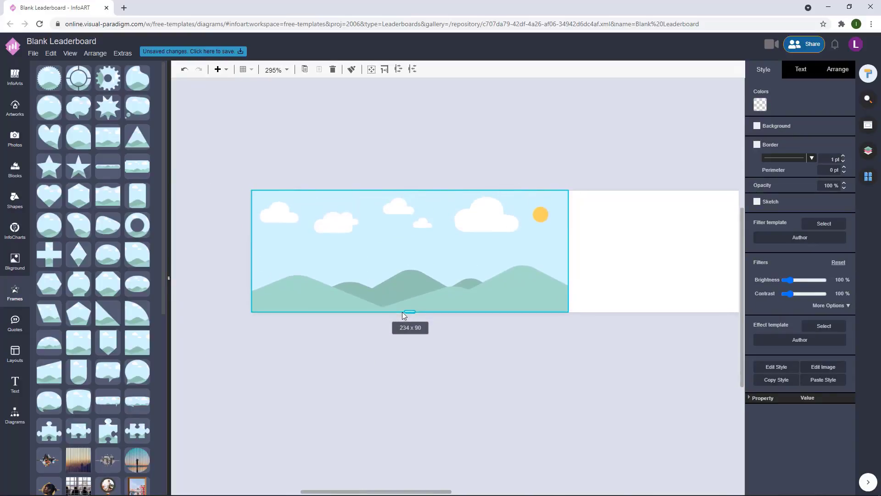
# Step: Fine-tune the lower edge of the image frame so it meets the canvas's lower edge
pyautogui.click(395, 335)
pyautogui.scroll(-3, 454, 356)
pyautogui.scroll(5, 434, 325)
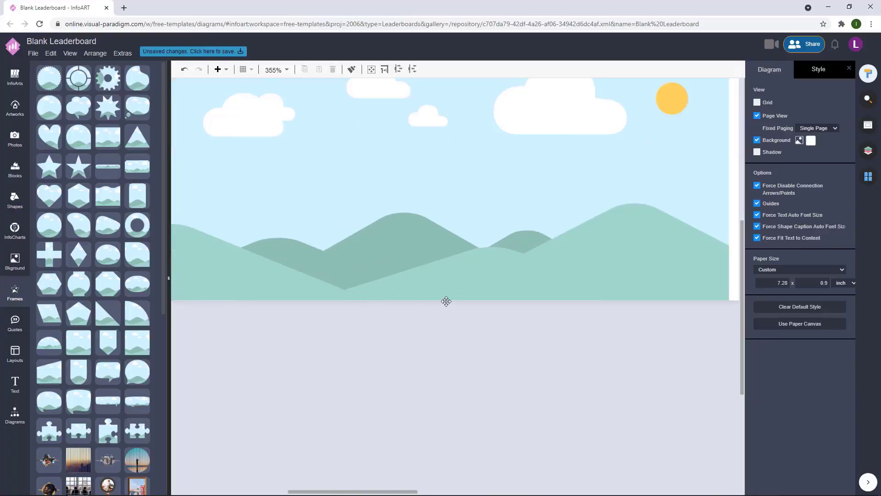
pyautogui.click(456, 267)
pyautogui.moveTo(403, 300); pyautogui.dragTo(403, 302)
pyautogui.click(403, 328)
pyautogui.scroll(-9, 403, 328)
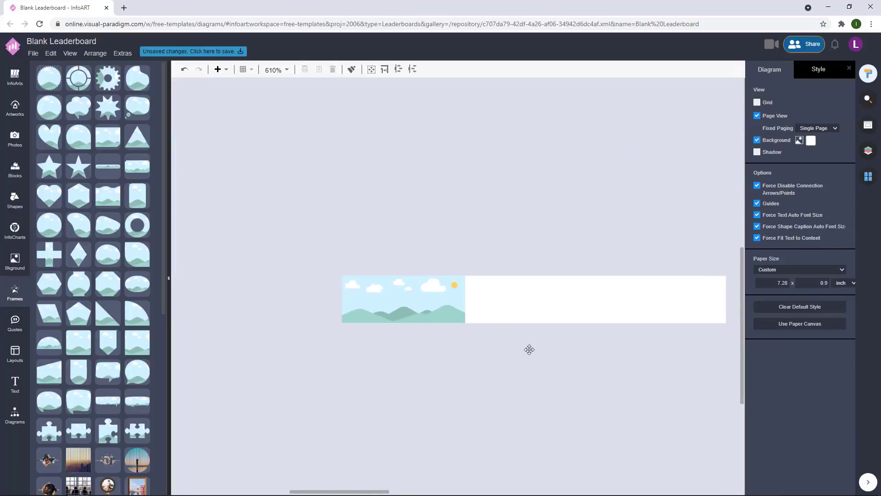
# Step: Place a copy of the image frame flush with the banner's right end
pyautogui.moveTo(529, 349); pyautogui.dragTo(407, 345)
pyautogui.moveTo(310, 300); pyautogui.dragTo(570, 301)
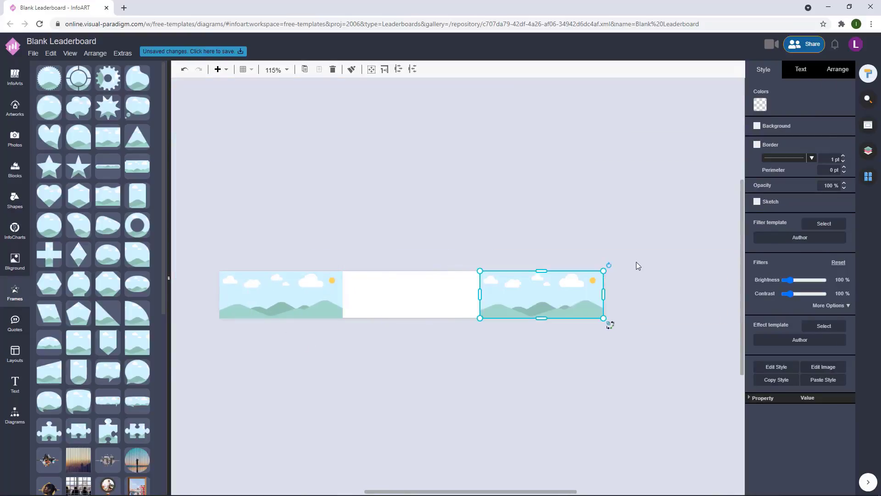
pyautogui.click(636, 266)
# Step: Search the photo library for "camera"
pyautogui.click(14, 138)
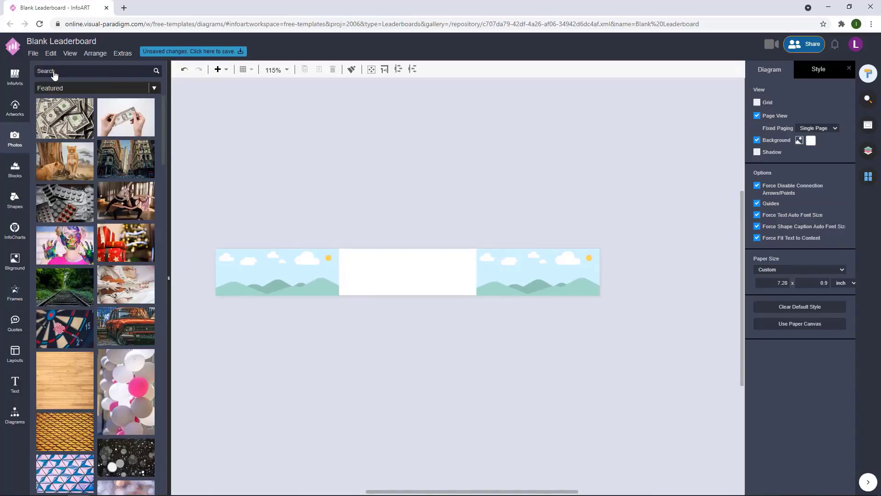
pyautogui.click(95, 53)
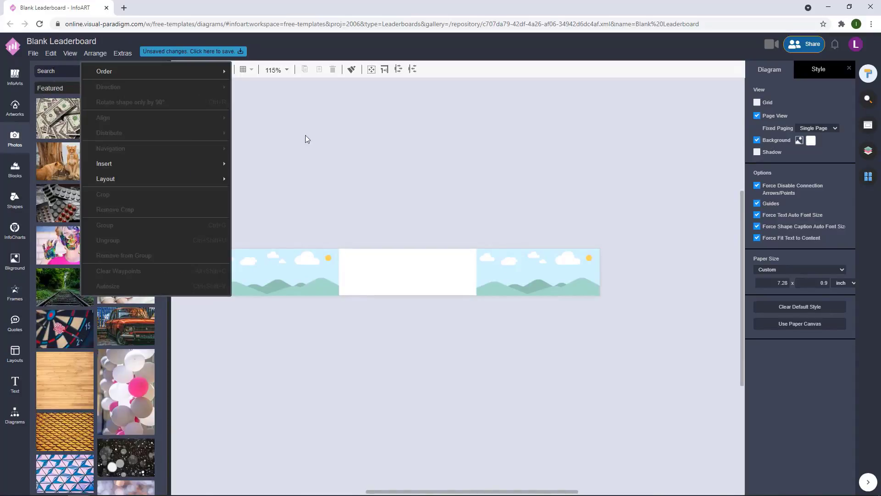
pyautogui.click(307, 139)
pyautogui.click(64, 72)
pyautogui.write('camer')
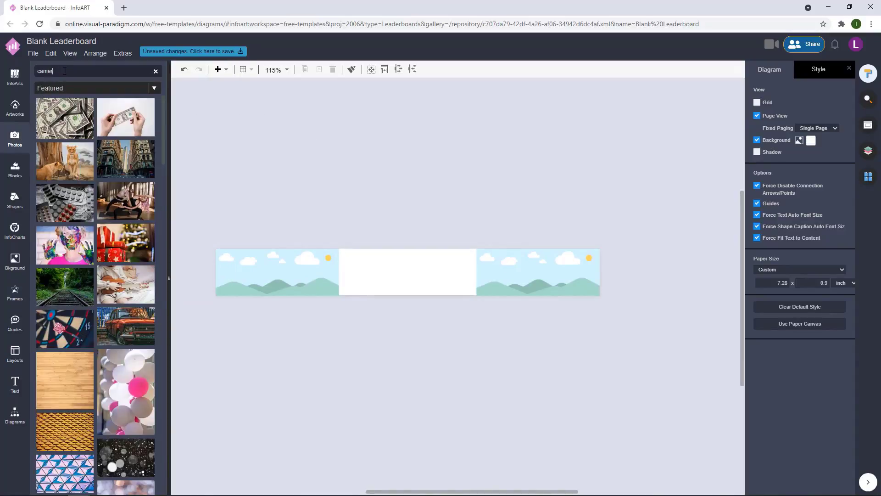
pyautogui.write('a')
pyautogui.press('Return')
pyautogui.scroll(-5, 92, 220)
pyautogui.moveTo(93, 221)
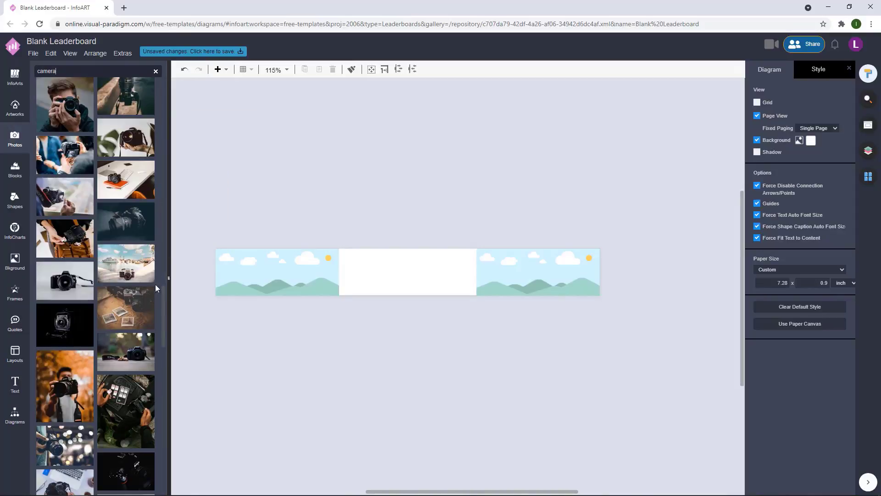
# Step: Try to place the harbour camera photo on the canvas, deleting each misplaced copy
pyautogui.moveTo(149, 275); pyautogui.dragTo(450, 130)
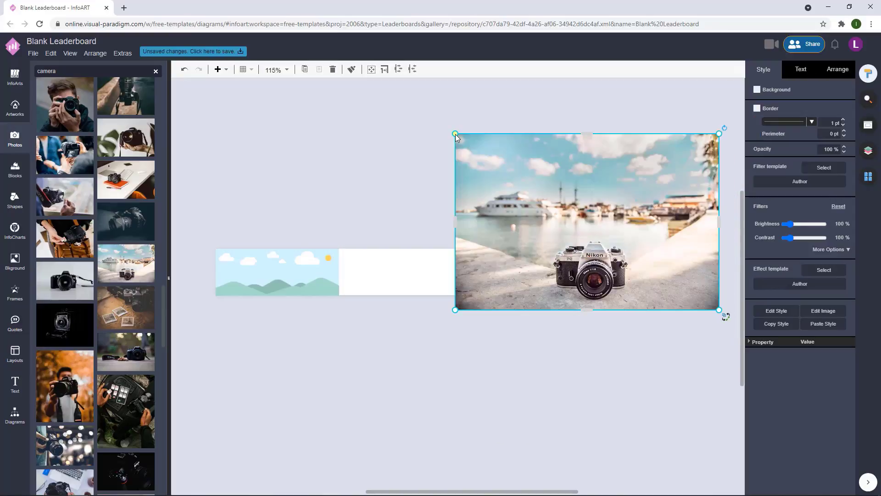
pyautogui.press('Delete')
pyautogui.click(553, 270)
pyautogui.scroll(5, 273, 319)
pyautogui.moveTo(322, 316); pyautogui.dragTo(356, 339)
pyautogui.click(114, 260)
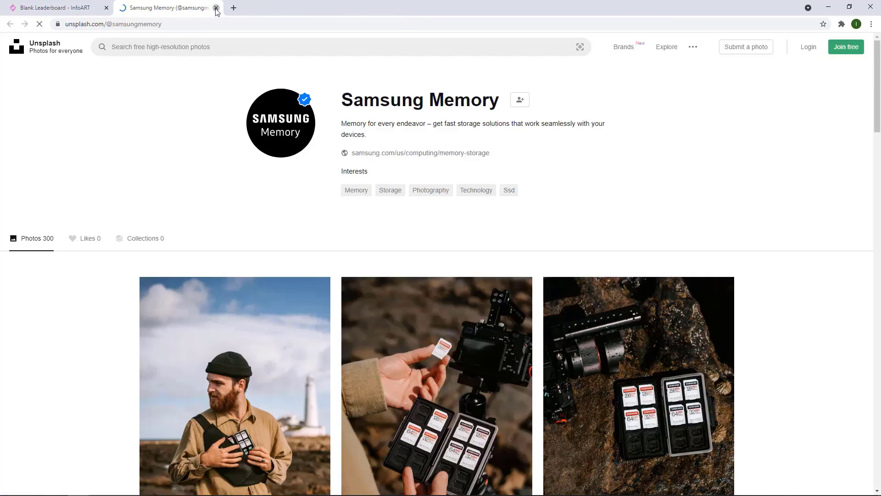
pyautogui.click(216, 8)
pyautogui.moveTo(119, 275); pyautogui.dragTo(371, 384)
pyautogui.press('Delete')
pyautogui.scroll(-5, 371, 385)
pyautogui.moveTo(331, 308); pyautogui.dragTo(393, 354)
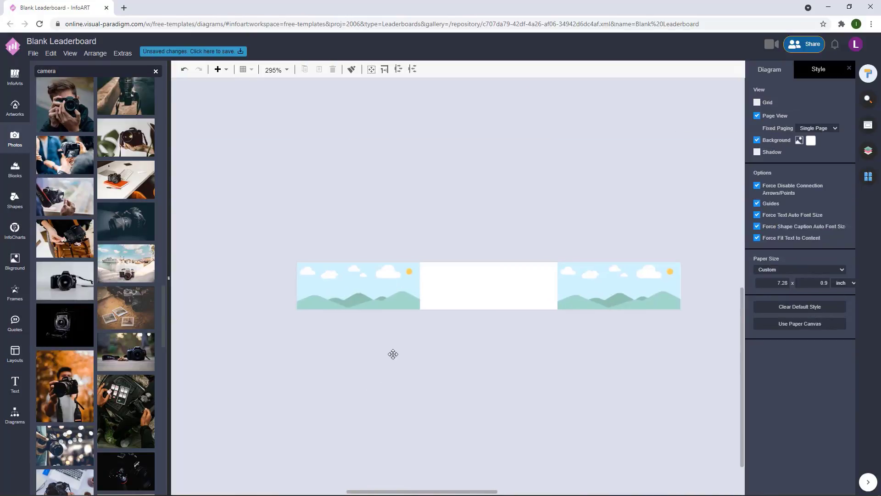
# Step: Try to fill the left image frame with the harbour camera photo while it sits below the banner
pyautogui.moveTo(363, 286); pyautogui.dragTo(358, 387)
pyautogui.click(240, 238)
pyautogui.moveTo(117, 270); pyautogui.dragTo(354, 387)
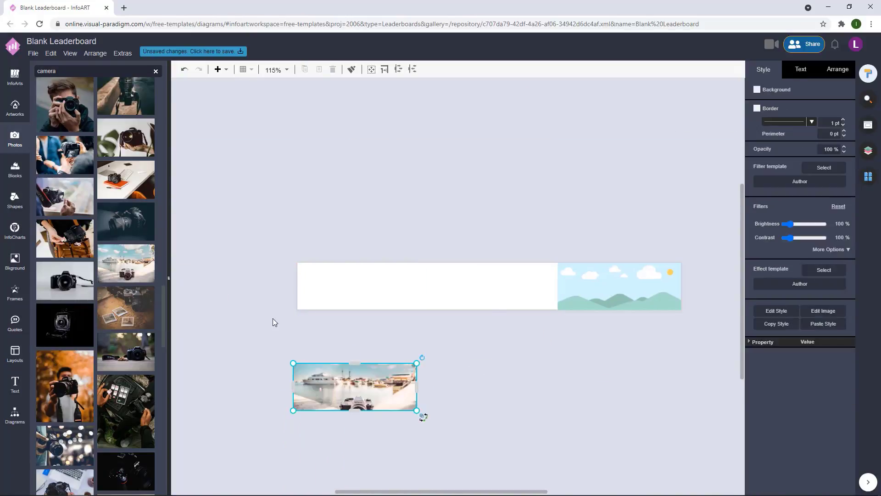
pyautogui.click(272, 318)
pyautogui.hotkey('ctrl', 'z')
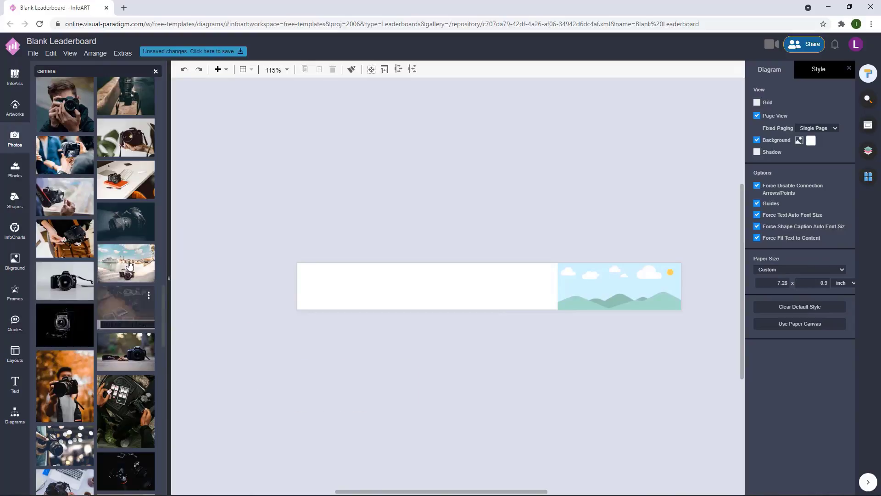
# Step: Fill the left frame with the photo of a camera on an orange book and the right frame with the autumn camera close-up
pyautogui.moveTo(126, 179); pyautogui.dragTo(387, 277)
pyautogui.click(421, 324)
pyautogui.scroll(1, 421, 324)
pyautogui.moveTo(498, 362); pyautogui.dragTo(390, 345)
pyautogui.moveTo(525, 274); pyautogui.dragTo(524, 342)
pyautogui.moveTo(64, 385); pyautogui.dragTo(590, 349)
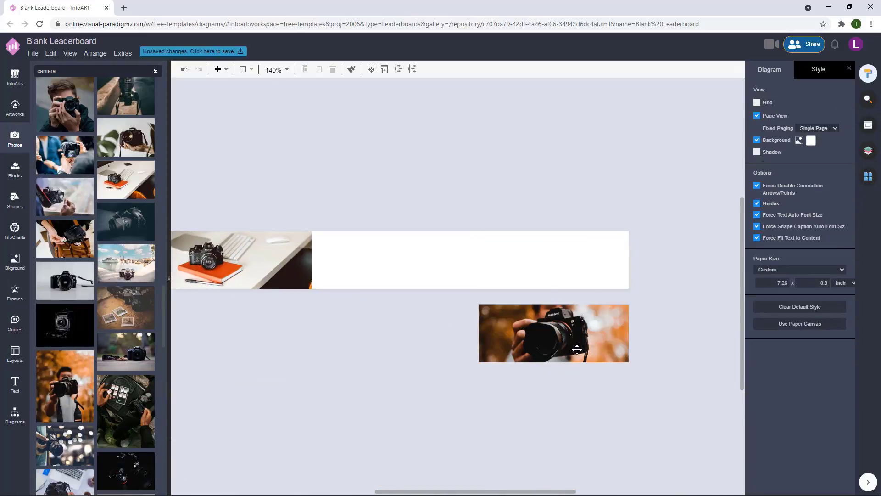
pyautogui.moveTo(579, 356); pyautogui.dragTo(580, 284)
pyautogui.click(421, 318)
pyautogui.scroll(-2, 420, 318)
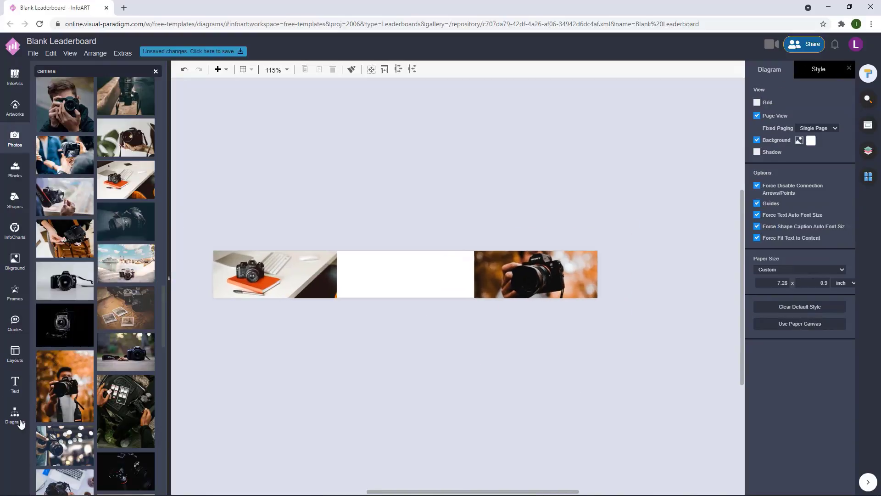
# Step: Add a rectangle at the left photo's inner edge and reshape it into a narrow, full-height vertical bar without an outline
pyautogui.click(15, 415)
pyautogui.scroll(-5, 79, 393)
pyautogui.scroll(-6, 68, 275)
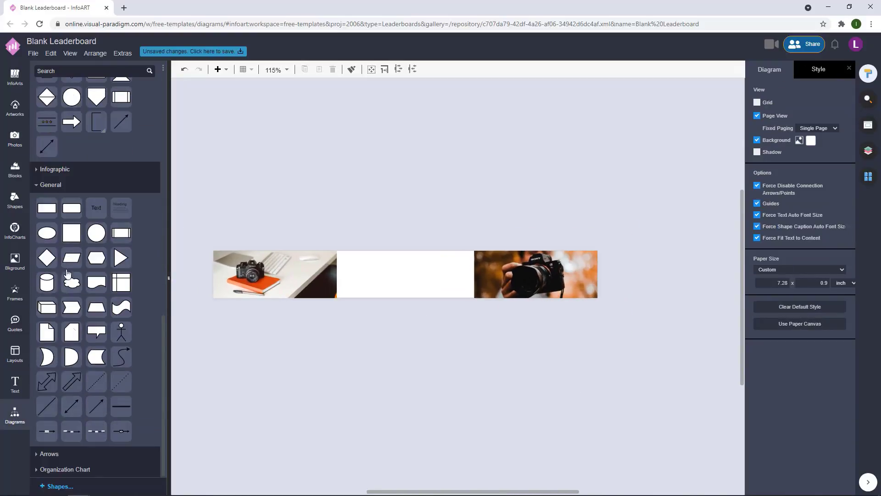
pyautogui.scroll(4, 373, 259)
pyautogui.moveTo(331, 236); pyautogui.dragTo(342, 278)
pyautogui.scroll(3, 358, 301)
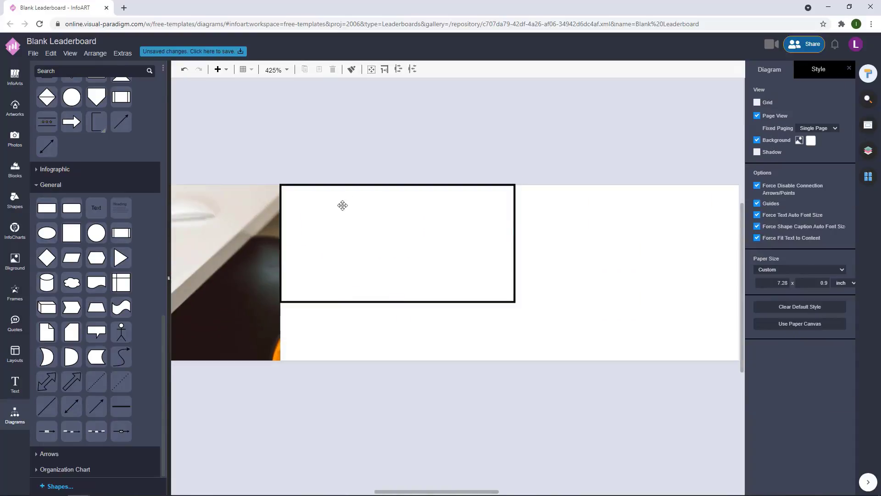
pyautogui.moveTo(343, 206)
pyautogui.mouseDown()
pyautogui.moveTo(344, 225)
pyautogui.moveTo(345, 214)
pyautogui.mouseUp()
pyautogui.moveTo(398, 301); pyautogui.dragTo(395, 361)
pyautogui.moveTo(516, 271); pyautogui.dragTo(290, 273)
pyautogui.click(767, 169)
# Step: Fill the narrow vertical bar with orange #ef830b
pyautogui.click(842, 133)
pyautogui.click(818, 234)
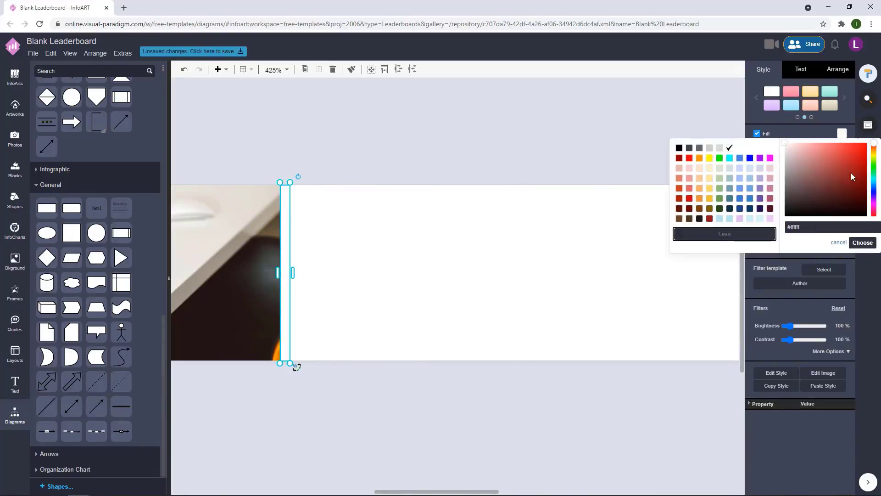
pyautogui.click(874, 149)
pyautogui.click(864, 241)
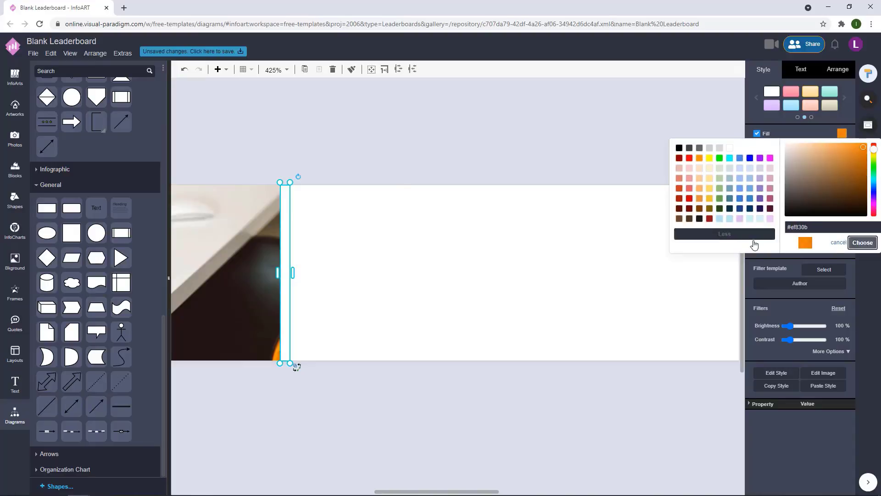
pyautogui.click(398, 183)
pyautogui.scroll(-5, 398, 183)
# Step: Set the vertical bar's fill to red-orange #ef470b
pyautogui.click(352, 218)
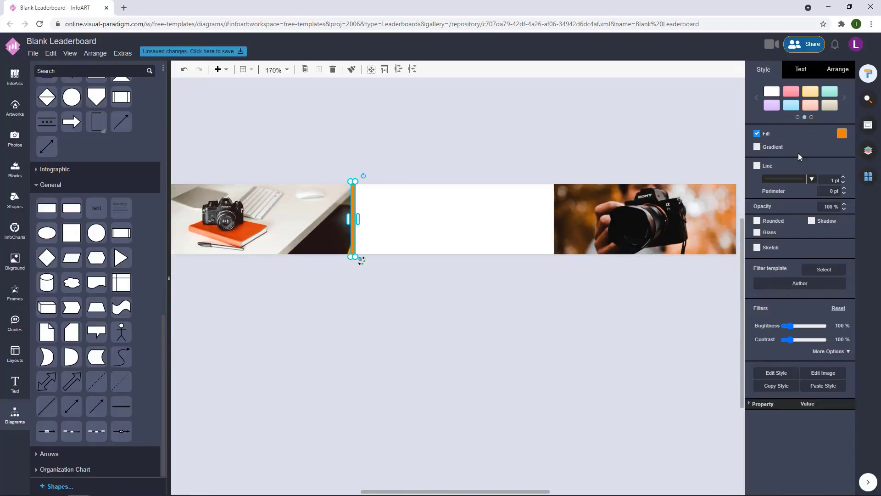
pyautogui.click(840, 134)
pyautogui.click(817, 234)
pyautogui.click(875, 149)
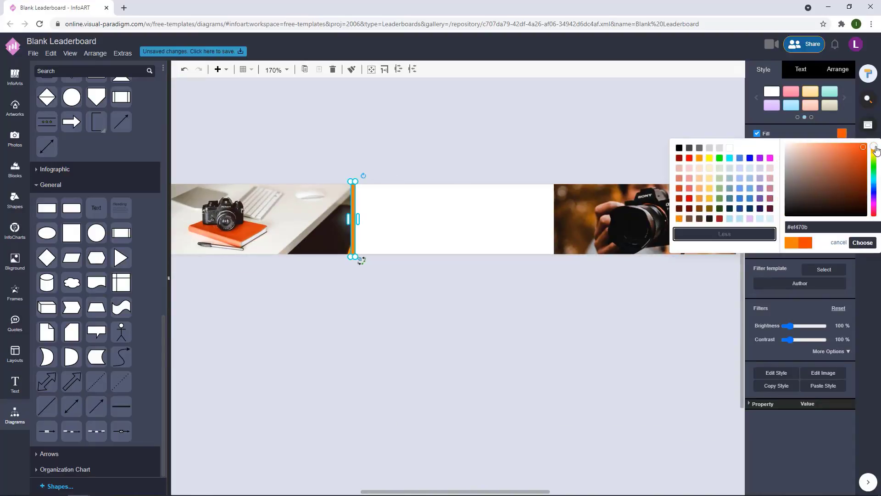
pyautogui.click(866, 240)
pyautogui.click(473, 141)
pyautogui.click(352, 220)
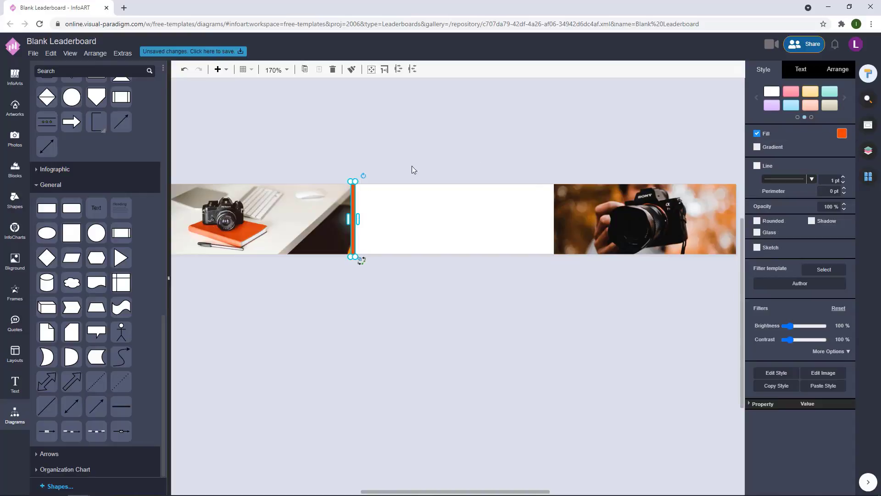
pyautogui.click(411, 166)
# Step: Place a copy of the orange vertical bar along the right photo's inner edge
pyautogui.moveTo(353, 219); pyautogui.dragTo(554, 220)
pyautogui.click(564, 146)
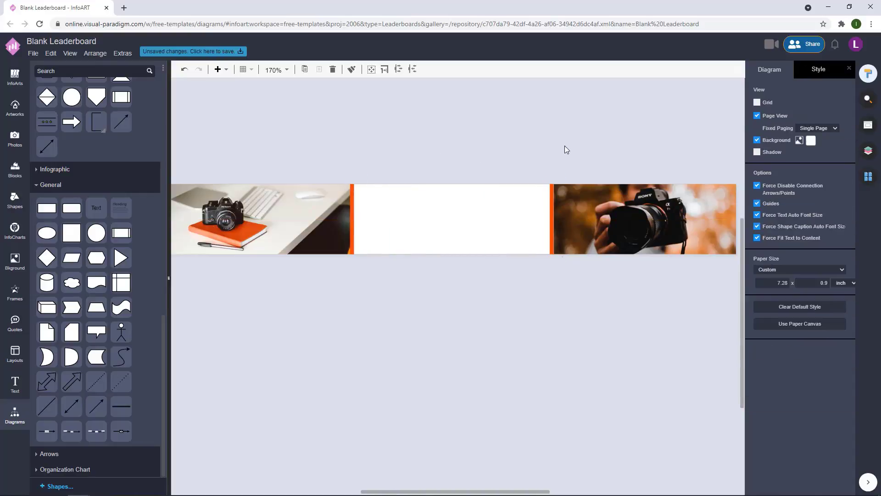
pyautogui.scroll(-2, 452, 167)
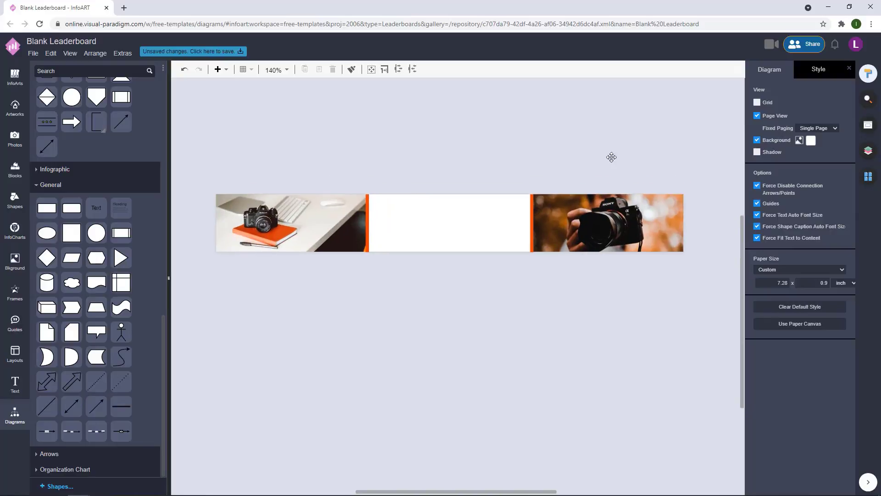
# Step: Set the banner's background to a dark grey
pyautogui.click(811, 141)
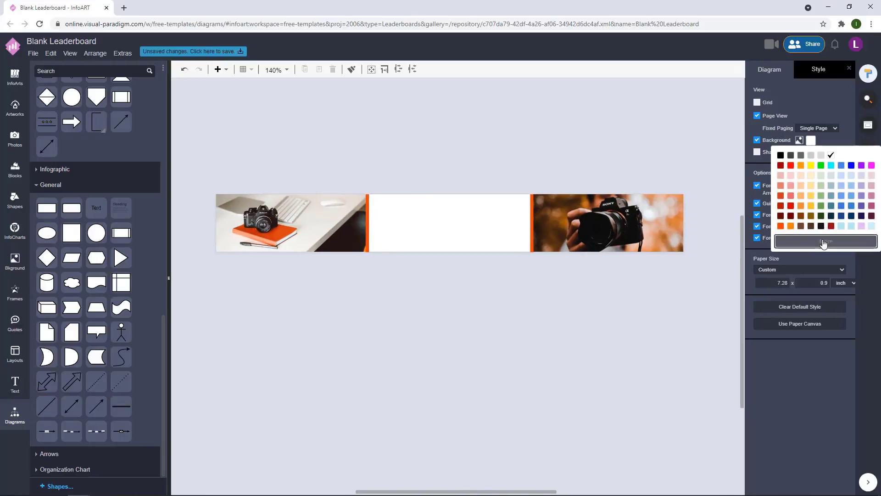
pyautogui.click(824, 241)
pyautogui.click(799, 216)
pyautogui.click(852, 250)
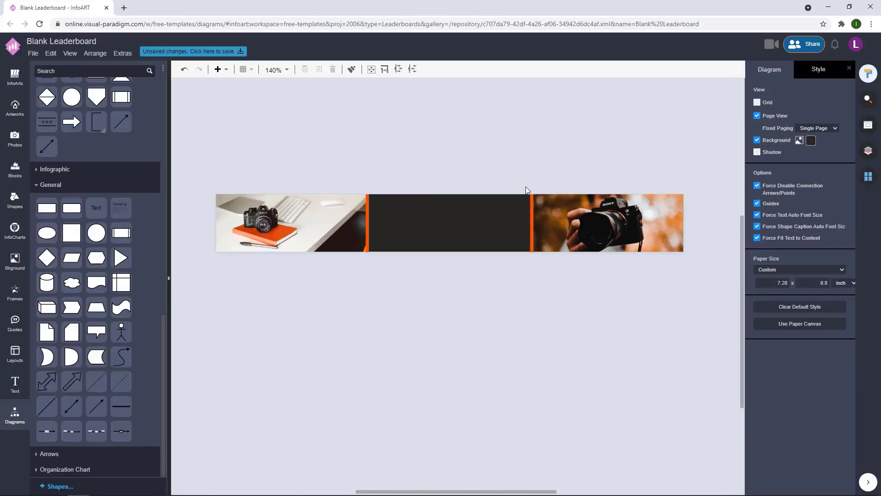
# Step: Set the banner's background colour to #393535
pyautogui.click(811, 143)
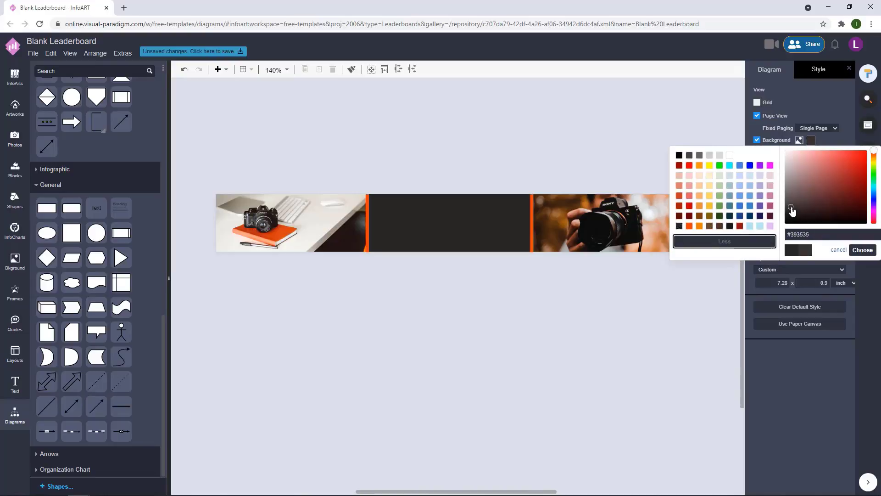
pyautogui.click(870, 253)
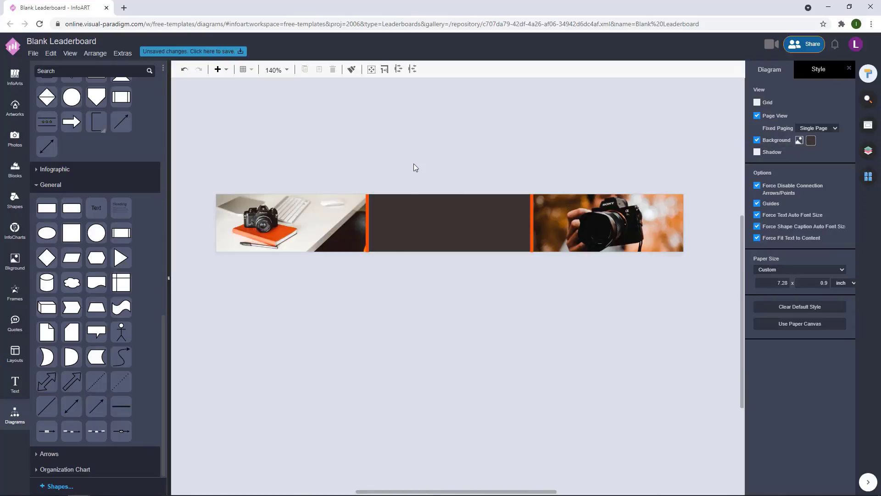
pyautogui.click(810, 142)
pyautogui.click(389, 115)
# Step: Add a wide text box above the banner reading "UP TO 50% OFF ON SELECTED CAMERA"
pyautogui.doubleClick(390, 115)
pyautogui.moveTo(403, 131); pyautogui.dragTo(538, 128)
pyautogui.moveTo(461, 140); pyautogui.dragTo(479, 126)
pyautogui.doubleClick(480, 128)
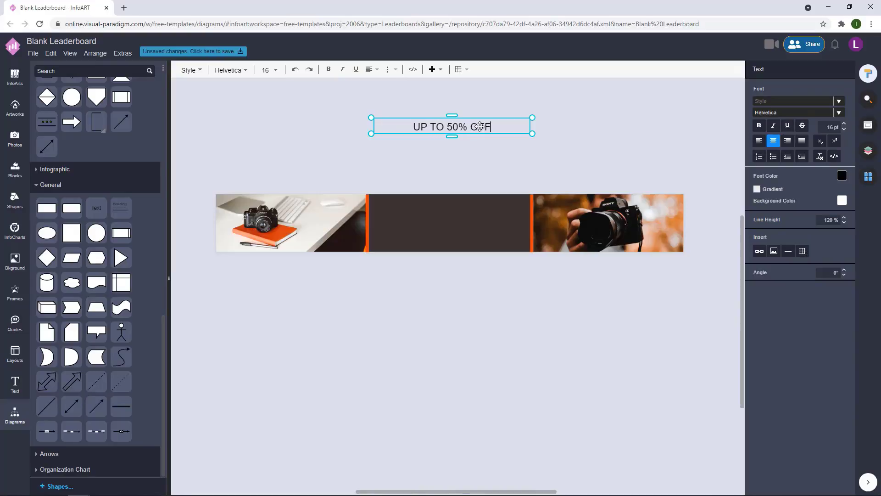
pyautogui.write('UP TO 50% OFF ON SELECTED CAMERA')
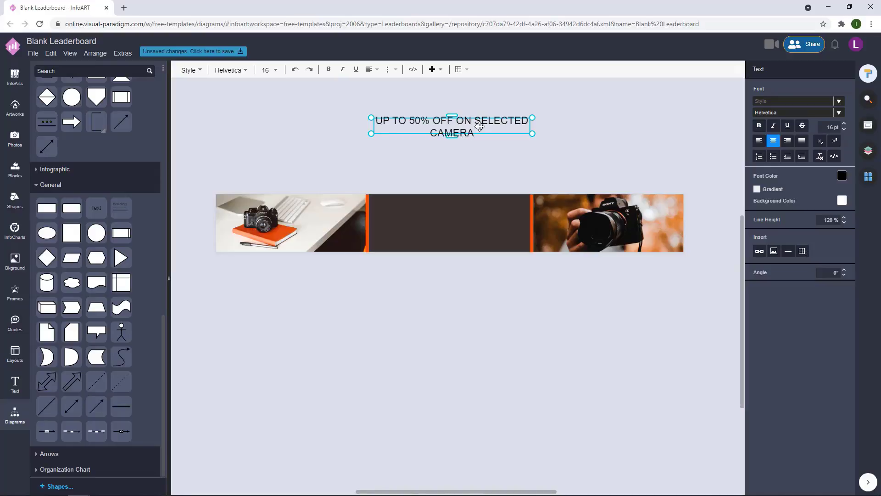
pyautogui.click(597, 132)
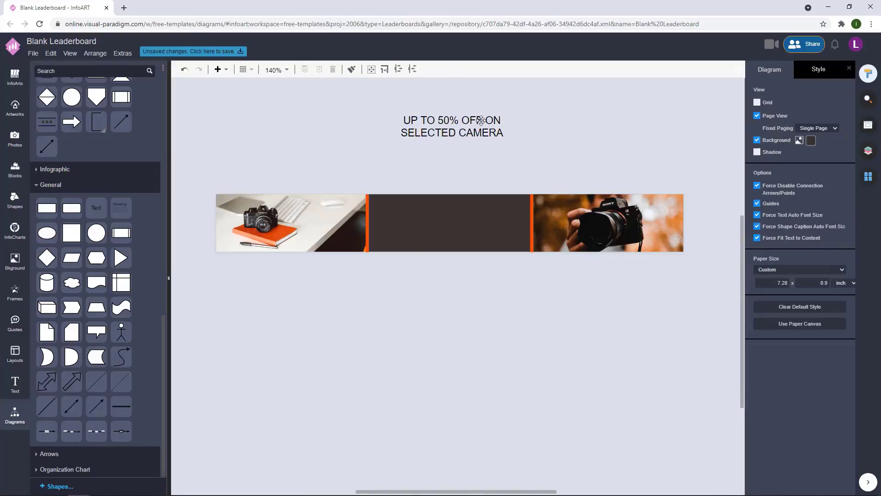
# Step: Move the headline text onto the dark centre section and resize its box to fit between the orange bars
pyautogui.moveTo(469, 127); pyautogui.dragTo(465, 213)
pyautogui.moveTo(523, 211); pyautogui.dragTo(495, 216)
pyautogui.click(531, 173)
pyautogui.click(526, 178)
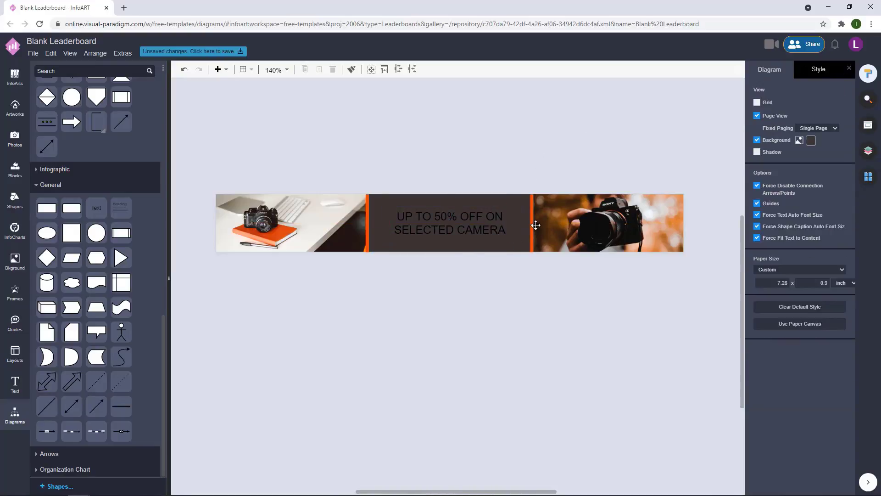
# Step: Try to change the headline's font colour to white on the dark centre section
pyautogui.doubleClick(496, 225)
pyautogui.click(841, 174)
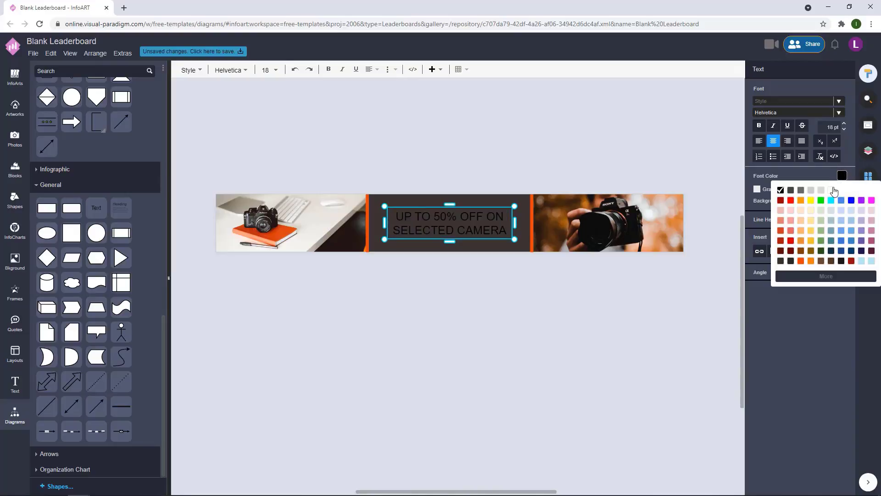
pyautogui.click(534, 145)
pyautogui.click(488, 209)
pyautogui.doubleClick(489, 209)
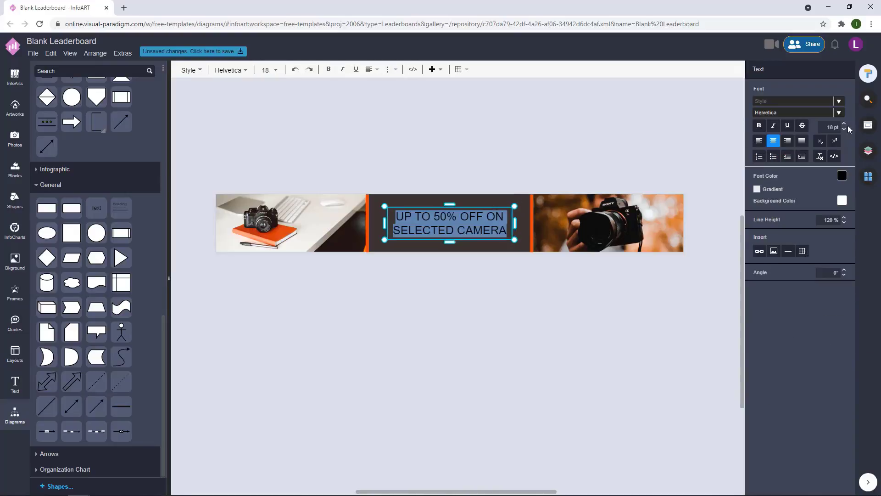
pyautogui.click(841, 175)
pyautogui.click(540, 198)
pyautogui.doubleClick(489, 215)
pyautogui.click(842, 175)
pyautogui.click(513, 139)
# Step: Set the headline's font colour to white, temporarily moving it off the banner and returning it to the dark centre section
pyautogui.moveTo(459, 223); pyautogui.dragTo(448, 291)
pyautogui.doubleClick(440, 292)
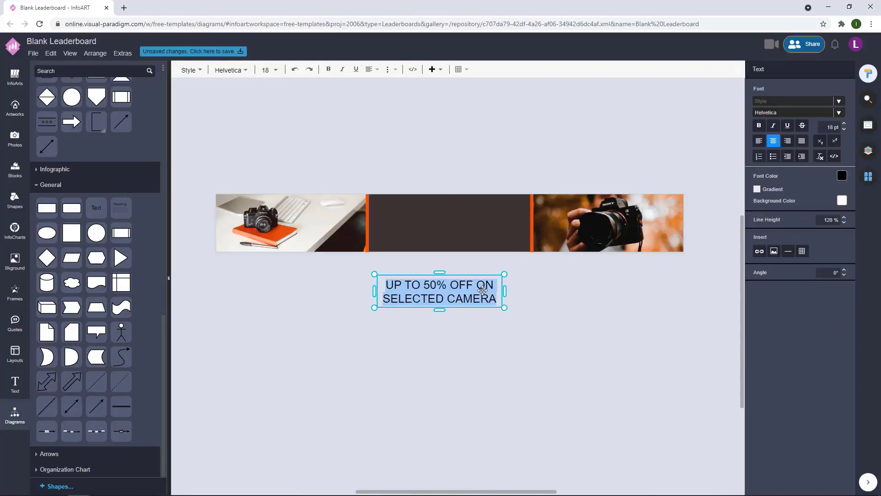
pyautogui.click(841, 175)
pyautogui.click(553, 326)
pyautogui.click(472, 299)
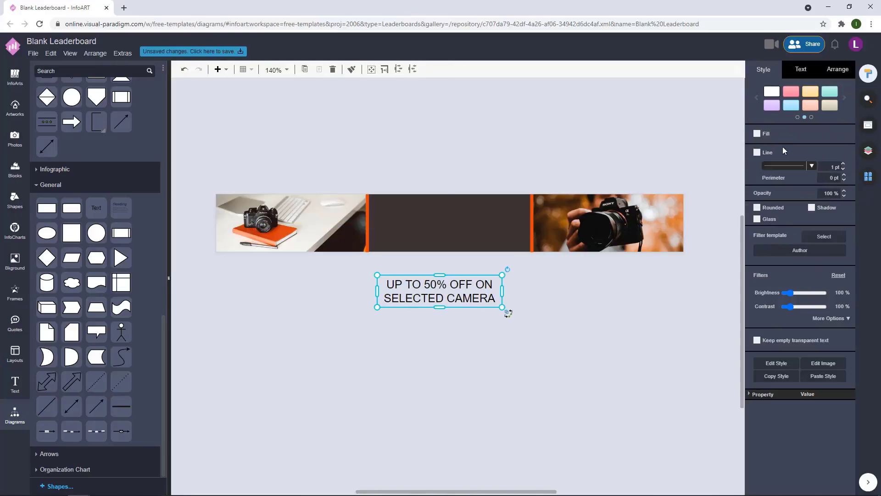
pyautogui.click(800, 76)
pyautogui.click(842, 175)
pyautogui.click(803, 243)
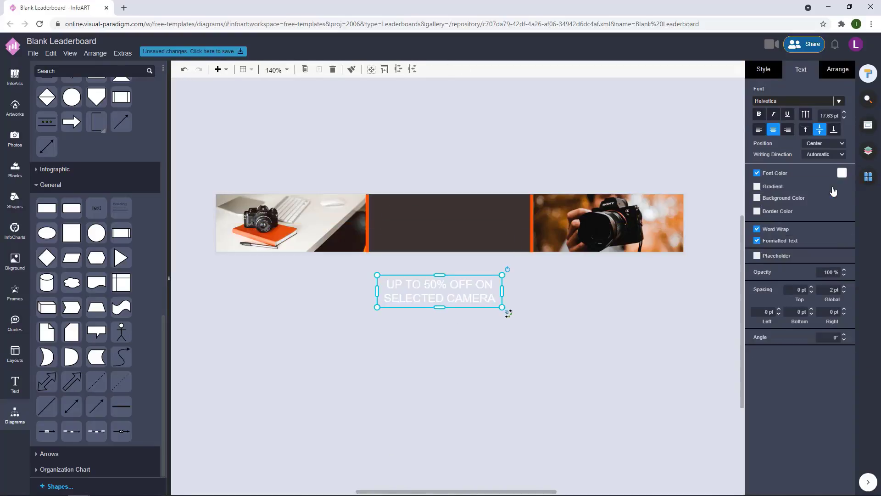
pyautogui.press('Escape')
pyautogui.moveTo(478, 286); pyautogui.dragTo(489, 217)
# Step: Change the headline's font to Josefin Sans
pyautogui.doubleClick(449, 223)
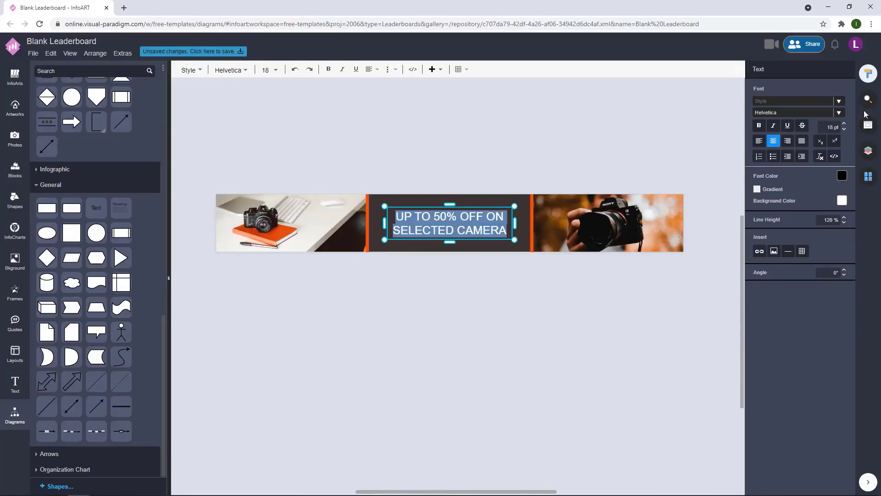
pyautogui.click(839, 112)
pyautogui.scroll(-10, 833, 142)
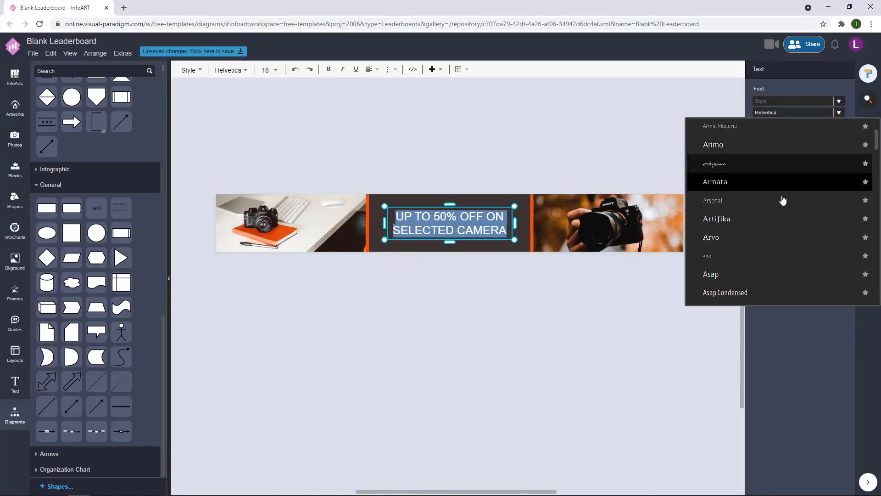
pyautogui.scroll(-15, 780, 205)
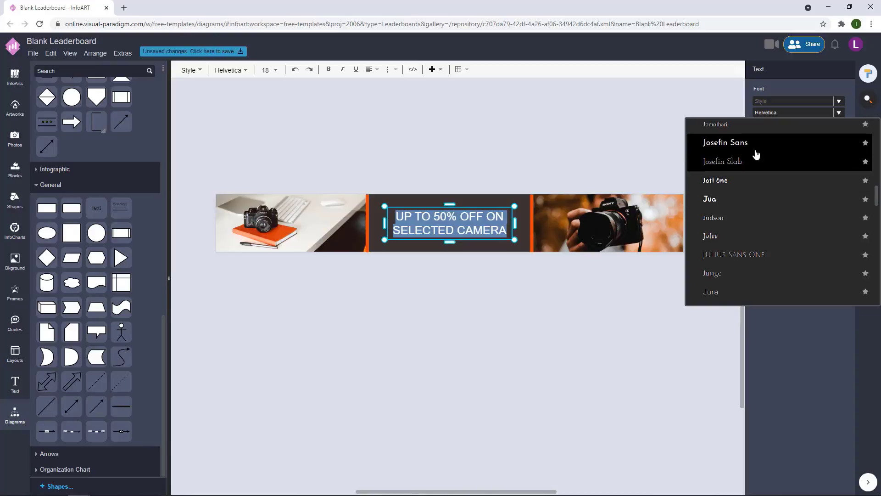
pyautogui.click(809, 145)
pyautogui.click(485, 104)
# Step: Slightly reduce the line height of the headline text
pyautogui.doubleClick(449, 223)
pyautogui.click(844, 222)
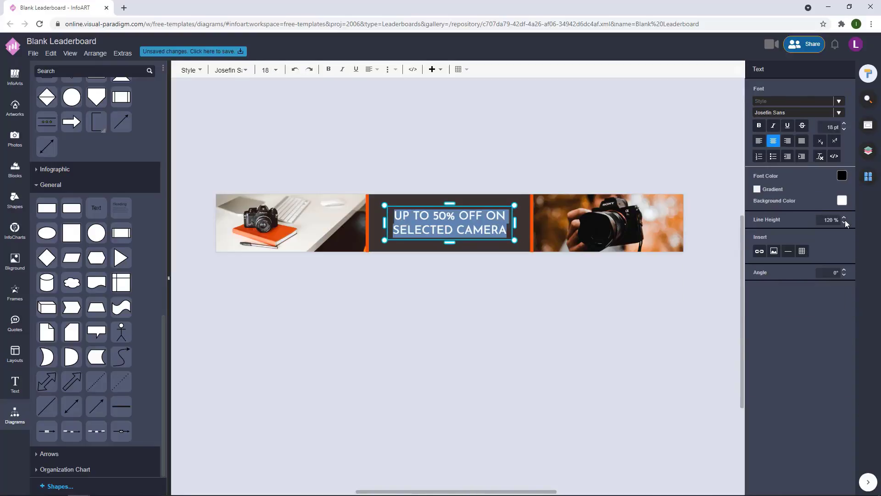
pyautogui.click(529, 124)
pyautogui.click(487, 203)
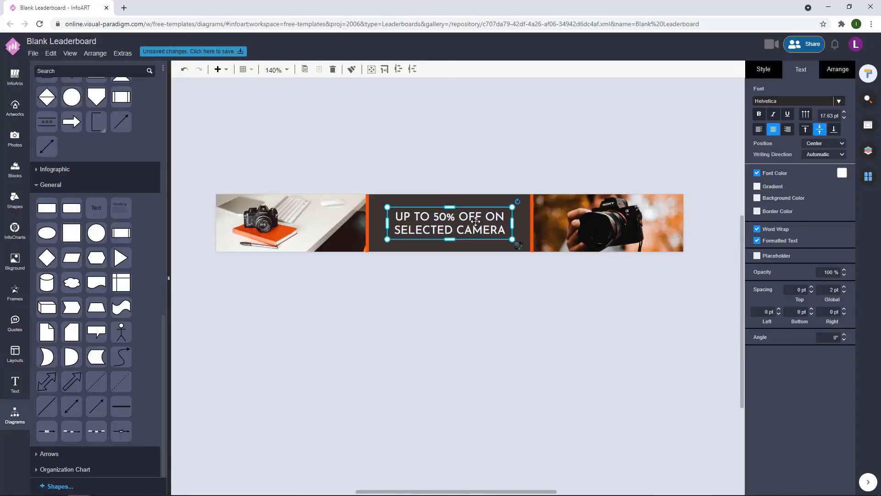
pyautogui.moveTo(487, 203); pyautogui.dragTo(487, 196)
# Step: Shrink the headline's text box vertically and centre it near the upper edge of the dark section
pyautogui.scroll(4, 480, 216)
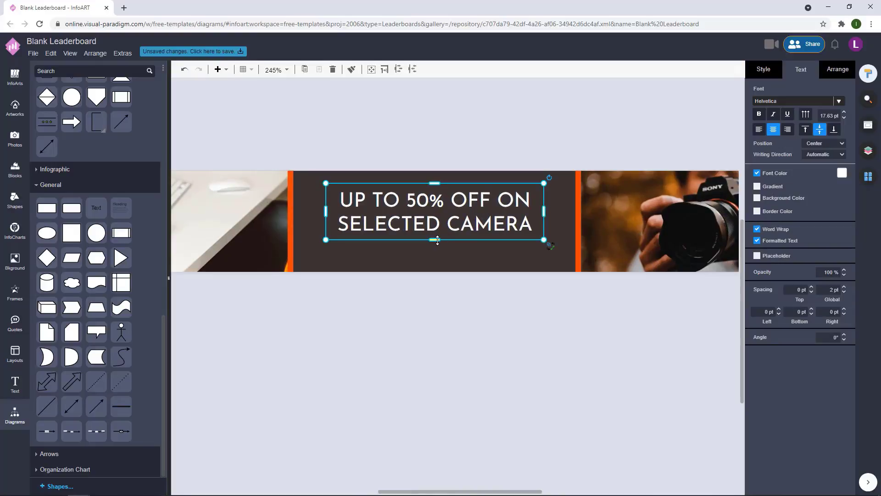
pyautogui.moveTo(437, 240); pyautogui.dragTo(438, 225)
pyautogui.click(438, 209)
pyautogui.moveTo(544, 205)
pyautogui.mouseDown()
pyautogui.moveTo(563, 203)
pyautogui.moveTo(544, 204)
pyautogui.mouseUp()
pyautogui.click(539, 147)
pyautogui.moveTo(492, 212); pyautogui.dragTo(492, 209)
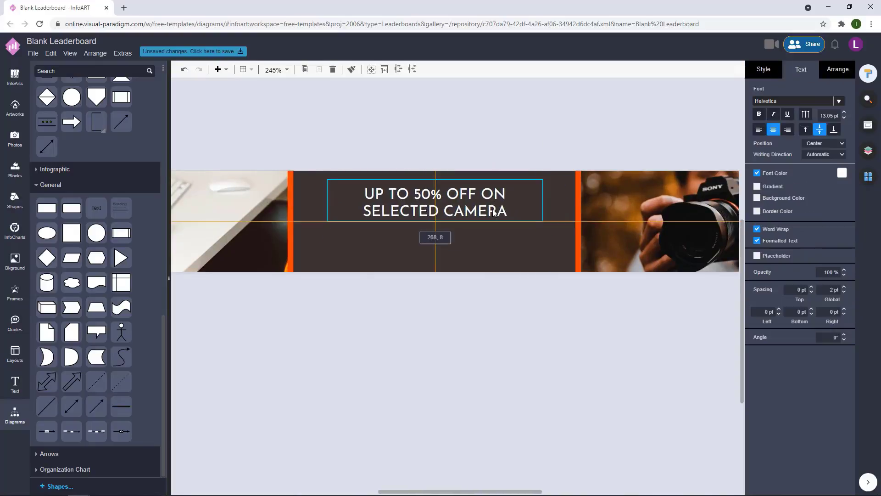
pyautogui.click(539, 148)
pyautogui.click(469, 205)
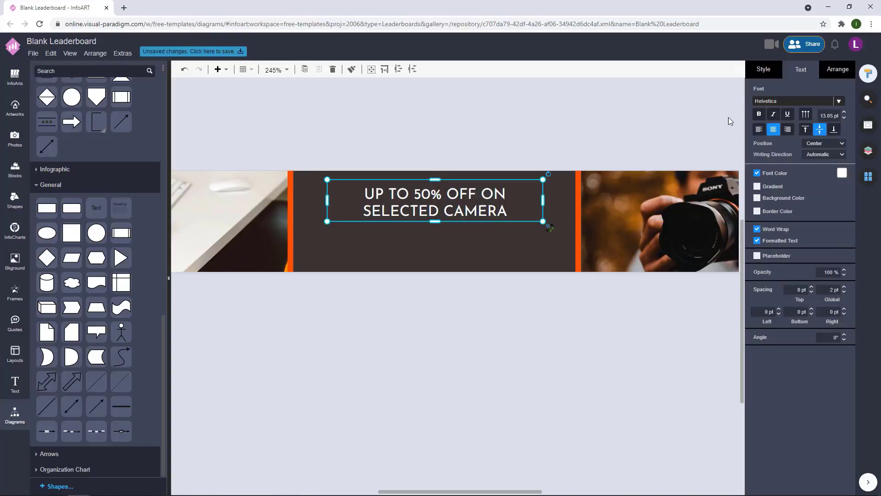
# Step: Left-align the headline and resize its box so the text wraps onto three lines beside the first orange bar
pyautogui.click(760, 131)
pyautogui.click(539, 148)
pyautogui.moveTo(429, 209); pyautogui.dragTo(410, 260)
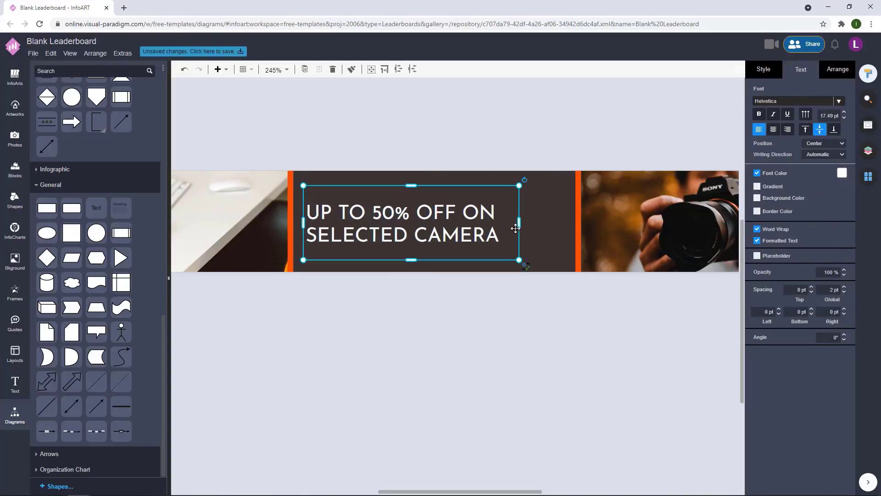
pyautogui.moveTo(515, 228); pyautogui.dragTo(460, 223)
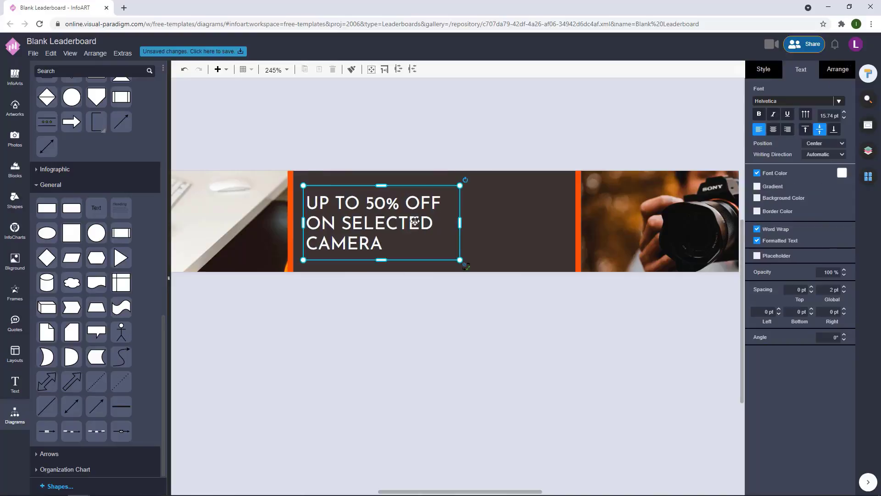
pyautogui.moveTo(400, 223); pyautogui.dragTo(412, 211)
pyautogui.click(466, 154)
# Step: Place a thin horizontal orange line directly after the word CAMERA in the headline's last row
pyautogui.scroll(-2, 466, 154)
pyautogui.scroll(-1, 467, 154)
pyautogui.scroll(2, 458, 153)
pyautogui.click(476, 248)
pyautogui.moveTo(327, 214); pyautogui.dragTo(460, 231)
pyautogui.click(436, 259)
pyautogui.click(460, 331)
pyautogui.click(508, 130)
pyautogui.click(460, 228)
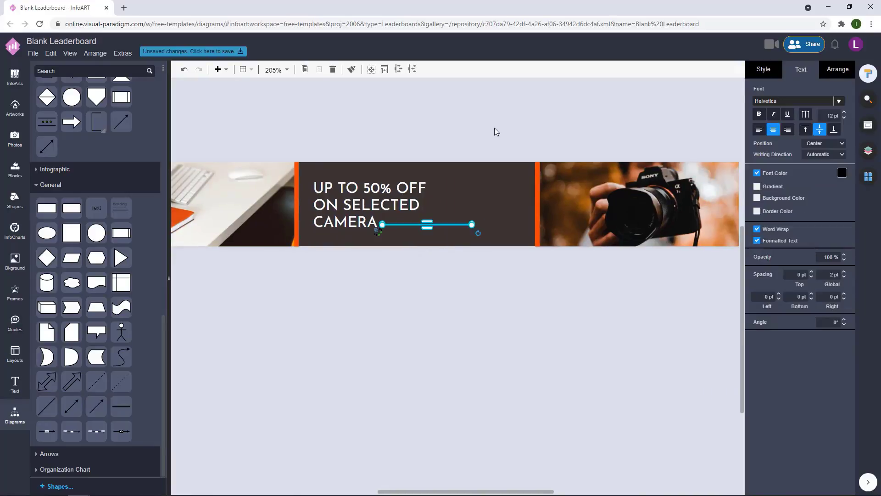
pyautogui.click(493, 124)
pyautogui.click(460, 225)
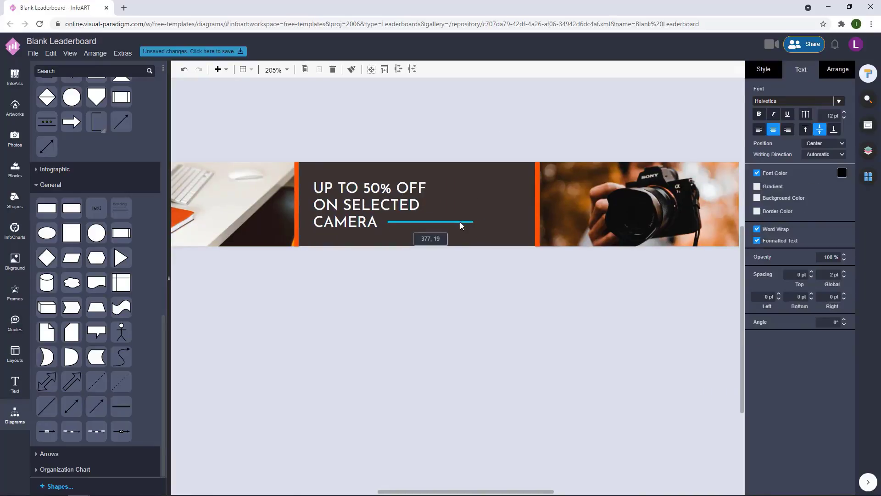
pyautogui.click(505, 141)
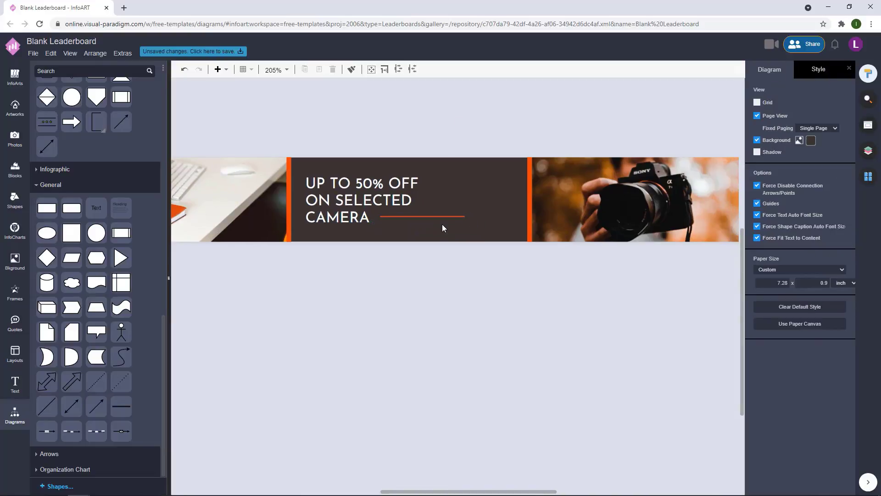
# Step: Nudge the headline and the thin orange line slightly towards the first orange bar
pyautogui.click(443, 217)
pyautogui.click(467, 96)
pyautogui.moveTo(476, 121); pyautogui.dragTo(476, 132)
pyautogui.click(338, 200)
pyautogui.click(366, 209)
pyautogui.click(366, 209)
pyautogui.press('Left')
pyautogui.press('Left')
pyautogui.press('Left')
pyautogui.click(442, 123)
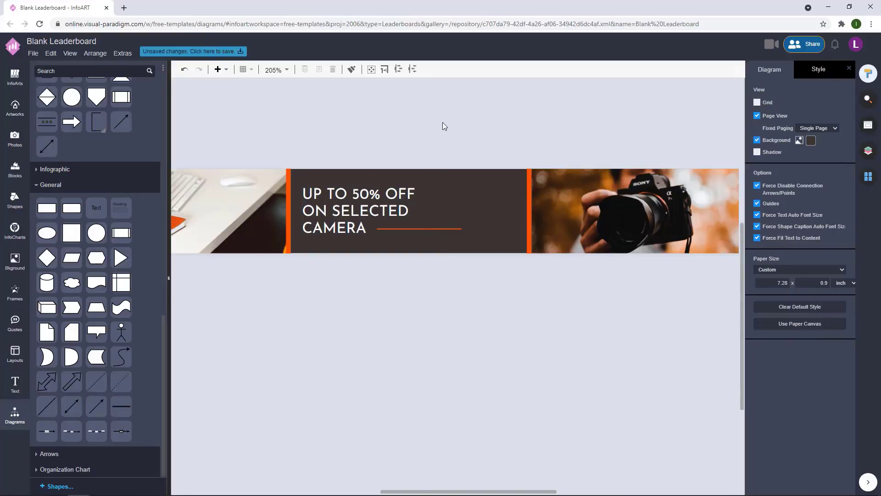
# Step: Lower the thin orange line slightly beside the word CAMERA
pyautogui.scroll(-1, 464, 161)
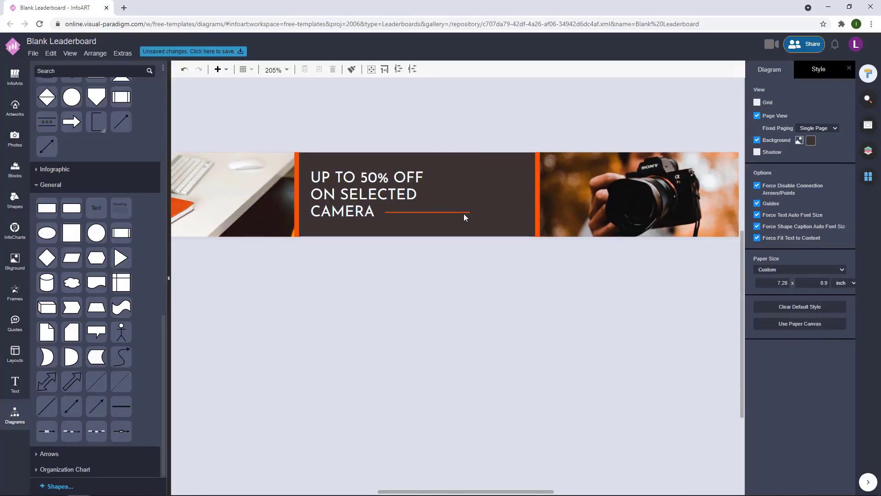
pyautogui.click(464, 213)
pyautogui.click(499, 115)
pyautogui.moveTo(497, 112); pyautogui.dragTo(485, 129)
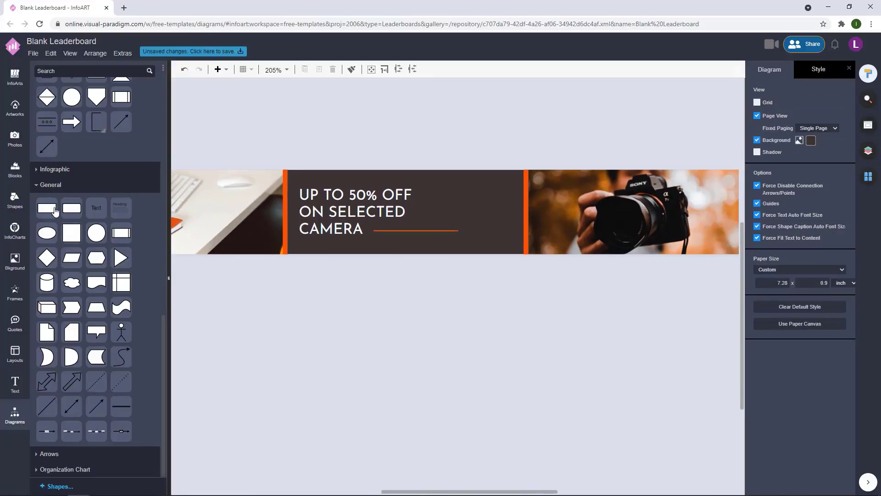
# Step: Add a rectangle between the thin line and the second orange bar, and resize it to a near square
pyautogui.moveTo(52, 208); pyautogui.dragTo(464, 172)
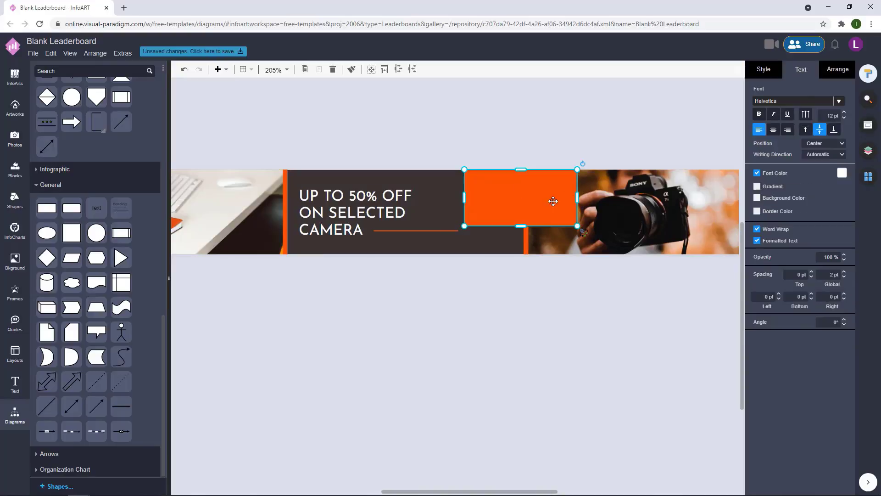
pyautogui.moveTo(582, 227); pyautogui.dragTo(524, 231)
pyautogui.moveTo(507, 200); pyautogui.dragTo(490, 232)
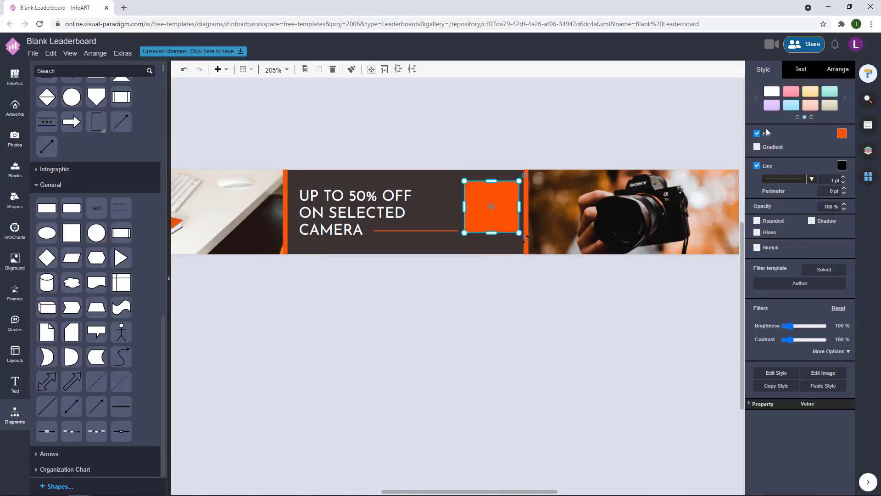
# Step: Remove the square's fill and set its outline colour to orange
pyautogui.click(756, 135)
pyautogui.click(843, 152)
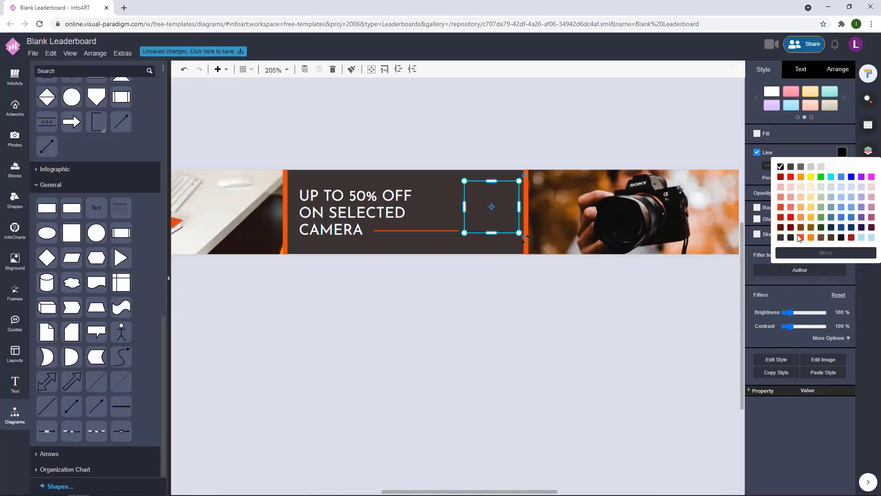
pyautogui.click(799, 237)
pyautogui.click(512, 140)
# Step: Nudge the thin orange line down to the baseline of the word CAMERA
pyautogui.scroll(3, 448, 233)
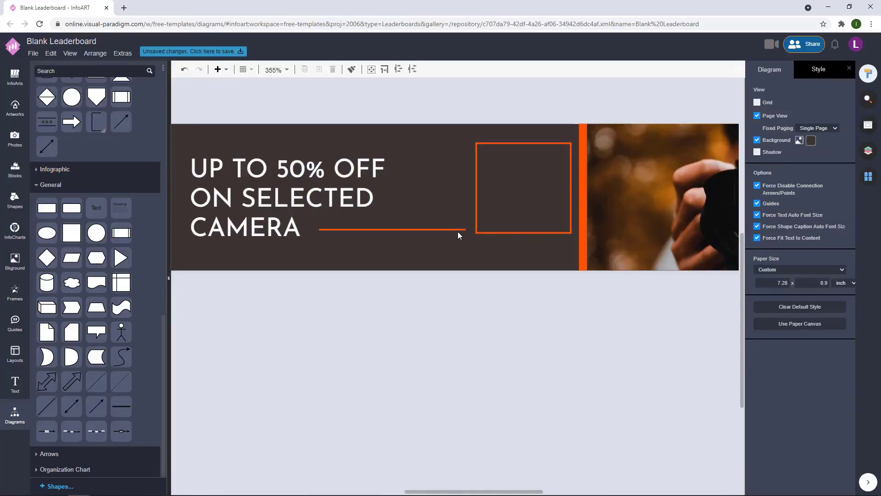
pyautogui.click(457, 230)
pyautogui.press('Down')
pyautogui.press('Down')
pyautogui.press('Down')
pyautogui.press('Down')
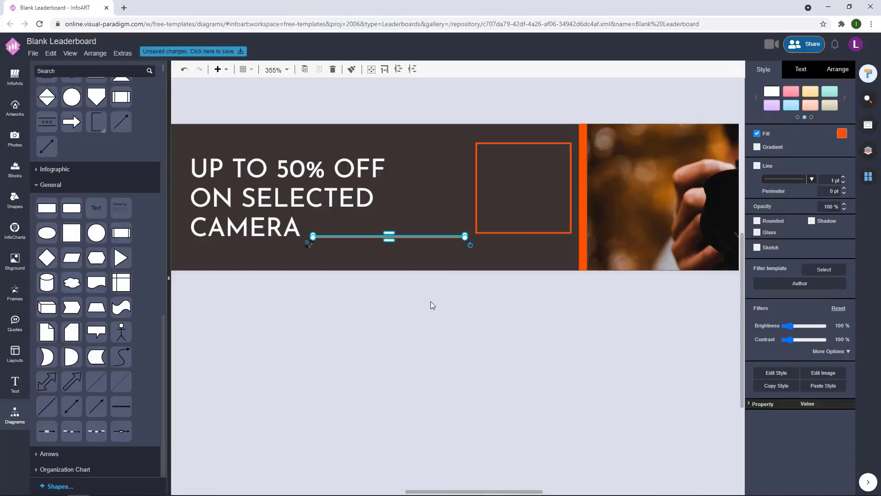
pyautogui.click(430, 302)
pyautogui.click(451, 236)
# Step: Nudge the outlined square away from the second orange bar and line its lower edge up with the thin line
pyautogui.click(511, 216)
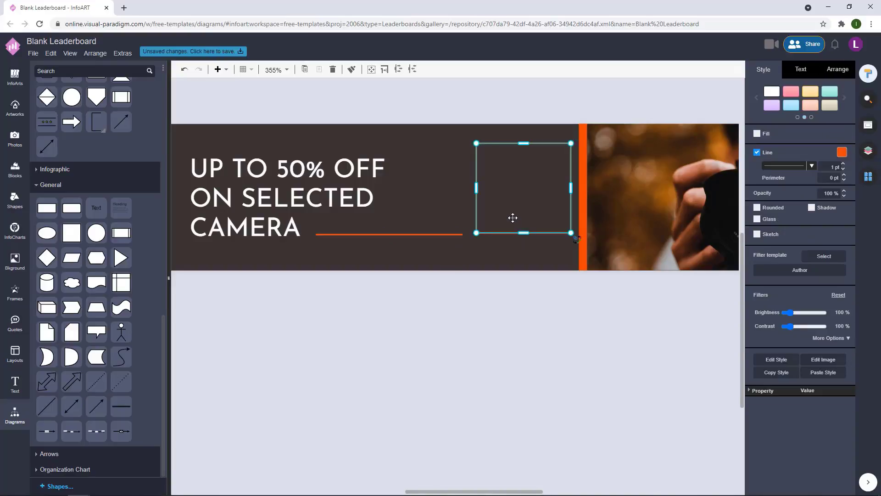
pyautogui.click(474, 304)
pyautogui.click(519, 225)
pyautogui.press('Left')
pyautogui.press('Left')
pyautogui.press('Left')
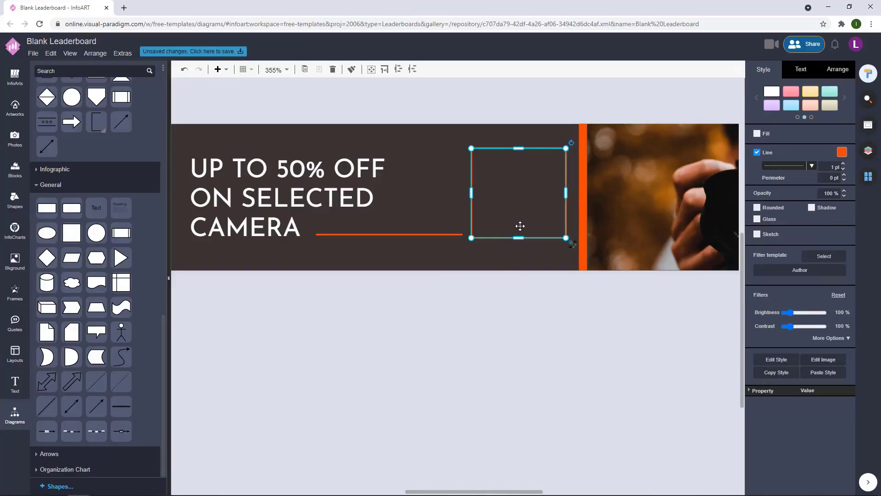
pyautogui.press('Up')
pyautogui.press('Up')
pyautogui.click(533, 106)
pyautogui.click(520, 178)
pyautogui.press('Down')
pyautogui.click(533, 111)
# Step: Select the headline, thin line and outlined square together and adjust their position within the dark centre section
pyautogui.scroll(-3, 549, 122)
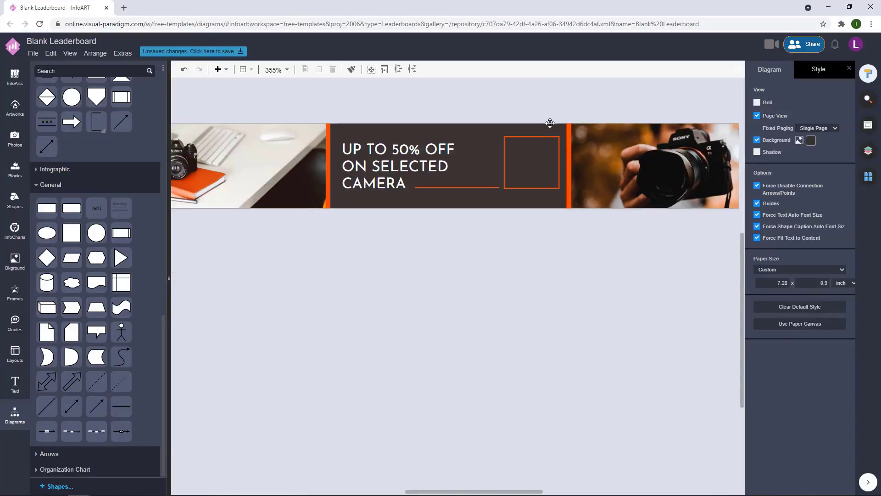
pyautogui.moveTo(549, 122); pyautogui.dragTo(543, 211)
pyautogui.click(379, 248)
pyautogui.keyDown('shift'); pyautogui.click(482, 275); pyautogui.keyUp('shift')
pyautogui.keyDown('shift'); pyautogui.click(522, 260); pyautogui.keyUp('shift')
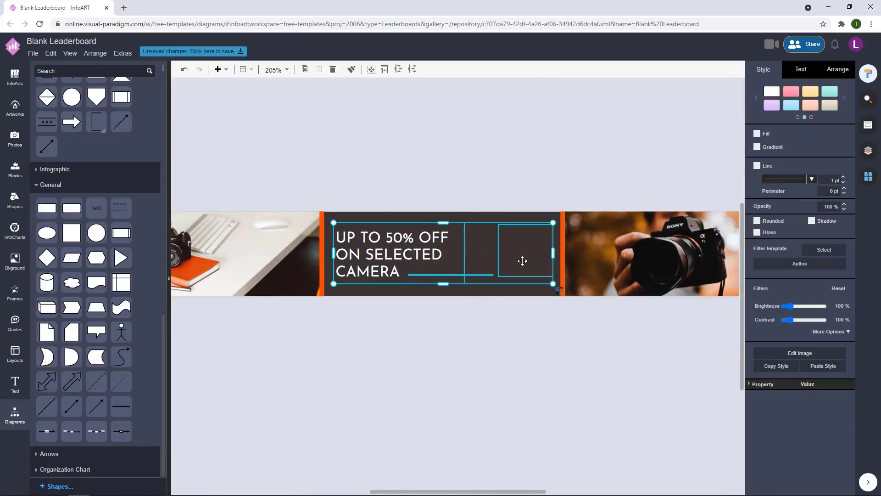
pyautogui.moveTo(527, 260); pyautogui.dragTo(519, 248)
pyautogui.click(544, 151)
pyautogui.moveTo(534, 164); pyautogui.dragTo(543, 160)
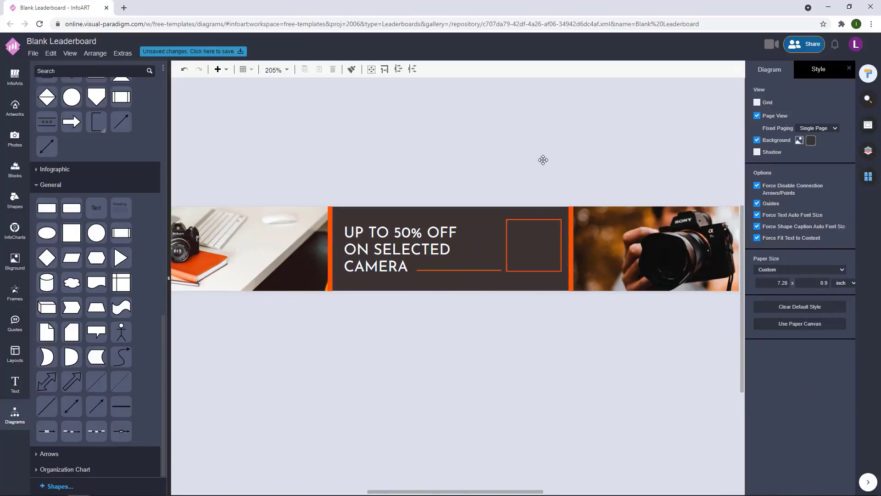
# Step: Set the square's outline thickness to 2 pt and shrink the square to about 49.5 × 46.5
pyautogui.click(534, 246)
pyautogui.click(508, 153)
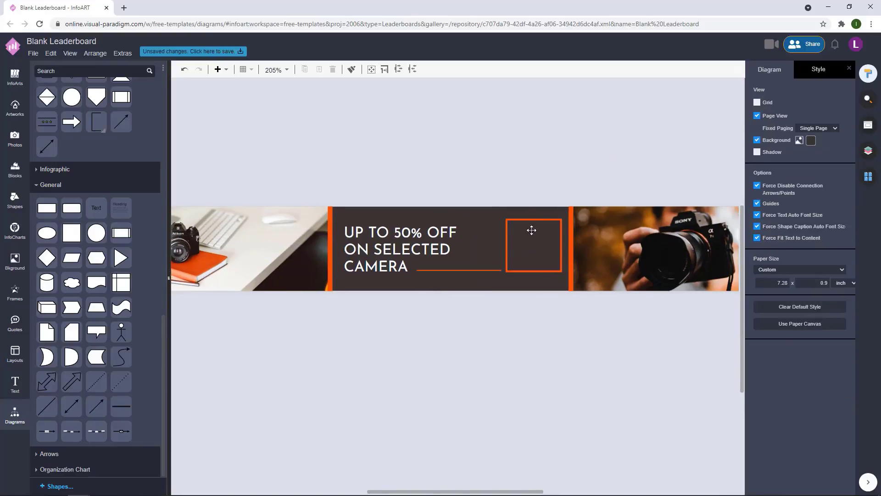
pyautogui.click(507, 222)
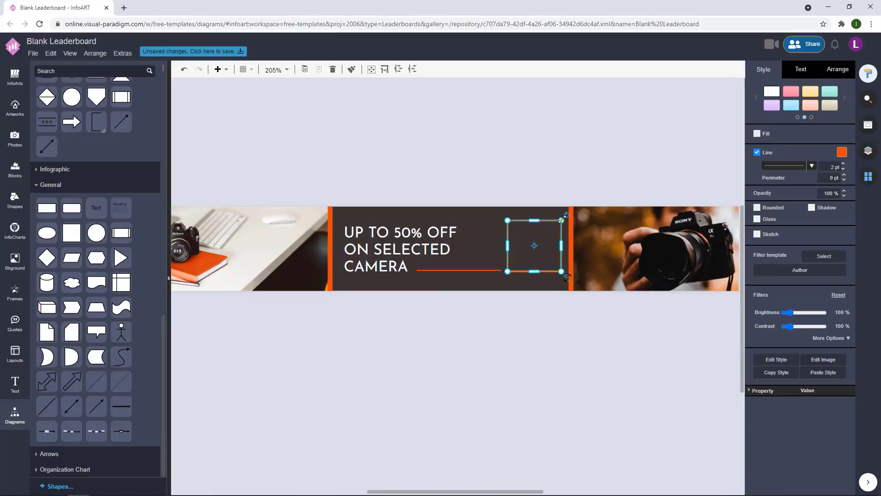
pyautogui.moveTo(562, 219); pyautogui.dragTo(554, 228)
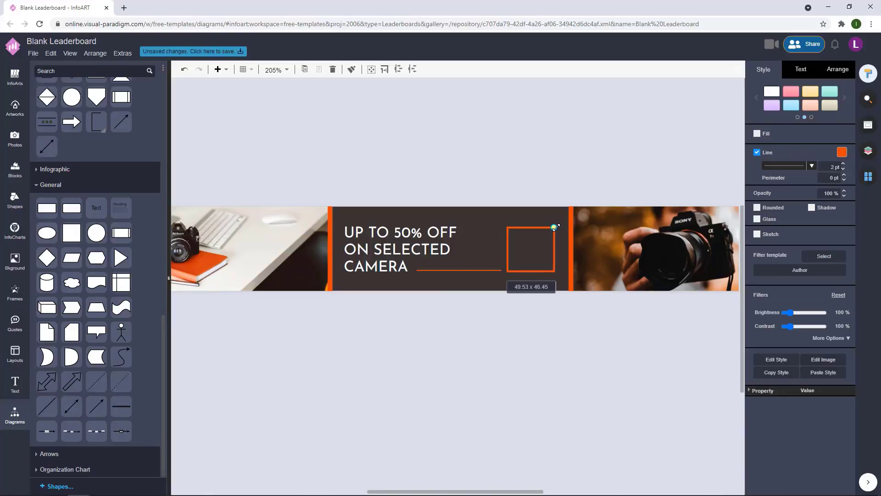
pyautogui.click(557, 148)
pyautogui.click(499, 270)
pyautogui.click(504, 162)
# Step: Search the artwork library for "camera"
pyautogui.scroll(-3, 497, 151)
pyautogui.scroll(2, 496, 148)
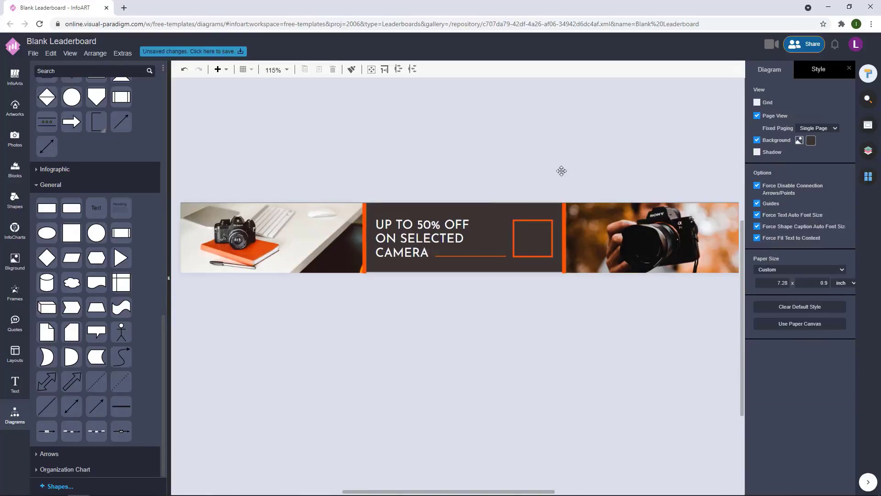
pyautogui.scroll(3, 412, 147)
pyautogui.click(15, 109)
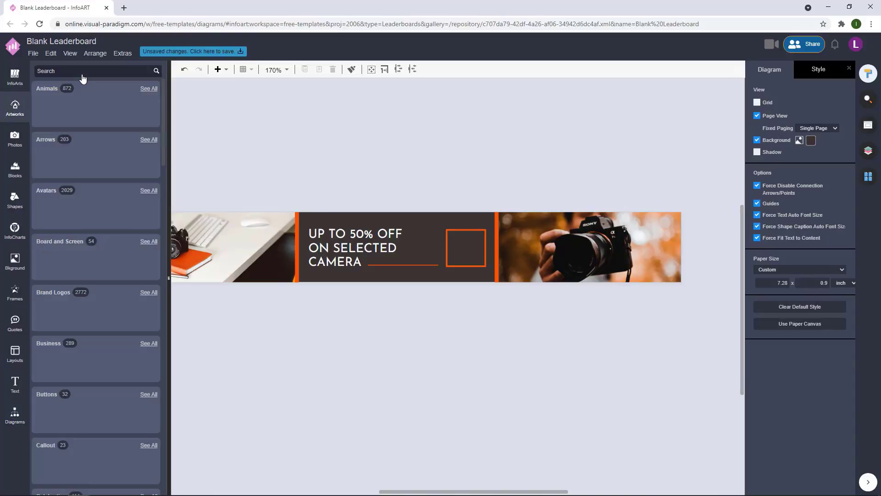
pyautogui.click(83, 73)
pyautogui.write('camera')
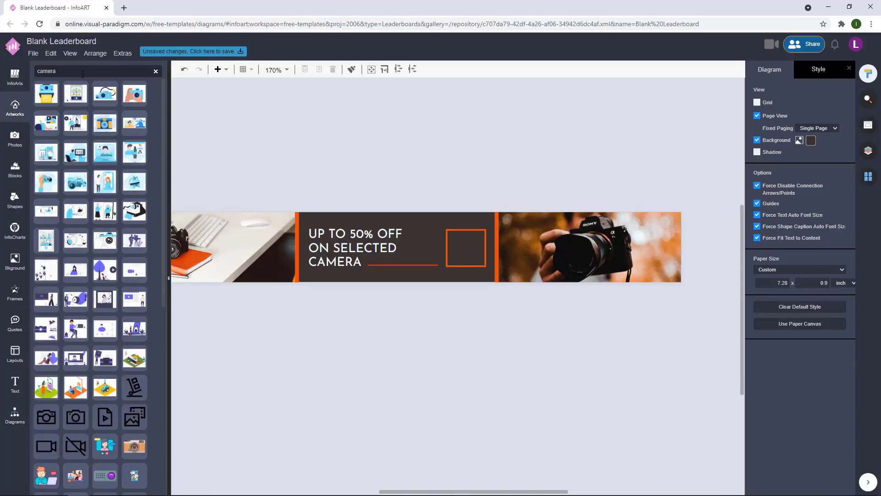
# Step: Add the outlined camera artwork above the banner and recolour it orange
pyautogui.moveTo(46, 416); pyautogui.dragTo(583, 171)
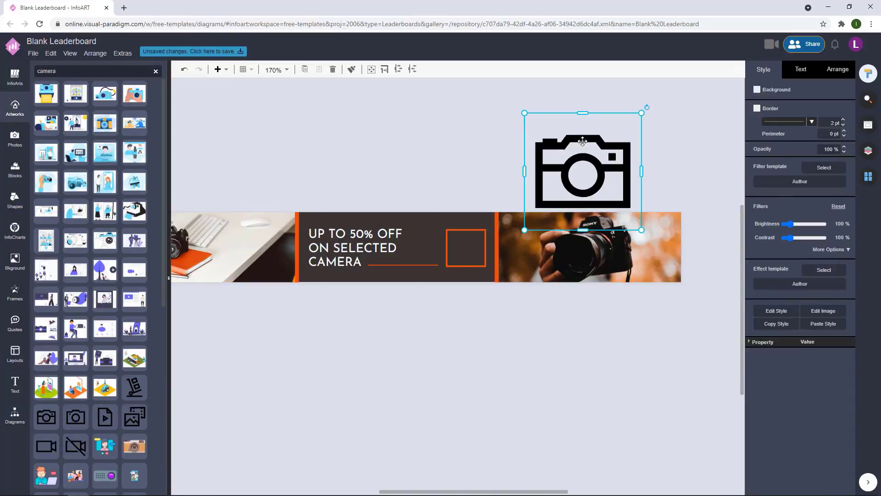
pyautogui.click(760, 105)
pyautogui.click(771, 147)
# Step: Shrink the camera icon and place it in the upper part of the orange outlined square
pyautogui.moveTo(642, 230); pyautogui.dragTo(541, 146)
pyautogui.scroll(3, 503, 149)
pyautogui.moveTo(558, 96); pyautogui.dragTo(461, 327)
pyautogui.moveTo(439, 318); pyautogui.dragTo(434, 313)
pyautogui.click(505, 194)
pyautogui.scroll(-4, 505, 194)
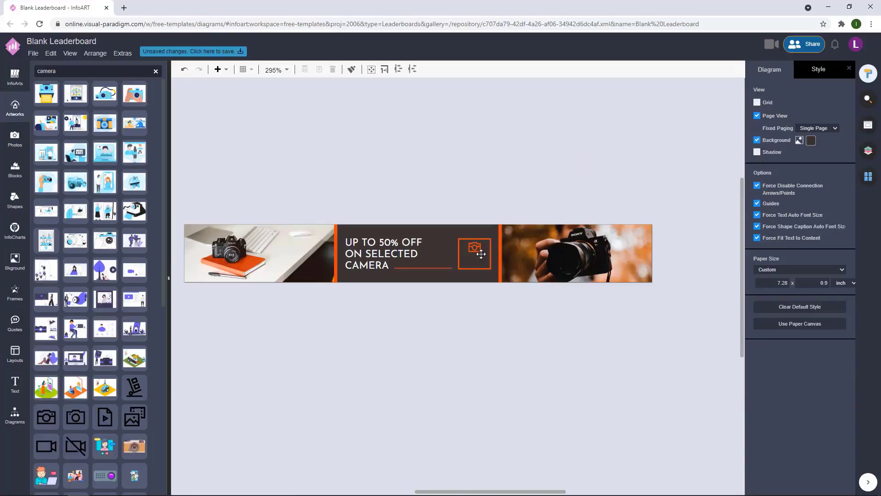
pyautogui.click(477, 244)
pyautogui.click(508, 159)
# Step: Duplicate the headline above the banner and change the copy's font to Didact Gothic
pyautogui.scroll(3, 486, 193)
pyautogui.click(339, 276)
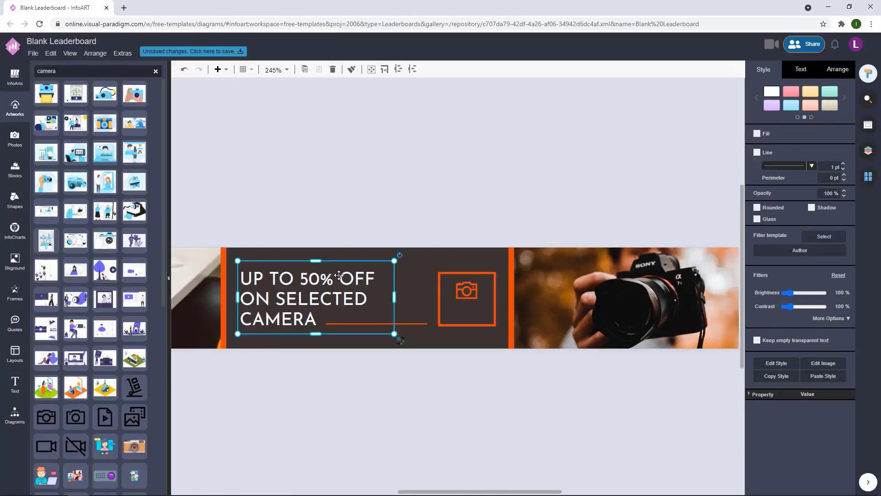
pyautogui.hotkey('ctrl', 'c')
pyautogui.hotkey('ctrl', 'v')
pyautogui.doubleClick(495, 142)
pyautogui.click(838, 113)
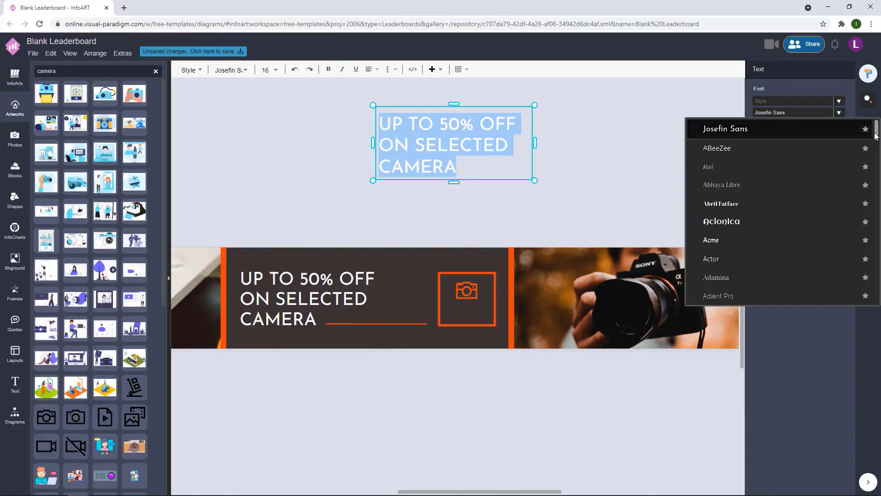
pyautogui.moveTo(876, 129); pyautogui.dragTo(878, 169)
pyautogui.click(720, 154)
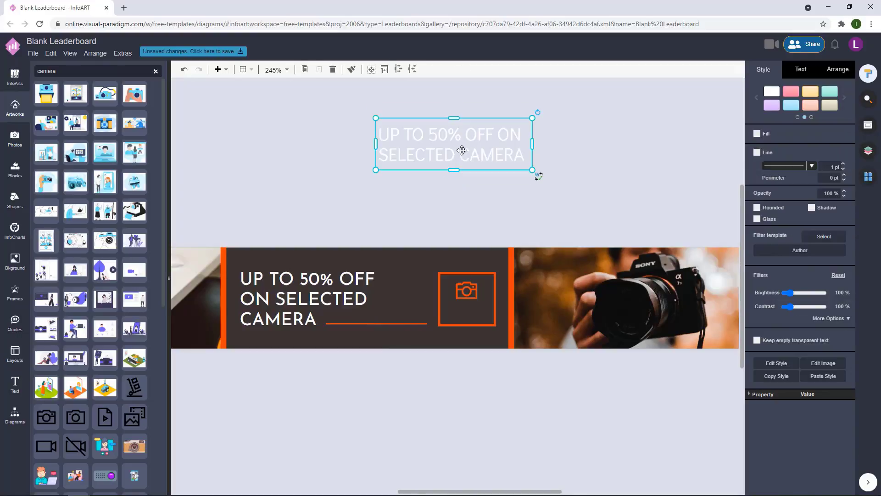
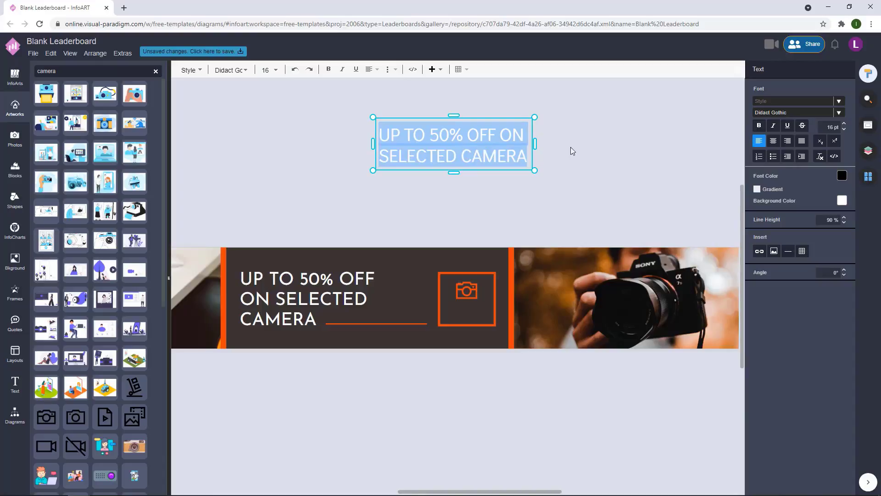
# Step: Replace the headline copy's text with "SOHO CAMERA SHOP"
pyautogui.press('Escape')
pyautogui.doubleClick(436, 150)
pyautogui.write('SOHO')
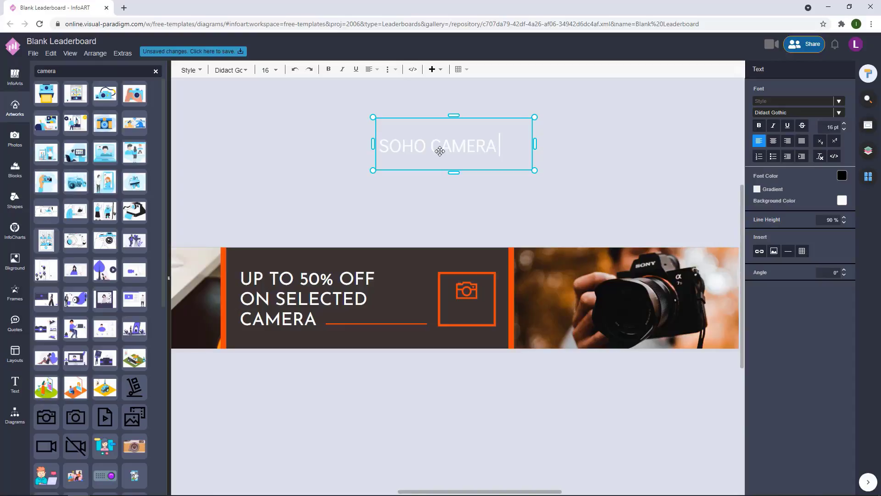
pyautogui.write('============')
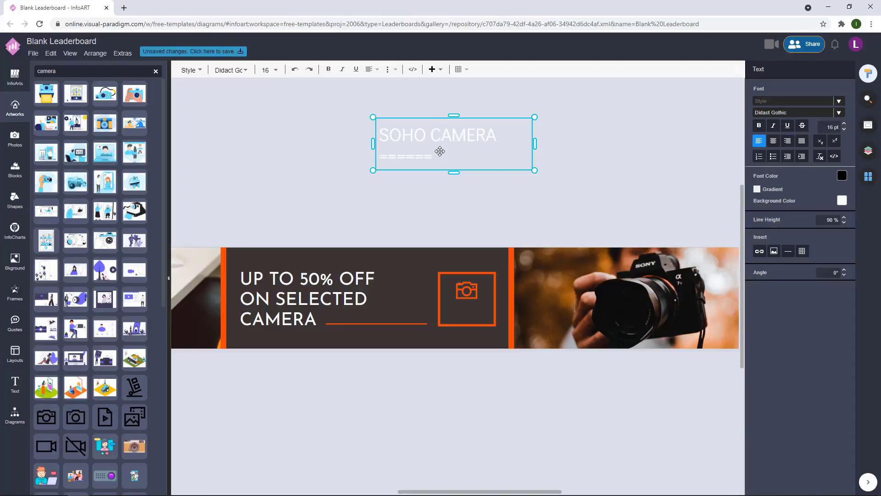
pyautogui.hotkey('ctrl', 'a')
pyautogui.press('BackSpace')
pyautogui.write('S')
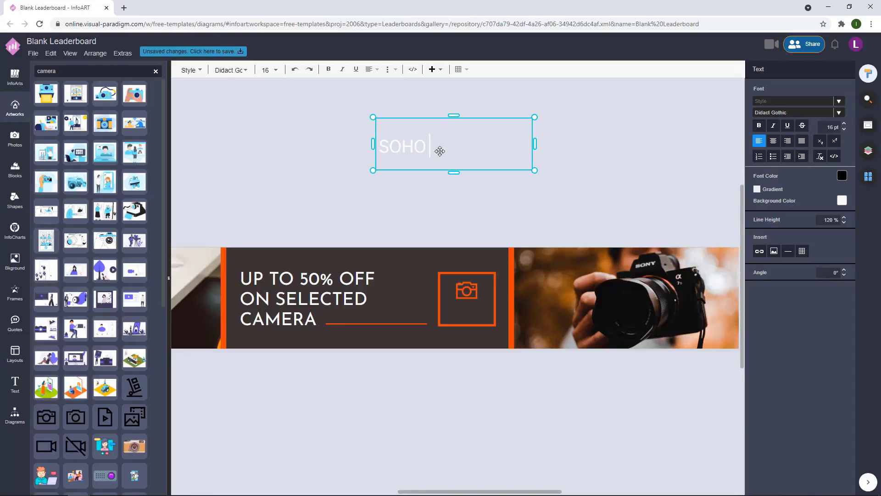
pyautogui.write('OHO CAMERA SHOP')
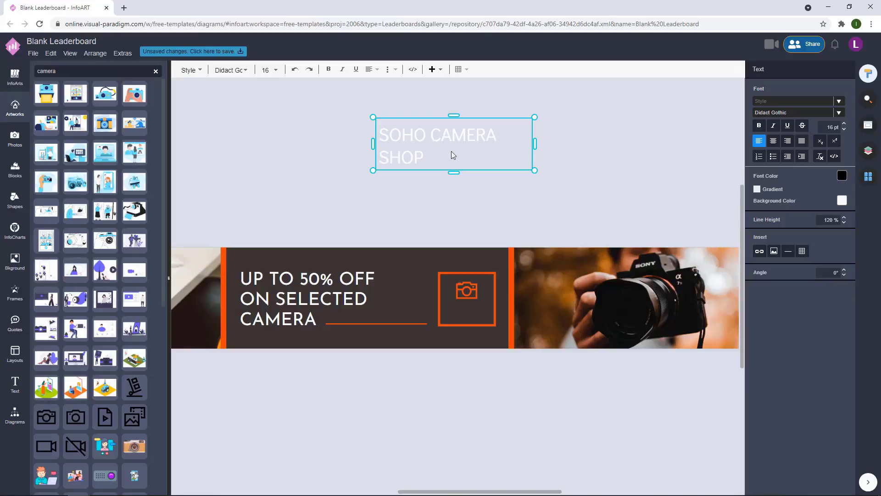
# Step: Shrink the "SOHO CAMERA SHOP" text box and centre its text
pyautogui.click(445, 176)
pyautogui.moveTo(454, 171); pyautogui.dragTo(454, 154)
pyautogui.moveTo(533, 134); pyautogui.dragTo(466, 135)
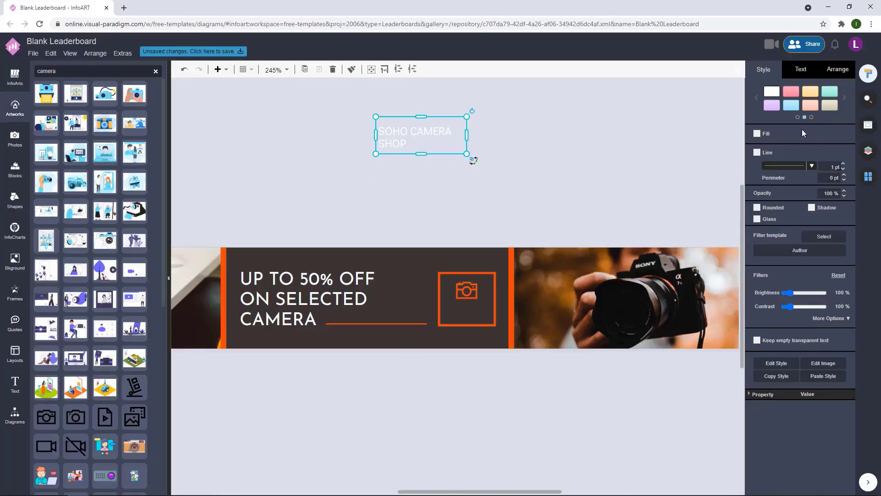
pyautogui.doubleClick(463, 135)
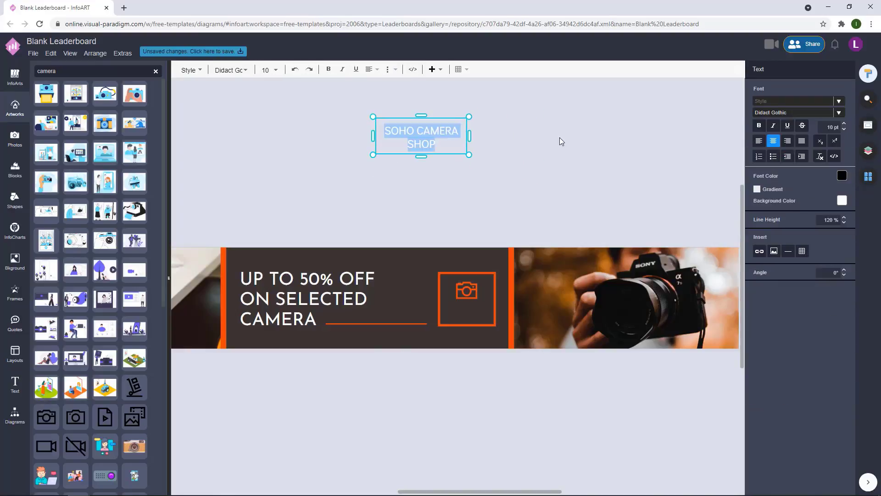
# Step: Change the shop name's font to DM Sans
pyautogui.click(839, 113)
pyautogui.scroll(-15, 873, 163)
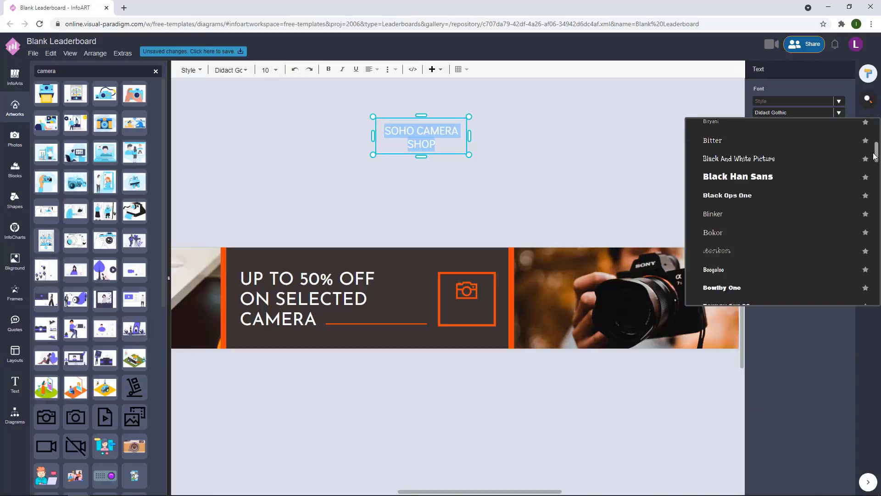
pyautogui.moveTo(873, 164); pyautogui.dragTo(873, 176)
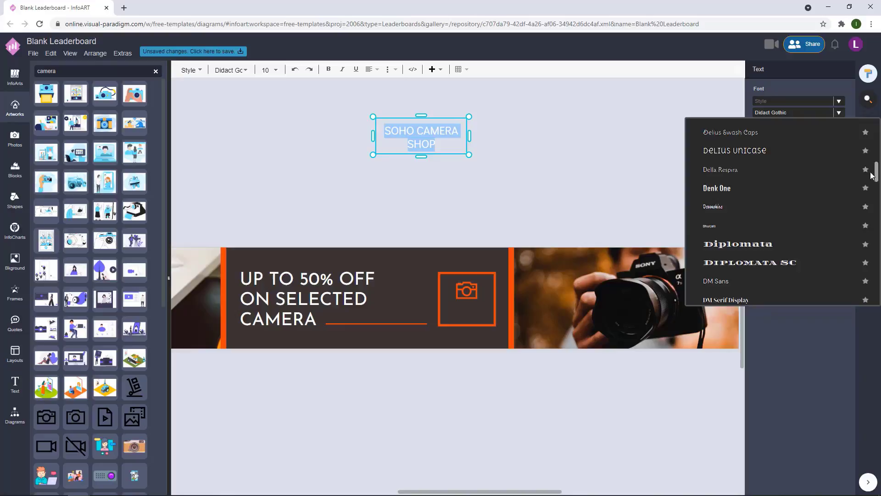
pyautogui.click(741, 279)
pyautogui.click(527, 183)
# Step: Shrink the shop name and position it beneath the camera icon inside the outlined square
pyautogui.click(423, 138)
pyautogui.moveTo(468, 118); pyautogui.dragTo(493, 262)
pyautogui.scroll(5, 479, 328)
pyautogui.moveTo(470, 289)
pyautogui.mouseDown()
pyautogui.moveTo(475, 249)
pyautogui.moveTo(467, 285)
pyautogui.mouseUp()
pyautogui.click(475, 276)
pyautogui.scroll(-4, 531, 254)
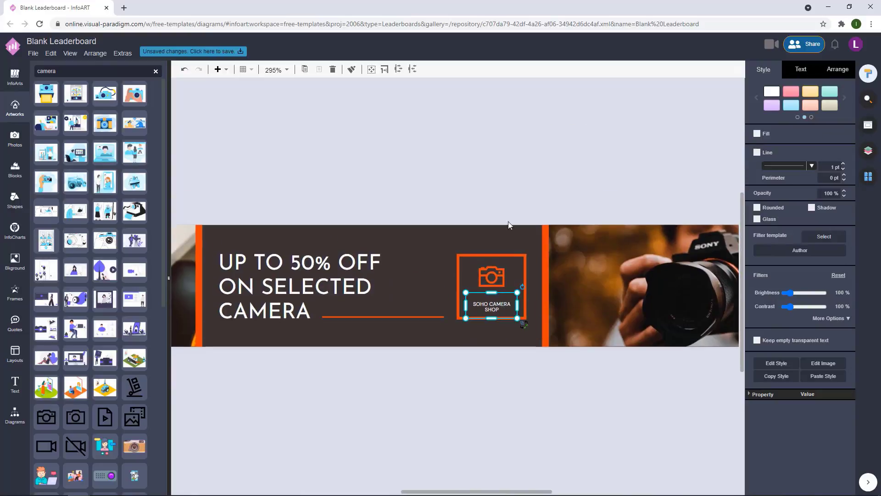
# Step: Nudge the camera icon down towards the shop name inside the outlined square
pyautogui.click(535, 146)
pyautogui.click(491, 278)
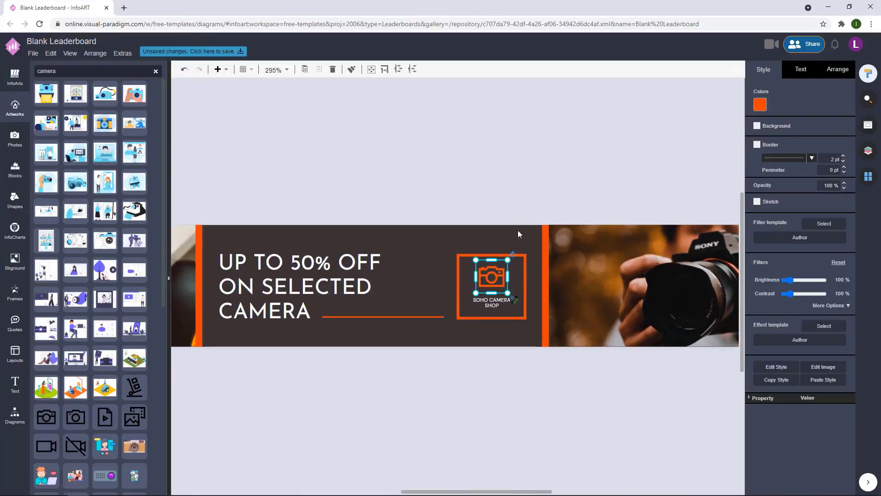
pyautogui.click(526, 185)
pyautogui.click(503, 280)
pyautogui.press('Up')
pyautogui.press('Up')
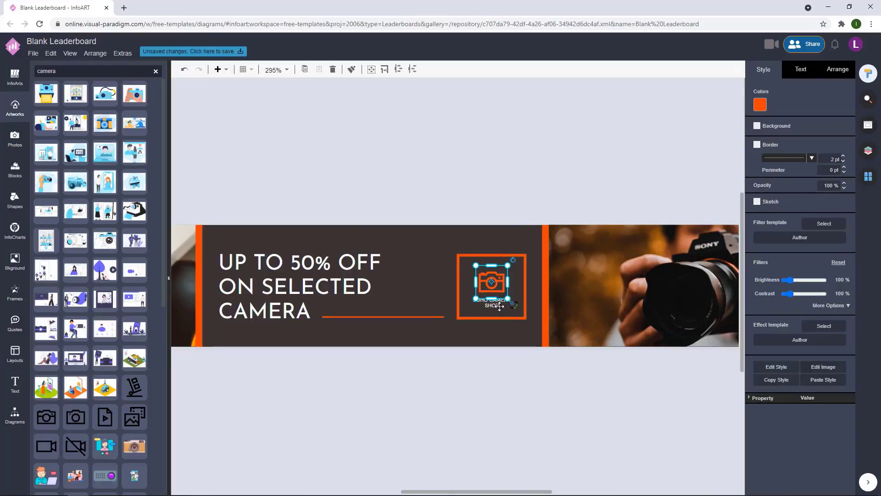
# Step: Select the camera icon and shop name together, enlarge them slightly and centre them horizontally in the outlined square
pyautogui.keyDown('shift'); pyautogui.click(498, 304); pyautogui.keyUp('shift')
pyautogui.moveTo(517, 315); pyautogui.dragTo(522, 320)
pyautogui.moveTo(495, 290); pyautogui.dragTo(493, 291)
pyautogui.click(511, 195)
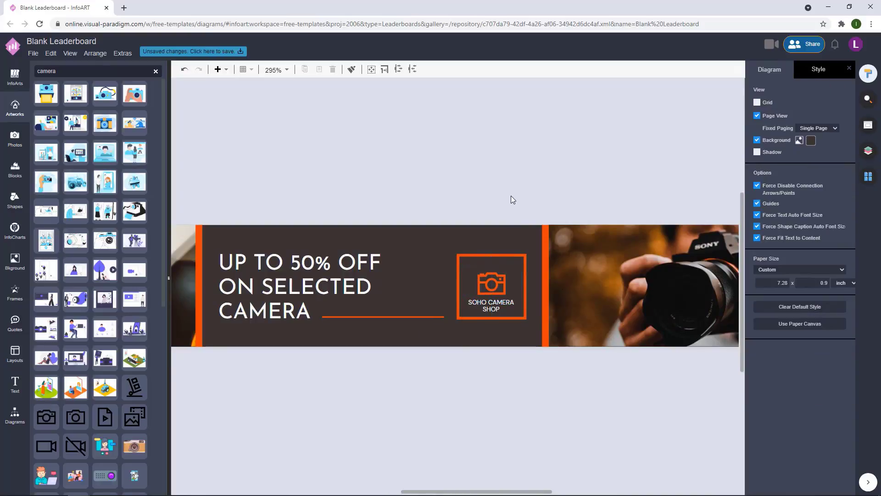
# Step: Nudge the camera icon and shop name upward to balance them within the outlined square
pyautogui.moveTo(592, 160); pyautogui.dragTo(560, 187)
pyautogui.click(458, 321)
pyautogui.click(484, 315)
pyautogui.click(467, 311)
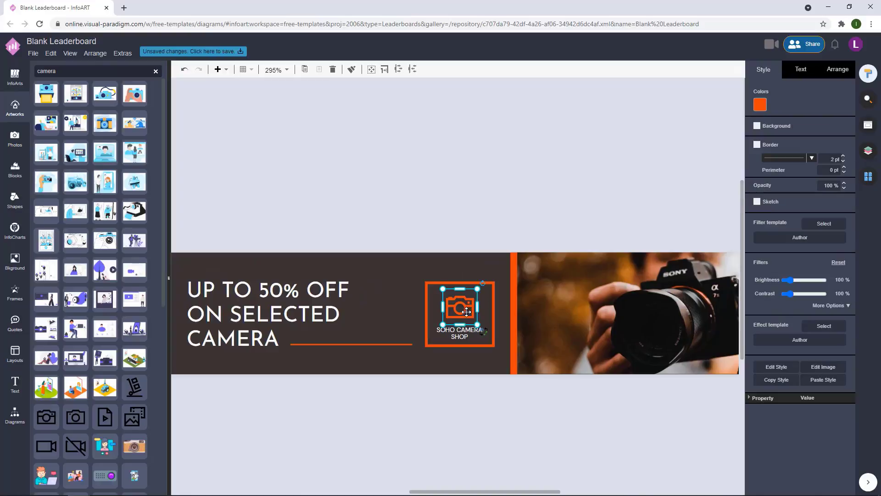
pyautogui.click(519, 193)
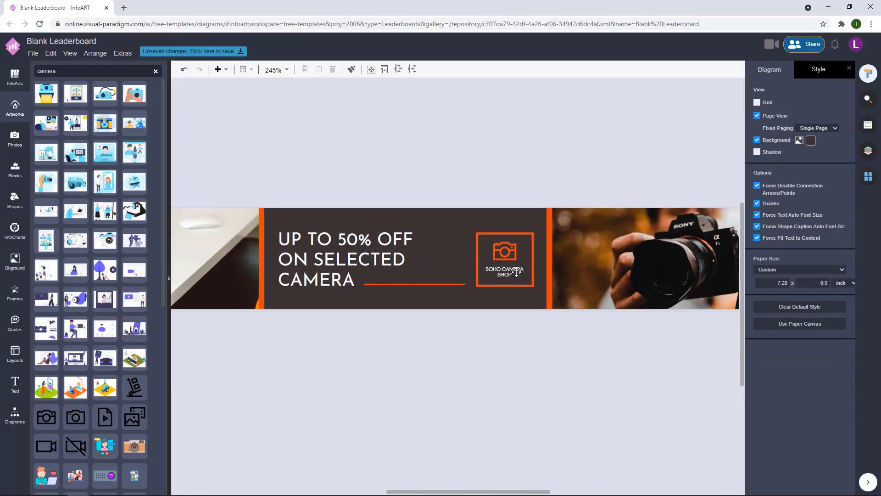
pyautogui.click(509, 254)
pyautogui.click(534, 166)
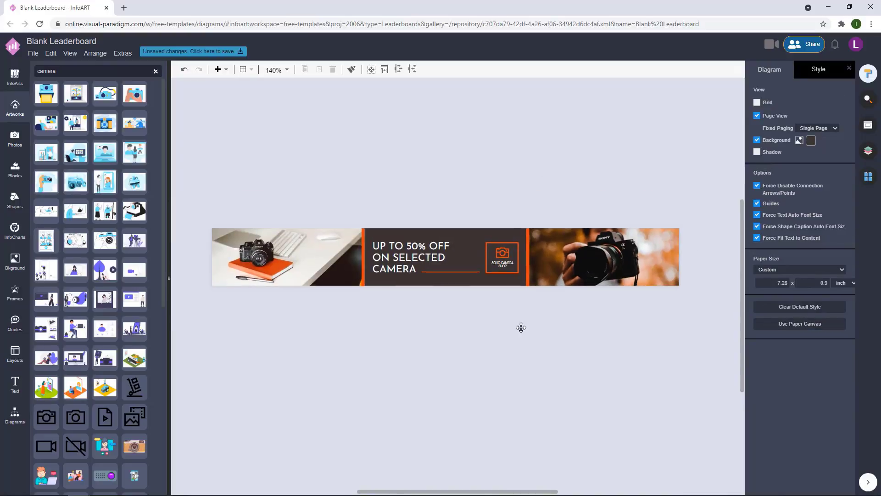
# Step: Shift the two orange bars slightly outward to widen the dark centre section
pyautogui.click(362, 255)
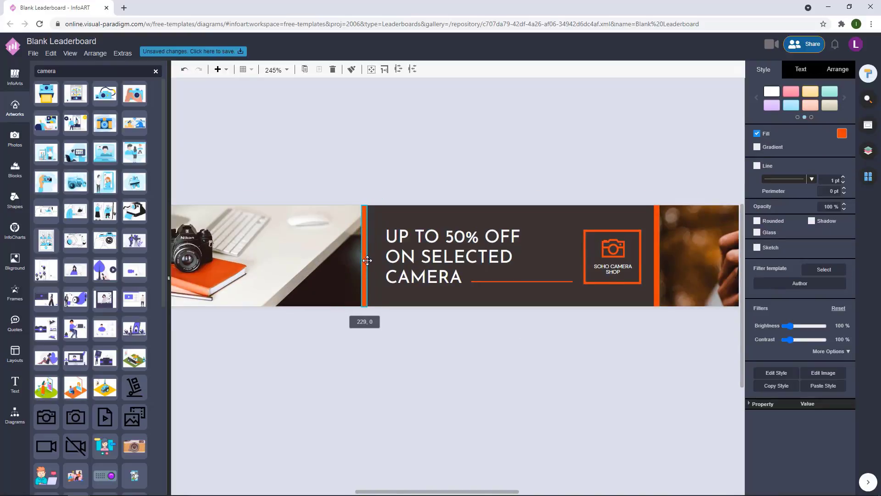
pyautogui.click(504, 152)
pyautogui.click(538, 289)
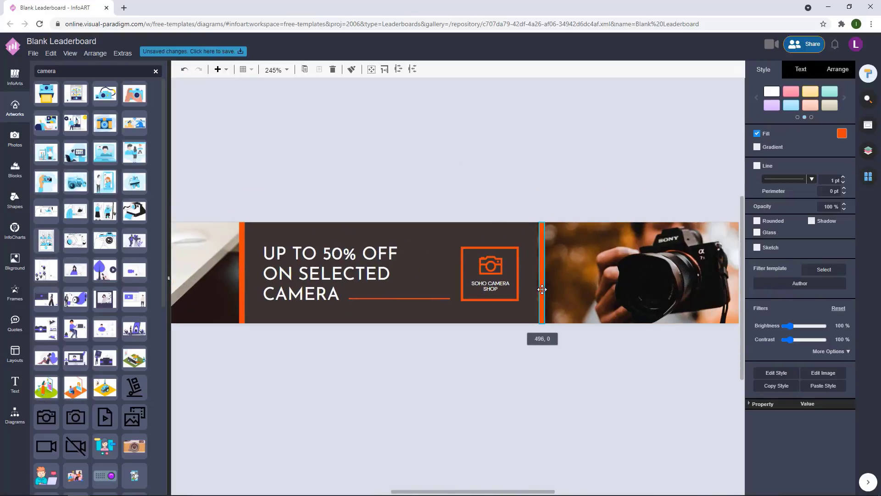
pyautogui.click(567, 191)
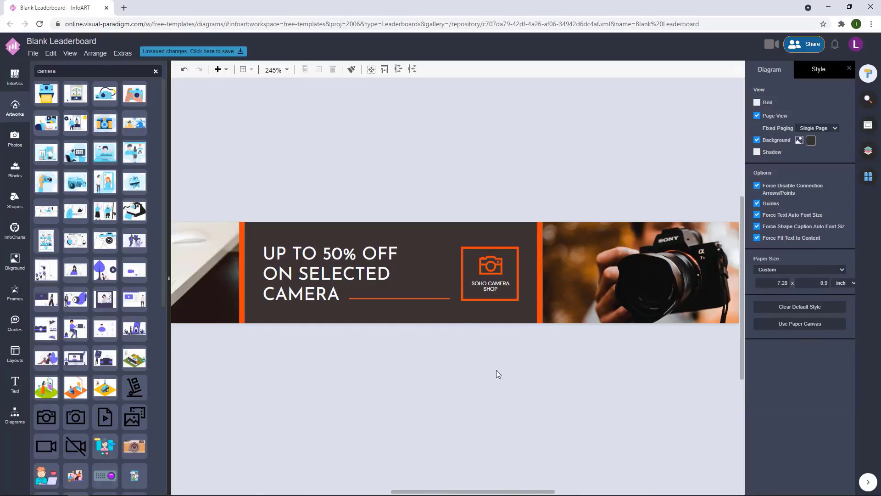
# Step: Select the headline, thin line and framed camera logo together and recentre them between the orange bars
pyautogui.moveTo(545, 376); pyautogui.dragTo(343, 245)
pyautogui.moveTo(424, 309); pyautogui.dragTo(426, 308)
pyautogui.click(505, 210)
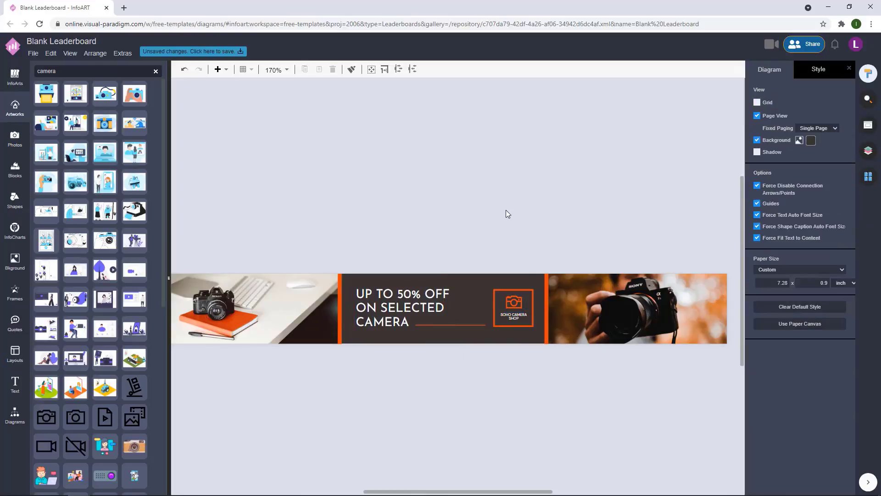
pyautogui.moveTo(546, 376); pyautogui.dragTo(348, 234)
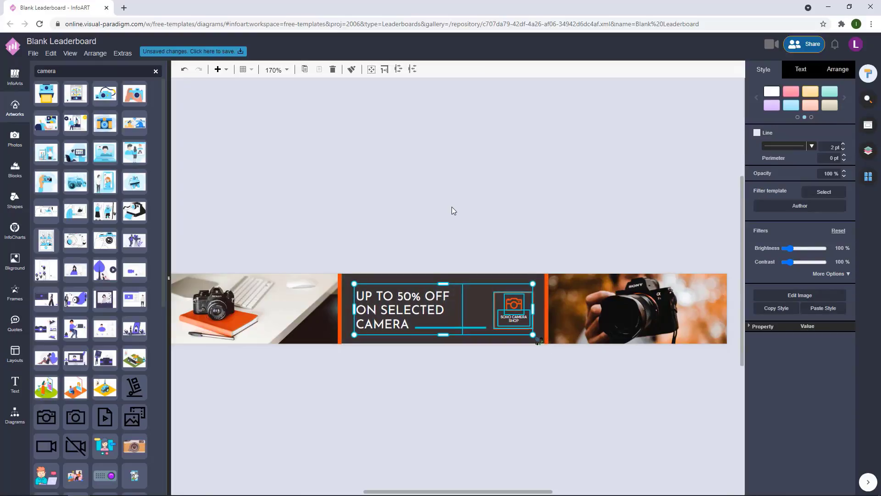
pyautogui.click(452, 209)
pyautogui.moveTo(529, 381); pyautogui.dragTo(334, 235)
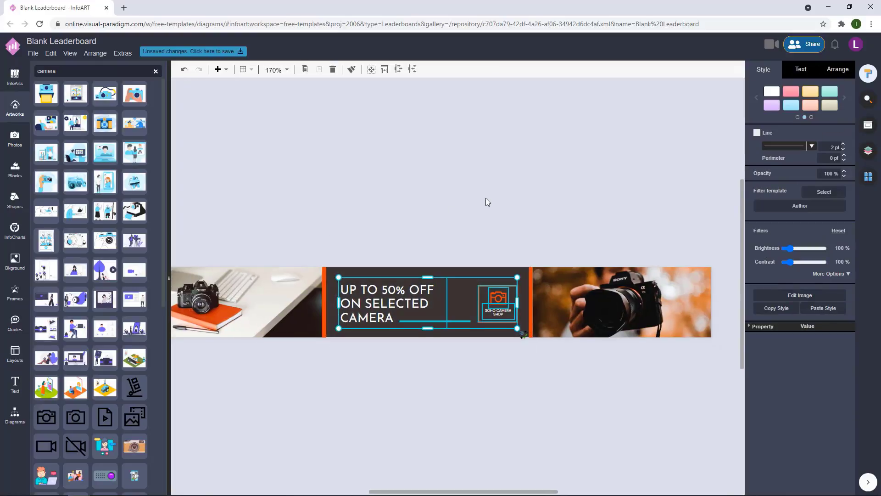
pyautogui.click(485, 200)
# Step: Change the page background colour to a more neutral dark grey, about #3b3838
pyautogui.click(811, 140)
pyautogui.click(826, 241)
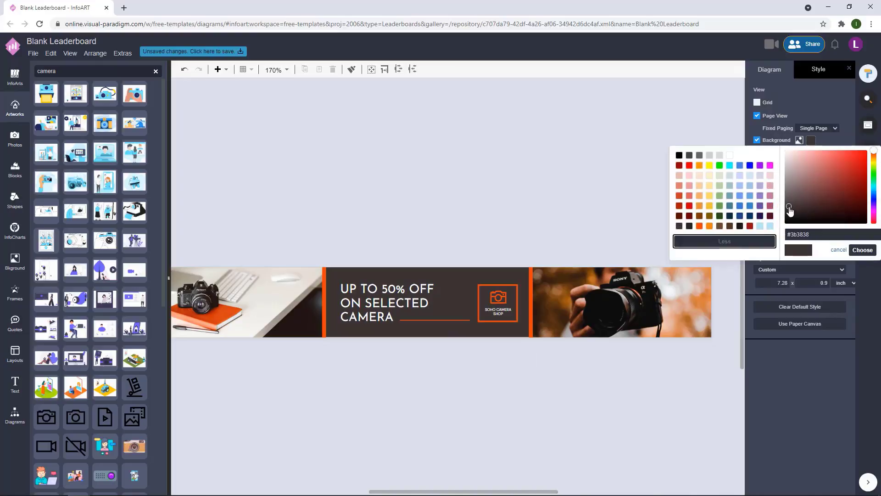
pyautogui.click(871, 254)
pyautogui.scroll(-3, 548, 219)
pyautogui.scroll(2, 557, 217)
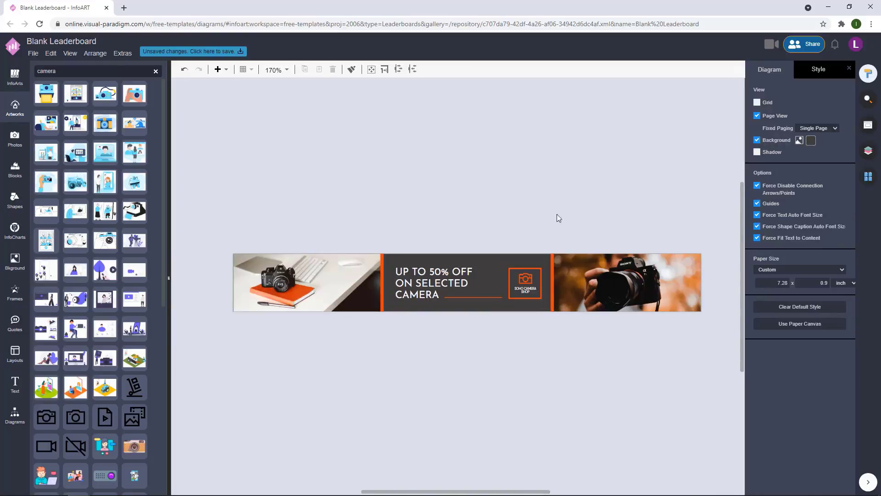
# Step: Add the sloped block from the Dynamic Blocks shapes as a small triangle in the camera photo's lower outer corner
pyautogui.click(16, 413)
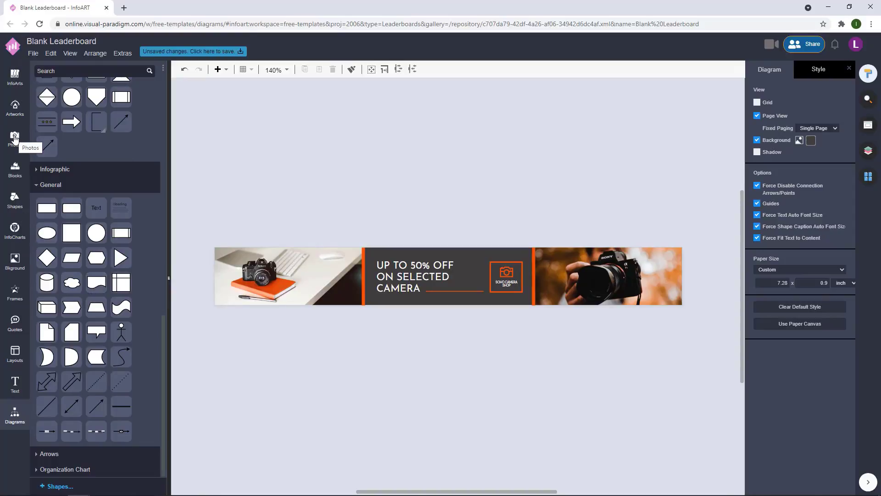
pyautogui.click(13, 205)
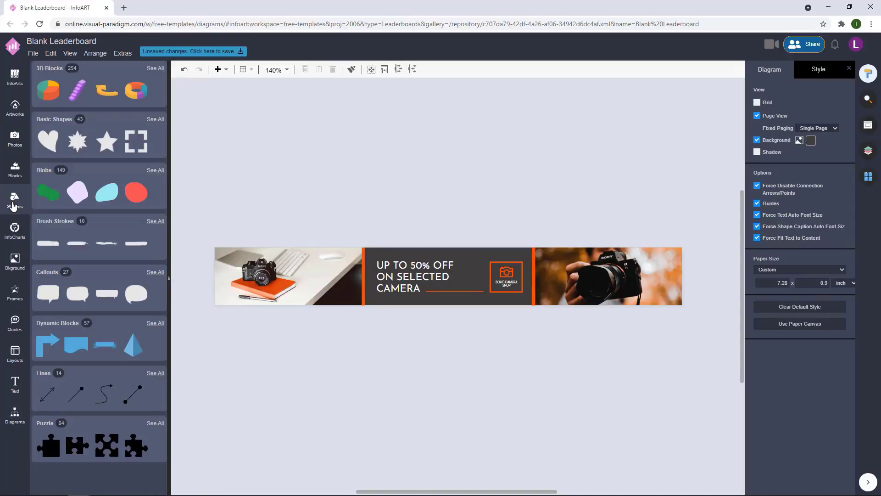
pyautogui.click(77, 324)
pyautogui.moveTo(105, 92); pyautogui.dragTo(373, 202)
pyautogui.moveTo(399, 164); pyautogui.dragTo(399, 172)
pyautogui.moveTo(367, 202); pyautogui.dragTo(677, 291)
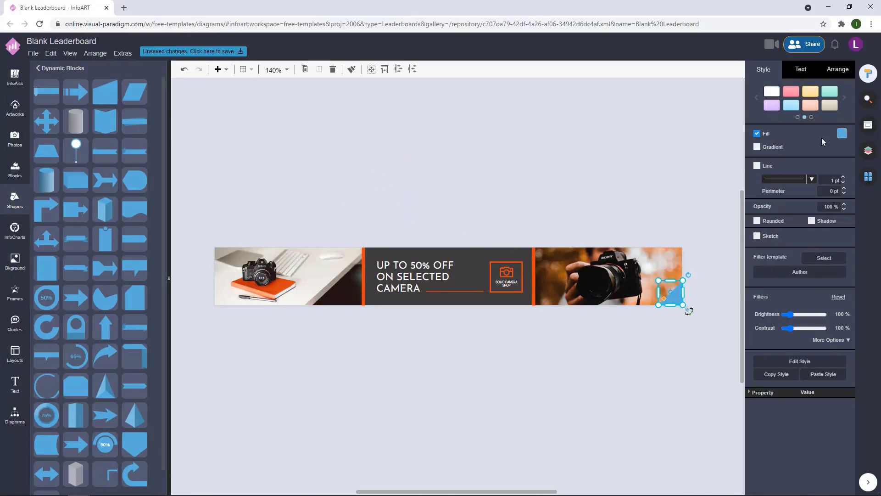
# Step: Fill the corner triangle with the banner's orange
pyautogui.click(841, 134)
pyautogui.click(821, 219)
pyautogui.click(702, 271)
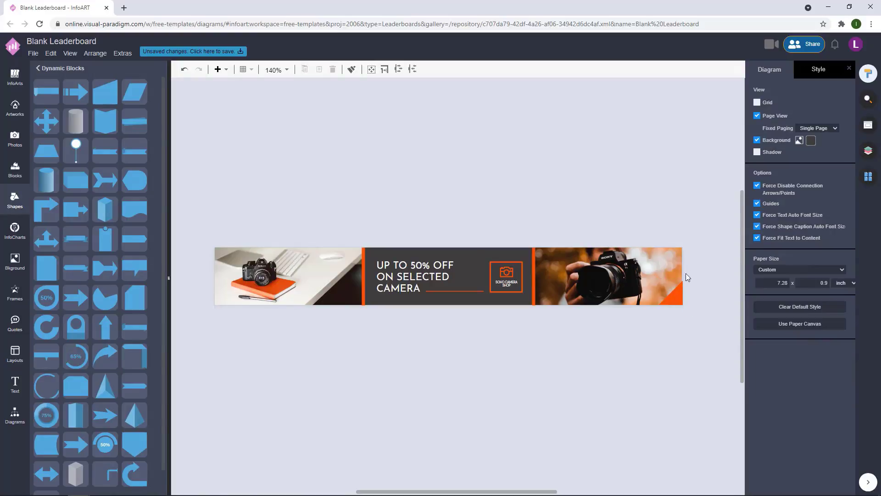
# Step: Place a copy of the orange triangle, rotated 180°, in the desk photo's upper outer corner
pyautogui.moveTo(675, 297); pyautogui.dragTo(254, 250)
pyautogui.click(278, 218)
pyautogui.click(318, 199)
pyautogui.click(258, 233)
pyautogui.click(327, 202)
pyautogui.click(209, 281)
# Step: Offset a duplicate of the upper corner triangle slightly inward and fill it with dark grey, leaving an orange edge
pyautogui.scroll(4, 208, 280)
pyautogui.moveTo(288, 277); pyautogui.dragTo(282, 271)
pyautogui.moveTo(251, 240); pyautogui.dragTo(240, 230)
pyautogui.click(842, 135)
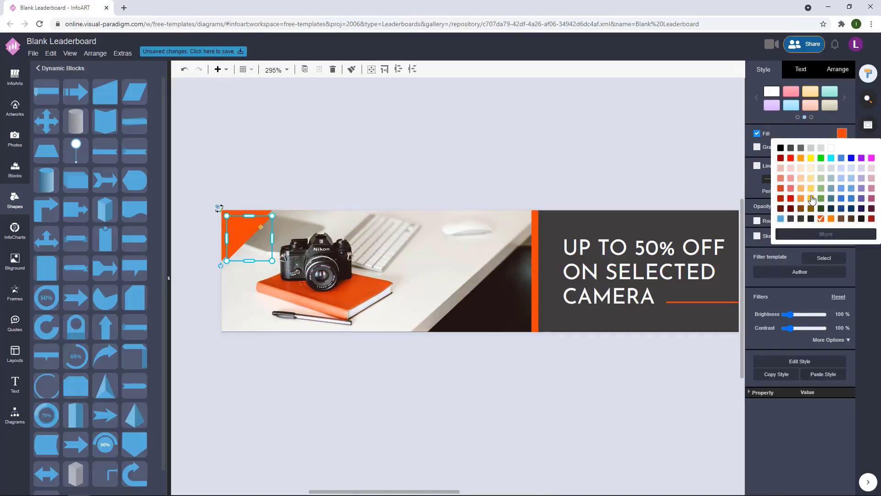
pyautogui.click(791, 220)
pyautogui.click(489, 174)
pyautogui.scroll(-4, 489, 173)
pyautogui.moveTo(553, 155); pyautogui.dragTo(330, 145)
pyautogui.moveTo(187, 194); pyautogui.dragTo(332, 216)
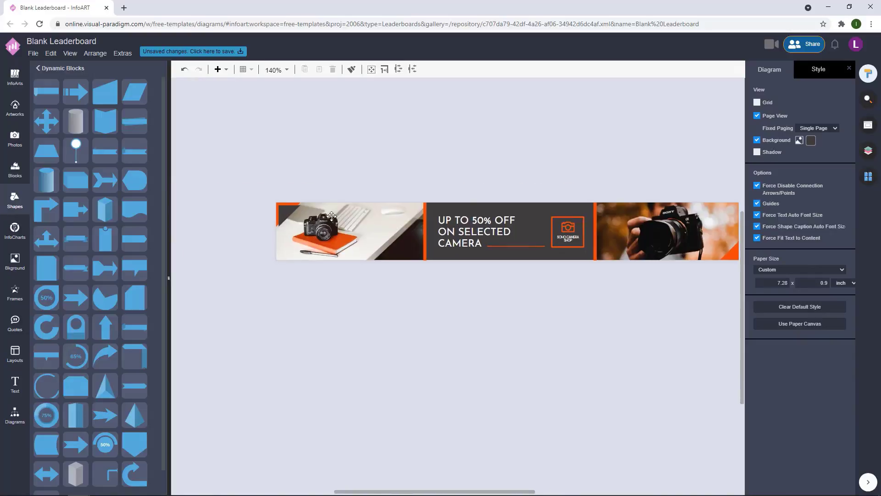
# Step: Nudge the dark grey triangle in the desk photo's upper corner to fine-tune the orange edge around it
pyautogui.scroll(4, 332, 216)
pyautogui.click(242, 209)
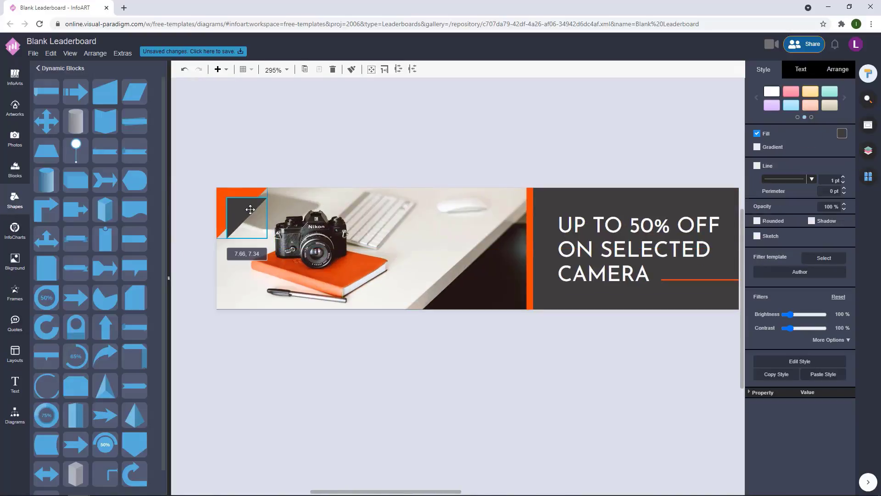
pyautogui.click(326, 168)
# Step: Duplicate the dark grey triangle, rotate it 180° and place it over the orange triangle in the camera photo's lower corner
pyautogui.scroll(-4, 384, 318)
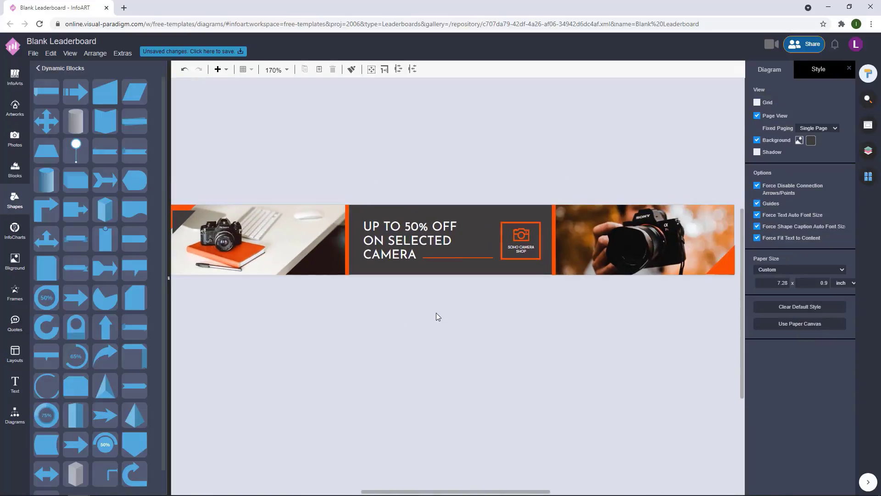
pyautogui.hscroll(4, 604, 355)
pyautogui.click(281, 338)
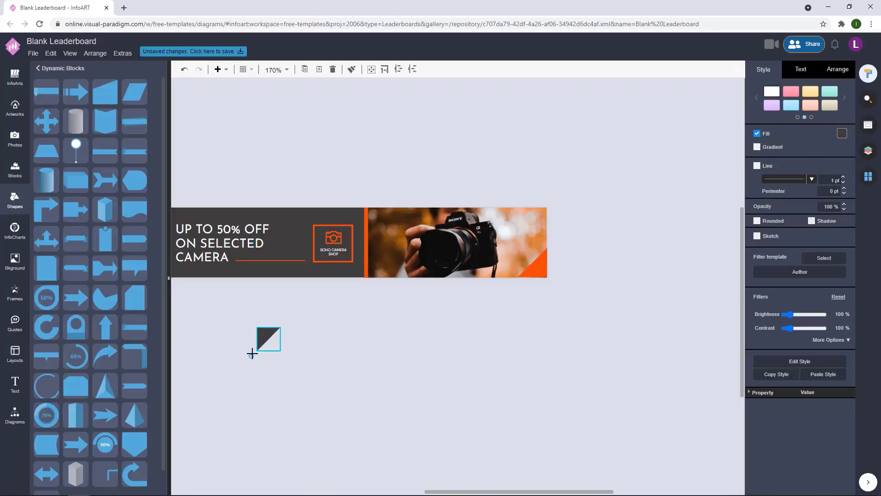
pyautogui.moveTo(252, 353); pyautogui.dragTo(530, 264)
pyautogui.click(287, 339)
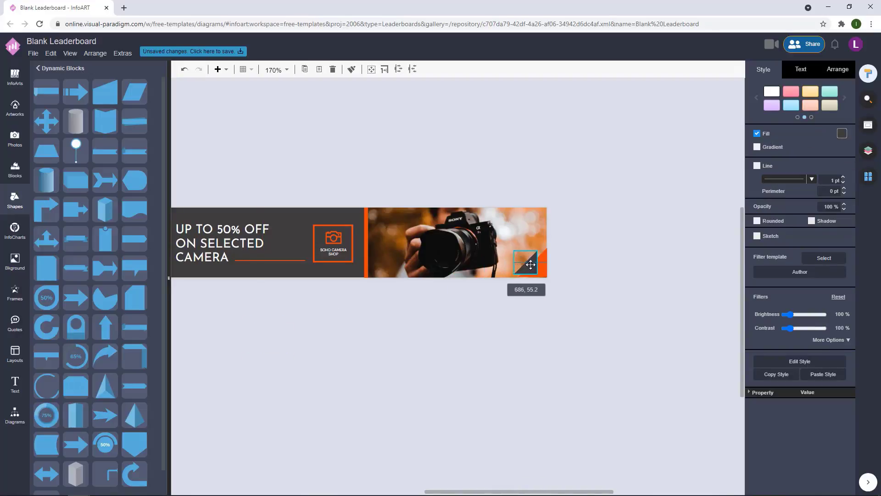
# Step: Fine-tune the dark grey and orange triangles in the camera photo's lower corner so they mirror the opposite corner accent
pyautogui.scroll(4, 569, 260)
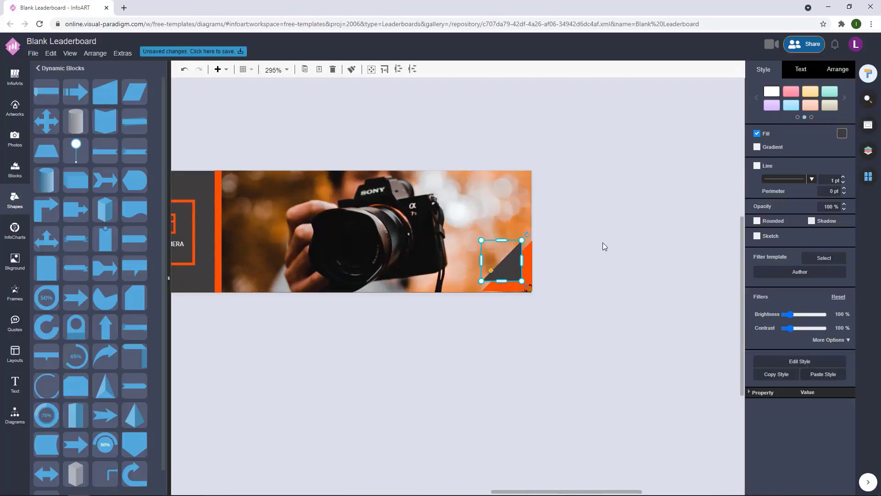
pyautogui.scroll(9, 522, 287)
pyautogui.moveTo(479, 230); pyautogui.dragTo(472, 228)
pyautogui.click(537, 246)
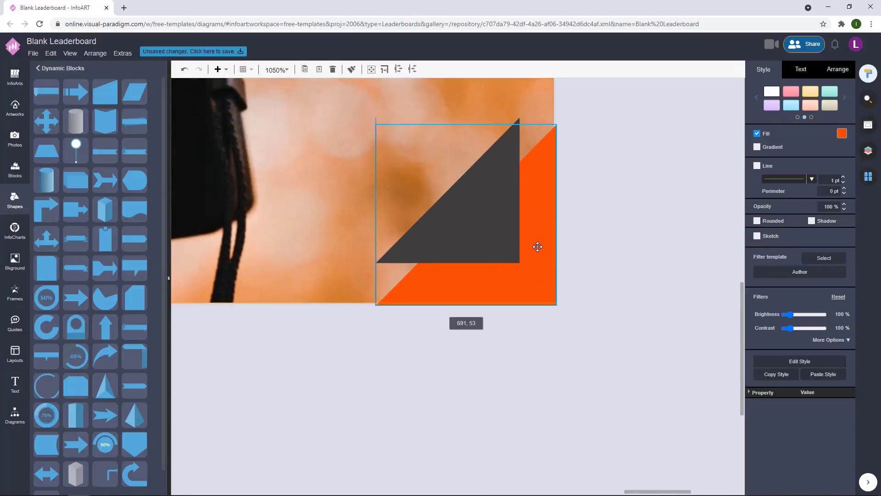
pyautogui.click(631, 216)
pyautogui.scroll(-12, 616, 244)
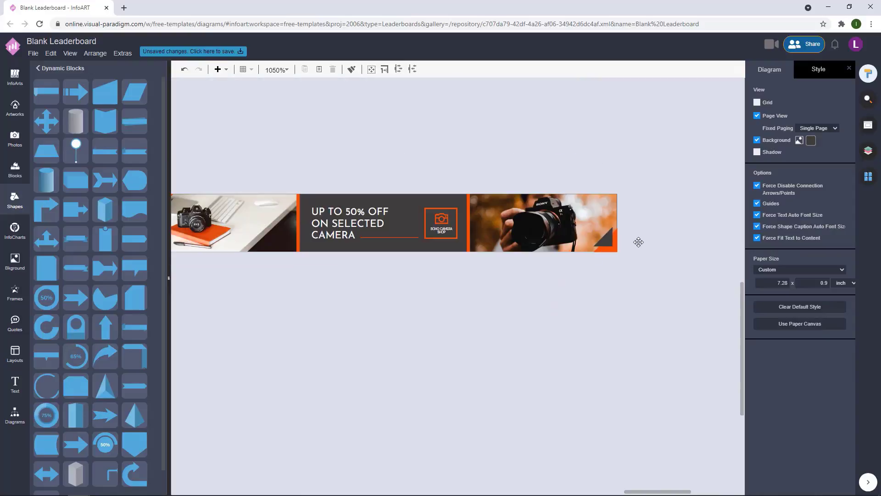
pyautogui.scroll(-3, 512, 327)
pyautogui.scroll(3, 509, 318)
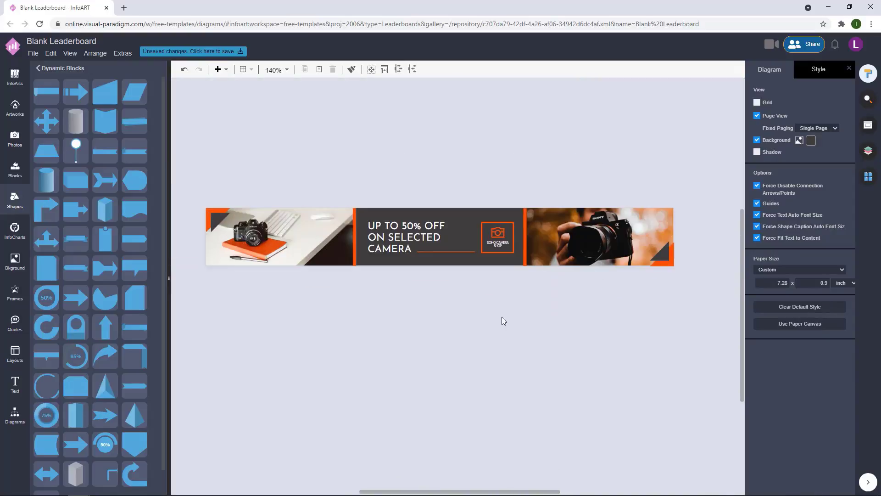
# Step: Change the banner's background to a slightly lighter dark grey
pyautogui.moveTo(501, 316); pyautogui.dragTo(500, 328)
pyautogui.click(810, 141)
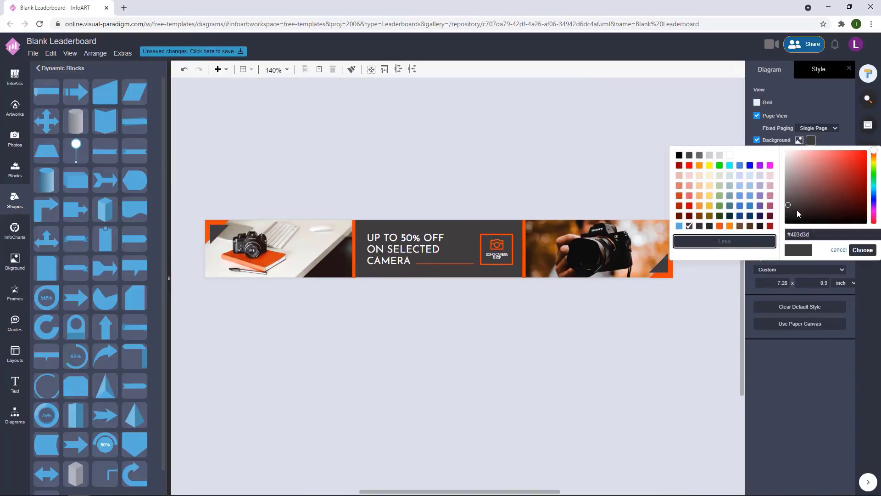
pyautogui.click(861, 250)
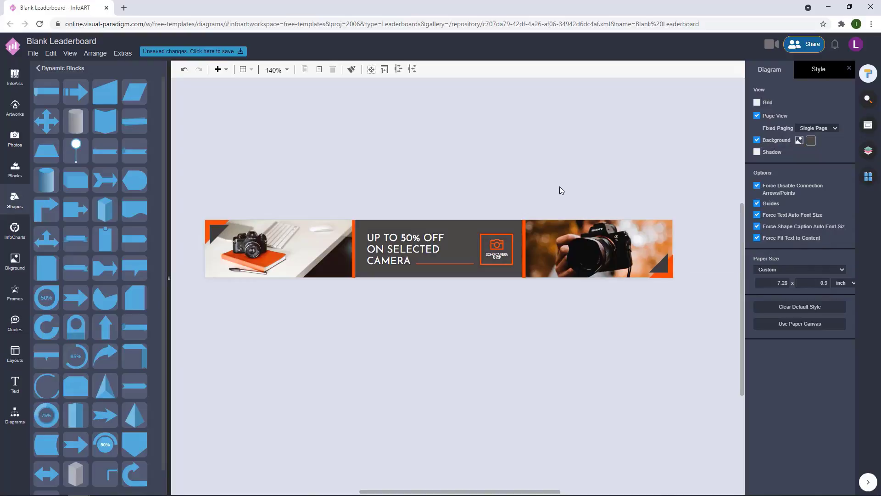
# Step: Fill both dark corner triangles with the same lighter grey as the banner background
pyautogui.click(206, 234)
pyautogui.keyDown('shift'); pyautogui.click(647, 272); pyautogui.keyUp('shift')
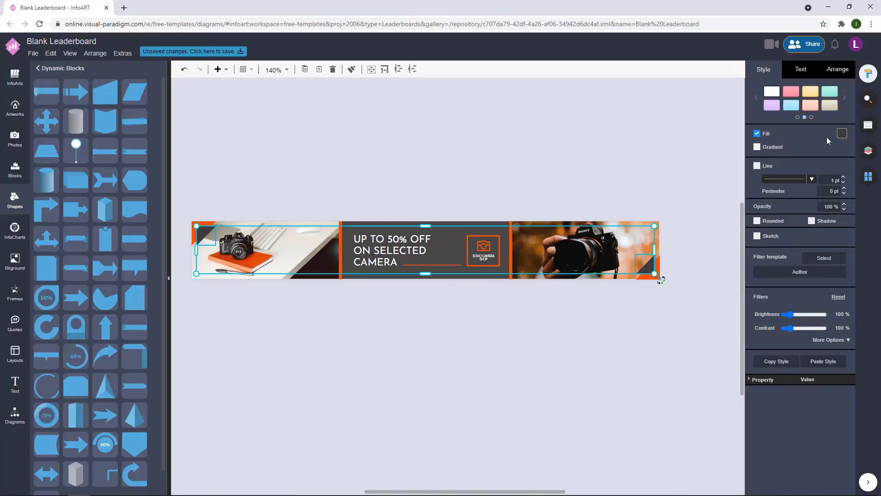
pyautogui.click(842, 133)
pyautogui.click(781, 218)
pyautogui.moveTo(502, 176); pyautogui.dragTo(470, 186)
pyautogui.scroll(-3, 458, 200)
pyautogui.scroll(3, 457, 201)
pyautogui.moveTo(371, 182); pyautogui.dragTo(375, 168)
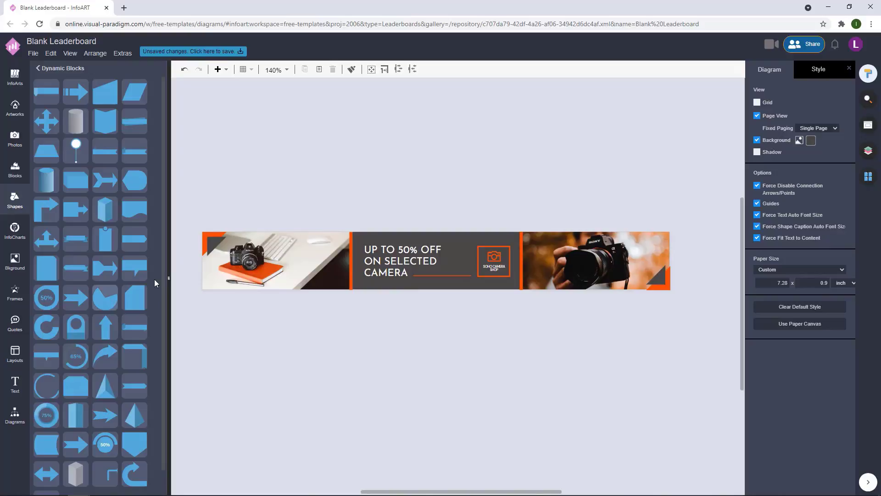
# Step: Duplicate an orange divider, rotate the copy to horizontal and place it over the desk photo beside the corner triangle
pyautogui.moveTo(349, 248); pyautogui.dragTo(321, 183)
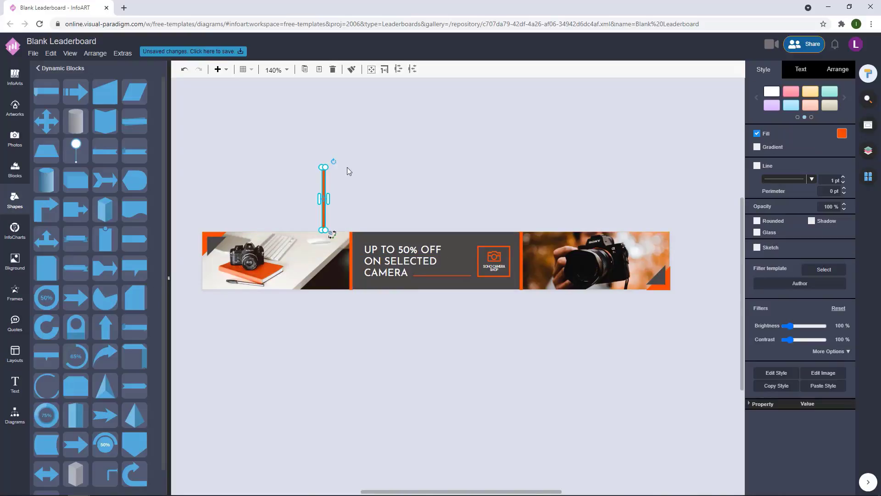
pyautogui.click(333, 162)
pyautogui.scroll(2, 368, 168)
pyautogui.moveTo(285, 261); pyautogui.dragTo(418, 257)
pyautogui.moveTo(414, 208); pyautogui.dragTo(318, 291)
# Step: Resize the horizontal orange bar into a thin line along the desk photo's upper edge, from the corner accent to the divider
pyautogui.scroll(5, 308, 244)
pyautogui.moveTo(411, 287); pyautogui.dragTo(729, 268)
pyautogui.moveTo(461, 268); pyautogui.dragTo(461, 297)
pyautogui.click(473, 200)
pyautogui.scroll(-4, 472, 201)
pyautogui.moveTo(473, 200); pyautogui.dragTo(407, 117)
pyautogui.scroll(-3, 371, 295)
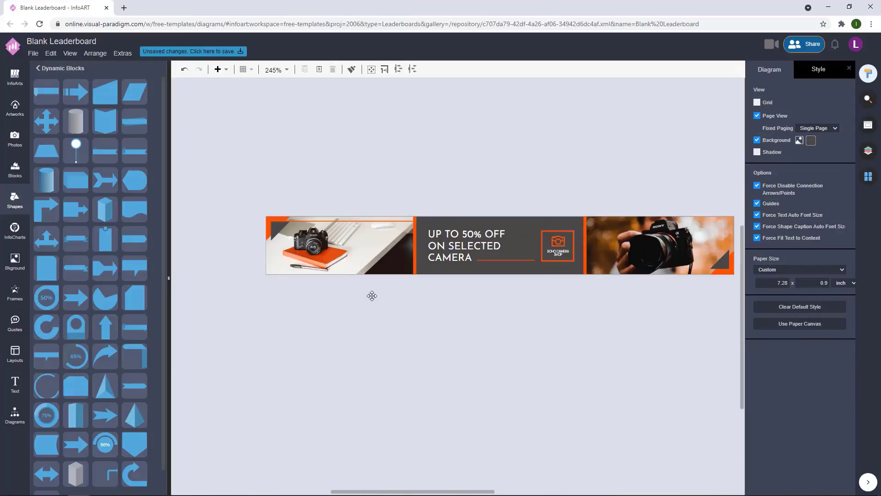
pyautogui.scroll(-3, 350, 220)
# Step: Place a copy of the thin orange line along the camera photo's lower edge, between the divider and the corner accent
pyautogui.moveTo(327, 199); pyautogui.dragTo(644, 247)
pyautogui.moveTo(650, 320); pyautogui.dragTo(647, 295)
pyautogui.scroll(4, 647, 295)
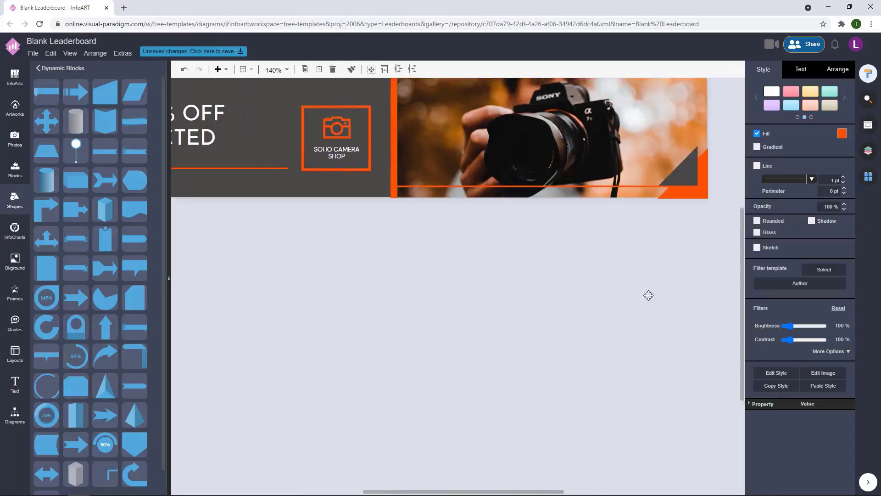
pyautogui.click(518, 302)
pyautogui.scroll(-5, 462, 340)
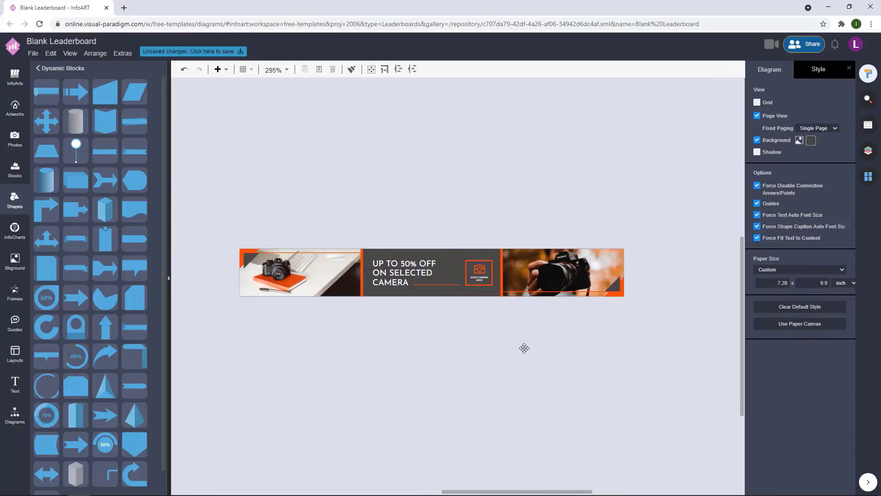
pyautogui.scroll(1, 493, 350)
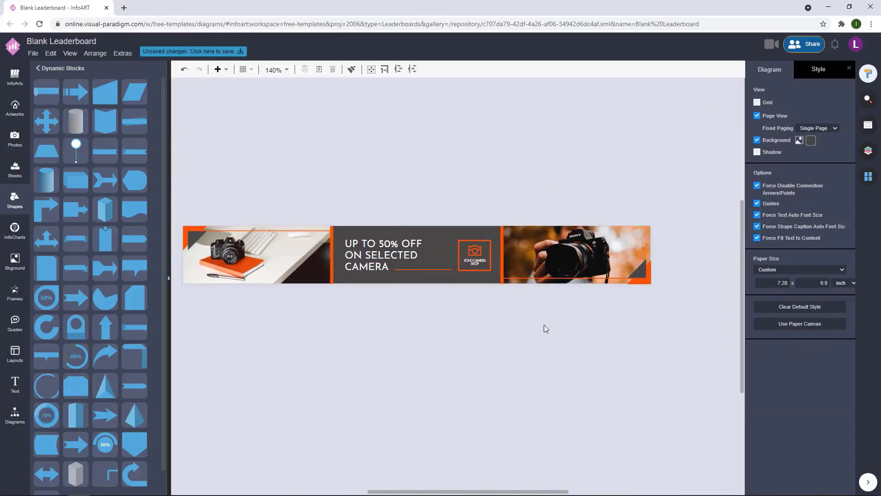
pyautogui.scroll(-1, 466, 340)
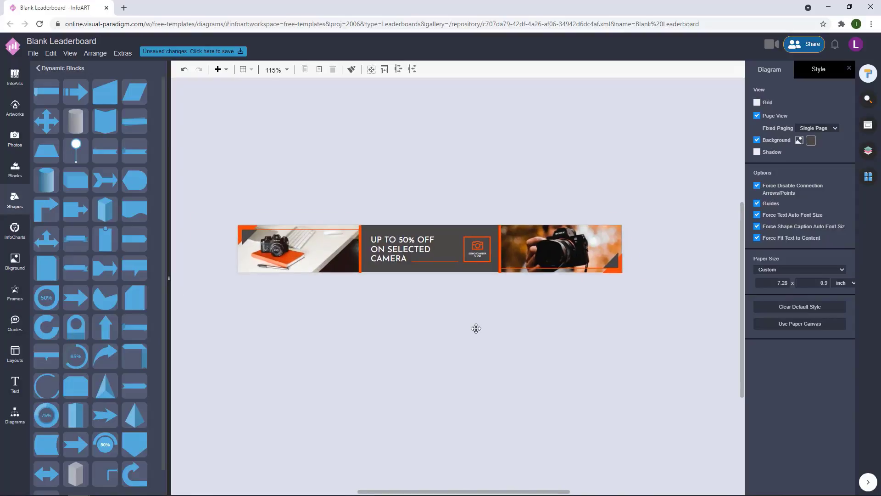
pyautogui.scroll(1, 476, 328)
pyautogui.moveTo(414, 311); pyautogui.dragTo(418, 316)
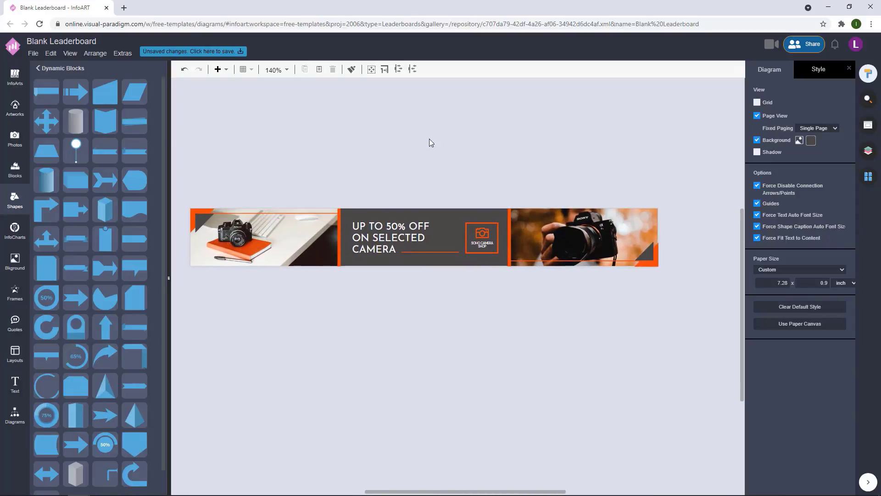
pyautogui.moveTo(544, 163); pyautogui.dragTo(539, 160)
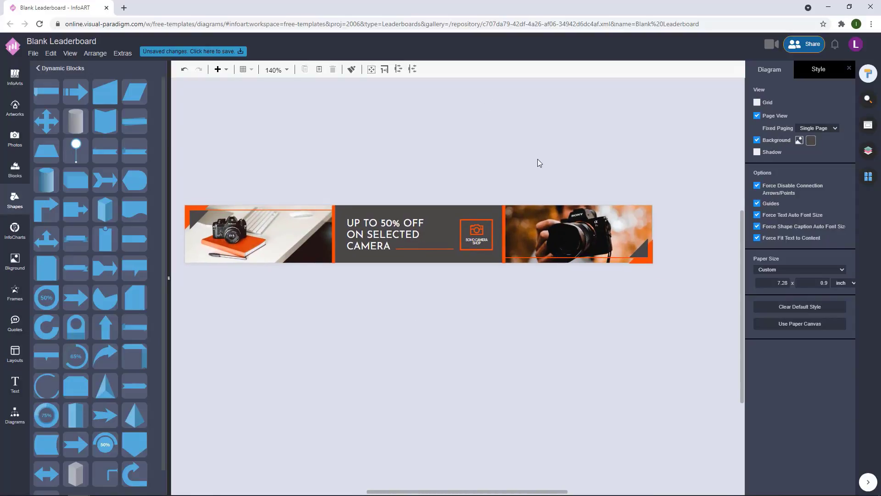
# Step: Save the banner to VP Online as "Orange And Grey Camera Shop"
pyautogui.click(201, 52)
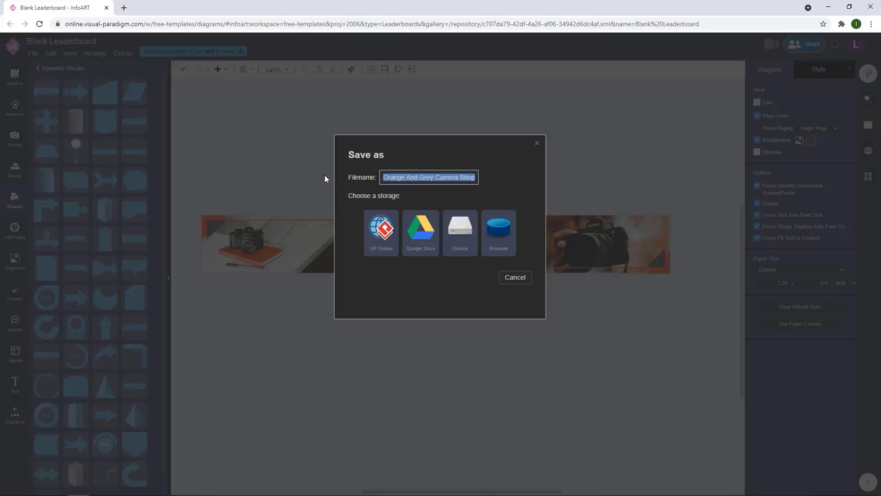
pyautogui.click(381, 229)
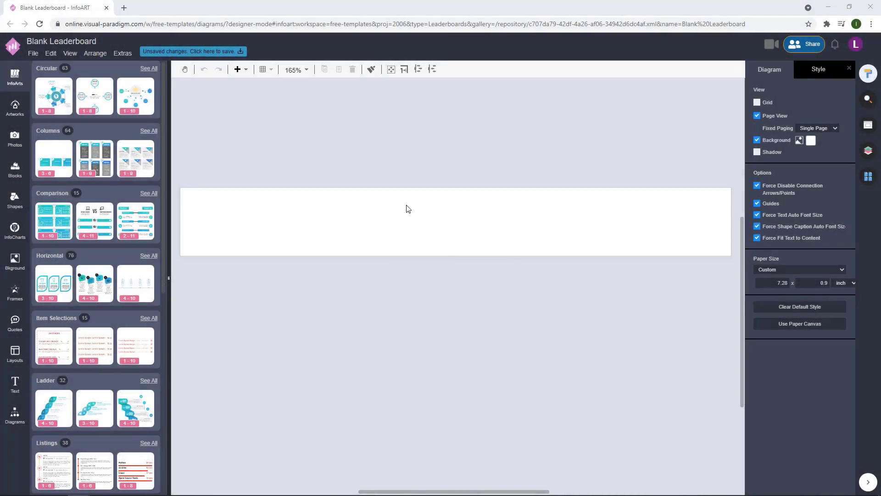
# Step: Add the sloped block from the Dynamic Blocks shapes over the blank banner's left two-thirds, full height, with a slanted right end
pyautogui.click(17, 198)
pyautogui.click(65, 327)
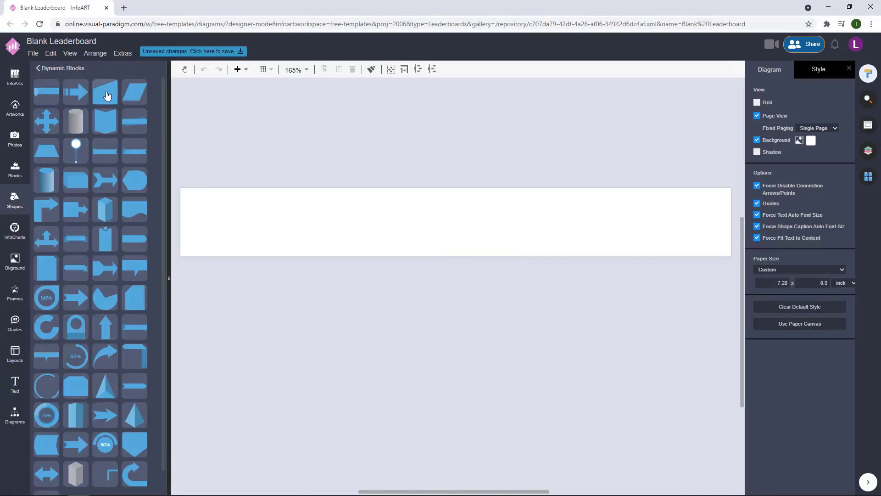
pyautogui.moveTo(105, 92); pyautogui.dragTo(552, 218)
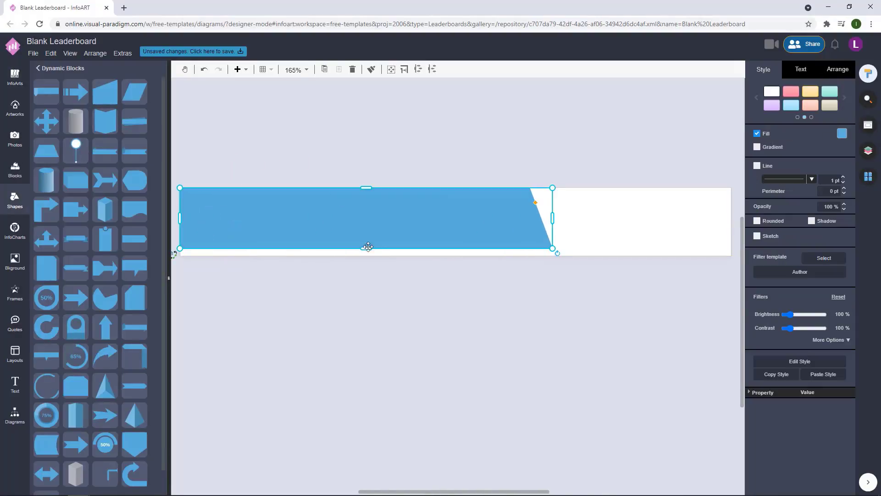
pyautogui.moveTo(365, 248); pyautogui.dragTo(366, 256)
pyautogui.moveTo(535, 204); pyautogui.dragTo(529, 205)
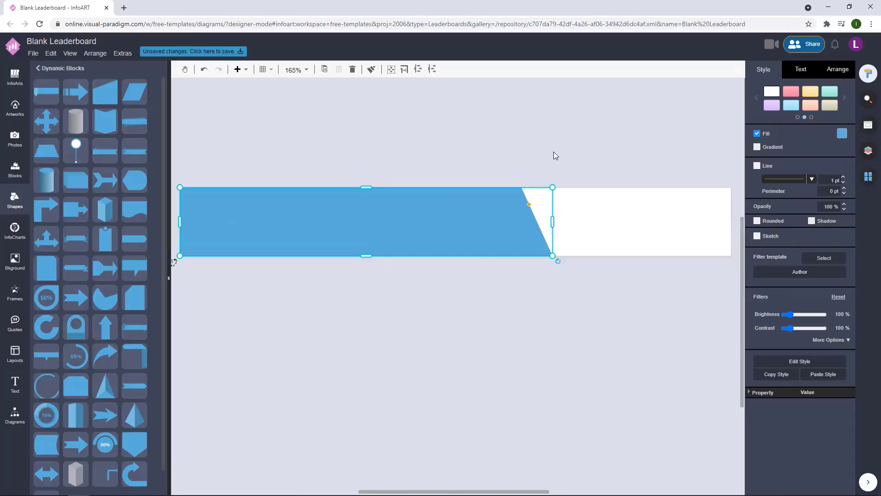
# Step: Duplicate the blue slanted block slightly to the right, fill the copy with amber and place it behind the original
pyautogui.click(556, 156)
pyautogui.moveTo(350, 221); pyautogui.dragTo(354, 220)
pyautogui.click(831, 71)
pyautogui.click(763, 69)
pyautogui.click(841, 133)
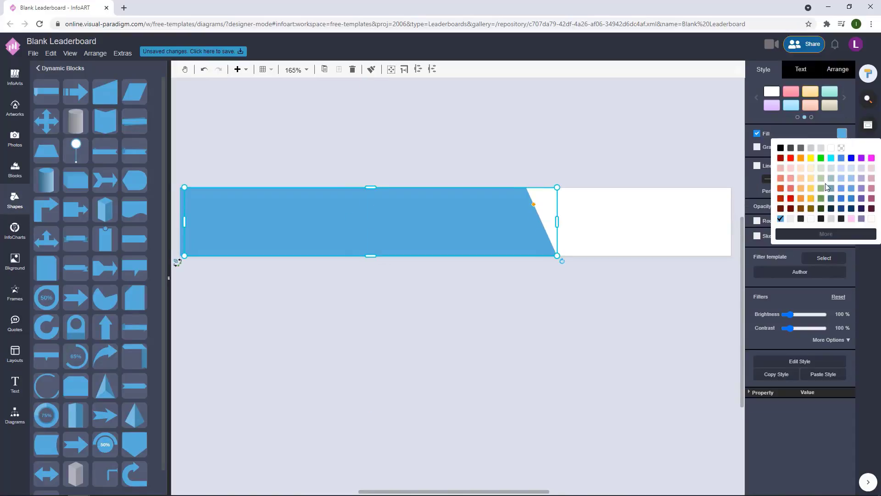
pyautogui.click(810, 199)
pyautogui.click(606, 211)
# Step: Increase the amber block's slant and widen it slightly so that it forms a wedge beside the blue block's lower edge
pyautogui.click(537, 217)
pyautogui.moveTo(534, 204)
pyautogui.mouseDown()
pyautogui.moveTo(576, 222)
pyautogui.moveTo(525, 207)
pyautogui.mouseUp()
pyautogui.click(593, 252)
pyautogui.scroll(-2, 475, 315)
pyautogui.click(528, 253)
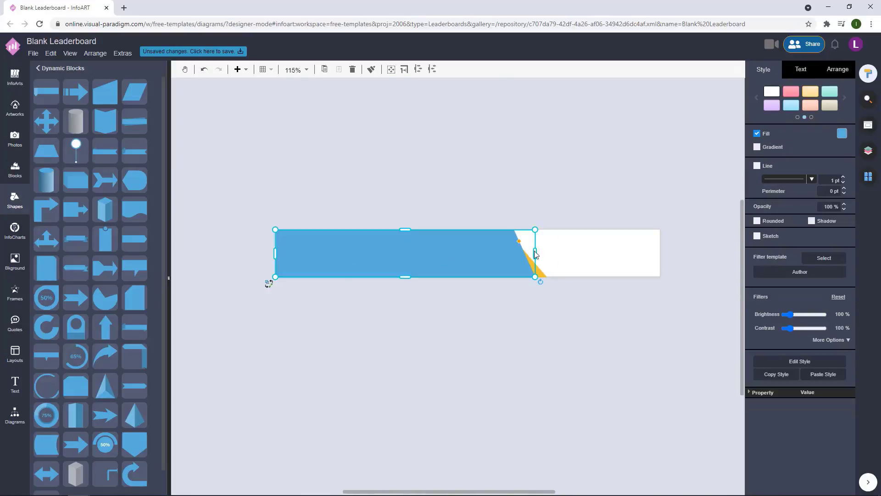
pyautogui.click(521, 161)
pyautogui.click(542, 267)
pyautogui.moveTo(547, 253); pyautogui.dragTo(550, 252)
pyautogui.click(545, 320)
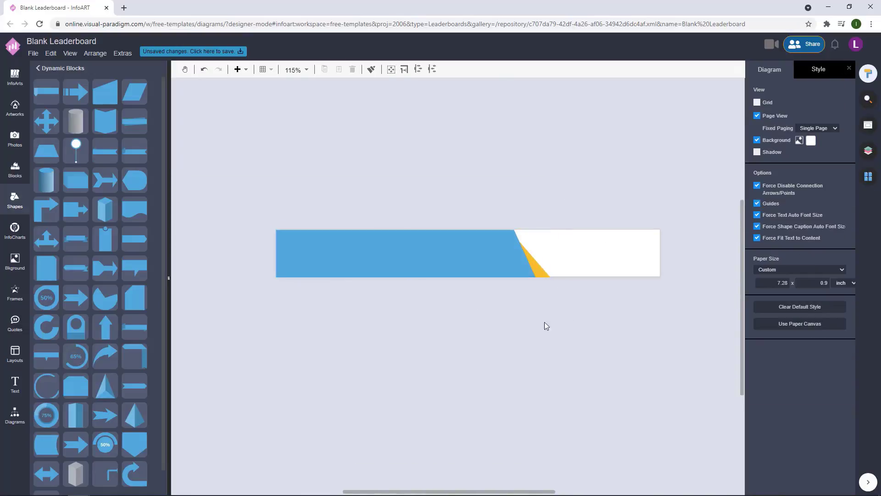
pyautogui.scroll(1, 545, 321)
pyautogui.click(504, 251)
pyautogui.moveTo(360, 211); pyautogui.dragTo(360, 214)
pyautogui.click(537, 148)
# Step: Add a rectangular picture frame, about 292 by 90 pt, filling the banner's right end behind the slanted blocks
pyautogui.click(6, 144)
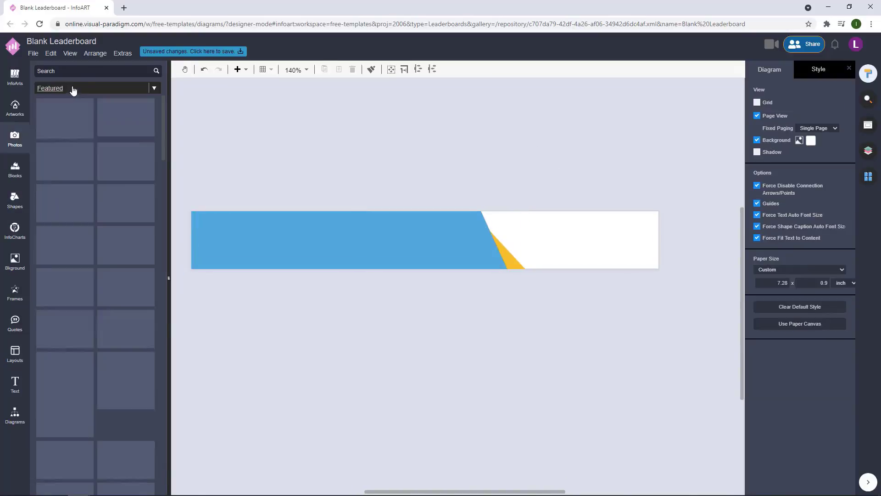
pyautogui.click(15, 293)
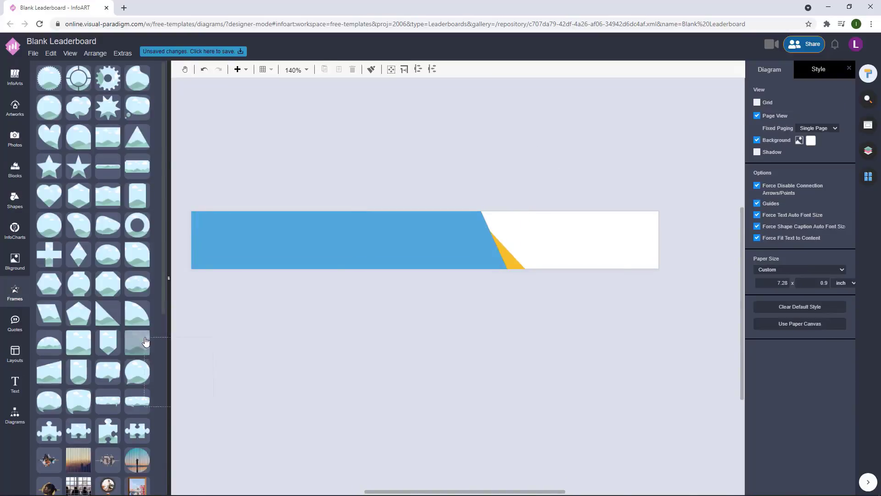
pyautogui.moveTo(138, 342); pyautogui.dragTo(567, 217)
pyautogui.moveTo(611, 308); pyautogui.dragTo(611, 268)
pyautogui.moveTo(561, 239); pyautogui.dragTo(472, 239)
pyautogui.click(421, 137)
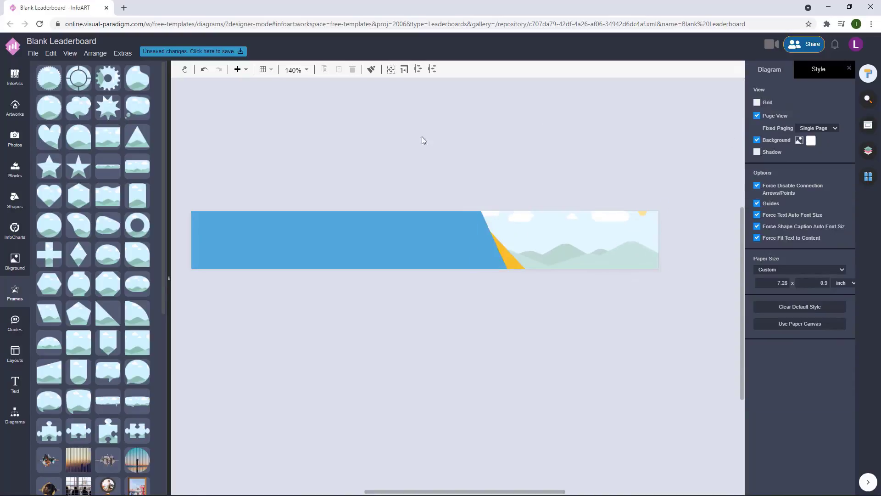
# Step: Search the photo library for "christmas"
pyautogui.click(15, 140)
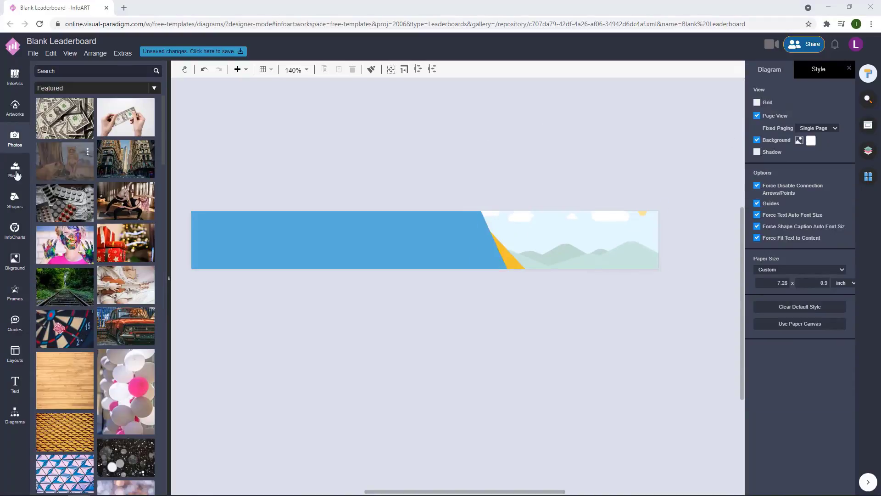
pyautogui.click(74, 72)
pyautogui.write('ch')
# Step: Try to place the Christmas tree ornament photo in the banner's picture frame
pyautogui.moveTo(126, 227); pyautogui.dragTo(443, 331)
pyautogui.press('Delete')
pyautogui.click(563, 192)
pyautogui.scroll(6, 563, 192)
pyautogui.moveTo(131, 243); pyautogui.dragTo(462, 334)
pyautogui.hotkey('ctrl', 'z')
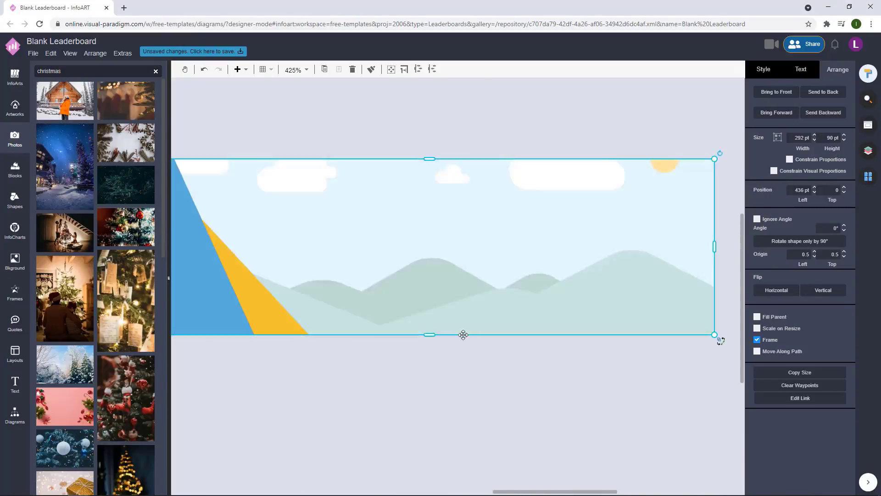
# Step: Place the Christmas tree photo with the gold ornament into the banner's picture frame
pyautogui.click(412, 399)
pyautogui.scroll(-5, 412, 399)
pyautogui.scroll(-6, 412, 399)
pyautogui.moveTo(431, 223); pyautogui.dragTo(431, 329)
pyautogui.moveTo(141, 237); pyautogui.dragTo(426, 227)
# Step: Send the Christmas tree photo behind the blue and amber slanted blocks
pyautogui.click(568, 282)
pyautogui.click(823, 91)
pyautogui.click(610, 188)
pyautogui.scroll(4, 320, 200)
pyautogui.click(571, 262)
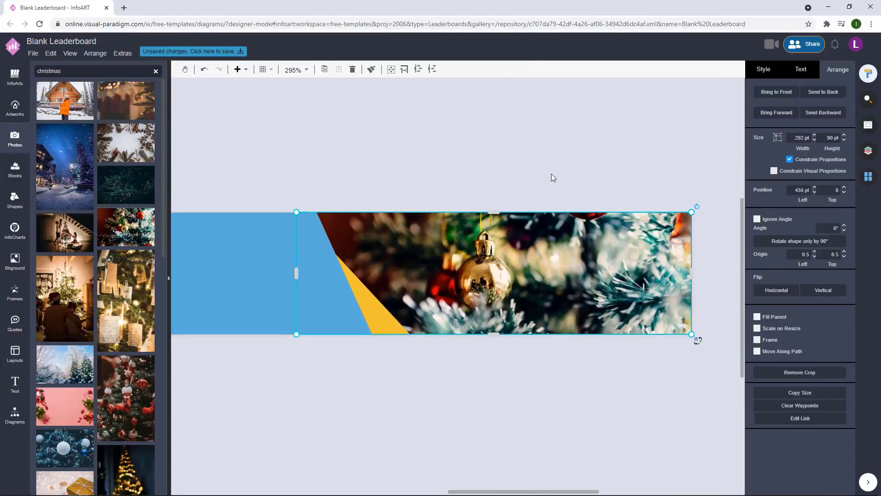
pyautogui.click(551, 174)
pyautogui.scroll(-5, 584, 306)
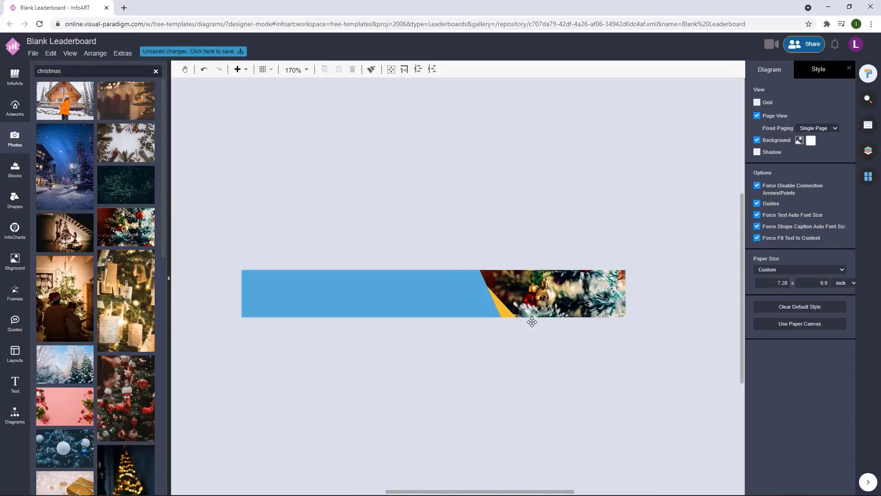
# Step: Fill the amber slanted block beside the Christmas photo with white
pyautogui.click(508, 314)
pyautogui.click(768, 70)
pyautogui.click(841, 133)
pyautogui.click(786, 147)
pyautogui.click(637, 206)
# Step: Extend the upper edge of the blue slanted block slightly to meet the banner's edge
pyautogui.scroll(3, 438, 274)
pyautogui.click(377, 298)
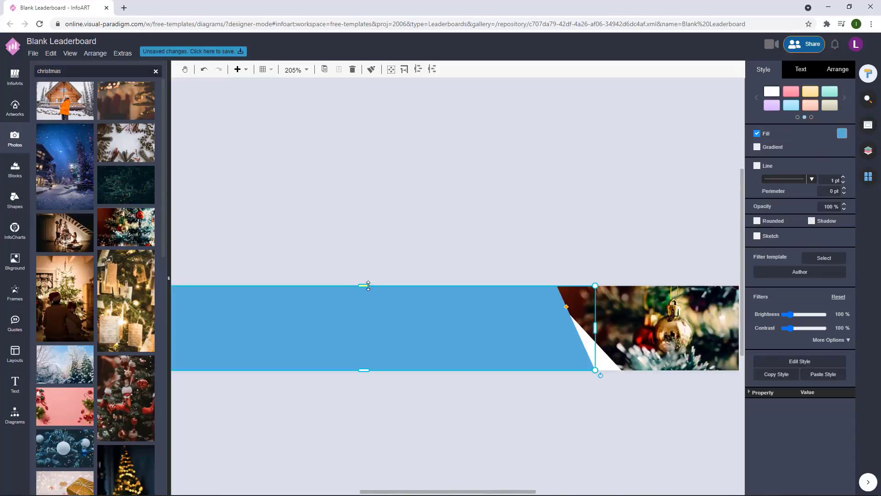
pyautogui.moveTo(363, 285); pyautogui.dragTo(363, 284)
pyautogui.click(410, 230)
pyautogui.scroll(-2, 411, 232)
# Step: Fill the blue slanted block with orange
pyautogui.click(455, 302)
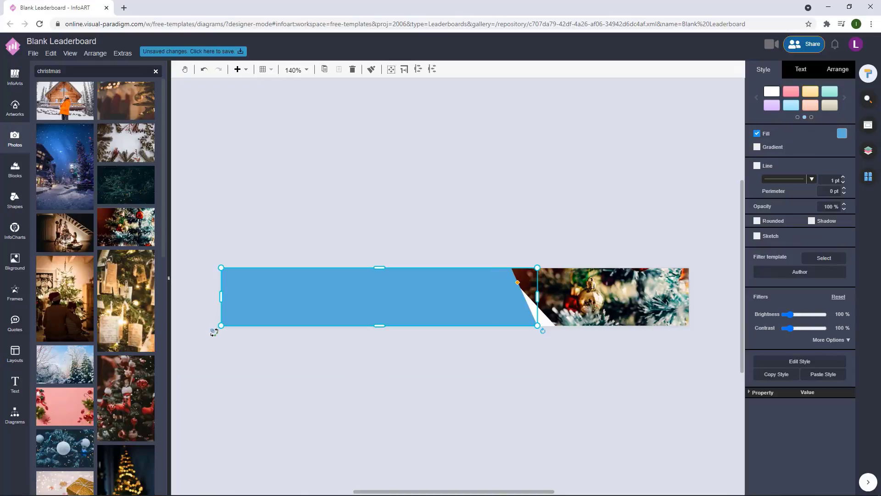
pyautogui.click(842, 133)
pyautogui.click(826, 234)
pyautogui.moveTo(814, 227); pyautogui.dragTo(762, 236)
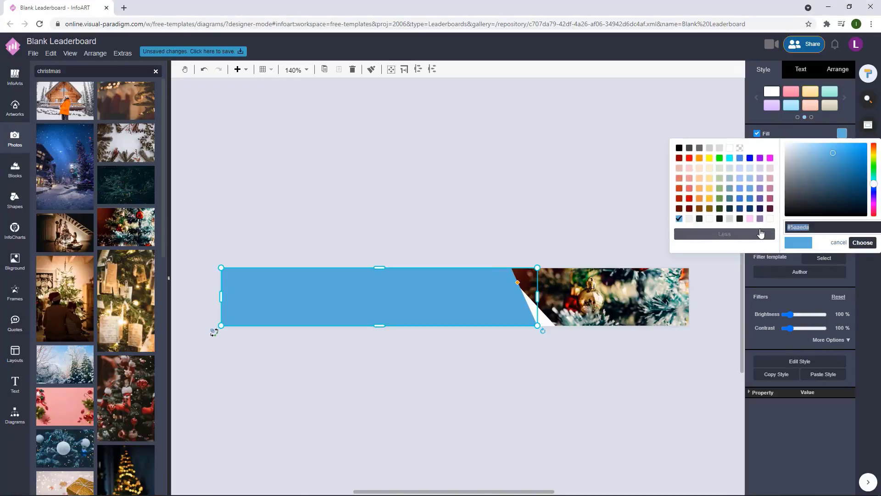
pyautogui.hotkey('ctrl', 'v')
pyautogui.click(863, 244)
pyautogui.click(564, 178)
pyautogui.moveTo(607, 192); pyautogui.dragTo(600, 188)
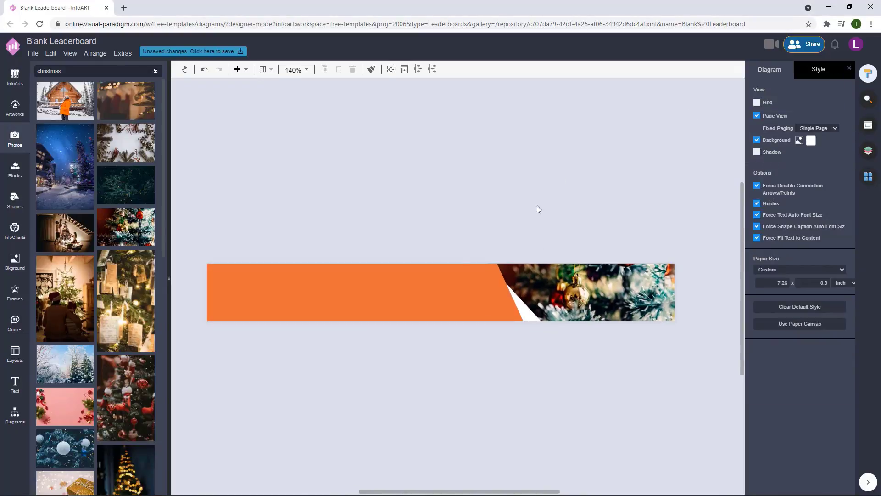
# Step: Add a white circle without an outline near the left end of the orange block
pyautogui.moveTo(440, 302); pyautogui.dragTo(452, 206)
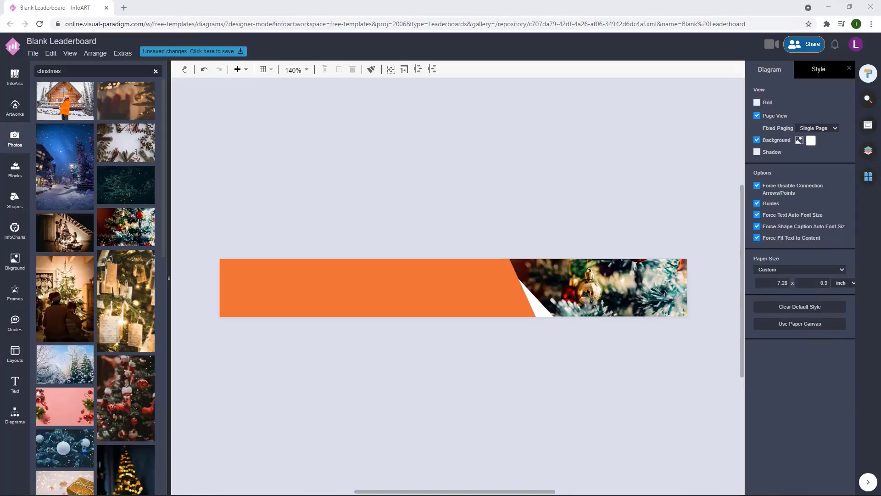
pyautogui.moveTo(568, 186); pyautogui.dragTo(554, 181)
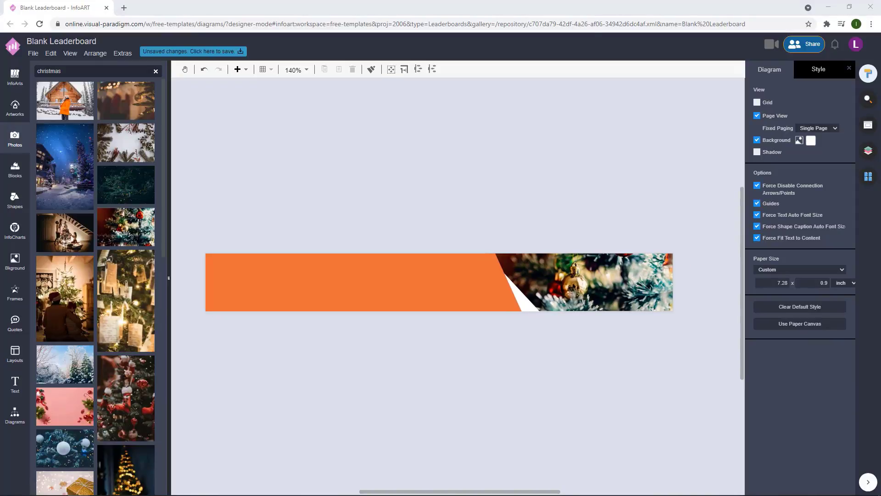
pyautogui.click(7, 427)
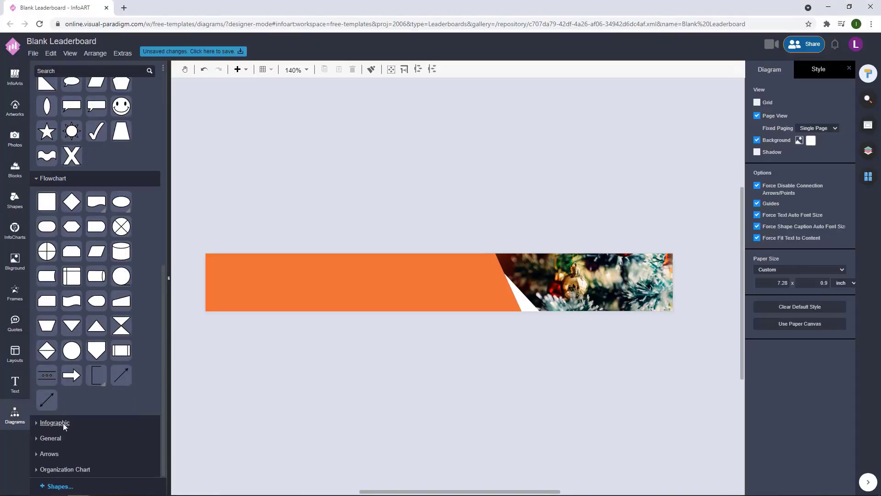
pyautogui.click(57, 439)
pyautogui.moveTo(105, 248); pyautogui.dragTo(270, 307)
pyautogui.click(840, 139)
pyautogui.click(782, 156)
pyautogui.click(348, 215)
pyautogui.moveTo(254, 277)
pyautogui.mouseDown()
pyautogui.moveTo(267, 276)
pyautogui.moveTo(254, 289)
pyautogui.mouseUp()
pyautogui.click(315, 248)
# Step: Duplicate the white circle slightly to the right and fill the copy with yellow #ecdf6f
pyautogui.click(250, 289)
pyautogui.press('Delete')
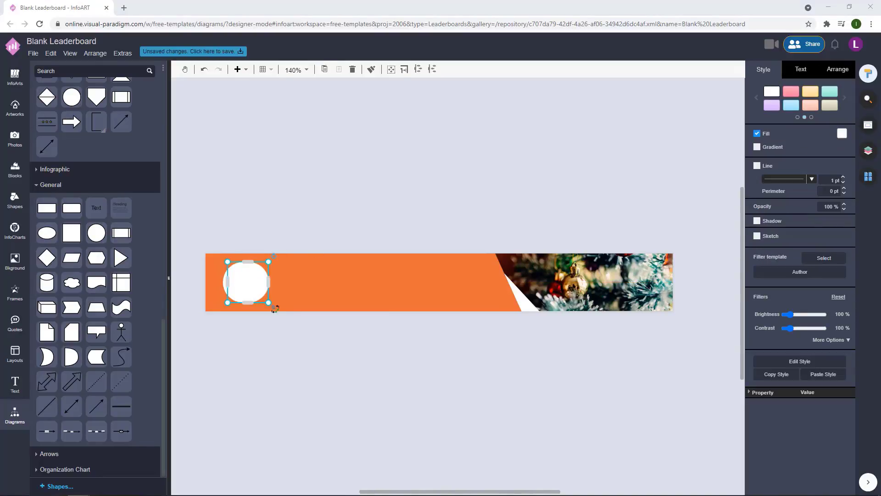
pyautogui.click(841, 133)
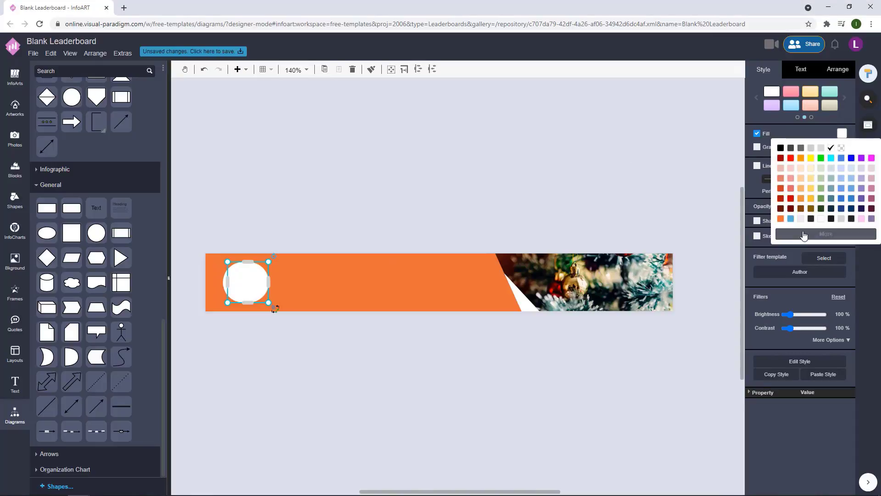
pyautogui.click(802, 234)
pyautogui.hotkey('ctrl', 'v')
pyautogui.click(864, 242)
# Step: Change the fill of the offset circle copy to light orange
pyautogui.click(841, 134)
pyautogui.click(833, 235)
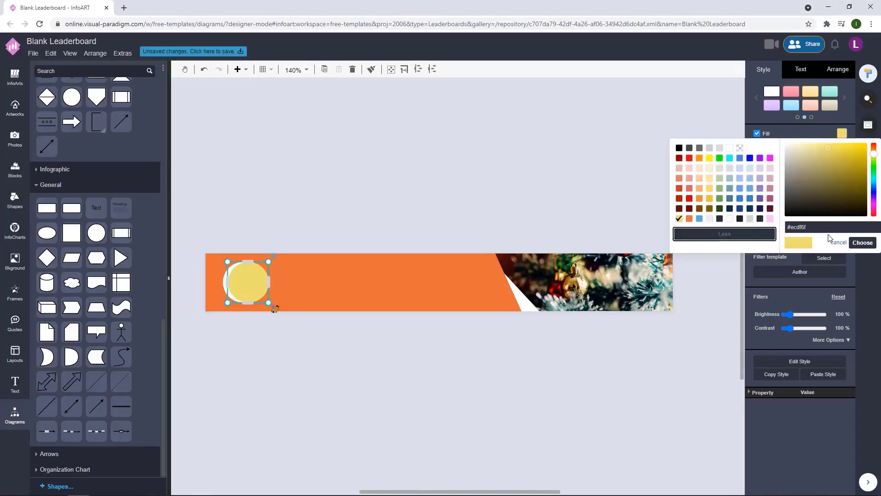
pyautogui.tripleClick(809, 226)
pyautogui.hotkey('ctrl', 'v')
pyautogui.click(862, 242)
pyautogui.click(330, 229)
# Step: Bring the white circle in front of the light orange one and nudge the rear circle closer to it
pyautogui.click(225, 281)
pyautogui.click(836, 69)
pyautogui.click(776, 91)
pyautogui.click(334, 230)
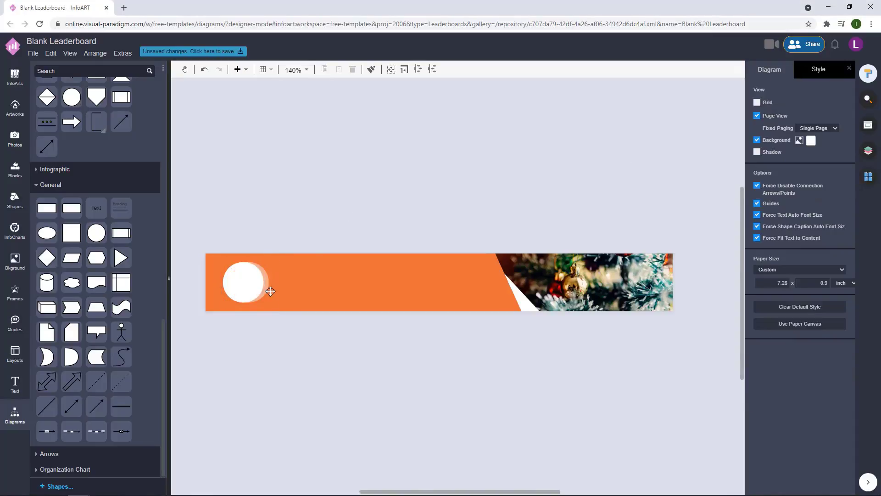
pyautogui.moveTo(267, 284); pyautogui.dragTo(264, 285)
pyautogui.click(307, 205)
# Step: Add a text box above the banner and set its font size to 28 pt
pyautogui.doubleClick(286, 178)
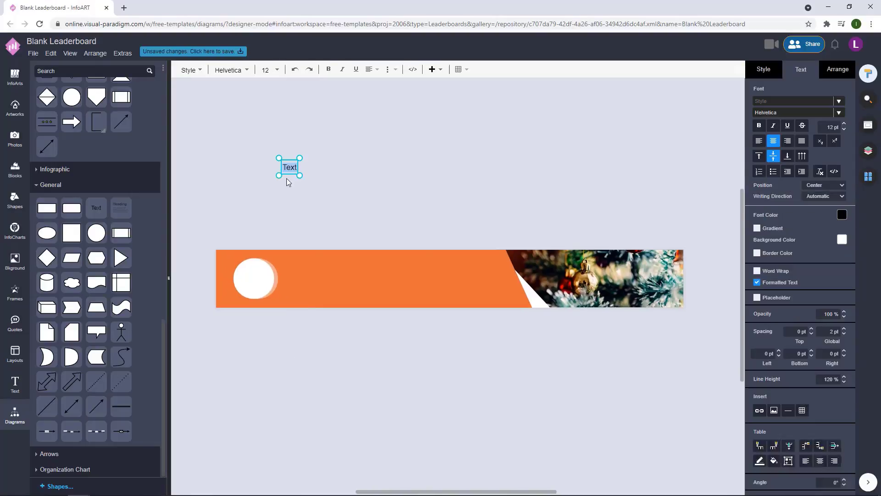
pyautogui.tripleClick(836, 128)
pyautogui.write('28')
pyautogui.press('Return')
# Step: Enlarge the white and light orange circles together slightly
pyautogui.click(189, 199)
pyautogui.click(189, 200)
pyautogui.moveTo(223, 231); pyautogui.dragTo(311, 331)
pyautogui.click(298, 220)
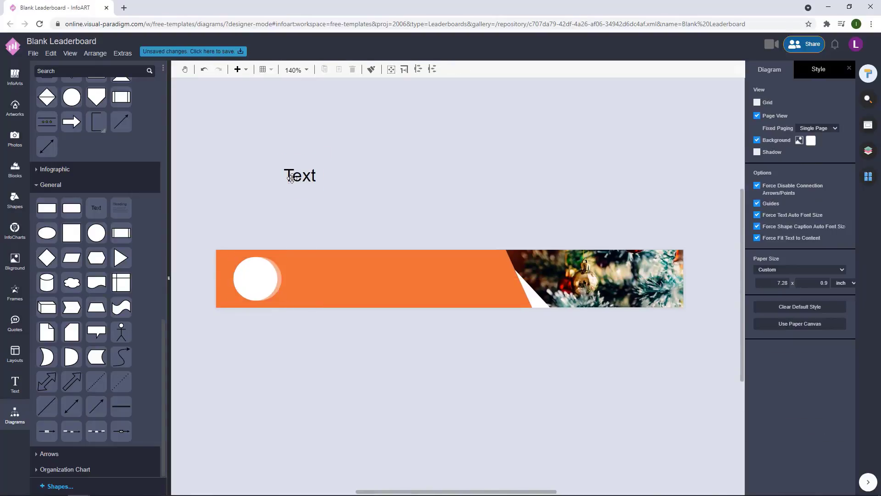
# Step: Change the text to "SHOP NOW" at 14 pt, wrapped on two lines, and place it over the white circle
pyautogui.doubleClick(302, 179)
pyautogui.write('SHOP NOW')
pyautogui.moveTo(321, 221); pyautogui.dragTo(324, 170)
pyautogui.doubleClick(270, 274)
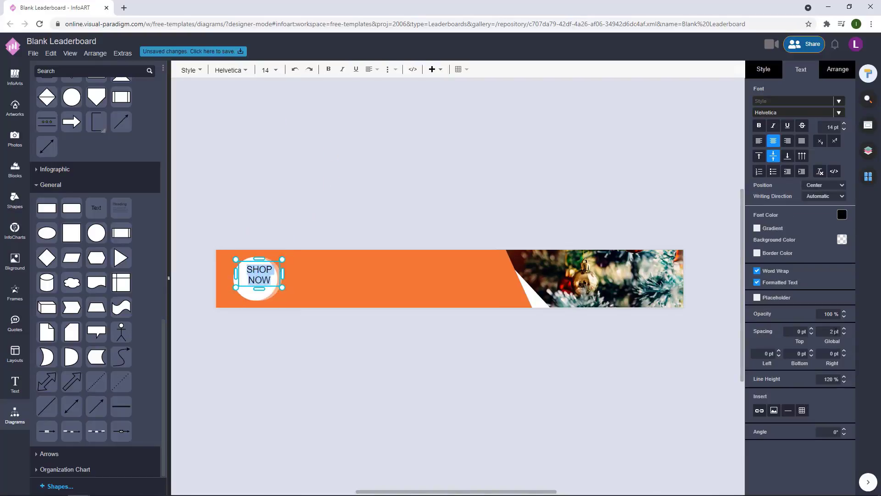
pyautogui.click(349, 331)
pyautogui.moveTo(264, 276); pyautogui.dragTo(260, 281)
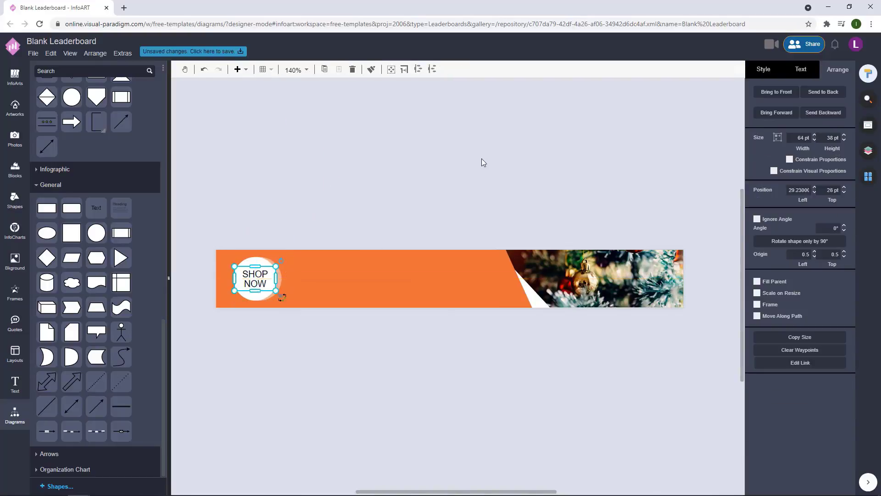
# Step: Add an exclamation mark so the circle's text reads "SHOP NOW!"
pyautogui.doubleClick(255, 279)
pyautogui.click(268, 284)
pyautogui.write('!')
pyautogui.click(312, 233)
# Step: Set the font of the "SHOP NOW!" text to Krona One
pyautogui.click(801, 69)
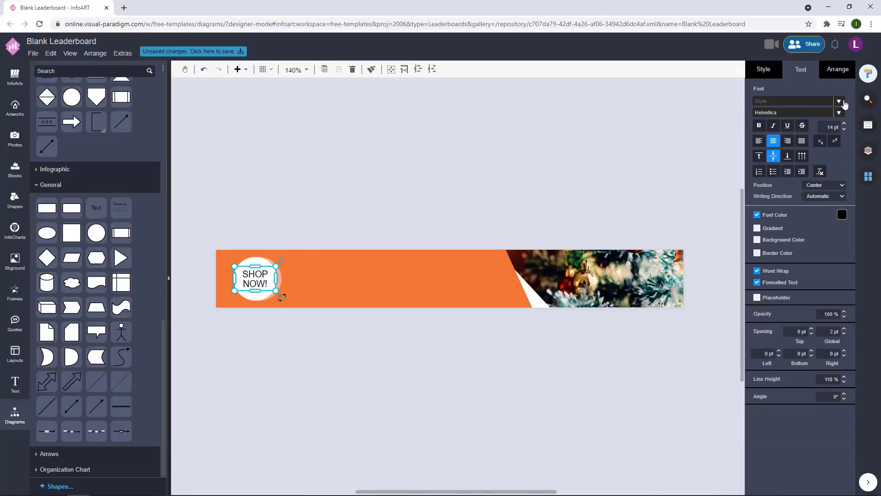
pyautogui.click(839, 113)
pyautogui.scroll(-20, 761, 286)
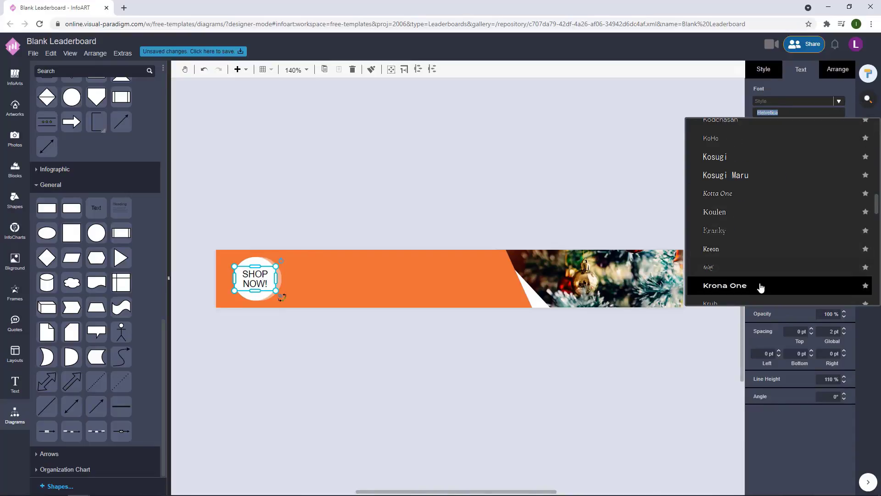
pyautogui.click(761, 287)
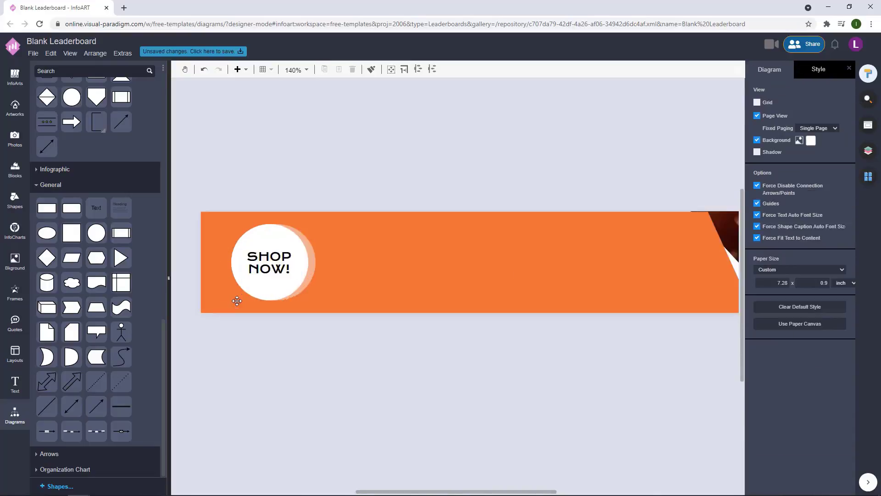
# Step: Set the "SHOP NOW!" text to 10 pt with 120% line height and centre it in the white circle
pyautogui.scroll(3, 276, 280)
pyautogui.moveTo(274, 252)
pyautogui.mouseDown()
pyautogui.moveTo(288, 251)
pyautogui.moveTo(275, 252)
pyautogui.mouseUp()
pyautogui.click(342, 166)
pyautogui.scroll(-4, 342, 165)
pyautogui.doubleClick(307, 200)
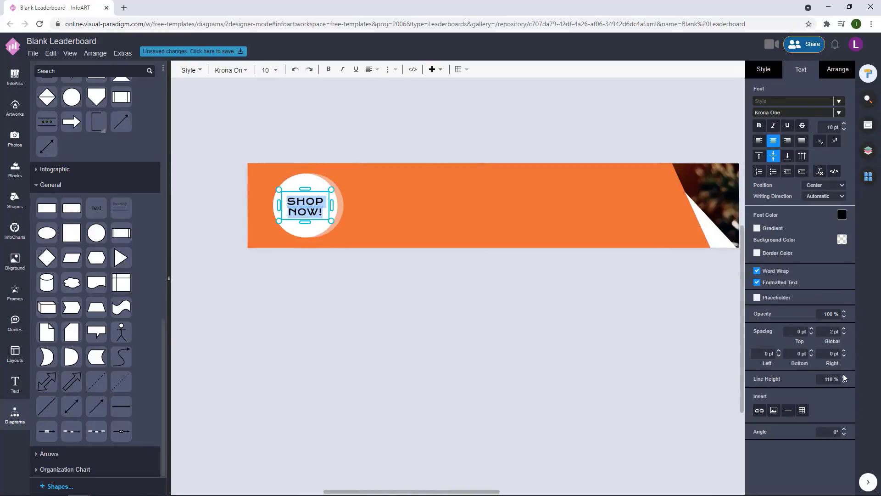
pyautogui.click(581, 330)
# Step: Copy the white circle into a smaller ring inside it, with no fill and a 1 pt orange outline
pyautogui.scroll(3, 303, 347)
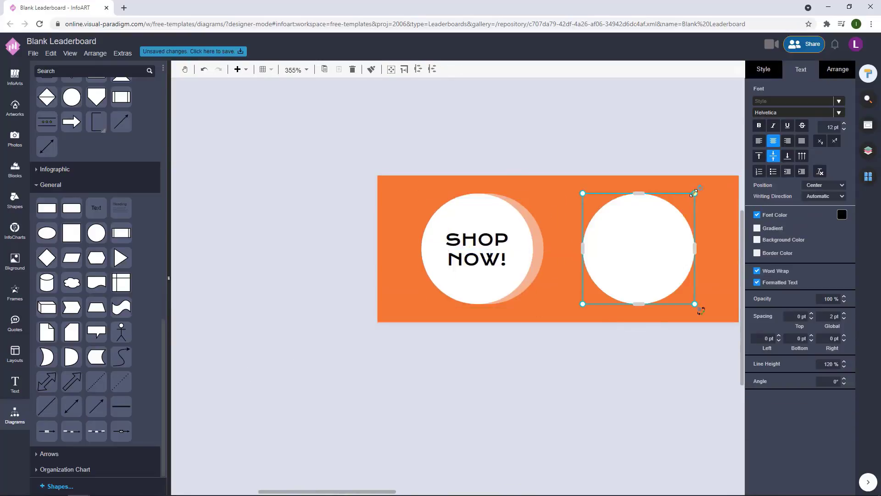
pyautogui.click(769, 71)
pyautogui.moveTo(694, 193); pyautogui.dragTo(519, 213)
pyautogui.click(756, 166)
pyautogui.click(757, 133)
pyautogui.click(841, 153)
pyautogui.click(803, 239)
# Step: Send the ring and both circles behind the "SHOP NOW!" text, undoing the first attempt at reordering
pyautogui.keyDown('shift'); pyautogui.click(531, 252); pyautogui.keyUp('shift')
pyautogui.keyDown('shift'); pyautogui.click(539, 249); pyautogui.keyUp('shift')
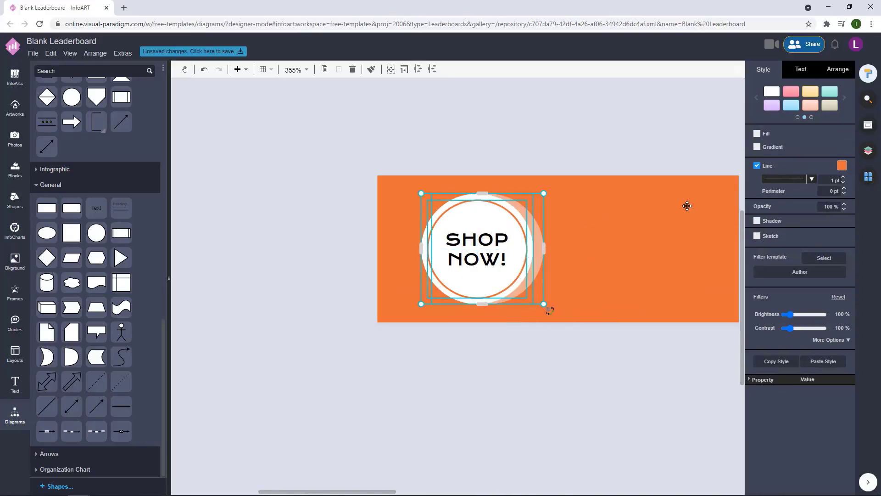
pyautogui.keyDown('shift'); pyautogui.click(686, 205); pyautogui.keyUp('shift')
pyautogui.click(838, 69)
pyautogui.click(823, 92)
pyautogui.click(557, 116)
pyautogui.hotkey('ctrl', 'z')
pyautogui.click(823, 92)
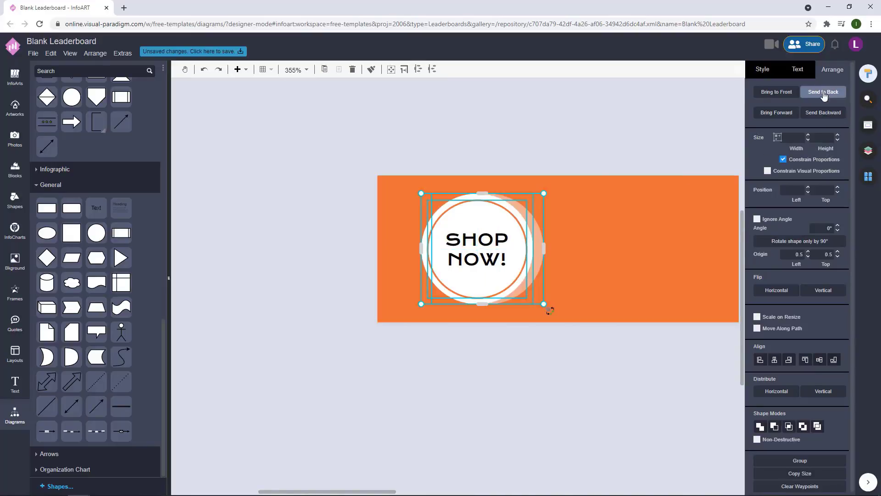
# Step: Send the orange block to the back, and the Christmas photo behind it and the white block
pyautogui.click(605, 185)
pyautogui.hscroll(15, 485, 281)
pyautogui.click(822, 93)
pyautogui.click(449, 166)
pyautogui.scroll(-3, 449, 166)
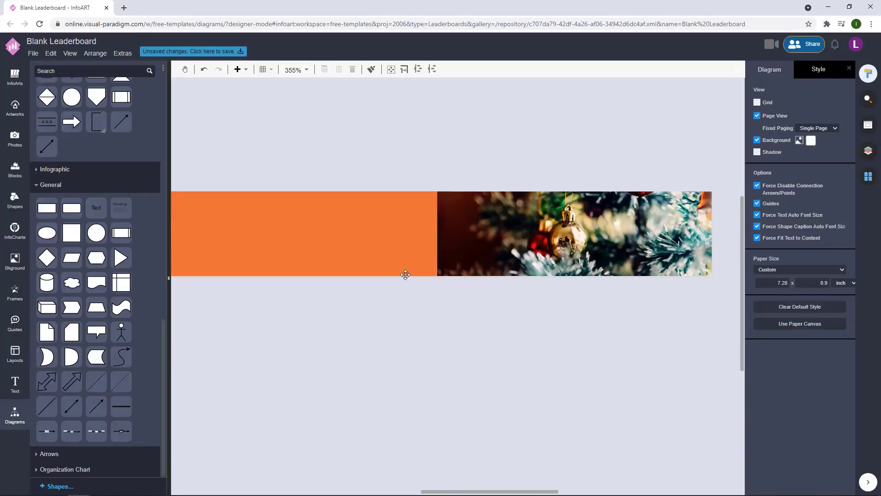
pyautogui.hscroll(-3, 405, 275)
pyautogui.click(672, 222)
pyautogui.click(825, 93)
pyautogui.scroll(4, 367, 248)
pyautogui.click(424, 220)
pyautogui.scroll(-6, 461, 333)
pyautogui.moveTo(522, 353); pyautogui.dragTo(350, 295)
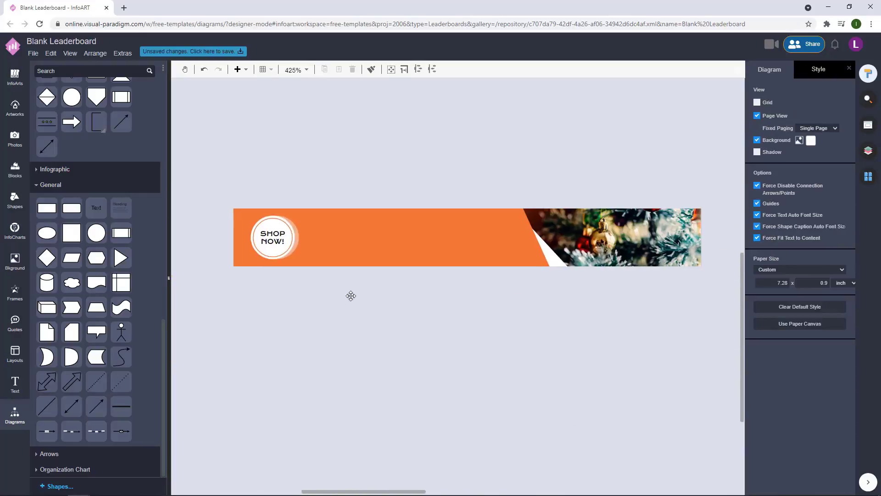
# Step: Set the font colour of the "SHOP NOW!" text to dark grey
pyautogui.click(273, 238)
pyautogui.click(800, 71)
pyautogui.click(841, 214)
pyautogui.click(816, 318)
pyautogui.click(789, 292)
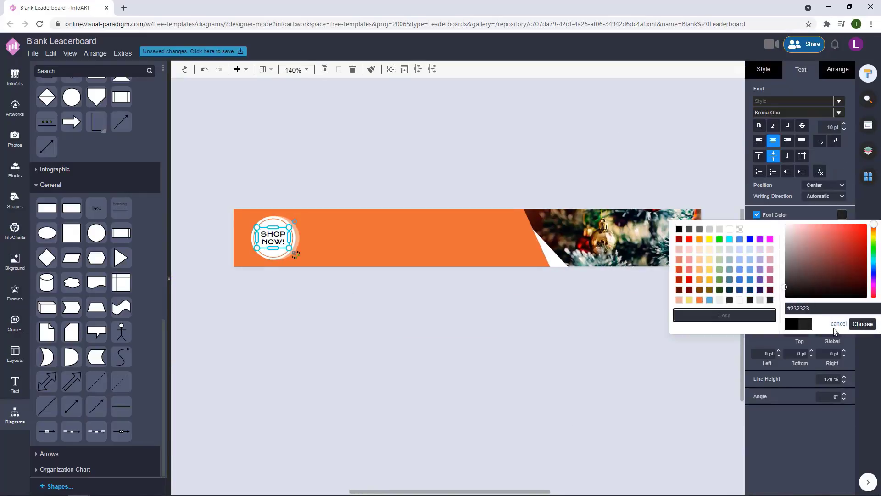
pyautogui.moveTo(812, 308); pyautogui.dragTo(773, 316)
pyautogui.hotkey('ctrl', 'v')
pyautogui.click(864, 325)
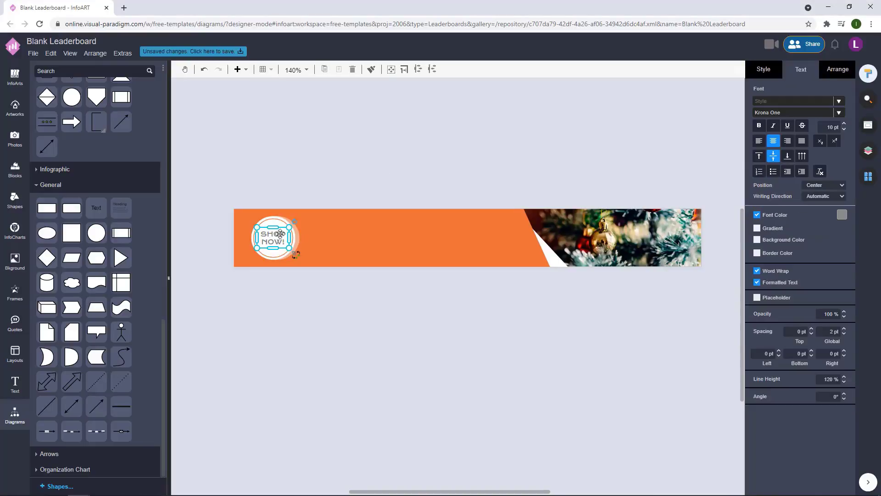
pyautogui.click(842, 215)
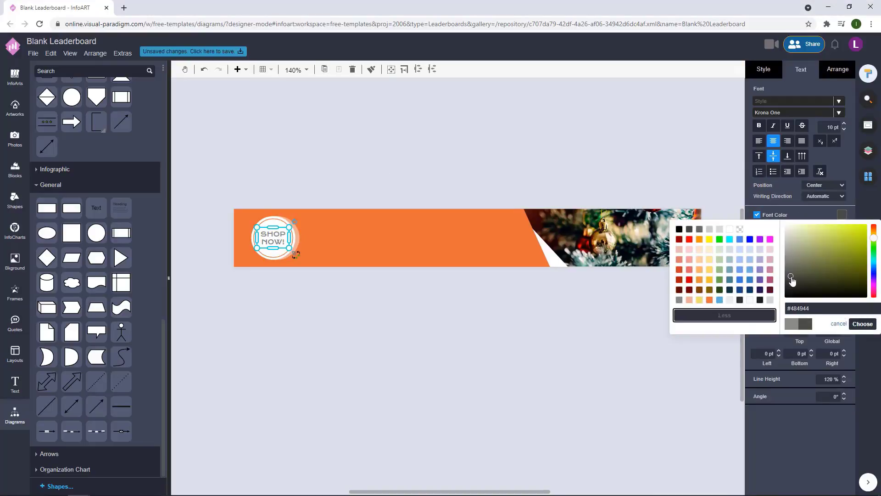
pyautogui.click(309, 320)
pyautogui.click(321, 332)
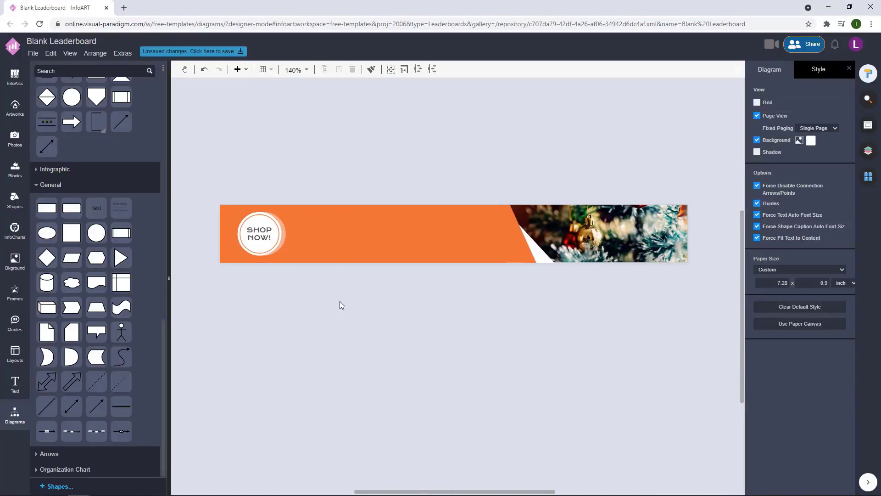
# Step: Move the circles and "SHOP NOW!" text together to the right end of the orange block, at 370, 11
pyautogui.moveTo(259, 234); pyautogui.dragTo(485, 236)
pyautogui.click(517, 199)
pyautogui.moveTo(527, 319); pyautogui.dragTo(422, 171)
pyautogui.moveTo(483, 243); pyautogui.dragTo(478, 243)
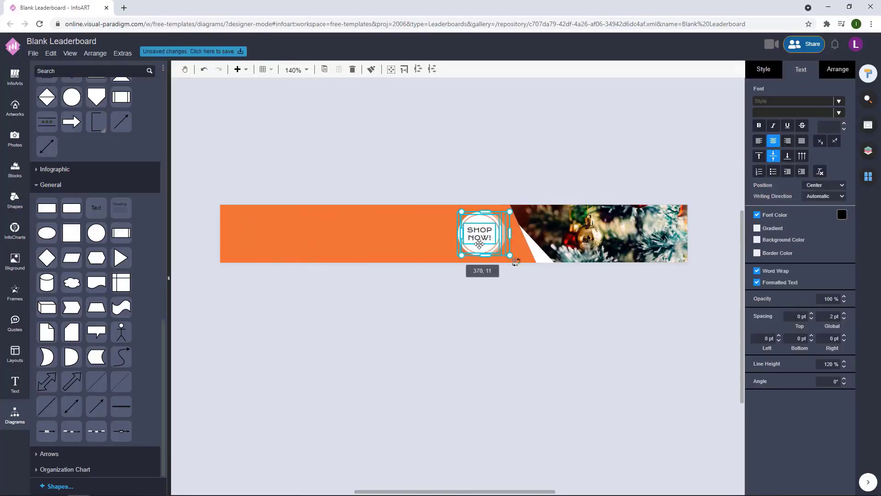
# Step: Add a Krona One headline reading "Season Of Savings" at 56 pt above the banner
pyautogui.doubleClick(248, 139)
pyautogui.moveTo(273, 154); pyautogui.dragTo(217, 161)
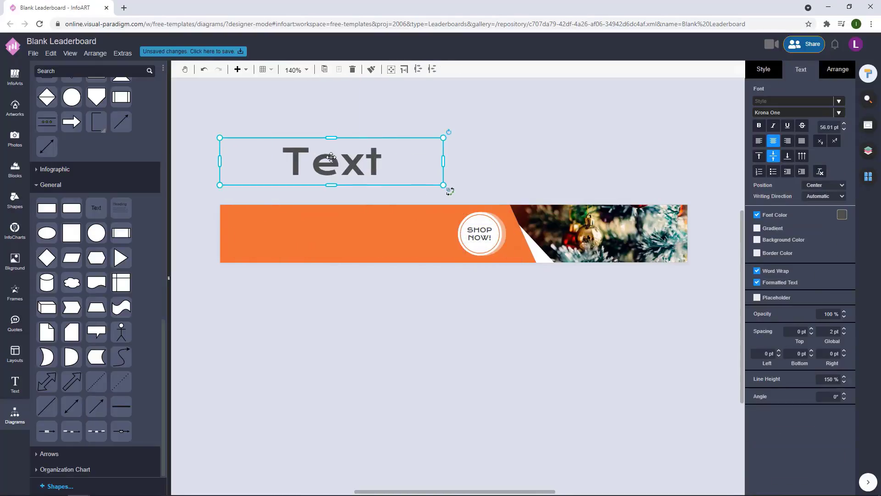
pyautogui.doubleClick(333, 161)
pyautogui.write('Season oF')
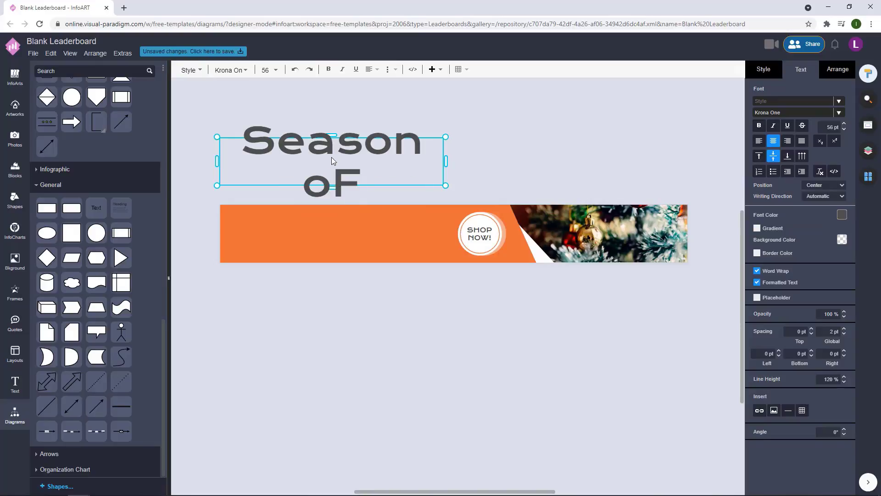
pyautogui.press('BackSpace')
pyautogui.write('f Savings')
pyautogui.click(505, 158)
# Step: Left-align the headline and scale it to 25.76 pt on one line over the orange block
pyautogui.click(331, 158)
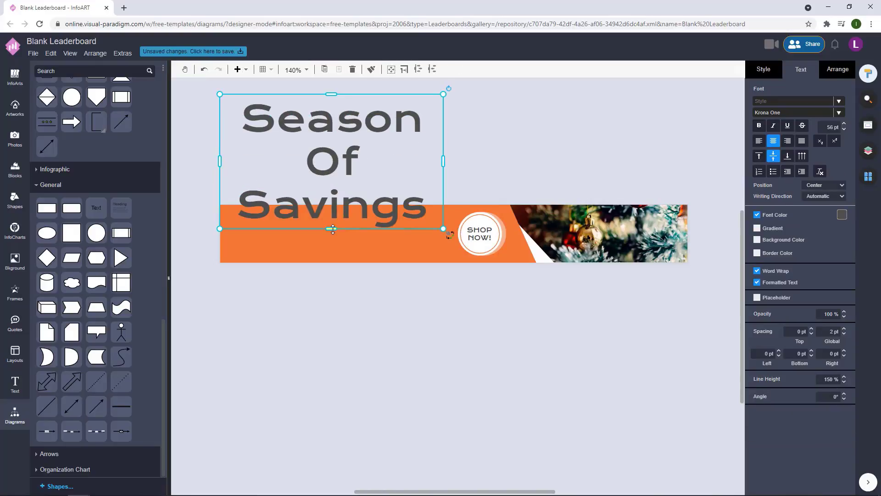
pyautogui.moveTo(331, 228); pyautogui.dragTo(374, 228)
pyautogui.click(759, 141)
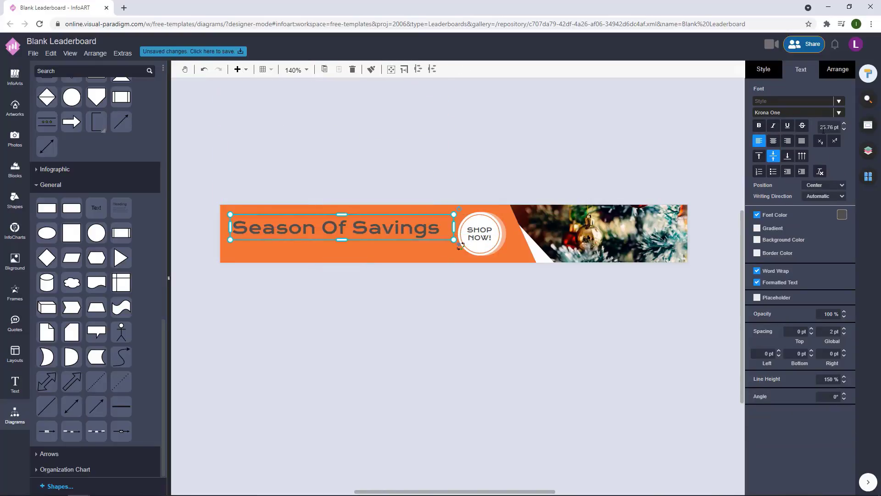
# Step: Set the font colour of the "Season Of Savings" headline to white
pyautogui.click(841, 215)
pyautogui.click(837, 229)
pyautogui.click(840, 216)
pyautogui.click(842, 229)
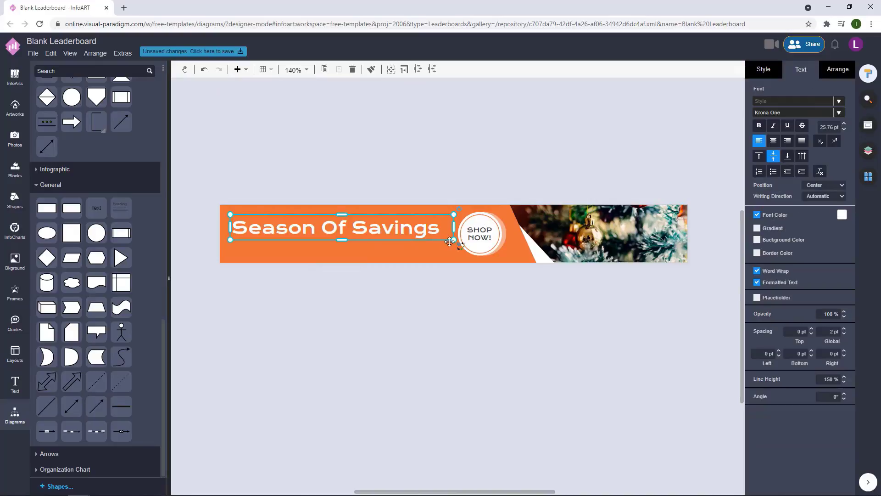
# Step: Shrink the "Season Of Savings" headline slightly to leave more space before the "SHOP NOW!" circle
pyautogui.click(423, 139)
pyautogui.moveTo(454, 239); pyautogui.dragTo(372, 227)
pyautogui.click(378, 123)
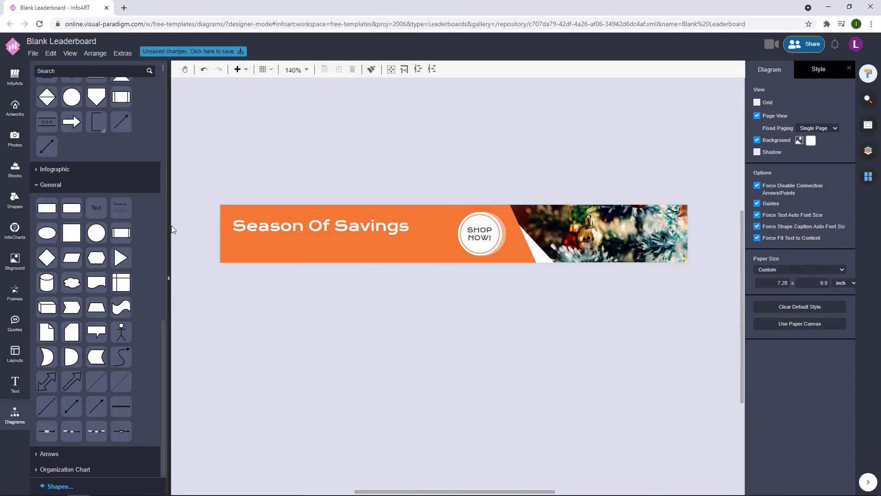
# Step: Shift the "SHOP NOW!" circle slightly to the left within the orange block
pyautogui.moveTo(520, 310); pyautogui.dragTo(440, 153)
pyautogui.moveTo(489, 235); pyautogui.dragTo(488, 234)
pyautogui.click(737, 85)
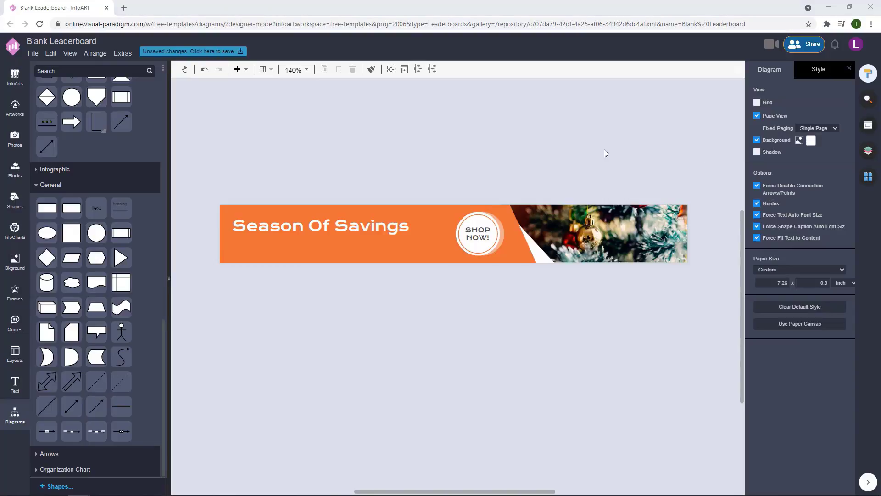
# Step: Resize the headline so it wraps onto two lines at 27 pt and reduce its line height to 100%
pyautogui.hscroll(1, 602, 140)
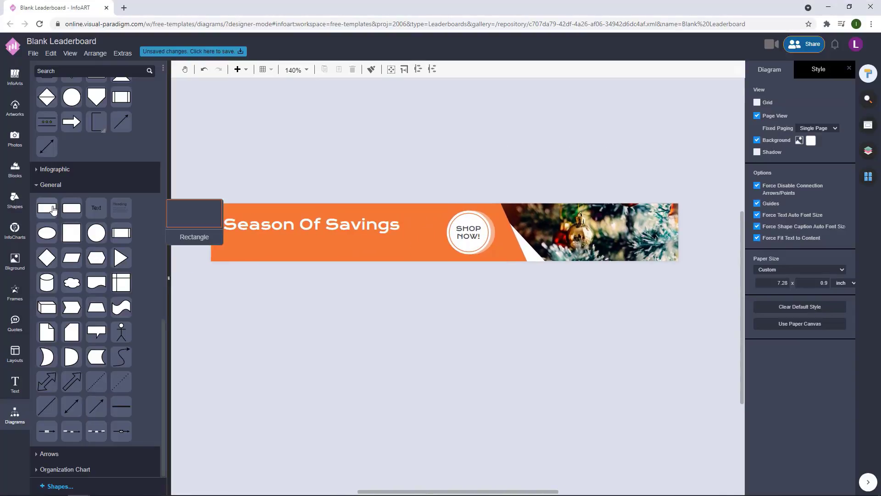
pyautogui.click(353, 221)
pyautogui.moveTo(317, 235); pyautogui.dragTo(317, 265)
pyautogui.moveTo(413, 239); pyautogui.dragTo(355, 259)
pyautogui.doubleClick(284, 237)
pyautogui.click(843, 381)
pyautogui.click(458, 294)
pyautogui.click(277, 238)
pyautogui.doubleClick(328, 219)
pyautogui.click(398, 295)
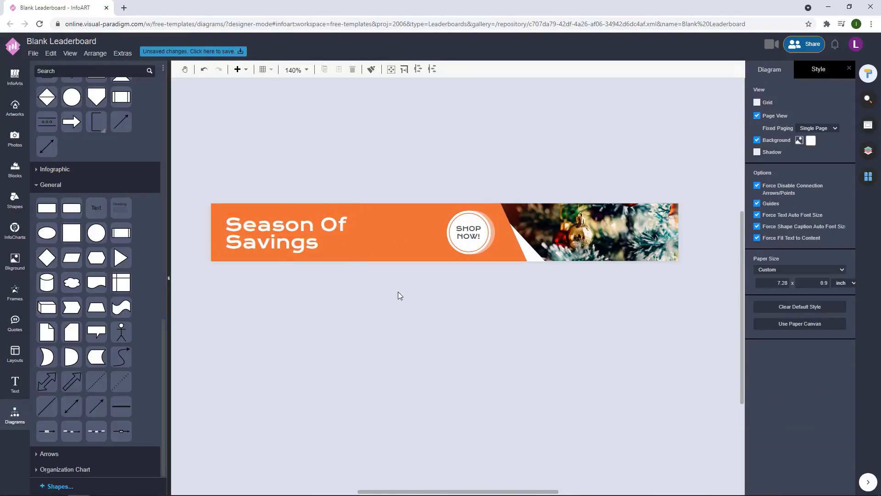
# Step: Retype the headline as "Season of saving" and adjust the line height of its text
pyautogui.doubleClick(303, 233)
pyautogui.write('Seaso')
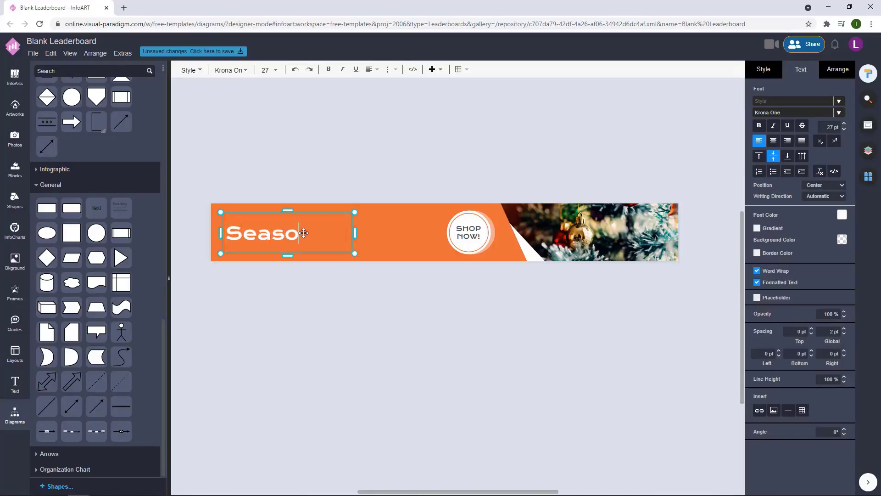
pyautogui.write('n of saving')
pyautogui.hotkey('ctrl', 'a')
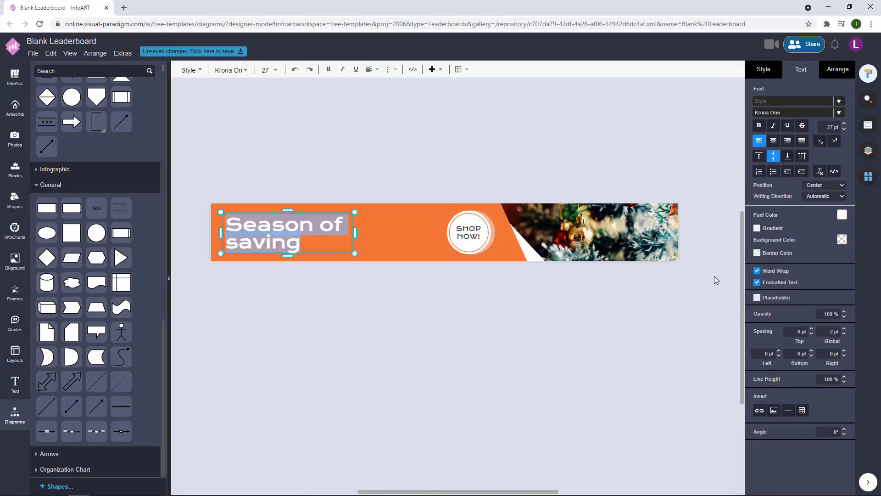
pyautogui.click(844, 378)
pyautogui.click(404, 303)
# Step: Reposition the headline slightly inward on the orange block and nudge the "SHOP NOW!" circle slightly left
pyautogui.moveTo(303, 229)
pyautogui.mouseDown()
pyautogui.moveTo(316, 220)
pyautogui.moveTo(317, 226)
pyautogui.mouseUp()
pyautogui.click(368, 166)
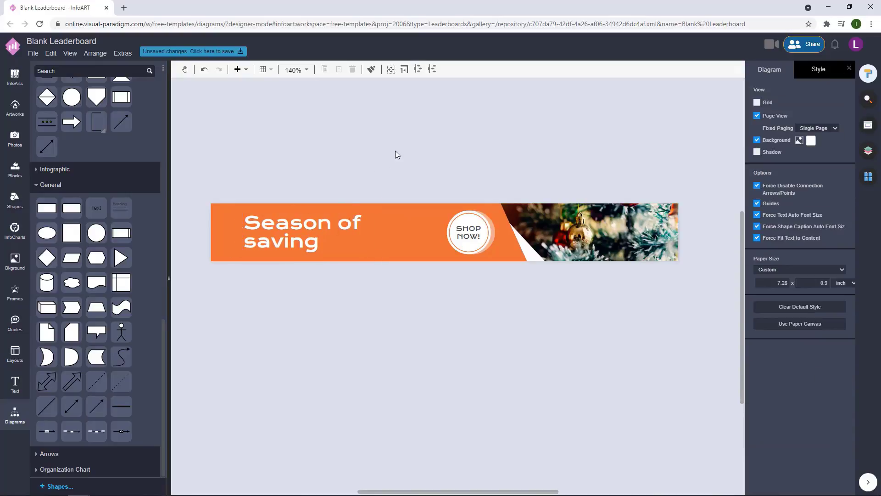
pyautogui.hotkey('ctrl', 'z')
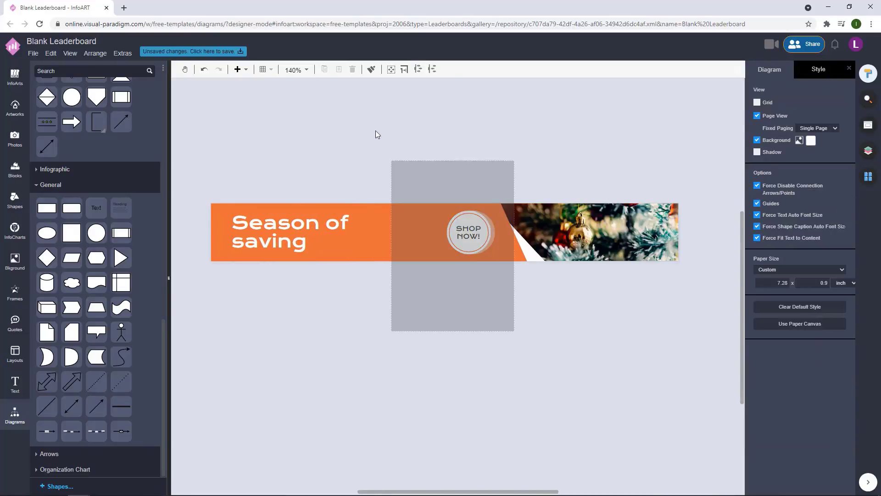
pyautogui.click(447, 254)
pyautogui.moveTo(447, 256); pyautogui.dragTo(445, 256)
pyautogui.moveTo(473, 235); pyautogui.dragTo(473, 234)
pyautogui.click(507, 162)
pyautogui.moveTo(507, 162); pyautogui.dragTo(508, 139)
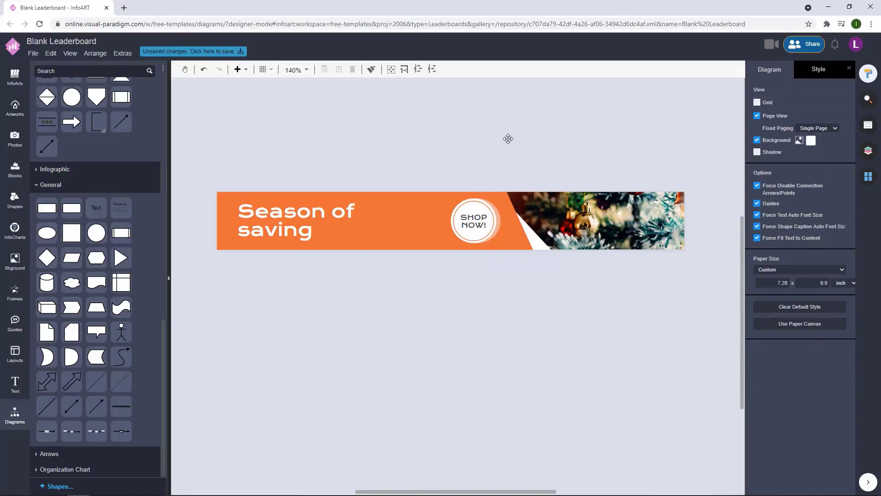
pyautogui.click(100, 235)
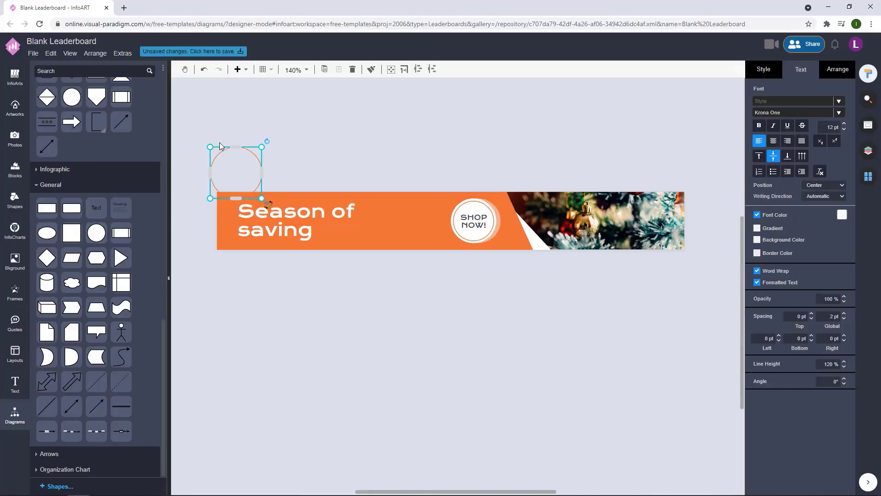
pyautogui.moveTo(250, 173); pyautogui.dragTo(215, 211)
pyautogui.click(765, 70)
pyautogui.click(841, 151)
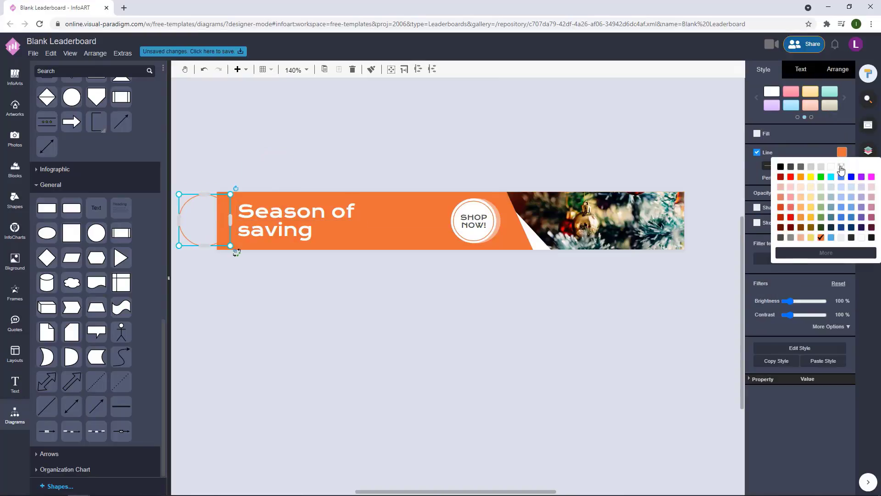
pyautogui.click(828, 167)
pyautogui.click(342, 143)
pyautogui.click(218, 214)
pyautogui.press('Delete')
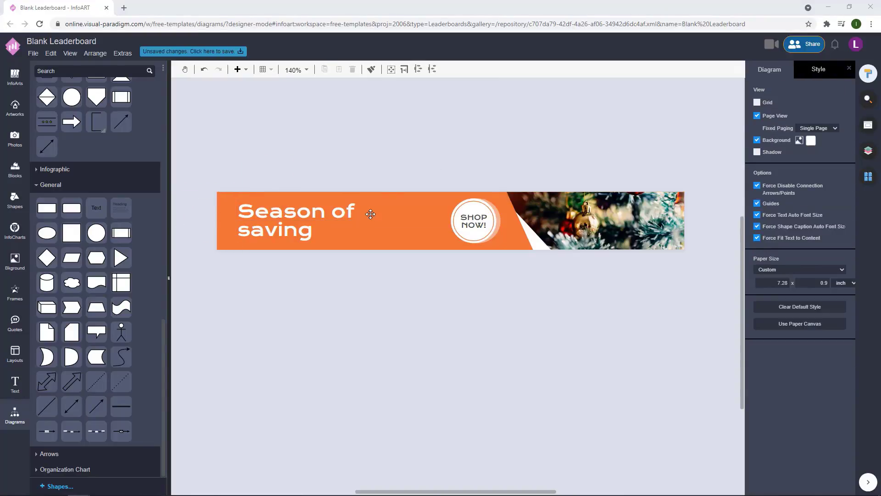
# Step: Add a small white placeholder paragraph beginning "Quisque augue lorem" between the headline and the "SHOP NOW!" circle
pyautogui.click(355, 141)
pyautogui.moveTo(416, 151); pyautogui.dragTo(415, 166)
pyautogui.moveTo(478, 151); pyautogui.dragTo(426, 222)
pyautogui.click(424, 224)
pyautogui.click(439, 158)
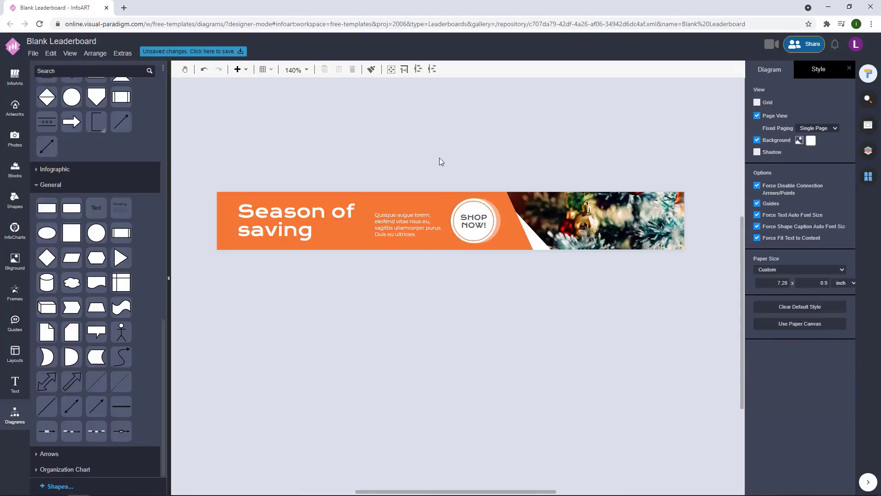
# Step: Add a thin white-filled rectangle about 84 by 5 pt as an accent bar above the paragraph
pyautogui.click(417, 223)
pyautogui.moveTo(408, 155); pyautogui.dragTo(407, 189)
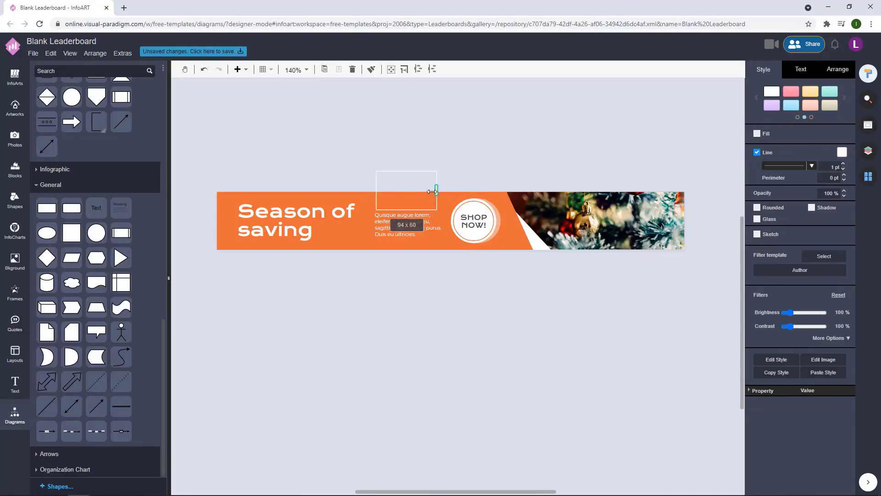
pyautogui.click(756, 134)
pyautogui.click(844, 134)
pyautogui.click(431, 165)
pyautogui.click(411, 203)
pyautogui.click(453, 148)
pyautogui.moveTo(447, 266); pyautogui.dragTo(365, 161)
pyautogui.click(450, 133)
pyautogui.moveTo(462, 295); pyautogui.dragTo(479, 278)
pyautogui.click(445, 131)
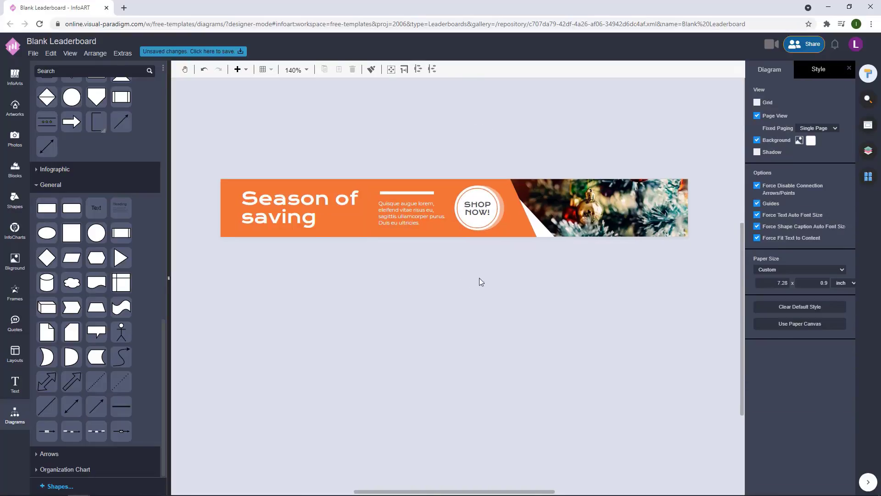
# Step: Set the white accent bar's height to 3 pt and nudge it down slightly toward the paragraph
pyautogui.click(414, 196)
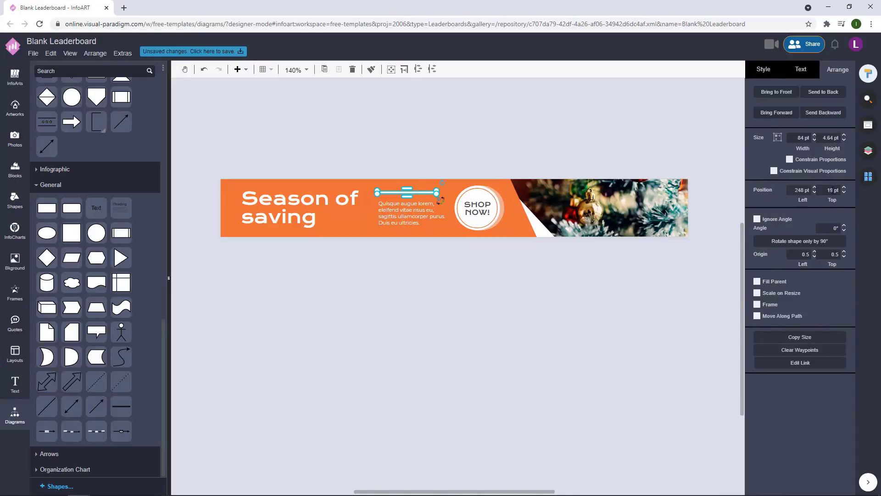
pyautogui.press('Return')
pyautogui.click(844, 139)
pyautogui.click(514, 132)
pyautogui.moveTo(427, 191); pyautogui.dragTo(428, 197)
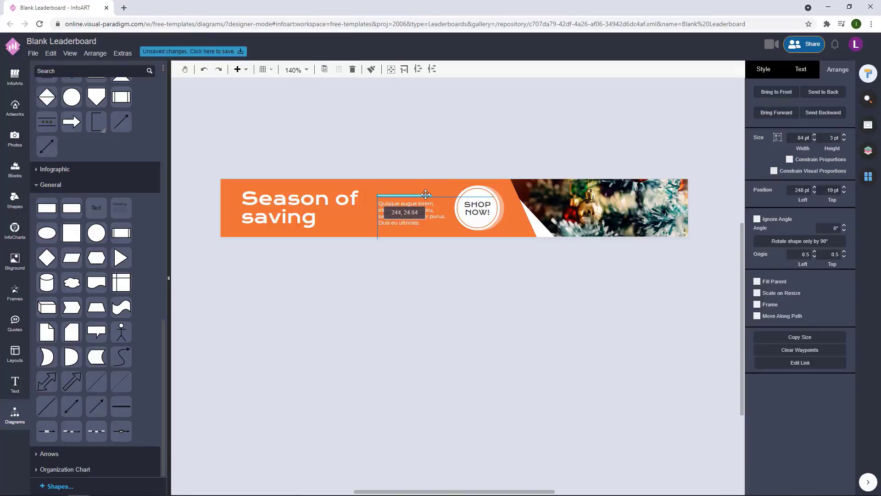
pyautogui.press('Down')
pyautogui.press('Down')
pyautogui.press('Down')
pyautogui.press('Down')
pyautogui.press('Down')
pyautogui.click(450, 137)
pyautogui.click(410, 192)
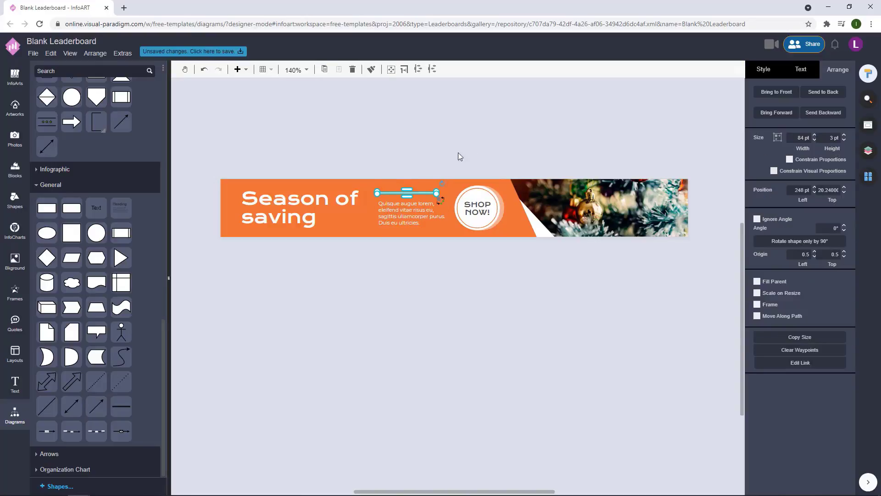
pyautogui.click(458, 152)
# Step: Left-align the accent bar with the paragraph and nudge the paragraph left to line its text up with the bar
pyautogui.click(409, 192)
pyautogui.keyDown('shift'); pyautogui.click(411, 210); pyautogui.keyUp('shift')
pyautogui.click(760, 324)
pyautogui.click(482, 309)
pyautogui.click(397, 220)
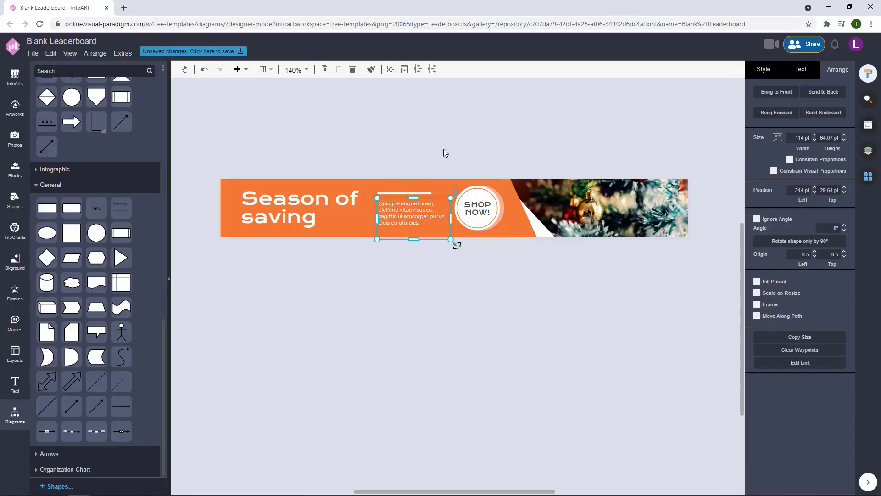
pyautogui.press('Left')
pyautogui.press('Left')
pyautogui.click(476, 272)
# Step: Duplicate the slanted orange block toward the banner's left end and fill the copy with light orange
pyautogui.moveTo(451, 273); pyautogui.dragTo(463, 271)
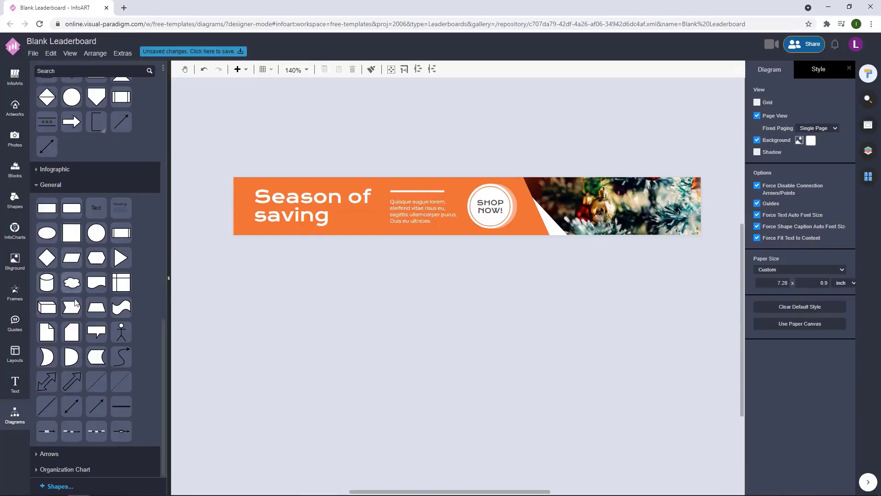
pyautogui.click(244, 229)
pyautogui.moveTo(345, 239); pyautogui.dragTo(288, 231)
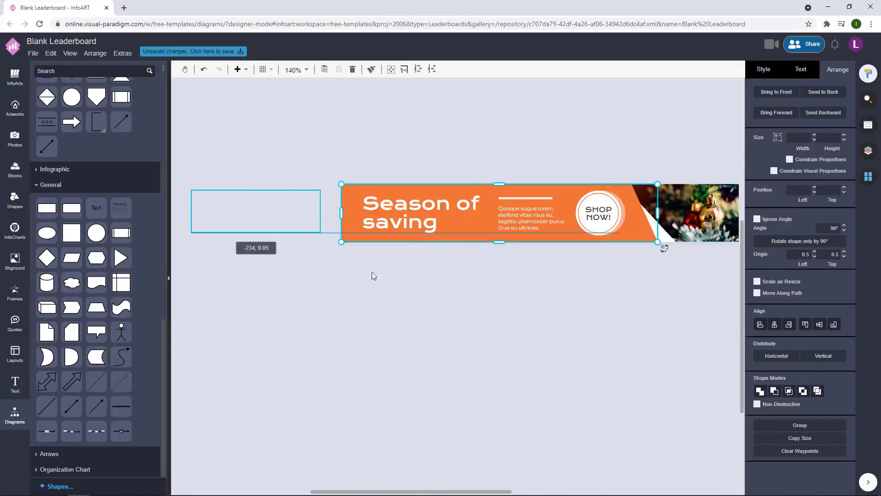
pyautogui.hotkey('ctrl', 'z')
pyautogui.keyDown('ctrl'); pyautogui.moveTo(483, 238); pyautogui.dragTo(257, 243); pyautogui.keyUp('ctrl')
pyautogui.click(785, 91)
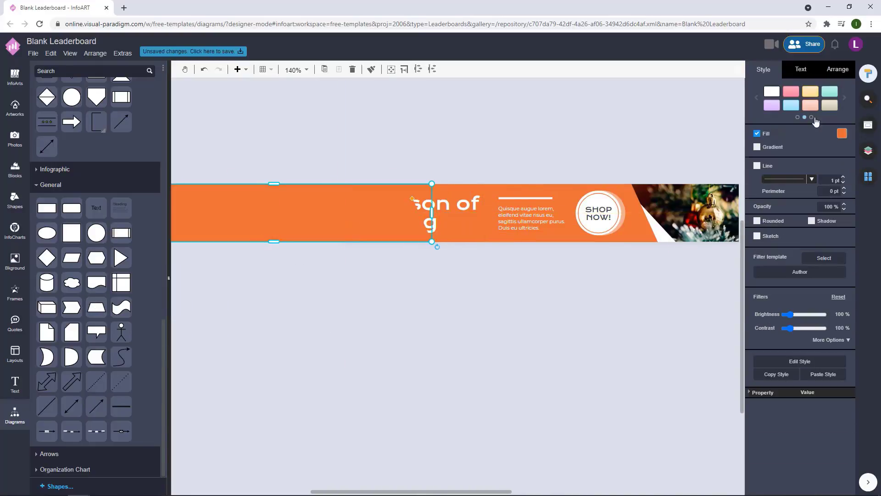
pyautogui.click(842, 133)
pyautogui.click(797, 217)
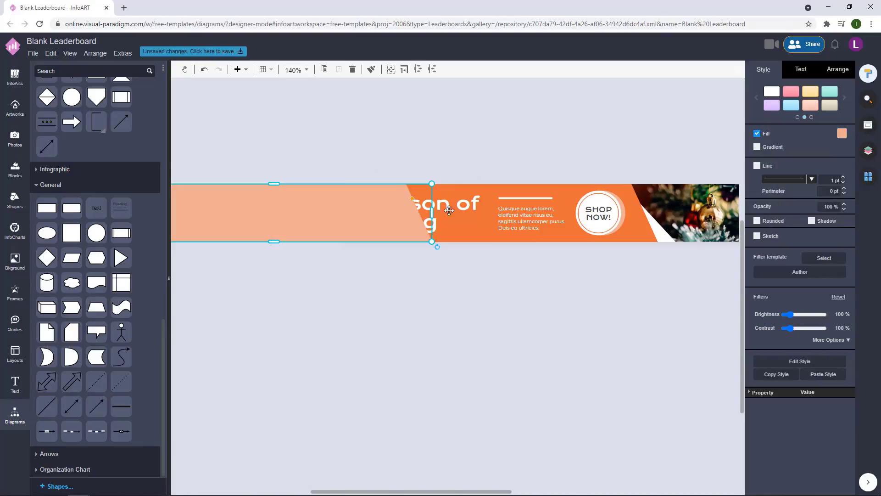
pyautogui.click(439, 272)
# Step: Bring the "Season of saving" headline in front of the light orange block
pyautogui.click(433, 207)
pyautogui.click(838, 70)
pyautogui.click(776, 92)
pyautogui.click(481, 126)
# Step: Shorten the light orange block so its outer end is flush with the banner's left edge
pyautogui.hscroll(-3, 322, 211)
pyautogui.click(261, 221)
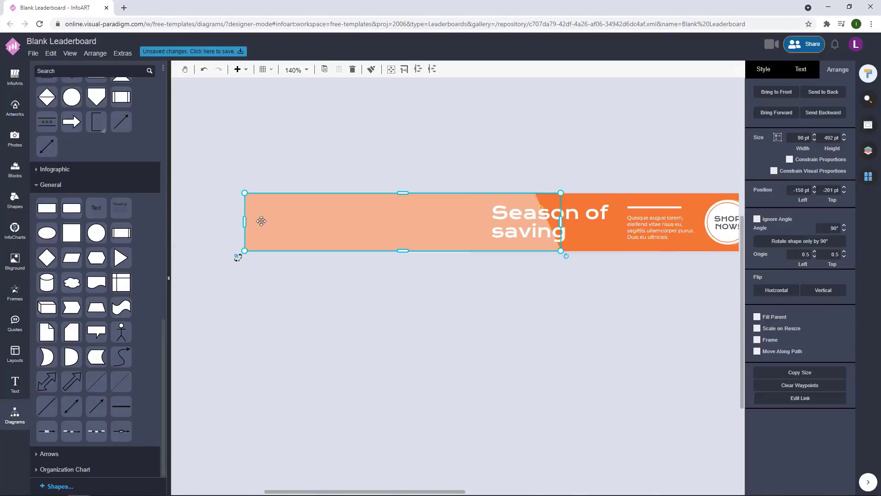
pyautogui.moveTo(244, 222); pyautogui.dragTo(470, 221)
pyautogui.click(583, 285)
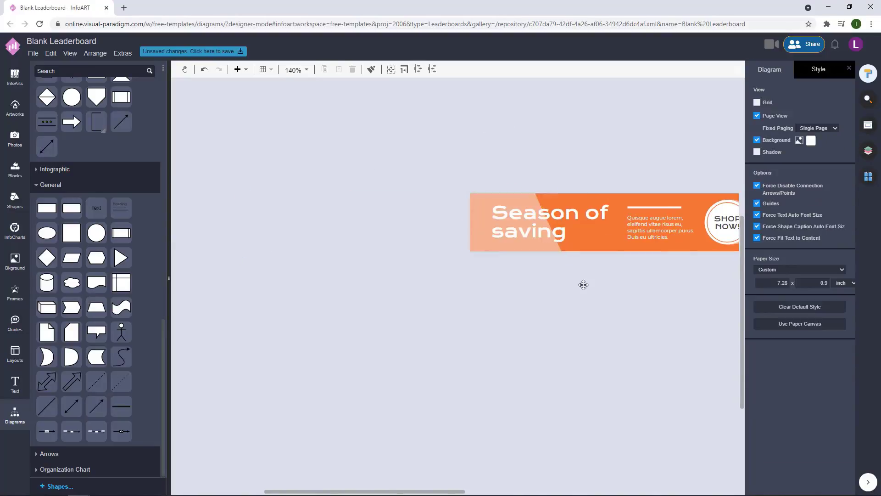
pyautogui.moveTo(582, 285); pyautogui.dragTo(358, 269)
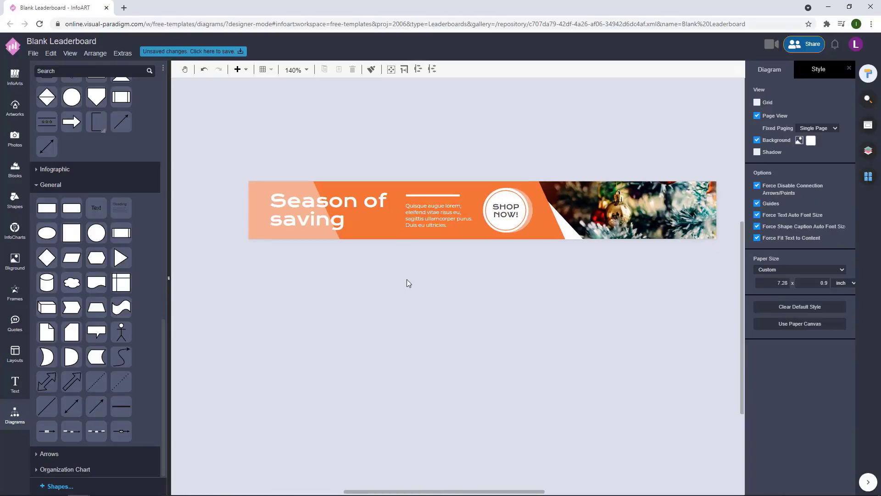
# Step: Open the Christmas photo results and move the tree photo out of the banner to just below it
pyautogui.hscroll(3, 442, 275)
pyautogui.scroll(1, 298, 301)
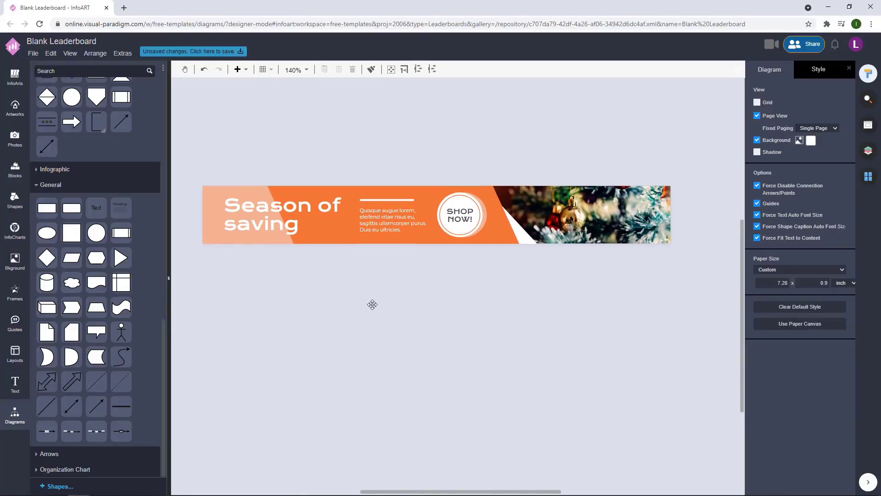
pyautogui.click(15, 137)
pyautogui.moveTo(108, 234)
pyautogui.click(626, 215)
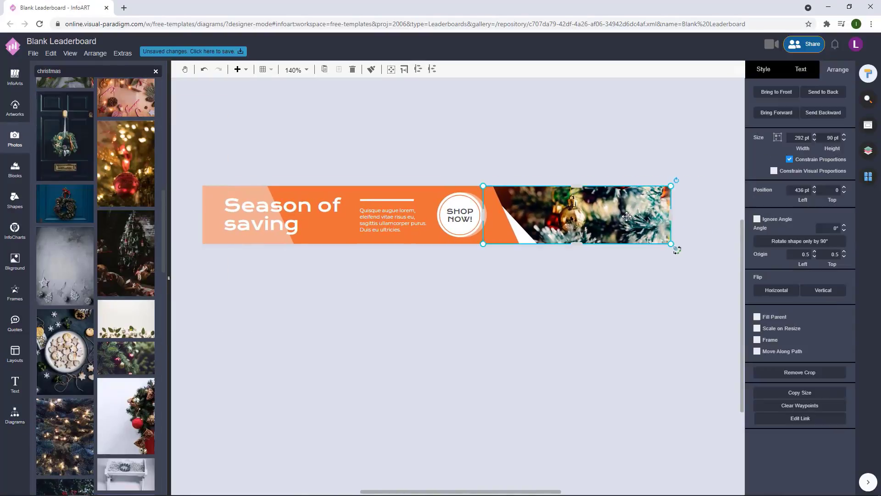
pyautogui.moveTo(626, 214); pyautogui.dragTo(626, 294)
pyautogui.click(480, 135)
pyautogui.moveTo(126, 99); pyautogui.dragTo(579, 290)
pyautogui.click(475, 317)
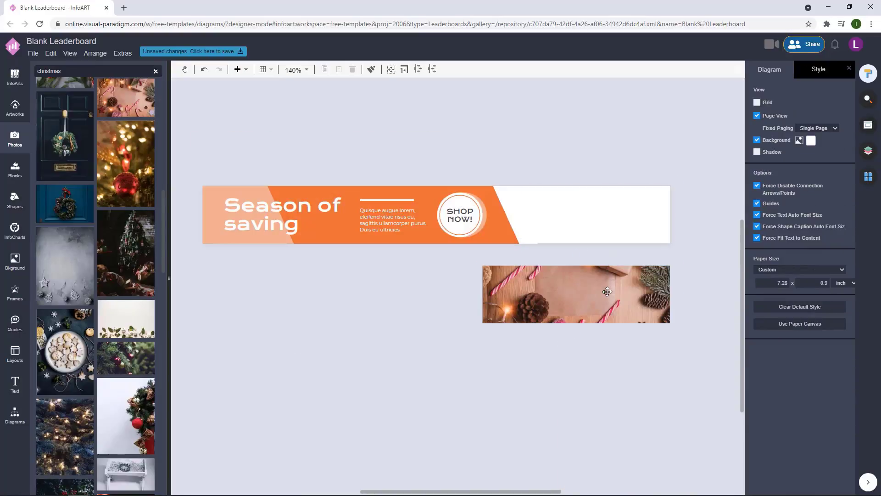
pyautogui.hotkey('ctrl', 'z')
pyautogui.scroll(-20, 106, 317)
pyautogui.moveTo(138, 349); pyautogui.dragTo(571, 294)
pyautogui.hotkey('ctrl', 'z')
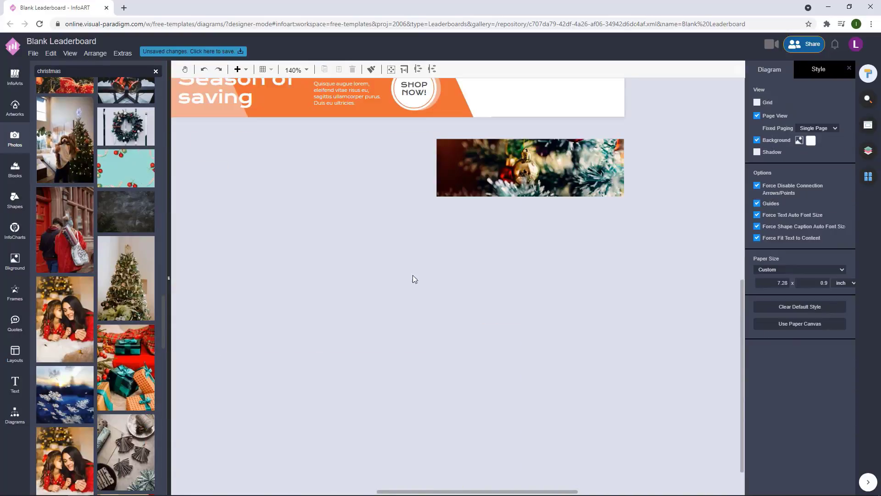
# Step: Add the Christmas gift-box photo to the canvas over the tree photo and select both pictures
pyautogui.moveTo(412, 275); pyautogui.dragTo(397, 345)
pyautogui.moveTo(133, 357); pyautogui.dragTo(534, 260)
pyautogui.moveTo(448, 322); pyautogui.dragTo(462, 408)
pyautogui.click(552, 325)
pyautogui.rightClick(552, 326)
pyautogui.click(571, 422)
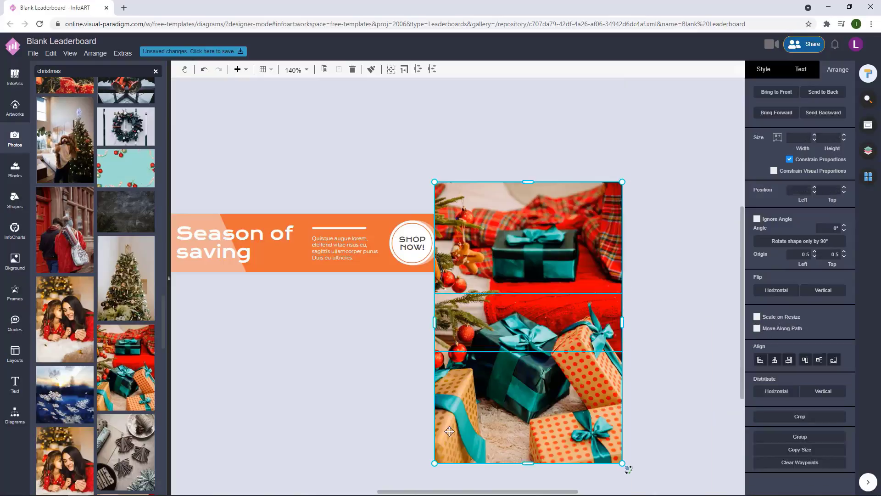
# Step: Fit the gift-box photo into the banner's right section, cropped to the banner height, and send it to the back
pyautogui.click(663, 362)
pyautogui.moveTo(543, 349); pyautogui.dragTo(554, 249)
pyautogui.keyDown('shift'); pyautogui.click(594, 280); pyautogui.keyUp('shift')
pyautogui.rightClick(596, 281)
pyautogui.click(616, 383)
pyautogui.click(823, 92)
pyautogui.click(665, 183)
# Step: Inspect the banner up close around the gift-box photo and its edges, then at full width
pyautogui.scroll(4, 526, 222)
pyautogui.click(526, 222)
pyautogui.click(516, 166)
pyautogui.scroll(-7, 521, 212)
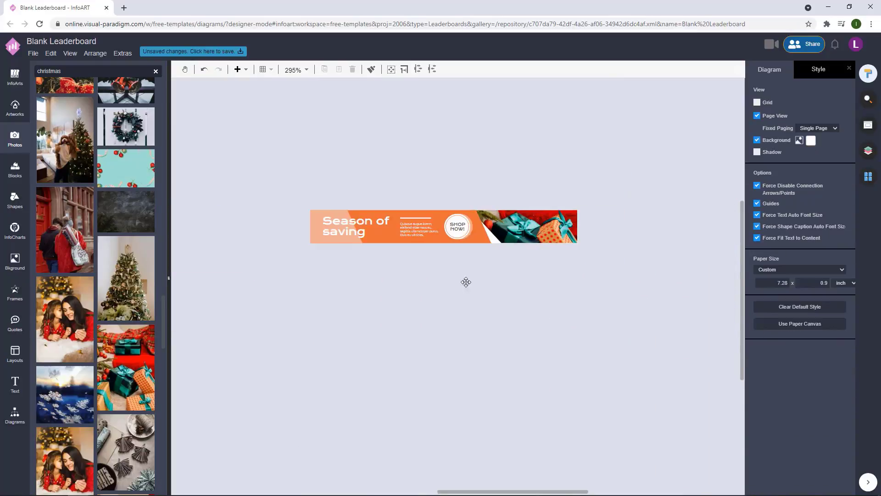
pyautogui.scroll(5, 567, 233)
pyautogui.click(551, 229)
pyautogui.click(510, 294)
pyautogui.scroll(-4, 550, 225)
pyautogui.scroll(2, 464, 293)
pyautogui.moveTo(463, 294); pyautogui.dragTo(473, 318)
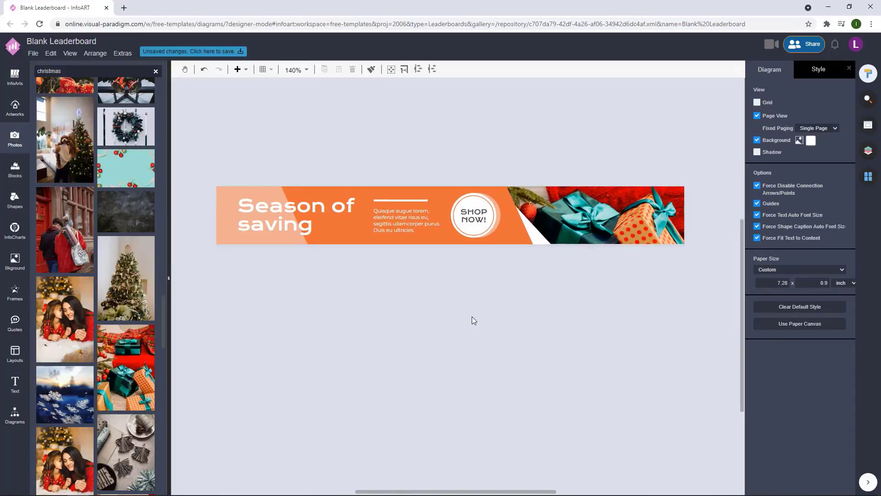
# Step: Nudge the headline slightly left, and shift the accent bar and paragraph slightly left as well
pyautogui.click(265, 232)
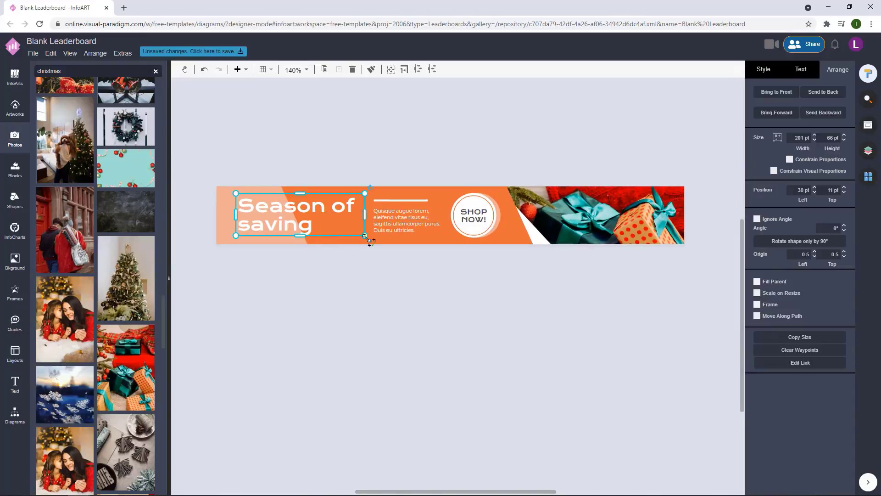
pyautogui.moveTo(265, 232); pyautogui.dragTo(262, 232)
pyautogui.click(445, 265)
pyautogui.click(402, 211)
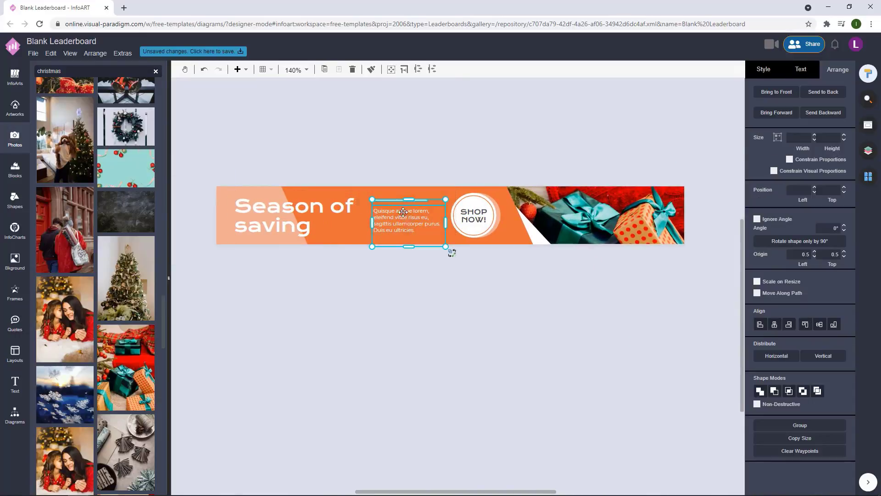
pyautogui.click(466, 117)
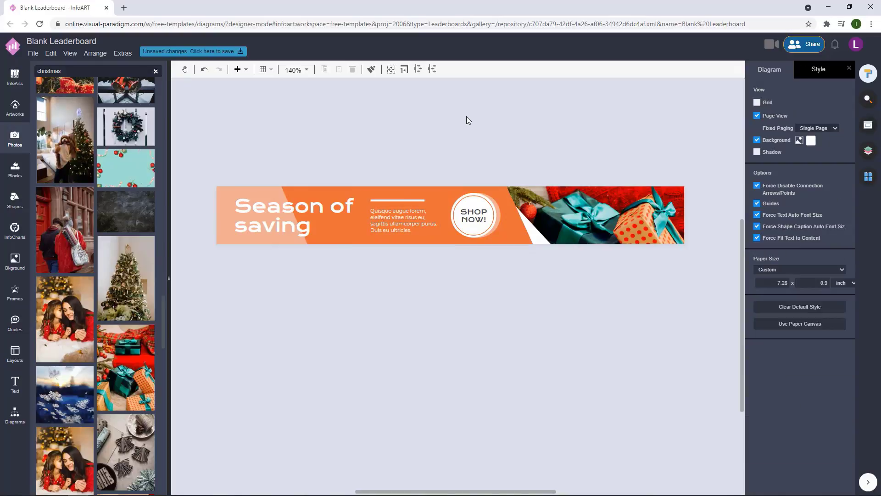
# Step: Search the artworks library for "christmas"
pyautogui.click(15, 107)
pyautogui.click(68, 69)
pyautogui.write('christ')
pyautogui.write('mas')
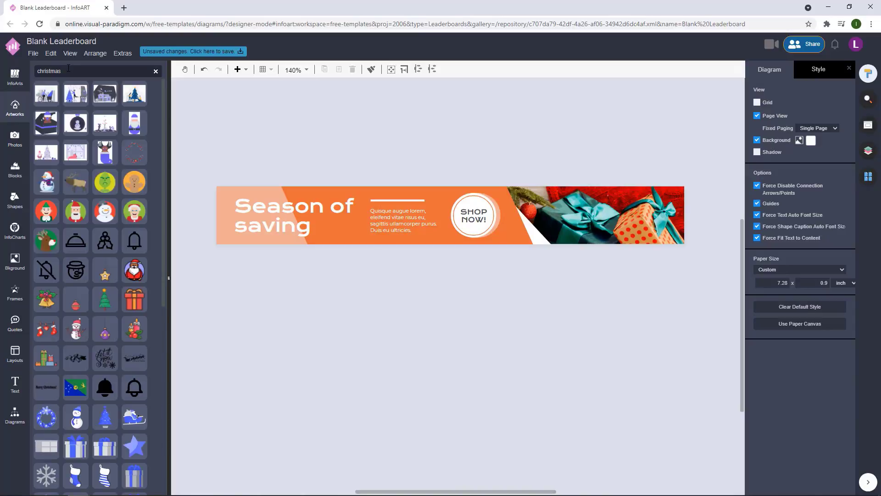
# Step: Add a small white bell icon directly after the word "saving" in the headline
pyautogui.click(134, 240)
pyautogui.moveTo(350, 224); pyautogui.dragTo(322, 223)
pyautogui.click(432, 126)
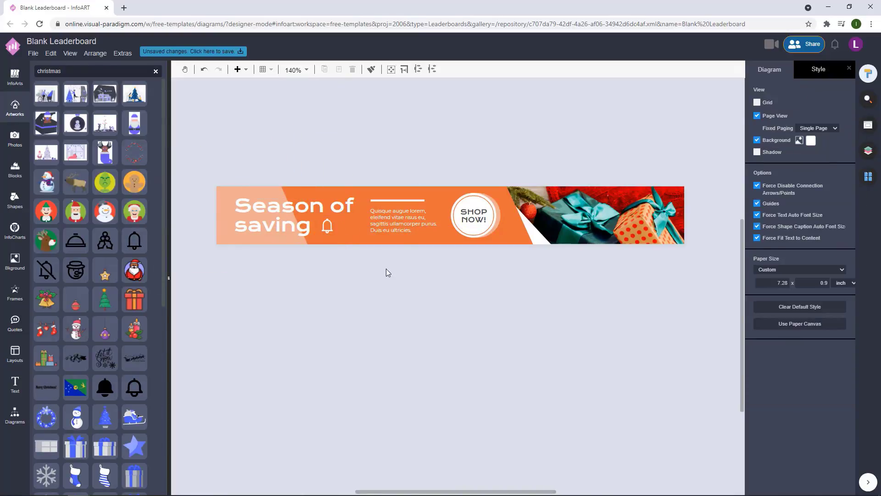
pyautogui.moveTo(343, 296); pyautogui.dragTo(329, 299)
pyautogui.click(316, 232)
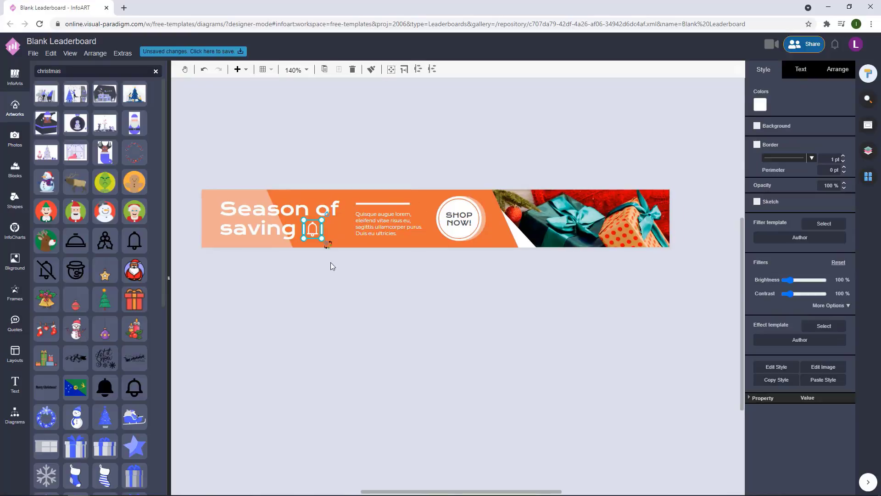
pyautogui.click(340, 281)
# Step: Add the holly icon from the Christmas artworks, shrink it to icon size and colour it white
pyautogui.moveTo(105, 240); pyautogui.dragTo(550, 275)
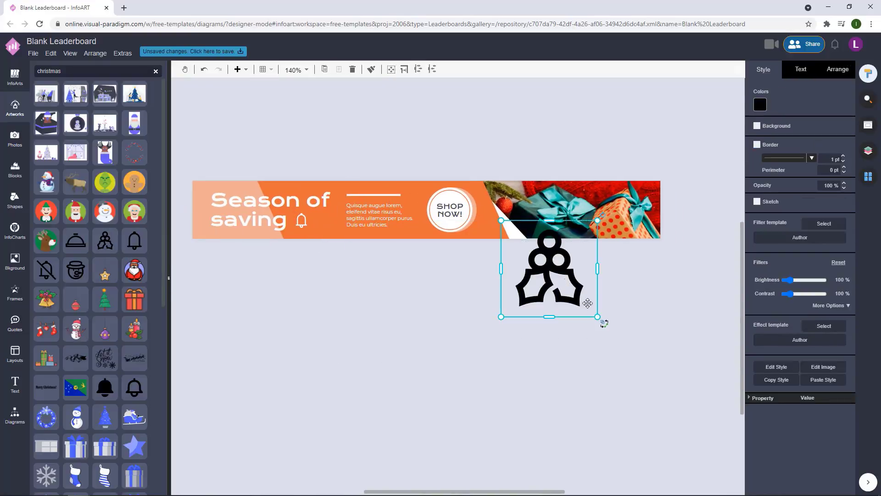
pyautogui.moveTo(601, 318); pyautogui.dragTo(513, 246)
pyautogui.moveTo(454, 187); pyautogui.dragTo(338, 262)
pyautogui.click(760, 105)
pyautogui.click(801, 123)
pyautogui.click(710, 218)
# Step: Replace the bell after the word "saving" with the white holly icon and delete the bell
pyautogui.moveTo(303, 220); pyautogui.dragTo(304, 289)
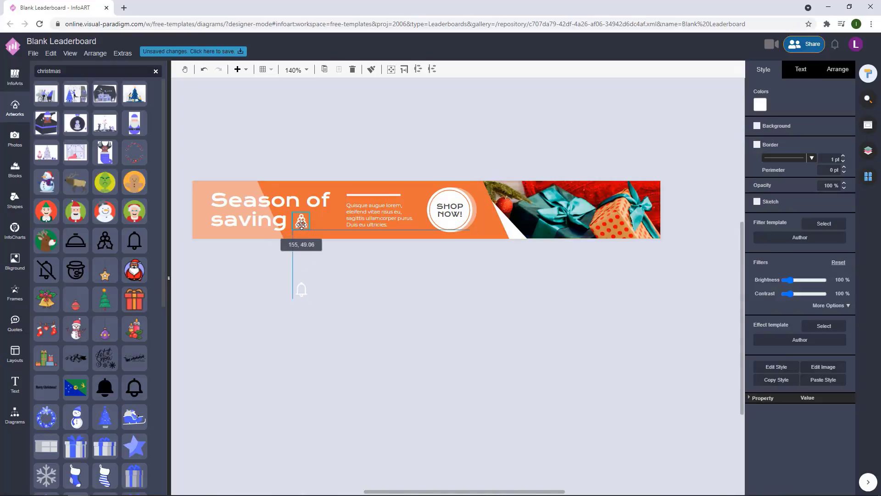
pyautogui.moveTo(302, 225); pyautogui.dragTo(301, 225)
pyautogui.click(352, 286)
pyautogui.click(302, 285)
pyautogui.press('Delete')
pyautogui.scroll(-2, 395, 335)
pyautogui.scroll(3, 395, 335)
pyautogui.scroll(-2, 407, 334)
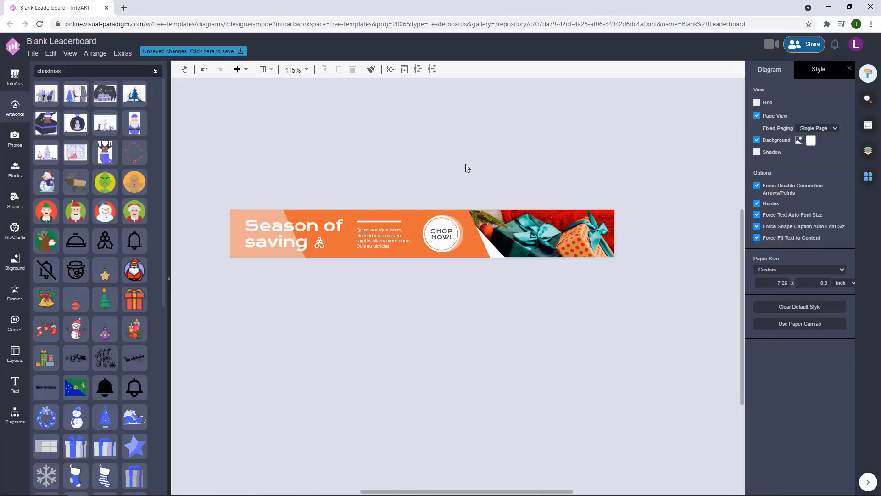
# Step: Place a copy of the button's white circle over the gift-box photo's lower edge and fill it with peach
pyautogui.scroll(2, 459, 283)
pyautogui.click(627, 252)
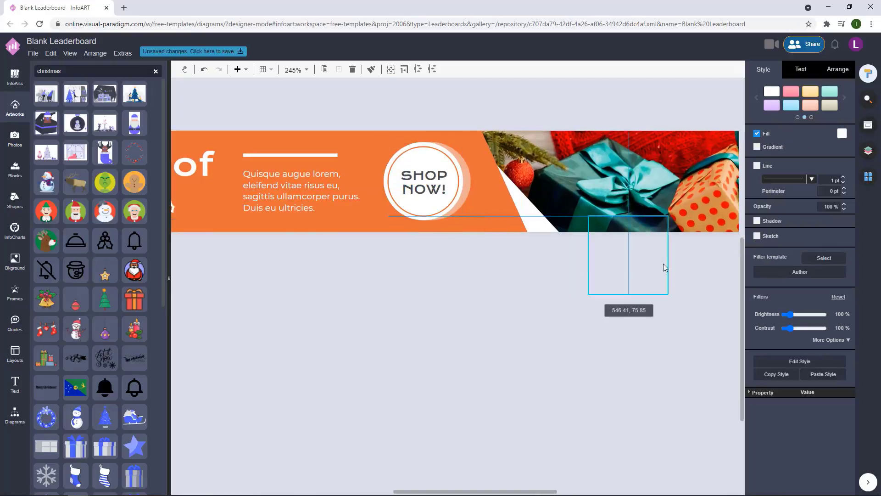
pyautogui.scroll(-2, 619, 317)
pyautogui.click(840, 135)
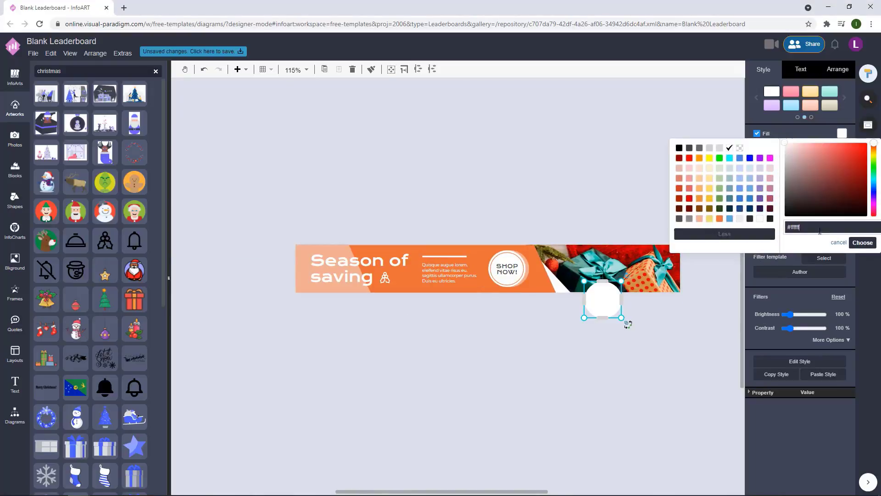
pyautogui.click(750, 219)
pyautogui.click(863, 242)
pyautogui.click(689, 312)
# Step: Copy the peach circle to the upper edge of the photo's left part and fill the copy with yellow
pyautogui.moveTo(579, 297); pyautogui.dragTo(579, 293)
pyautogui.moveTo(579, 293)
pyautogui.keyDown('ctrl'); pyautogui.mouseDown()
pyautogui.moveTo(630, 243)
pyautogui.moveTo(526, 246)
pyautogui.mouseUp(); pyautogui.keyUp('ctrl')
pyautogui.click(843, 135)
pyautogui.click(863, 243)
pyautogui.click(569, 140)
# Step: Add a white circle copy at the upper edge of the photo's right part, aligned level with the yellow circle
pyautogui.click(634, 251)
pyautogui.click(842, 133)
pyautogui.click(811, 219)
pyautogui.moveTo(606, 248); pyautogui.dragTo(586, 247)
pyautogui.keyDown('shift'); pyautogui.click(524, 240); pyautogui.keyUp('shift')
pyautogui.click(839, 70)
pyautogui.click(816, 360)
# Step: Move the peach circle between the other two and set the opacity of all three circles to 80%
pyautogui.moveTo(549, 302); pyautogui.dragTo(561, 303)
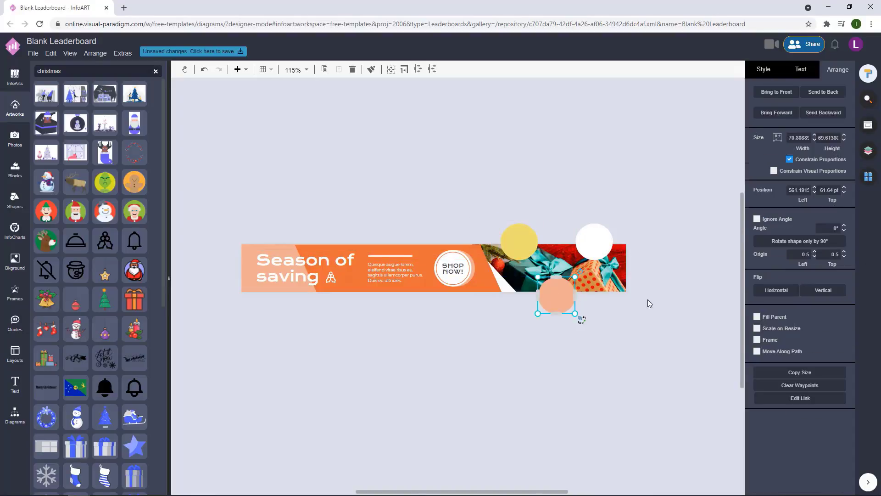
pyautogui.moveTo(649, 303); pyautogui.dragTo(630, 284)
pyautogui.moveTo(552, 278); pyautogui.dragTo(546, 282)
pyautogui.moveTo(649, 303); pyautogui.dragTo(626, 293)
pyautogui.click(505, 261)
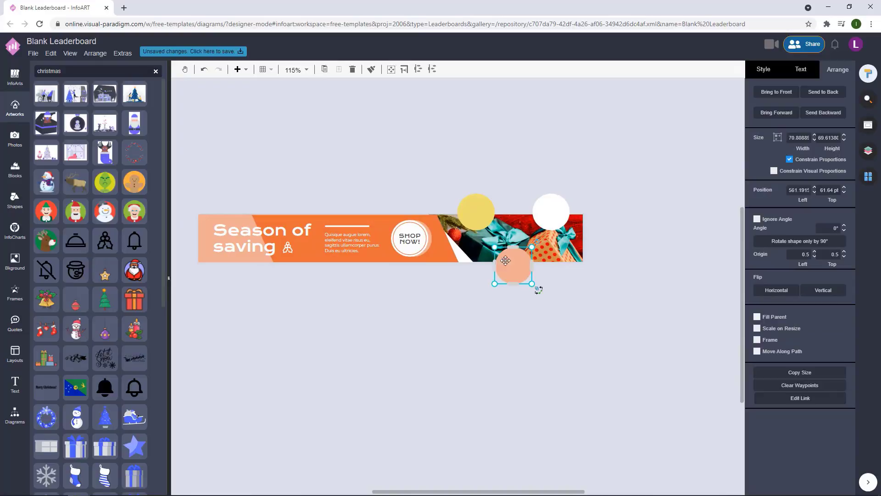
pyautogui.keyDown('shift'); pyautogui.click(479, 216); pyautogui.keyUp('shift')
pyautogui.keyDown('shift'); pyautogui.click(548, 213); pyautogui.keyUp('shift')
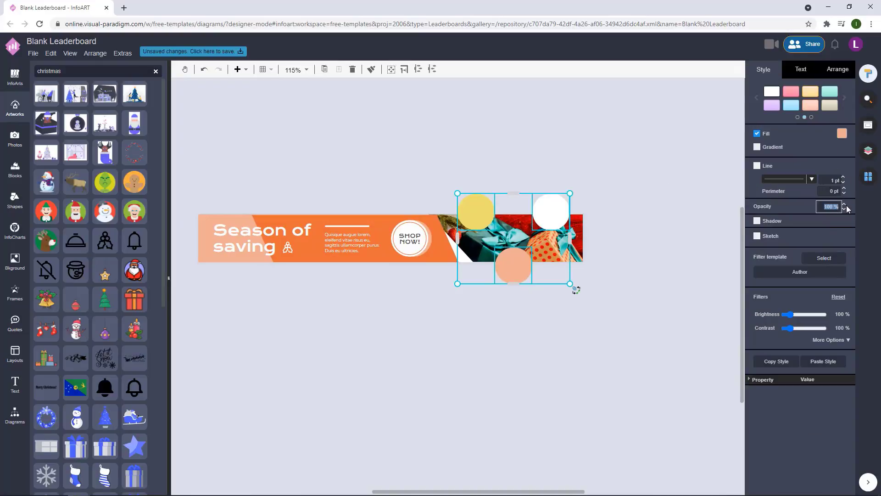
pyautogui.click(630, 298)
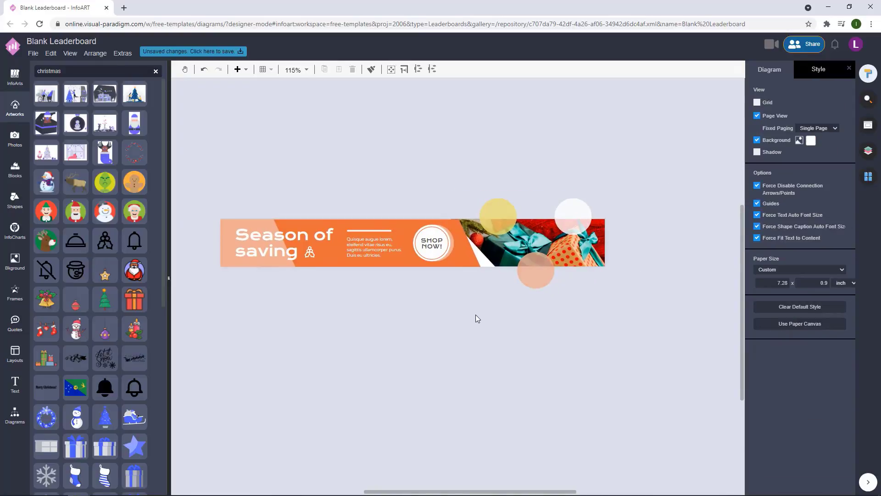
# Step: Trim the yellow and white circles flush with the banner's upper edge by subtracting a rectangle from each
pyautogui.scroll(3, 468, 175)
pyautogui.click(14, 415)
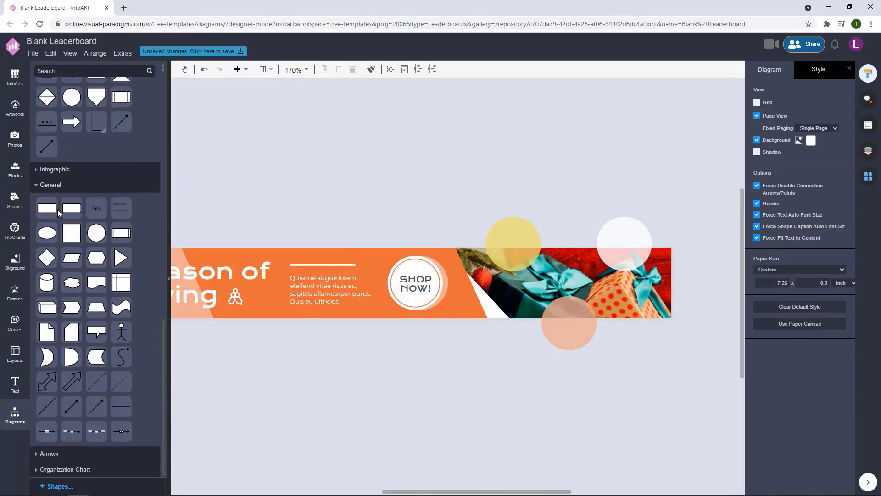
pyautogui.moveTo(57, 209); pyautogui.dragTo(578, 224)
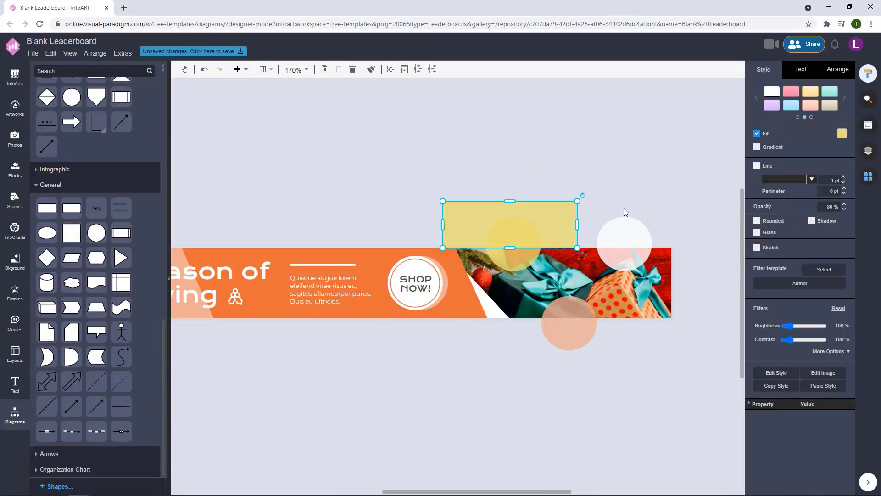
pyautogui.click(842, 133)
pyautogui.click(823, 206)
pyautogui.click(832, 70)
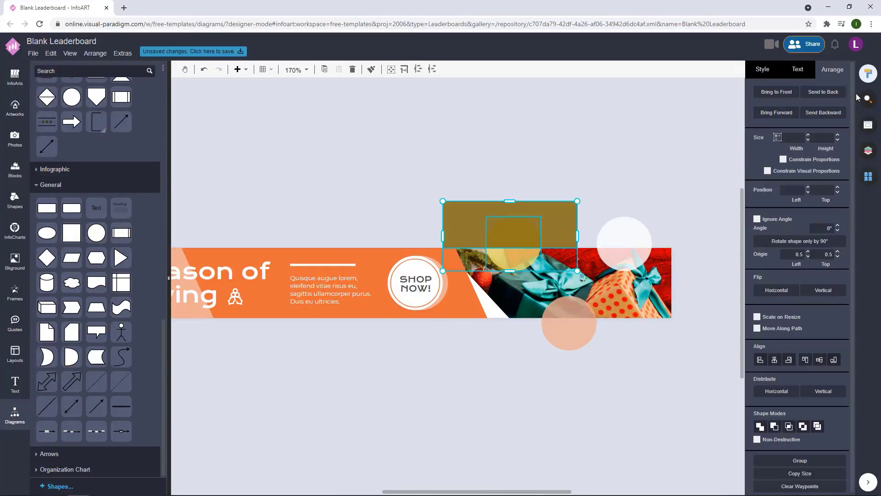
pyautogui.click(773, 426)
pyautogui.hotkey('ctrl', 'z')
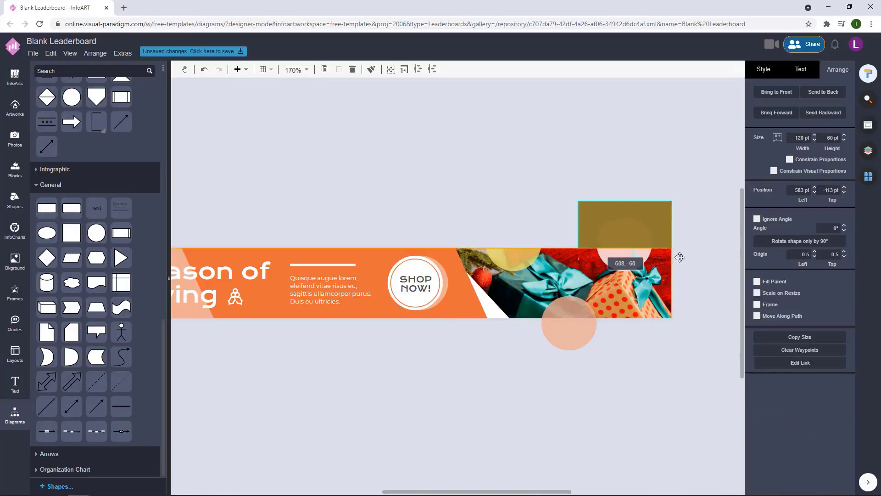
pyautogui.click(773, 427)
# Step: Replace the peach circle with a copy of the trimmed white one, flipped onto the banner's lower edge and filled with orange
pyautogui.click(534, 314)
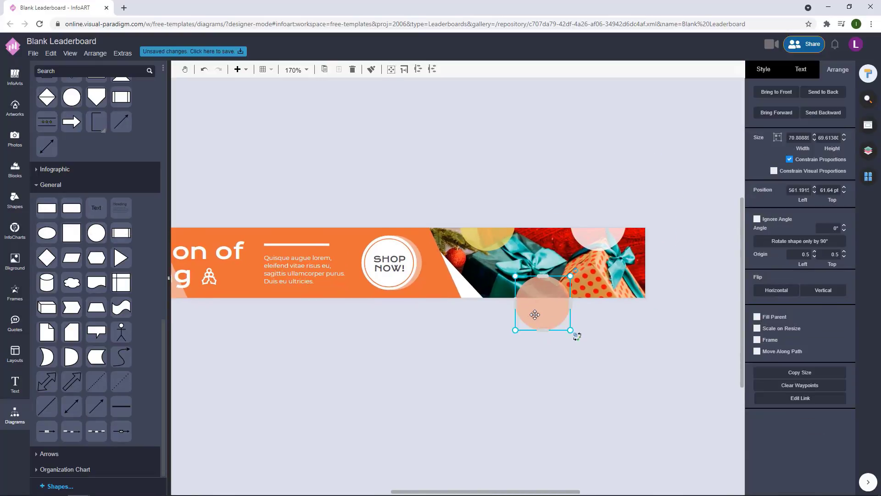
pyautogui.press('Delete')
pyautogui.moveTo(599, 236); pyautogui.dragTo(558, 287)
pyautogui.click(763, 70)
pyautogui.click(842, 133)
pyautogui.click(820, 219)
pyautogui.click(557, 335)
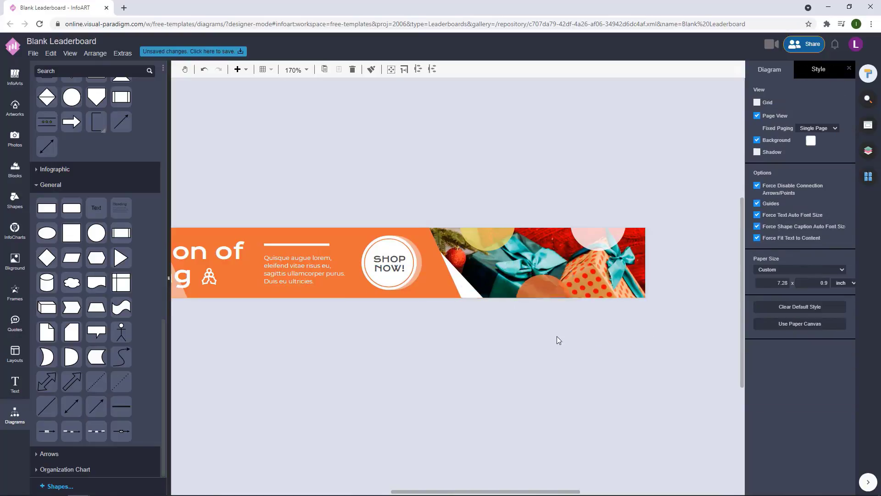
# Step: Copy the button's white circle, shrink it onto the button's upper-left edge and make it peach at 50% opacity
pyautogui.scroll(5, 505, 345)
pyautogui.moveTo(434, 266); pyautogui.dragTo(494, 172)
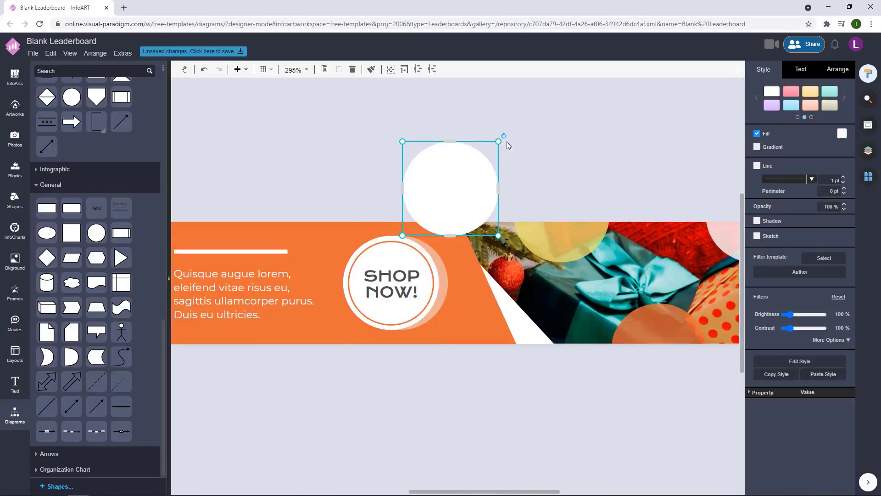
pyautogui.moveTo(498, 142)
pyautogui.mouseDown()
pyautogui.moveTo(431, 208)
pyautogui.moveTo(357, 253)
pyautogui.mouseUp()
pyautogui.click(841, 133)
pyautogui.click(775, 186)
pyautogui.click(409, 178)
pyautogui.scroll(-4, 409, 178)
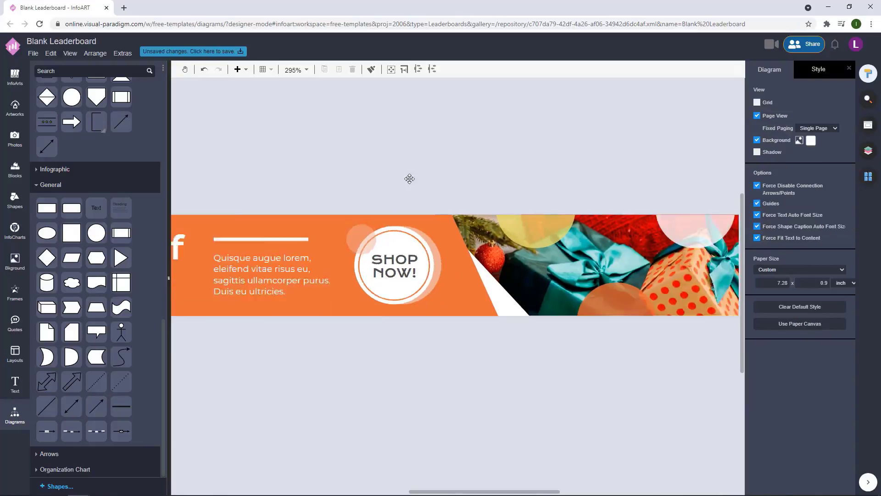
pyautogui.scroll(4, 496, 202)
pyautogui.moveTo(560, 249); pyautogui.dragTo(324, 380)
pyautogui.moveTo(325, 384); pyautogui.dragTo(551, 162)
pyautogui.click(508, 394)
pyautogui.scroll(-5, 508, 394)
pyautogui.click(398, 235)
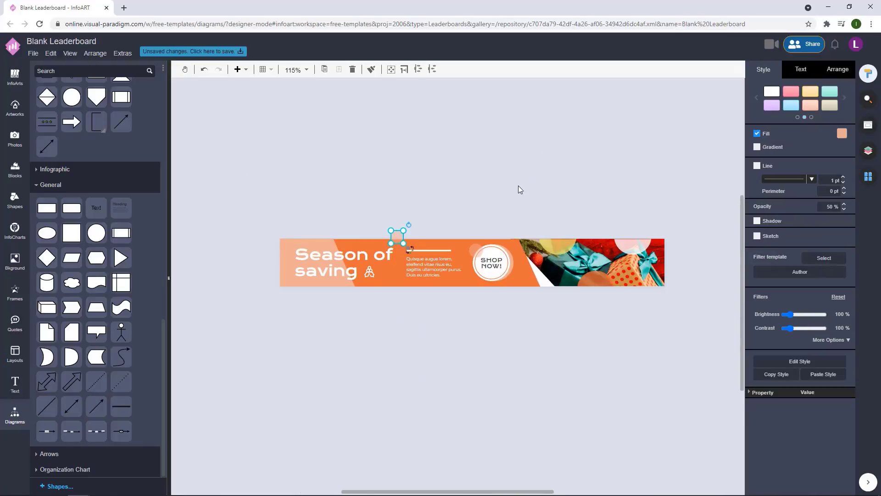
pyautogui.press('Delete')
# Step: Duplicate the small peach circle beside the button, shrink the copy and make it white at 100% opacity
pyautogui.click(478, 252)
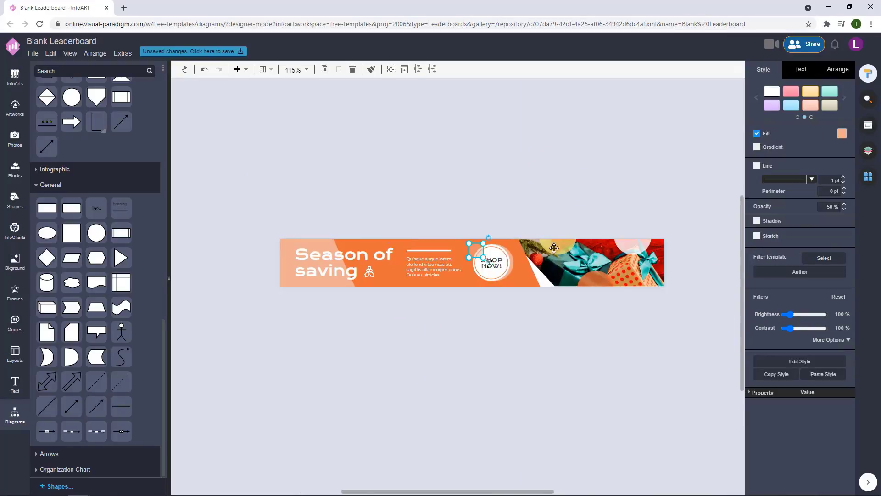
pyautogui.click(518, 318)
pyautogui.scroll(2, 519, 318)
pyautogui.click(455, 221)
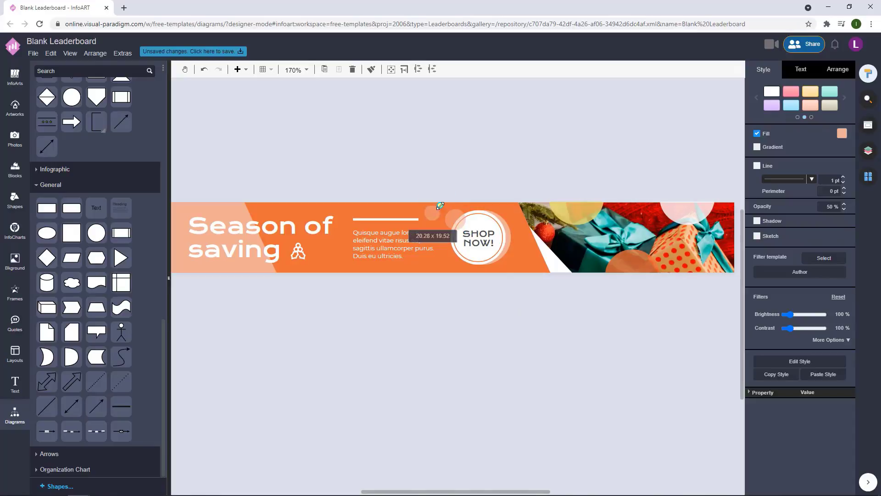
pyautogui.moveTo(440, 205); pyautogui.dragTo(434, 211)
pyautogui.click(842, 134)
pyautogui.click(839, 149)
pyautogui.moveTo(824, 206); pyautogui.dragTo(849, 205)
pyautogui.write('100')
pyautogui.click(411, 164)
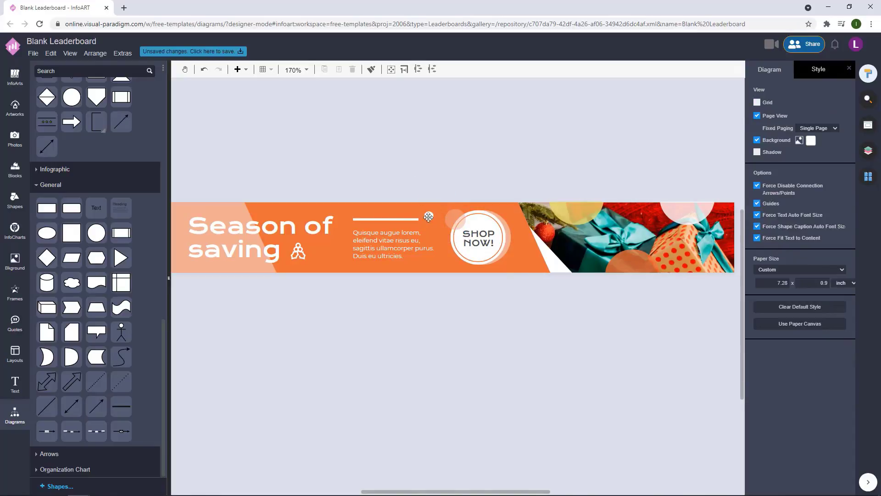
# Step: Move the small white circle onto the lower-right edge of the "SHOP NOW!" button circle
pyautogui.moveTo(429, 217); pyautogui.dragTo(480, 279)
pyautogui.click(509, 314)
pyautogui.scroll(4, 521, 279)
pyautogui.click(522, 277)
pyautogui.click(498, 350)
pyautogui.scroll(-4, 497, 357)
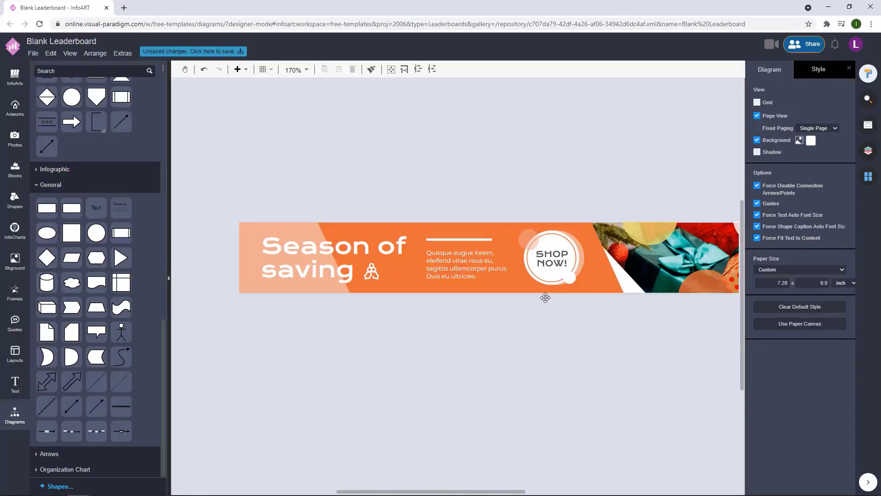
# Step: Duplicate the small white circle with a slight sideways offset and fill one of the pair with semi-transparent peach
pyautogui.scroll(5, 578, 278)
pyautogui.click(548, 285)
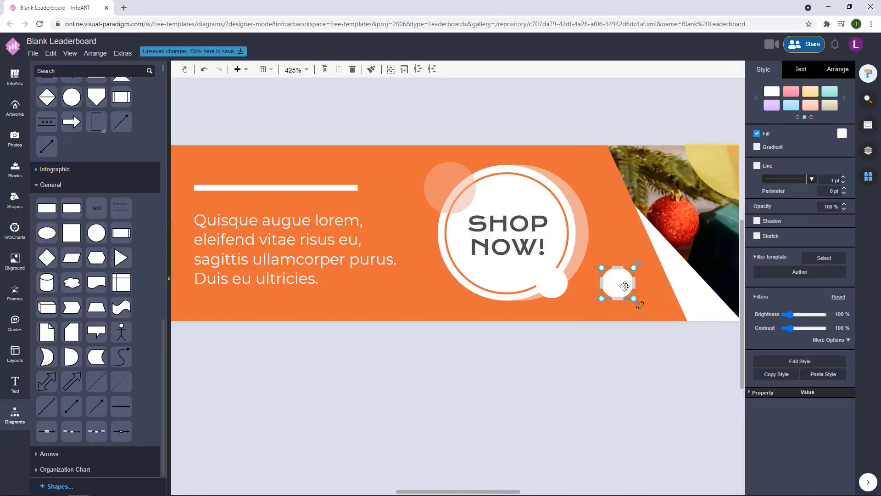
pyautogui.moveTo(625, 287); pyautogui.dragTo(599, 287)
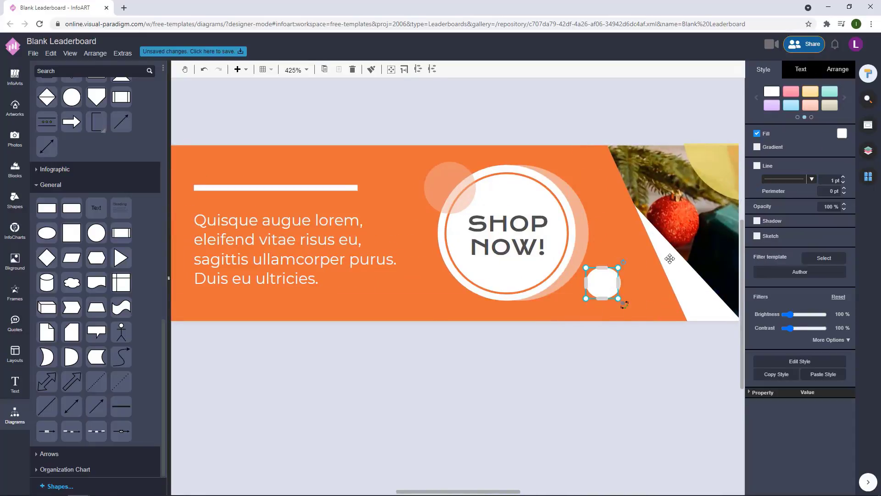
pyautogui.click(841, 133)
pyautogui.click(810, 199)
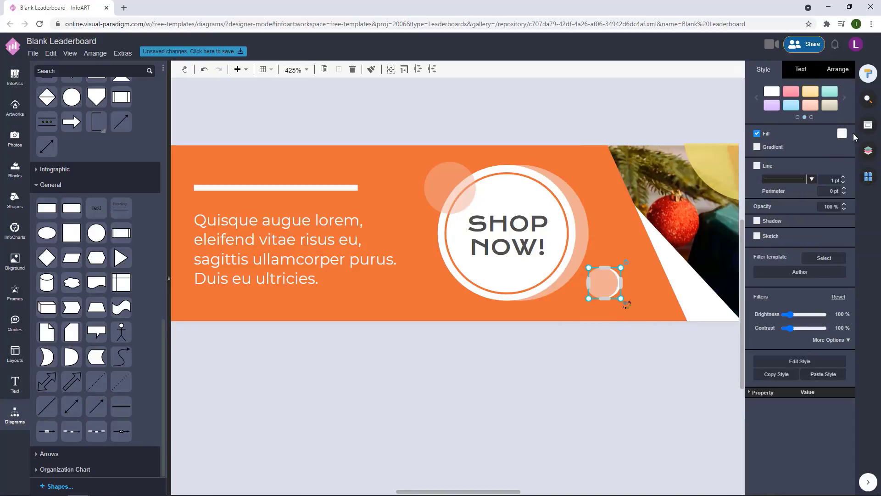
# Step: Bring the small white circle in front of its peach twin and move the pair back onto the button's lower-right edge
pyautogui.click(619, 280)
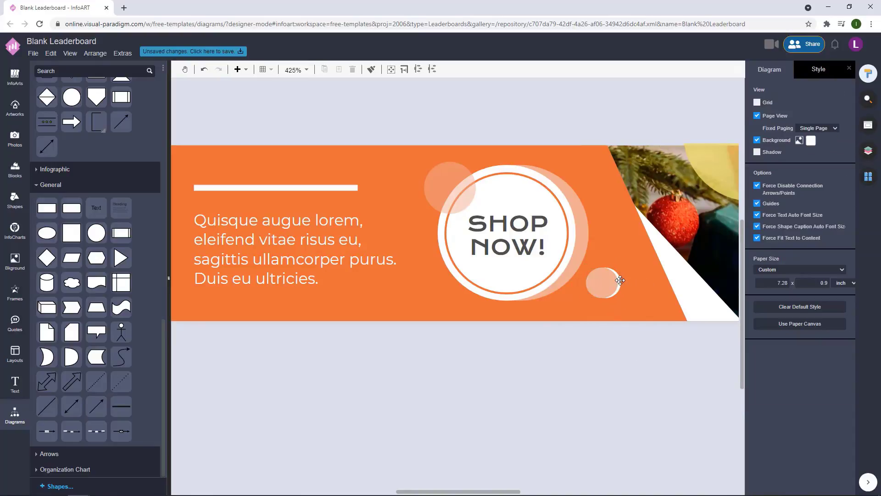
pyautogui.click(839, 70)
pyautogui.click(776, 92)
pyautogui.moveTo(665, 339); pyautogui.dragTo(561, 239)
pyautogui.moveTo(587, 289); pyautogui.dragTo(558, 289)
pyautogui.click(569, 386)
# Step: Inspect the small circles around the "SHOP NOW!" button up close and at full banner width
pyautogui.scroll(-7, 571, 387)
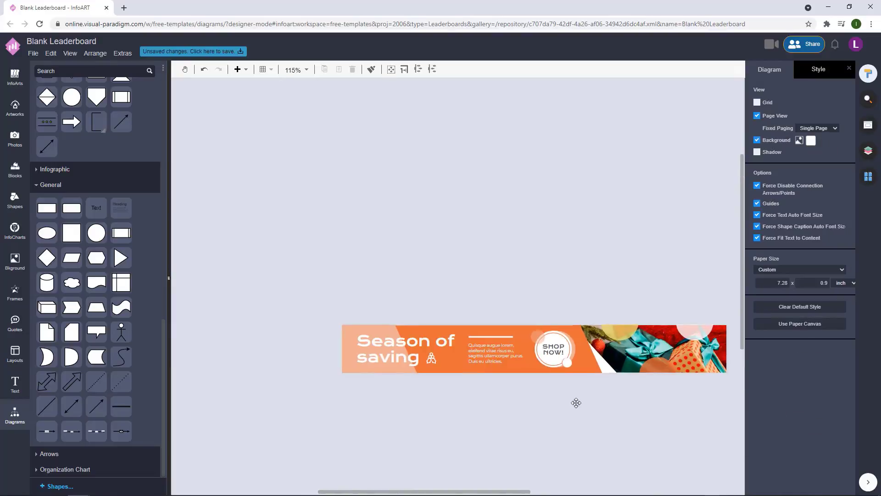
pyautogui.scroll(7, 509, 350)
pyautogui.click(470, 241)
pyautogui.click(506, 337)
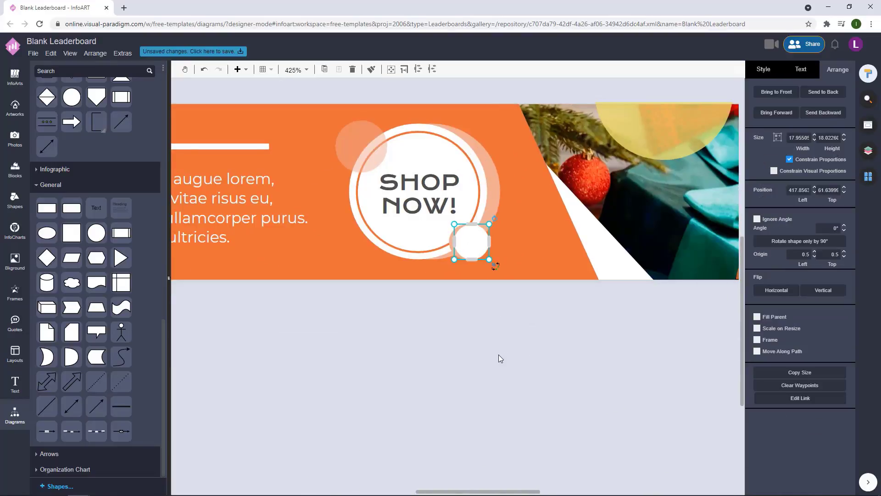
pyautogui.scroll(-5, 505, 358)
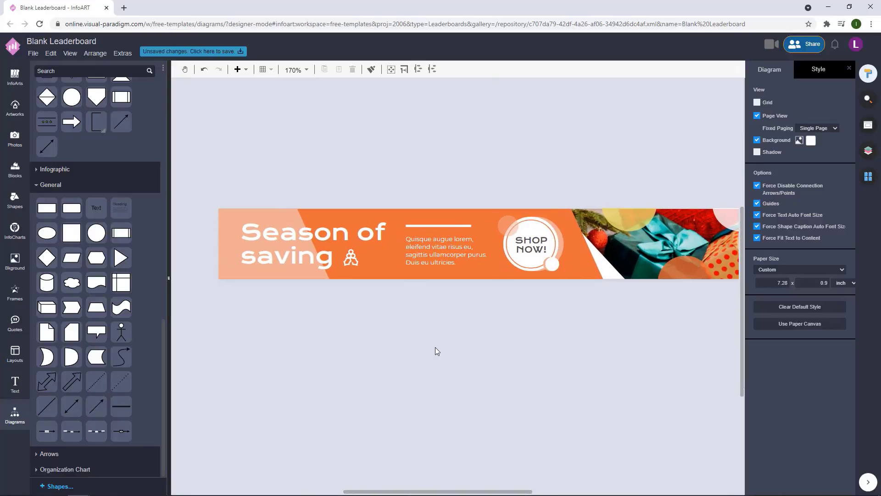
pyautogui.scroll(-2, 435, 347)
pyautogui.click(464, 311)
pyautogui.click(515, 332)
# Step: Copy the small white circle onto the gift-box photo, beside the orange circle at the lower edge
pyautogui.scroll(3, 515, 332)
pyautogui.click(477, 231)
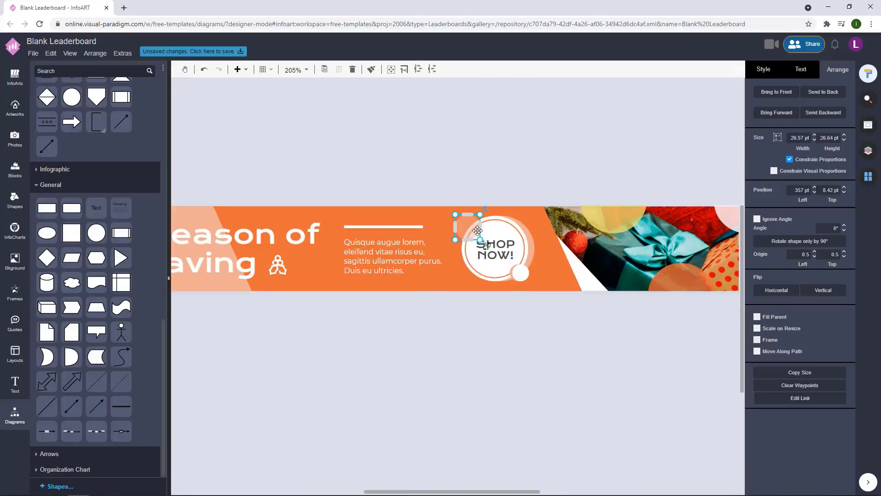
pyautogui.click(514, 280)
pyautogui.moveTo(519, 275); pyautogui.dragTo(655, 275)
pyautogui.click(596, 316)
pyautogui.scroll(-3, 571, 328)
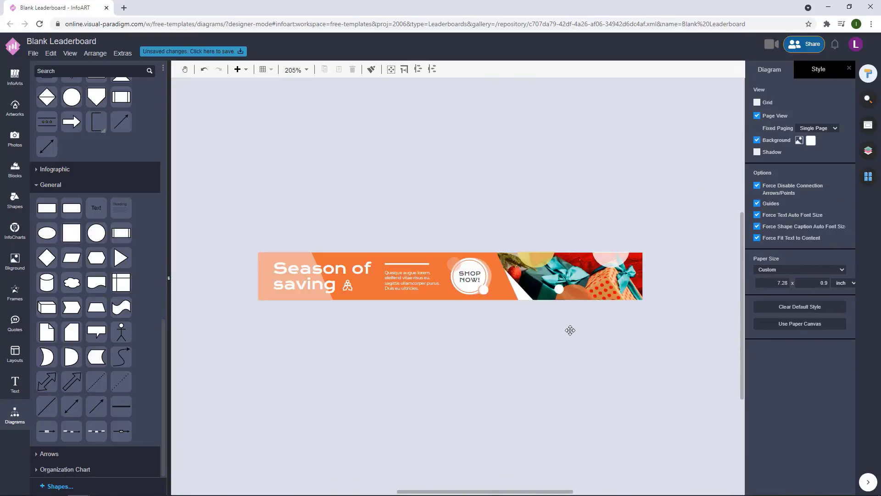
# Step: Try extra copies of the small white circle across the upper part of the gift-box photo, and delete them
pyautogui.scroll(4, 567, 319)
pyautogui.moveTo(556, 262); pyautogui.dragTo(534, 206)
pyautogui.click(763, 69)
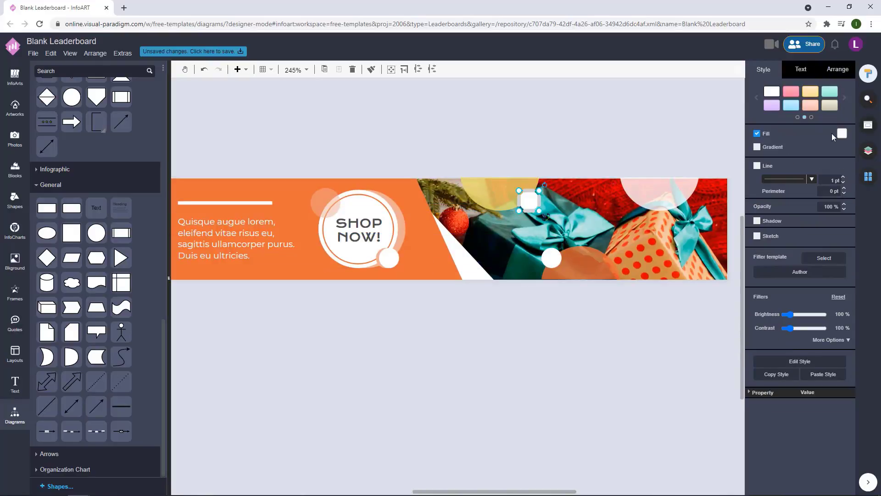
pyautogui.click(842, 134)
pyautogui.click(802, 219)
pyautogui.moveTo(618, 130); pyautogui.dragTo(521, 134)
pyautogui.click(427, 208)
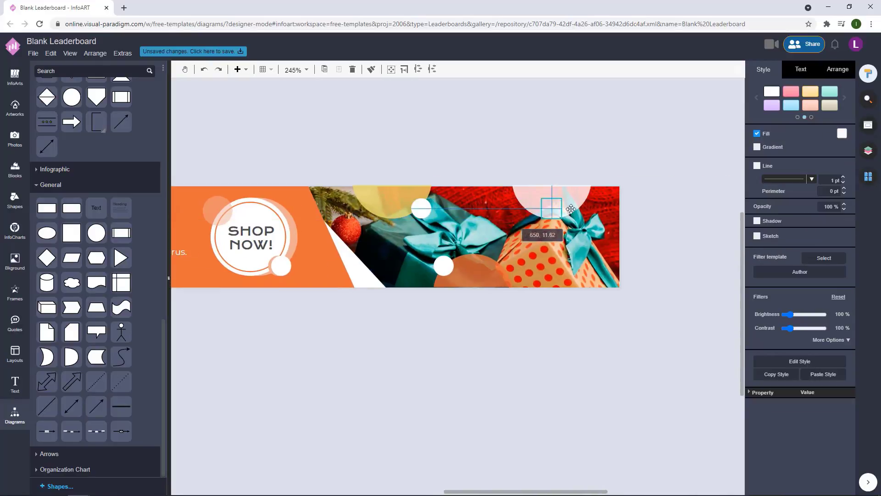
pyautogui.moveTo(571, 210); pyautogui.dragTo(581, 209)
pyautogui.press('Delete')
pyautogui.scroll(-4, 549, 338)
pyautogui.scroll(1, 549, 338)
pyautogui.click(527, 256)
pyautogui.press('Delete')
pyautogui.moveTo(517, 356); pyautogui.dragTo(551, 320)
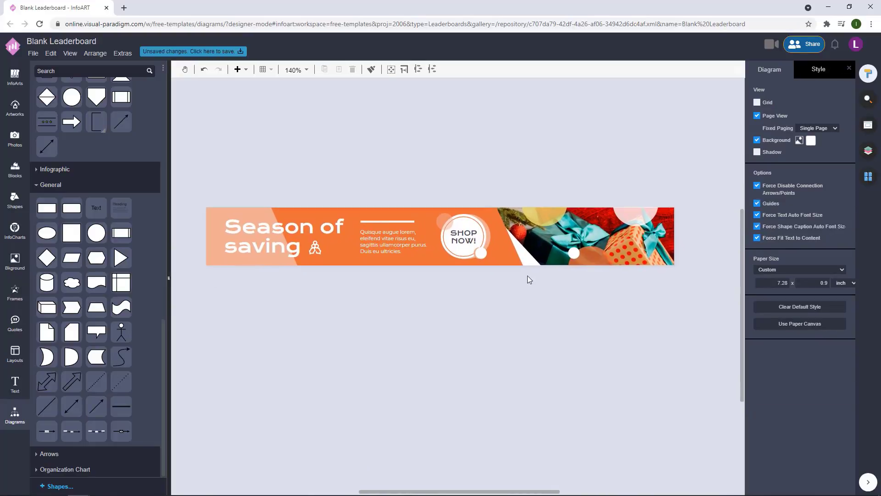
# Step: Fill the short line above the body text with yellow
pyautogui.click(320, 252)
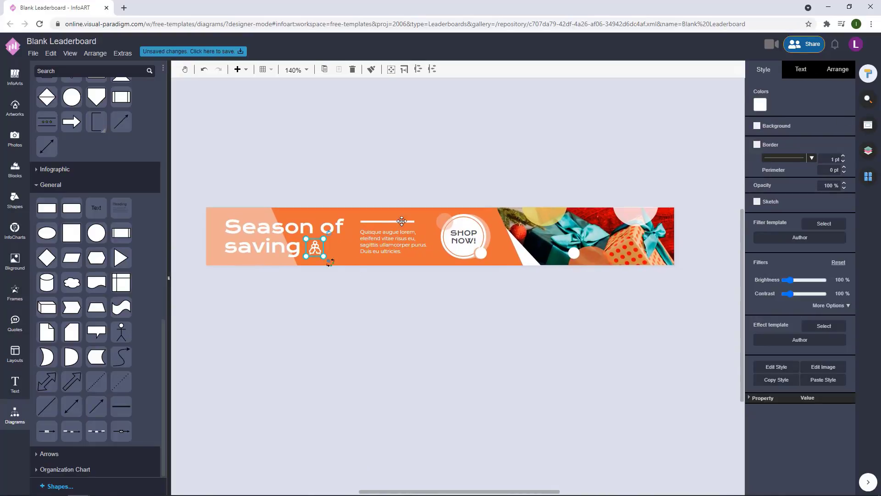
pyautogui.click(402, 222)
pyautogui.click(842, 134)
pyautogui.click(816, 219)
pyautogui.click(459, 367)
pyautogui.moveTo(458, 367); pyautogui.dragTo(460, 367)
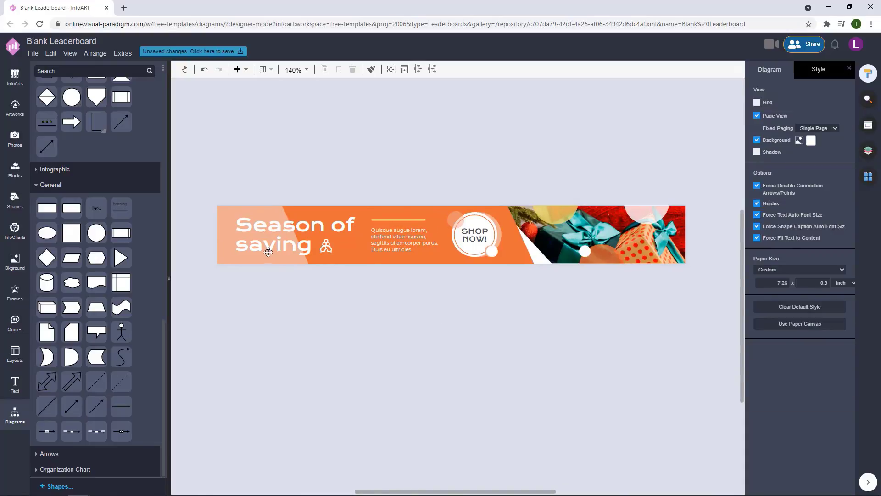
# Step: Try colouring the word "saving" in the heading yellow
pyautogui.doubleClick(312, 249)
pyautogui.click(845, 230)
pyautogui.click(475, 348)
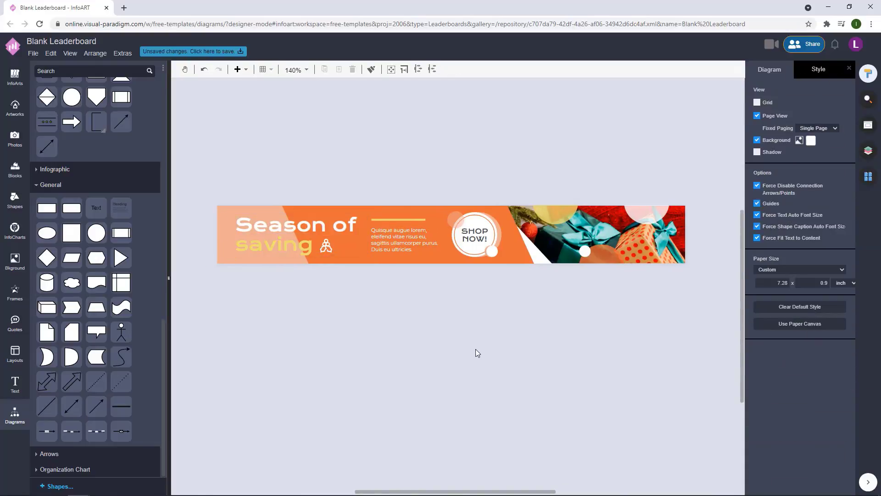
# Step: Recolour the holly icon beside "saving" yellow
pyautogui.click(325, 248)
pyautogui.click(761, 105)
pyautogui.click(783, 190)
pyautogui.click(436, 379)
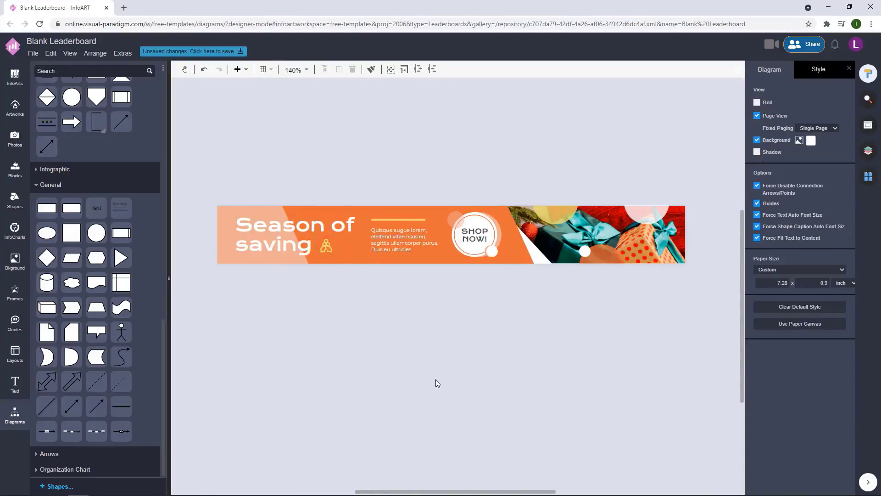
pyautogui.scroll(-2, 374, 341)
pyautogui.scroll(3, 418, 353)
pyautogui.scroll(-2, 505, 294)
# Step: Try a different text colour on the "SHOP NOW!" button label
pyautogui.click(478, 216)
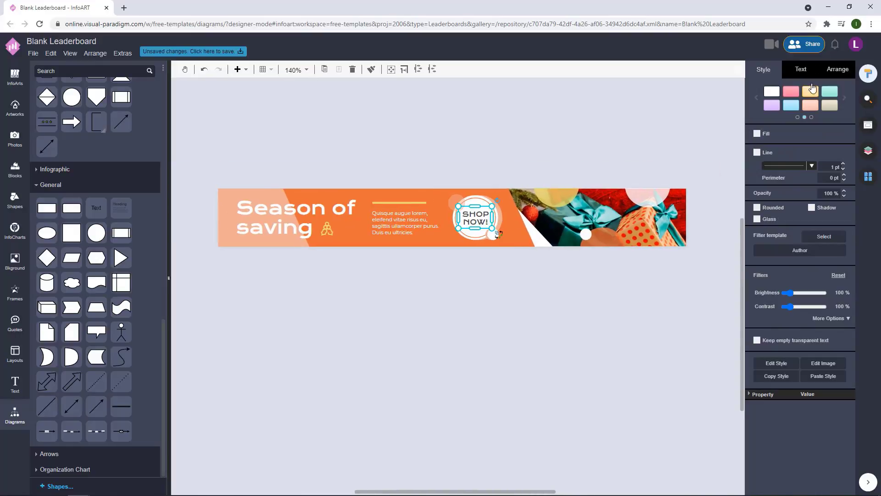
pyautogui.click(842, 215)
pyautogui.click(826, 315)
pyautogui.click(587, 339)
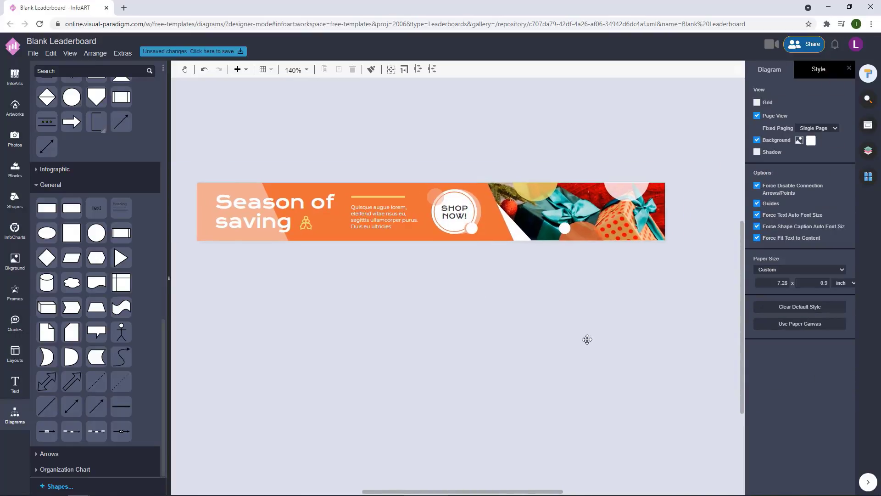
# Step: Raise the opacity of the large coloured circles over the gift-box photo
pyautogui.click(586, 233)
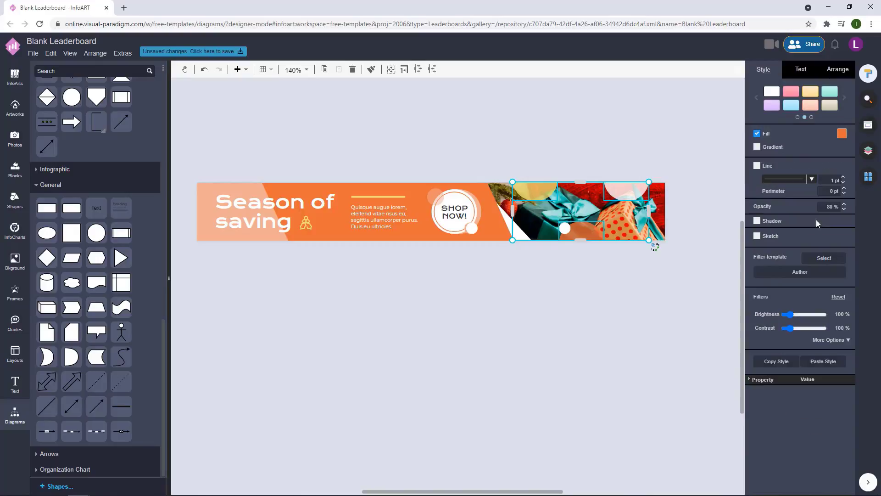
pyautogui.click(584, 360)
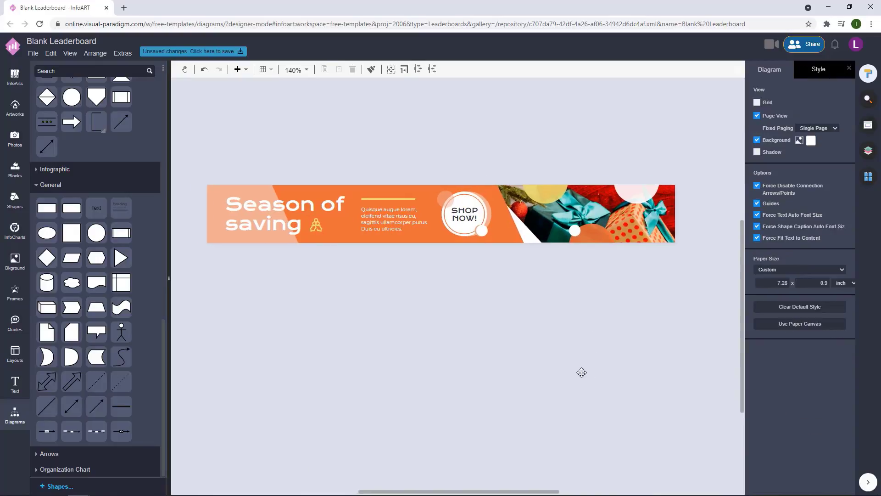
pyautogui.moveTo(515, 350); pyautogui.dragTo(519, 362)
pyautogui.moveTo(513, 146)
pyautogui.mouseDown()
pyautogui.moveTo(502, 156)
pyautogui.moveTo(511, 151)
pyautogui.mouseUp()
# Step: Add a peach colour overlay of 5% to the gift-box photo
pyautogui.click(592, 230)
pyautogui.click(786, 373)
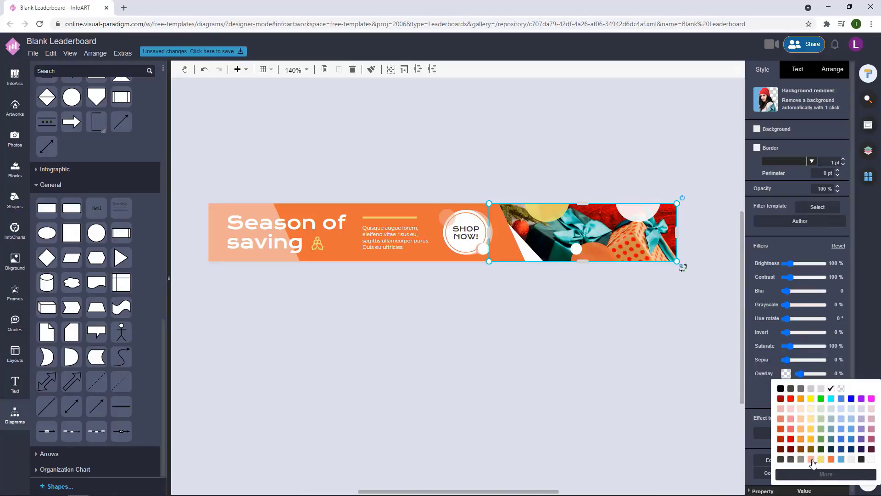
pyautogui.click(811, 459)
pyautogui.moveTo(800, 374); pyautogui.dragTo(801, 374)
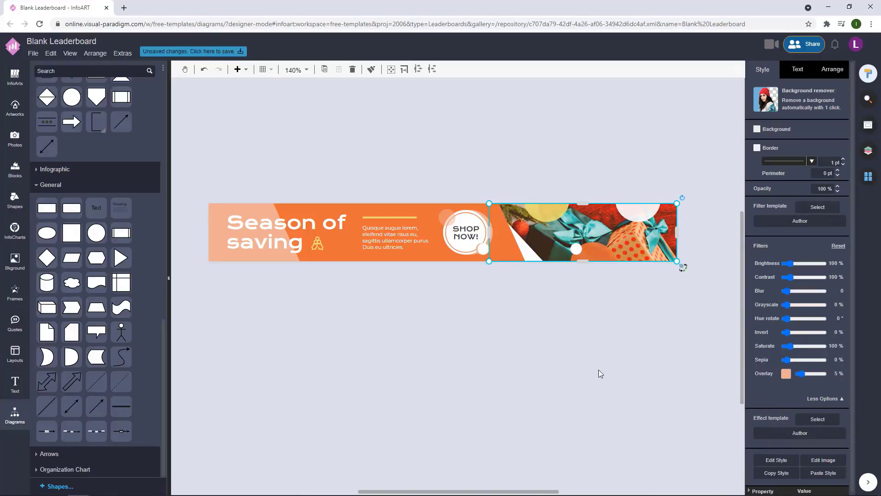
pyautogui.click(536, 321)
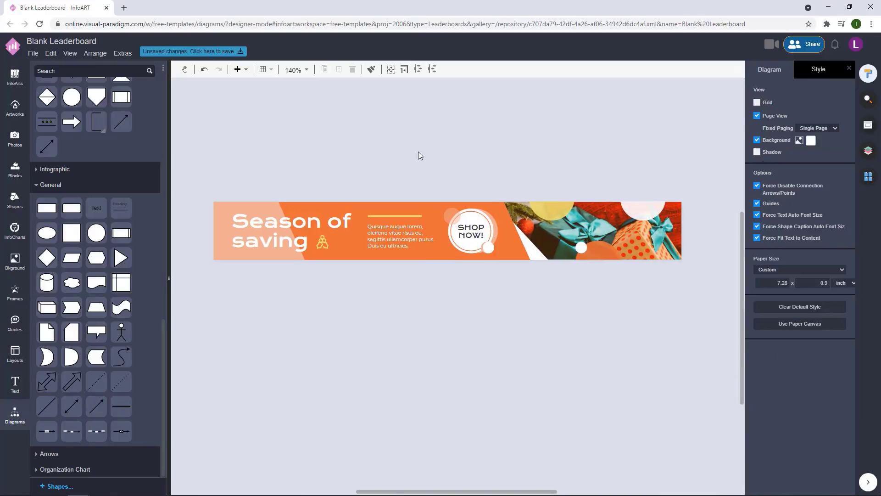
# Step: Copy the small white circle to the start of the heading, fill it yellow and place it behind the text
pyautogui.moveTo(580, 248); pyautogui.dragTo(213, 210)
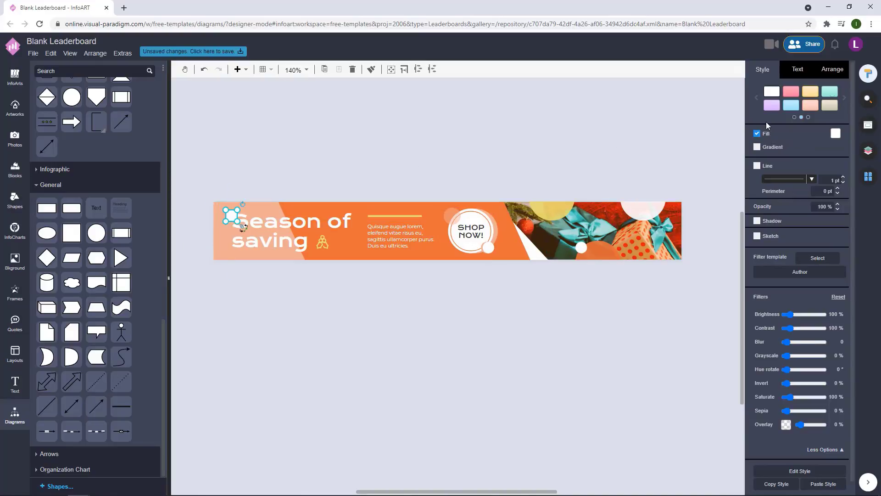
pyautogui.click(835, 73)
pyautogui.click(774, 70)
pyautogui.click(835, 132)
pyautogui.click(818, 222)
pyautogui.click(272, 212)
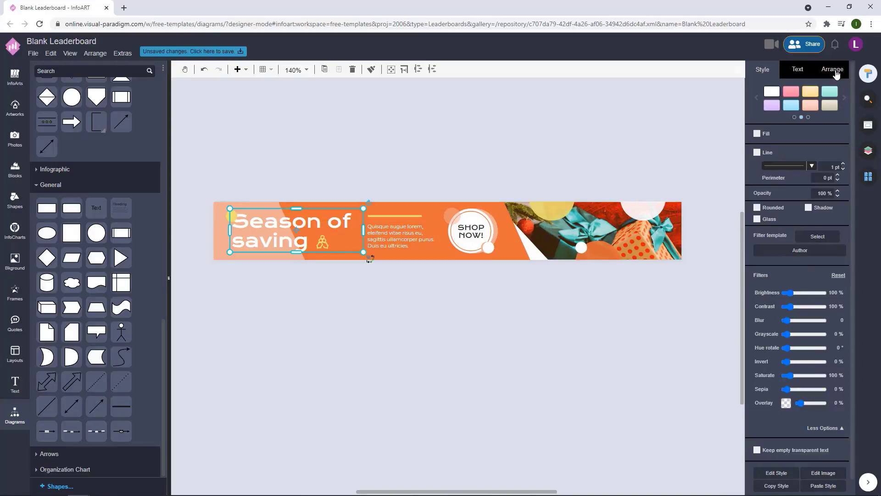
pyautogui.click(835, 69)
pyautogui.click(393, 144)
# Step: Try enlarging and repositioning the yellow circle behind the "S" of "Season of"
pyautogui.scroll(6, 221, 203)
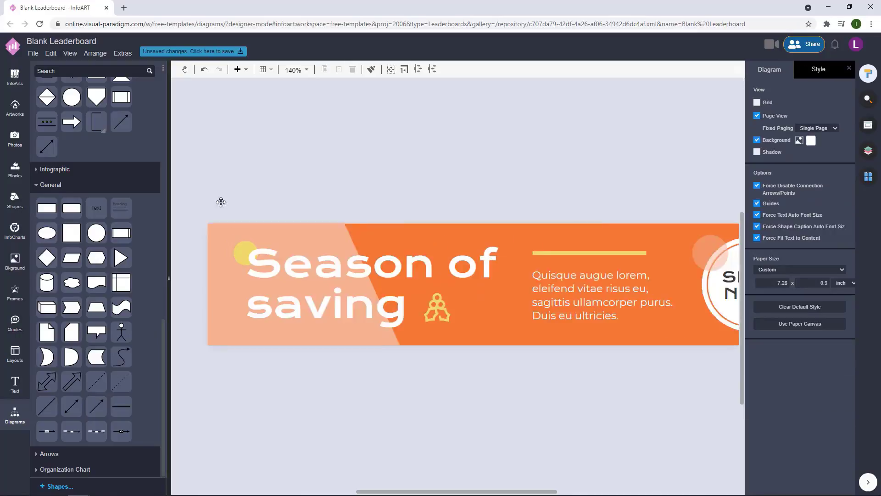
pyautogui.click(238, 233)
pyautogui.moveTo(231, 223); pyautogui.dragTo(250, 220)
pyautogui.click(276, 156)
pyautogui.click(329, 150)
pyautogui.scroll(-3, 329, 150)
pyautogui.moveTo(285, 193); pyautogui.dragTo(252, 229)
pyautogui.hotkey('ctrl', 'z')
pyautogui.click(340, 136)
pyautogui.scroll(-2, 340, 136)
pyautogui.scroll(5, 199, 168)
pyautogui.click(278, 170)
pyautogui.moveTo(264, 197); pyautogui.dragTo(270, 196)
pyautogui.click(385, 353)
pyautogui.scroll(-4, 384, 353)
pyautogui.scroll(-5, 385, 353)
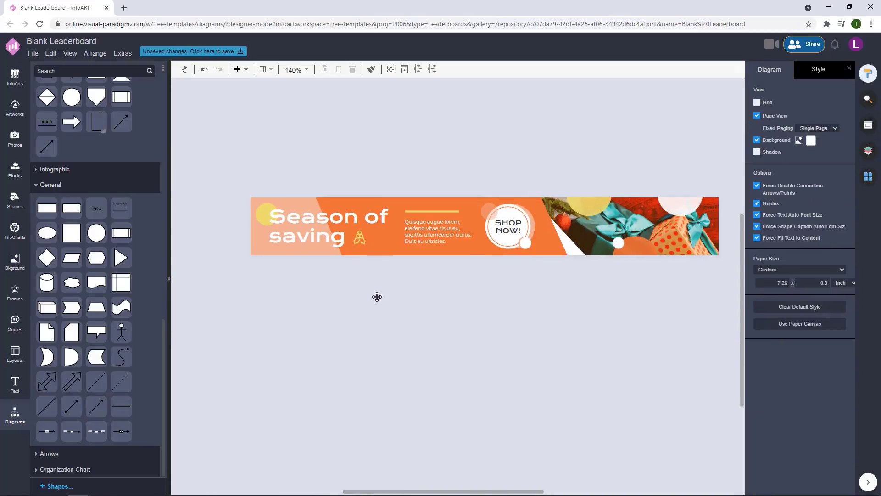
# Step: Enlarge the yellow circle further so it extends beyond the banner's upper-left corner
pyautogui.scroll(4, 287, 258)
pyautogui.click(224, 238)
pyautogui.click(243, 165)
pyautogui.moveTo(223, 141); pyautogui.dragTo(169, 104)
pyautogui.click(407, 366)
pyautogui.scroll(-6, 407, 365)
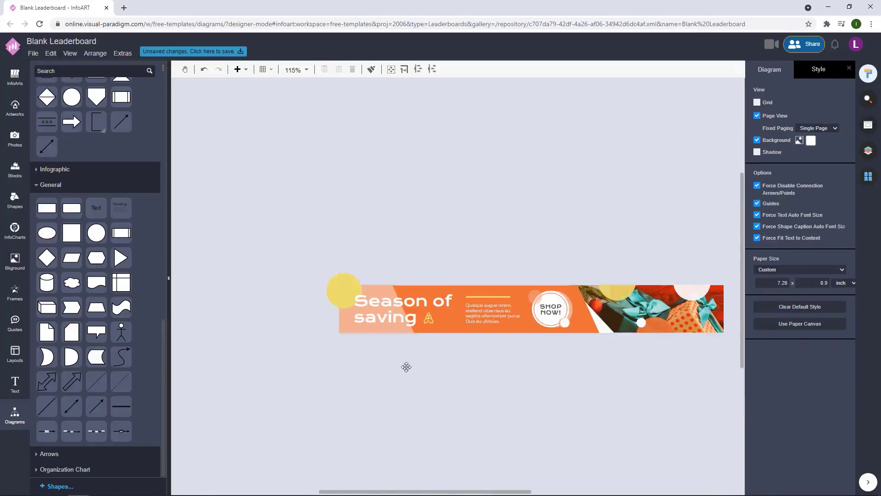
# Step: Delete the yellow circle from the banner's upper-left corner
pyautogui.scroll(4, 353, 301)
pyautogui.click(281, 201)
pyautogui.press('Delete')
pyautogui.scroll(-3, 454, 358)
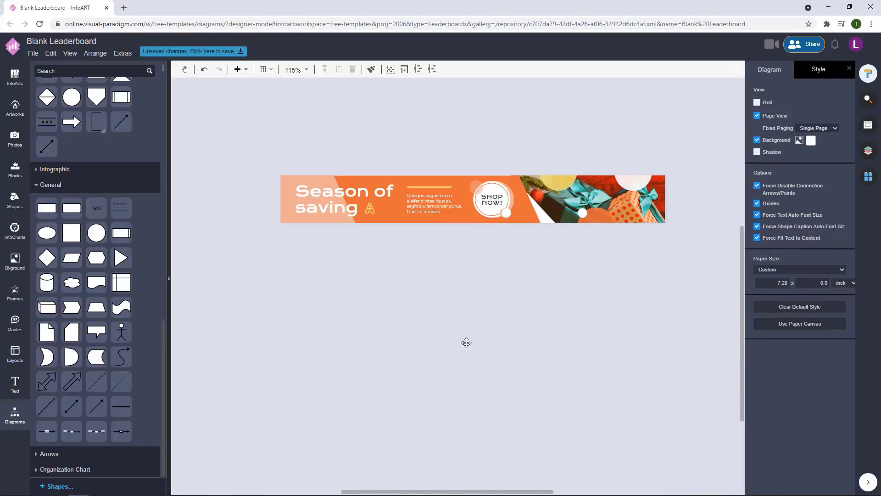
pyautogui.scroll(1, 540, 308)
pyautogui.scroll(1, 540, 308)
pyautogui.moveTo(625, 326); pyautogui.dragTo(617, 340)
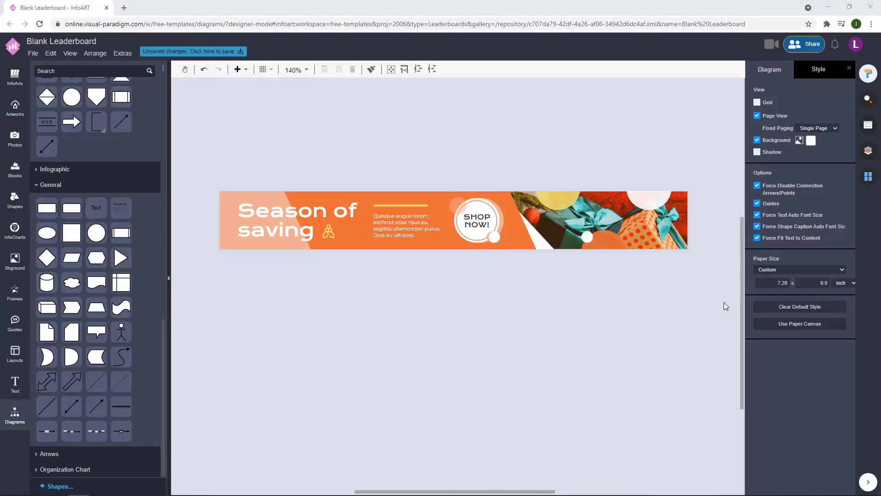
# Step: Nudge the heading with its icon, the body text with its line, and the "SHOP NOW!" button group slightly left
pyautogui.moveTo(306, 215); pyautogui.dragTo(304, 215)
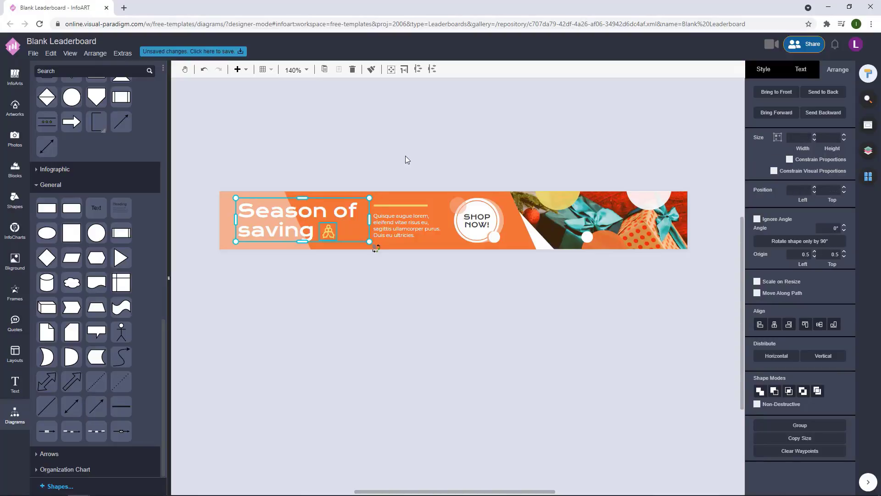
pyautogui.click(406, 155)
pyautogui.moveTo(457, 277); pyautogui.dragTo(354, 162)
pyautogui.moveTo(406, 222); pyautogui.dragTo(402, 222)
pyautogui.click(528, 280)
pyautogui.moveTo(528, 279); pyautogui.dragTo(436, 180)
pyautogui.moveTo(477, 220); pyautogui.dragTo(476, 220)
pyautogui.click(526, 307)
pyautogui.moveTo(560, 319); pyautogui.dragTo(540, 318)
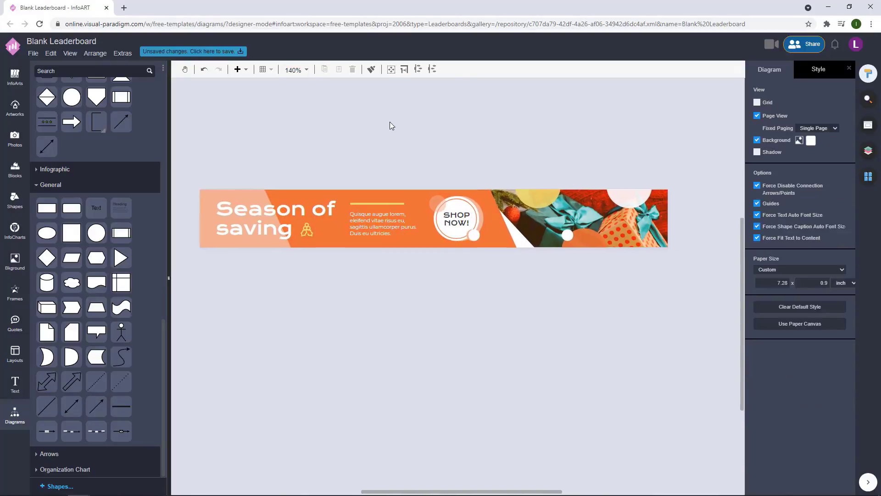
# Step: Copy the peach slanted shape, flip it horizontally and fit it against the right end of the banner
pyautogui.moveTo(212, 206); pyautogui.dragTo(385, 122)
pyautogui.click(776, 290)
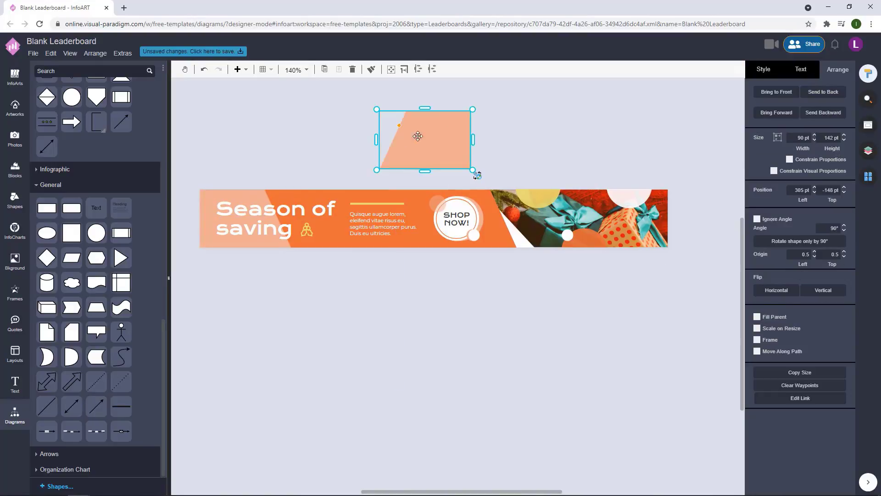
pyautogui.moveTo(473, 139); pyautogui.dragTo(658, 234)
pyautogui.click(763, 69)
pyautogui.click(659, 234)
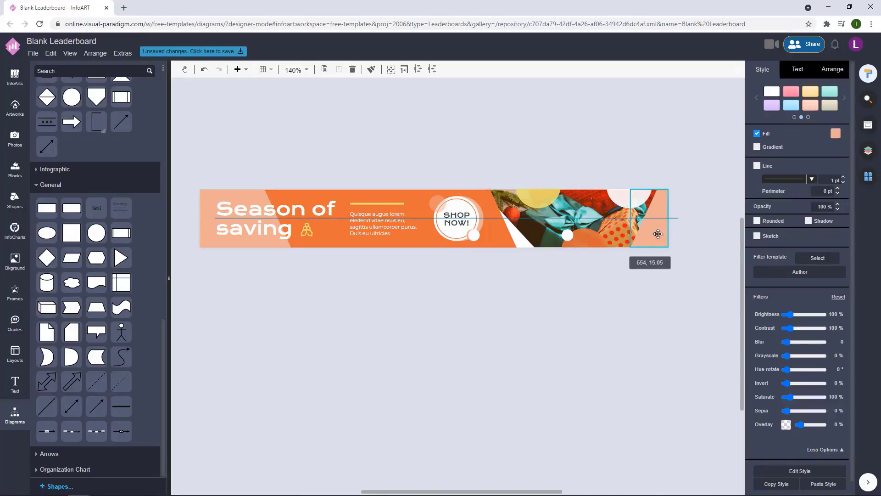
# Step: Shift the circles on the gift-box photo slightly left, away from the new peach shape
pyautogui.keyDown('shift'); pyautogui.click(639, 201); pyautogui.keyUp('shift')
pyautogui.keyDown('shift'); pyautogui.click(587, 238); pyautogui.keyUp('shift')
pyautogui.click(703, 183)
# Step: Adjust the upper edge of the right-hand peach shape to line up with the banner
pyautogui.scroll(3, 655, 218)
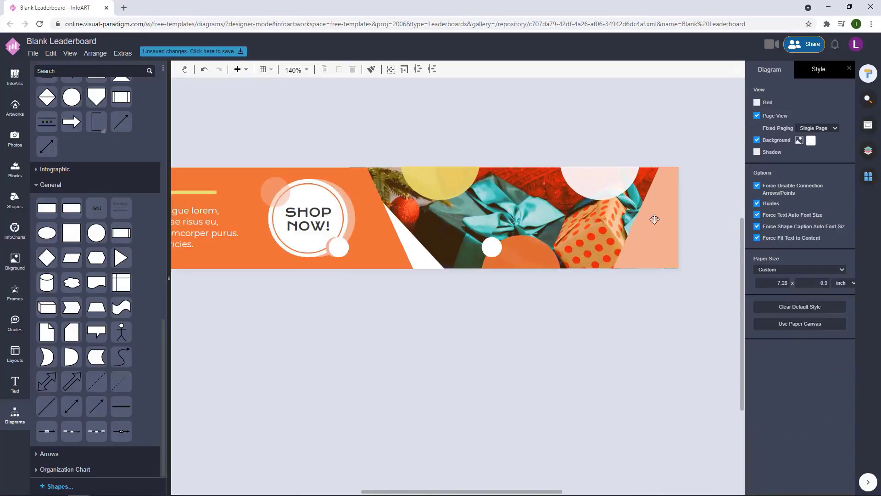
pyautogui.scroll(-3, 659, 280)
pyautogui.scroll(4, 659, 264)
pyautogui.click(640, 276)
pyautogui.scroll(3, 640, 277)
pyautogui.moveTo(661, 212); pyautogui.dragTo(661, 215)
pyautogui.click(513, 359)
pyautogui.scroll(-7, 562, 364)
pyautogui.scroll(-1, 564, 359)
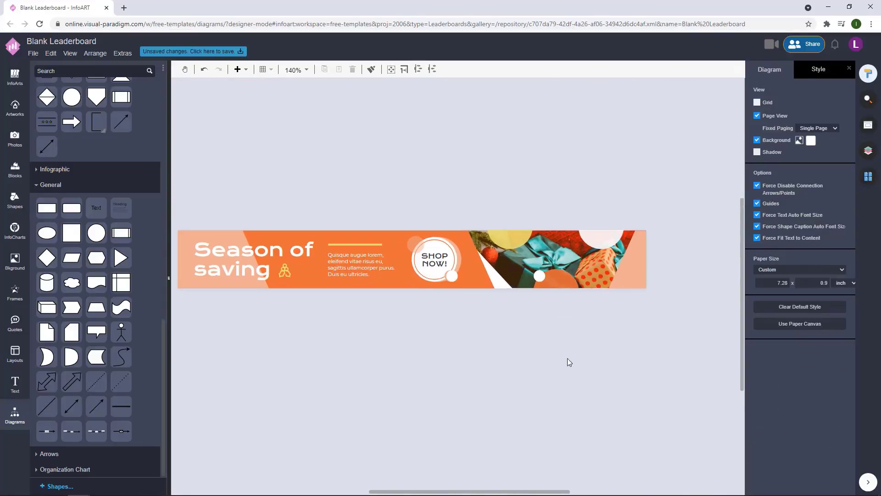
# Step: Nudge the gift-box photo slightly left
pyautogui.scroll(-2, 466, 161)
pyautogui.click(548, 240)
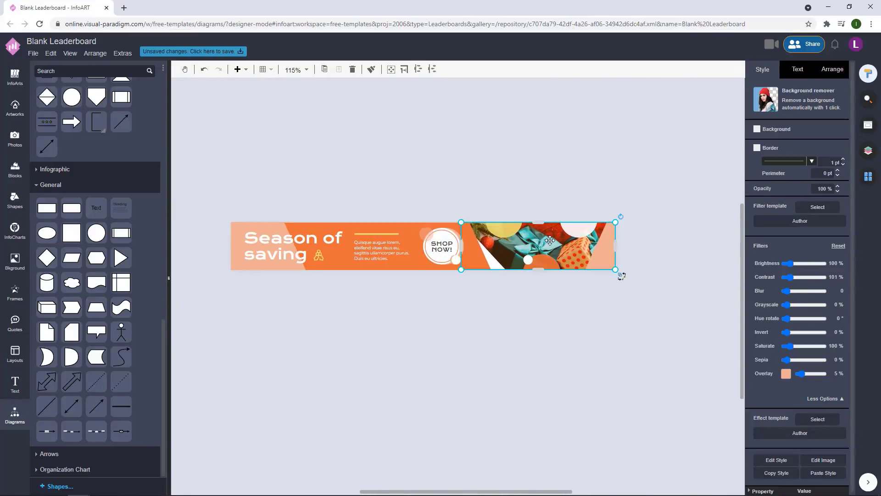
pyautogui.hotkey('shift', 'Left')
pyautogui.click(577, 174)
# Step: Inspect the banner's edges around the circles and the peach shape up close and at full width
pyautogui.scroll(10, 643, 238)
pyautogui.click(444, 339)
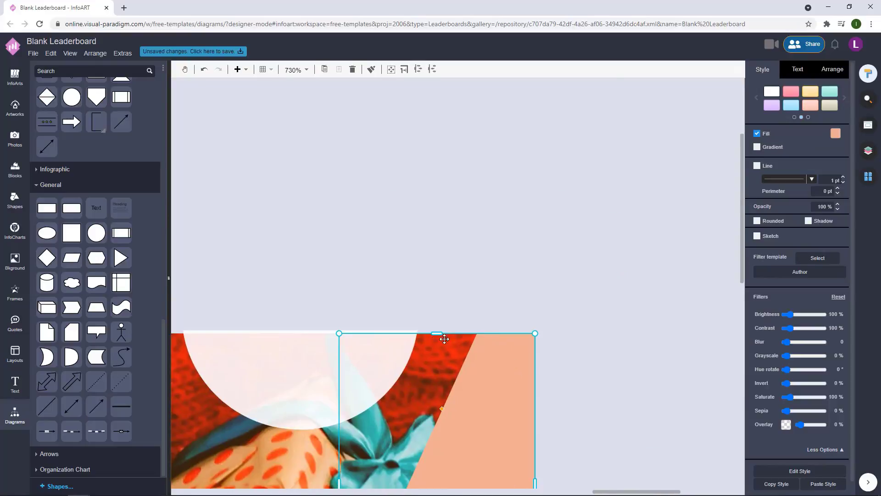
pyautogui.click(614, 327)
pyautogui.scroll(-7, 616, 326)
pyautogui.scroll(3, 460, 418)
pyautogui.scroll(-2, 517, 396)
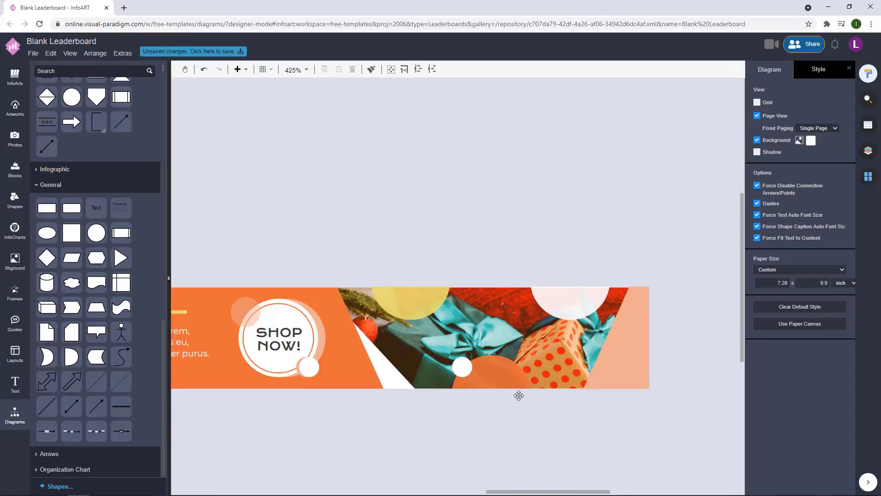
pyautogui.scroll(6, 496, 376)
pyautogui.click(496, 376)
pyautogui.click(417, 456)
pyautogui.scroll(-6, 417, 456)
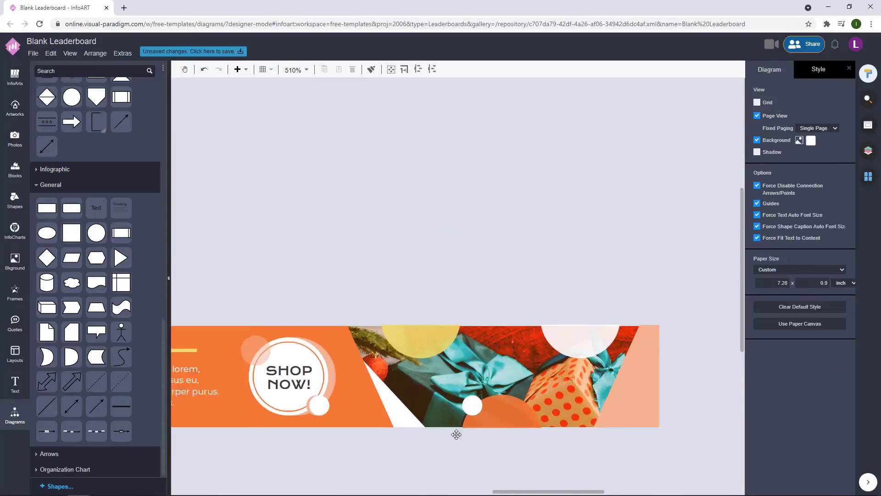
pyautogui.scroll(2, 472, 387)
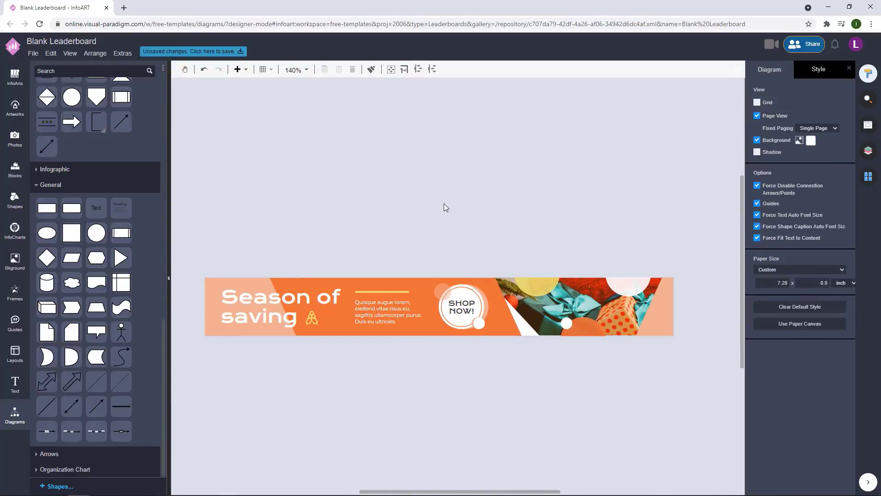
pyautogui.scroll(-1, 431, 197)
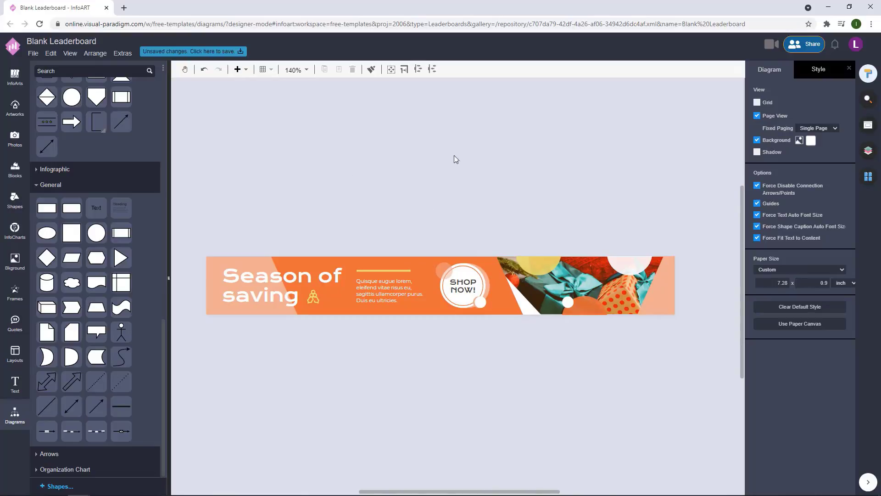
# Step: Save the banner to VP Online under a file name beginning "Season Of Saving Christmas"
pyautogui.click(226, 53)
pyautogui.write('sE')
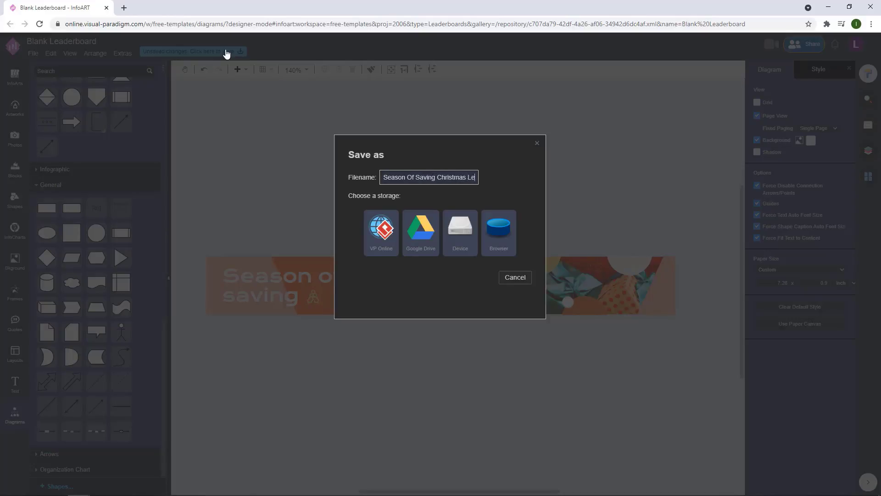
pyautogui.click(368, 236)
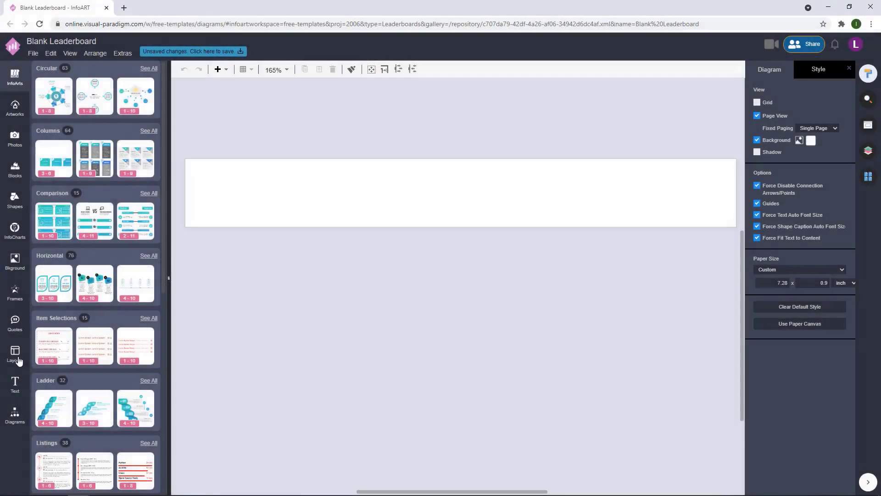
# Step: Place a rectangular picture frame over the left end of the blank banner
pyautogui.click(15, 354)
pyautogui.click(19, 327)
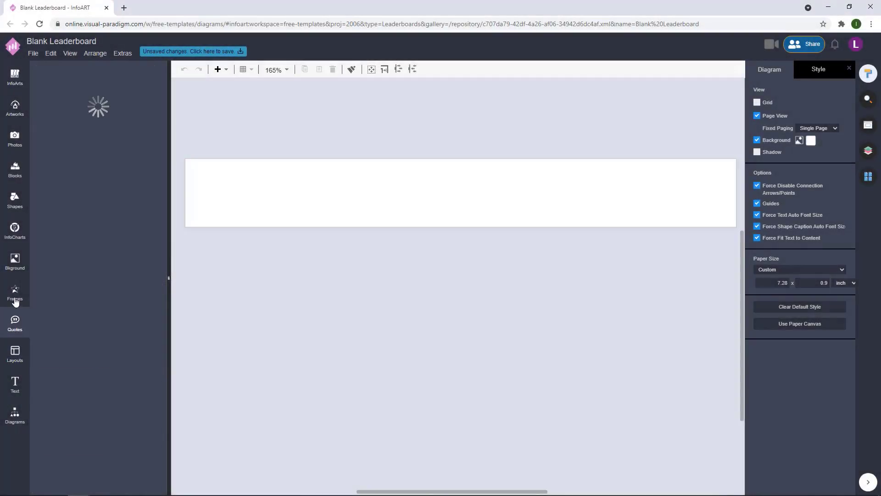
pyautogui.click(15, 294)
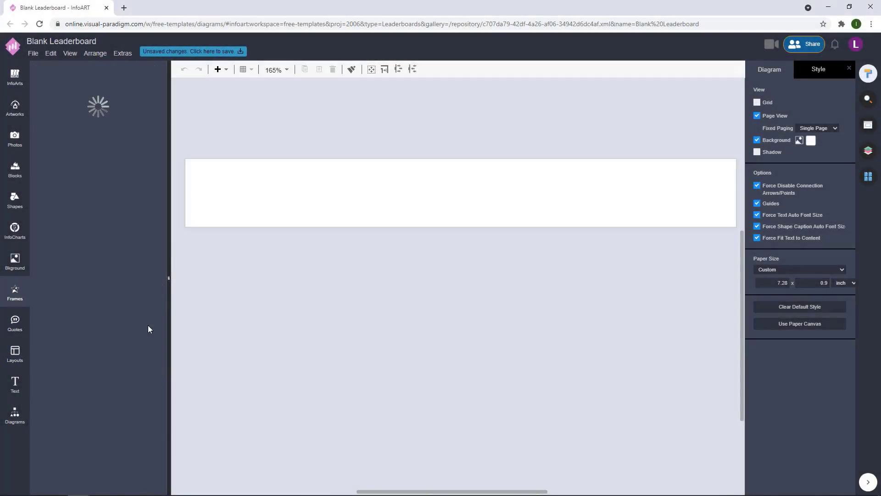
pyautogui.moveTo(148, 325); pyautogui.dragTo(209, 183)
pyautogui.scroll(2, 208, 183)
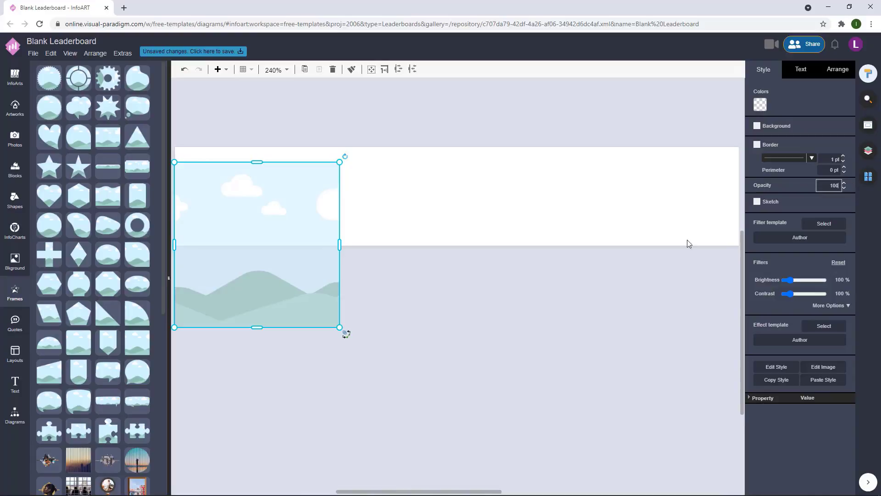
# Step: Resize the picture frame to the banner's height and align it flush with the banner's left edge
pyautogui.click(436, 239)
pyautogui.moveTo(418, 240); pyautogui.dragTo(471, 264)
pyautogui.moveTo(315, 283); pyautogui.dragTo(314, 271)
pyautogui.moveTo(309, 337); pyautogui.dragTo(315, 270)
pyautogui.scroll(1, 311, 295)
pyautogui.moveTo(316, 232); pyautogui.dragTo(310, 234)
pyautogui.click(290, 374)
pyautogui.scroll(-3, 456, 359)
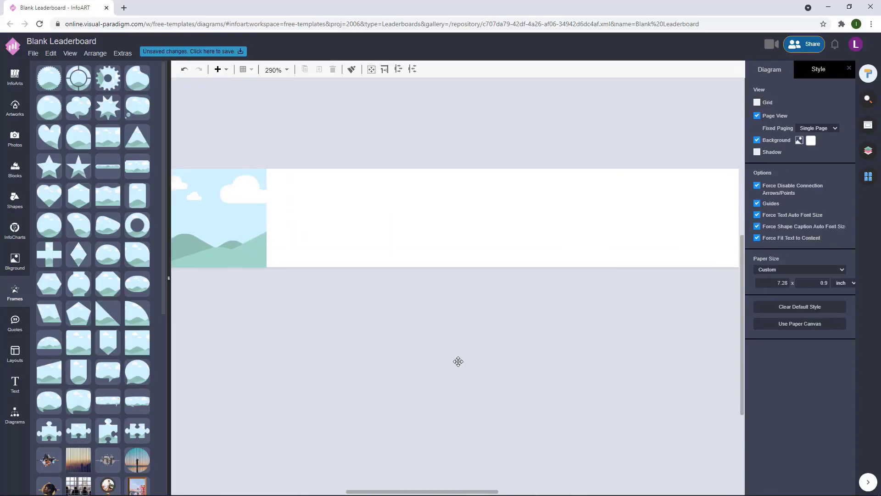
pyautogui.click(317, 265)
pyautogui.moveTo(332, 280); pyautogui.dragTo(475, 285)
pyautogui.click(360, 281)
pyautogui.press('Delete')
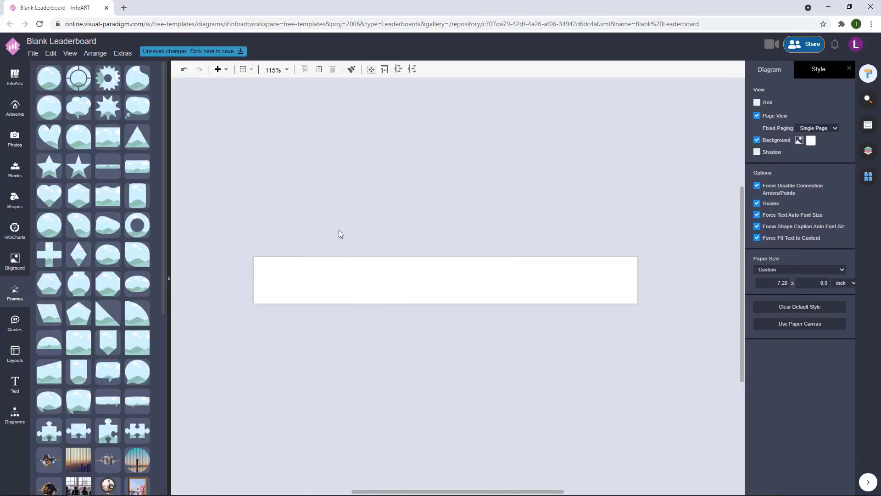
pyautogui.hotkey('ctrl', 'z')
pyautogui.hotkey('ctrl', 'z')
pyautogui.click(340, 234)
pyautogui.doubleClick(276, 285)
pyautogui.moveTo(275, 285); pyautogui.dragTo(579, 272)
pyautogui.click(459, 207)
pyautogui.press('Delete')
# Step: Widen the left picture frame and put a matching frame flush with the banner's right end
pyautogui.click(340, 279)
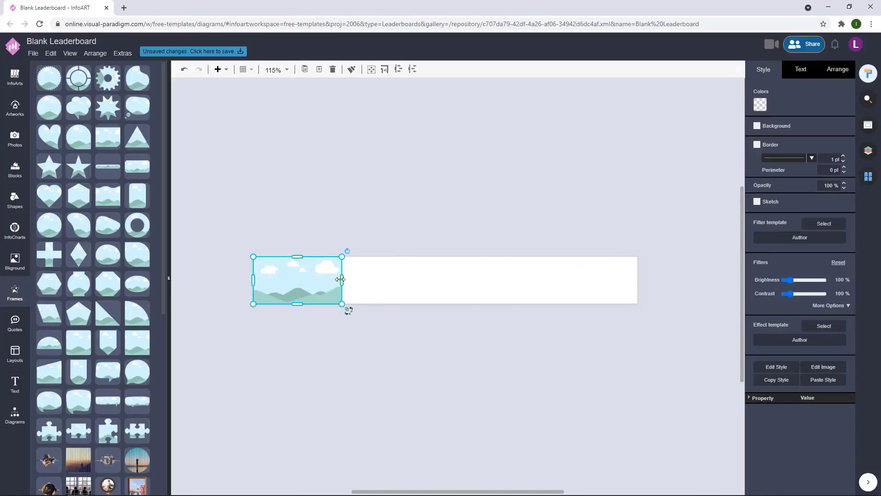
pyautogui.moveTo(340, 279); pyautogui.dragTo(619, 285)
pyautogui.click(417, 325)
pyautogui.moveTo(479, 349); pyautogui.dragTo(470, 347)
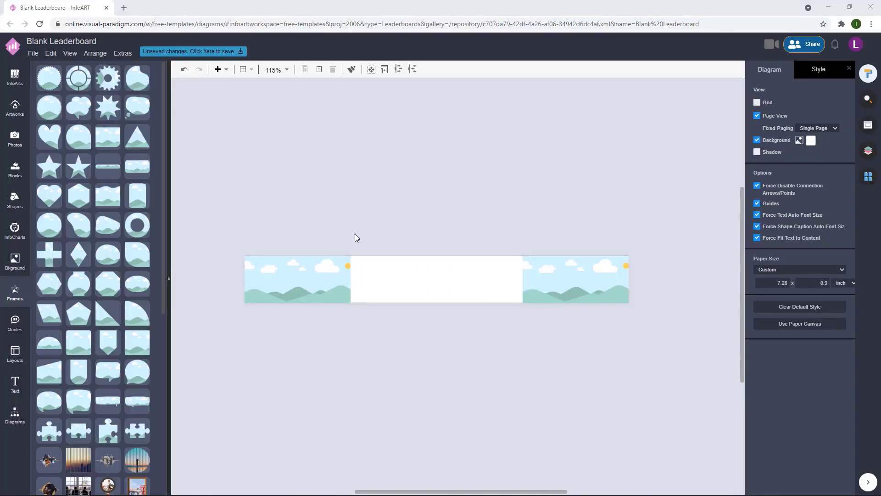
# Step: Search the photo library for "book" and browse the pictures
pyautogui.click(15, 139)
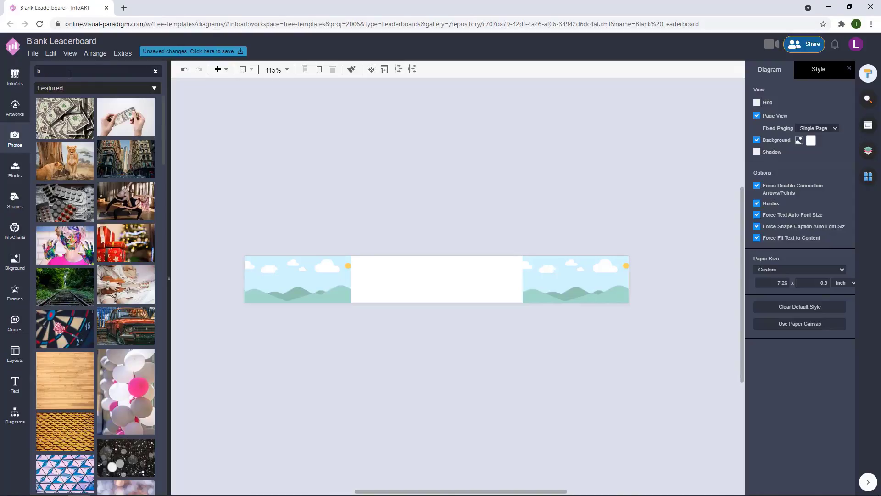
pyautogui.press('Return')
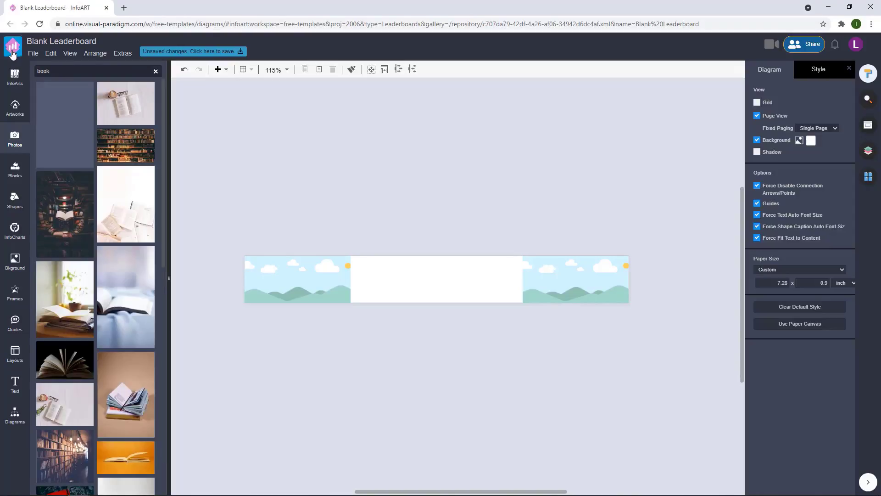
pyautogui.scroll(-10, 97, 211)
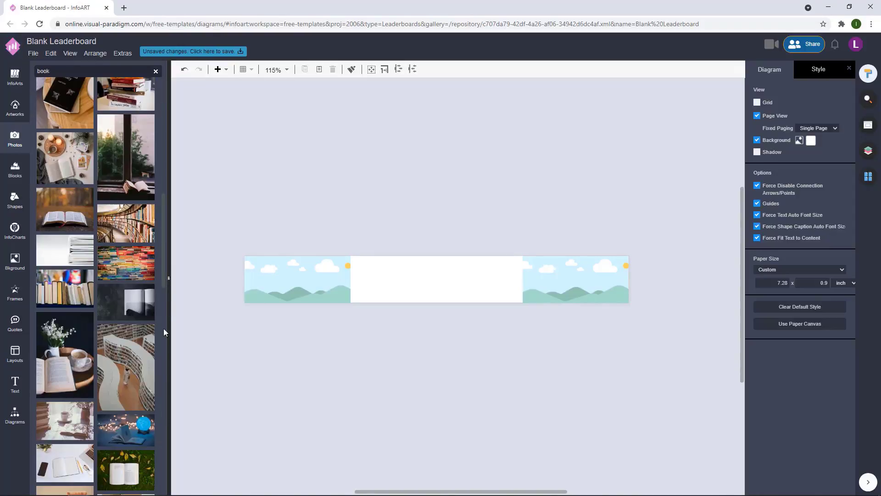
pyautogui.moveTo(161, 281); pyautogui.dragTo(178, 465)
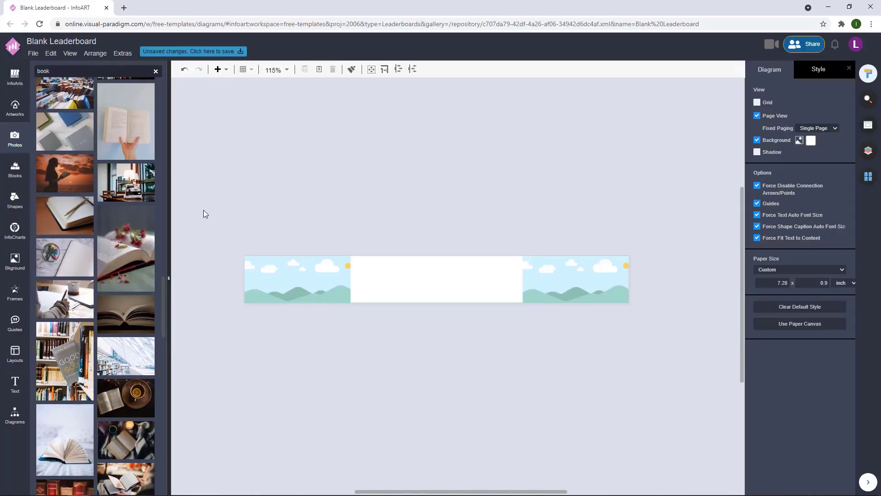
# Step: Undo the library photo dropped across the whole banner and move both picture frames to the empty area below it
pyautogui.moveTo(126, 356); pyautogui.dragTo(295, 284)
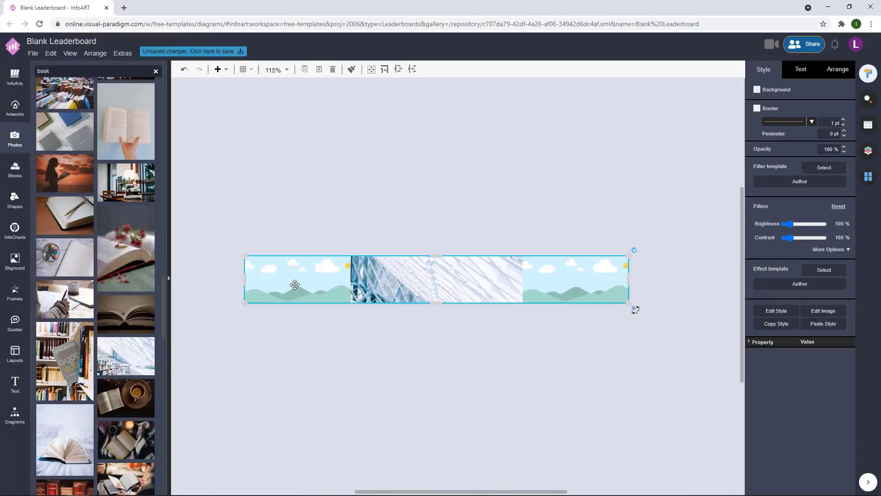
pyautogui.hotkey('ctrl', 'z')
pyautogui.click(583, 289)
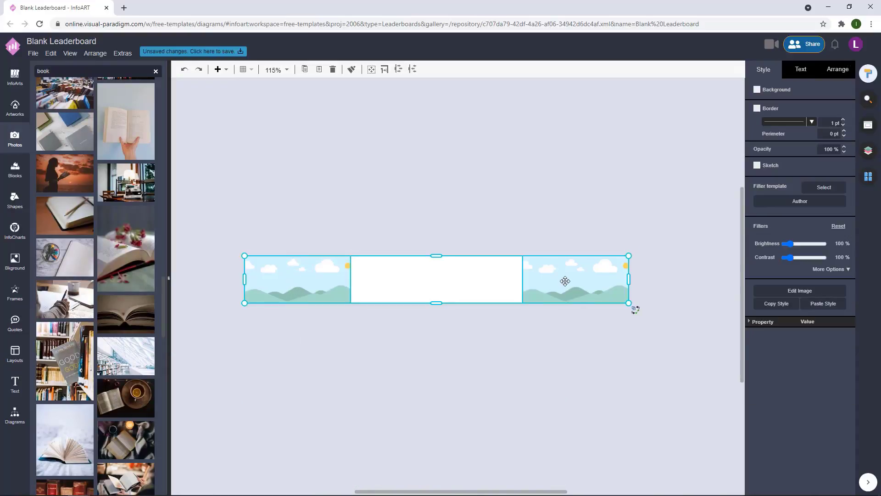
pyautogui.moveTo(565, 280); pyautogui.dragTo(564, 373)
pyautogui.click(558, 324)
# Step: Fill the left frame with the bright library photo and the right frame with the open book on snow
pyautogui.moveTo(126, 356); pyautogui.dragTo(300, 375)
pyautogui.moveTo(68, 448); pyautogui.dragTo(578, 378)
pyautogui.click(415, 405)
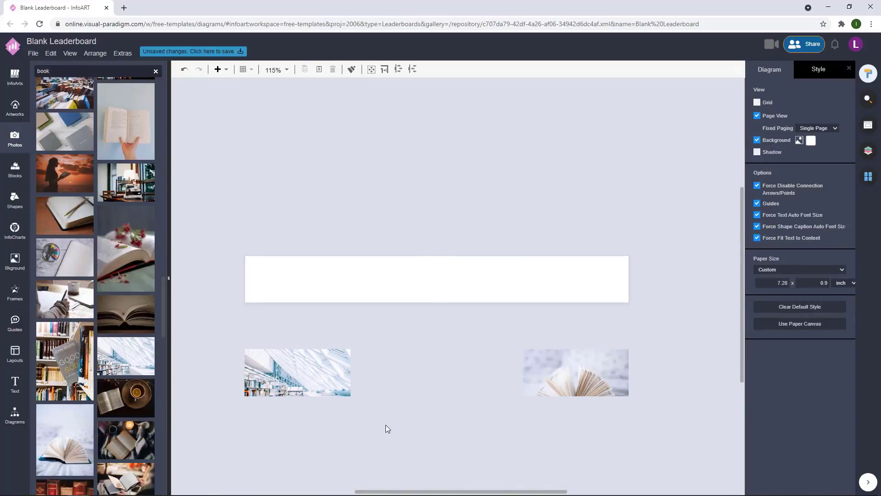
pyautogui.moveTo(406, 429); pyautogui.dragTo(406, 378)
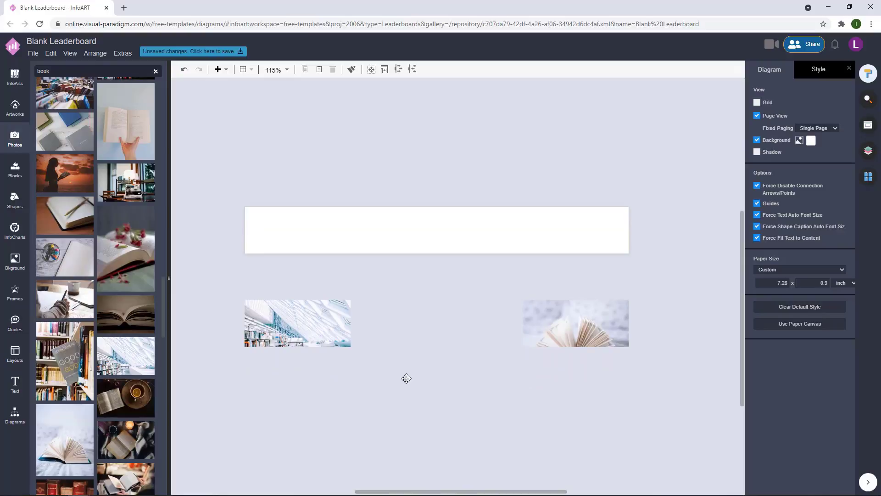
# Step: Remove the open-book photo's crop, move its frame down over the book and crop the photo again
pyautogui.rightClick(562, 334)
pyautogui.click(607, 437)
pyautogui.click(491, 442)
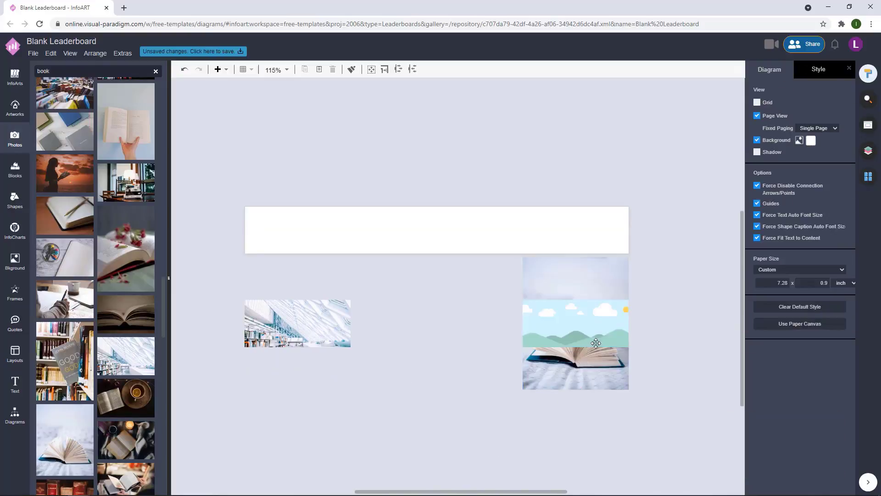
pyautogui.moveTo(595, 343); pyautogui.dragTo(601, 360)
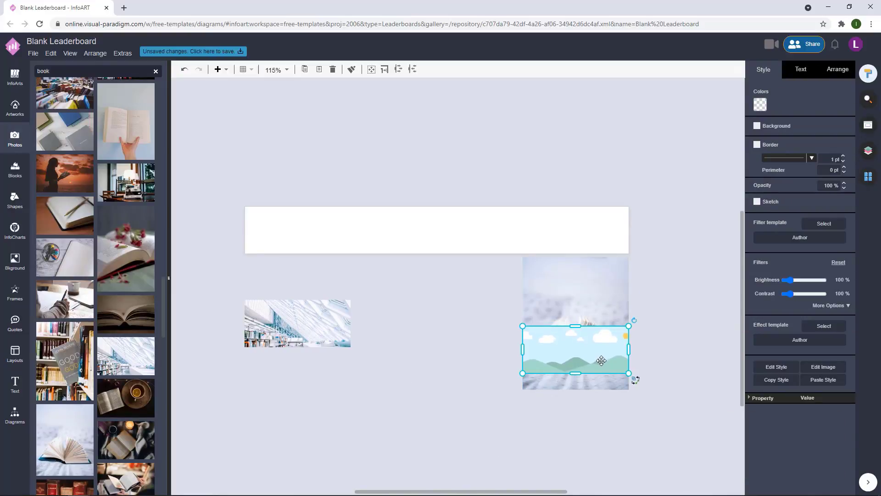
pyautogui.keyDown('shift'); pyautogui.click(603, 300); pyautogui.keyUp('shift')
pyautogui.rightClick(604, 300)
pyautogui.click(644, 402)
pyautogui.click(472, 416)
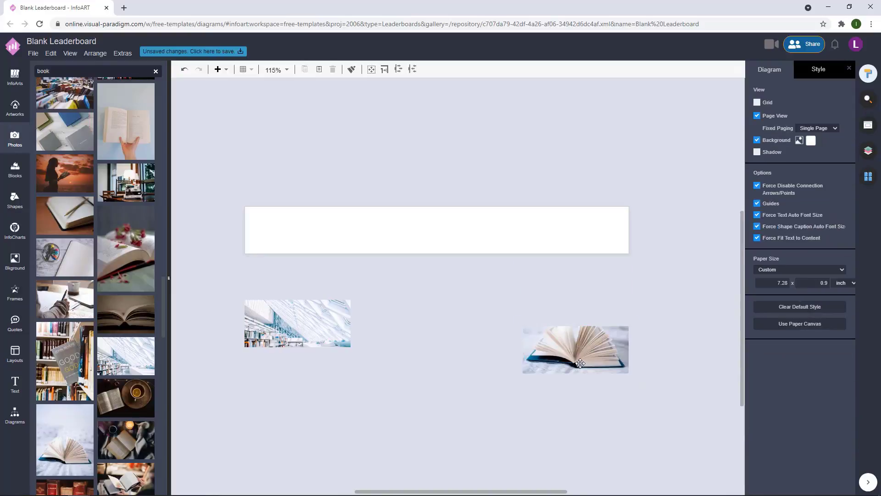
# Step: Undo the last crop, nudge the frame up over the open-book photo and crop it again
pyautogui.hotkey('ctrl', 'z')
pyautogui.moveTo(594, 342); pyautogui.dragTo(594, 336)
pyautogui.keyDown('shift'); pyautogui.click(601, 310); pyautogui.keyUp('shift')
pyautogui.rightClick(602, 310)
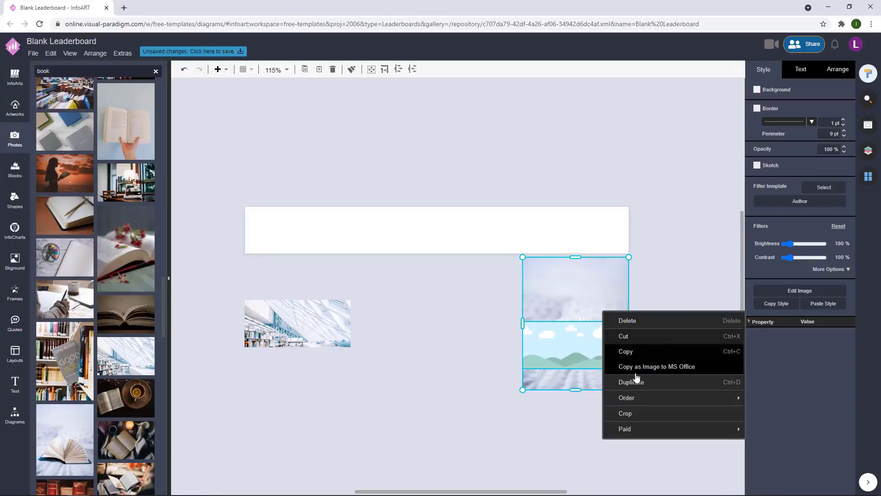
pyautogui.click(636, 413)
pyautogui.click(676, 342)
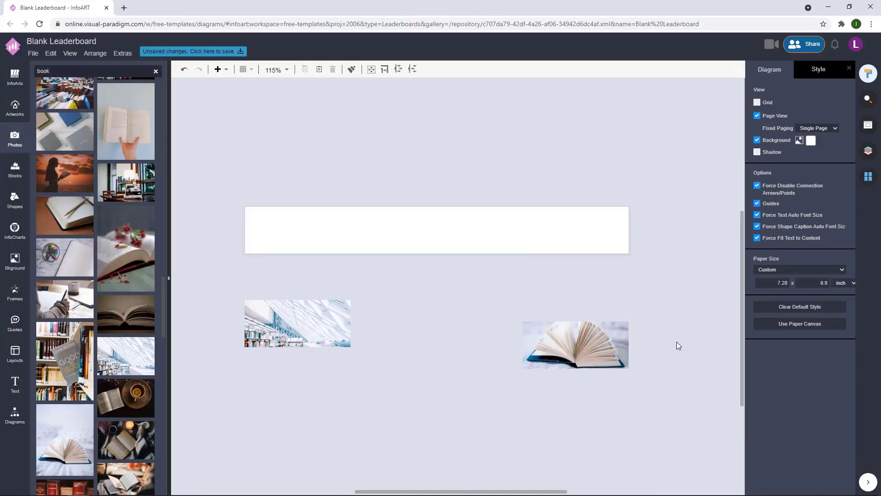
# Step: Remove the library photo's crop, move its frame down towards the bookshelves and crop the photo again
pyautogui.click(296, 328)
pyautogui.rightClick(298, 322)
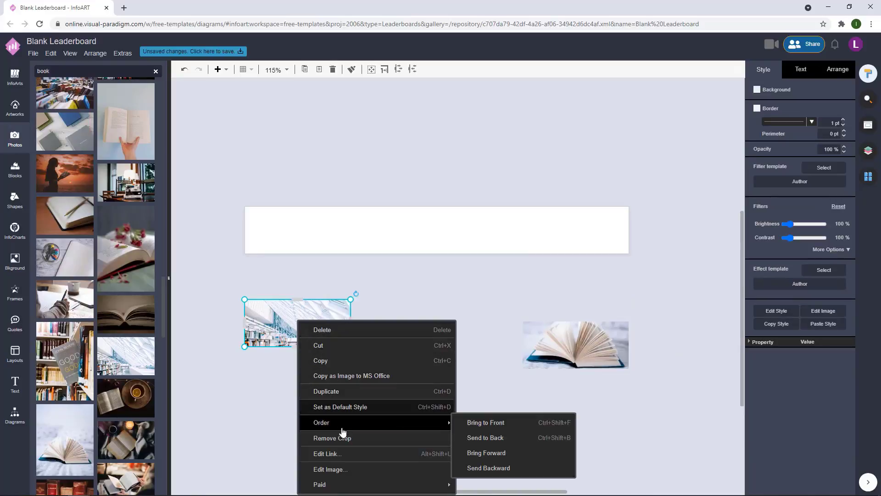
pyautogui.click(341, 438)
pyautogui.click(321, 301)
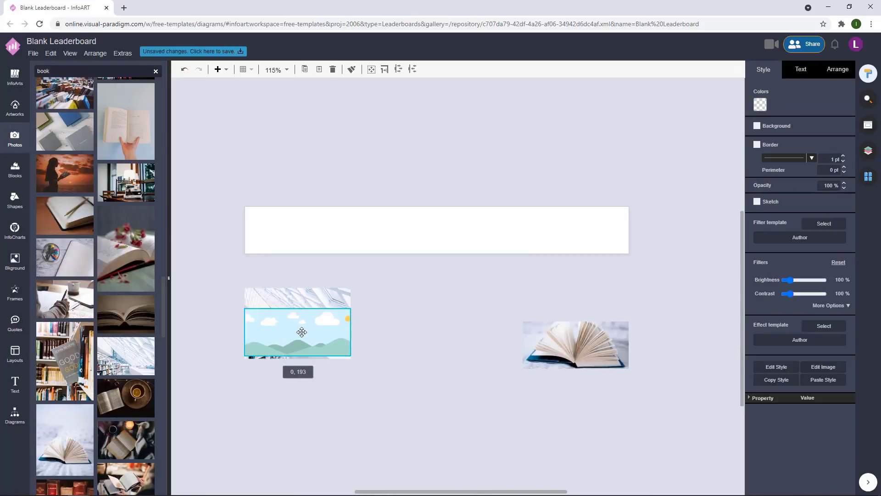
pyautogui.rightClick(322, 302)
pyautogui.click(350, 406)
pyautogui.click(419, 344)
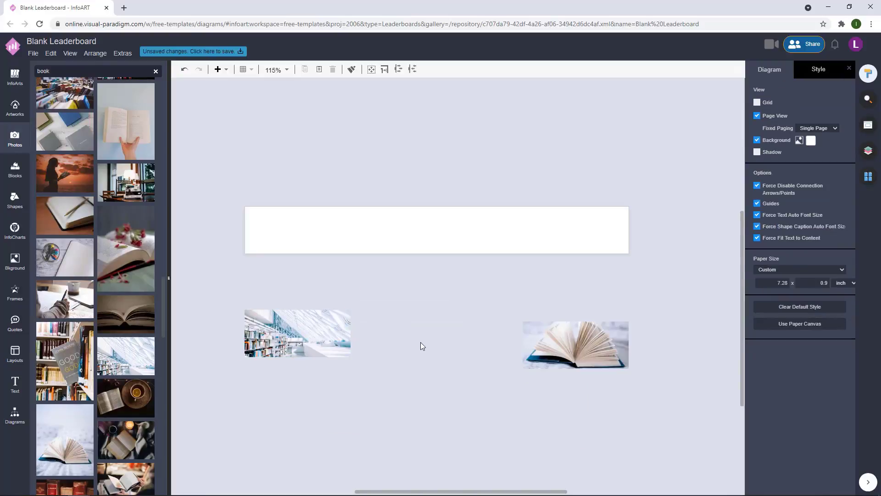
# Step: Uncrop the open-book photo once more, fine-tune the frame's height over the book and recrop it
pyautogui.click(571, 362)
pyautogui.rightClick(571, 362)
pyautogui.click(596, 438)
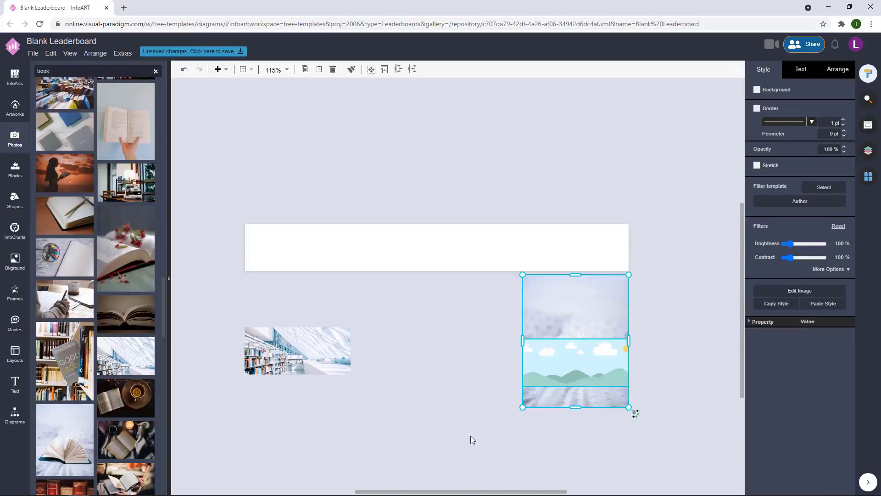
pyautogui.click(470, 436)
pyautogui.moveTo(587, 373)
pyautogui.mouseDown()
pyautogui.moveTo(587, 359)
pyautogui.moveTo(586, 370)
pyautogui.mouseUp()
pyautogui.click(592, 317)
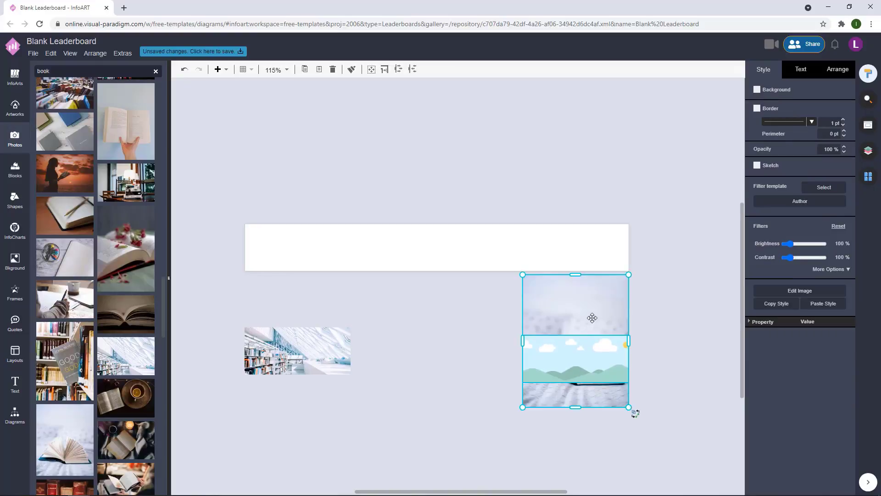
pyautogui.rightClick(592, 317)
pyautogui.click(619, 421)
pyautogui.click(432, 366)
pyautogui.moveTo(446, 348); pyautogui.dragTo(451, 337)
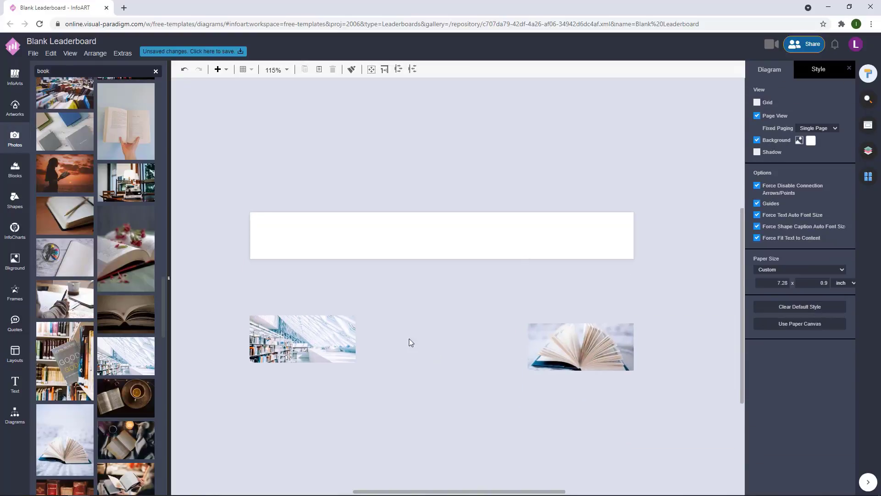
# Step: Align the library and open-book photos by their vertical middles and move them together up onto the banner
pyautogui.click(321, 347)
pyautogui.keyDown('shift'); pyautogui.click(632, 353); pyautogui.keyUp('shift')
pyautogui.click(598, 332)
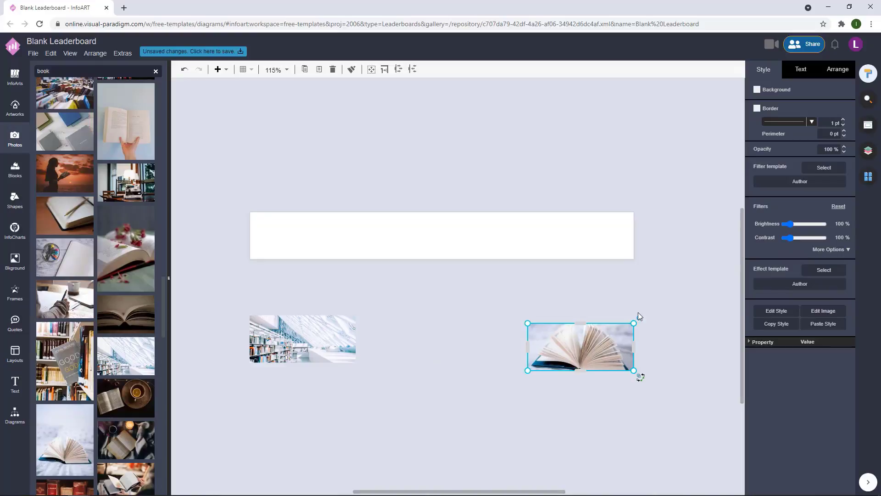
pyautogui.keyDown('shift'); pyautogui.click(333, 352); pyautogui.keyUp('shift')
pyautogui.click(837, 69)
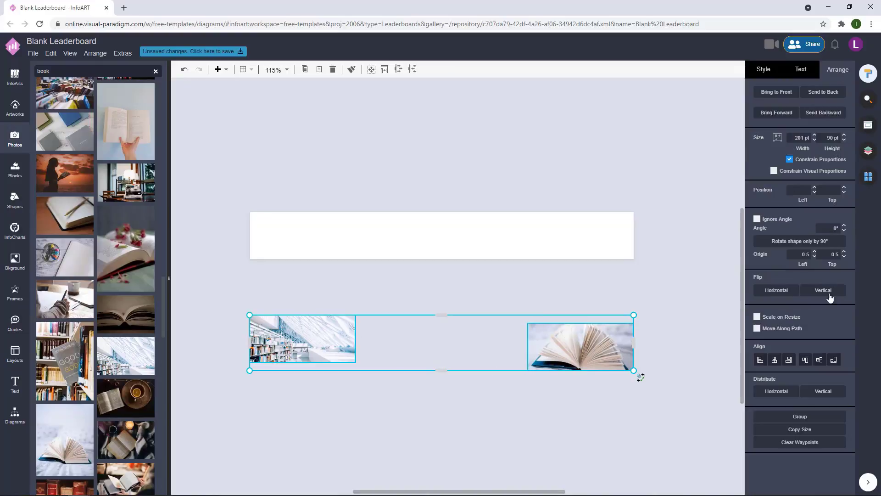
pyautogui.click(819, 361)
pyautogui.moveTo(603, 351); pyautogui.dragTo(603, 247)
pyautogui.click(386, 178)
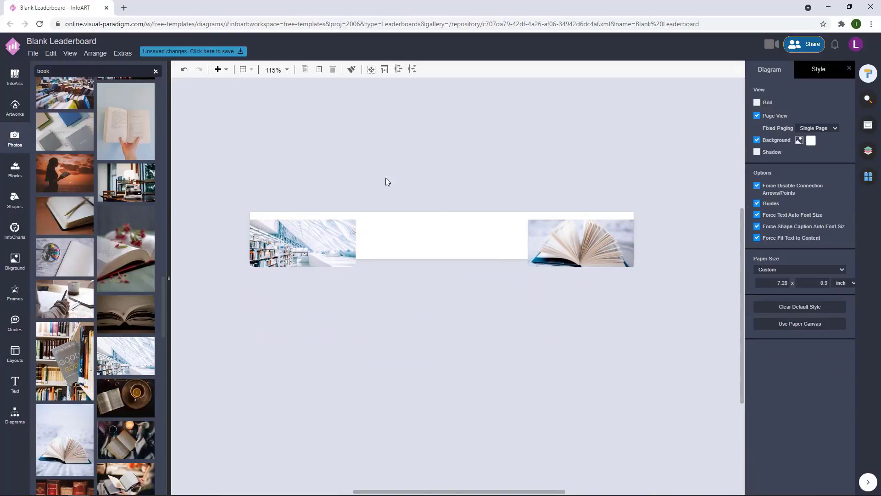
# Step: Line up the library photo exactly with the upper and lower edges of the banner's left end
pyautogui.scroll(3, 264, 254)
pyautogui.moveTo(294, 263); pyautogui.dragTo(297, 242)
pyautogui.click(272, 299)
pyautogui.click(398, 330)
pyautogui.scroll(-1, 398, 330)
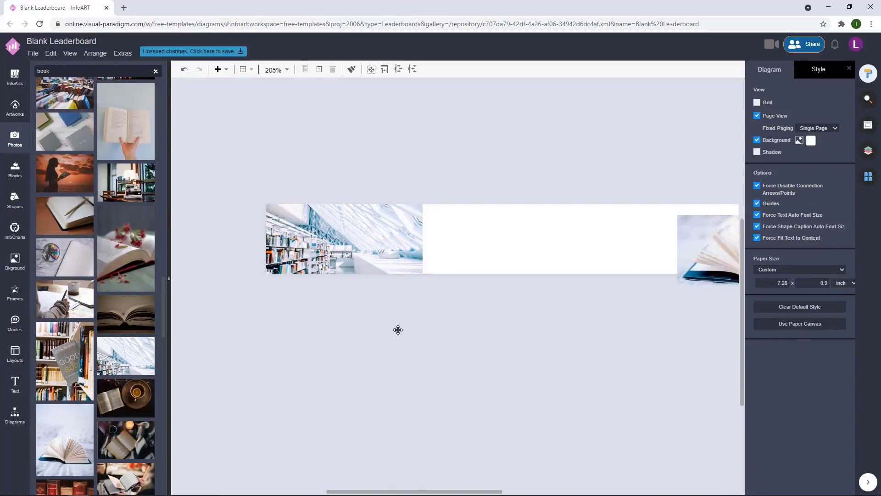
# Step: Line up the open-book photo exactly with the upper and lower edges of the banner's right end
pyautogui.scroll(-2, 398, 329)
pyautogui.click(565, 287)
pyautogui.click(577, 325)
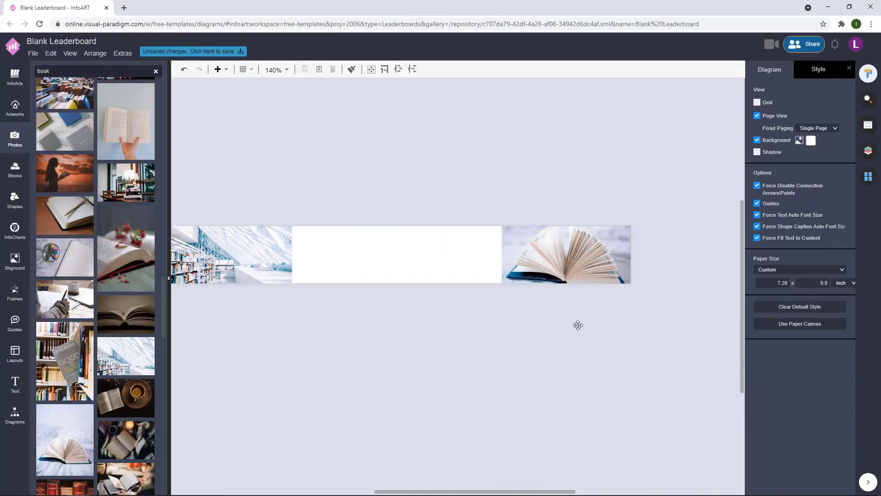
pyautogui.doubleClick(585, 325)
pyautogui.moveTo(527, 332); pyautogui.dragTo(588, 342)
pyautogui.click(669, 353)
# Step: Uncrop the open-book photo, shift the picture slightly up behind its frame on the banner and crop it again
pyautogui.click(653, 287)
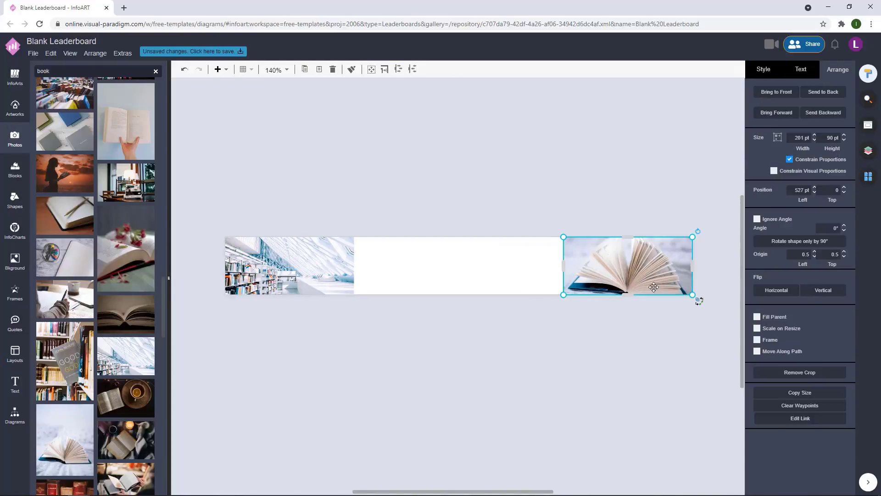
pyautogui.rightClick(653, 287)
pyautogui.click(692, 405)
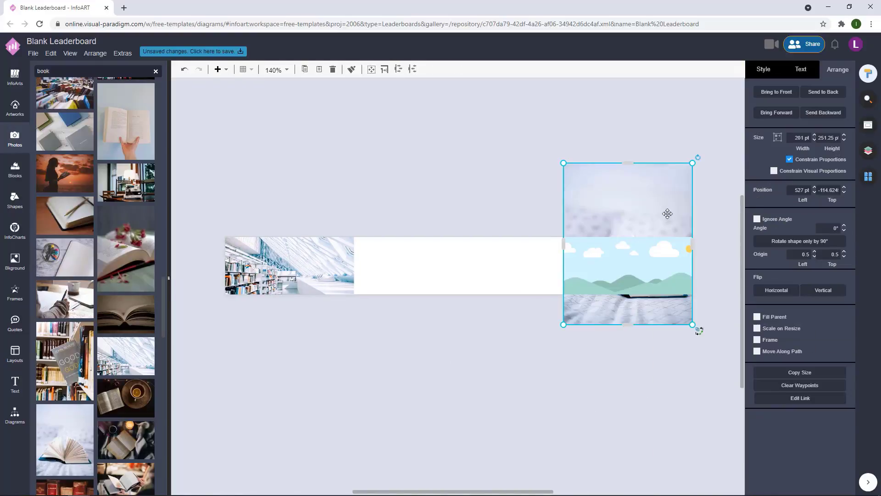
pyautogui.moveTo(667, 214); pyautogui.dragTo(667, 210)
pyautogui.rightClick(642, 285)
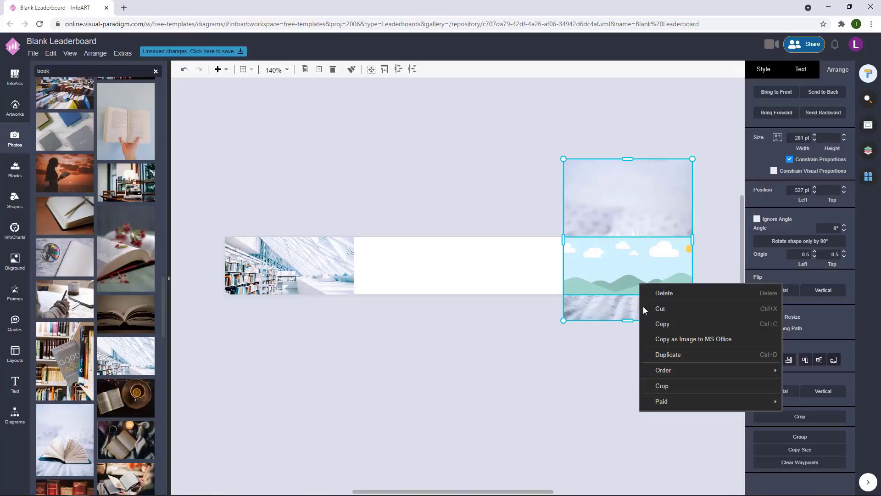
pyautogui.click(661, 386)
pyautogui.keyDown('ctrl'); pyautogui.scroll(-3, 485, 310); pyautogui.keyUp('ctrl')
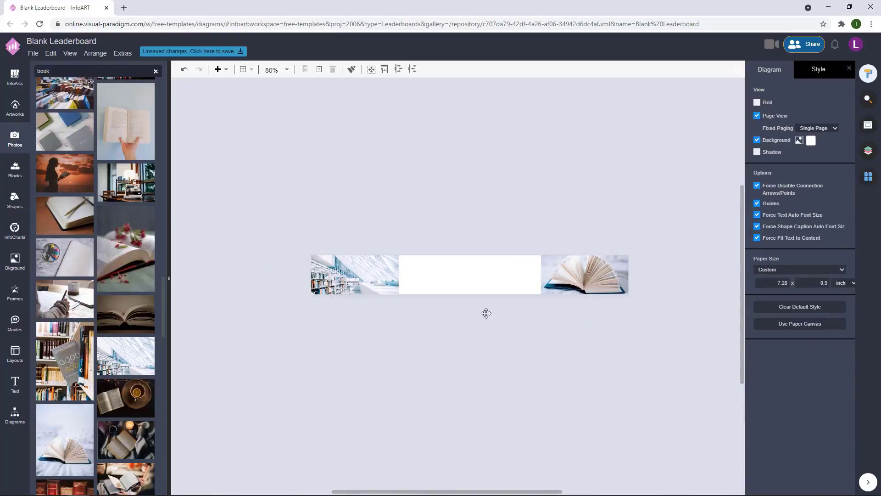
# Step: Try uncropping the library photo at the banner's left end and undo the crop removal
pyautogui.keyDown('ctrl'); pyautogui.scroll(3, 486, 313); pyautogui.keyUp('ctrl')
pyautogui.rightClick(290, 250)
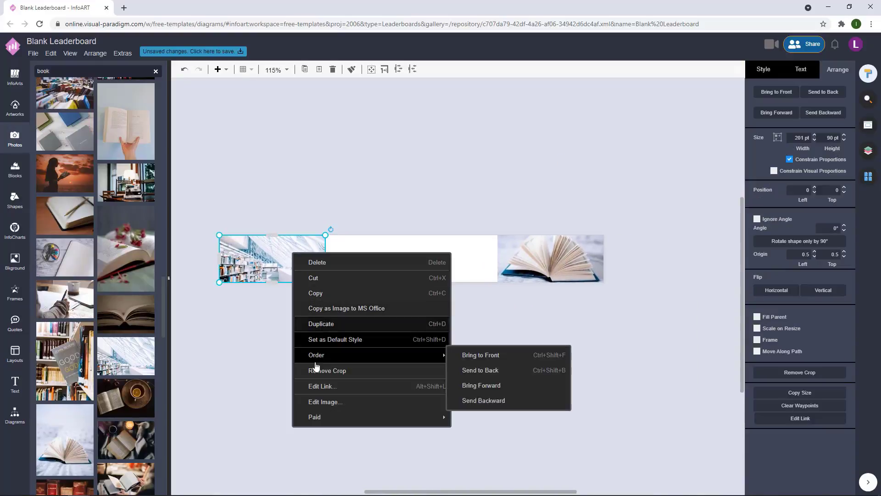
pyautogui.click(323, 370)
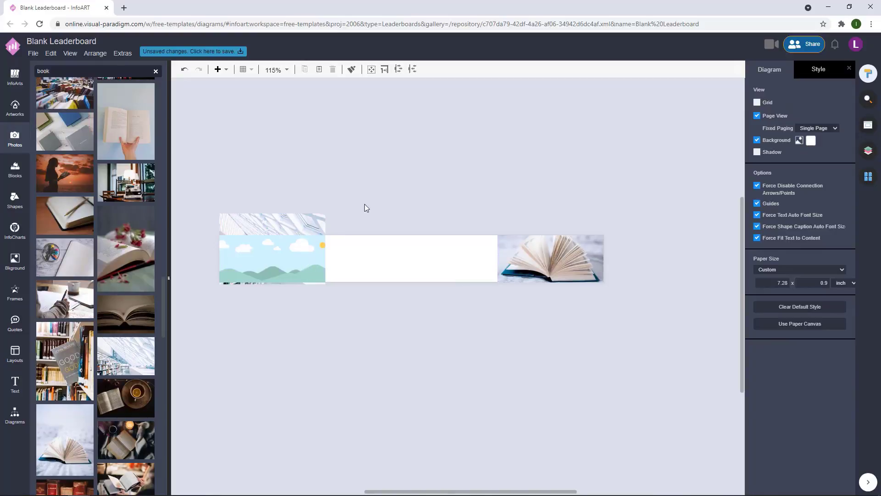
pyautogui.click(185, 69)
pyautogui.click(430, 156)
pyautogui.moveTo(430, 156); pyautogui.dragTo(440, 150)
# Step: Set the banner's background to a custom dark navy blue
pyautogui.click(812, 141)
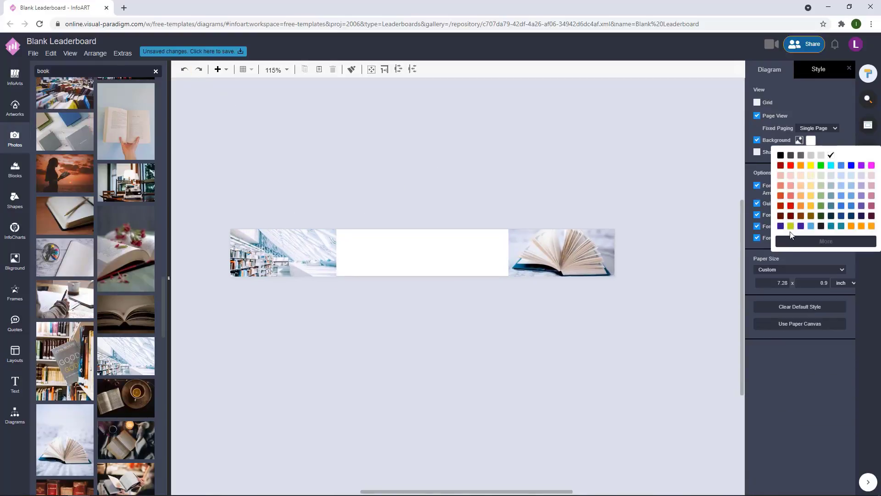
pyautogui.click(821, 241)
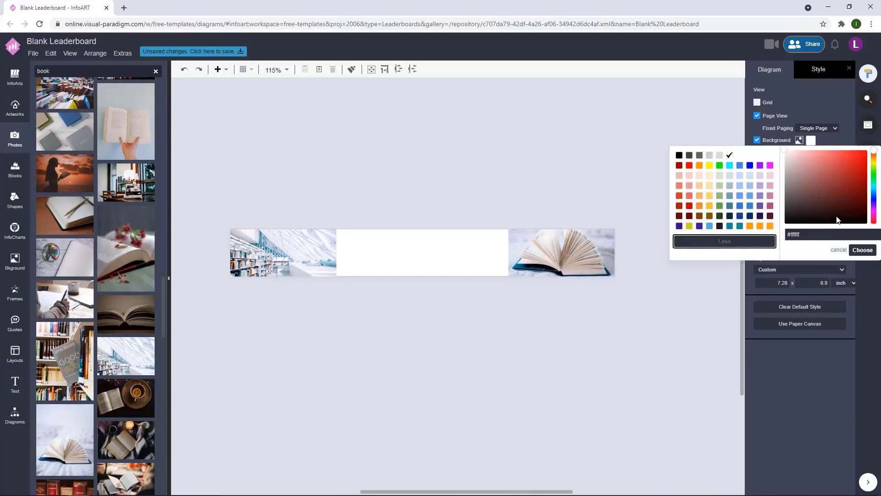
pyautogui.click(874, 198)
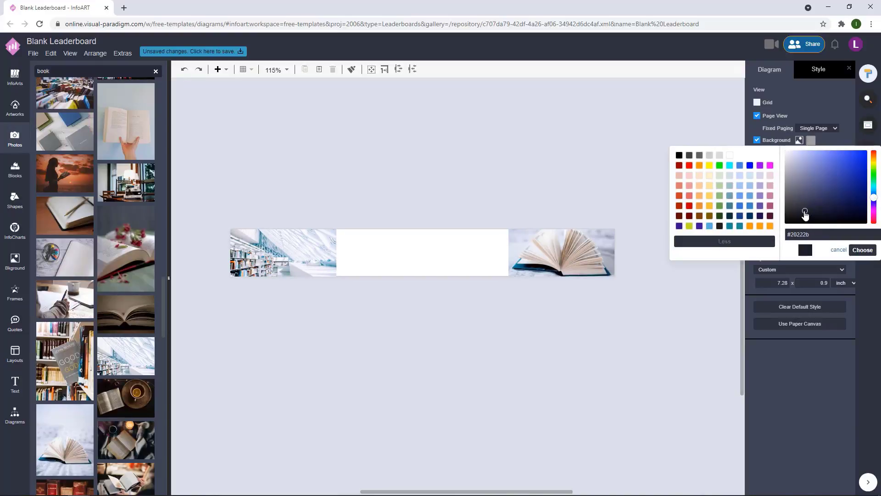
pyautogui.moveTo(804, 213); pyautogui.dragTo(811, 204)
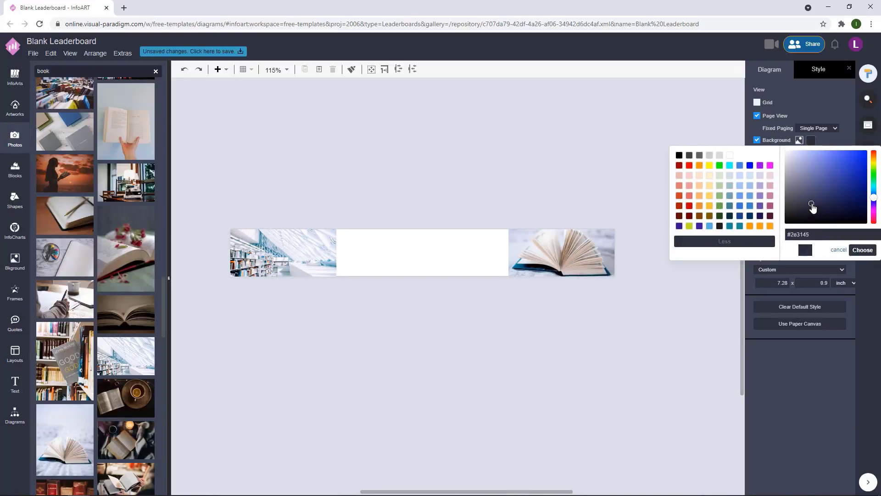
pyautogui.click(863, 250)
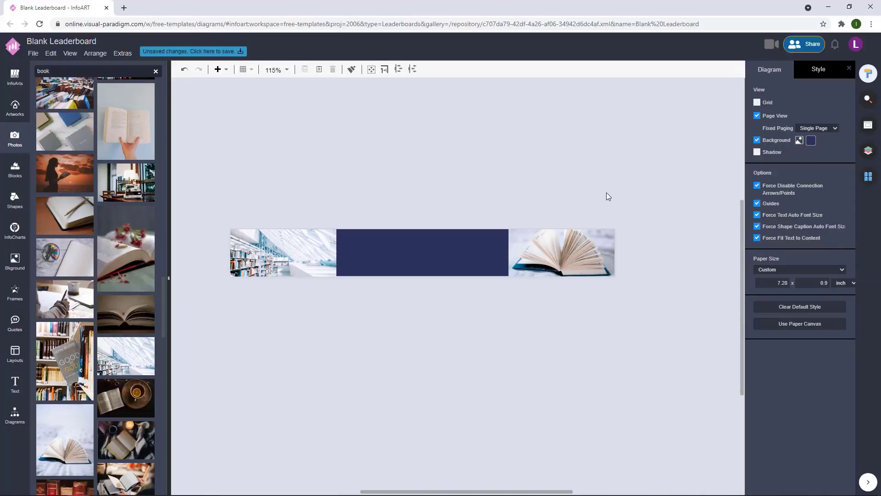
# Step: Shift the banner background's hue from navy toward cyan to get the dark teal #2c5659
pyautogui.click(810, 142)
pyautogui.moveTo(874, 198); pyautogui.dragTo(874, 189)
pyautogui.click(862, 250)
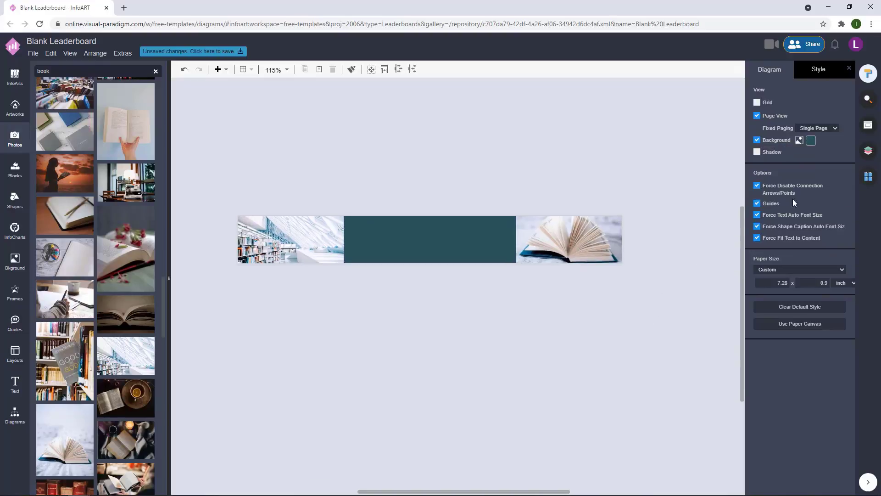
# Step: Change the banner's background to a brighter, more saturated cyan blue
pyautogui.click(811, 141)
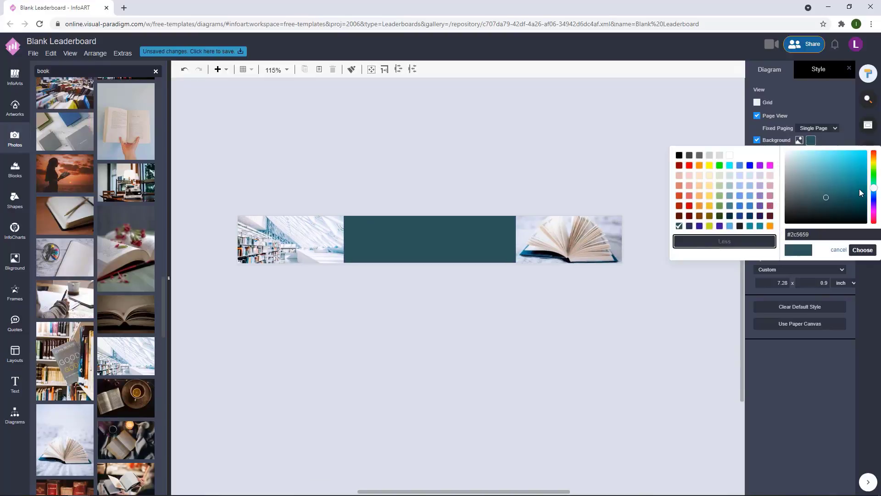
pyautogui.moveTo(875, 189); pyautogui.dragTo(858, 171)
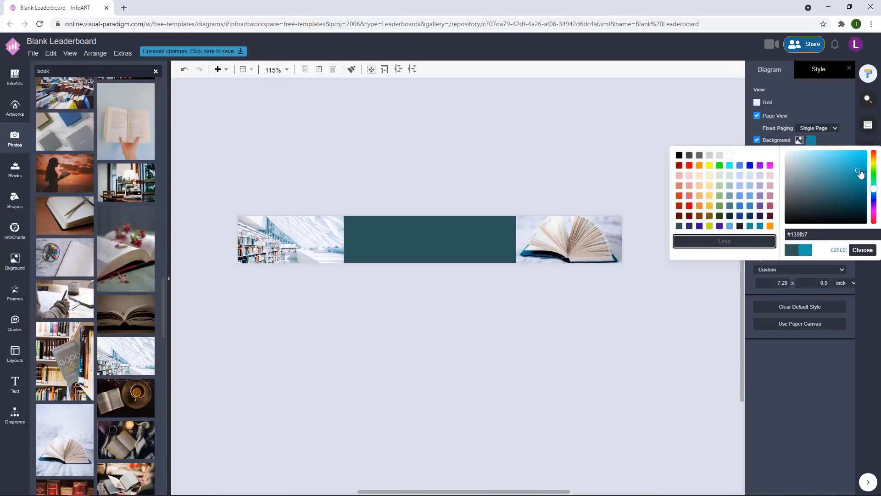
pyautogui.click(863, 250)
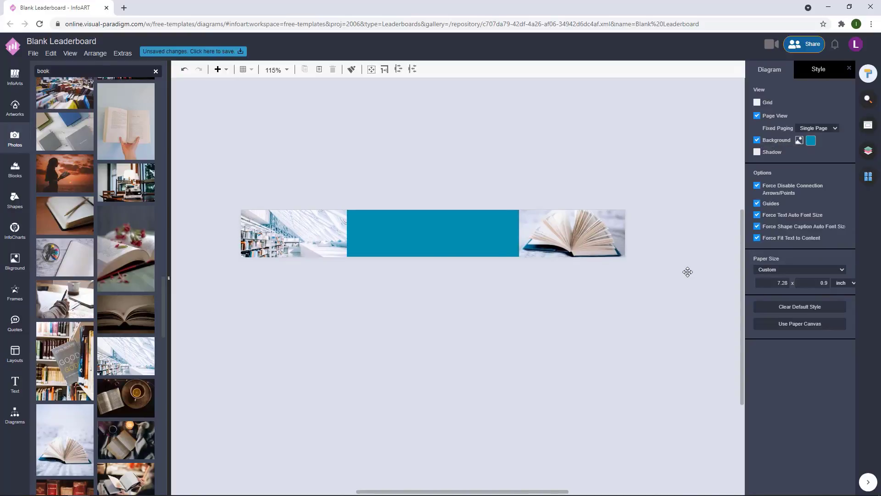
# Step: Open the library of diagram shapes
pyautogui.click(15, 415)
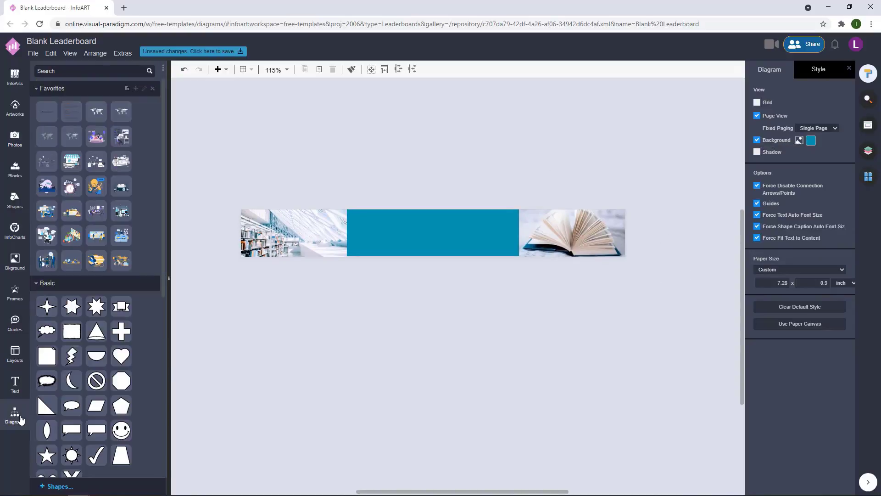
# Step: Add a fully rounded rectangle from the General shapes, about 120 by 21 pt, to the lower part of the blue section
pyautogui.scroll(-8, 61, 425)
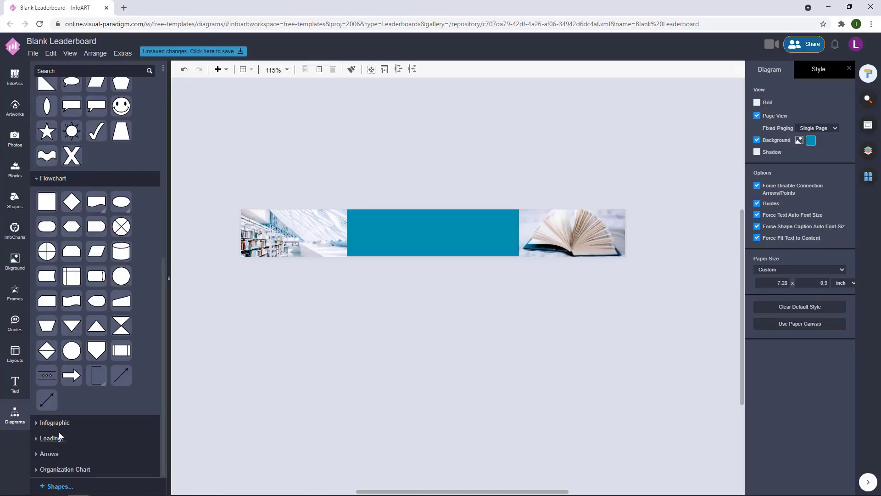
pyautogui.click(58, 436)
pyautogui.scroll(-6, 70, 356)
pyautogui.moveTo(418, 249); pyautogui.dragTo(500, 246)
pyautogui.click(445, 249)
pyautogui.click(239, 280)
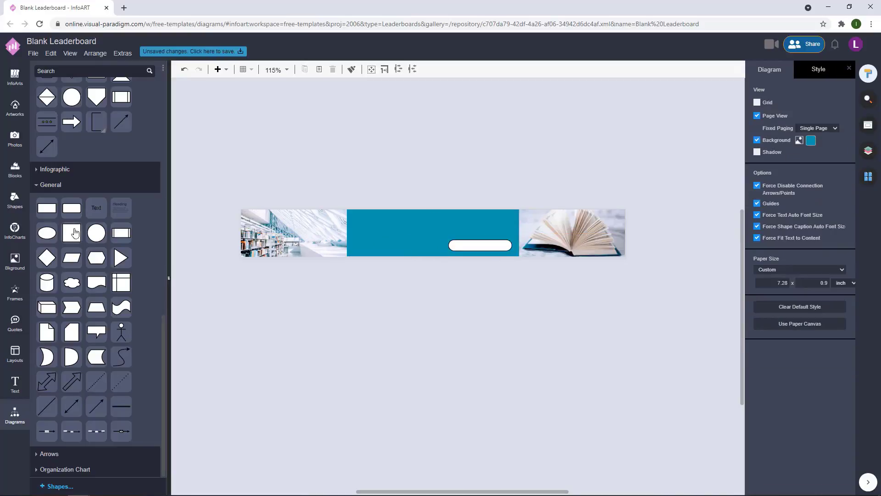
# Step: Shrink the white rounded rectangle and center it near the lower edge of the blue section
pyautogui.click(502, 246)
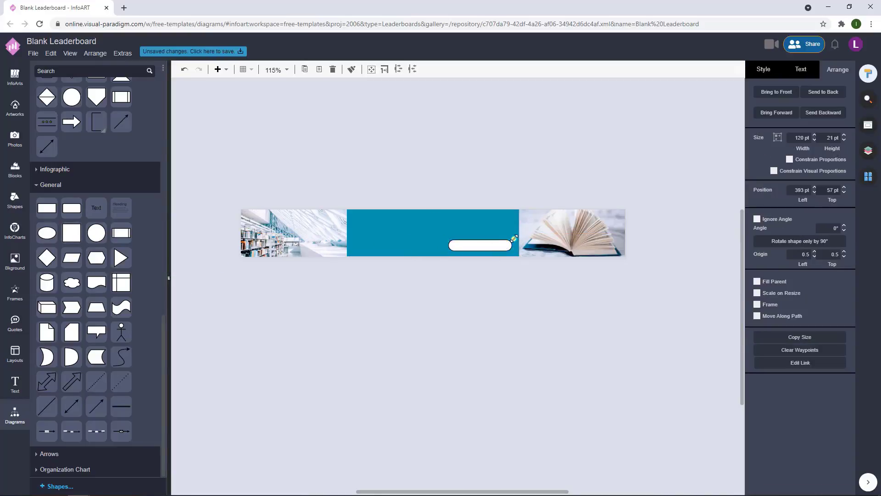
pyautogui.moveTo(514, 238); pyautogui.dragTo(445, 246)
pyautogui.click(446, 262)
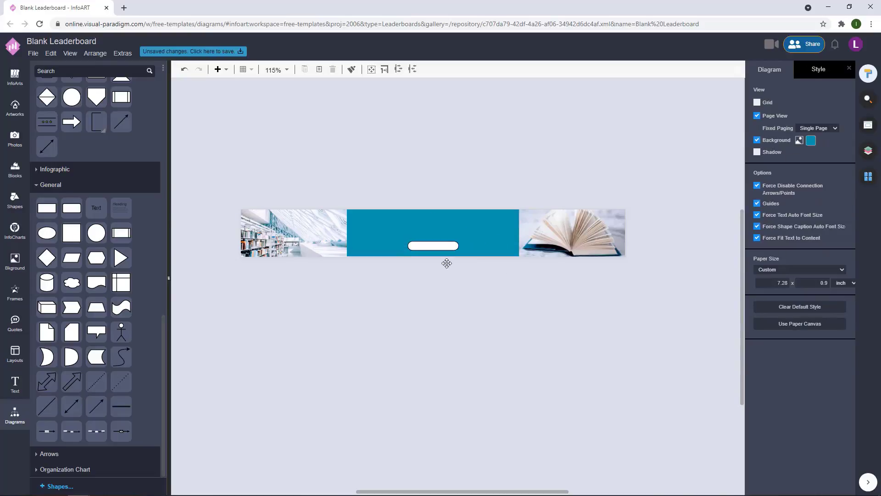
# Step: Remove the outline from the white rounded rectangle
pyautogui.scroll(3, 446, 263)
pyautogui.click(458, 236)
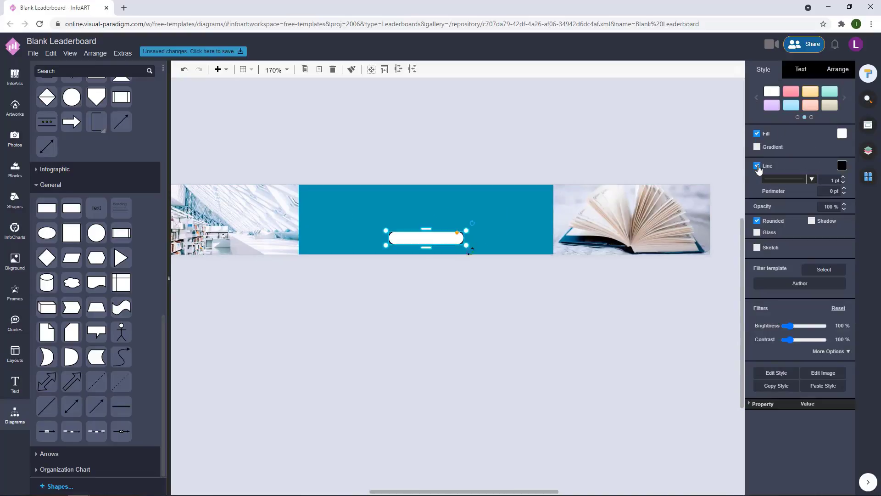
pyautogui.click(450, 136)
pyautogui.moveTo(333, 290); pyautogui.dragTo(389, 304)
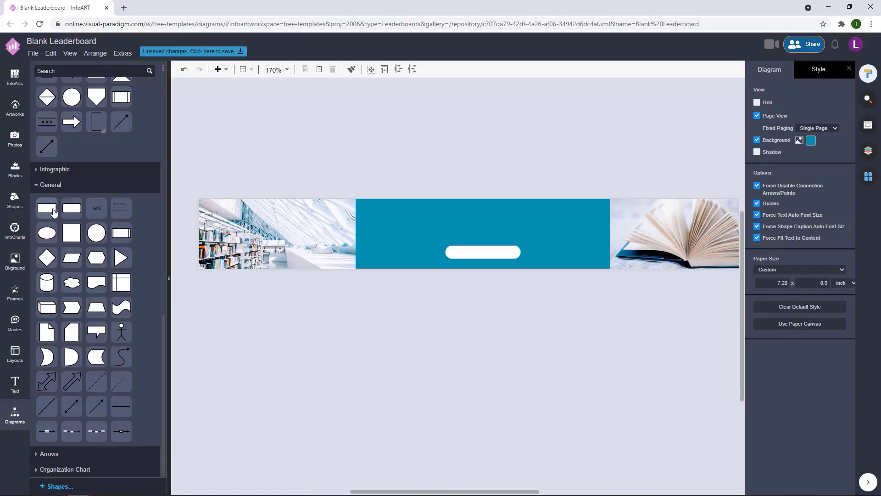
# Step: Add a plain rectangle as a narrow full-height vertical strip between the library photo and the blue section
pyautogui.click(53, 211)
pyautogui.moveTo(377, 153); pyautogui.dragTo(399, 270)
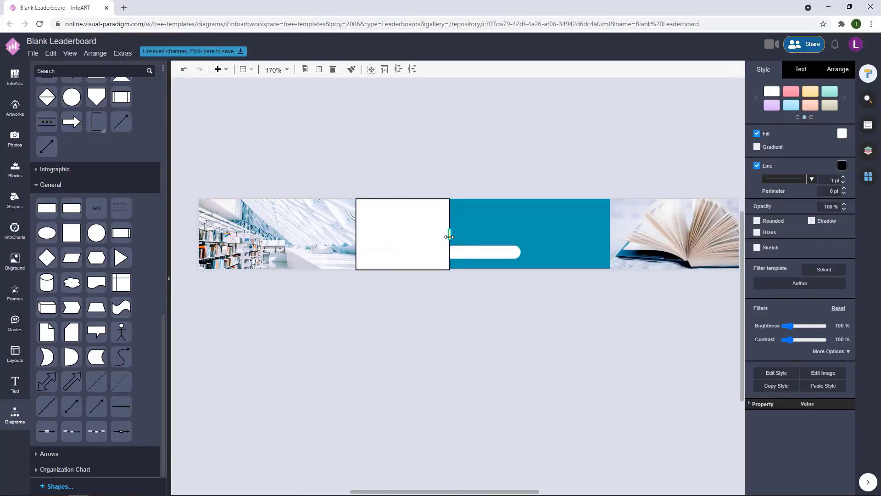
pyautogui.moveTo(449, 237); pyautogui.dragTo(362, 237)
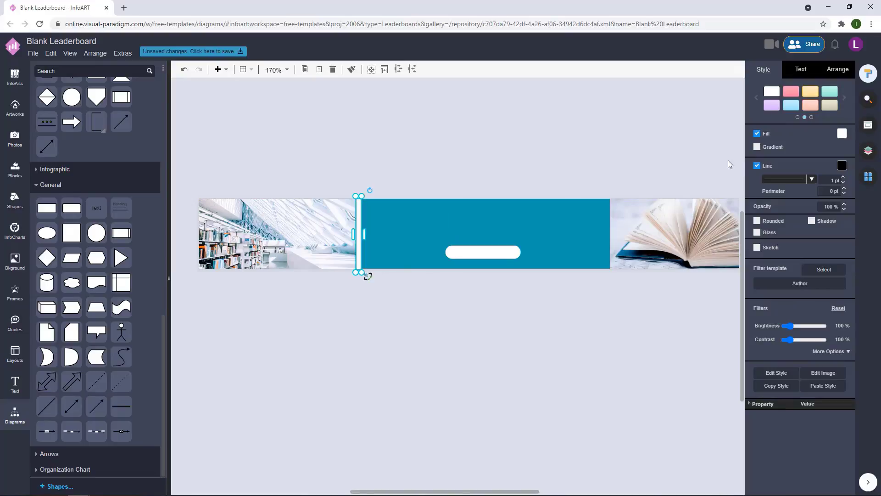
# Step: Remove the white strip's outline and nudge it slightly left against the library photo
pyautogui.click(760, 166)
pyautogui.click(389, 147)
pyautogui.click(359, 225)
pyautogui.press('Left')
pyautogui.click(577, 149)
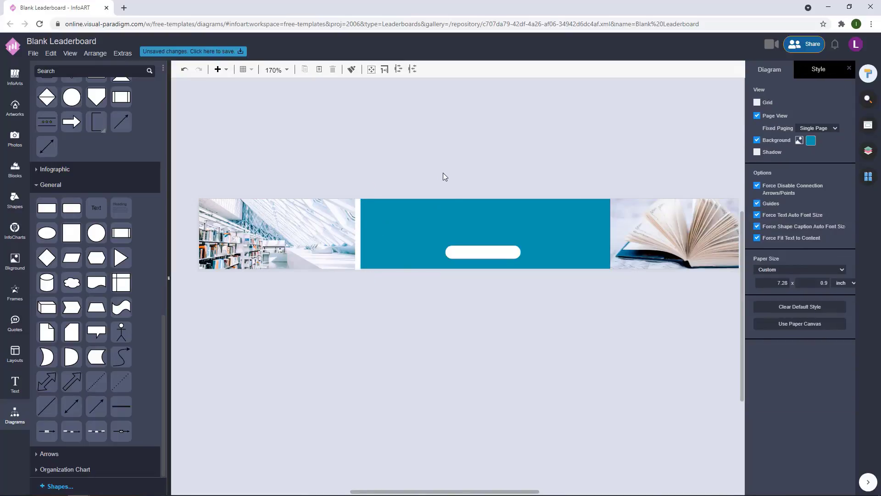
# Step: Copy the white strip to the boundary between the blue section and the open book photo
pyautogui.hscroll(1, 442, 173)
pyautogui.moveTo(358, 241); pyautogui.dragTo(602, 232)
pyautogui.click(588, 193)
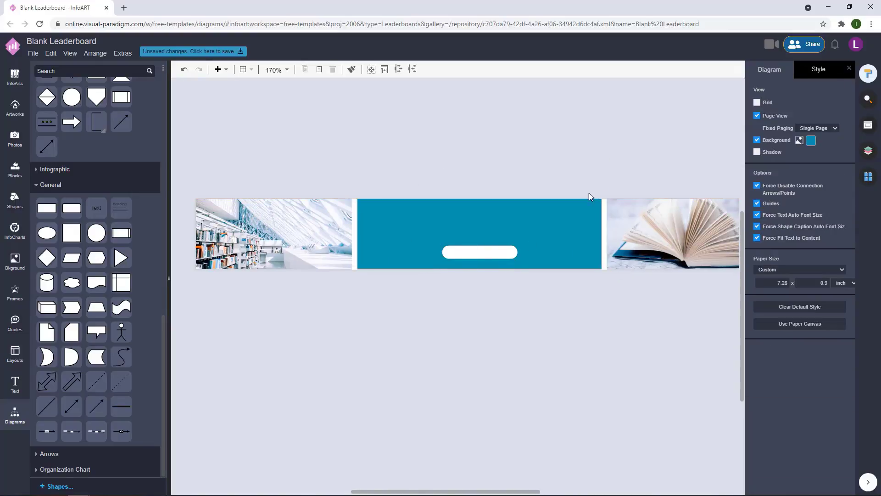
# Step: Select both white strips and trim their lower ends to line up with the banner's bottom edge
pyautogui.click(583, 232)
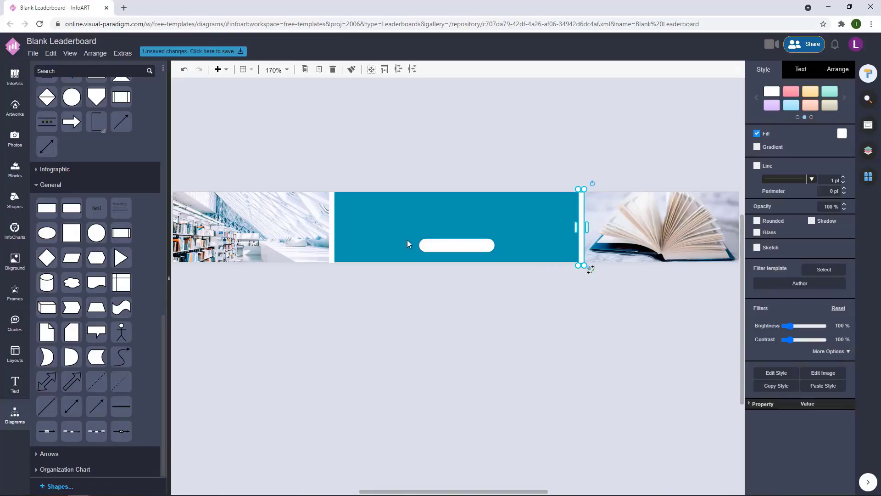
pyautogui.click(334, 242)
pyautogui.scroll(5, 491, 280)
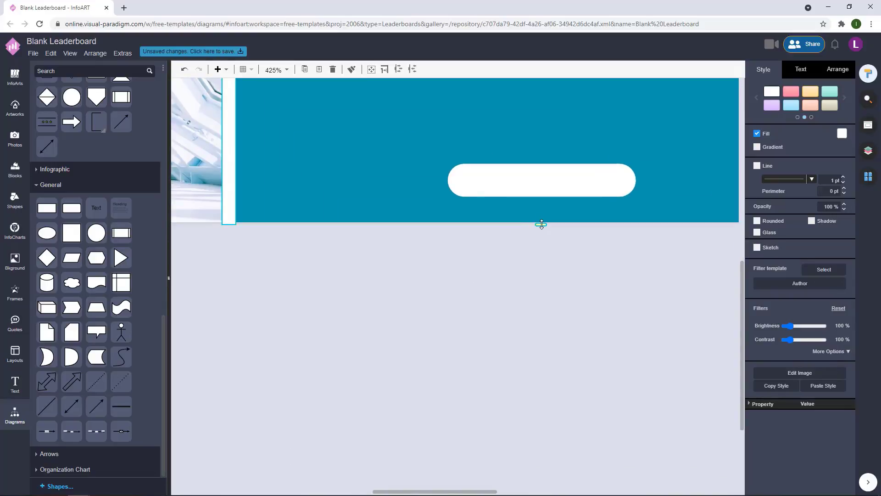
pyautogui.moveTo(542, 224); pyautogui.dragTo(542, 223)
pyautogui.click(472, 273)
pyautogui.scroll(-5, 472, 273)
pyautogui.moveTo(508, 295); pyautogui.dragTo(469, 303)
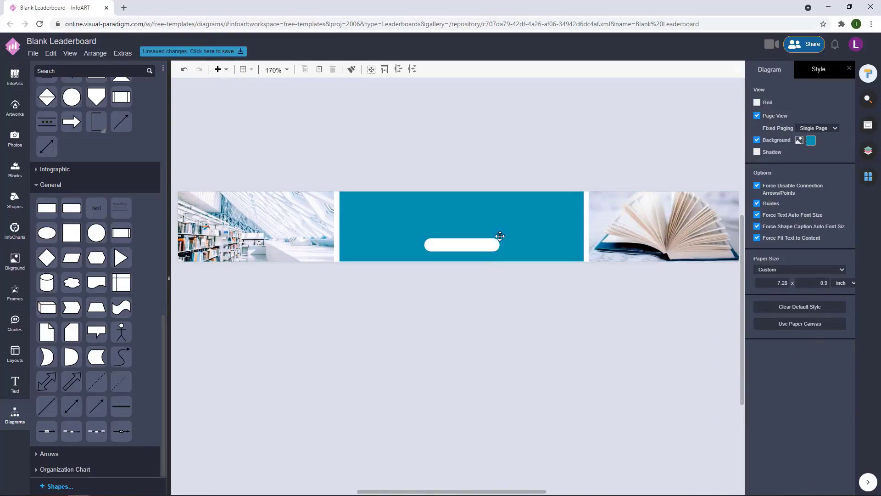
# Step: Add the text "SHOP NOW!" and shrink it to fit centered inside the white rounded rectangle
pyautogui.click(452, 246)
pyautogui.click(321, 86)
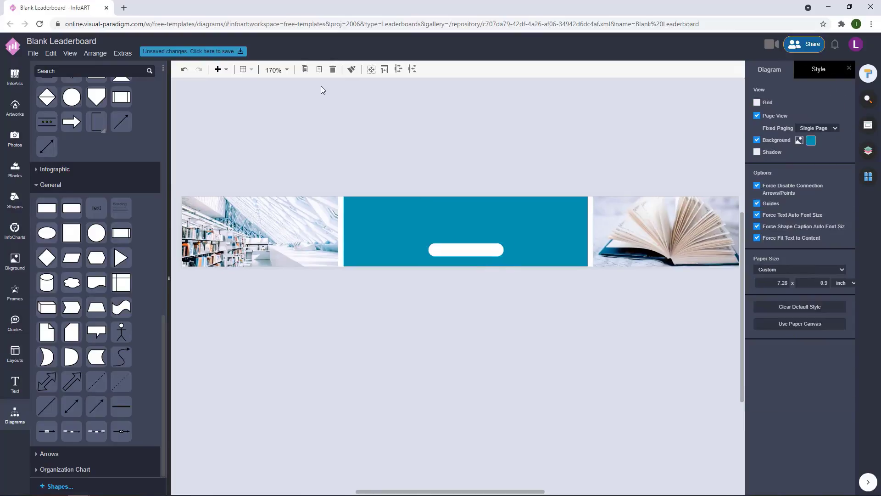
pyautogui.doubleClick(321, 86)
pyautogui.moveTo(348, 104); pyautogui.dragTo(427, 105)
pyautogui.doubleClick(390, 97)
pyautogui.write('SHOP')
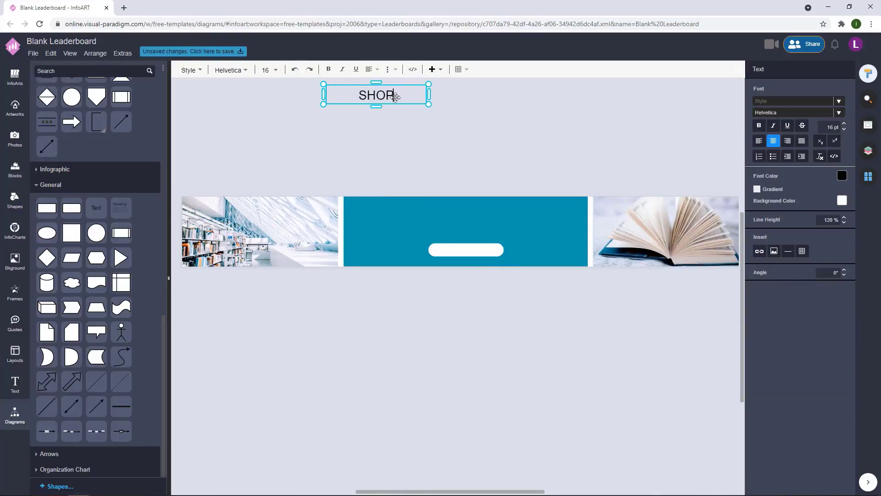
pyautogui.write(' NOW!')
pyautogui.press('Escape')
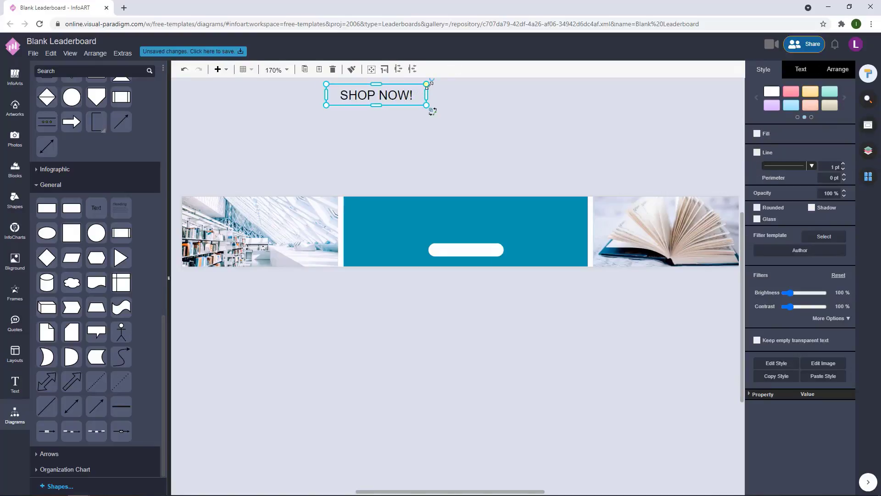
pyautogui.moveTo(430, 109); pyautogui.dragTo(488, 249)
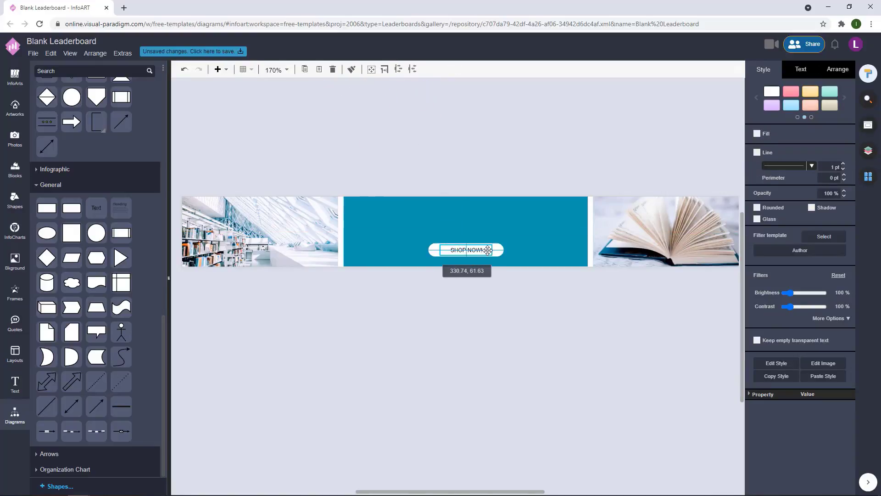
# Step: Change the font of the "SHOP NOW!" text to Goblin One
pyautogui.click(800, 69)
pyautogui.click(842, 107)
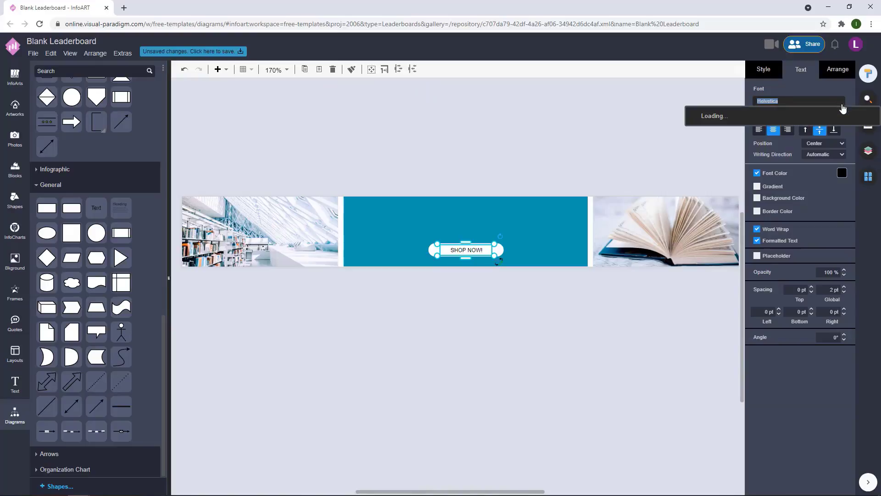
pyautogui.moveTo(876, 126); pyautogui.dragTo(869, 183)
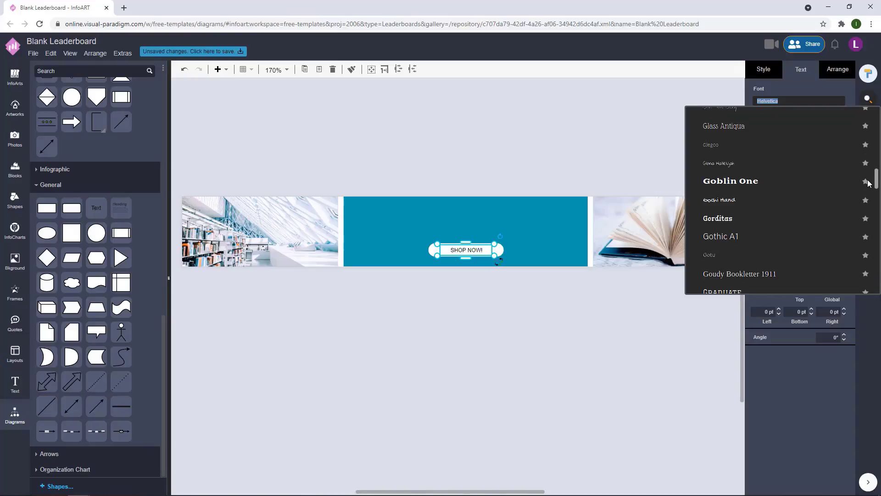
pyautogui.click(759, 182)
pyautogui.click(472, 155)
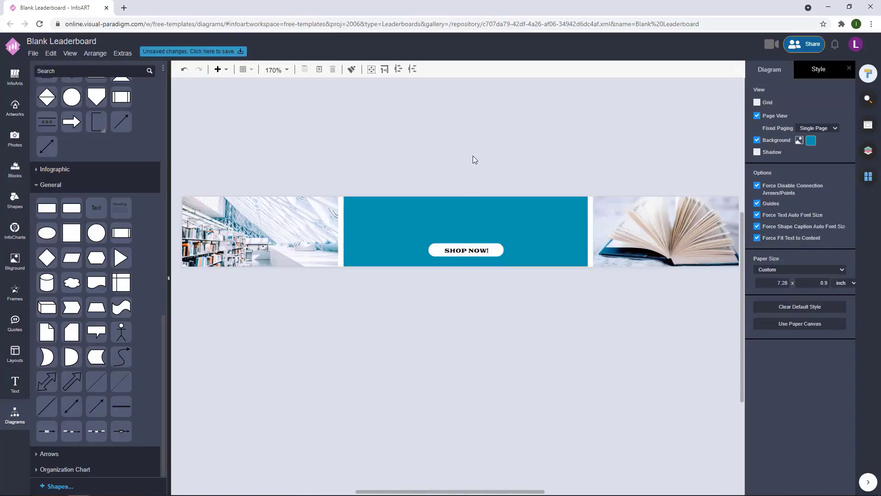
# Step: Set the "SHOP NOW!" font color to the same blue as the banner background
pyautogui.click(473, 247)
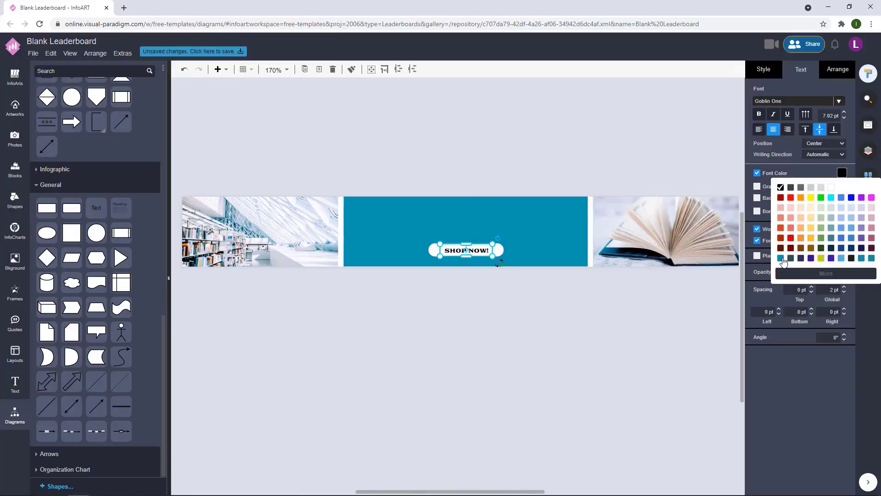
pyautogui.click(781, 258)
pyautogui.click(565, 161)
# Step: Place an enlarged copy of the "SHOP NOW!" text above the banner and change its wording to "END OF SEASON SALE"
pyautogui.click(482, 249)
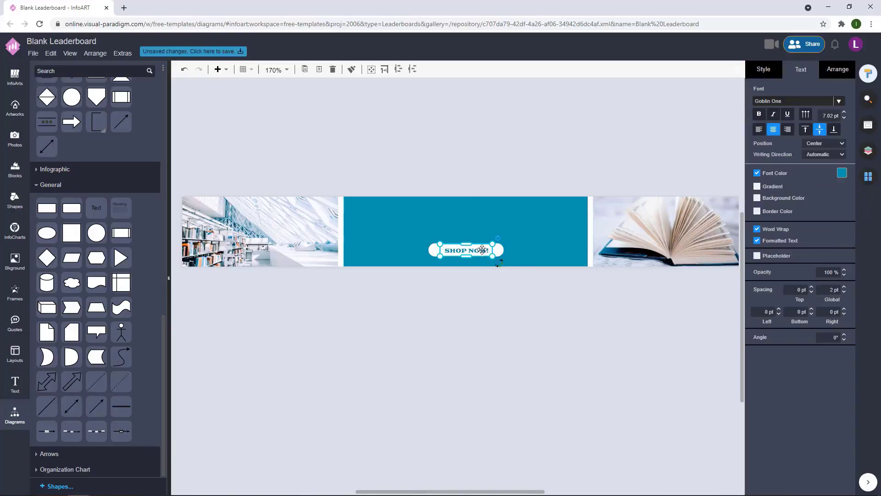
pyautogui.moveTo(482, 249); pyautogui.dragTo(611, 141)
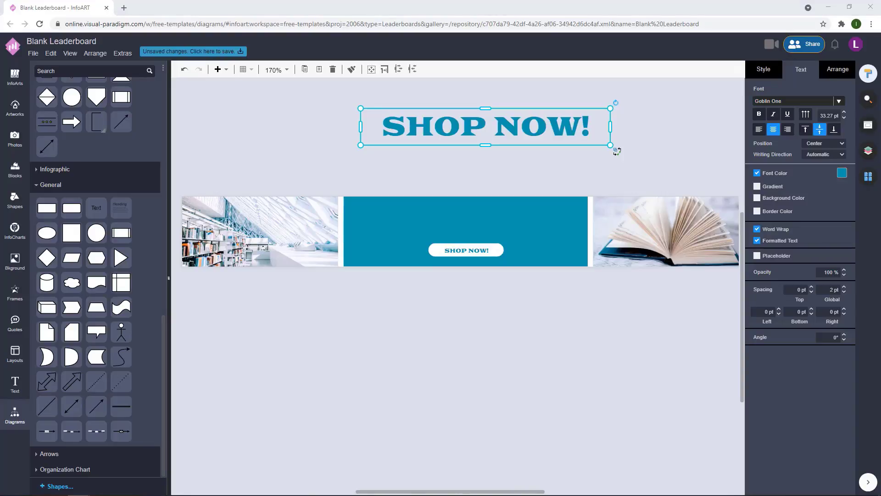
pyautogui.doubleClick(489, 120)
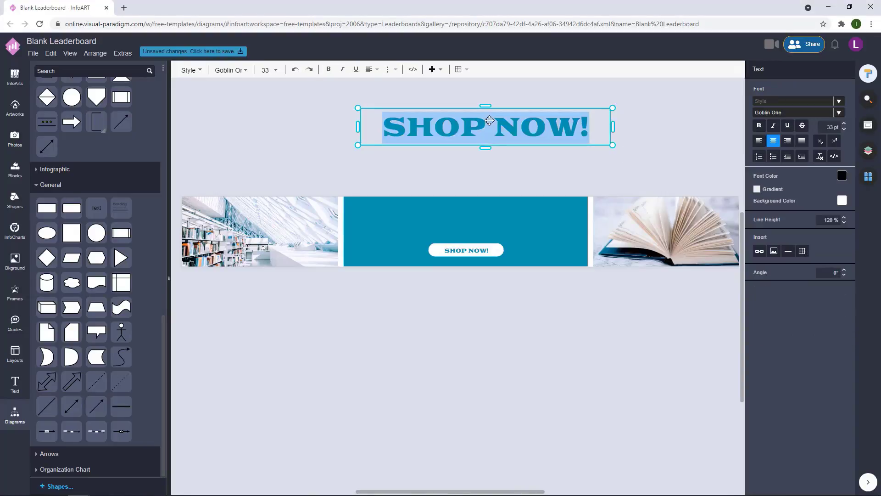
pyautogui.write('END OF S')
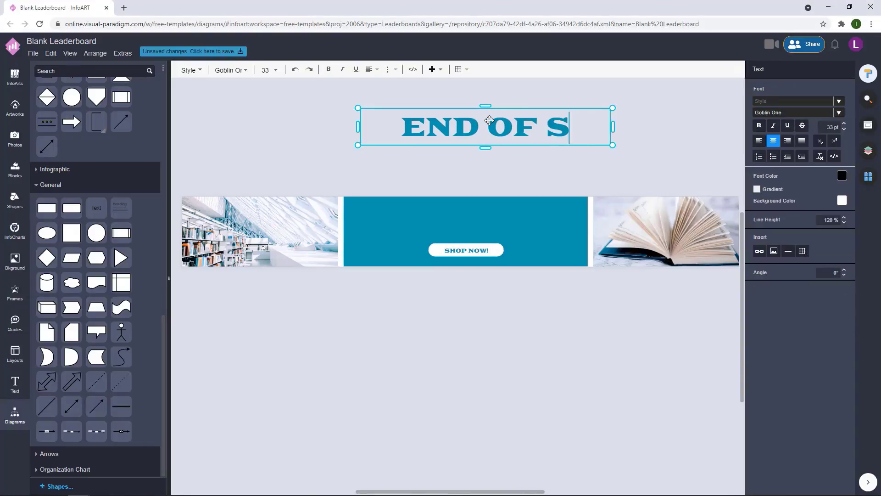
pyautogui.write('EASON SALE')
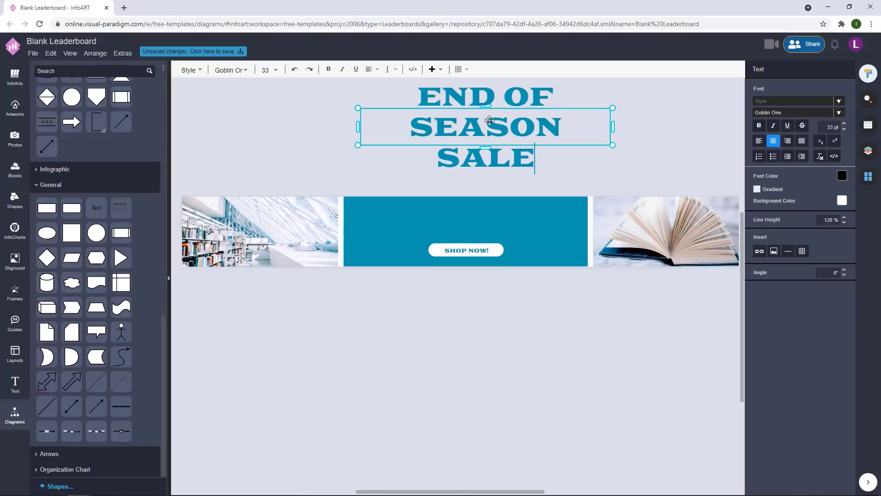
pyautogui.click(616, 181)
# Step: Resize the "END OF SEASON SALE" text to about 16.7 pt and place it on the blue section above the white button
pyautogui.moveTo(485, 175); pyautogui.dragTo(489, 115)
pyautogui.moveTo(526, 111); pyautogui.dragTo(512, 228)
pyautogui.moveTo(597, 195); pyautogui.dragTo(546, 221)
# Step: Set the heading's font color to white and move it up to the top of the blue section
pyautogui.click(842, 173)
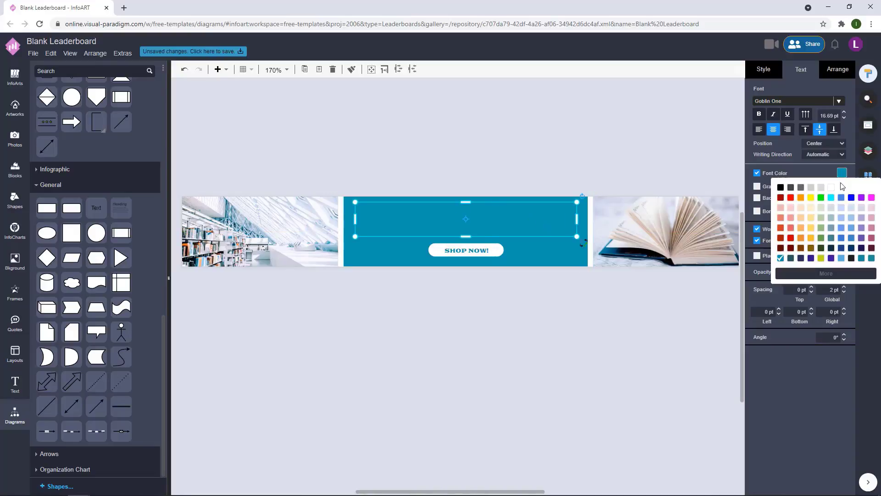
pyautogui.click(833, 192)
pyautogui.click(595, 173)
pyautogui.click(530, 199)
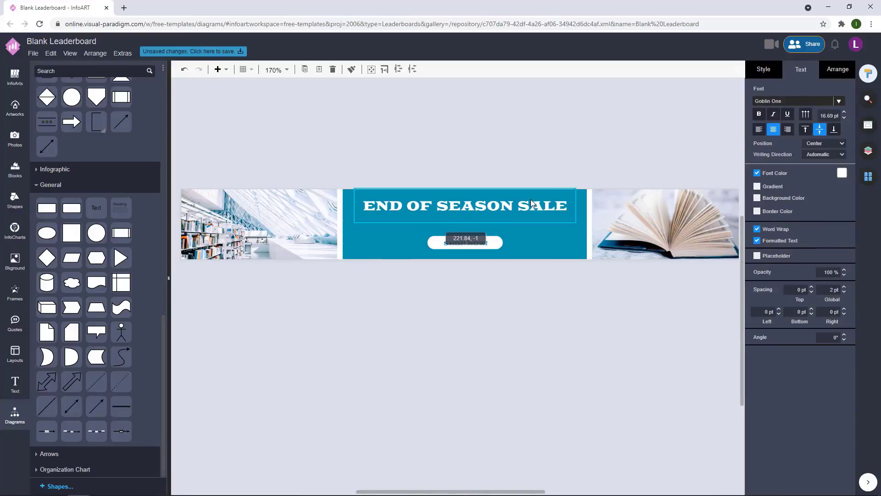
pyautogui.click(580, 160)
# Step: Move the white button with its "SHOP NOW!" text slightly down and nudge the text up within the button
pyautogui.moveTo(546, 284); pyautogui.dragTo(394, 200)
pyautogui.moveTo(480, 245); pyautogui.dragTo(478, 249)
pyautogui.doubleClick(478, 249)
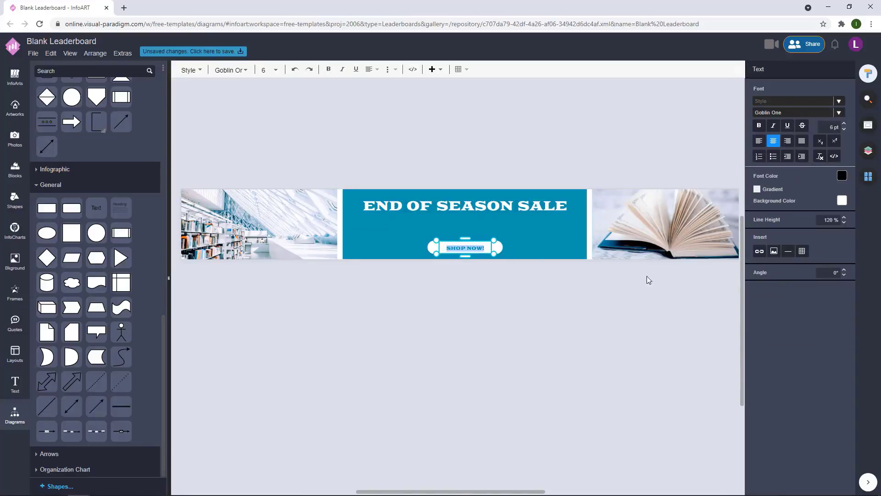
pyautogui.click(521, 296)
pyautogui.click(490, 257)
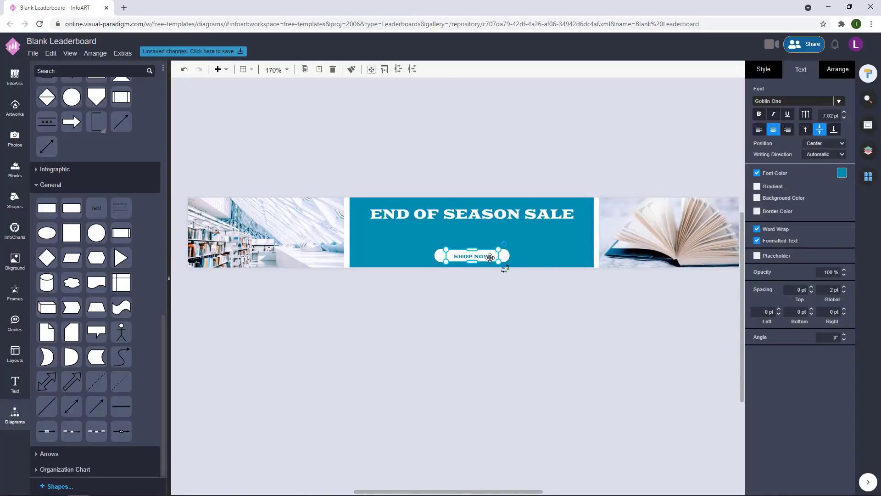
pyautogui.press('Up')
pyautogui.click(499, 306)
# Step: Duplicate the "END OF SEASON SALE" heading above the banner and reduce the copy's box height to about 26
pyautogui.moveTo(442, 214); pyautogui.dragTo(477, 160)
pyautogui.click(441, 216)
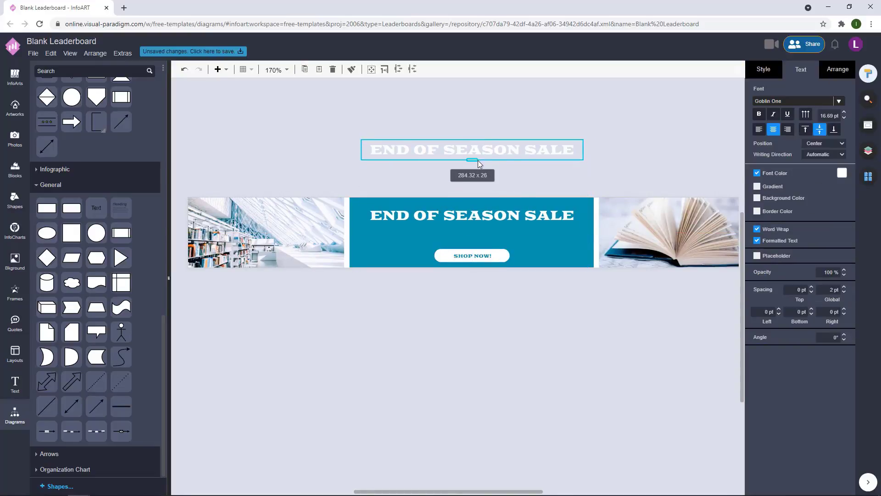
pyautogui.doubleClick(527, 151)
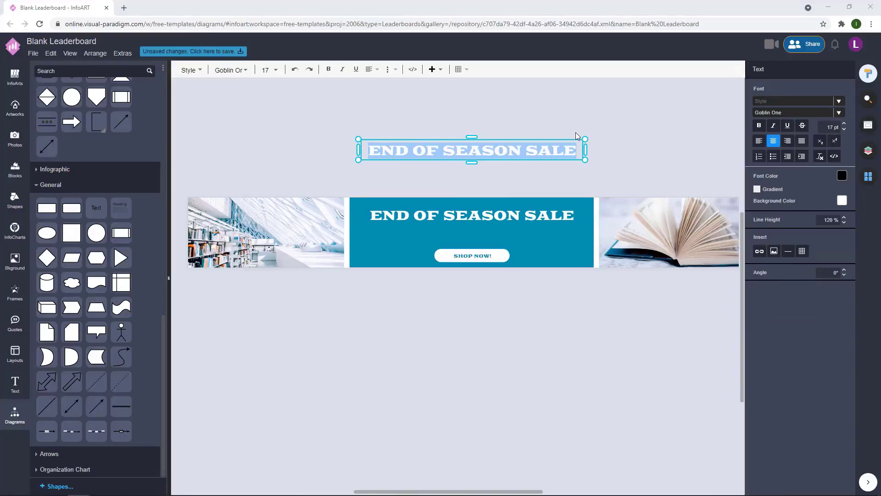
pyautogui.click(642, 128)
# Step: Replace the heading on the banner's blue section with "FREE SHIPPING GIFT"
pyautogui.doubleClick(547, 211)
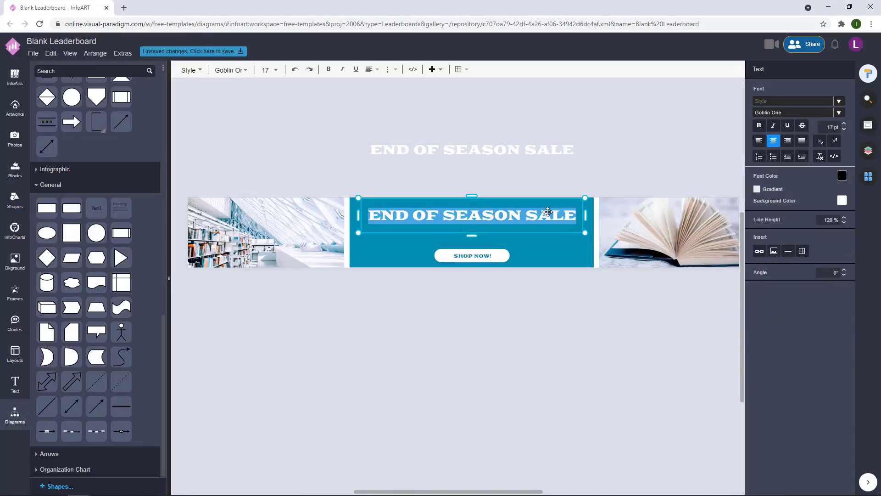
pyautogui.write('FREE SHIPPOMG')
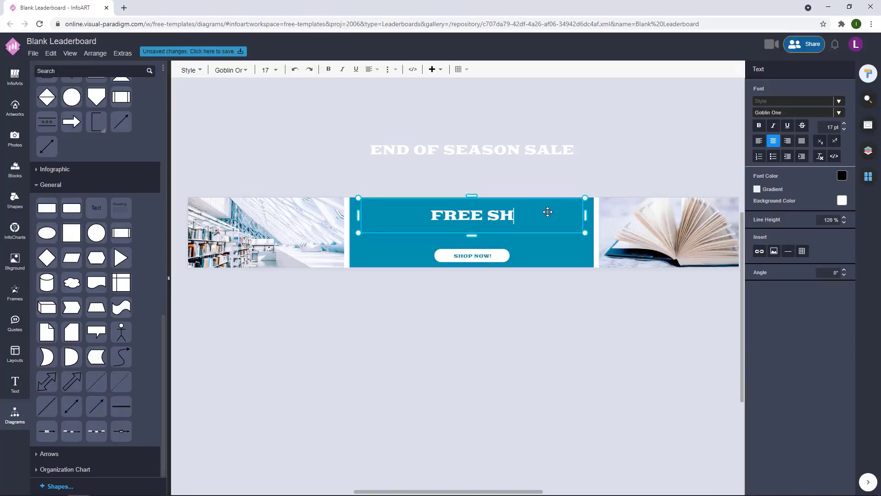
pyautogui.press('BackSpace')
pyautogui.press('BackSpace')
pyautogui.press('BackSpace')
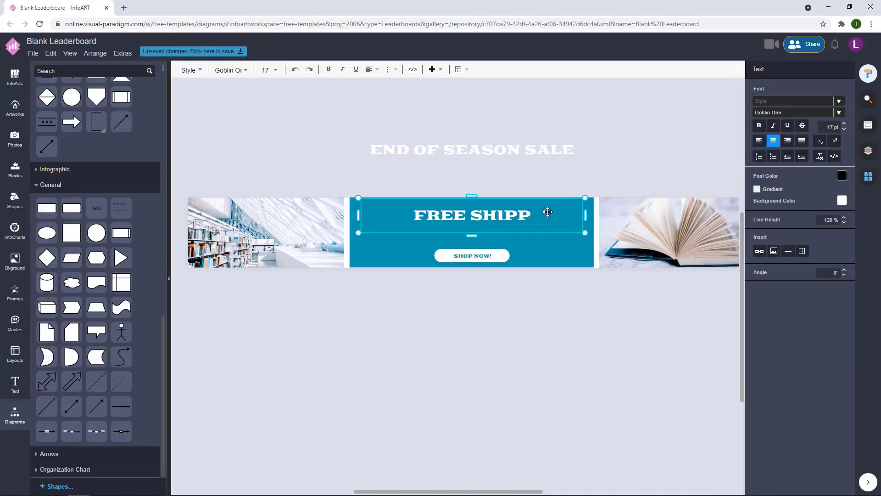
pyautogui.write('ING GIFT')
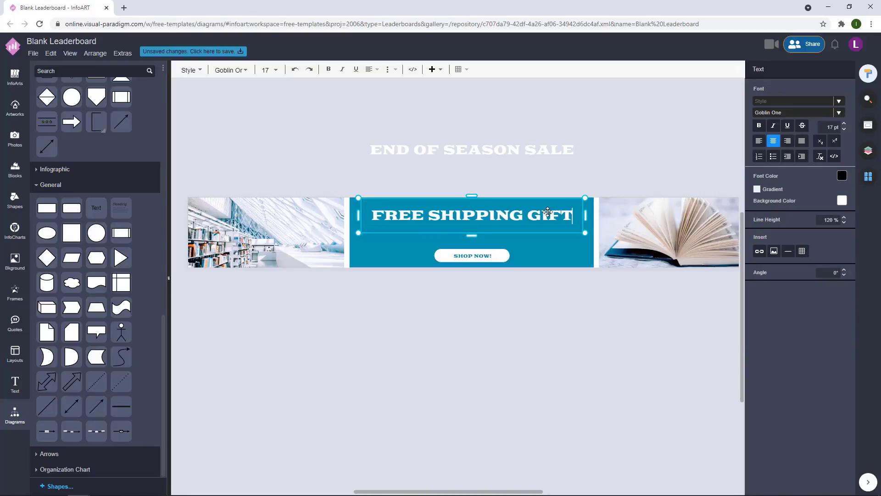
pyautogui.click(616, 146)
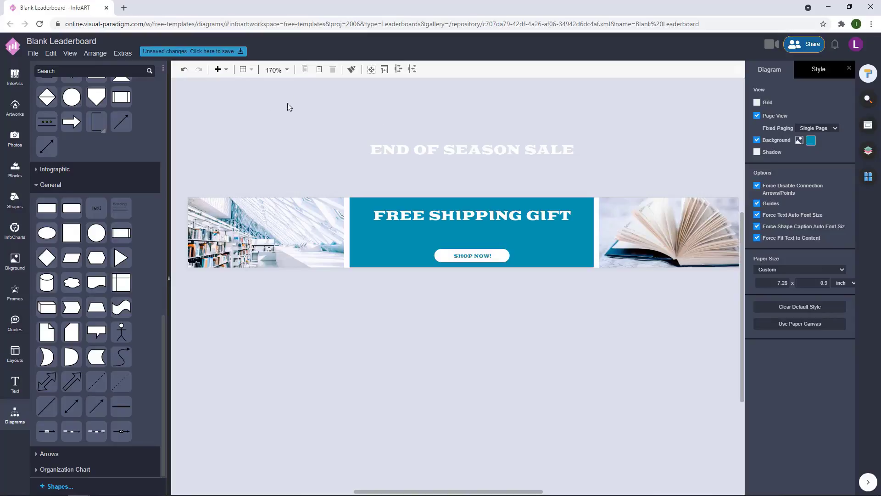
# Step: Replace the text of the heading copy above the banner with "BARANTEED ALL DAYS OF MAY!"
pyautogui.click(494, 142)
pyautogui.doubleClick(495, 143)
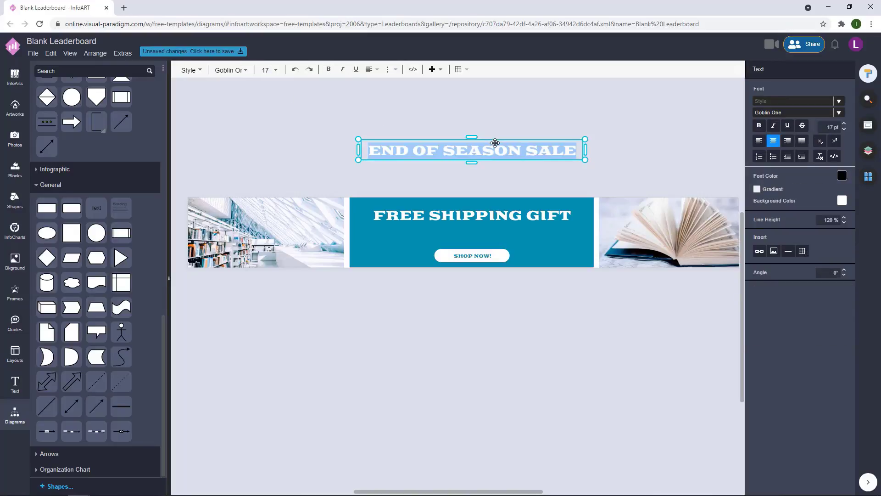
pyautogui.write('BA')
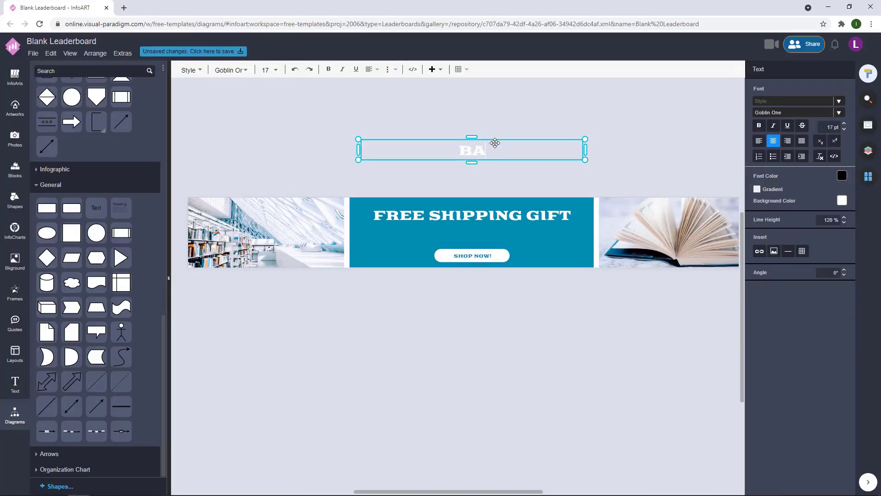
pyautogui.write('RANTEDD')
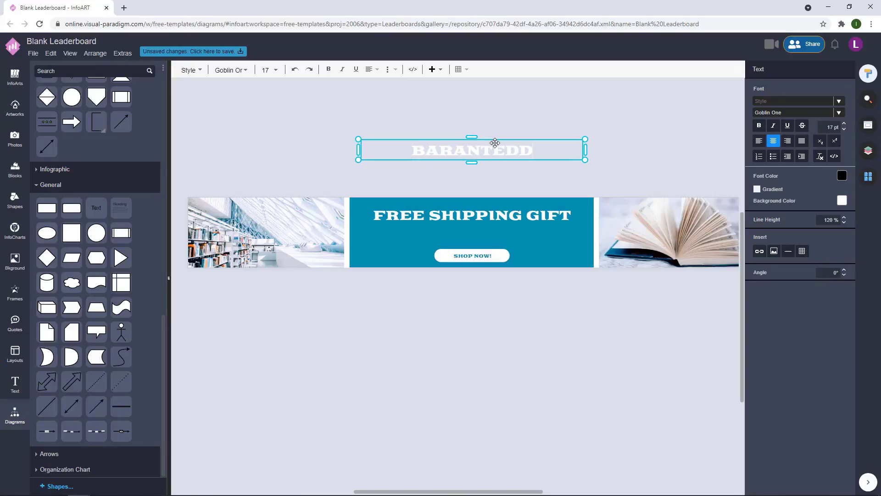
pyautogui.press('BackSpace')
pyautogui.press('BackSpace')
pyautogui.write('ED A:: DAYS')
pyautogui.press('BackSpace')
pyautogui.press('BackSpace')
pyautogui.press('BackSpace')
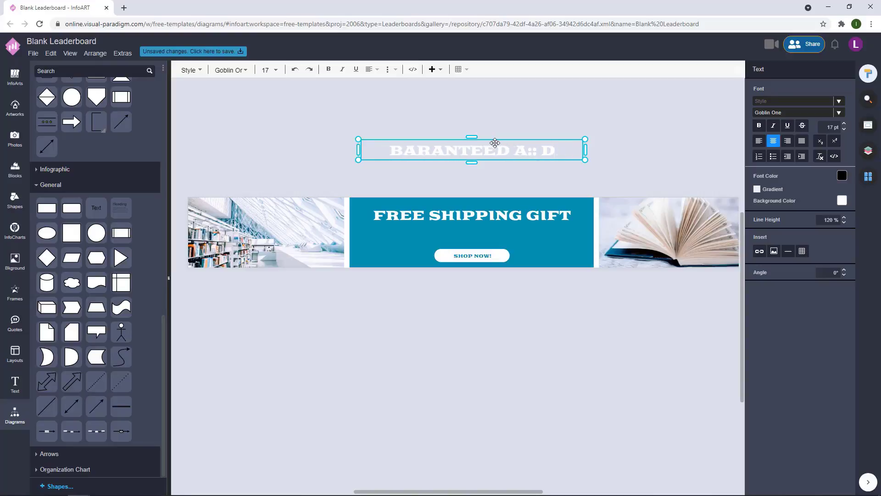
pyautogui.press('BackSpace')
pyautogui.press('BackSpace')
pyautogui.press('BackSpace')
pyautogui.press('BackSpace')
pyautogui.write('LL DAYS')
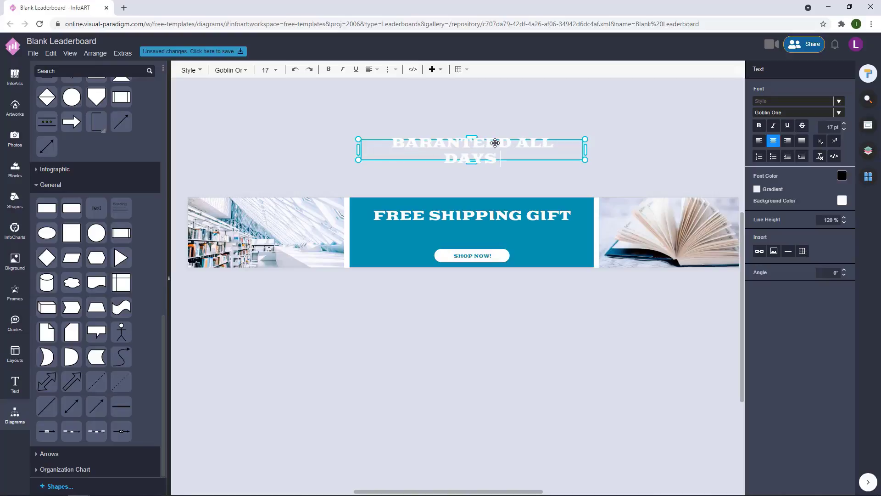
pyautogui.write(' OF MAY')
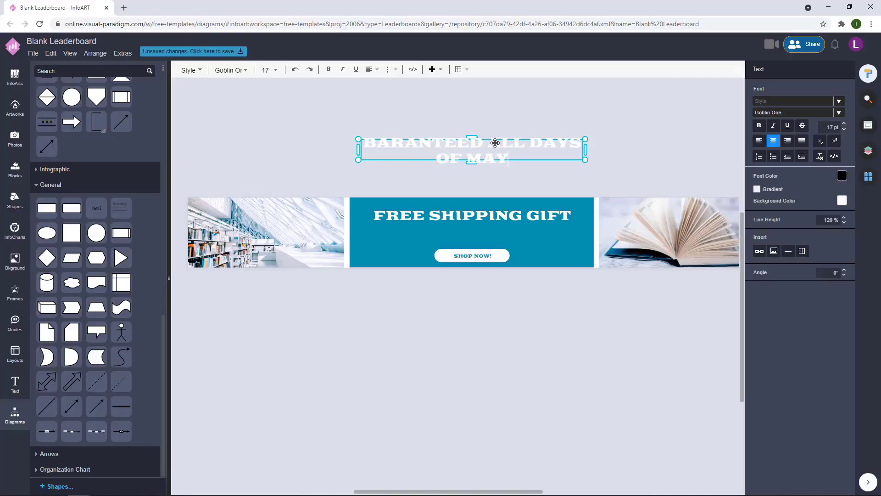
pyautogui.write('!')
pyautogui.click(490, 165)
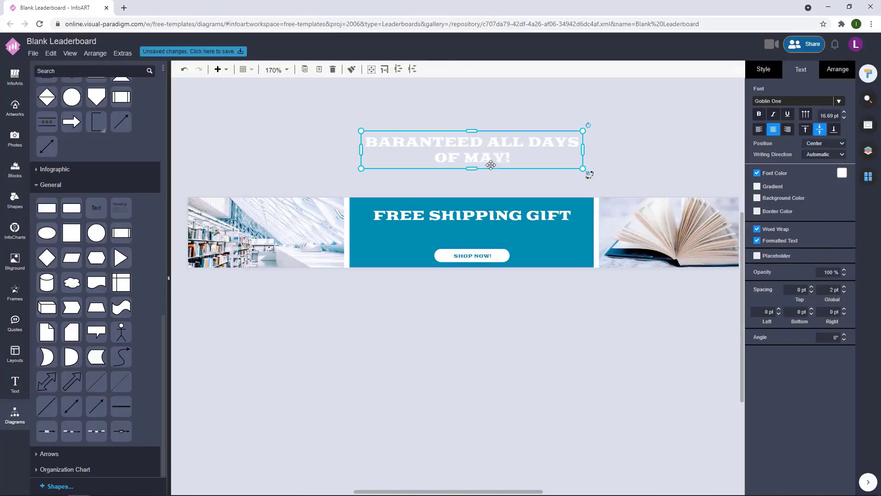
# Step: Place the "BARANTEED ALL DAYS OF MAY!" text between the heading and the white button and shrink it to about 6.5 pt
pyautogui.moveTo(470, 169); pyautogui.dragTo(474, 243)
pyautogui.click(552, 241)
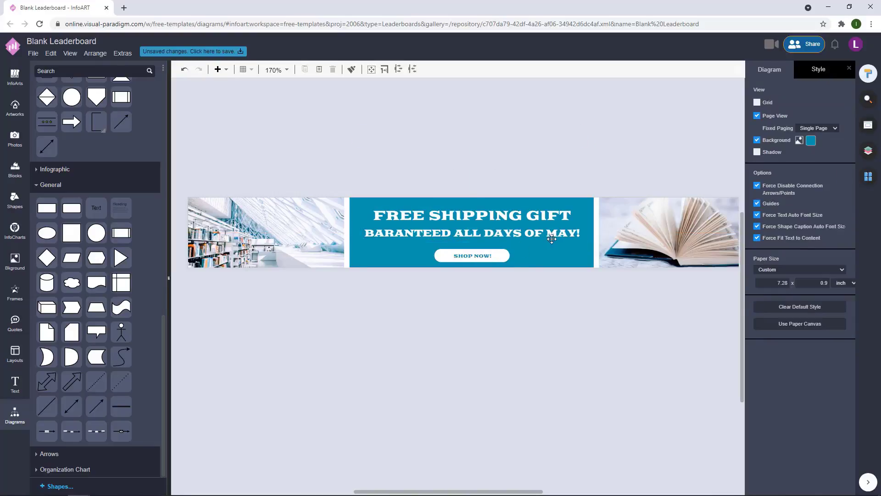
pyautogui.click(552, 236)
pyautogui.moveTo(585, 226); pyautogui.dragTo(522, 230)
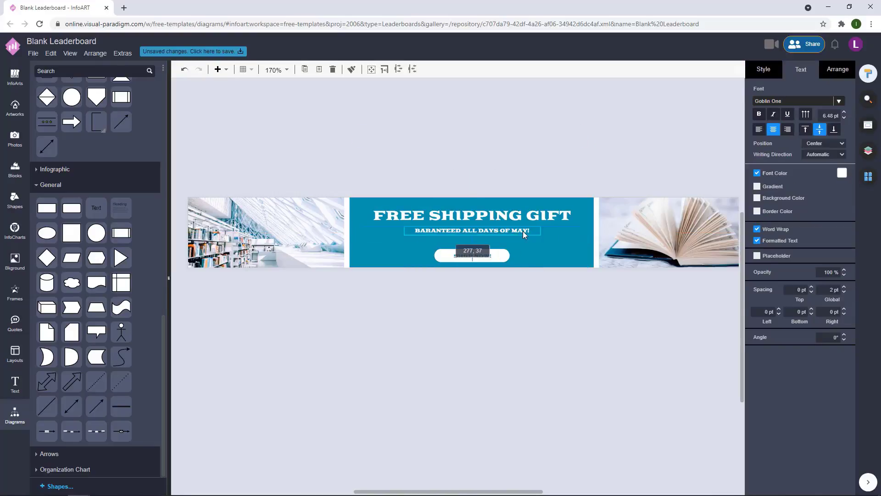
pyautogui.click(557, 176)
# Step: Change the font of the "BARANTEED ALL DAYS OF MAY!" text to Didact Gothic
pyautogui.click(528, 230)
pyautogui.doubleClick(527, 230)
pyautogui.click(839, 113)
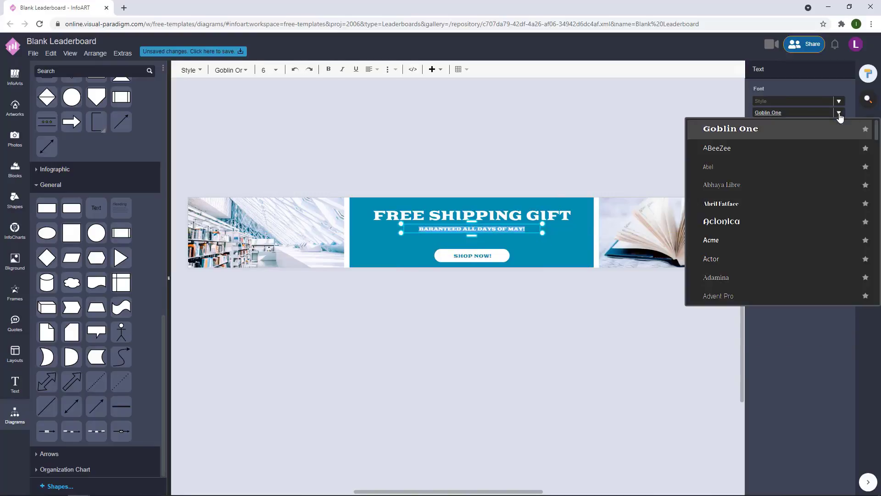
pyautogui.moveTo(875, 132); pyautogui.dragTo(866, 174)
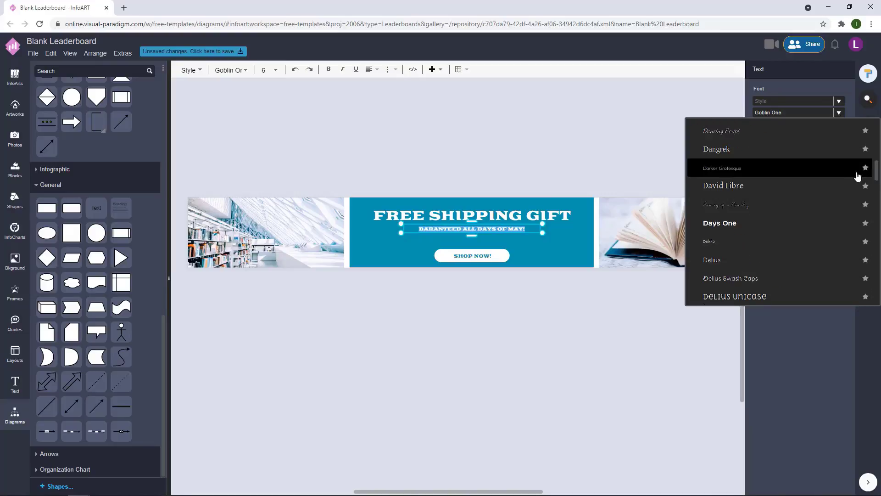
pyautogui.scroll(-2, 873, 179)
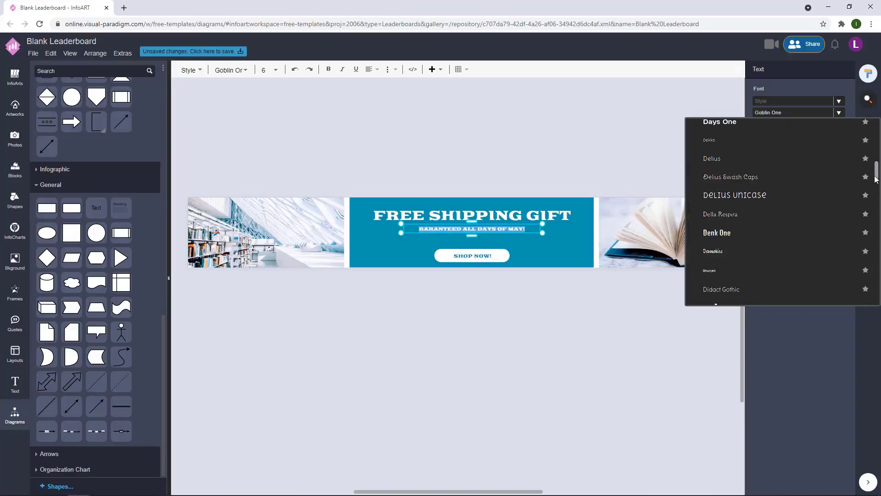
pyautogui.click(759, 289)
pyautogui.click(472, 132)
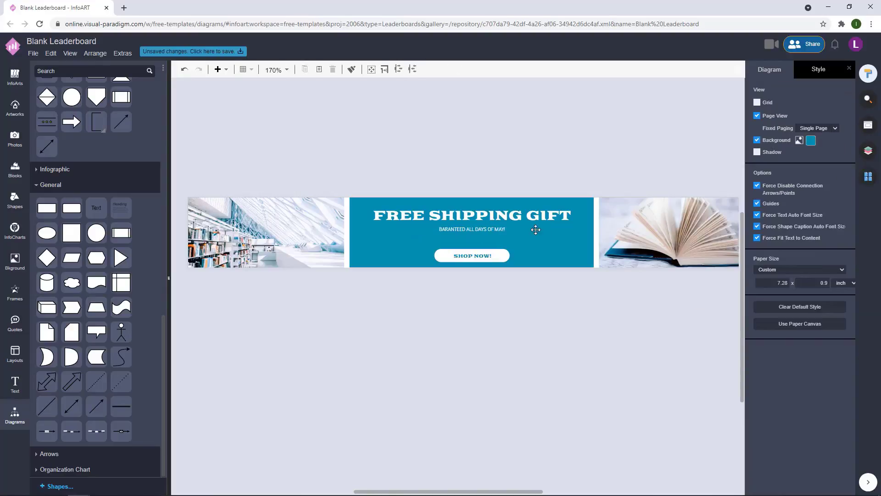
# Step: Enlarge the "BARANTEED ALL DAYS OF MAY!" text slightly, then set its font size to 8 pt
pyautogui.click(486, 228)
pyautogui.click(563, 293)
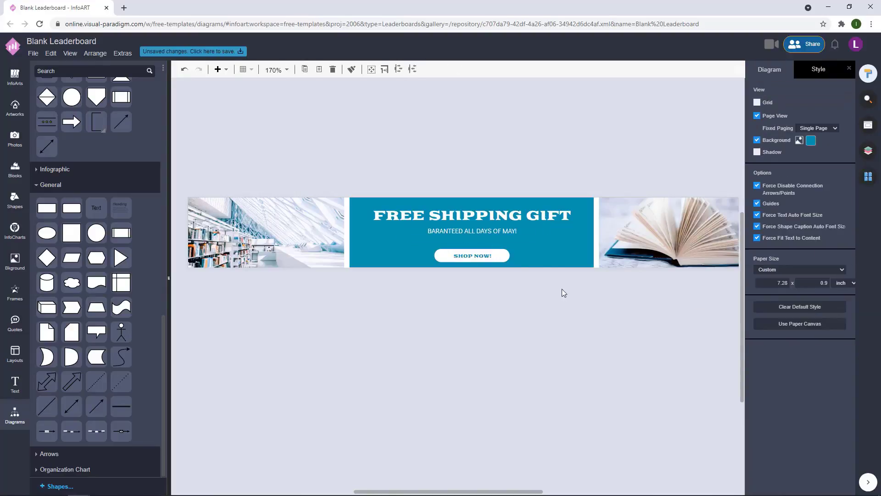
pyautogui.click(514, 231)
pyautogui.click(572, 171)
pyautogui.doubleClick(507, 231)
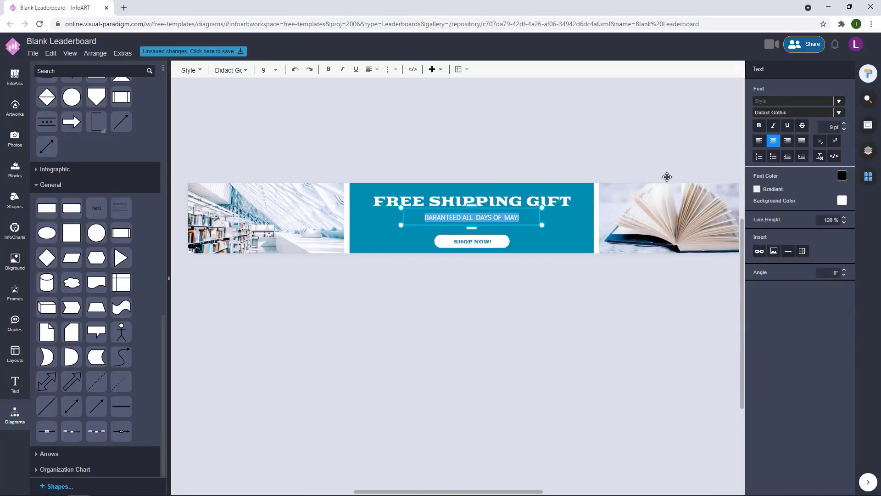
pyautogui.click(844, 130)
pyautogui.click(515, 137)
pyautogui.click(500, 221)
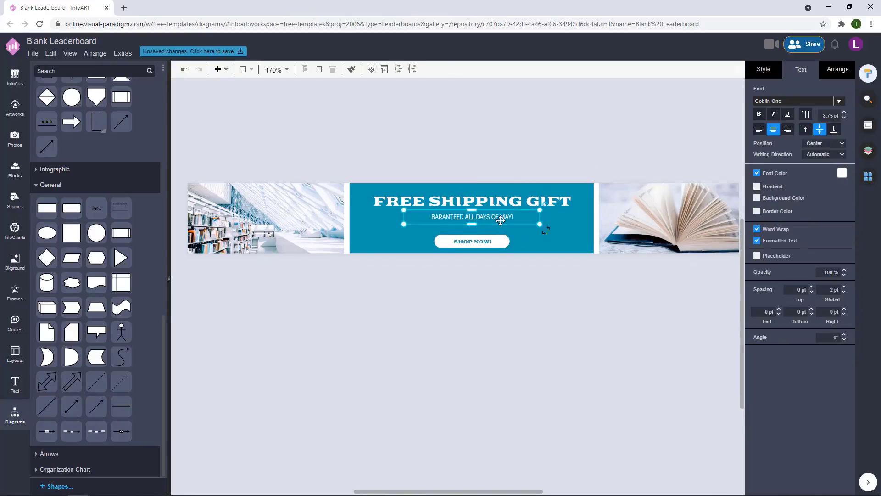
# Step: Change the subheading's font to Comfortaa
pyautogui.doubleClick(501, 220)
pyautogui.click(839, 112)
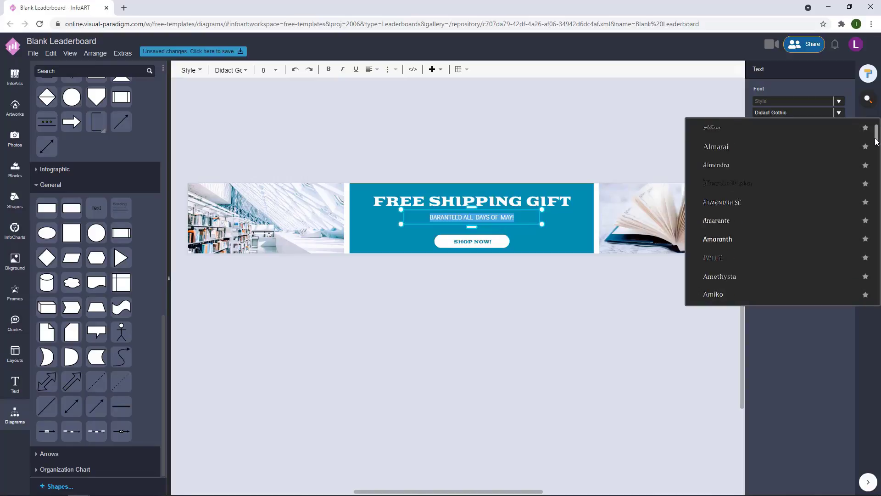
pyautogui.moveTo(876, 140); pyautogui.dragTo(873, 170)
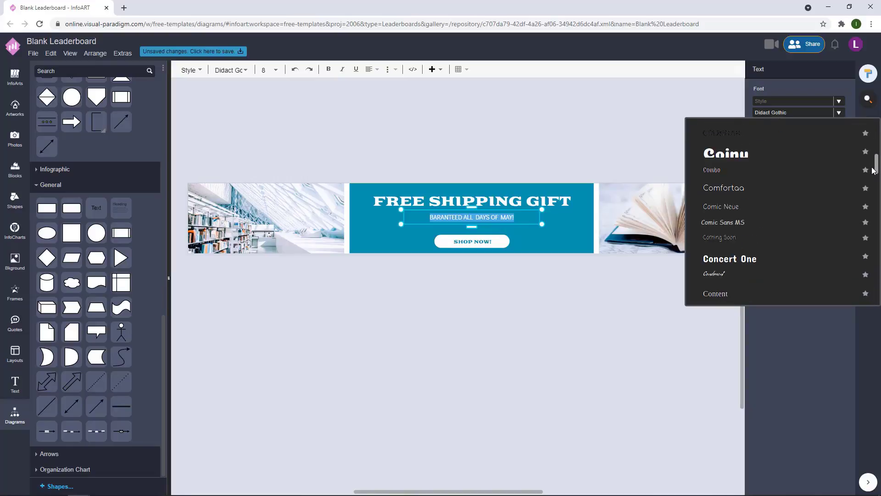
pyautogui.click(749, 185)
pyautogui.click(441, 124)
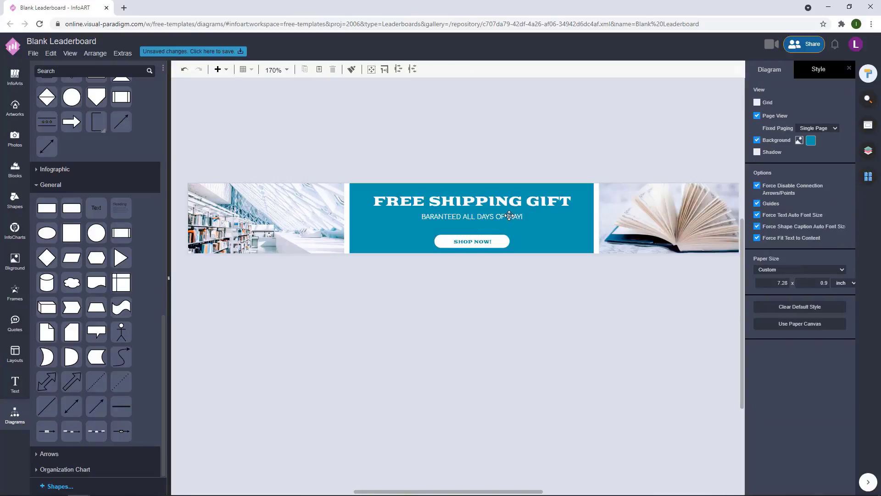
# Step: Set the subheading's font size to 7.5 pt
pyautogui.click(509, 216)
pyautogui.doubleClick(509, 216)
pyautogui.moveTo(826, 127); pyautogui.dragTo(851, 127)
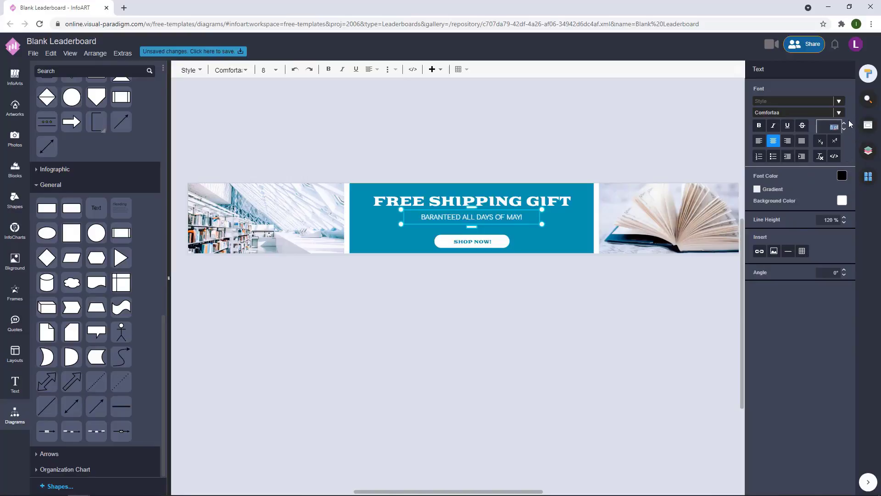
pyautogui.write('7.5')
pyautogui.press('Return')
pyautogui.click(509, 132)
# Step: Nudge the subheading slightly up toward the heading and set its font size to 7 pt
pyautogui.click(509, 216)
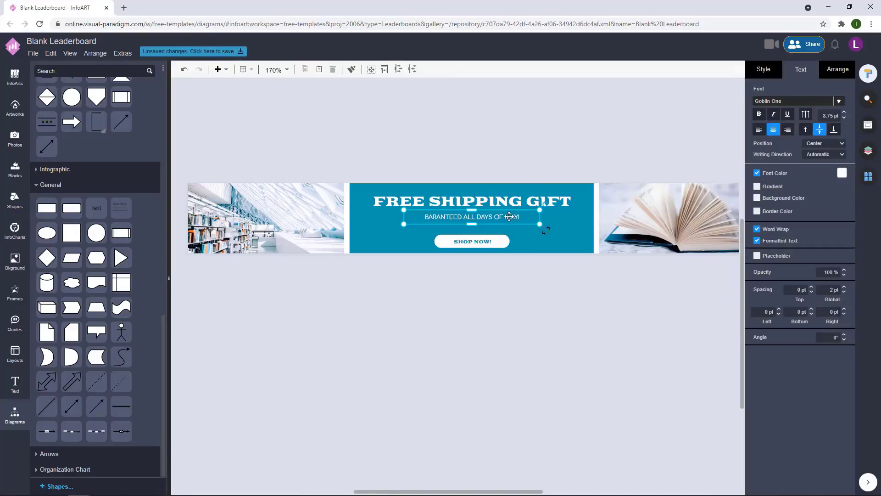
pyautogui.click(558, 140)
pyautogui.click(510, 219)
pyautogui.doubleClick(509, 216)
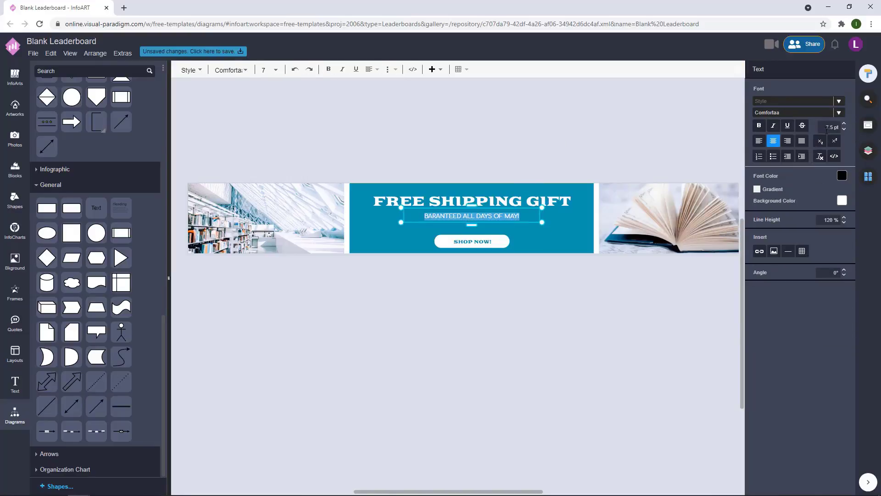
pyautogui.click(830, 127)
pyautogui.write('7')
pyautogui.press('Return')
pyautogui.click(490, 122)
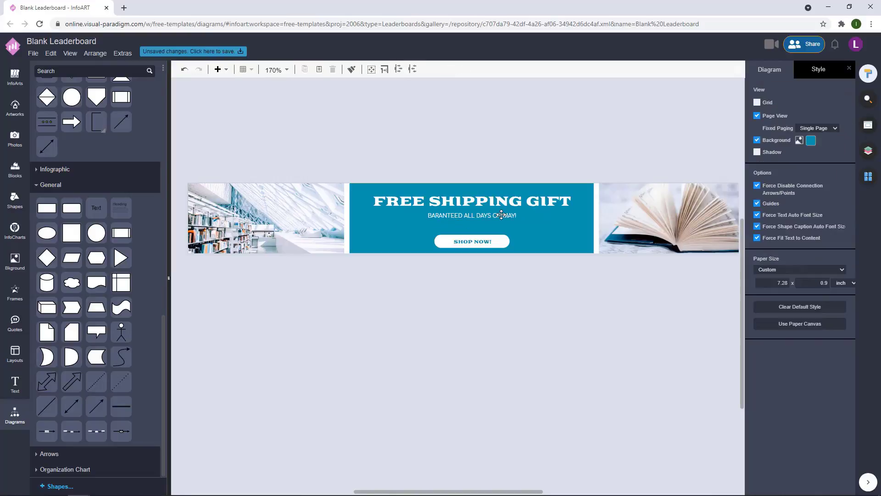
# Step: Move the white button together with its "SHOP NOW!" text slightly up toward the subheading
pyautogui.click(502, 214)
pyautogui.moveTo(509, 202); pyautogui.dragTo(518, 203)
pyautogui.click(532, 276)
pyautogui.click(496, 222)
pyautogui.keyDown('shift'); pyautogui.click(505, 210); pyautogui.keyUp('shift')
pyautogui.click(558, 153)
pyautogui.moveTo(533, 279); pyautogui.dragTo(396, 224)
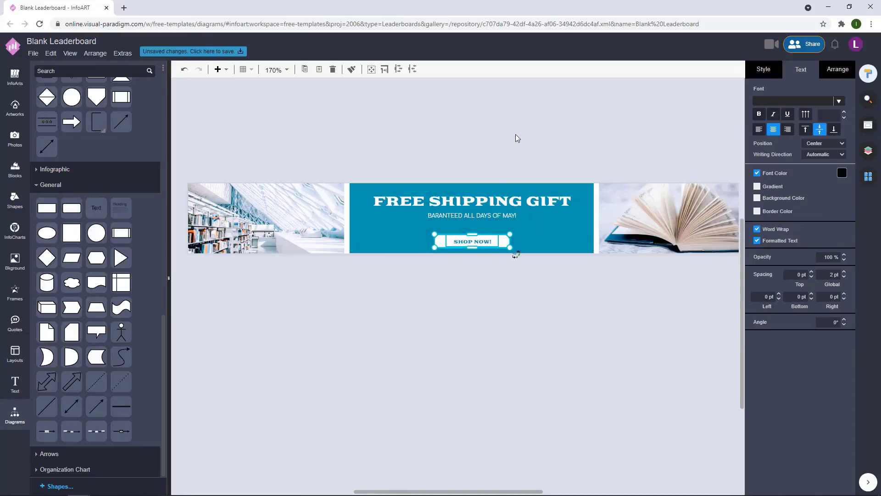
pyautogui.click(515, 134)
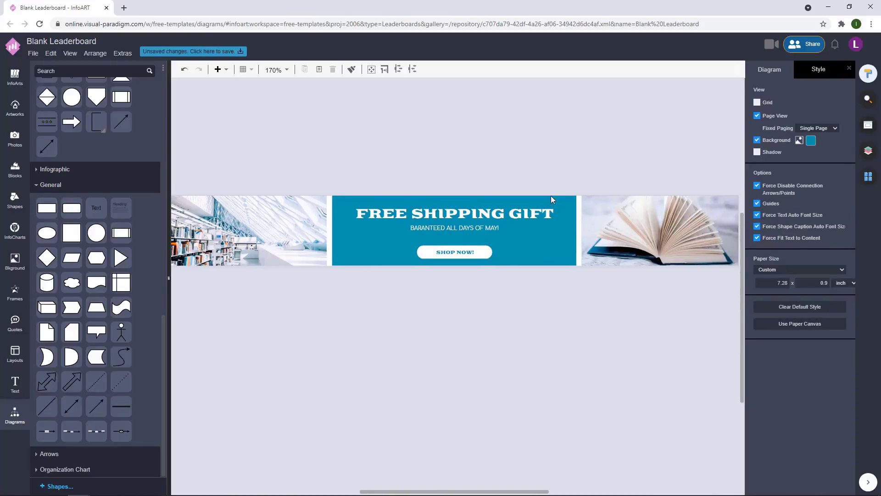
# Step: Move the heading and subheading slightly down and shift the button with its "SHOP NOW!" text slightly up
pyautogui.click(514, 213)
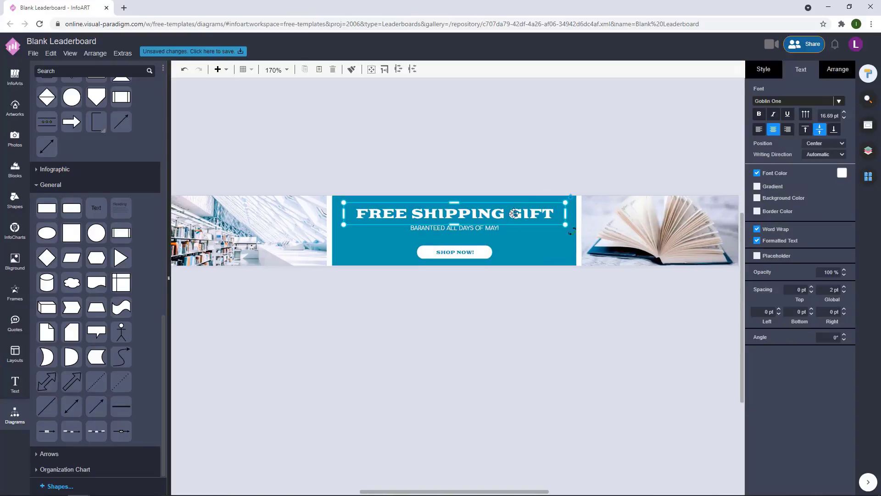
pyautogui.click(513, 149)
pyautogui.moveTo(530, 307); pyautogui.dragTo(383, 240)
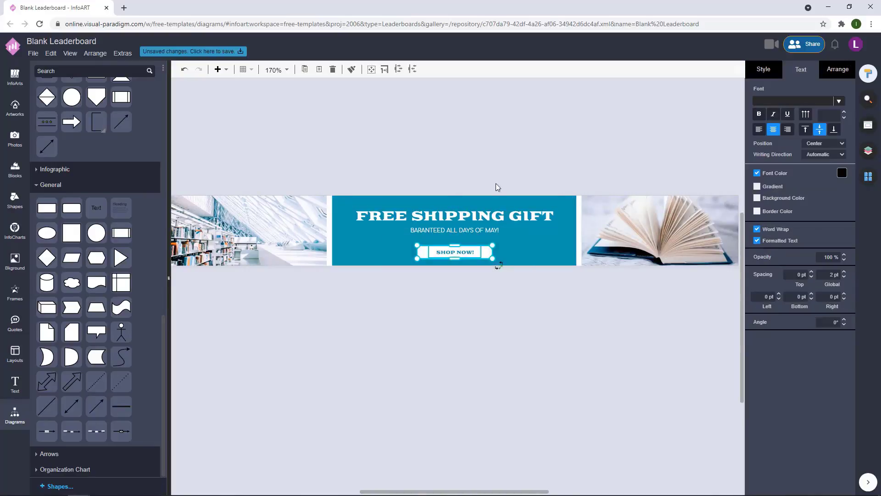
pyautogui.click(515, 142)
# Step: Change the font color of the "SHOP NOW!" text to a dark teal
pyautogui.click(478, 239)
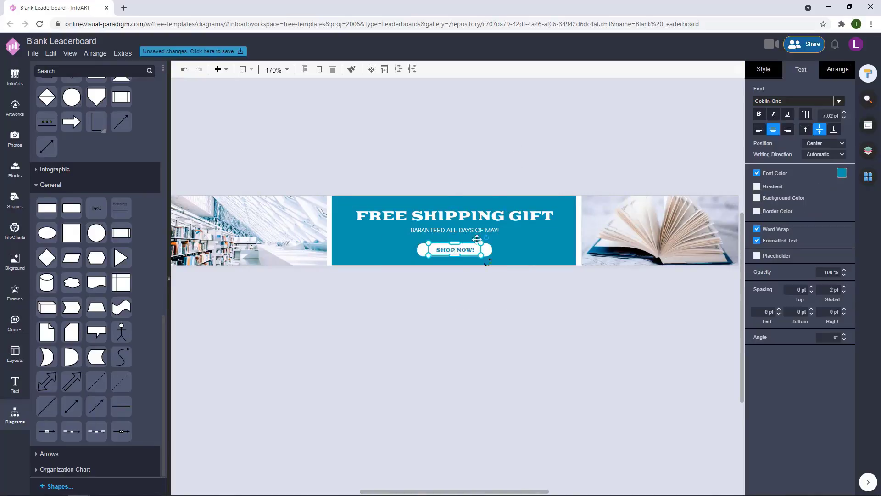
pyautogui.click(841, 173)
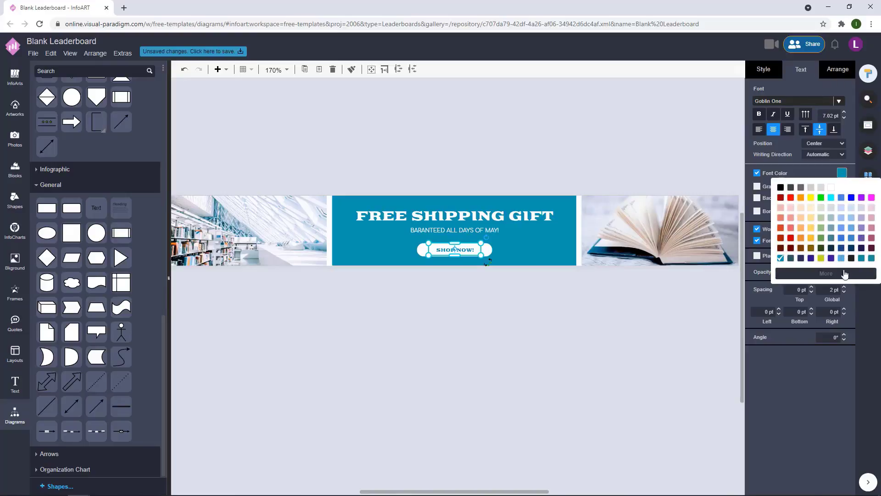
pyautogui.click(844, 274)
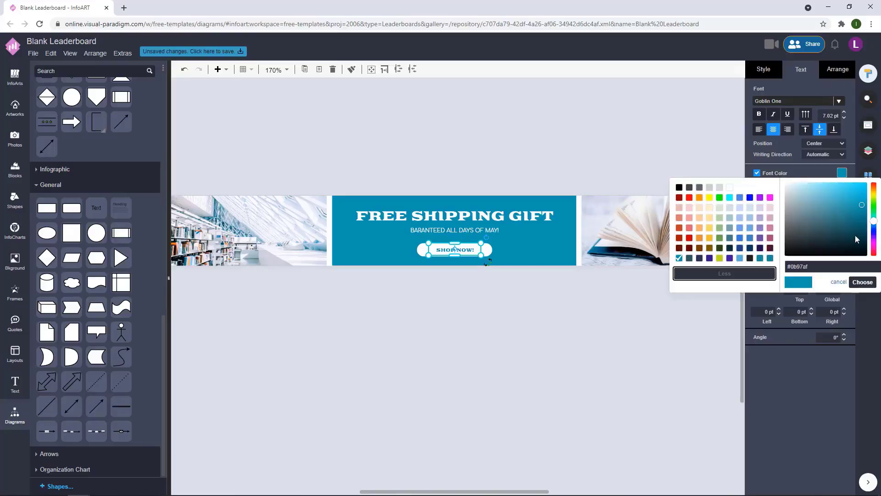
pyautogui.click(863, 282)
pyautogui.click(496, 142)
pyautogui.scroll(-1, 488, 166)
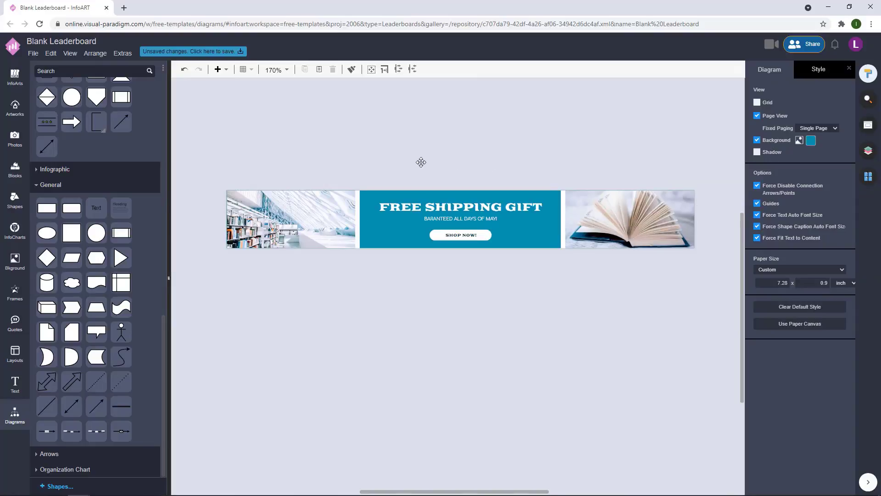
# Step: Duplicate the left white divider and narrow the copy into a thin strip along the blue panel's left edge
pyautogui.scroll(3, 400, 185)
pyautogui.click(329, 238)
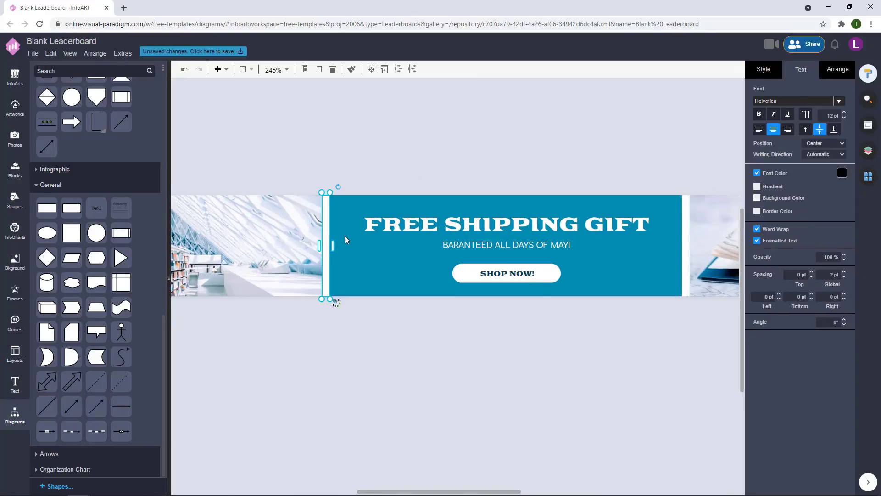
pyautogui.click(345, 239)
pyautogui.moveTo(326, 232); pyautogui.dragTo(371, 219)
pyautogui.click(371, 208)
pyautogui.click(336, 245)
pyautogui.click(389, 178)
pyautogui.click(305, 235)
pyautogui.scroll(4, 301, 266)
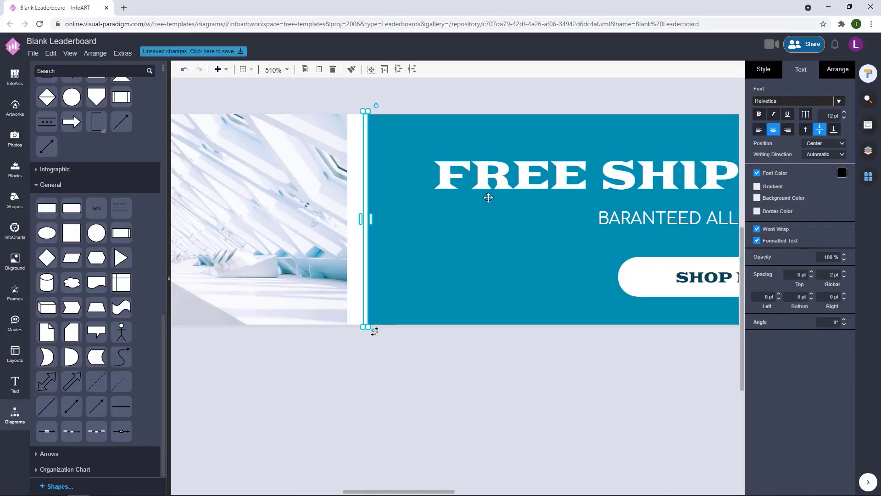
# Step: Fill the thin strip at the blue panel's left edge with dark teal
pyautogui.click(842, 133)
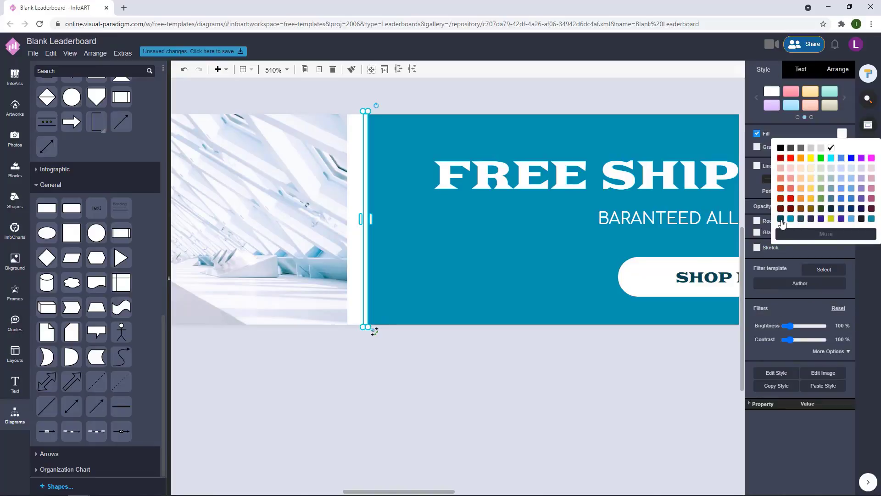
pyautogui.click(782, 225)
pyautogui.click(458, 374)
pyautogui.scroll(-4, 461, 376)
pyautogui.moveTo(477, 389); pyautogui.dragTo(375, 315)
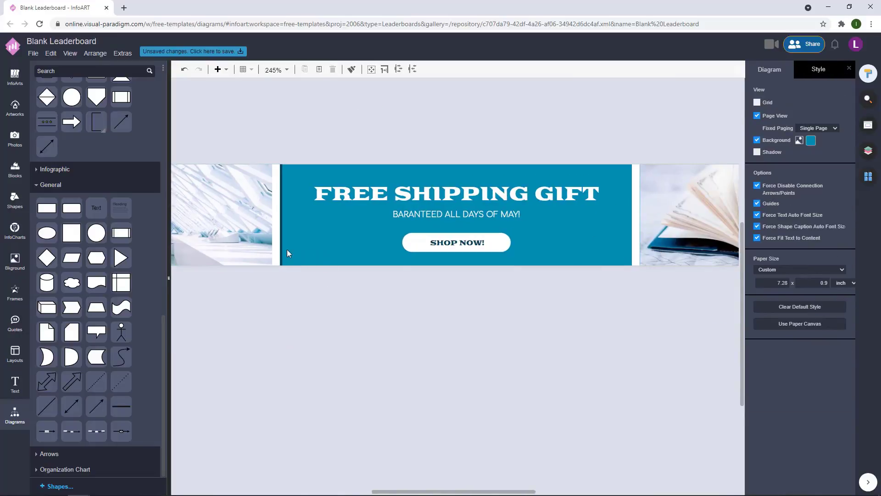
# Step: Duplicate the dark teal strip onto the blue panel's right edge, beside the white divider
pyautogui.moveTo(282, 248); pyautogui.dragTo(626, 249)
pyautogui.click(629, 291)
pyautogui.scroll(4, 629, 291)
pyautogui.click(644, 223)
pyautogui.click(601, 284)
pyautogui.scroll(-5, 596, 290)
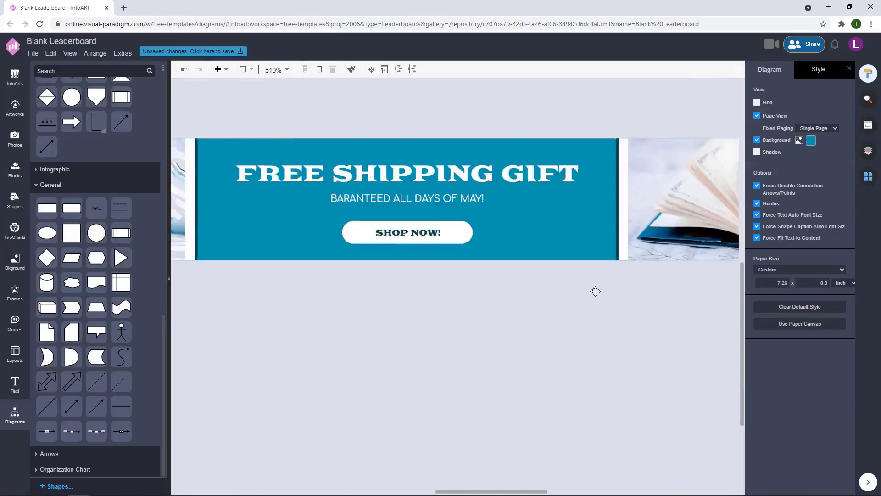
pyautogui.moveTo(556, 313)
pyautogui.mouseDown()
pyautogui.moveTo(589, 319)
pyautogui.moveTo(548, 322)
pyautogui.moveTo(541, 303)
pyautogui.moveTo(541, 313)
pyautogui.mouseUp()
pyautogui.scroll(-3, 590, 296)
pyautogui.scroll(1, 590, 295)
pyautogui.scroll(-3, 496, 308)
pyautogui.scroll(2, 496, 307)
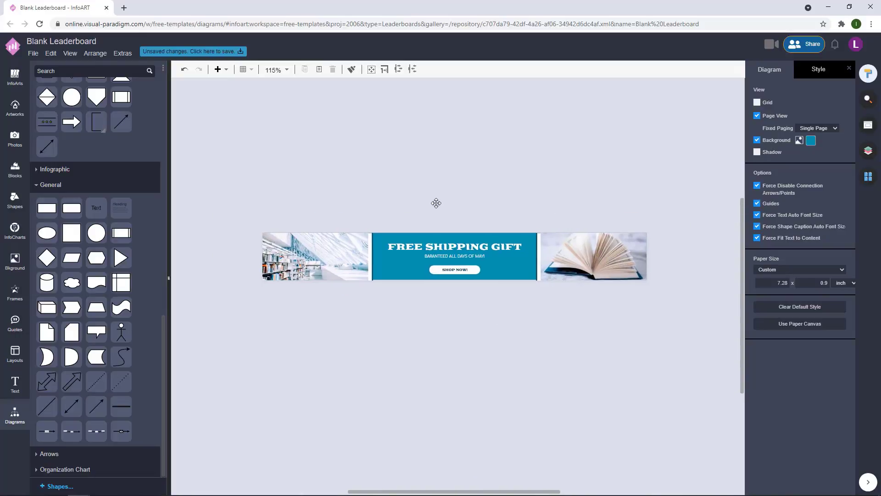
pyautogui.scroll(3, 459, 208)
pyautogui.scroll(-2, 472, 210)
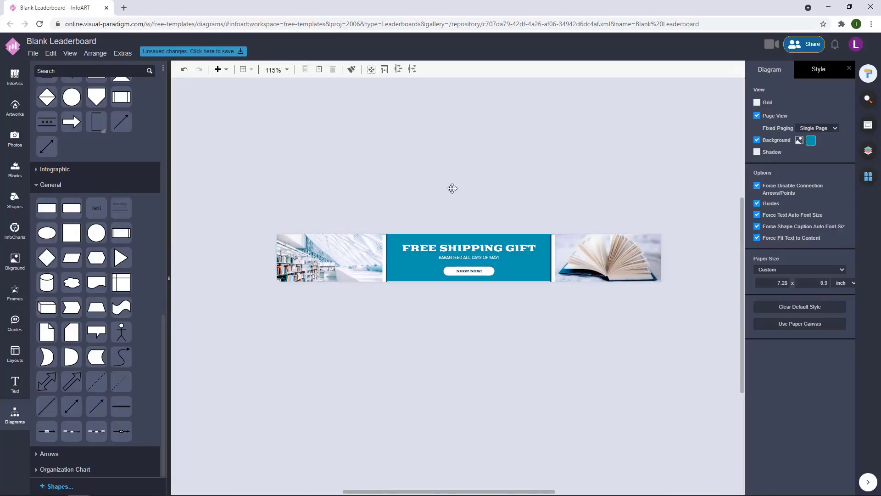
# Step: Add a dark teal triangle without an outline in the lower left corner of the library photo
pyautogui.click(120, 257)
pyautogui.moveTo(352, 202); pyautogui.dragTo(271, 290)
pyautogui.click(757, 166)
pyautogui.click(472, 159)
pyautogui.scroll(2, 296, 195)
pyautogui.scroll(1, 277, 339)
pyautogui.scroll(3, 277, 339)
# Step: Duplicate the triangle into the library photo's upper left corner and fill the copy with the panel's blue
pyautogui.keyDown('ctrl'); pyautogui.moveTo(271, 289); pyautogui.dragTo(274, 208); pyautogui.keyUp('ctrl')
pyautogui.click(324, 139)
pyautogui.click(276, 199)
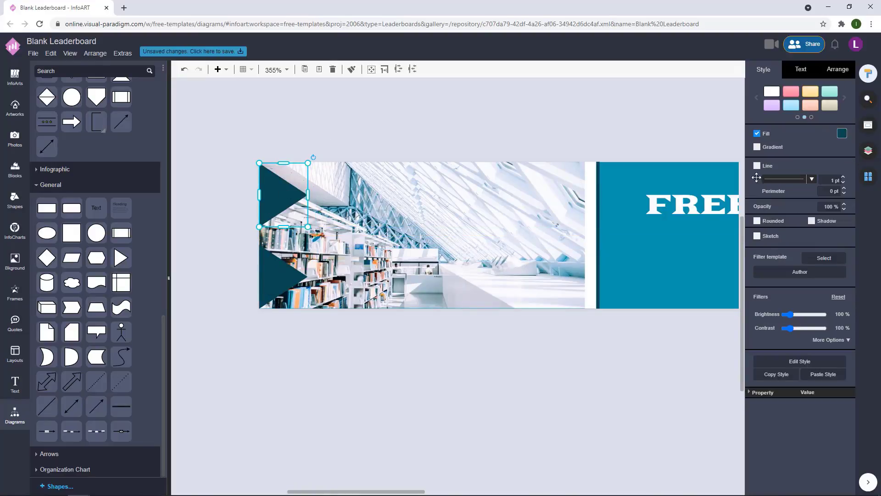
pyautogui.press('Up')
pyautogui.click(841, 135)
pyautogui.click(790, 220)
pyautogui.click(339, 137)
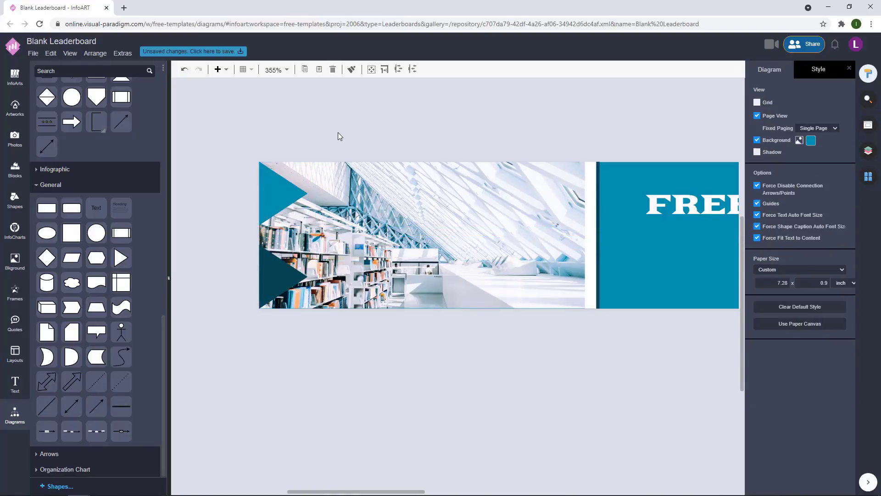
# Step: Duplicate the blue triangle, turn the copy to face the opposite way and fit it between the two left-edge triangles
pyautogui.click(295, 188)
pyautogui.keyDown('ctrl'); pyautogui.moveTo(290, 191); pyautogui.dragTo(301, 234); pyautogui.keyUp('ctrl')
pyautogui.click(441, 156)
pyautogui.click(449, 224)
pyautogui.click(472, 141)
pyautogui.click(361, 143)
pyautogui.scroll(-3, 331, 161)
# Step: Duplicate the reversed middle triangle onto the library photo's right edge at mid-height
pyautogui.moveTo(340, 138); pyautogui.dragTo(331, 168)
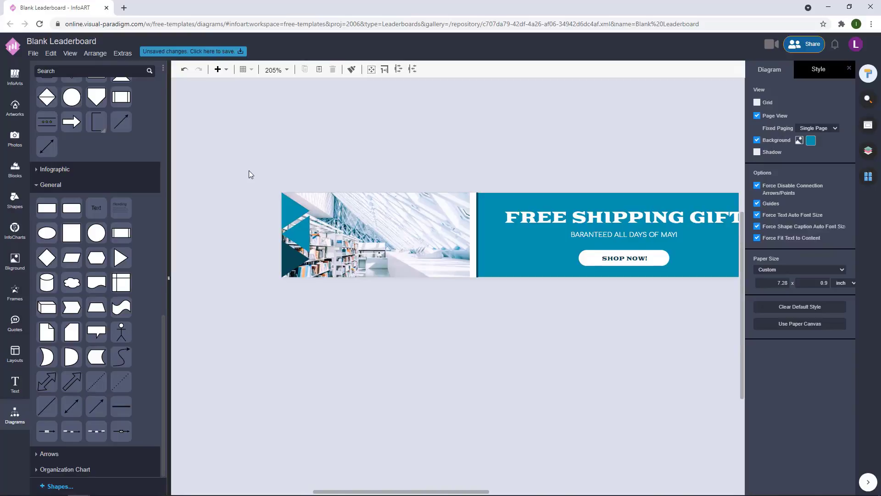
pyautogui.moveTo(312, 234); pyautogui.dragTo(454, 238)
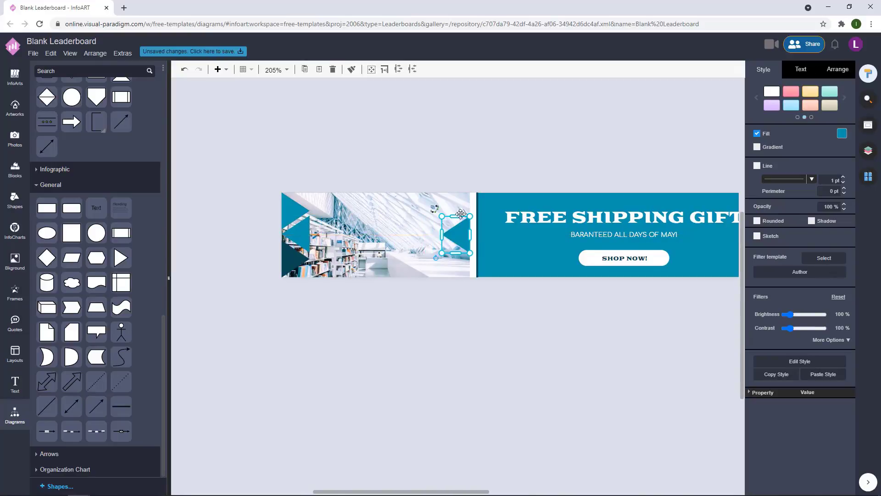
pyautogui.click(432, 189)
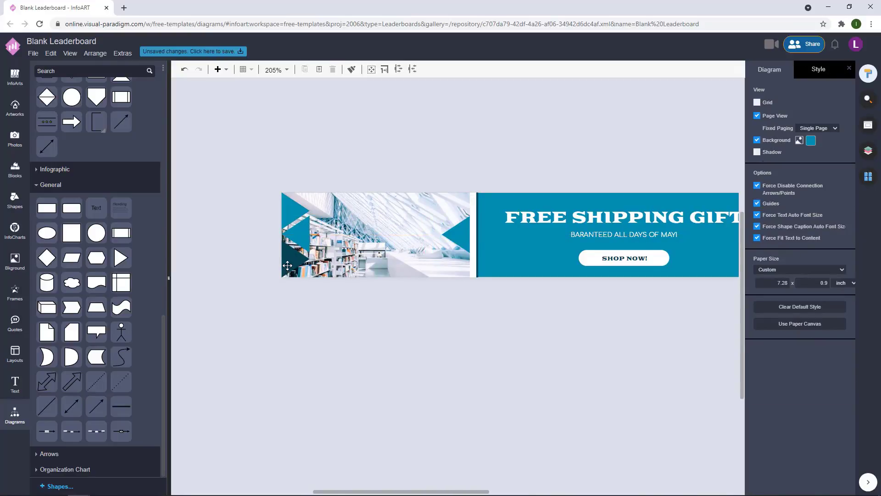
pyautogui.moveTo(286, 223); pyautogui.dragTo(454, 208)
pyautogui.click(459, 157)
pyautogui.click(512, 144)
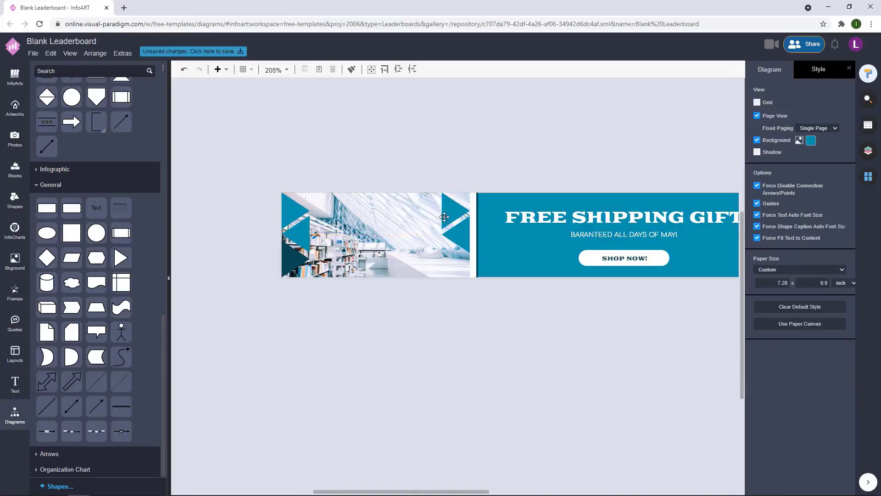
pyautogui.click(444, 217)
pyautogui.press('Delete')
# Step: Duplicate the blue triangle into the library photo's upper right corner and fill the copy with dark teal
pyautogui.moveTo(281, 226); pyautogui.dragTo(448, 219)
pyautogui.click(842, 133)
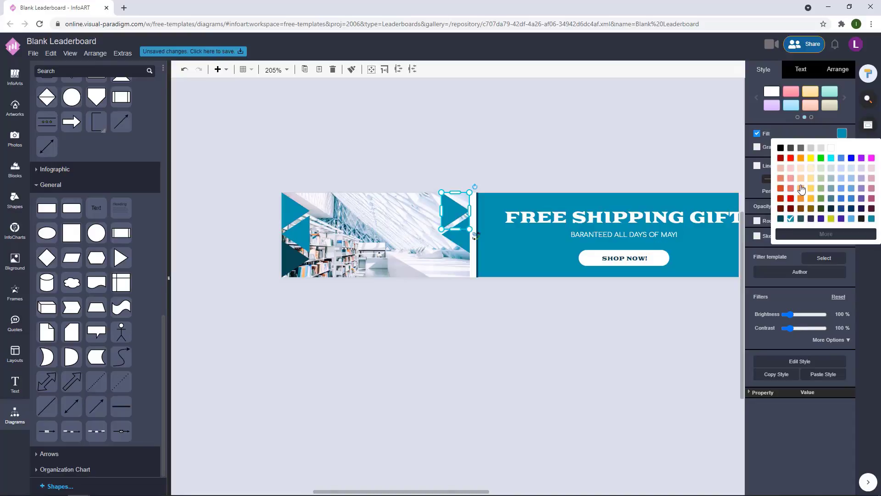
pyautogui.click(780, 219)
pyautogui.click(465, 174)
pyautogui.moveTo(463, 293); pyautogui.dragTo(416, 232)
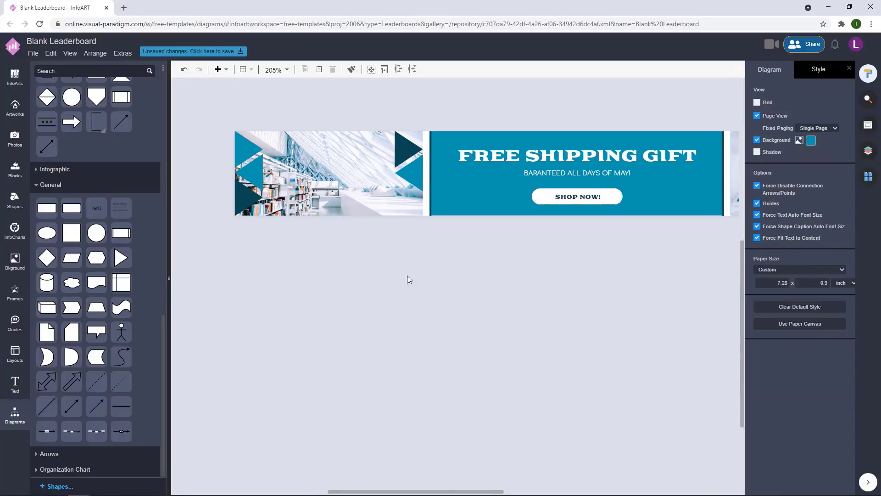
# Step: Duplicate the dark teal triangle into the library photo's lower right corner and fill the copy with the panel's blue
pyautogui.scroll(-3, 411, 276)
pyautogui.scroll(1, 411, 276)
pyautogui.moveTo(455, 271); pyautogui.dragTo(394, 278)
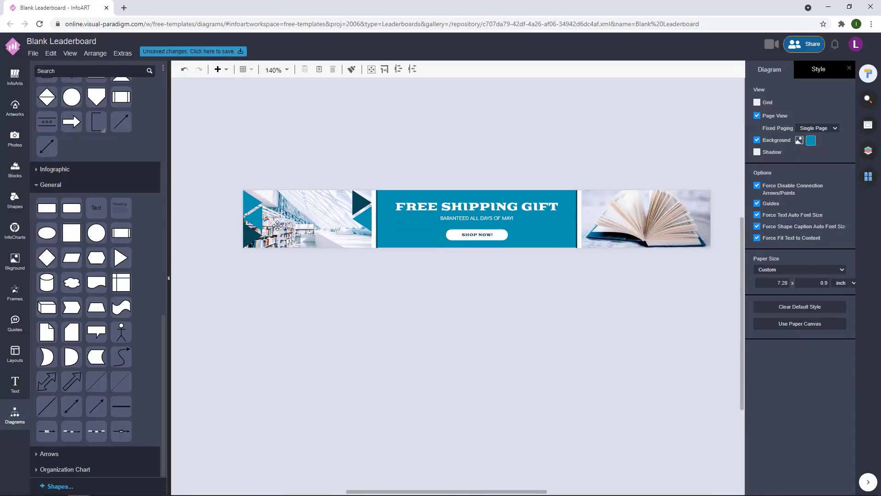
pyautogui.moveTo(254, 228); pyautogui.dragTo(358, 235)
pyautogui.click(842, 133)
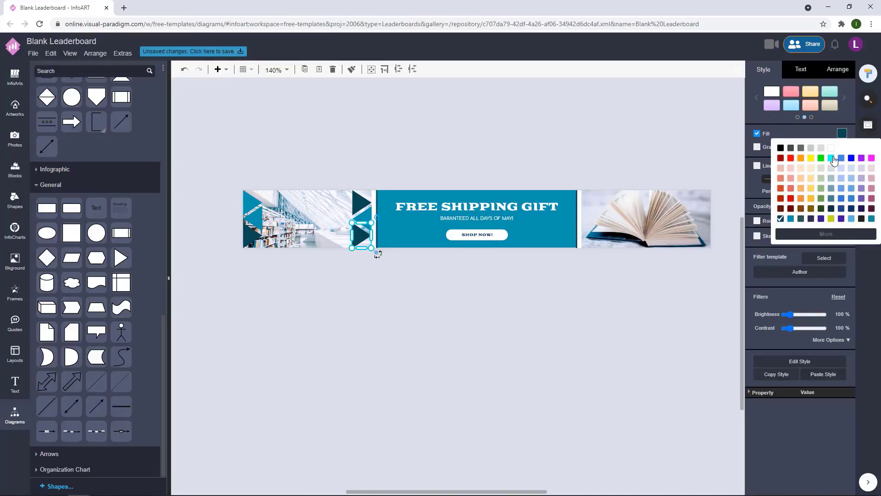
pyautogui.click(790, 219)
pyautogui.click(433, 146)
pyautogui.scroll(1, 368, 250)
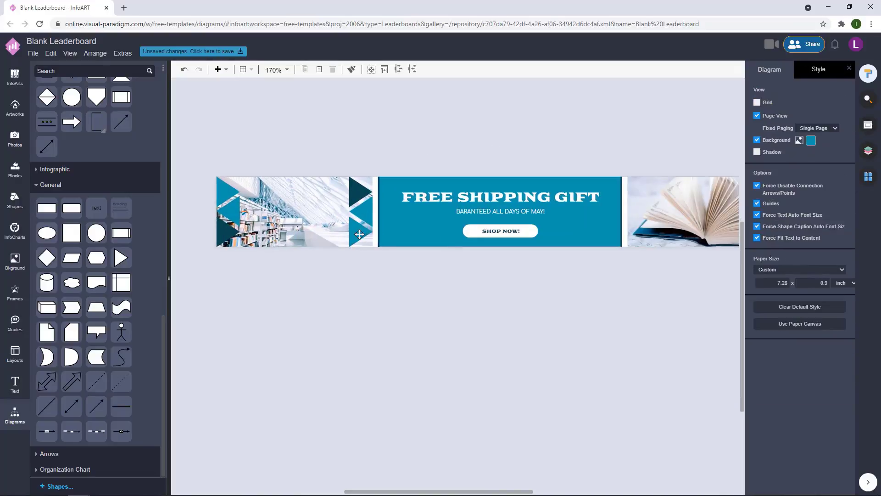
pyautogui.click(362, 231)
pyautogui.click(366, 207)
pyautogui.click(838, 70)
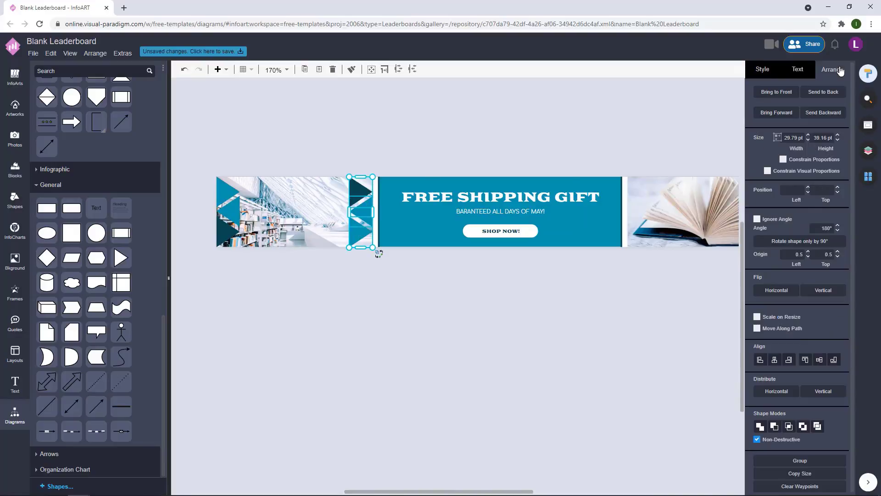
pyautogui.click(418, 145)
# Step: Duplicate the library photo with its triangles and divider strips over the book photo on the banner's right side
pyautogui.scroll(-3, 374, 295)
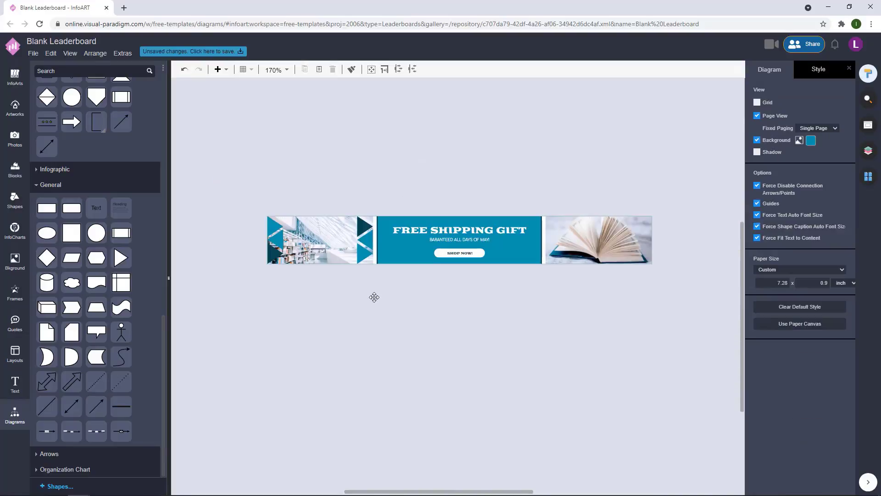
pyautogui.moveTo(237, 205); pyautogui.dragTo(633, 273)
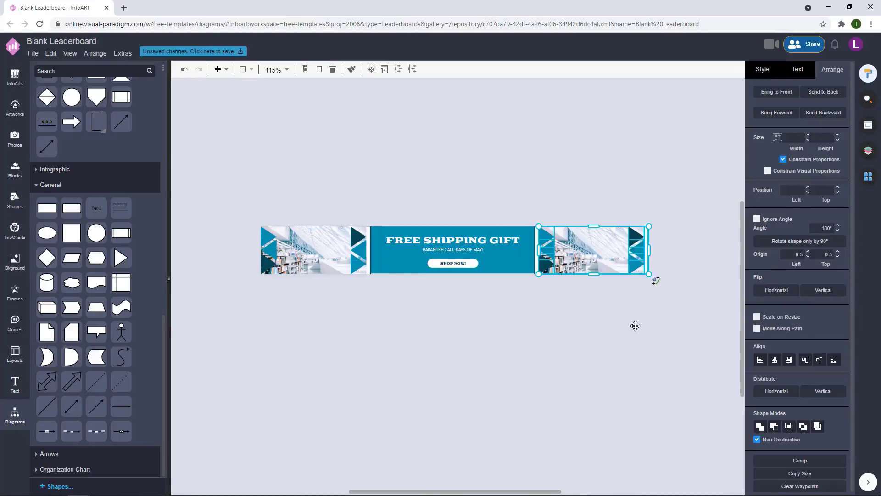
pyautogui.click(641, 323)
pyautogui.scroll(-2, 546, 303)
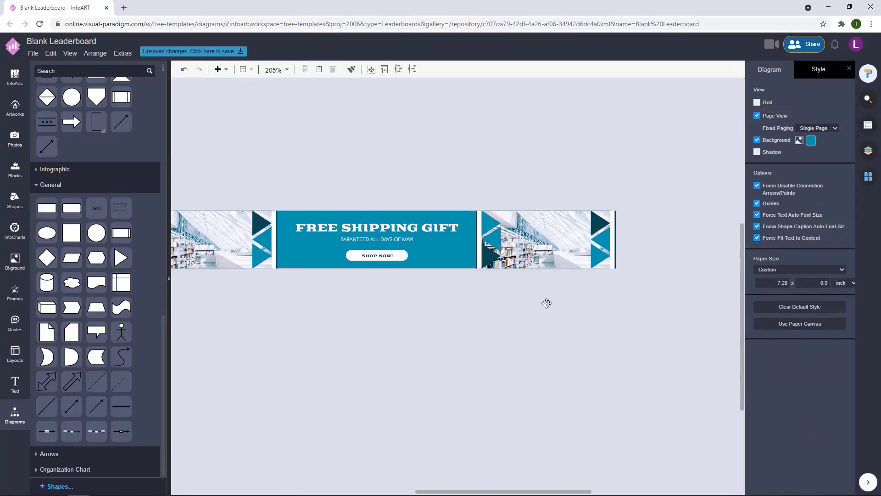
pyautogui.scroll(-1, 495, 333)
pyautogui.moveTo(494, 331); pyautogui.dragTo(515, 328)
pyautogui.scroll(2, 508, 330)
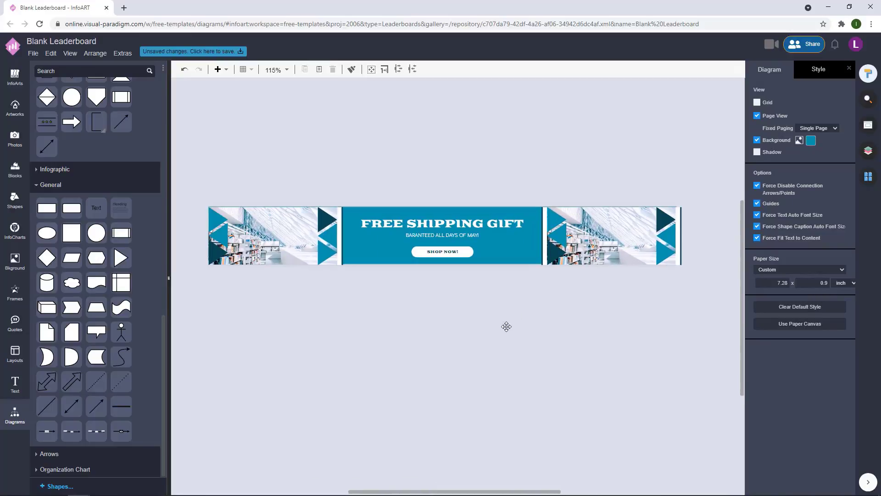
# Step: Copy the library photo's three right-edge triangles as a group, rotated 90° and shrunk to about 54 by 18 pt, at the blue panel's lower left corner
pyautogui.click(327, 222)
pyautogui.keyDown('shift'); pyautogui.click(332, 242); pyautogui.keyUp('shift')
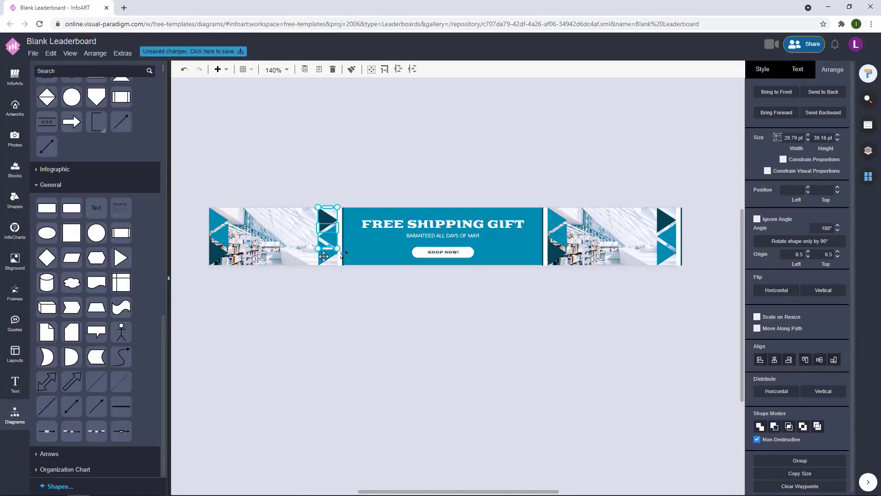
pyautogui.keyDown('shift'); pyautogui.click(327, 252); pyautogui.keyUp('shift')
pyautogui.hotkey('ctrl', 'c')
pyautogui.hotkey('ctrl', 'v')
pyautogui.moveTo(355, 242); pyautogui.dragTo(392, 278)
pyautogui.click(367, 316)
pyautogui.click(385, 277)
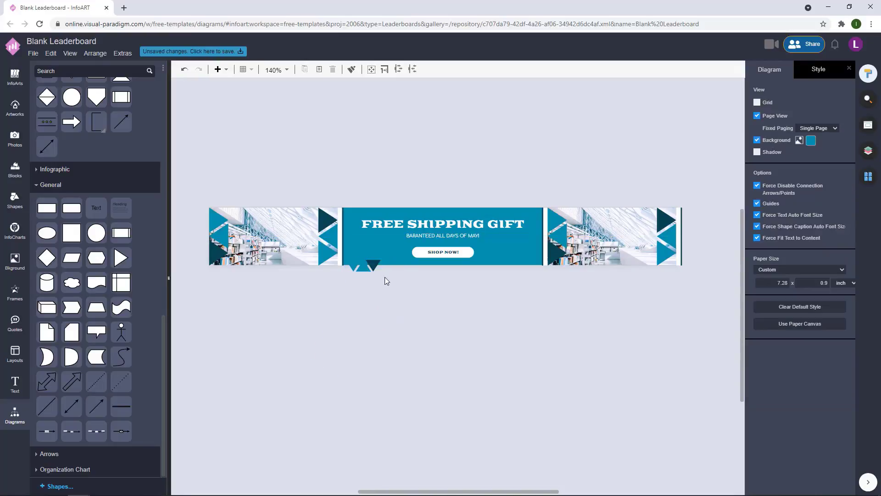
# Step: Ungroup the small triangle cluster at the blue panel's lower left corner
pyautogui.click(375, 268)
pyautogui.rightClick(375, 269)
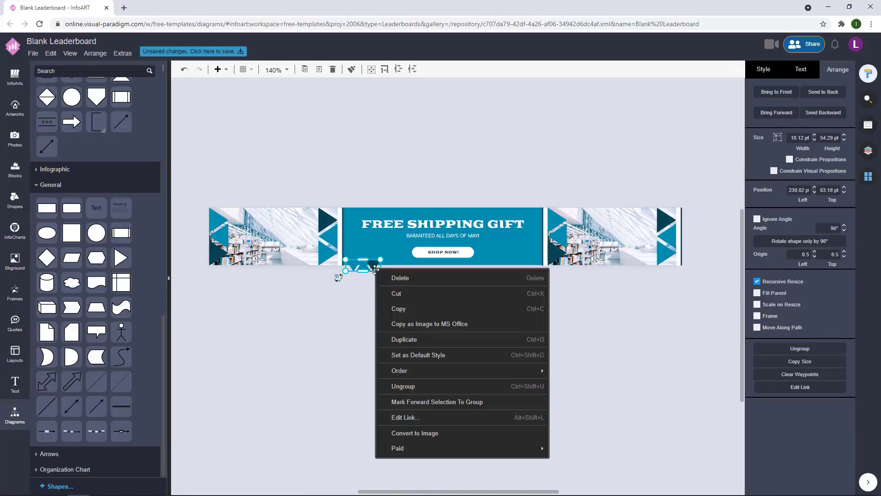
pyautogui.click(394, 384)
# Step: Fill the small triangles with white and recolor the middle one dark teal
pyautogui.moveTo(397, 296); pyautogui.dragTo(345, 250)
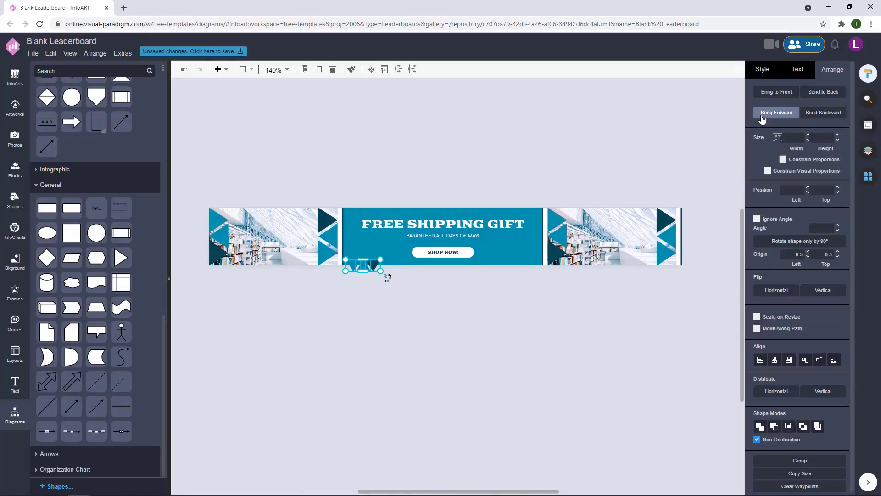
pyautogui.click(761, 71)
pyautogui.click(845, 137)
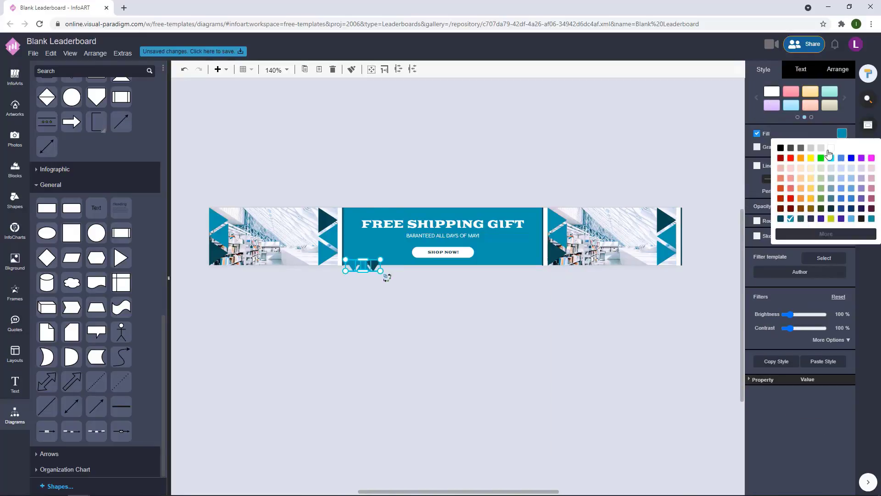
pyautogui.click(828, 152)
pyautogui.click(382, 358)
pyautogui.click(362, 267)
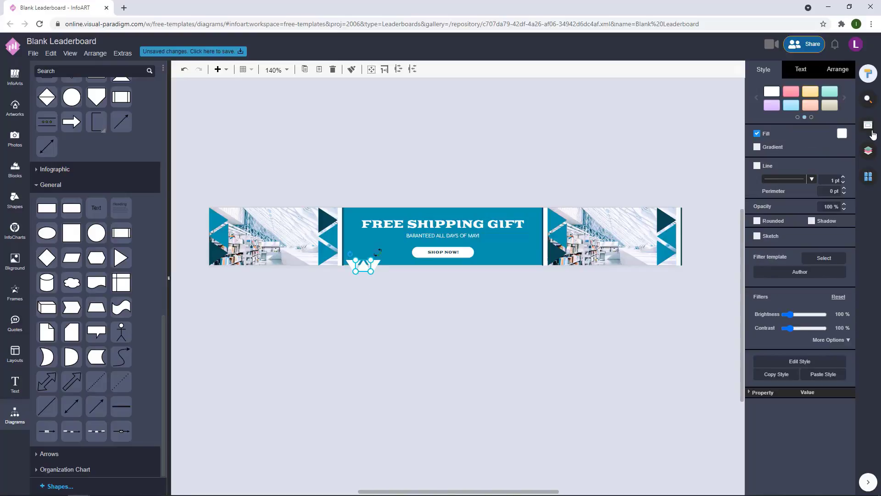
pyautogui.click(841, 134)
pyautogui.click(372, 317)
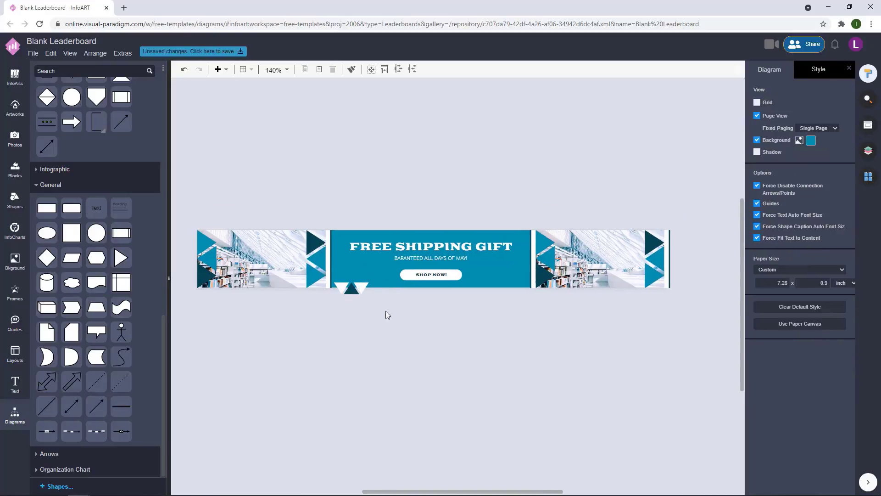
# Step: Place the small triangle cluster beside the left end of the "SHOP NOW!" button and duplicate it at the right end
pyautogui.moveTo(386, 313); pyautogui.dragTo(340, 245)
pyautogui.click(384, 307)
pyautogui.click(406, 312)
pyautogui.click(390, 292)
pyautogui.scroll(2, 395, 294)
pyautogui.moveTo(372, 272); pyautogui.dragTo(511, 266)
pyautogui.click(530, 320)
pyautogui.scroll(-4, 530, 321)
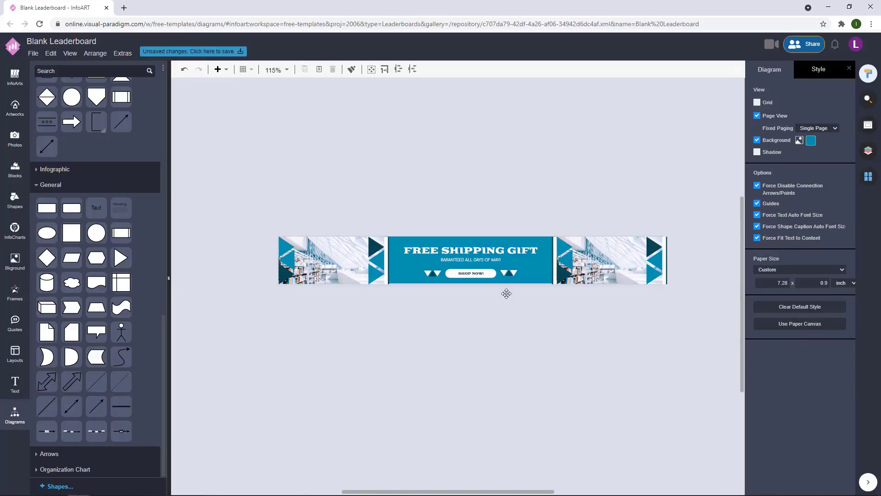
# Step: Set the font size of the "BARANTEED ALL DAYS OF MAY!" tagline to 6.5 pt
pyautogui.scroll(4, 486, 283)
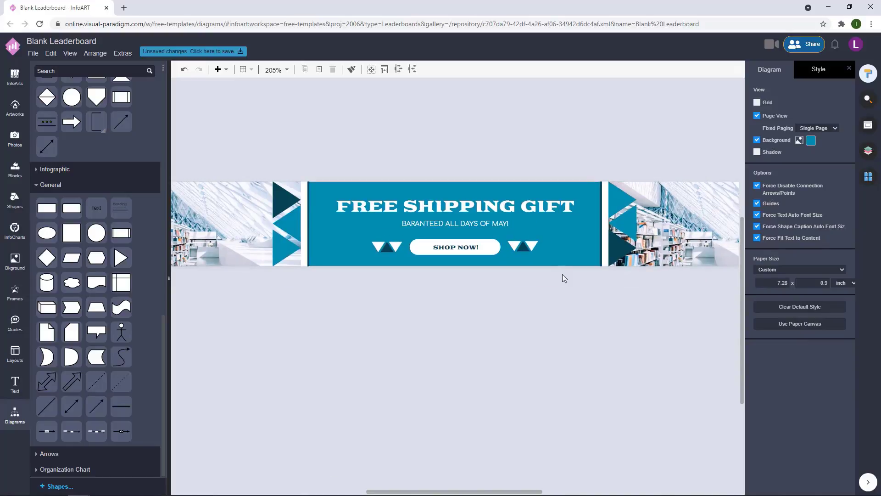
pyautogui.scroll(-2, 528, 312)
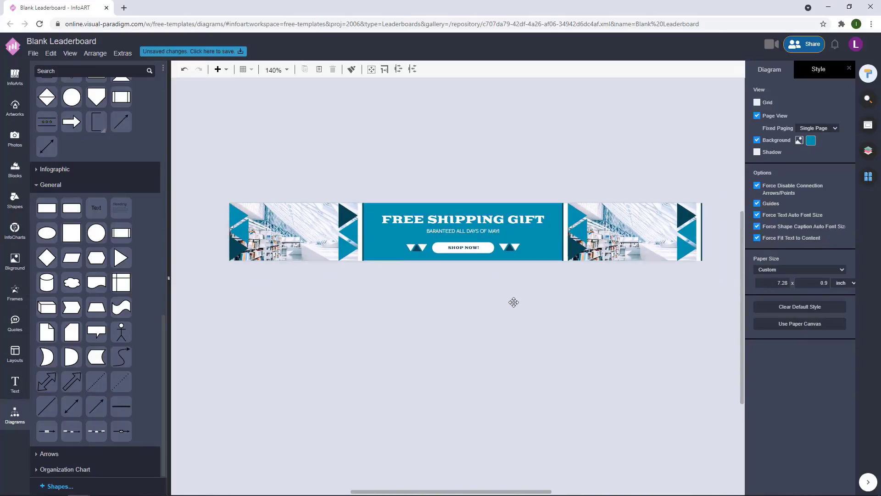
pyautogui.moveTo(510, 306); pyautogui.dragTo(503, 326)
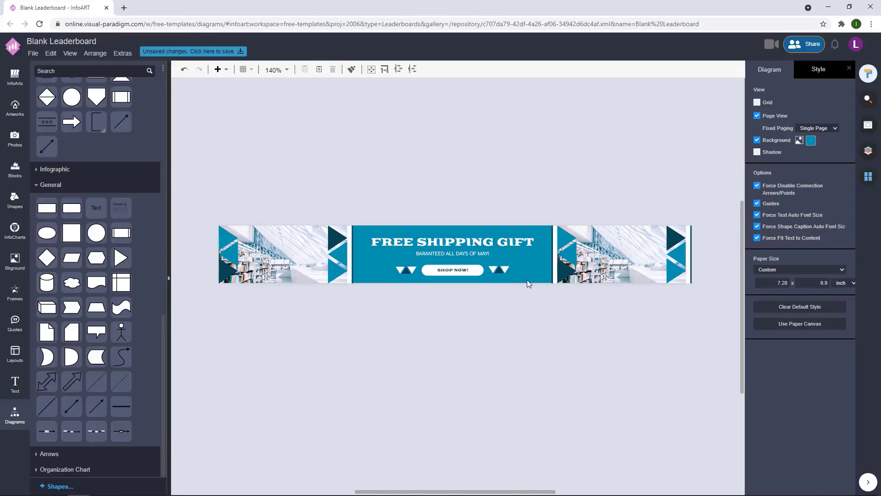
pyautogui.doubleClick(481, 253)
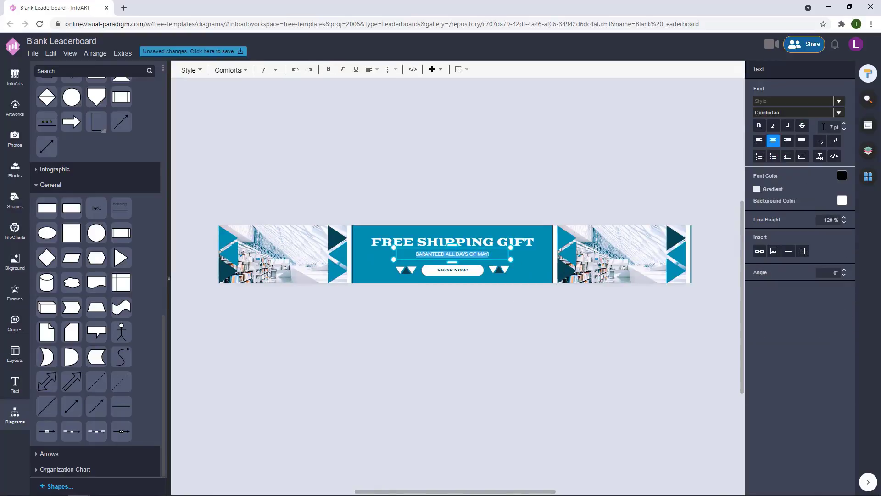
pyautogui.moveTo(823, 127); pyautogui.dragTo(850, 128)
pyautogui.write('6.5')
pyautogui.press('Return')
pyautogui.click(532, 295)
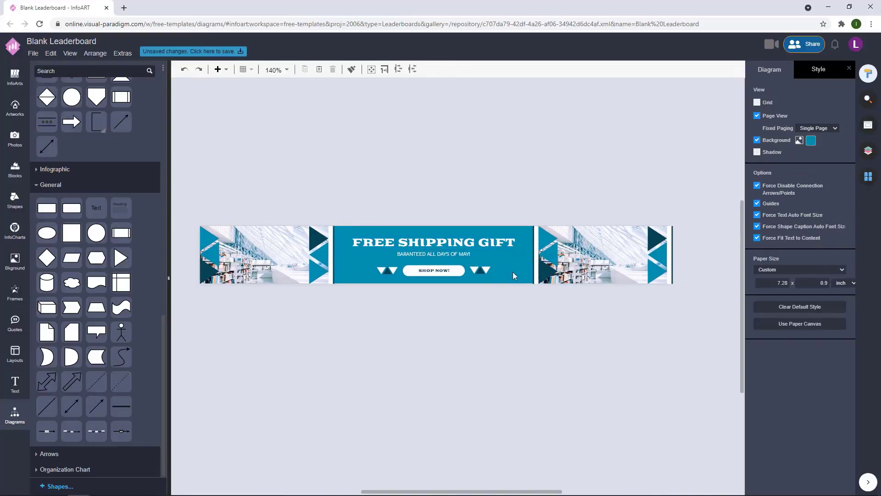
# Step: Replace the library photo at the banner's right end with the photo of an open book
pyautogui.moveTo(506, 338); pyautogui.dragTo(520, 334)
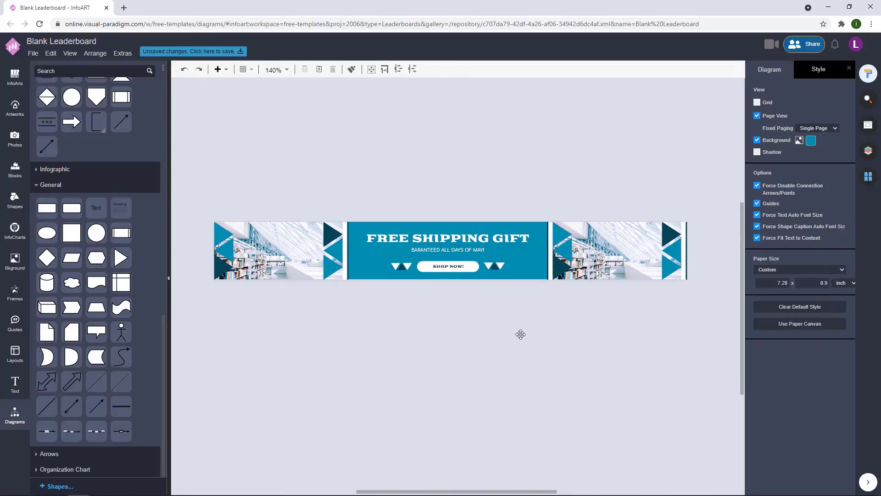
pyautogui.click(624, 223)
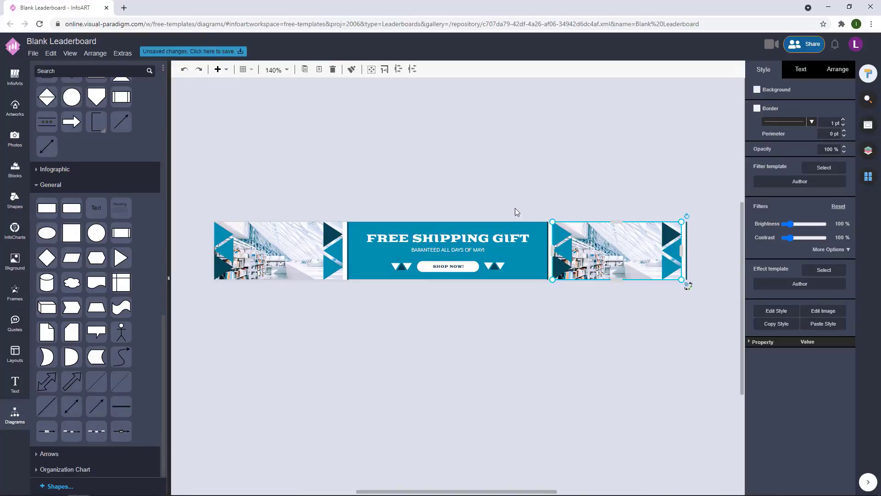
pyautogui.click(12, 147)
pyautogui.click(514, 137)
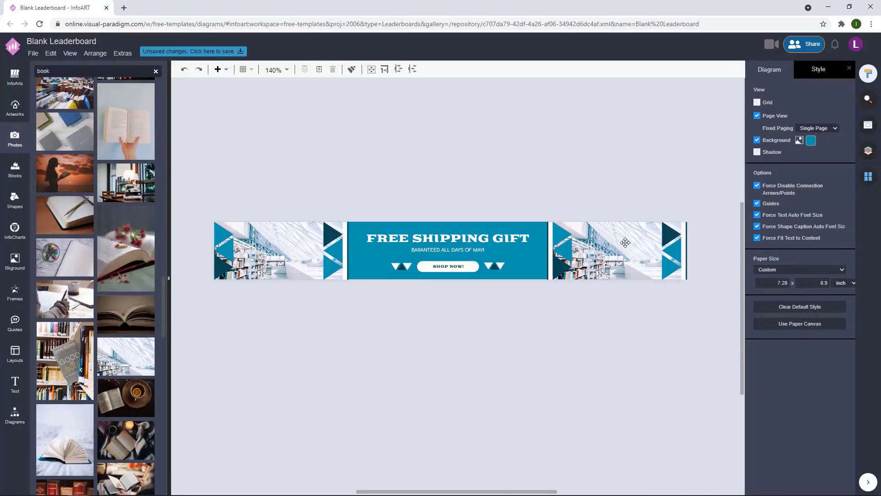
pyautogui.moveTo(625, 243); pyautogui.dragTo(622, 297)
pyautogui.press('Delete')
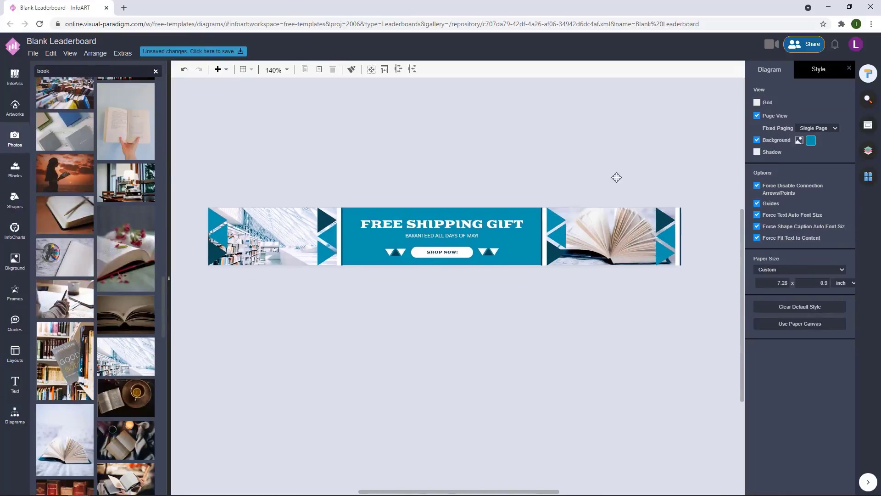
# Step: Try a 100% grayscale filter on the library photo at the banner's left end and undo it
pyautogui.click(284, 234)
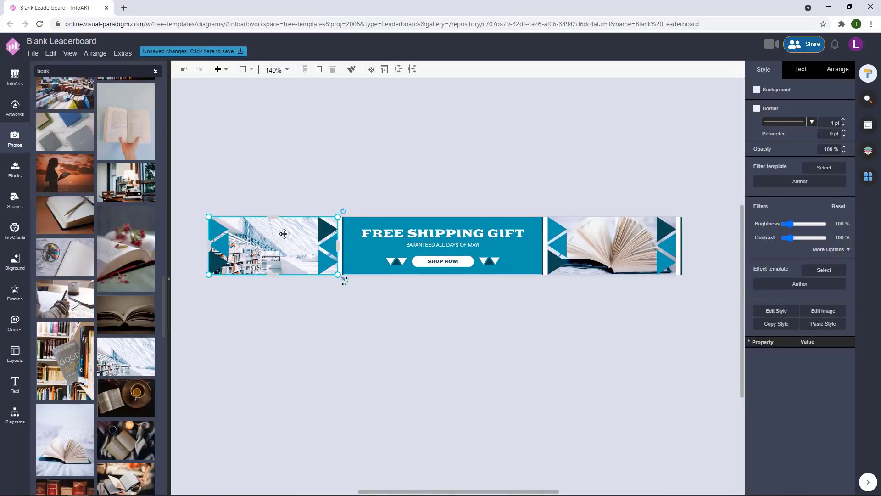
pyautogui.click(838, 252)
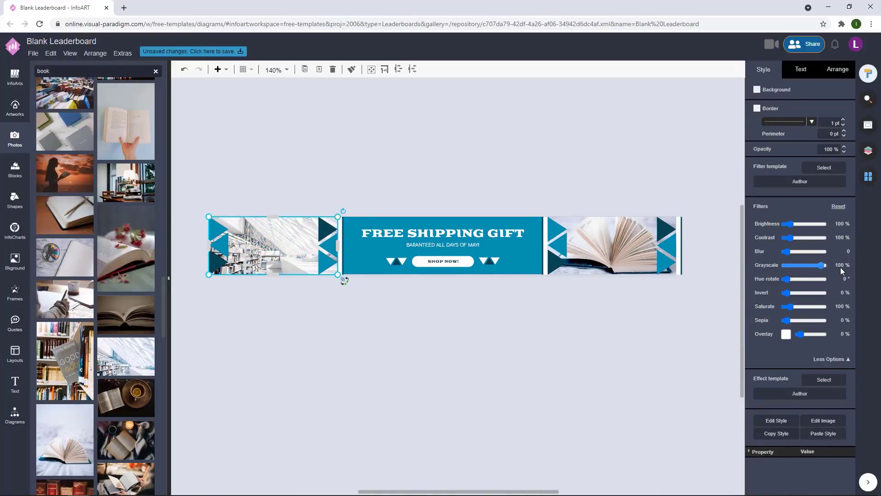
pyautogui.click(605, 251)
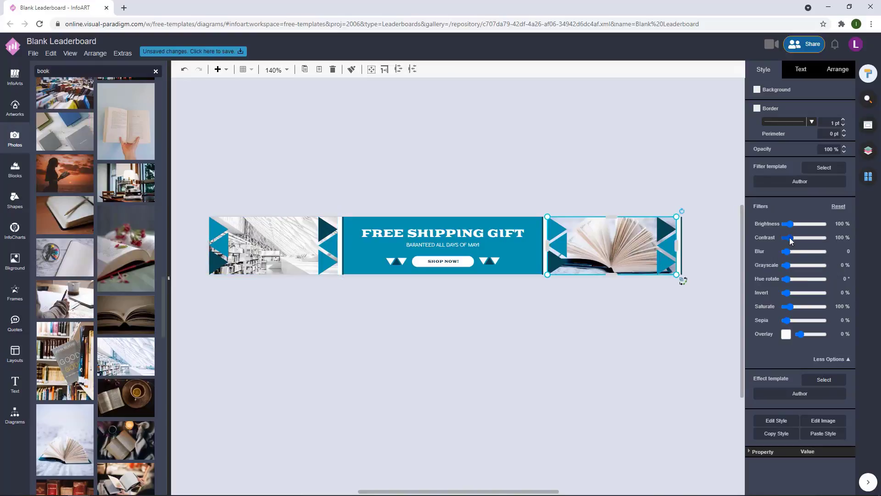
pyautogui.click(584, 179)
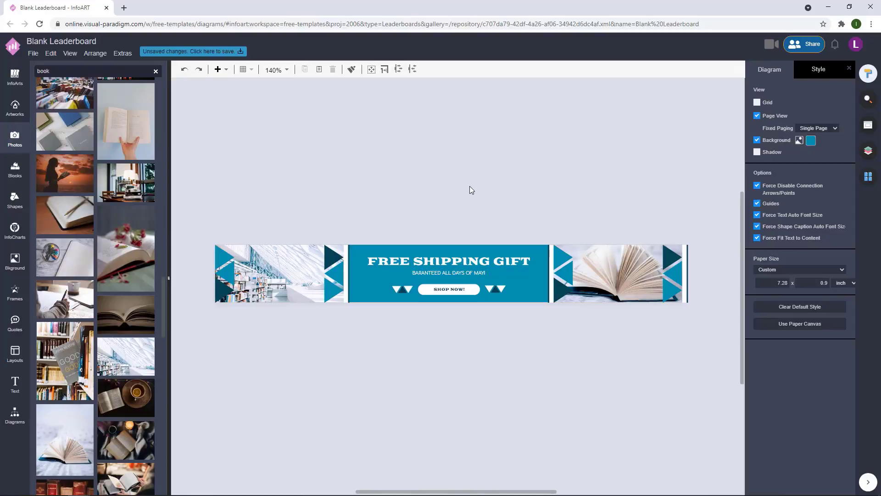
pyautogui.hotkey('ctrl', 'z')
pyautogui.press('Delete')
# Step: Save the banner to VP Online under the file name "Blue Book Sell Free Shipping Gift Leaderboard"
pyautogui.moveTo(488, 369); pyautogui.dragTo(460, 357)
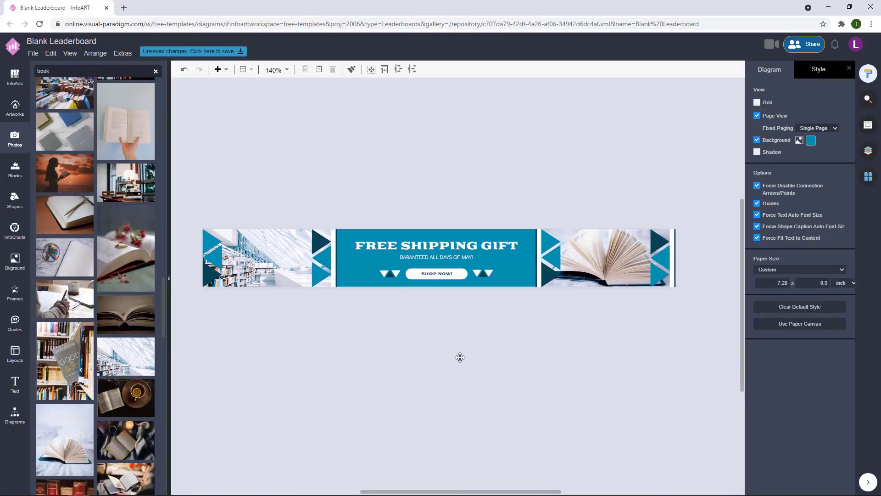
pyautogui.click(217, 51)
pyautogui.write('B')
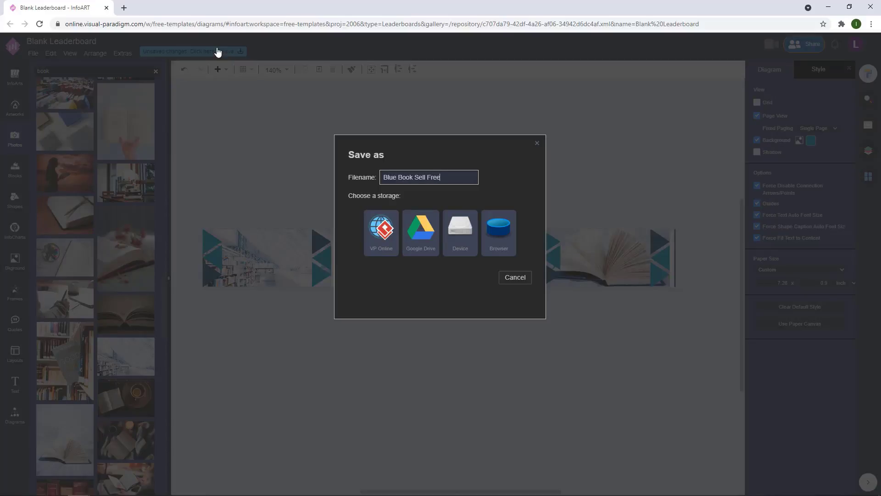
pyautogui.write('lue Book Sell Free Shipping Gift Leaderboard')
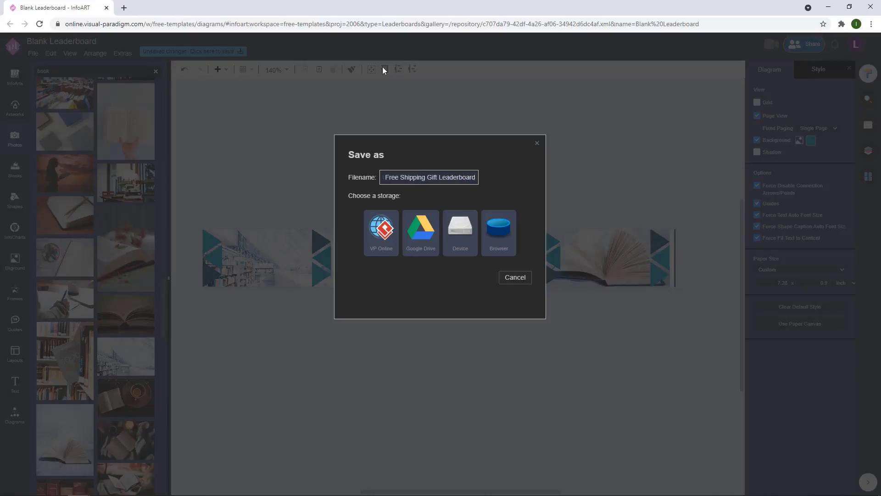
pyautogui.moveTo(477, 179); pyautogui.dragTo(339, 183)
pyautogui.click(373, 225)
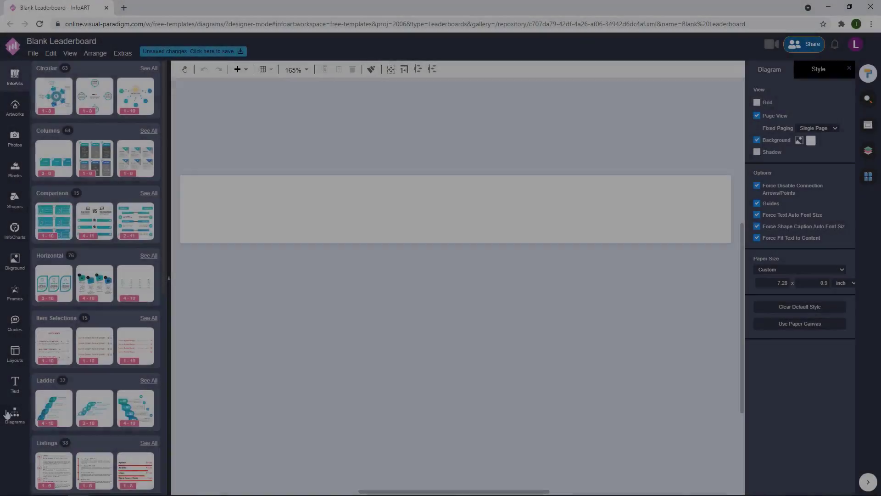
# Step: Insert a rectangular photo frame at the right end of the blank leaderboard, widened to about a third and fitted to its height
pyautogui.click(11, 414)
pyautogui.click(13, 301)
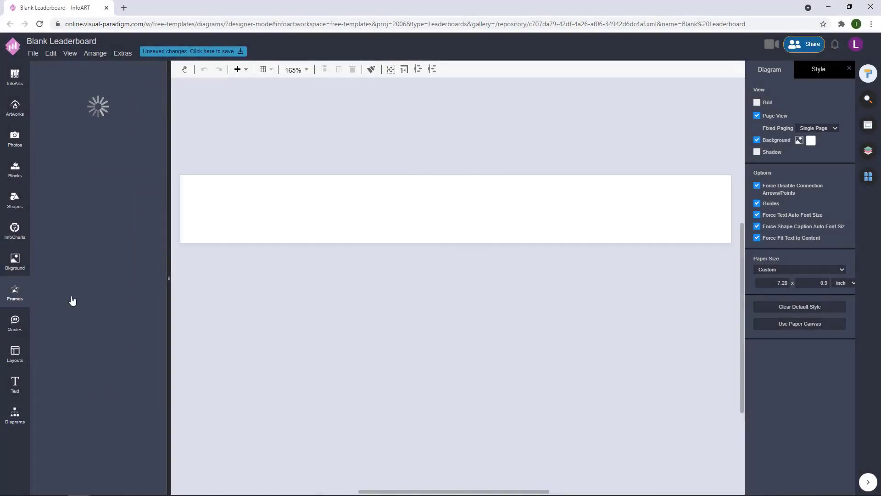
pyautogui.moveTo(133, 352); pyautogui.dragTo(530, 196)
pyautogui.moveTo(586, 212); pyautogui.dragTo(676, 196)
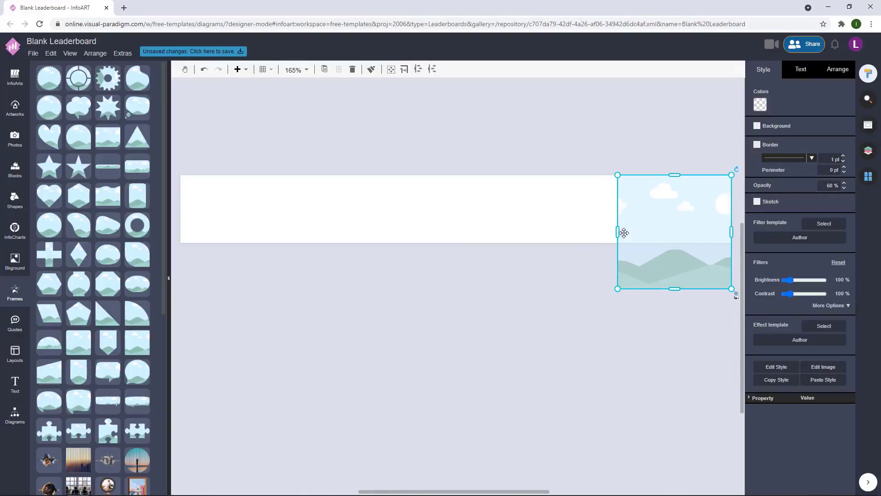
pyautogui.moveTo(618, 232); pyautogui.dragTo(555, 232)
pyautogui.moveTo(643, 289); pyautogui.dragTo(638, 247)
pyautogui.click(571, 259)
# Step: Search the photos for "creative" and fill the frame with the colourful light bulbs photo
pyautogui.click(14, 138)
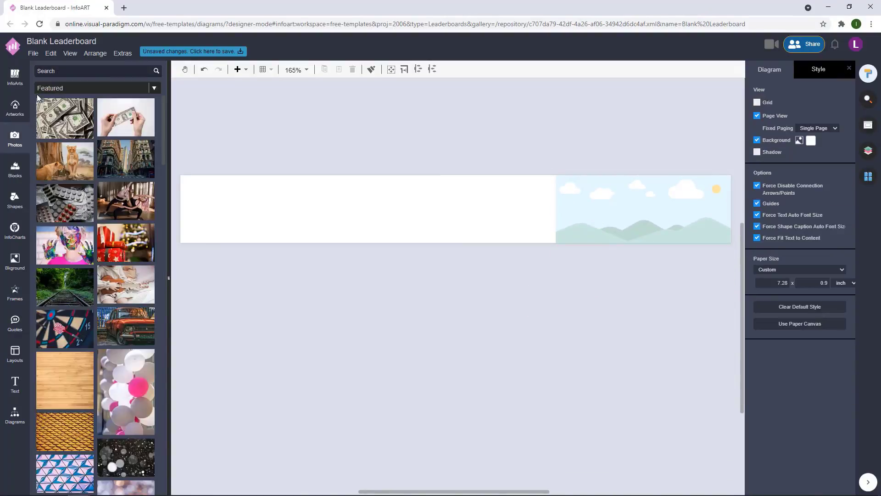
pyautogui.click(61, 70)
pyautogui.write('creative')
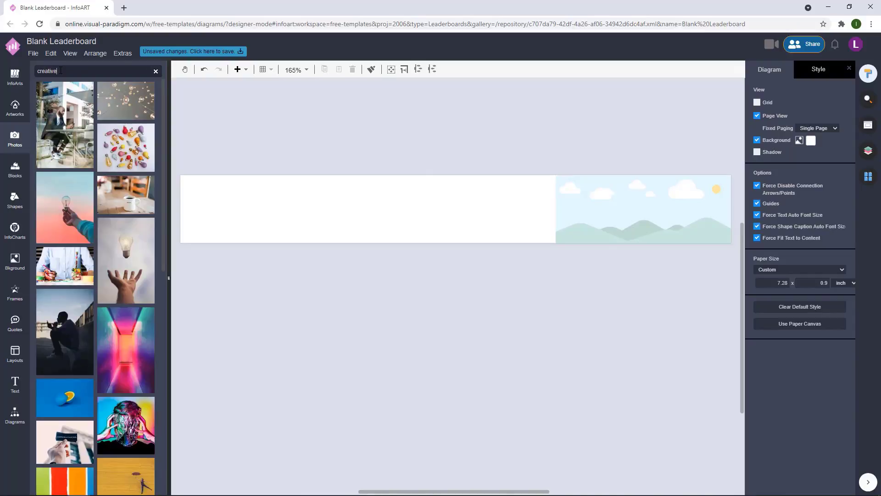
pyautogui.moveTo(126, 147); pyautogui.dragTo(643, 209)
# Step: Set the light bulbs photo's grayscale filter to 100%
pyautogui.click(831, 249)
pyautogui.moveTo(786, 265); pyautogui.dragTo(816, 266)
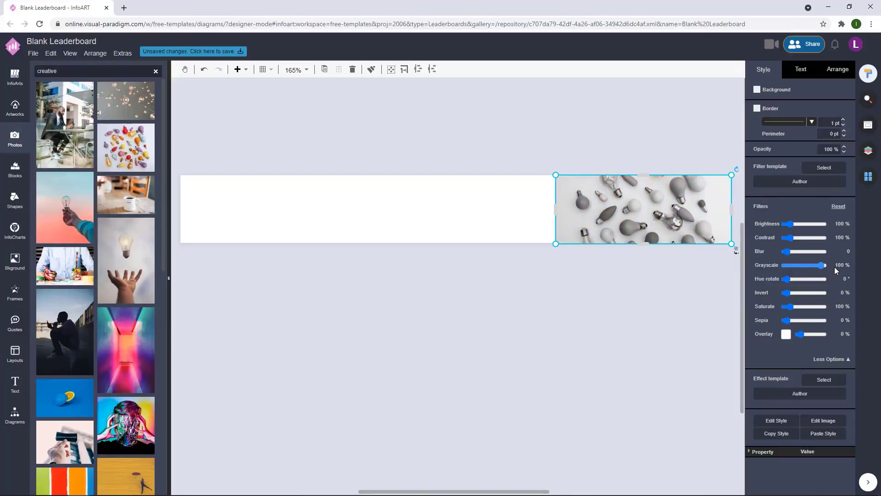
pyautogui.click(512, 303)
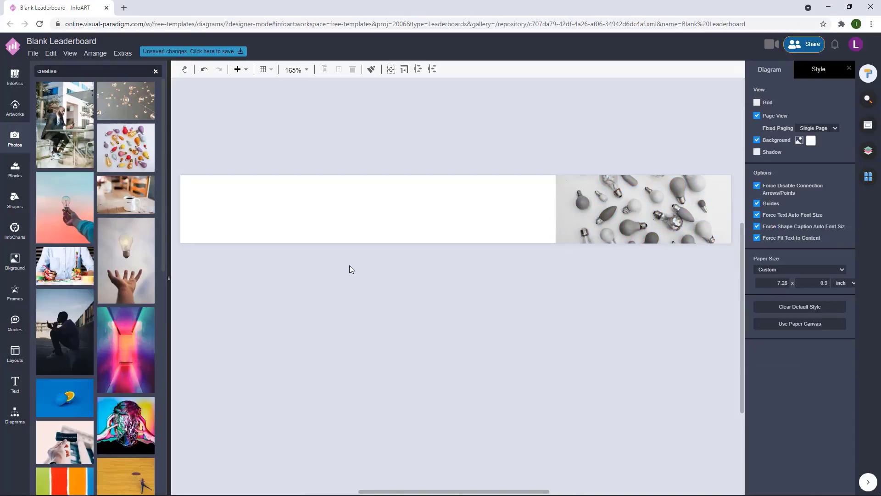
# Step: Add an enlarged text box above the banner's left part reading "Creative Marketing Agency"
pyautogui.doubleClick(276, 133)
pyautogui.moveTo(309, 146); pyautogui.dragTo(350, 186)
pyautogui.moveTo(315, 158); pyautogui.dragTo(232, 157)
pyautogui.doubleClick(330, 162)
pyautogui.write('Creative')
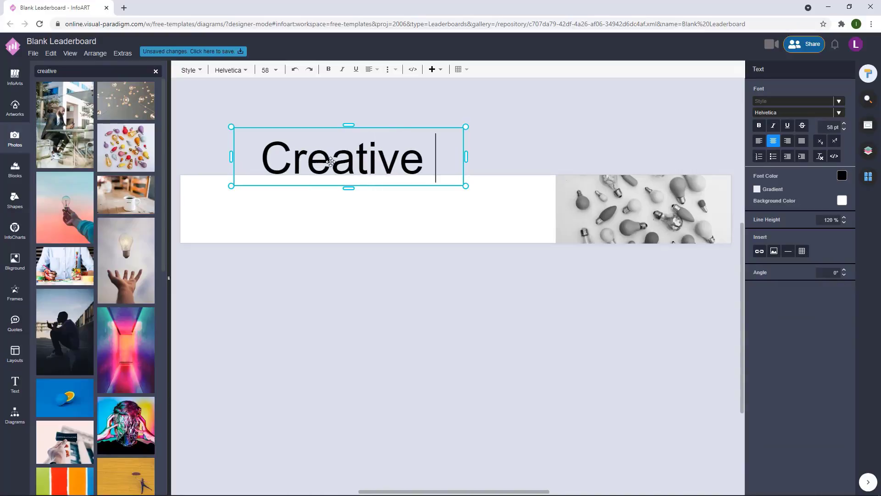
pyautogui.click(423, 165)
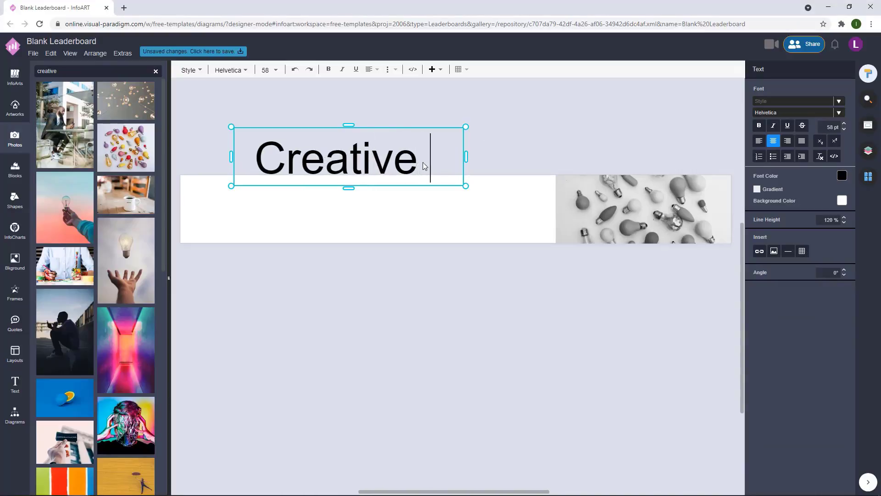
pyautogui.write('Mar')
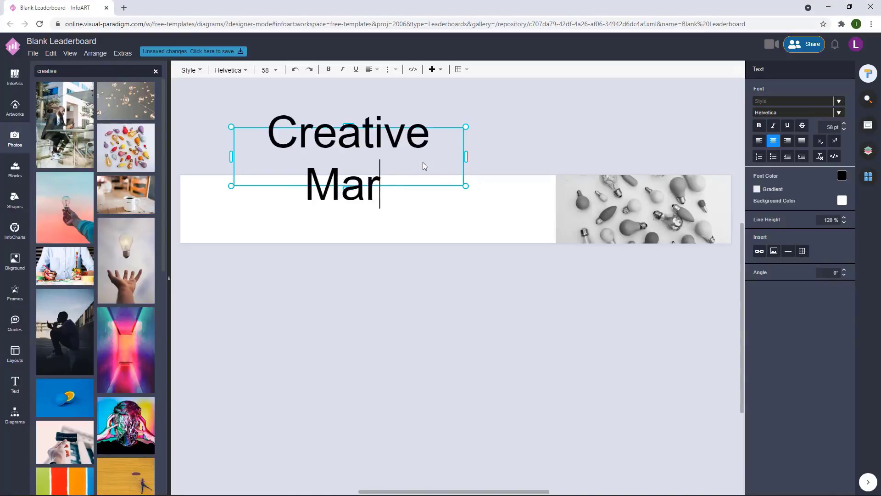
pyautogui.write('keting Acgency')
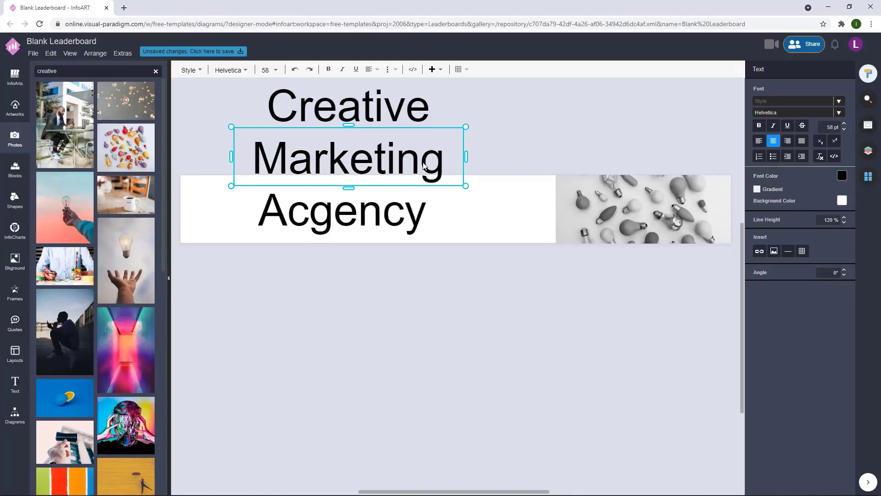
pyautogui.click(308, 211)
pyautogui.press('BackSpace')
pyautogui.press('Escape')
# Step: Move the heading onto the banner's white area, left-align it and tighten its line height
pyautogui.moveTo(388, 132); pyautogui.dragTo(365, 225)
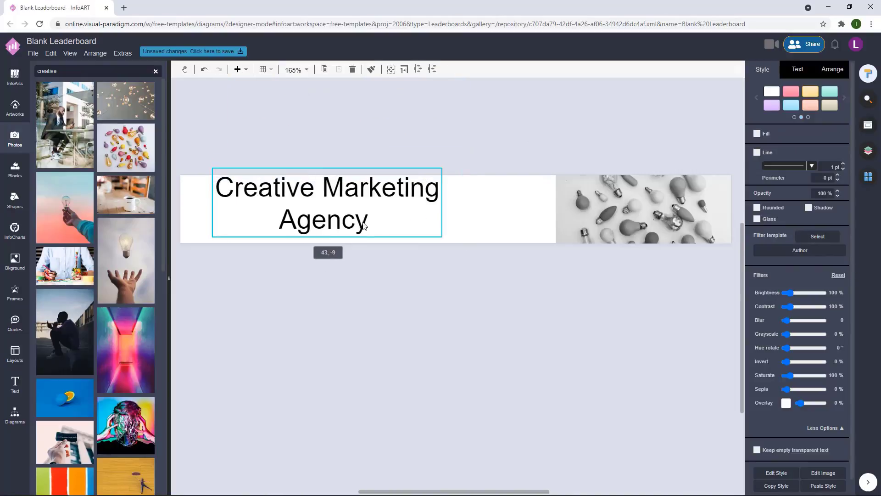
pyautogui.click(797, 69)
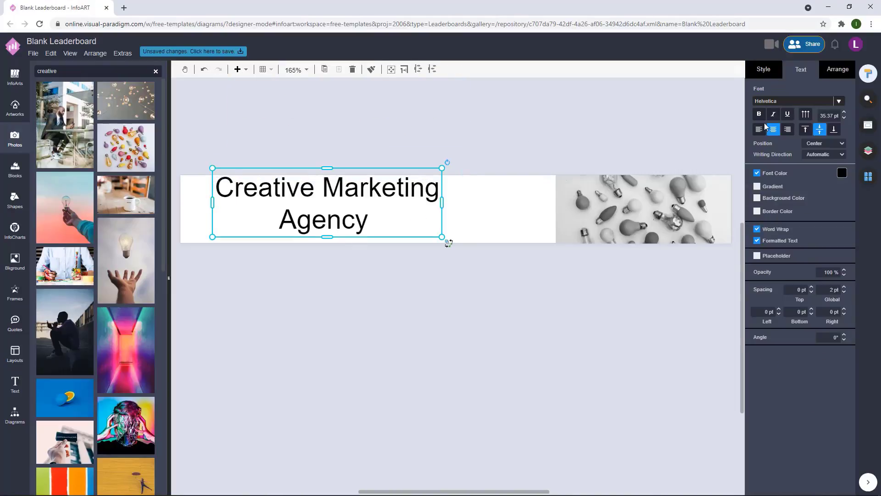
pyautogui.click(759, 129)
pyautogui.doubleClick(336, 211)
pyautogui.click(844, 222)
pyautogui.click(844, 222)
pyautogui.click(486, 202)
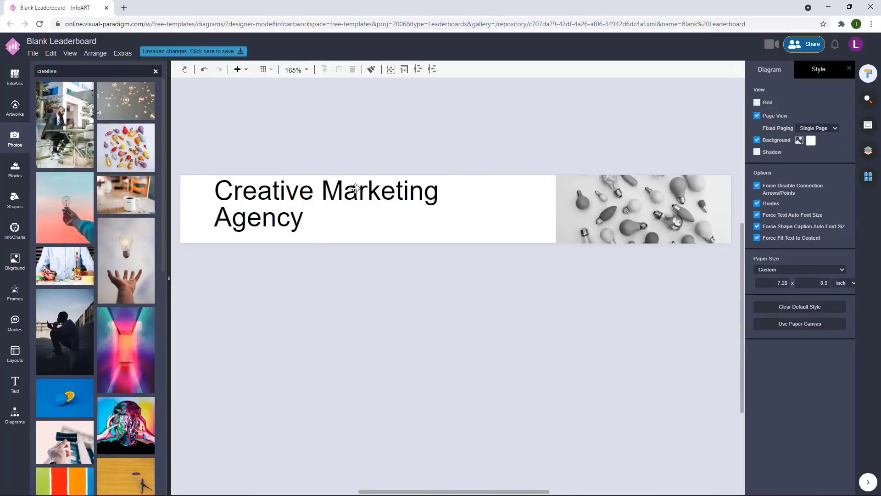
# Step: Shrink the "Creative Marketing Agency" heading to about 23.63 pt near the banner's left end
pyautogui.click(357, 187)
pyautogui.moveTo(444, 170); pyautogui.dragTo(372, 232)
pyautogui.click(299, 270)
pyautogui.click(259, 222)
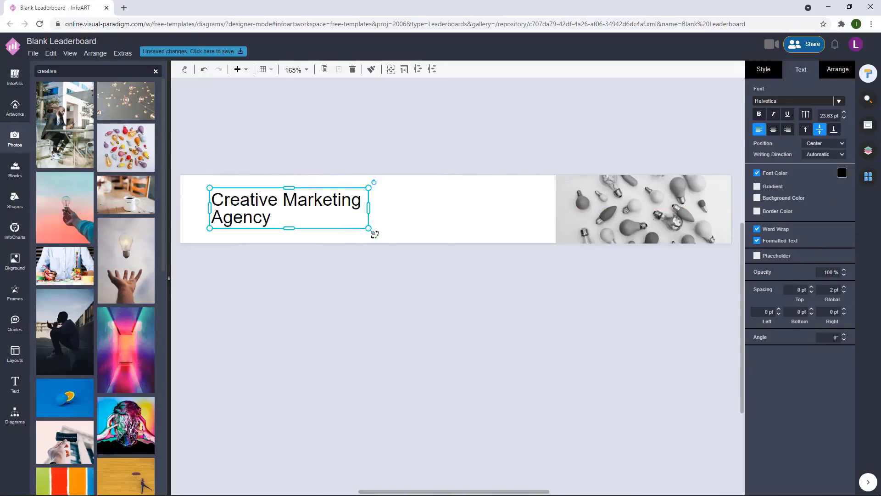
pyautogui.click(382, 162)
# Step: Insert a narrow, full-height rectangle from the General shapes against the left edge of the light bulbs photo
pyautogui.click(15, 414)
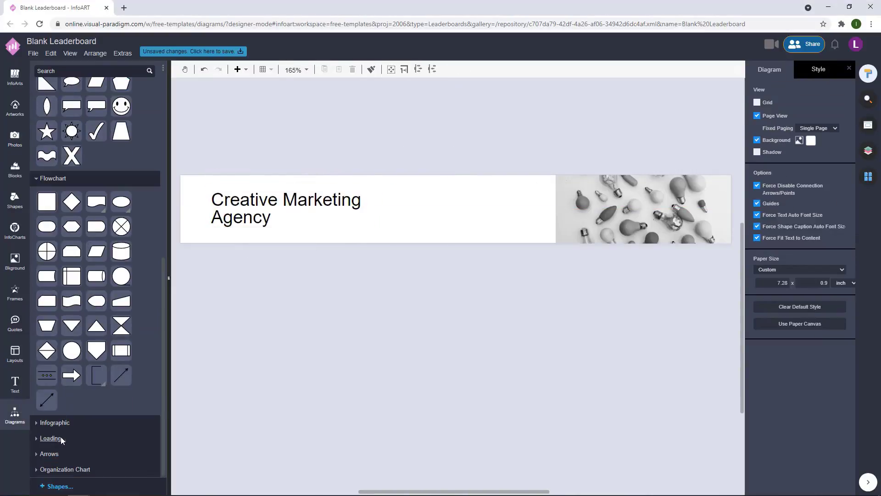
pyautogui.click(51, 439)
pyautogui.moveTo(47, 207); pyautogui.dragTo(541, 244)
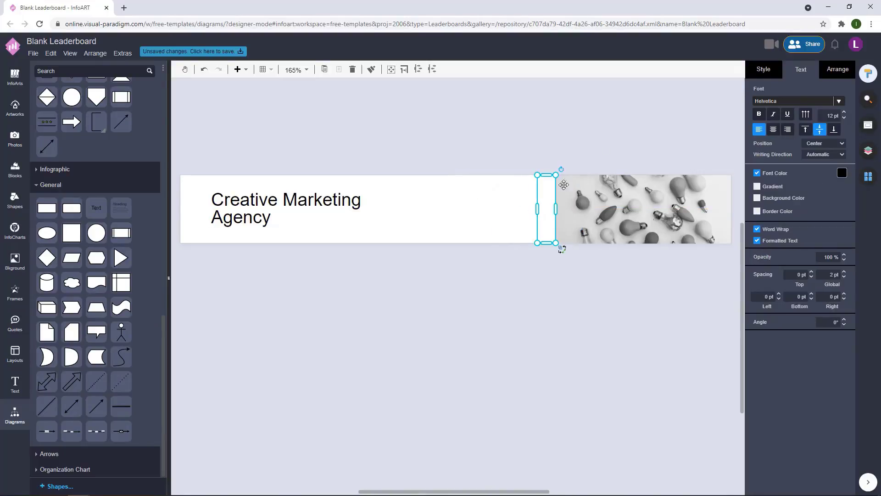
# Step: Fill the narrow rectangle beside the light bulbs photo with bright yellowish green and remove its outline
pyautogui.click(763, 70)
pyautogui.click(835, 133)
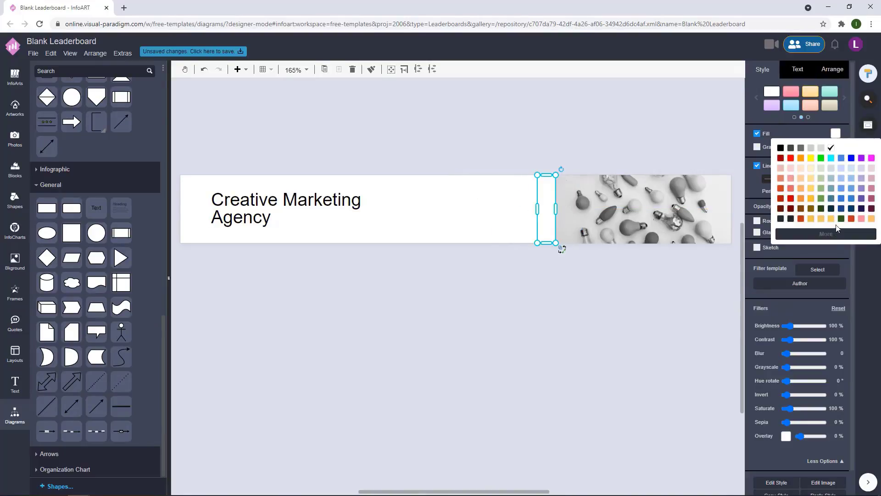
pyautogui.click(821, 198)
pyautogui.click(835, 133)
pyautogui.click(826, 233)
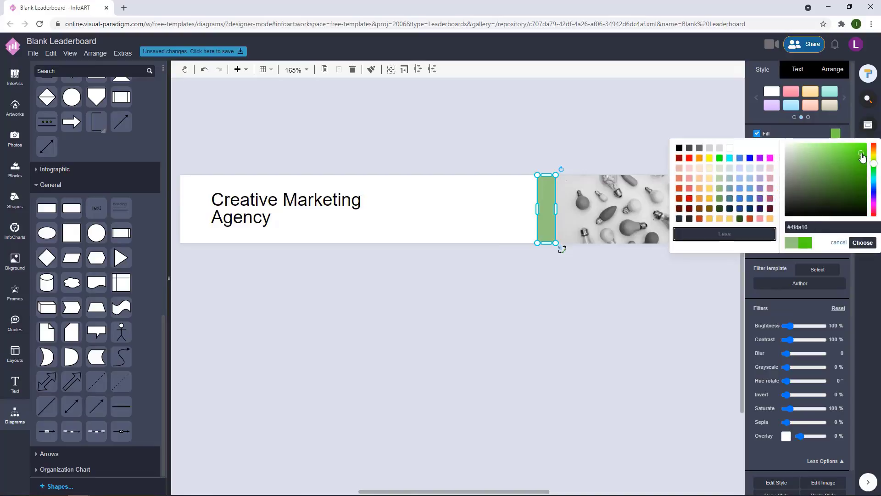
pyautogui.click(849, 155)
pyautogui.click(874, 166)
pyautogui.click(862, 242)
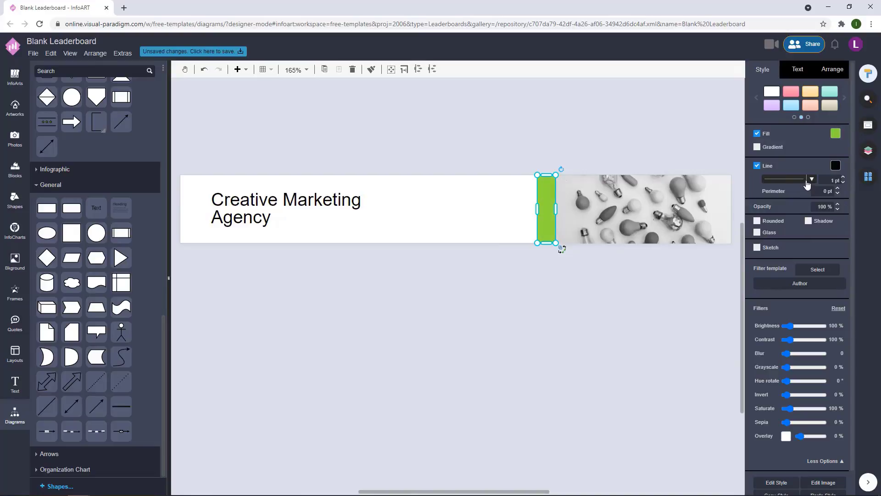
pyautogui.click(624, 146)
pyautogui.click(543, 202)
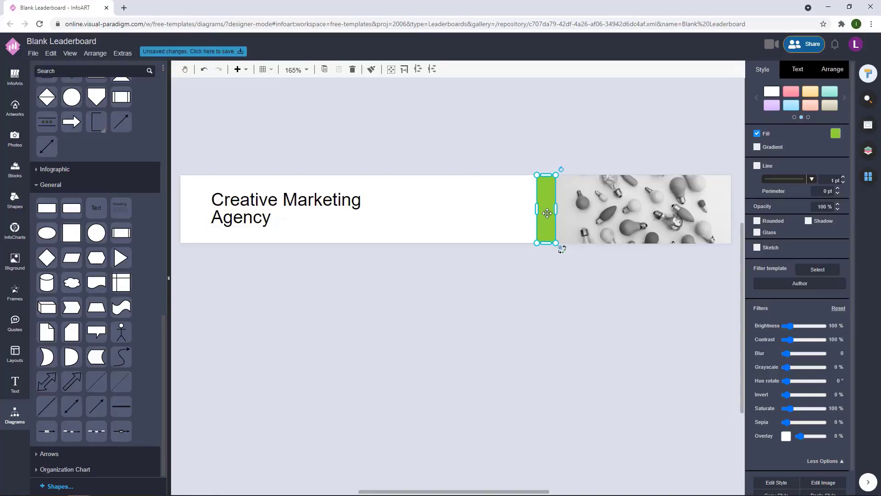
# Step: Fill the upper rectangle beside the photo with dark navy and narrow it to leave a thin green strip along its left side
pyautogui.click(835, 133)
pyautogui.click(793, 218)
pyautogui.click(553, 149)
pyautogui.click(546, 201)
pyautogui.moveTo(537, 209); pyautogui.dragTo(541, 208)
pyautogui.click(558, 124)
pyautogui.moveTo(485, 153); pyautogui.dragTo(554, 210)
pyautogui.moveTo(452, 150); pyautogui.dragTo(465, 152)
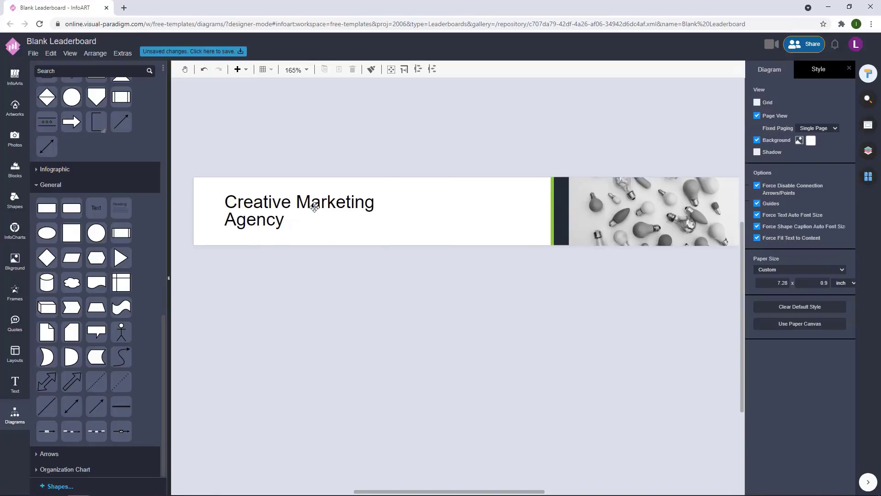
# Step: Copy the heading to just below the banner and delete "Agency" from the copy, leaving "Creative Marketing"
pyautogui.click(315, 207)
pyautogui.click(813, 69)
pyautogui.click(465, 133)
pyautogui.moveTo(316, 205); pyautogui.dragTo(228, 279)
pyautogui.doubleClick(316, 262)
pyautogui.press('BackSpace')
pyautogui.click(264, 313)
# Step: Delete "Creative Marketing" from the original heading on the banner, leaving only "Agency"
pyautogui.doubleClick(276, 206)
pyautogui.press('BackSpace')
pyautogui.moveTo(289, 222); pyautogui.dragTo(383, 203)
pyautogui.hotkey('ctrl', 'z')
pyautogui.press('BackSpace')
pyautogui.click(230, 215)
pyautogui.press('BackSpace')
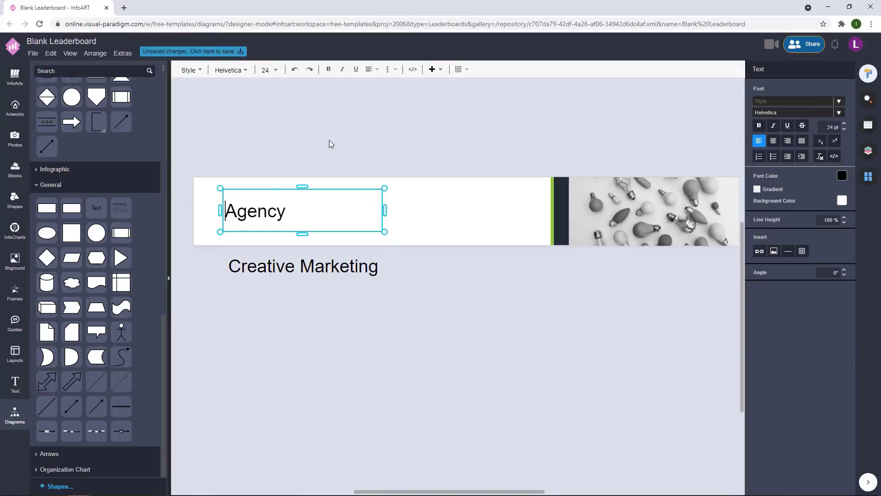
pyautogui.click(329, 140)
# Step: Move the "Agency" text below the banner, directly beneath "Creative Marketing", and tighten the gap between them
pyautogui.moveTo(256, 216); pyautogui.dragTo(257, 301)
pyautogui.click(364, 259)
pyautogui.press('Down')
pyautogui.press('Down')
pyautogui.press('Down')
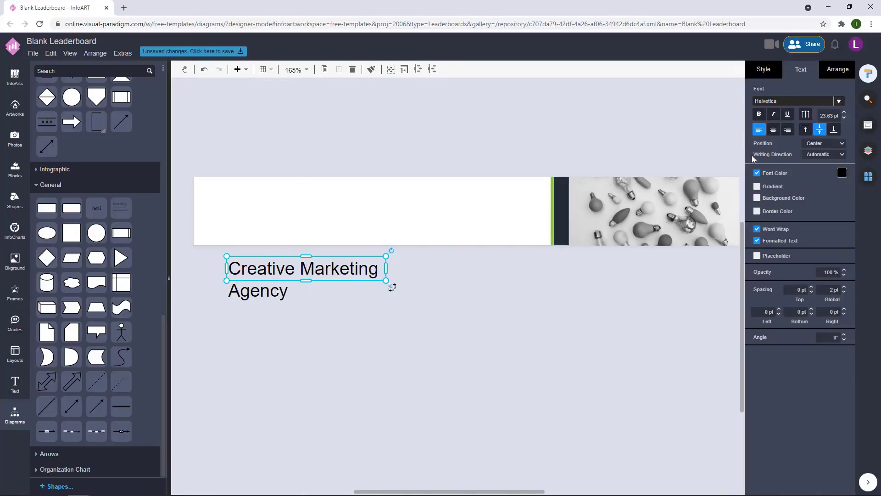
# Step: Color the "Creative Marketing" text the same green as the strip and nudge it slightly down toward "Agency"
pyautogui.click(841, 173)
pyautogui.click(781, 260)
pyautogui.click(416, 286)
pyautogui.click(357, 272)
pyautogui.press('Down')
pyautogui.press('Down')
pyautogui.press('Down')
# Step: Set both heading texts to the Lexend Deca font and widen their boxes so "Creative Marketing" fits on one line
pyautogui.keyDown('shift'); pyautogui.click(276, 292); pyautogui.keyUp('shift')
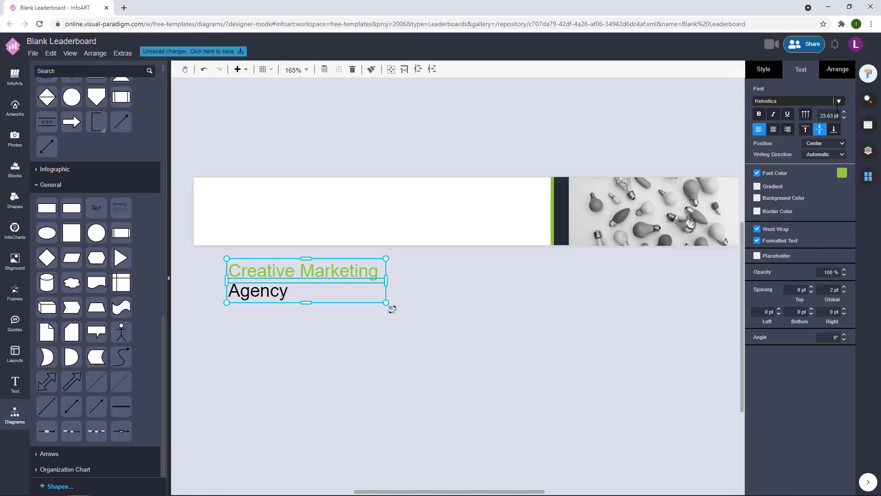
pyautogui.click(838, 102)
pyautogui.scroll(-10, 873, 194)
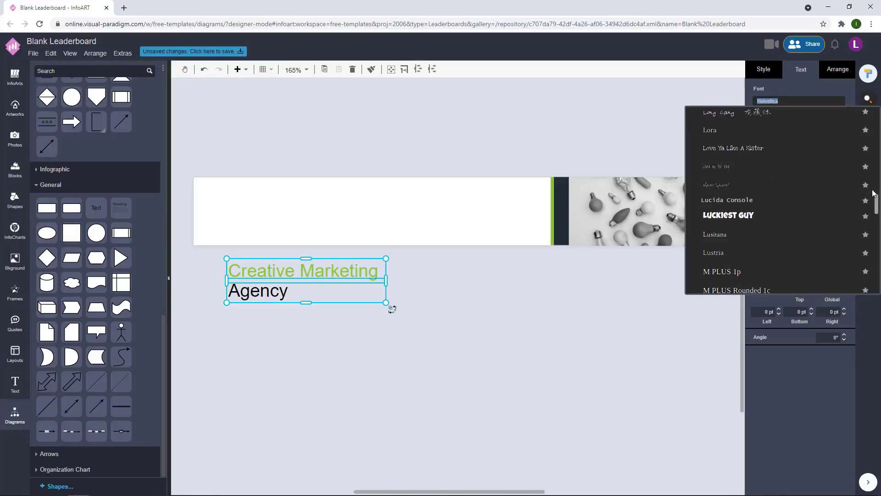
pyautogui.scroll(-5, 873, 193)
pyautogui.scroll(8, 873, 194)
pyautogui.click(761, 238)
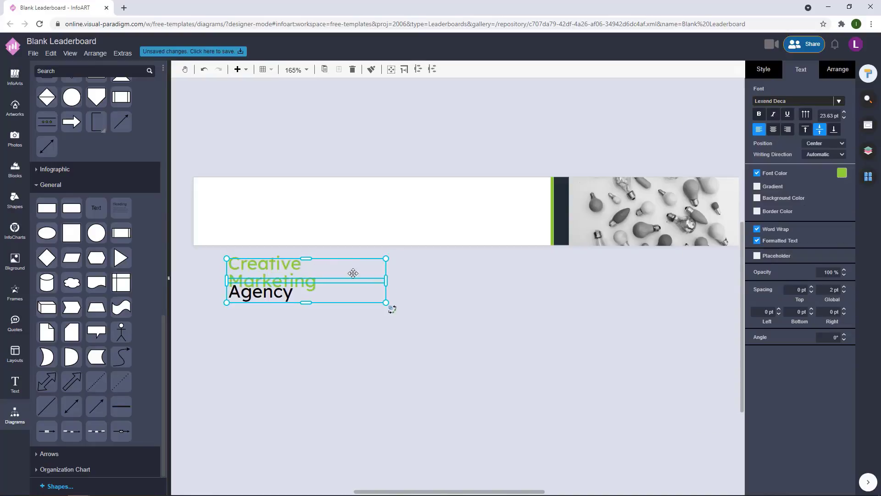
pyautogui.moveTo(386, 280); pyautogui.dragTo(506, 280)
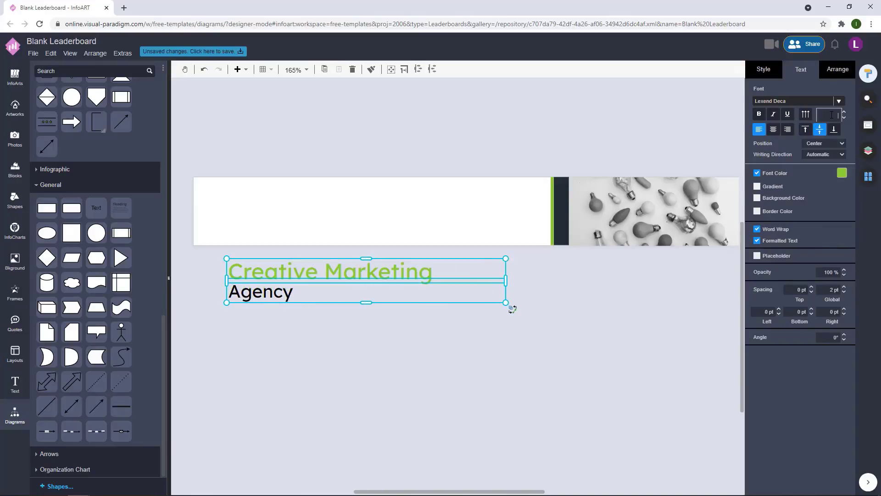
# Step: Set both heading texts to 12 pt and move "Creative Marketing" down close to "Agency"
pyautogui.write('12')
pyautogui.click(283, 317)
pyautogui.moveTo(284, 272); pyautogui.dragTo(286, 282)
pyautogui.press('Escape')
pyautogui.scroll(2, 286, 282)
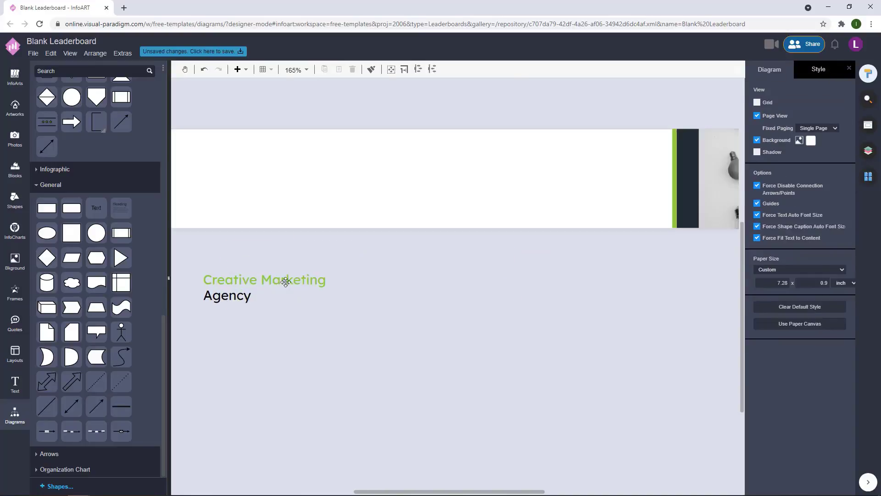
# Step: Narrow the "Creative Marketing" and "Agency" text boxes to a matching shorter width
pyautogui.click(285, 282)
pyautogui.moveTo(608, 279); pyautogui.dragTo(335, 305)
pyautogui.hotkey('ctrl', 'z')
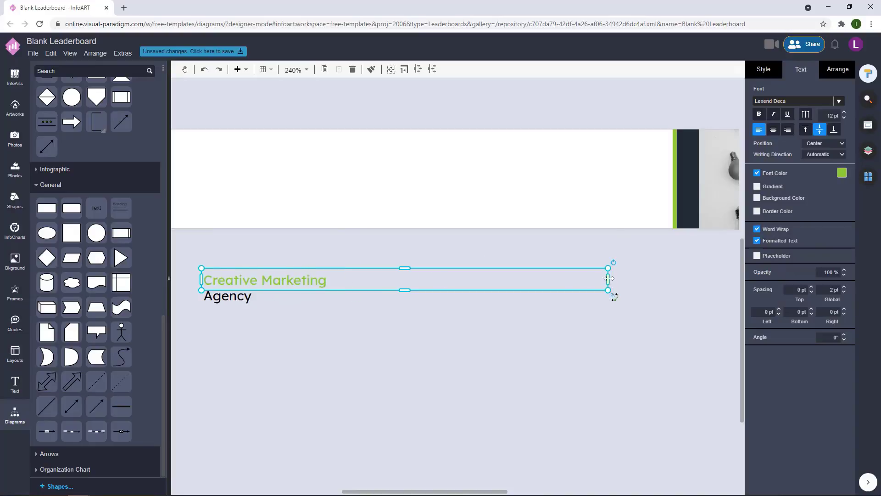
pyautogui.moveTo(609, 278); pyautogui.dragTo(373, 278)
pyautogui.scroll(-2, 401, 303)
pyautogui.click(314, 303)
pyautogui.moveTo(574, 295); pyautogui.dragTo(373, 295)
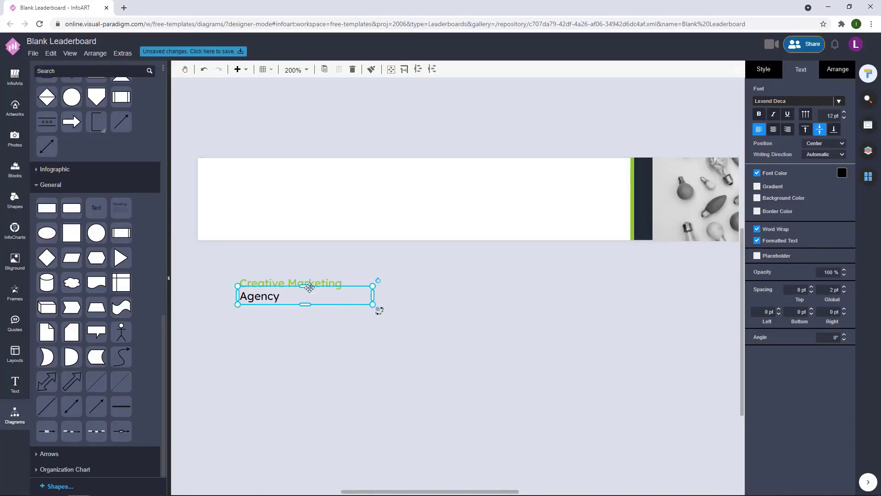
# Step: Move both heading texts together onto the left part of the banner's white area and enlarge them slightly
pyautogui.moveTo(310, 287); pyautogui.dragTo(299, 193)
pyautogui.moveTo(418, 231); pyautogui.dragTo(419, 231)
pyautogui.moveTo(339, 196); pyautogui.dragTo(346, 196)
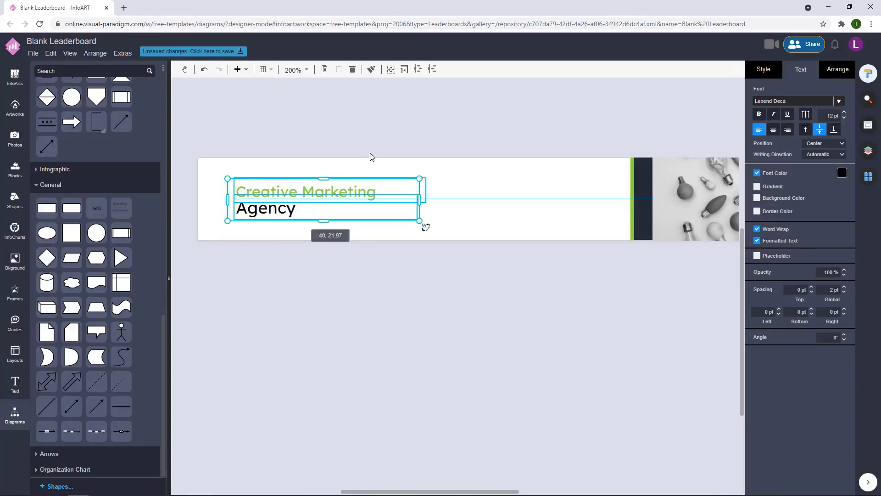
pyautogui.click(371, 153)
pyautogui.click(349, 191)
pyautogui.click(380, 146)
pyautogui.click(281, 208)
pyautogui.click(342, 149)
pyautogui.click(340, 189)
pyautogui.keyDown('shift'); pyautogui.click(282, 208); pyautogui.keyUp('shift')
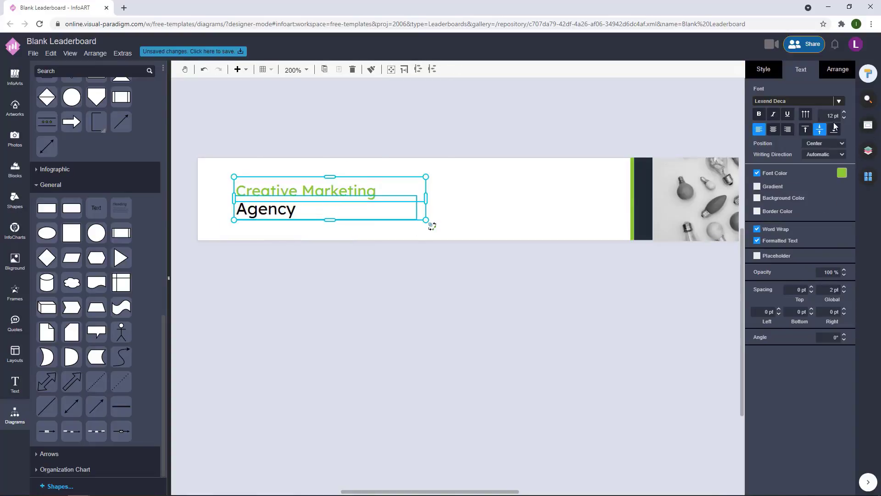
# Step: Set both heading texts to 18 pt, scale them up slightly and center them vertically on the banner
pyautogui.click(847, 113)
pyautogui.click(386, 147)
pyautogui.scroll(-2, 417, 174)
pyautogui.click(360, 189)
pyautogui.keyDown('shift'); pyautogui.click(320, 199); pyautogui.keyUp('shift')
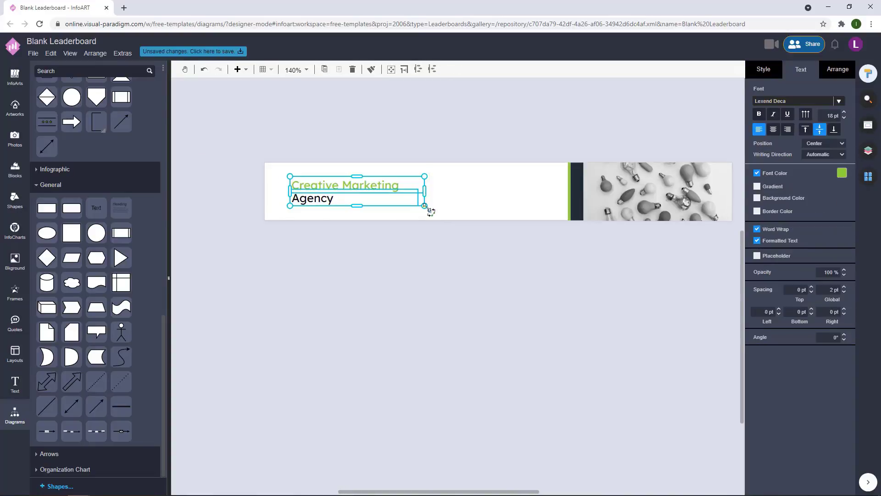
pyautogui.moveTo(425, 205); pyautogui.dragTo(440, 210)
pyautogui.moveTo(354, 193); pyautogui.dragTo(353, 191)
pyautogui.click(486, 120)
pyautogui.scroll(2, 476, 159)
pyautogui.scroll(-2, 322, 186)
pyautogui.click(321, 186)
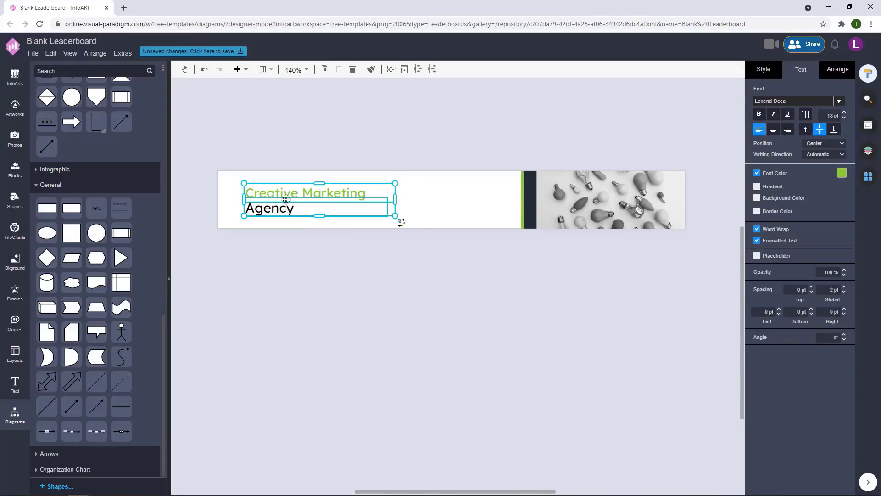
pyautogui.click(384, 150)
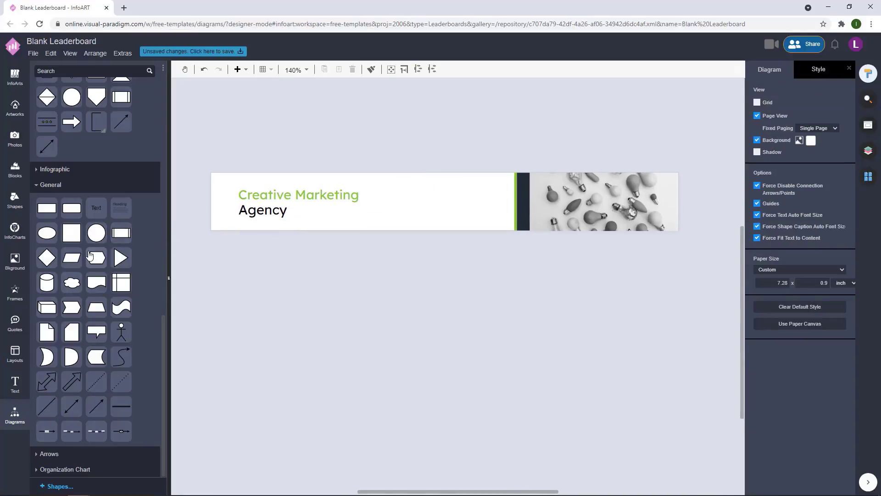
# Step: Insert an enlarged circle from the General shapes below the banner, without an outline and filled with the banner's green
pyautogui.moveTo(96, 234); pyautogui.dragTo(356, 281)
pyautogui.moveTo(381, 307); pyautogui.dragTo(399, 325)
pyautogui.click(763, 70)
pyautogui.click(757, 166)
pyautogui.click(836, 133)
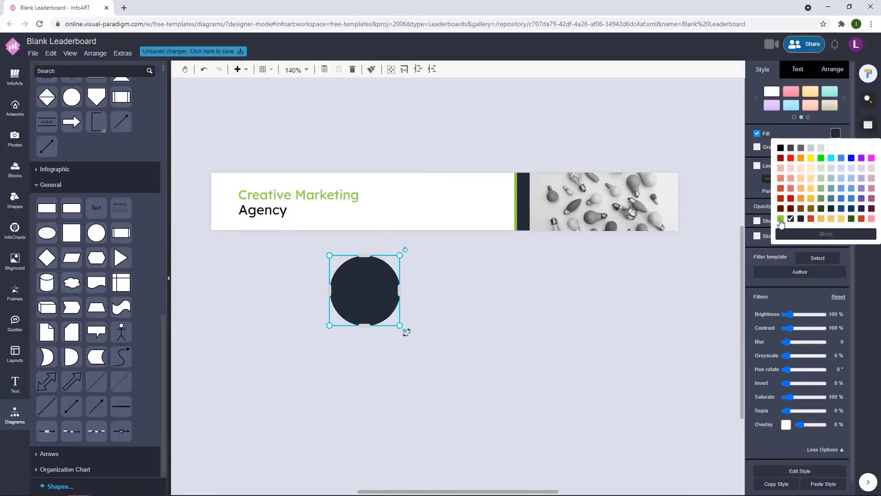
pyautogui.click(781, 221)
pyautogui.click(495, 293)
# Step: Copy the green circle, shrink the copy, center it inside the original and fill it with dark navy
pyautogui.moveTo(369, 293); pyautogui.dragTo(456, 306)
pyautogui.moveTo(486, 267); pyautogui.dragTo(466, 288)
pyautogui.moveTo(453, 319); pyautogui.dragTo(379, 288)
pyautogui.click(836, 133)
pyautogui.click(791, 221)
pyautogui.click(421, 345)
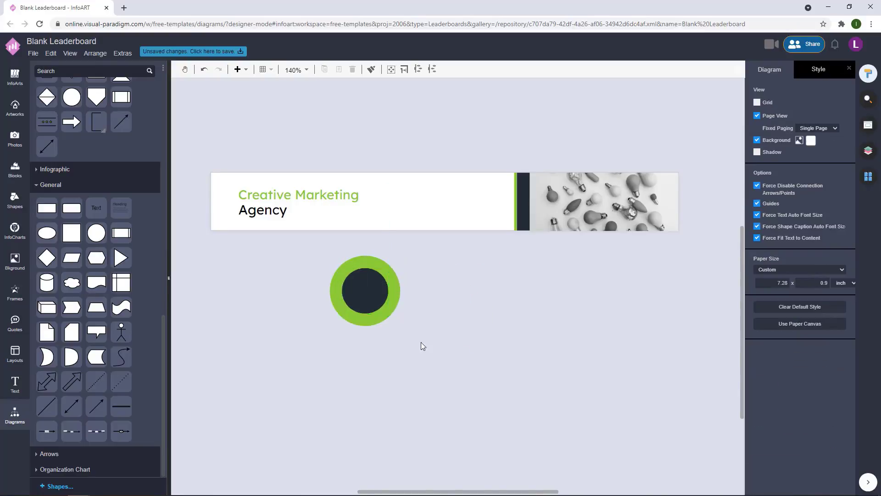
# Step: Subtract the inner circle from the outer one to form a ring, and fill the ring with the banner's green
pyautogui.moveTo(437, 341); pyautogui.dragTo(298, 249)
pyautogui.click(841, 74)
pyautogui.click(802, 427)
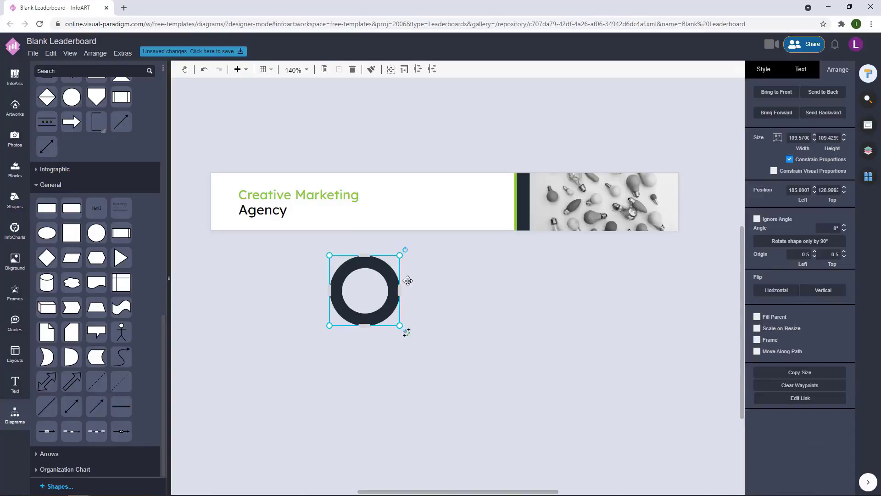
pyautogui.click(762, 71)
pyautogui.click(836, 133)
pyautogui.click(780, 220)
pyautogui.click(468, 293)
# Step: Place the ring over the photo's lower edge, shrink it to about 96 × 95 and set its opacity to 80%
pyautogui.moveTo(389, 299); pyautogui.dragTo(616, 257)
pyautogui.moveTo(622, 199); pyautogui.dragTo(614, 209)
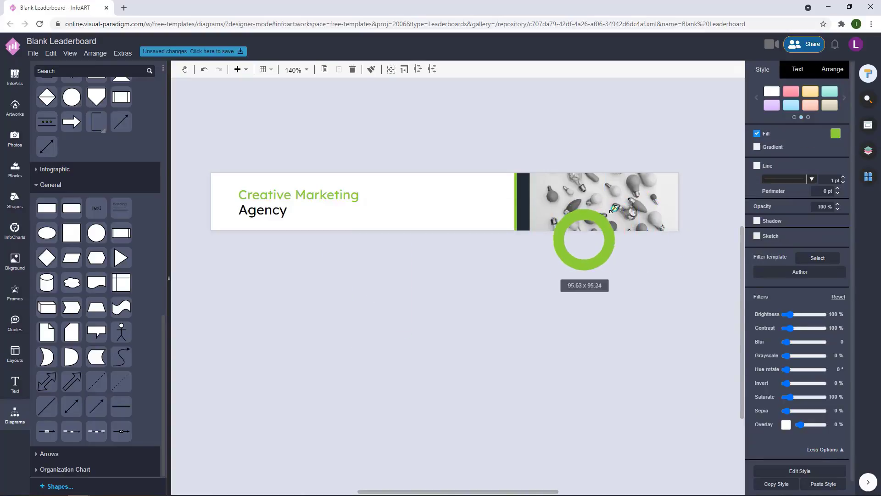
pyautogui.write('60')
pyautogui.press('Return')
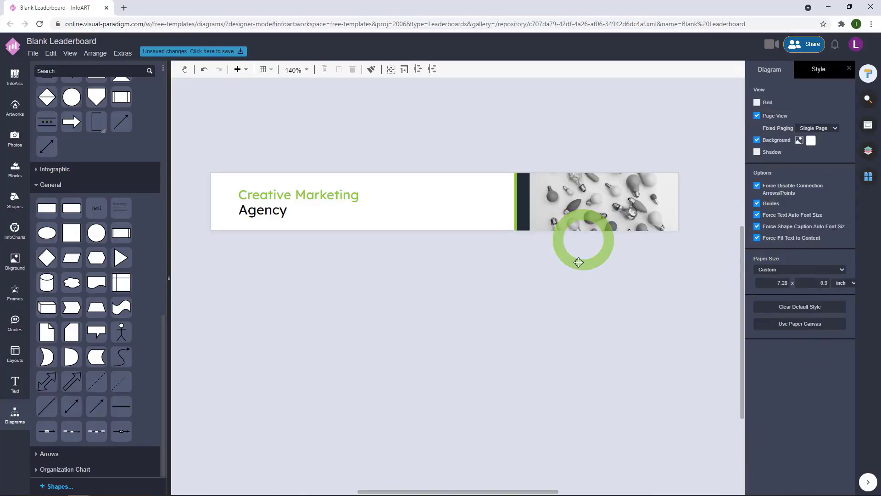
pyautogui.click(659, 325)
# Step: Copy the ring, shrink the copy to about half the size and place it above the banner
pyautogui.moveTo(591, 262); pyautogui.dragTo(649, 197)
pyautogui.click(627, 278)
pyautogui.moveTo(662, 148); pyautogui.dragTo(584, 180)
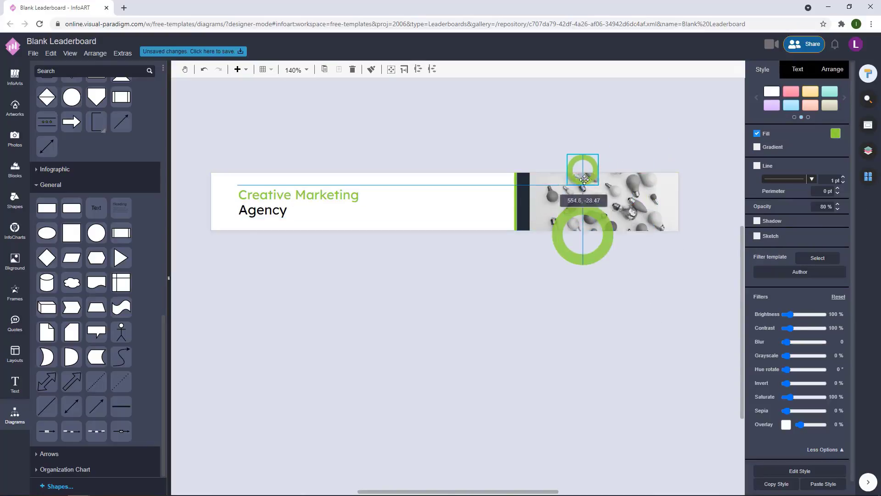
pyautogui.moveTo(636, 144); pyautogui.dragTo(626, 147)
pyautogui.moveTo(572, 175); pyautogui.dragTo(482, 126)
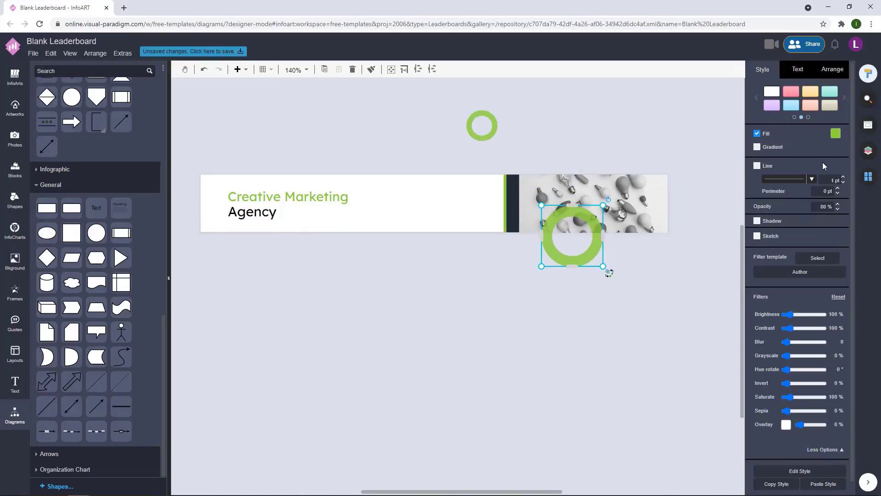
# Step: Move the small ring onto the right edge of the light bulbs photo
pyautogui.click(835, 133)
pyautogui.click(809, 244)
pyautogui.click(608, 339)
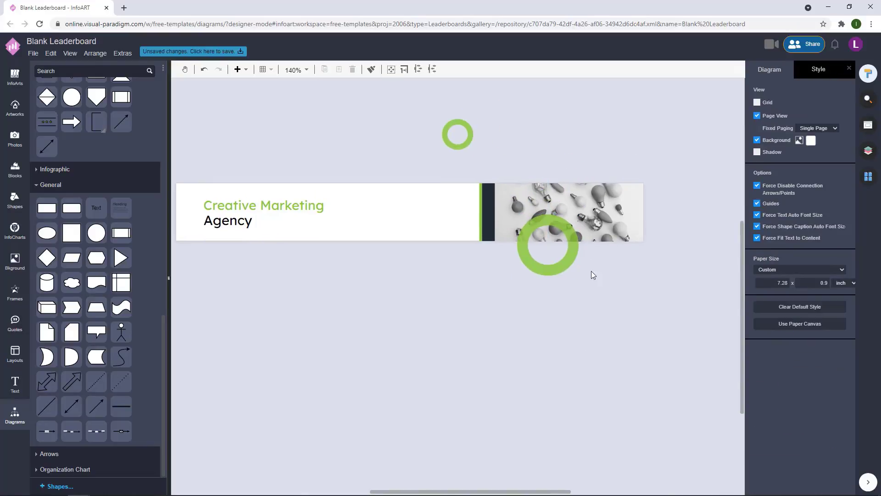
pyautogui.moveTo(471, 144); pyautogui.dragTo(656, 213)
pyautogui.click(690, 246)
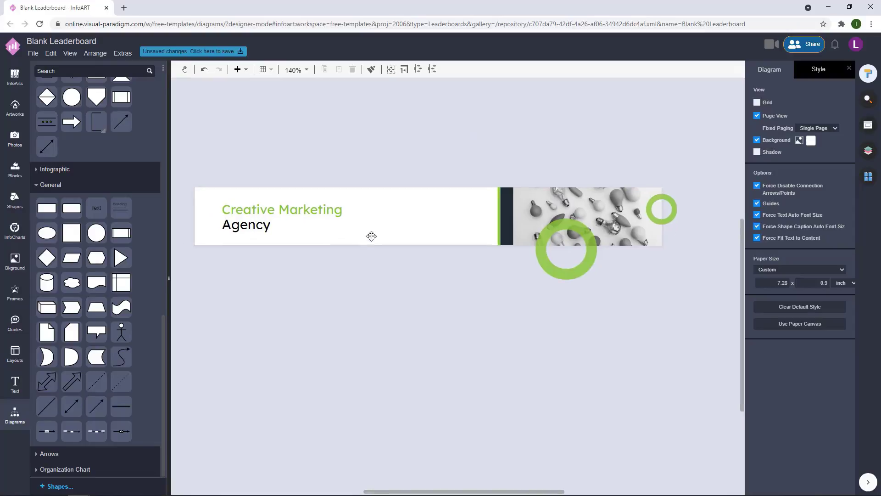
# Step: Shift the heading right and add a full-height green band at the banner's left end
pyautogui.click(320, 220)
pyautogui.moveTo(311, 227); pyautogui.dragTo(321, 223)
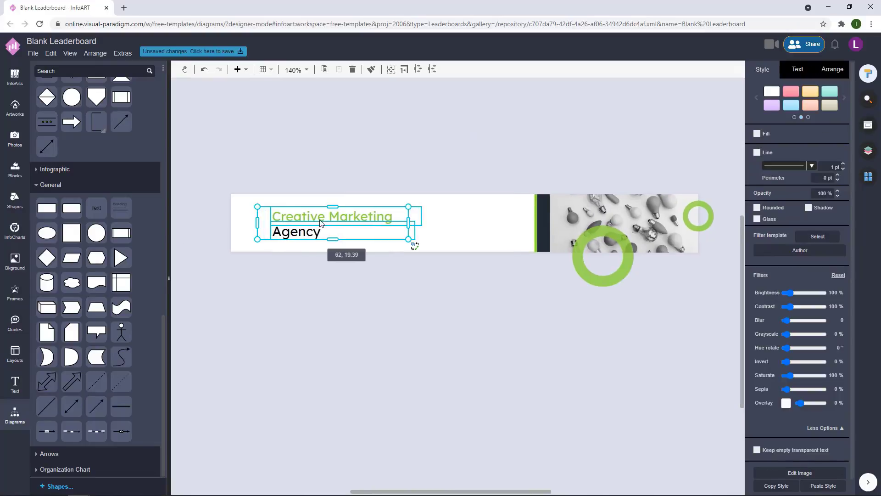
pyautogui.click(371, 166)
pyautogui.moveTo(535, 230); pyautogui.dragTo(262, 229)
pyautogui.click(306, 176)
pyautogui.moveTo(321, 214); pyautogui.dragTo(306, 217)
pyautogui.click(357, 164)
# Step: Add the text "WE ARE HIRING" above the banner, shrink it to about 7.87 pt and rotate it to run vertically
pyautogui.doubleClick(316, 139)
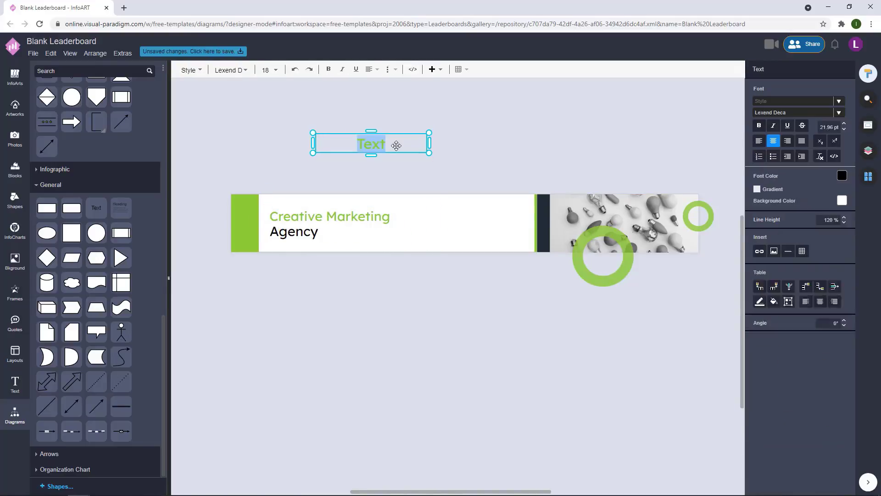
pyautogui.write('WE ARE HIRING')
pyautogui.click(436, 141)
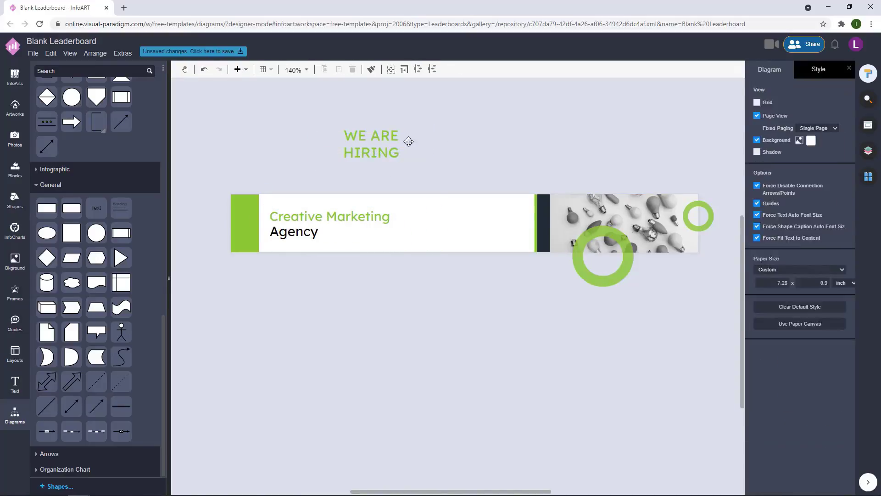
pyautogui.moveTo(408, 142); pyautogui.dragTo(372, 147)
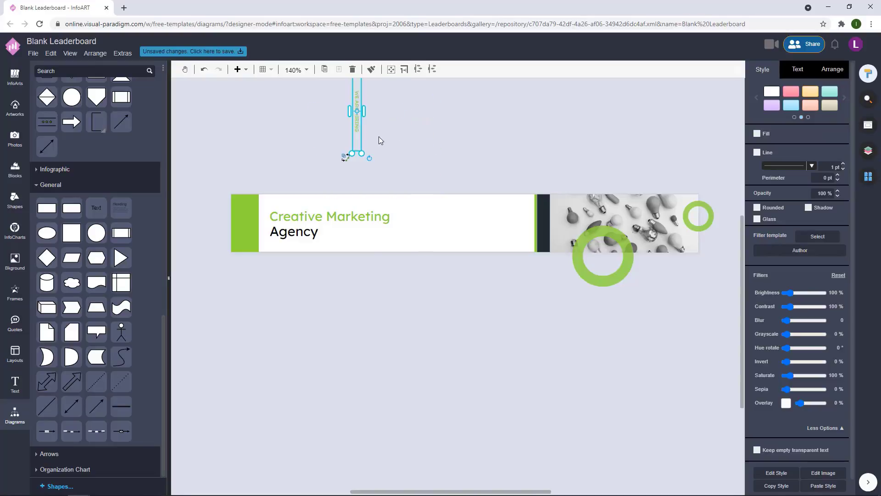
# Step: Color the "WE ARE HIRING" text white and center it on the green band at the banner's left end
pyautogui.click(797, 69)
pyautogui.click(842, 173)
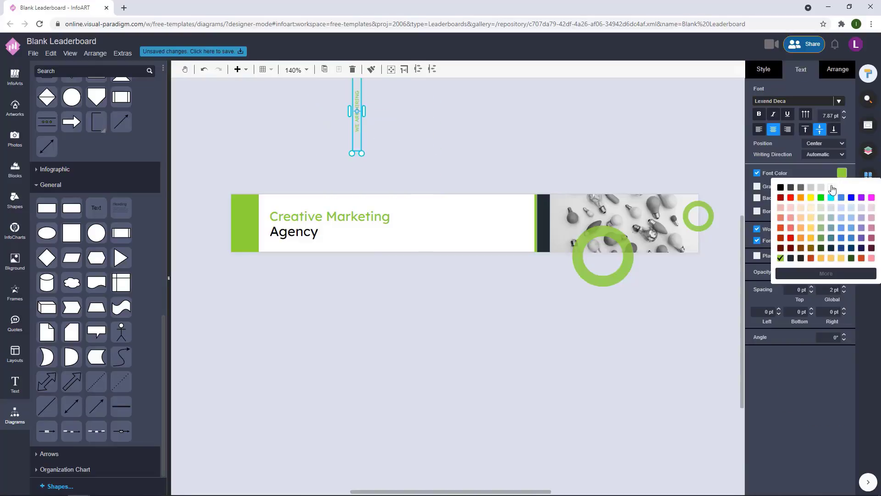
pyautogui.click(785, 187)
pyautogui.moveTo(358, 123); pyautogui.dragTo(243, 222)
pyautogui.click(281, 174)
pyautogui.click(275, 176)
pyautogui.scroll(2, 243, 234)
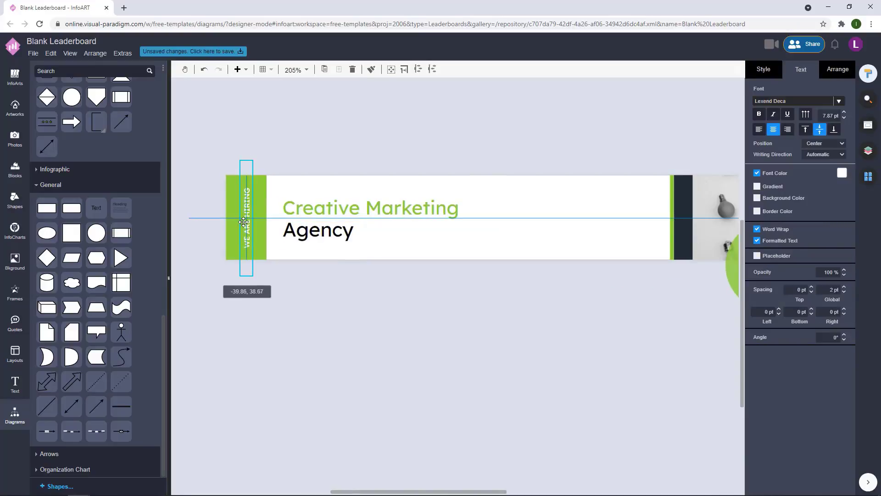
pyautogui.click(326, 134)
# Step: Enlarge the "Creative Marketing" and "Agency" texts slightly and position them just beside the green band
pyautogui.scroll(-3, 326, 137)
pyautogui.click(319, 212)
pyautogui.moveTo(427, 215); pyautogui.dragTo(430, 236)
pyautogui.keyDown('shift'); pyautogui.click(307, 227); pyautogui.keyUp('shift')
pyautogui.moveTo(327, 220); pyautogui.dragTo(326, 217)
pyautogui.click(356, 164)
pyautogui.moveTo(470, 283); pyautogui.dragTo(272, 167)
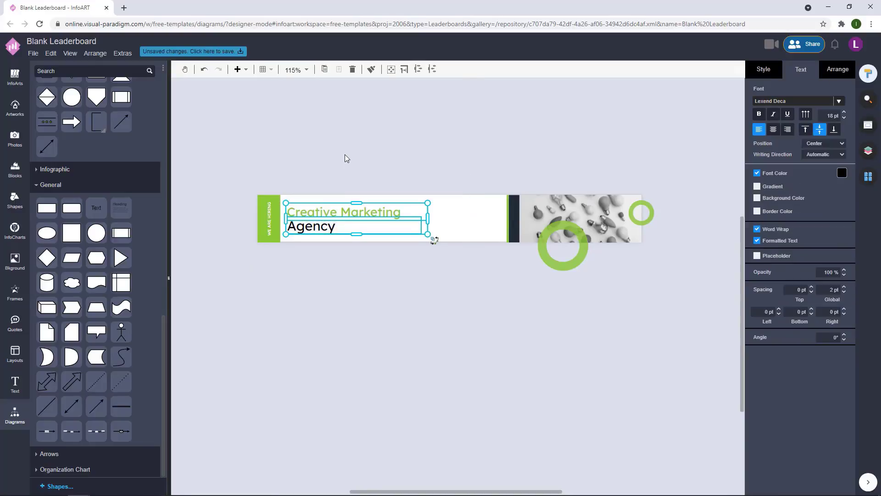
# Step: Add a small borderless circle at the upper-right edge of the large ring and size it to about 21 by 22 pt
pyautogui.click(345, 154)
pyautogui.moveTo(97, 232); pyautogui.dragTo(555, 177)
pyautogui.click(766, 74)
pyautogui.click(839, 204)
pyautogui.click(838, 205)
pyautogui.click(642, 326)
pyautogui.scroll(3, 615, 289)
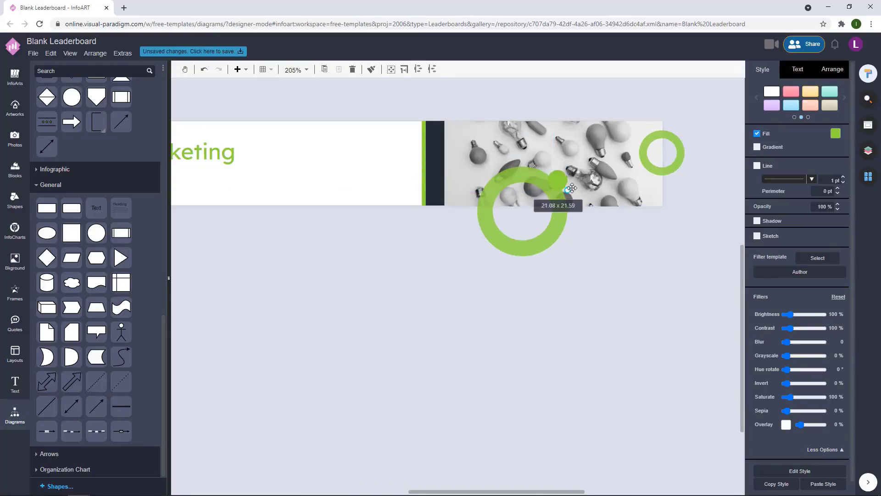
# Step: Fill the small circle on the large ring with dark navy
pyautogui.click(836, 133)
pyautogui.click(787, 221)
pyautogui.click(643, 280)
# Step: Try a copy of the navy dot beside the small green ring and delete it
pyautogui.moveTo(624, 252); pyautogui.dragTo(597, 320)
pyautogui.moveTo(534, 248); pyautogui.dragTo(543, 250)
pyautogui.click(582, 307)
pyautogui.moveTo(616, 213); pyautogui.dragTo(616, 213)
pyautogui.click(646, 294)
pyautogui.scroll(-4, 646, 293)
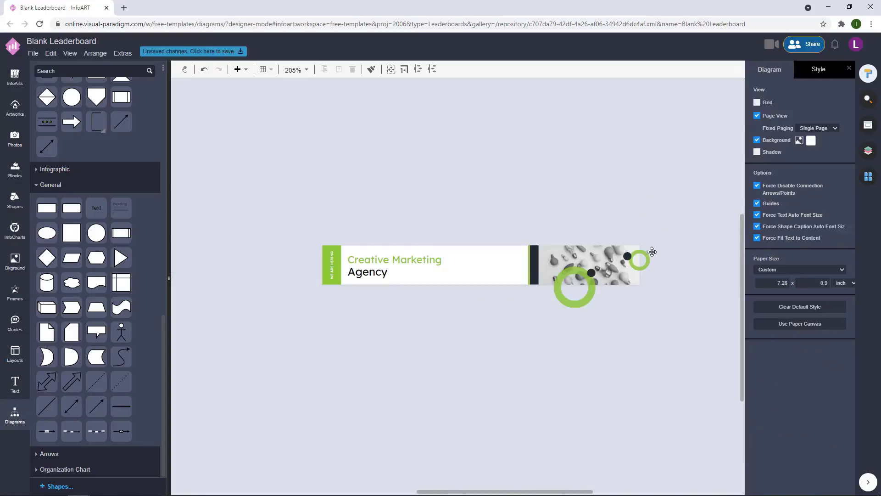
pyautogui.click(629, 256)
pyautogui.press('Delete')
# Step: Place a copy of the navy dot near the photo's left edge and shrink it to a much smaller dot
pyautogui.scroll(3, 610, 279)
pyautogui.scroll(-1, 549, 302)
pyautogui.moveTo(433, 337); pyautogui.dragTo(484, 346)
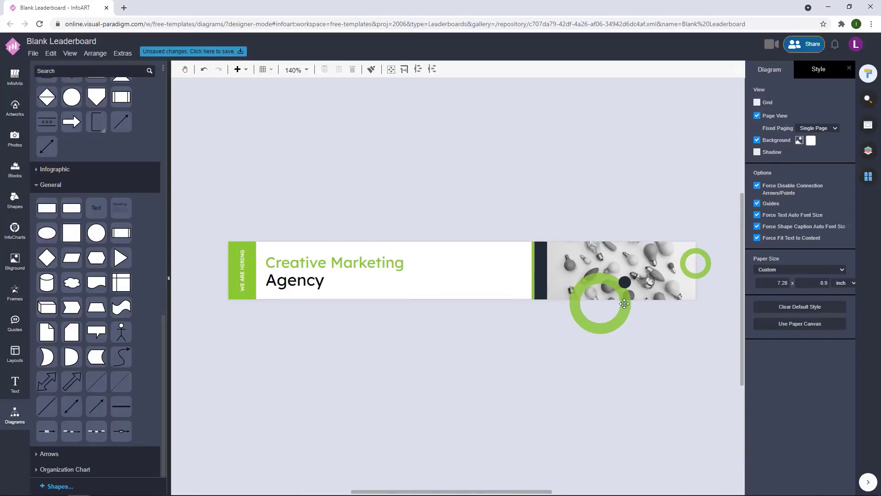
pyautogui.moveTo(628, 281); pyautogui.dragTo(558, 288)
pyautogui.click(478, 305)
pyautogui.moveTo(559, 337); pyautogui.dragTo(479, 355)
pyautogui.scroll(3, 501, 316)
pyautogui.moveTo(461, 292); pyautogui.dragTo(458, 294)
# Step: Place a copy of the tiny navy dot at the lower-left edge of the small green ring
pyautogui.moveTo(659, 273); pyautogui.dragTo(701, 275)
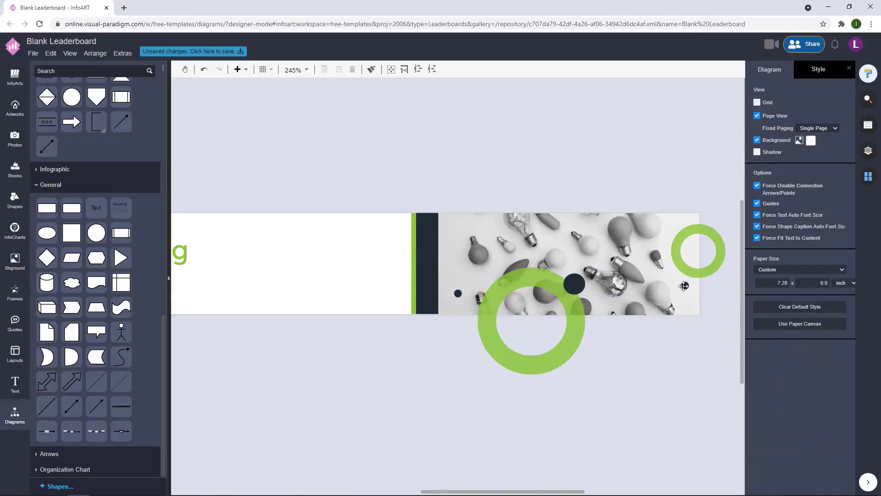
pyautogui.click(719, 314)
pyautogui.click(690, 298)
pyautogui.click(646, 406)
pyautogui.scroll(-1, 646, 405)
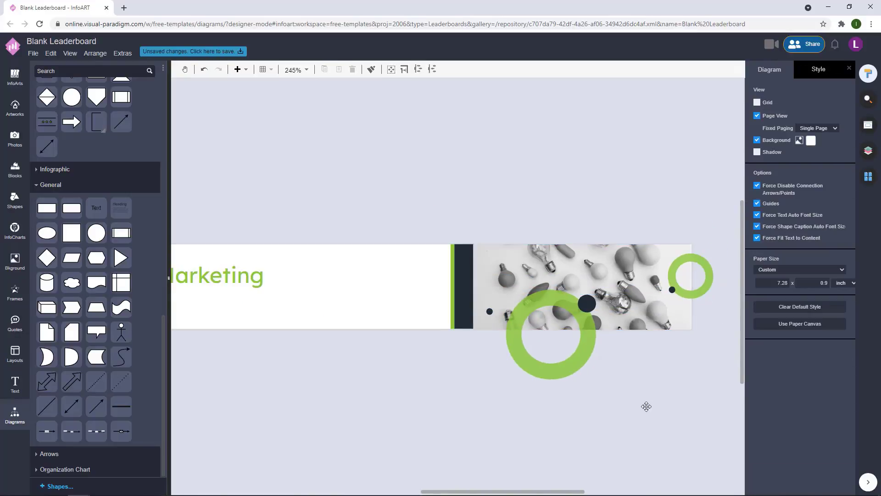
# Step: Delete the tiny dot at the photo's left and resize the dot beside the small ring to about 8.85 by 9.02 pt
pyautogui.scroll(-2, 577, 372)
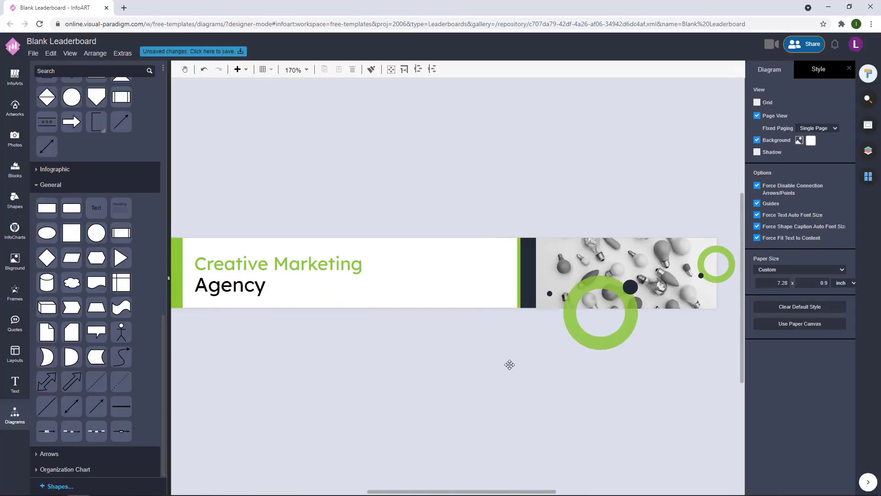
pyautogui.moveTo(527, 351); pyautogui.dragTo(507, 355)
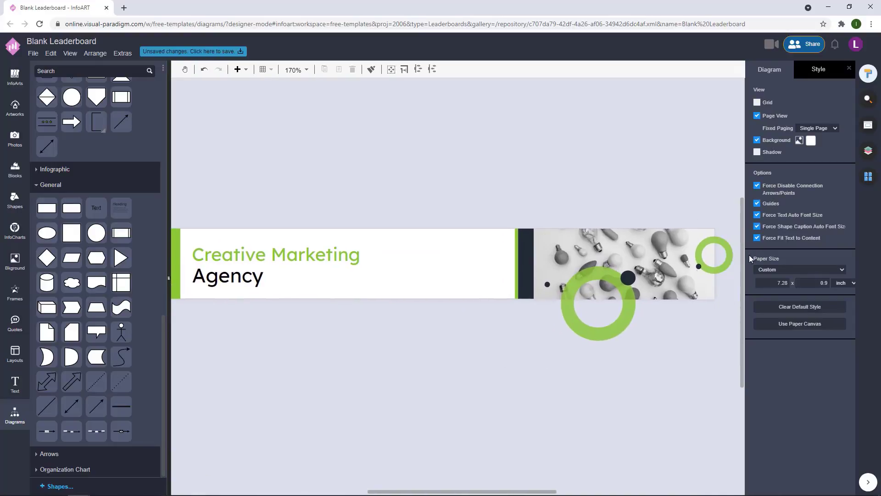
pyautogui.click(699, 267)
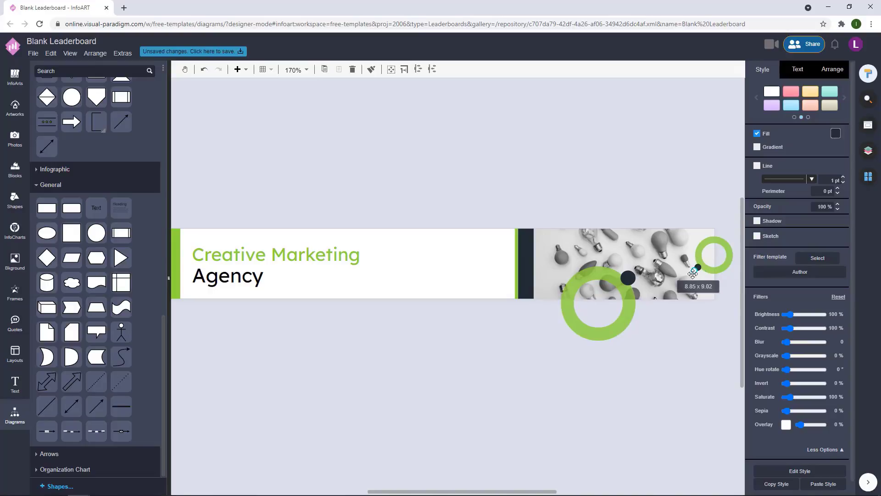
pyautogui.click(663, 164)
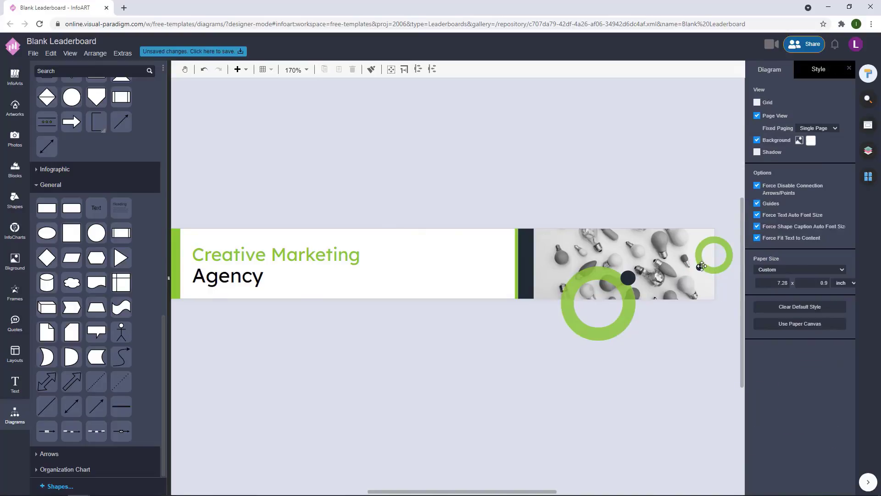
pyautogui.click(702, 267)
pyautogui.click(638, 162)
pyautogui.click(700, 267)
pyautogui.click(679, 339)
pyautogui.scroll(-1, 598, 385)
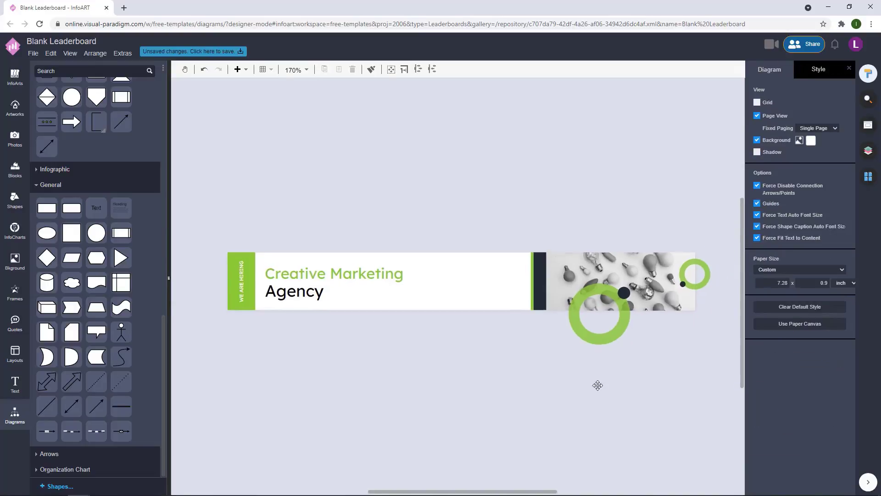
# Step: Place a copy of the large green ring across the banner's top edge, between the heading and the divider bands
pyautogui.moveTo(610, 320); pyautogui.dragTo(487, 243)
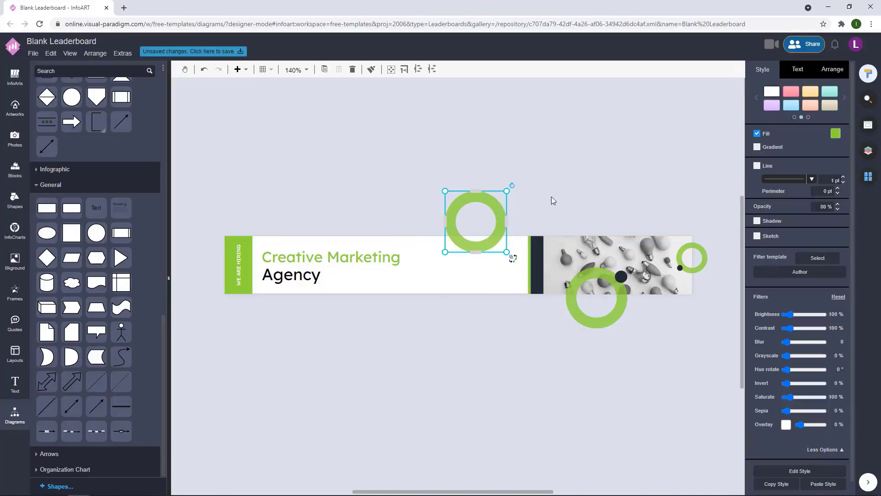
pyautogui.click(560, 210)
pyautogui.scroll(-1, 326, 241)
# Step: Enlarge the "Creative Marketing" text slightly and nudge the upper green ring to the right
pyautogui.click(327, 242)
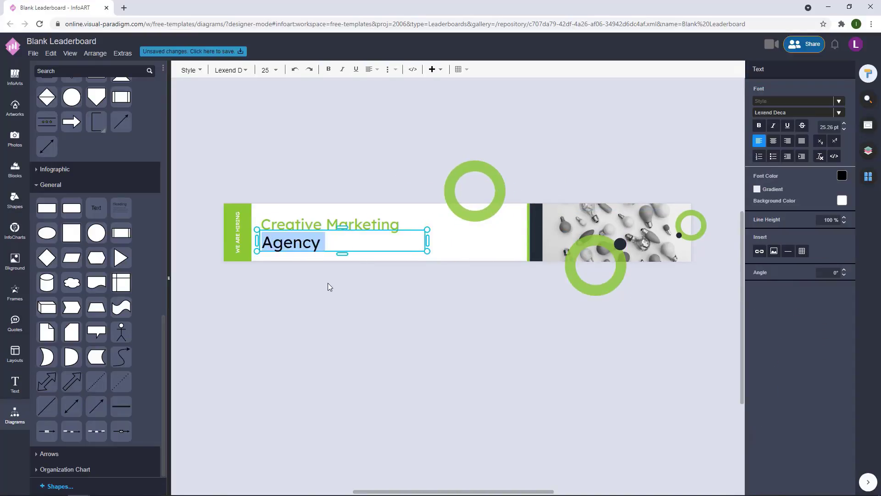
pyautogui.click(318, 226)
pyautogui.click(786, 72)
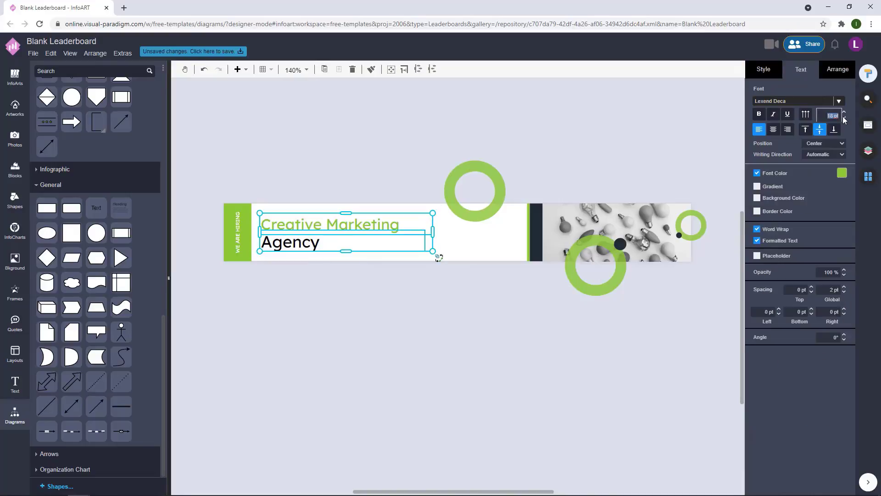
pyautogui.click(372, 329)
pyautogui.hscroll(1, 348, 266)
pyautogui.moveTo(481, 178); pyautogui.dragTo(488, 178)
pyautogui.click(453, 320)
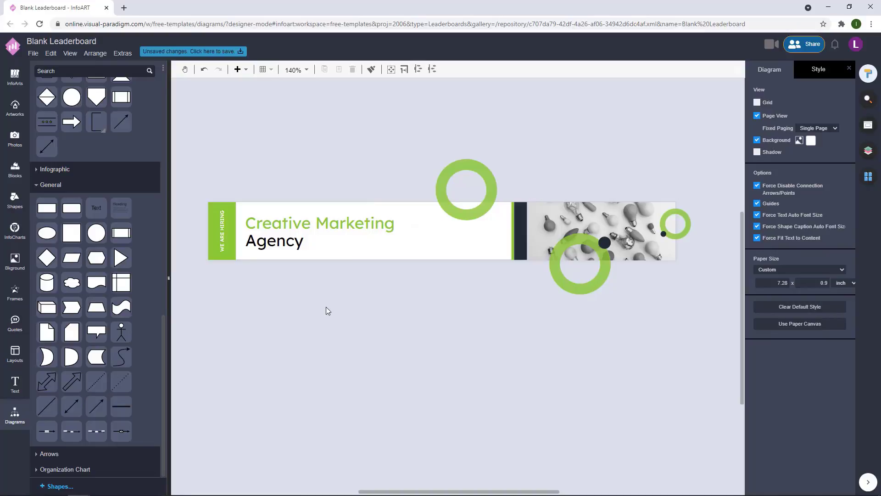
# Step: Shift the green and navy divider bands and the upper ring left, away from the photo
pyautogui.moveTo(537, 304); pyautogui.dragTo(488, 141)
pyautogui.keyDown('shift'); pyautogui.click(485, 209); pyautogui.keyUp('shift')
pyautogui.moveTo(485, 209); pyautogui.dragTo(460, 210)
pyautogui.click(531, 150)
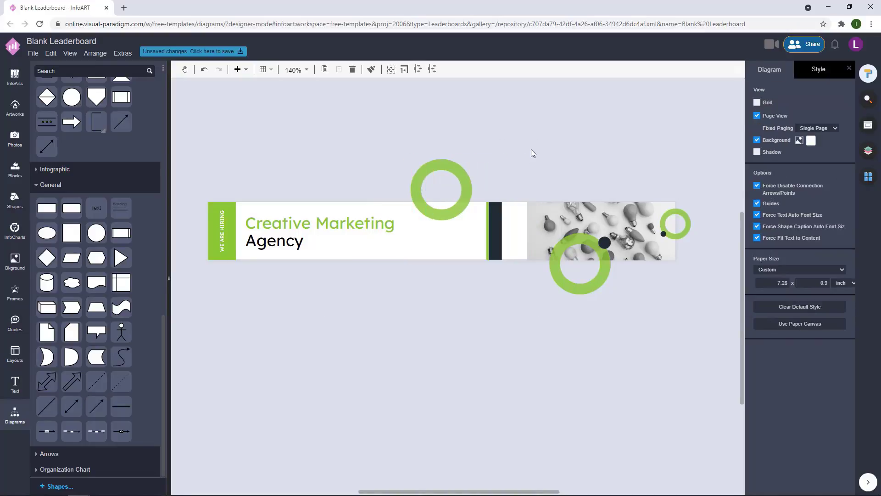
# Step: Remove the light bulb photo from its frame and widen the empty frame to meet the navy band
pyautogui.rightClick(537, 222)
pyautogui.click(592, 338)
pyautogui.moveTo(527, 230); pyautogui.dragTo(508, 231)
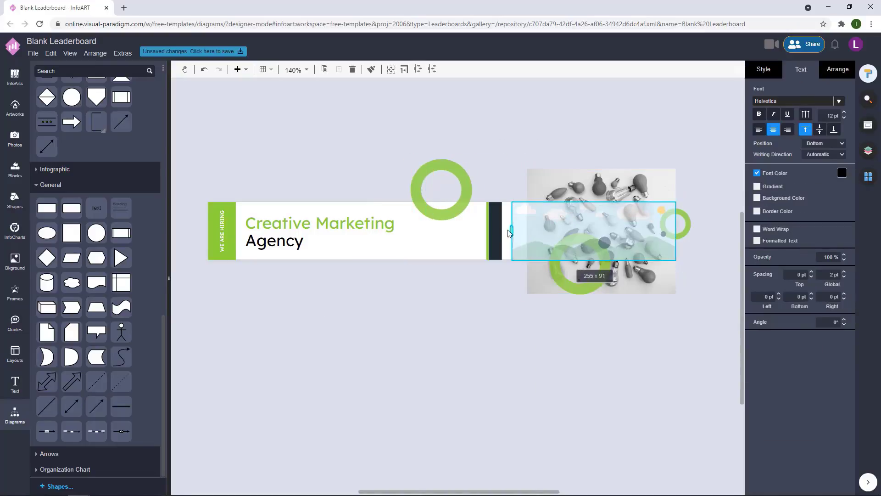
pyautogui.click(568, 183)
# Step: Browse the creative photos and try adding the overhead paint bucket photo to the canvas
pyautogui.click(20, 146)
pyautogui.scroll(-15, 116, 268)
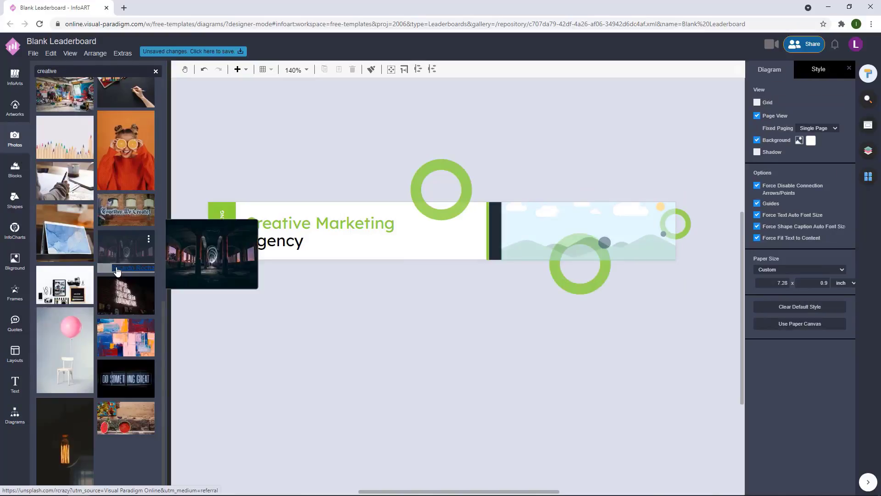
pyautogui.moveTo(126, 364)
pyautogui.mouseDown()
pyautogui.moveTo(600, 275)
pyautogui.moveTo(579, 301)
pyautogui.moveTo(489, 348)
pyautogui.mouseUp()
pyautogui.press('Delete')
# Step: Move the two rings and their dots off the photo frame to the empty area below the banner
pyautogui.moveTo(563, 274); pyautogui.dragTo(471, 183)
pyautogui.moveTo(706, 216); pyautogui.dragTo(541, 166)
pyautogui.moveTo(607, 193); pyautogui.dragTo(607, 300)
pyautogui.click(413, 340)
# Step: Try placing the paint bucket photo into the empty frame at the banner's right end
pyautogui.moveTo(141, 365)
pyautogui.mouseDown()
pyautogui.moveTo(532, 184)
pyautogui.moveTo(551, 222)
pyautogui.moveTo(521, 239)
pyautogui.mouseUp()
pyautogui.hotkey('ctrl', 'z')
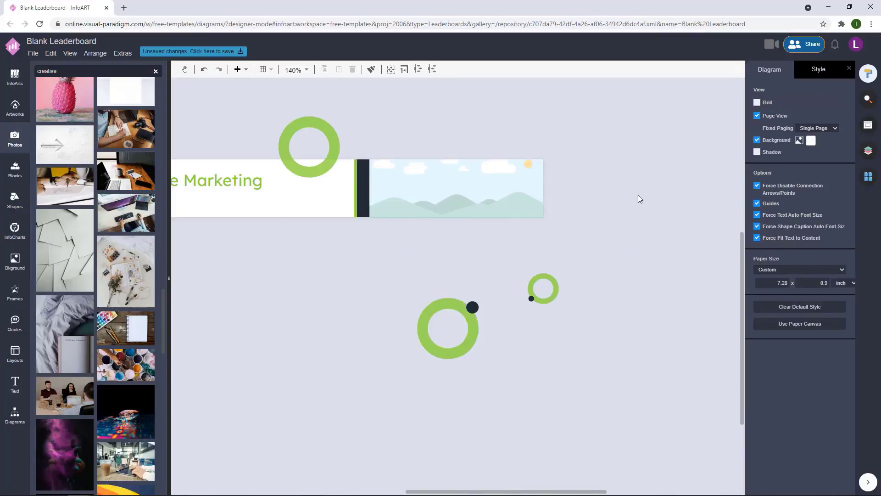
pyautogui.click(433, 186)
pyautogui.scroll(4, 434, 186)
pyautogui.moveTo(126, 365)
pyautogui.mouseDown()
pyautogui.moveTo(478, 214)
pyautogui.moveTo(448, 246)
pyautogui.mouseUp()
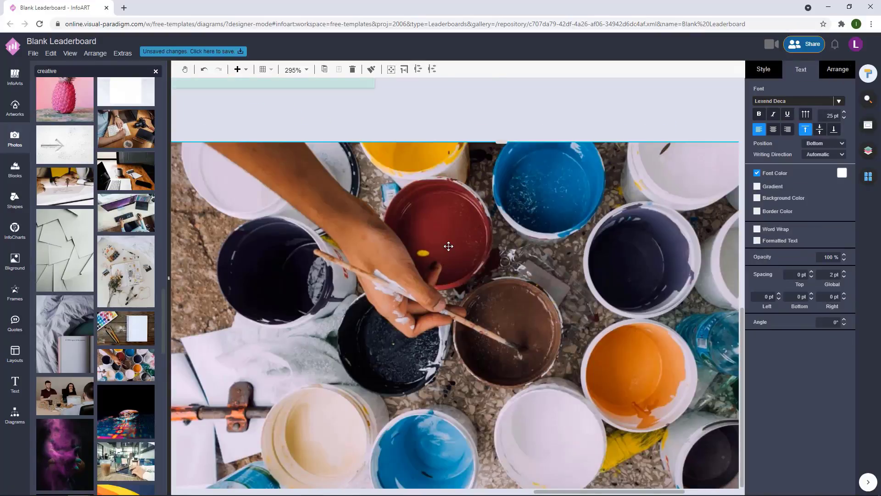
pyautogui.press('Delete')
# Step: Send the empty photo frame to the back
pyautogui.scroll(-5, 518, 332)
pyautogui.scroll(4, 358, 228)
pyautogui.click(450, 321)
pyautogui.click(837, 70)
pyautogui.click(816, 95)
pyautogui.click(552, 141)
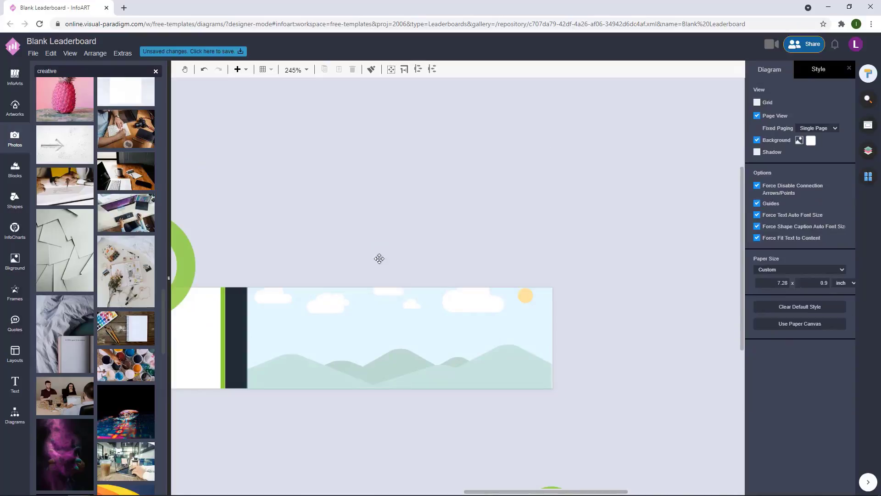
# Step: Try filling the frame with the paint bucket photo again and delete the added photo
pyautogui.click(367, 321)
pyautogui.moveTo(126, 364); pyautogui.dragTo(314, 357)
pyautogui.moveTo(457, 328); pyautogui.dragTo(462, 227)
pyautogui.press('Delete')
# Step: Place the paint bucket photo, cropped to the frame, at the banner's right end and turn it grayscale
pyautogui.scroll(-5, 422, 338)
pyautogui.moveTo(137, 361)
pyautogui.mouseDown()
pyautogui.moveTo(458, 215)
pyautogui.moveTo(426, 341)
pyautogui.mouseUp()
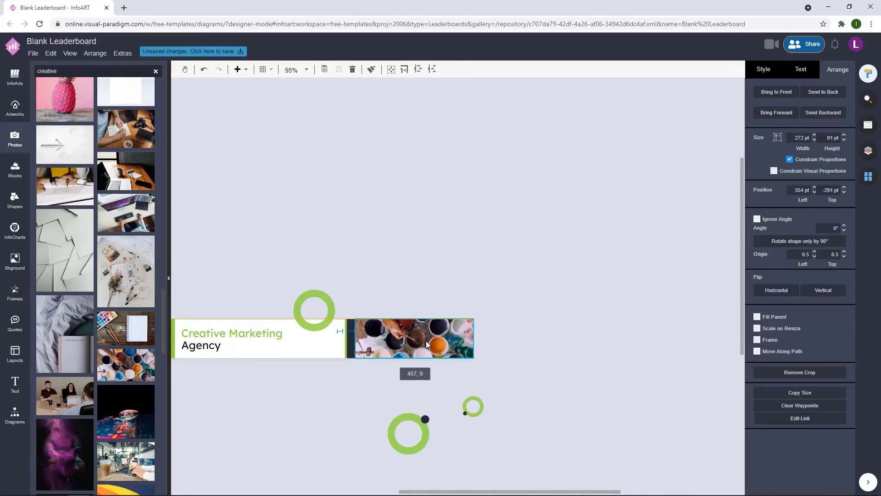
pyautogui.click(764, 75)
pyautogui.moveTo(812, 271); pyautogui.dragTo(827, 271)
pyautogui.click(582, 307)
# Step: Move the two green rings and their navy dots from below the banner back onto the grayscale photo
pyautogui.scroll(3, 395, 452)
pyautogui.moveTo(529, 484); pyautogui.dragTo(320, 297)
pyautogui.click(653, 440)
pyautogui.moveTo(653, 440); pyautogui.dragTo(371, 224)
pyautogui.moveTo(444, 332); pyautogui.dragTo(444, 230)
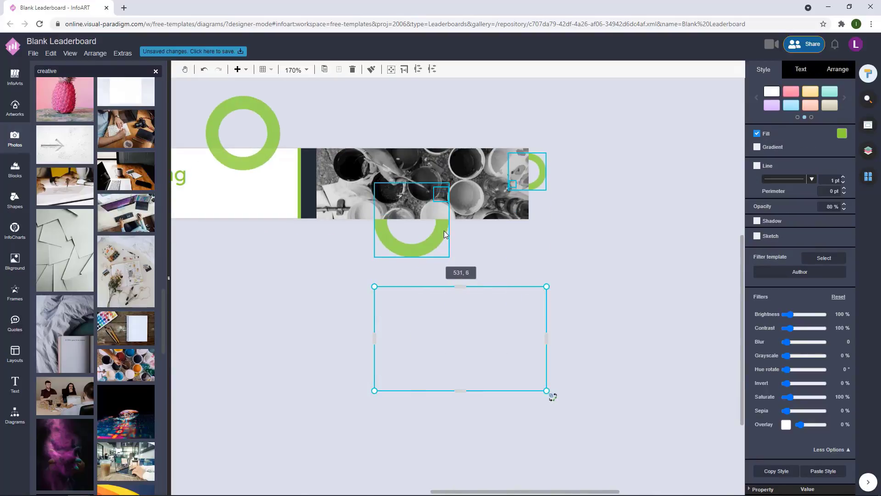
pyautogui.press('Down')
pyautogui.press('Down')
pyautogui.click(628, 151)
# Step: Fill both dots beside the rings on the photo with white
pyautogui.click(513, 186)
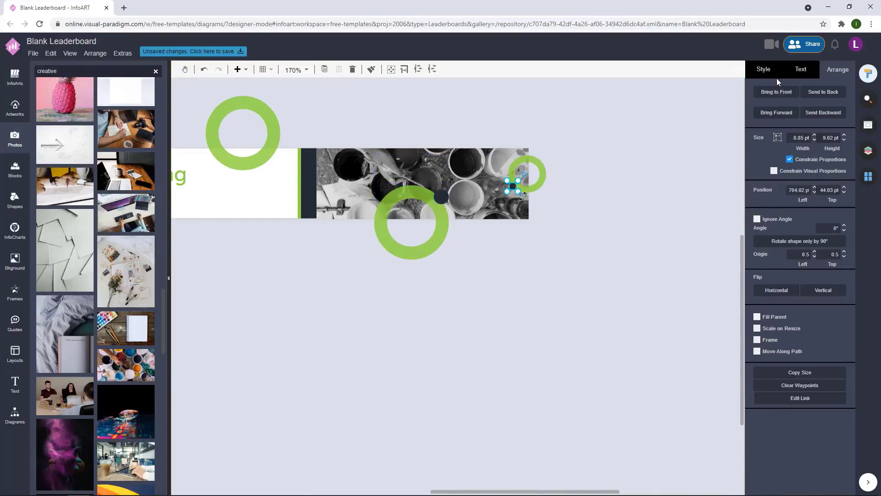
pyautogui.click(764, 70)
pyautogui.click(837, 133)
pyautogui.click(833, 148)
pyautogui.click(494, 270)
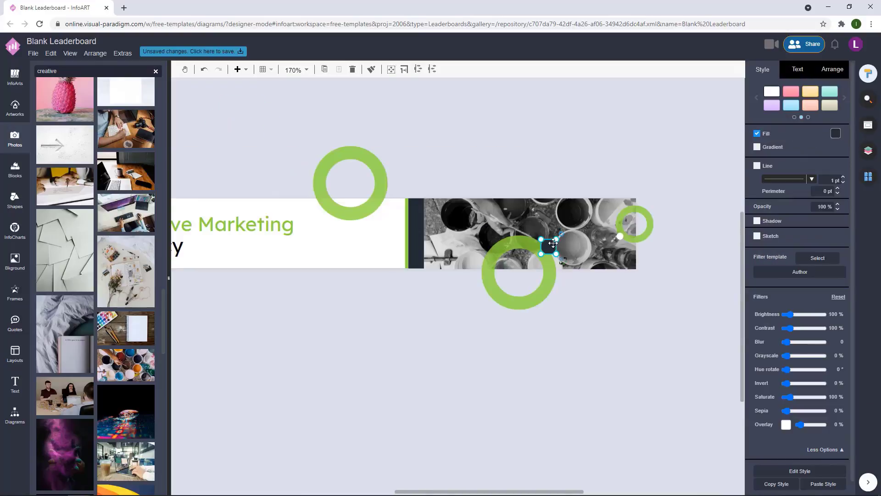
pyautogui.click(832, 139)
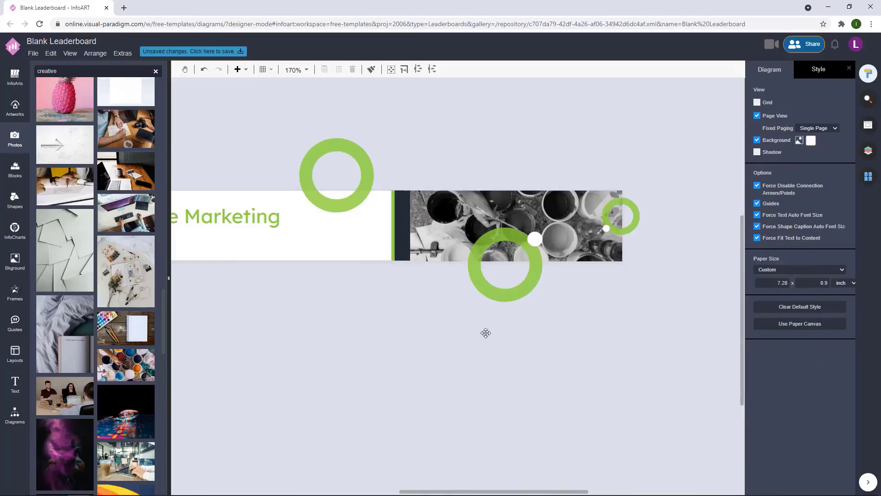
# Step: Place a copy of the large white dot at the upper ring's lower-left edge and fill it with dark navy
pyautogui.moveTo(486, 333); pyautogui.dragTo(595, 365)
pyautogui.moveTo(648, 277); pyautogui.dragTo(424, 241)
pyautogui.click(835, 134)
pyautogui.click(788, 219)
pyautogui.click(615, 175)
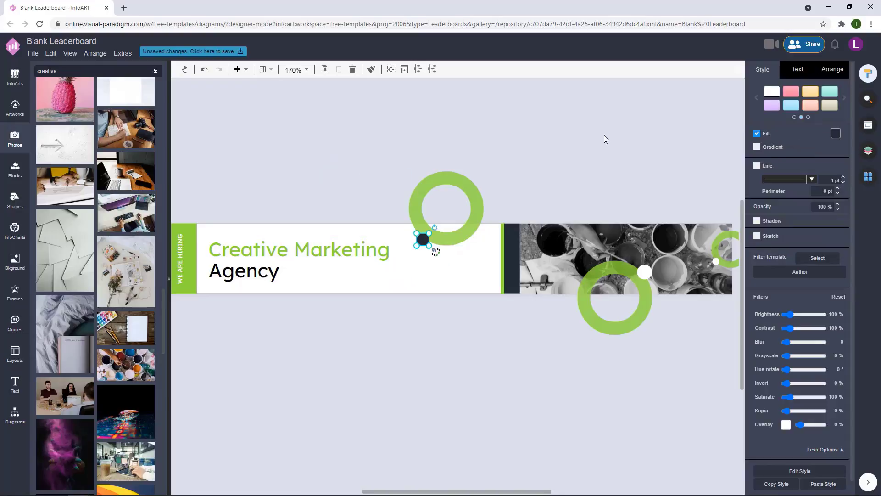
pyautogui.click(605, 137)
pyautogui.scroll(-3, 553, 169)
pyautogui.moveTo(658, 226); pyautogui.dragTo(588, 252)
pyautogui.scroll(3, 588, 252)
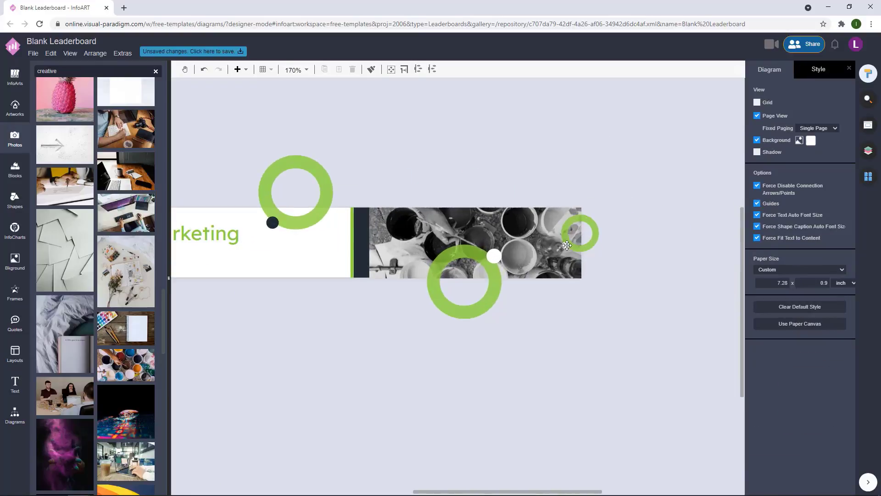
pyautogui.scroll(-3, 641, 281)
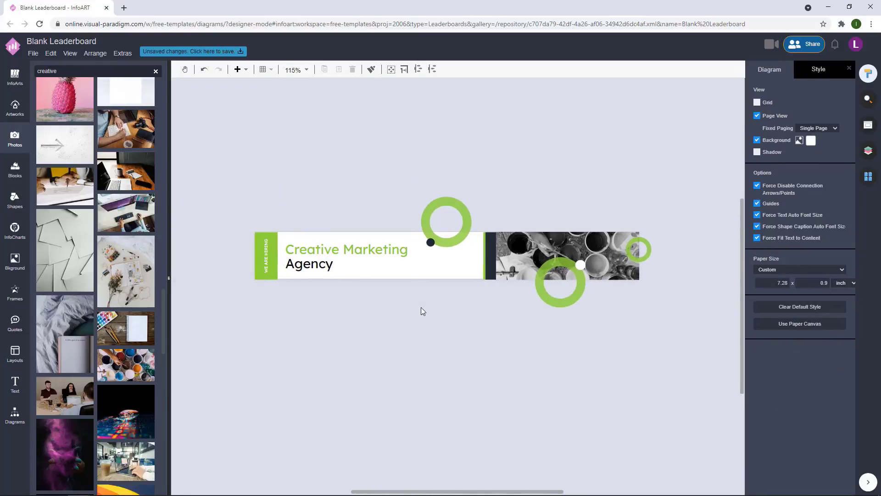
# Step: Add the black-and-white Twitter, Facebook and Instagram brand logos from the artworks above the banner
pyautogui.scroll(3, 420, 307)
pyautogui.click(19, 107)
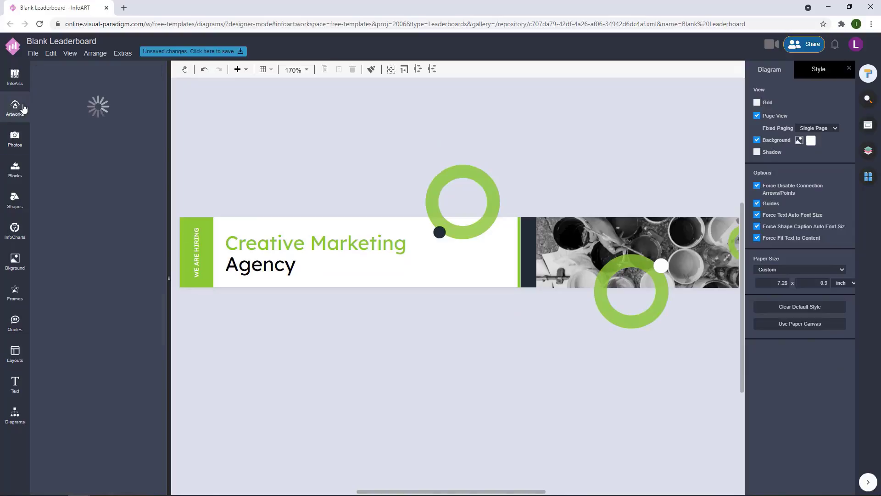
pyautogui.click(61, 297)
pyautogui.moveTo(52, 179); pyautogui.dragTo(175, 122)
pyautogui.moveTo(78, 177); pyautogui.dragTo(337, 129)
pyautogui.moveTo(107, 178); pyautogui.dragTo(506, 122)
# Step: Shrink the three social icons together and move them to the white area's lower-right corner beside the divider
pyautogui.keyDown('shift'); pyautogui.click(413, 188); pyautogui.keyUp('shift')
pyautogui.keyDown('shift'); pyautogui.click(248, 186); pyautogui.keyUp('shift')
pyautogui.moveTo(624, 246); pyautogui.dragTo(234, 147)
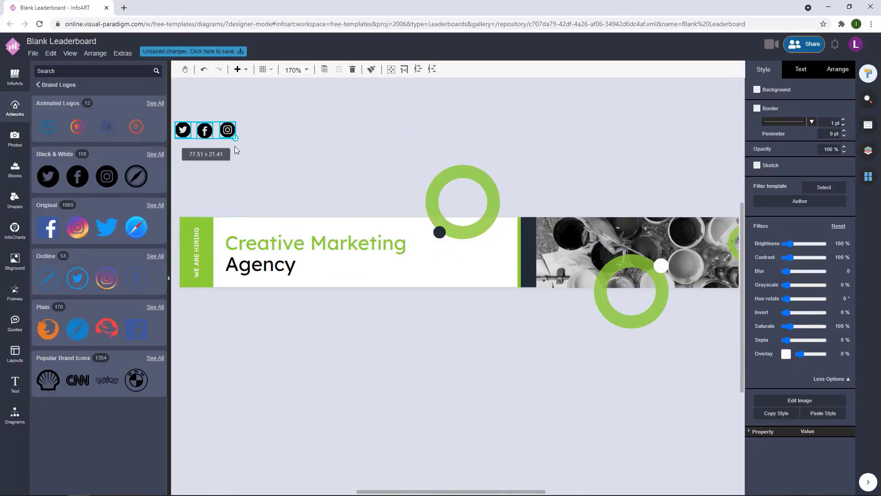
pyautogui.click(496, 296)
pyautogui.moveTo(462, 272)
pyautogui.mouseDown()
pyautogui.moveTo(454, 270)
pyautogui.moveTo(502, 272)
pyautogui.moveTo(470, 269)
pyautogui.mouseUp()
pyautogui.scroll(2, 505, 293)
# Step: Align the Twitter, Facebook and Instagram icons in one row and space them evenly
pyautogui.click(464, 304)
pyautogui.click(443, 269)
pyautogui.keyDown('shift'); pyautogui.click(473, 270); pyautogui.keyUp('shift')
pyautogui.keyDown('shift'); pyautogui.click(499, 270); pyautogui.keyUp('shift')
pyautogui.click(821, 68)
pyautogui.click(821, 362)
pyautogui.click(539, 345)
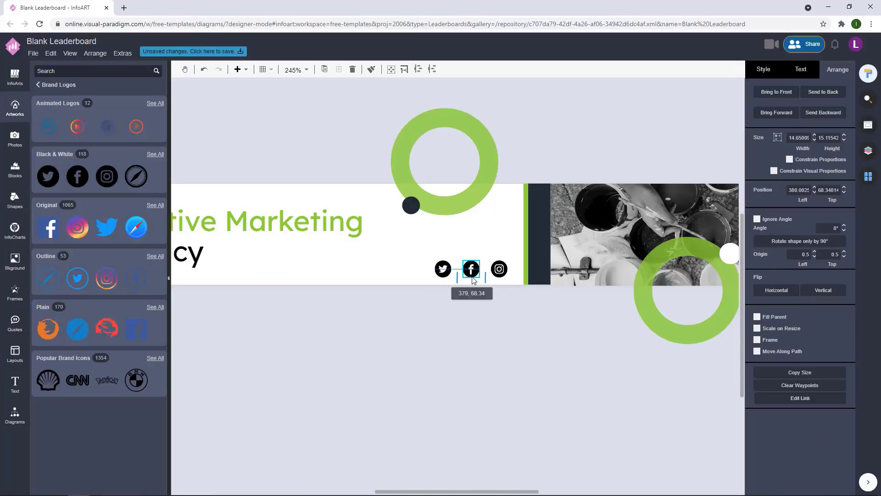
pyautogui.click(526, 289)
# Step: Move the row of three social icons slightly upward
pyautogui.moveTo(512, 292); pyautogui.dragTo(419, 242)
pyautogui.moveTo(499, 267); pyautogui.dragTo(498, 263)
pyautogui.click(513, 293)
# Step: Recolor the Instagram, Facebook and Twitter icons dark navy to match the divider band
pyautogui.click(498, 262)
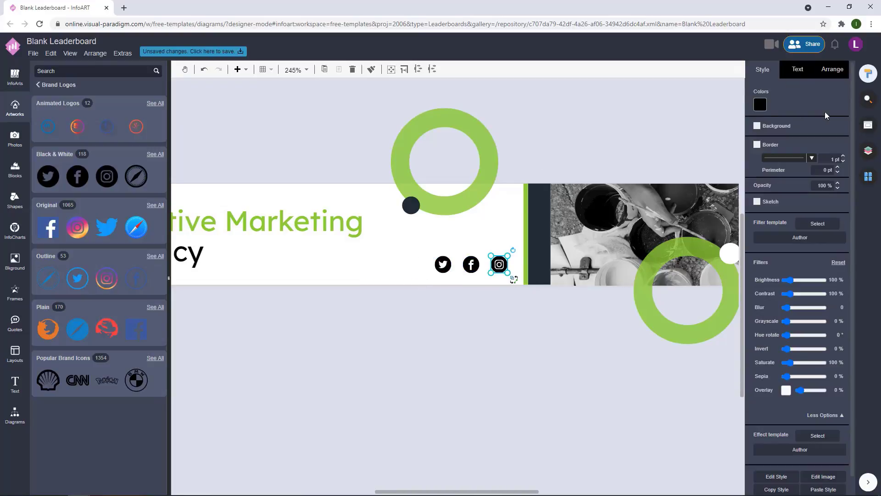
pyautogui.click(760, 103)
pyautogui.click(471, 264)
pyautogui.click(760, 103)
pyautogui.click(773, 192)
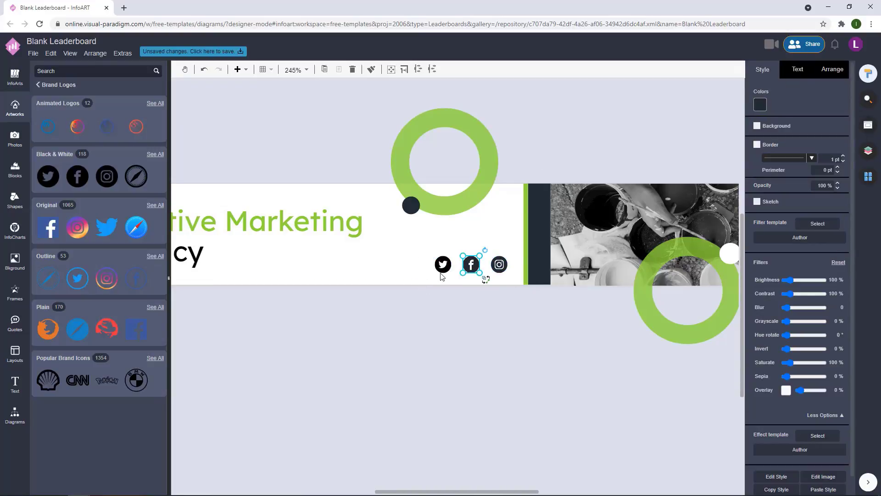
pyautogui.click(761, 104)
pyautogui.click(772, 191)
pyautogui.click(482, 329)
# Step: Move the three navy social icons slightly down toward the banner's bottom edge
pyautogui.scroll(-3, 481, 330)
pyautogui.scroll(2, 481, 329)
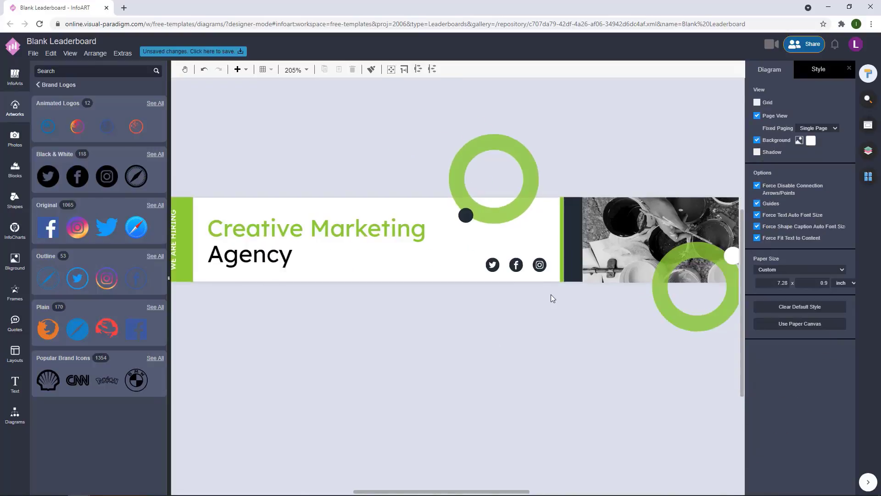
pyautogui.moveTo(555, 301); pyautogui.dragTo(482, 239)
pyautogui.moveTo(498, 274); pyautogui.dragTo(498, 275)
pyautogui.click(554, 301)
pyautogui.moveTo(556, 300); pyautogui.dragTo(473, 249)
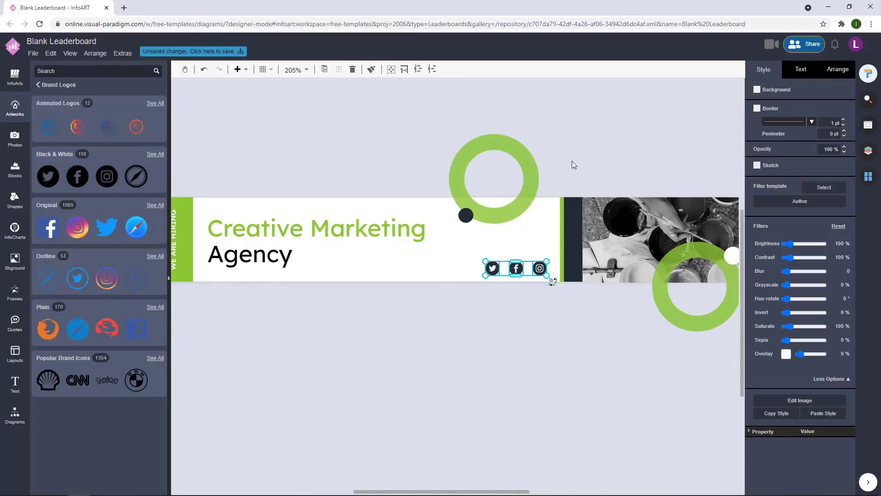
# Step: Nudge the row of three navy social icons slightly upward
pyautogui.press('Up')
pyautogui.press('Up')
pyautogui.press('Up')
pyautogui.click(602, 129)
pyautogui.scroll(-2, 391, 316)
pyautogui.click(345, 259)
pyautogui.moveTo(346, 259); pyautogui.dragTo(345, 174)
pyautogui.doubleClick(345, 175)
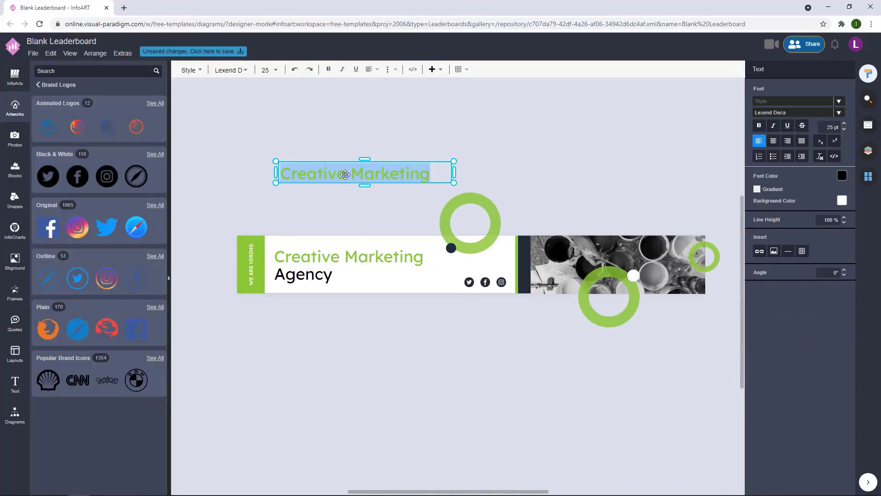
pyautogui.write('www.creativema')
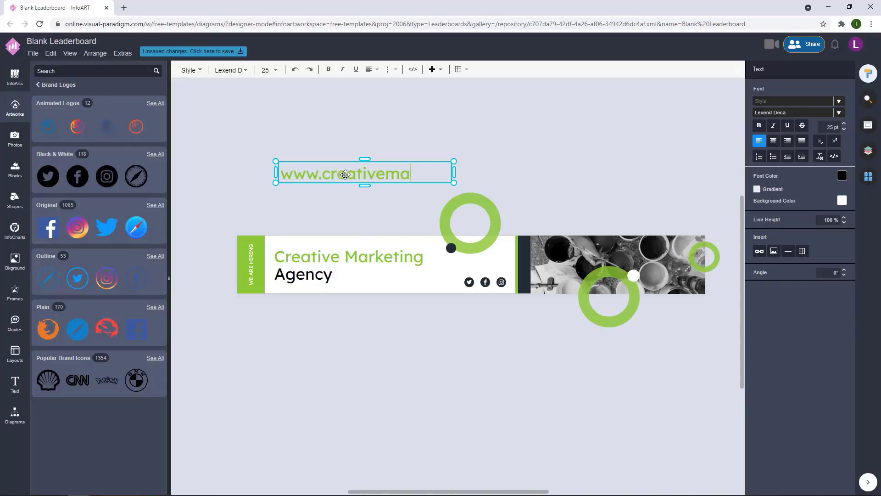
pyautogui.write('ketingag')
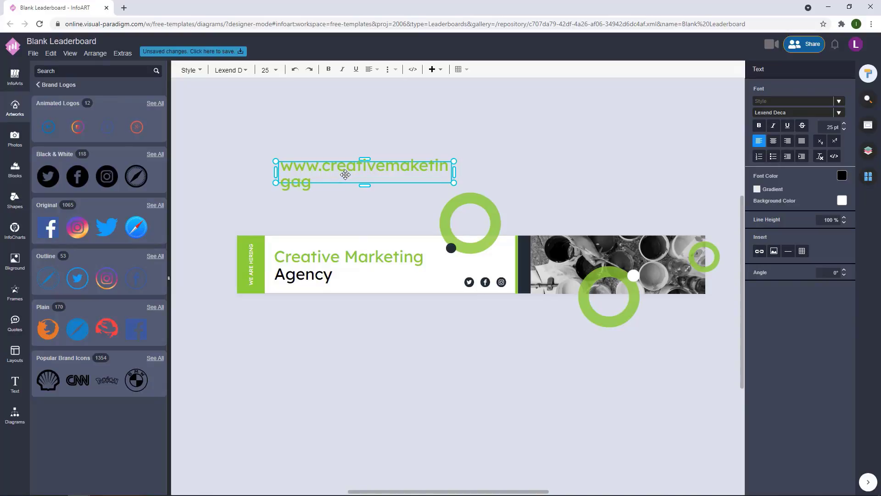
pyautogui.press('BackSpace')
pyautogui.press('BackSpace')
pyautogui.press('BackSpace')
pyautogui.write('ga')
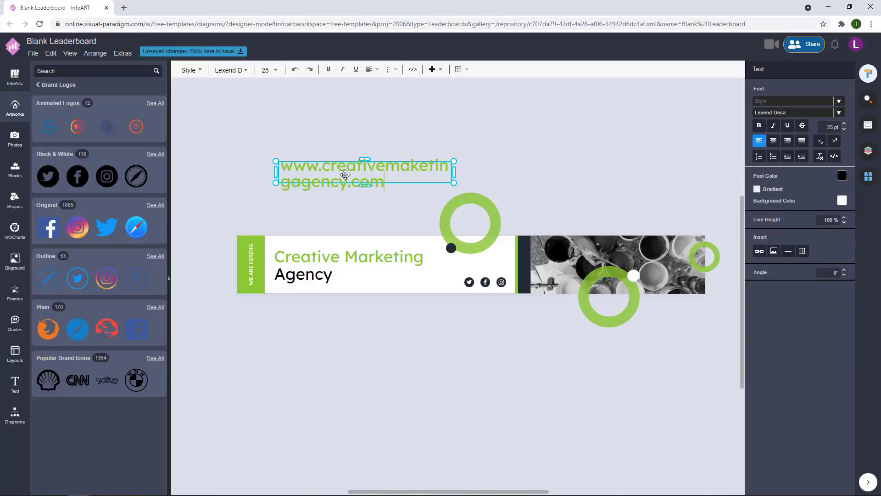
# Step: Shrink the website text above the banner and recolor it dark navy
pyautogui.click(378, 158)
pyautogui.moveTo(377, 164)
pyautogui.mouseDown()
pyautogui.moveTo(382, 154)
pyautogui.moveTo(369, 160)
pyautogui.mouseUp()
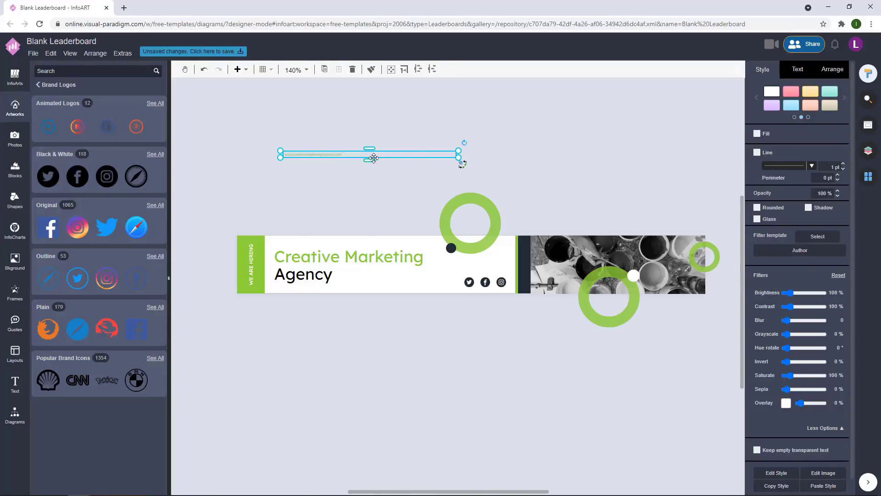
pyautogui.click(801, 71)
pyautogui.click(841, 172)
pyautogui.click(788, 260)
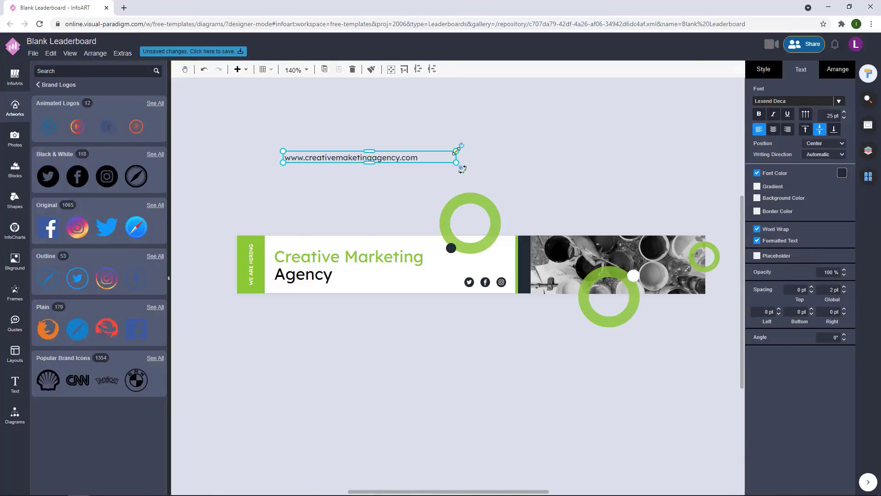
pyautogui.moveTo(456, 151); pyautogui.dragTo(376, 156)
# Step: Move the website text onto the upper part of the photo and centre-align it
pyautogui.moveTo(321, 161); pyautogui.dragTo(383, 275)
pyautogui.moveTo(450, 282); pyautogui.dragTo(631, 244)
pyautogui.click(774, 131)
# Step: Recolor the website text on the photo white
pyautogui.click(417, 317)
pyautogui.click(413, 317)
pyautogui.click(421, 284)
pyautogui.click(454, 317)
pyautogui.click(843, 176)
pyautogui.click(781, 186)
pyautogui.click(645, 186)
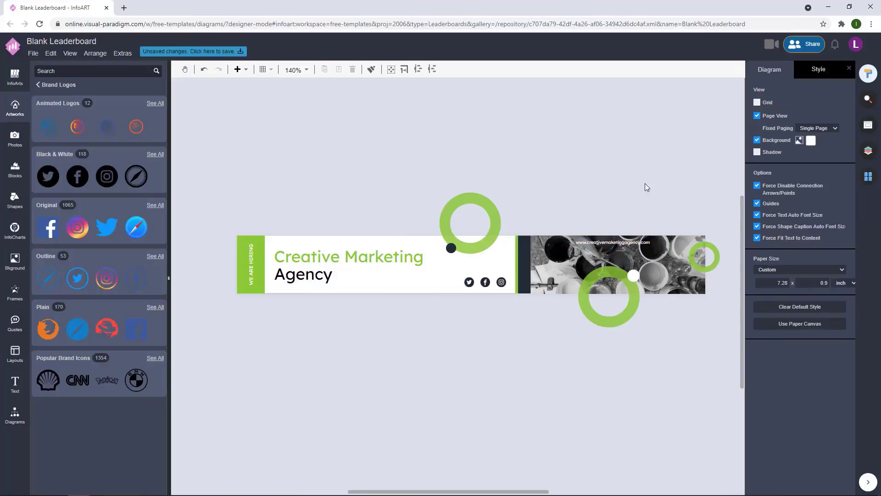
# Step: Move the white website text to the photo's bottom edge, centred across the photo
pyautogui.click(655, 244)
pyautogui.moveTo(646, 242)
pyautogui.mouseDown()
pyautogui.moveTo(645, 288)
pyautogui.moveTo(653, 247)
pyautogui.mouseUp()
pyautogui.click(624, 179)
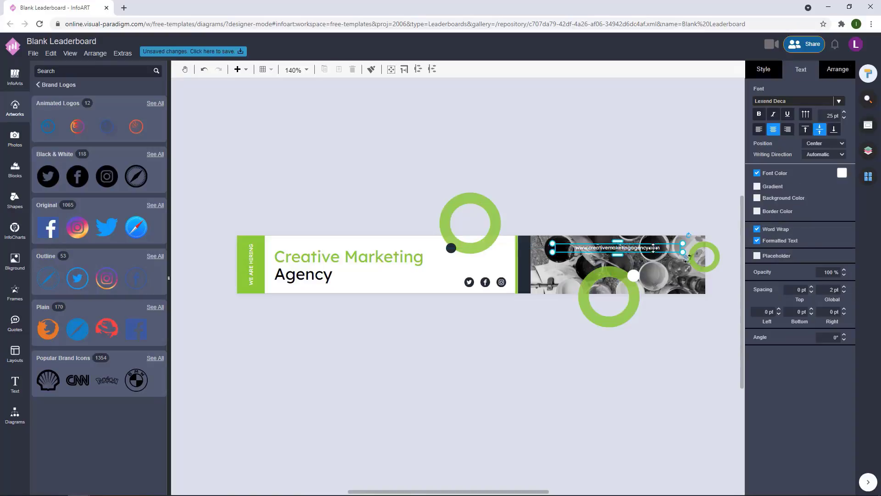
pyautogui.click(670, 193)
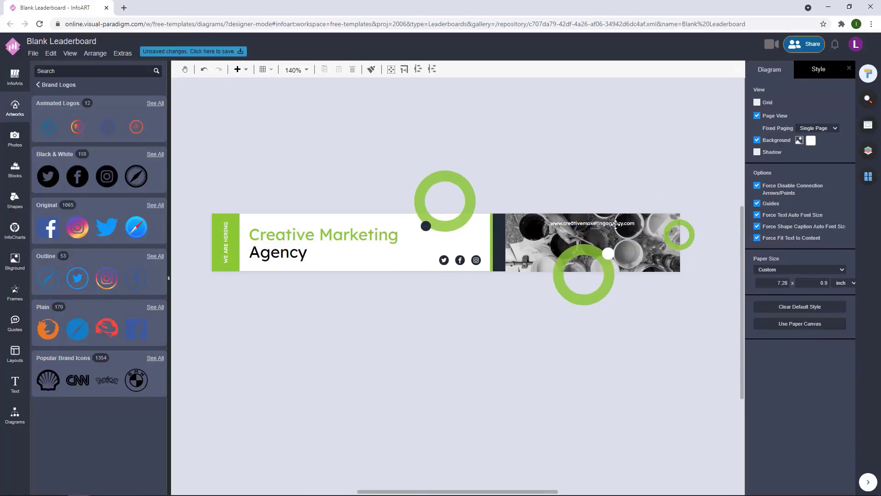
pyautogui.moveTo(617, 223); pyautogui.dragTo(505, 192)
pyautogui.click(648, 326)
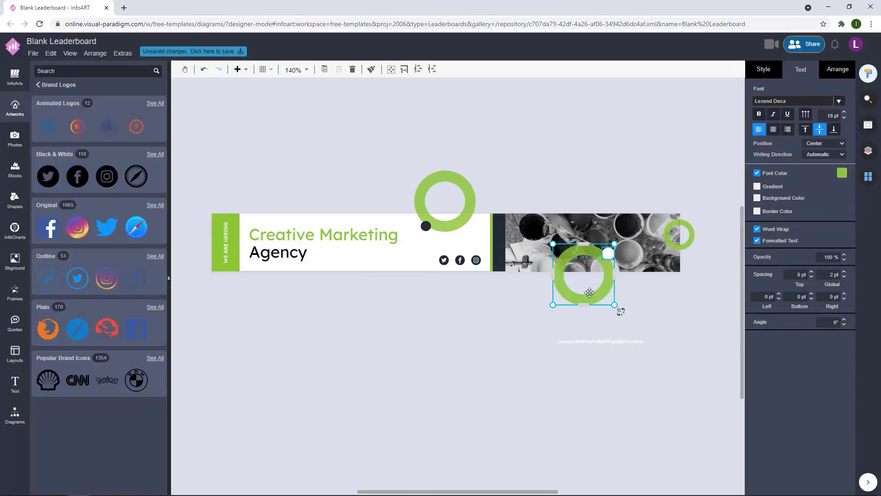
pyautogui.moveTo(631, 342); pyautogui.dragTo(631, 266)
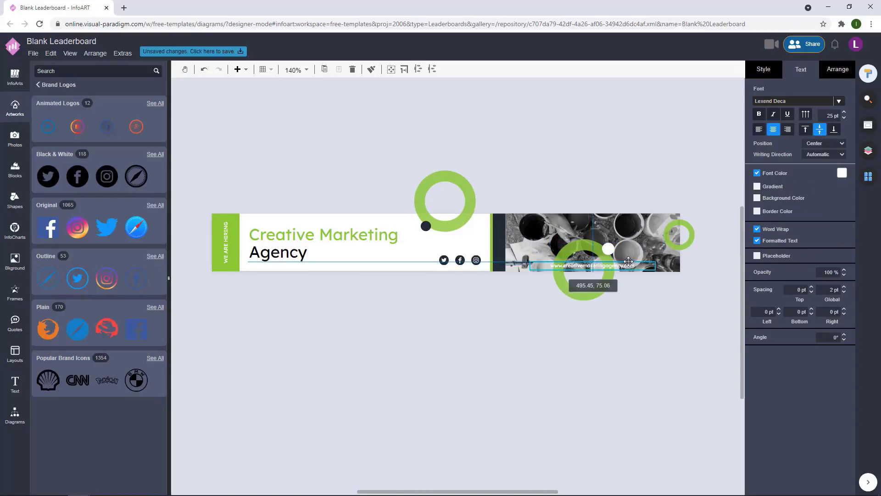
pyautogui.click(626, 327)
# Step: Shift the large green ring and its white dot slightly up, and the small green ring slightly left
pyautogui.click(582, 242)
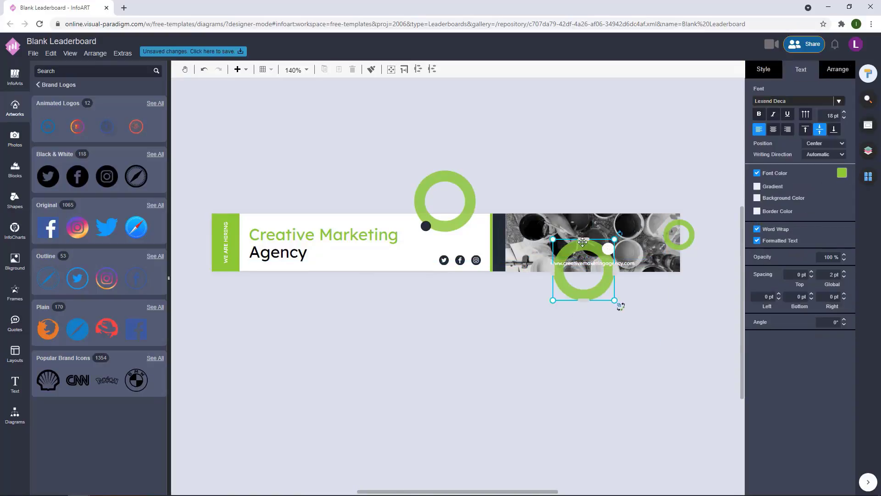
pyautogui.click(643, 313)
pyautogui.click(684, 228)
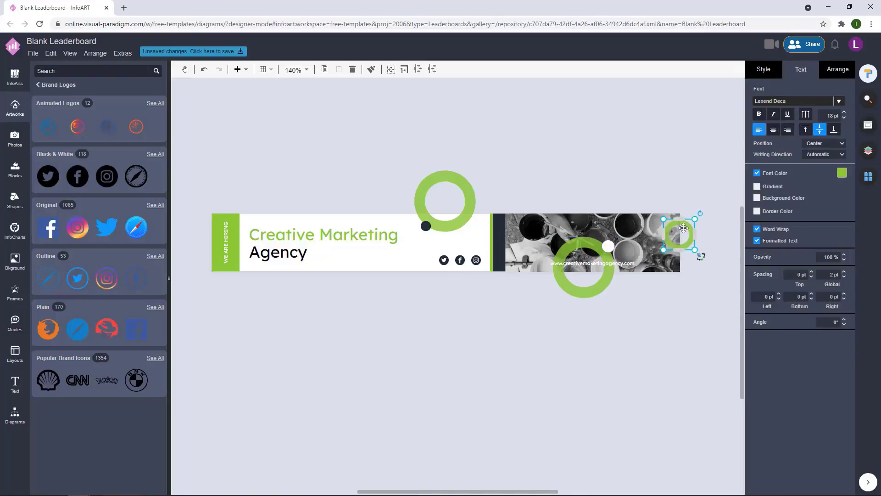
pyautogui.moveTo(686, 246); pyautogui.dragTo(682, 247)
pyautogui.click(692, 252)
pyautogui.click(685, 243)
pyautogui.click(599, 171)
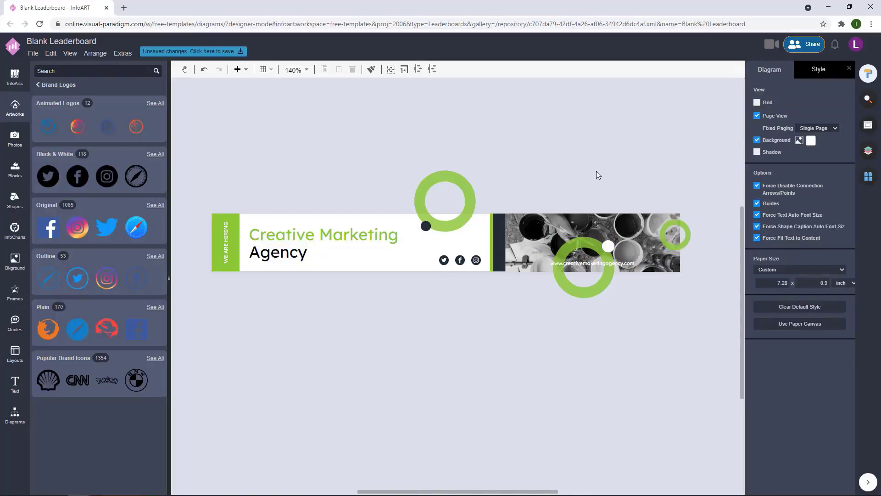
# Step: Move the large green ring and its white dot together toward the photo's left side
pyautogui.moveTo(600, 175); pyautogui.dragTo(586, 166)
pyautogui.click(593, 237)
pyautogui.keyDown('shift'); pyautogui.click(591, 249); pyautogui.keyUp('shift')
pyautogui.moveTo(590, 249); pyautogui.dragTo(570, 249)
pyautogui.moveTo(657, 309); pyautogui.dragTo(652, 309)
pyautogui.moveTo(593, 237); pyautogui.dragTo(662, 252)
pyautogui.click(674, 192)
pyautogui.click(687, 185)
pyautogui.click(699, 255)
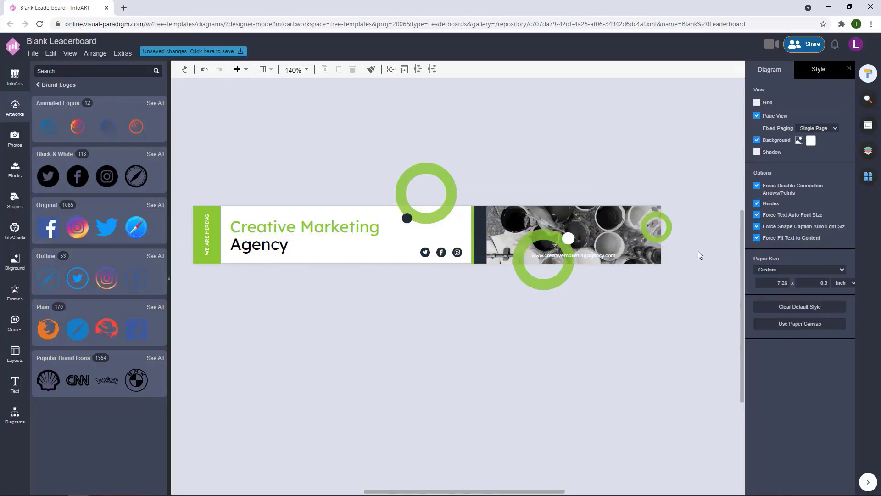
# Step: Shift the green ring at the banner's top edge and its navy dot slightly left, fine-tuning their horizontal position
pyautogui.click(449, 199)
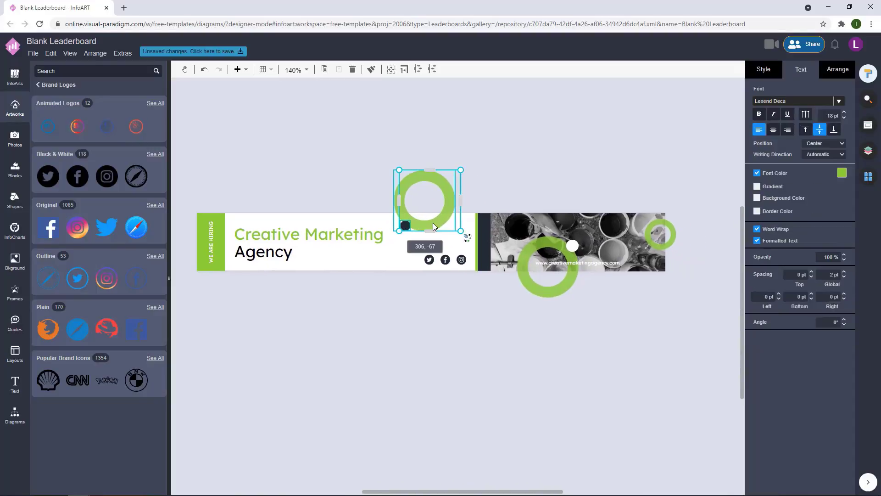
pyautogui.click(565, 154)
pyautogui.moveTo(542, 149); pyautogui.dragTo(545, 148)
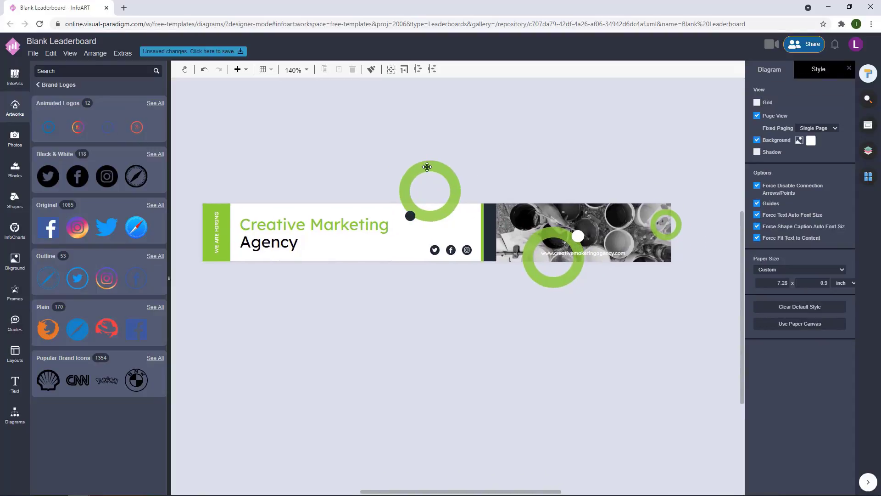
pyautogui.moveTo(376, 141); pyautogui.dragTo(499, 249)
pyautogui.press('Right')
pyautogui.press('Right')
pyautogui.press('Right')
pyautogui.click(546, 150)
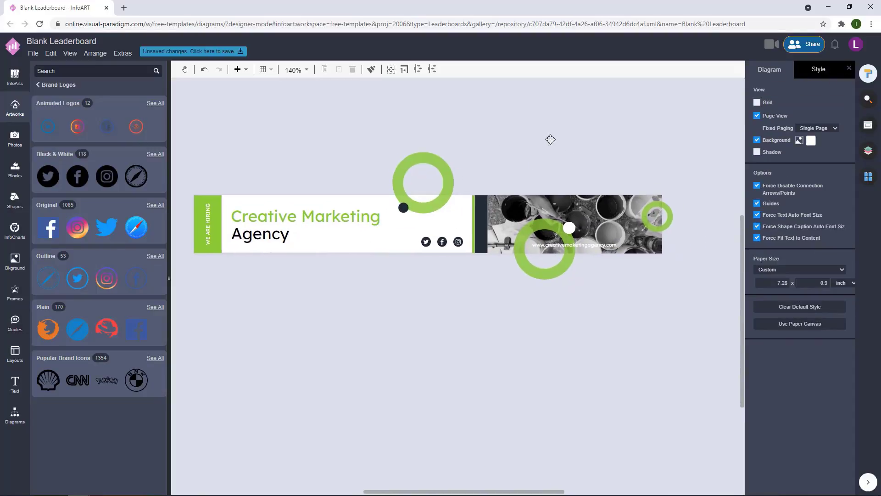
# Step: Place a copy of the green "Creative Marketing" heading below the banner
pyautogui.click(218, 239)
pyautogui.click(295, 228)
pyautogui.moveTo(296, 228); pyautogui.dragTo(344, 315)
pyautogui.doubleClick(345, 316)
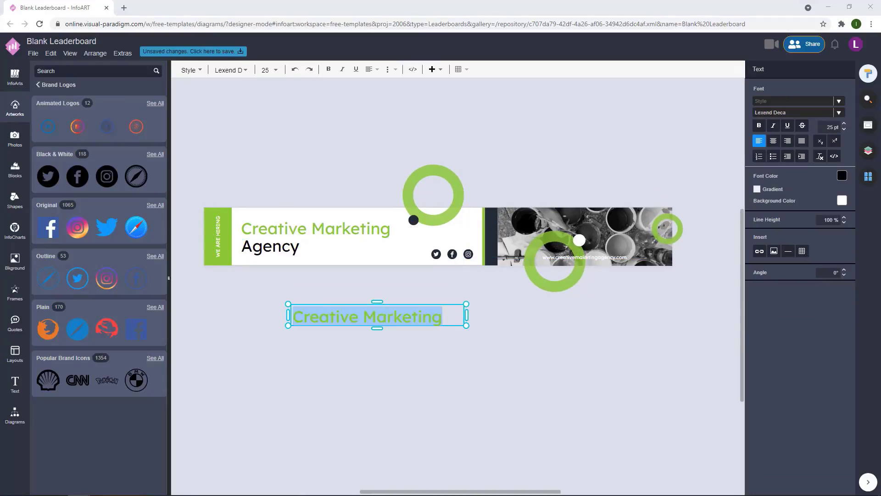
pyautogui.click(450, 352)
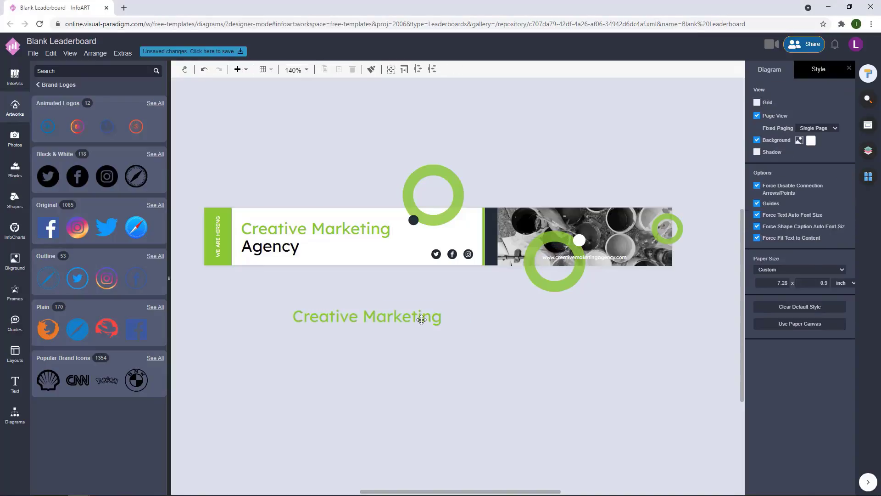
pyautogui.doubleClick(421, 320)
pyautogui.click(580, 376)
# Step: Change the copied heading's text to "MARKETING EXECUTIVE, MARKETING MANAGER"
pyautogui.doubleClick(436, 321)
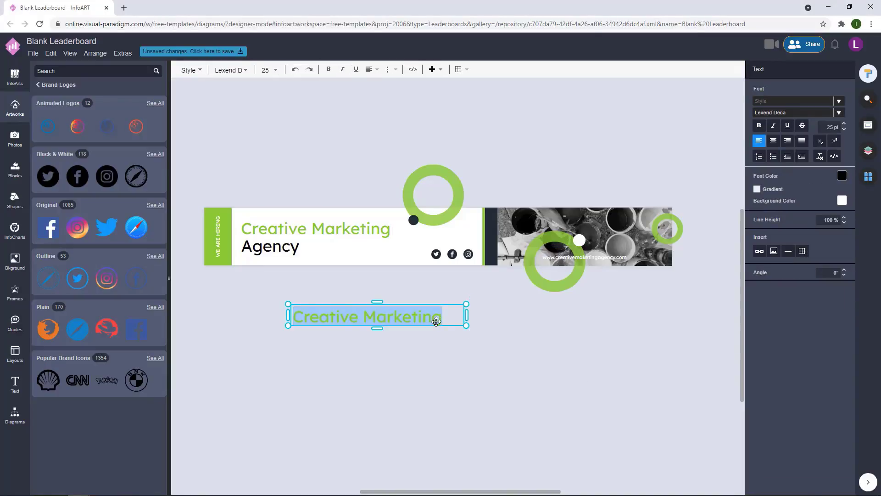
pyautogui.write('MARKET')
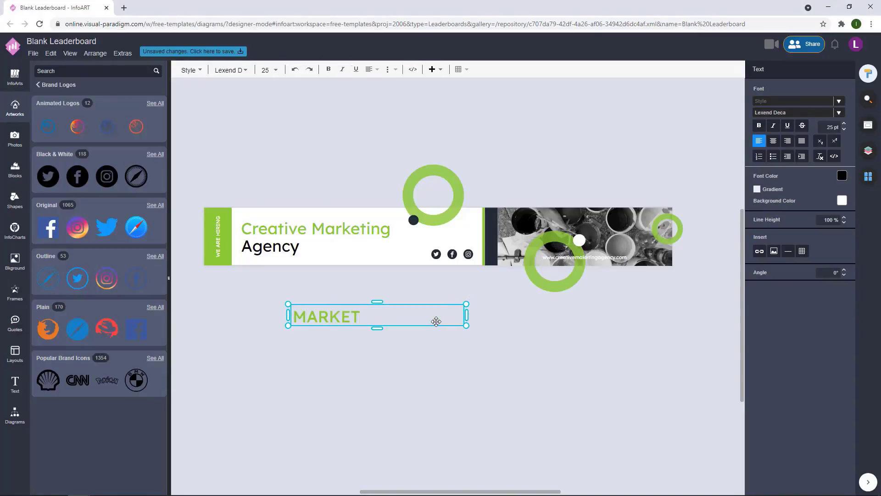
pyautogui.write('ING EXE')
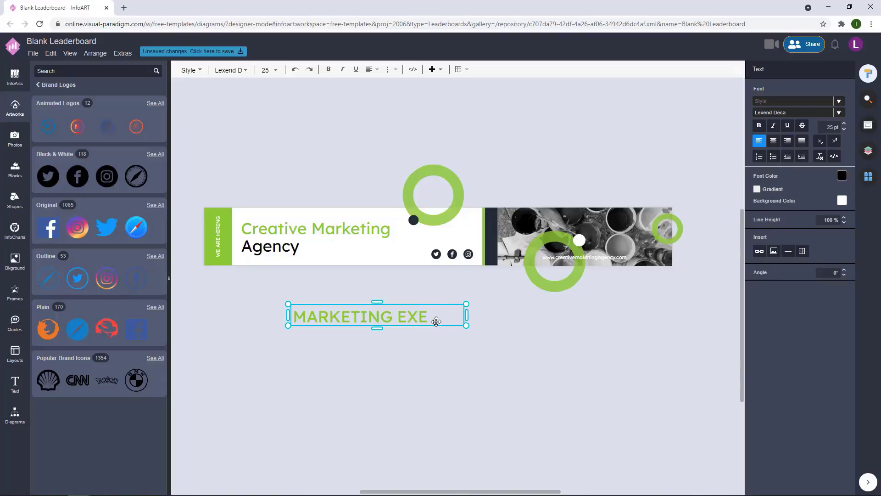
pyautogui.write('CUTIVE,')
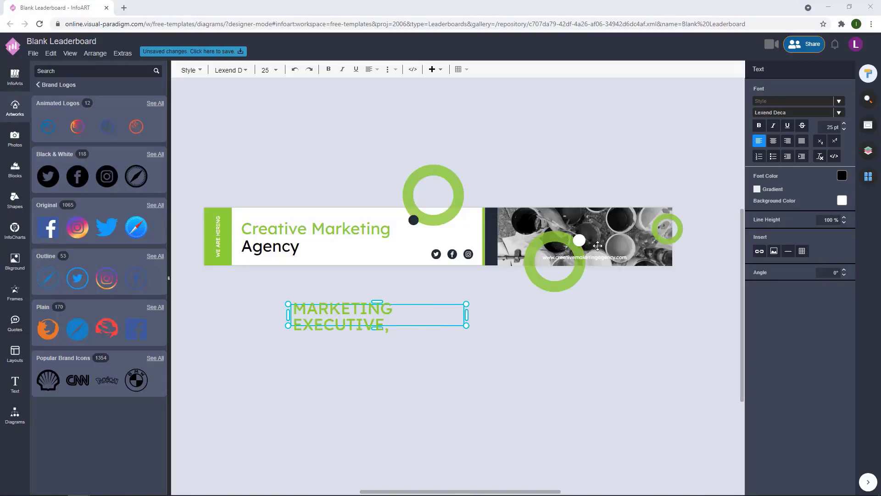
pyautogui.write(' MARETING')
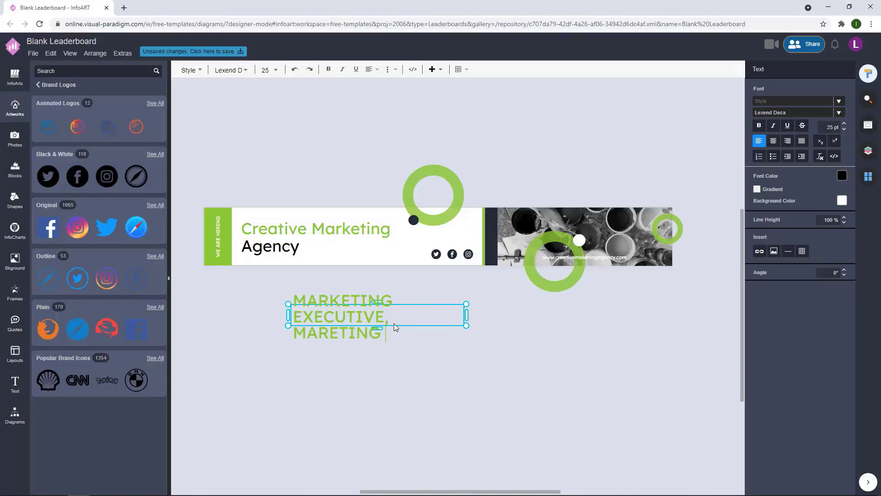
pyautogui.write('KETING MANA')
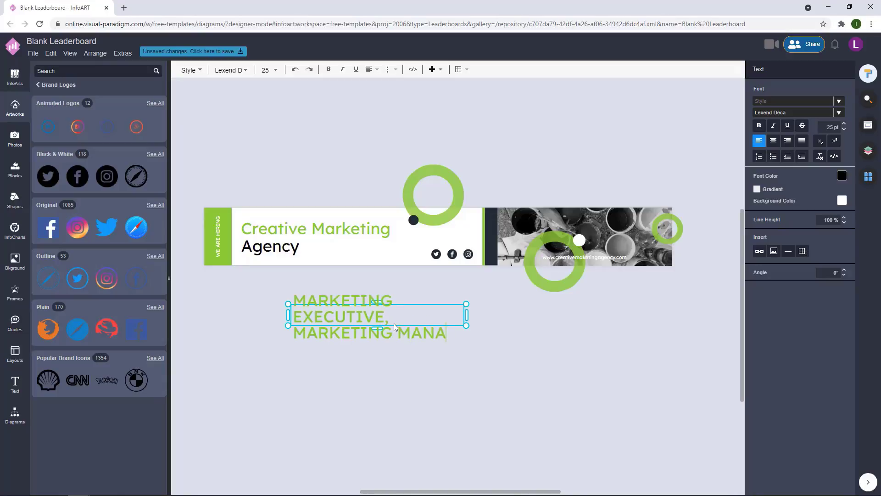
pyautogui.write('GER')
pyautogui.press('Escape')
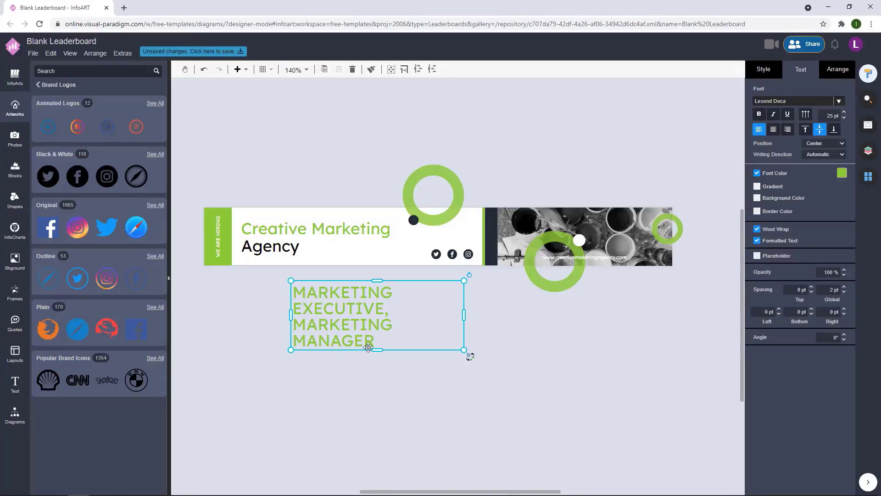
# Step: Move the job titles text into the banner beside "Agency" and recolor it dark navy
pyautogui.moveTo(325, 319); pyautogui.dragTo(347, 249)
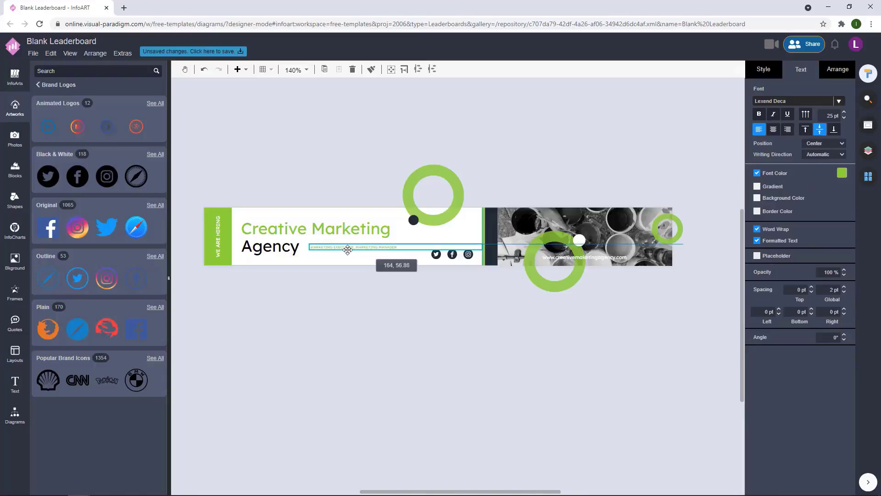
pyautogui.click(841, 173)
pyautogui.click(790, 259)
pyautogui.click(366, 267)
# Step: Narrow the job titles text box so each title sits on its own line, and set the line height to 120%
pyautogui.scroll(4, 336, 256)
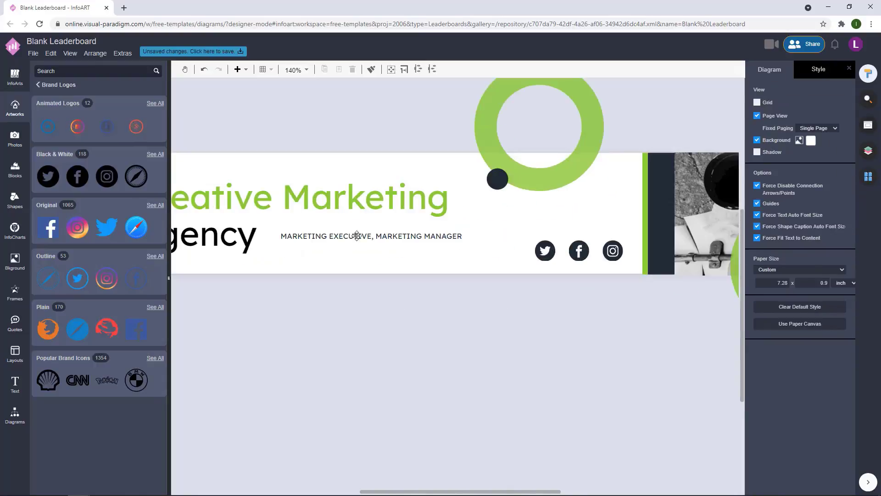
pyautogui.click(356, 236)
pyautogui.moveTo(642, 241); pyautogui.dragTo(439, 234)
pyautogui.moveTo(384, 253); pyautogui.dragTo(387, 244)
pyautogui.doubleClick(387, 244)
pyautogui.click(844, 219)
pyautogui.click(387, 304)
pyautogui.scroll(-3, 388, 304)
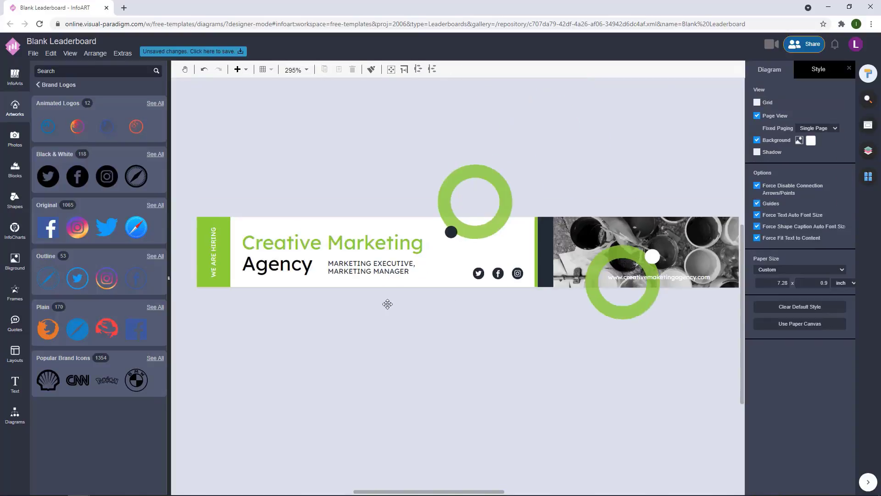
# Step: Widen the job titles text box and replace the comma between the titles with a vertical bar
pyautogui.doubleClick(431, 280)
pyautogui.click(407, 300)
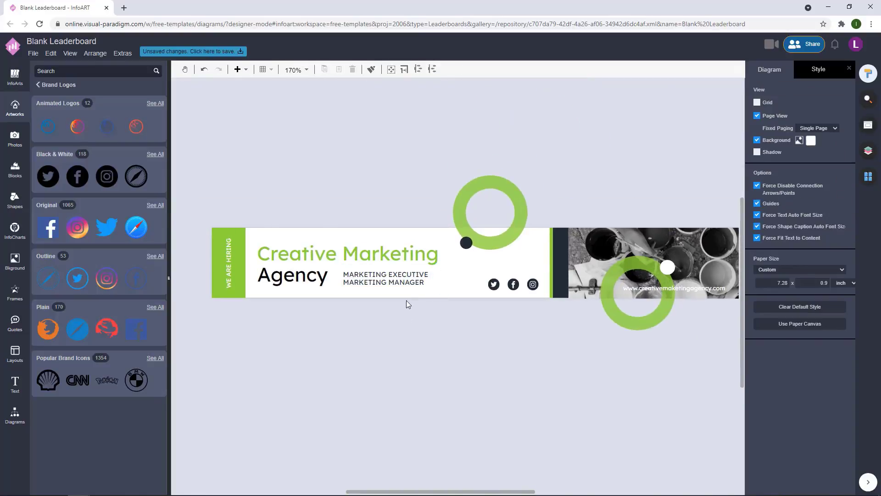
pyautogui.moveTo(409, 281); pyautogui.dragTo(483, 285)
pyautogui.doubleClick(433, 283)
pyautogui.click(433, 282)
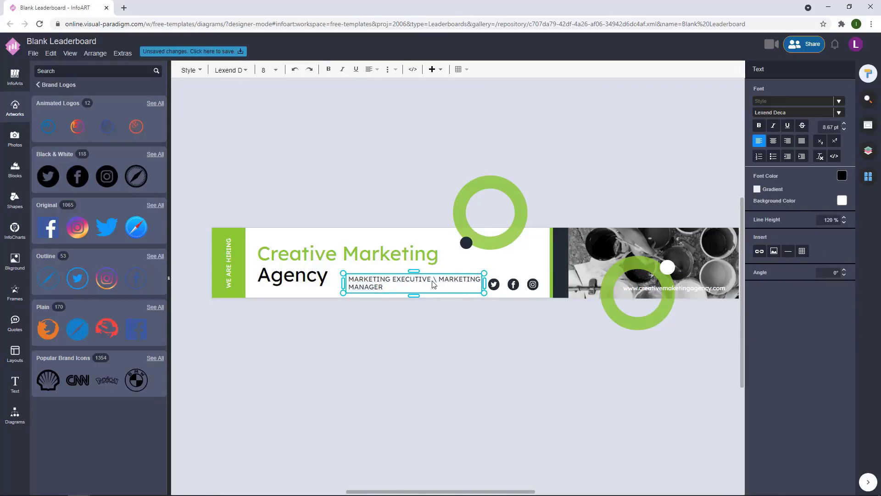
pyautogui.click(429, 291)
# Step: Reposition and resize the job titles text to fit on a single line beside "Agency"
pyautogui.moveTo(405, 282); pyautogui.dragTo(401, 278)
pyautogui.moveTo(479, 281); pyautogui.dragTo(488, 281)
pyautogui.click(420, 294)
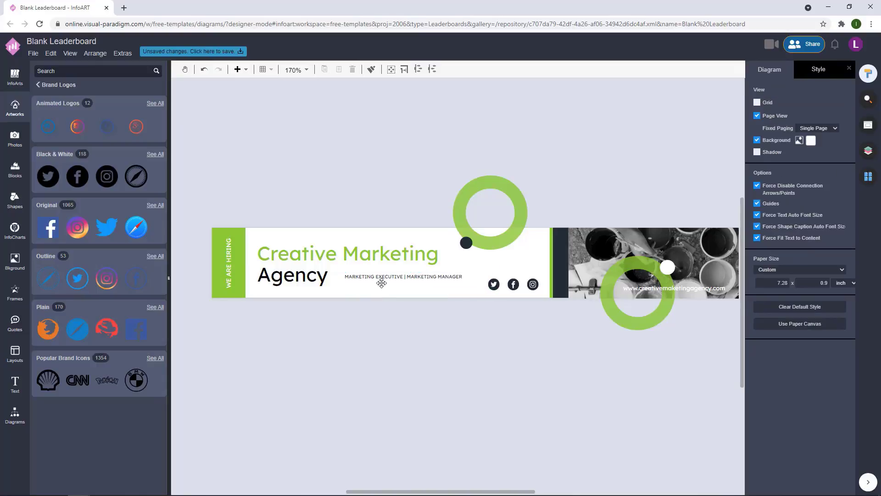
# Step: Move the job titles line beneath "Agency", left-aligned with the heading, and enlarge it slightly
pyautogui.moveTo(375, 277); pyautogui.dragTo(288, 296)
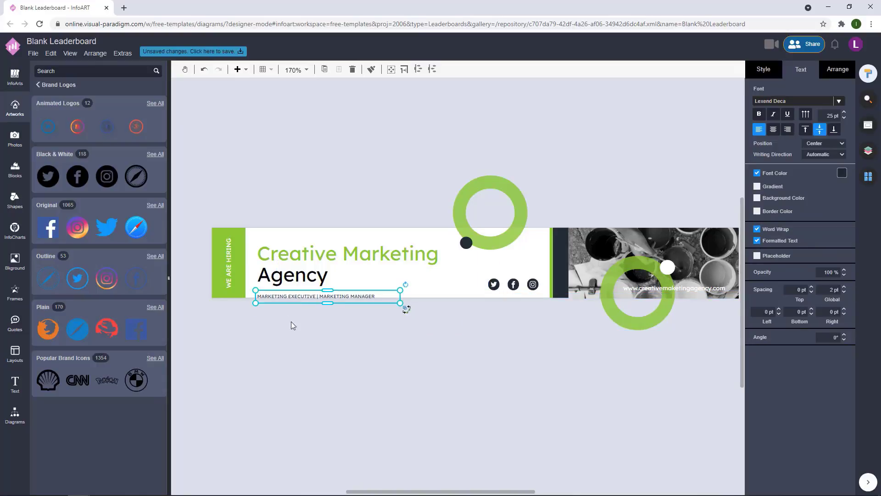
pyautogui.moveTo(408, 302); pyautogui.dragTo(422, 304)
pyautogui.click(403, 321)
pyautogui.moveTo(346, 295); pyautogui.dragTo(346, 293)
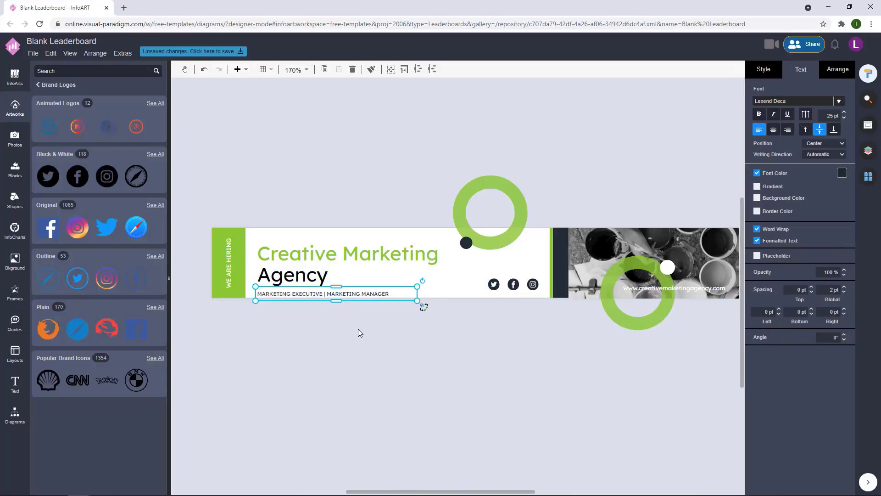
# Step: Scale both heading lines and the job titles down together so the text block sits inside the banner
pyautogui.click(357, 328)
pyautogui.click(339, 294)
pyautogui.click(329, 332)
pyautogui.click(322, 294)
pyautogui.keyDown('shift'); pyautogui.click(317, 276); pyautogui.keyUp('shift')
pyautogui.keyDown('shift'); pyautogui.click(317, 254); pyautogui.keyUp('shift')
pyautogui.click(834, 76)
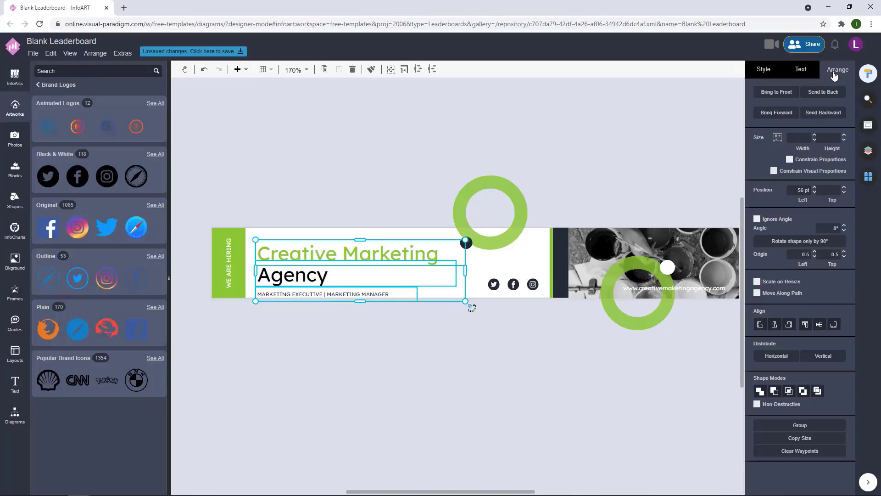
pyautogui.moveTo(465, 301); pyautogui.dragTo(432, 292)
pyautogui.click(351, 216)
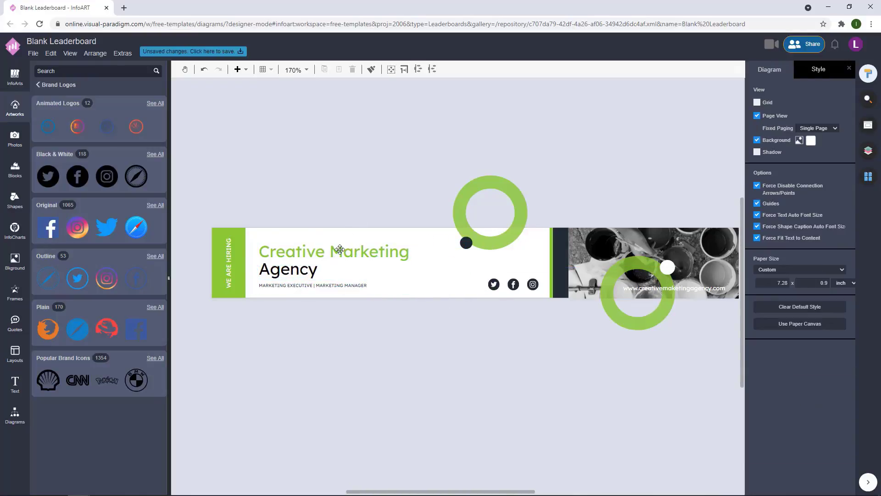
# Step: Set the job titles' font size to 7 and widen the text box so they fit on one line
pyautogui.doubleClick(358, 283)
pyautogui.write('7')
pyautogui.press('Return')
pyautogui.click(372, 321)
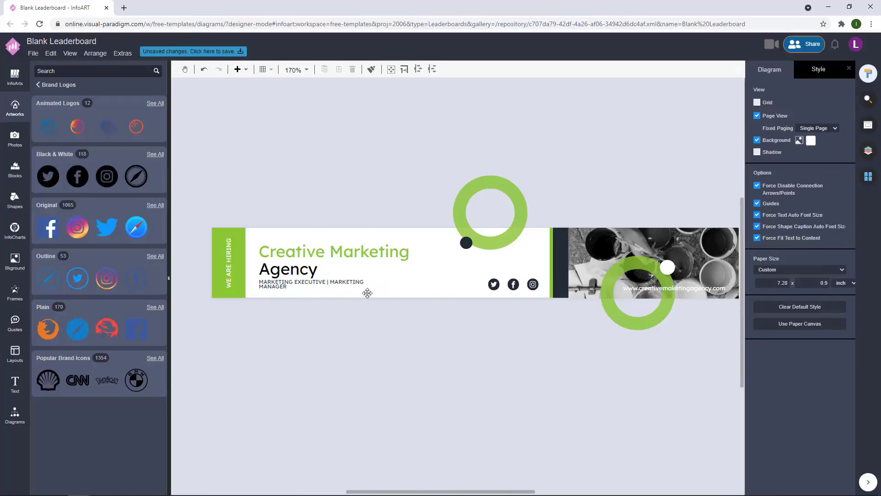
pyautogui.moveTo(368, 290); pyautogui.dragTo(399, 292)
pyautogui.moveTo(356, 296); pyautogui.dragTo(356, 293)
pyautogui.moveTo(394, 289); pyautogui.dragTo(410, 278)
pyautogui.click(428, 310)
# Step: Nudge both heading lines up, and nudge the job titles up beneath them
pyautogui.click(307, 270)
pyautogui.keyDown('shift'); pyautogui.click(297, 248); pyautogui.keyUp('shift')
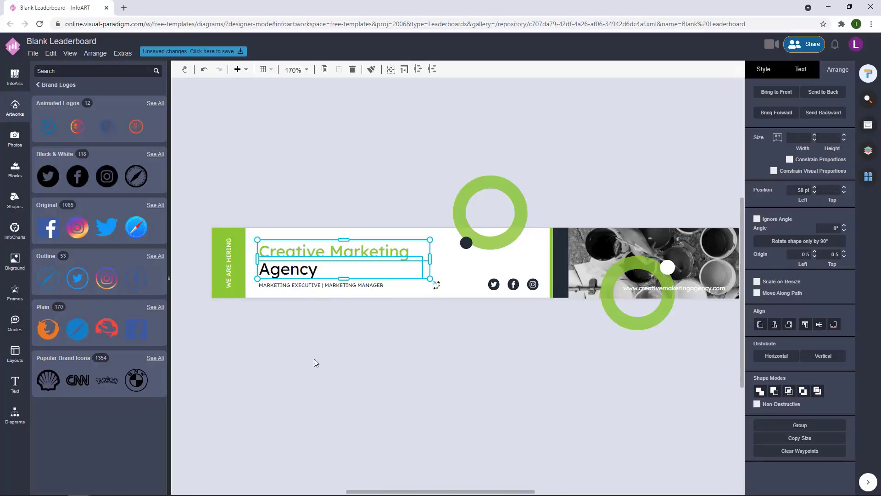
pyautogui.press('Up')
pyautogui.press('Up')
pyautogui.press('Up')
pyautogui.press('Up')
pyautogui.click(313, 359)
pyautogui.click(349, 286)
pyautogui.press('Up')
pyautogui.press('Up')
pyautogui.click(359, 337)
# Step: Reposition the heading and job titles as one block and enlarge them slightly within the banner's white area
pyautogui.moveTo(451, 325); pyautogui.dragTo(236, 196)
pyautogui.moveTo(289, 246); pyautogui.dragTo(289, 247)
pyautogui.click(351, 196)
pyautogui.moveTo(444, 321); pyautogui.dragTo(315, 203)
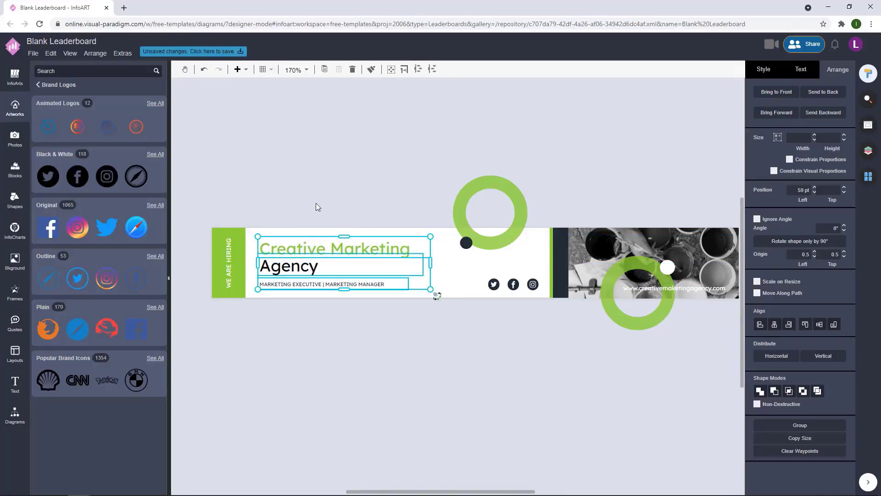
pyautogui.moveTo(357, 253); pyautogui.dragTo(352, 250)
pyautogui.click(380, 178)
pyautogui.click(314, 261)
pyautogui.click(384, 234)
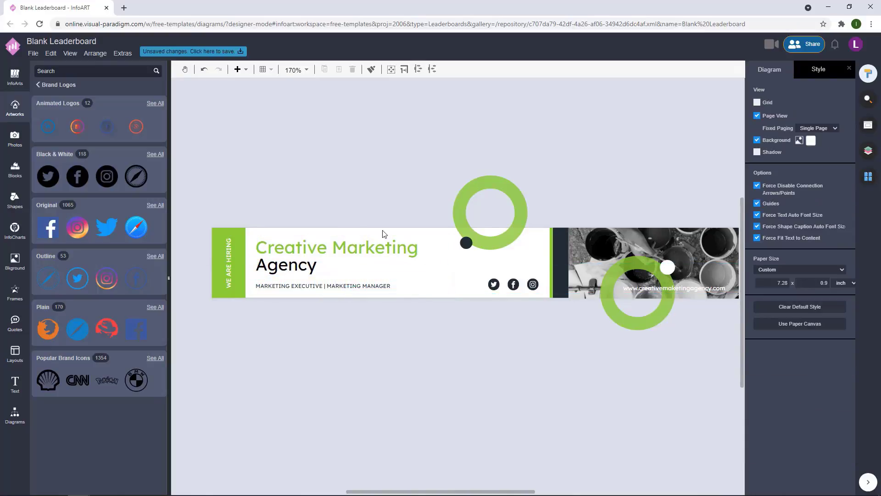
pyautogui.click(457, 318)
# Step: Move the job titles out below the banner and place a thin rectangle as a divider bar beneath "Agency"
pyautogui.moveTo(376, 284); pyautogui.dragTo(372, 317)
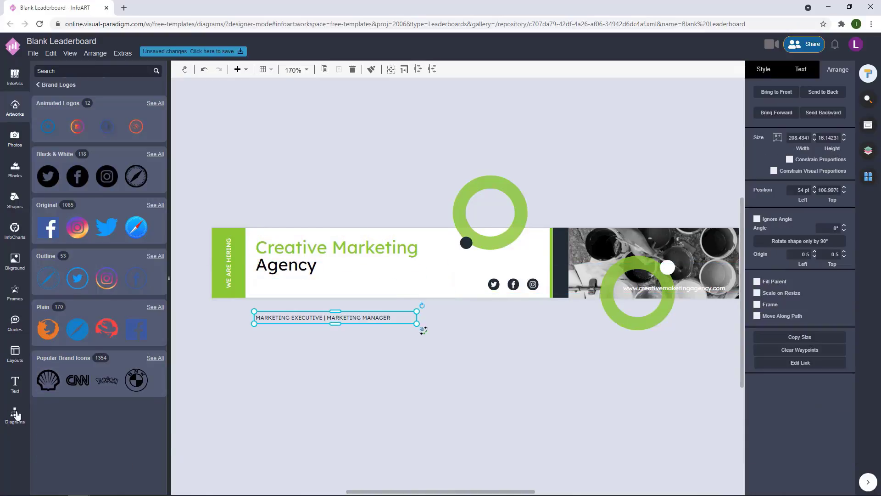
pyautogui.click(17, 415)
pyautogui.moveTo(47, 209); pyautogui.dragTo(339, 141)
pyautogui.moveTo(432, 162); pyautogui.dragTo(401, 162)
pyautogui.moveTo(369, 186); pyautogui.dragTo(374, 150)
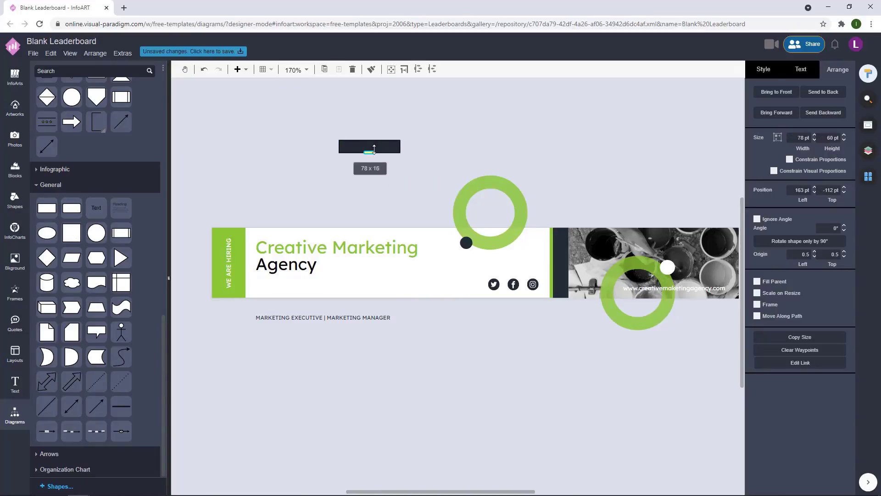
pyautogui.click(765, 70)
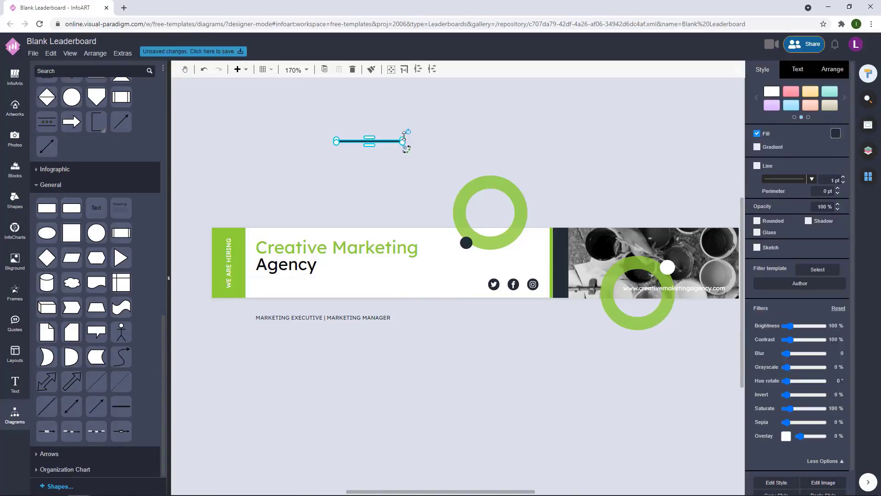
pyautogui.moveTo(292, 283); pyautogui.dragTo(293, 283)
pyautogui.click(331, 283)
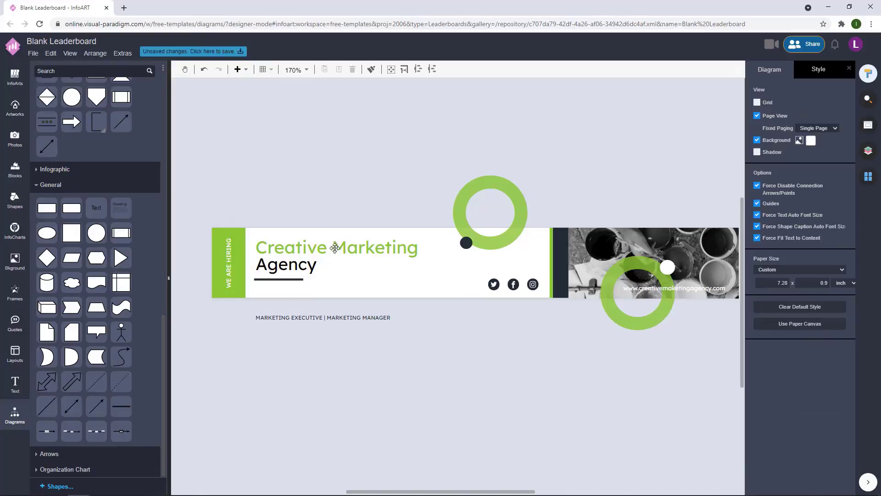
# Step: Fill the divider bar beneath "Agency" with the banner's green
pyautogui.click(299, 279)
pyautogui.click(835, 133)
pyautogui.click(781, 221)
pyautogui.click(346, 284)
pyautogui.scroll(4, 281, 273)
# Step: Place the job titles under the green bar and left-align the heading lines, bar and job titles with each other
pyautogui.click(275, 285)
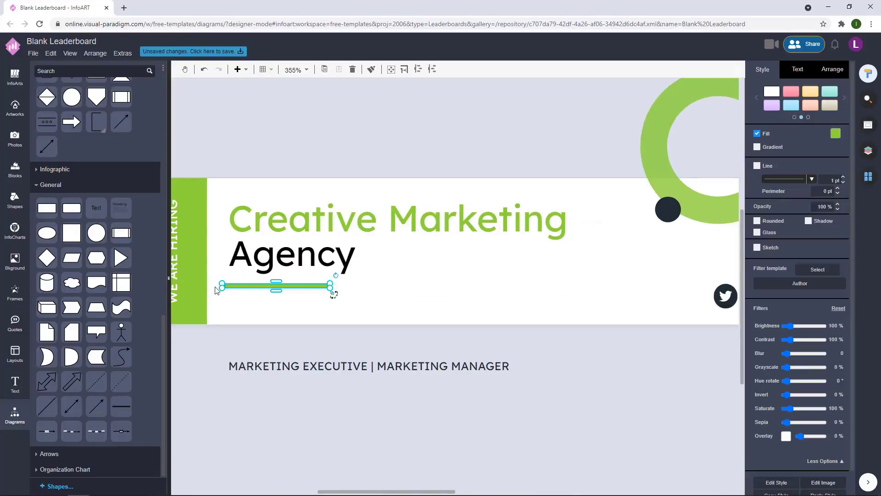
pyautogui.moveTo(252, 363); pyautogui.dragTo(259, 301)
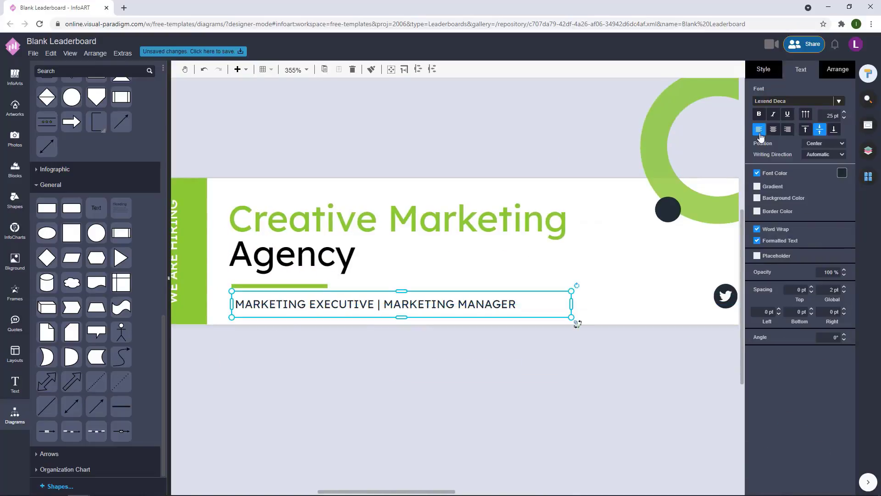
pyautogui.click(322, 224)
pyautogui.click(837, 70)
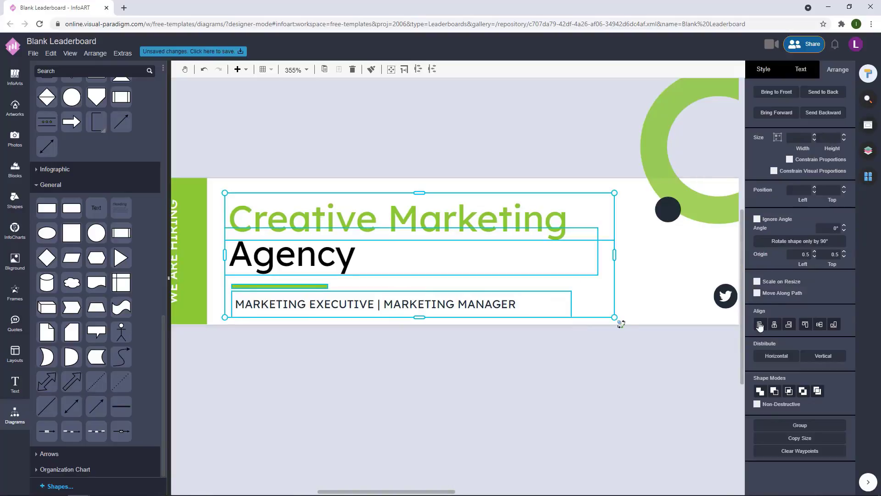
pyautogui.click(759, 324)
pyautogui.moveTo(271, 227); pyautogui.dragTo(270, 224)
pyautogui.click(404, 146)
# Step: Move the heading, green bar and job titles together into their final position in the banner's white area
pyautogui.scroll(-4, 404, 147)
pyautogui.moveTo(437, 145); pyautogui.dragTo(382, 198)
pyautogui.moveTo(448, 333); pyautogui.dragTo(247, 181)
pyautogui.click(391, 179)
pyautogui.moveTo(464, 329); pyautogui.dragTo(230, 174)
pyautogui.moveTo(315, 234); pyautogui.dragTo(315, 234)
pyautogui.click(384, 183)
pyautogui.moveTo(384, 183); pyautogui.dragTo(359, 177)
pyautogui.scroll(-1, 358, 173)
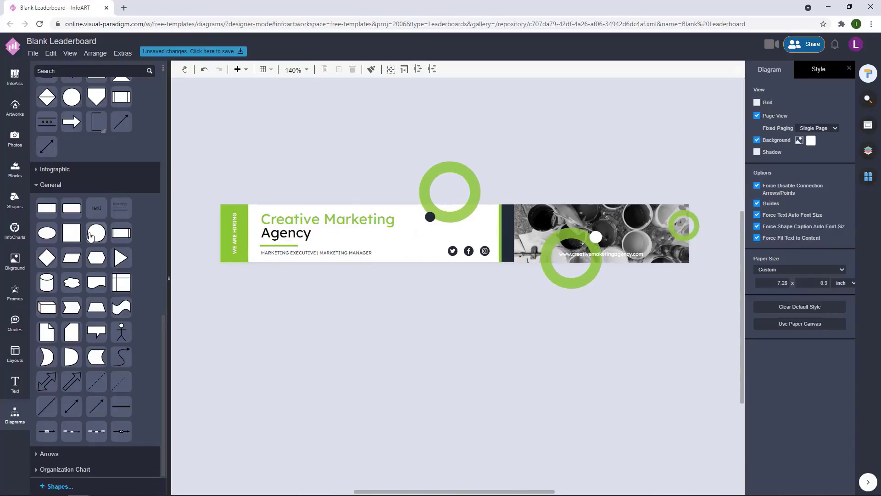
# Step: Add a green circle without an outline on the photo's upper edge near the small ring
pyautogui.click(96, 233)
pyautogui.moveTo(252, 153); pyautogui.dragTo(660, 204)
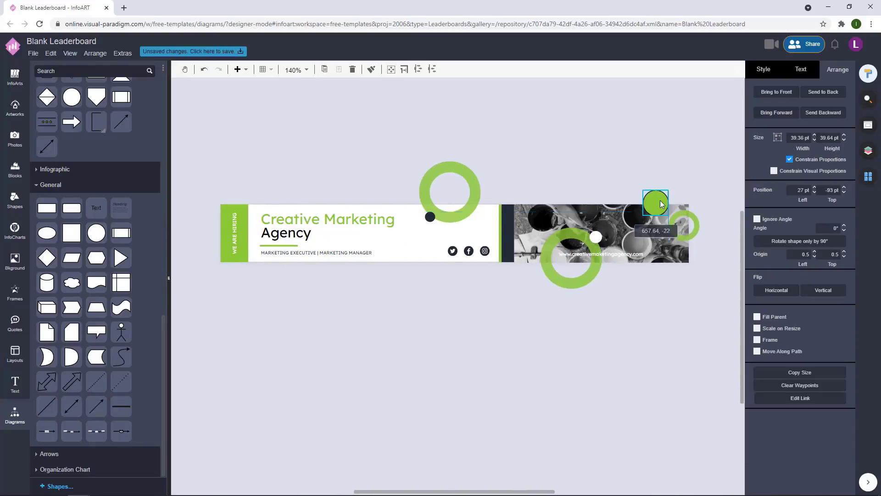
pyautogui.click(765, 70)
# Step: Fill the small ring at the banner's right end with white
pyautogui.click(693, 216)
pyautogui.click(836, 133)
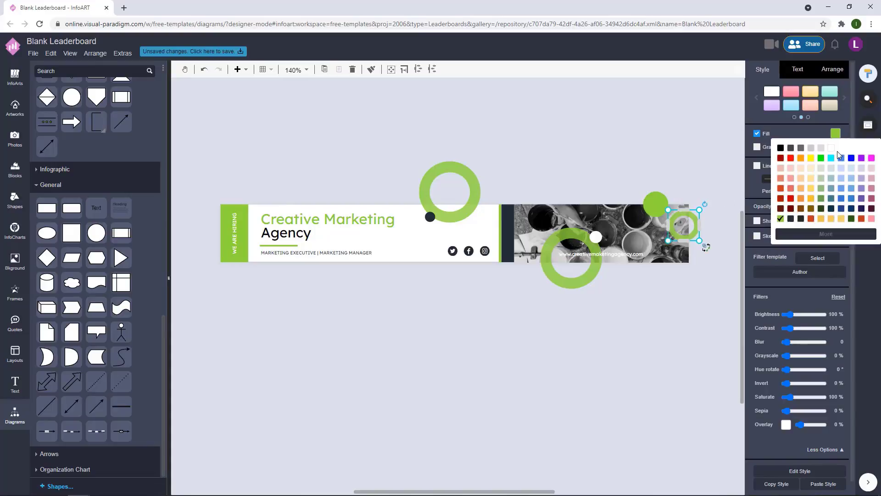
pyautogui.click(822, 148)
pyautogui.click(715, 179)
# Step: Move the green circle closer to the small white ring and set the ring's opacity to 100%
pyautogui.moveTo(660, 198); pyautogui.dragTo(673, 203)
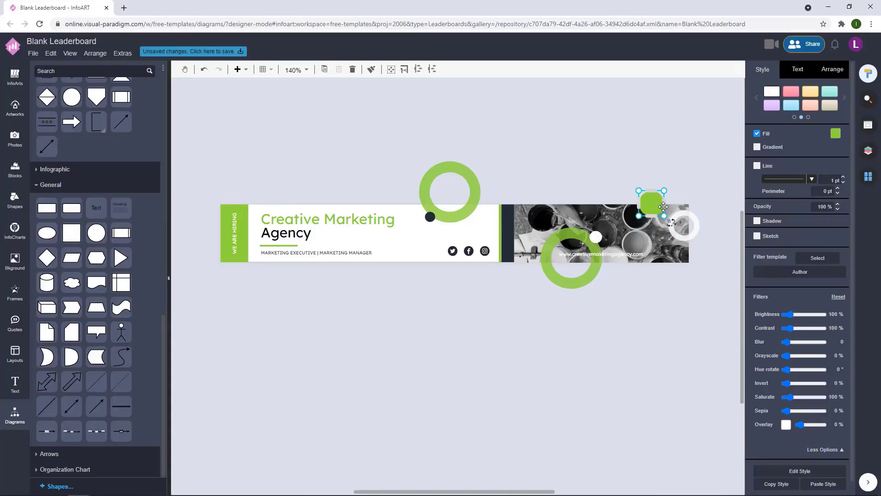
pyautogui.click(716, 188)
pyautogui.click(695, 223)
pyautogui.moveTo(820, 207); pyautogui.dragTo(842, 209)
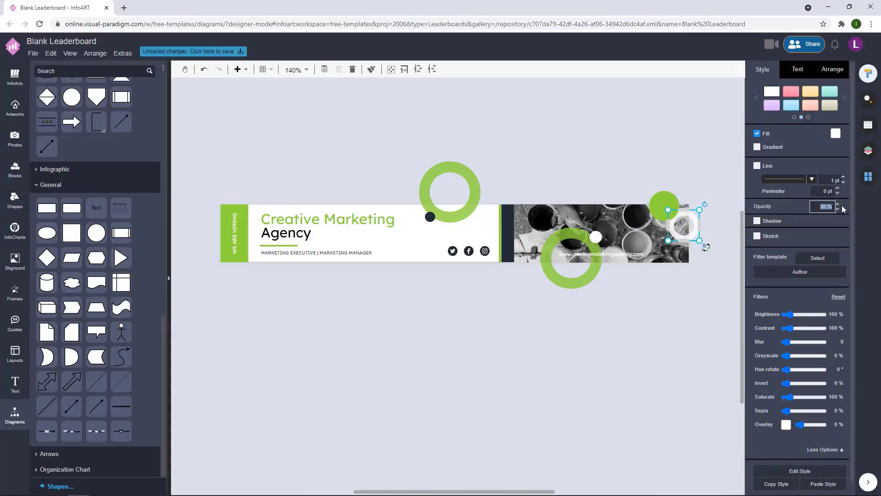
pyautogui.press('Return')
pyautogui.click(715, 184)
# Step: Bring the small white ring in front of the green circle in the stacking order
pyautogui.moveTo(664, 204); pyautogui.dragTo(622, 187)
pyautogui.click(712, 180)
pyautogui.click(712, 181)
pyautogui.click(837, 70)
pyautogui.click(776, 92)
pyautogui.click(728, 207)
pyautogui.click(675, 222)
pyautogui.click(714, 216)
pyautogui.click(714, 223)
# Step: Position the green circle and the white ring so they overlap near the photo's upper right corner
pyautogui.scroll(1, 682, 245)
pyautogui.click(698, 236)
pyautogui.moveTo(647, 222); pyautogui.dragTo(641, 221)
pyautogui.click(677, 187)
pyautogui.moveTo(709, 266); pyautogui.dragTo(596, 168)
pyautogui.moveTo(636, 212); pyautogui.dragTo(637, 212)
pyautogui.click(673, 309)
pyautogui.moveTo(673, 310); pyautogui.dragTo(631, 287)
# Step: Lower the banner photo's contrast to 87%
pyautogui.click(503, 188)
pyautogui.click(769, 74)
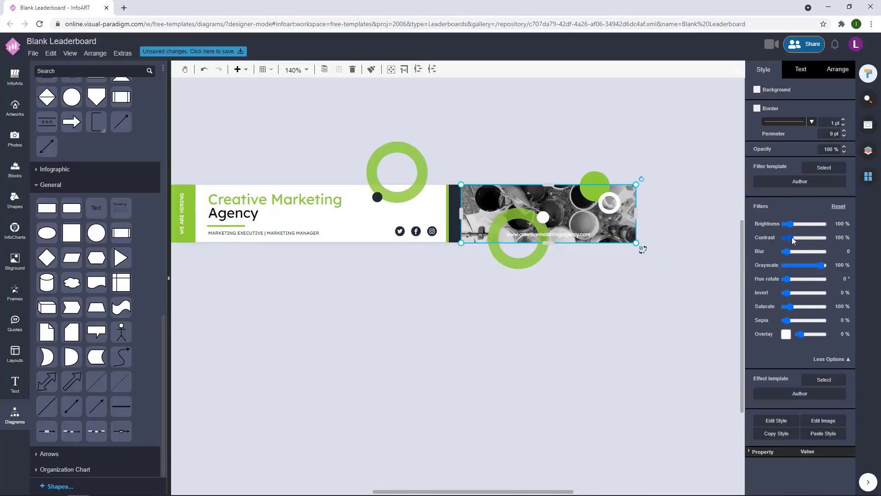
pyautogui.moveTo(794, 241); pyautogui.dragTo(790, 238)
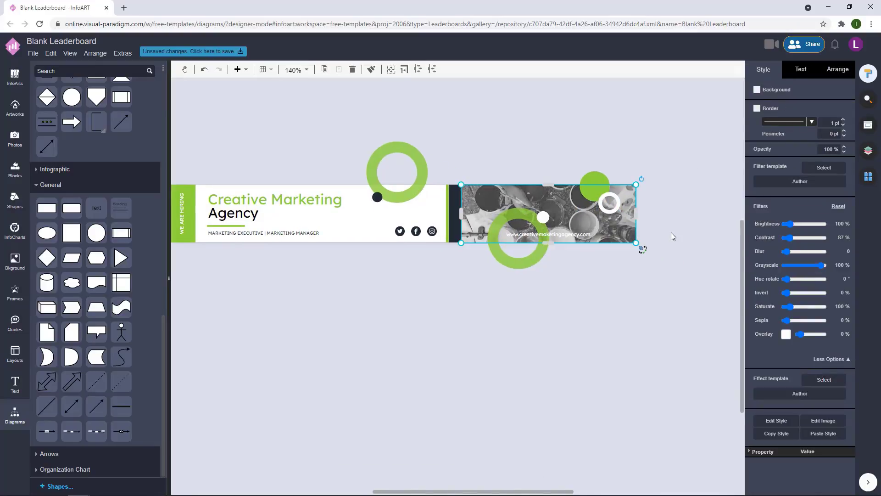
pyautogui.click(671, 233)
pyautogui.moveTo(671, 233); pyautogui.dragTo(681, 290)
# Step: Move the circles, rings and website address off the photo to the empty area above the banner
pyautogui.click(597, 291)
pyautogui.click(660, 365)
pyautogui.moveTo(661, 366); pyautogui.dragTo(483, 213)
pyautogui.moveTo(552, 267); pyautogui.dragTo(553, 163)
# Step: Move the paint pots photo below the banner and replace it with the desk photo showing a laptop and calculator
pyautogui.click(14, 137)
pyautogui.moveTo(65, 395)
pyautogui.mouseDown()
pyautogui.moveTo(166, 370)
pyautogui.moveTo(552, 336)
pyautogui.mouseUp()
pyautogui.press('Delete')
pyautogui.moveTo(415, 207); pyautogui.dragTo(415, 307)
pyautogui.moveTo(65, 396)
pyautogui.mouseDown()
pyautogui.moveTo(386, 327)
pyautogui.moveTo(421, 305)
pyautogui.mouseUp()
pyautogui.click(570, 250)
pyautogui.scroll(-10, 65, 276)
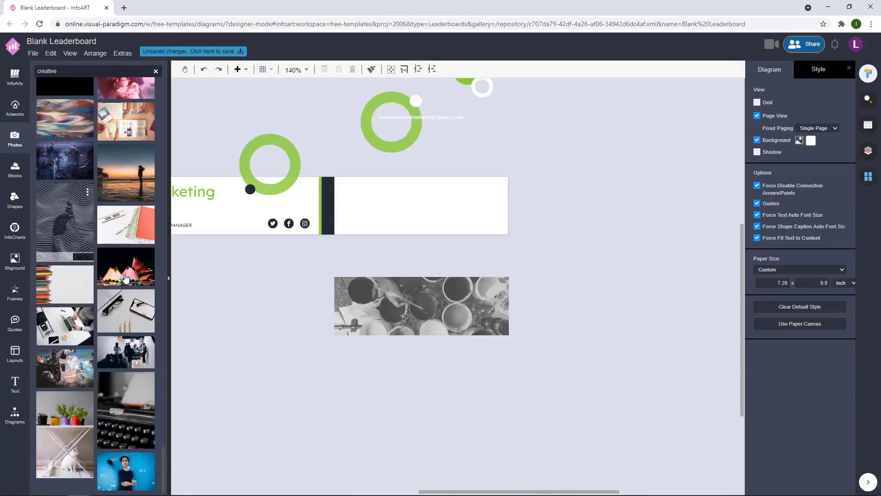
pyautogui.moveTo(65, 326); pyautogui.dragTo(454, 321)
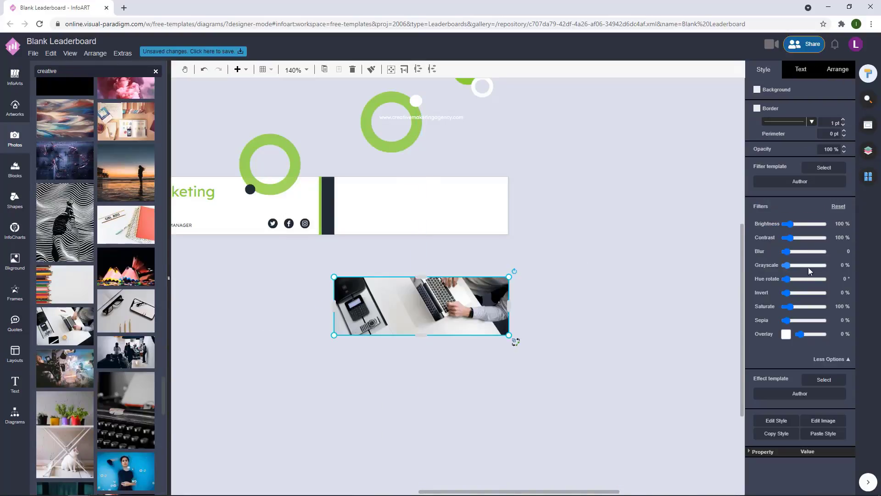
# Step: Set the desk photo to 100% grayscale and 99% contrast, with a light grey overlay at 25%
pyautogui.click(786, 335)
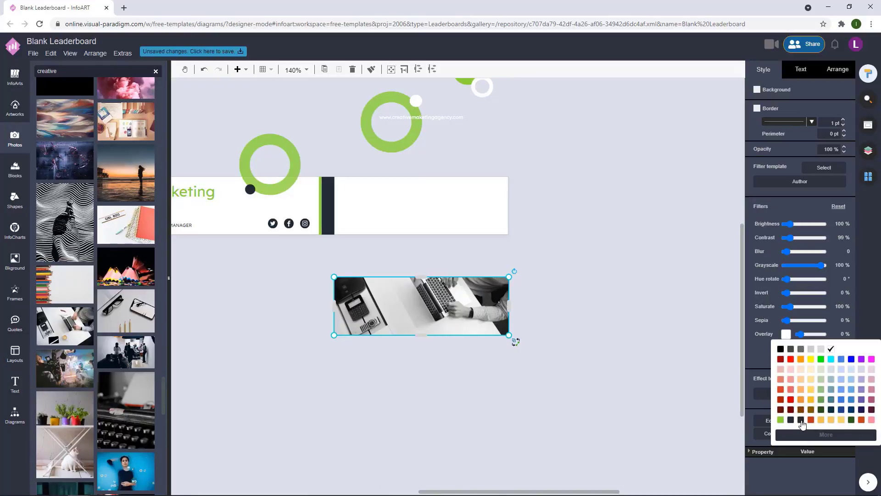
pyautogui.click(791, 348)
pyautogui.moveTo(800, 334); pyautogui.dragTo(806, 334)
pyautogui.click(786, 334)
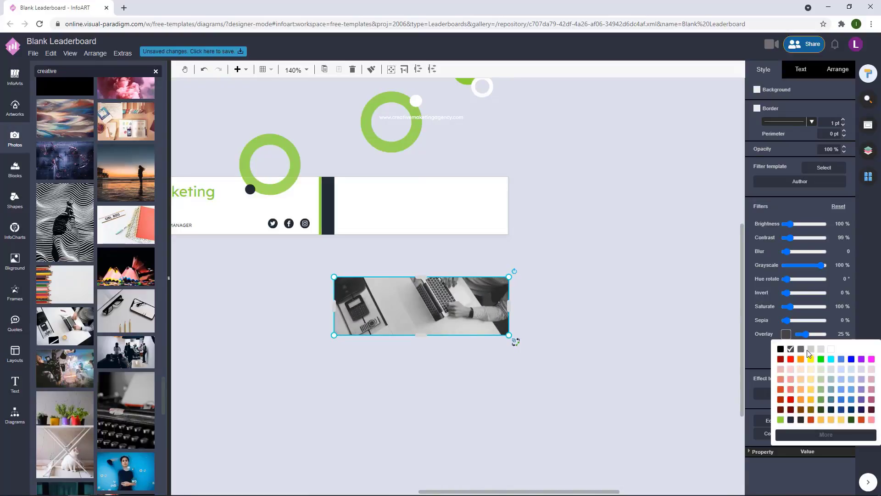
pyautogui.click(810, 348)
pyautogui.click(658, 333)
# Step: Move the desk photo into the banner's right end and put the circles, rings and website address back over it
pyautogui.moveTo(427, 308); pyautogui.dragTo(419, 203)
pyautogui.click(550, 184)
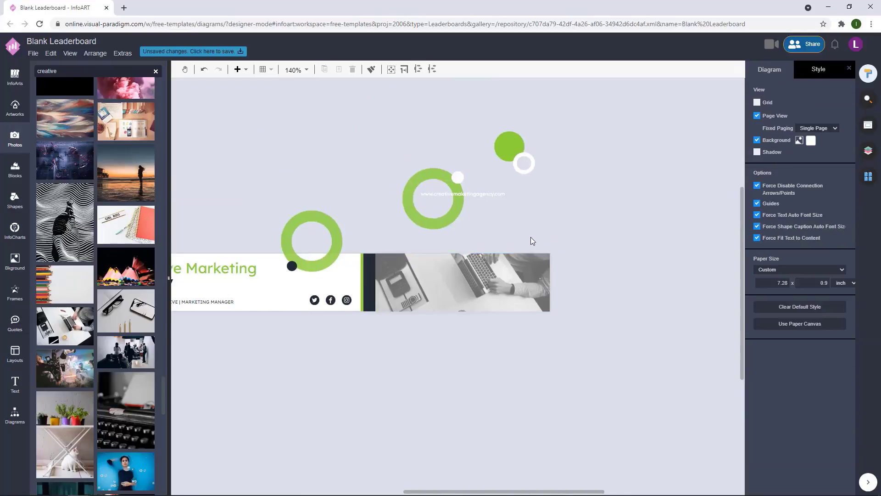
pyautogui.scroll(3, 531, 237)
pyautogui.scroll(-4, 621, 176)
pyautogui.moveTo(621, 252); pyautogui.dragTo(382, 105)
pyautogui.moveTo(543, 152); pyautogui.dragTo(543, 257)
pyautogui.click(626, 240)
# Step: Change the website address's font color to the dark theme color
pyautogui.click(498, 310)
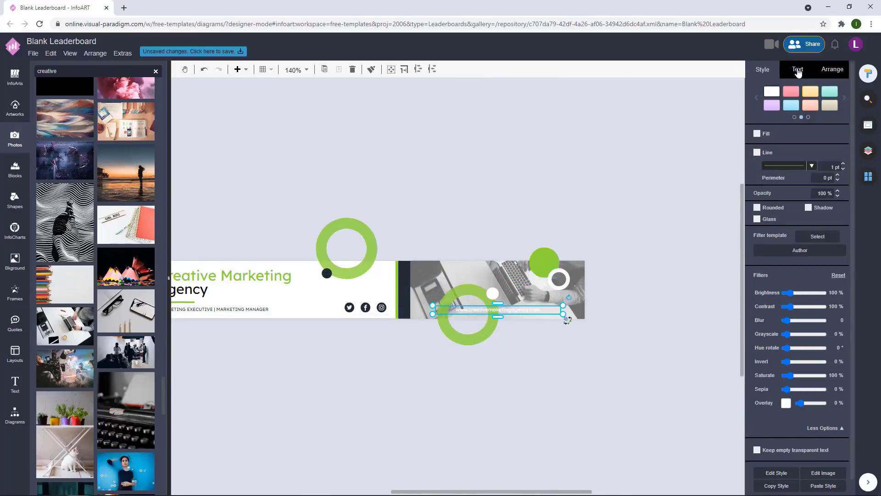
pyautogui.click(800, 70)
pyautogui.click(842, 172)
pyautogui.click(790, 258)
pyautogui.click(585, 329)
pyautogui.moveTo(575, 333); pyautogui.dragTo(650, 353)
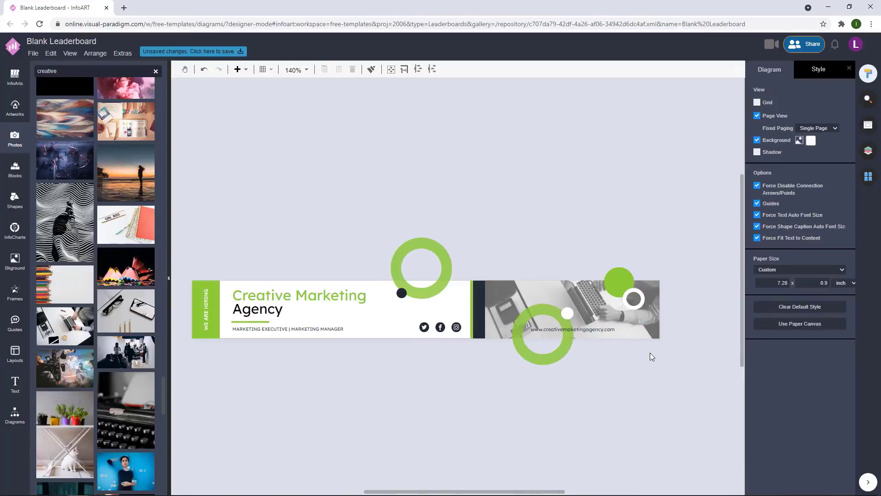
pyautogui.click(615, 331)
pyautogui.moveTo(659, 414); pyautogui.dragTo(499, 224)
pyautogui.click(625, 182)
pyautogui.moveTo(530, 190); pyautogui.dragTo(510, 150)
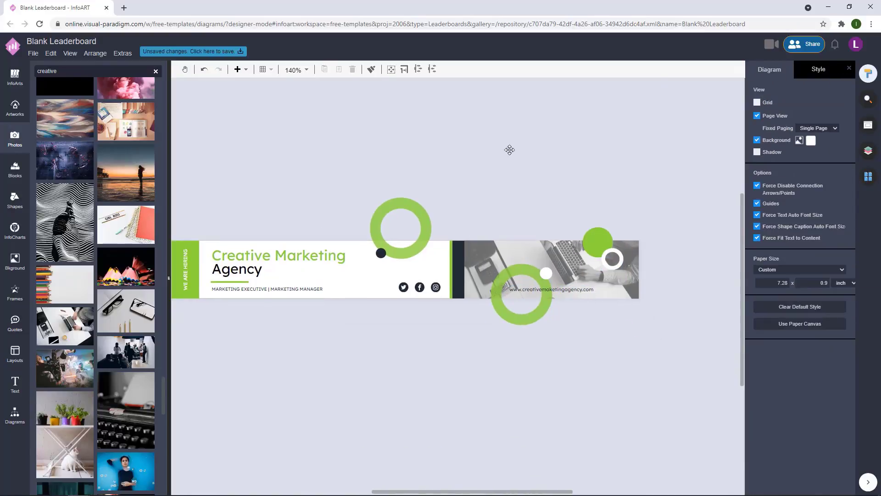
# Step: Fill the small dark dot on the large ring beside the heading with dark grey
pyautogui.click(381, 254)
pyautogui.click(777, 70)
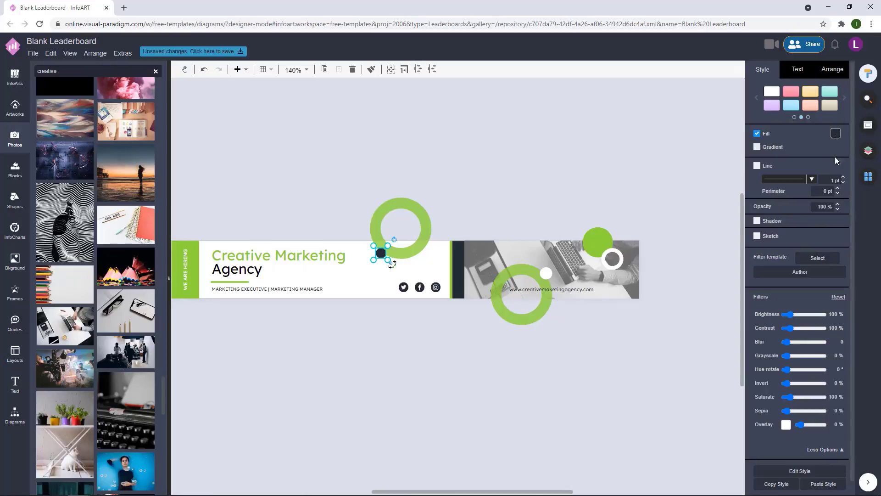
pyautogui.click(836, 133)
pyautogui.click(789, 148)
pyautogui.click(495, 184)
pyautogui.moveTo(494, 184); pyautogui.dragTo(519, 180)
# Step: Try to nudge the grey dot on the large ring, and undo the move
pyautogui.click(406, 248)
pyautogui.moveTo(401, 253)
pyautogui.mouseDown()
pyautogui.moveTo(393, 261)
pyautogui.moveTo(405, 250)
pyautogui.mouseUp()
pyautogui.click(513, 179)
pyautogui.click(492, 222)
pyautogui.moveTo(499, 173); pyautogui.dragTo(487, 154)
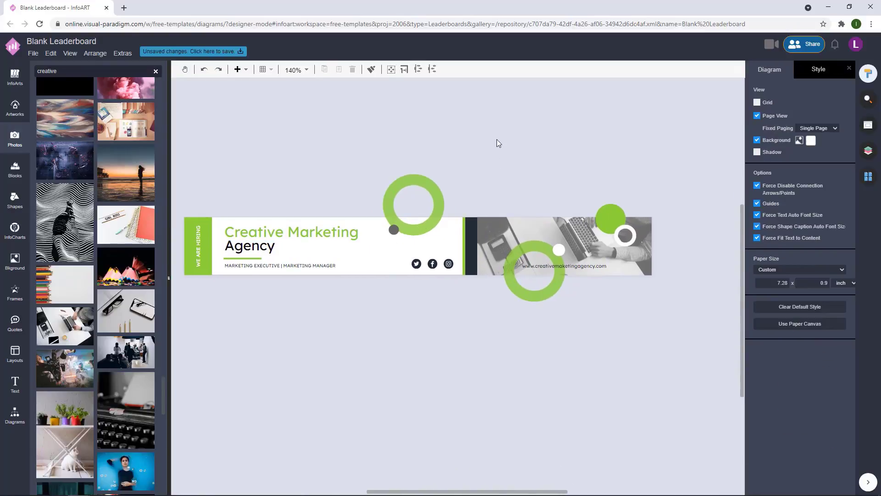
pyautogui.hotkey('ctrl', 'z')
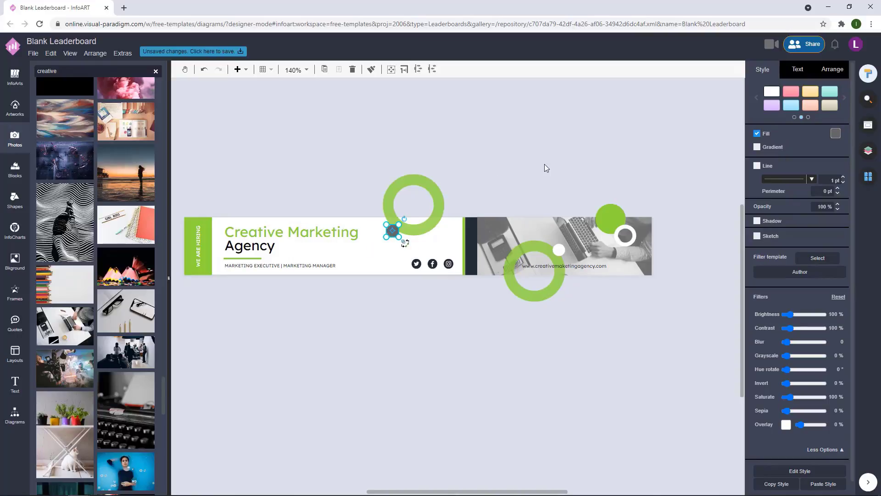
pyautogui.click(545, 195)
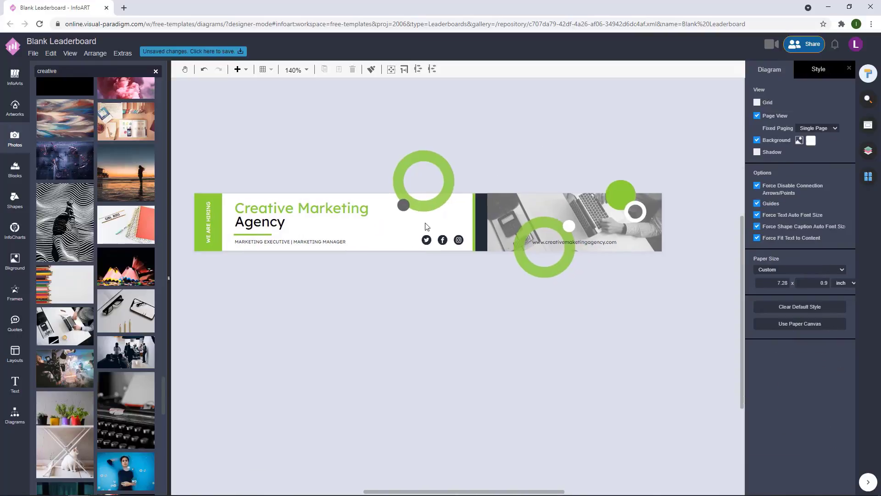
pyautogui.click(441, 199)
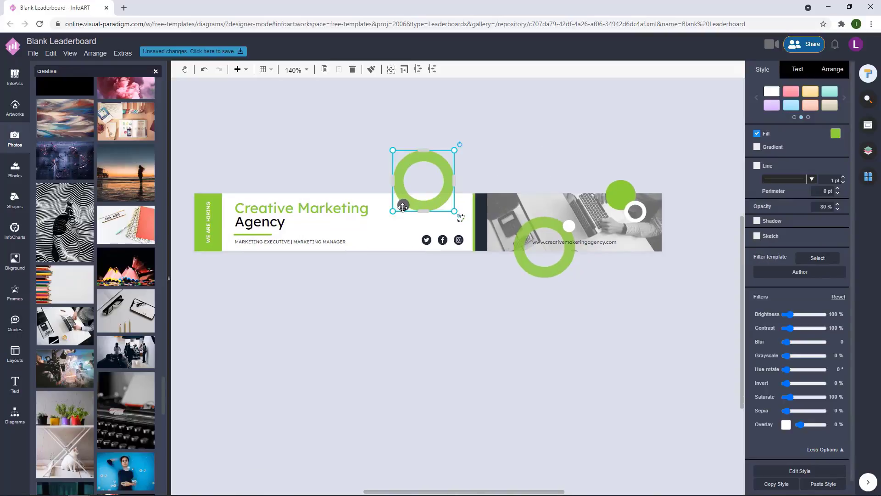
pyautogui.click(500, 156)
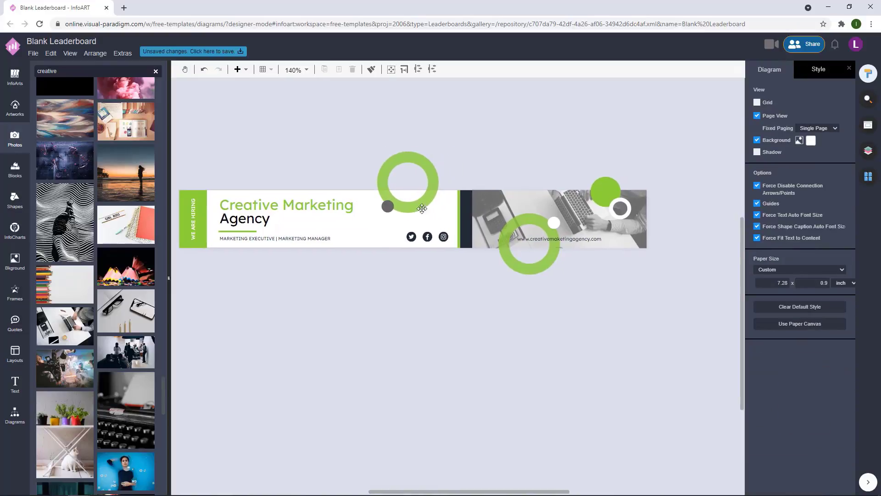
pyautogui.moveTo(626, 212); pyautogui.dragTo(613, 191)
pyautogui.moveTo(688, 231); pyautogui.dragTo(674, 215)
# Step: Place a larger white circle overlapping the side of the green ring beside the heading
pyautogui.moveTo(541, 207); pyautogui.dragTo(641, 265)
pyautogui.moveTo(633, 255); pyautogui.dragTo(428, 174)
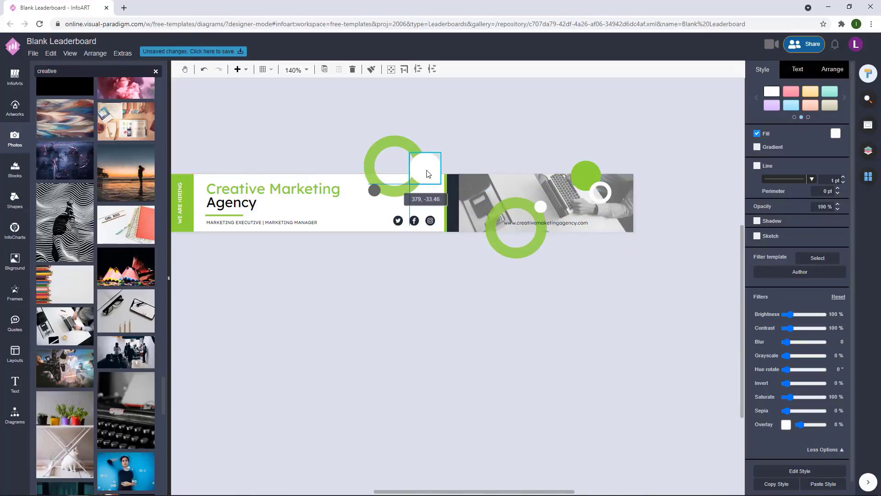
pyautogui.click(491, 145)
# Step: Fill the new circle on the ring beside the heading with semi-transparent dark grey and nudge it slightly left
pyautogui.click(425, 168)
pyautogui.click(835, 133)
pyautogui.click(813, 206)
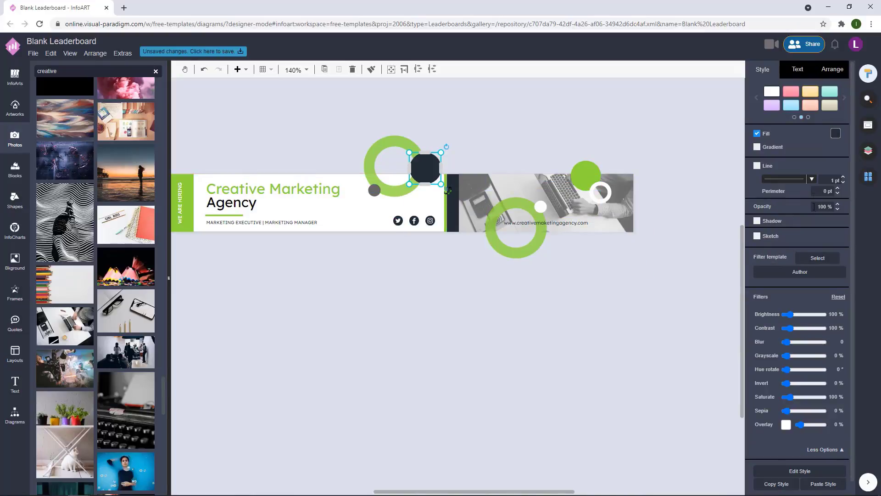
pyautogui.click(835, 133)
pyautogui.click(822, 186)
pyautogui.click(498, 140)
pyautogui.moveTo(430, 171); pyautogui.dragTo(427, 170)
pyautogui.click(495, 143)
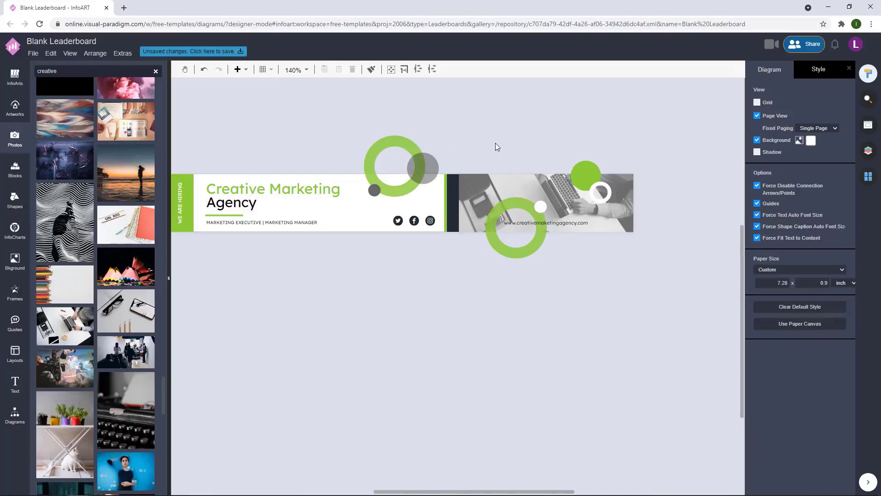
# Step: Shift the green ring beside the heading together with its two grey circles slightly left
pyautogui.moveTo(357, 119); pyautogui.dragTo(461, 211)
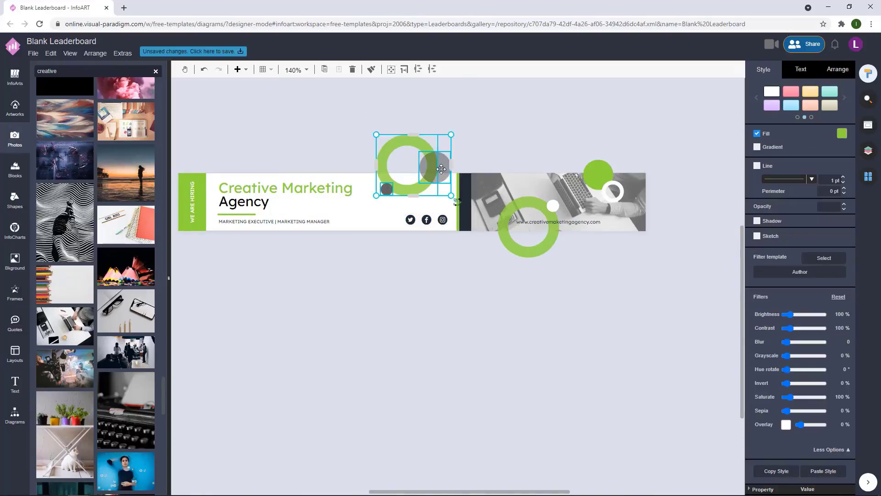
pyautogui.click(525, 116)
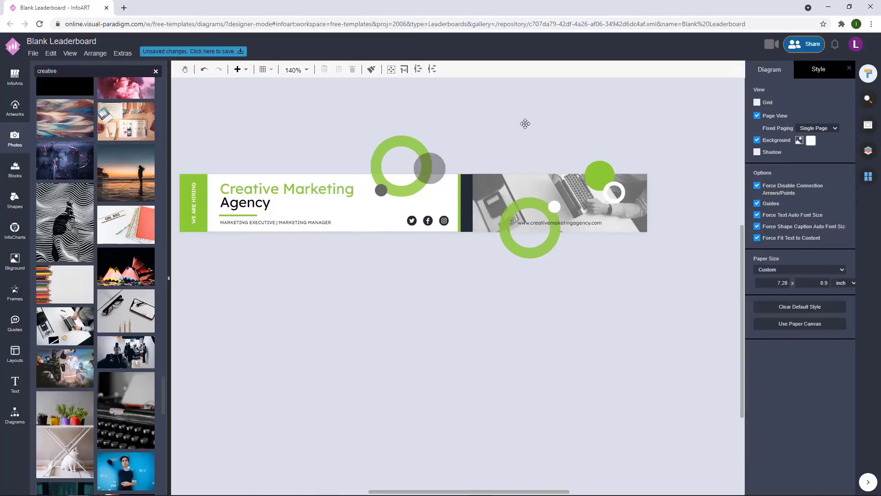
pyautogui.moveTo(347, 134); pyautogui.dragTo(464, 218)
# Step: Change the font color of the word "Agency" to dark navy
pyautogui.click(349, 213)
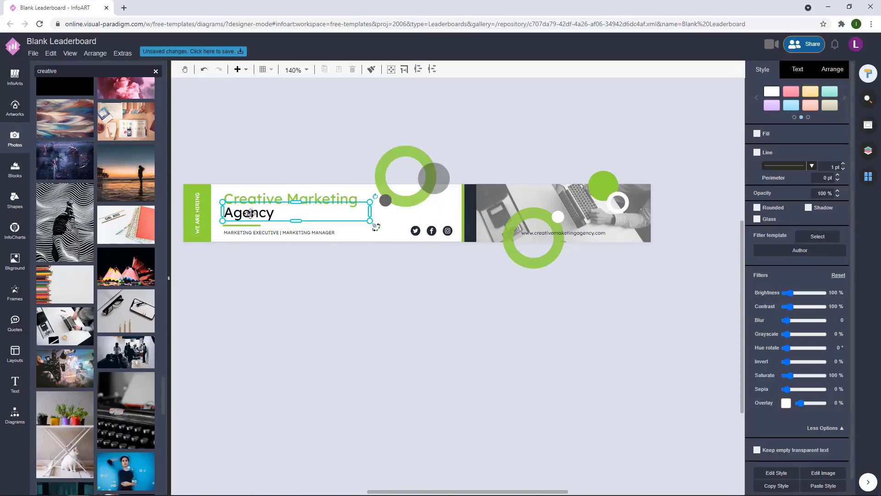
pyautogui.click(801, 68)
pyautogui.click(842, 172)
pyautogui.click(790, 259)
pyautogui.click(304, 157)
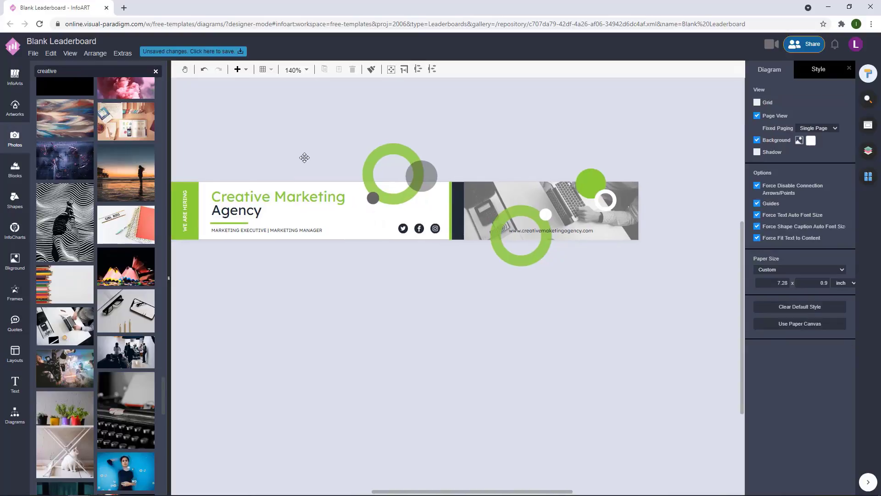
# Step: Shorten the green line under the heading and nudge the heading text block slightly left
pyautogui.scroll(5, 223, 267)
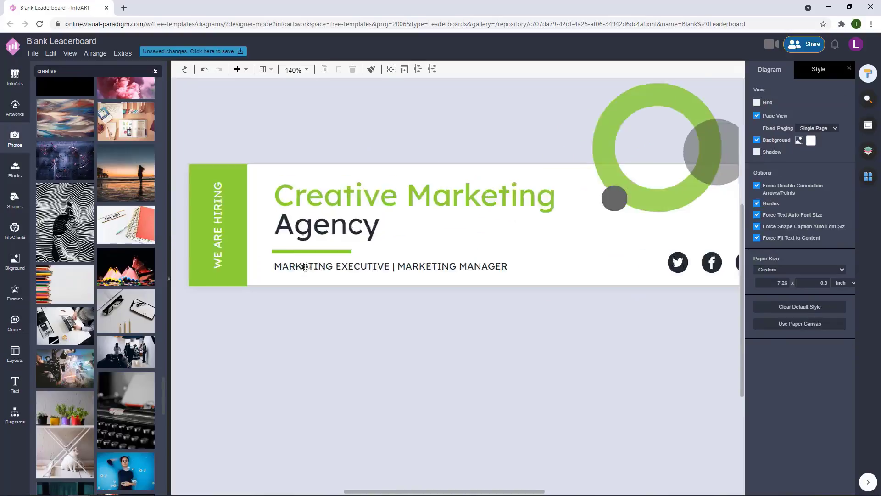
pyautogui.click(361, 248)
pyautogui.click(360, 305)
pyautogui.scroll(-4, 290, 314)
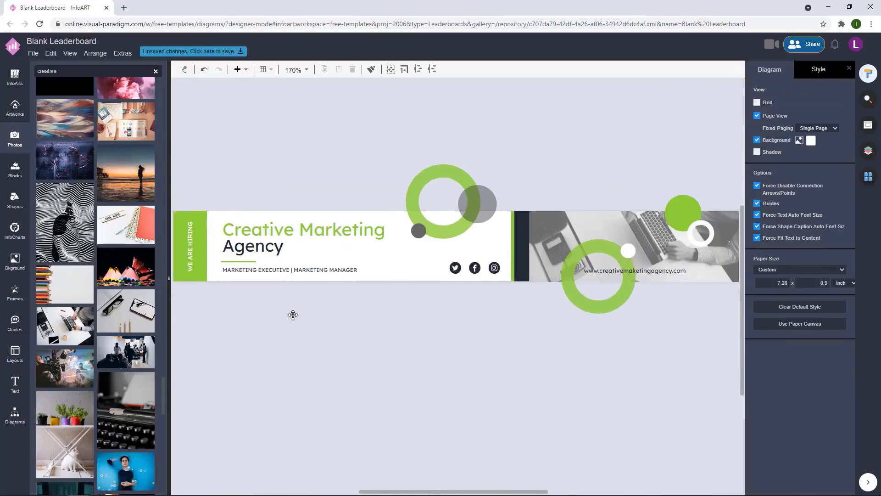
pyautogui.moveTo(412, 312); pyautogui.dragTo(224, 177)
pyautogui.click(253, 169)
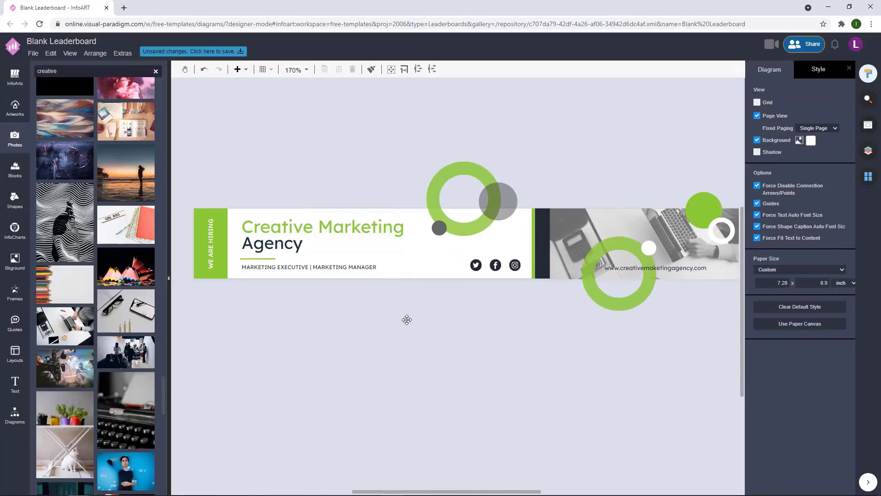
# Step: Nudge the ring and its two grey circles beside the heading three steps left and two steps down
pyautogui.moveTo(400, 111); pyautogui.dragTo(522, 239)
pyautogui.press('Left')
pyautogui.press('Left')
pyautogui.press('Left')
pyautogui.press('Down')
pyautogui.press('Down')
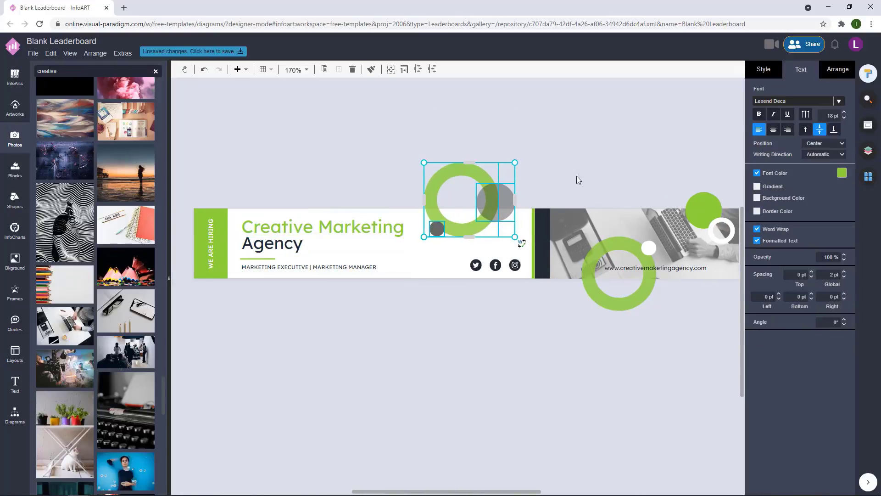
pyautogui.click(577, 175)
# Step: Nudge the three social media icons slightly left
pyautogui.scroll(-1, 514, 309)
pyautogui.moveTo(507, 299); pyautogui.dragTo(435, 241)
pyautogui.click(502, 307)
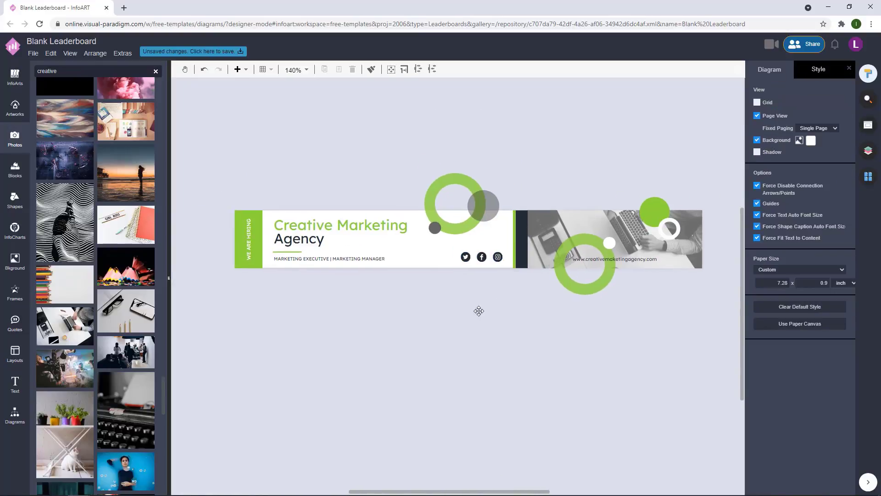
pyautogui.click(438, 255)
pyautogui.click(759, 106)
pyautogui.click(546, 336)
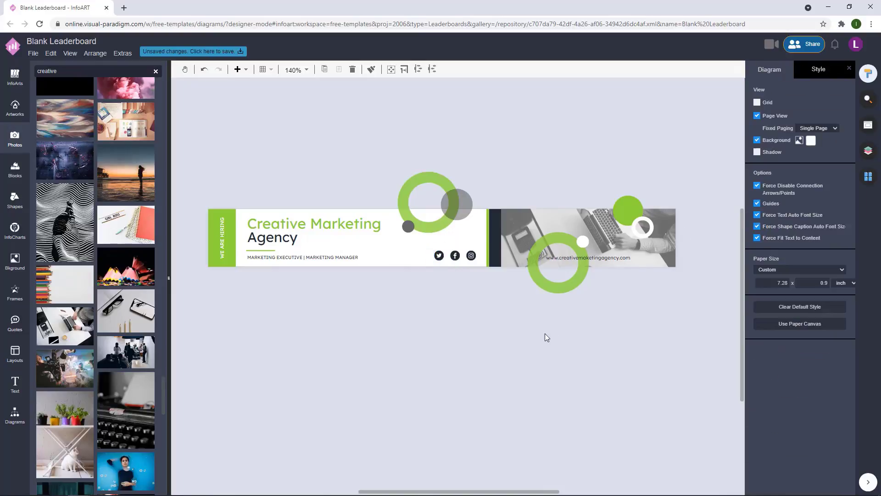
# Step: Fill the dark strip beside the desk photo with dark grey
pyautogui.click(498, 250)
pyautogui.click(835, 133)
pyautogui.click(790, 148)
pyautogui.click(543, 212)
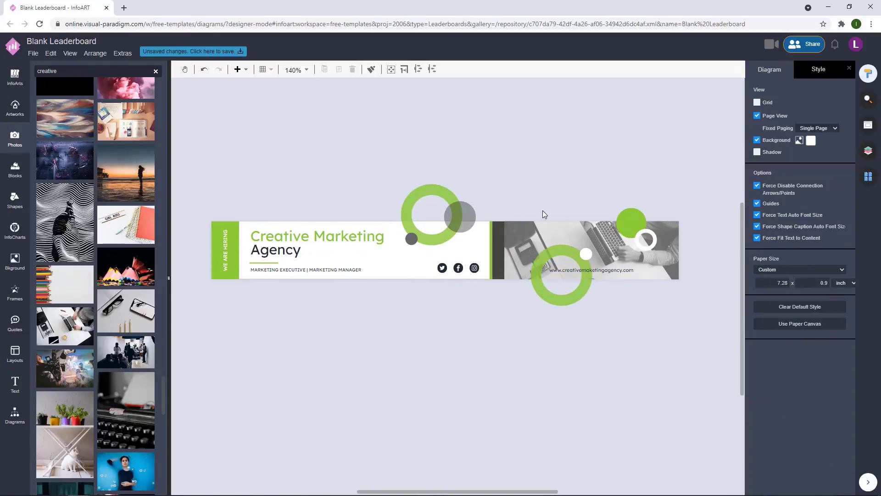
pyautogui.moveTo(496, 301); pyautogui.dragTo(397, 248)
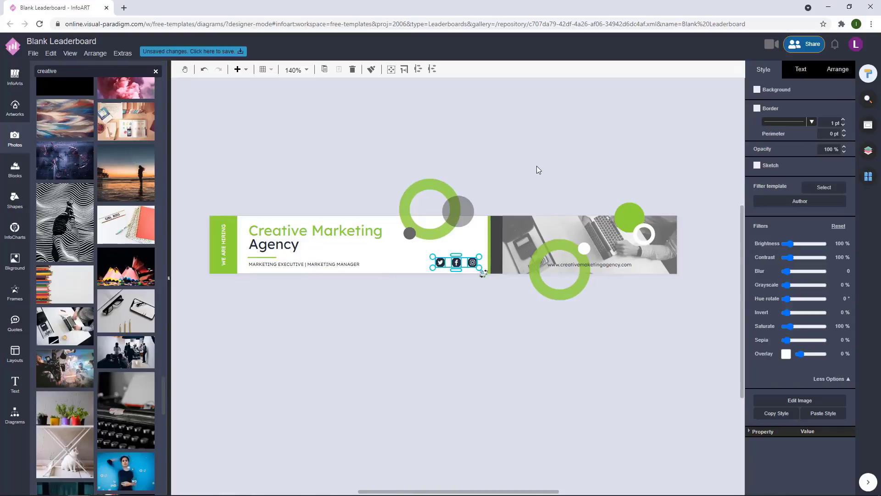
pyautogui.click(354, 285)
pyautogui.click(610, 273)
pyautogui.click(654, 324)
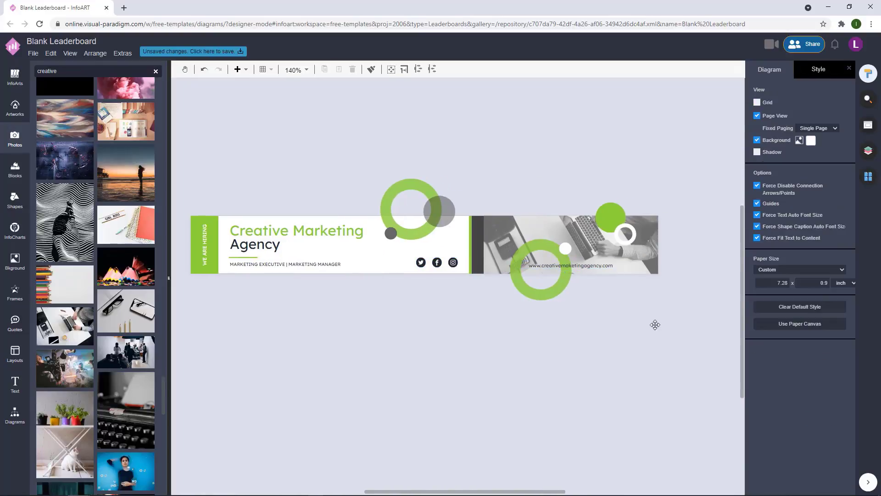
# Step: Give the desk photo a grey overlay of 36% and set its contrast to 98%
pyautogui.click(646, 268)
pyautogui.click(787, 335)
pyautogui.click(801, 351)
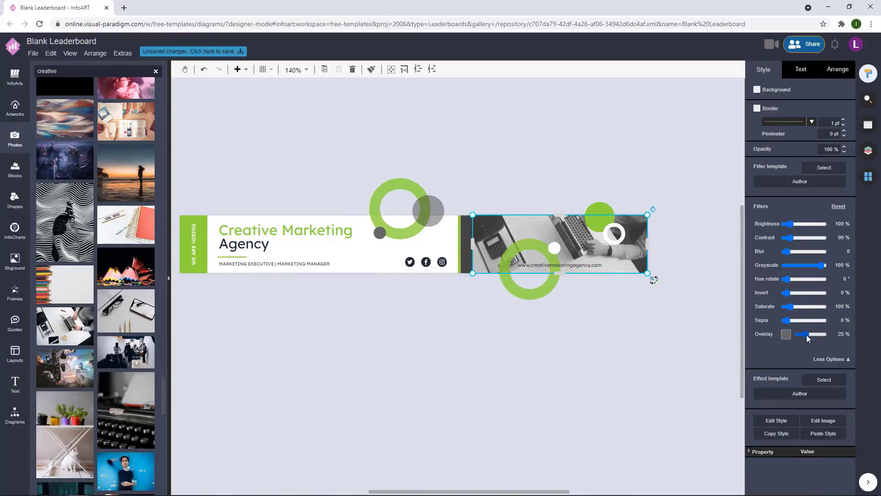
pyautogui.moveTo(808, 338); pyautogui.dragTo(810, 338)
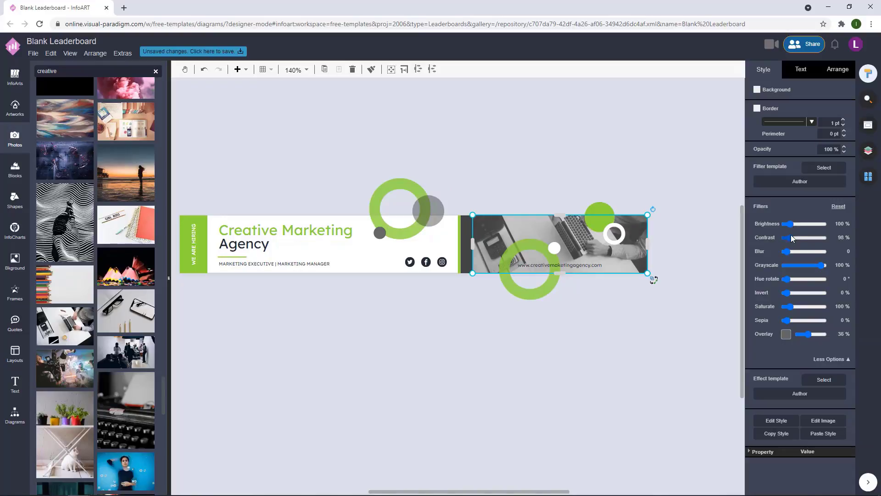
pyautogui.click(639, 343)
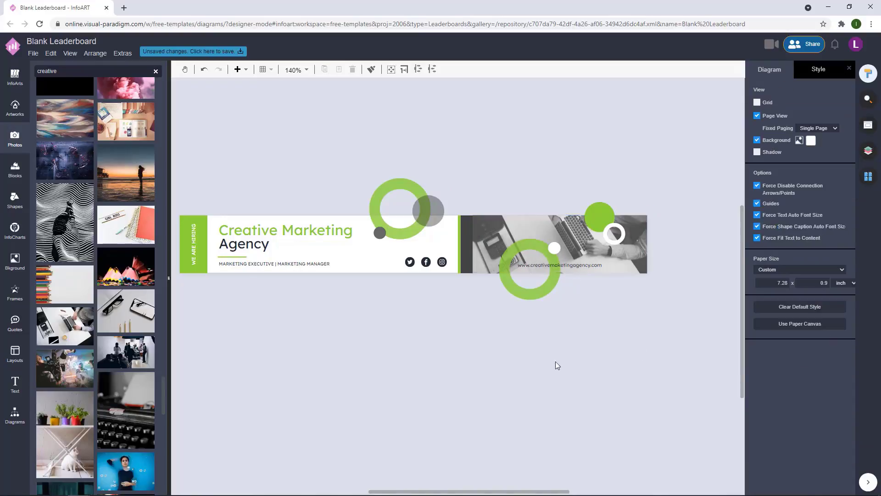
pyautogui.scroll(5, 266, 266)
pyautogui.click(252, 237)
pyautogui.click(338, 317)
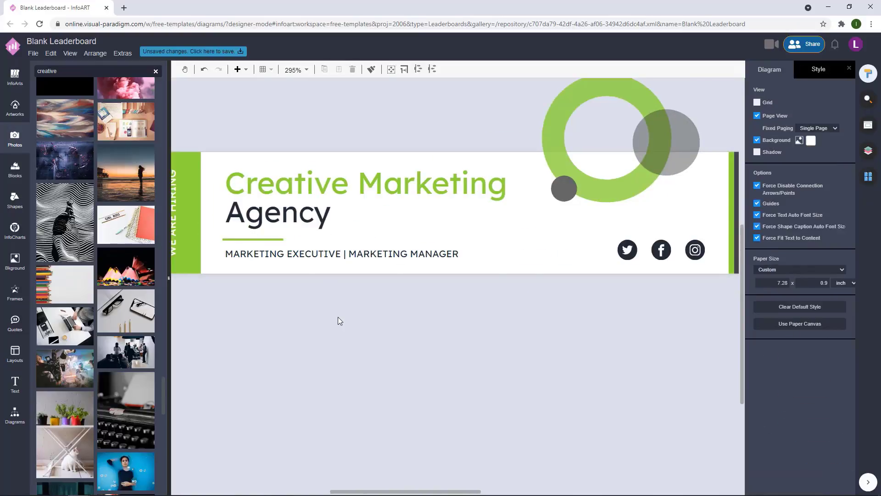
# Step: Place a thin copy of the dark grey strip along the banner's left edge, beside the green bar
pyautogui.scroll(-5, 338, 319)
pyautogui.scroll(3, 341, 346)
pyautogui.click(609, 270)
pyautogui.moveTo(609, 270); pyautogui.dragTo(257, 270)
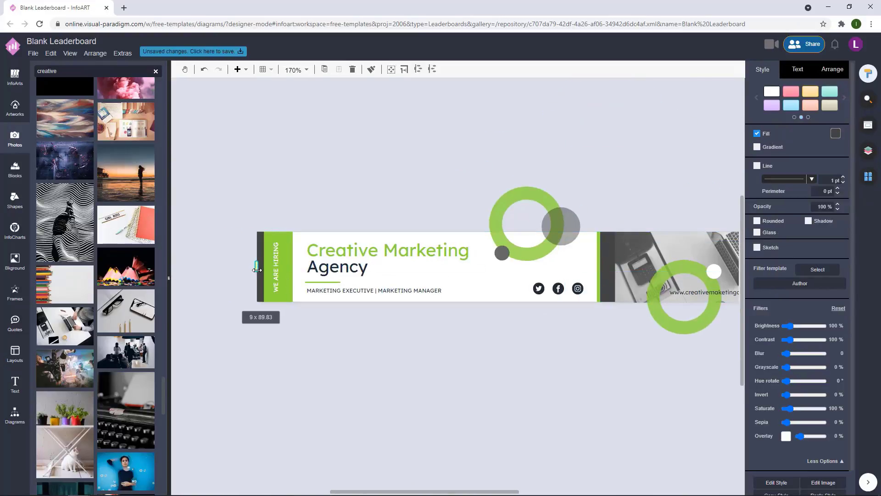
pyautogui.press('Left')
pyautogui.press('Left')
pyautogui.click(285, 156)
pyautogui.scroll(5, 263, 283)
pyautogui.moveTo(261, 243); pyautogui.dragTo(265, 240)
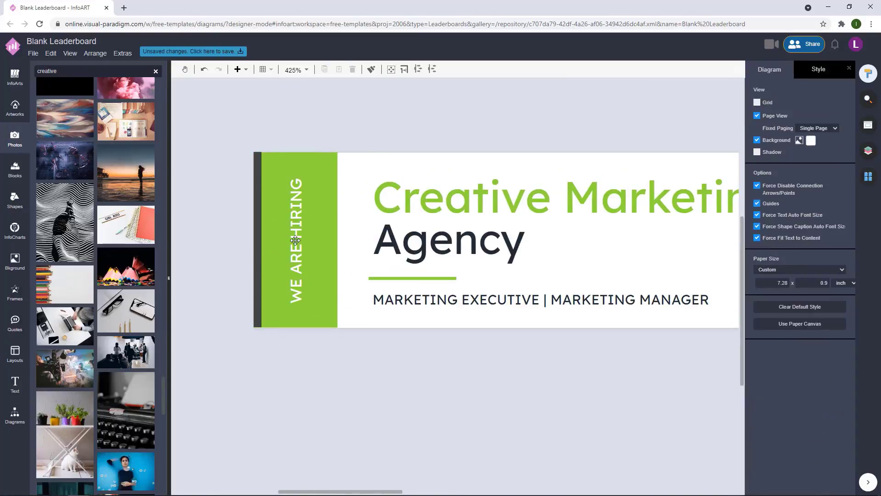
# Step: Nudge the "WE ARE HIRING" text slightly right to centre it in the green bar
pyautogui.click(295, 239)
pyautogui.click(398, 389)
pyautogui.scroll(-6, 469, 417)
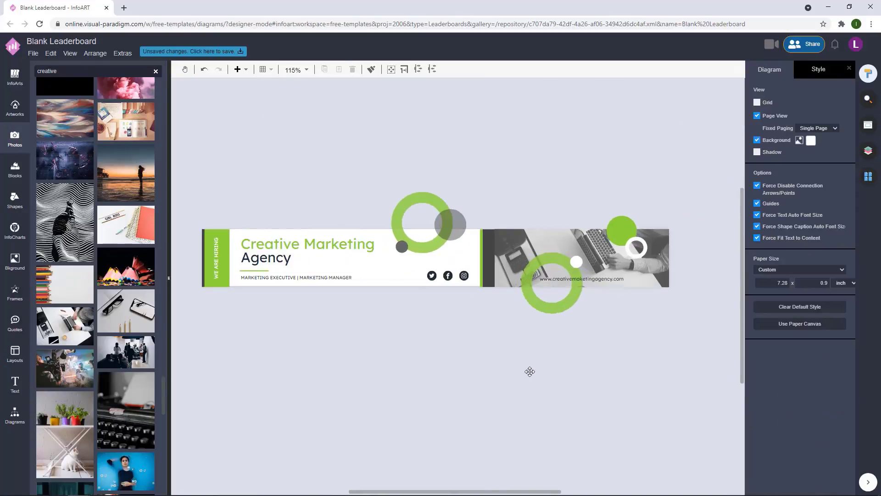
pyautogui.scroll(2, 432, 177)
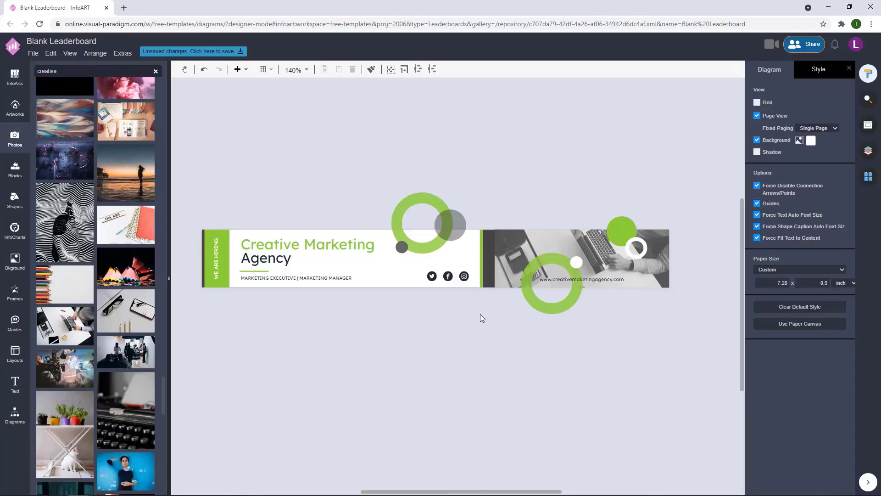
# Step: Change the banner's background color to a very light grey
pyautogui.click(811, 140)
pyautogui.click(807, 242)
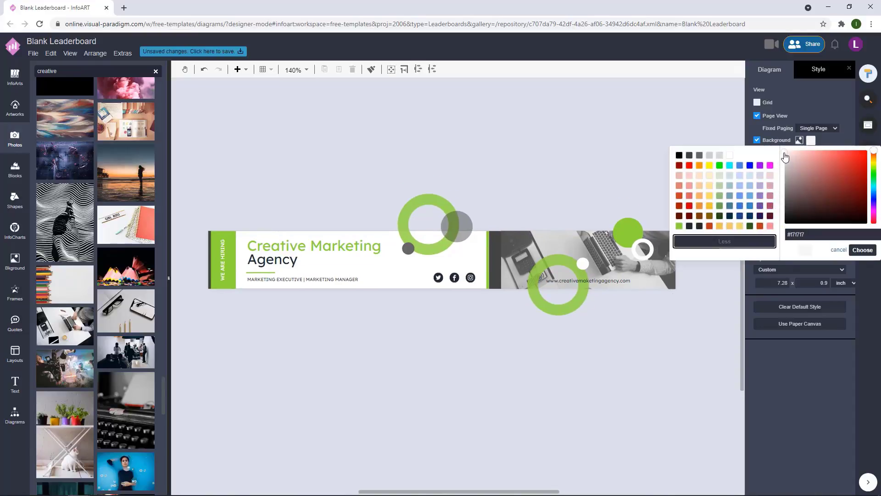
pyautogui.click(864, 251)
# Step: Place an enlarged copy of the small white circle beside the ring over the photo's lower left corner and set its opacity to 60%
pyautogui.click(573, 254)
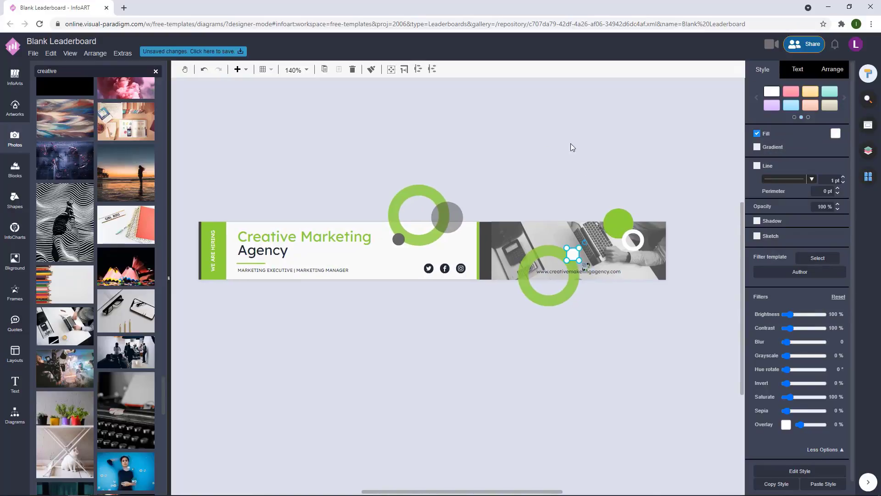
pyautogui.click(563, 137)
pyautogui.moveTo(381, 222); pyautogui.dragTo(492, 266)
pyautogui.click(835, 134)
pyautogui.click(837, 199)
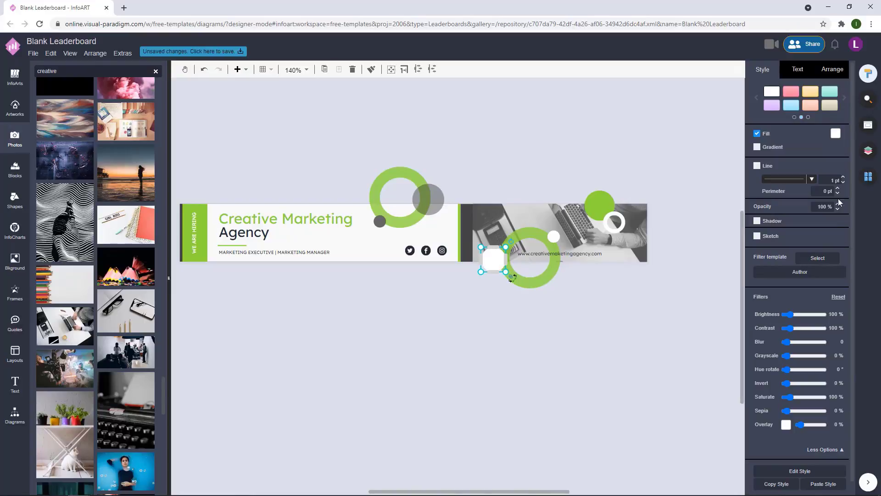
pyautogui.write('60')
pyautogui.press('Return')
pyautogui.click(493, 317)
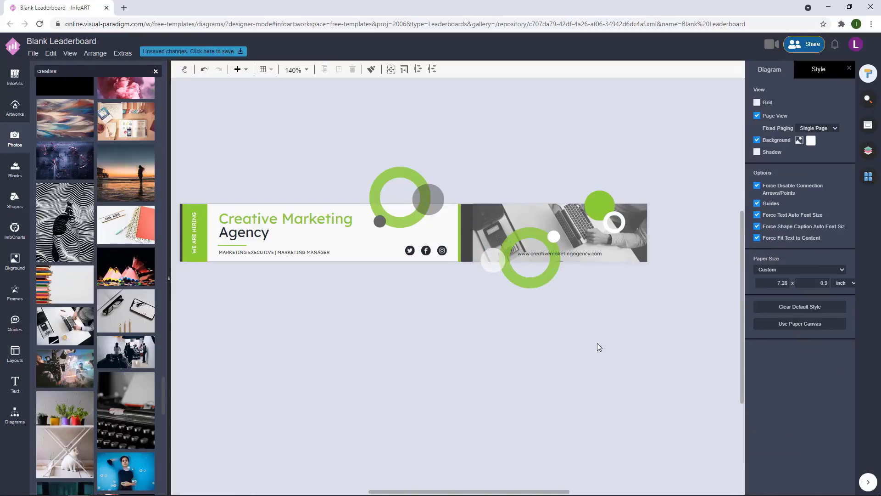
# Step: Shift the circles, rings and website address over the desk photo slightly right
pyautogui.moveTo(635, 329); pyautogui.dragTo(455, 149)
pyautogui.moveTo(635, 335)
pyautogui.mouseDown()
pyautogui.moveTo(472, 154)
pyautogui.moveTo(473, 187)
pyautogui.moveTo(460, 143)
pyautogui.mouseUp()
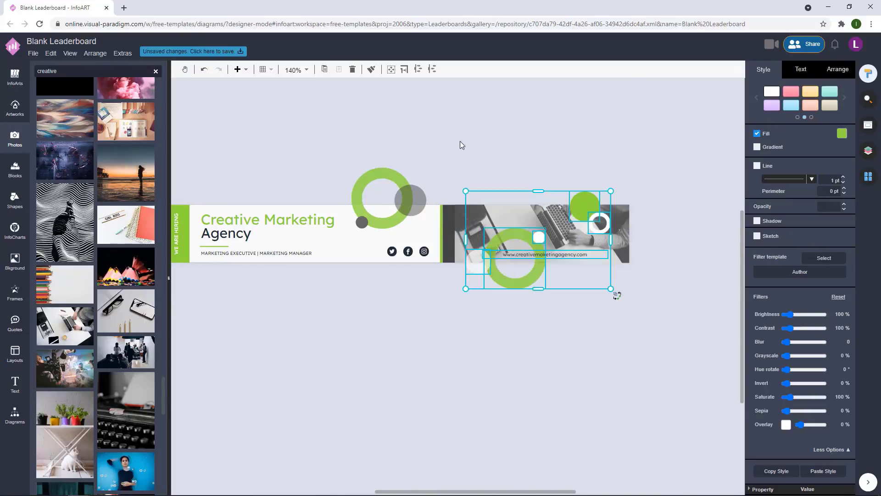
pyautogui.click(597, 145)
pyautogui.click(496, 268)
pyautogui.click(482, 322)
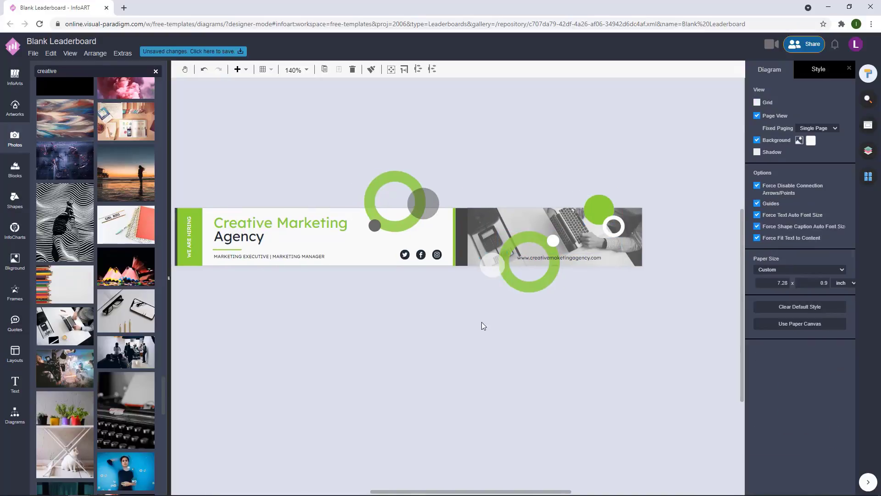
# Step: Nudge the green ring and grey circles beside the heading slightly further left
pyautogui.click(235, 249)
pyautogui.click(252, 156)
pyautogui.moveTo(346, 154); pyautogui.dragTo(476, 260)
pyautogui.click(495, 150)
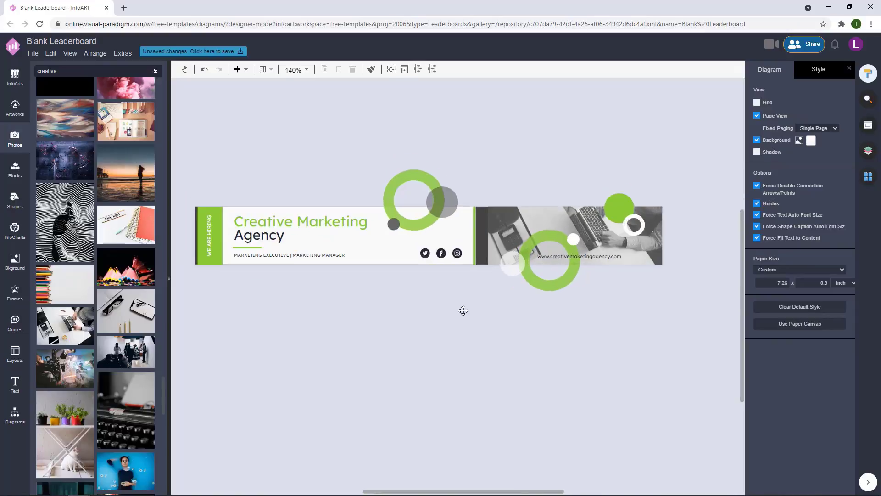
pyautogui.moveTo(462, 311); pyautogui.dragTo(462, 326)
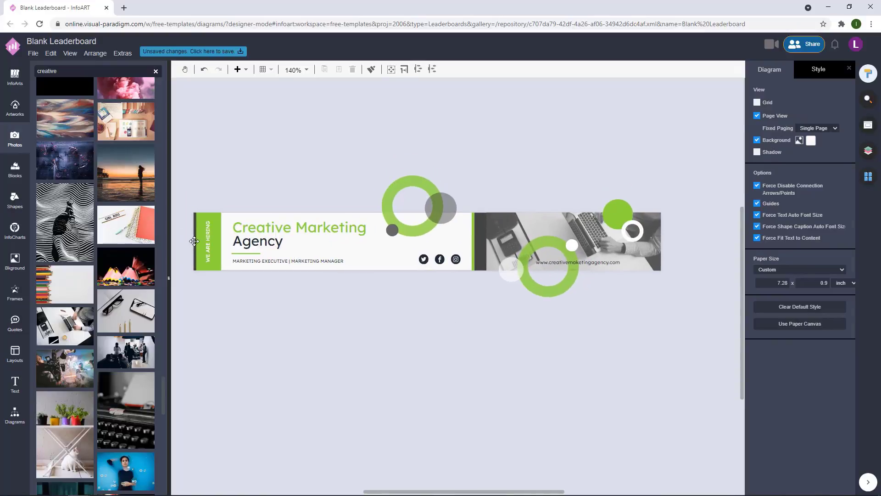
# Step: Place a white-filled copy of the thin dark strip along the banner's right edge, fitted over the photo's end
pyautogui.moveTo(195, 240); pyautogui.dragTo(660, 242)
pyautogui.click(835, 133)
pyautogui.click(828, 150)
pyautogui.click(681, 275)
pyautogui.scroll(6, 662, 226)
pyautogui.click(648, 248)
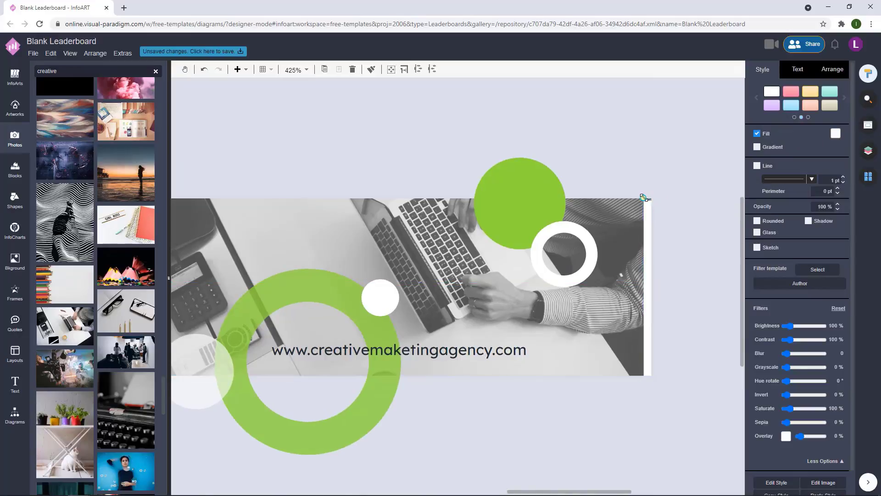
pyautogui.moveTo(643, 198); pyautogui.dragTo(642, 198)
pyautogui.click(683, 220)
# Step: Fit the lower edge of the green "WE ARE HIRING" panel to the banner's bottom edge
pyautogui.moveTo(206, 255); pyautogui.dragTo(642, 250)
pyautogui.moveTo(198, 293); pyautogui.dragTo(442, 270)
pyautogui.scroll(3, 413, 286)
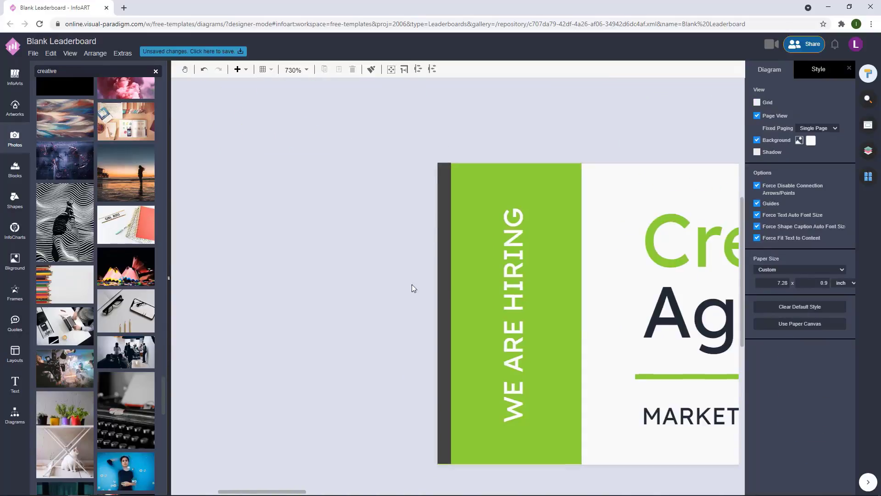
pyautogui.scroll(4, 433, 399)
pyautogui.click(459, 339)
pyautogui.click(565, 343)
pyautogui.click(576, 338)
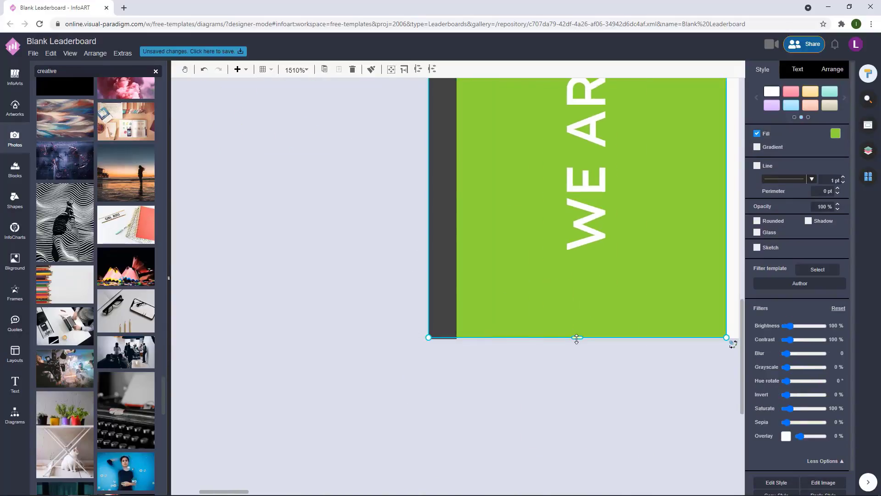
pyautogui.click(249, 354)
# Step: Save the finished hiring banner to VP Online under a file name containing "Agency Hiring Job"
pyautogui.scroll(-10, 301, 318)
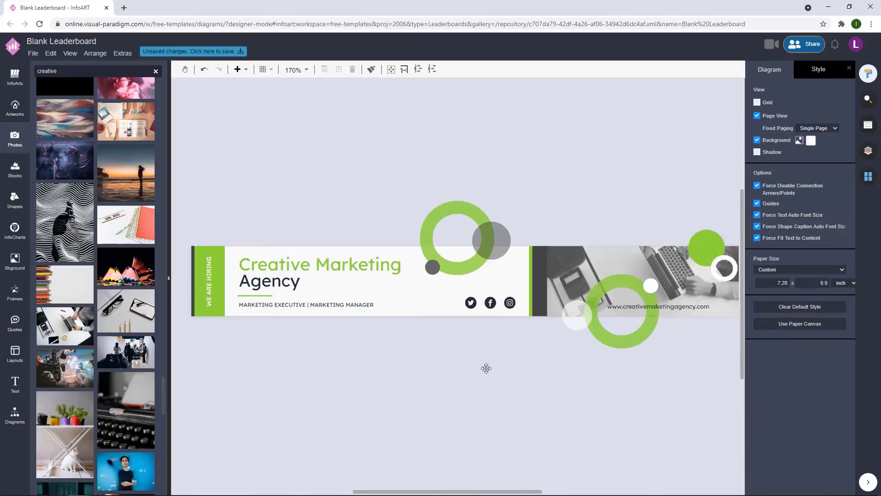
pyautogui.scroll(-1, 486, 368)
pyautogui.click(485, 278)
pyautogui.moveTo(595, 215); pyautogui.dragTo(568, 175)
pyautogui.scroll(1, 551, 176)
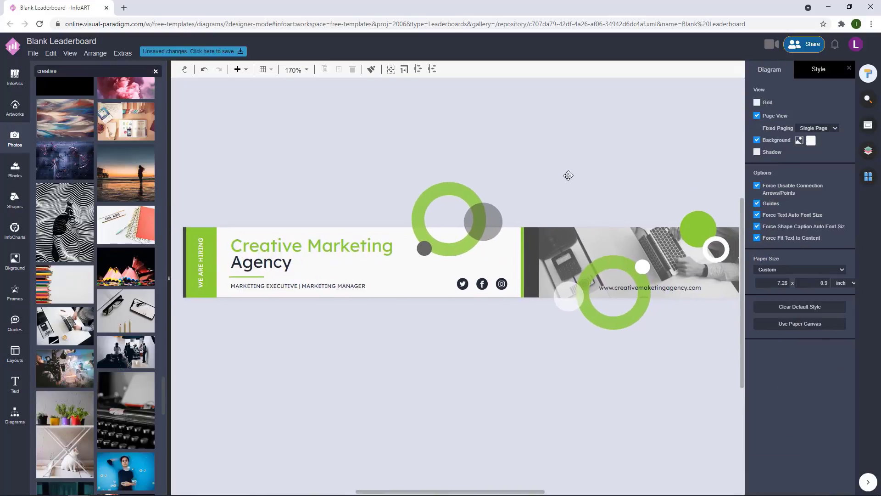
pyautogui.scroll(-2, 568, 175)
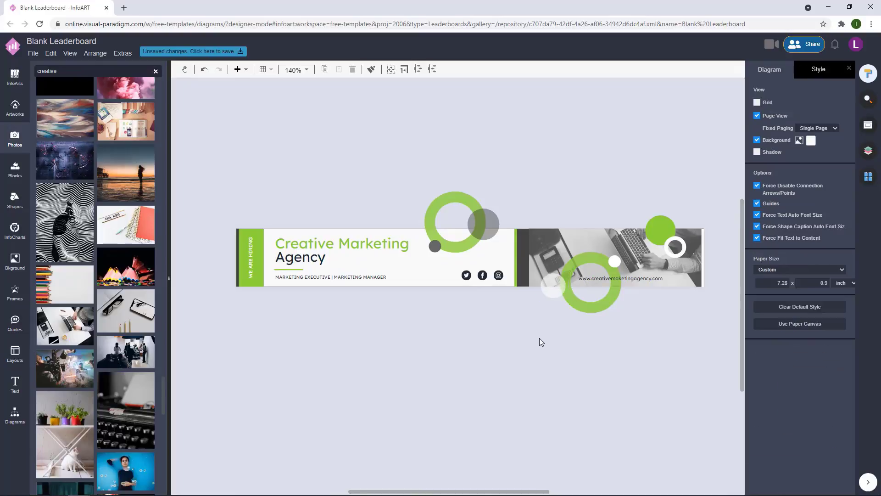
pyautogui.moveTo(548, 320); pyautogui.dragTo(534, 315)
pyautogui.moveTo(573, 168); pyautogui.dragTo(573, 171)
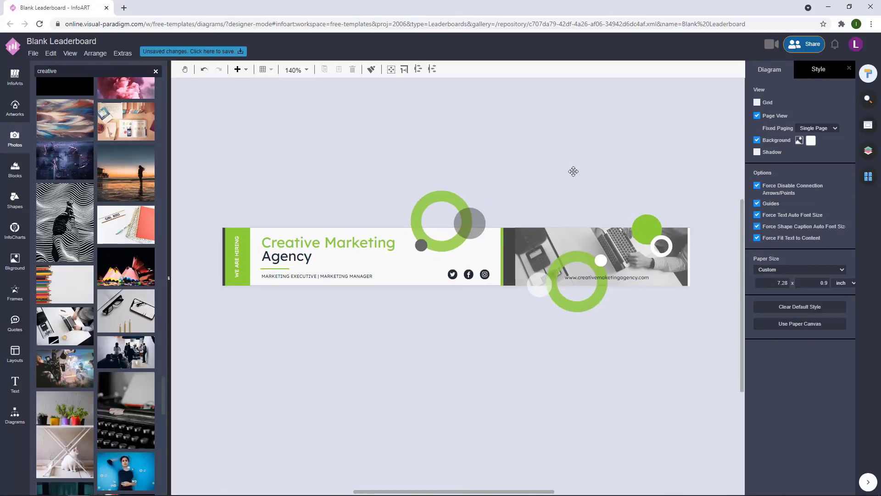
pyautogui.click(223, 52)
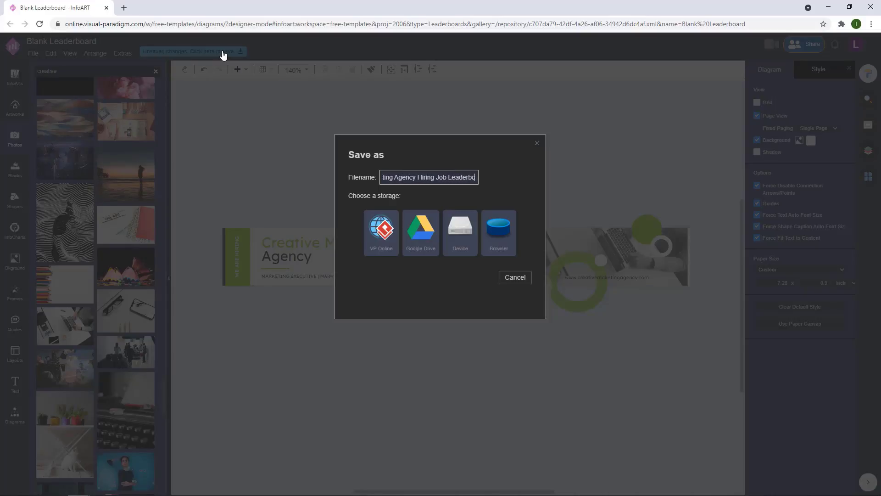
pyautogui.click(381, 230)
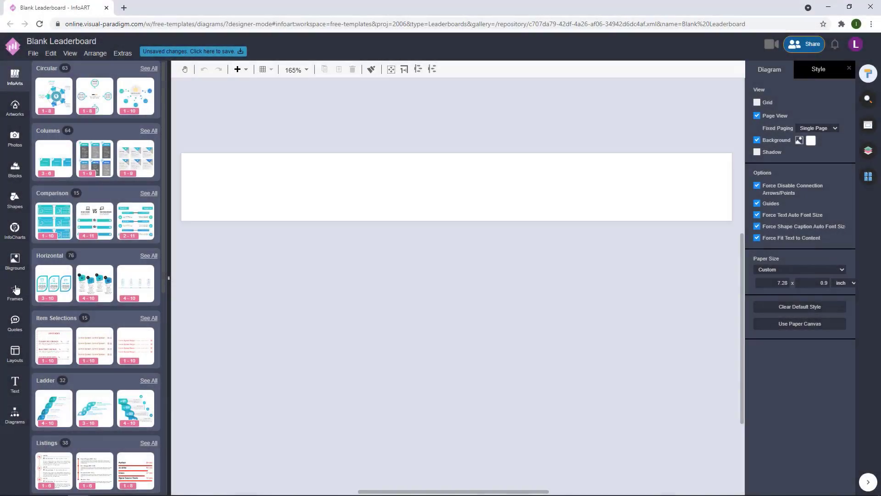
# Step: Place a rectangular photo frame at the right end of the blank leaderboard, at banner height and about 216 wide
pyautogui.click(15, 292)
pyautogui.moveTo(117, 362); pyautogui.dragTo(673, 194)
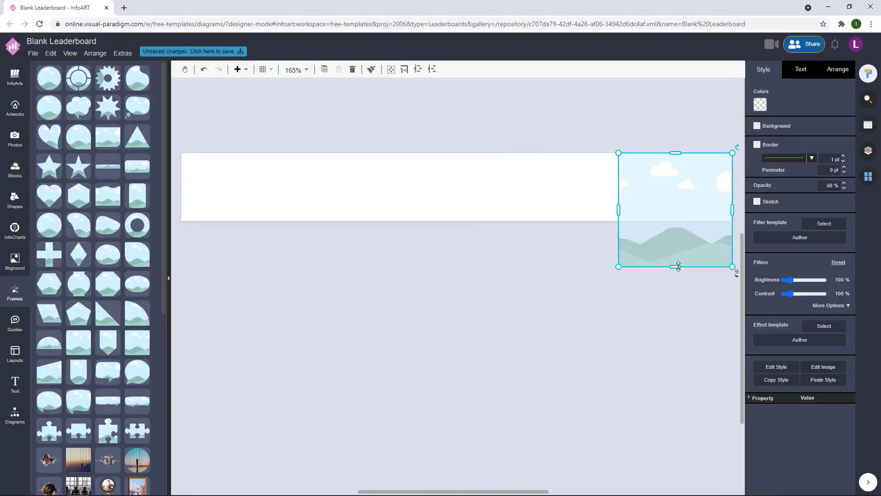
pyautogui.moveTo(675, 266); pyautogui.dragTo(679, 224)
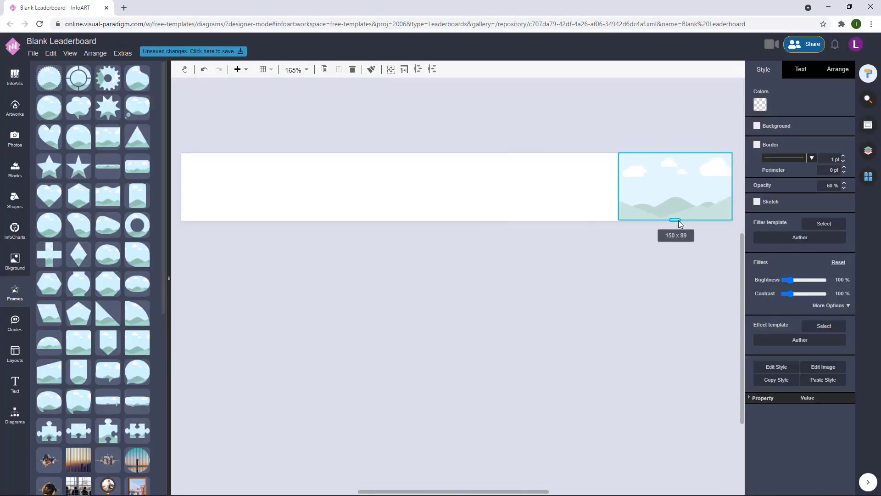
pyautogui.moveTo(618, 187); pyautogui.dragTo(569, 187)
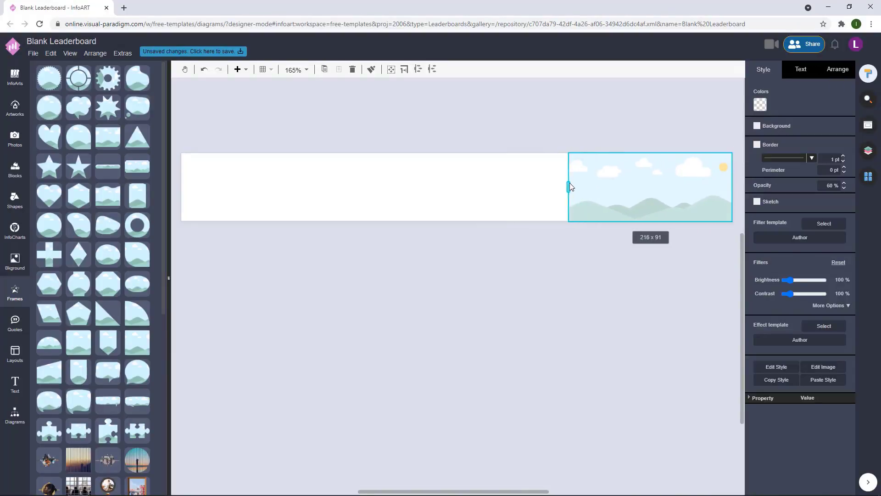
pyautogui.click(508, 121)
# Step: Add a full-height rectangle without outline across the middle of the banner, leaving white gaps on both sides
pyautogui.click(16, 413)
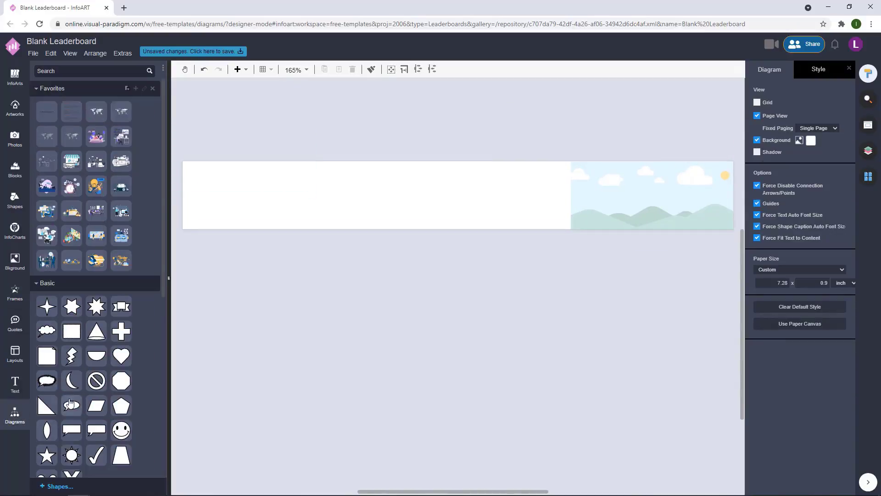
pyautogui.scroll(-5, 62, 431)
pyautogui.click(50, 440)
pyautogui.scroll(-5, 46, 322)
pyautogui.moveTo(246, 184); pyautogui.dragTo(227, 230)
pyautogui.moveTo(273, 196); pyautogui.dragTo(311, 198)
pyautogui.click(757, 166)
pyautogui.moveTo(456, 195); pyautogui.dragTo(460, 195)
# Step: Fill the rectangle with #333333 and extend its right side a little toward the photo frame
pyautogui.click(842, 133)
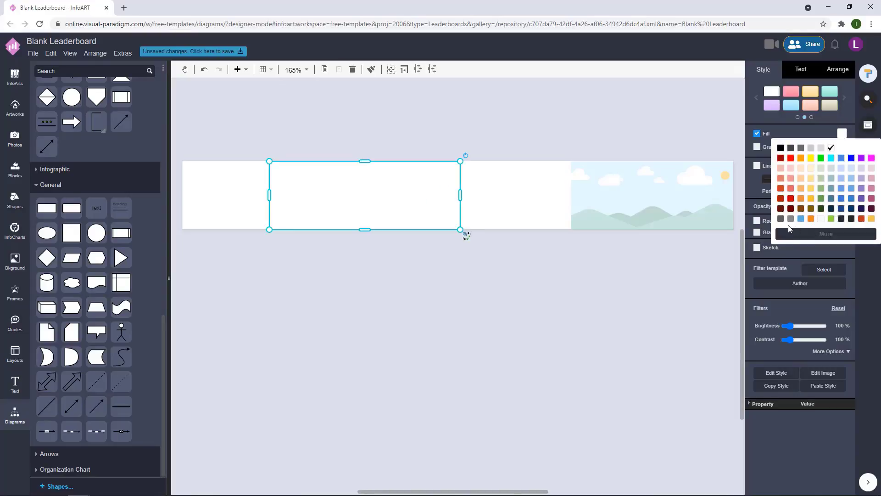
pyautogui.click(789, 230)
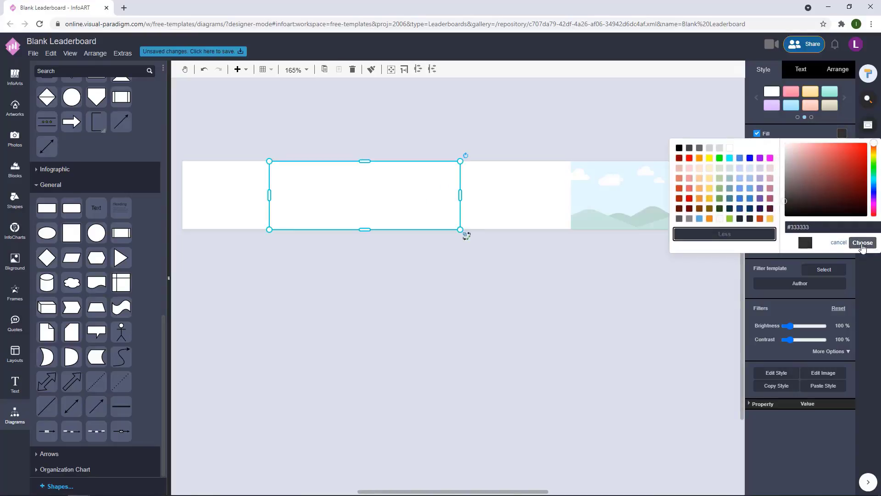
pyautogui.click(862, 242)
pyautogui.click(453, 198)
pyautogui.moveTo(460, 195); pyautogui.dragTo(481, 195)
pyautogui.click(458, 108)
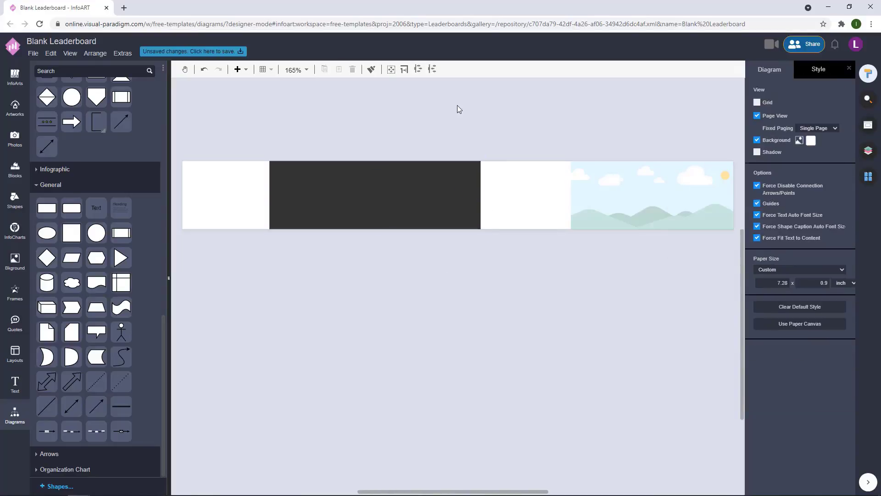
# Step: Add a text box above the dark rectangle and enlarge it into a wide heading box
pyautogui.doubleClick(327, 90)
pyautogui.moveTo(338, 108); pyautogui.dragTo(337, 132)
pyautogui.moveTo(350, 111); pyautogui.dragTo(487, 111)
# Step: Search the photos for "fashion" and fill a copy of the frame placed below the banner with the white backpack photo
pyautogui.click(15, 137)
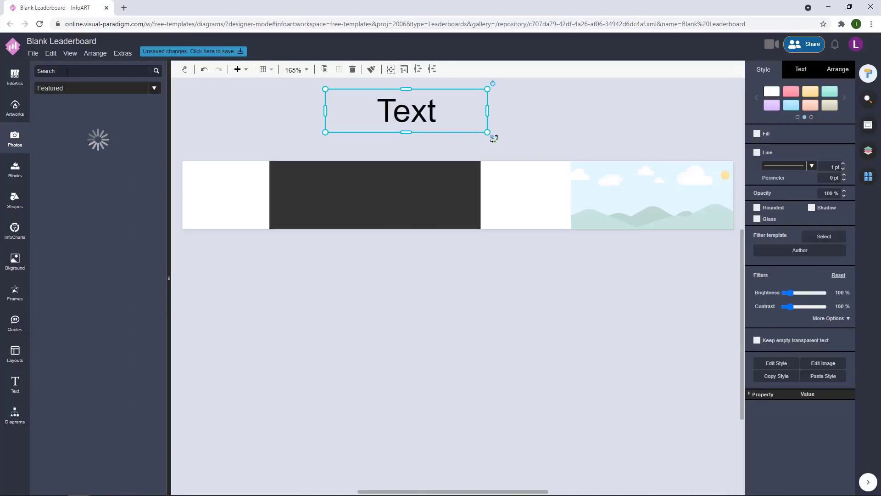
pyautogui.click(67, 73)
pyautogui.write('fashion')
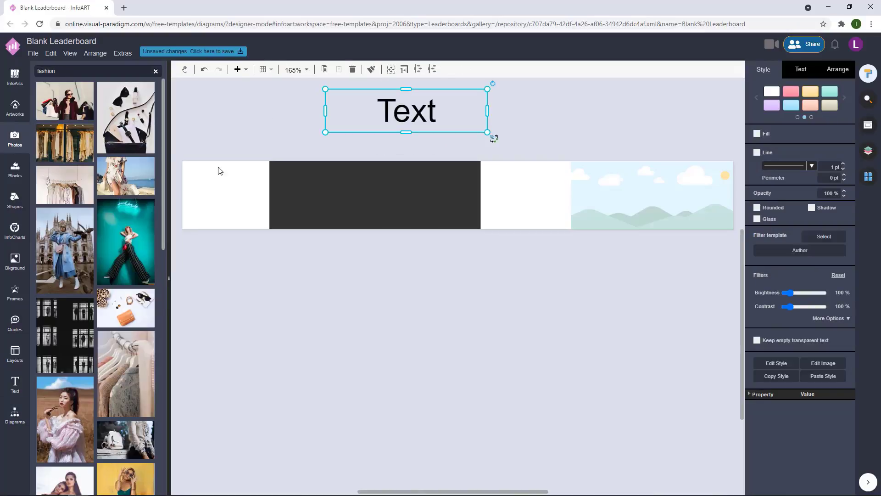
pyautogui.click(203, 444)
pyautogui.moveTo(125, 440); pyautogui.dragTo(537, 313)
pyautogui.hotkey('ctrl', 'z')
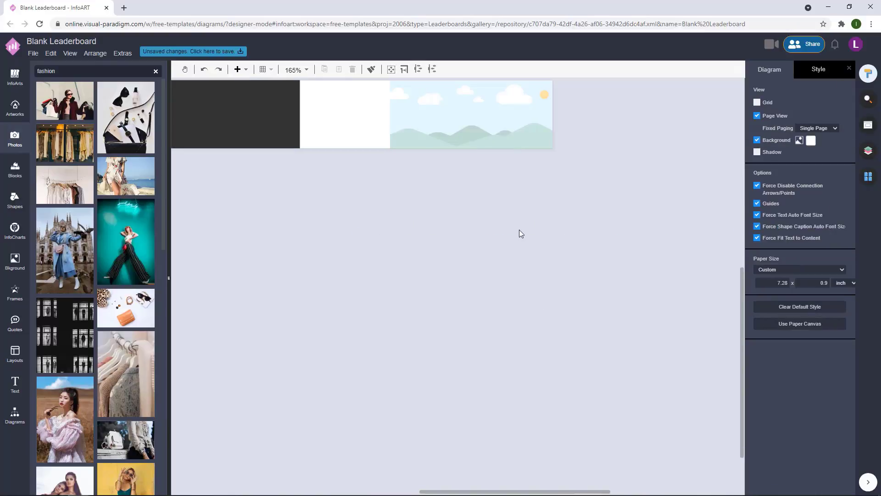
pyautogui.scroll(-2, 519, 229)
pyautogui.moveTo(486, 180); pyautogui.dragTo(481, 249)
pyautogui.moveTo(482, 250); pyautogui.dragTo(482, 250)
pyautogui.moveTo(125, 439); pyautogui.dragTo(500, 261)
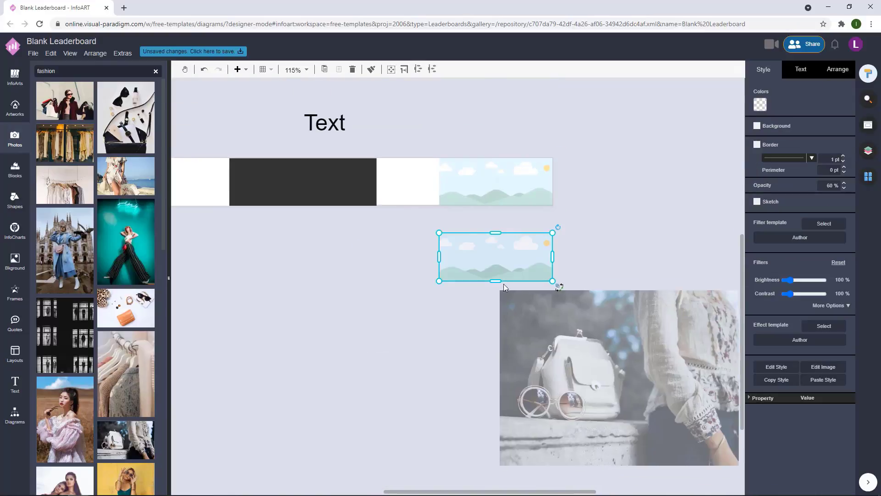
# Step: Delete the empty placeholder frame and move the white backpack photo into its place at the banner's right end
pyautogui.click(632, 197)
pyautogui.click(499, 193)
pyautogui.press('Delete')
pyautogui.click(502, 257)
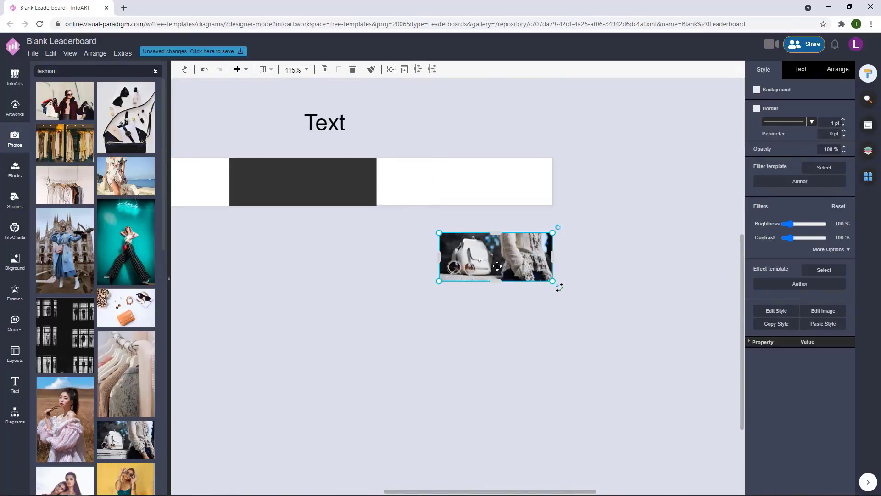
pyautogui.click(614, 197)
pyautogui.hotkey('ctrl', 'z')
pyautogui.click(613, 197)
pyautogui.click(508, 181)
pyautogui.press('Delete')
pyautogui.moveTo(507, 261); pyautogui.dragTo(508, 185)
# Step: Fit the backpack photo to the banner's height and slightly narrow the dark rectangle from its right side
pyautogui.click(434, 207)
pyautogui.scroll(2, 433, 208)
pyautogui.click(583, 235)
pyautogui.moveTo(583, 235); pyautogui.dragTo(583, 233)
pyautogui.click(508, 159)
pyautogui.moveTo(445, 176); pyautogui.dragTo(581, 188)
pyautogui.click(501, 239)
pyautogui.moveTo(551, 244); pyautogui.dragTo(538, 244)
pyautogui.click(484, 161)
pyautogui.scroll(-1, 561, 189)
pyautogui.moveTo(549, 291); pyautogui.dragTo(443, 290)
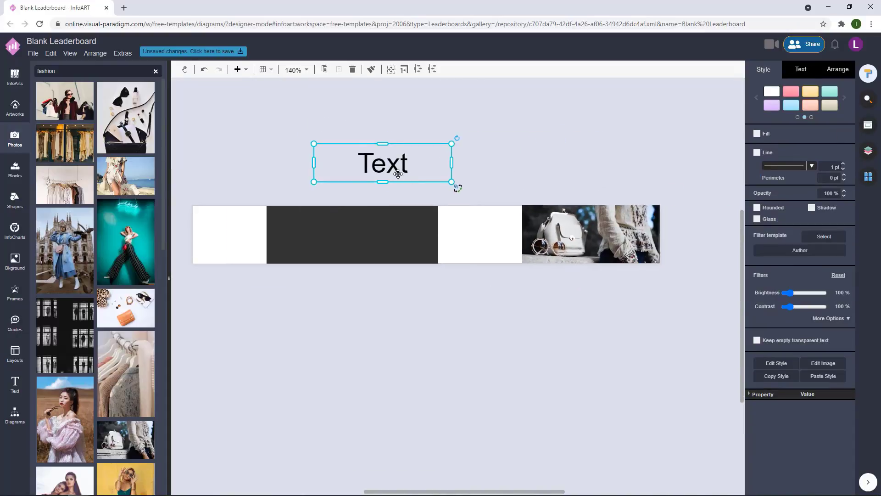
# Step: Enter "Find Your Perfect Coat." in the text box and move it onto the dark rectangle
pyautogui.write('Find Your P')
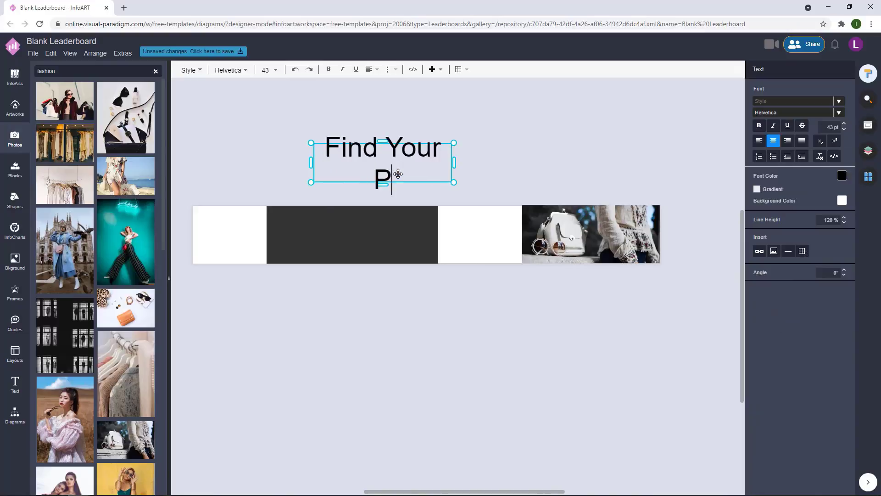
pyautogui.write('erfect Coat.')
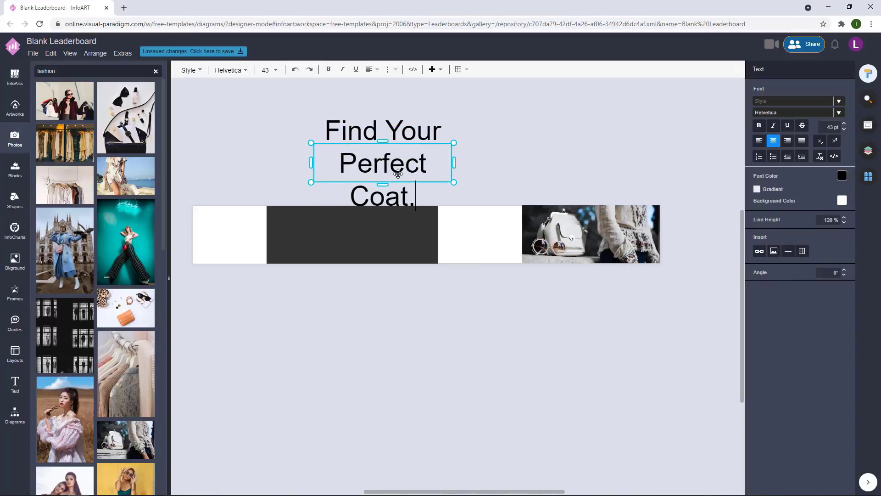
pyautogui.click(475, 168)
pyautogui.moveTo(404, 166); pyautogui.dragTo(373, 247)
# Step: Left-align the heading and set its line height to 110%
pyautogui.click(800, 70)
pyautogui.click(760, 129)
pyautogui.doubleClick(363, 126)
pyautogui.click(844, 223)
pyautogui.click(482, 156)
# Step: Color the heading white and fit it into the upper left part of the dark rectangle
pyautogui.click(844, 174)
pyautogui.click(831, 189)
pyautogui.click(486, 177)
pyautogui.click(349, 223)
pyautogui.click(364, 190)
pyautogui.click(361, 223)
# Step: Set the heading's font to Playfair Display with 100% line height and shrink it slightly
pyautogui.moveTo(324, 234); pyautogui.dragTo(325, 233)
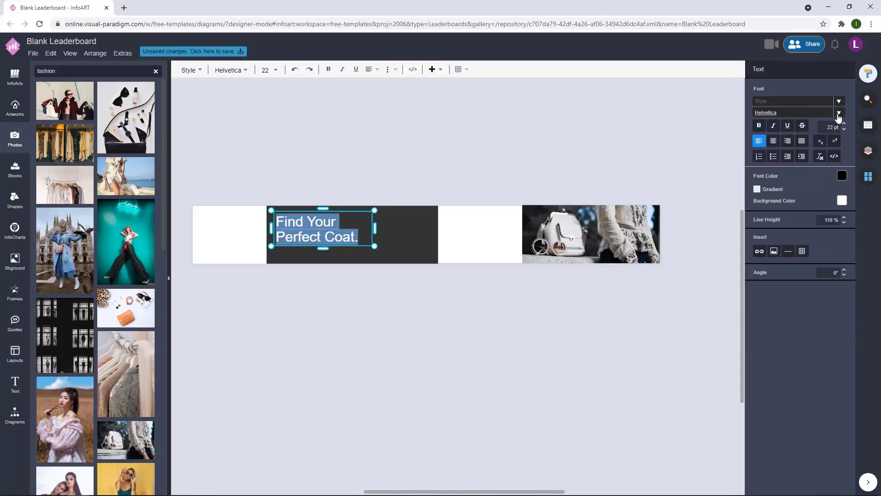
pyautogui.click(839, 114)
pyautogui.moveTo(876, 125); pyautogui.dragTo(871, 224)
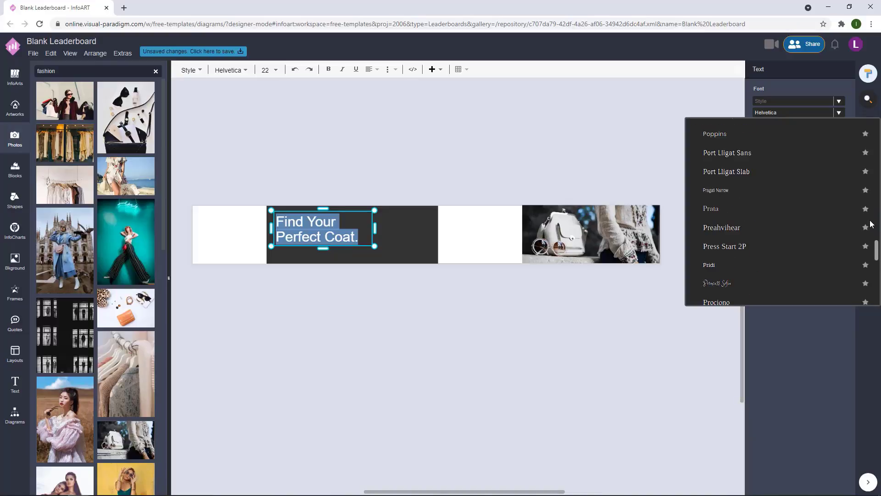
pyautogui.scroll(2, 837, 228)
pyautogui.click(837, 251)
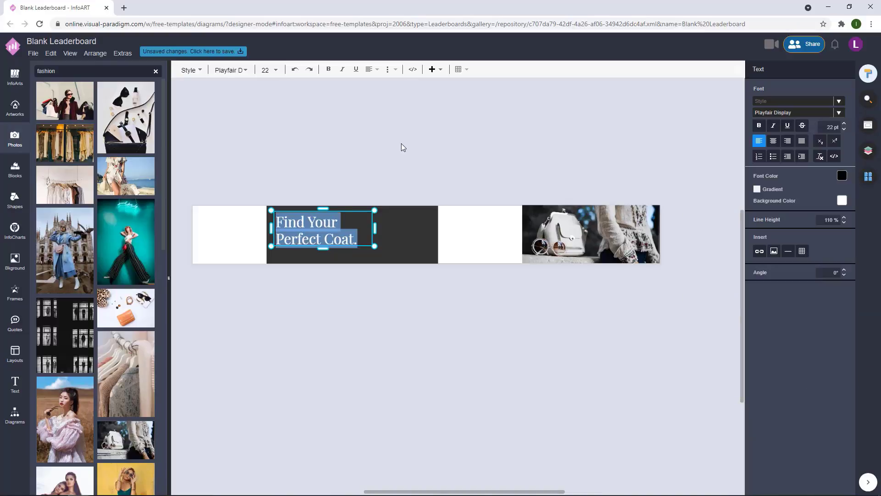
pyautogui.doubleClick(362, 242)
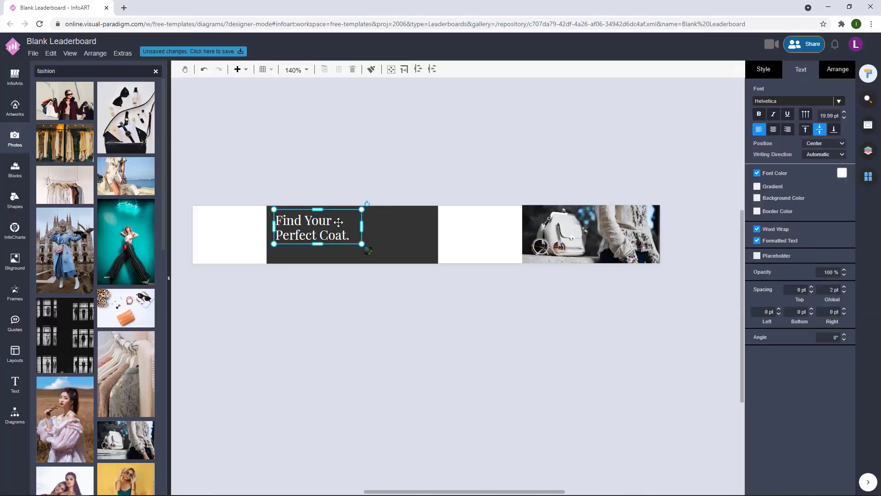
pyautogui.click(419, 147)
# Step: Copy the heading above the banner, flatten the copy to a single small line and replace its text with "JENN WOMAN FASHION"
pyautogui.keyDown('ctrl'); pyautogui.moveTo(347, 233); pyautogui.dragTo(499, 161); pyautogui.keyUp('ctrl')
pyautogui.moveTo(388, 180); pyautogui.dragTo(389, 153)
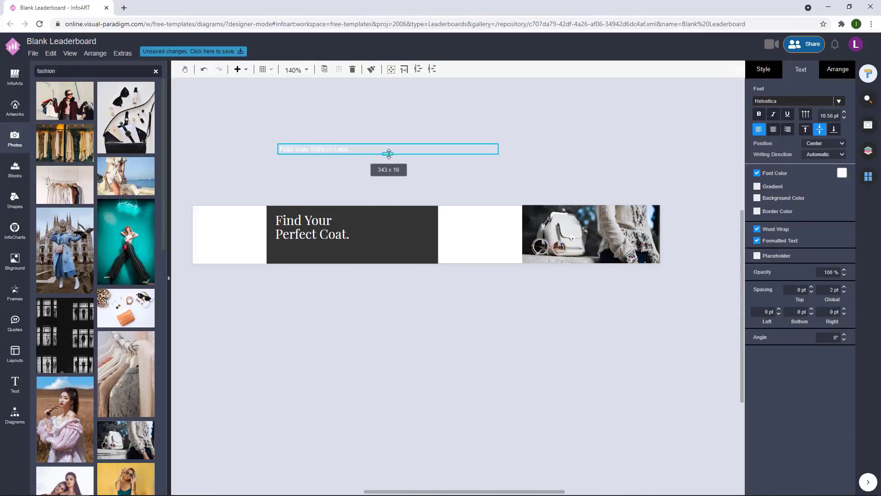
pyautogui.doubleClick(334, 147)
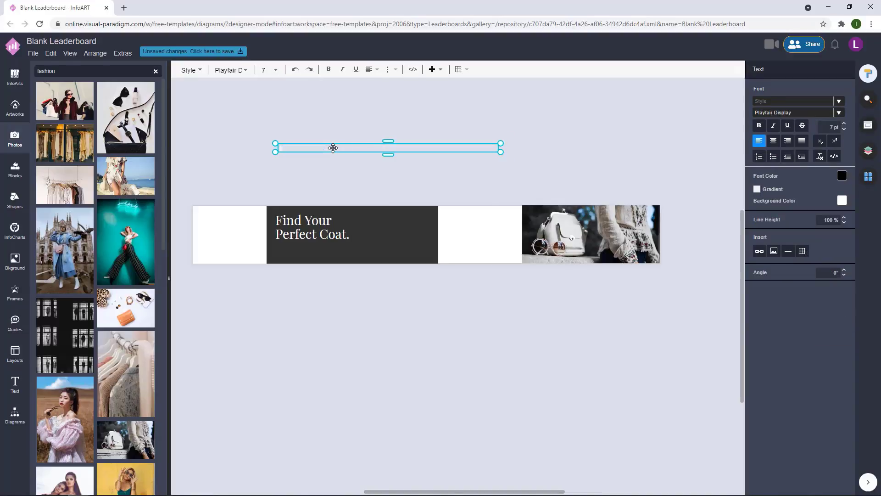
pyautogui.press('BackSpace')
pyautogui.write('NN WOMAN FASHION')
pyautogui.click(324, 161)
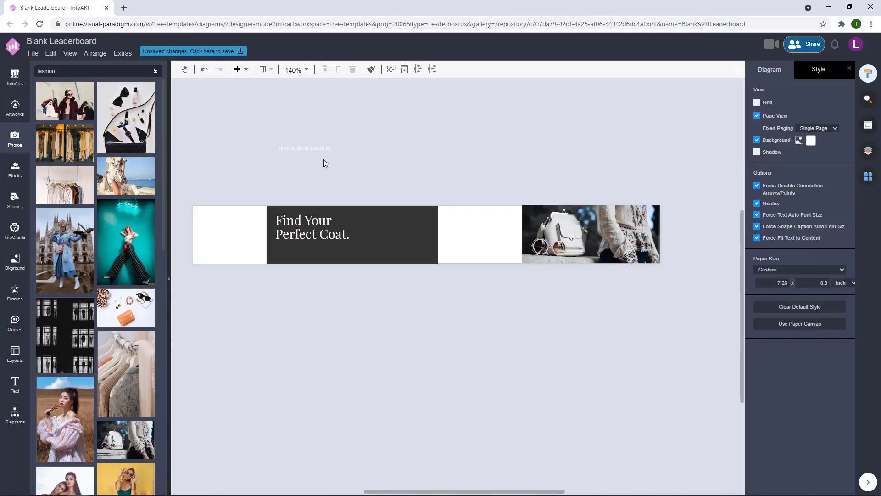
# Step: Move the "JENN WOMAN FASHION" line beneath the heading on the dark rectangle and set its font to Amiko
pyautogui.moveTo(313, 148); pyautogui.dragTo(309, 253)
pyautogui.doubleClick(308, 254)
pyautogui.click(838, 113)
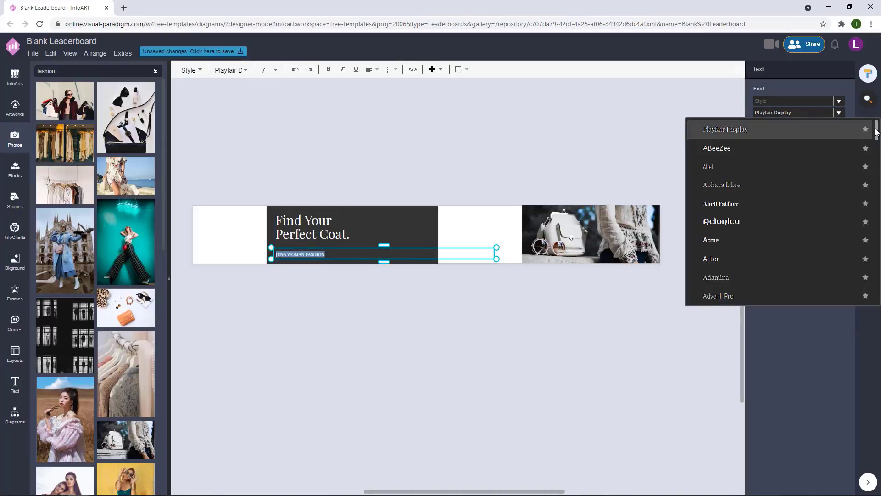
pyautogui.moveTo(877, 127); pyautogui.dragTo(877, 135)
pyautogui.click(720, 198)
pyautogui.click(326, 142)
# Step: Narrow the shop name's text box to fit its line and change the text to "JENN'S WOMAN FASHION"
pyautogui.scroll(4, 313, 262)
pyautogui.moveTo(311, 242)
pyautogui.mouseDown()
pyautogui.moveTo(311, 251)
pyautogui.moveTo(311, 243)
pyautogui.mouseUp()
pyautogui.moveTo(694, 244); pyautogui.dragTo(368, 245)
pyautogui.click(276, 275)
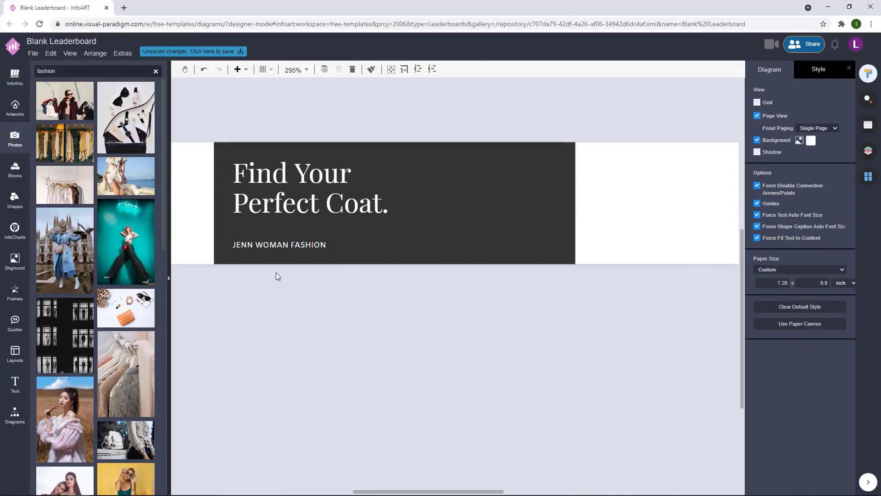
pyautogui.doubleClick(255, 246)
pyautogui.write("'S")
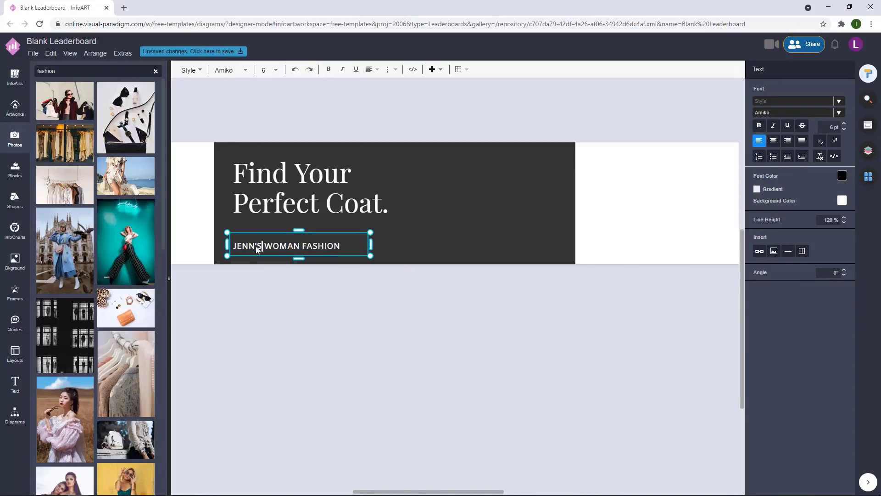
pyautogui.click(365, 304)
# Step: Align the left edges of the heading and the shop name line
pyautogui.scroll(-3, 365, 304)
pyautogui.click(341, 295)
pyautogui.keyDown('shift'); pyautogui.click(344, 269); pyautogui.keyUp('shift')
pyautogui.click(837, 70)
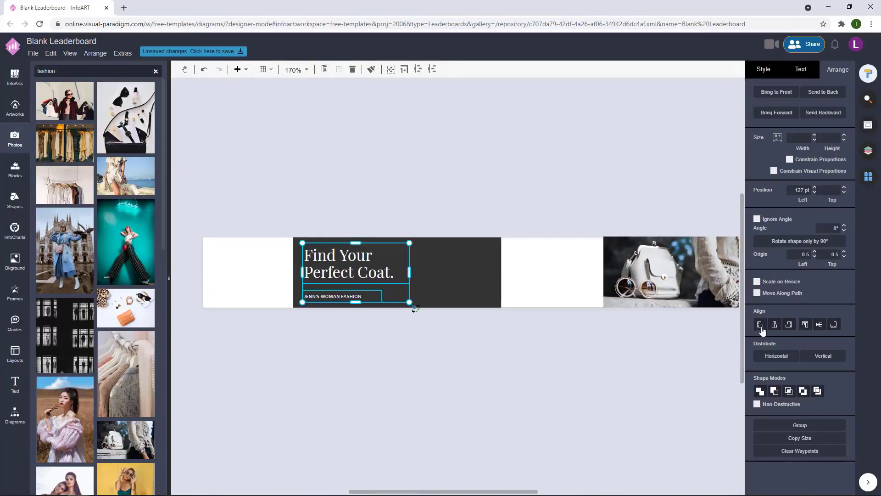
pyautogui.click(761, 328)
pyautogui.click(350, 349)
pyautogui.moveTo(350, 349); pyautogui.dragTo(321, 344)
pyautogui.click(330, 290)
pyautogui.click(347, 331)
pyautogui.scroll(3, 337, 312)
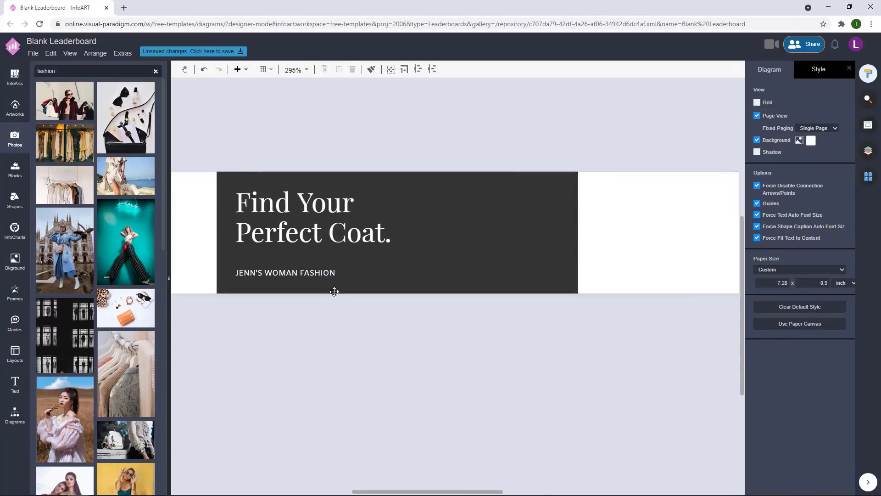
# Step: Widen the shop name's text box beneath the heading on the dark rectangle
pyautogui.doubleClick(336, 273)
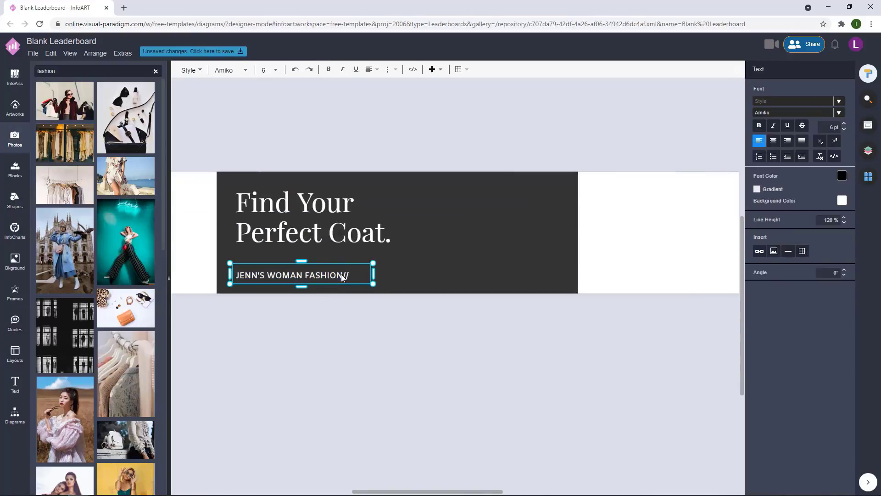
pyautogui.click(352, 282)
pyautogui.scroll(-3, 352, 350)
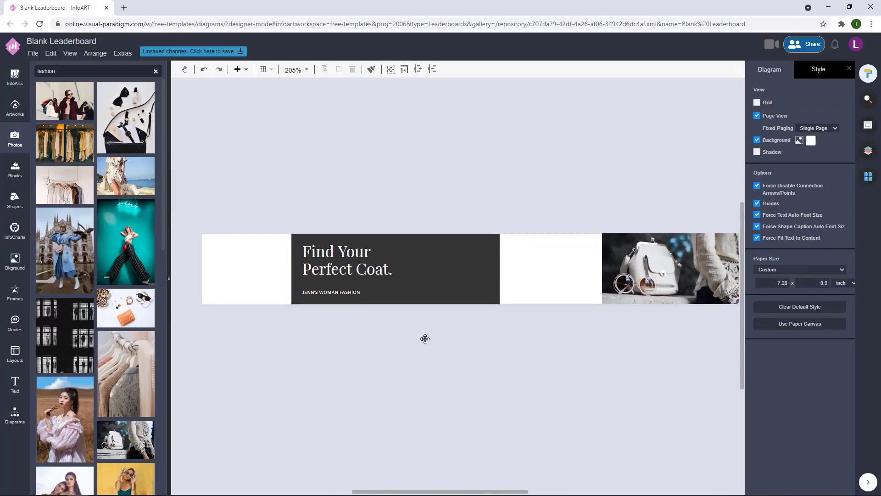
pyautogui.click(352, 283)
pyautogui.moveTo(379, 277); pyautogui.dragTo(389, 277)
pyautogui.click(362, 305)
pyautogui.click(361, 288)
pyautogui.click(272, 296)
pyautogui.scroll(3, 273, 295)
# Step: Space out the lettering of "JENN'S WOMAN FASHION" by inserting a space between its letters
pyautogui.click(304, 282)
pyautogui.click(304, 283)
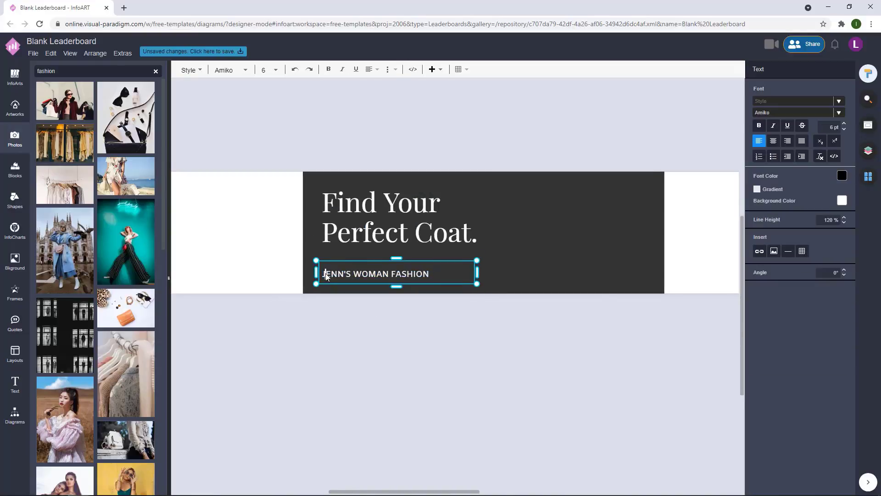
pyautogui.press('space')
pyautogui.press('Right')
pyautogui.press('space')
pyautogui.press('Right')
pyautogui.press('space')
pyautogui.press('Right')
pyautogui.press('space')
pyautogui.press('Right')
pyautogui.press('space')
pyautogui.press('Right')
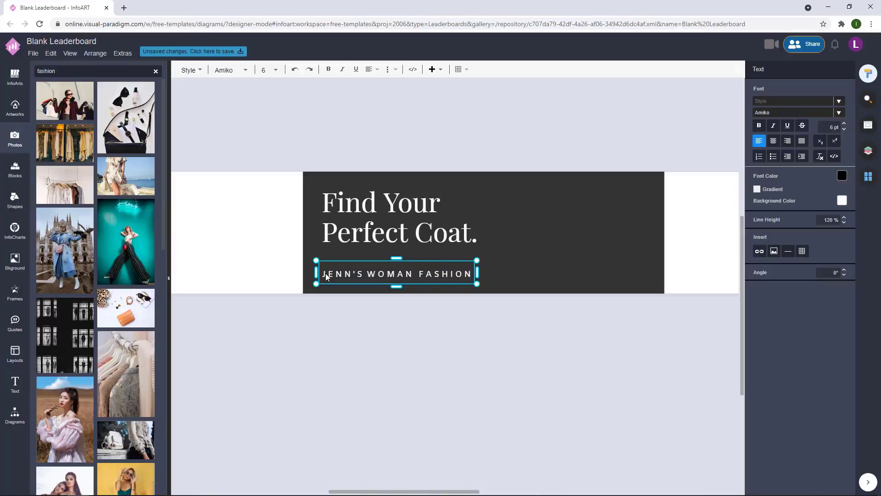
pyautogui.click(366, 275)
pyautogui.click(395, 316)
# Step: Resize the shop name's text box to about 147 pt wide and 12 pt high
pyautogui.click(404, 278)
pyautogui.moveTo(476, 274); pyautogui.dragTo(494, 289)
pyautogui.click(427, 317)
pyautogui.click(407, 284)
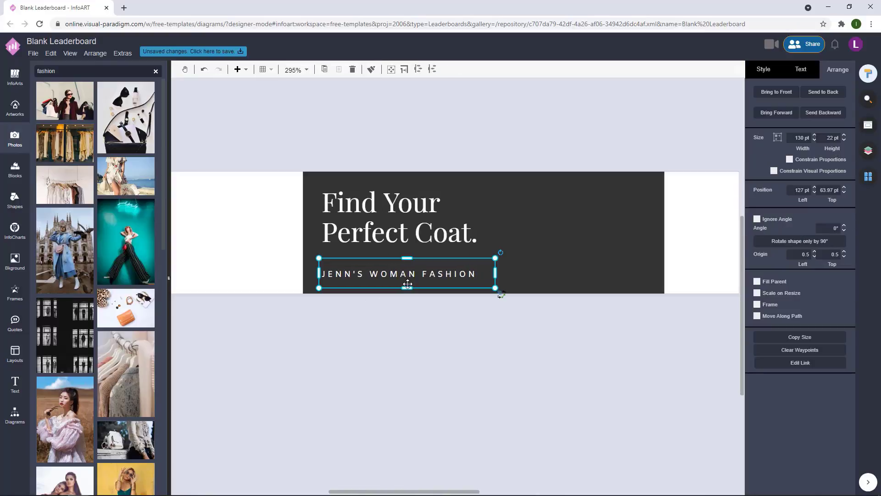
pyautogui.moveTo(408, 287); pyautogui.dragTo(436, 276)
pyautogui.moveTo(495, 265); pyautogui.dragTo(503, 264)
pyautogui.click(496, 314)
# Step: Enlarge the shop name's text box outward from its upper corner so the line has more room
pyautogui.scroll(-2, 496, 314)
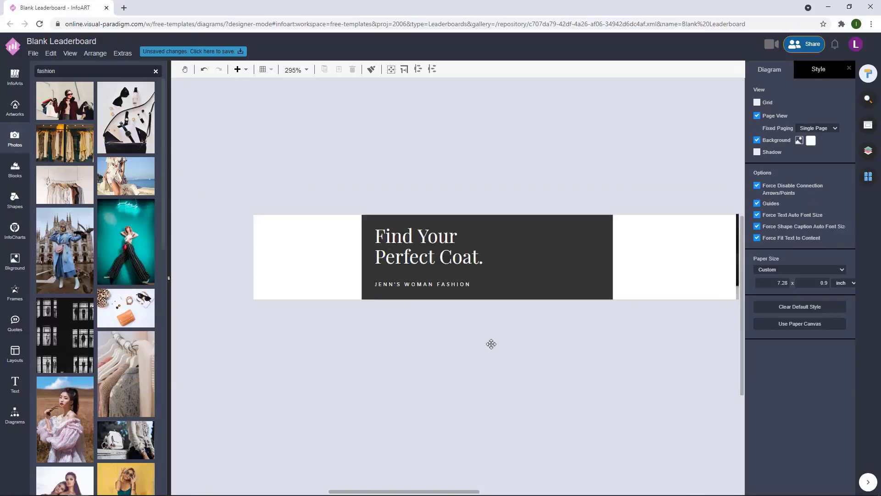
pyautogui.click(448, 300)
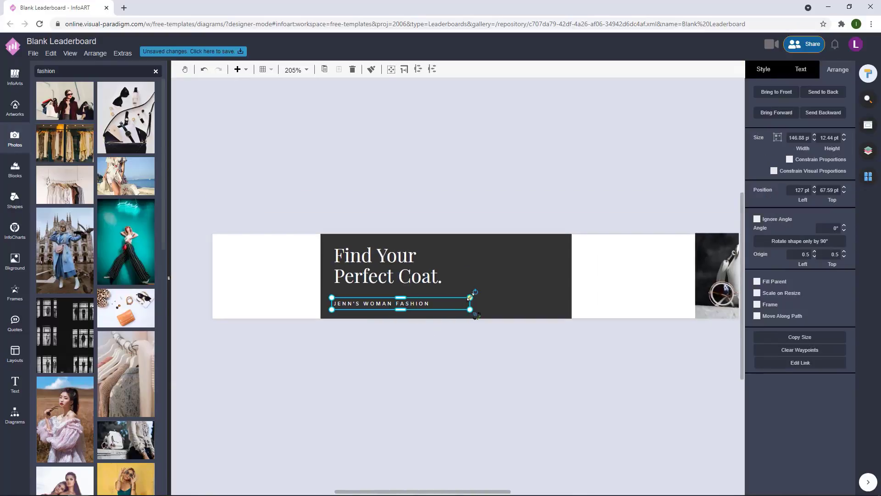
pyautogui.click(441, 327)
pyautogui.moveTo(470, 297); pyautogui.dragTo(492, 296)
pyautogui.click(445, 304)
pyautogui.click(487, 350)
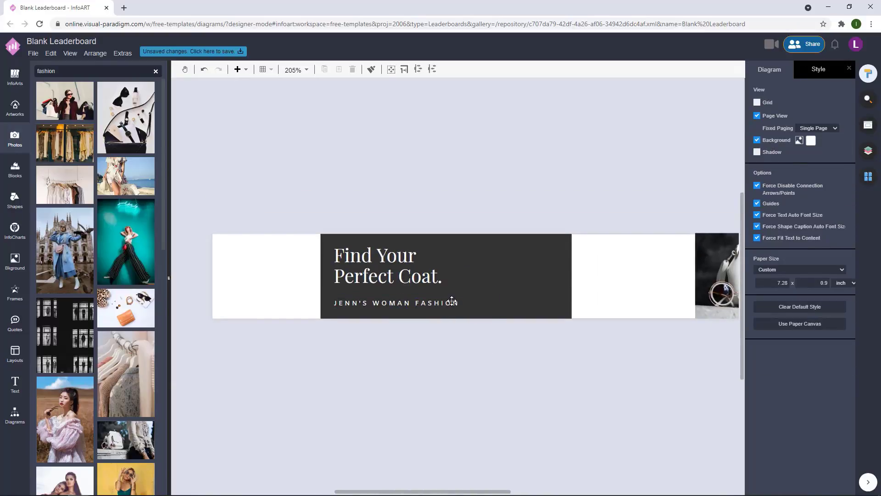
# Step: Set the font size of the shop name line to 6 pt
pyautogui.doubleClick(452, 300)
pyautogui.click(843, 127)
pyautogui.write('6.5')
pyautogui.press('Return')
pyautogui.click(437, 315)
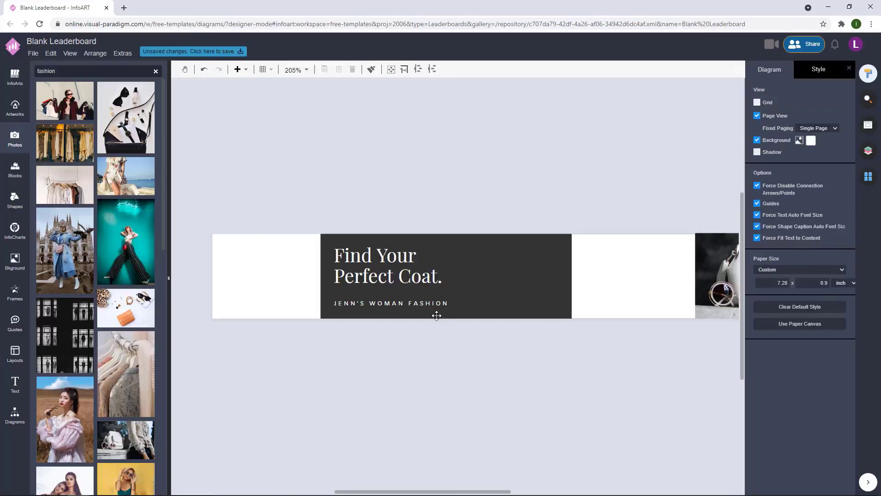
pyautogui.doubleClick(440, 302)
pyautogui.moveTo(825, 127); pyautogui.dragTo(837, 128)
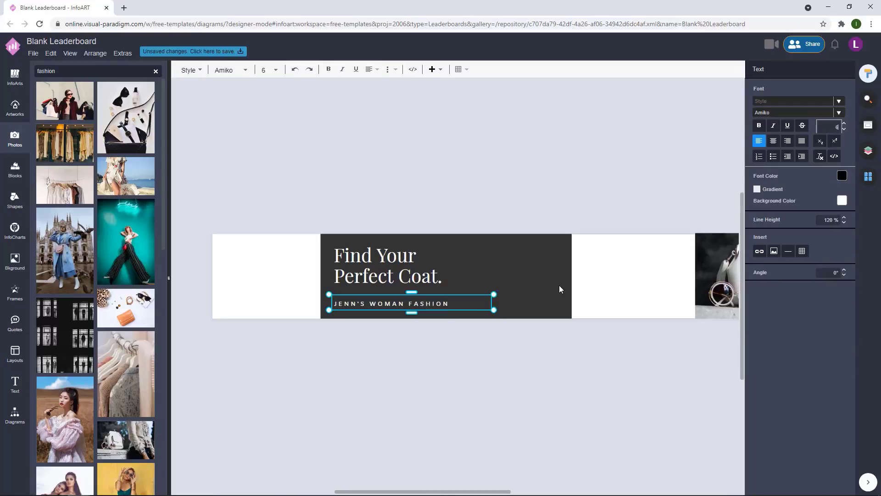
pyautogui.press('Return')
pyautogui.moveTo(464, 354); pyautogui.dragTo(449, 374)
pyautogui.click(422, 291)
pyautogui.click(483, 225)
# Step: Add a rectangle beside the shop name as a thin white horizontal line without an outline, reaching almost to the dark rectangle's edge
pyautogui.scroll(-3, 458, 342)
pyautogui.scroll(2, 452, 340)
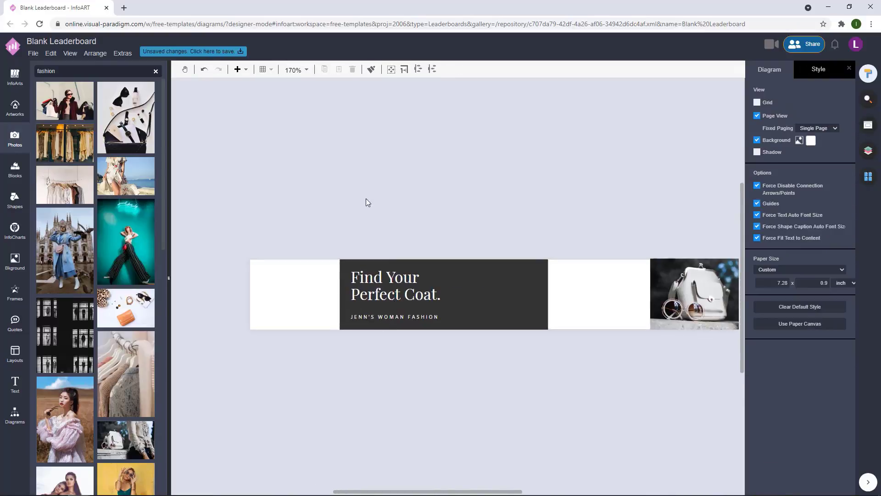
pyautogui.click(16, 413)
pyautogui.moveTo(47, 208); pyautogui.dragTo(513, 316)
pyautogui.click(847, 141)
pyautogui.click(780, 152)
pyautogui.click(558, 186)
pyautogui.scroll(4, 477, 315)
pyautogui.click(472, 320)
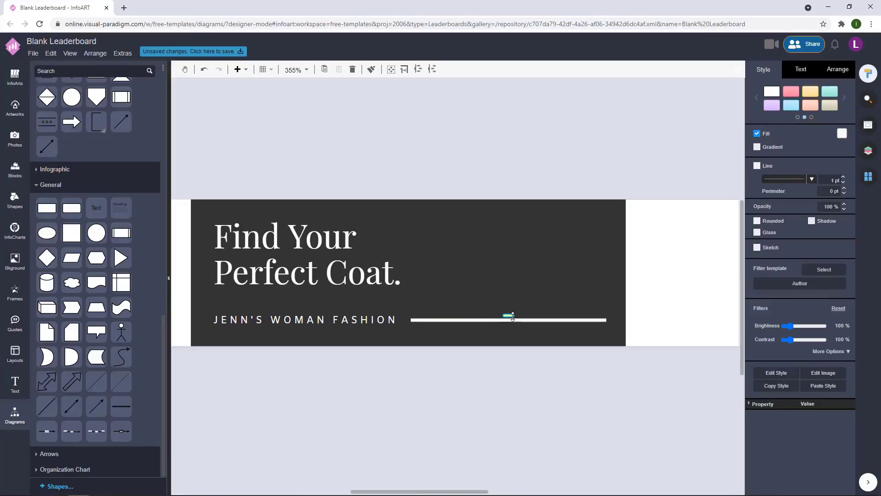
pyautogui.click(535, 161)
pyautogui.scroll(-4, 484, 397)
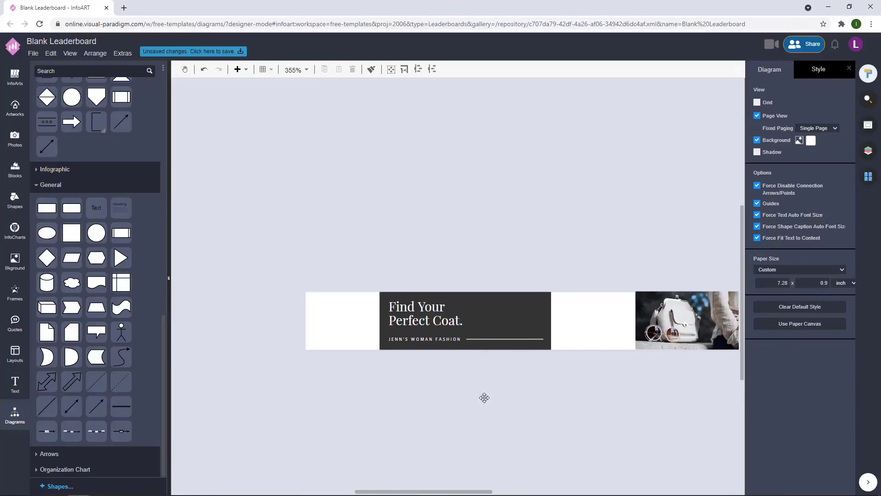
# Step: Try the Bebas Neue font on the shop name line and enlarge its text box
pyautogui.click(377, 316)
pyautogui.click(802, 74)
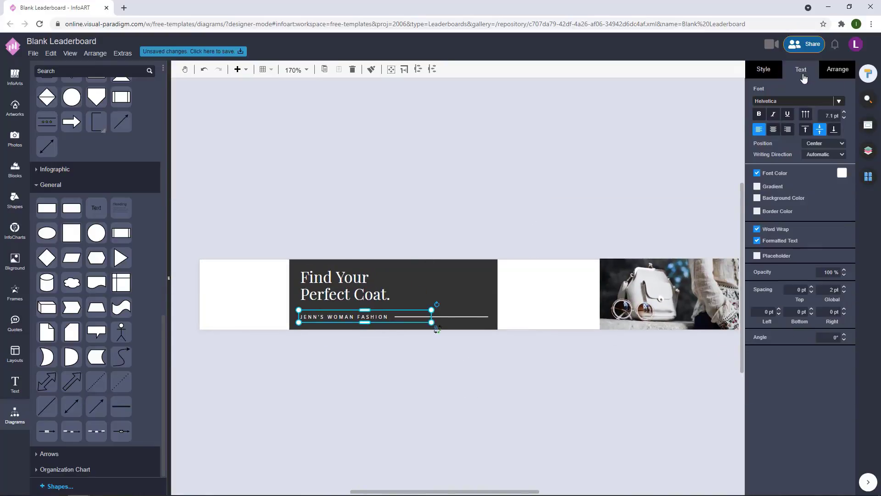
pyautogui.click(444, 146)
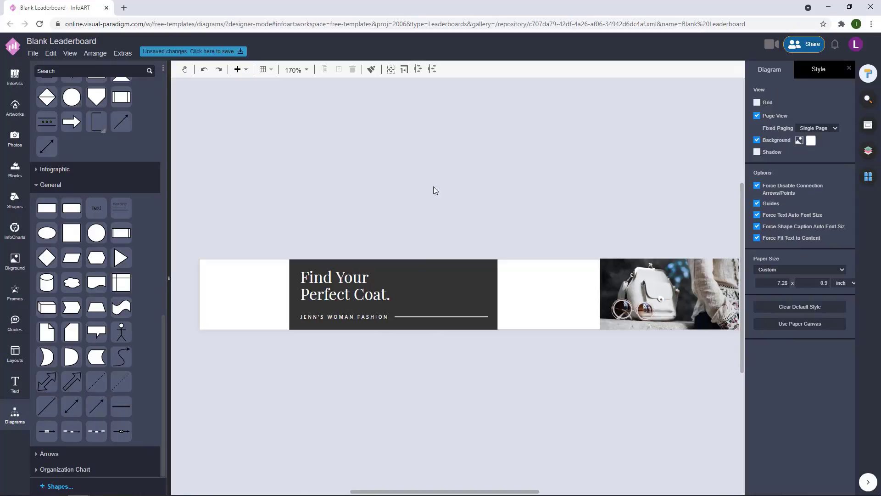
pyautogui.moveTo(440, 230); pyautogui.dragTo(423, 228)
pyautogui.doubleClick(351, 312)
pyautogui.moveTo(877, 133); pyautogui.dragTo(878, 156)
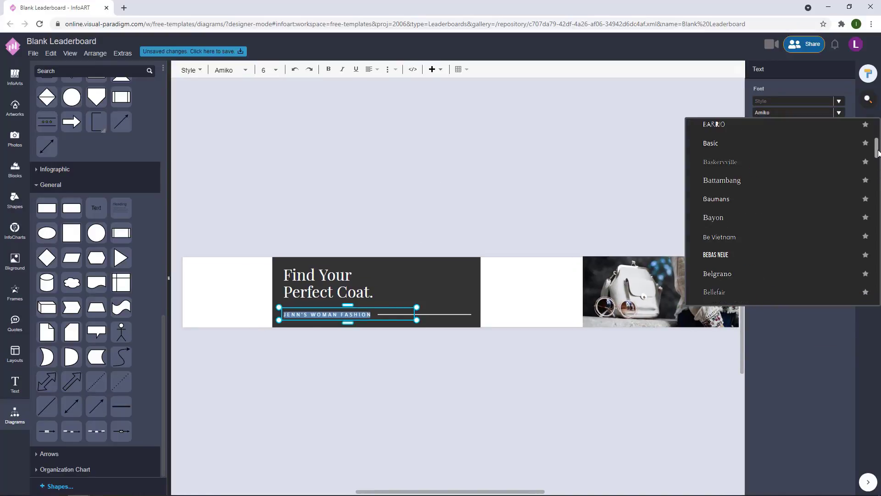
pyautogui.click(742, 254)
pyautogui.click(483, 172)
pyautogui.click(339, 316)
pyautogui.moveTo(415, 308); pyautogui.dragTo(451, 304)
pyautogui.click(433, 243)
pyautogui.click(374, 311)
pyautogui.click(421, 214)
pyautogui.scroll(3, 303, 330)
pyautogui.moveTo(334, 352); pyautogui.dragTo(341, 370)
# Step: Undo the resizing and the font change on the shop name line
pyautogui.hotkey('ctrl', 'z')
pyautogui.hotkey('ctrl', 'z')
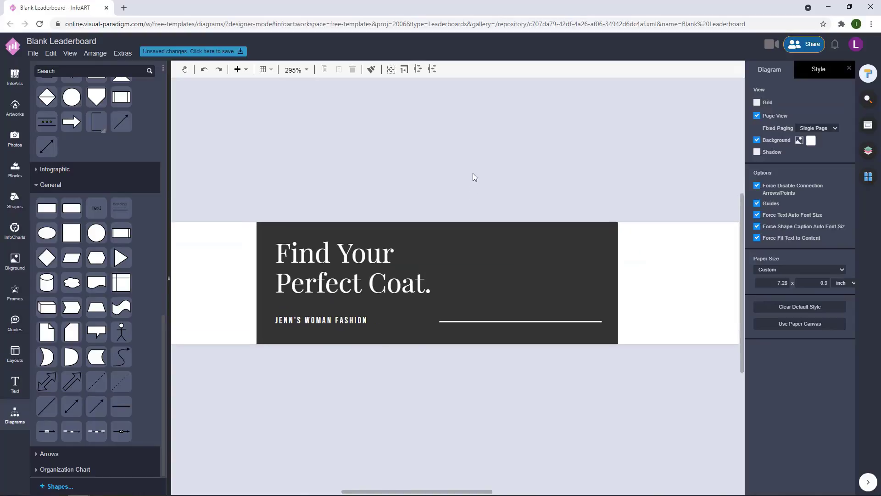
pyautogui.scroll(-2, 472, 175)
pyautogui.moveTo(463, 326); pyautogui.dragTo(409, 365)
pyautogui.scroll(-2, 417, 352)
pyautogui.scroll(3, 424, 340)
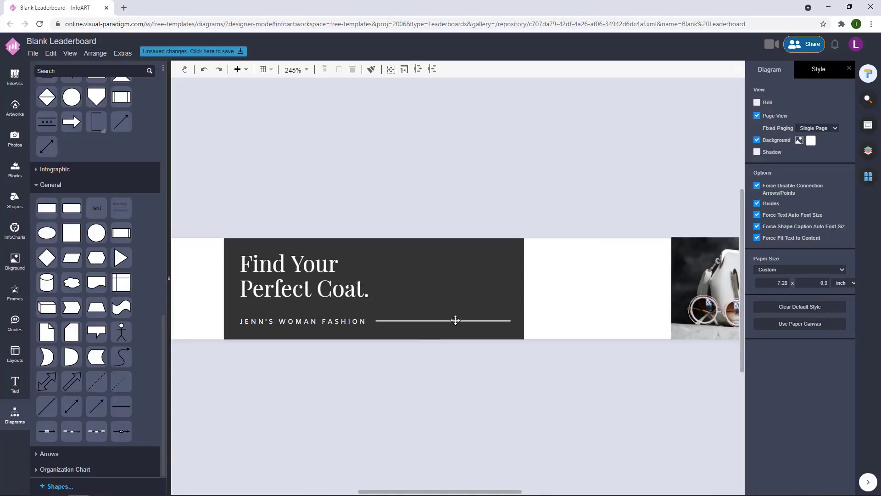
# Step: Nudge the thin white line into vertical alignment with the shop name lettering
pyautogui.click(454, 320)
pyautogui.click(444, 372)
pyautogui.moveTo(479, 320); pyautogui.dragTo(481, 322)
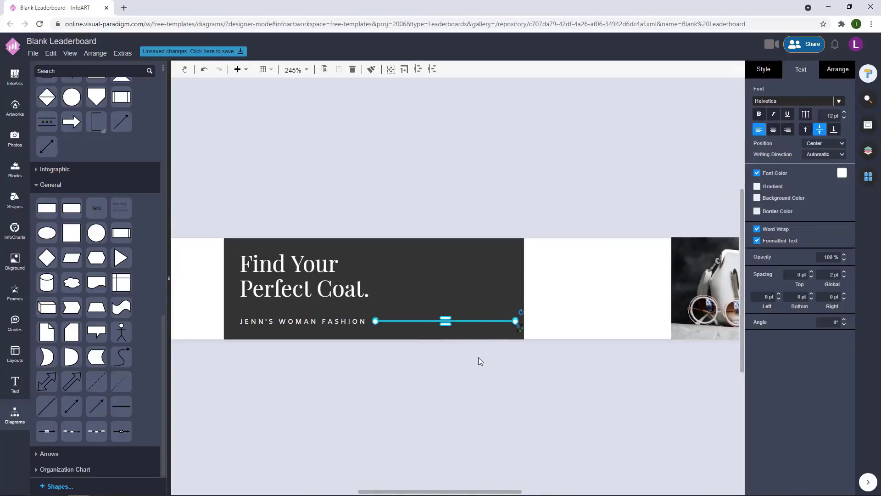
pyautogui.click(478, 357)
pyautogui.scroll(-2, 478, 358)
pyautogui.moveTo(488, 367); pyautogui.dragTo(480, 352)
pyautogui.click(273, 278)
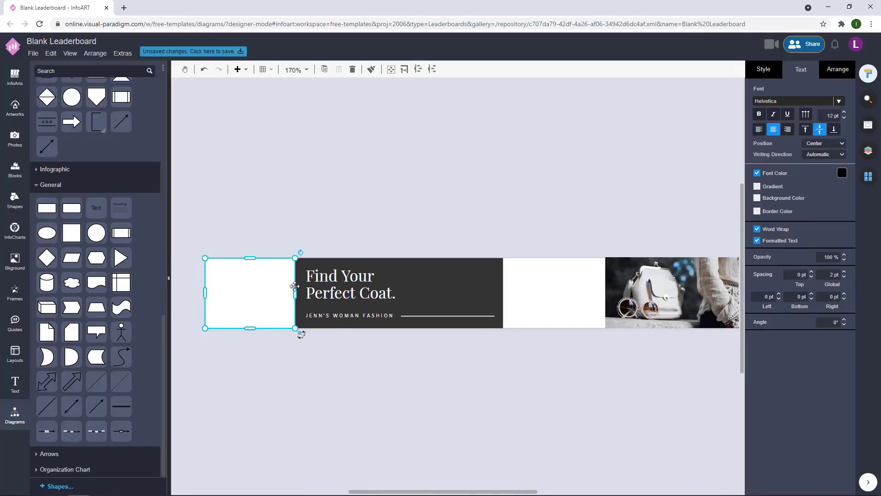
pyautogui.click(484, 278)
pyautogui.click(278, 291)
pyautogui.click(303, 179)
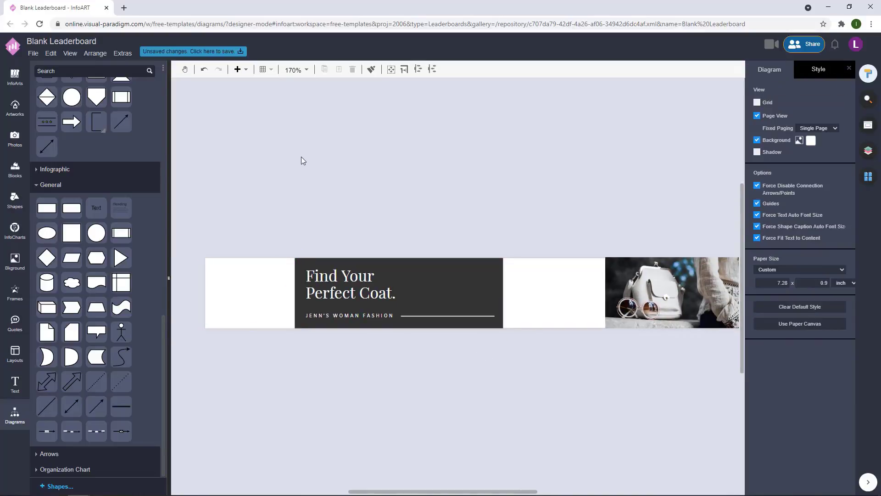
# Step: Copy the shop name line above the banner, colour it dark grey and replace its text with a phone number and a street address
pyautogui.moveTo(331, 315); pyautogui.dragTo(307, 187)
pyautogui.click(841, 173)
pyautogui.click(783, 262)
pyautogui.doubleClick(351, 185)
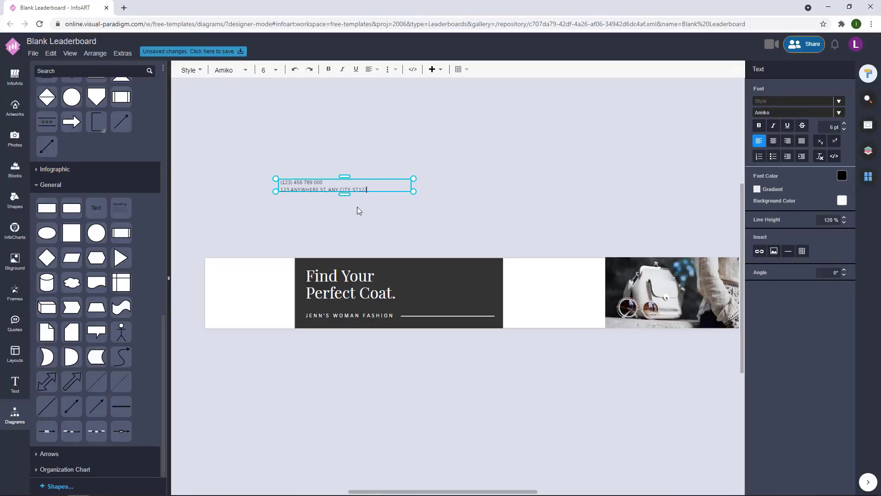
# Step: Move the contact details onto the white area beside the dark rectangle and narrow their text box to fit inside it
pyautogui.moveTo(306, 181); pyautogui.dragTo(246, 306)
pyautogui.scroll(2, 254, 380)
pyautogui.moveTo(254, 351); pyautogui.dragTo(323, 376)
pyautogui.click(328, 309)
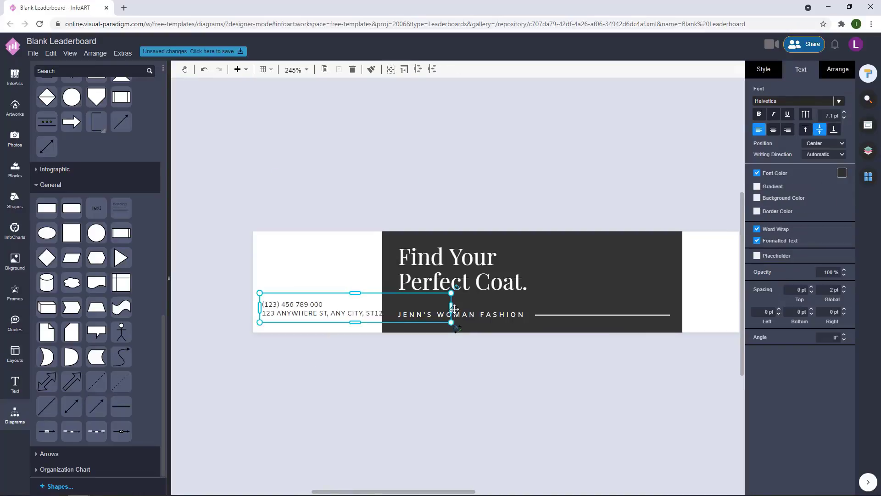
pyautogui.moveTo(452, 307); pyautogui.dragTo(371, 308)
pyautogui.click(348, 363)
# Step: Make the contact details' text box taller and narrower for three lines, and inset it from the banner's outer edge
pyautogui.click(318, 305)
pyautogui.moveTo(315, 293); pyautogui.dragTo(315, 286)
pyautogui.click(330, 367)
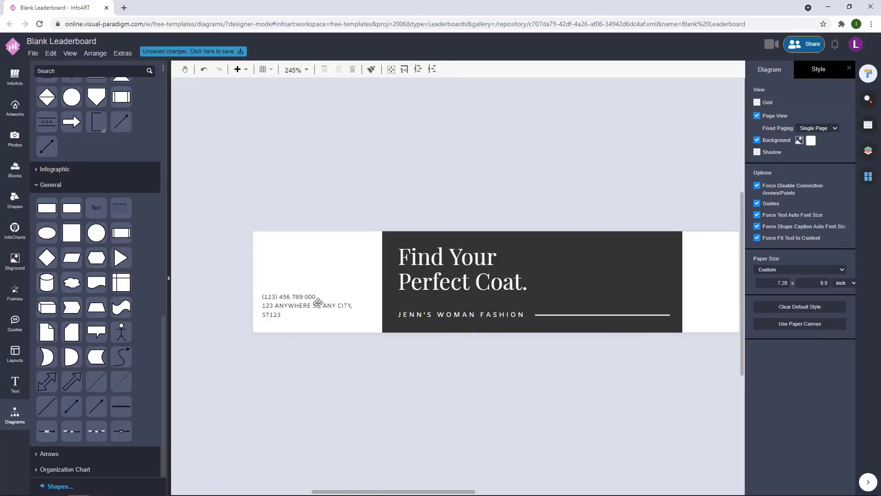
pyautogui.click(317, 302)
pyautogui.moveTo(372, 304); pyautogui.dragTo(305, 307)
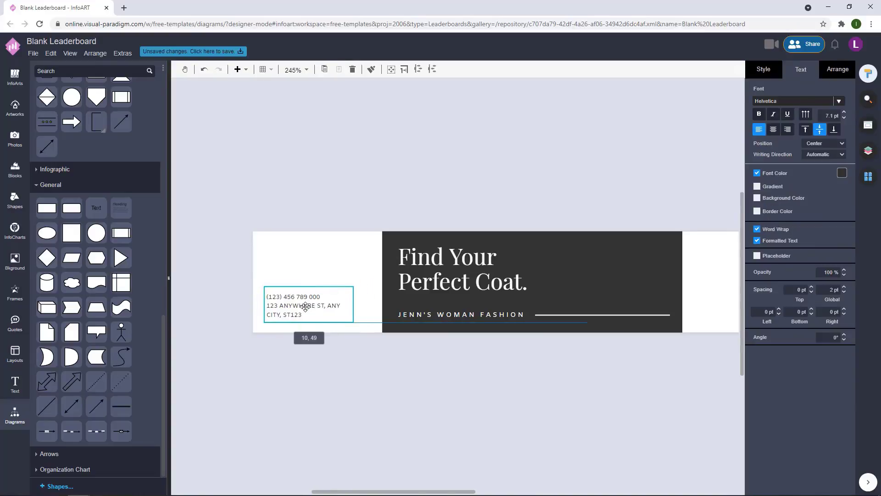
pyautogui.click(298, 367)
# Step: Enlarge the contact details' text box slightly from its upper corner
pyautogui.scroll(-2, 319, 381)
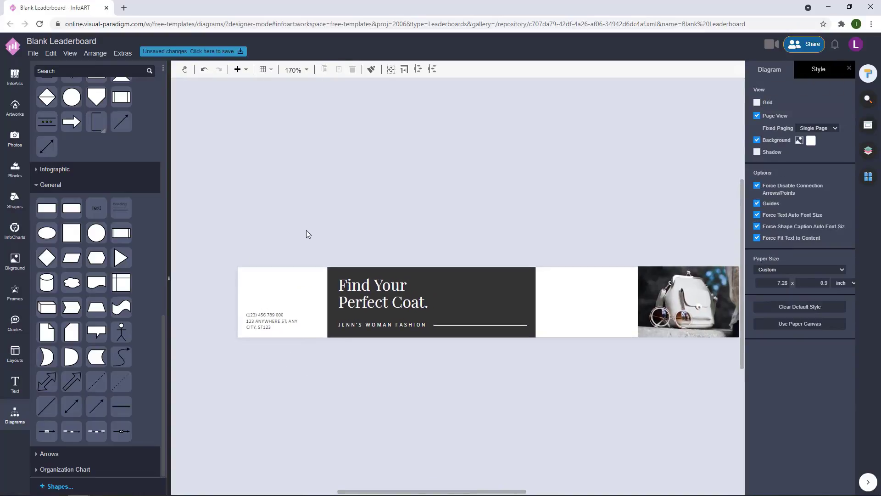
pyautogui.click(285, 328)
pyautogui.moveTo(303, 310); pyautogui.dragTo(310, 307)
pyautogui.click(318, 228)
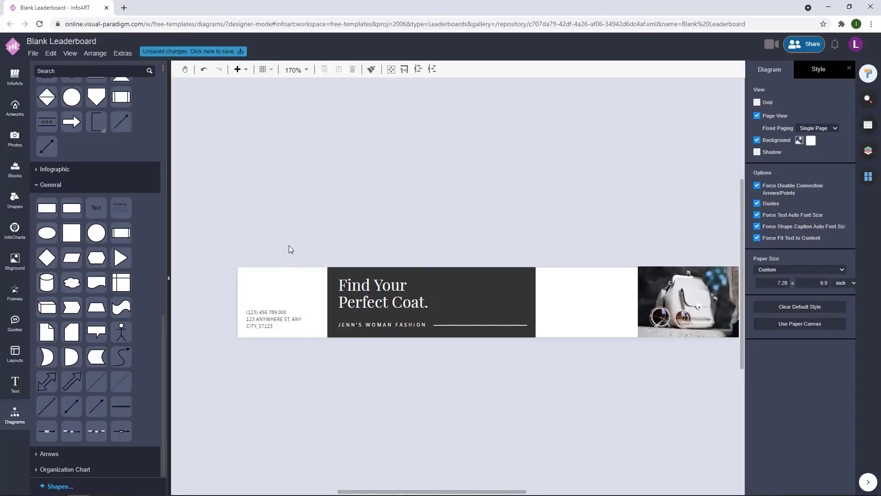
# Step: Add the round icon made of three horizontal bars from the Popular Brand Icons artwork to the canvas
pyautogui.click(14, 108)
pyautogui.click(60, 280)
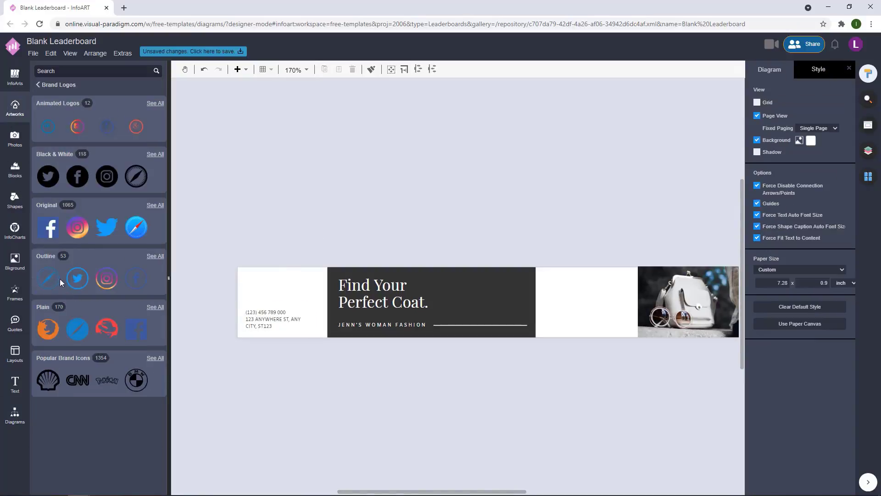
pyautogui.click(63, 365)
pyautogui.scroll(-10, 130, 322)
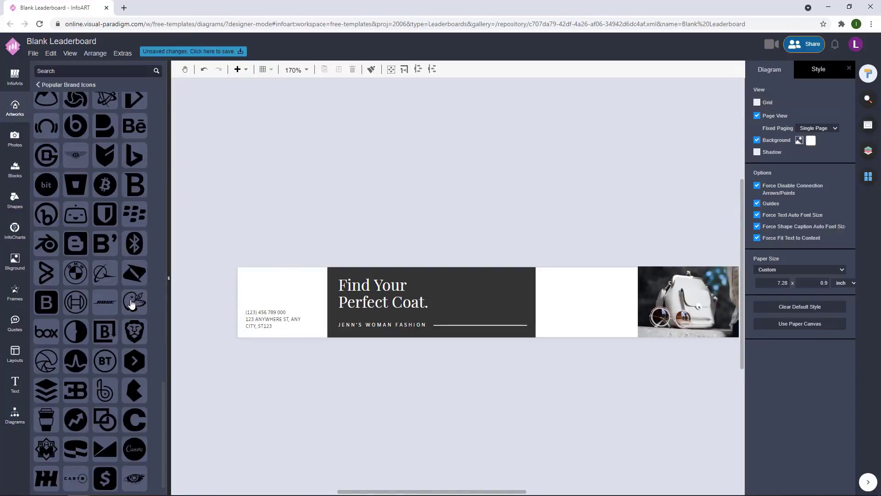
pyautogui.scroll(-10, 132, 303)
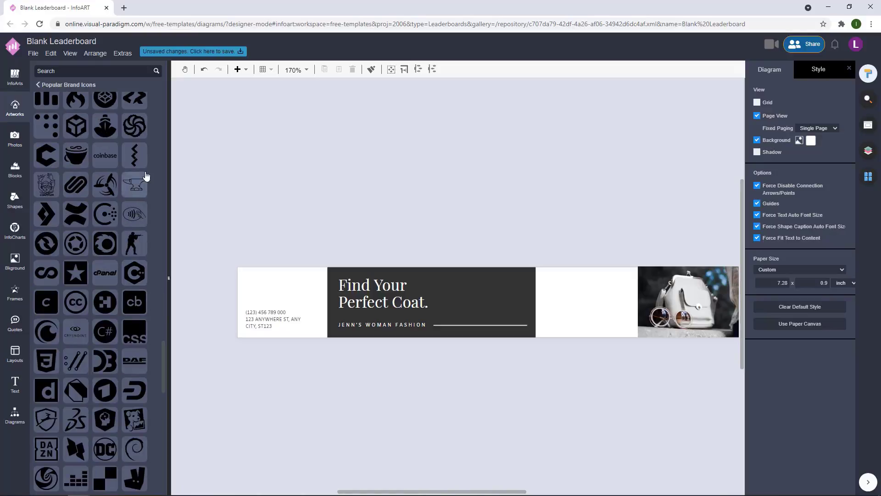
pyautogui.moveTo(164, 346); pyautogui.dragTo(156, 411)
pyautogui.moveTo(105, 372); pyautogui.dragTo(352, 248)
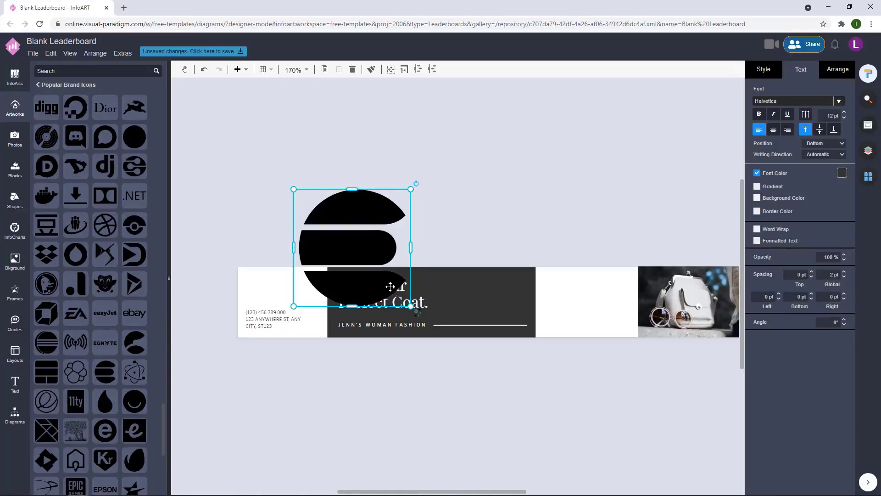
# Step: Shrink the three-bar icon to logo size and place it above the contact details on the white area
pyautogui.moveTo(410, 306); pyautogui.dragTo(261, 286)
pyautogui.click(764, 69)
pyautogui.click(309, 211)
pyautogui.click(289, 231)
pyautogui.click(255, 281)
pyautogui.click(272, 301)
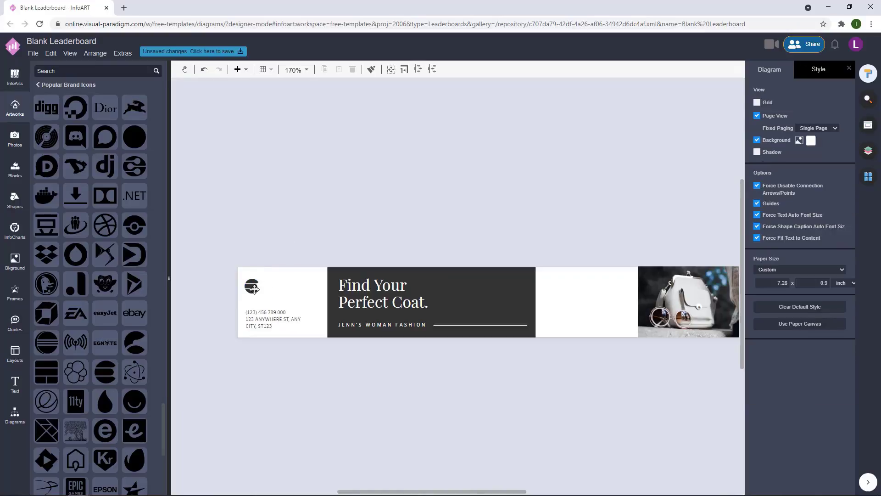
# Step: Move the icon and contact details together to balance their margins within the white area
pyautogui.click(255, 289)
pyautogui.keyDown('shift'); pyautogui.click(261, 327); pyautogui.keyUp('shift')
pyautogui.moveTo(256, 319); pyautogui.dragTo(261, 313)
pyautogui.click(362, 217)
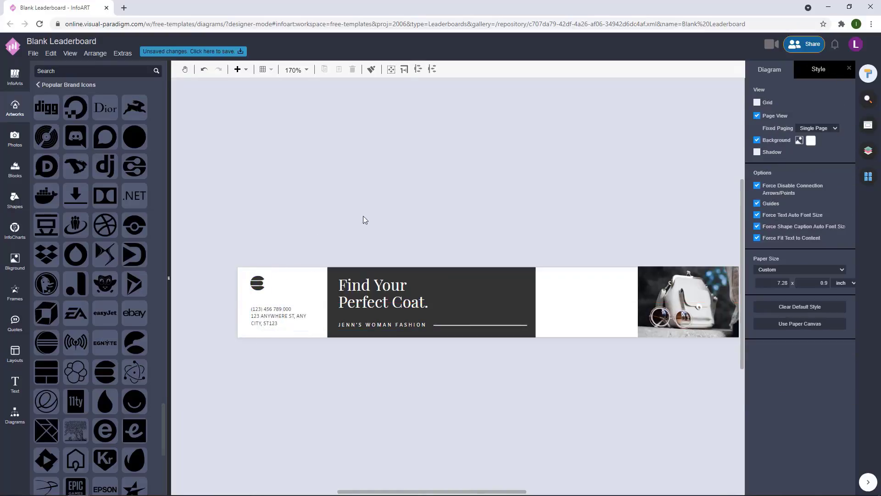
pyautogui.hscroll(1, 361, 217)
pyautogui.click(236, 315)
pyautogui.keyDown('shift'); pyautogui.click(229, 280); pyautogui.keyUp('shift')
pyautogui.click(326, 205)
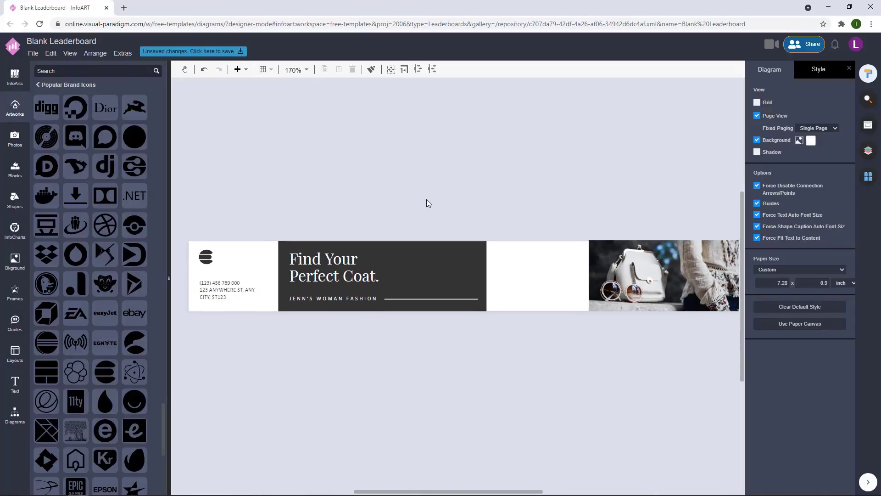
pyautogui.scroll(-4, 428, 204)
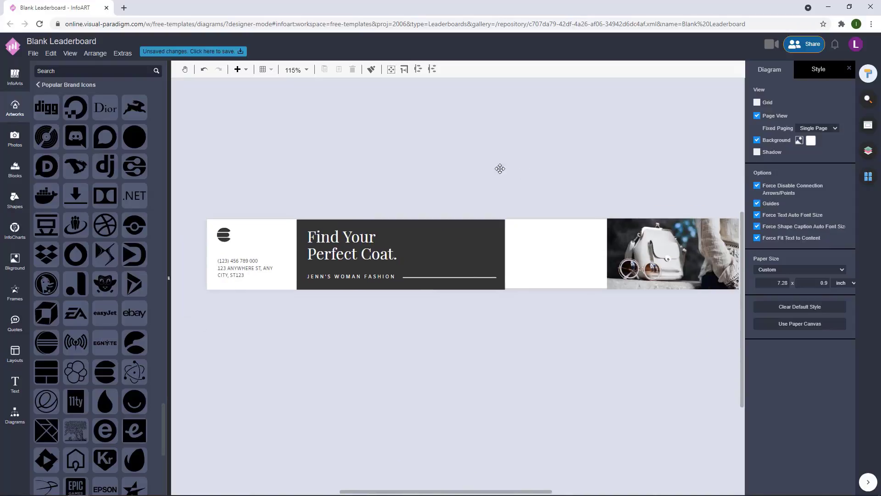
# Step: Try the Didact Gothic font on the "Find Your Perfect Coat." headline
pyautogui.scroll(-1, 468, 165)
pyautogui.moveTo(500, 169); pyautogui.dragTo(447, 176)
pyautogui.doubleClick(351, 241)
pyautogui.click(841, 113)
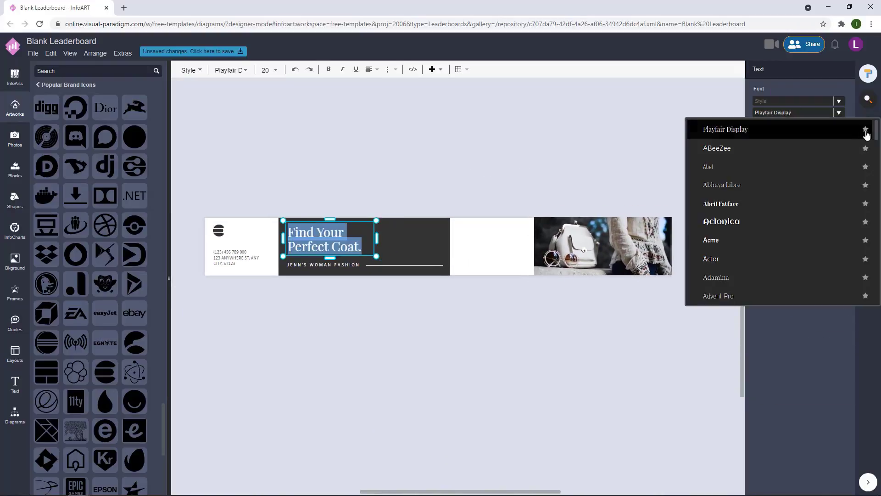
pyautogui.scroll(-20, 780, 211)
pyautogui.click(734, 238)
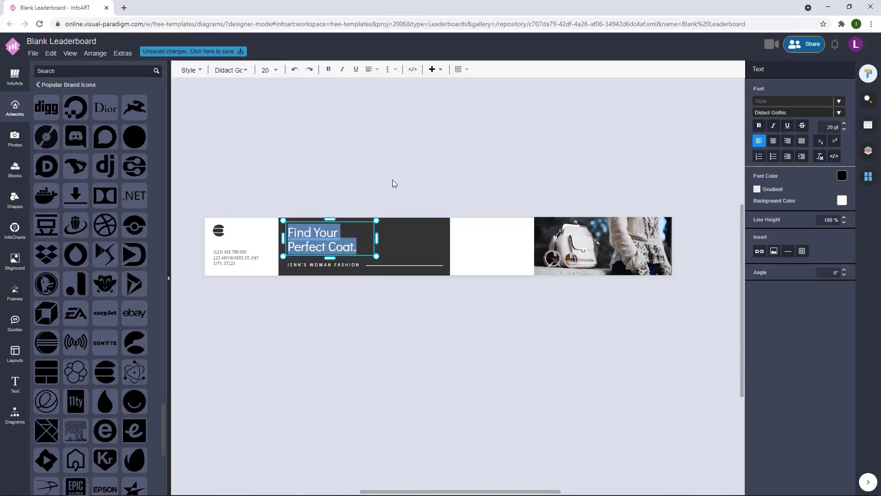
pyautogui.click(392, 175)
pyautogui.scroll(1, 350, 199)
pyautogui.scroll(-1, 347, 213)
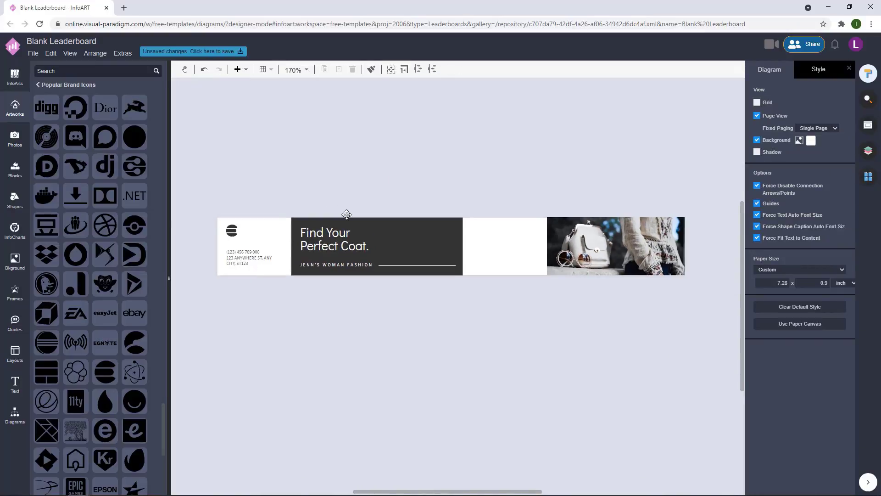
pyautogui.scroll(-1, 379, 340)
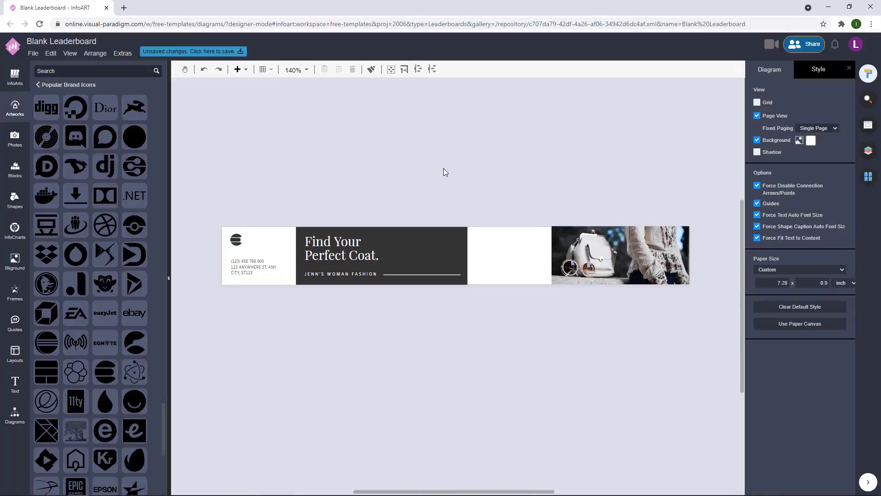
# Step: Enlarge the "Find Your Perfect Coat." headline slightly by stretching its text box from the lower corner
pyautogui.moveTo(411, 328); pyautogui.dragTo(395, 303)
pyautogui.click(350, 229)
pyautogui.click(800, 72)
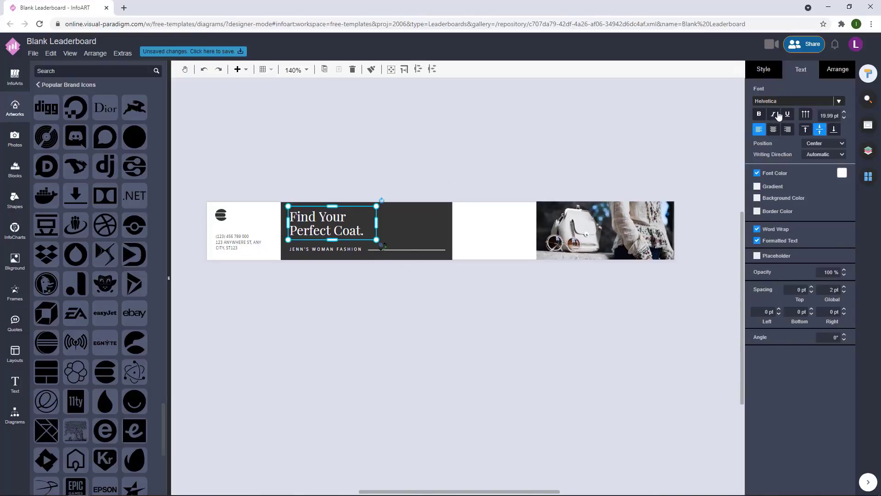
pyautogui.click(423, 150)
pyautogui.click(362, 229)
pyautogui.moveTo(376, 239); pyautogui.dragTo(390, 245)
pyautogui.click(398, 244)
pyautogui.click(328, 228)
pyautogui.click(371, 163)
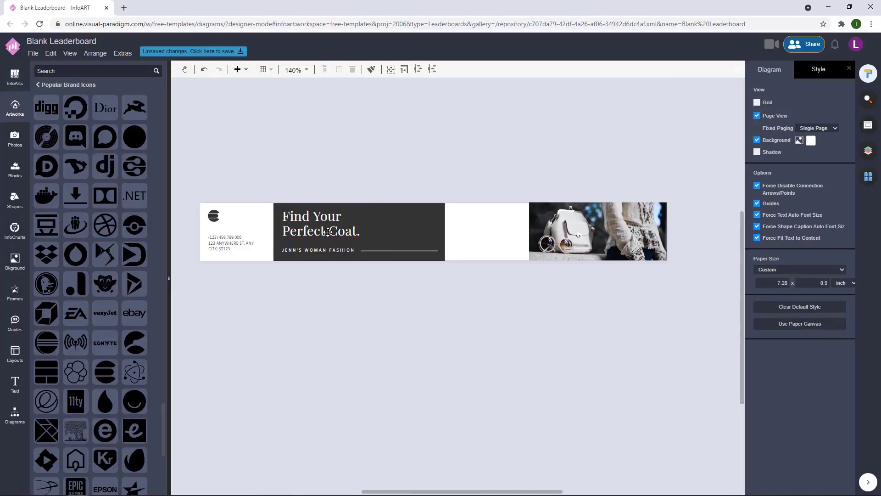
# Step: Move the contact details down slightly so their last lines sit level with the tagline
pyautogui.click(221, 257)
pyautogui.click(267, 261)
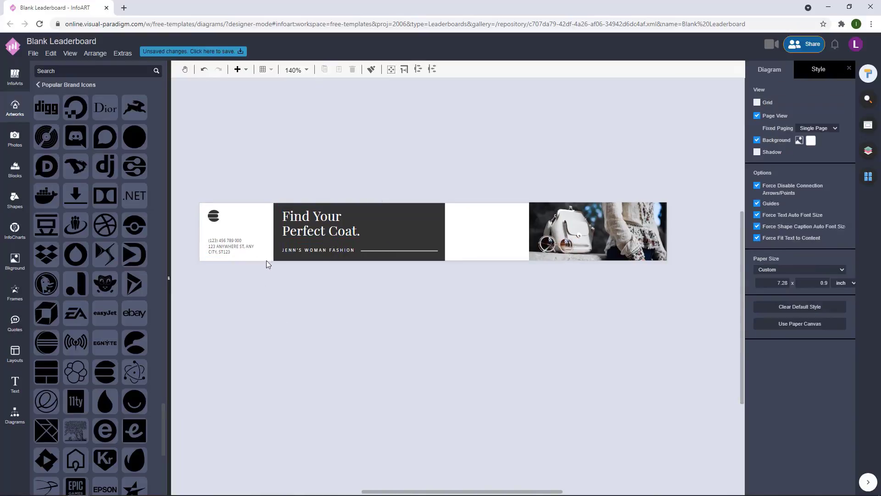
pyautogui.click(219, 263)
pyautogui.click(431, 297)
# Step: Widen the dark headline rectangle slightly towards the photo and adjust the white line beside the tagline
pyautogui.click(438, 259)
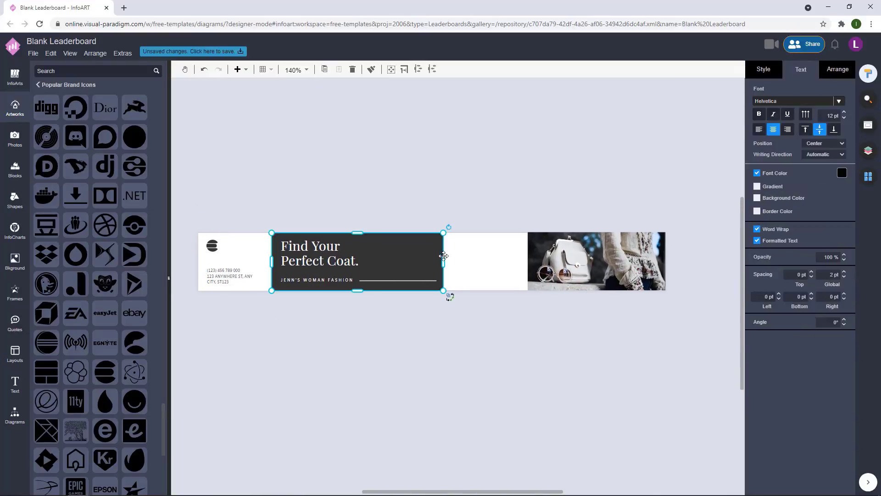
pyautogui.moveTo(445, 261); pyautogui.dragTo(447, 261)
pyautogui.click(429, 280)
pyautogui.click(428, 280)
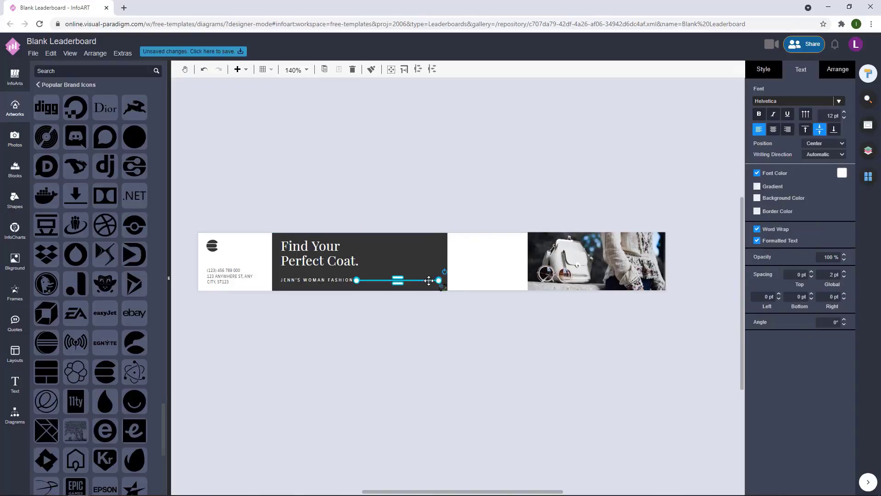
pyautogui.click(433, 314)
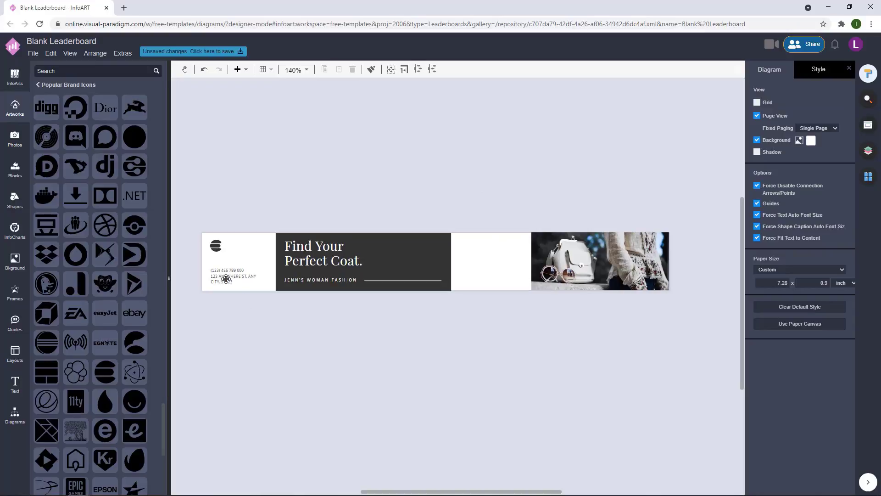
pyautogui.moveTo(226, 278); pyautogui.dragTo(403, 186)
pyautogui.doubleClick(403, 186)
pyautogui.write('WWWJENNSWOMANFASHION.COM')
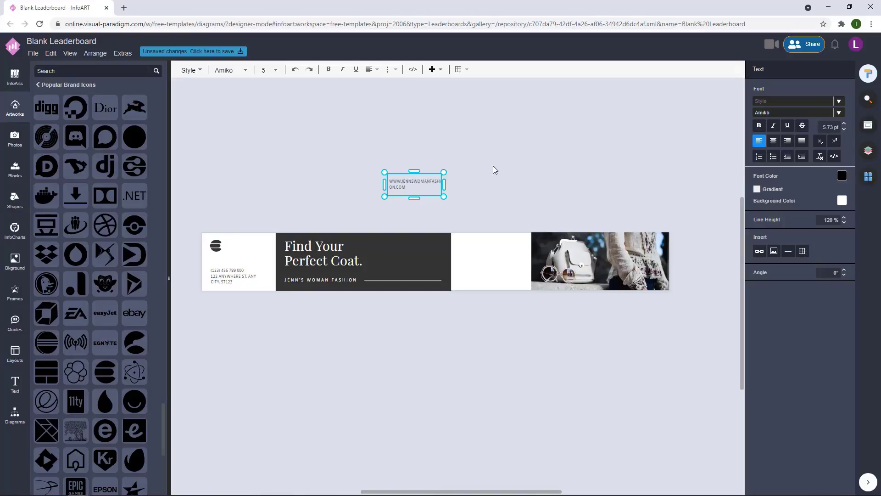
# Step: Enlarge the website text box to fit one centred line and place it low on the white area beside the photo
pyautogui.moveTo(444, 195); pyautogui.dragTo(514, 268)
pyautogui.click(499, 304)
pyautogui.scroll(2, 499, 304)
pyautogui.moveTo(548, 256); pyautogui.dragTo(524, 274)
pyautogui.click(563, 272)
pyautogui.click(502, 270)
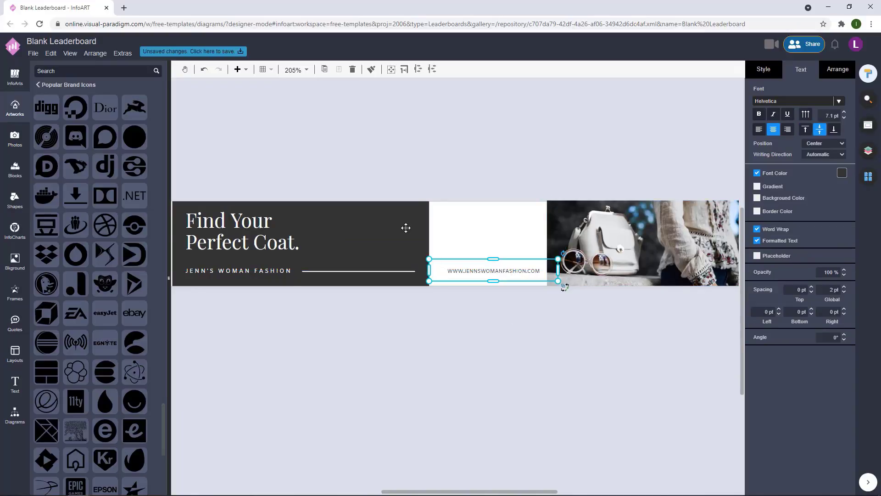
# Step: Narrow the dark headline rectangle slightly on the side facing the website text
pyautogui.click(406, 228)
pyautogui.scroll(-2, 410, 335)
pyautogui.click(410, 337)
pyautogui.moveTo(410, 335); pyautogui.dragTo(482, 331)
pyautogui.scroll(2, 484, 289)
pyautogui.click(485, 291)
pyautogui.moveTo(510, 300); pyautogui.dragTo(507, 300)
pyautogui.click(501, 321)
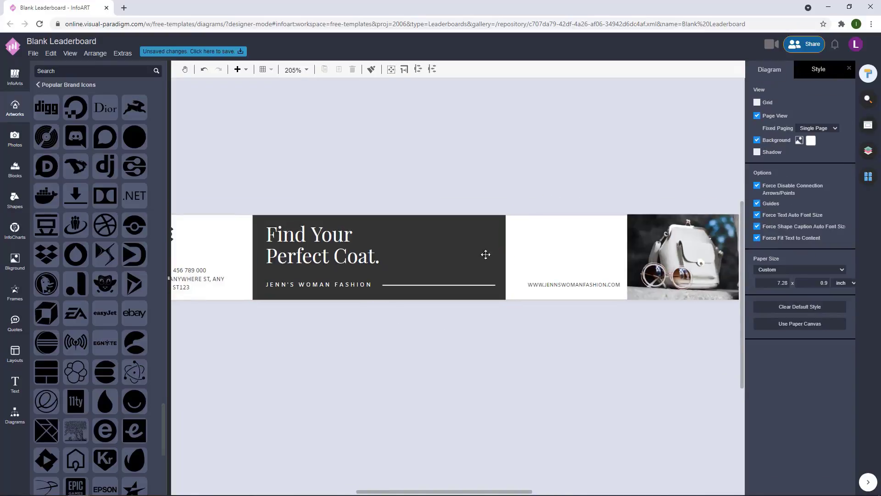
# Step: Centre the website text horizontally in the white area between the dark rectangle and the photo
pyautogui.moveTo(580, 279); pyautogui.dragTo(580, 296)
pyautogui.click(602, 197)
pyautogui.scroll(-1, 583, 333)
pyautogui.press('Left')
pyautogui.press('Left')
pyautogui.press('Left')
pyautogui.press('Left')
pyautogui.click(587, 196)
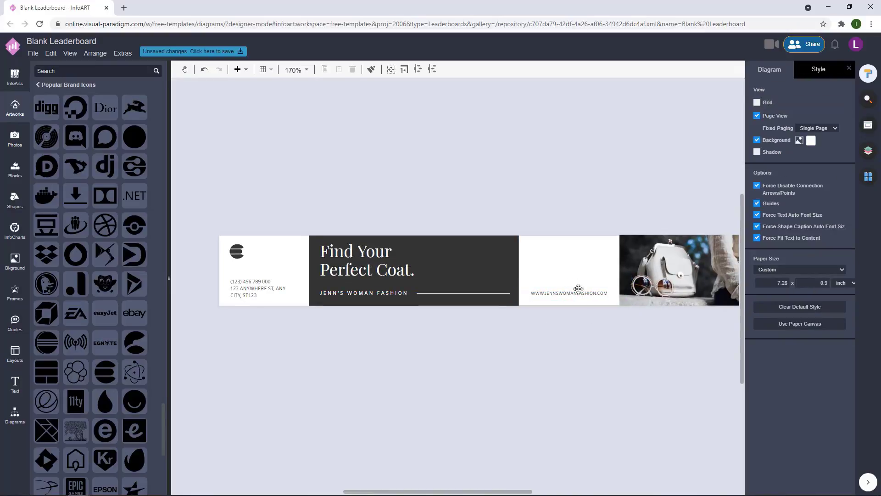
pyautogui.click(579, 294)
pyautogui.click(604, 196)
pyautogui.click(592, 290)
pyautogui.click(555, 140)
# Step: Add the "Quisque augue lorem" placeholder paragraph, make its box narrower and taller, and place it above the website text
pyautogui.click(312, 190)
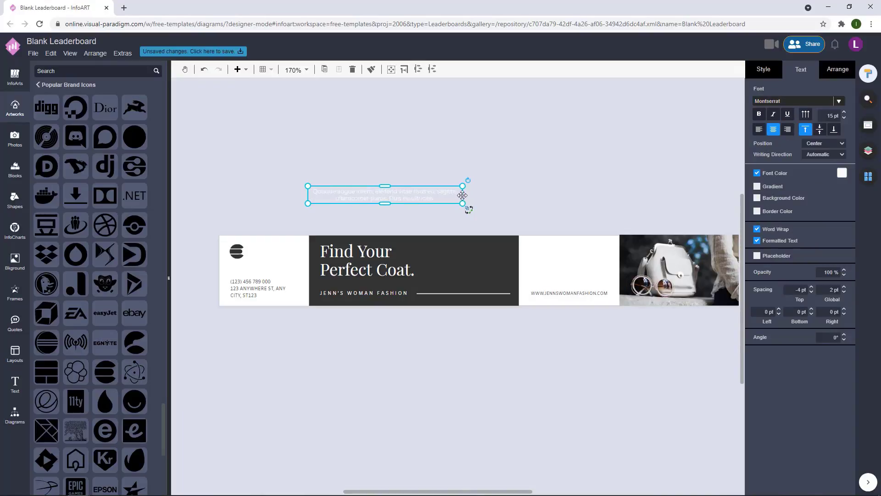
pyautogui.moveTo(385, 203); pyautogui.dragTo(385, 218)
pyautogui.moveTo(463, 200); pyautogui.dragTo(405, 201)
pyautogui.moveTo(370, 201); pyautogui.dragTo(601, 255)
pyautogui.moveTo(580, 255); pyautogui.dragTo(573, 280)
# Step: Set the placeholder paragraph's font color to a dark tone
pyautogui.click(841, 172)
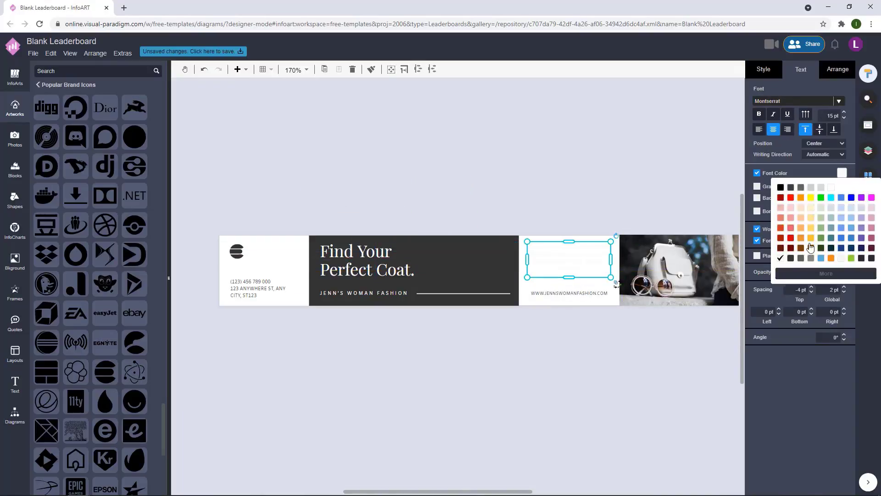
pyautogui.moveTo(643, 180); pyautogui.dragTo(590, 174)
pyautogui.doubleClick(534, 251)
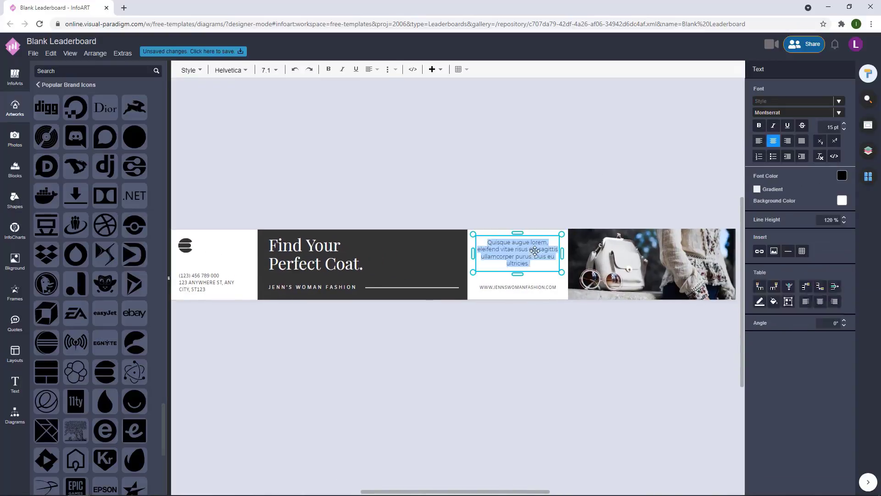
pyautogui.click(542, 124)
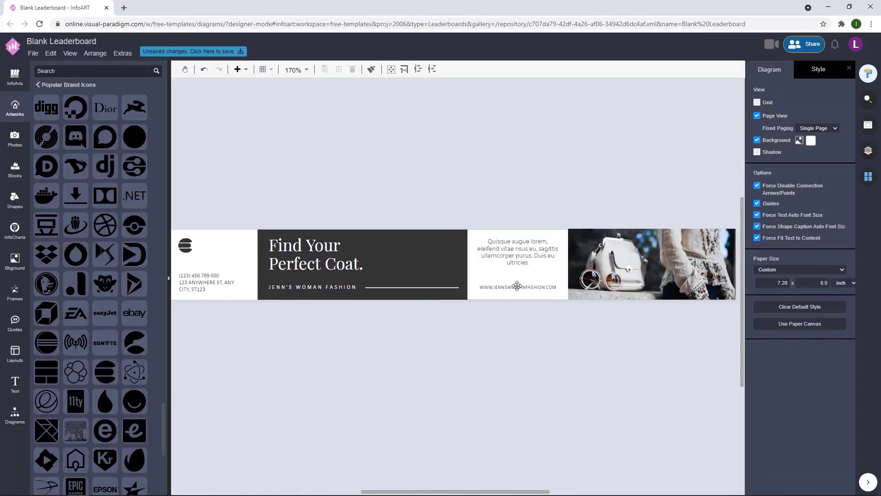
# Step: Set the font of the placeholder paragraph above the website address to Amiko
pyautogui.click(517, 286)
pyautogui.doubleClick(540, 286)
pyautogui.click(584, 187)
pyautogui.doubleClick(533, 249)
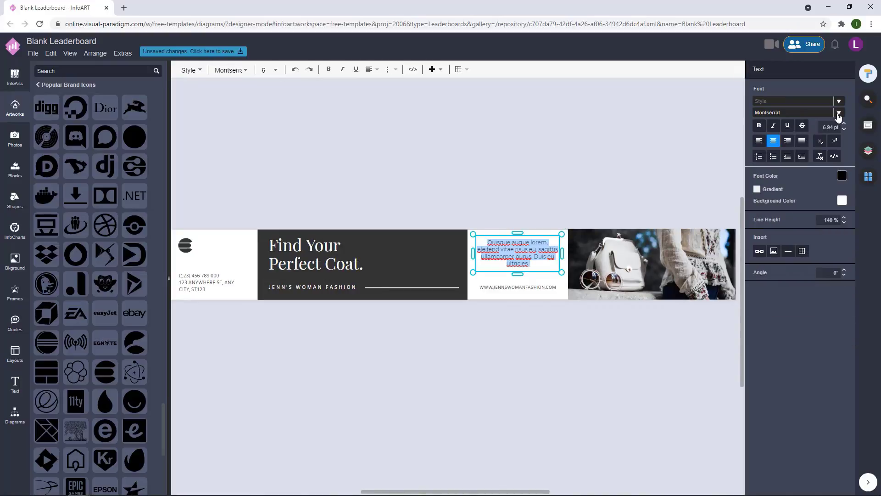
pyautogui.click(838, 113)
pyautogui.scroll(-10, 775, 193)
pyautogui.click(767, 195)
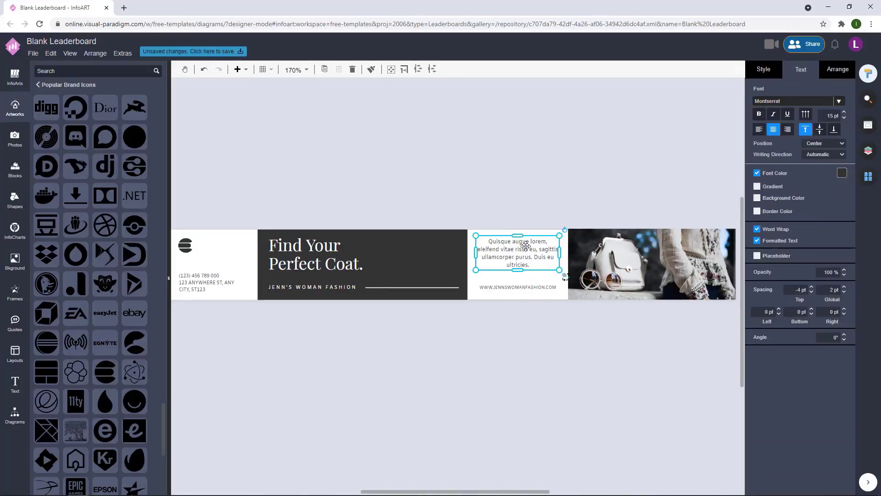
# Step: Set the paragraph's line height to 110 % and shift its text box slightly down
pyautogui.click(844, 222)
pyautogui.click(586, 179)
pyautogui.moveTo(536, 250); pyautogui.dragTo(536, 258)
pyautogui.click(571, 188)
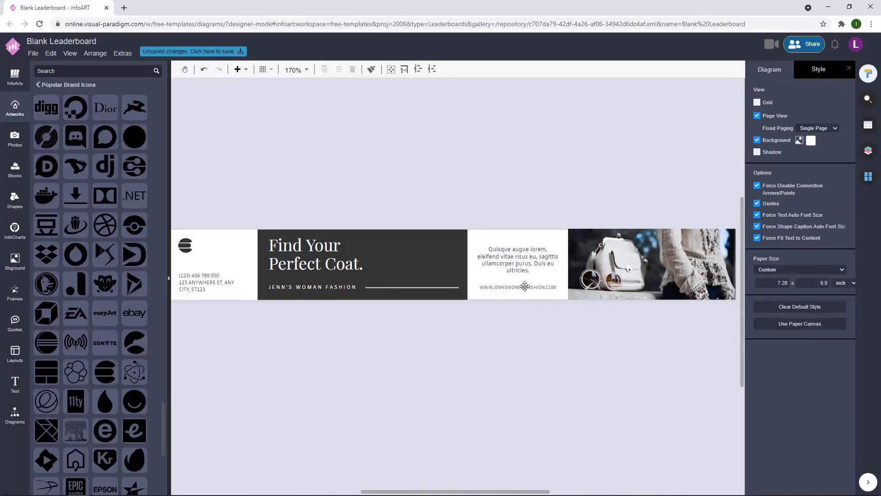
# Step: Try a font size of 8 pt for the website address
pyautogui.doubleClick(525, 286)
pyautogui.click(472, 332)
pyautogui.click(568, 288)
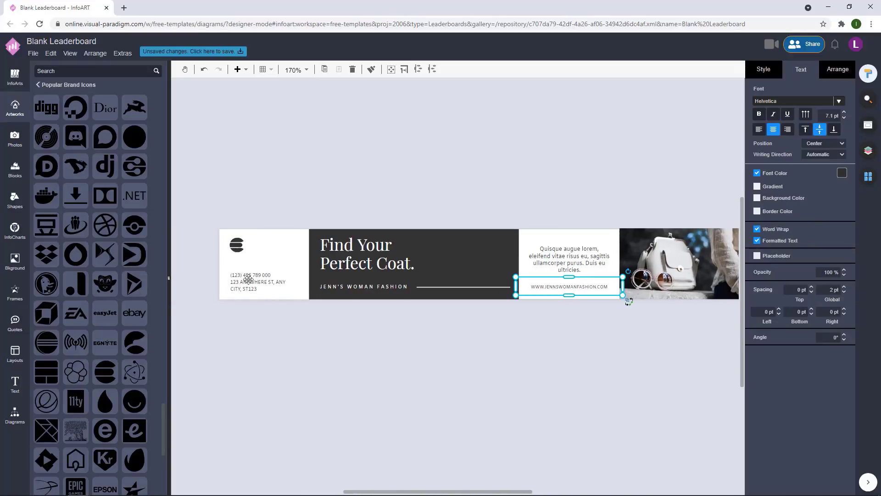
pyautogui.write('8')
pyautogui.click(643, 202)
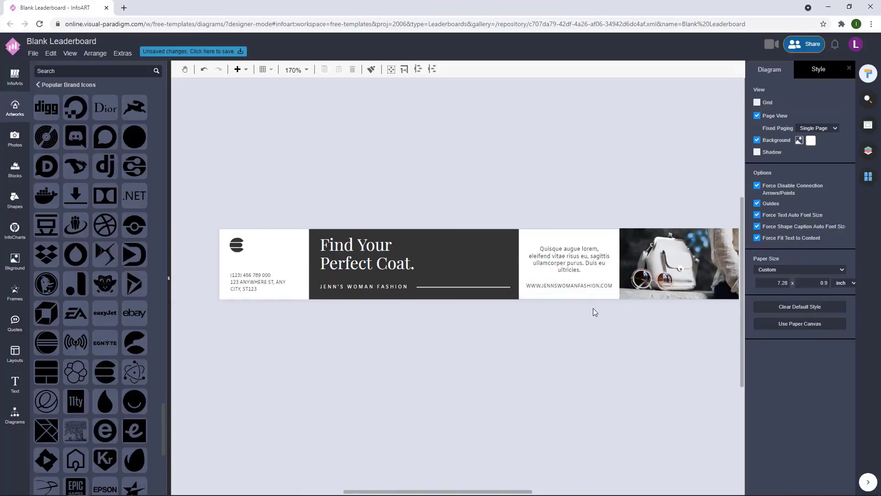
# Step: Set the placeholder paragraph's font size to 6.5 pt
pyautogui.click(584, 267)
pyautogui.doubleClick(585, 267)
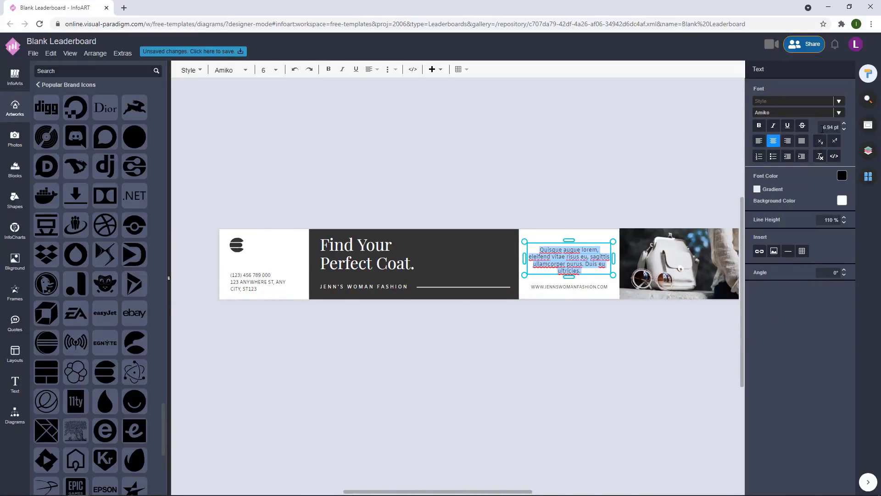
pyautogui.click(830, 127)
pyautogui.write('6.5')
pyautogui.press('Return')
pyautogui.click(588, 151)
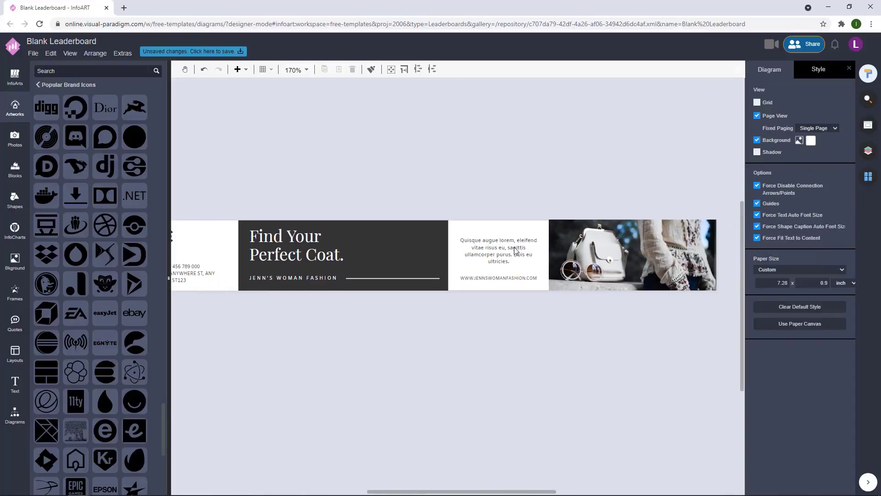
# Step: Move the placeholder paragraph slightly up and left-align its text
pyautogui.moveTo(514, 247); pyautogui.dragTo(510, 241)
pyautogui.click(529, 169)
pyautogui.doubleClick(513, 245)
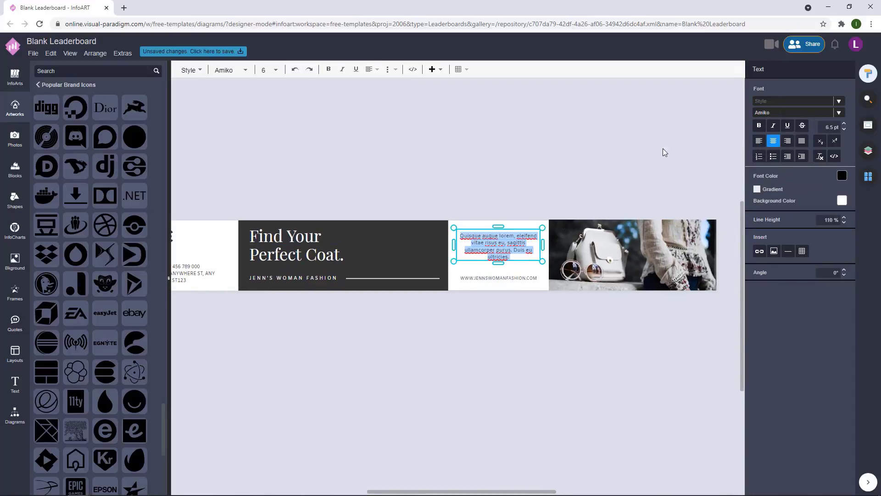
pyautogui.click(758, 141)
pyautogui.click(592, 179)
pyautogui.click(411, 334)
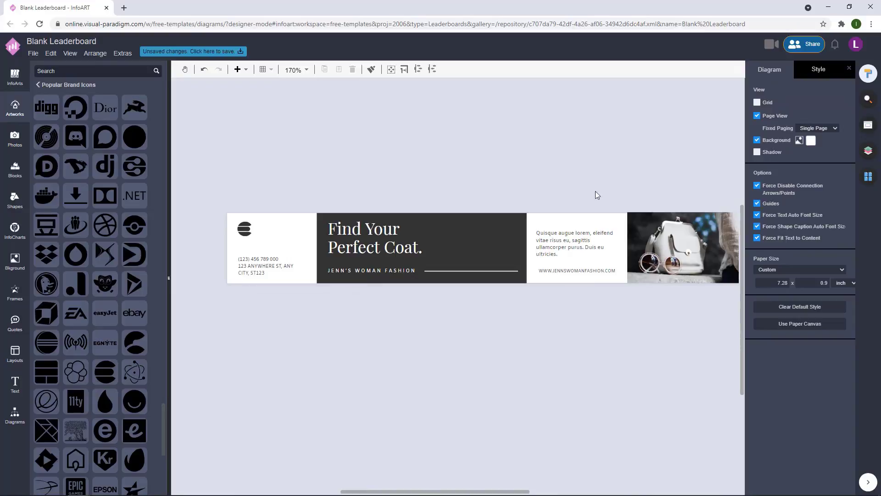
# Step: Left-align the website address and line up its text box with the paragraph's left edge
pyautogui.click(567, 270)
pyautogui.click(761, 132)
pyautogui.click(592, 184)
pyautogui.keyDown('shift'); pyautogui.click(569, 244); pyautogui.keyUp('shift')
pyautogui.moveTo(541, 273); pyautogui.dragTo(565, 271)
pyautogui.click(835, 73)
pyautogui.click(758, 325)
pyautogui.click(574, 174)
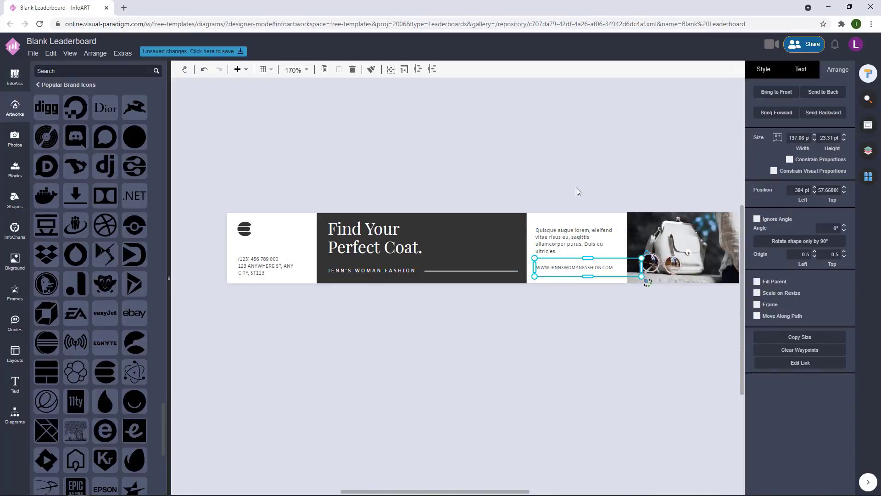
# Step: Fine-tune the vertical positions of the paragraph and the website address in the white section
pyautogui.click(577, 187)
pyautogui.click(544, 270)
pyautogui.click(578, 167)
pyautogui.moveTo(576, 231); pyautogui.dragTo(576, 231)
pyautogui.click(621, 166)
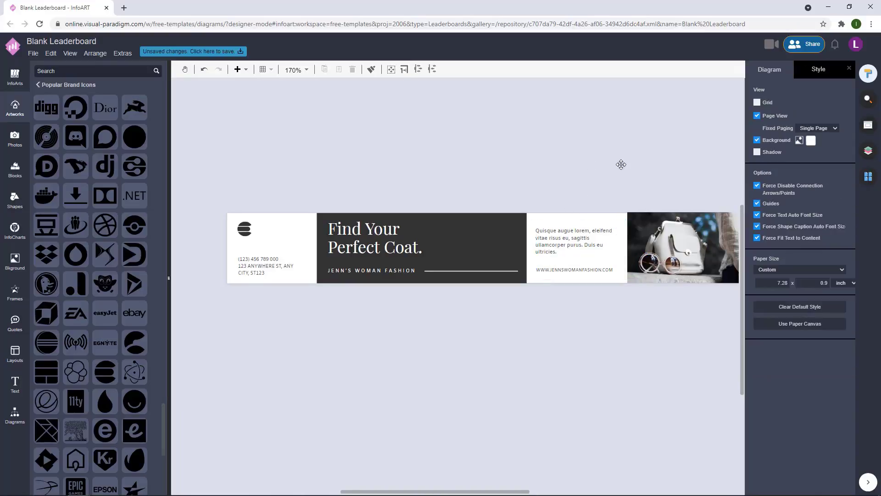
pyautogui.click(529, 233)
pyautogui.keyDown('shift'); pyautogui.click(530, 262); pyautogui.keyUp('shift')
pyautogui.click(797, 73)
pyautogui.click(610, 150)
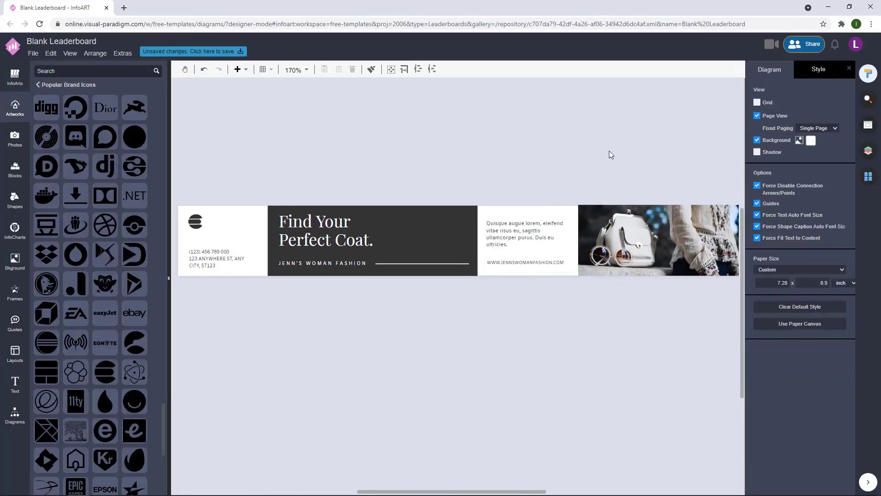
pyautogui.click(535, 217)
# Step: Add a rectangle above the paragraph and flatten it into a bar of about 116 x 12 along the banner's upper edge
pyautogui.click(15, 413)
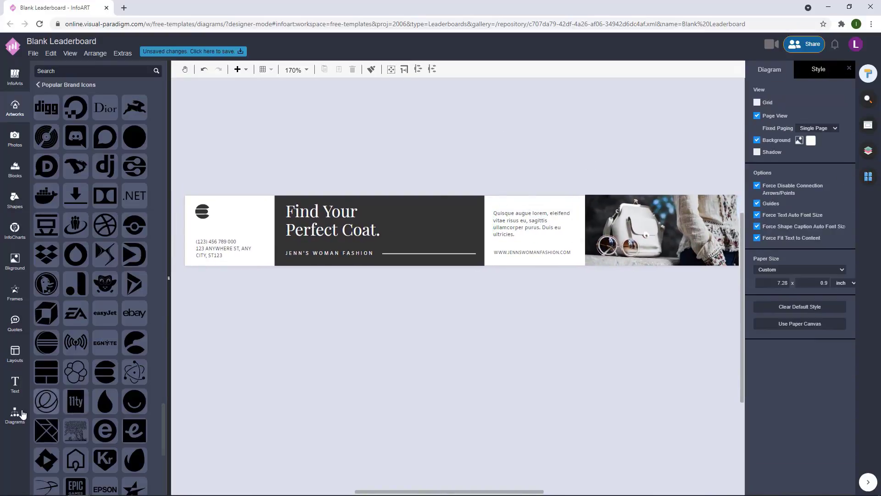
pyautogui.moveTo(46, 397); pyautogui.dragTo(494, 182)
pyautogui.moveTo(539, 158); pyautogui.dragTo(539, 199)
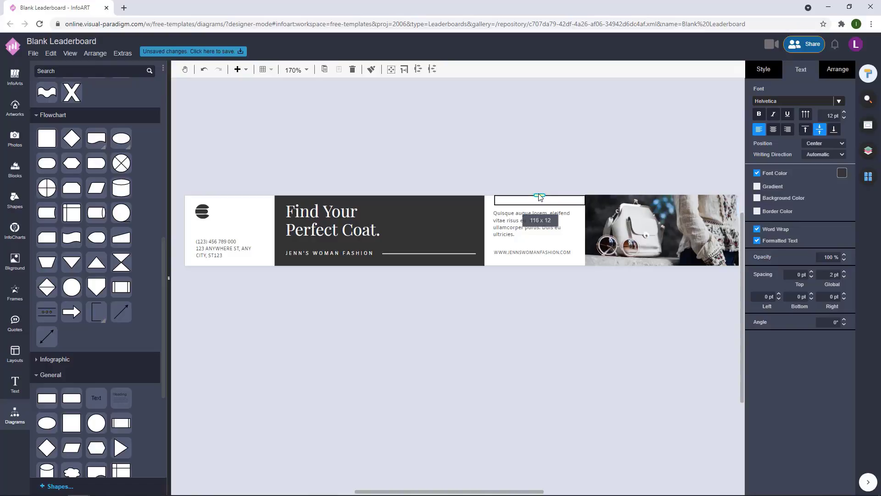
pyautogui.moveTo(540, 192); pyautogui.dragTo(540, 194)
# Step: Fill the thin bar above the paragraph with dark grey
pyautogui.click(764, 71)
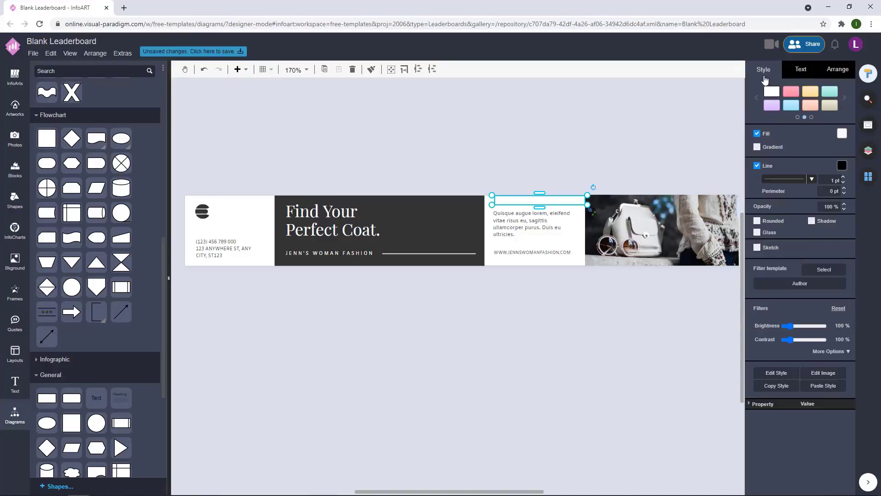
pyautogui.click(841, 135)
pyautogui.click(790, 221)
pyautogui.click(586, 153)
# Step: Bring the handbag photo to the front so it covers the overlapping end of the dark bar
pyautogui.scroll(5, 563, 215)
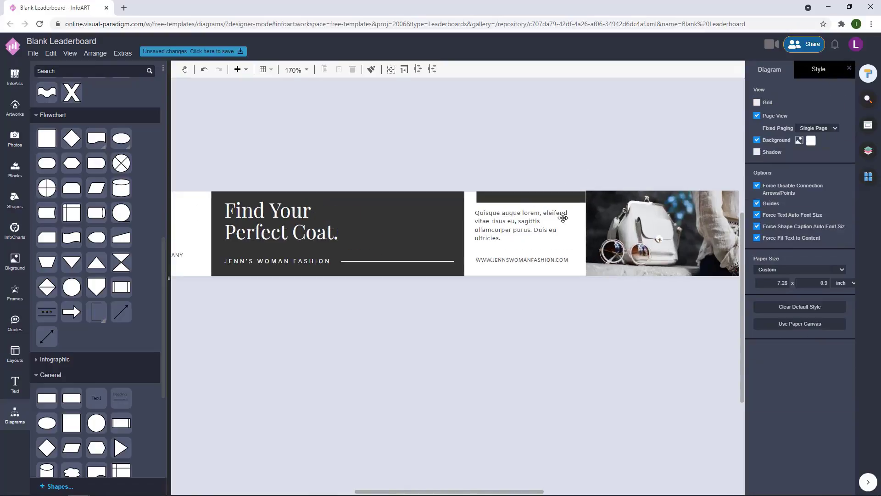
pyautogui.click(563, 183)
pyautogui.click(630, 145)
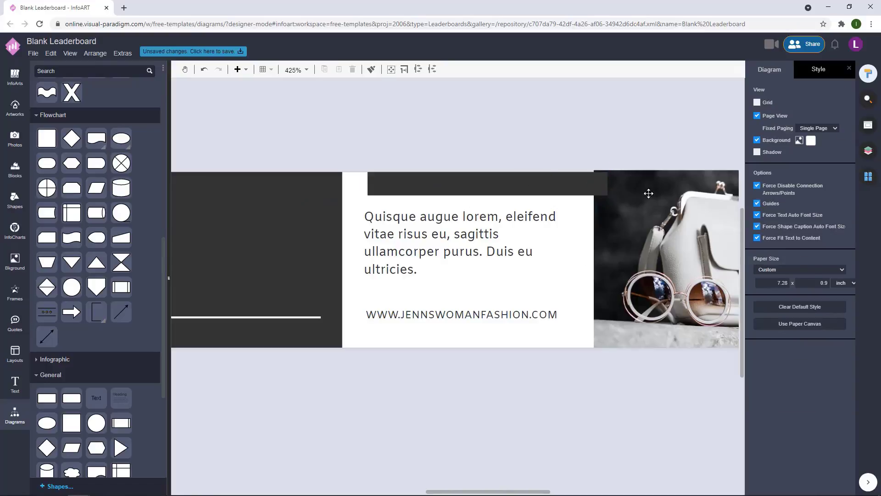
pyautogui.click(633, 205)
pyautogui.click(837, 71)
pyautogui.click(778, 93)
pyautogui.click(597, 119)
pyautogui.scroll(-2, 532, 172)
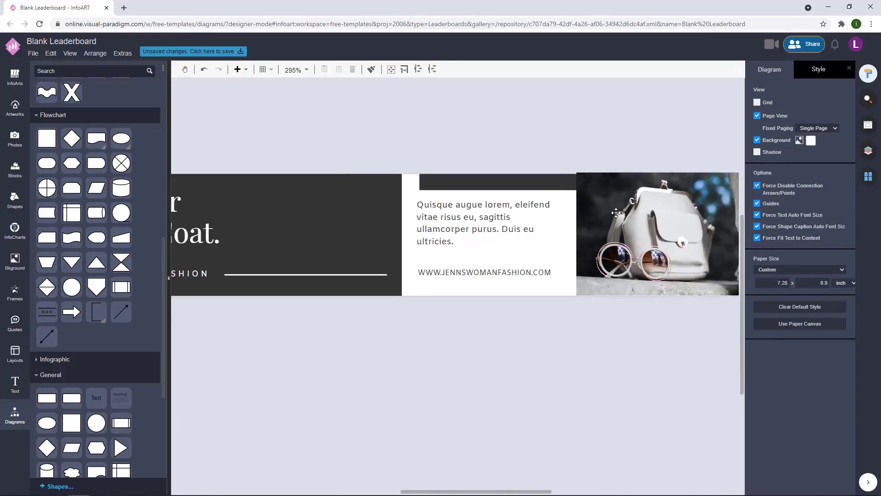
# Step: Line up the upper edges of the photo and the dark bar with the banner's upper edge
pyautogui.click(386, 198)
pyautogui.moveTo(532, 172); pyautogui.dragTo(414, 218)
pyautogui.click(412, 184)
pyautogui.click(401, 202)
pyautogui.scroll(3, 362, 188)
pyautogui.click(414, 182)
pyautogui.scroll(-2, 466, 190)
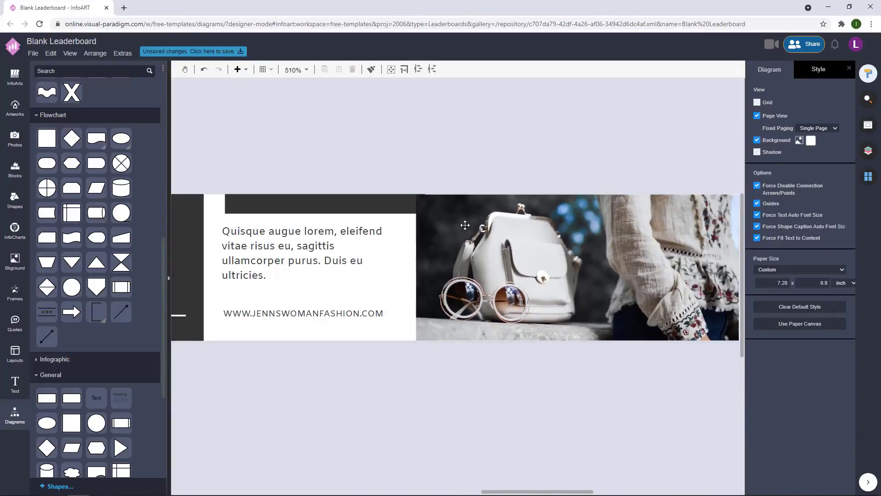
pyautogui.click(423, 385)
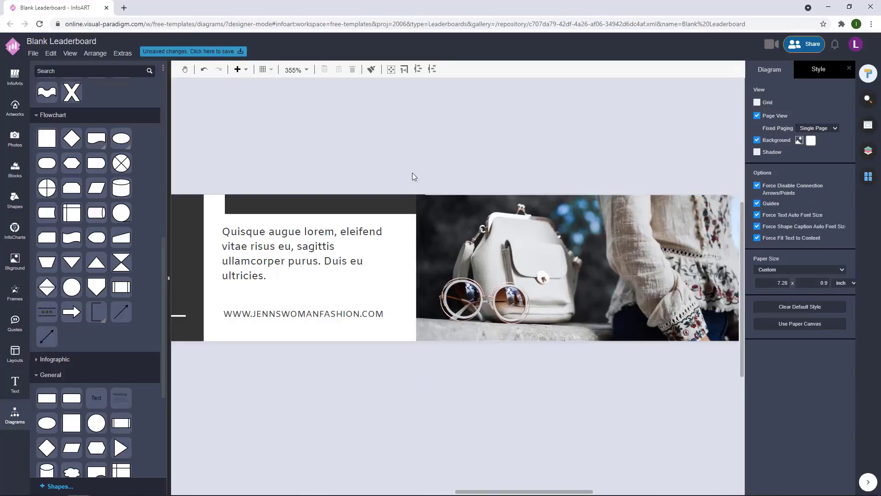
pyautogui.scroll(9, 417, 181)
pyautogui.click(375, 224)
pyautogui.click(439, 173)
pyautogui.scroll(-12, 439, 174)
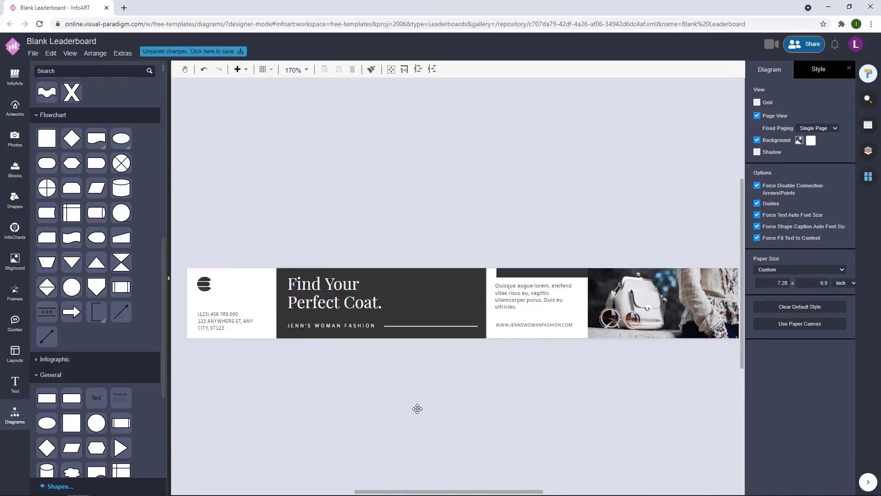
# Step: Move the paragraph down to clear the dark bar and even out its spacing to the website address
pyautogui.click(518, 316)
pyautogui.click(557, 380)
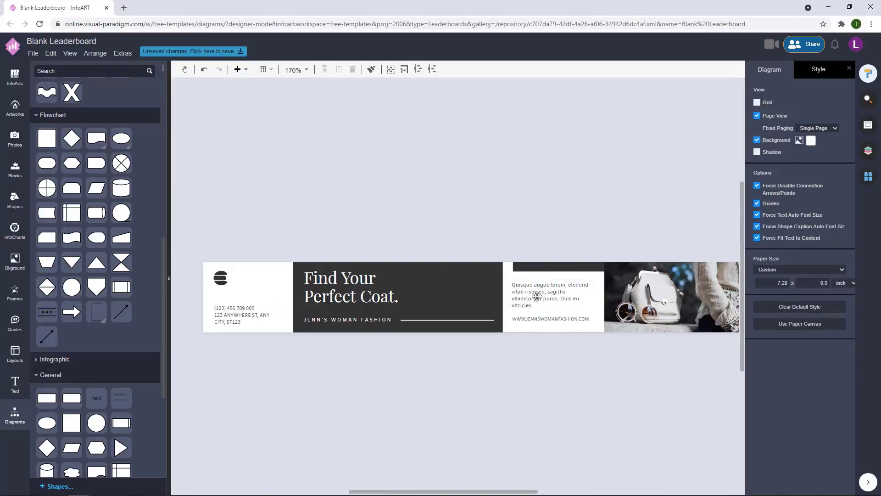
pyautogui.click(537, 297)
pyautogui.keyDown('shift'); pyautogui.click(550, 318); pyautogui.keyUp('shift')
pyautogui.click(535, 390)
pyautogui.click(550, 319)
pyautogui.click(546, 380)
pyautogui.click(537, 296)
pyautogui.click(616, 218)
pyautogui.moveTo(616, 218); pyautogui.dragTo(597, 207)
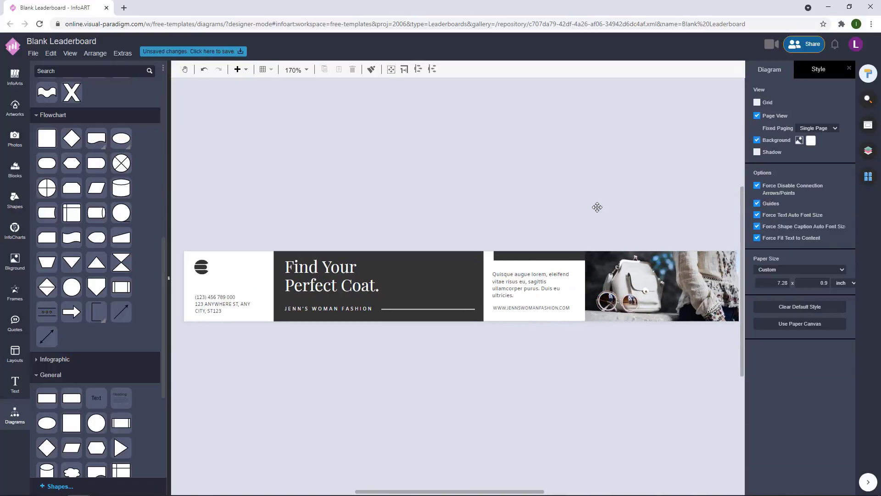
# Step: Widen the paragraph's text box so the text wraps onto three lines
pyautogui.moveTo(584, 422); pyautogui.dragTo(561, 387)
pyautogui.click(536, 250)
pyautogui.moveTo(552, 250); pyautogui.dragTo(558, 250)
pyautogui.click(558, 189)
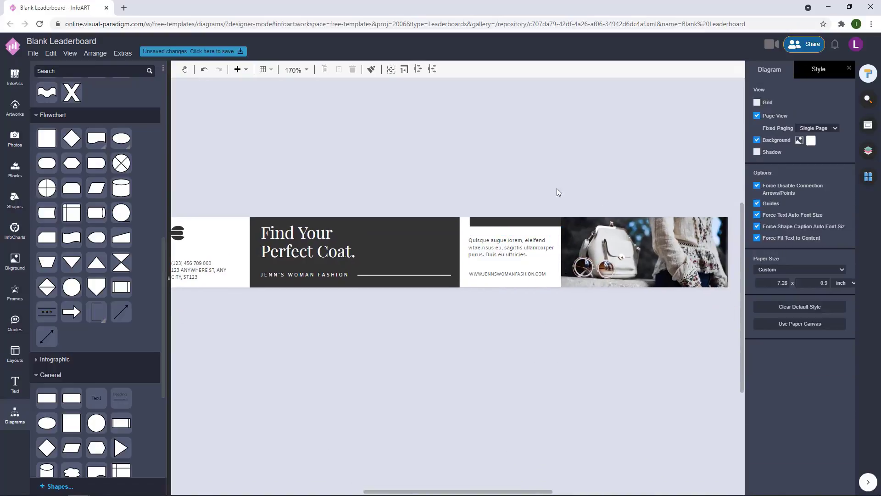
# Step: Place a copy of the dark bar at the photo's lower right corner and fill it with white
pyautogui.scroll(-2, 550, 363)
pyautogui.scroll(2, 548, 367)
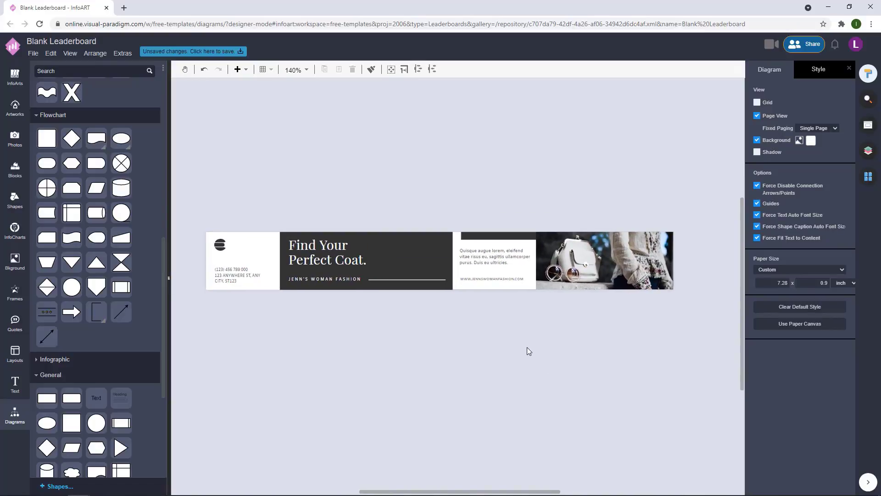
pyautogui.moveTo(499, 233); pyautogui.dragTo(638, 285)
pyautogui.click(628, 342)
pyautogui.click(532, 179)
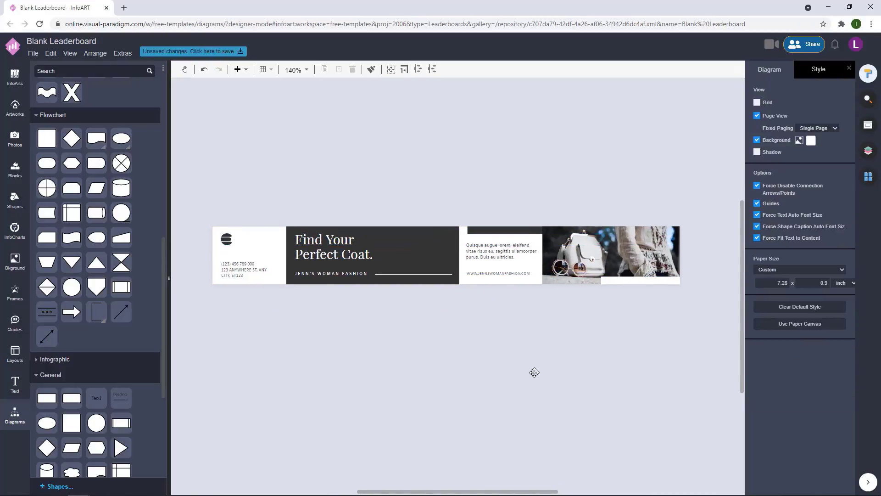
pyautogui.moveTo(603, 348); pyautogui.dragTo(604, 340)
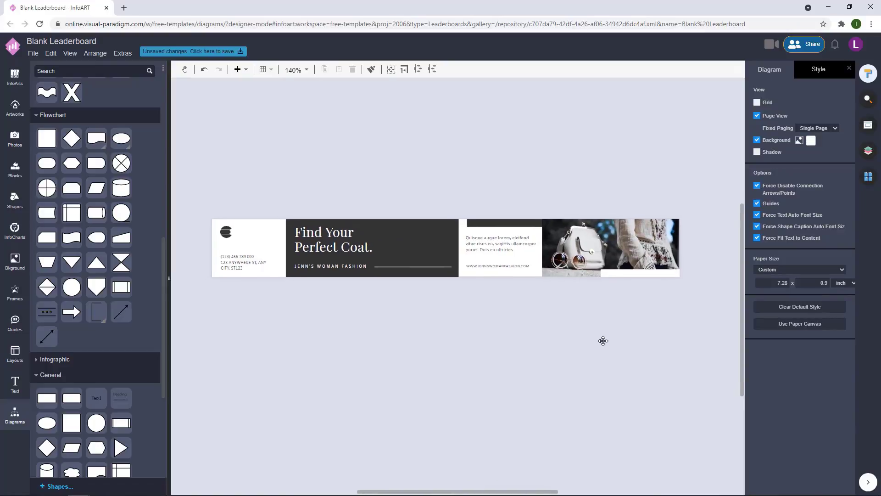
# Step: Adjust the left end of the white bar on the photo's lower edge
pyautogui.click(607, 273)
pyautogui.scroll(5, 611, 276)
pyautogui.moveTo(585, 266); pyautogui.dragTo(593, 266)
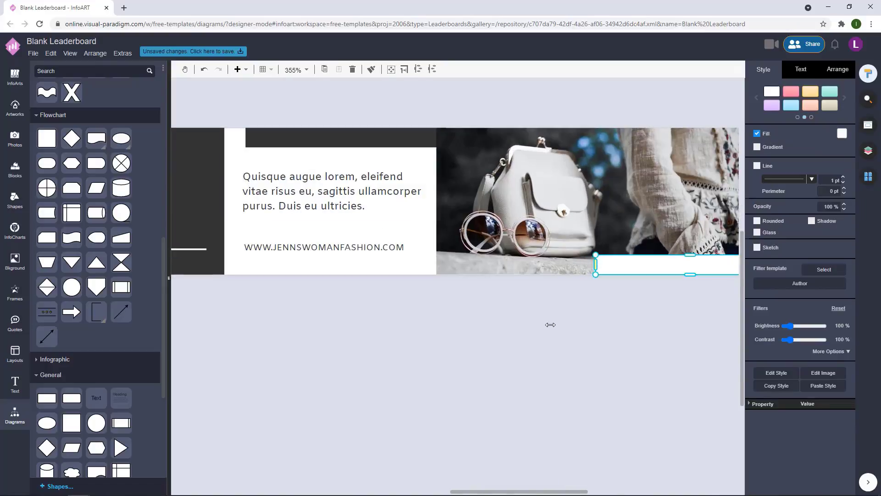
pyautogui.click(550, 325)
pyautogui.scroll(-5, 549, 335)
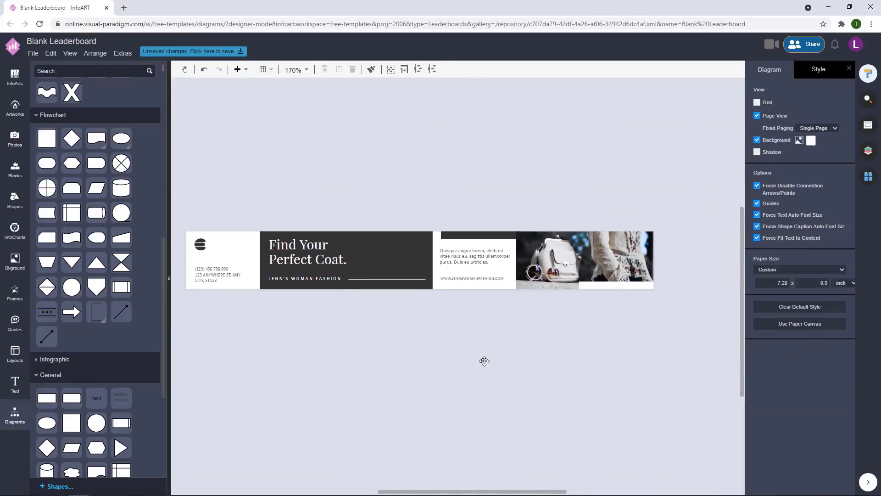
# Step: Extend the dark headline block slightly to the left and nudge the headline, subtitle and line left with it
pyautogui.scroll(-1, 485, 361)
pyautogui.click(270, 262)
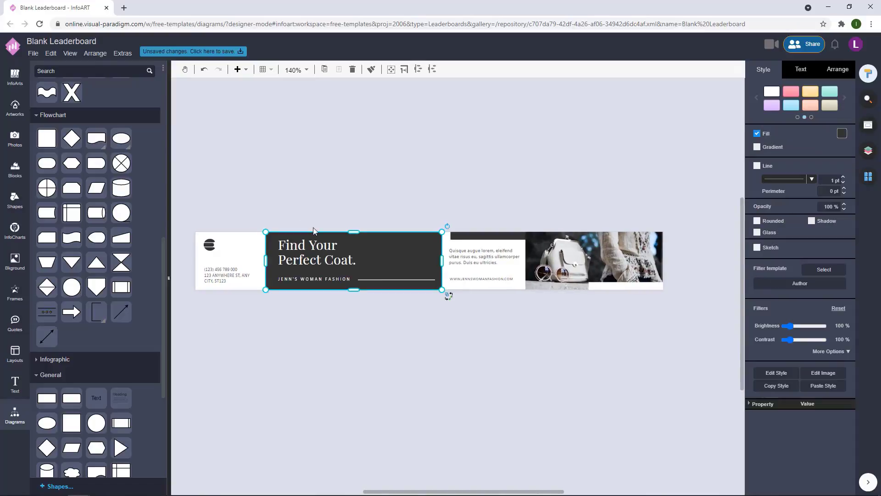
pyautogui.moveTo(441, 309); pyautogui.dragTo(276, 219)
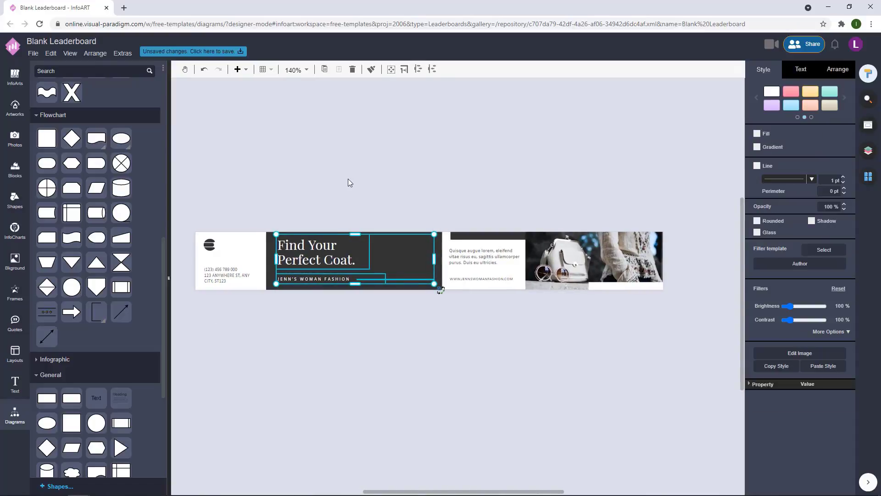
pyautogui.click(435, 336)
pyautogui.moveTo(442, 339); pyautogui.dragTo(282, 199)
pyautogui.press('Left')
pyautogui.click(405, 182)
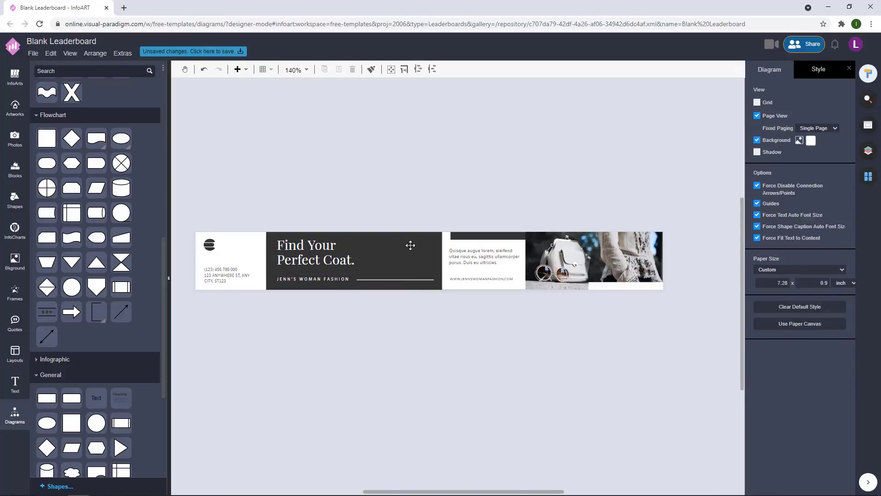
# Step: Nudge the logo and the contact details slightly to the right within the white section
pyautogui.moveTo(409, 246); pyautogui.dragTo(414, 230)
pyautogui.moveTo(267, 303); pyautogui.dragTo(182, 172)
pyautogui.press('Right')
pyautogui.press('Right')
pyautogui.click(284, 150)
pyautogui.moveTo(284, 150); pyautogui.dragTo(303, 158)
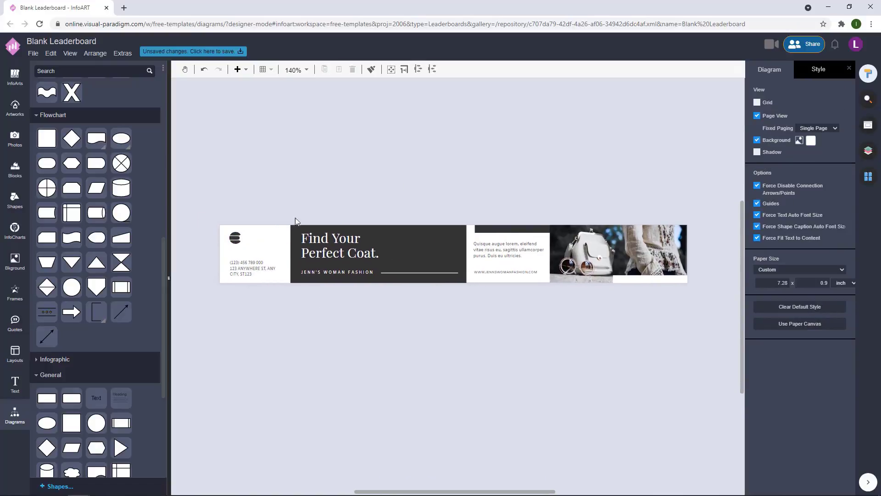
pyautogui.moveTo(293, 315); pyautogui.dragTo(204, 185)
pyautogui.click(280, 185)
pyautogui.moveTo(457, 342)
pyautogui.mouseDown()
pyautogui.moveTo(429, 349)
pyautogui.moveTo(433, 359)
pyautogui.moveTo(442, 348)
pyautogui.mouseUp()
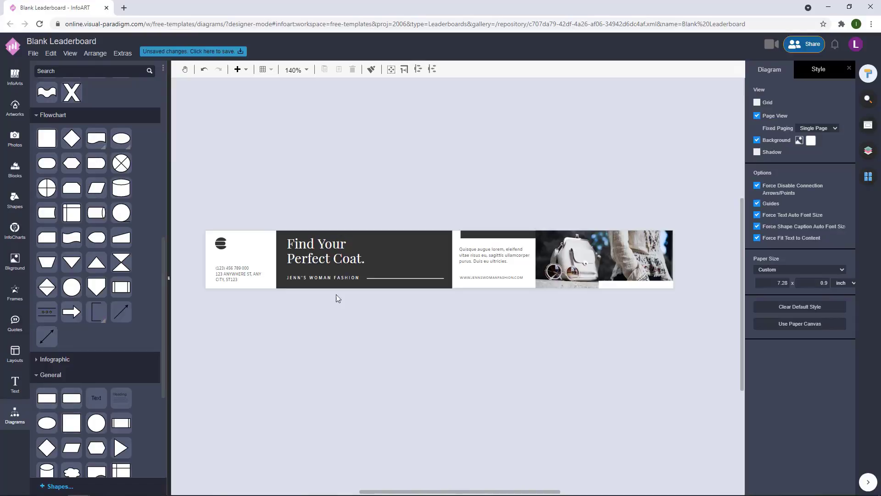
# Step: Place an unfilled copy of the dark bar with a white outline over the upper right edge of the headline block
pyautogui.click(519, 234)
pyautogui.click(756, 133)
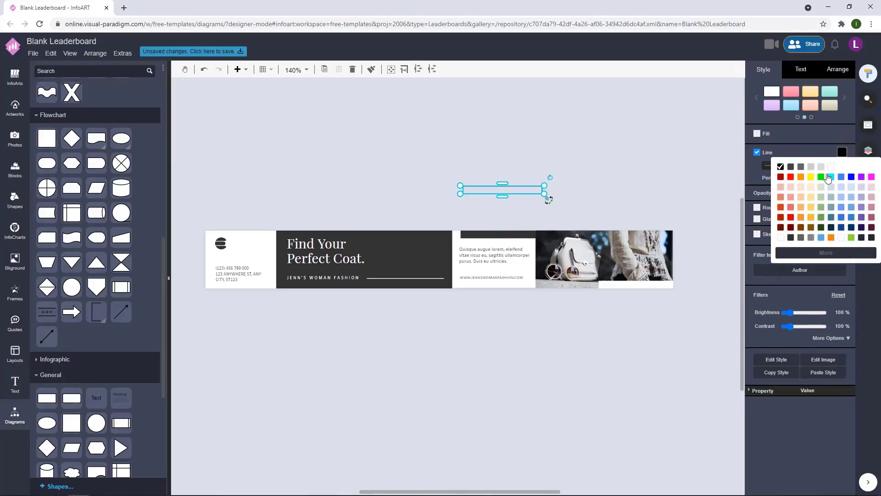
pyautogui.moveTo(509, 191); pyautogui.dragTo(422, 230)
pyautogui.click(842, 152)
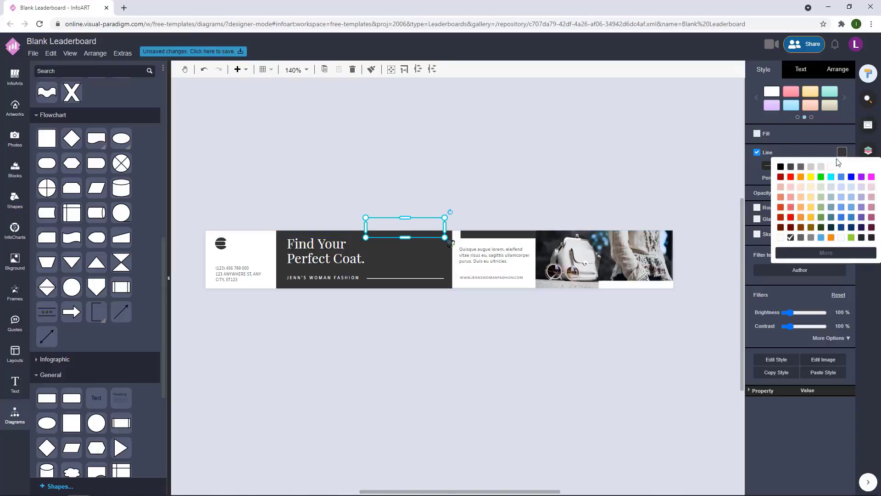
pyautogui.click(832, 167)
# Step: Reduce the height of the white outline on the headline block to a size of about 123 x 15
pyautogui.click(467, 170)
pyautogui.click(412, 225)
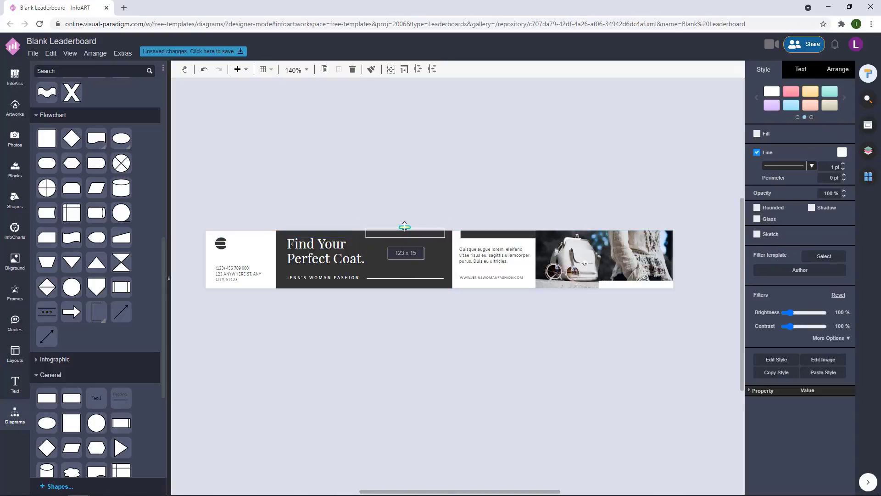
pyautogui.click(464, 202)
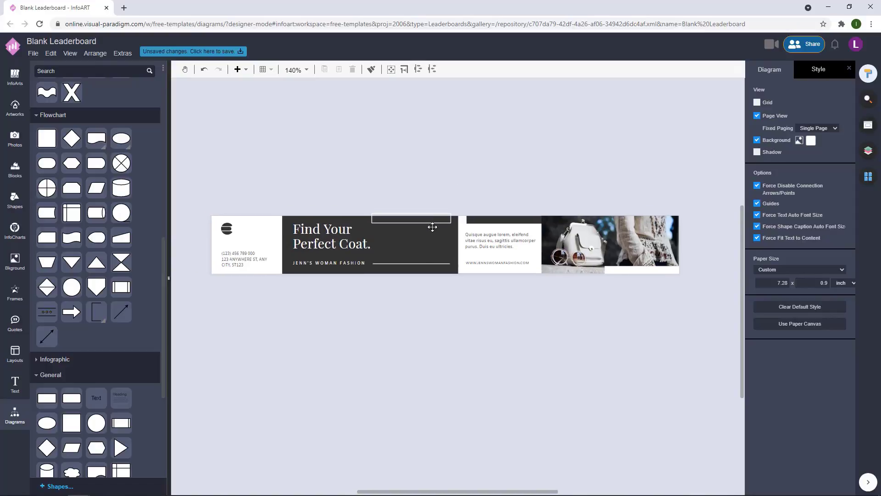
# Step: Place a copy of the white outline over the photo's lower edge and make it taller
pyautogui.moveTo(421, 220); pyautogui.dragTo(648, 221)
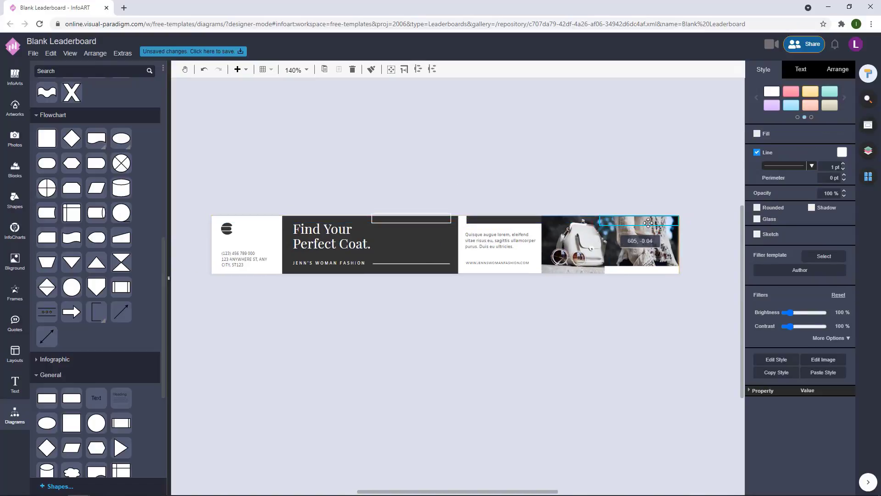
pyautogui.click(637, 182)
pyautogui.moveTo(591, 210); pyautogui.dragTo(573, 247)
pyautogui.click(664, 288)
pyautogui.scroll(-1, 479, 340)
pyautogui.scroll(1, 487, 288)
pyautogui.click(566, 261)
pyautogui.click(664, 240)
pyautogui.click(555, 289)
pyautogui.click(546, 331)
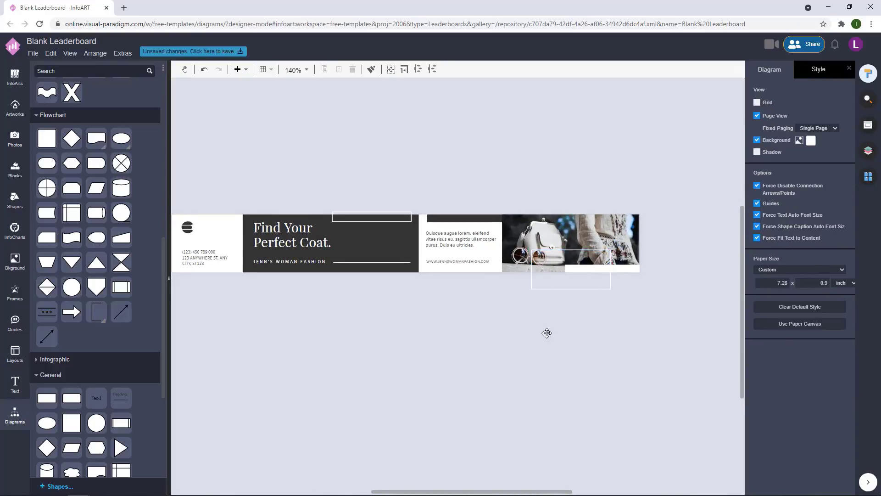
# Step: Reduce the height of the white outline on the photo so it extends only slightly below the banner
pyautogui.moveTo(546, 332); pyautogui.dragTo(561, 330)
pyautogui.scroll(-1, 448, 368)
pyautogui.moveTo(448, 368); pyautogui.dragTo(468, 361)
pyautogui.scroll(1, 462, 347)
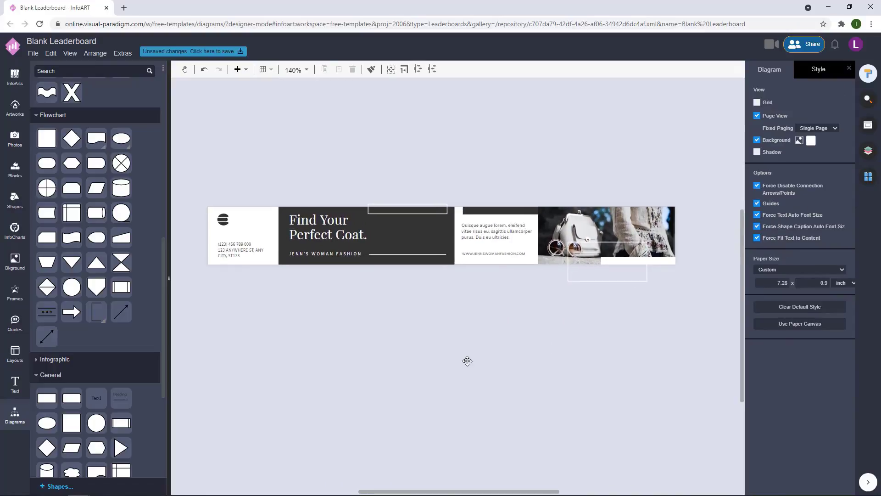
pyautogui.click(595, 275)
pyautogui.click(519, 352)
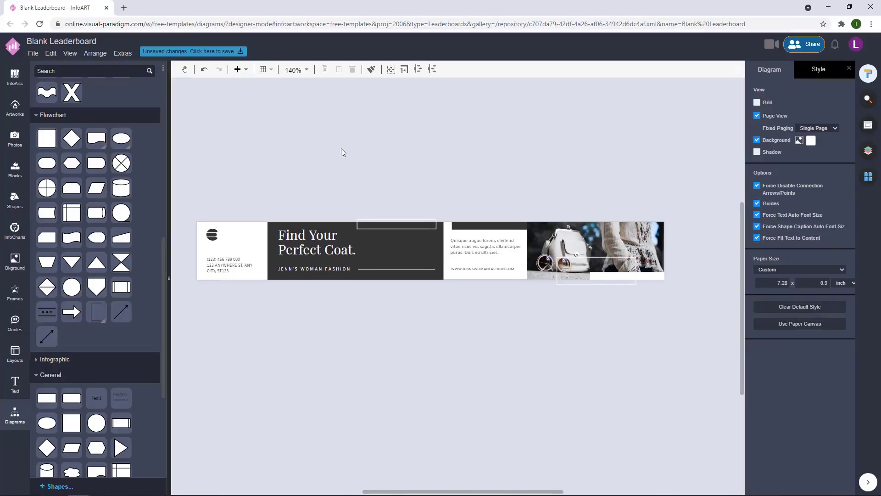
# Step: Change the subtitle under the headline to "KEITHS WOMAN FASHION"
pyautogui.doubleClick(293, 269)
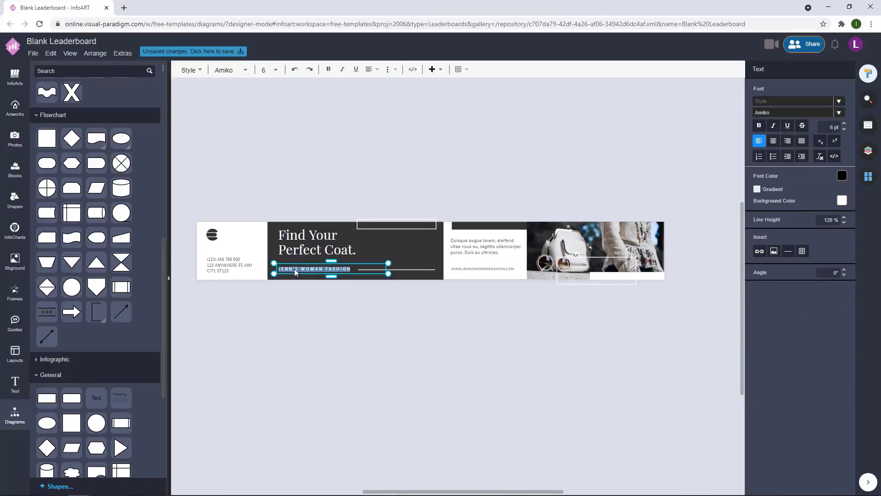
pyautogui.click(302, 317)
pyautogui.scroll(2, 308, 291)
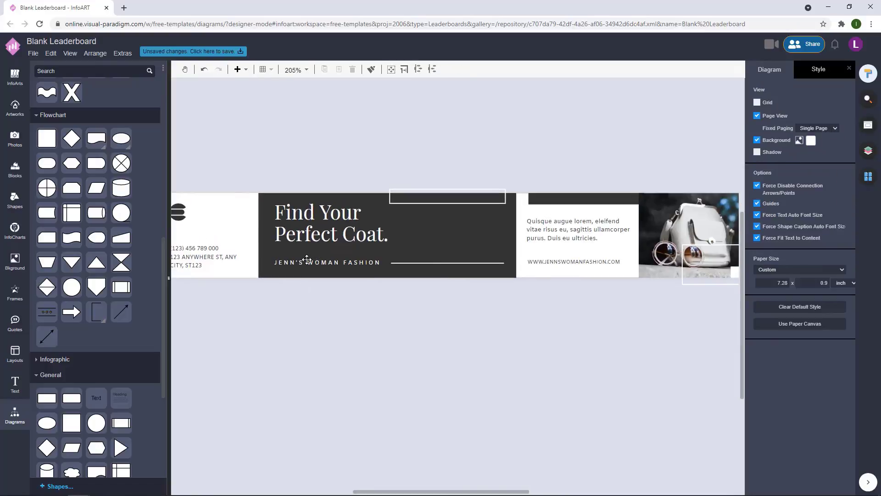
pyautogui.doubleClick(294, 266)
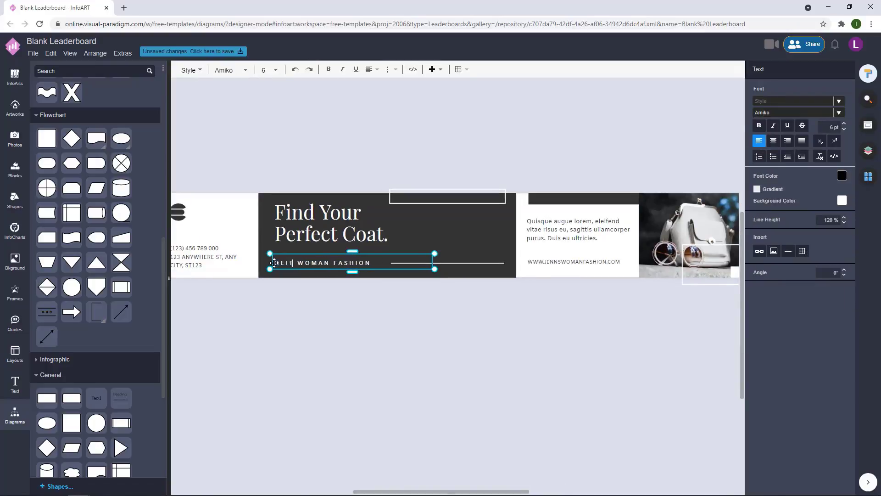
pyautogui.click(325, 317)
pyautogui.scroll(-2, 388, 354)
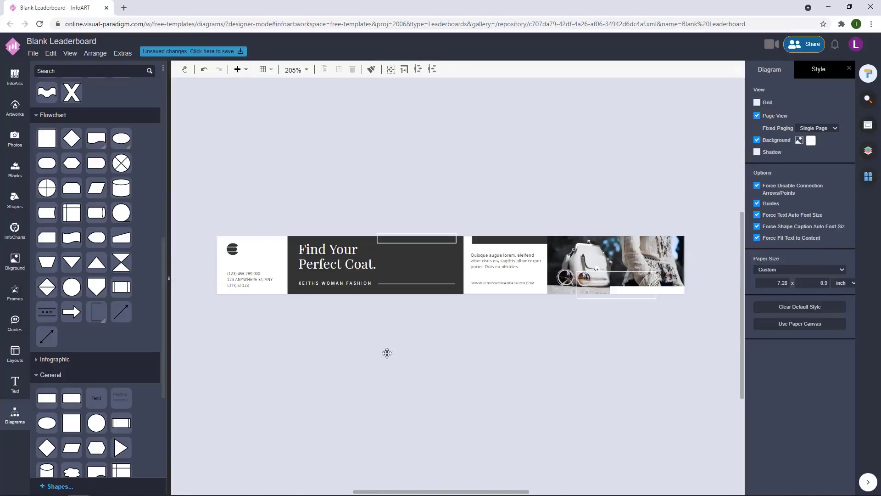
pyautogui.click(343, 249)
pyautogui.click(472, 351)
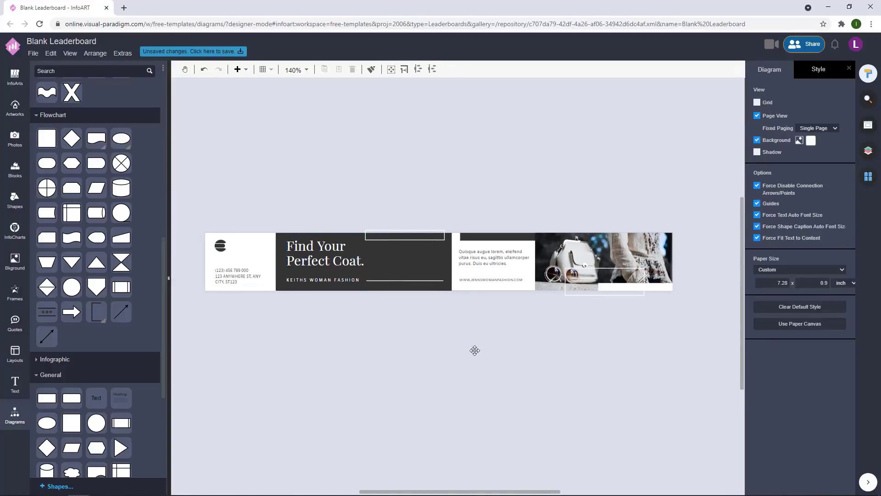
# Step: Compare the website address with the subtitle and set the address's font size to 6 pt
pyautogui.doubleClick(505, 268)
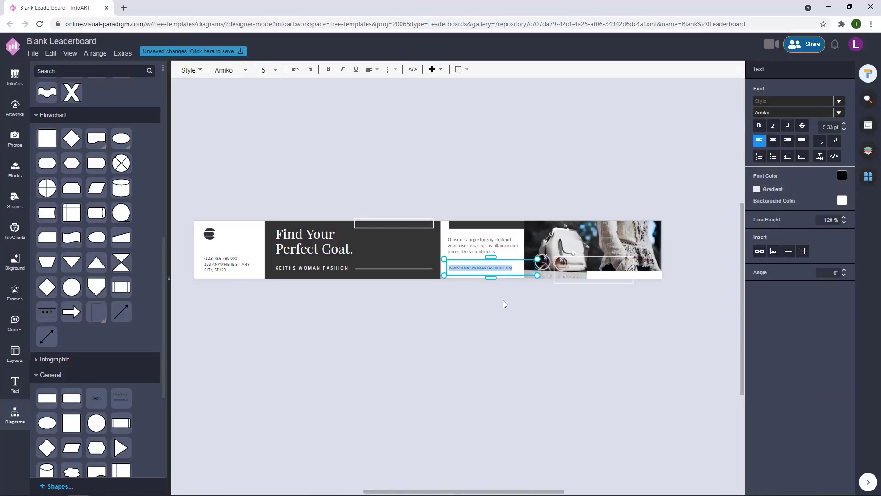
pyautogui.click(505, 304)
pyautogui.doubleClick(324, 267)
pyautogui.click(367, 312)
pyautogui.doubleClick(478, 263)
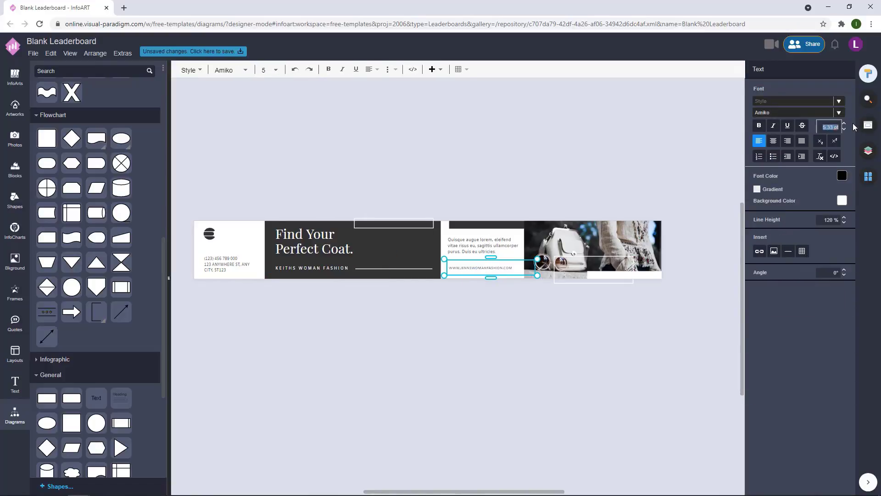
pyautogui.click(468, 390)
pyautogui.doubleClick(504, 267)
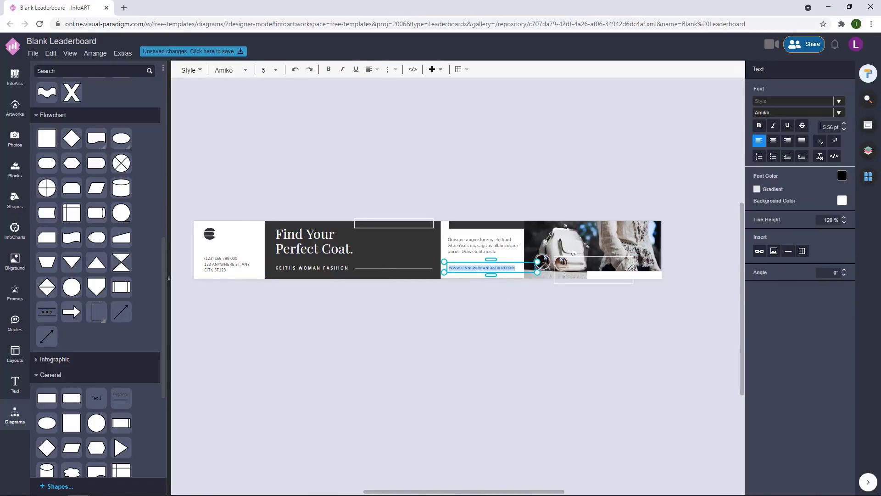
pyautogui.write('65')
pyautogui.press('Return')
pyautogui.moveTo(820, 126); pyautogui.dragTo(856, 129)
pyautogui.write('6')
pyautogui.press('Return')
pyautogui.click(557, 362)
pyautogui.scroll(3, 487, 263)
pyautogui.doubleClick(466, 270)
pyautogui.click(459, 270)
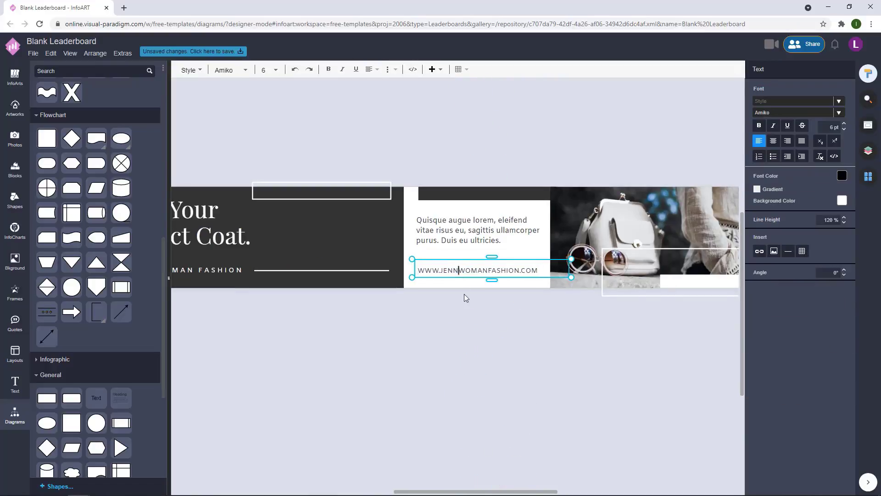
pyautogui.click(471, 325)
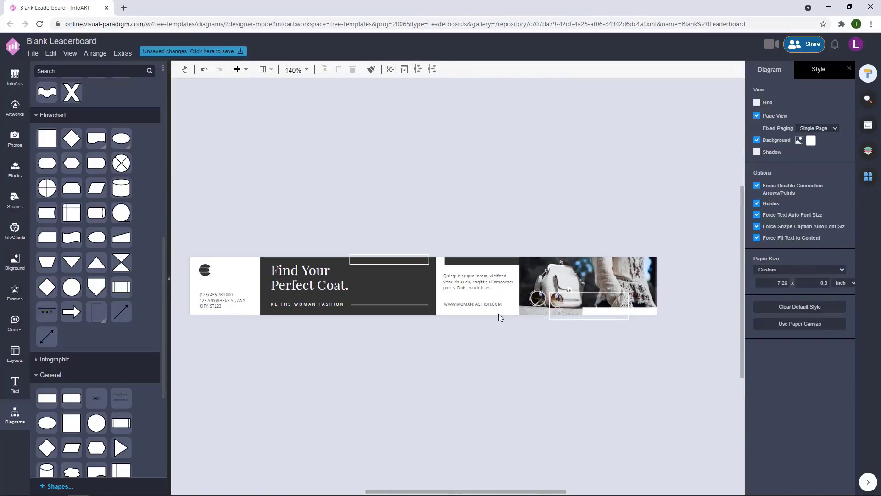
# Step: Set the font size of the website address to 5.8 pt
pyautogui.doubleClick(500, 304)
pyautogui.click(840, 123)
pyautogui.write('5')
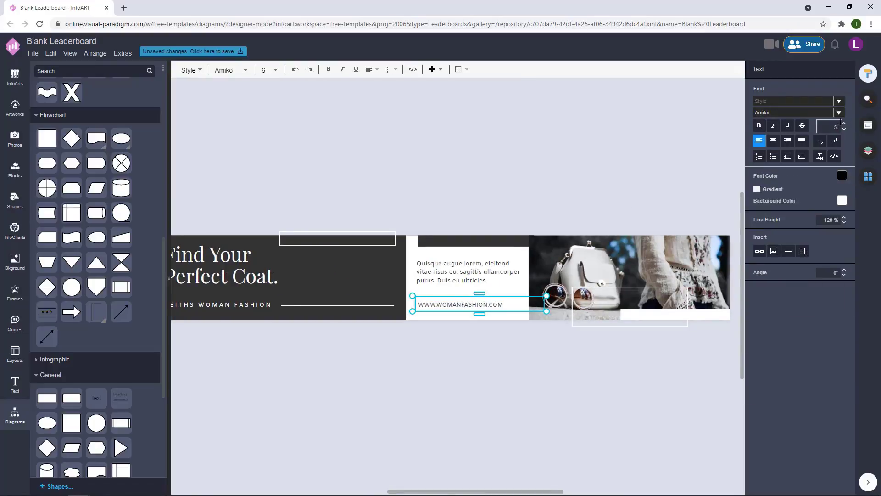
pyautogui.write('.8')
pyautogui.press('Return')
pyautogui.click(472, 365)
pyautogui.scroll(-1, 497, 337)
pyautogui.scroll(2, 463, 307)
pyautogui.doubleClick(440, 311)
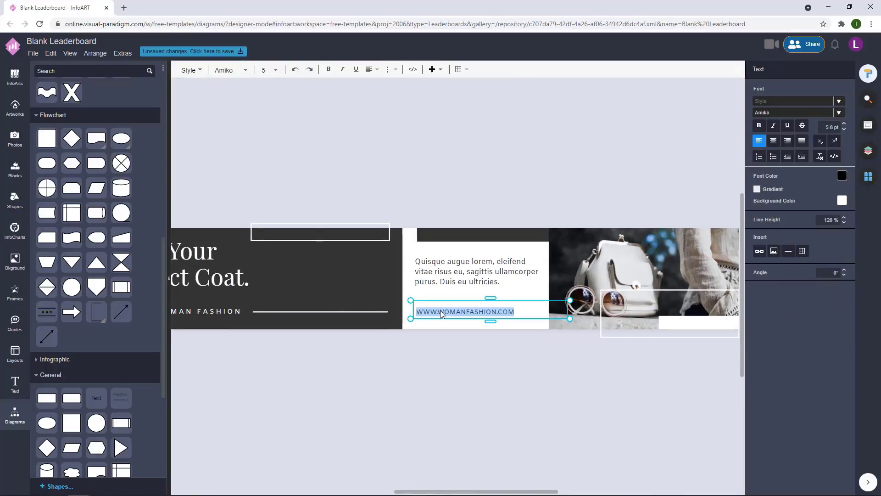
pyautogui.write('KEITHS')
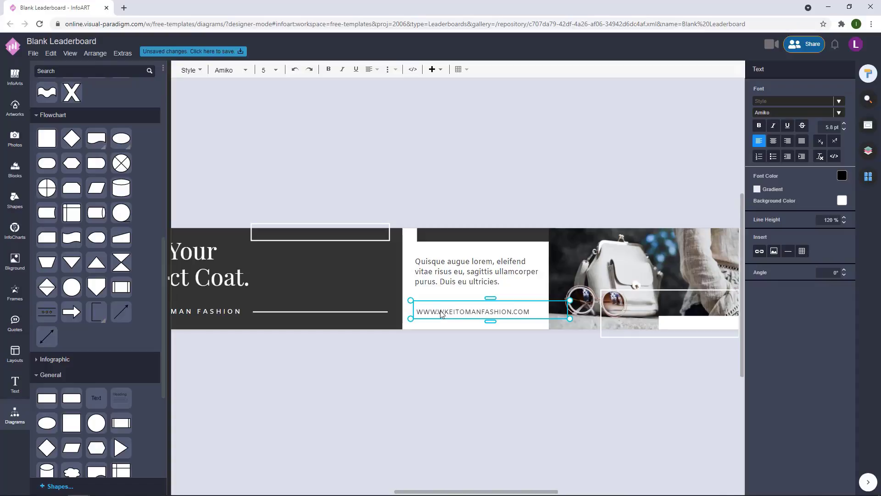
pyautogui.click(484, 357)
pyautogui.click(479, 334)
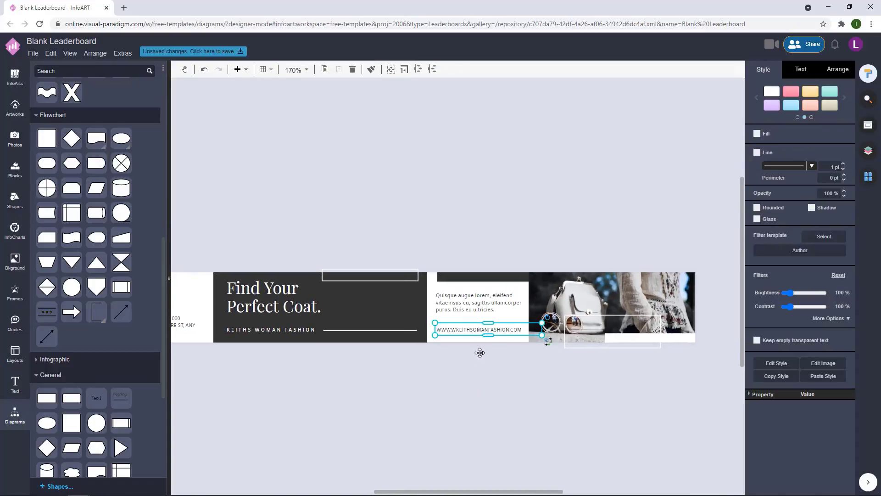
pyautogui.click(481, 360)
# Step: Extend the left end of the dark bar above the paragraph slightly to line up with the text
pyautogui.click(494, 307)
pyautogui.click(485, 209)
pyautogui.scroll(5, 449, 278)
pyautogui.click(449, 278)
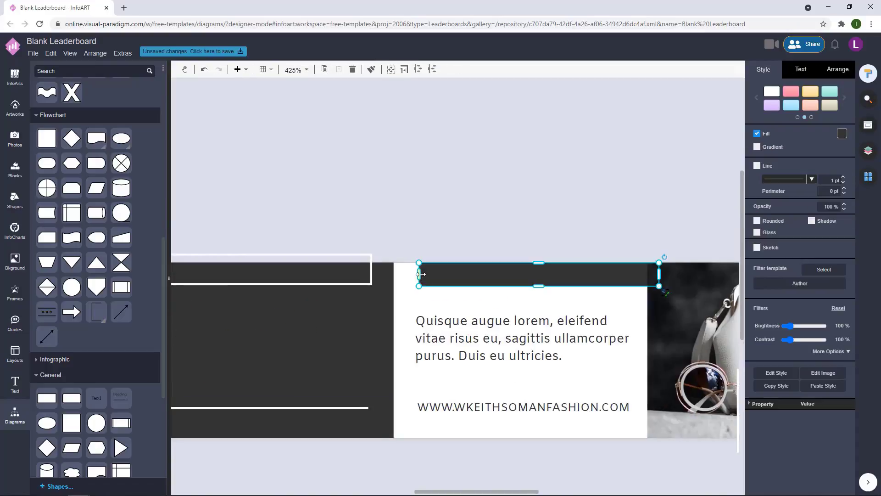
pyautogui.moveTo(419, 274); pyautogui.dragTo(416, 274)
pyautogui.click(476, 305)
pyautogui.scroll(-4, 475, 331)
pyautogui.scroll(-4, 478, 388)
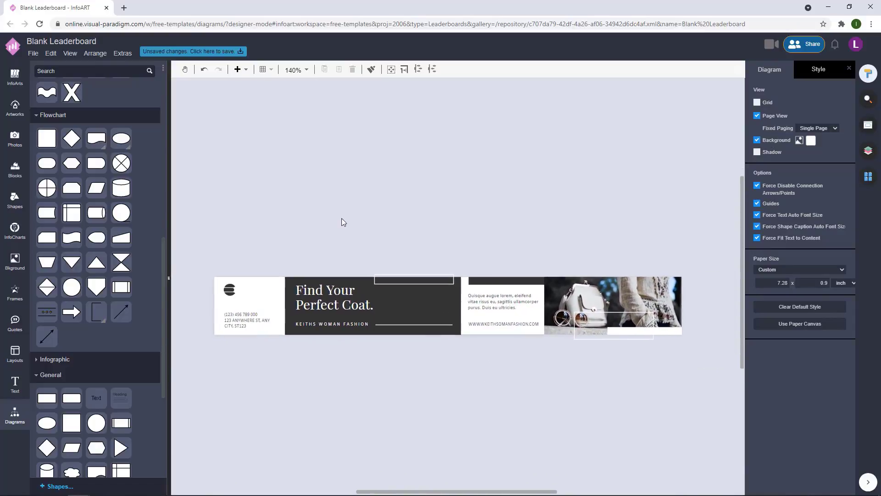
pyautogui.scroll(-2, 409, 393)
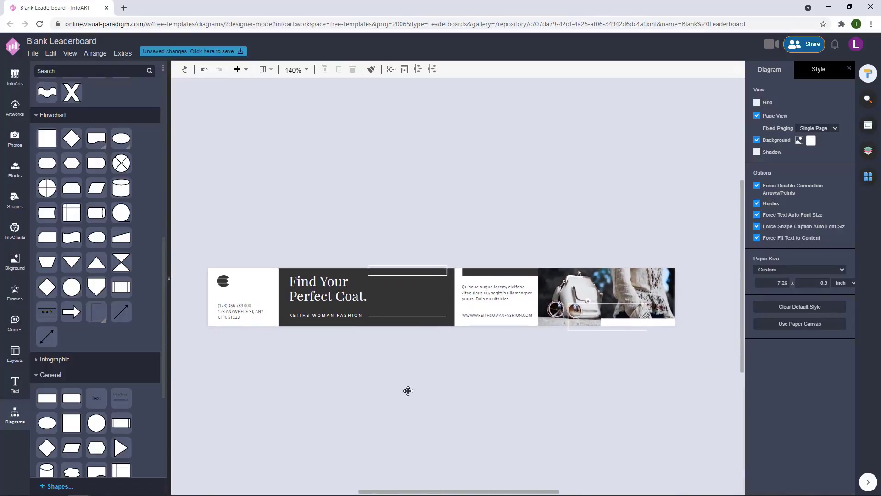
pyautogui.moveTo(438, 392); pyautogui.dragTo(438, 311)
pyautogui.moveTo(399, 184); pyautogui.dragTo(401, 142)
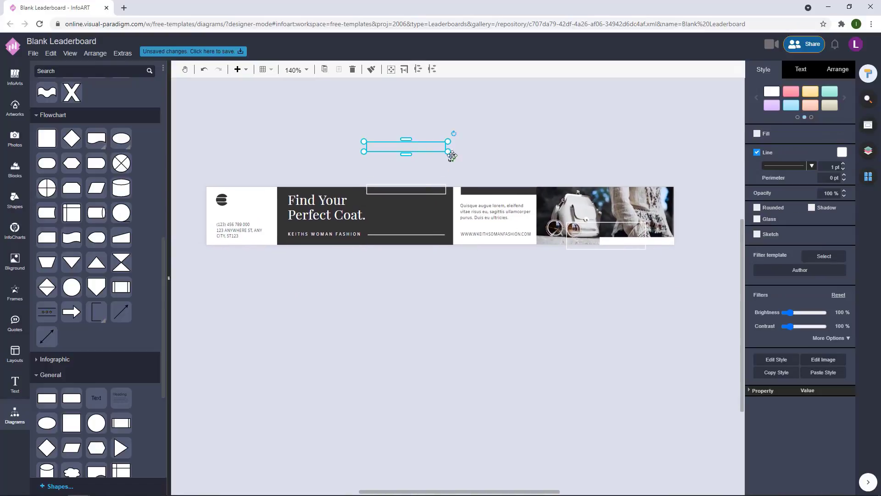
pyautogui.click(454, 138)
pyautogui.click(445, 145)
pyautogui.press('Delete')
# Step: Try a shortened, vertically rotated copy of the dark bar along the banner's left edge
pyautogui.moveTo(498, 190); pyautogui.dragTo(483, 144)
pyautogui.click(534, 133)
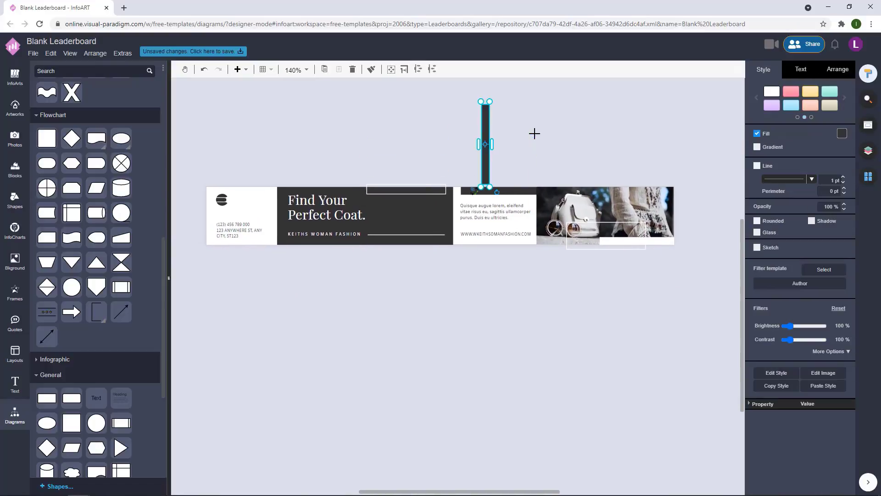
pyautogui.moveTo(489, 101); pyautogui.dragTo(487, 130)
pyautogui.moveTo(311, 184); pyautogui.dragTo(198, 214)
pyautogui.scroll(3, 193, 246)
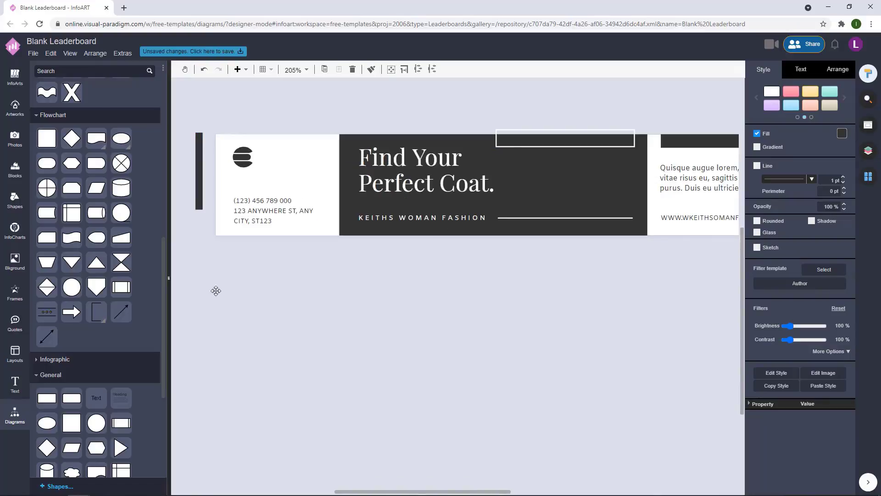
pyautogui.click(289, 258)
pyautogui.moveTo(289, 258); pyautogui.dragTo(334, 261)
pyautogui.scroll(5, 273, 271)
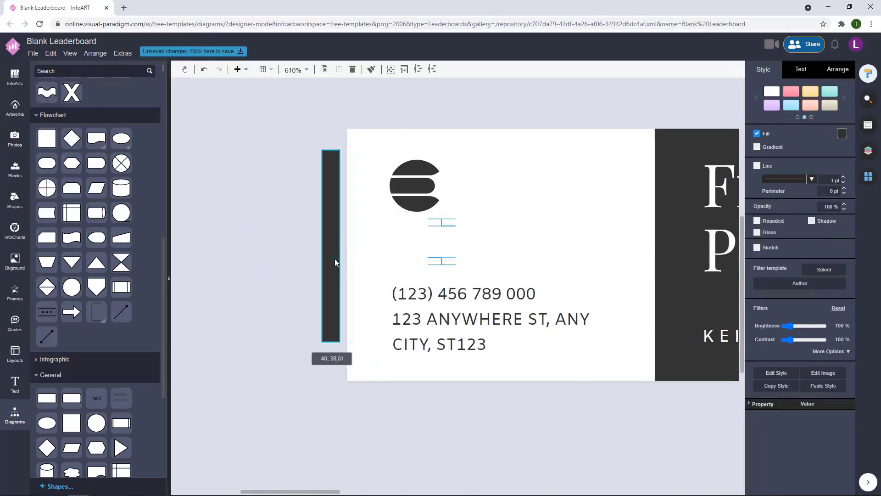
pyautogui.press('Delete')
pyautogui.scroll(-5, 507, 430)
pyautogui.scroll(-5, 548, 437)
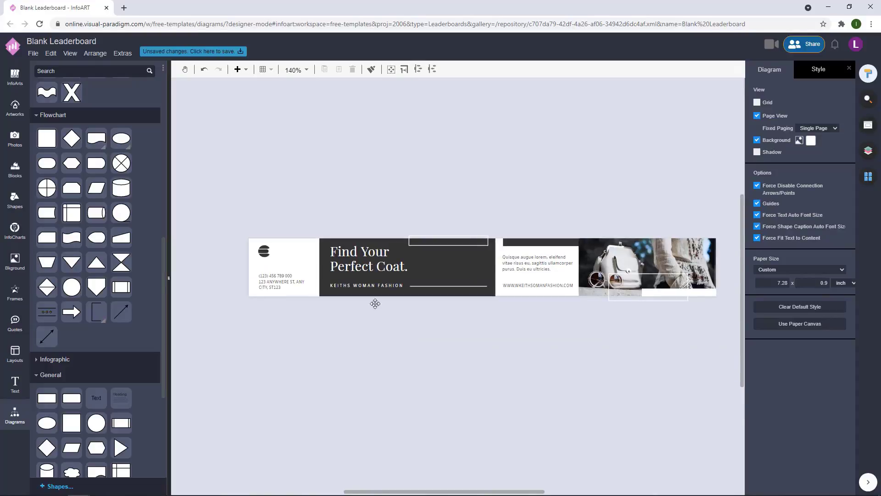
# Step: Try a smaller, thinner vertical copy of the dark bar beside the contact details
pyautogui.moveTo(545, 242); pyautogui.dragTo(460, 168)
pyautogui.click(503, 159)
pyautogui.moveTo(452, 132); pyautogui.dragTo(457, 187)
pyautogui.scroll(2, 417, 204)
pyautogui.scroll(2, 332, 216)
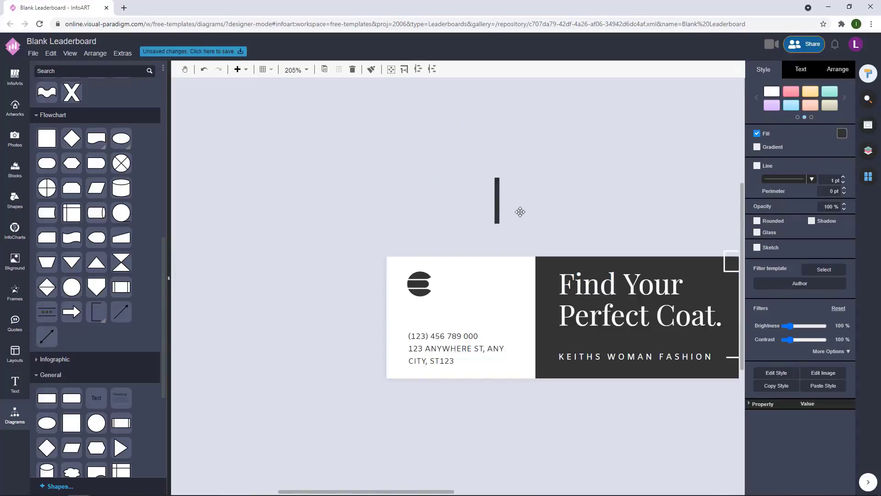
pyautogui.moveTo(486, 216); pyautogui.dragTo(381, 367)
pyautogui.click(381, 367)
pyautogui.scroll(5, 404, 354)
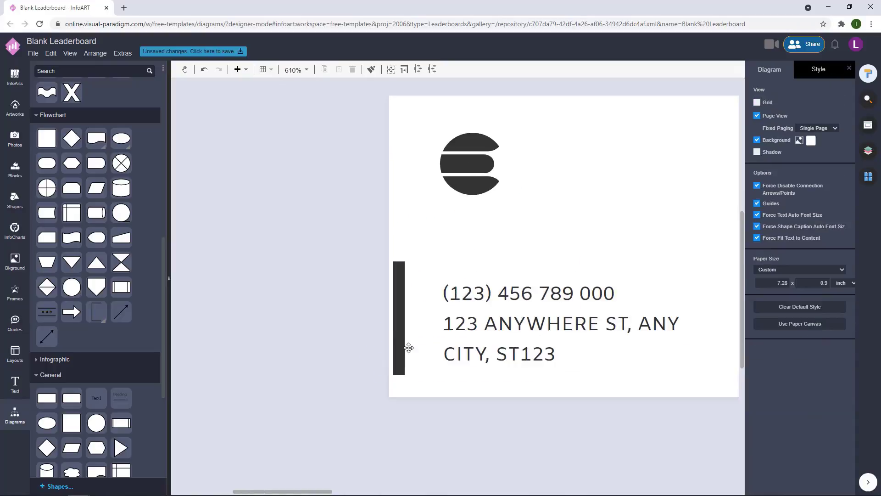
# Step: Place a narrowed copy of the white outline beside the banner's left edge, remove its line and fill it dark grey
pyautogui.click(352, 306)
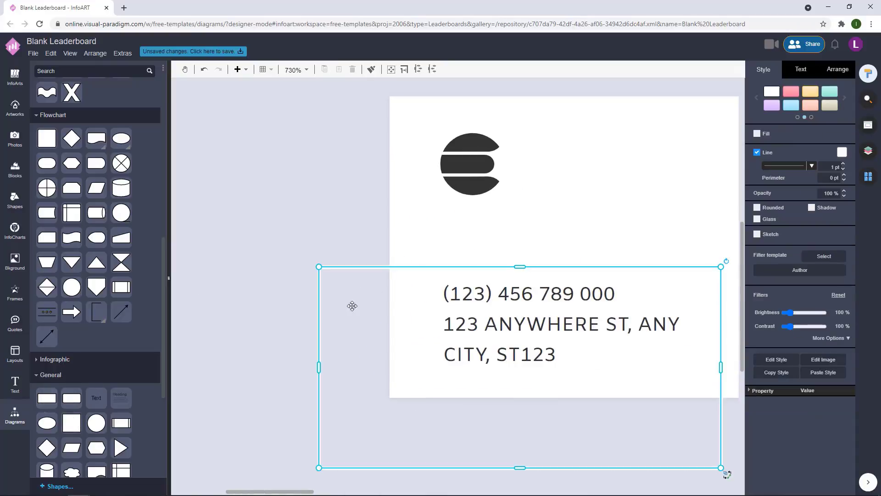
pyautogui.moveTo(716, 368); pyautogui.dragTo(245, 297)
pyautogui.moveTo(229, 298); pyautogui.dragTo(371, 325)
pyautogui.click(756, 152)
pyautogui.click(757, 133)
pyautogui.click(842, 133)
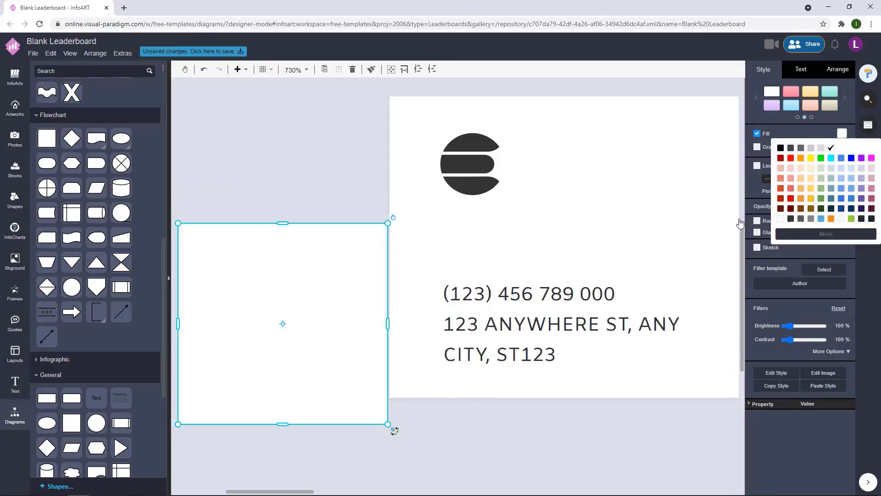
pyautogui.click(789, 147)
# Step: Shorten and narrow the dark grey rectangle into a thin vertical bar on the banner's left edge beside the contact details
pyautogui.moveTo(269, 301); pyautogui.dragTo(477, 259)
pyautogui.moveTo(494, 179); pyautogui.dragTo(487, 259)
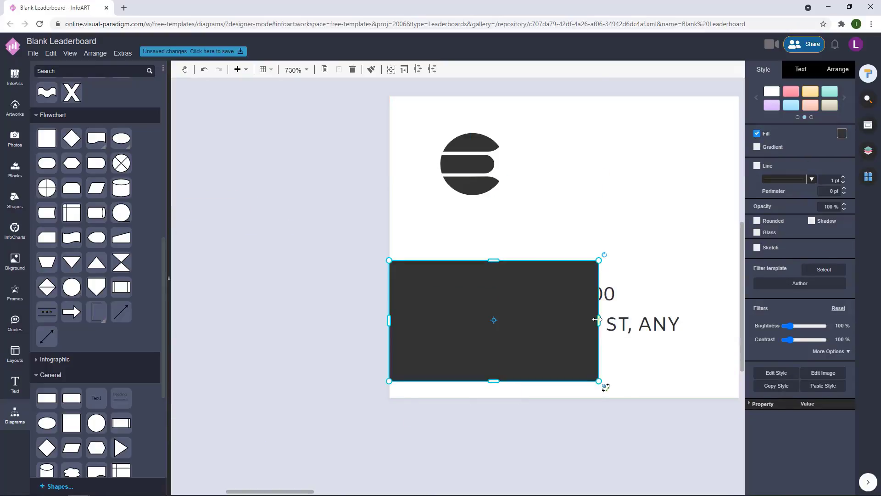
pyautogui.moveTo(599, 320); pyautogui.dragTo(397, 344)
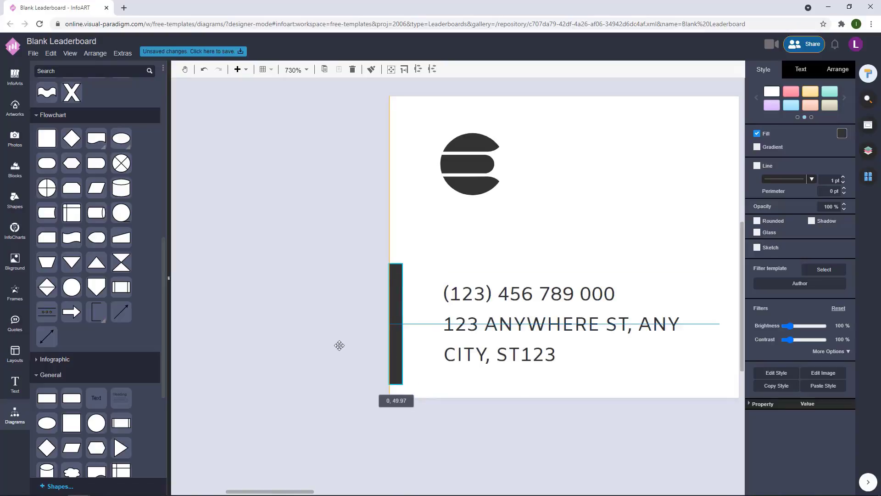
pyautogui.click(337, 346)
pyautogui.scroll(-3, 333, 345)
pyautogui.scroll(-5, 333, 345)
pyautogui.moveTo(431, 374); pyautogui.dragTo(326, 351)
pyautogui.scroll(2, 243, 279)
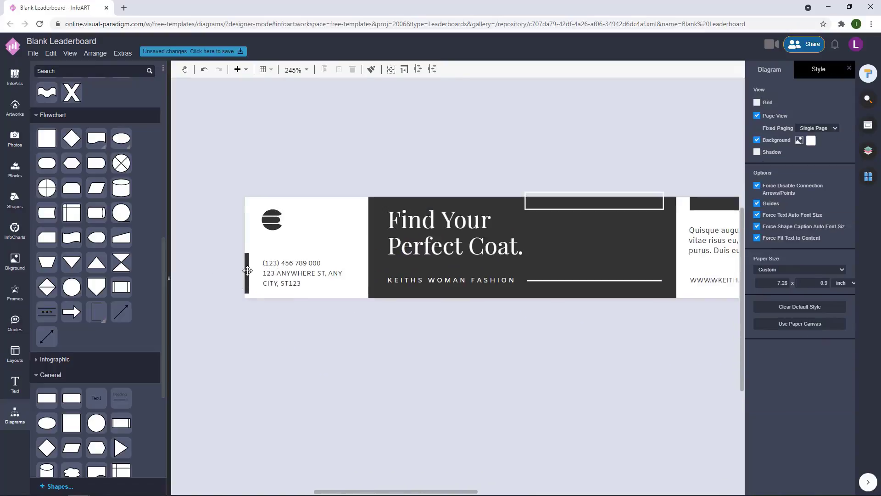
pyautogui.click(247, 272)
pyautogui.moveTo(251, 273); pyautogui.dragTo(254, 274)
pyautogui.click(305, 352)
pyautogui.scroll(-5, 305, 352)
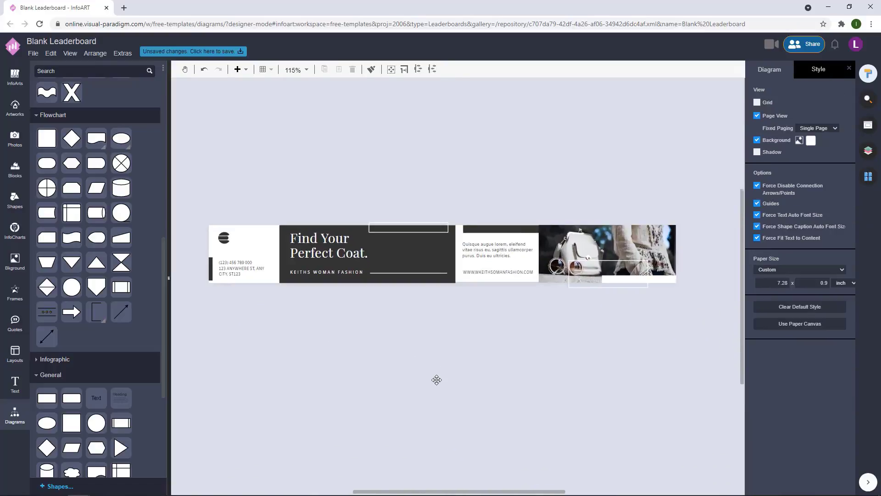
# Step: Place a white-filled copy of the thin vertical bar at the upper right edge of the banner's photo
pyautogui.moveTo(212, 269); pyautogui.dragTo(617, 173)
pyautogui.click(841, 134)
pyautogui.click(809, 151)
pyautogui.click(447, 313)
pyautogui.click(721, 234)
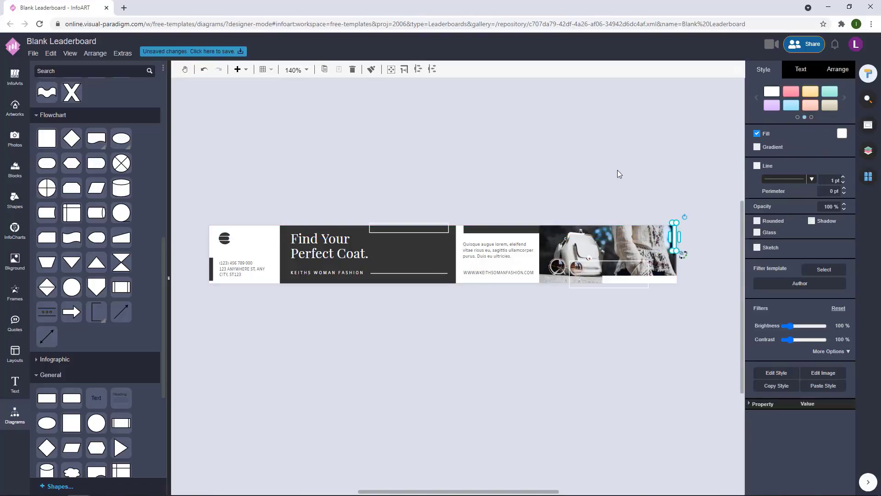
pyautogui.click(622, 173)
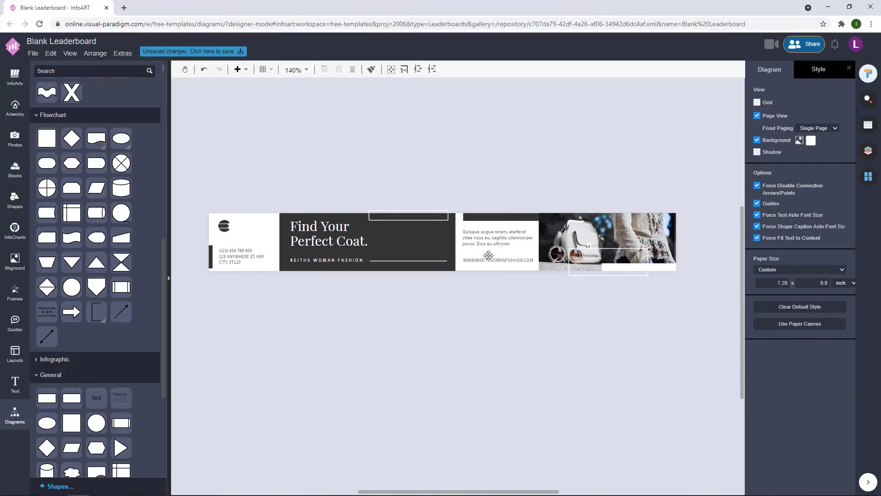
# Step: Set the text size of the contact details beside the dark bar to 5.8 pt
pyautogui.moveTo(458, 331); pyautogui.dragTo(454, 320)
pyautogui.doubleClick(242, 250)
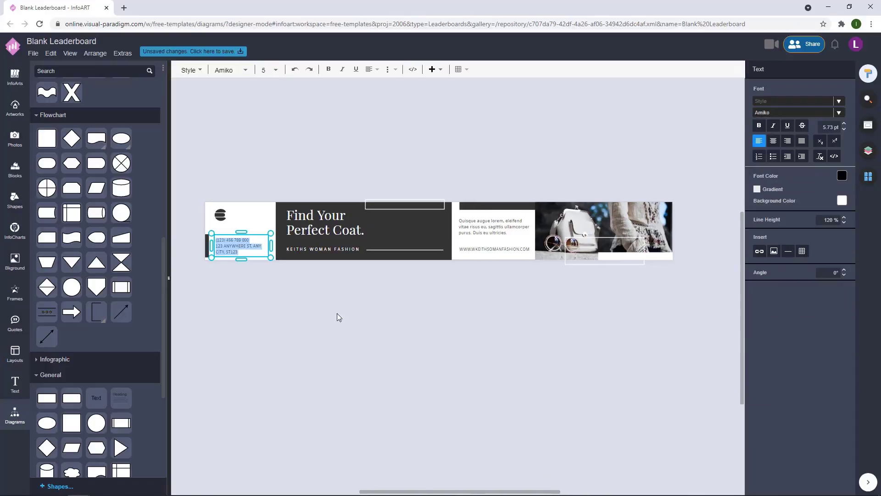
pyautogui.click(425, 300)
pyautogui.click(490, 247)
pyautogui.keyDown('shift'); pyautogui.click(250, 244); pyautogui.keyUp('shift')
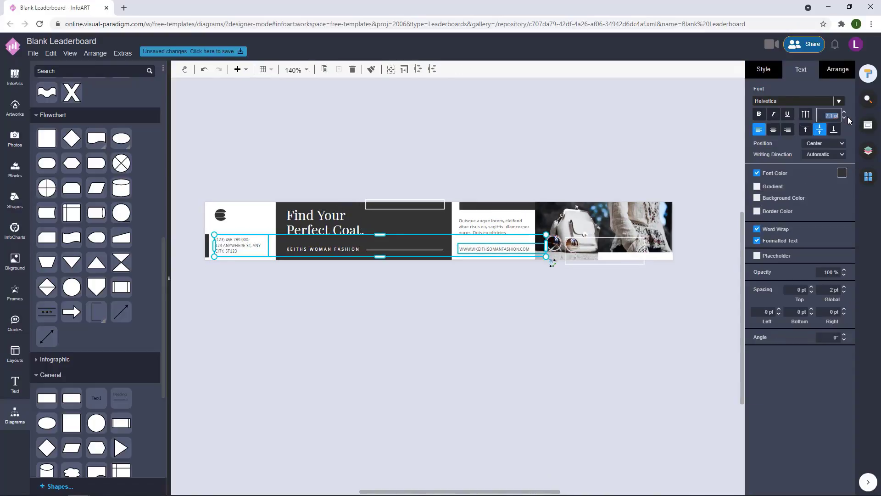
pyautogui.click(464, 353)
pyautogui.doubleClick(257, 250)
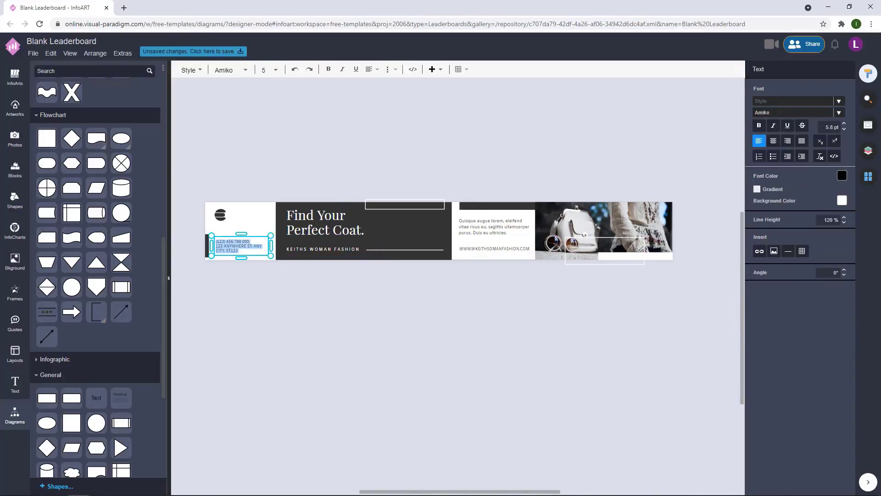
pyautogui.click(192, 237)
pyautogui.doubleClick(251, 242)
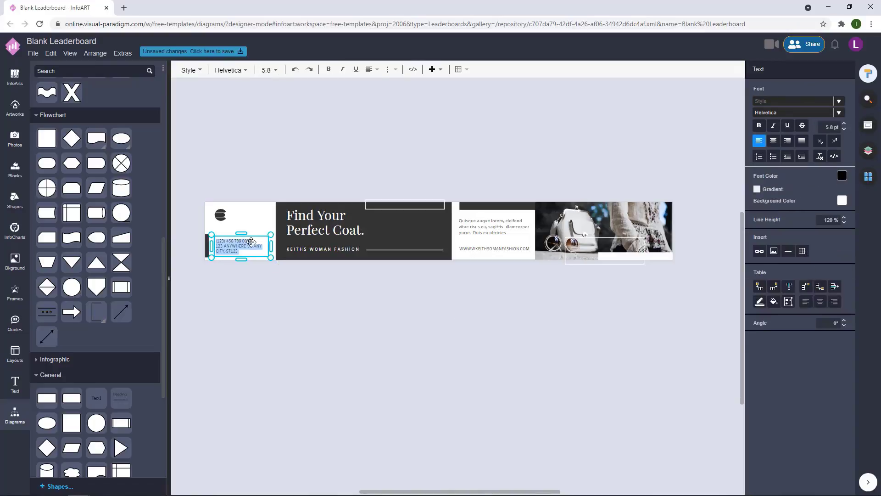
pyautogui.click(403, 344)
pyautogui.click(235, 243)
pyautogui.click(268, 280)
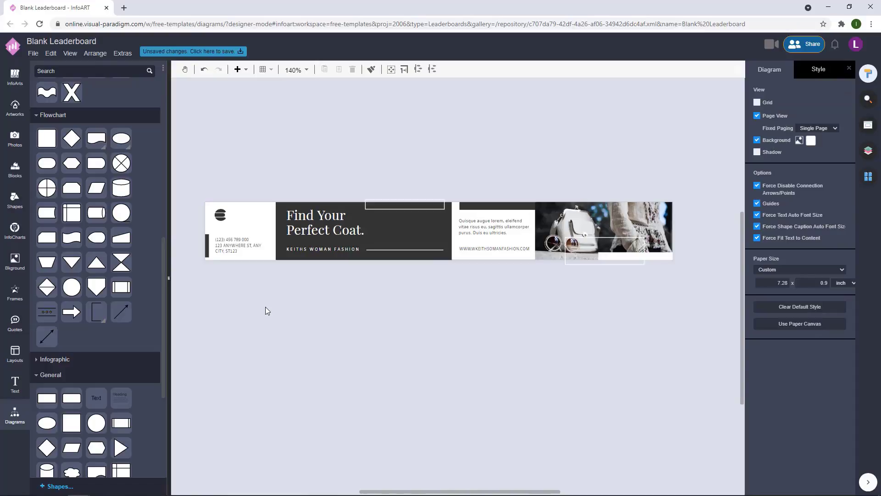
pyautogui.click(239, 243)
pyautogui.click(252, 299)
pyautogui.click(243, 247)
pyautogui.click(263, 300)
pyautogui.moveTo(352, 319); pyautogui.dragTo(351, 310)
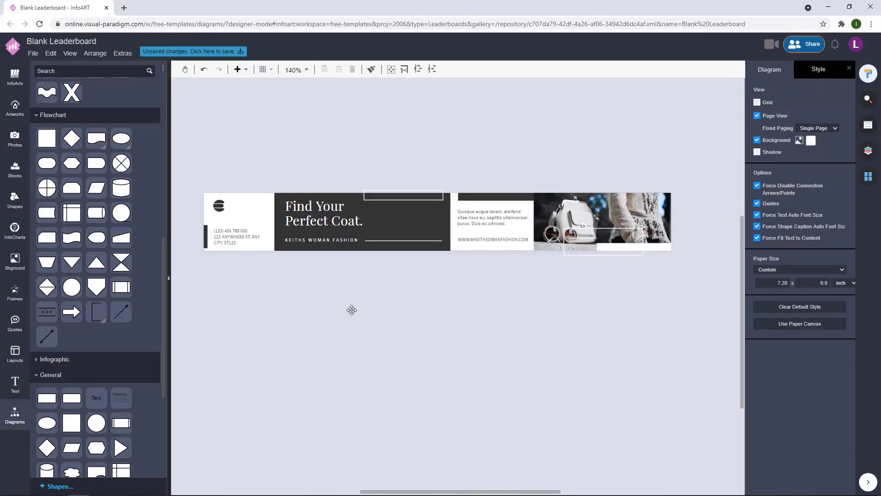
pyautogui.moveTo(540, 305); pyautogui.dragTo(543, 336)
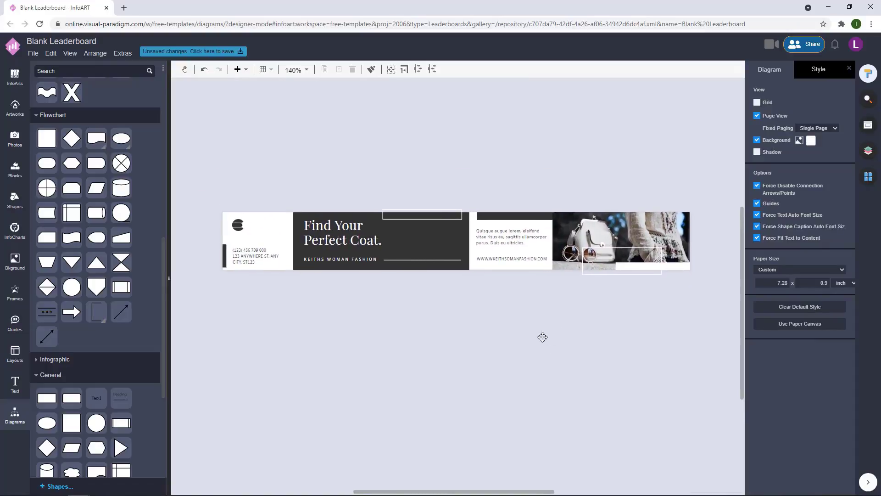
# Step: Save the finished banner to VP Online under a fashion promotion leaderboard file name
pyautogui.click(197, 55)
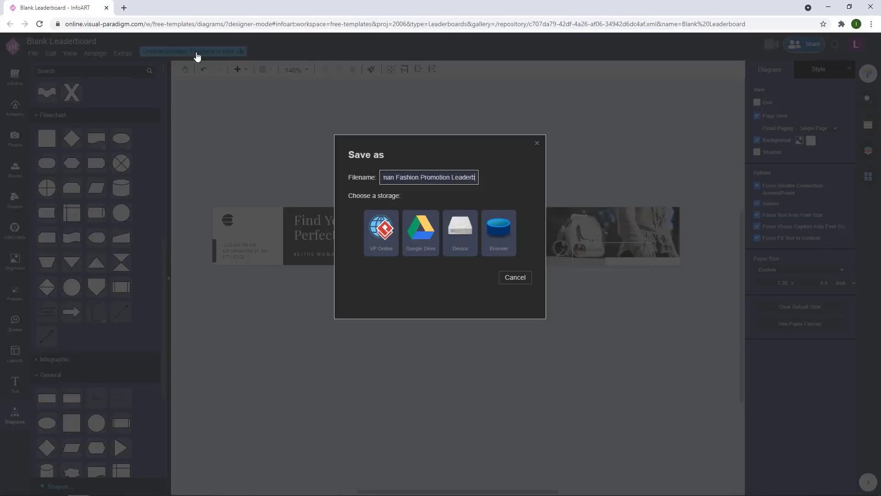
pyautogui.click(381, 229)
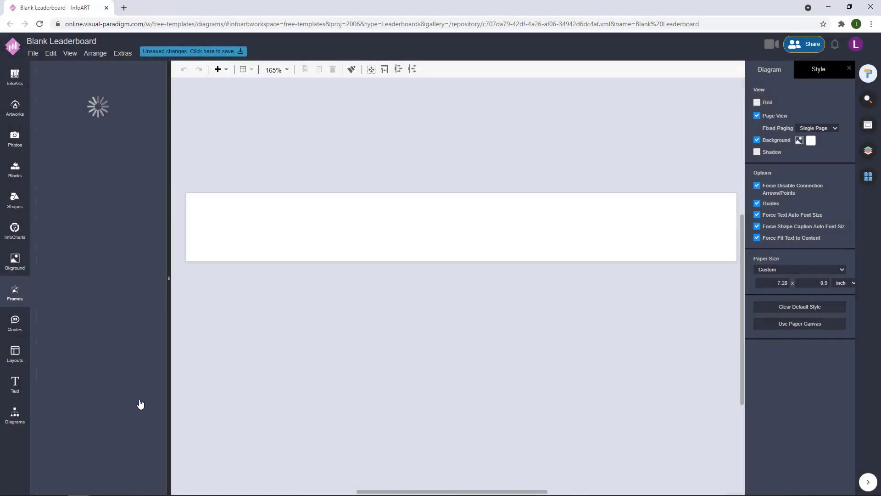
# Step: Add a rectangular picture frame to the middle of the blank leaderboard, sized to nearly the banner's full height
pyautogui.moveTo(395, 201); pyautogui.dragTo(390, 199)
pyautogui.moveTo(449, 313); pyautogui.dragTo(450, 258)
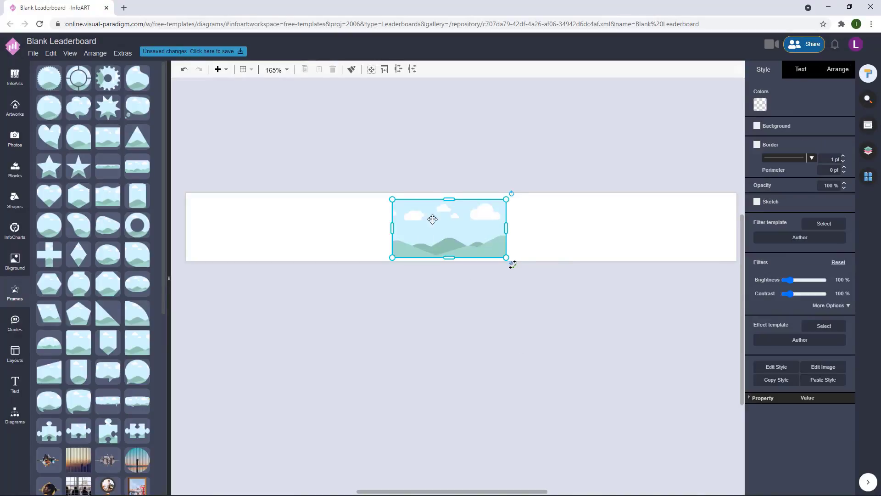
pyautogui.moveTo(449, 199); pyautogui.dragTo(450, 198)
# Step: Shift the picture frame sideways and duplicate it to form a row of three frames across the banner
pyautogui.moveTo(479, 240); pyautogui.dragTo(431, 240)
pyautogui.moveTo(494, 239); pyautogui.dragTo(372, 223)
pyautogui.click(382, 225)
pyautogui.click(394, 166)
pyautogui.moveTo(315, 225); pyautogui.dragTo(508, 252)
pyautogui.click(459, 162)
pyautogui.click(508, 175)
pyautogui.click(490, 182)
# Step: Move the rightmost picture frame left until it sits directly against the middle frame
pyautogui.scroll(1, 503, 253)
pyautogui.scroll(5, 499, 191)
pyautogui.click(499, 191)
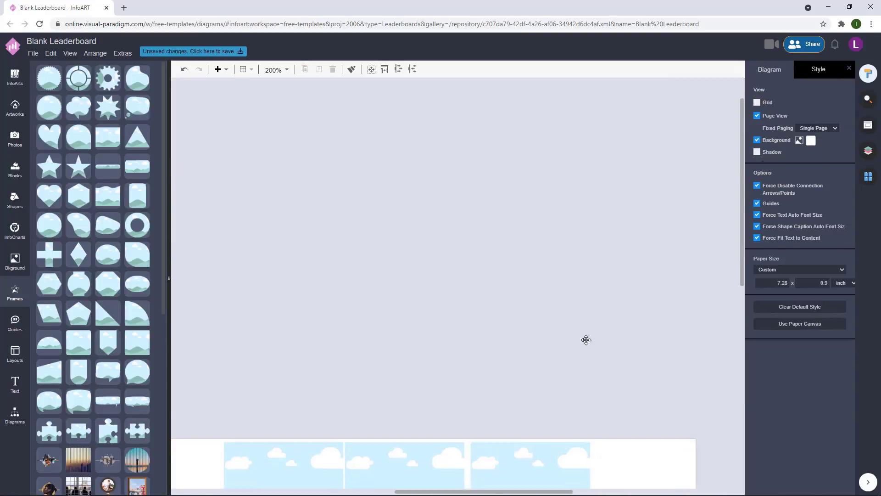
pyautogui.scroll(-4, 466, 321)
pyautogui.scroll(4, 479, 330)
pyautogui.scroll(-10, 479, 328)
pyautogui.scroll(4, 449, 229)
pyautogui.scroll(4, 512, 233)
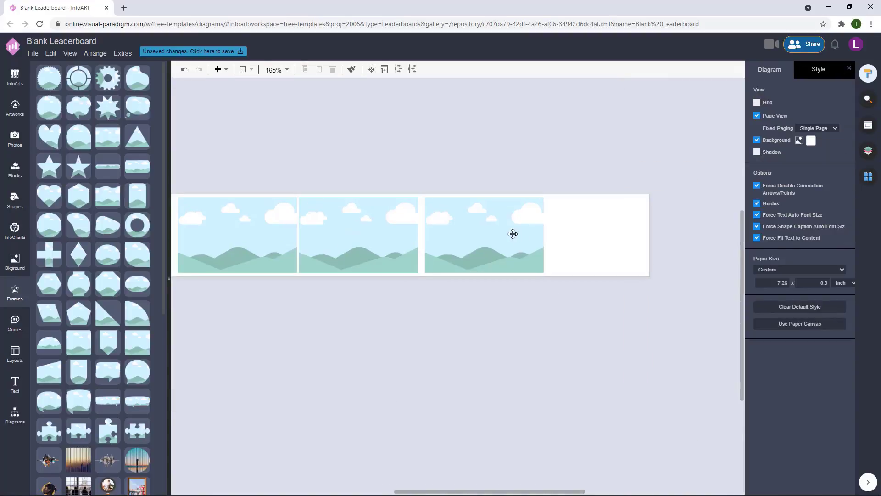
pyautogui.moveTo(440, 218); pyautogui.dragTo(430, 219)
pyautogui.click(447, 317)
# Step: Nudge the rightmost frame to leave a narrow gap matching the one between the other two frames
pyautogui.click(452, 232)
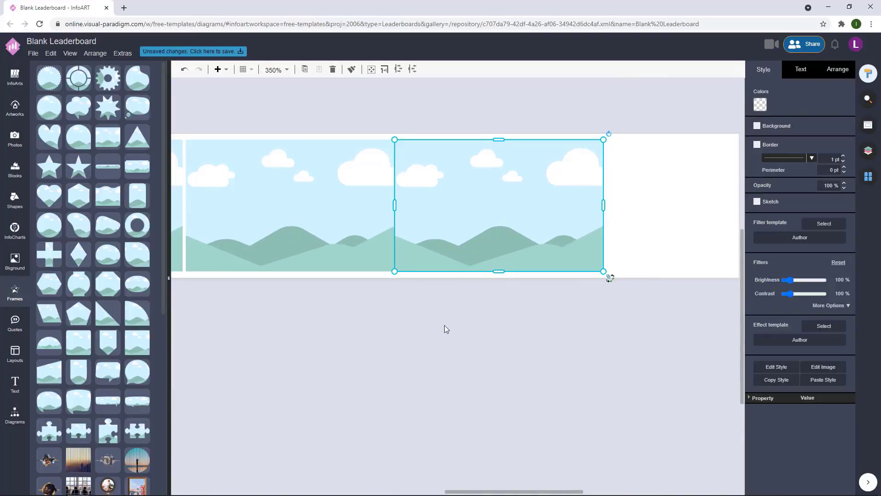
pyautogui.press('Right')
pyautogui.press('Right')
pyautogui.press('Right')
pyautogui.click(449, 316)
pyautogui.click(450, 243)
pyautogui.press('Left')
pyautogui.click(440, 339)
pyautogui.scroll(-6, 407, 368)
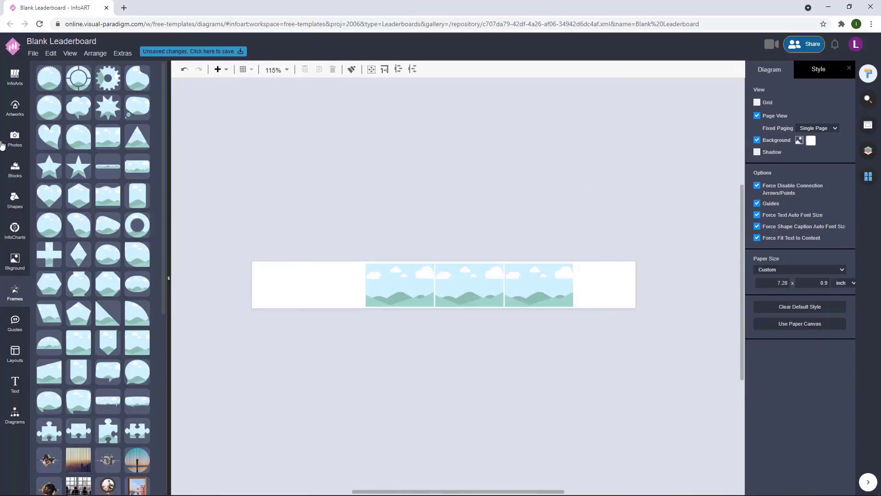
# Step: Search the photo library for "shopping mall" and broaden the search term to "shopping"
pyautogui.click(15, 137)
pyautogui.click(72, 74)
pyautogui.write('shopping mal')
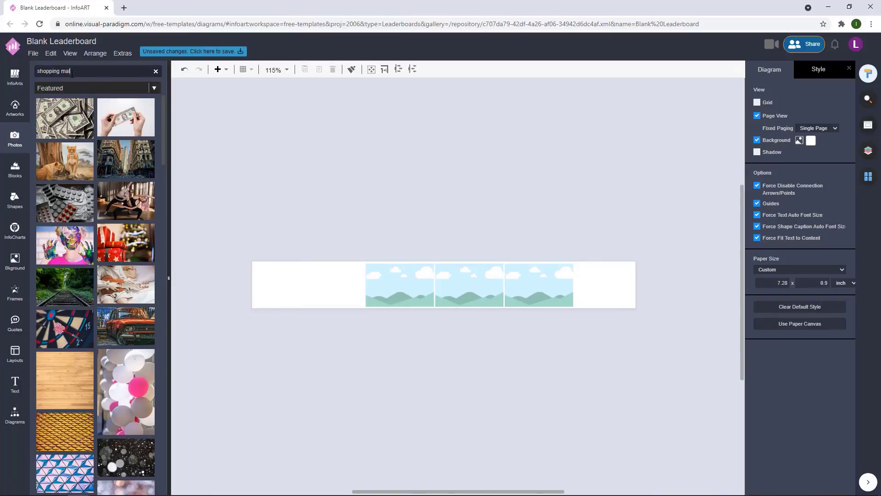
pyautogui.write('l')
pyautogui.press('Return')
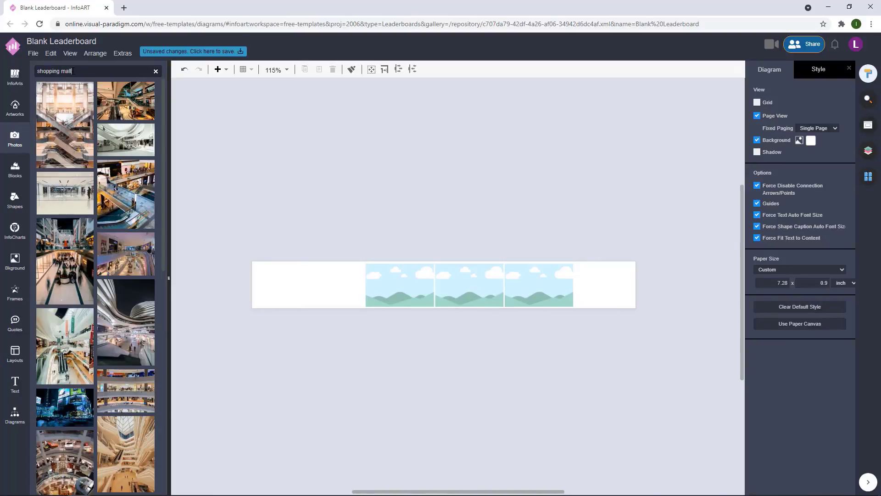
pyautogui.press('BackSpace')
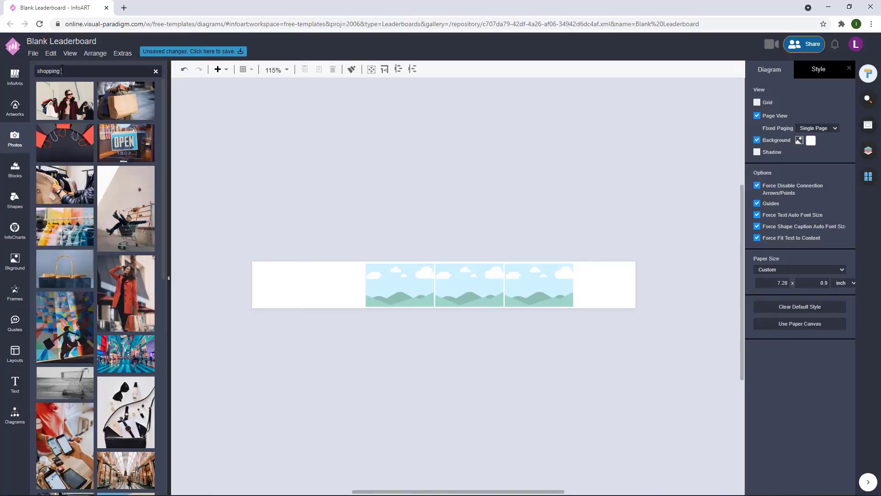
# Step: Look through the shopping photos for pictures that suit the three frames
pyautogui.scroll(-10, 116, 238)
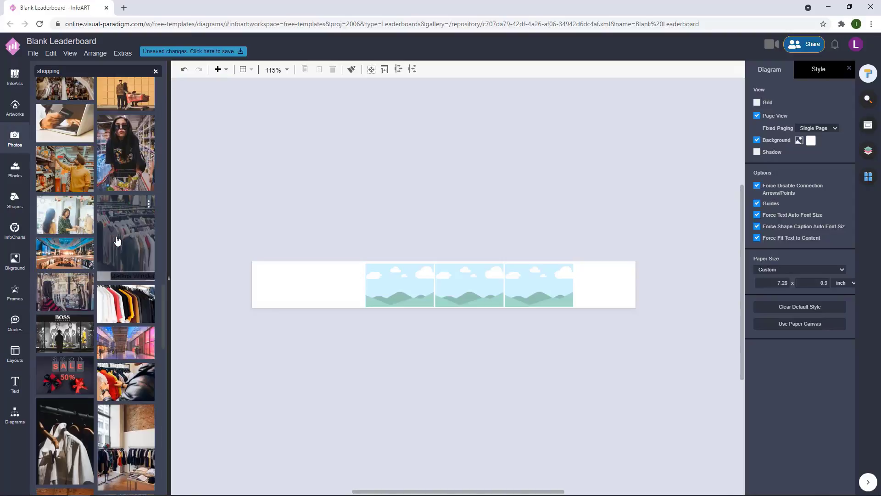
pyautogui.scroll(-5, 118, 240)
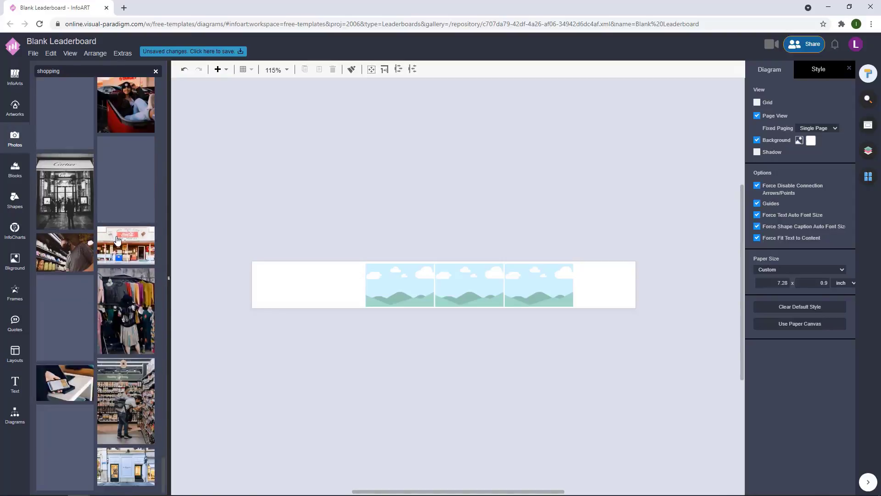
pyautogui.scroll(15, 117, 240)
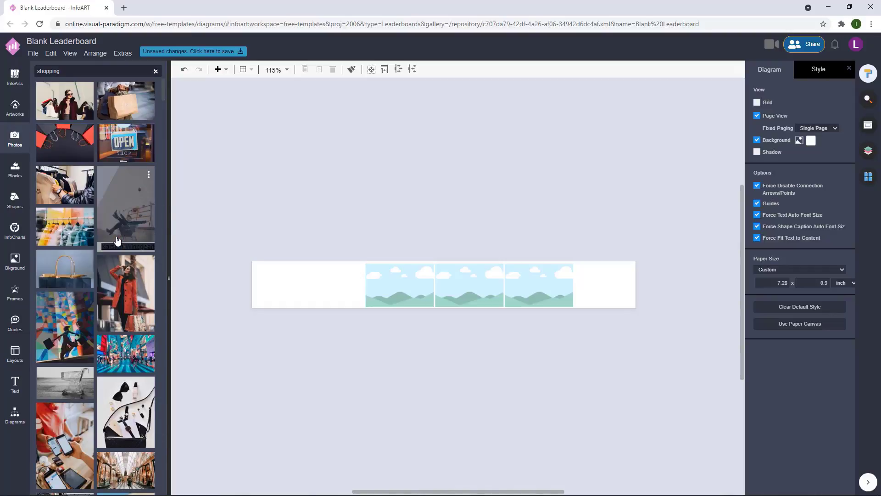
pyautogui.scroll(-10, 117, 239)
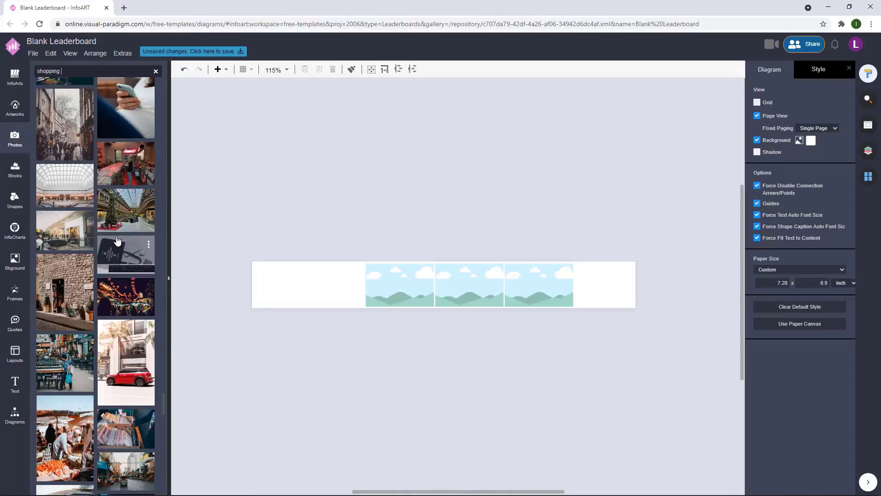
pyautogui.scroll(-10, 118, 239)
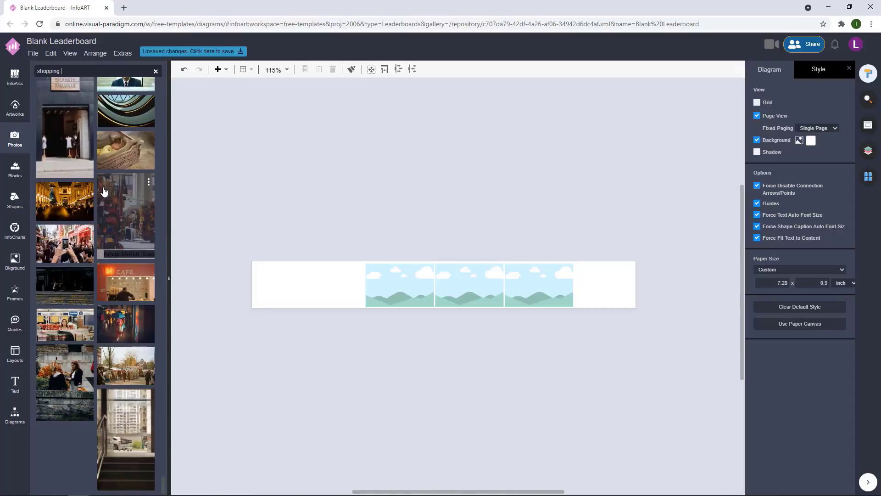
pyautogui.moveTo(74, 142)
pyautogui.scroll(20, 74, 142)
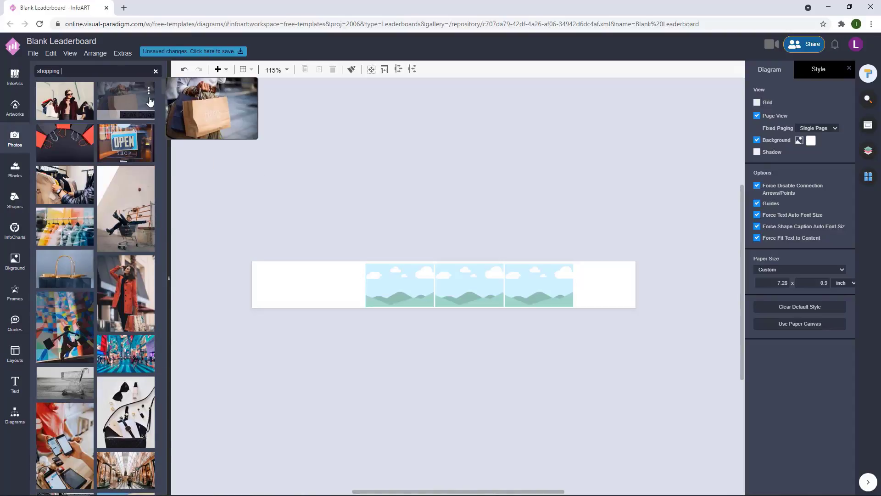
pyautogui.scroll(-10, 90, 275)
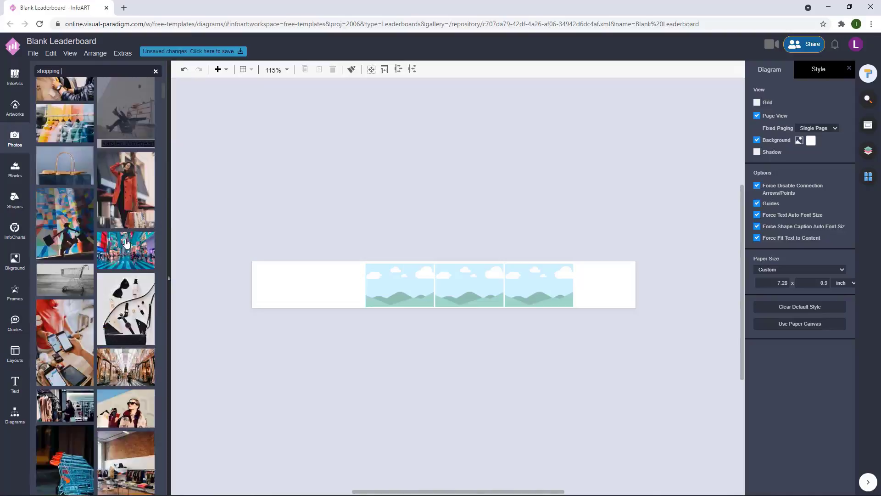
pyautogui.scroll(-5, 77, 264)
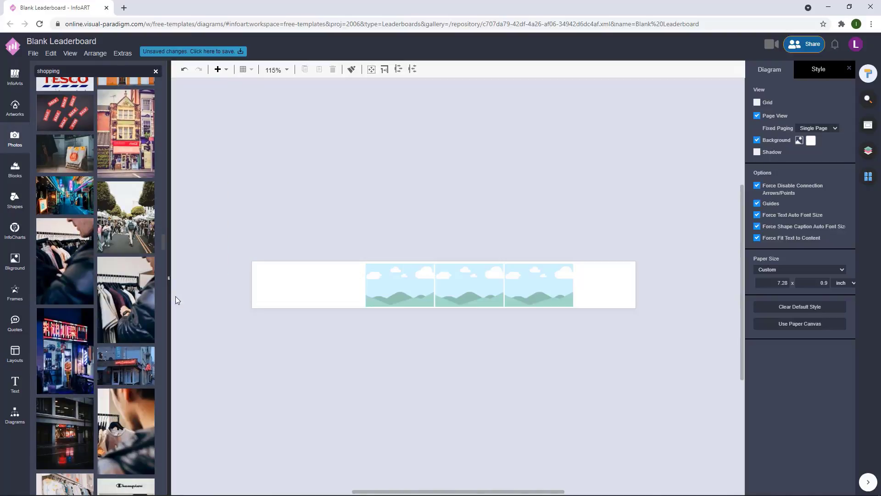
pyautogui.scroll(-5, 156, 349)
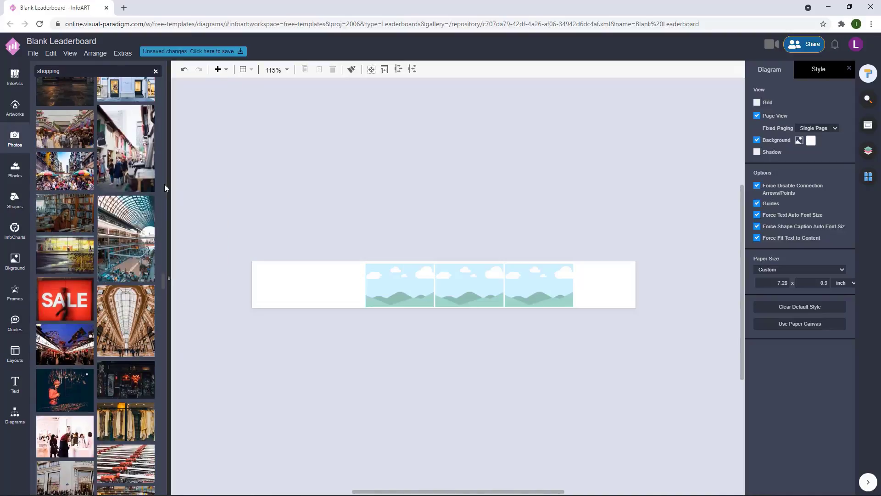
# Step: Move the three picture frames together off the banner onto the empty canvas below it
pyautogui.moveTo(65, 299); pyautogui.dragTo(373, 395)
pyautogui.press('Delete')
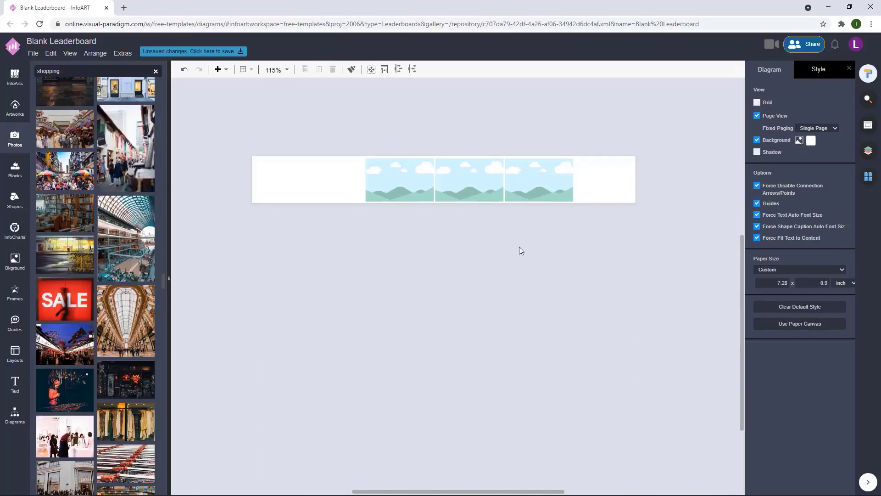
pyautogui.moveTo(607, 266); pyautogui.dragTo(357, 151)
pyautogui.moveTo(396, 175); pyautogui.dragTo(374, 296)
pyautogui.click(252, 244)
# Step: Fill the three frames from left to right with the red SALE, shopping trolley and supermarket aisle photos
pyautogui.moveTo(64, 299); pyautogui.dragTo(378, 301)
pyautogui.click(250, 253)
pyautogui.moveTo(126, 462); pyautogui.dragTo(447, 300)
pyautogui.scroll(-5, 164, 290)
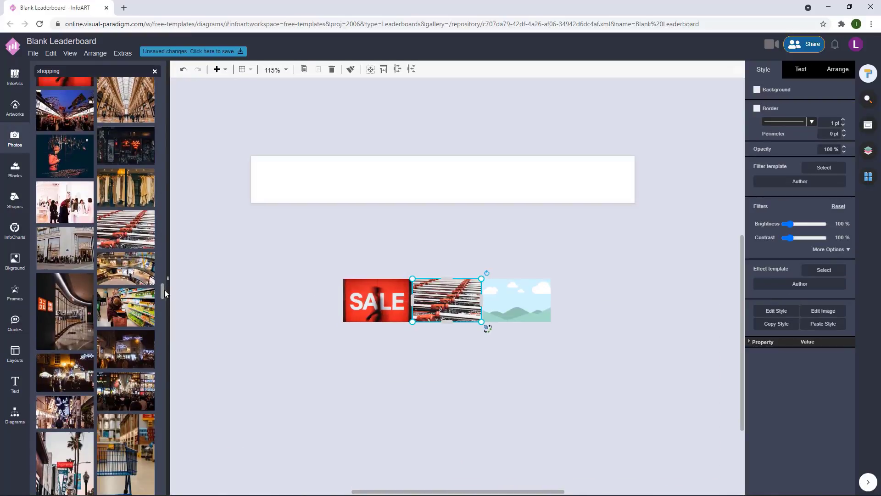
pyautogui.moveTo(125, 255); pyautogui.dragTo(516, 300)
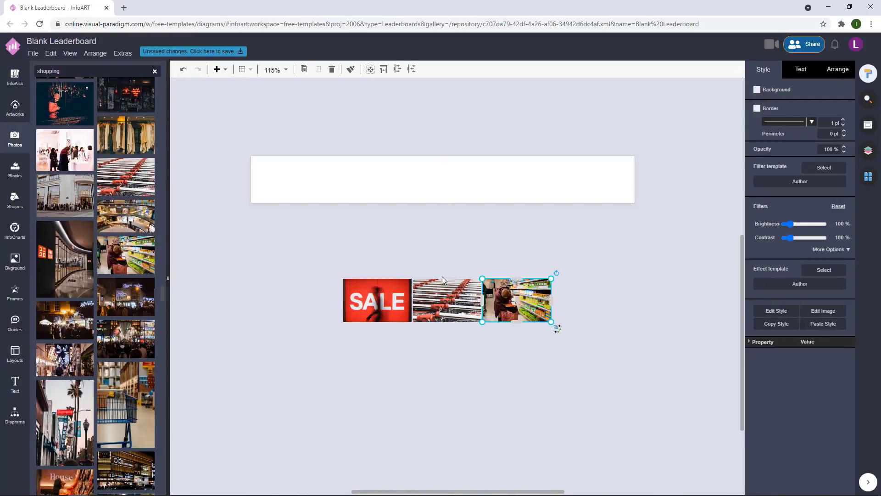
# Step: Replace the third frame's photo with the one of red shopping bags on a dark background
pyautogui.scroll(-8, 114, 294)
pyautogui.scroll(-5, 114, 294)
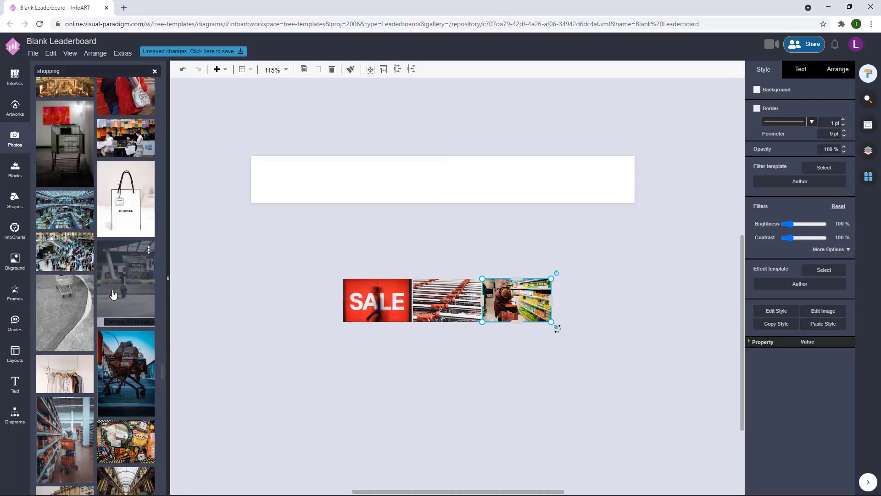
pyautogui.scroll(-10, 103, 251)
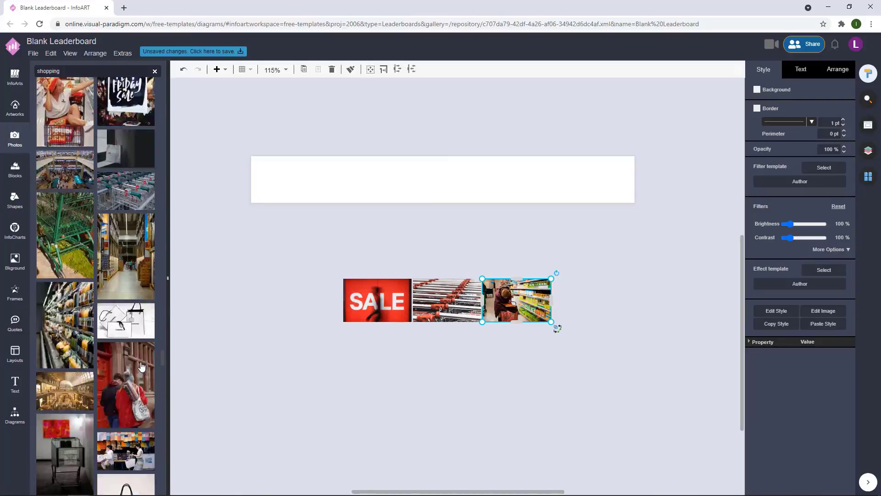
pyautogui.scroll(20, 104, 251)
pyautogui.moveTo(64, 143); pyautogui.dragTo(516, 298)
# Step: Move the three photo frames together back onto the banner, slightly inset from its upper edge
pyautogui.click(409, 301)
pyautogui.moveTo(410, 300); pyautogui.dragTo(403, 186)
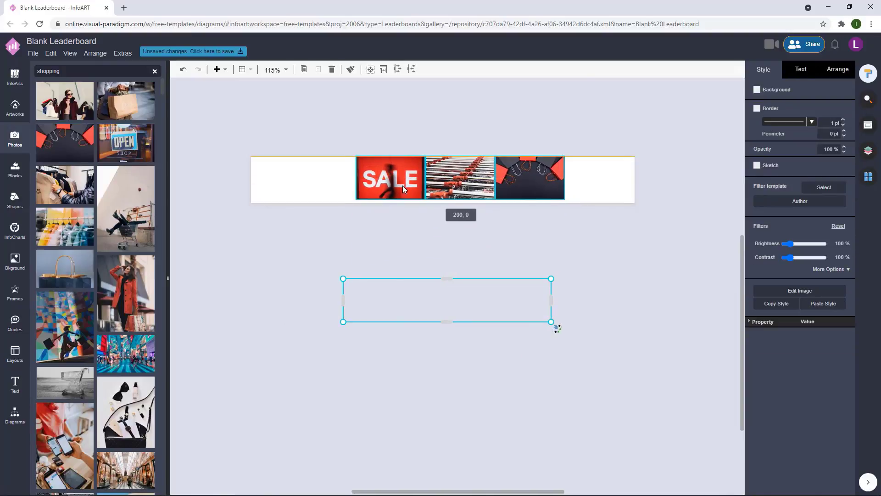
pyautogui.click(604, 238)
pyautogui.moveTo(618, 252); pyautogui.dragTo(433, 120)
pyautogui.click(332, 103)
# Step: Add a text box about 268 × 33 above the banner reading "Cash Vouchers sale"
pyautogui.doubleClick(298, 109)
pyautogui.moveTo(361, 137); pyautogui.dragTo(363, 124)
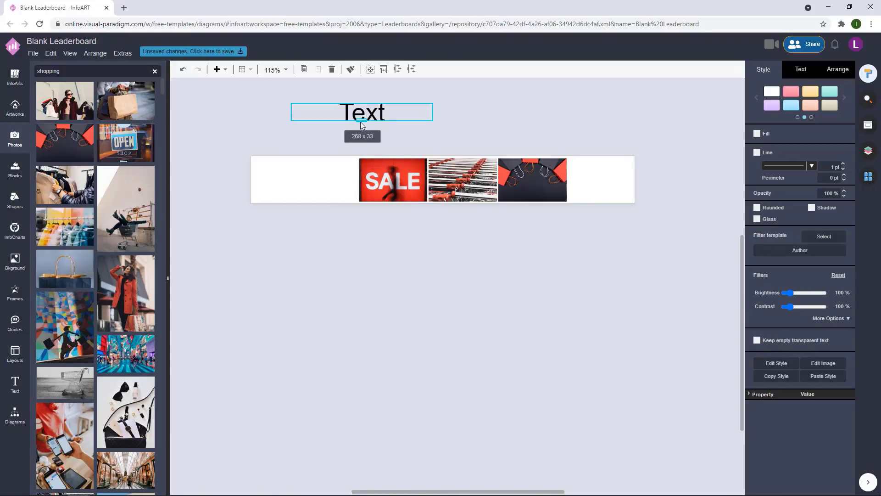
pyautogui.doubleClick(372, 107)
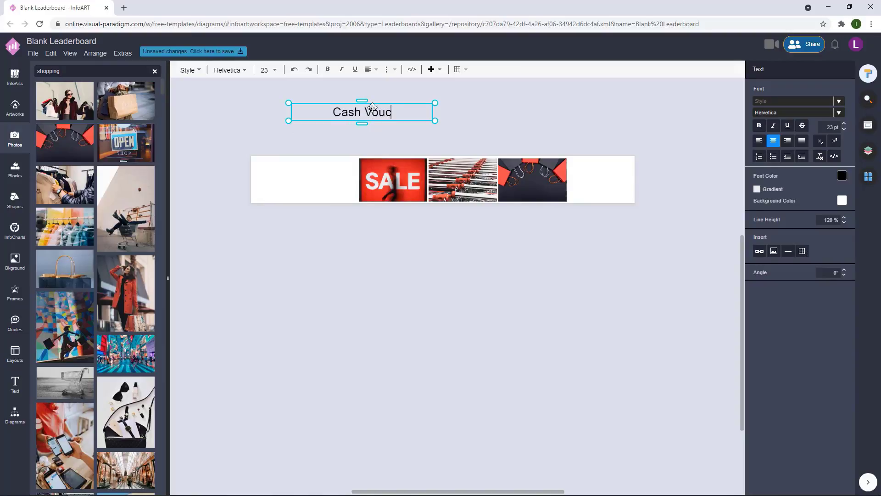
pyautogui.click(478, 110)
# Step: Shrink the title text to about 18 pt, left-align it and place it in the banner's upper-left corner
pyautogui.moveTo(393, 115); pyautogui.dragTo(368, 166)
pyautogui.click(800, 71)
pyautogui.click(367, 133)
pyautogui.moveTo(314, 180); pyautogui.dragTo(319, 174)
pyautogui.click(447, 109)
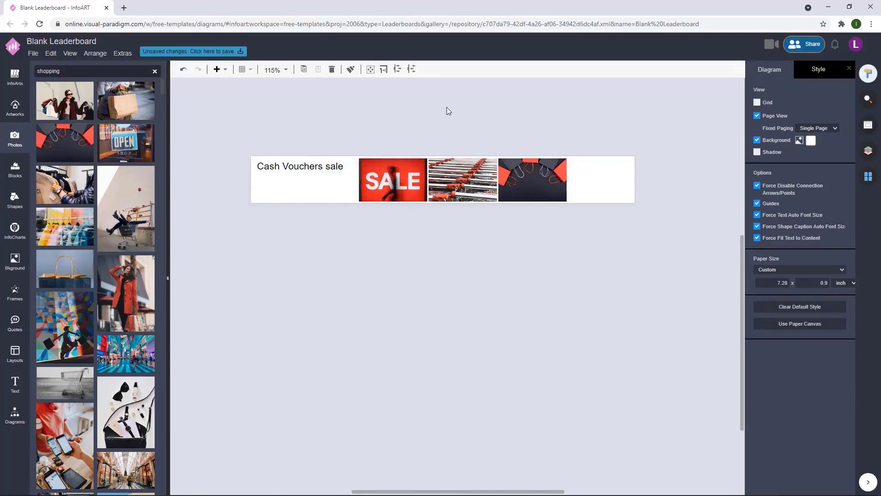
# Step: Shift the three photo frames together slightly to the right, away from the title
pyautogui.click(320, 165)
pyautogui.moveTo(598, 238); pyautogui.dragTo(350, 127)
pyautogui.moveTo(481, 185); pyautogui.dragTo(486, 186)
pyautogui.click(689, 188)
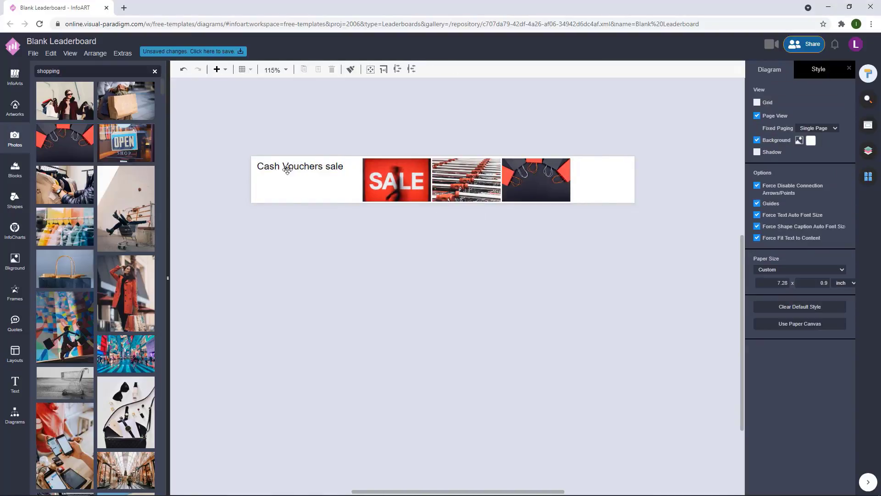
# Step: Set the title's font to Lexend Deca and change its wording to "Cash Vouchers Sale"
pyautogui.click(318, 169)
pyautogui.doubleClick(335, 165)
pyautogui.click(839, 113)
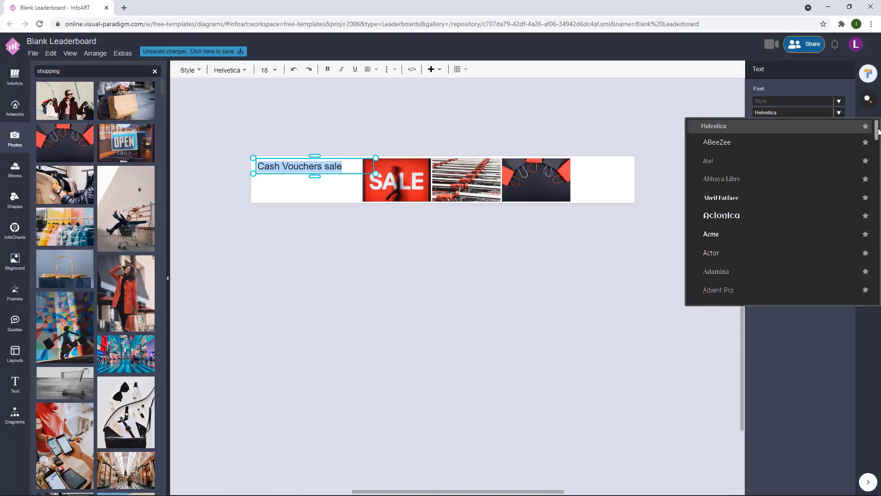
pyautogui.scroll(-15, 877, 182)
pyautogui.scroll(-10, 877, 182)
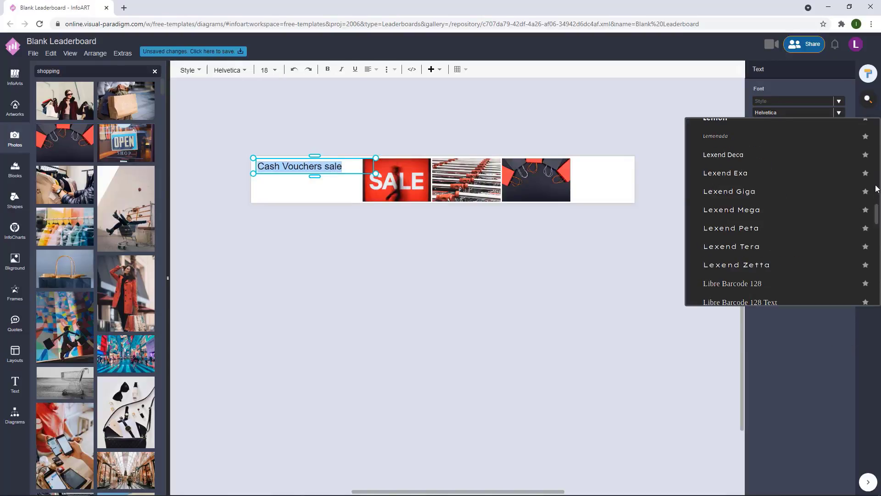
pyautogui.click(790, 158)
pyautogui.click(400, 120)
pyautogui.scroll(4, 253, 162)
pyautogui.scroll(-4, 459, 129)
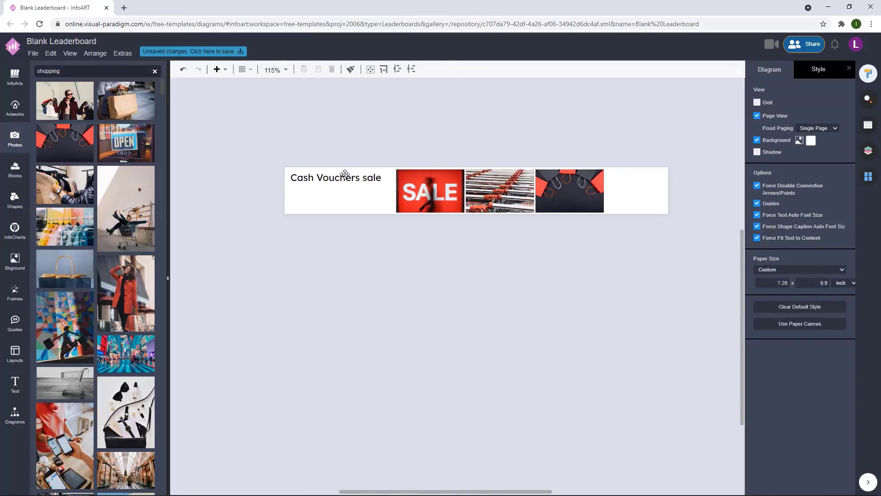
pyautogui.doubleClick(366, 182)
pyautogui.click(416, 139)
# Step: Duplicate the title as a smaller subtitle of about 9.74 pt and place it directly below, aligned to the title's left edge
pyautogui.click(377, 178)
pyautogui.moveTo(348, 187)
pyautogui.mouseDown()
pyautogui.moveTo(367, 197)
pyautogui.moveTo(358, 194)
pyautogui.mouseUp()
pyautogui.click(364, 200)
pyautogui.click(379, 183)
pyautogui.click(434, 123)
pyautogui.click(336, 210)
pyautogui.scroll(3, 337, 208)
pyautogui.click(325, 175)
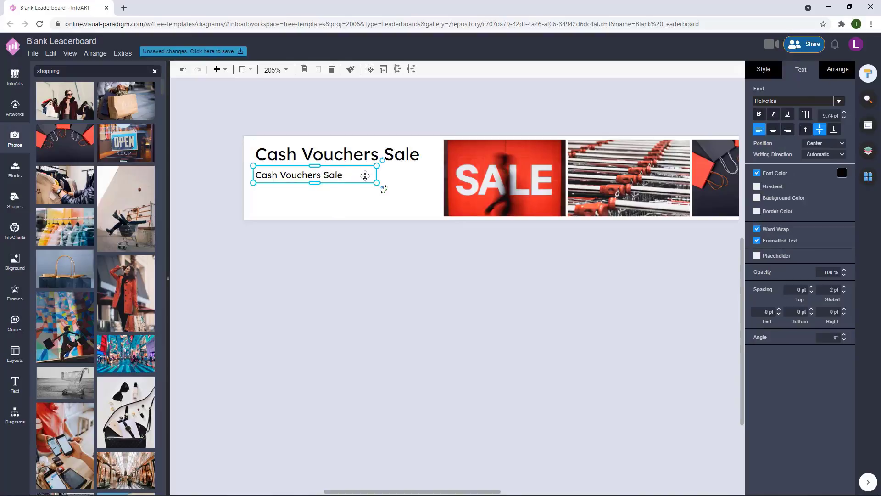
# Step: Widen the subtitle box to about the title's width and change its text to "FOOD | CLOTHES | COSMETICS"
pyautogui.scroll(3, 348, 175)
pyautogui.click(401, 148)
pyautogui.moveTo(400, 148); pyautogui.dragTo(477, 149)
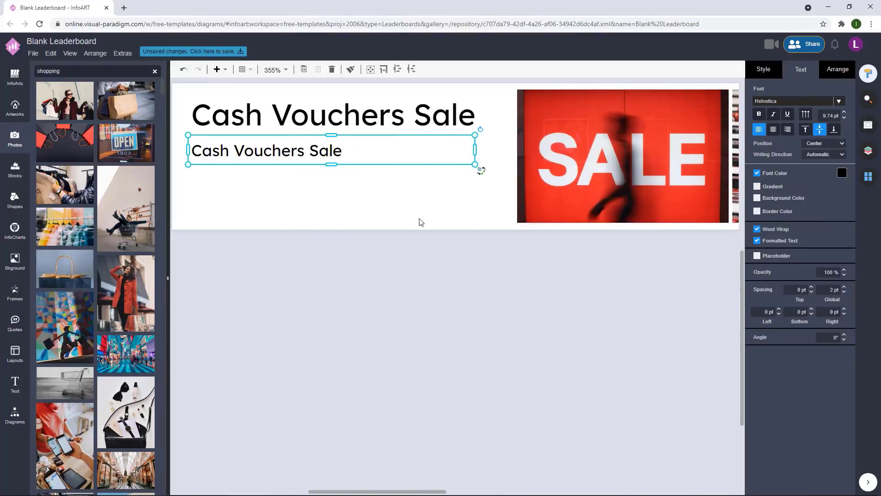
pyautogui.click(419, 222)
pyautogui.doubleClick(304, 152)
pyautogui.write('FOOD | CLOTHES | COSMETICS')
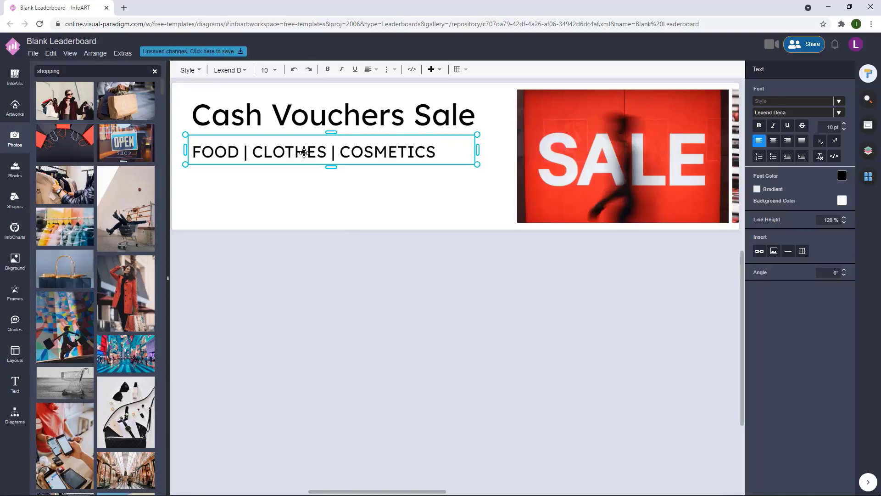
pyautogui.click(358, 226)
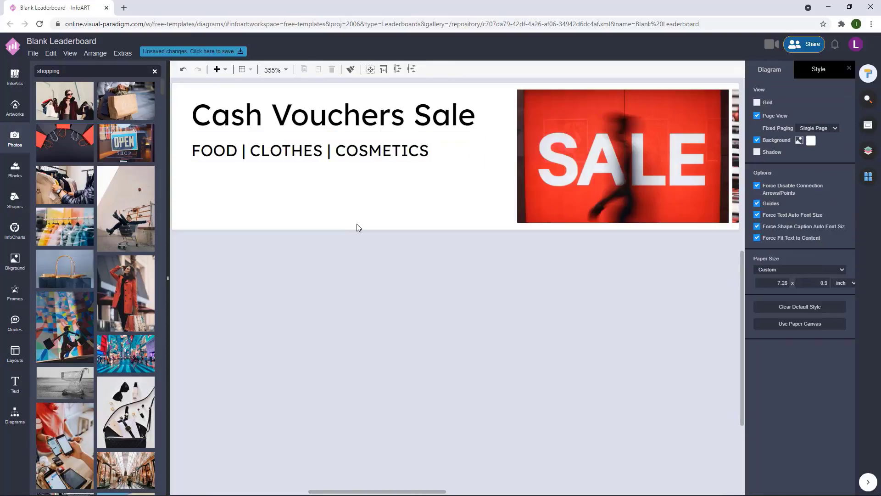
# Step: Scale down the subtitle below the title, keeping it aligned to the title's left edge
pyautogui.scroll(-4, 356, 257)
pyautogui.click(356, 242)
pyautogui.moveTo(388, 235); pyautogui.dragTo(339, 242)
pyautogui.click(377, 255)
pyautogui.click(386, 250)
pyautogui.click(340, 239)
pyautogui.click(388, 250)
# Step: Underline the "Cash Vouchers Sale" title
pyautogui.click(384, 220)
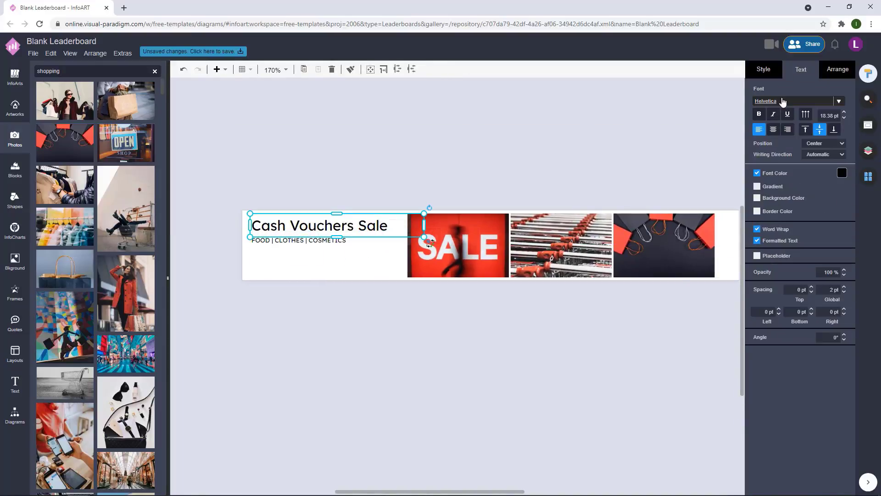
pyautogui.click(787, 115)
pyautogui.click(458, 153)
pyautogui.moveTo(379, 194); pyautogui.dragTo(351, 180)
pyautogui.moveTo(391, 156); pyautogui.dragTo(380, 143)
# Step: Reduce the subtitle's text further to about 7.19 pt
pyautogui.click(275, 201)
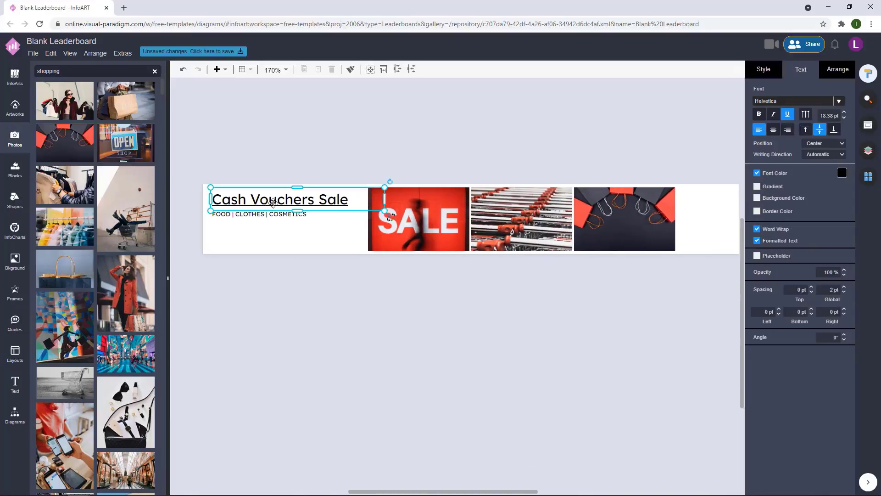
pyautogui.keyDown('shift'); pyautogui.click(273, 214); pyautogui.keyUp('shift')
pyautogui.click(392, 146)
pyautogui.click(294, 214)
pyautogui.moveTo(319, 219); pyautogui.dragTo(307, 220)
pyautogui.click(391, 158)
# Step: Enlarge the title slightly to about 19.3 pt, keeping the subtitle close beneath it
pyautogui.click(277, 201)
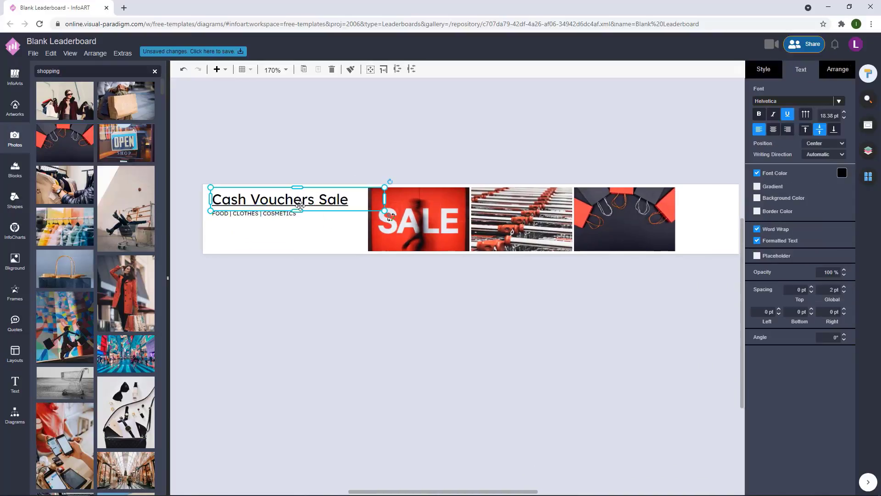
pyautogui.keyDown('shift'); pyautogui.click(277, 213); pyautogui.keyUp('shift')
pyautogui.moveTo(386, 216); pyautogui.dragTo(395, 218)
pyautogui.click(410, 165)
pyautogui.moveTo(309, 215); pyautogui.dragTo(271, 212)
pyautogui.click(272, 212)
pyautogui.click(340, 143)
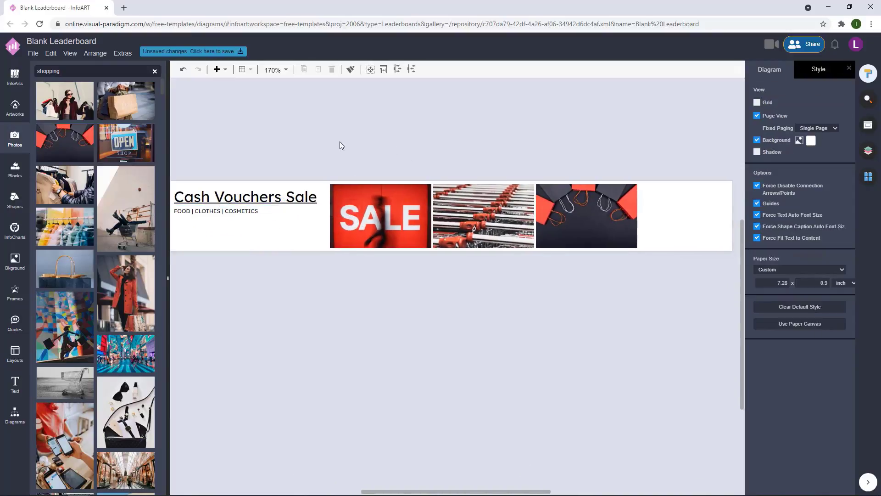
# Step: Move the title and subtitle together down toward the banner's lower edge
pyautogui.moveTo(340, 143); pyautogui.dragTo(377, 156)
pyautogui.click(299, 211)
pyautogui.keyDown('shift'); pyautogui.click(277, 224); pyautogui.keyUp('shift')
pyautogui.moveTo(276, 214); pyautogui.dragTo(280, 242)
pyautogui.click(367, 151)
pyautogui.click(280, 229)
pyautogui.keyDown('shift'); pyautogui.click(282, 243); pyautogui.keyUp('shift')
pyautogui.click(338, 282)
pyautogui.moveTo(338, 282); pyautogui.dragTo(370, 293)
# Step: Fine-tune the vertical positions of the title and subtitle so they sit close together
pyautogui.click(325, 237)
pyautogui.click(384, 140)
pyautogui.click(316, 242)
pyautogui.click(375, 159)
pyautogui.click(265, 242)
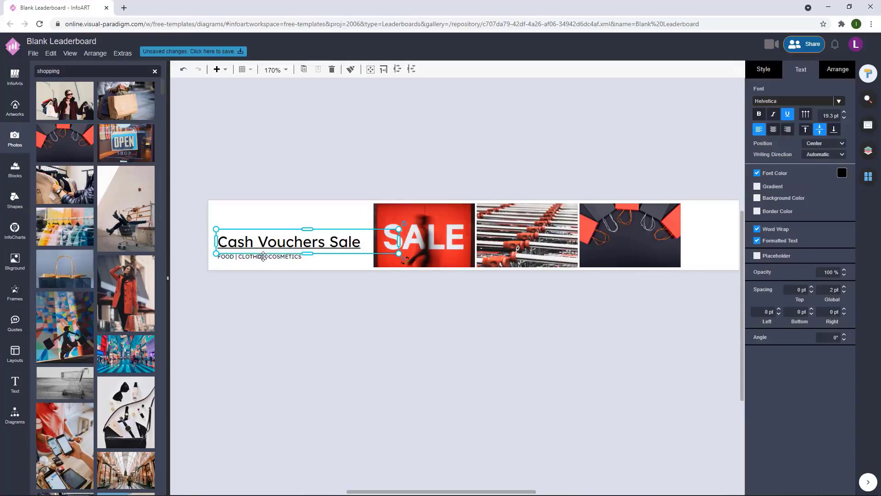
pyautogui.click(358, 136)
pyautogui.click(294, 258)
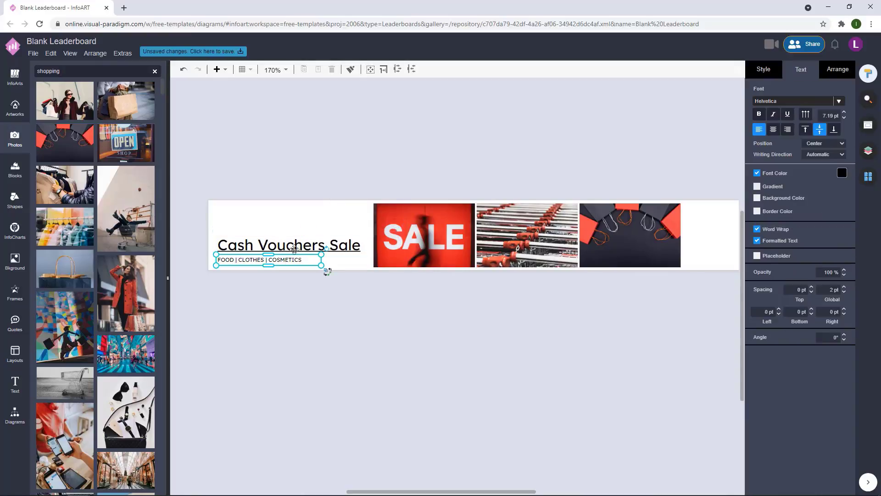
pyautogui.click(316, 248)
pyautogui.click(289, 259)
pyautogui.click(329, 176)
pyautogui.click(324, 244)
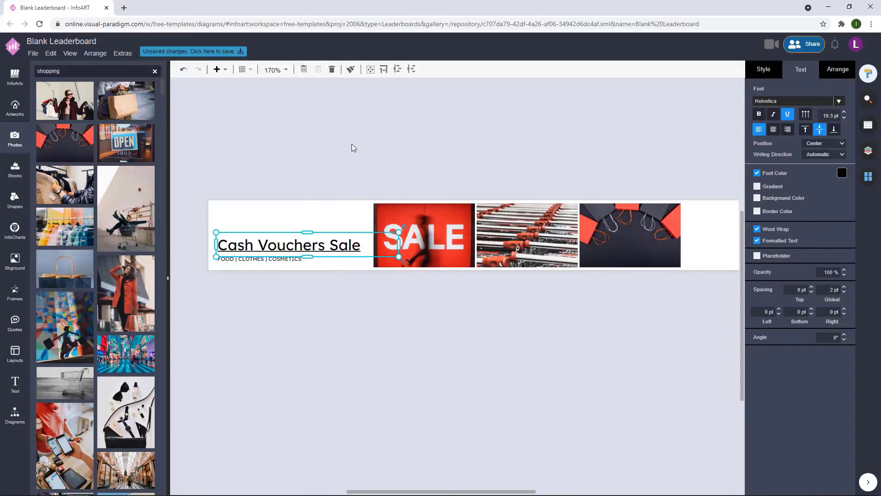
pyautogui.click(399, 166)
# Step: Move the title and subtitle together up to about the banner's vertical middle
pyautogui.moveTo(401, 165)
pyautogui.mouseDown()
pyautogui.moveTo(384, 147)
pyautogui.moveTo(401, 162)
pyautogui.mouseUp()
pyautogui.scroll(-2, 386, 149)
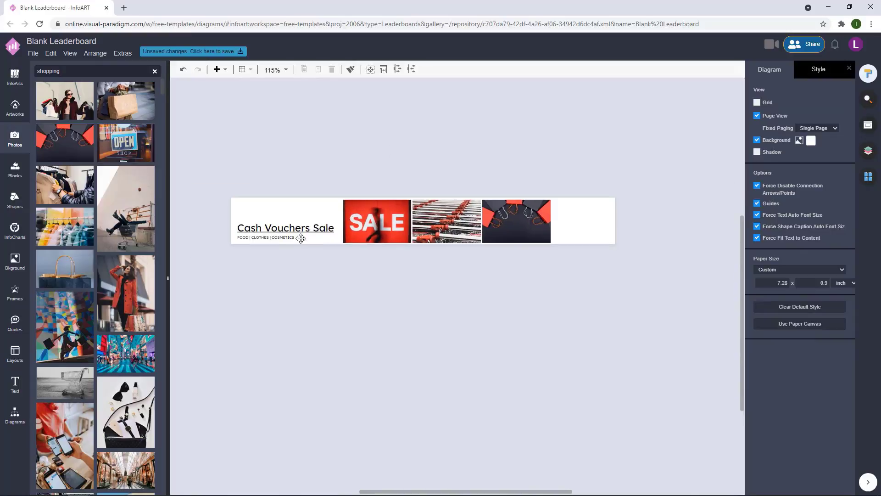
pyautogui.click(297, 238)
pyautogui.click(484, 162)
pyautogui.scroll(4, 265, 264)
pyautogui.click(301, 247)
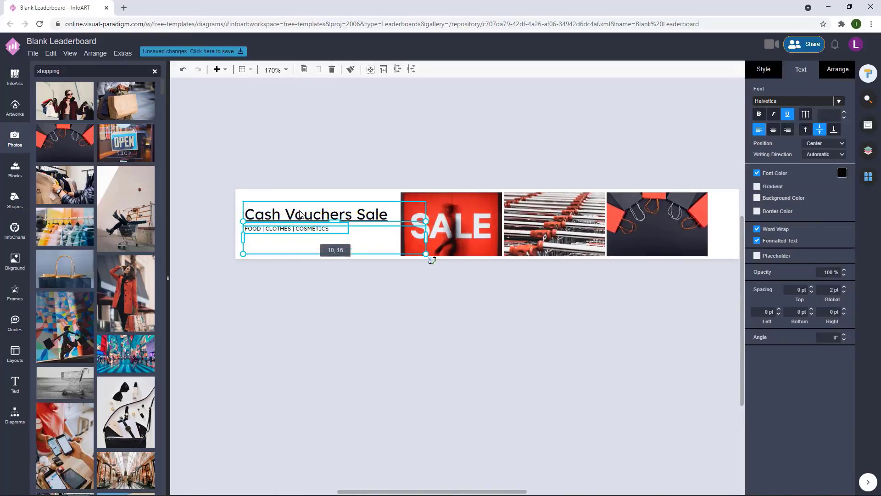
pyautogui.click(330, 164)
pyautogui.moveTo(300, 214); pyautogui.dragTo(290, 226)
pyautogui.click(293, 207)
pyautogui.keyDown('shift'); pyautogui.click(290, 223); pyautogui.keyUp('shift')
pyautogui.click(317, 152)
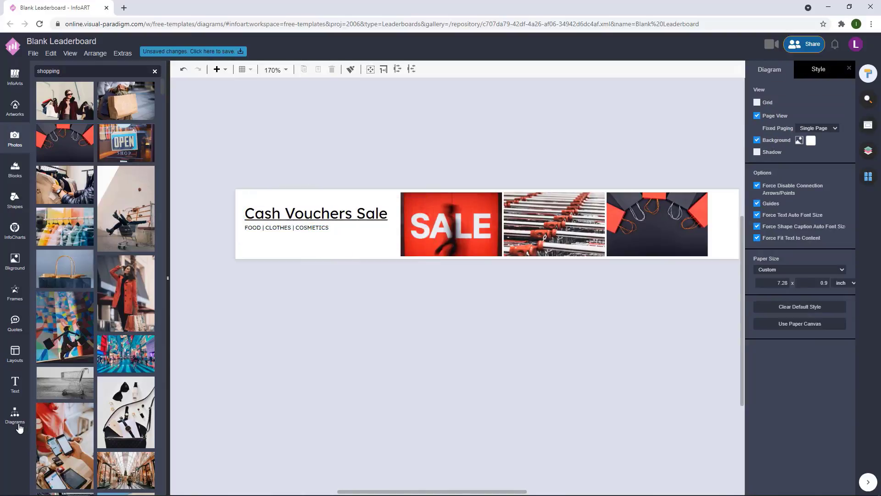
# Step: Insert a rectangle and flatten it into a thin bar about 120 wide above the title
pyautogui.click(15, 415)
pyautogui.scroll(-5, 54, 439)
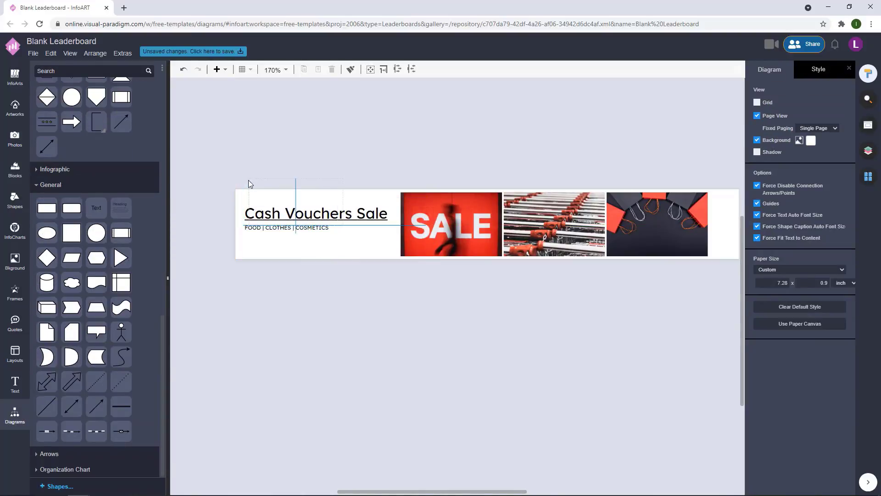
pyautogui.moveTo(249, 180); pyautogui.dragTo(246, 153)
pyautogui.moveTo(286, 153); pyautogui.dragTo(285, 199)
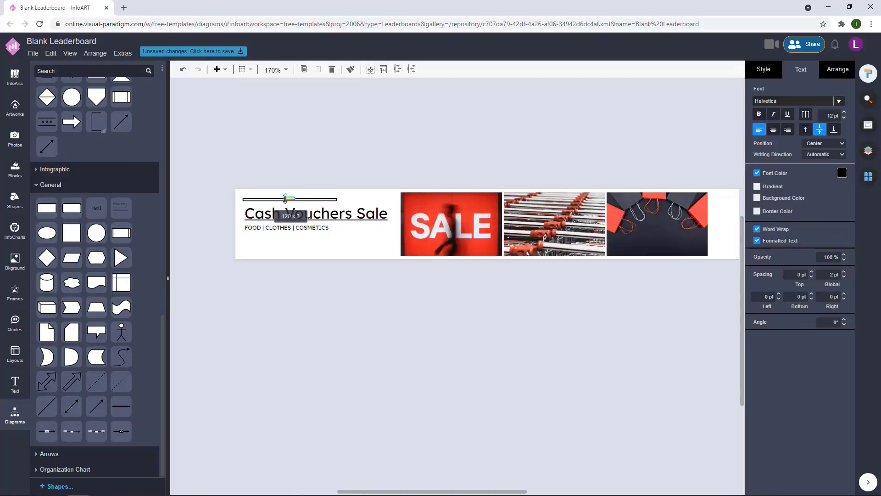
# Step: Remove the thin bar's outline and fill it with red
pyautogui.click(869, 75)
pyautogui.click(842, 134)
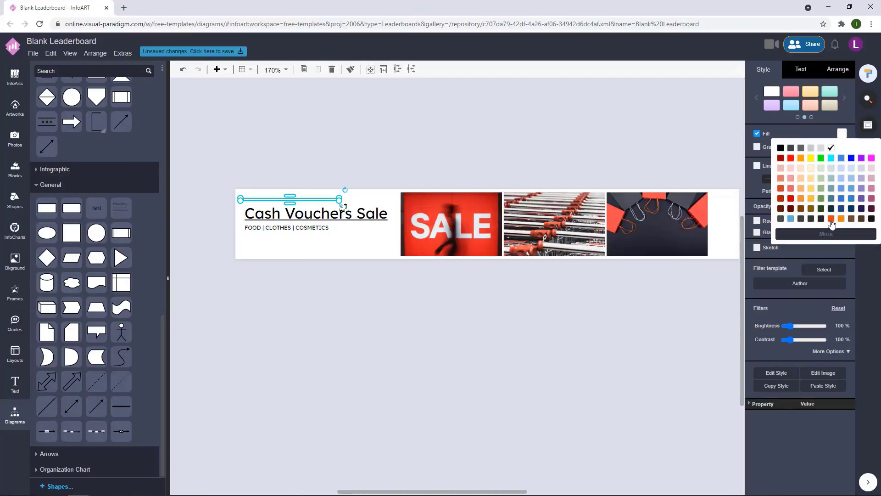
pyautogui.click(790, 198)
pyautogui.click(458, 131)
# Step: Shorten the red bar above the title to about half its length from the right end
pyautogui.scroll(3, 363, 181)
pyautogui.click(299, 198)
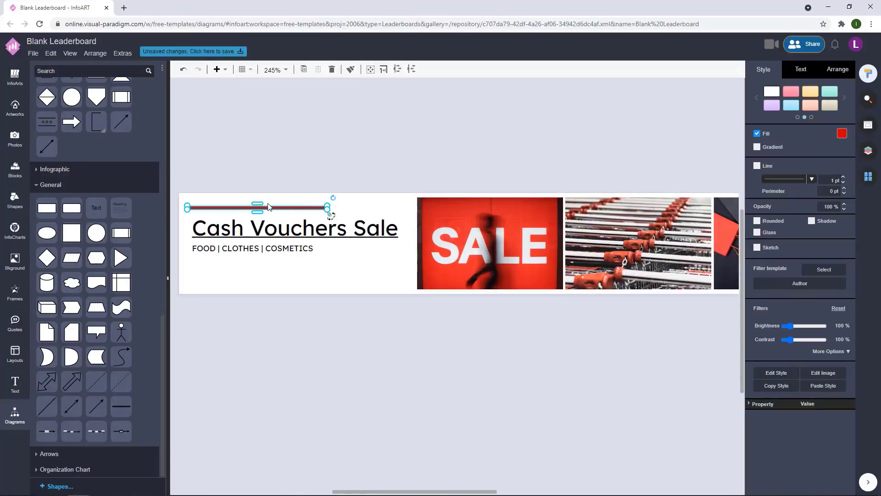
pyautogui.scroll(5, 273, 200)
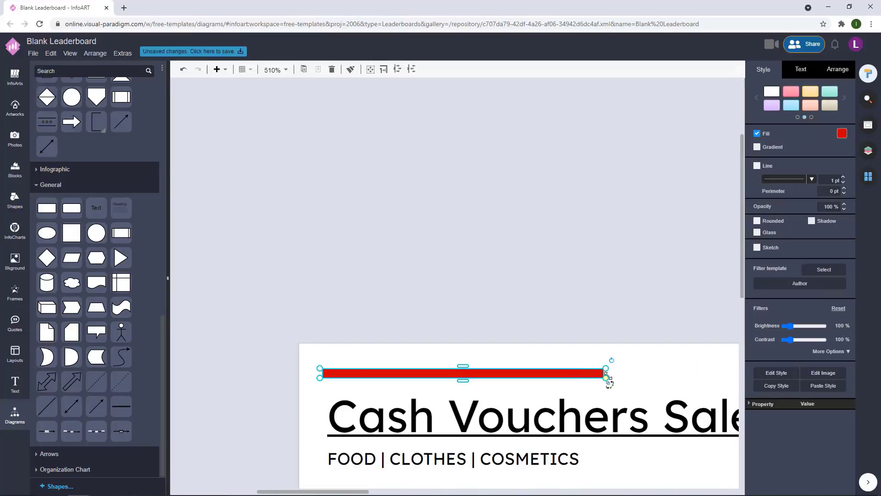
pyautogui.moveTo(608, 372); pyautogui.dragTo(477, 377)
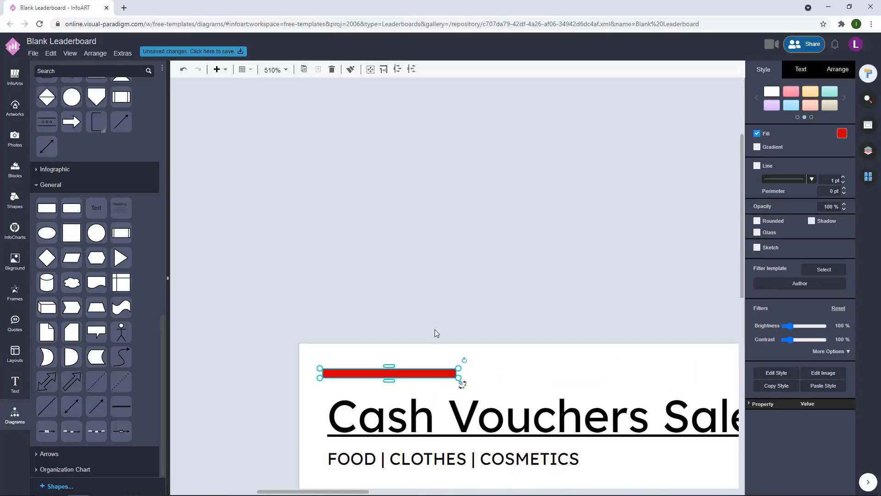
pyautogui.scroll(-5, 436, 334)
# Step: Change the font colour of the "FOOD | CLOTHES | COSMETICS" subtitle to red
pyautogui.click(394, 242)
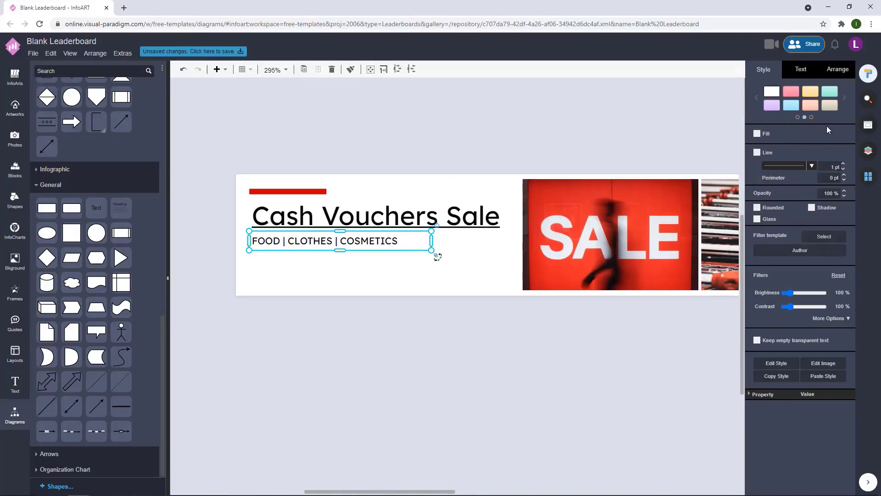
pyautogui.click(800, 69)
pyautogui.click(843, 177)
pyautogui.click(789, 239)
pyautogui.click(463, 139)
# Step: Nudge the title and subtitle together slightly down below the red bar
pyautogui.scroll(-2, 463, 138)
pyautogui.moveTo(600, 134); pyautogui.dragTo(435, 139)
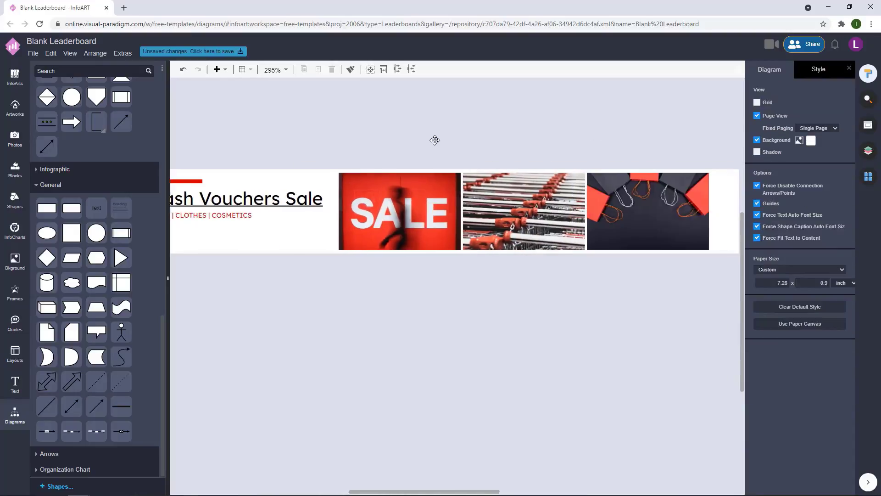
pyautogui.scroll(-4, 431, 254)
pyautogui.moveTo(489, 120); pyautogui.dragTo(470, 119)
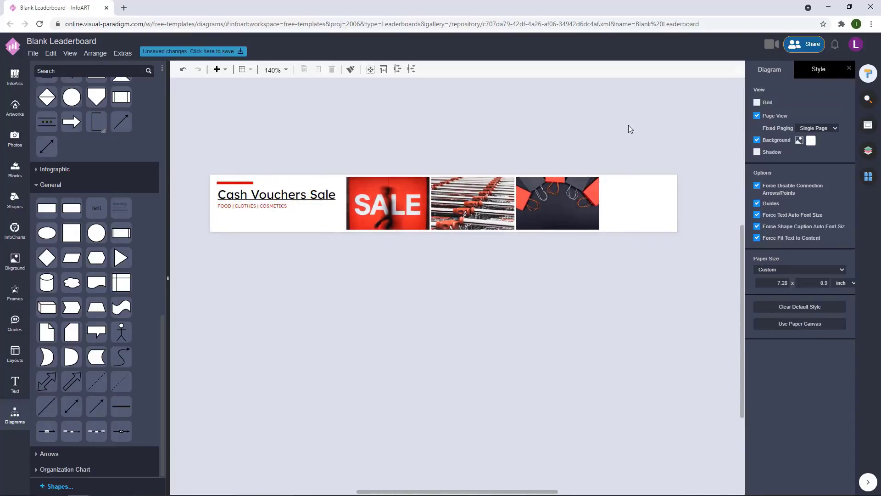
pyautogui.moveTo(621, 125); pyautogui.dragTo(612, 129)
pyautogui.click(250, 205)
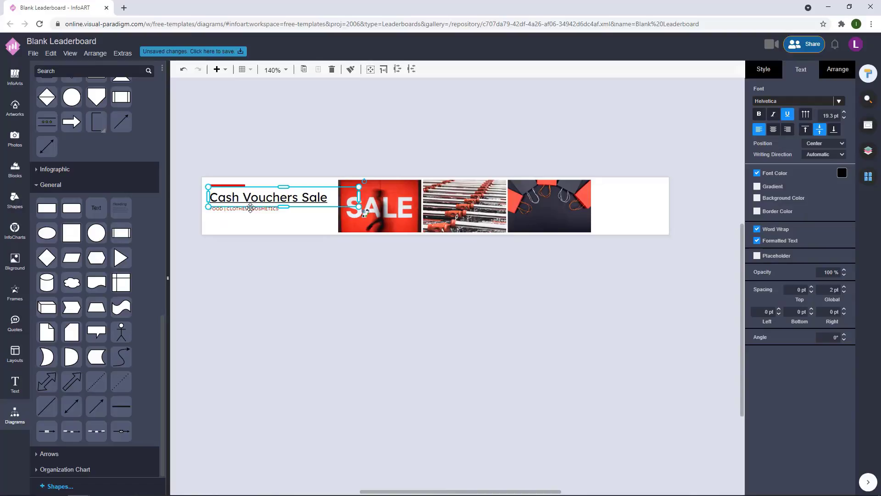
pyautogui.click(312, 146)
# Step: Add a small red pill-shaped button in the lower part of the blank area right of the photos
pyautogui.moveTo(445, 137); pyautogui.dragTo(623, 197)
pyautogui.click(686, 182)
pyautogui.scroll(5, 683, 185)
pyautogui.scroll(-9, 638, 262)
pyautogui.scroll(3, 658, 309)
pyautogui.click(687, 182)
pyautogui.click(692, 191)
pyautogui.moveTo(682, 210); pyautogui.dragTo(688, 230)
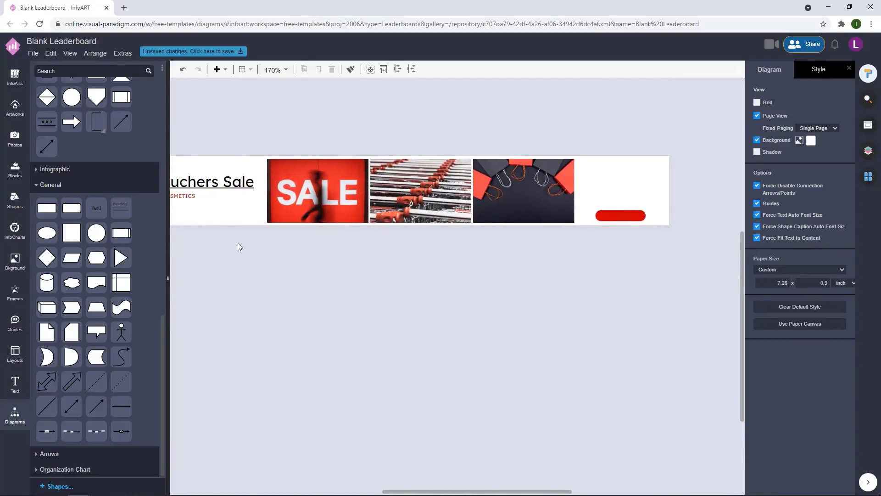
# Step: Place a copy of the subtitle above the leaderboard and change its wording to "BUY NOW!"
pyautogui.moveTo(240, 247); pyautogui.dragTo(287, 273)
pyautogui.click(225, 222)
pyautogui.doubleClick(420, 154)
pyautogui.write('BUY NOW!')
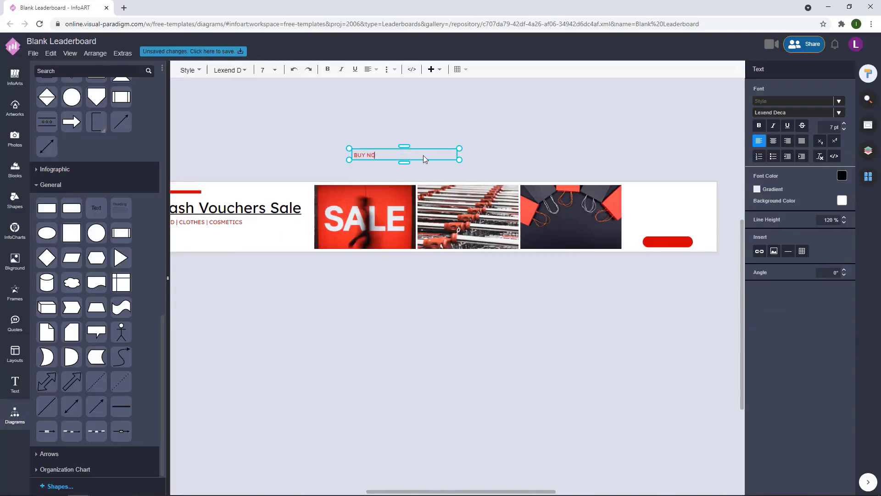
pyautogui.click(423, 155)
pyautogui.click(377, 153)
# Step: Centre the "BUY NOW!" text and set its font colour to white
pyautogui.click(800, 69)
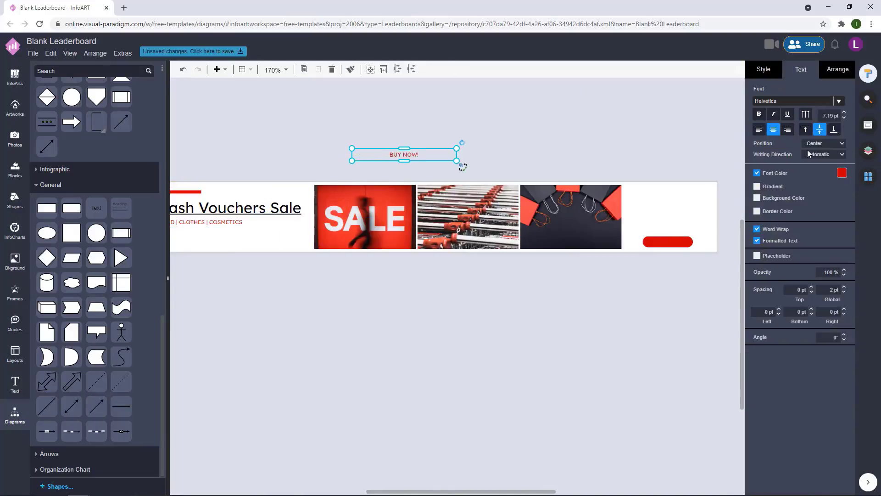
pyautogui.click(842, 172)
pyautogui.click(823, 190)
# Step: Shrink the "BUY NOW!" text box around its words to about 45 x 16
pyautogui.scroll(2, 434, 123)
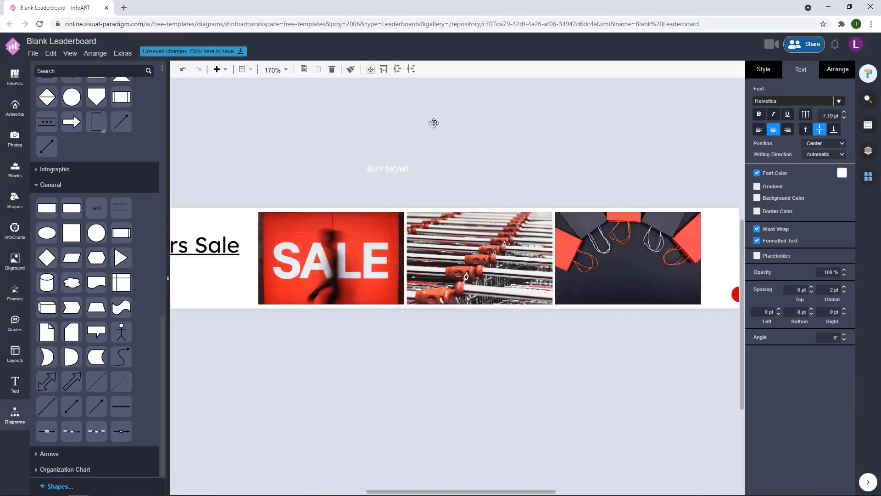
pyautogui.scroll(2, 426, 173)
pyautogui.click(398, 173)
pyautogui.click(399, 172)
pyautogui.moveTo(480, 168); pyautogui.dragTo(415, 173)
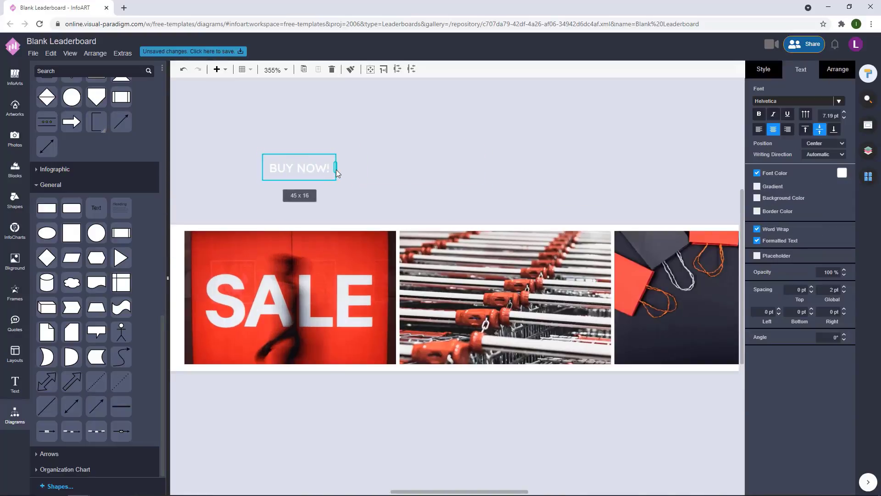
pyautogui.moveTo(336, 173); pyautogui.dragTo(337, 173)
pyautogui.click(569, 179)
# Step: Move the "BUY NOW!" text onto the red pill-shaped button
pyautogui.scroll(-2, 569, 180)
pyautogui.moveTo(629, 179); pyautogui.dragTo(477, 178)
pyautogui.moveTo(240, 170); pyautogui.dragTo(624, 182)
pyautogui.moveTo(668, 209); pyautogui.dragTo(555, 202)
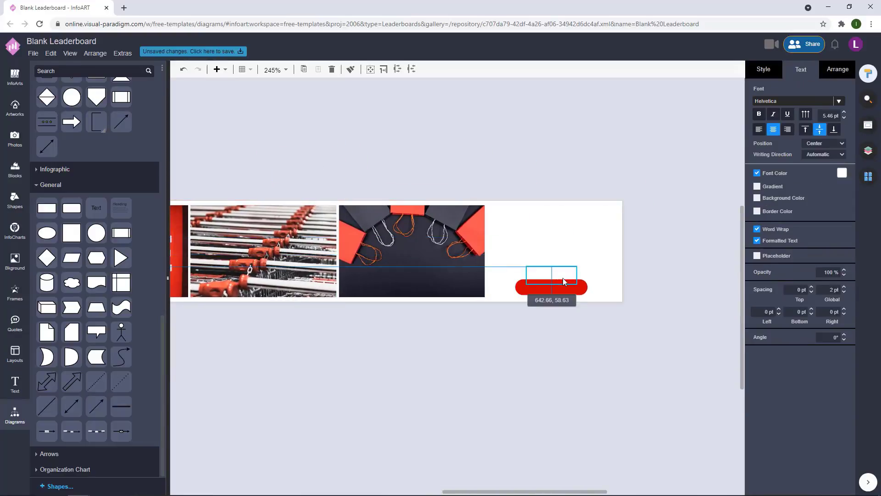
pyautogui.moveTo(563, 278); pyautogui.dragTo(563, 291)
pyautogui.click(604, 289)
pyautogui.scroll(4, 560, 337)
pyautogui.moveTo(563, 244); pyautogui.dragTo(564, 238)
pyautogui.click(666, 244)
pyautogui.scroll(-6, 668, 245)
pyautogui.scroll(5, 647, 252)
pyautogui.click(618, 226)
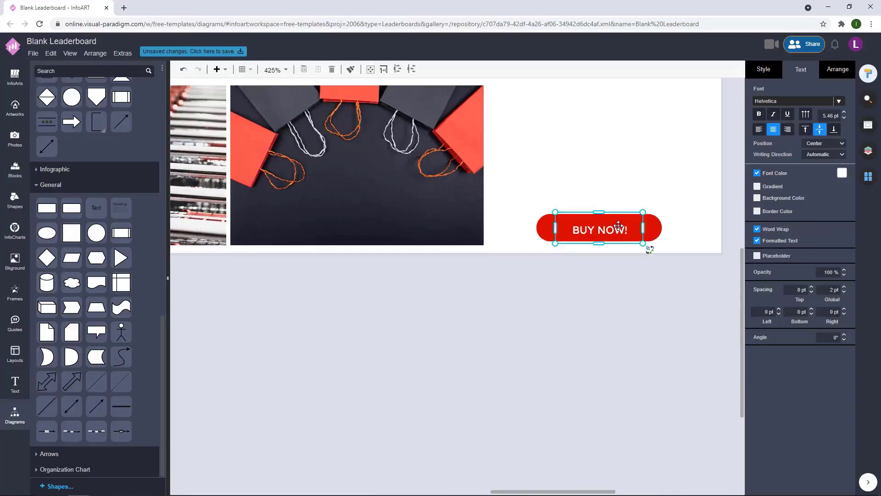
# Step: Fine-tune the "BUY NOW!" text's height until it sits vertically centred inside the red button
pyautogui.moveTo(618, 226); pyautogui.dragTo(631, 213)
pyautogui.click(656, 172)
pyautogui.click(598, 219)
pyautogui.click(647, 186)
pyautogui.click(617, 231)
pyautogui.press('Up')
pyautogui.press('Up')
pyautogui.press('Up')
pyautogui.click(663, 160)
pyautogui.click(611, 215)
pyautogui.press('Down')
pyautogui.press('Down')
pyautogui.press('Down')
pyautogui.click(641, 173)
pyautogui.click(620, 220)
pyautogui.press('Up')
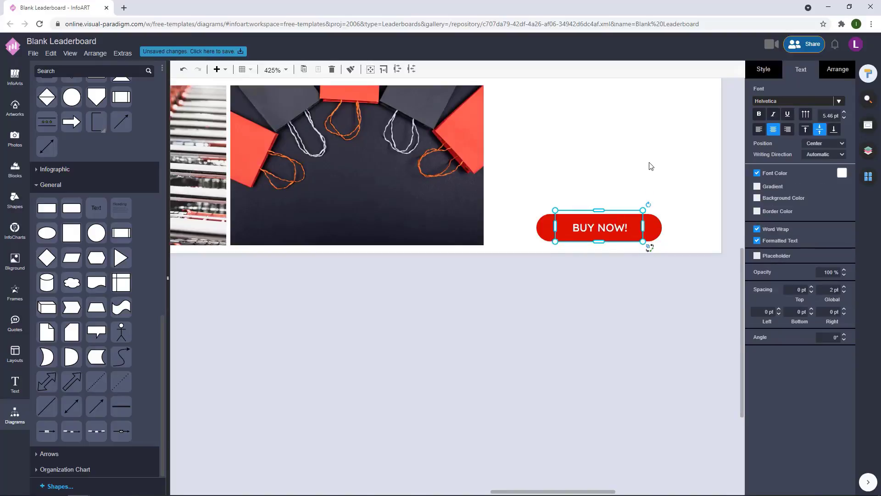
pyautogui.click(655, 165)
# Step: Nudge the "Cash Vouchers Sale" title and its subtitle together a few steps down
pyautogui.scroll(-5, 651, 186)
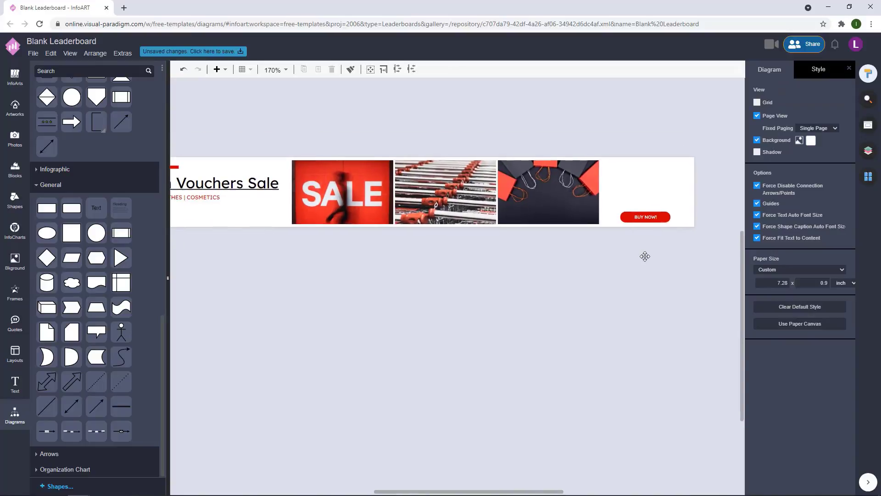
pyautogui.scroll(-1, 645, 256)
pyautogui.click(289, 209)
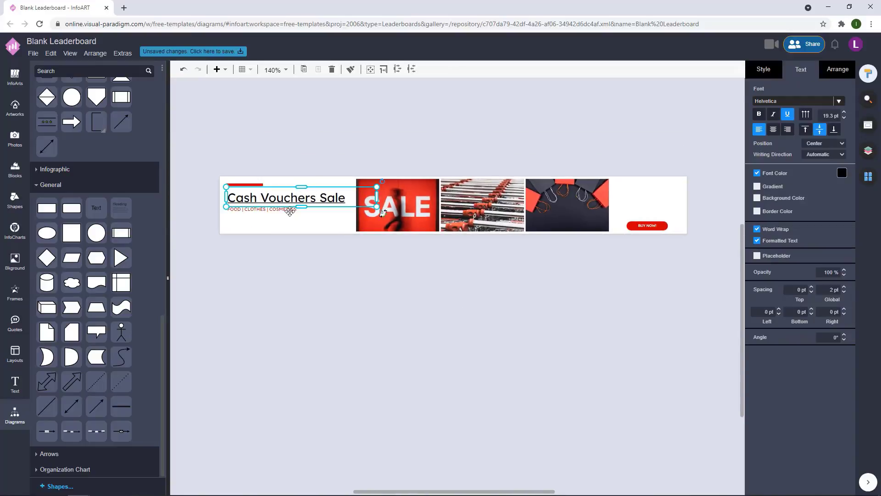
pyautogui.press('Down')
pyautogui.click(361, 145)
pyautogui.click(288, 210)
pyautogui.press('Down')
pyautogui.press('Down')
pyautogui.click(408, 128)
pyautogui.moveTo(412, 128); pyautogui.dragTo(402, 138)
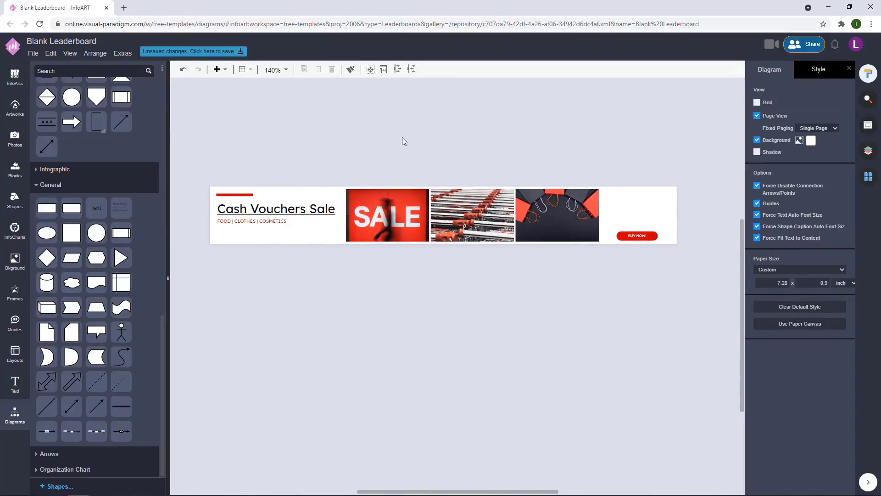
# Step: Move the red bar above the title so it starts flush at the leaderboard's left edge
pyautogui.click(234, 195)
pyautogui.click(357, 127)
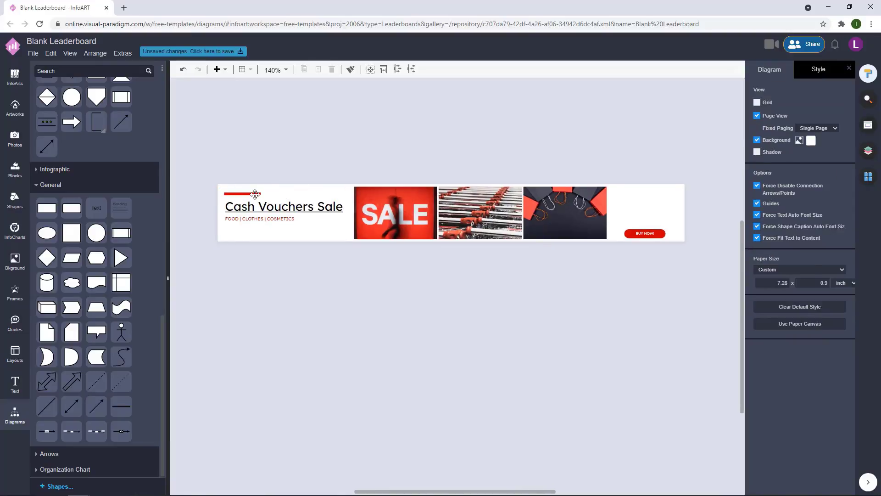
pyautogui.scroll(10, 329, 216)
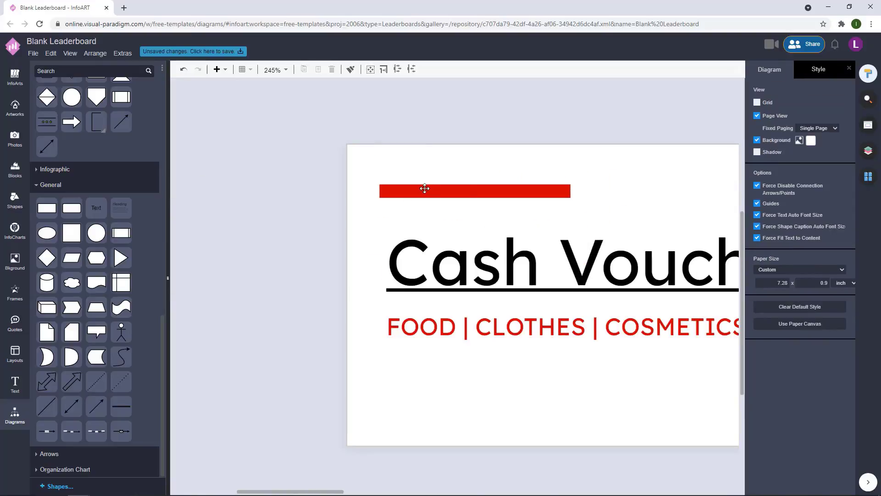
pyautogui.click(402, 185)
pyautogui.moveTo(405, 177); pyautogui.dragTo(337, 184)
pyautogui.click(266, 207)
pyautogui.scroll(-12, 257, 227)
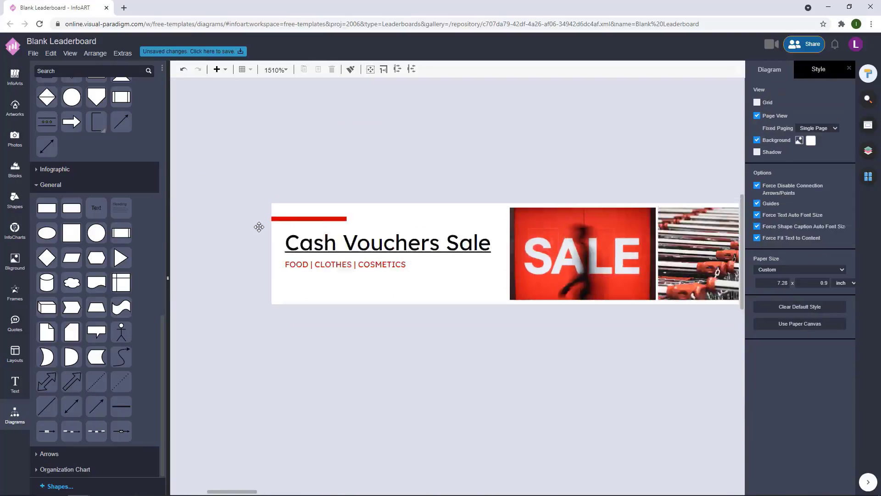
# Step: Duplicate the red bar and place the copy above the button, ending at the leaderboard's right edge
pyautogui.moveTo(435, 319); pyautogui.dragTo(384, 308)
pyautogui.scroll(2, 276, 204)
pyautogui.moveTo(215, 218); pyautogui.dragTo(676, 307)
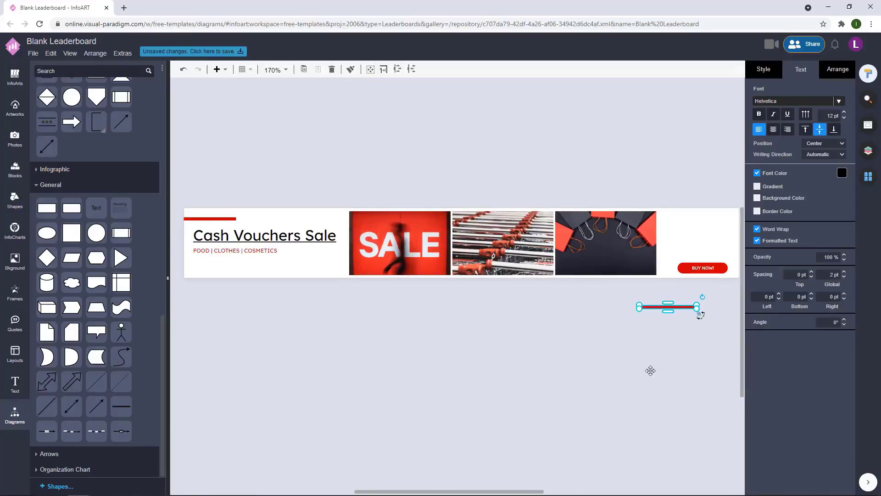
pyautogui.moveTo(651, 370); pyautogui.dragTo(525, 381)
pyautogui.moveTo(626, 313); pyautogui.dragTo(609, 286)
pyautogui.click(615, 317)
pyautogui.click(566, 358)
pyautogui.scroll(-2, 655, 362)
pyautogui.moveTo(566, 358); pyautogui.dragTo(622, 347)
pyautogui.scroll(2, 668, 298)
pyautogui.moveTo(666, 290); pyautogui.dragTo(662, 247)
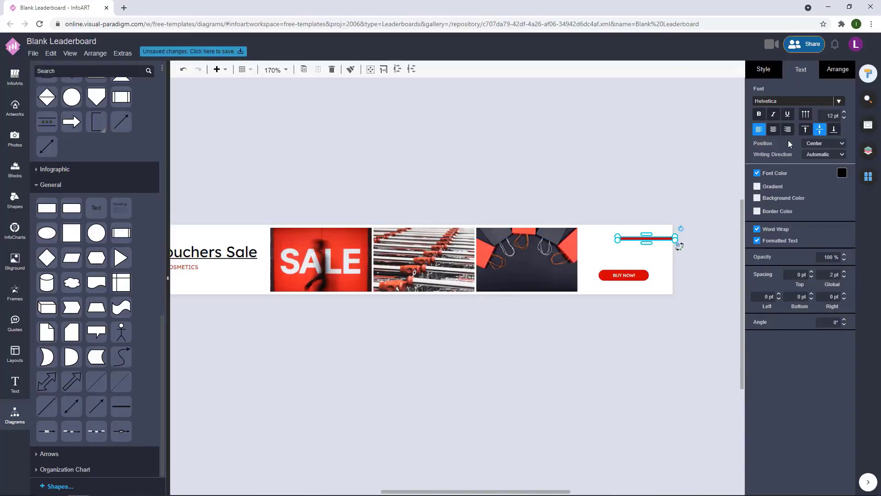
# Step: Change the fill of the bar above the button to a very dark grey
pyautogui.click(763, 69)
pyautogui.click(841, 133)
pyautogui.click(811, 219)
pyautogui.click(527, 298)
pyautogui.scroll(-2, 527, 296)
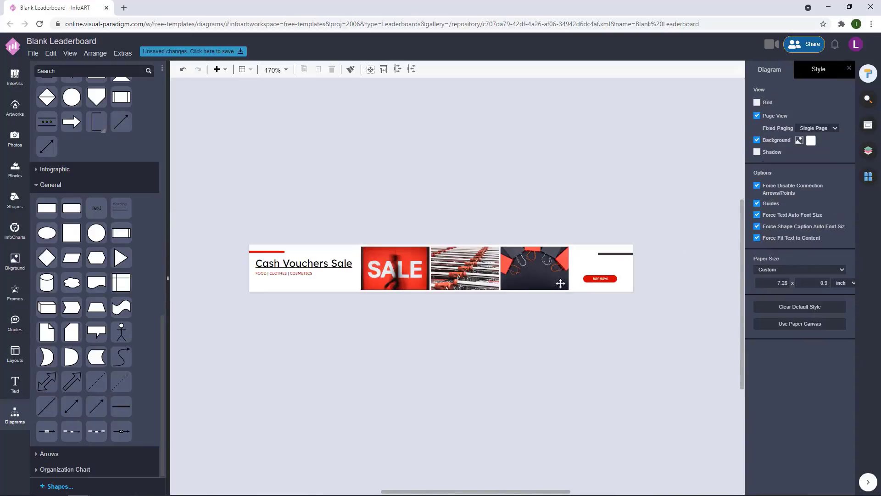
pyautogui.scroll(2, 520, 296)
pyautogui.click(636, 245)
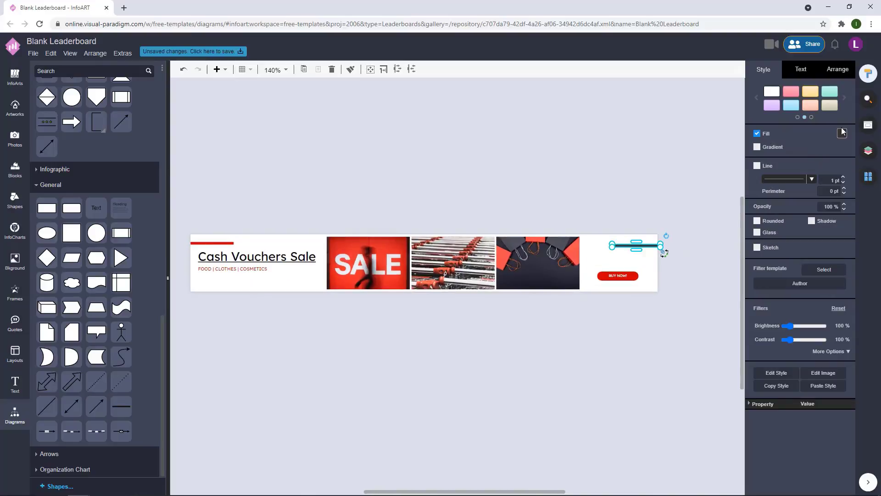
pyautogui.click(842, 134)
pyautogui.click(862, 242)
pyautogui.click(587, 194)
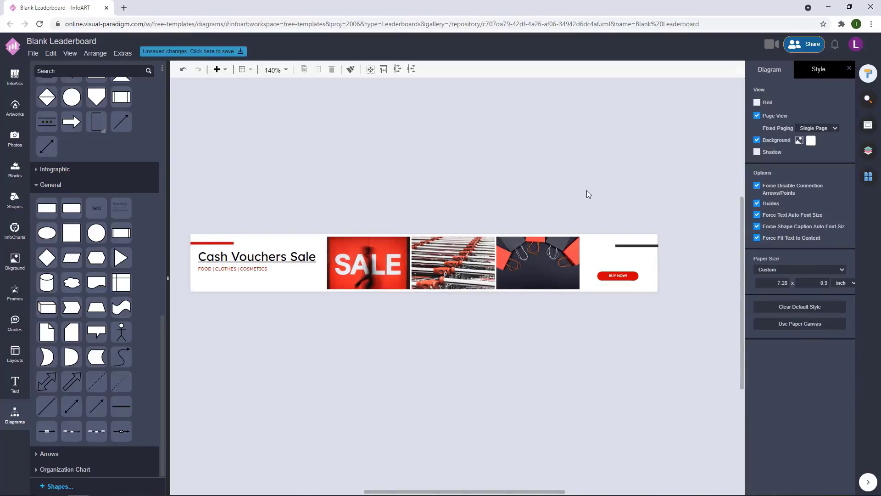
# Step: Reposition the red button and its "BUY NOW!" label together slightly lower in the blank area
pyautogui.moveTo(599, 273)
pyautogui.mouseDown()
pyautogui.moveTo(631, 287)
pyautogui.moveTo(586, 262)
pyautogui.mouseUp()
pyautogui.press('Up')
pyautogui.press('Up')
pyautogui.press('Up')
pyautogui.press('Up')
pyautogui.press('Up')
pyautogui.press('Up')
pyautogui.press('Up')
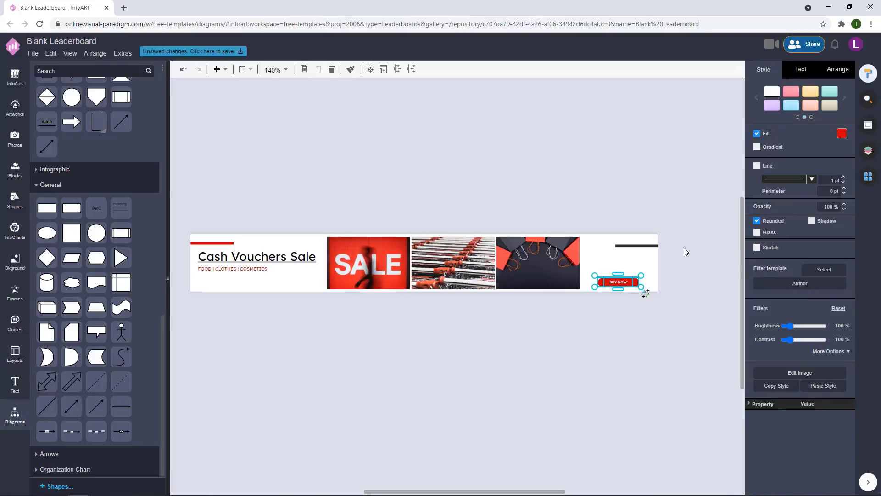
pyautogui.click(682, 249)
# Step: Shift the title and subtitle together slightly down and to the right under the red bar
pyautogui.scroll(-1, 686, 257)
pyautogui.click(280, 242)
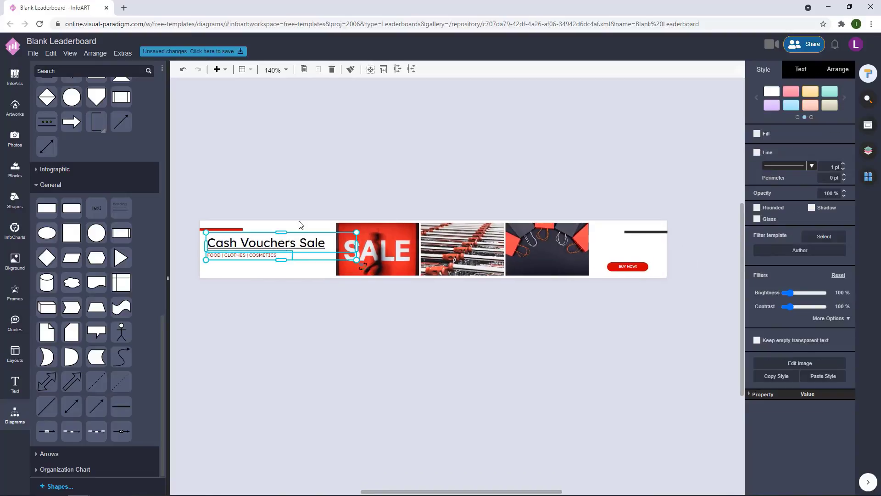
pyautogui.click(335, 176)
pyautogui.scroll(-1, 334, 184)
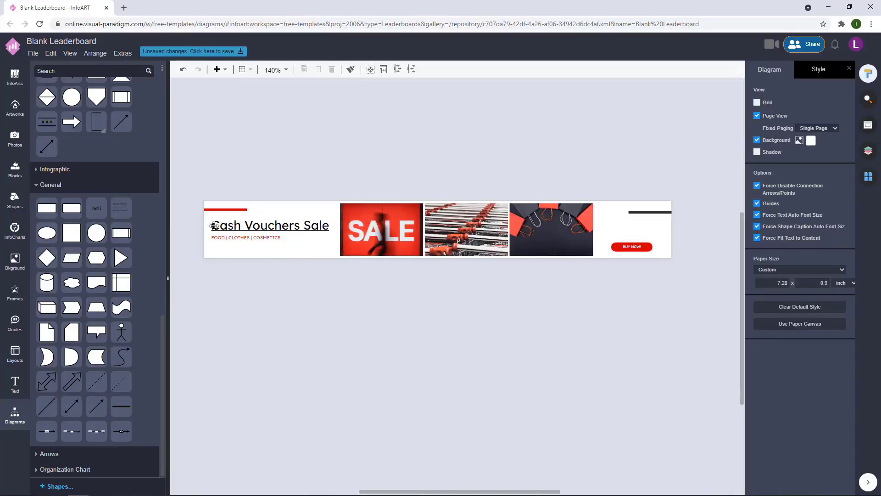
pyautogui.moveTo(197, 218); pyautogui.dragTo(381, 272)
pyautogui.click(387, 169)
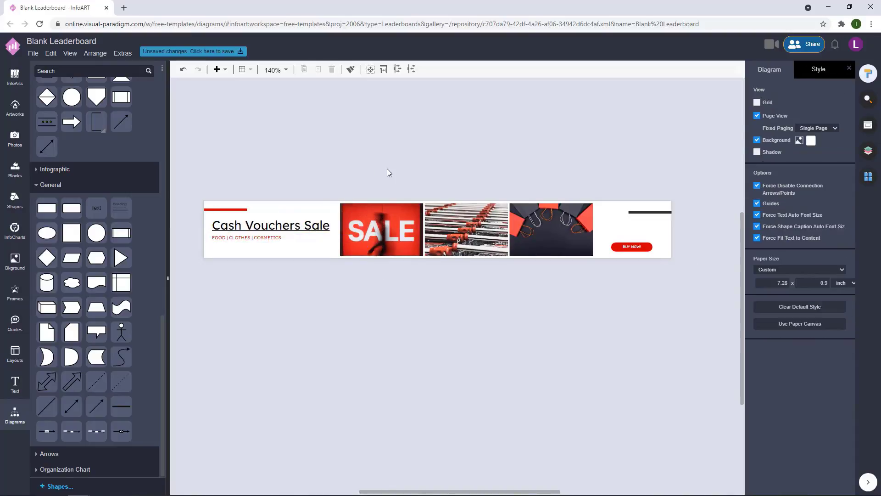
# Step: Set the leaderboard's background colour to light grey #f2f2f2
pyautogui.moveTo(386, 167)
pyautogui.mouseDown()
pyautogui.moveTo(387, 198)
pyautogui.moveTo(385, 180)
pyautogui.mouseUp()
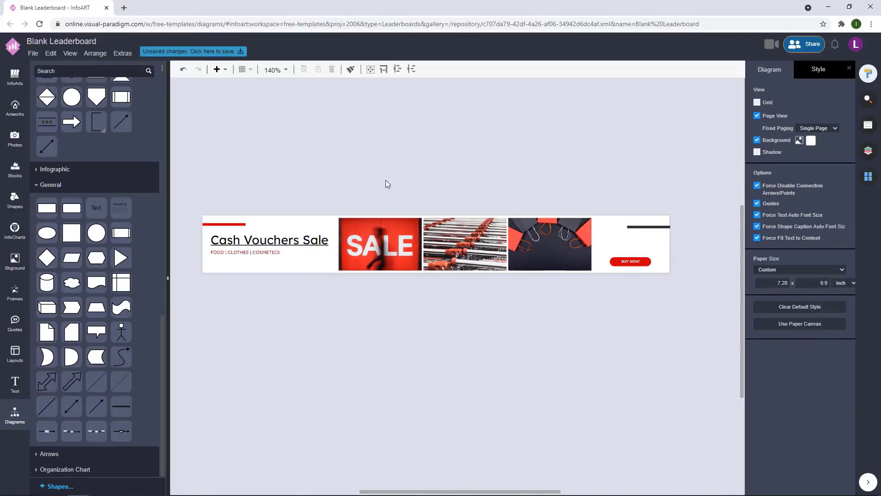
pyautogui.click(809, 141)
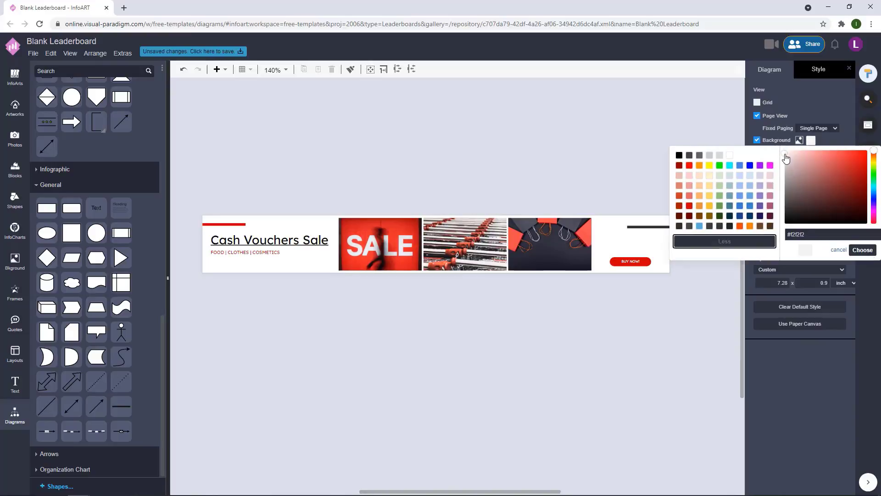
pyautogui.click(862, 250)
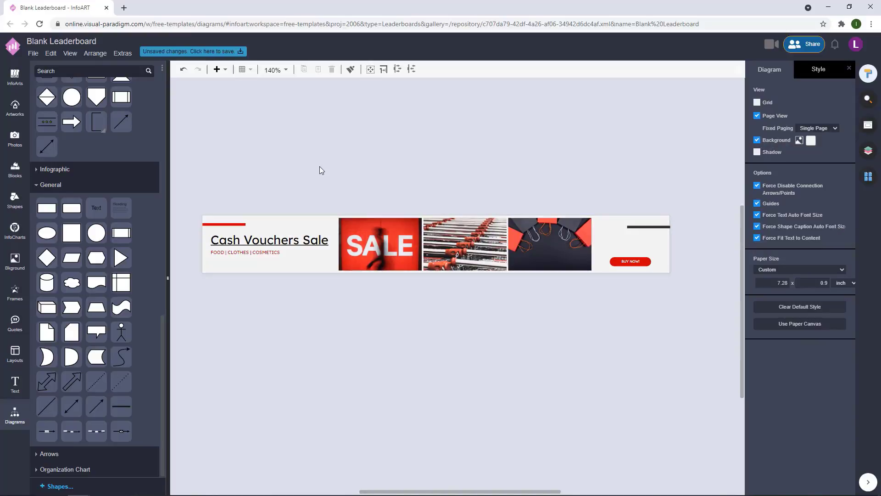
# Step: Readjust the title and subtitle together slightly upward, closer to the red bar
pyautogui.click(268, 244)
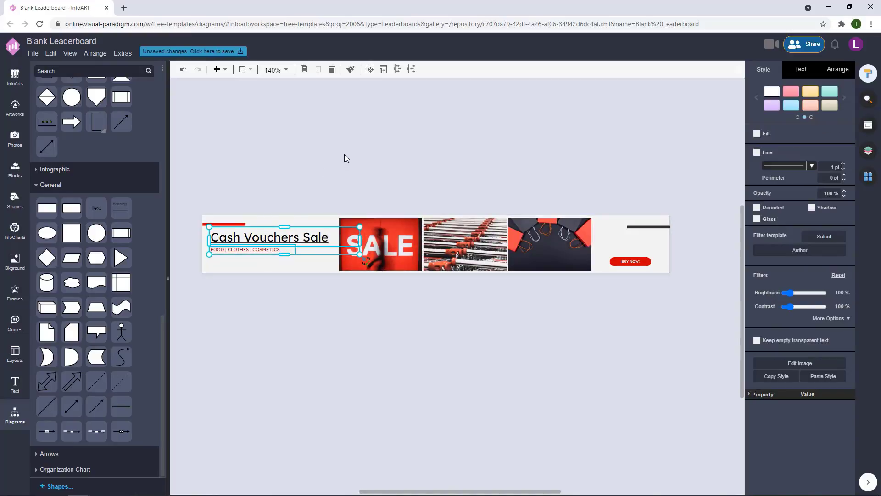
pyautogui.click(401, 162)
pyautogui.moveTo(329, 177); pyautogui.dragTo(351, 175)
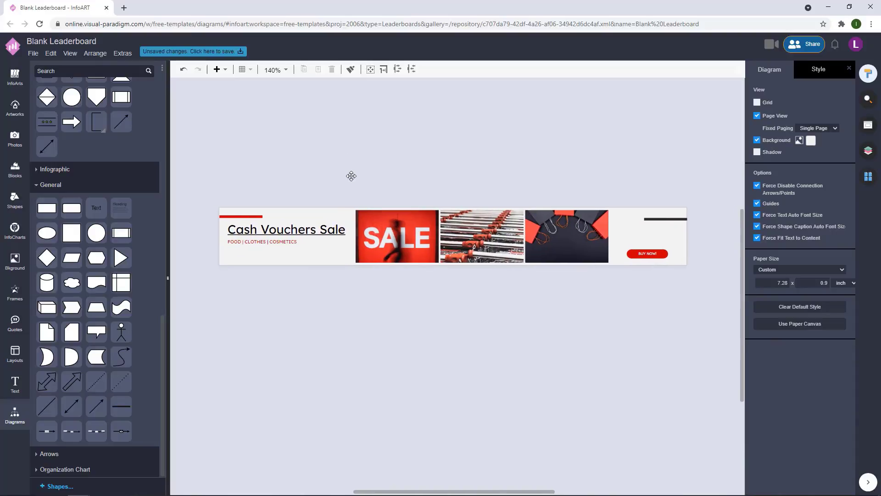
pyautogui.click(294, 240)
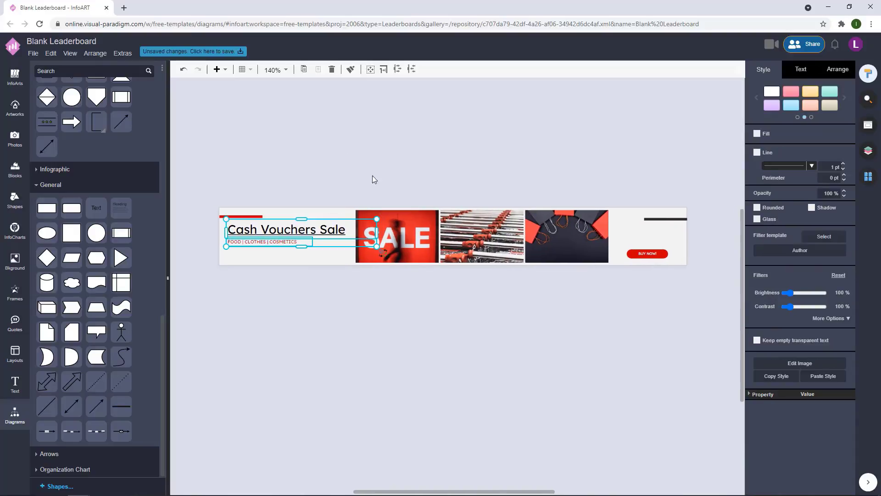
pyautogui.click(385, 159)
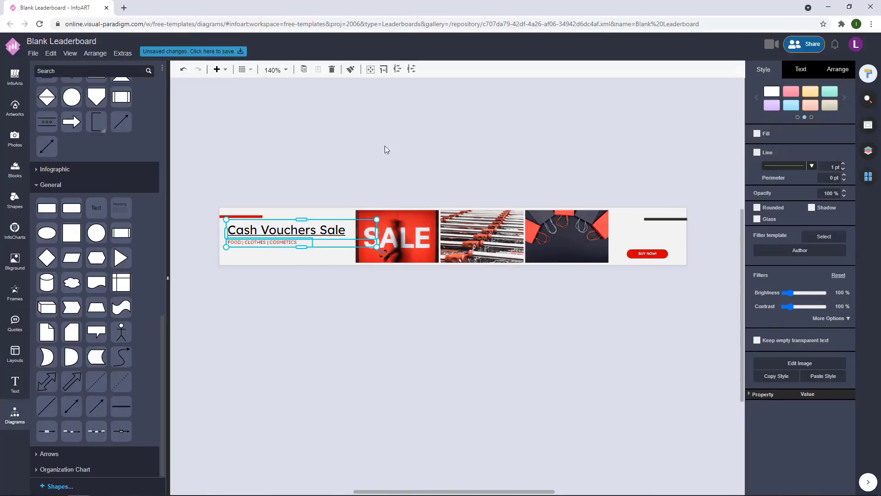
pyautogui.click(386, 148)
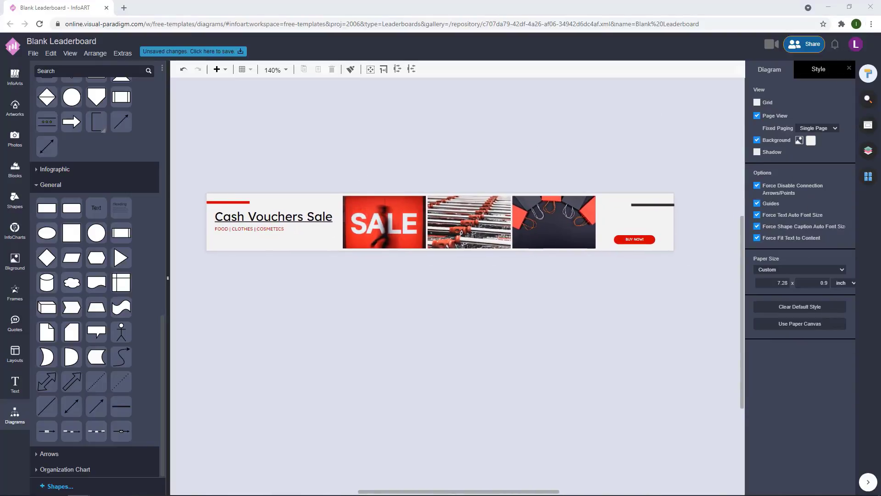
pyautogui.click(267, 228)
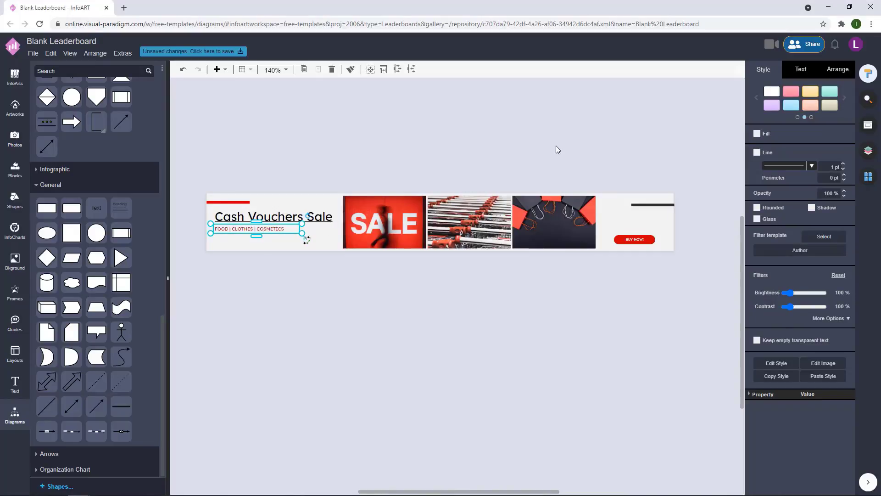
pyautogui.moveTo(294, 212); pyautogui.dragTo(474, 146)
pyautogui.doubleClick(474, 145)
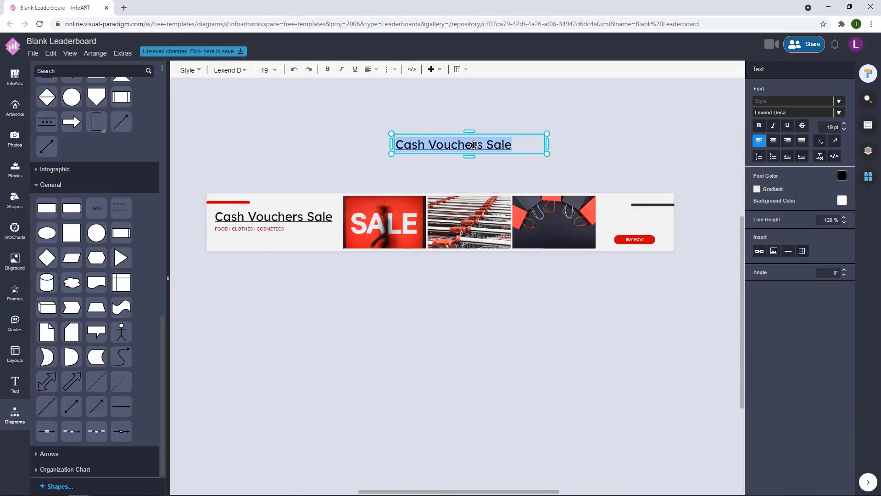
pyautogui.write('www.saleforall')
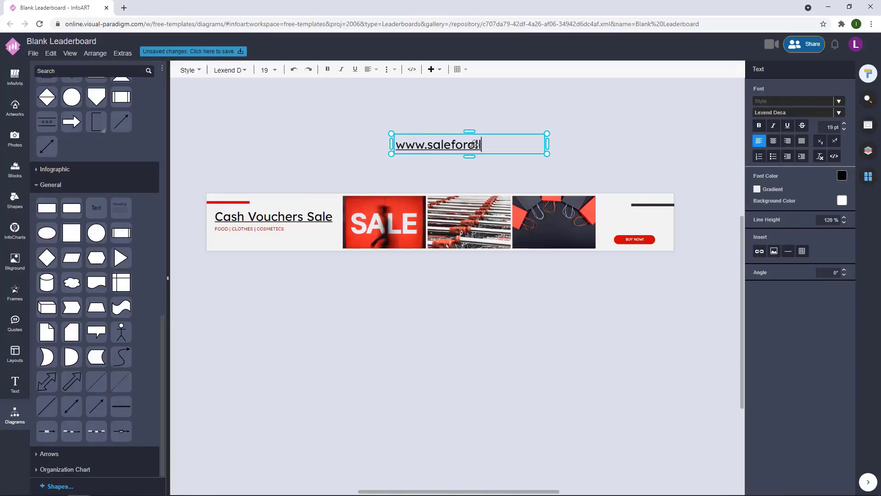
pyautogui.write('.com')
pyautogui.click(543, 146)
pyautogui.click(804, 69)
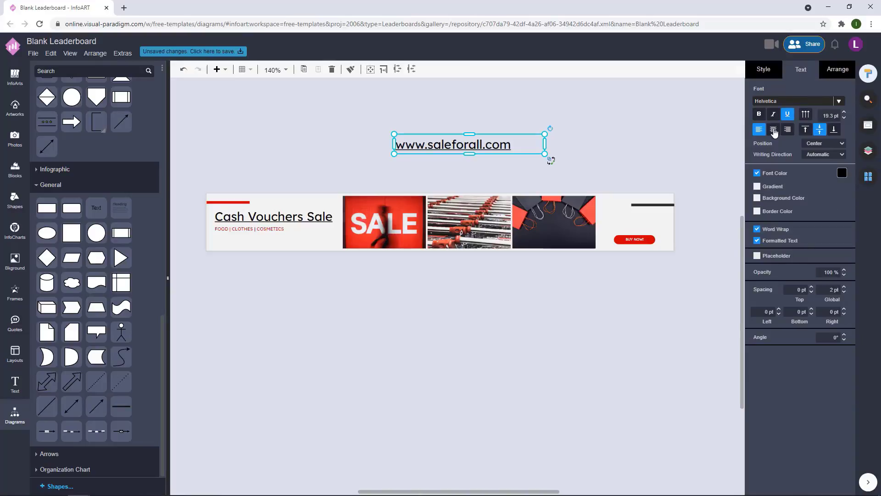
pyautogui.click(773, 129)
pyautogui.moveTo(545, 133); pyautogui.dragTo(659, 219)
pyautogui.click(691, 225)
# Step: Scale the web address down to about the button's width and place it just above the "BUY NOW!" button
pyautogui.scroll(2, 697, 244)
pyautogui.moveTo(697, 243); pyautogui.dragTo(626, 269)
pyautogui.click(541, 240)
pyautogui.click(629, 226)
pyautogui.moveTo(573, 233); pyautogui.dragTo(539, 246)
pyautogui.click(664, 227)
pyautogui.scroll(-3, 665, 245)
pyautogui.moveTo(634, 277); pyautogui.dragTo(644, 282)
pyautogui.scroll(3, 641, 279)
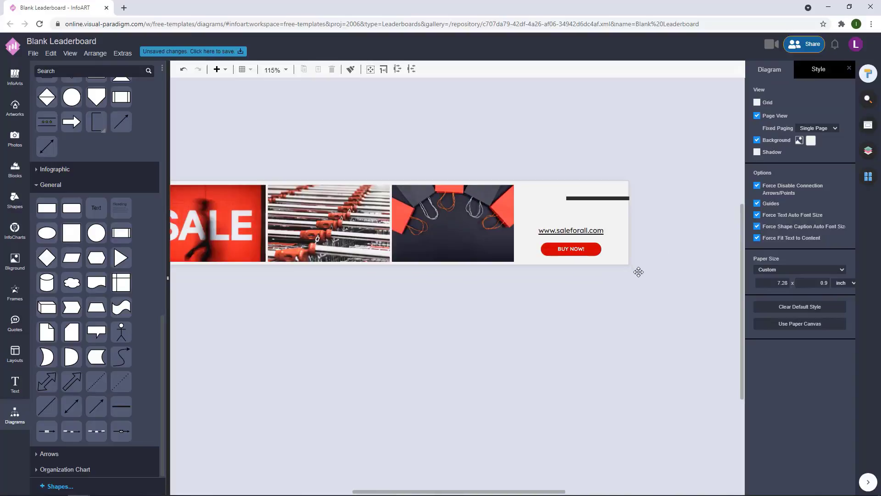
# Step: Examine the spacing of the web address, the "BUY NOW!" button and the dark bar within the whole leaderboard
pyautogui.click(616, 229)
pyautogui.moveTo(626, 224); pyautogui.dragTo(614, 238)
pyautogui.click(703, 220)
pyautogui.click(655, 233)
pyautogui.click(596, 229)
pyautogui.click(671, 248)
pyautogui.scroll(-1, 656, 270)
pyautogui.click(671, 242)
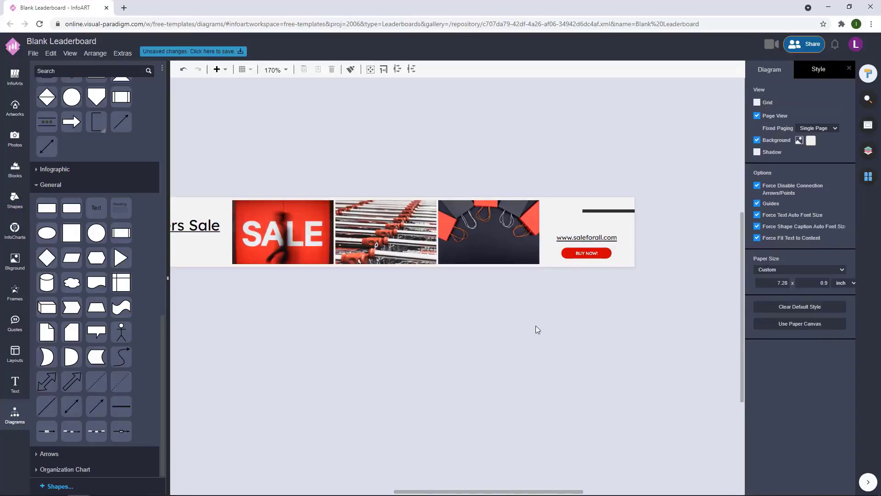
pyautogui.scroll(-1, 532, 324)
pyautogui.moveTo(557, 316); pyautogui.dragTo(482, 317)
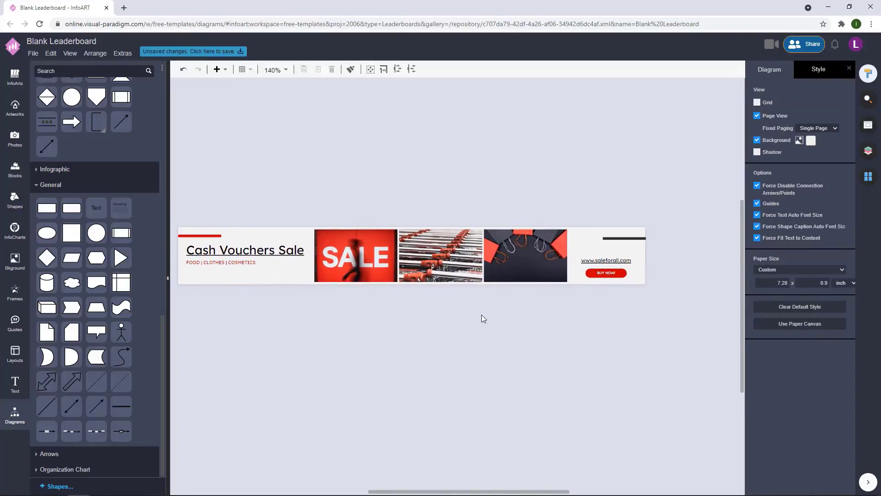
pyautogui.moveTo(531, 347); pyautogui.dragTo(553, 358)
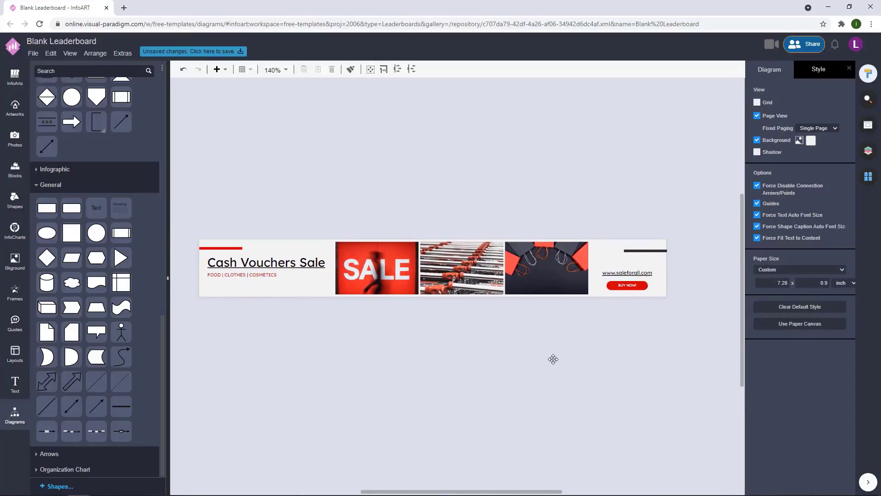
pyautogui.click(627, 285)
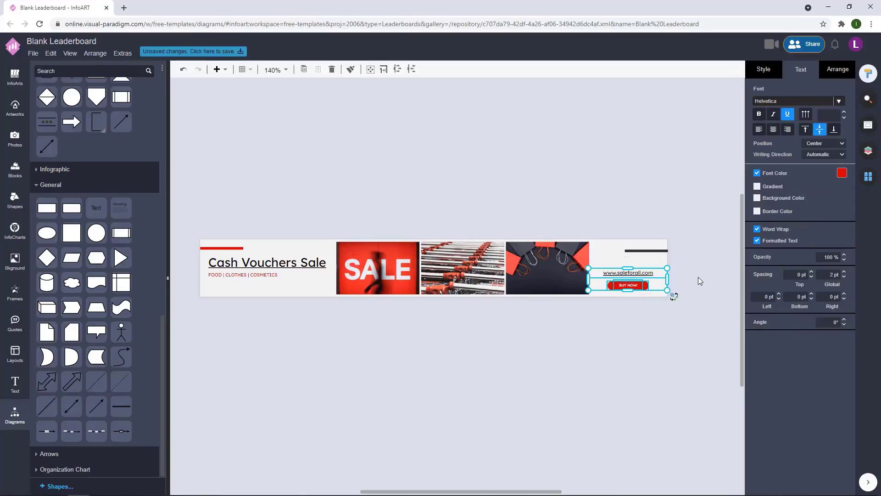
pyautogui.click(698, 277)
# Step: Search the artwork library for "gift" and add an outlined gift box with a bow to the canvas
pyautogui.click(9, 117)
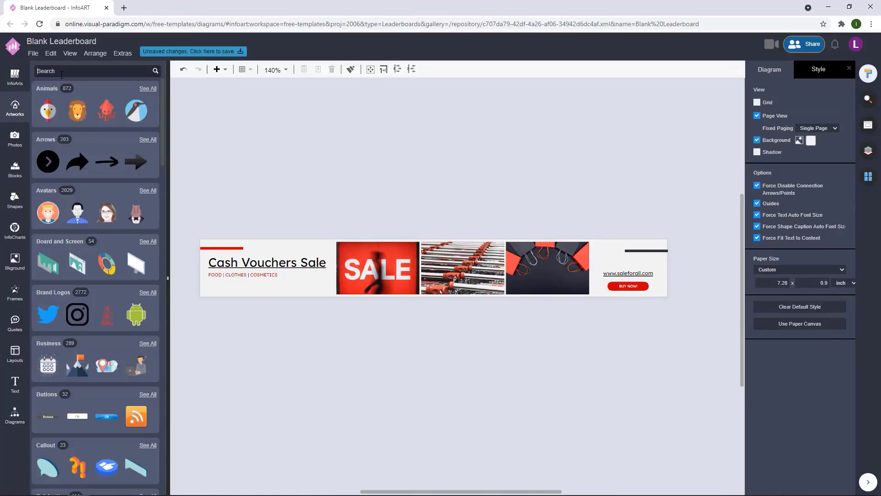
pyautogui.click(61, 74)
pyautogui.write('gify')
pyautogui.press('BackSpace')
pyautogui.write('t')
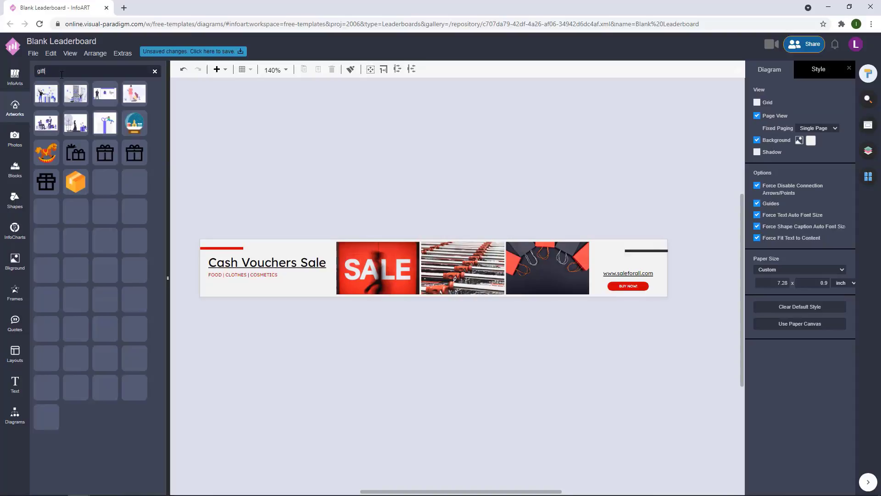
pyautogui.click(134, 153)
# Step: Recolour the gift box red and scale it down to a small icon
pyautogui.click(760, 105)
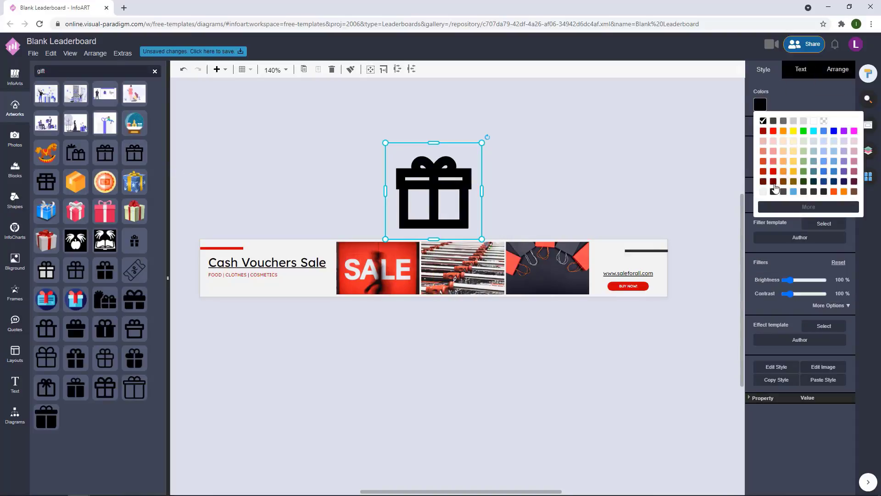
pyautogui.click(772, 181)
pyautogui.moveTo(474, 232); pyautogui.dragTo(382, 156)
pyautogui.click(429, 164)
pyautogui.scroll(3, 428, 166)
pyautogui.moveTo(337, 135); pyautogui.dragTo(617, 220)
pyautogui.moveTo(690, 230); pyautogui.dragTo(350, 227)
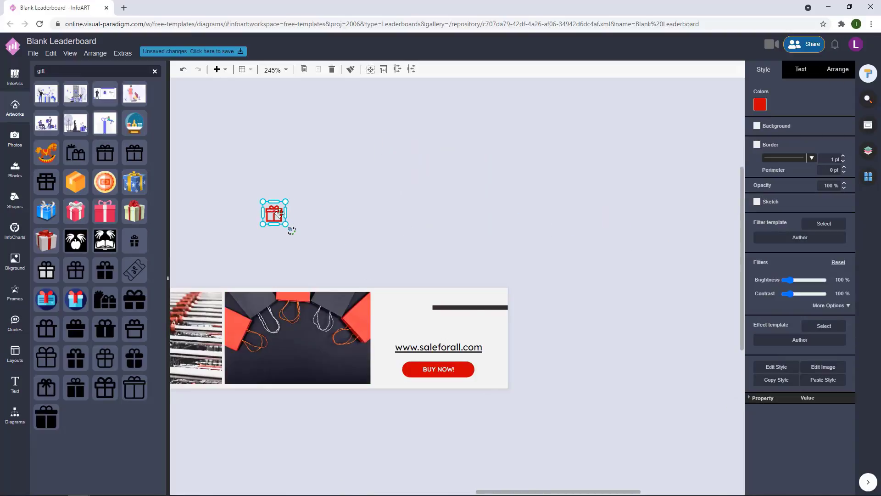
# Step: Place the gift icon centred between the dark bar and the web address, shrinking it slightly to fit
pyautogui.moveTo(275, 215); pyautogui.dragTo(442, 328)
pyautogui.click(455, 333)
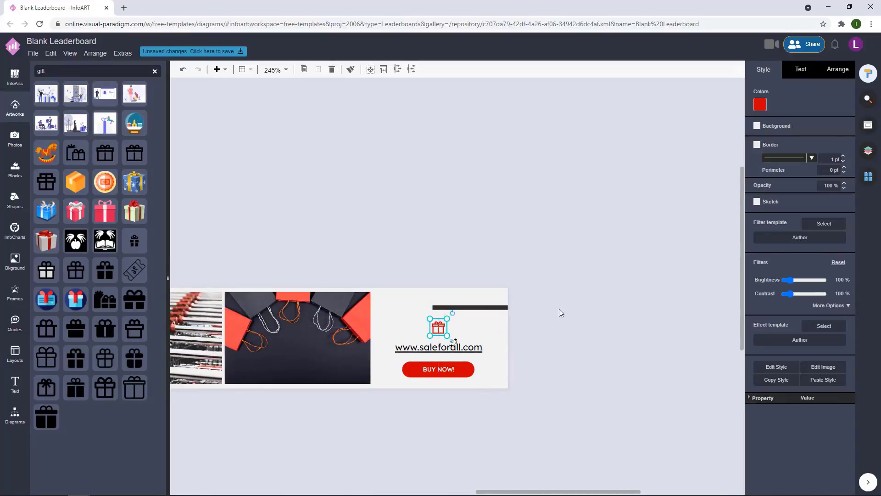
pyautogui.click(559, 309)
pyautogui.scroll(-4, 559, 317)
pyautogui.scroll(3, 543, 370)
# Step: Shift the gift icon, web address and "BUY NOW!" button together slightly toward the leaderboard's right edge
pyautogui.moveTo(539, 365); pyautogui.dragTo(430, 281)
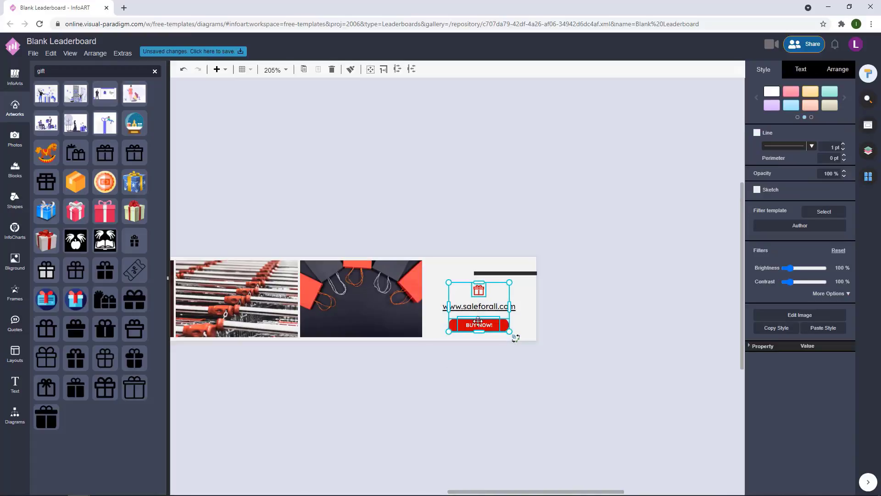
pyautogui.moveTo(479, 325); pyautogui.dragTo(490, 325)
pyautogui.hotkey('ctrl', 'z')
pyautogui.keyDown('shift'); pyautogui.click(480, 306); pyautogui.keyUp('shift')
pyautogui.click(605, 298)
pyautogui.moveTo(523, 375); pyautogui.dragTo(589, 374)
pyautogui.moveTo(648, 350); pyautogui.dragTo(498, 274)
pyautogui.click(638, 324)
pyautogui.scroll(-1, 398, 407)
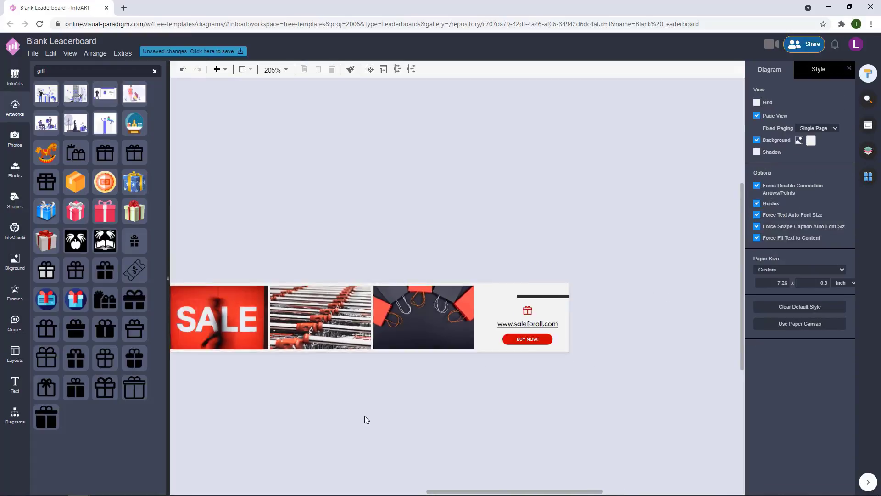
# Step: Move the three photos together to the right, with the first one starting at 224 pt
pyautogui.moveTo(364, 415); pyautogui.dragTo(443, 406)
pyautogui.click(487, 323)
pyautogui.keyDown('shift'); pyautogui.click(404, 321); pyautogui.keyUp('shift')
pyautogui.keyDown('shift'); pyautogui.click(321, 321); pyautogui.keyUp('shift')
pyautogui.moveTo(529, 323); pyautogui.dragTo(535, 322)
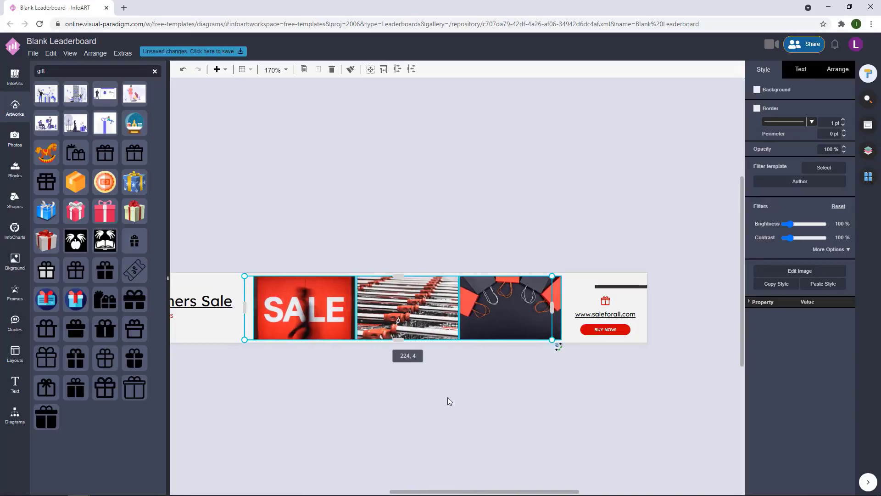
# Step: Enlarge the "Cash Vouchers Sale" title and its subtitle together slightly
pyautogui.moveTo(299, 350); pyautogui.dragTo(468, 336)
pyautogui.click(335, 289)
pyautogui.keyDown('shift'); pyautogui.click(330, 306); pyautogui.keyUp('shift')
pyautogui.moveTo(439, 309)
pyautogui.mouseDown()
pyautogui.moveTo(455, 311)
pyautogui.moveTo(453, 304)
pyautogui.moveTo(448, 311)
pyautogui.mouseUp()
pyautogui.moveTo(312, 330); pyautogui.dragTo(297, 310)
# Step: Nudge the "FOOD | CLOTHES | COSMETICS" subtitle slightly down from the title
pyautogui.click(304, 284)
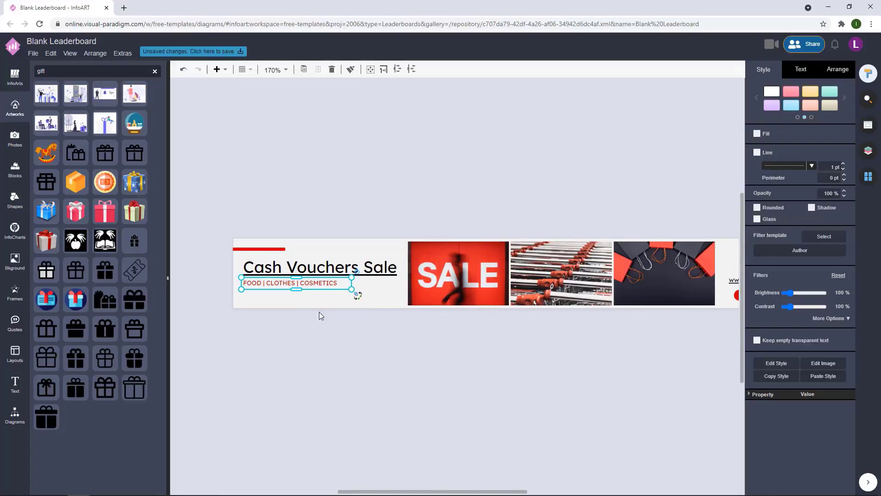
pyautogui.press('Down')
pyautogui.press('Down')
pyautogui.moveTo(463, 396); pyautogui.dragTo(393, 363)
pyautogui.scroll(-2, 394, 362)
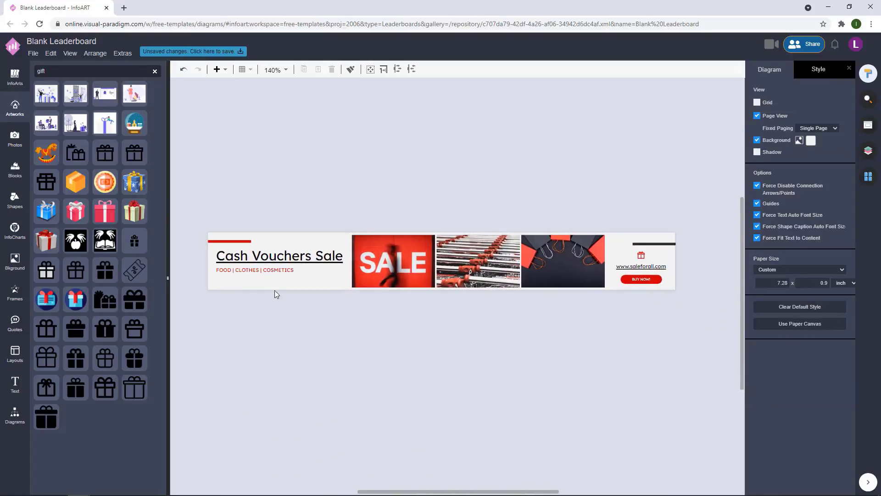
# Step: Raise the red and dark accent bars and align them at the same height near the leaderboard's upper edge
pyautogui.click(238, 240)
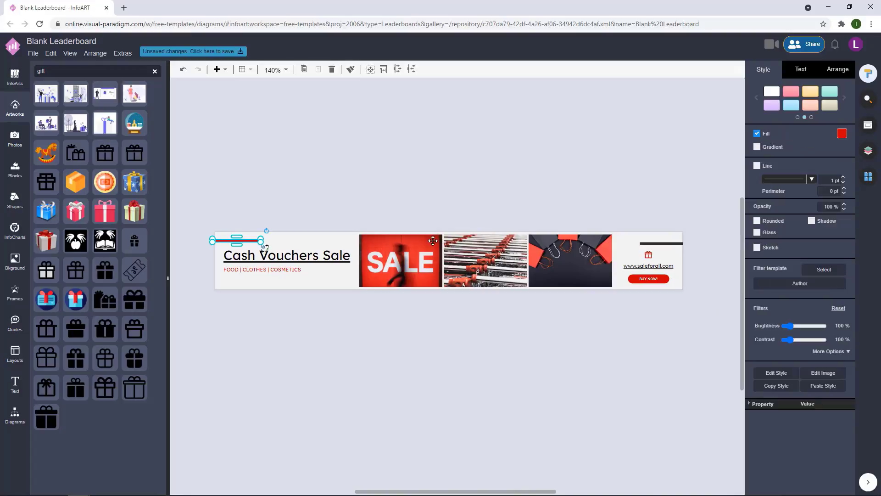
pyautogui.keyDown('shift'); pyautogui.click(661, 244); pyautogui.keyUp('shift')
pyautogui.click(838, 69)
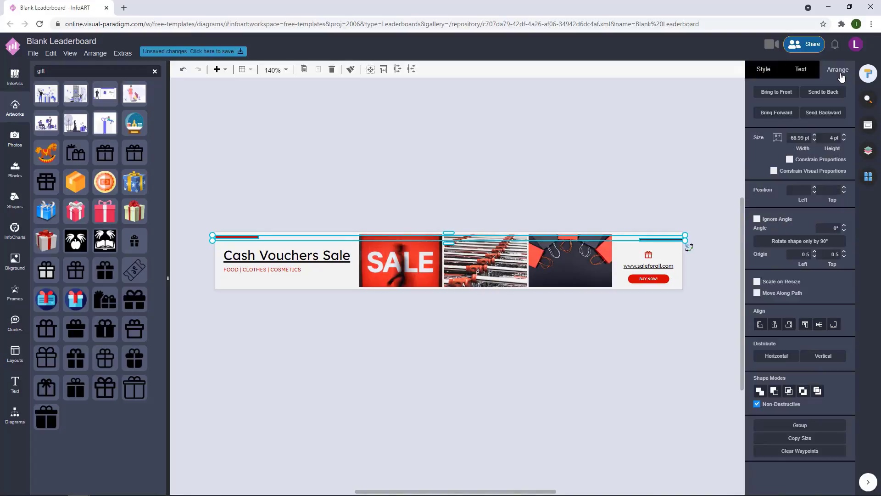
pyautogui.click(655, 161)
# Step: Nudge the title and subtitle together slightly left and up, to 9 pt from the leaderboard's left edge
pyautogui.click(297, 269)
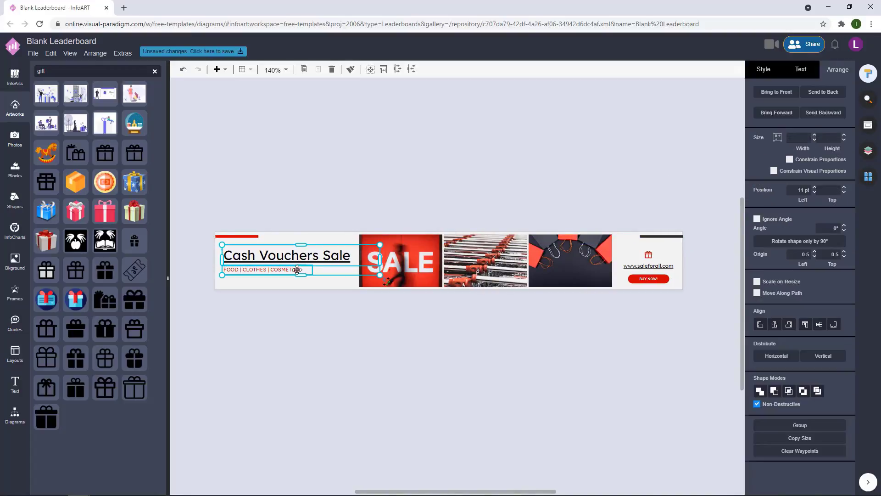
pyautogui.press('Left')
pyautogui.press('Left')
pyautogui.press('Left')
pyautogui.press('Left')
pyautogui.press('Left')
pyautogui.press('Up')
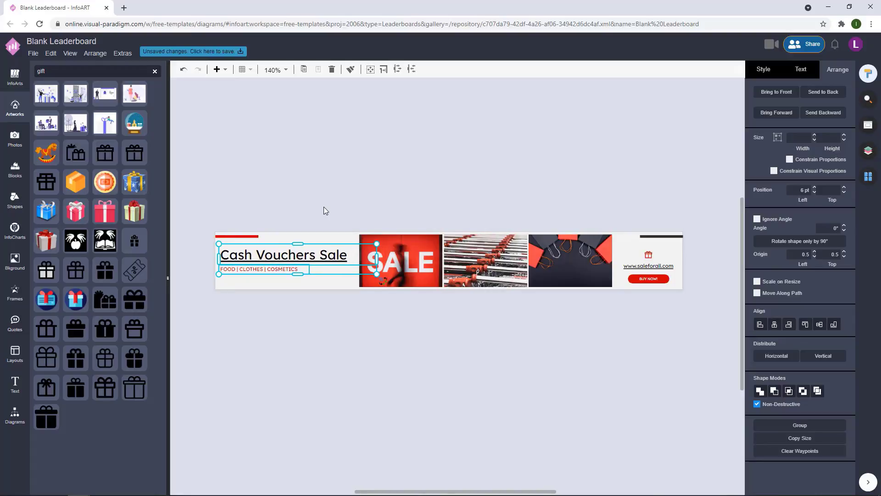
pyautogui.press('Right')
pyautogui.press('Right')
pyautogui.press('Right')
pyautogui.press('Up')
pyautogui.click(324, 210)
# Step: Nudge the title and subtitle slightly right and fine-tune their height beneath the red bar
pyautogui.click(305, 242)
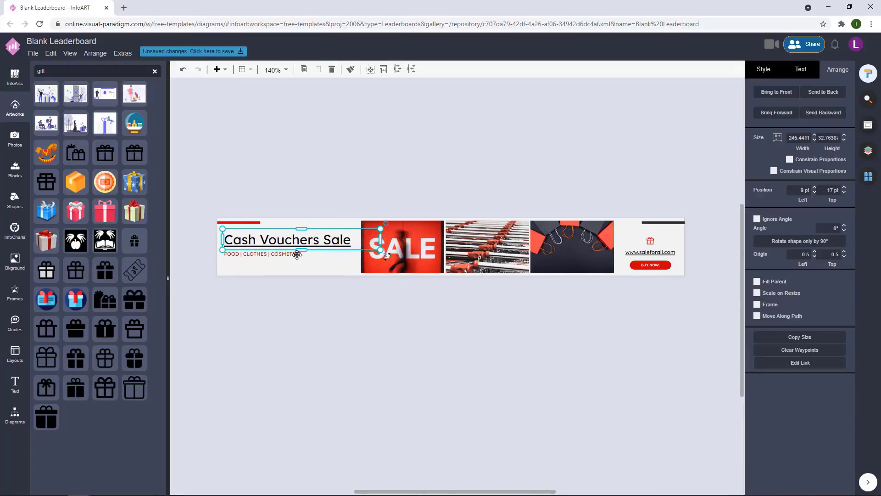
pyautogui.press('Right')
pyautogui.press('Up')
pyautogui.click(343, 165)
pyautogui.click(265, 237)
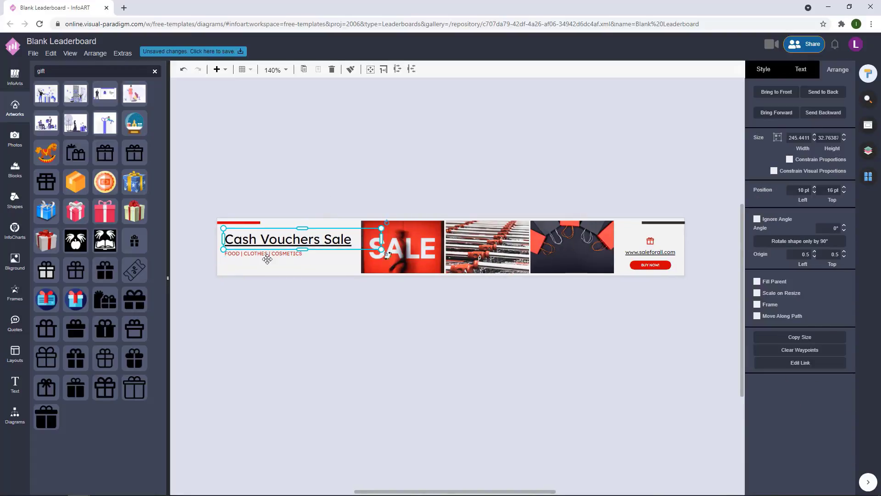
pyautogui.keyDown('shift'); pyautogui.click(269, 253); pyautogui.keyUp('shift')
pyautogui.click(301, 170)
# Step: Nudge the photos slightly right to even the gaps beside the title and the web address
pyautogui.click(238, 222)
pyautogui.keyDown('shift'); pyautogui.click(665, 223); pyautogui.keyUp('shift')
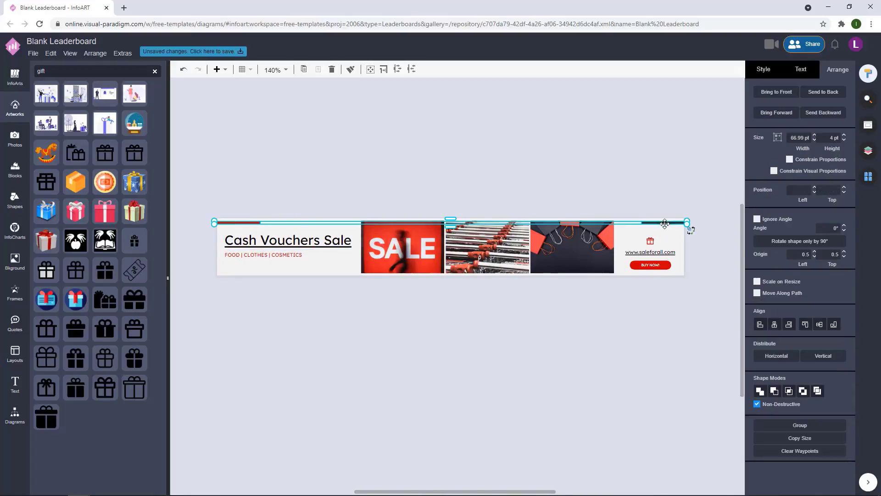
pyautogui.click(531, 371)
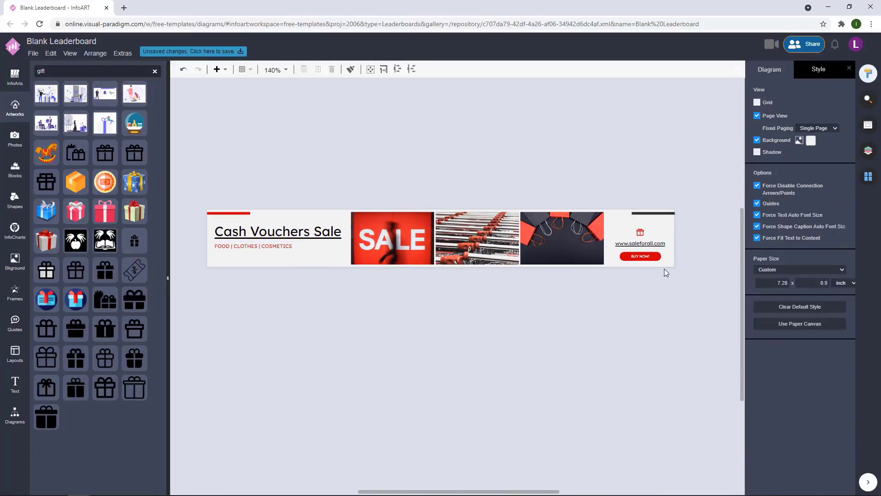
pyautogui.moveTo(665, 272); pyautogui.dragTo(604, 225)
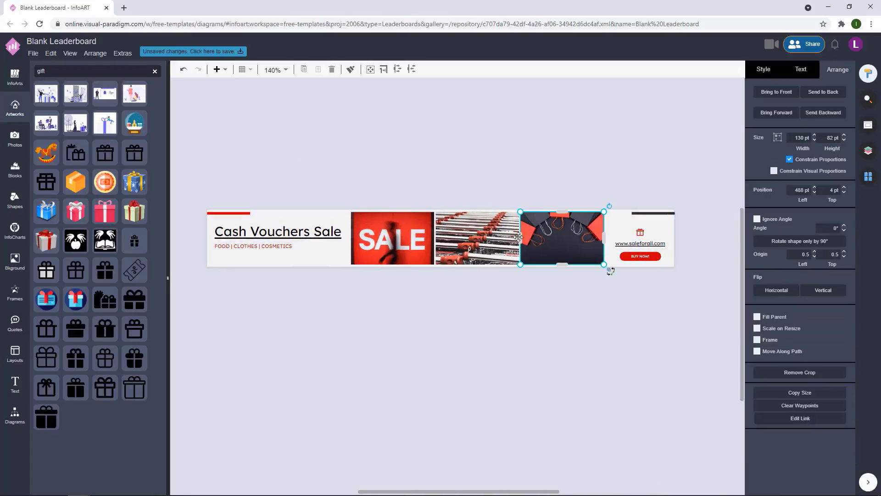
pyautogui.click(423, 313)
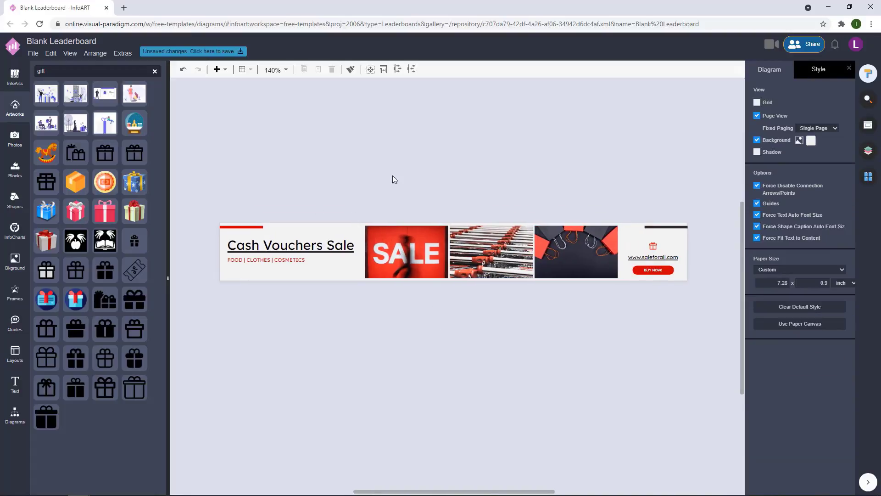
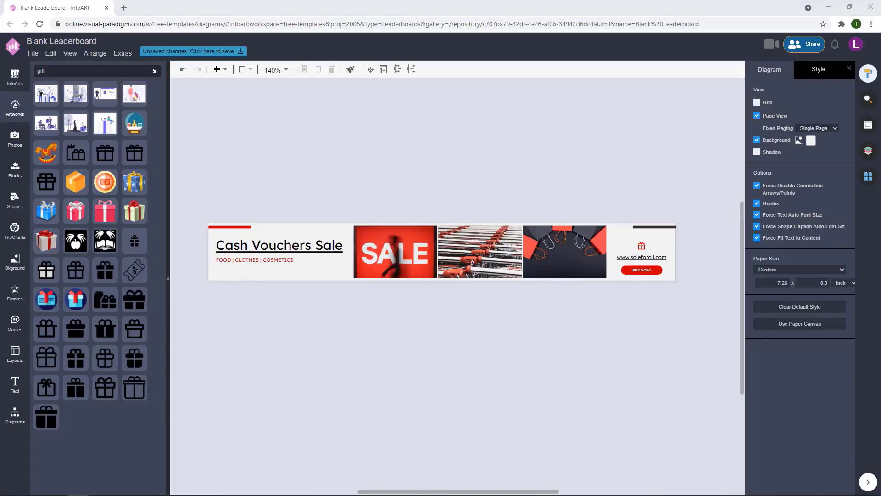
pyautogui.click(288, 198)
pyautogui.scroll(1, 287, 198)
pyautogui.moveTo(287, 199); pyautogui.dragTo(360, 191)
pyautogui.scroll(2, 330, 194)
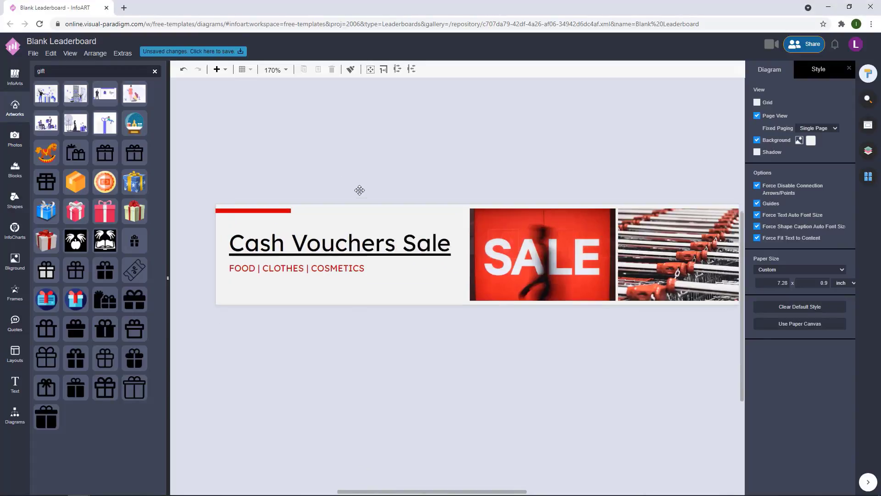
pyautogui.click(15, 415)
pyautogui.scroll(-5, 92, 275)
pyautogui.moveTo(121, 257); pyautogui.dragTo(335, 336)
pyautogui.press('Delete')
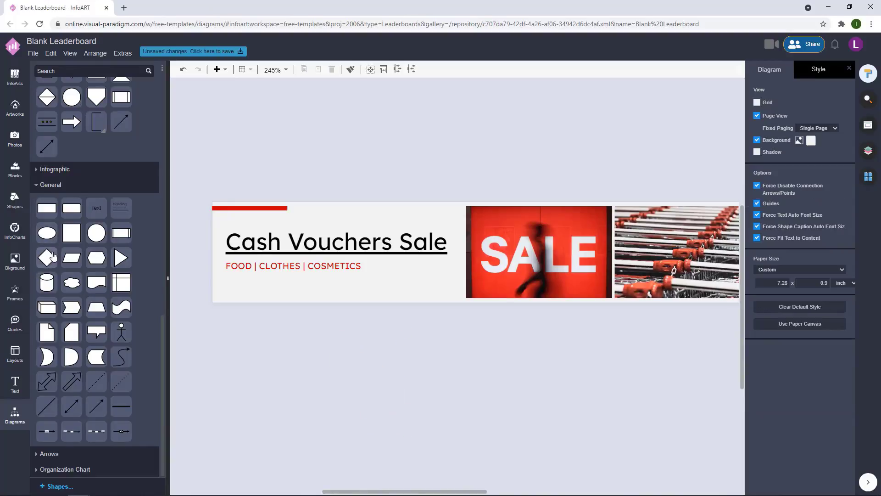
# Step: Add a small diamond about 9 pt in size below the leaderboard and fill it red
pyautogui.moveTo(54, 255); pyautogui.dragTo(285, 394)
pyautogui.moveTo(333, 443); pyautogui.dragTo(284, 408)
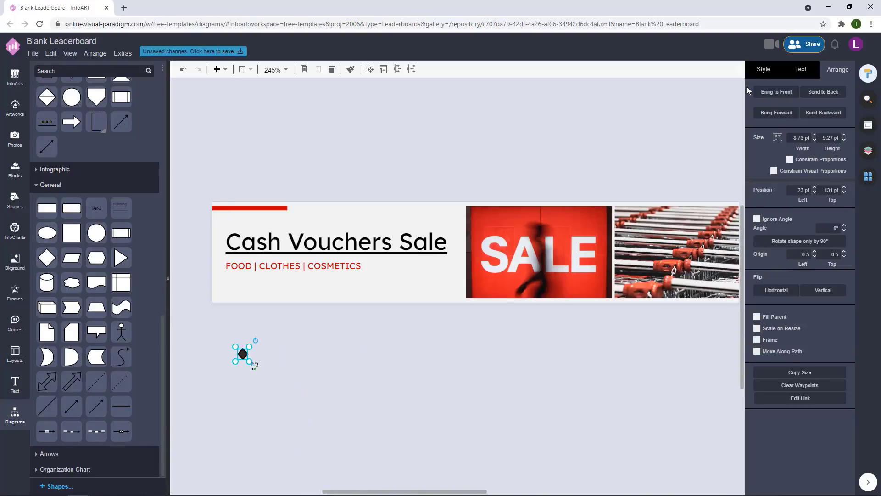
pyautogui.click(763, 70)
pyautogui.click(840, 136)
pyautogui.click(791, 206)
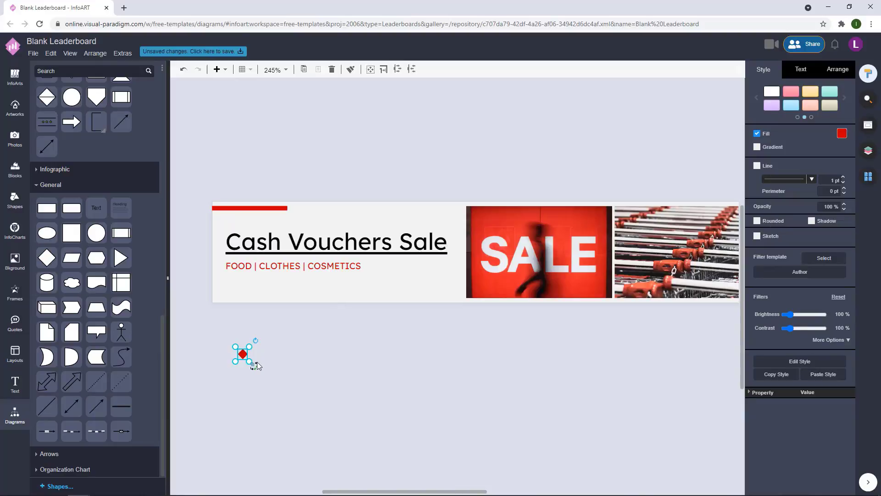
# Step: Build a staggered row of six small red diamonds below the subtitle from copies of the diamond
pyautogui.moveTo(250, 362); pyautogui.dragTo(282, 231)
pyautogui.click(272, 369)
pyautogui.scroll(3, 271, 372)
pyautogui.click(255, 229)
pyautogui.click(229, 228)
pyautogui.moveTo(282, 229); pyautogui.dragTo(311, 240)
pyautogui.moveTo(311, 240); pyautogui.dragTo(337, 229)
pyautogui.moveTo(340, 229); pyautogui.dragTo(361, 240)
pyautogui.click(420, 254)
# Step: Recolour the three upper diamonds of the row dark grey
pyautogui.click(298, 234)
pyautogui.click(283, 228)
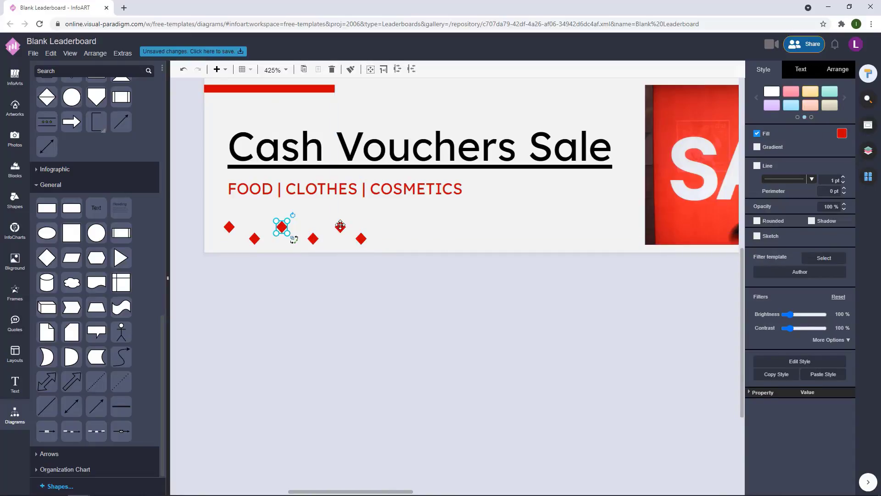
pyautogui.keyDown('shift'); pyautogui.click(340, 226); pyautogui.keyUp('shift')
pyautogui.click(840, 135)
pyautogui.click(791, 220)
pyautogui.click(428, 291)
pyautogui.scroll(-2, 429, 291)
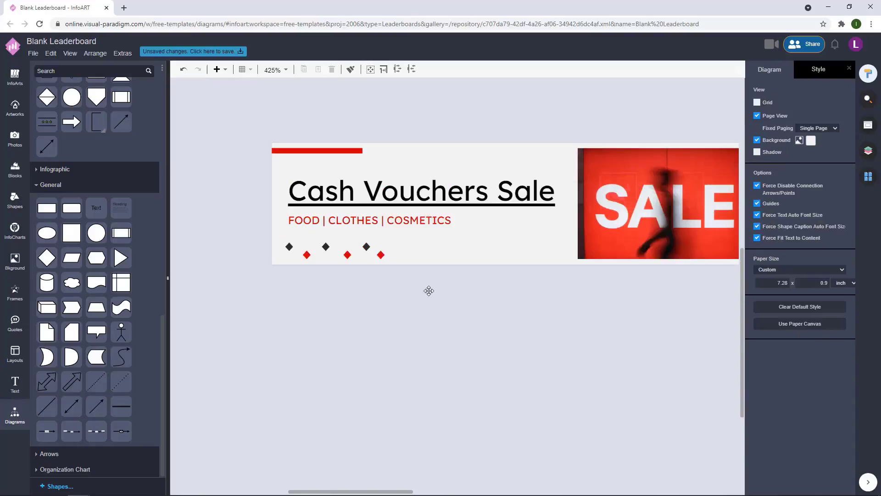
# Step: Delete the whole row of diamonds below the subtitle
pyautogui.moveTo(422, 329); pyautogui.dragTo(265, 276)
pyautogui.moveTo(359, 287); pyautogui.dragTo(360, 288)
pyautogui.click(463, 364)
pyautogui.scroll(-3, 463, 364)
pyautogui.moveTo(463, 364); pyautogui.dragTo(200, 271)
pyautogui.press('Delete')
pyautogui.moveTo(578, 358); pyautogui.dragTo(496, 343)
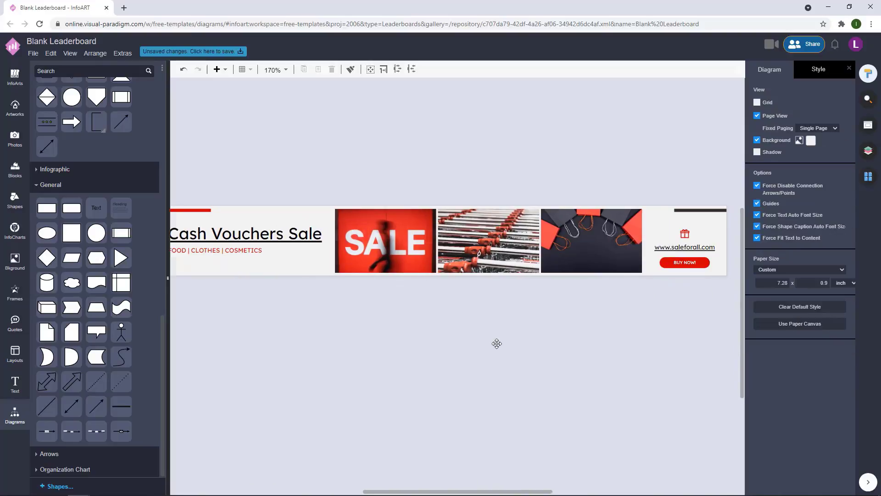
pyautogui.scroll(-1, 493, 341)
pyautogui.doubleClick(651, 265)
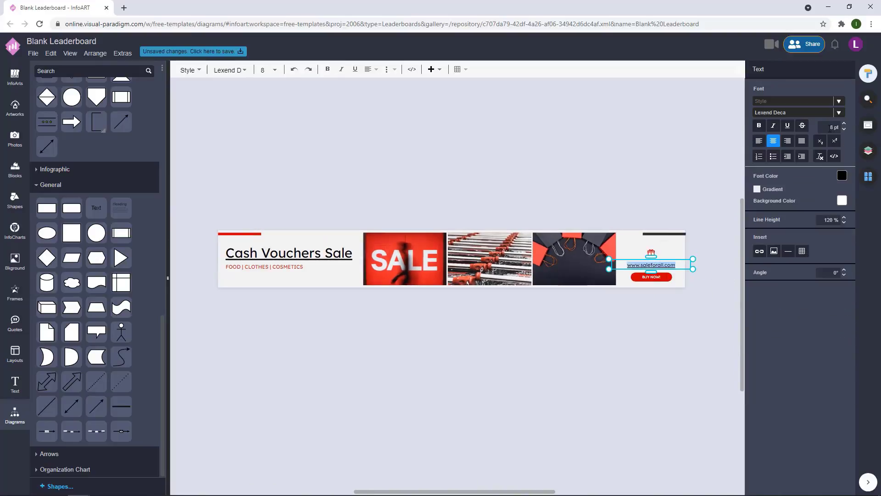
pyautogui.click(699, 299)
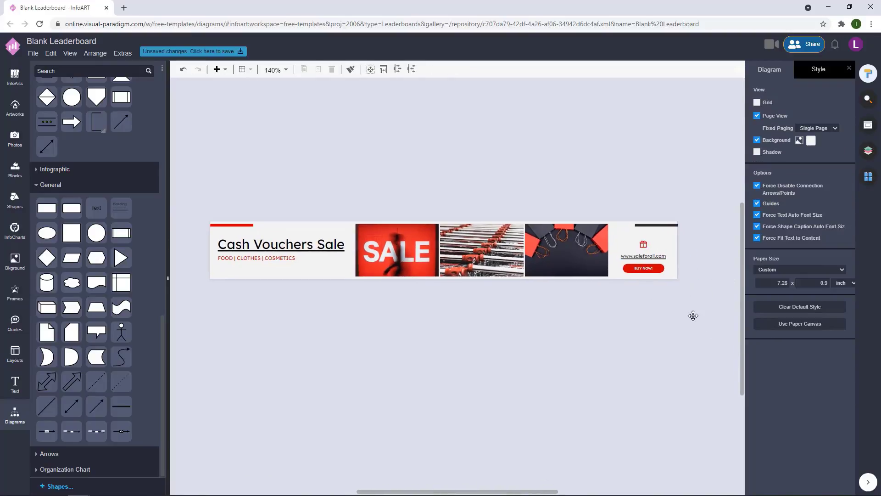
pyautogui.click(643, 242)
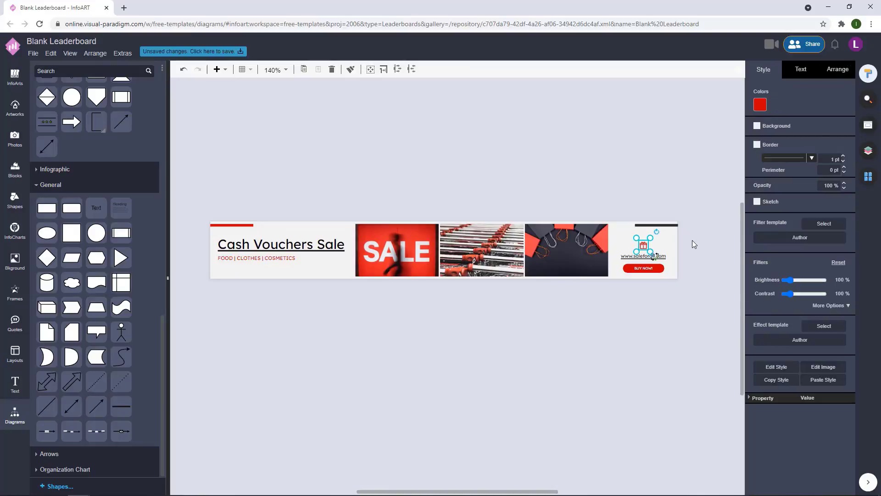
pyautogui.moveTo(679, 285); pyautogui.dragTo(615, 237)
pyautogui.click(676, 179)
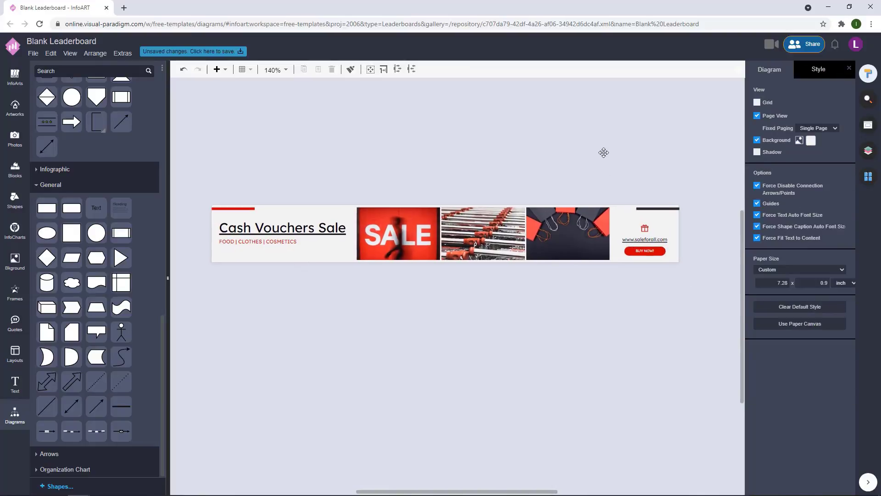
pyautogui.click(327, 223)
pyautogui.click(375, 167)
pyautogui.moveTo(398, 171); pyautogui.dragTo(415, 158)
# Step: Add a circle overlapping the leaderboard's lower edge below the subtitle, with no fill and a red outline
pyautogui.moveTo(96, 233); pyautogui.dragTo(238, 242)
pyautogui.moveTo(291, 290); pyautogui.dragTo(264, 275)
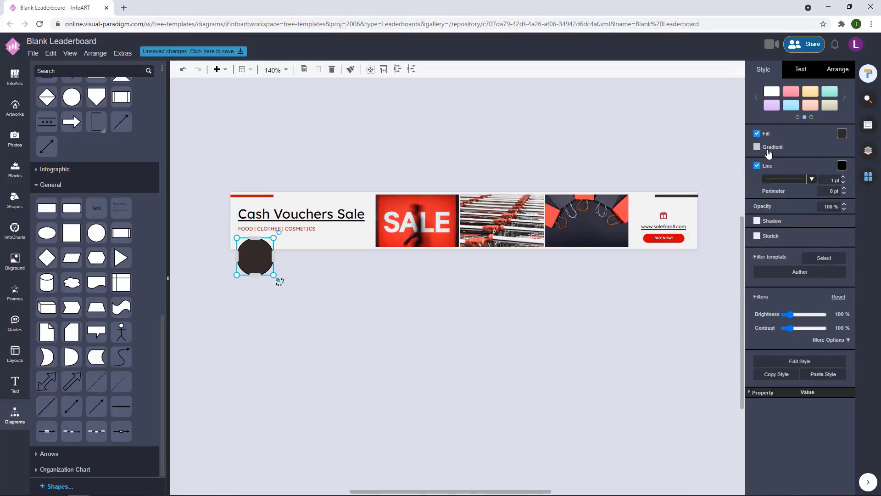
pyautogui.click(756, 165)
pyautogui.click(756, 133)
pyautogui.click(841, 152)
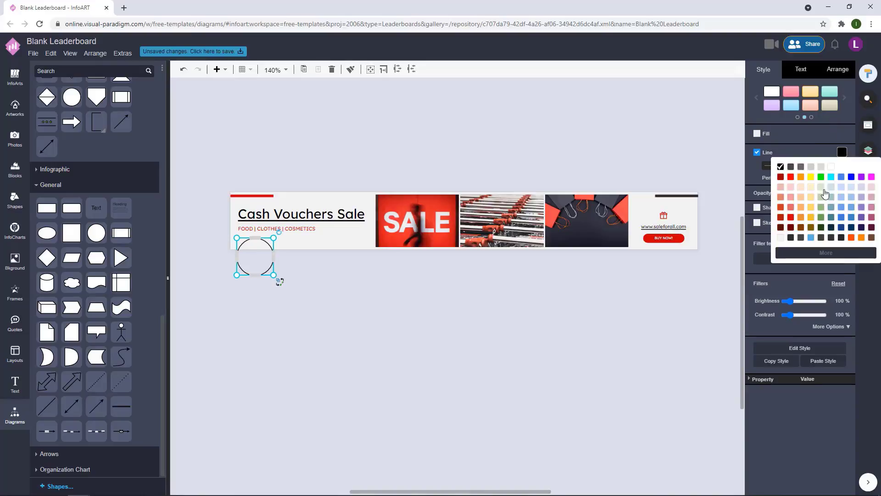
pyautogui.click(790, 217)
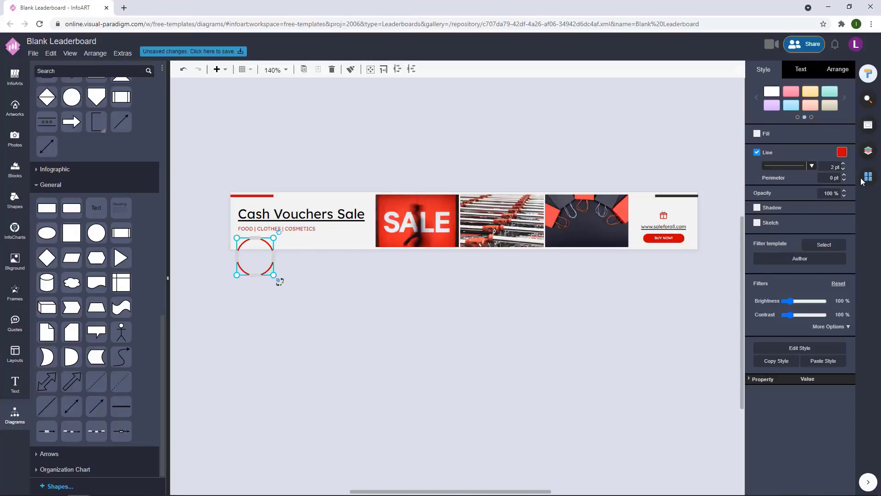
pyautogui.click(416, 348)
# Step: Add two copies of the circle beside it in a touching row, outlining the middle one dark grey and the last one red
pyautogui.moveTo(277, 290); pyautogui.dragTo(349, 294)
pyautogui.click(842, 152)
pyautogui.click(790, 237)
pyautogui.click(416, 340)
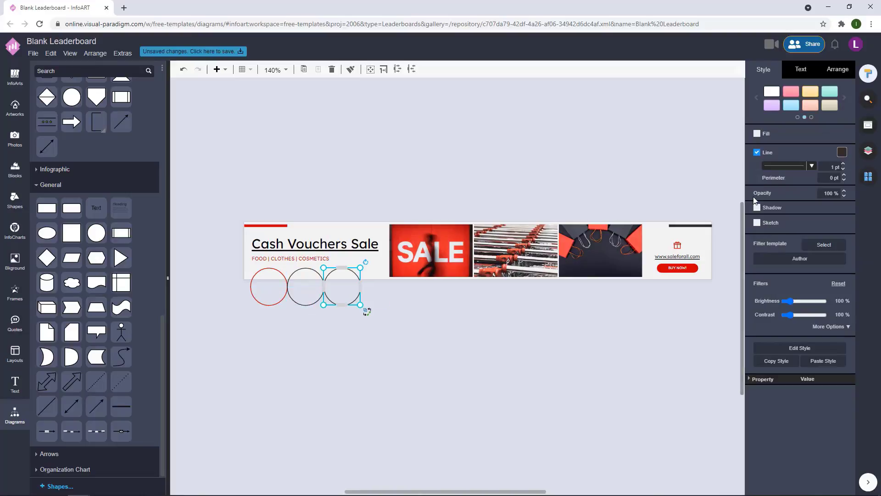
pyautogui.click(840, 156)
pyautogui.click(790, 219)
pyautogui.click(491, 340)
# Step: Give the middle circle of the row a red outline and a solid red fill
pyautogui.click(302, 290)
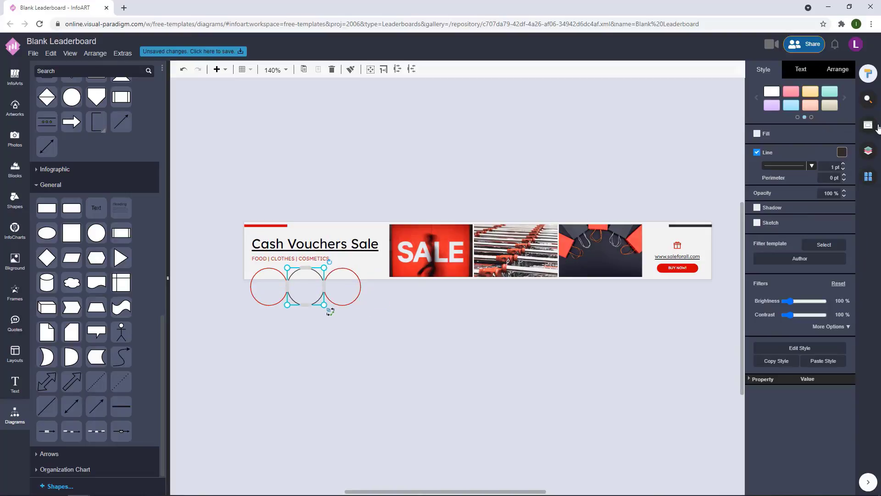
pyautogui.click(841, 153)
pyautogui.click(790, 222)
pyautogui.click(756, 152)
pyautogui.click(757, 133)
pyautogui.click(842, 133)
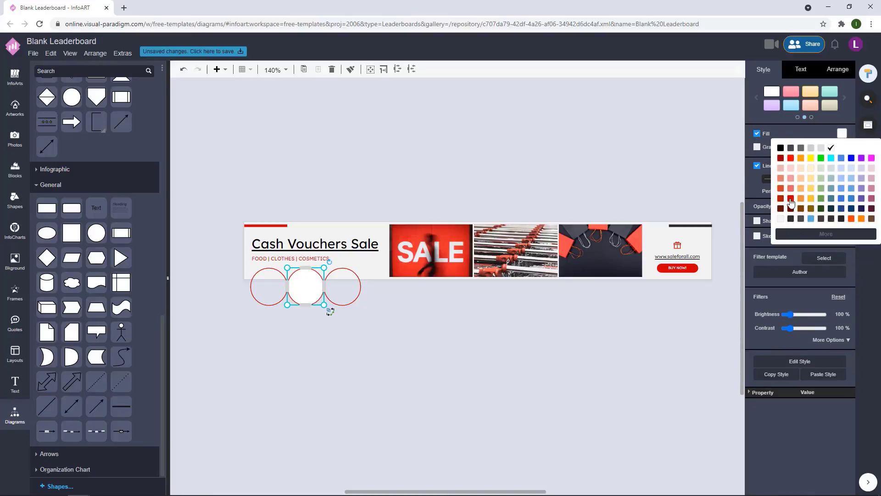
pyautogui.click(790, 200)
pyautogui.click(406, 335)
# Step: Copy the three-circle row to the leaderboard's lower edge under the shopping bags photo
pyautogui.moveTo(374, 345); pyautogui.dragTo(219, 271)
pyautogui.moveTo(288, 302); pyautogui.dragTo(570, 303)
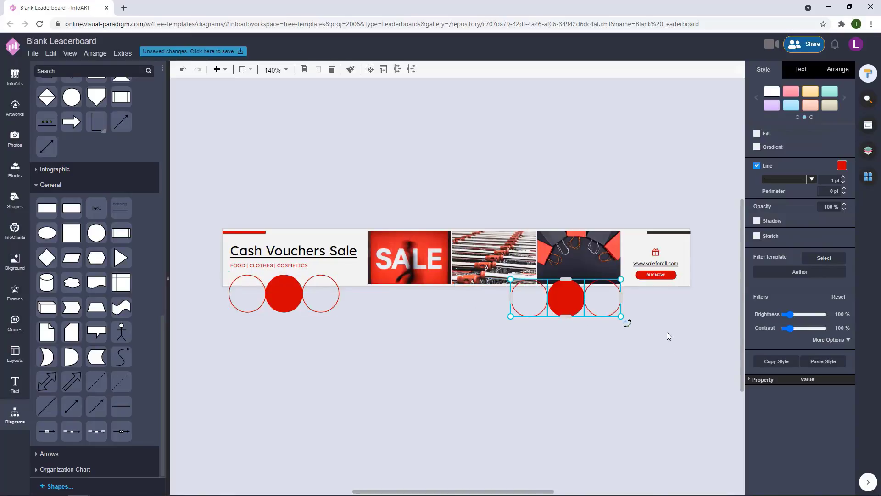
pyautogui.click(667, 332)
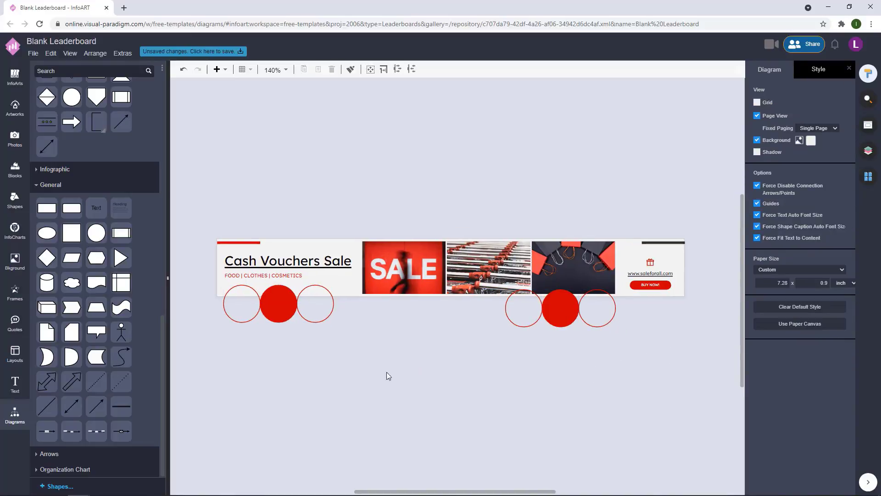
# Step: Copy the circle row under the shopping bags photo to the leaderboard's upper edge above the first two photos
pyautogui.moveTo(398, 307); pyautogui.dragTo(438, 354)
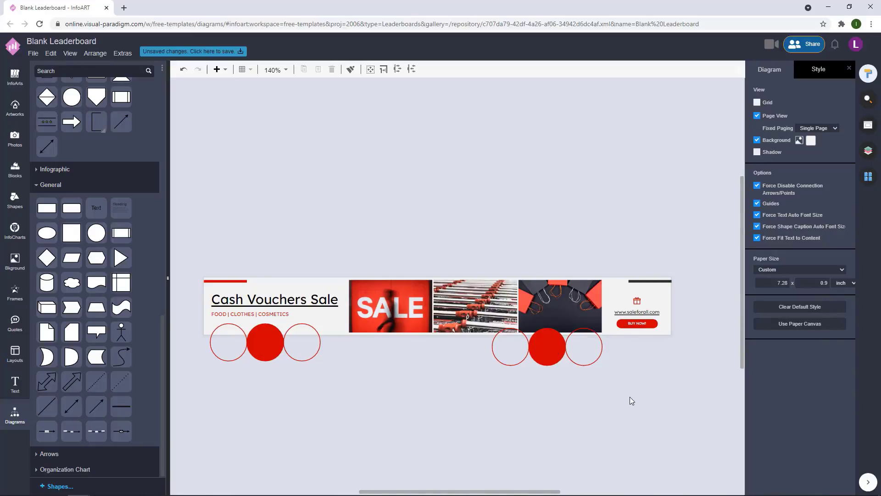
pyautogui.scroll(-2, 625, 377)
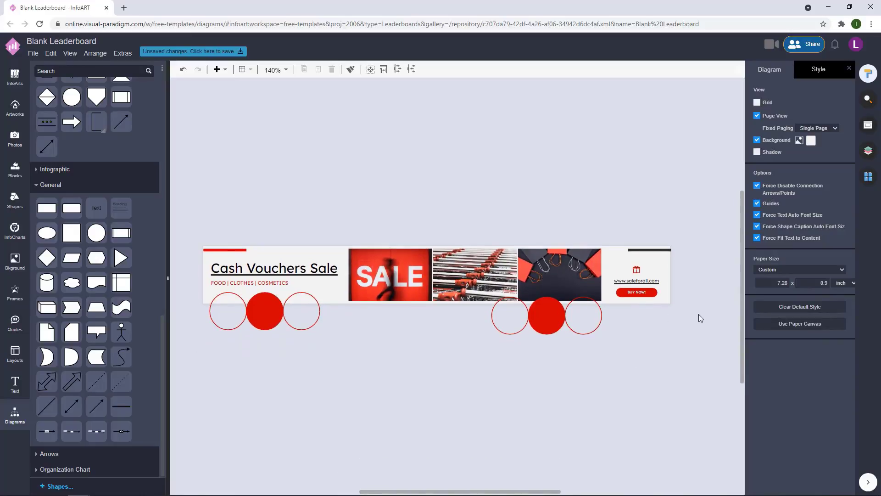
pyautogui.scroll(-2, 565, 317)
pyautogui.scroll(15, 439, 323)
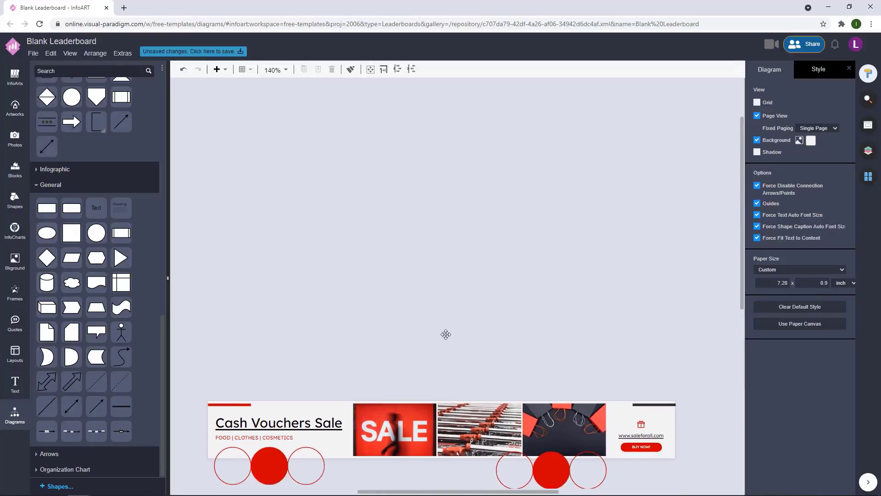
pyautogui.scroll(-13, 454, 175)
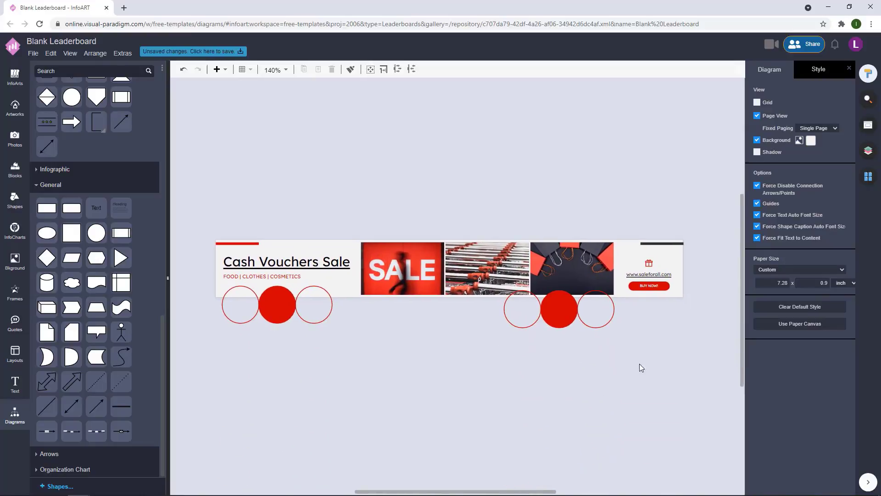
pyautogui.moveTo(639, 363); pyautogui.dragTo(472, 259)
pyautogui.moveTo(573, 310); pyautogui.dragTo(463, 232)
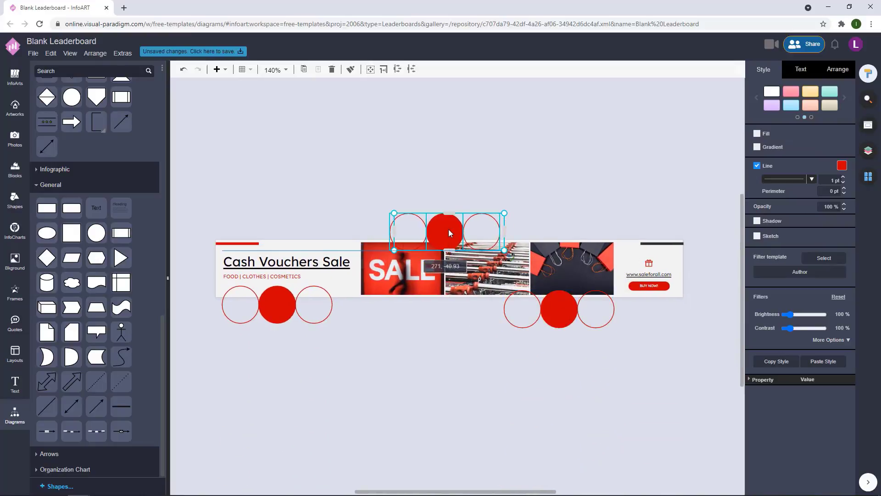
pyautogui.click(596, 182)
# Step: Recolour the outline and fill of the upper row's middle circle dark grey
pyautogui.click(397, 224)
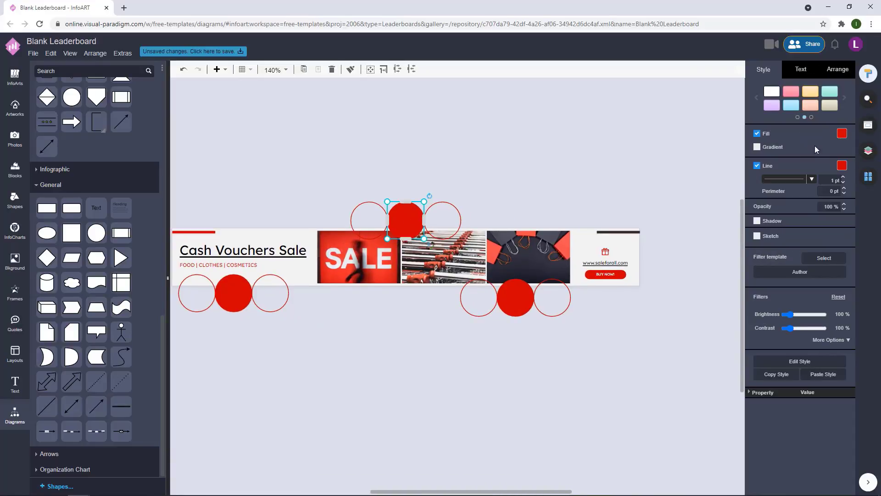
pyautogui.click(841, 167)
pyautogui.click(790, 251)
pyautogui.click(542, 149)
pyautogui.click(415, 221)
pyautogui.click(842, 133)
pyautogui.click(790, 221)
# Step: Recolour the outlines of the upper row's two outer circles dark grey
pyautogui.click(443, 211)
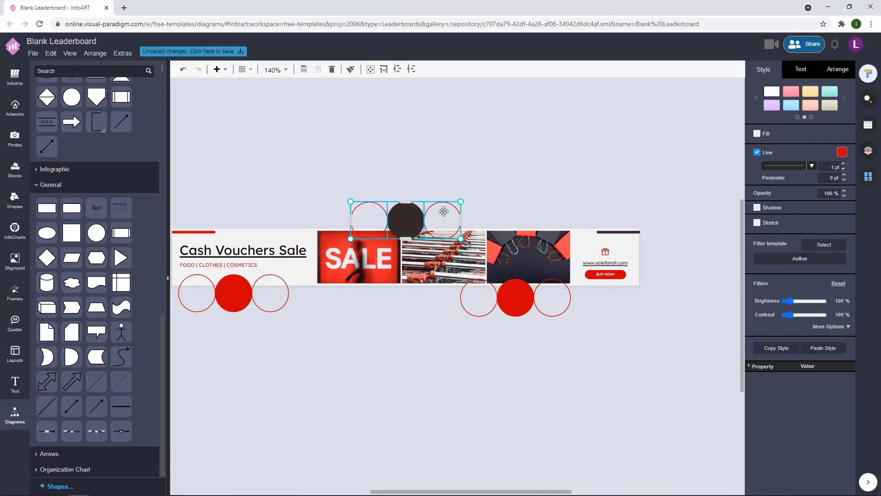
pyautogui.click(841, 153)
pyautogui.click(792, 237)
pyautogui.click(487, 154)
pyautogui.scroll(-3, 497, 170)
pyautogui.scroll(2, 514, 177)
pyautogui.moveTo(523, 179); pyautogui.dragTo(537, 184)
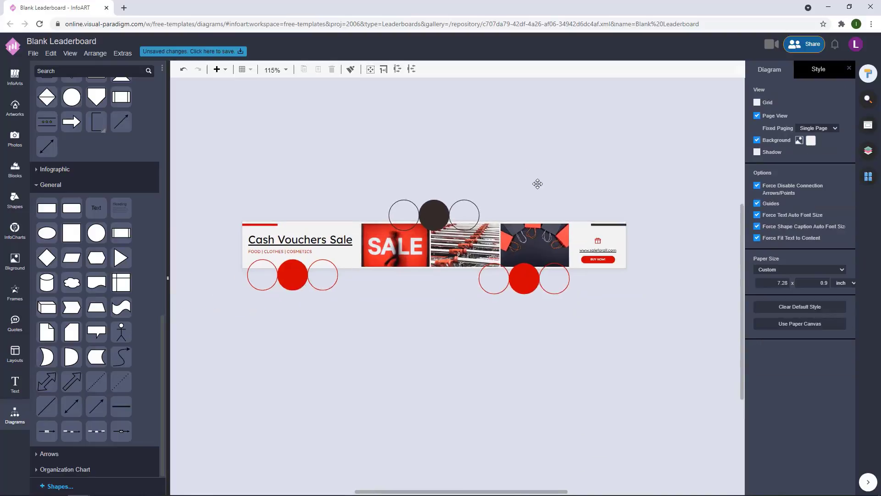
pyautogui.scroll(2, 320, 320)
pyautogui.click(326, 261)
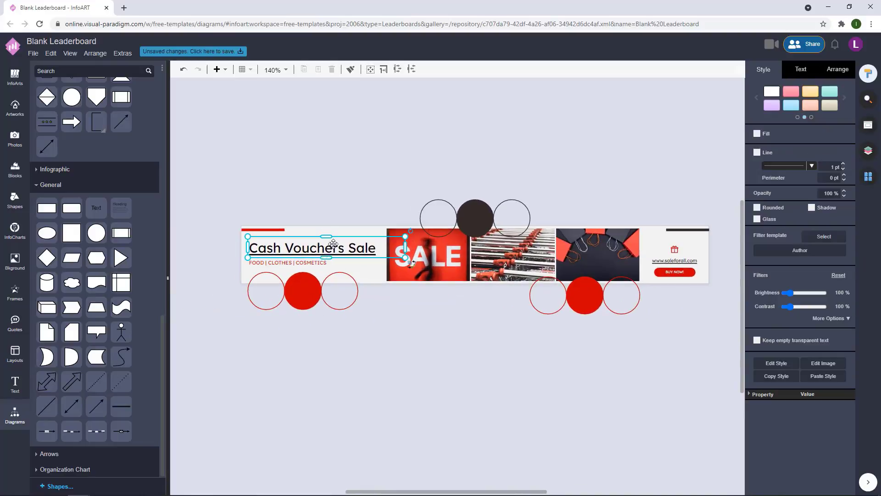
pyautogui.click(364, 183)
pyautogui.scroll(-2, 362, 204)
pyautogui.scroll(1, 361, 205)
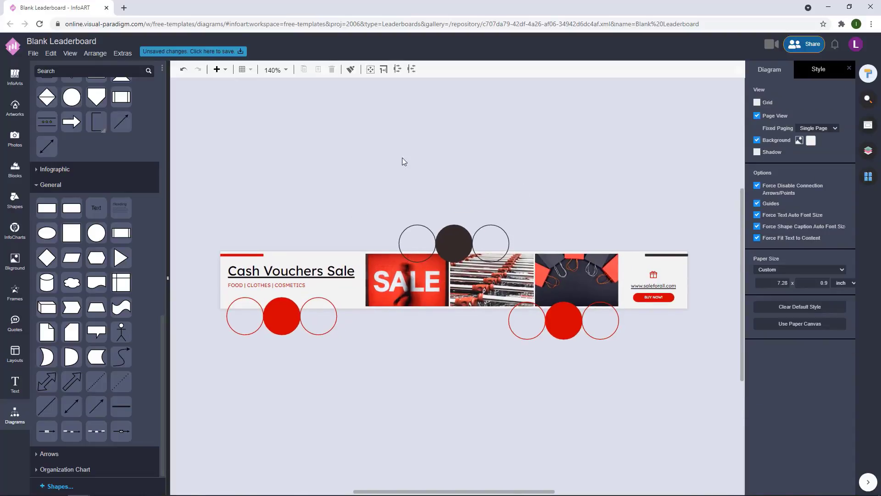
pyautogui.click(810, 140)
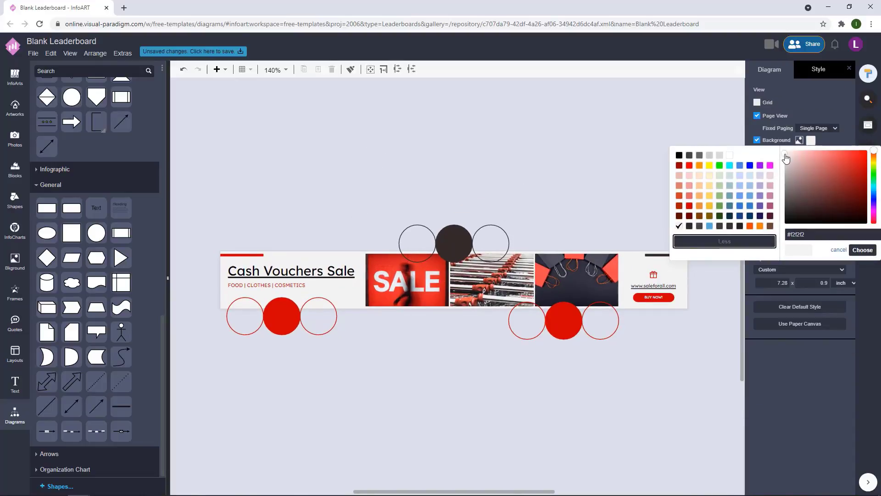
pyautogui.click(644, 215)
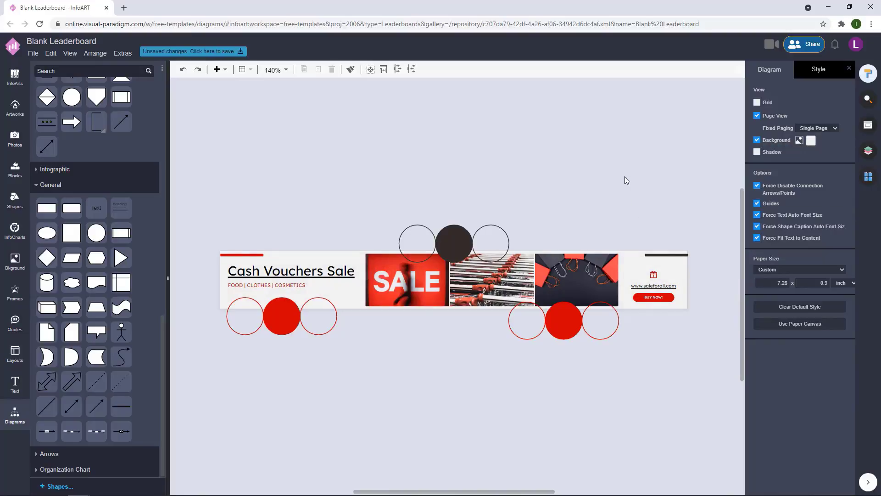
pyautogui.hotkey('ctrl', 'z')
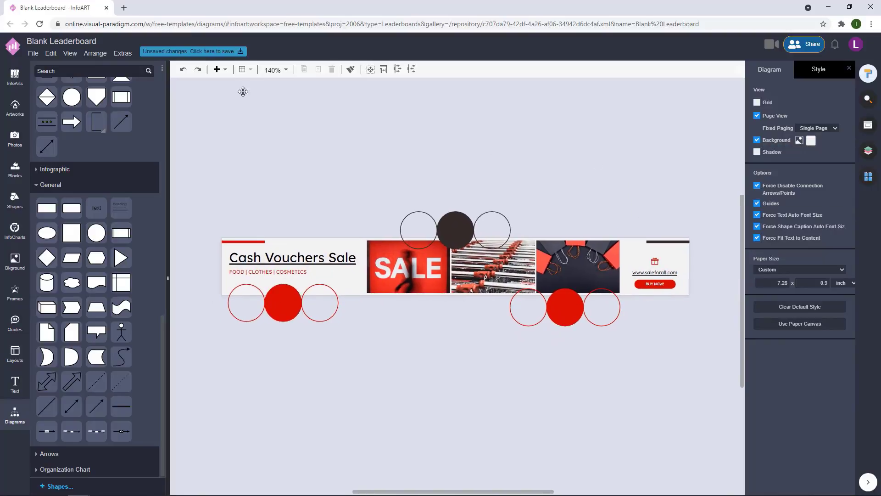
# Step: Save the design to VP Online as "Red And Black Photo Cash Vouchers Sale Leaderboard"
pyautogui.click(215, 51)
pyautogui.write('Red')
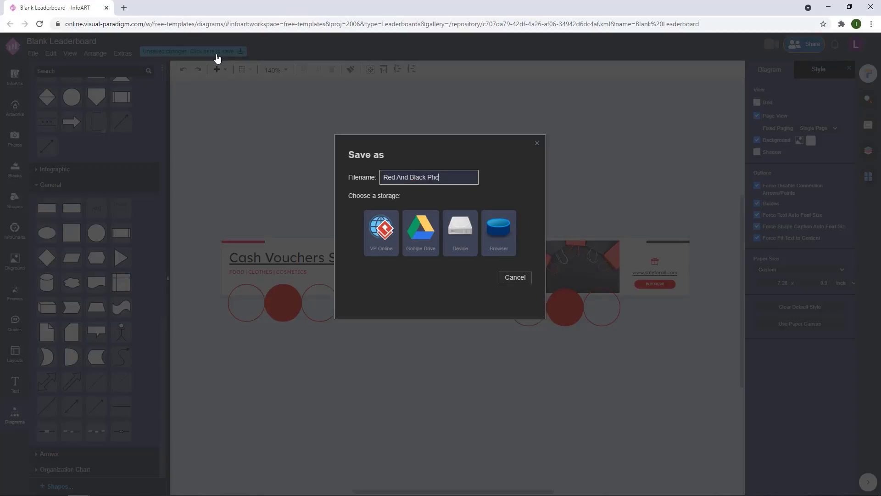
pyautogui.write('And Black Photo Cash Vouchers')
pyautogui.write(' Sale Leaderboard')
pyautogui.moveTo(476, 177); pyautogui.dragTo(367, 181)
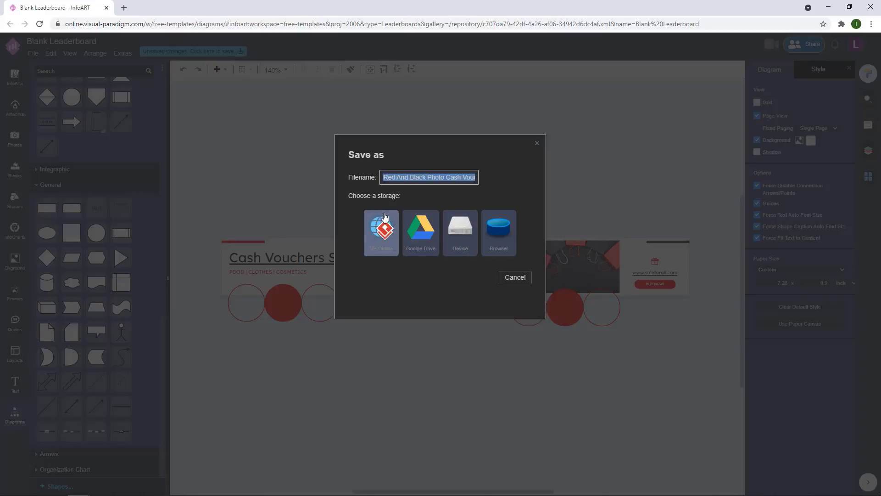
pyautogui.click(384, 218)
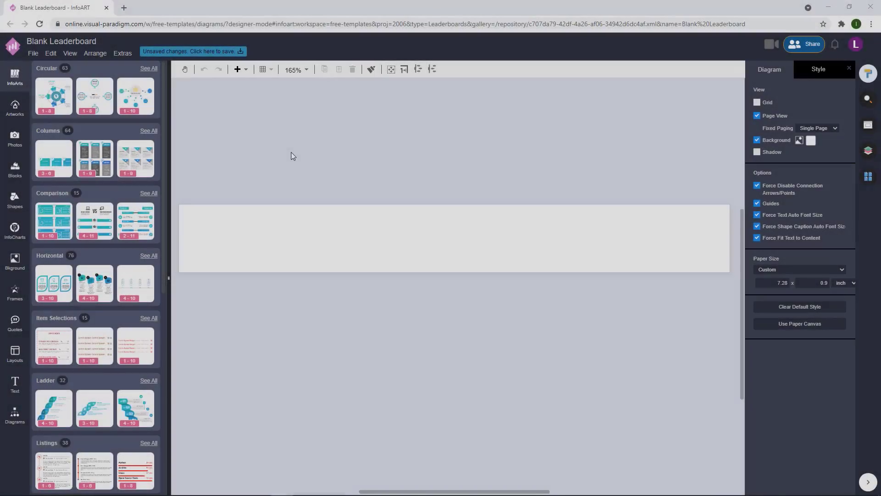
# Step: Add a large text box above the new blank leaderboard reading "THANKSGIVING"
pyautogui.doubleClick(292, 156)
pyautogui.moveTo(315, 170); pyautogui.dragTo(580, 188)
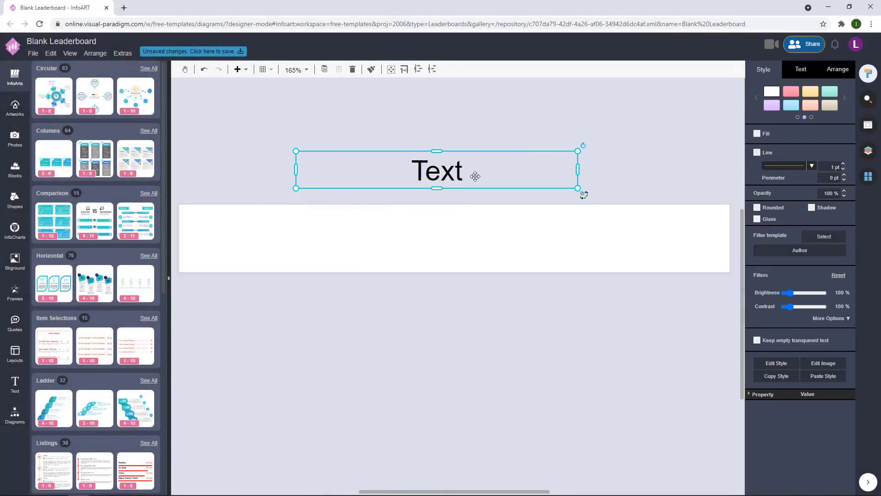
pyautogui.doubleClick(461, 174)
pyautogui.write('THANKSGIVING')
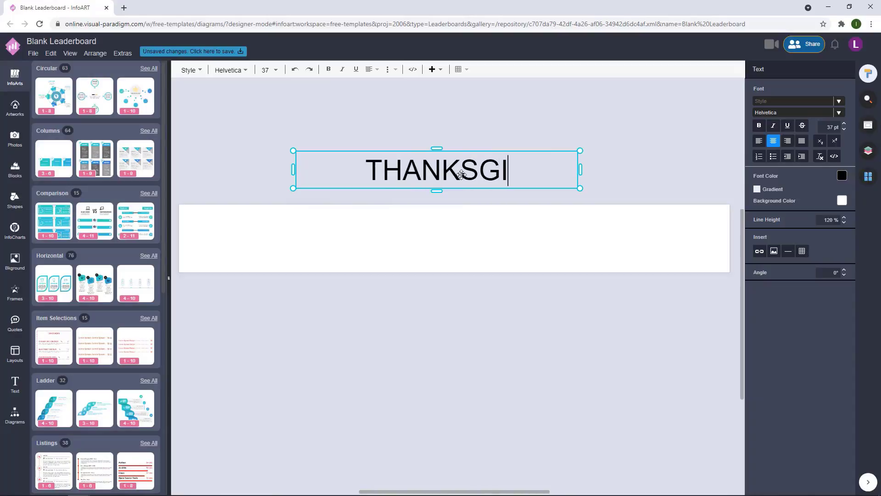
pyautogui.click(504, 138)
# Step: Narrow the "THANKSGIVING" text box slightly and place it above the right half of the leaderboard
pyautogui.moveTo(450, 174); pyautogui.dragTo(458, 243)
pyautogui.moveTo(591, 217); pyautogui.dragTo(573, 223)
pyautogui.moveTo(528, 239); pyautogui.dragTo(558, 161)
pyautogui.click(582, 175)
# Step: Add a full-height triangle frame at the leaderboard's left end, rotated to point right and stretched to about a quarter of its width
pyautogui.click(22, 300)
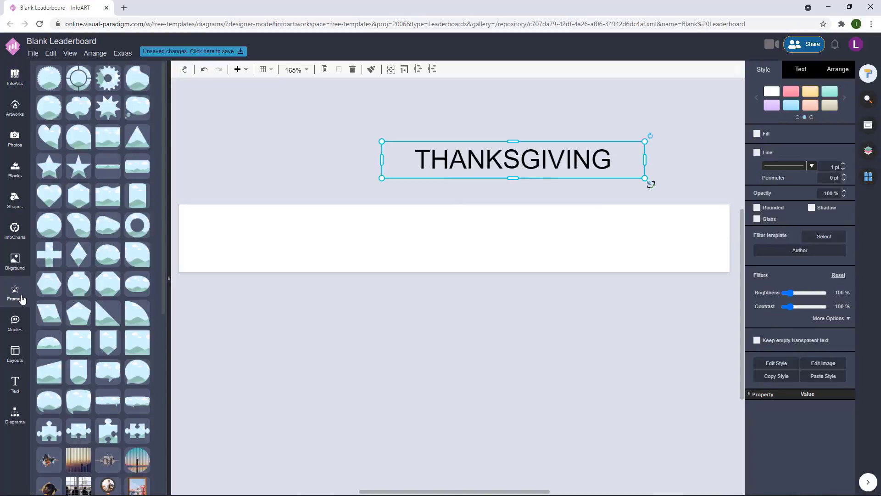
pyautogui.click(105, 319)
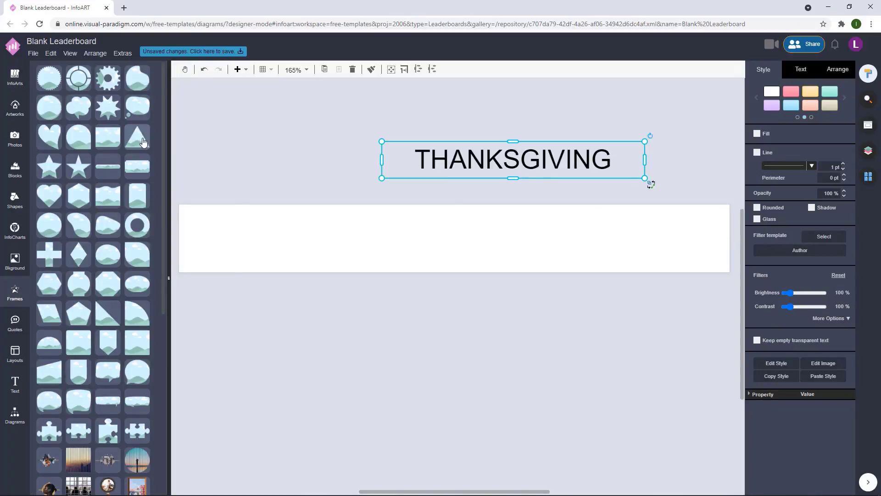
pyautogui.moveTo(260, 257); pyautogui.dragTo(199, 227)
pyautogui.moveTo(227, 157); pyautogui.dragTo(230, 207)
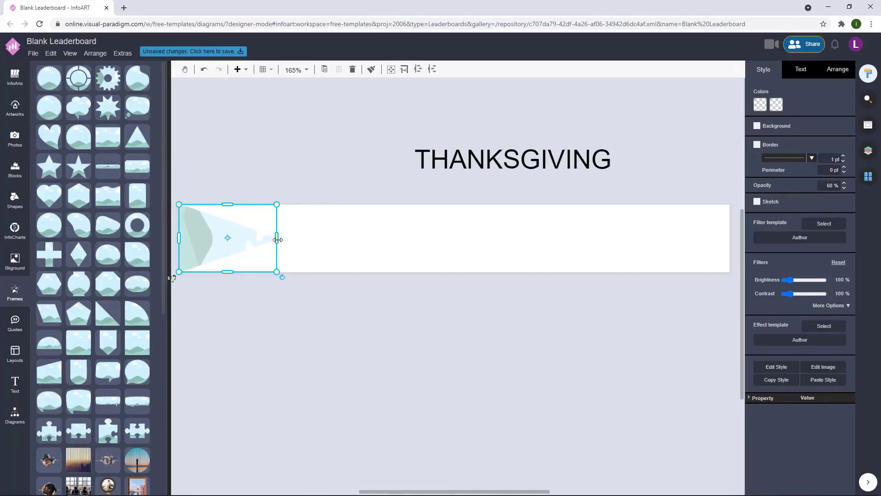
pyautogui.moveTo(278, 239); pyautogui.dragTo(321, 240)
pyautogui.click(299, 172)
pyautogui.scroll(1, 220, 304)
pyautogui.moveTo(248, 310); pyautogui.dragTo(309, 338)
pyautogui.moveTo(270, 262); pyautogui.dragTo(266, 258)
pyautogui.click(399, 183)
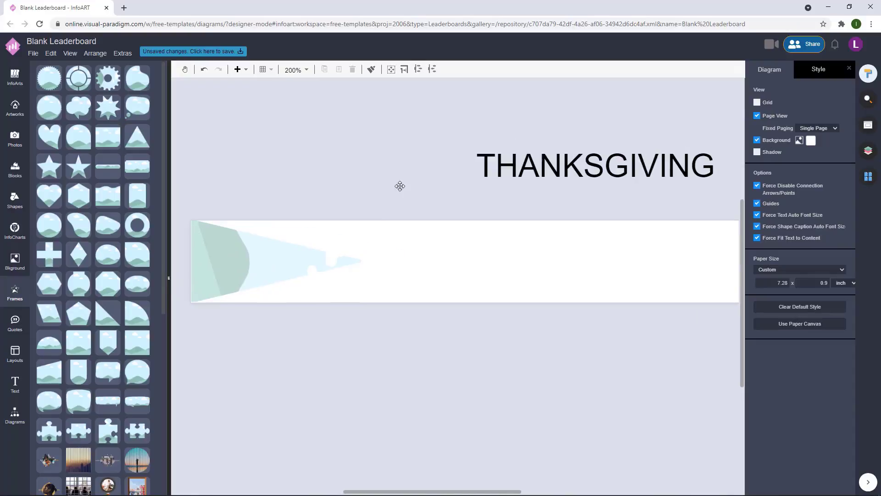
# Step: Narrow the triangle frame and place a copy of it beside its tip
pyautogui.click(309, 273)
pyautogui.click(300, 190)
pyautogui.moveTo(362, 261); pyautogui.dragTo(440, 242)
pyautogui.click(257, 252)
pyautogui.click(307, 170)
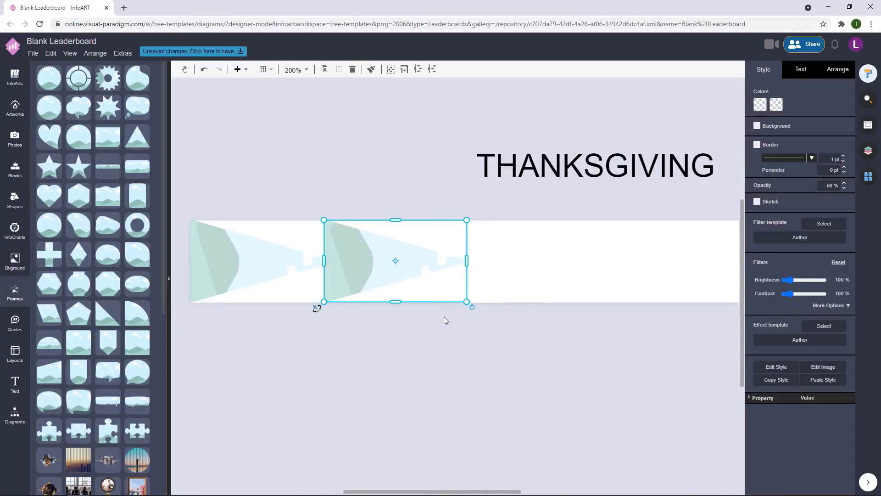
# Step: Try rotating the copied triangle frame to point left and overlapping it with the first frame, then shifting both frames upward
pyautogui.click(472, 306)
pyautogui.click(351, 340)
pyautogui.moveTo(416, 263); pyautogui.dragTo(358, 287)
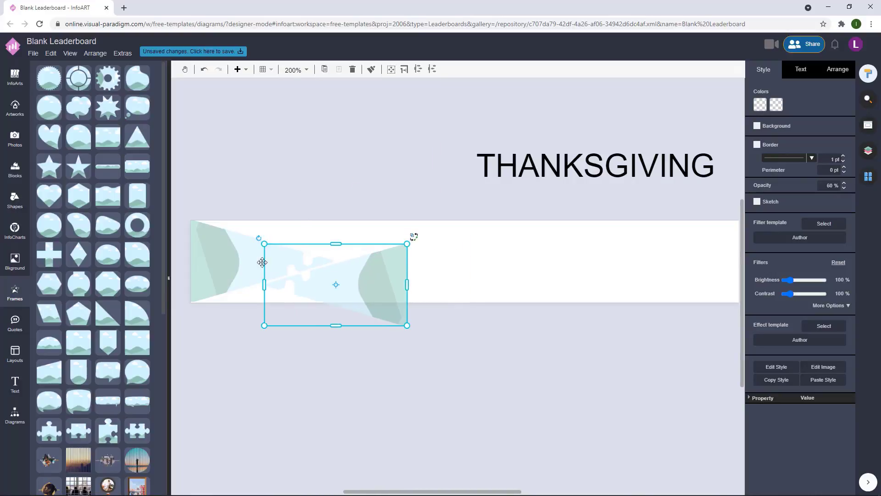
pyautogui.keyDown('shift'); pyautogui.click(229, 253); pyautogui.keyUp('shift')
pyautogui.moveTo(238, 273); pyautogui.dragTo(239, 261)
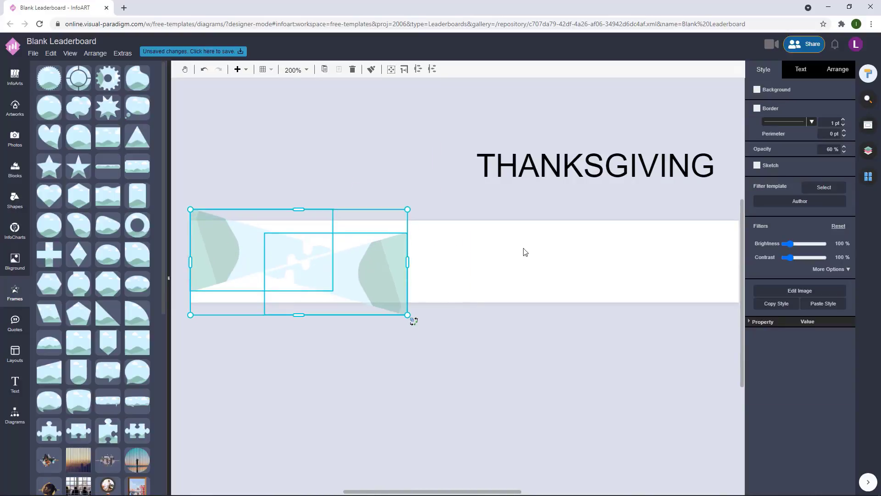
pyautogui.hotkey('ctrl', 'z')
# Step: Delete both triangle frames from the leaderboard
pyautogui.click(525, 252)
pyautogui.scroll(-2, 496, 287)
pyautogui.middleClick(515, 309)
pyautogui.moveTo(468, 351); pyautogui.dragTo(220, 178)
pyautogui.press('Delete')
pyautogui.middleClick(441, 136)
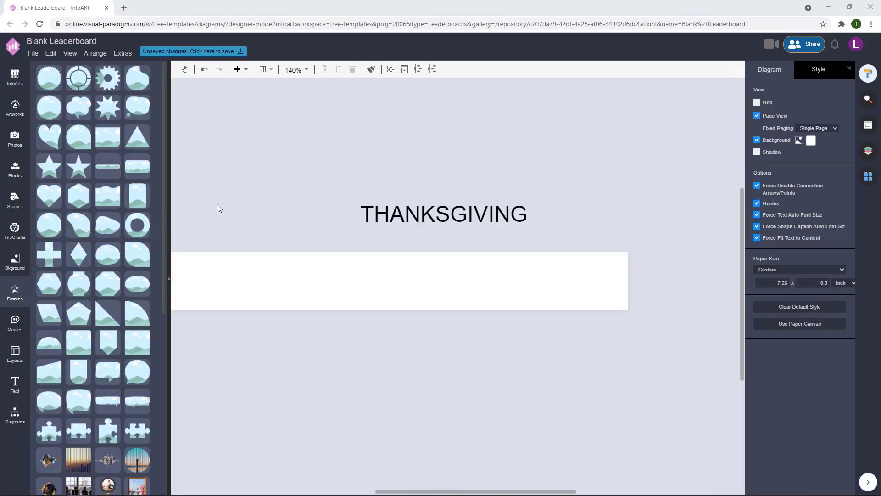
# Step: Add a blue slant-edged dynamic block rotated 90° at the leaderboard's left end, filling its height and about 214 pt long
pyautogui.click(15, 415)
pyautogui.moveTo(255, 247); pyautogui.dragTo(307, 255)
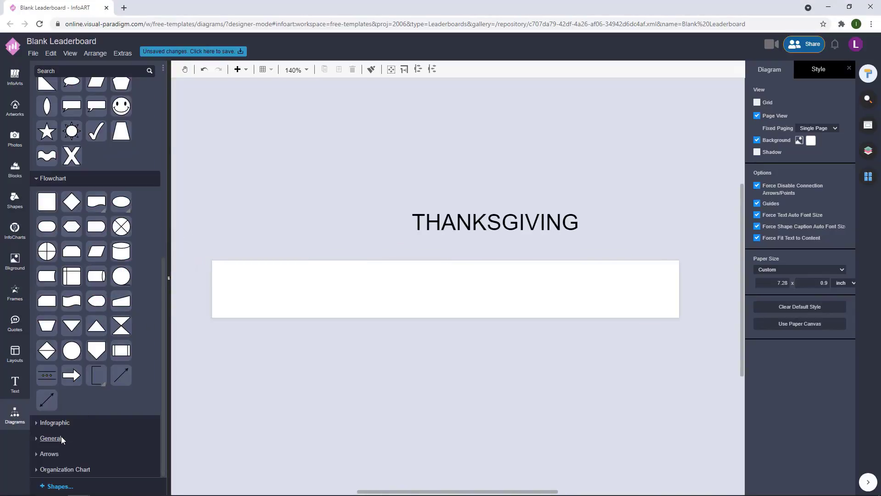
pyautogui.click(51, 438)
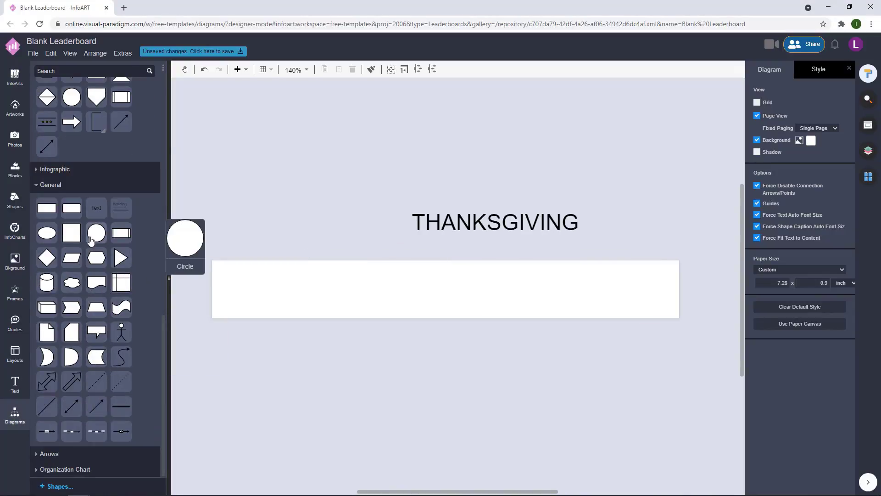
pyautogui.click(15, 200)
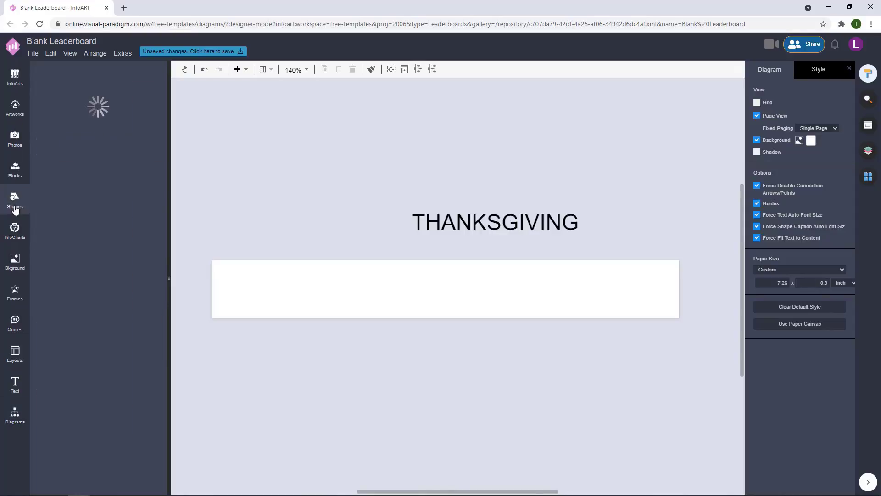
pyautogui.click(98, 106)
pyautogui.moveTo(310, 297); pyautogui.dragTo(349, 288)
pyautogui.click(367, 292)
pyautogui.click(341, 241)
# Step: Mirror a copy of the blue block onto the leaderboard's right end and move the "THANKSGIVING" text above the leaderboard's centre
pyautogui.moveTo(265, 299); pyautogui.dragTo(635, 289)
pyautogui.click(842, 71)
pyautogui.click(776, 290)
pyautogui.click(684, 230)
pyautogui.hotkey('ctrl', 'z')
pyautogui.click(498, 290)
pyautogui.click(823, 290)
pyautogui.moveTo(496, 222); pyautogui.dragTo(448, 151)
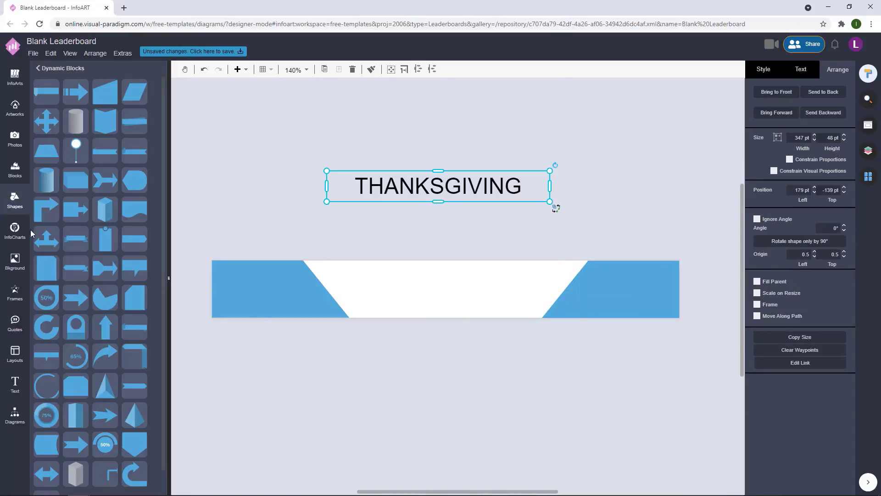
# Step: Search the photo library for "gifts" and fill the leaderboard's background with the photo of a dried orange slice beside a pink box
pyautogui.click(17, 138)
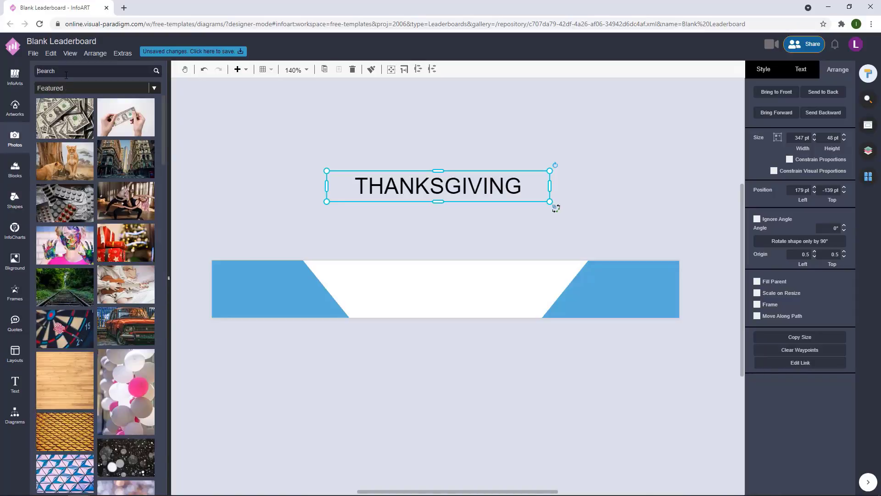
pyautogui.click(66, 75)
pyautogui.write('giftc')
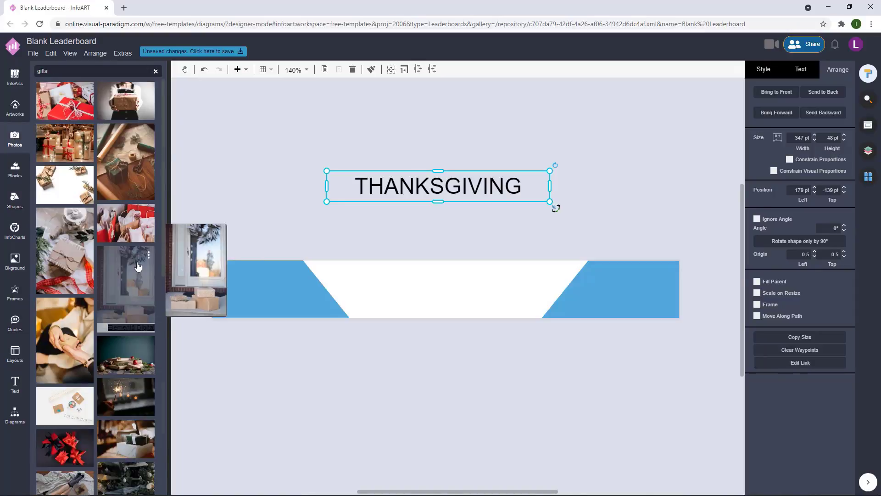
pyautogui.scroll(-10, 137, 266)
pyautogui.scroll(-10, 138, 267)
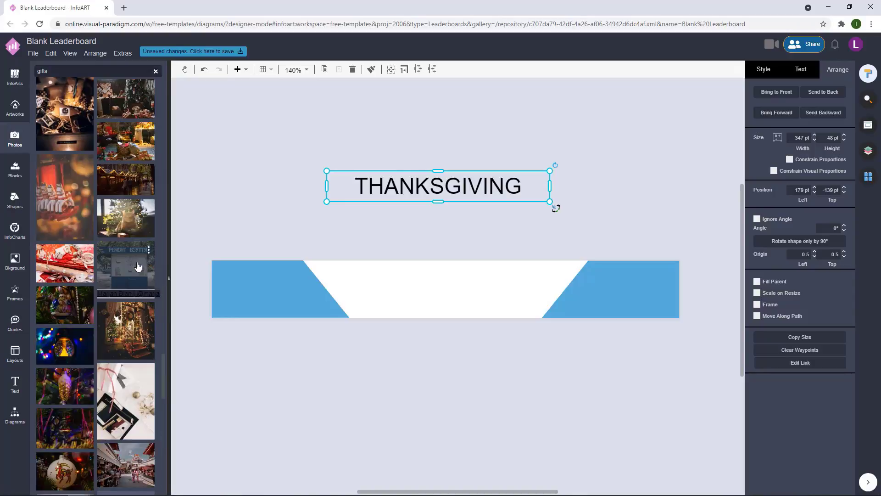
pyautogui.moveTo(123, 395); pyautogui.dragTo(395, 291)
pyautogui.scroll(-12, 85, 300)
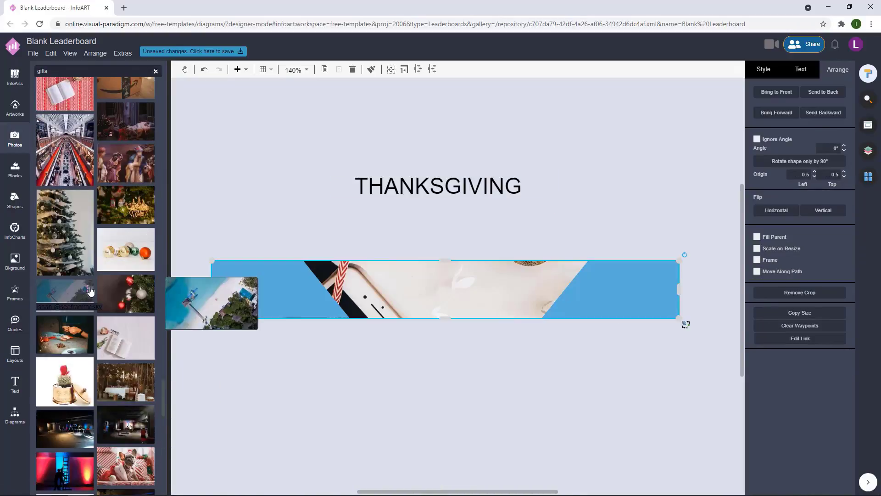
pyautogui.moveTo(141, 334); pyautogui.dragTo(274, 271)
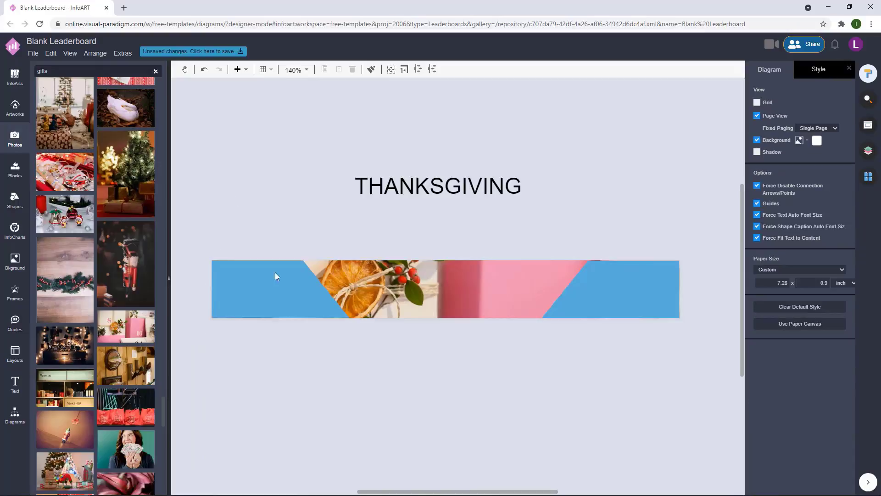
# Step: Set the font color of the "THANKSGIVING" text to white
pyautogui.moveTo(445, 192)
pyautogui.mouseDown()
pyautogui.moveTo(450, 294)
pyautogui.moveTo(438, 266)
pyautogui.moveTo(442, 186)
pyautogui.mouseUp()
pyautogui.click(809, 70)
pyautogui.click(842, 173)
pyautogui.click(820, 188)
# Step: Show the layers to make the background photo editable, and give the photo a #262424 overlay at 36 % and 101 % contrast
pyautogui.click(451, 296)
pyautogui.click(868, 150)
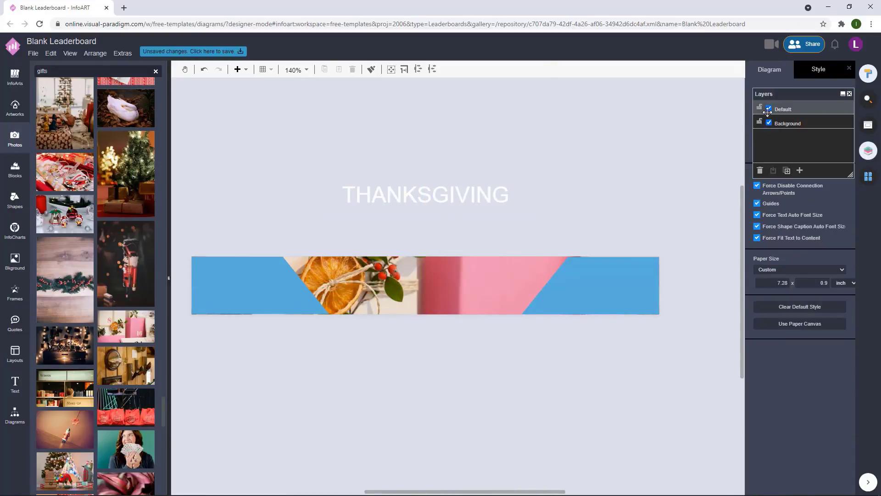
pyautogui.moveTo(768, 112); pyautogui.dragTo(601, 126)
pyautogui.click(444, 280)
pyautogui.click(763, 68)
pyautogui.click(786, 333)
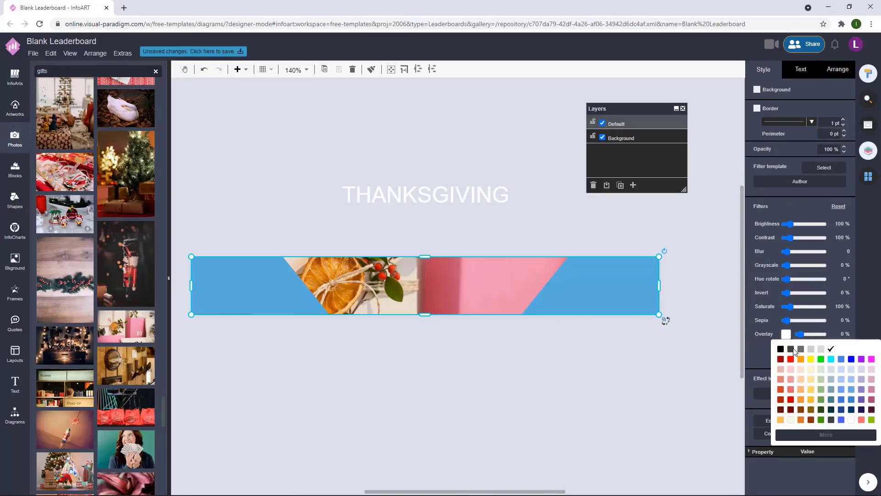
pyautogui.click(828, 434)
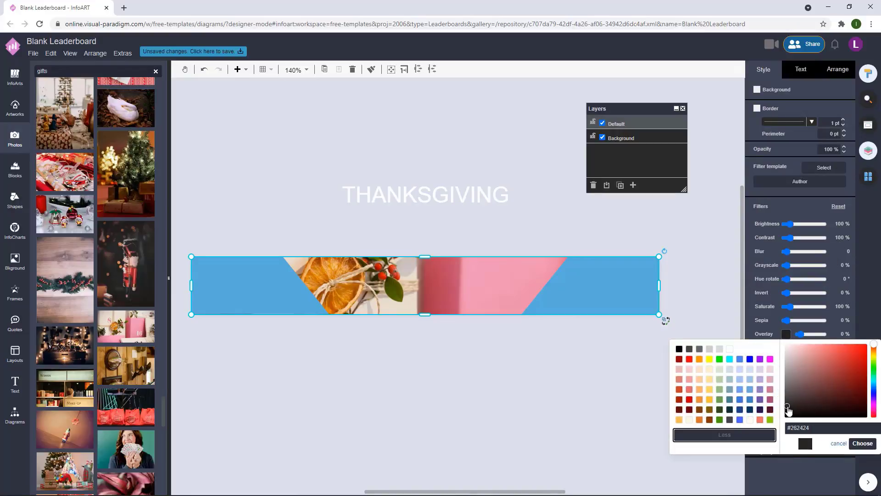
pyautogui.click(862, 443)
pyautogui.moveTo(800, 334); pyautogui.dragTo(808, 334)
pyautogui.click(789, 237)
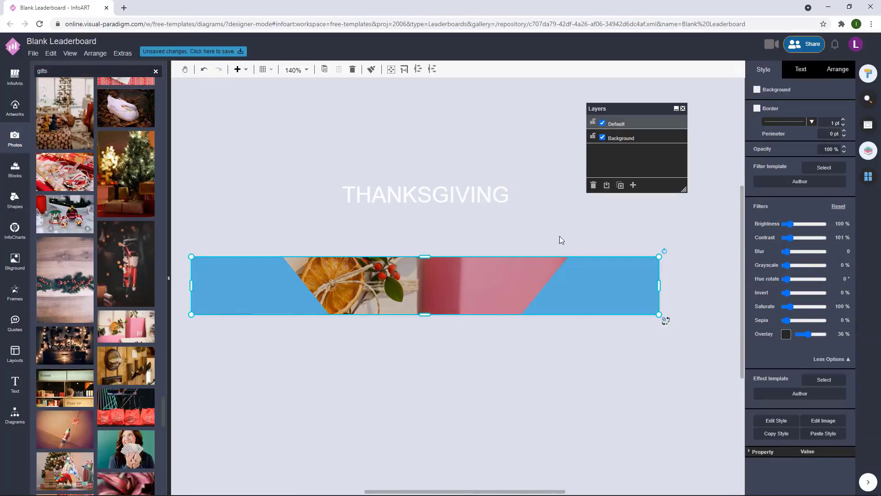
# Step: Move the "THANKSGIVING" text onto the middle of the leaderboard, over the darkened photo
pyautogui.click(528, 225)
pyautogui.moveTo(475, 201); pyautogui.dragTo(475, 292)
pyautogui.click(500, 185)
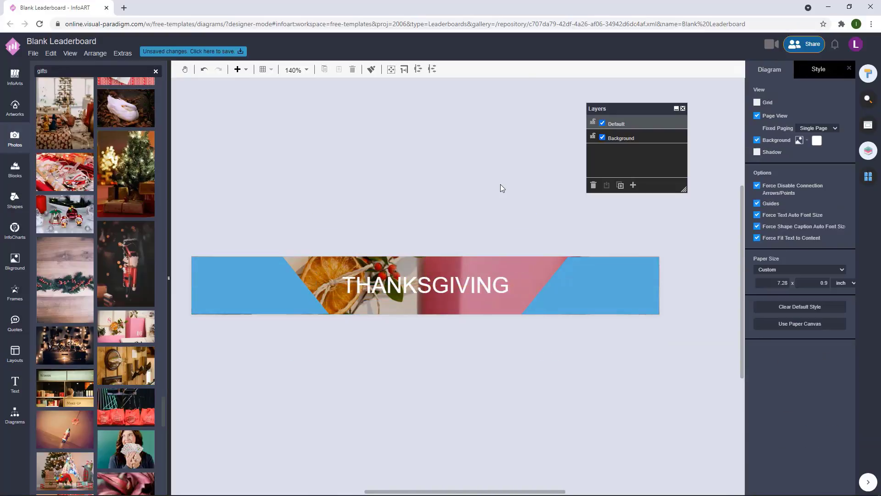
# Step: Try to left-align the two blue side blocks with each other
pyautogui.click(282, 280)
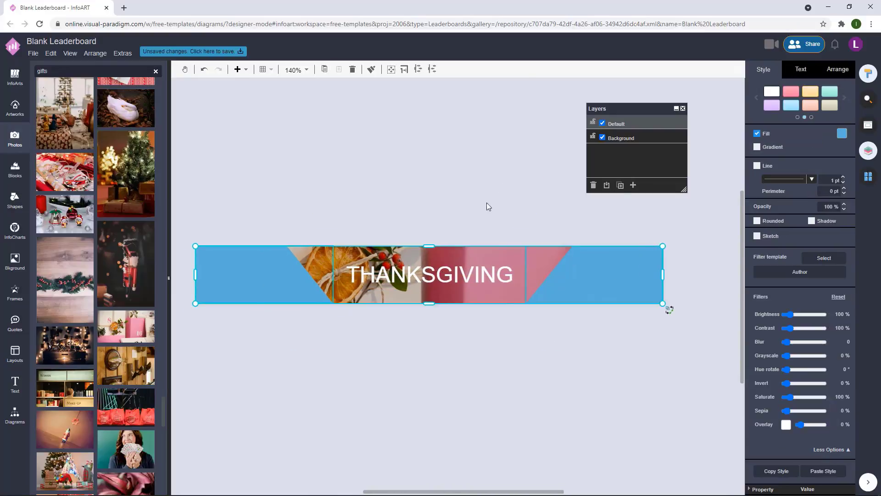
pyautogui.click(488, 206)
pyautogui.click(281, 267)
pyautogui.click(836, 68)
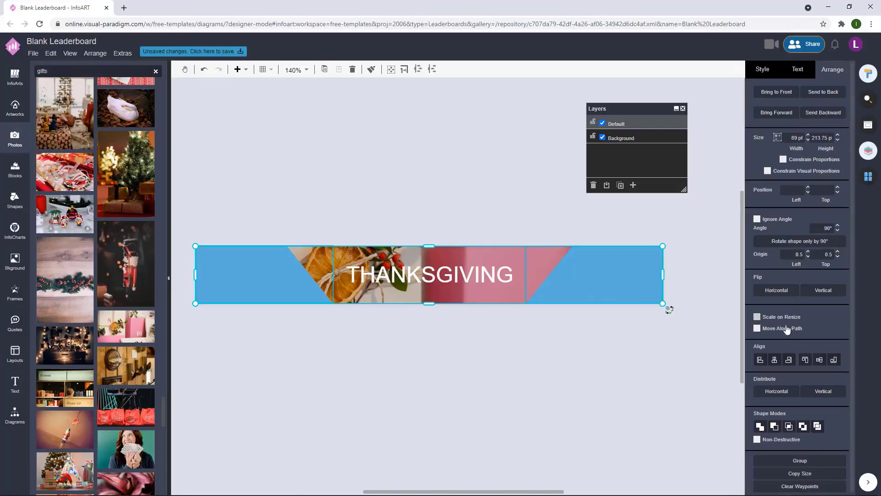
pyautogui.click(760, 359)
pyautogui.click(472, 186)
pyautogui.hotkey('ctrl', 'z')
pyautogui.click(300, 284)
pyautogui.keyDown('shift'); pyautogui.click(592, 281); pyautogui.keyUp('shift')
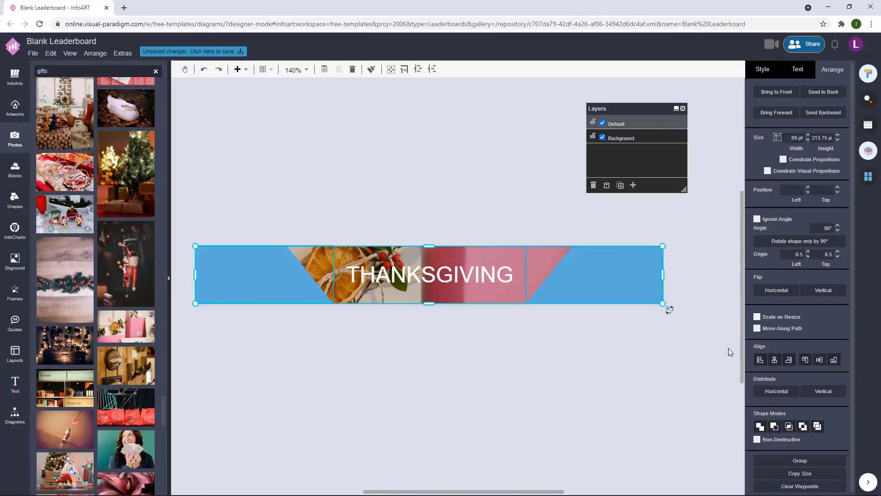
pyautogui.click(486, 214)
# Step: Set the left side block's fill to light peach
pyautogui.click(257, 282)
pyautogui.click(800, 69)
pyautogui.click(842, 172)
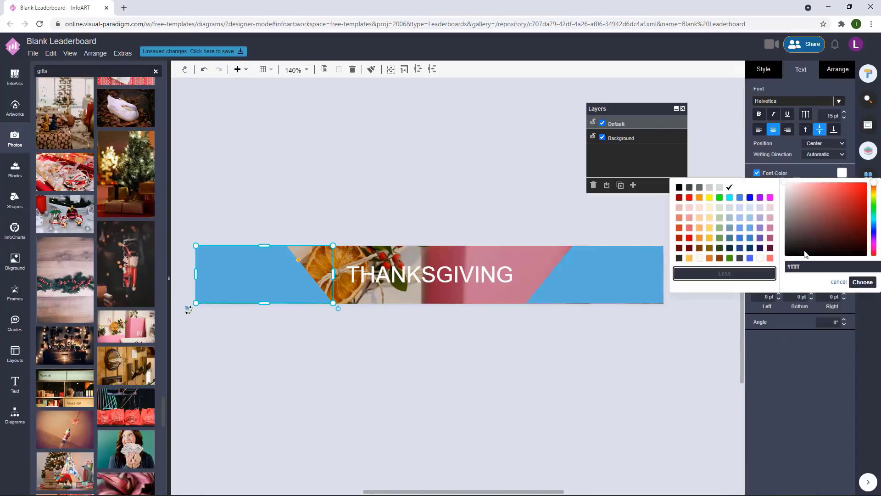
pyautogui.click(769, 257)
pyautogui.click(763, 69)
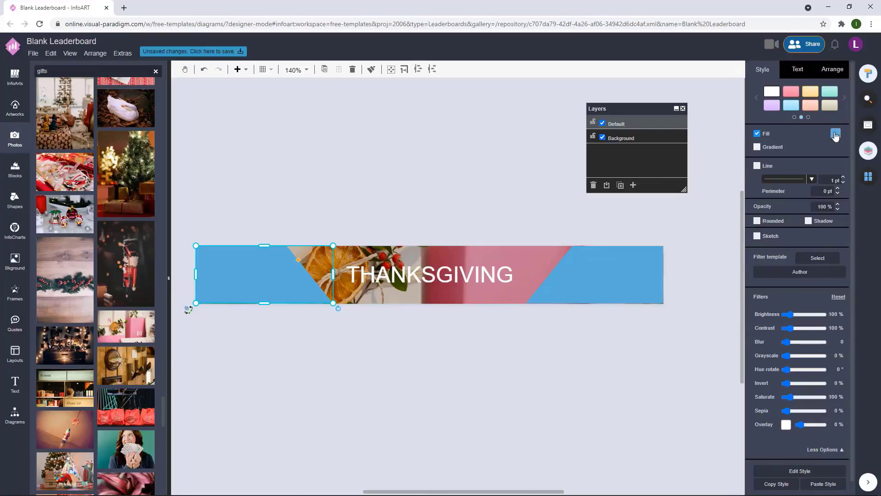
pyautogui.click(835, 133)
pyautogui.click(826, 234)
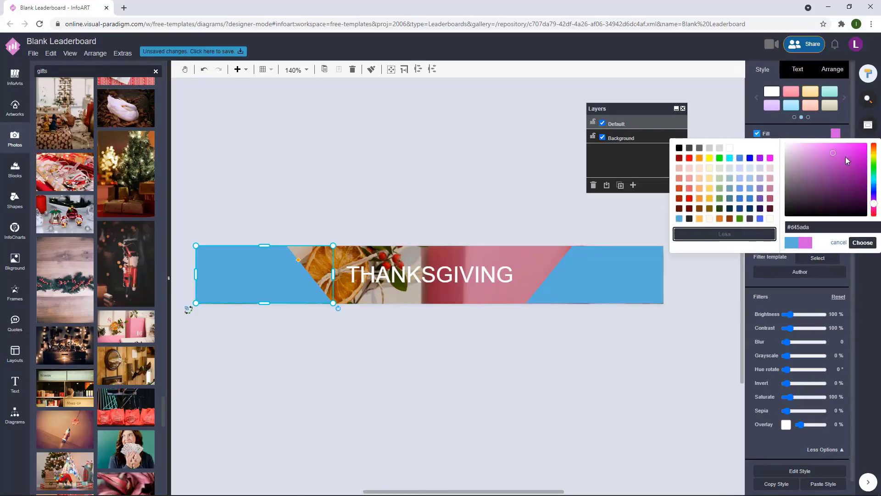
pyautogui.click(873, 152)
pyautogui.click(862, 242)
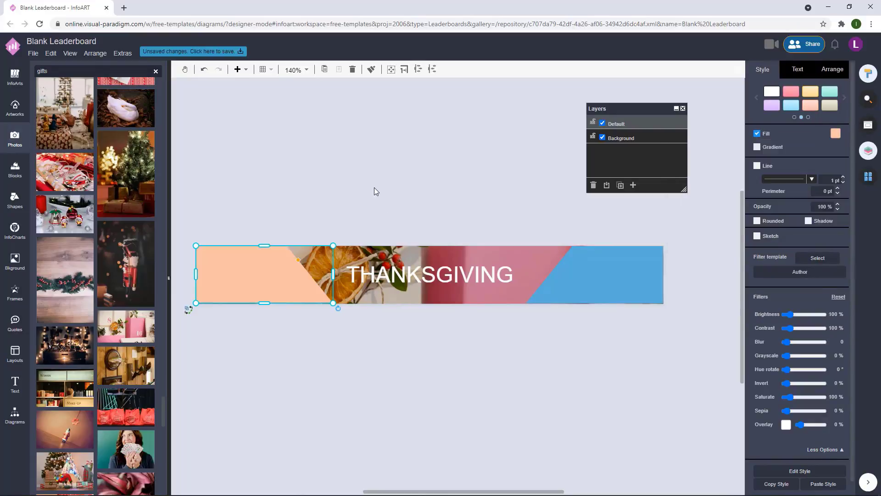
pyautogui.click(375, 191)
# Step: Stretch the left side block slightly downward to cover the thin strip of photo along the leaderboard's lower edge
pyautogui.scroll(5, 265, 292)
pyautogui.click(342, 275)
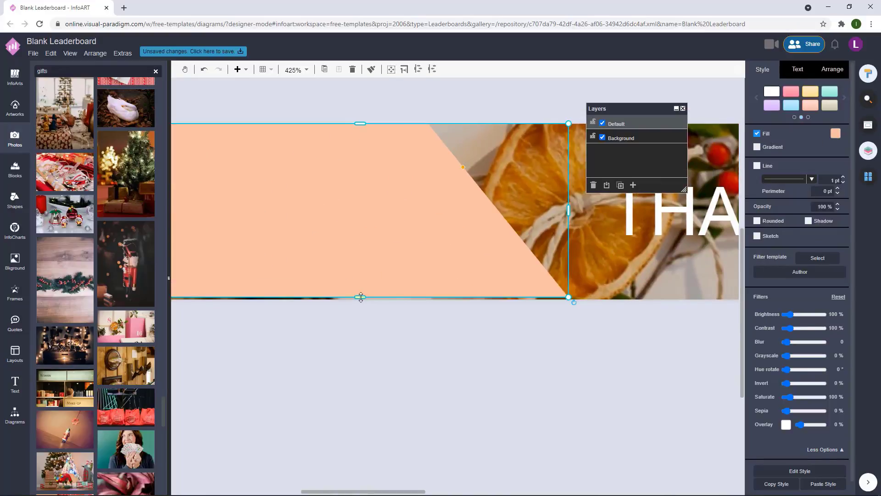
pyautogui.moveTo(360, 299); pyautogui.dragTo(361, 300)
pyautogui.click(550, 341)
# Step: Extend the right side block's lower edge slightly to meet the bottom of the leaderboard
pyautogui.scroll(-4, 574, 341)
pyautogui.moveTo(628, 348); pyautogui.dragTo(291, 315)
pyautogui.scroll(4, 623, 257)
pyautogui.click(620, 275)
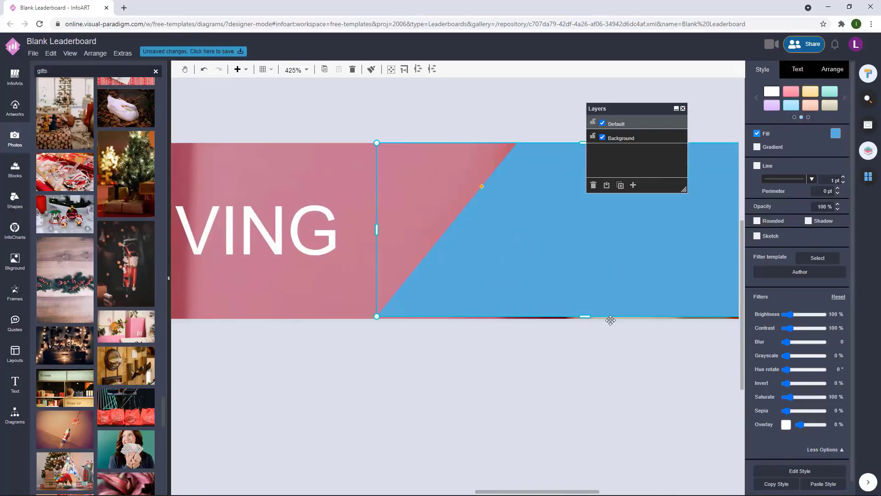
pyautogui.moveTo(584, 317); pyautogui.dragTo(585, 318)
pyautogui.click(485, 383)
# Step: Fill the right side block with the same light peach as the left one
pyautogui.scroll(-4, 485, 384)
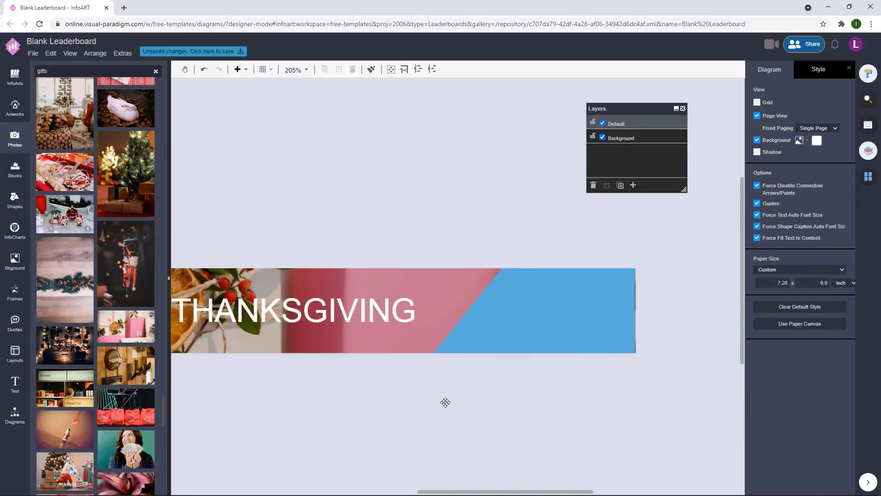
pyautogui.click(615, 303)
pyautogui.click(835, 140)
pyautogui.click(797, 214)
pyautogui.click(494, 362)
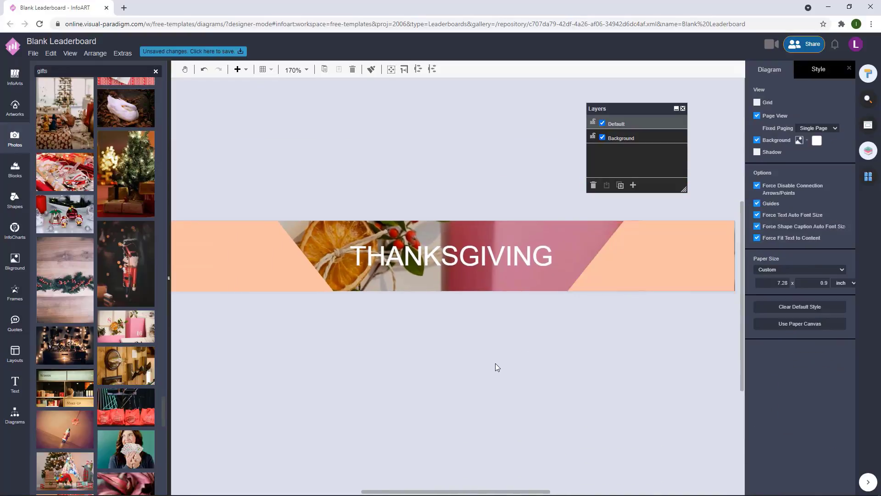
# Step: Change the font of the "THANKSGIVING" text to Anton
pyautogui.scroll(-3, 494, 362)
pyautogui.click(477, 259)
pyautogui.click(801, 69)
pyautogui.click(798, 101)
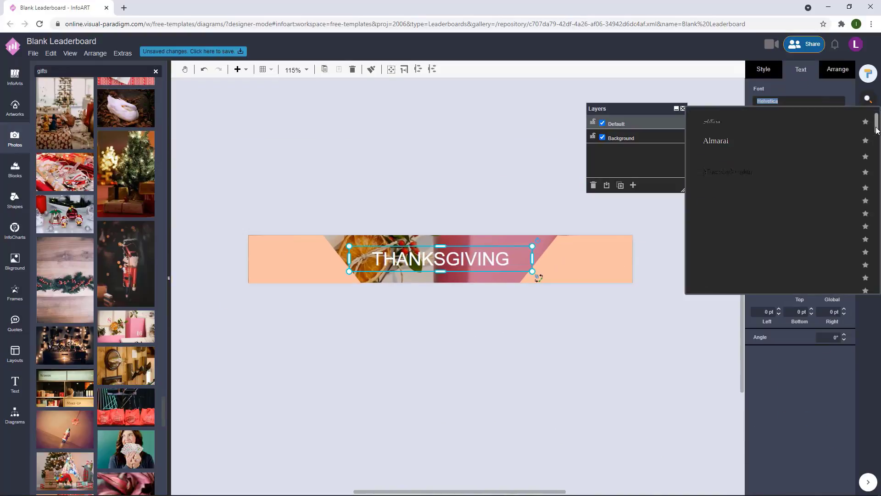
pyautogui.moveTo(877, 137)
pyautogui.mouseDown()
pyautogui.moveTo(876, 167)
pyautogui.moveTo(874, 120)
pyautogui.mouseUp()
pyautogui.click(733, 217)
pyautogui.click(541, 215)
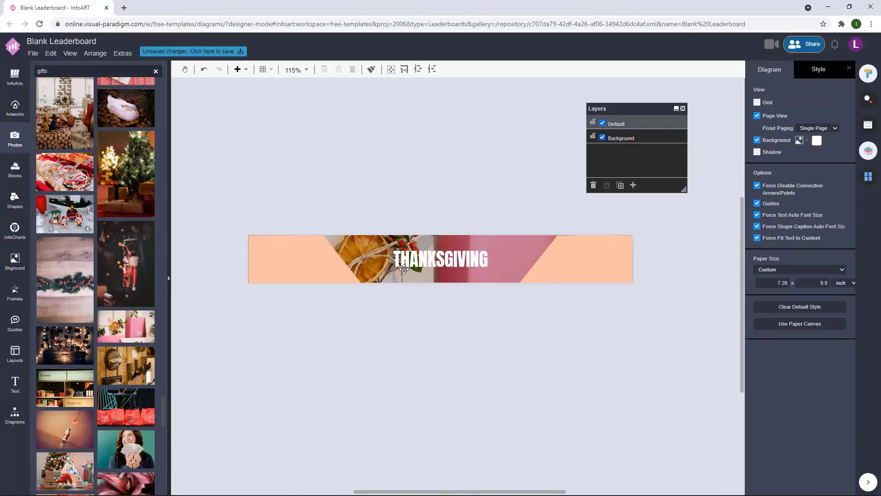
# Step: Insert a space between each letter of "THANKSGIVING" to widen the heading
pyautogui.scroll(4, 406, 268)
pyautogui.click(402, 258)
pyautogui.doubleClick(399, 250)
pyautogui.click(398, 249)
pyautogui.press('Right')
pyautogui.press('space')
pyautogui.press('Right')
pyautogui.press('space')
pyautogui.press('Right')
pyautogui.press('space')
pyautogui.press('Right')
pyautogui.press('space')
pyautogui.press('Right')
pyautogui.press('space')
pyautogui.press('Right')
pyautogui.press('space')
pyautogui.press('Right')
pyautogui.press('space')
pyautogui.press('Right')
pyautogui.press('space')
pyautogui.press('Right')
pyautogui.press('space')
pyautogui.press('Right')
pyautogui.press('space')
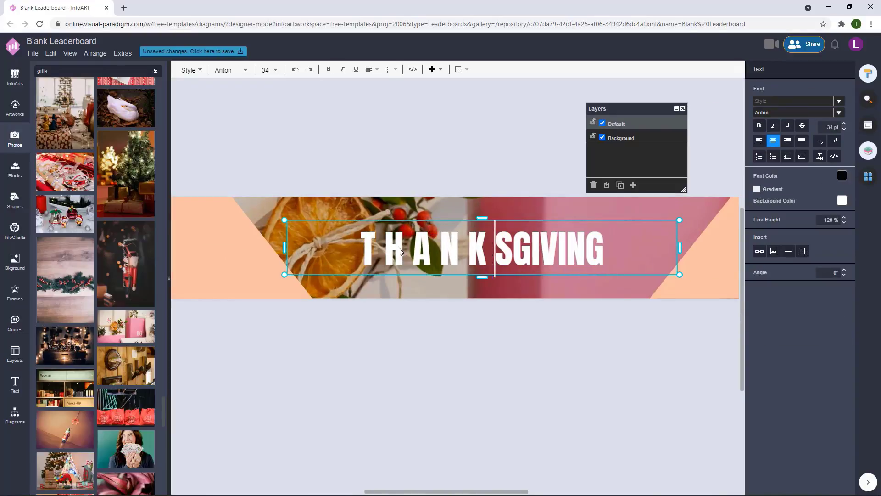
pyautogui.click(393, 158)
# Step: Recolor the left side block's fill to the yellow-orange swatch
pyautogui.scroll(-3, 425, 362)
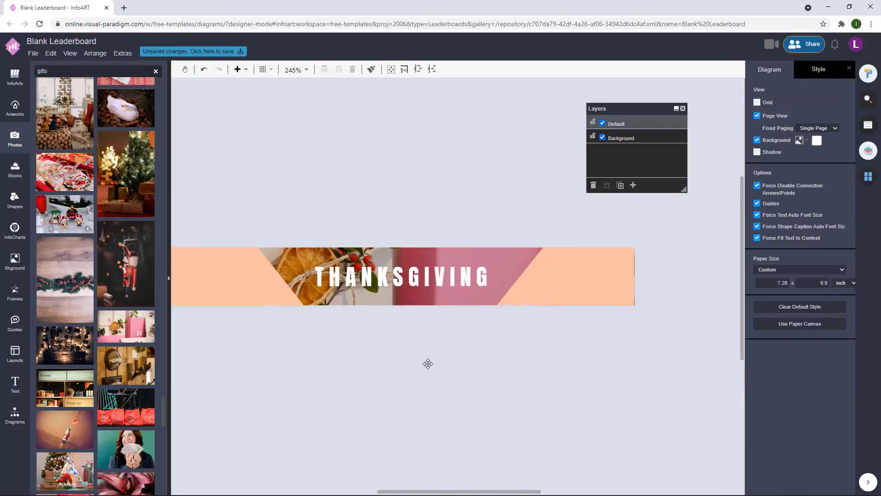
pyautogui.scroll(2, 542, 357)
pyautogui.click(265, 266)
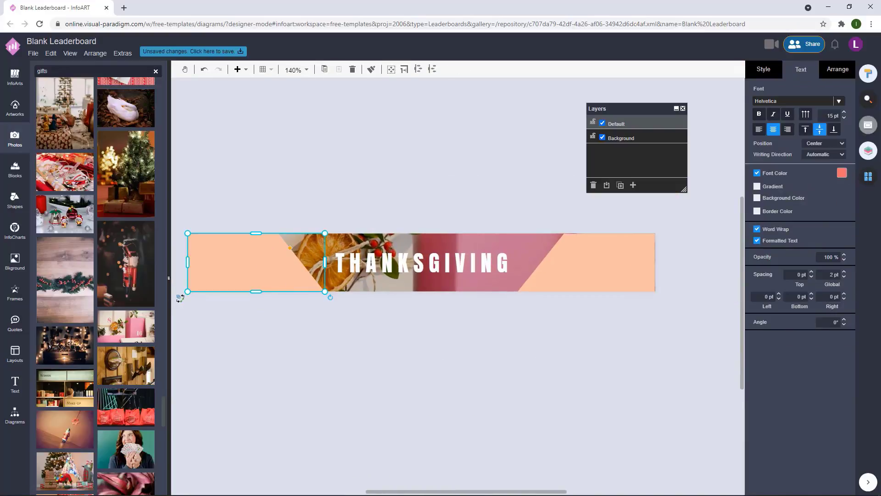
pyautogui.click(842, 173)
pyautogui.click(777, 69)
pyautogui.click(836, 133)
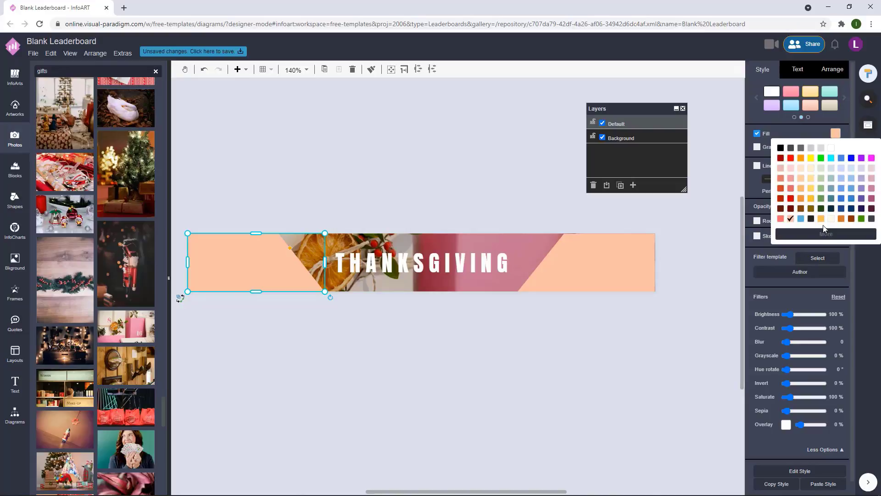
pyautogui.click(822, 218)
# Step: Recolor the right side block's fill to the custom pink #f294a2
pyautogui.click(624, 272)
pyautogui.click(836, 133)
pyautogui.click(828, 236)
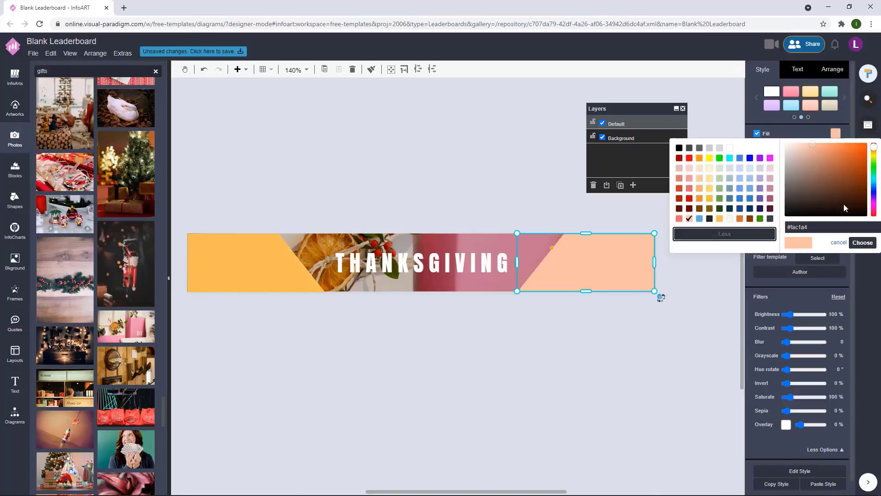
pyautogui.moveTo(875, 192); pyautogui.dragTo(874, 219)
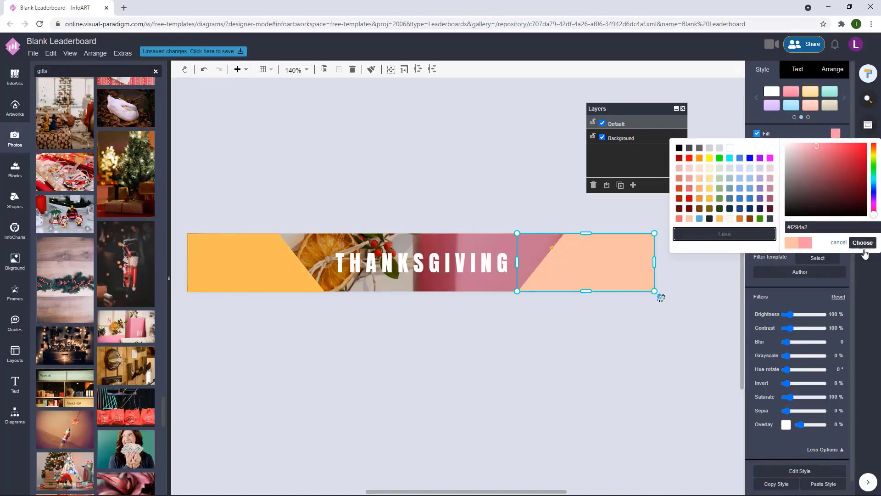
pyautogui.click(864, 247)
pyautogui.click(445, 178)
pyautogui.scroll(-2, 462, 199)
pyautogui.scroll(1, 462, 199)
pyautogui.scroll(-1, 462, 199)
pyautogui.scroll(2, 462, 199)
# Step: Adjust the left side block's fill to a slightly brighter yellow-orange using a custom color
pyautogui.click(280, 261)
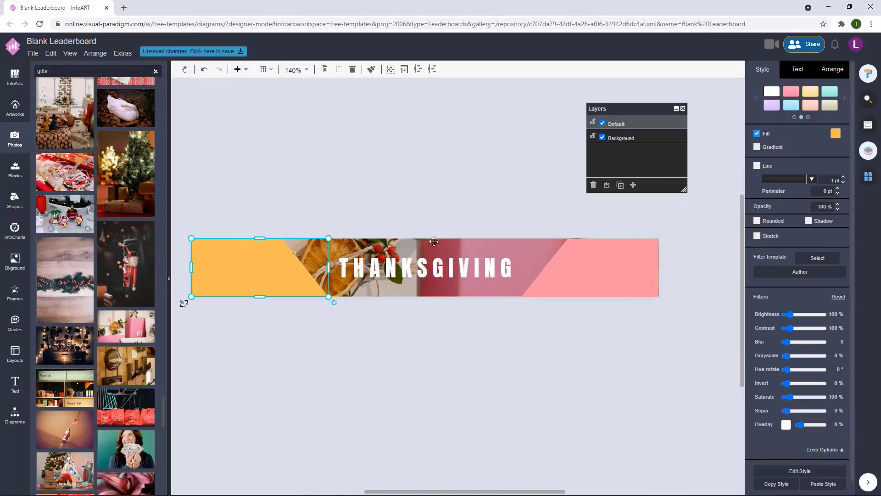
pyautogui.click(836, 133)
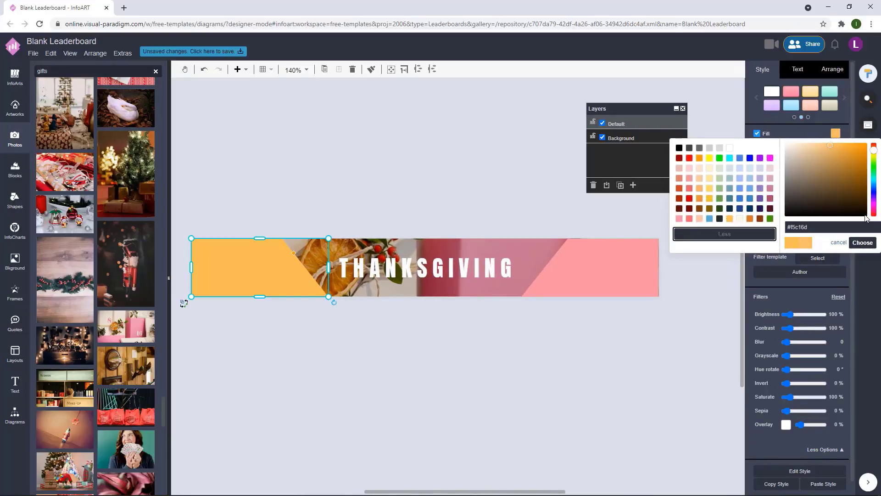
pyautogui.click(862, 242)
pyautogui.click(299, 187)
pyautogui.click(276, 258)
# Step: Fine-tune the right side block's fill to a slightly deeper custom pink
pyautogui.click(600, 258)
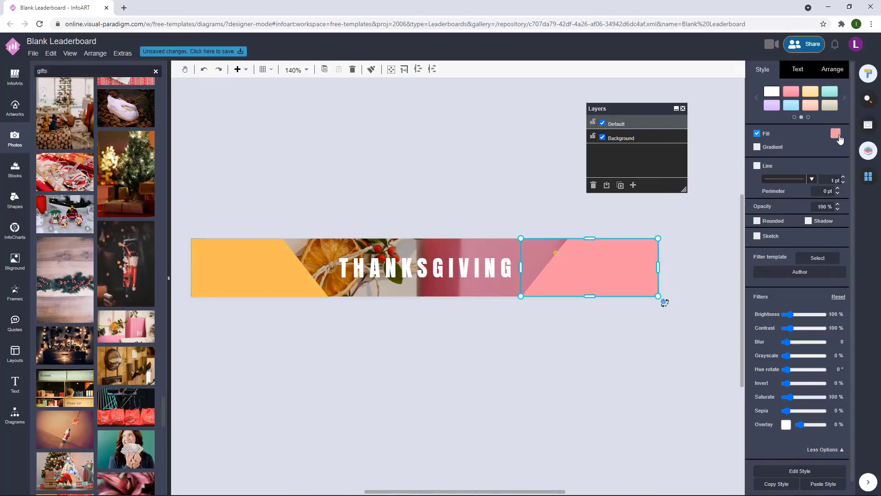
pyautogui.click(835, 133)
pyautogui.click(862, 242)
pyautogui.click(507, 178)
pyautogui.scroll(-1, 456, 193)
pyautogui.moveTo(475, 171); pyautogui.dragTo(469, 193)
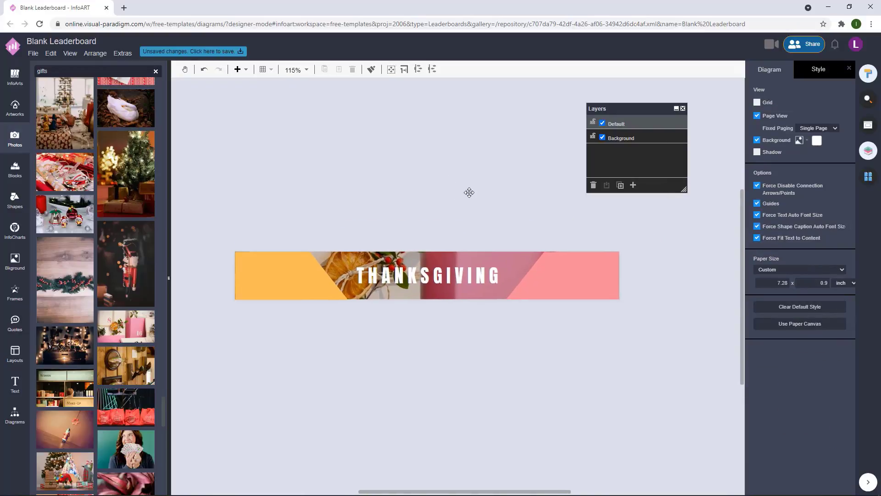
# Step: Try replacing the banner's background photo with a pink gifts photo from the search results, and undo the replacement
pyautogui.scroll(-5, 144, 430)
pyautogui.moveTo(133, 299)
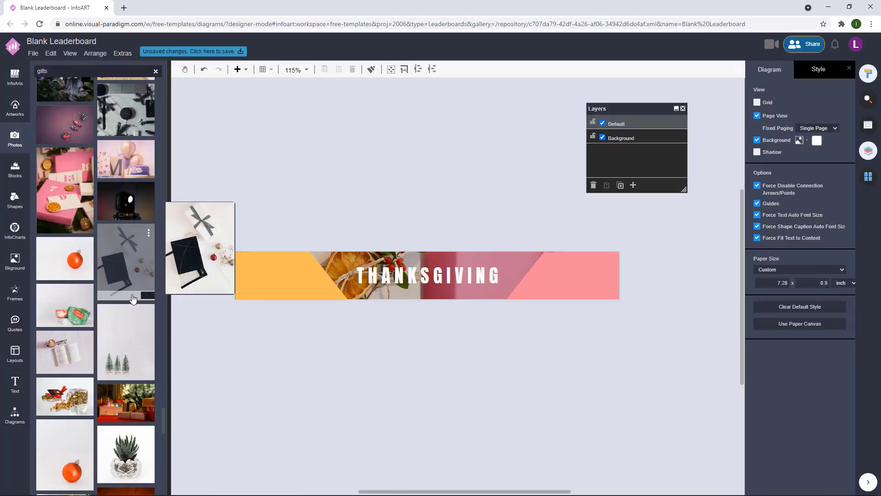
pyautogui.moveTo(69, 193); pyautogui.dragTo(415, 275)
pyautogui.hotkey('ctrl', 'z')
pyautogui.scroll(-12, 85, 314)
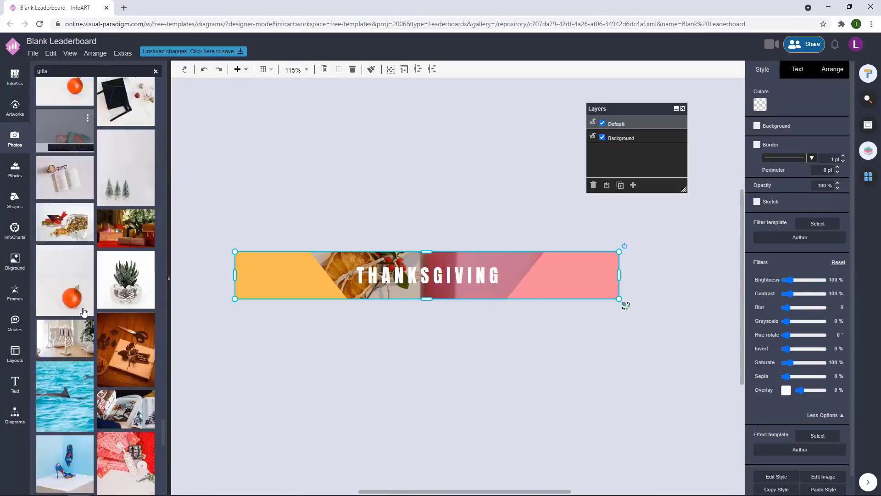
pyautogui.click(435, 239)
pyautogui.scroll(1, 413, 257)
# Step: Fill the left side block with the red swatch and shift it to the custom burnt orange #be3c1f
pyautogui.click(274, 273)
pyautogui.click(836, 133)
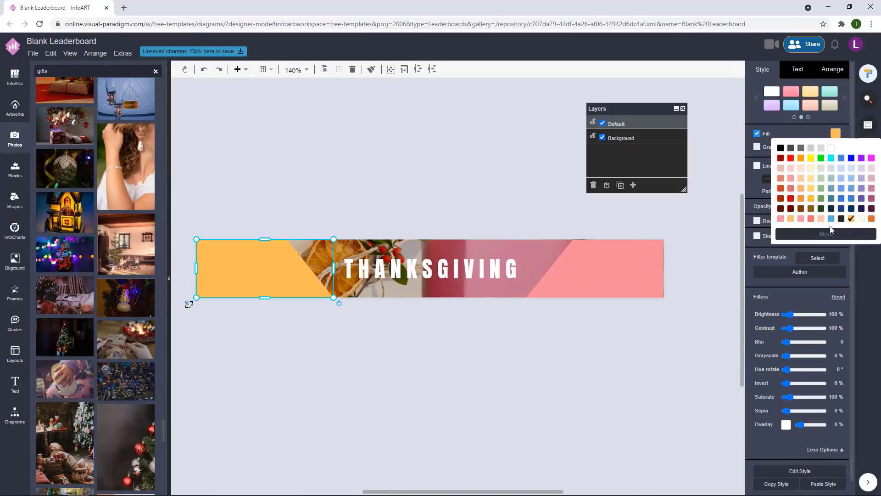
pyautogui.click(792, 201)
pyautogui.click(826, 234)
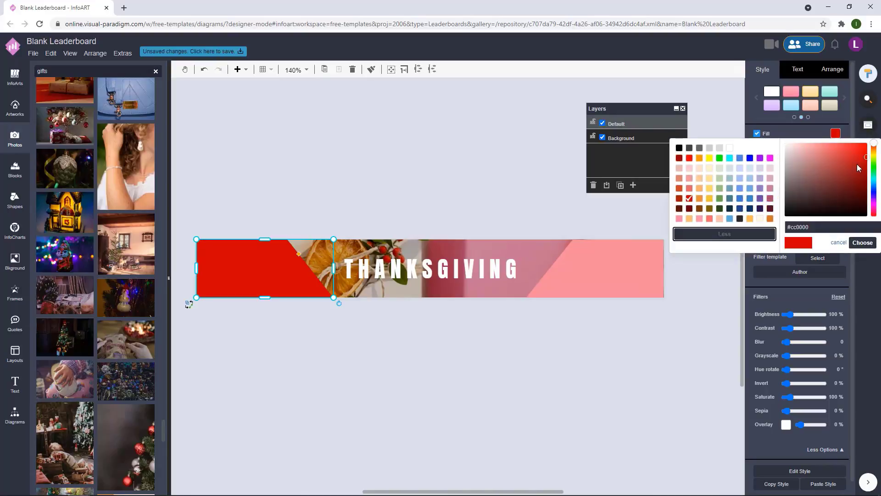
pyautogui.click(875, 147)
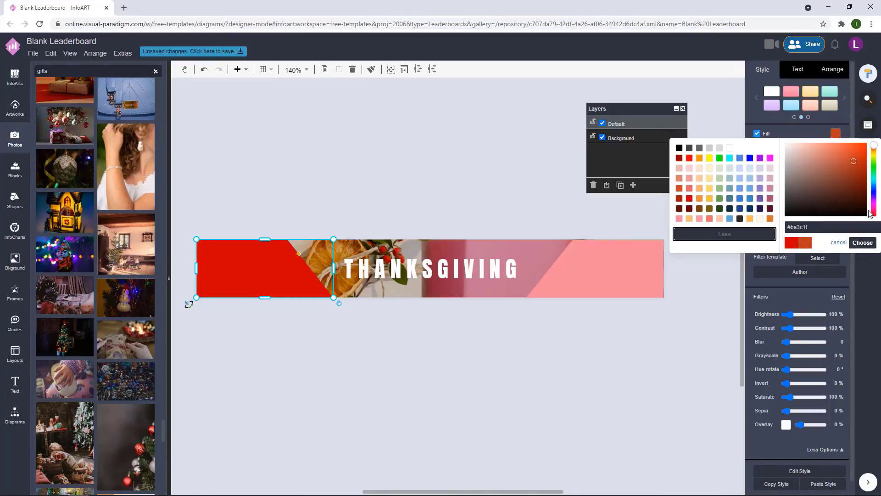
pyautogui.click(862, 242)
# Step: Recolor the right side block's fill to the yellow-orange swatch
pyautogui.click(620, 265)
pyautogui.click(835, 133)
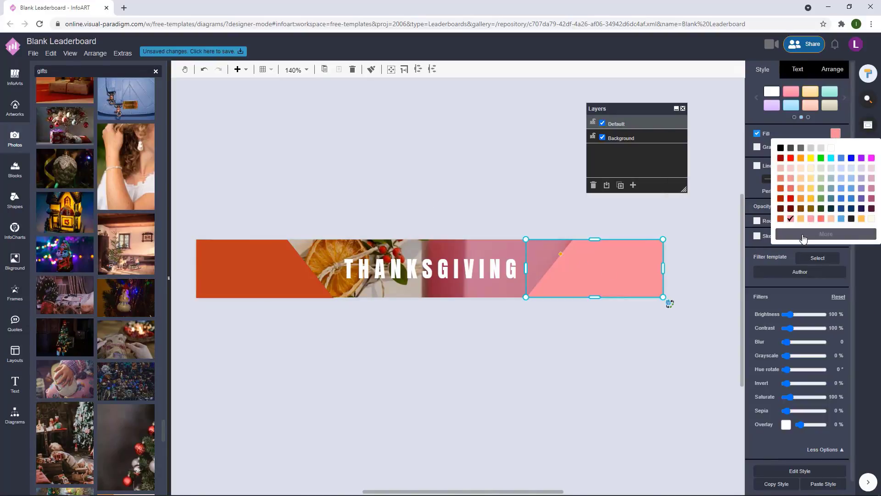
pyautogui.click(861, 219)
# Step: Fill the right side block with the dark green swatch and fine-tune the shade with a custom green
pyautogui.click(835, 133)
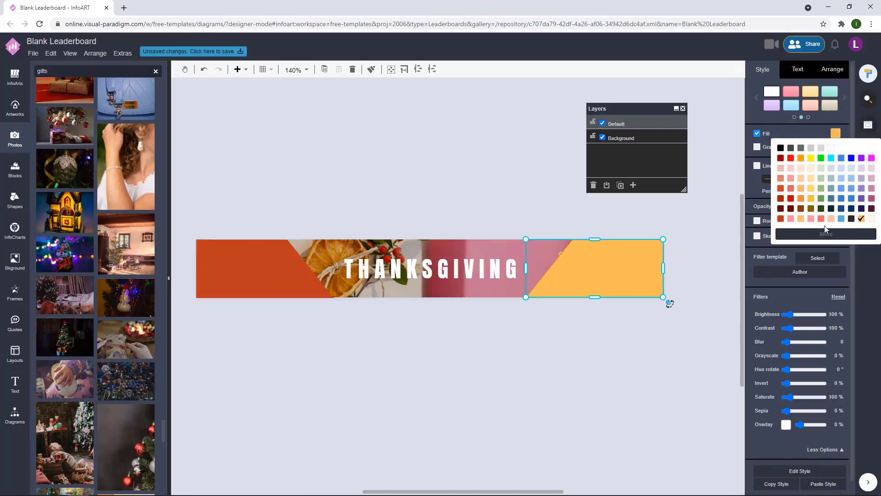
pyautogui.click(821, 208)
pyautogui.click(835, 133)
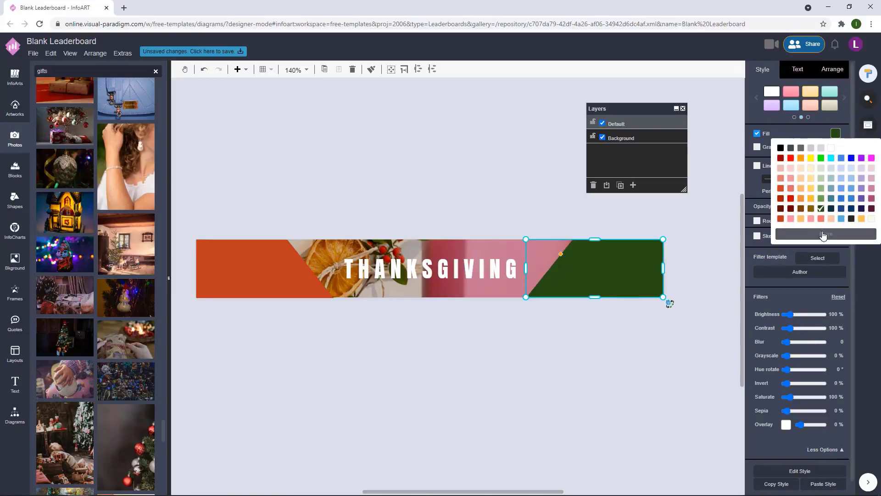
pyautogui.click(826, 234)
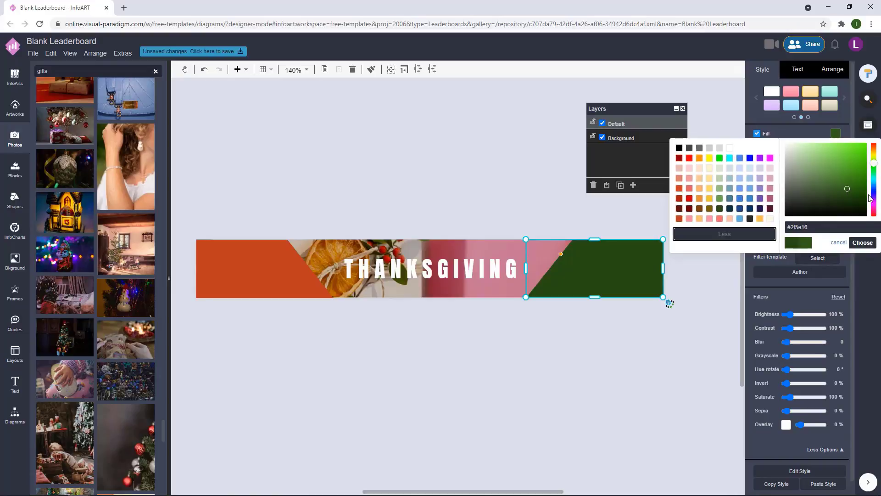
pyautogui.click(477, 199)
pyautogui.click(586, 264)
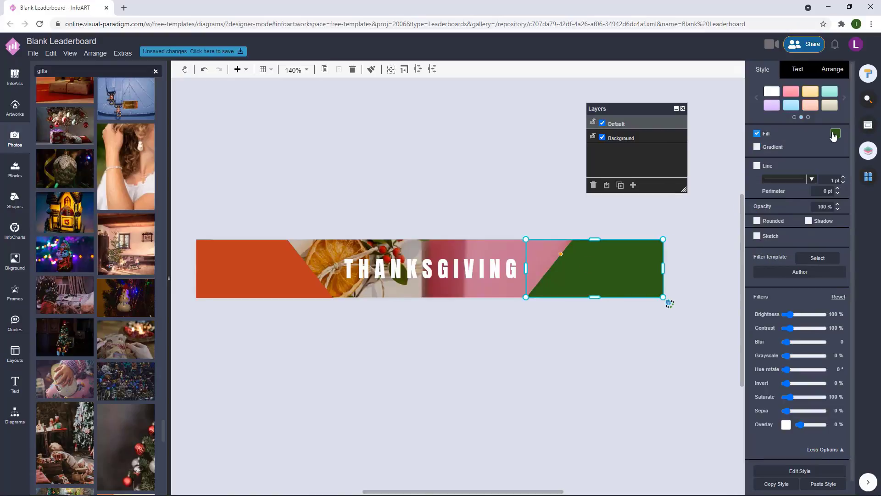
pyautogui.click(487, 187)
pyautogui.scroll(-1, 487, 187)
pyautogui.moveTo(485, 187); pyautogui.dragTo(447, 180)
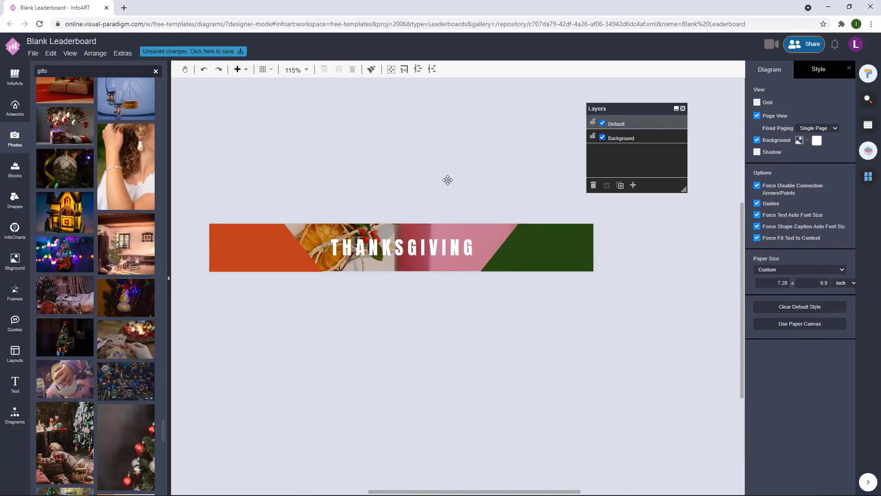
# Step: Try filling the right side block with the light orange swatch, and undo the color change
pyautogui.click(263, 229)
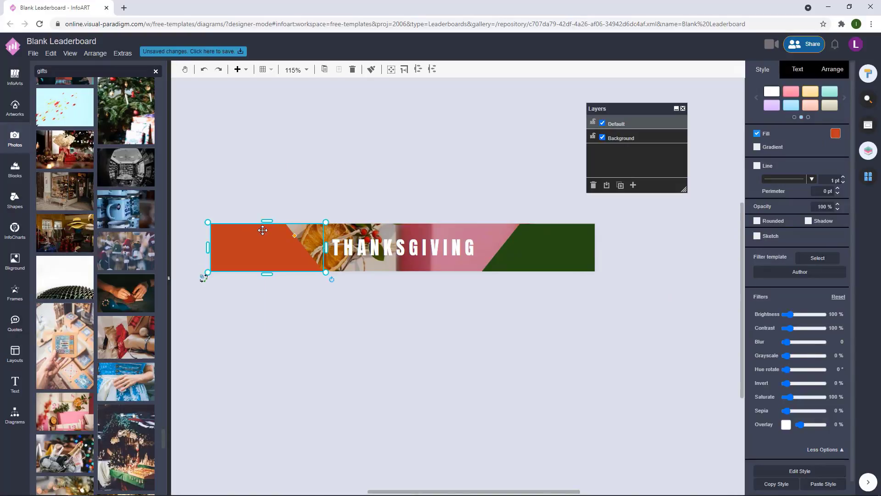
pyautogui.click(270, 291)
pyautogui.click(286, 241)
pyautogui.click(572, 253)
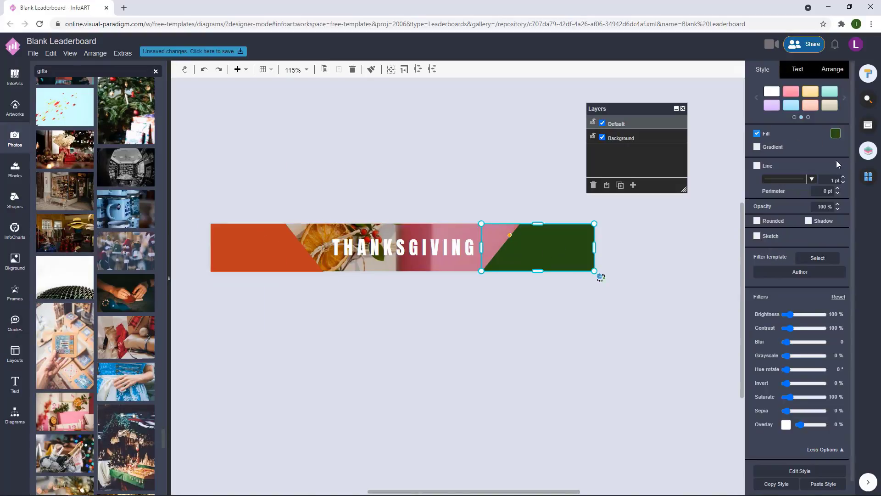
pyautogui.click(835, 133)
pyautogui.click(811, 225)
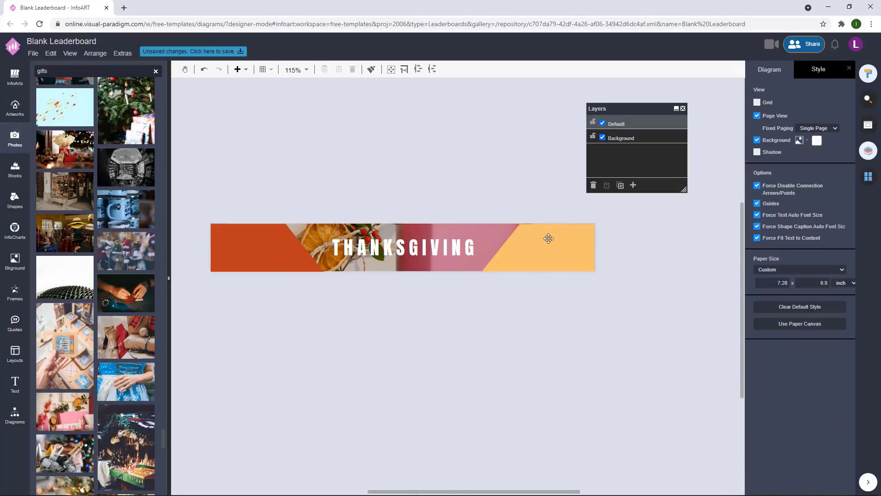
pyautogui.hotkey('ctrl', 'z')
pyautogui.click(641, 251)
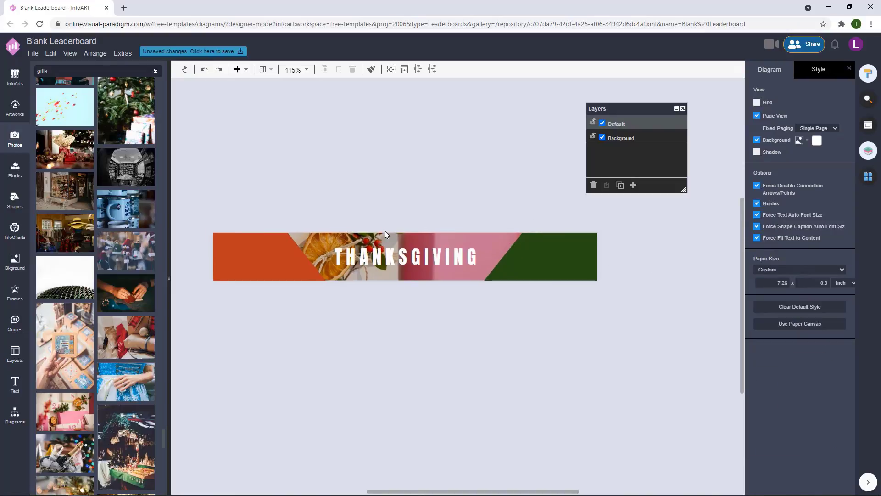
# Step: Try setting the background photo's grayscale filter to 100%, and undo it
pyautogui.click(473, 236)
pyautogui.moveTo(790, 265); pyautogui.dragTo(827, 265)
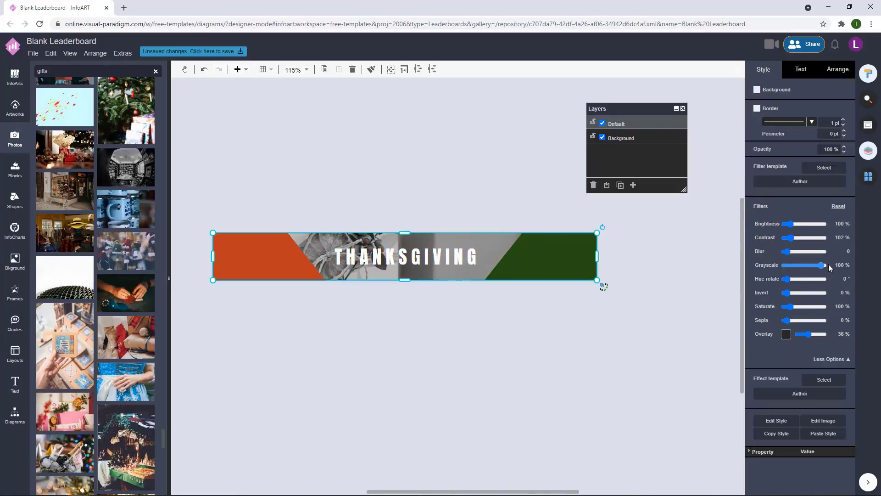
pyautogui.click(599, 307)
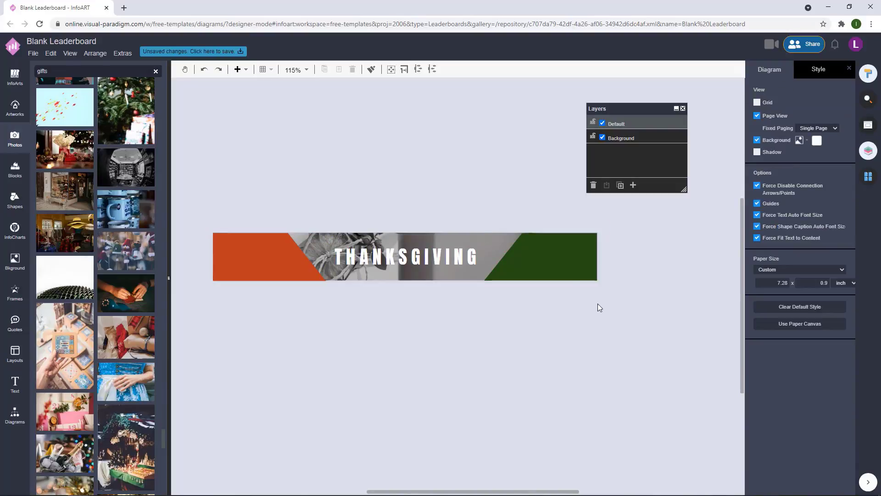
pyautogui.hotkey('ctrl', 'z')
# Step: Reset the background photo's filters and give it a near-black overlay at 43%
pyautogui.click(839, 206)
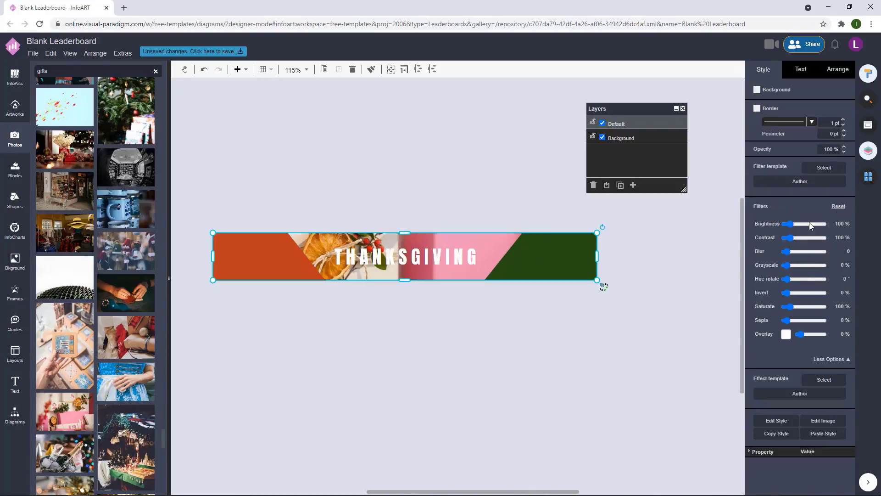
pyautogui.click(785, 334)
pyautogui.click(777, 348)
pyautogui.moveTo(800, 334); pyautogui.dragTo(810, 336)
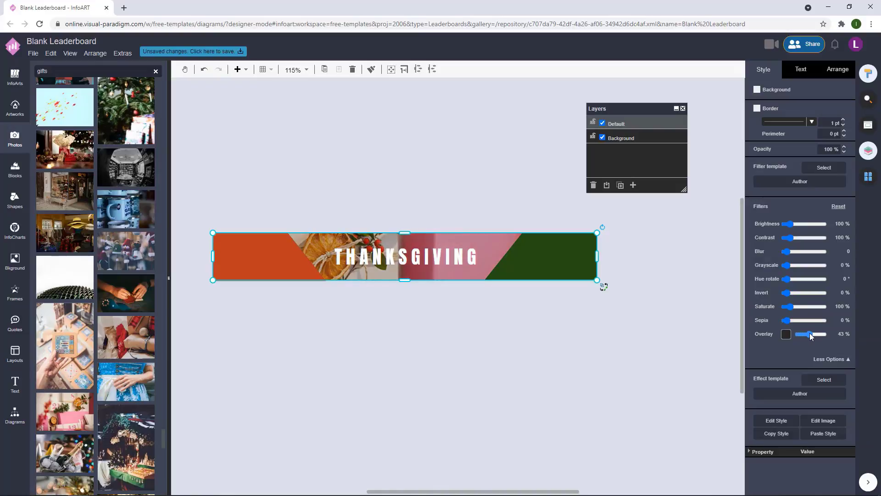
pyautogui.click(648, 304)
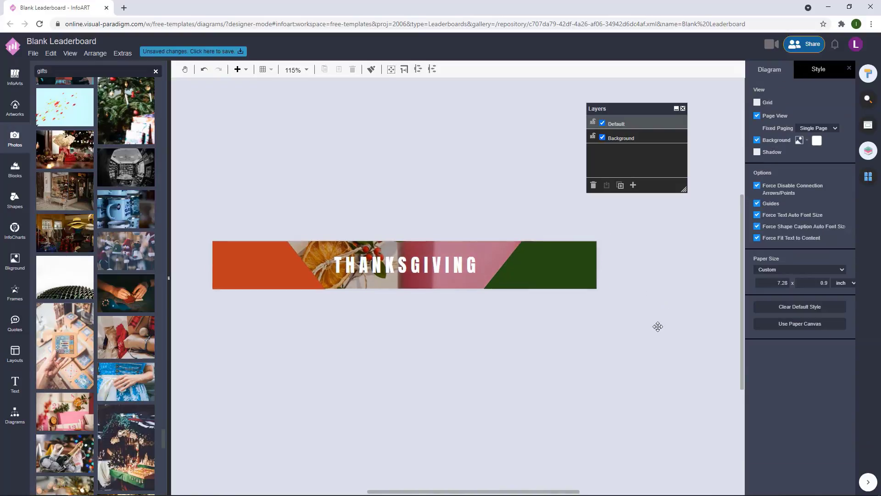
# Step: Fill the right side block with the light orange swatch and shift it to the custom soft yellow #f1d366
pyautogui.click(564, 252)
pyautogui.click(835, 133)
pyautogui.click(810, 218)
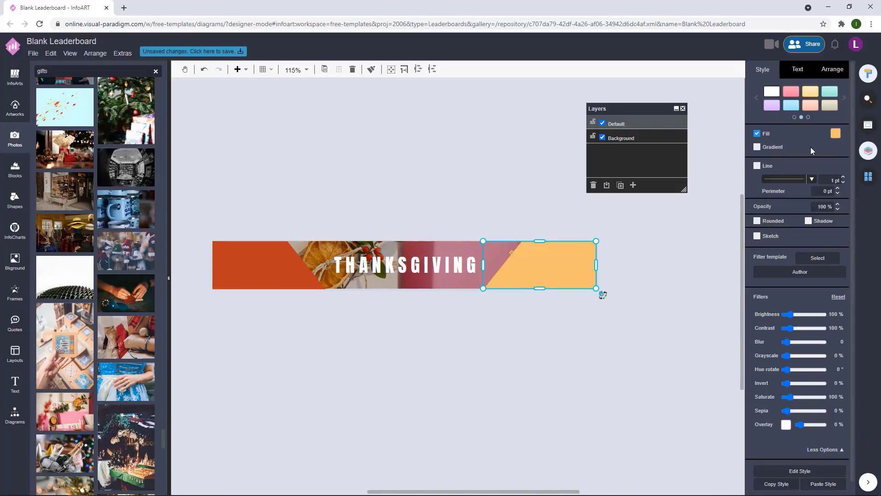
pyautogui.click(835, 133)
pyautogui.click(824, 234)
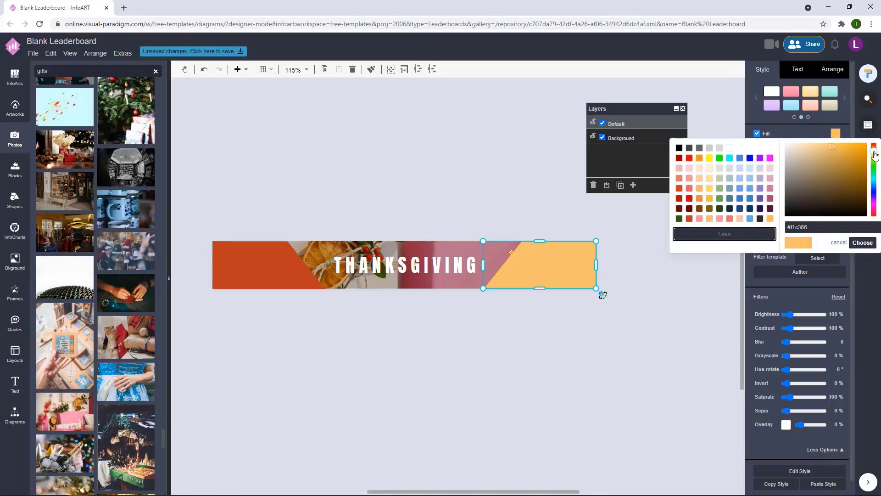
pyautogui.click(872, 243)
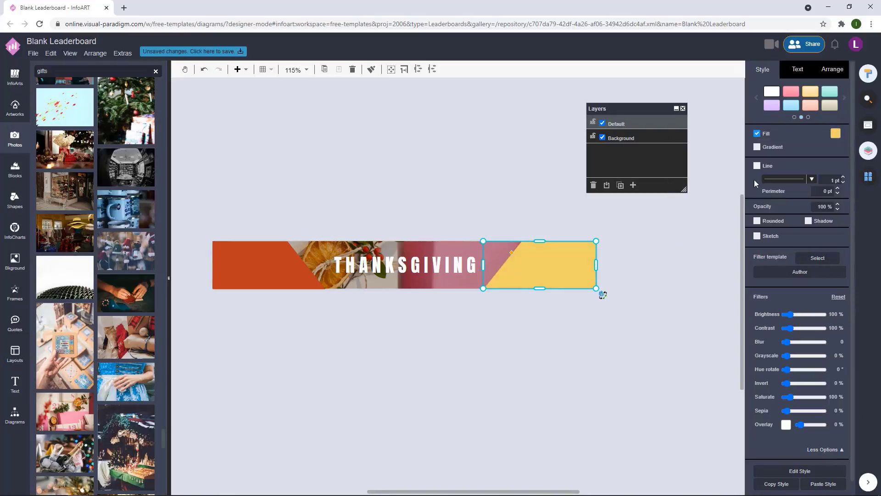
# Step: Shift the right side block's yellow fill to a slightly warmer custom color
pyautogui.click(835, 133)
pyautogui.click(824, 234)
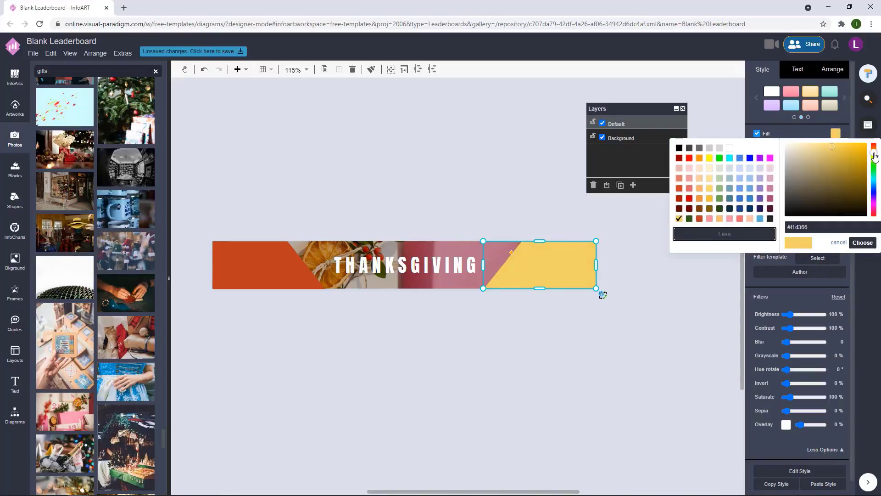
pyautogui.click(845, 242)
pyautogui.click(661, 251)
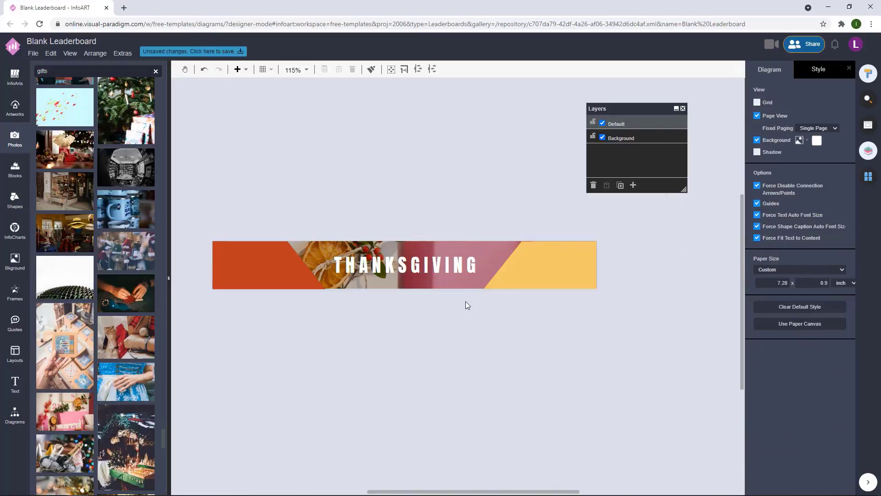
# Step: Deepen the right side block's fill to a more saturated golden yellow custom color
pyautogui.click(535, 256)
pyautogui.click(835, 133)
pyautogui.click(826, 243)
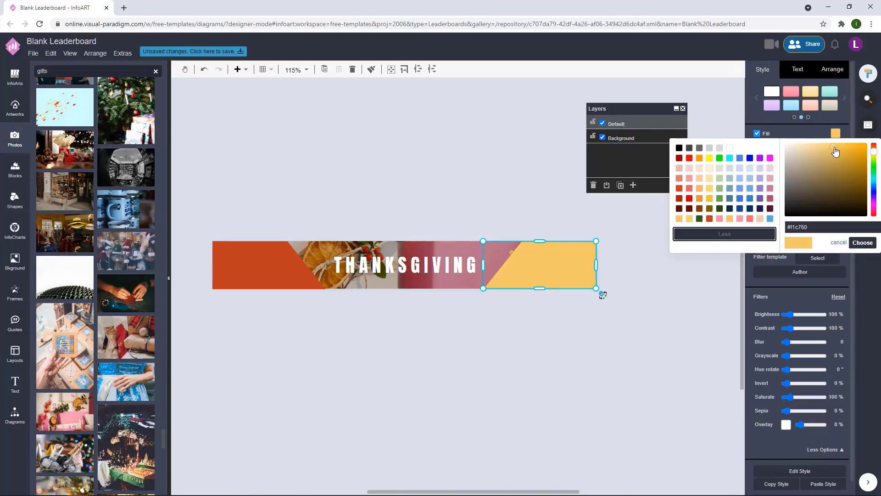
pyautogui.click(864, 244)
pyautogui.click(643, 255)
# Step: Fine-tune the left side block's fill to a more vivid red-orange custom color
pyautogui.click(227, 300)
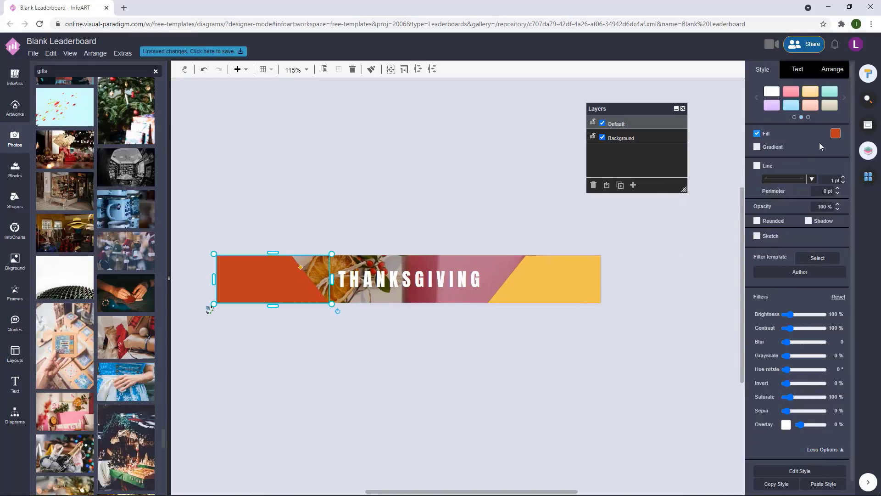
pyautogui.click(835, 133)
pyautogui.click(826, 243)
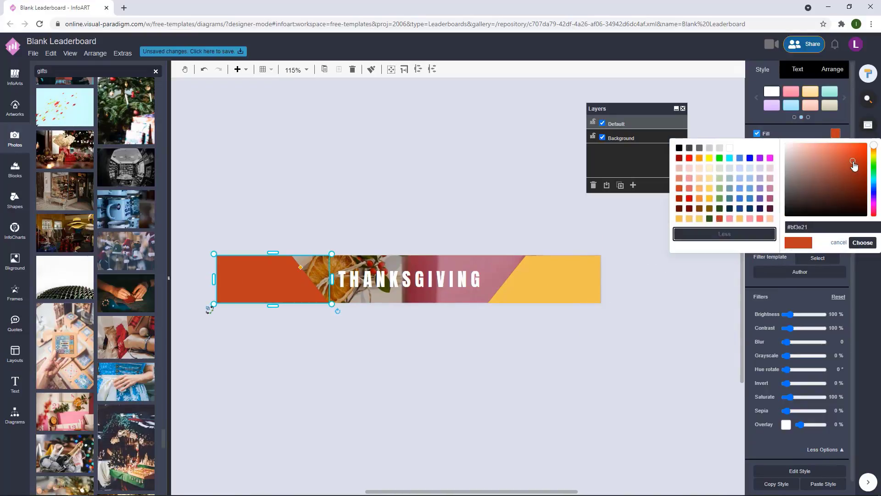
pyautogui.click(862, 243)
pyautogui.click(645, 269)
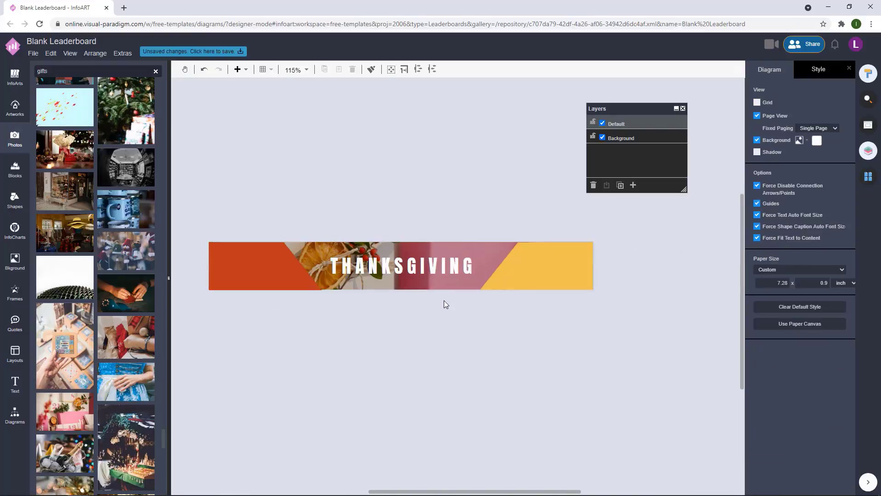
# Step: Replace the banner's background photo with the blue-toned mug photo and fill the left side block with dark navy blue
pyautogui.moveTo(126, 209); pyautogui.dragTo(400, 266)
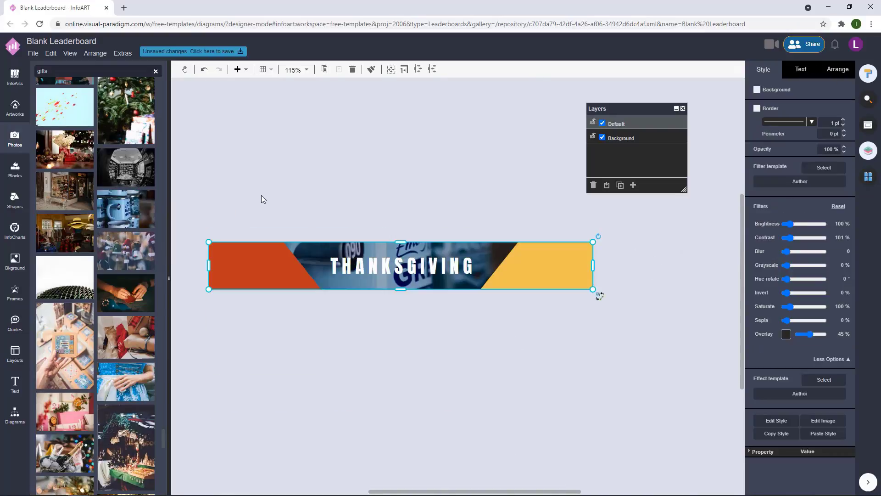
pyautogui.click(262, 266)
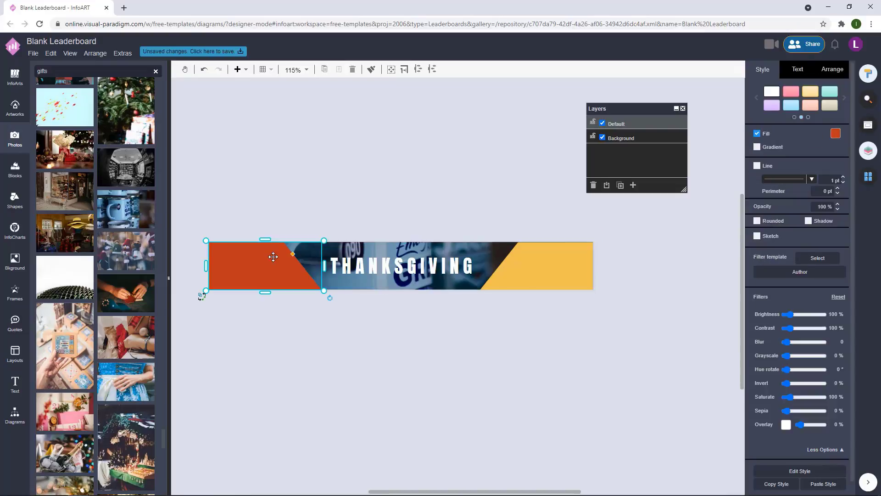
pyautogui.click(835, 133)
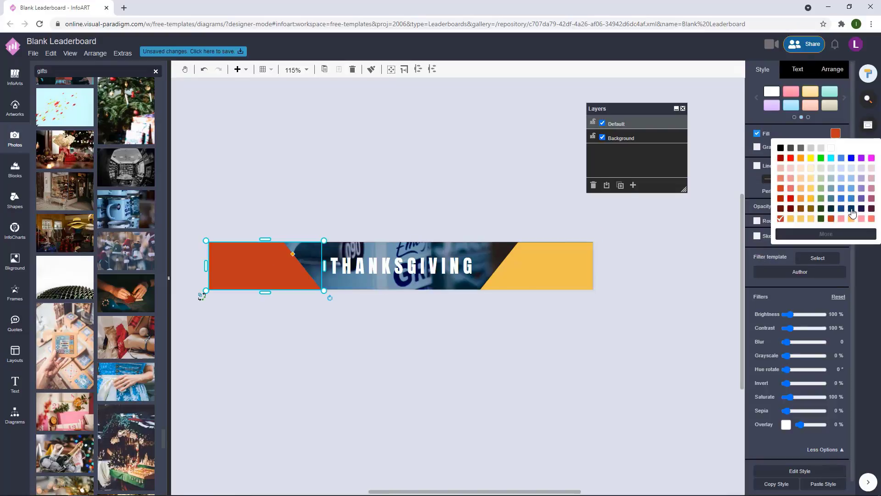
pyautogui.click(852, 212)
# Step: Fill the right side block with white
pyautogui.click(525, 261)
pyautogui.click(835, 133)
pyautogui.click(831, 148)
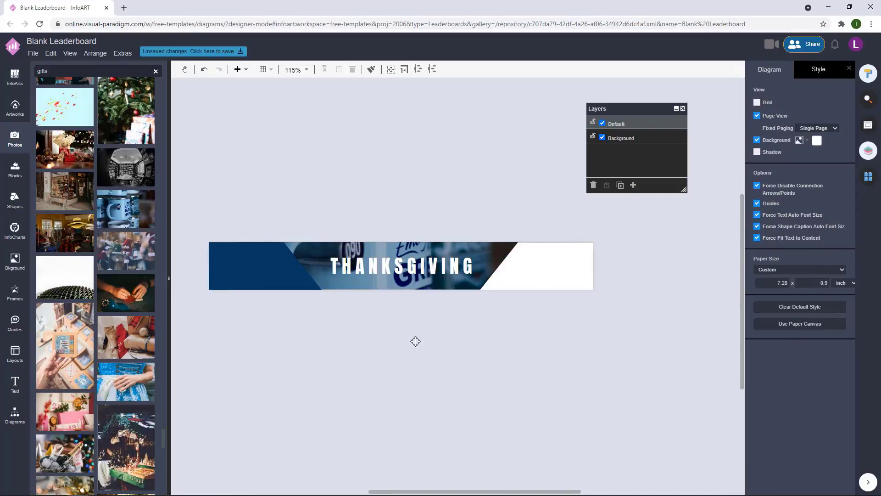
# Step: Raise the background photo's dark overlay to 64% and lower its contrast to 96%
pyautogui.moveTo(415, 341); pyautogui.dragTo(429, 341)
pyautogui.click(428, 246)
pyautogui.moveTo(812, 334); pyautogui.dragTo(813, 335)
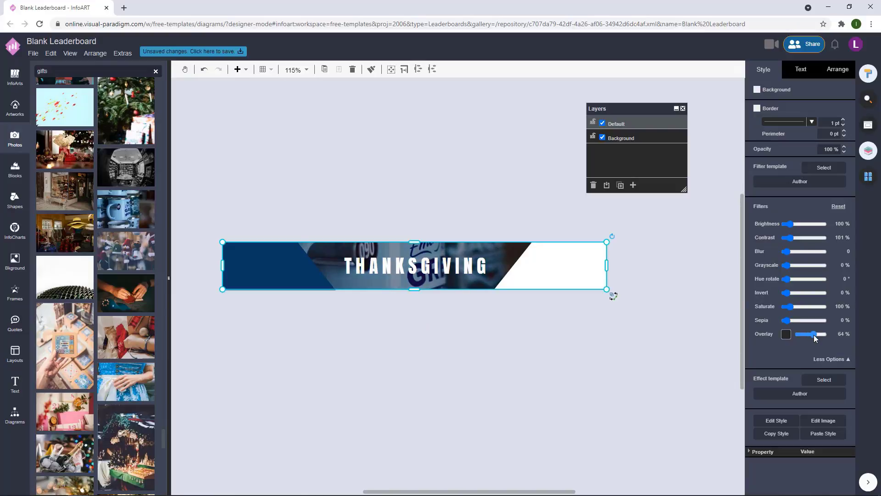
pyautogui.moveTo(788, 237); pyautogui.dragTo(787, 237)
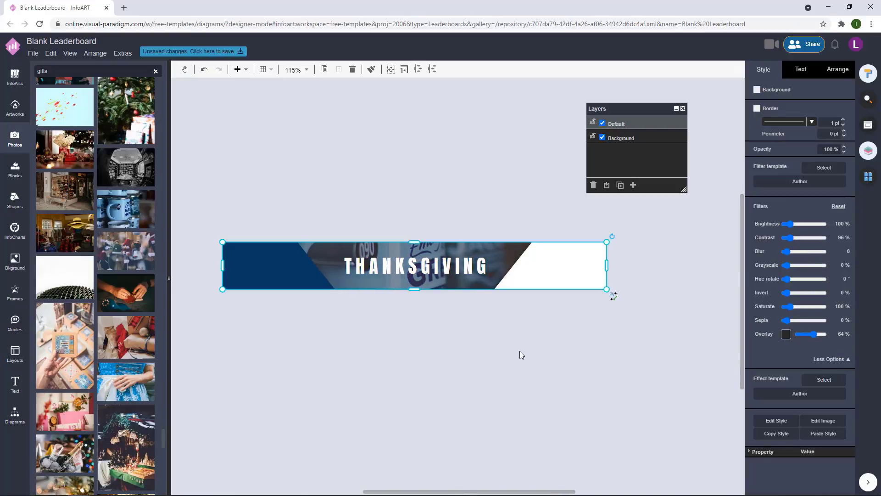
pyautogui.click(495, 310)
pyautogui.click(269, 266)
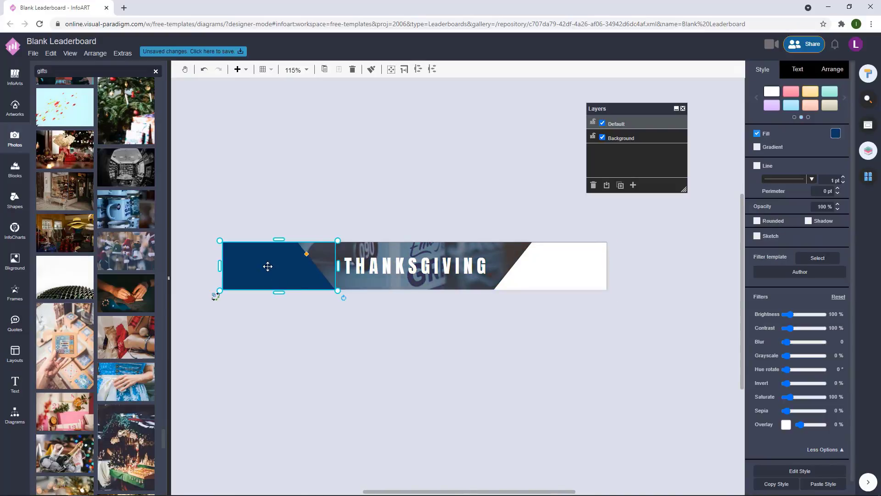
pyautogui.hotkey('ctrl', 'c')
pyautogui.hotkey('ctrl', 'v')
pyautogui.press('Delete')
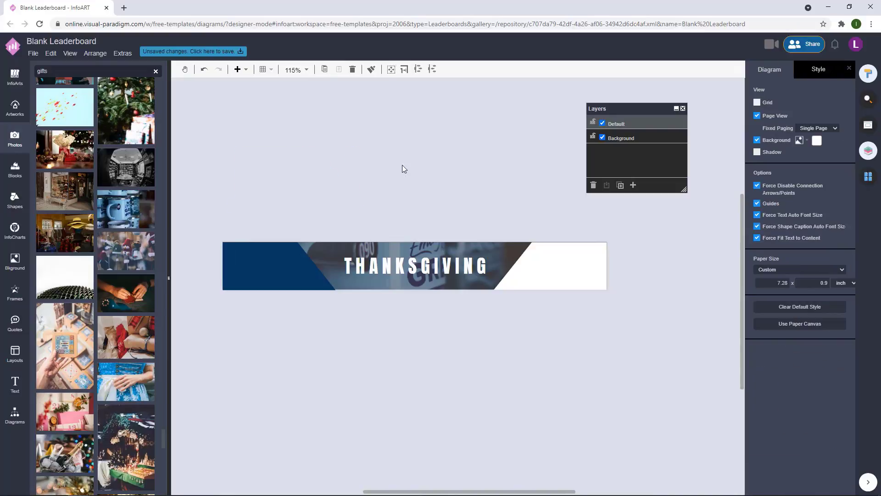
# Step: Add a white inverted triangle above the banner, remove its outline and set its opacity to 80%
pyautogui.click(14, 415)
pyautogui.moveTo(312, 163); pyautogui.dragTo(312, 165)
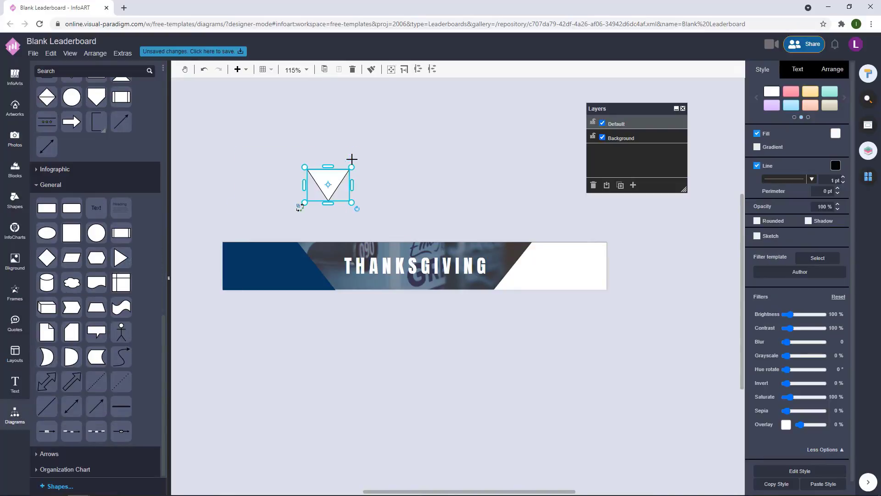
pyautogui.scroll(3, 291, 213)
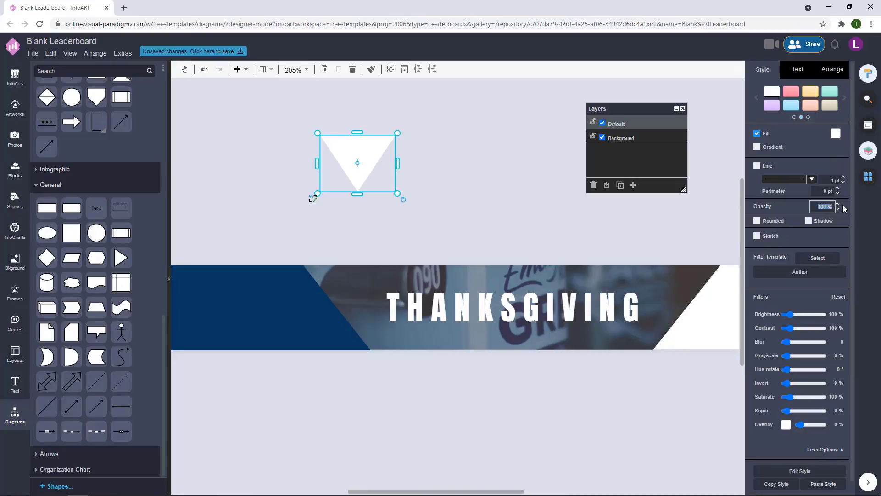
pyautogui.click(482, 205)
# Step: Position the translucent triangle against the banner's upper edge so it overlaps the left block's slanted side
pyautogui.click(351, 165)
pyautogui.moveTo(349, 160); pyautogui.dragTo(338, 287)
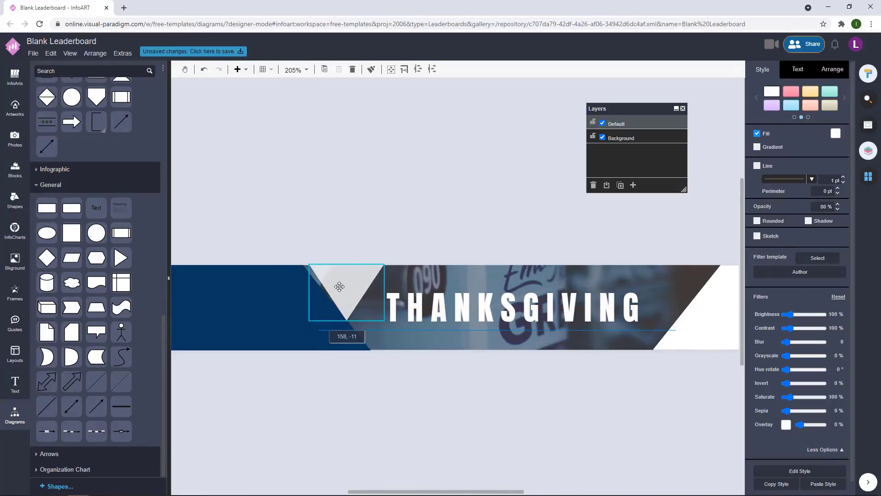
pyautogui.scroll(3, 338, 287)
pyautogui.moveTo(419, 304); pyautogui.dragTo(448, 297)
pyautogui.click(445, 227)
pyautogui.click(410, 269)
pyautogui.click(418, 208)
pyautogui.click(394, 271)
pyautogui.click(389, 222)
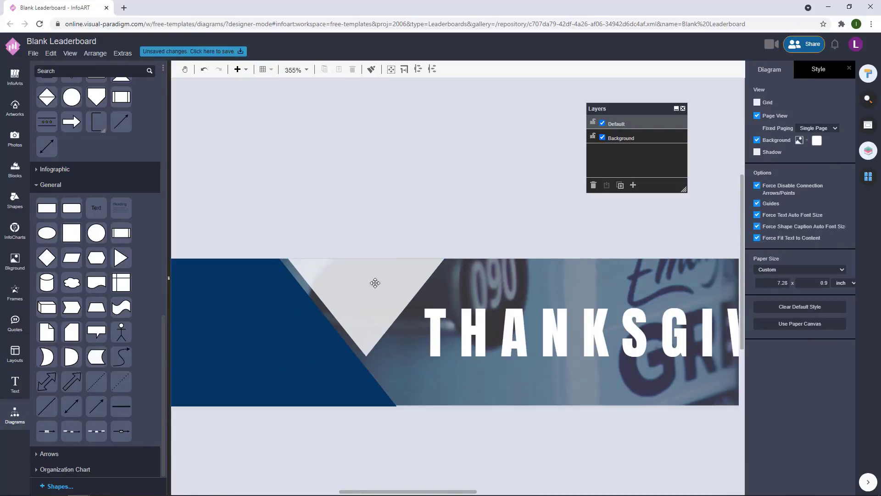
pyautogui.moveTo(374, 283); pyautogui.dragTo(337, 283)
pyautogui.click(416, 208)
# Step: Duplicate the triangle, turn the copy point-up and place it on the banner's lower edge against the right block's slanted side
pyautogui.scroll(-4, 417, 208)
pyautogui.click(342, 257)
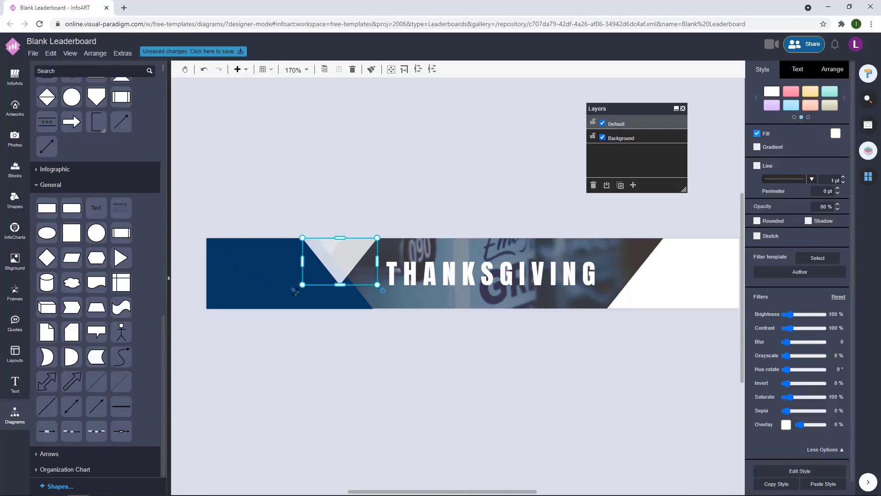
pyautogui.press('Return')
pyautogui.click(458, 192)
pyautogui.moveTo(458, 192); pyautogui.dragTo(410, 196)
pyautogui.moveTo(299, 268); pyautogui.dragTo(582, 305)
pyautogui.click(550, 388)
pyautogui.click(478, 402)
pyautogui.click(710, 283)
pyautogui.click(647, 382)
pyautogui.click(545, 380)
pyautogui.click(576, 299)
pyautogui.click(538, 366)
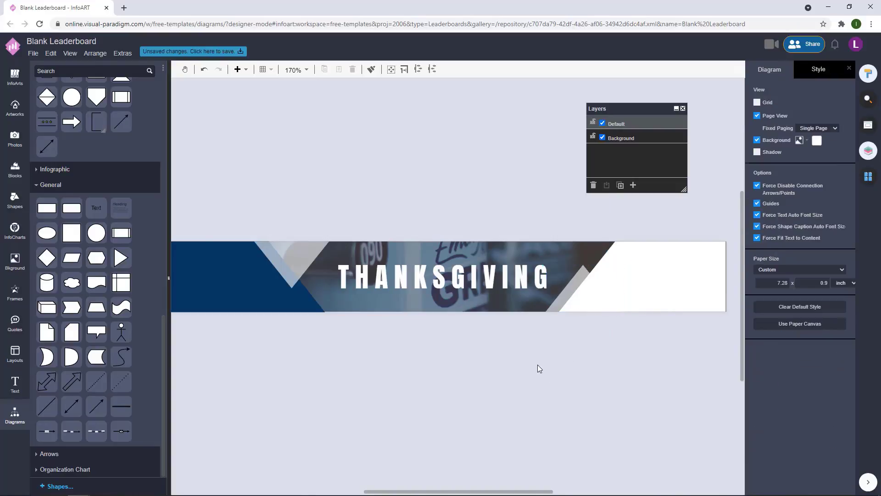
# Step: Lower the opacity of the triangle beside the right block to 60%
pyautogui.click(584, 294)
pyautogui.click(564, 352)
pyautogui.click(594, 294)
pyautogui.click(556, 339)
pyautogui.click(580, 302)
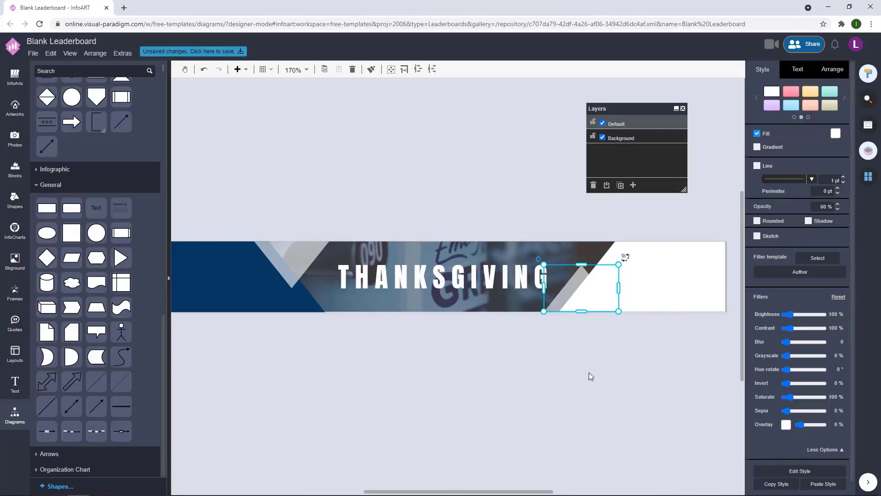
pyautogui.click(588, 372)
pyautogui.click(574, 285)
pyautogui.click(531, 375)
# Step: Fill the triangle beside the right block with dark blue
pyautogui.scroll(-3, 530, 375)
pyautogui.click(539, 300)
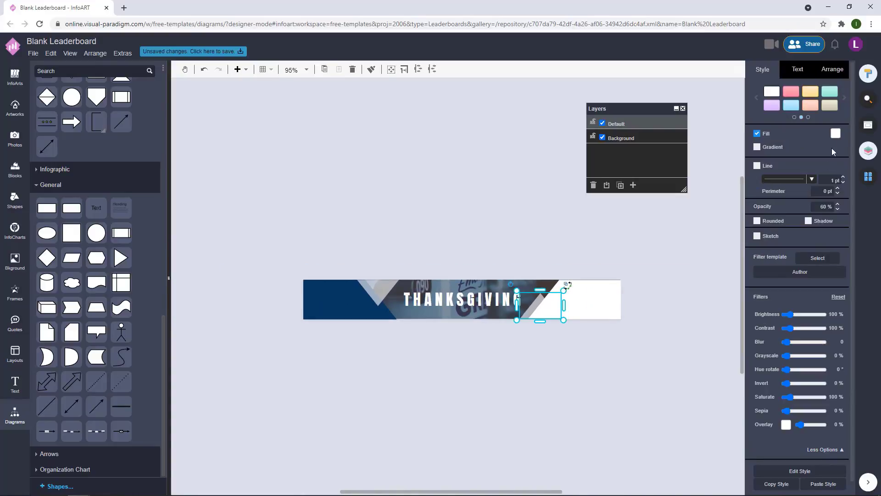
pyautogui.click(835, 133)
pyautogui.click(843, 209)
pyautogui.click(491, 359)
# Step: Add a small rounded rectangle filled white at 100% opacity and place it in the lower part of the left block
pyautogui.scroll(3, 531, 383)
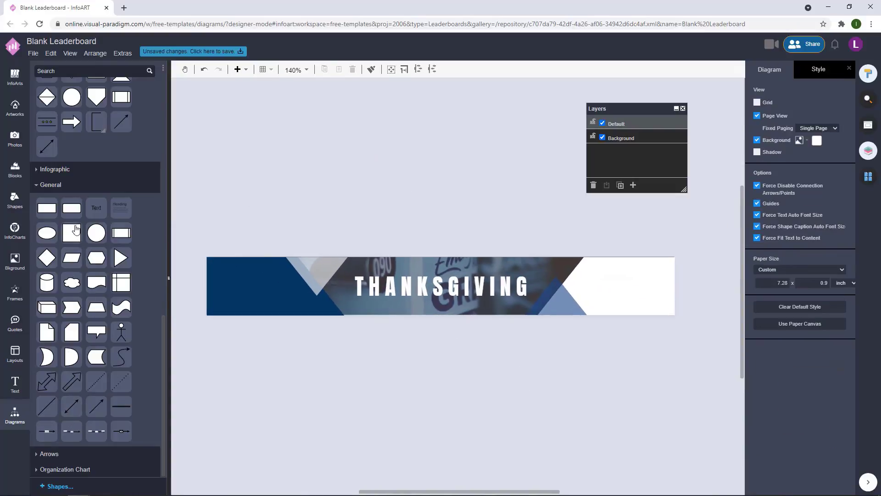
pyautogui.moveTo(75, 229); pyautogui.dragTo(382, 179)
pyautogui.moveTo(409, 215); pyautogui.dragTo(408, 190)
pyautogui.click(835, 133)
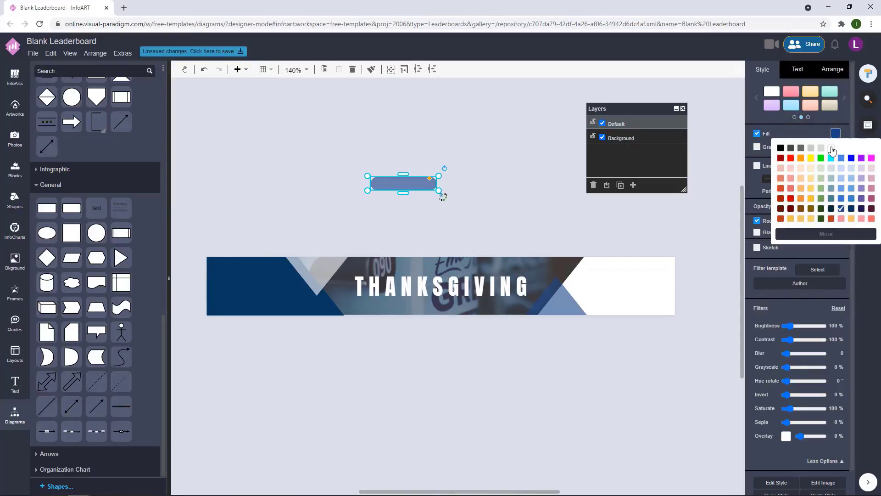
pyautogui.click(780, 147)
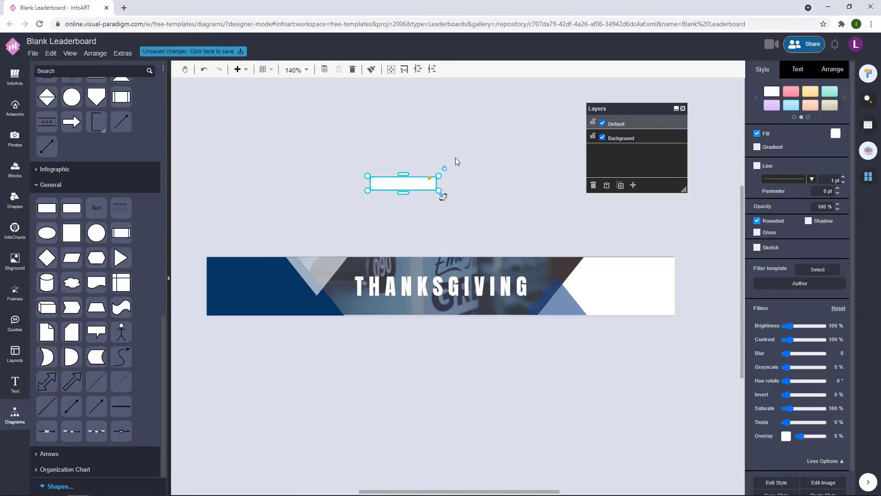
pyautogui.moveTo(417, 184); pyautogui.dragTo(275, 305)
pyautogui.click(288, 334)
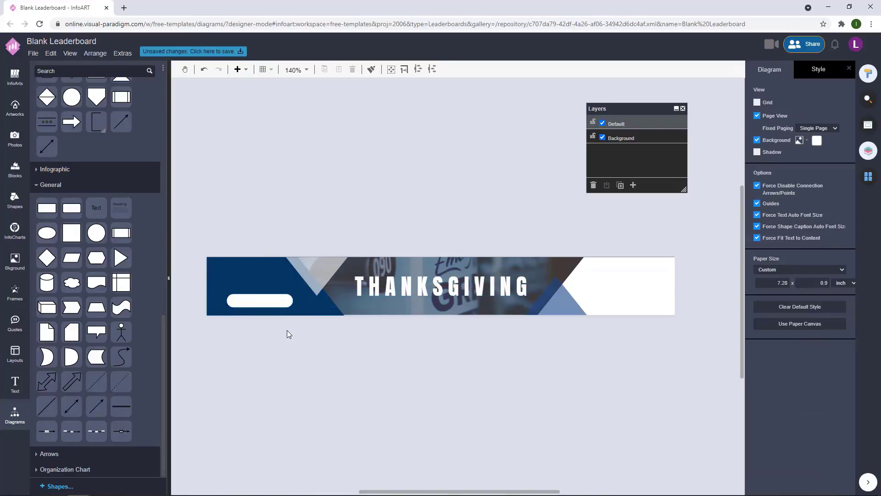
# Step: Add a 14 pt Anton text reading "SHOP NOW!" above the banner
pyautogui.doubleClick(354, 170)
pyautogui.moveTo(370, 181); pyautogui.dragTo(461, 180)
pyautogui.doubleClick(417, 183)
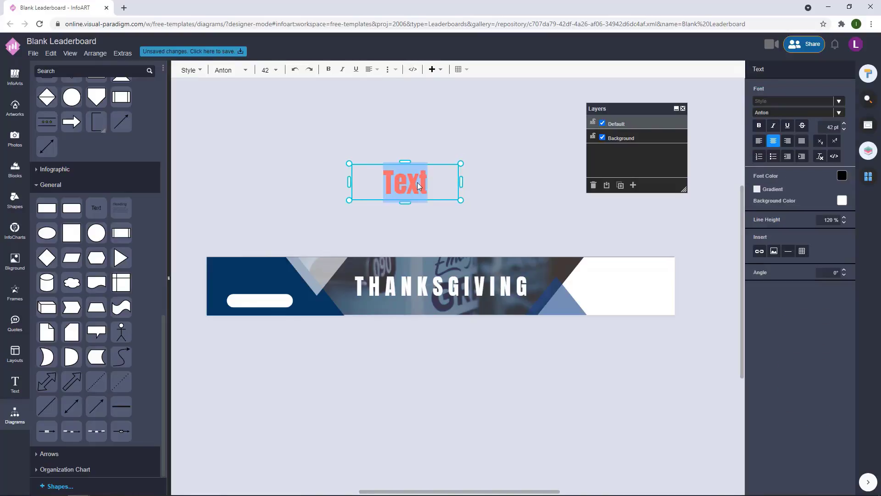
pyautogui.write('SHOP NOW!')
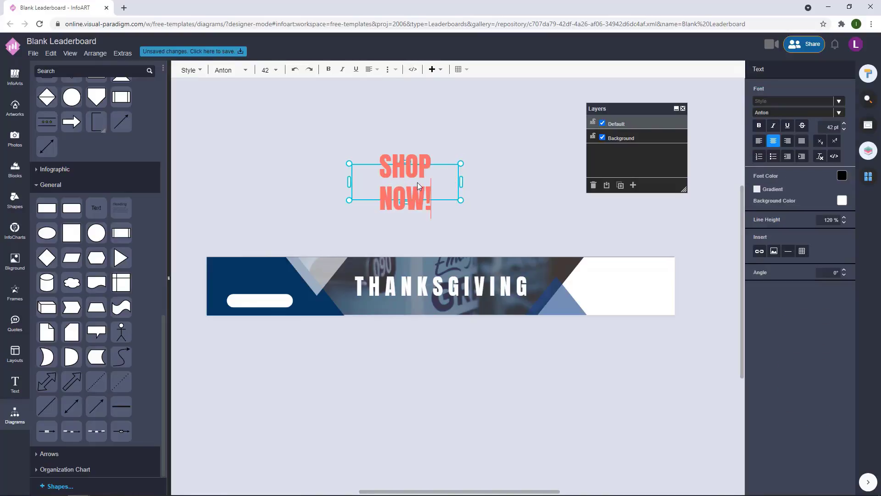
pyautogui.press('Escape')
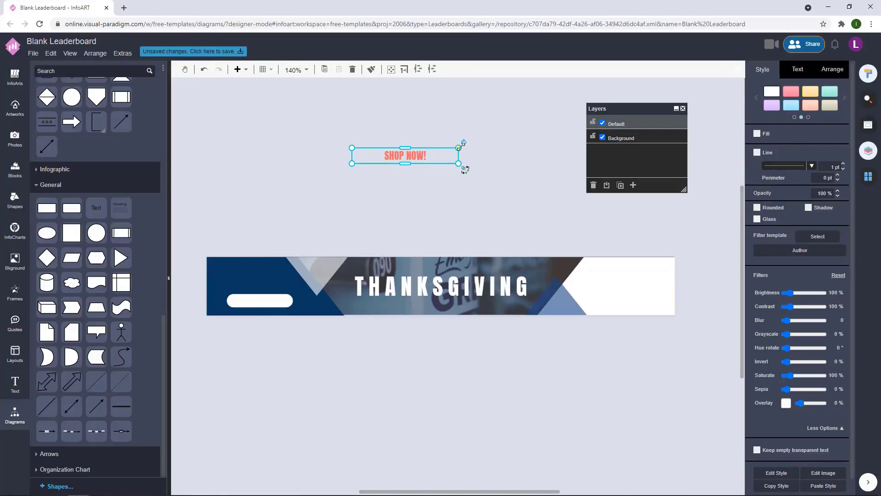
# Step: Space out the letters of "SHOP NOW!" and color the text dark blue
pyautogui.doubleClick(384, 155)
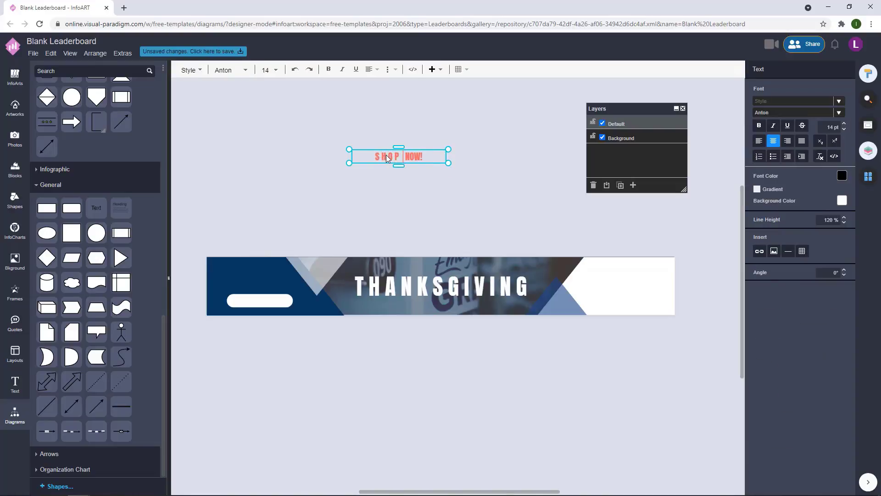
pyautogui.press('Escape')
pyautogui.click(841, 172)
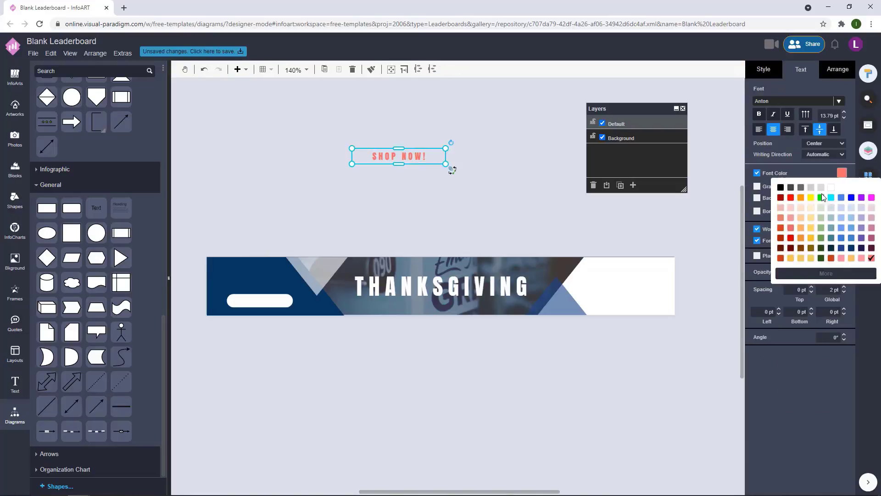
pyautogui.click(843, 249)
# Step: Move the "SHOP NOW!" text onto the white rounded rectangle and center it there
pyautogui.moveTo(417, 156); pyautogui.dragTo(278, 301)
pyautogui.click(305, 354)
pyautogui.scroll(4, 284, 337)
pyautogui.click(270, 263)
pyautogui.moveTo(317, 252); pyautogui.dragTo(308, 255)
pyautogui.moveTo(264, 266); pyautogui.dragTo(269, 264)
pyautogui.click(301, 356)
# Step: Nudge the white button and its "SHOP NOW!" text together slightly to the left
pyautogui.scroll(-5, 301, 356)
pyautogui.moveTo(321, 352); pyautogui.dragTo(221, 270)
pyautogui.press('Left')
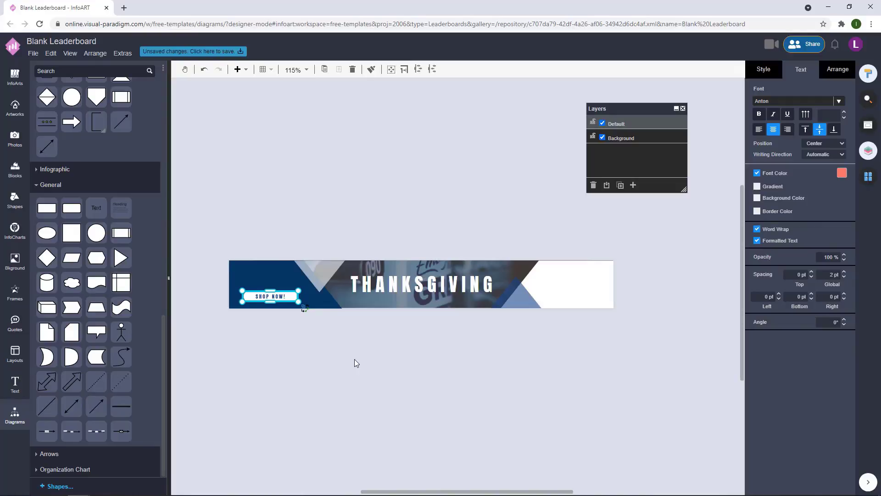
pyautogui.click(360, 342)
# Step: Insert the round Q-shaped logo from the Popular Brand Icons artworks and place it small on the white right block
pyautogui.scroll(1, 363, 344)
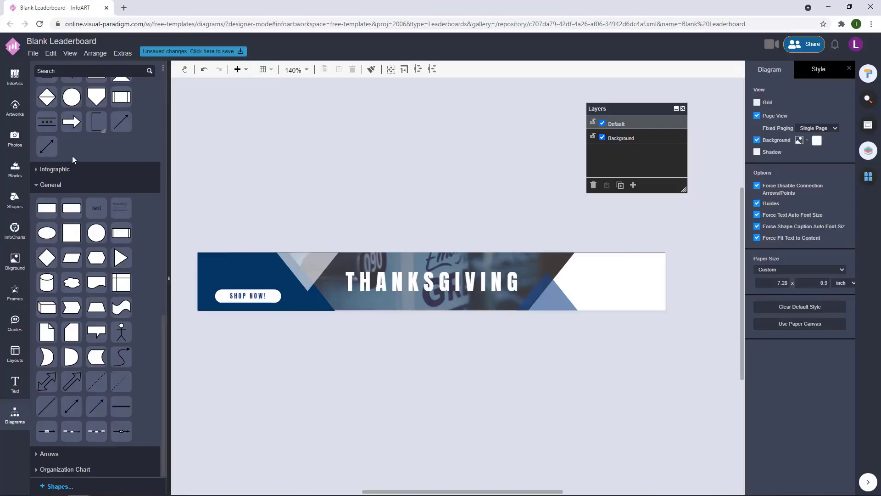
pyautogui.click(15, 108)
pyautogui.click(103, 298)
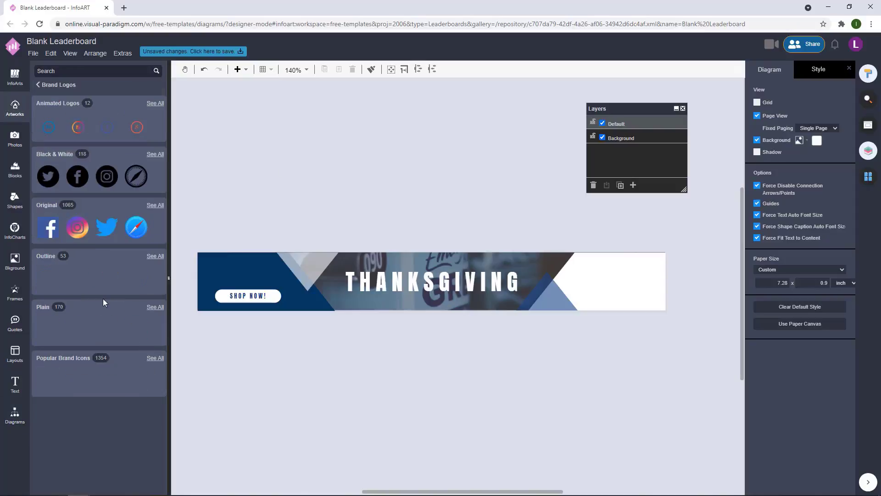
pyautogui.click(72, 362)
pyautogui.scroll(-5, 137, 275)
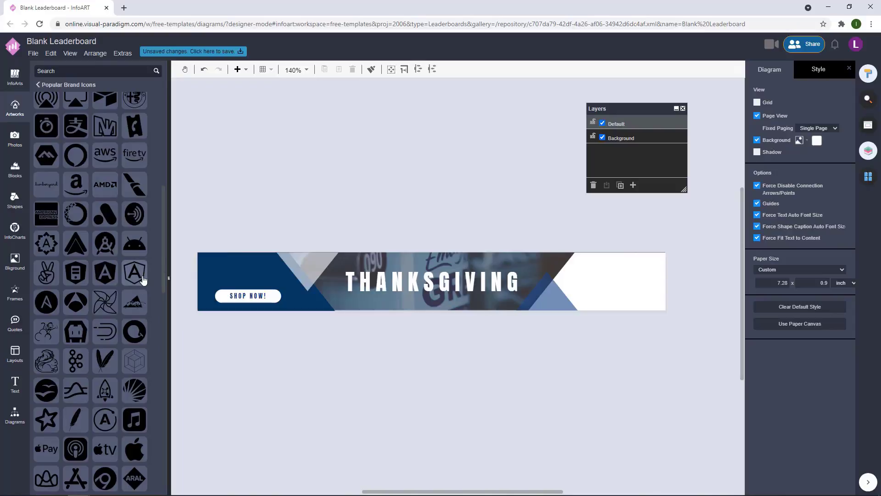
pyautogui.moveTo(362, 153); pyautogui.dragTo(363, 154)
pyautogui.moveTo(460, 251); pyautogui.dragTo(605, 266)
# Step: Recolor the round logo on the right block dark blue
pyautogui.click(772, 70)
pyautogui.click(760, 104)
pyautogui.click(823, 183)
pyautogui.click(426, 188)
# Step: Add a dark blue Anton text box above the banner and widen it into a long, shallow box
pyautogui.click(622, 234)
pyautogui.moveTo(621, 233); pyautogui.dragTo(567, 237)
pyautogui.doubleClick(314, 181)
pyautogui.click(350, 191)
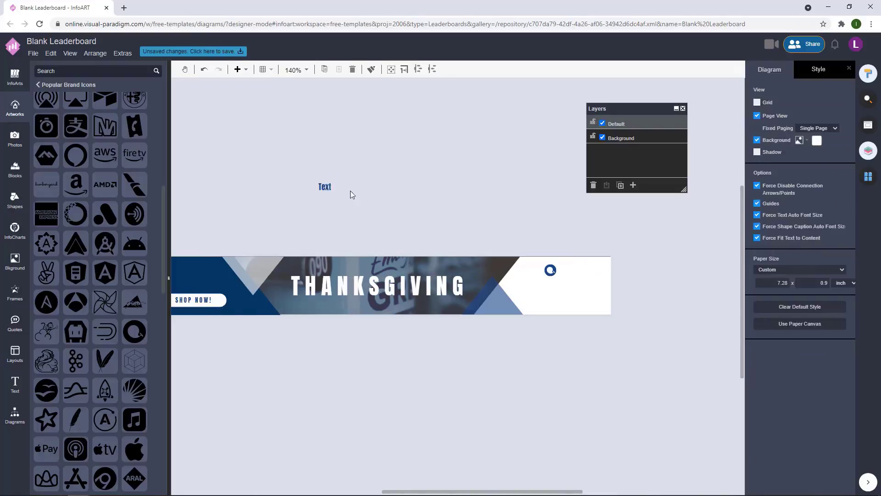
pyautogui.click(326, 187)
pyautogui.moveTo(338, 197); pyautogui.dragTo(437, 198)
pyautogui.moveTo(377, 199); pyautogui.dragTo(378, 192)
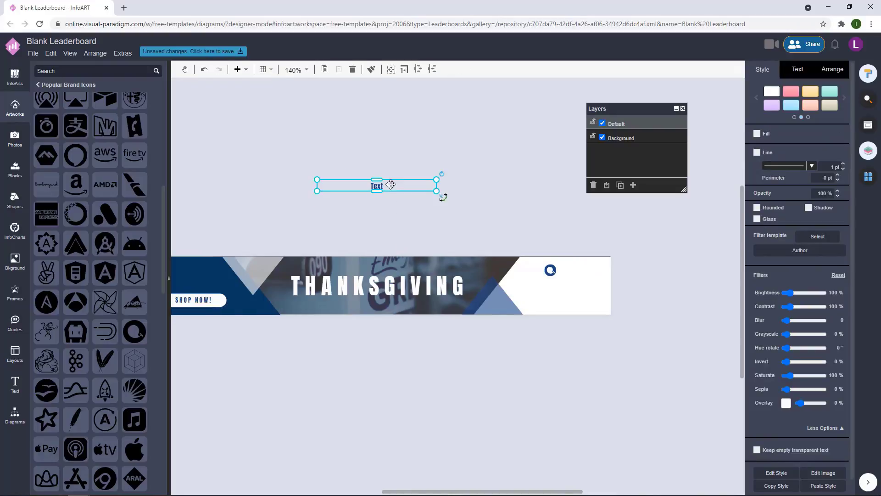
# Step: Replace the placeholder in the new text box with "WILSON WARDROBE" and align it to the right
pyautogui.doubleClick(390, 184)
pyautogui.click(390, 184)
pyautogui.doubleClick(395, 184)
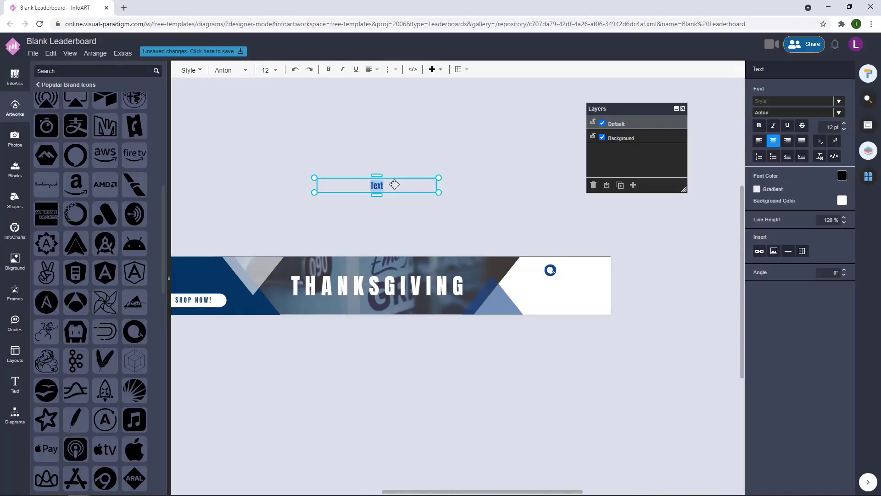
pyautogui.click(467, 140)
pyautogui.doubleClick(377, 189)
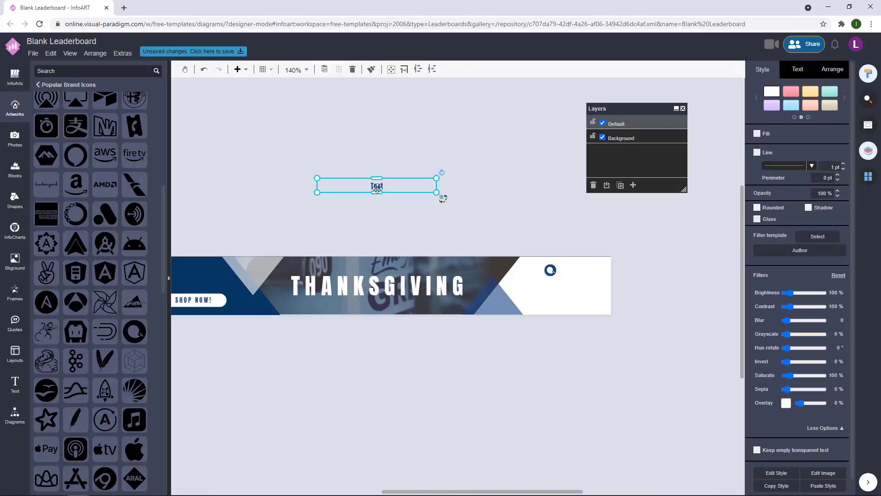
pyautogui.write('WILSON WARDROBE')
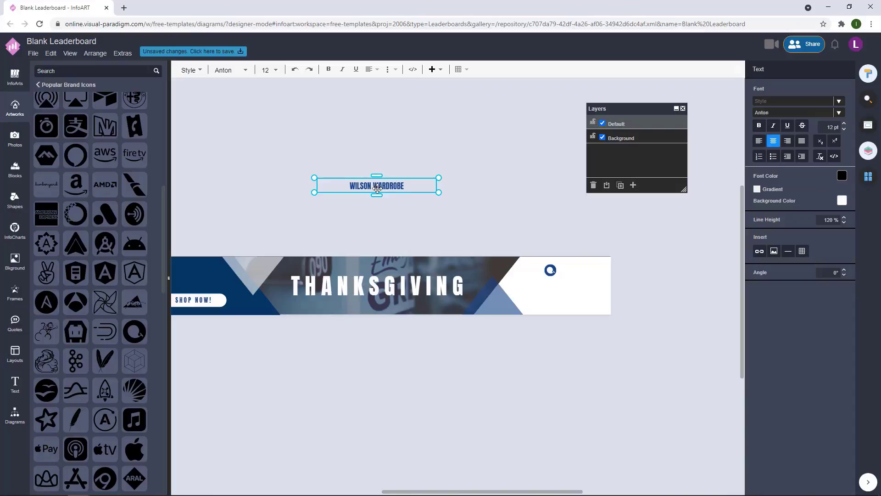
pyautogui.click(510, 166)
pyautogui.doubleClick(402, 187)
pyautogui.click(785, 142)
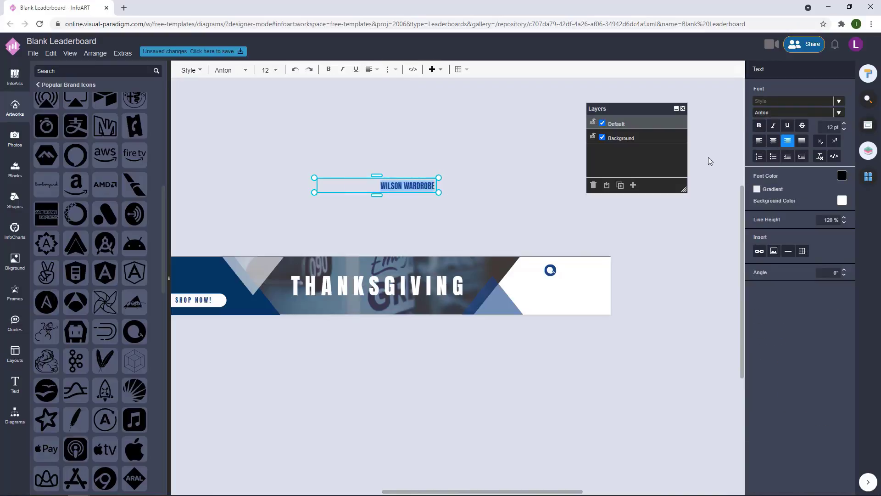
# Step: Move the "WILSON WARDROBE" text box onto the white right block, level with the round logo
pyautogui.click(415, 190)
pyautogui.moveTo(411, 184); pyautogui.dragTo(575, 266)
pyautogui.scroll(3, 596, 272)
# Step: Change the brand text to "WILSON'S WARDROBE" with wider letter spacing
pyautogui.doubleClick(565, 265)
pyautogui.click(564, 265)
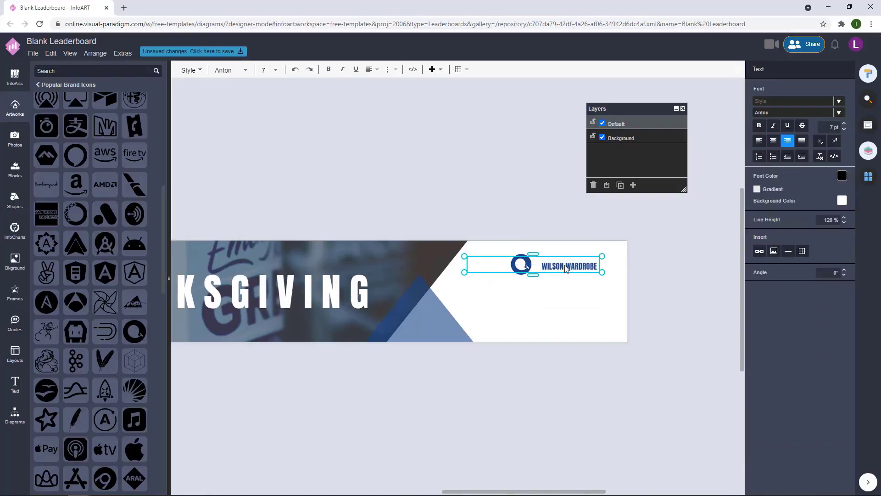
pyautogui.write("'S")
pyautogui.click(557, 220)
pyautogui.doubleClick(543, 267)
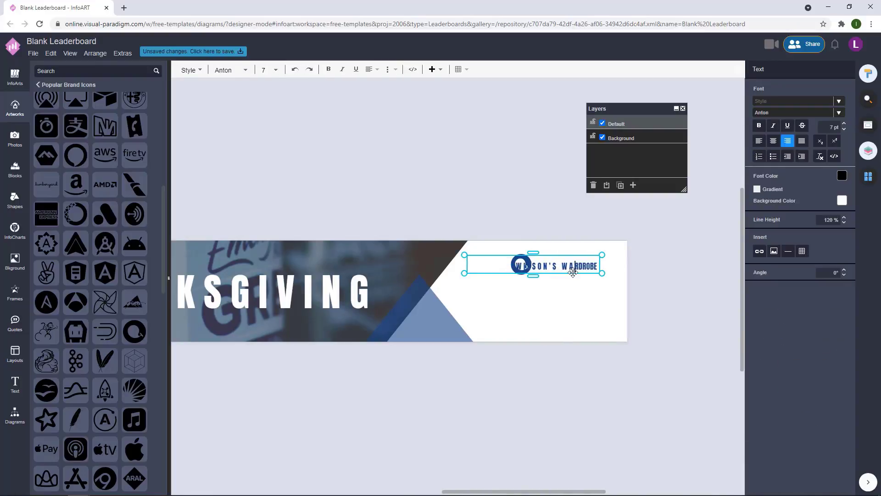
pyautogui.click(566, 246)
pyautogui.click(535, 208)
# Step: Shift the brand name clear of the round logo so that it sits directly to the logo's right
pyautogui.moveTo(578, 265); pyautogui.dragTo(606, 263)
pyautogui.click(702, 250)
pyautogui.click(519, 269)
pyautogui.click(664, 258)
pyautogui.click(609, 264)
pyautogui.click(684, 288)
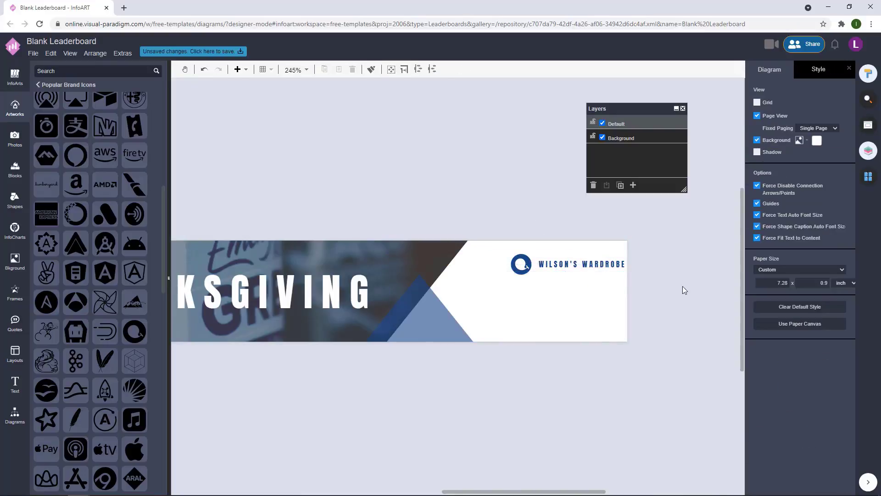
# Step: Move the logo and brand name together slightly left, away from the banner's right edge
pyautogui.moveTo(683, 288); pyautogui.dragTo(485, 238)
pyautogui.moveTo(600, 263); pyautogui.dragTo(589, 262)
pyautogui.click(642, 267)
pyautogui.click(614, 263)
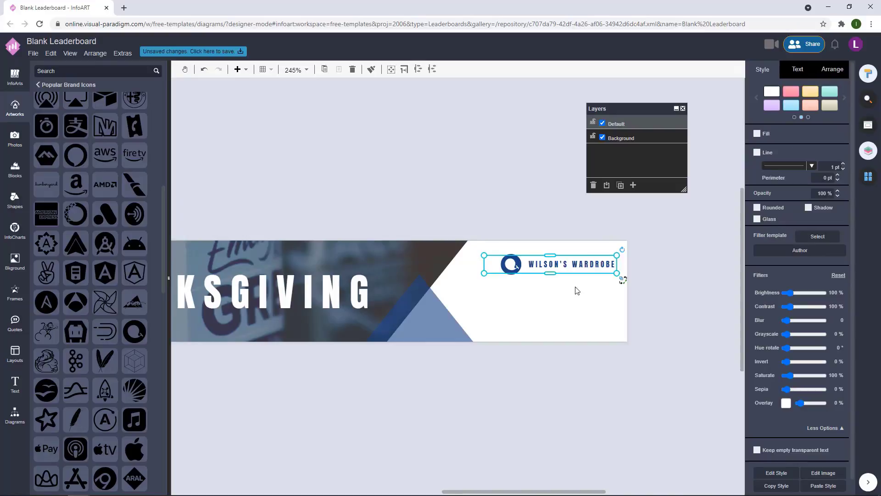
pyautogui.click(678, 277)
# Step: Align the logo and brand name on their vertical middles and nudge the pair up into the banner's upper-right corner
pyautogui.moveTo(671, 289); pyautogui.dragTo(473, 234)
pyautogui.click(837, 70)
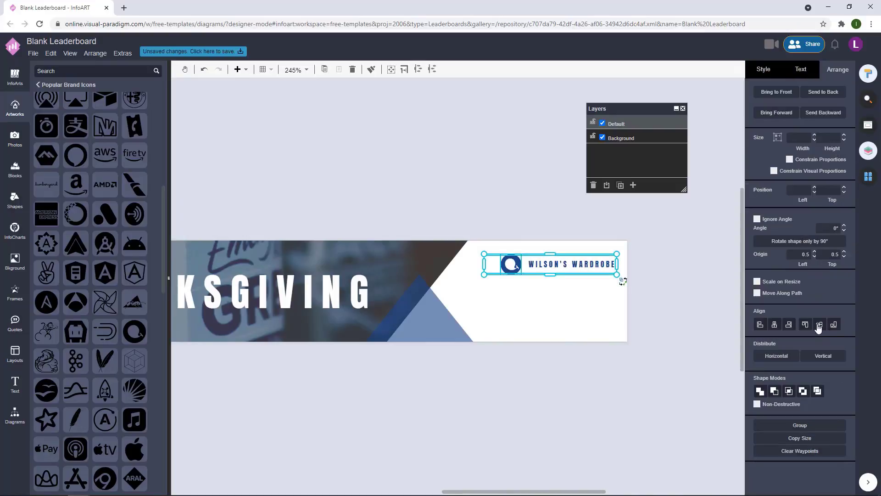
pyautogui.press('Up')
pyautogui.press('Up')
pyautogui.press('Up')
pyautogui.click(656, 283)
pyautogui.moveTo(656, 295); pyautogui.dragTo(475, 244)
pyautogui.click(501, 186)
pyautogui.scroll(-4, 574, 338)
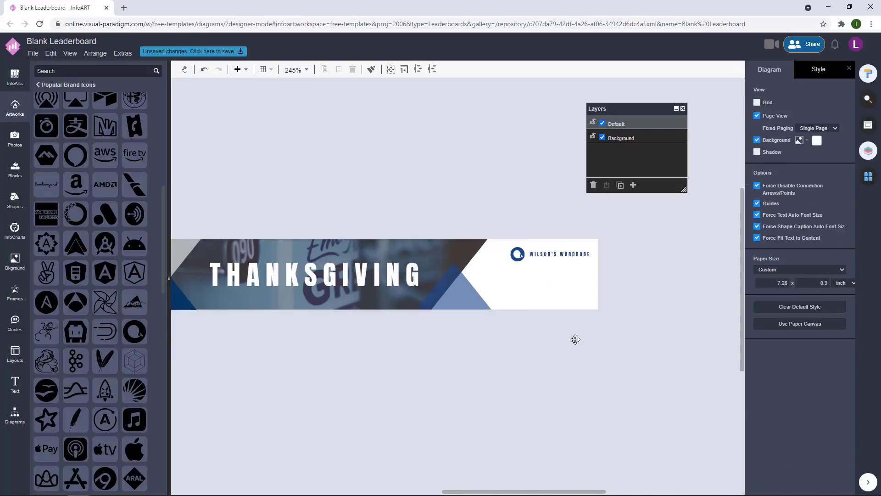
pyautogui.scroll(3, 643, 317)
pyautogui.moveTo(647, 313); pyautogui.dragTo(498, 270)
pyautogui.click(547, 236)
pyautogui.scroll(-2, 590, 381)
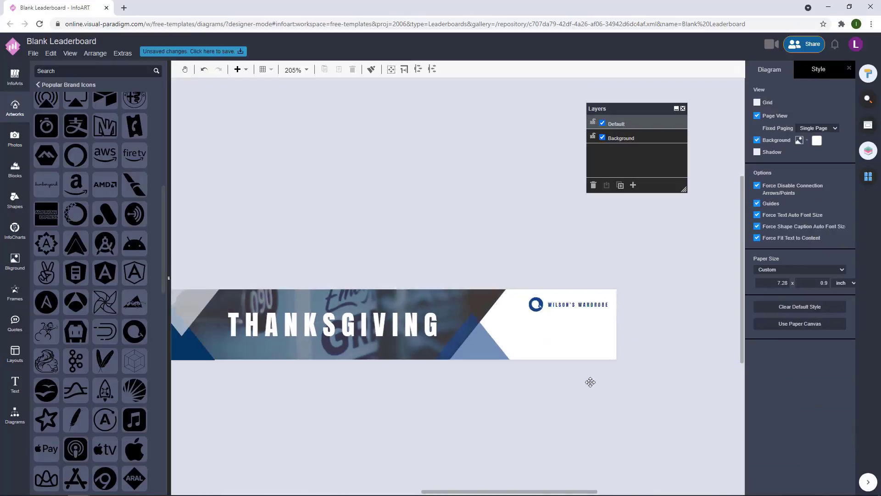
# Step: Add a dark blue Anton text box above the banner reading "UP TO 50% OFF ON SELECTED ITEMS"
pyautogui.doubleClick(328, 173)
pyautogui.moveTo(343, 180); pyautogui.dragTo(283, 205)
pyautogui.doubleClick(378, 190)
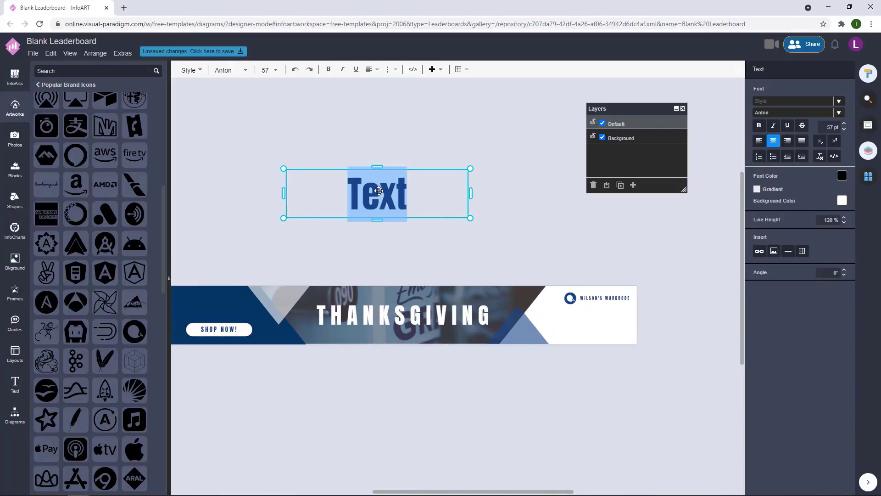
pyautogui.write('UP TO 50')
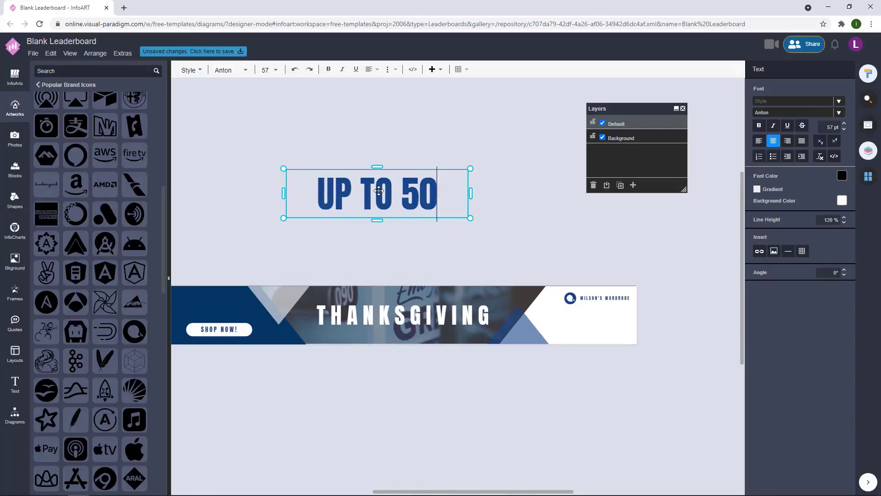
pyautogui.write('% OFF ON SELEC')
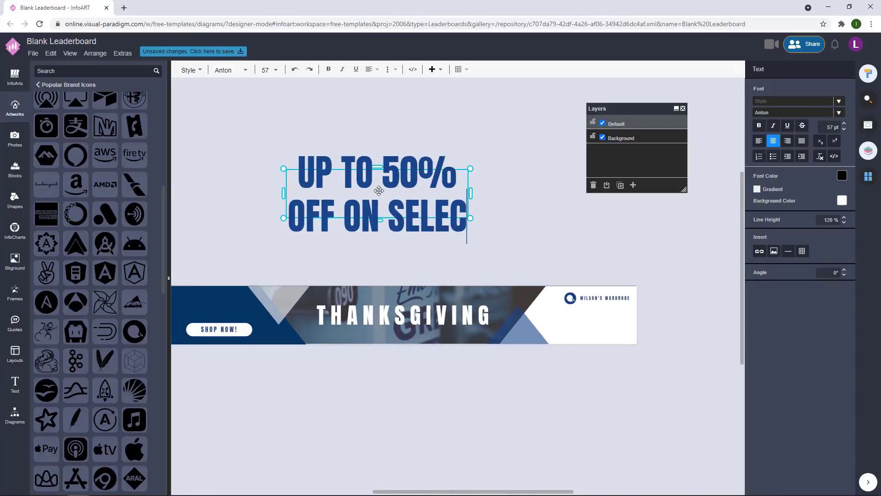
pyautogui.write('TED ITEMS')
pyautogui.click(531, 210)
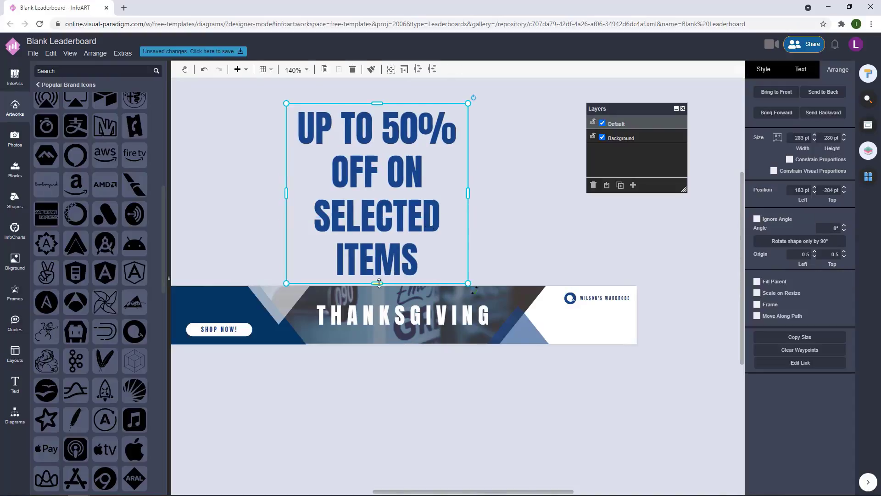
# Step: Reduce the offer text box to two lines of text and align it to the right
pyautogui.moveTo(379, 284); pyautogui.dragTo(379, 152)
pyautogui.moveTo(415, 136); pyautogui.dragTo(420, 195)
pyautogui.click(763, 72)
pyautogui.click(803, 71)
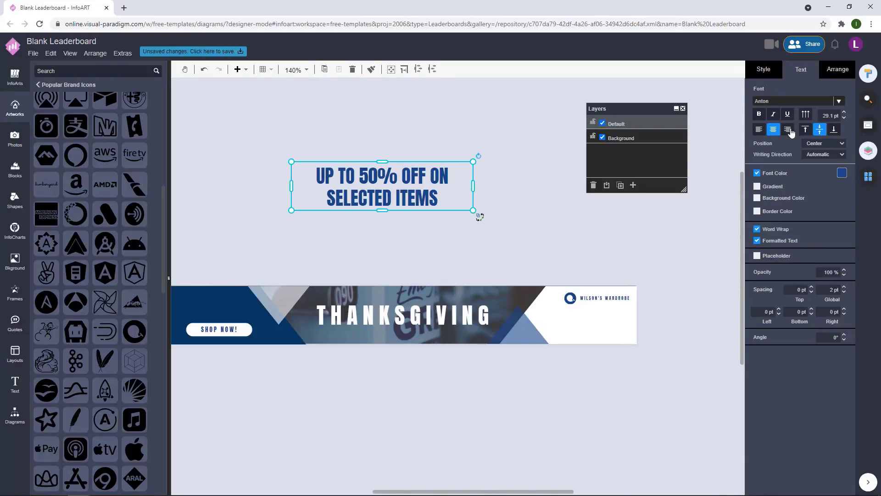
pyautogui.click(788, 130)
# Step: Shrink the offer text and place it on the white right block beneath the brand name
pyautogui.moveTo(295, 207); pyautogui.dragTo(608, 322)
pyautogui.click(670, 317)
pyautogui.click(656, 321)
pyautogui.doubleClick(641, 317)
pyautogui.click(649, 313)
pyautogui.click(676, 306)
# Step: Nudge the logo and brand name together slightly down, closer to the offer text
pyautogui.moveTo(673, 311); pyautogui.dragTo(542, 288)
pyautogui.press('Down')
pyautogui.press('Down')
pyautogui.press('Down')
pyautogui.press('Down')
pyautogui.press('Down')
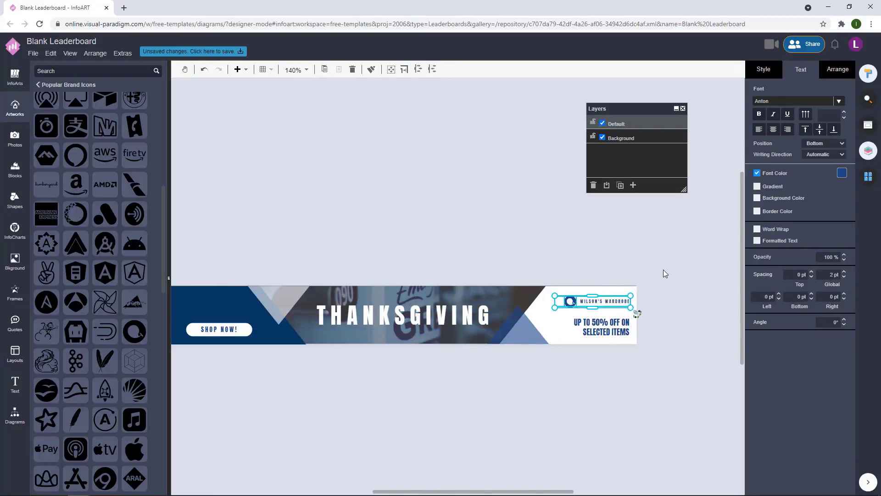
# Step: Nudge the offer text slightly up towards the brand name
pyautogui.click(665, 275)
pyautogui.click(613, 323)
pyautogui.press('Up')
pyautogui.press('Up')
pyautogui.press('Up')
# Step: Reposition the logo, brand name and offer text together, slightly further in from the right block's outer edge
pyautogui.click(660, 337)
pyautogui.moveTo(654, 339); pyautogui.dragTo(537, 283)
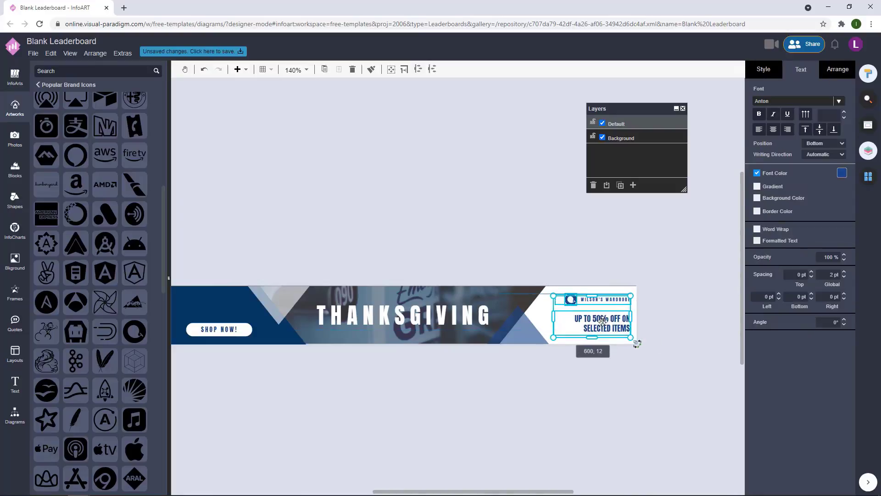
pyautogui.click(665, 334)
pyautogui.moveTo(657, 338); pyautogui.dragTo(534, 286)
pyautogui.click(668, 305)
pyautogui.moveTo(654, 342); pyautogui.dragTo(541, 288)
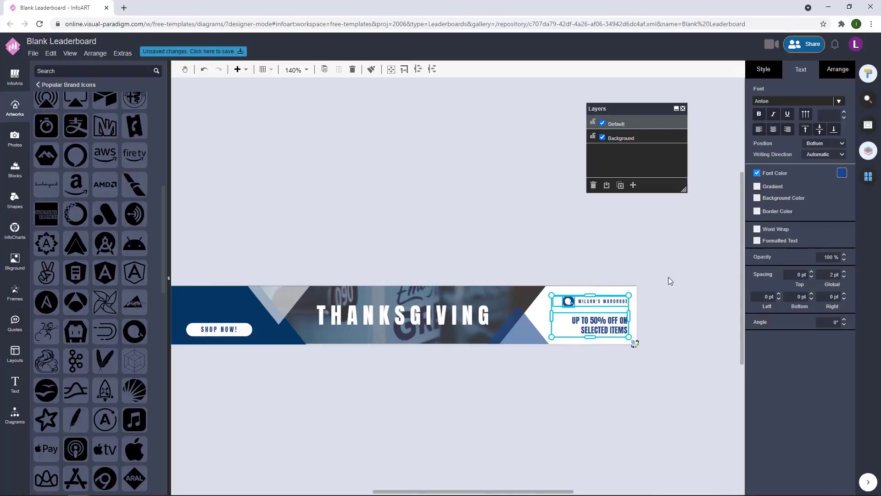
pyautogui.click(668, 280)
pyautogui.scroll(3, 562, 262)
pyautogui.scroll(-4, 500, 256)
pyautogui.moveTo(665, 351); pyautogui.dragTo(725, 360)
pyautogui.moveTo(672, 331); pyautogui.dragTo(559, 283)
pyautogui.click(506, 238)
pyautogui.click(306, 321)
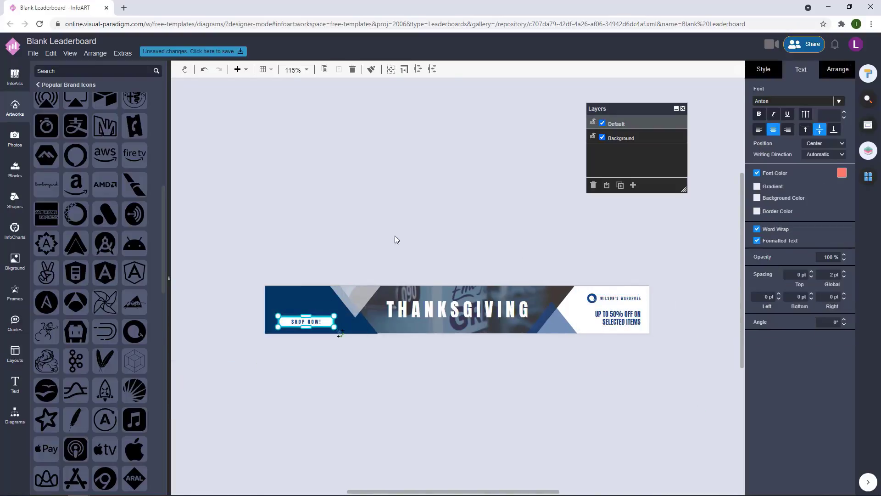
pyautogui.click(472, 228)
pyautogui.scroll(2, 409, 232)
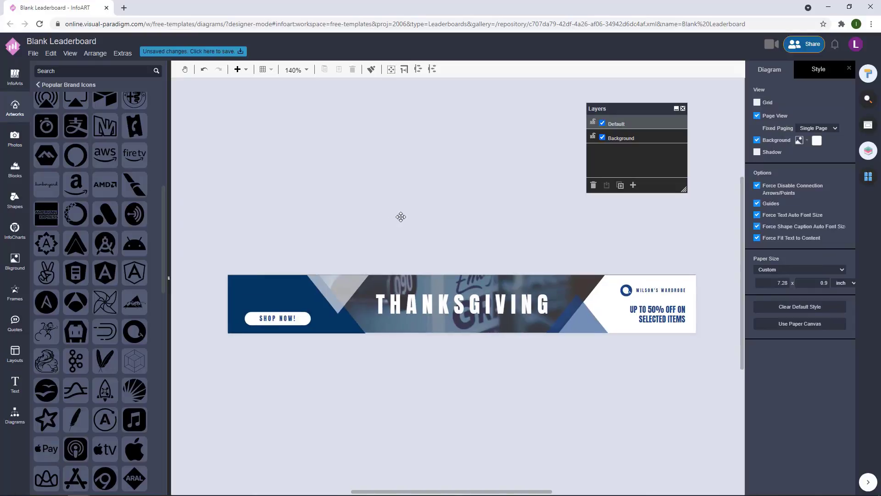
pyautogui.moveTo(391, 221); pyautogui.dragTo(370, 211)
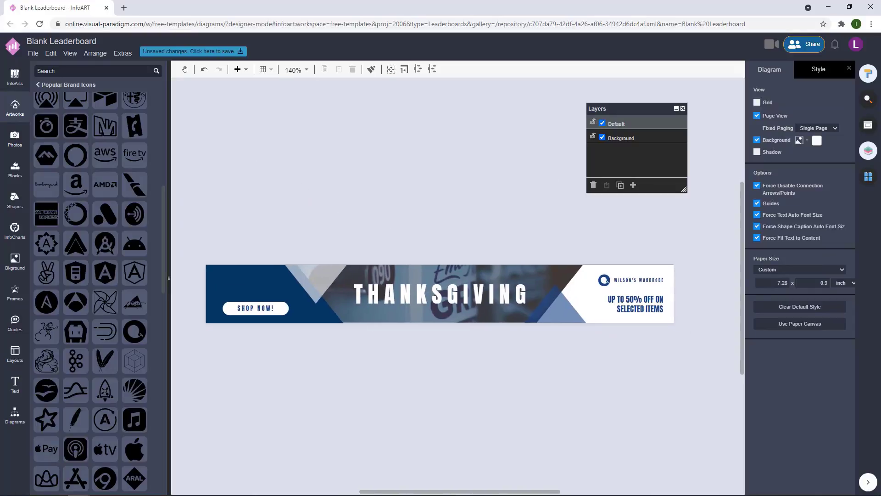
# Step: Add a small white, left-aligned Montserrat placeholder paragraph above the "SHOP NOW!" button on the navy block
pyautogui.moveTo(439, 179); pyautogui.dragTo(285, 305)
pyautogui.moveTo(350, 292); pyautogui.dragTo(248, 282)
pyautogui.click(279, 244)
pyautogui.click(249, 280)
pyautogui.moveTo(282, 290); pyautogui.dragTo(261, 302)
pyautogui.click(278, 252)
pyautogui.click(257, 289)
pyautogui.click(277, 255)
pyautogui.click(265, 291)
pyautogui.click(314, 233)
pyautogui.scroll(2, 249, 301)
# Step: Narrow the placeholder paragraph's box and move it up, clear of the "SHOP NOW!" button
pyautogui.click(257, 293)
pyautogui.click(315, 222)
pyautogui.click(294, 272)
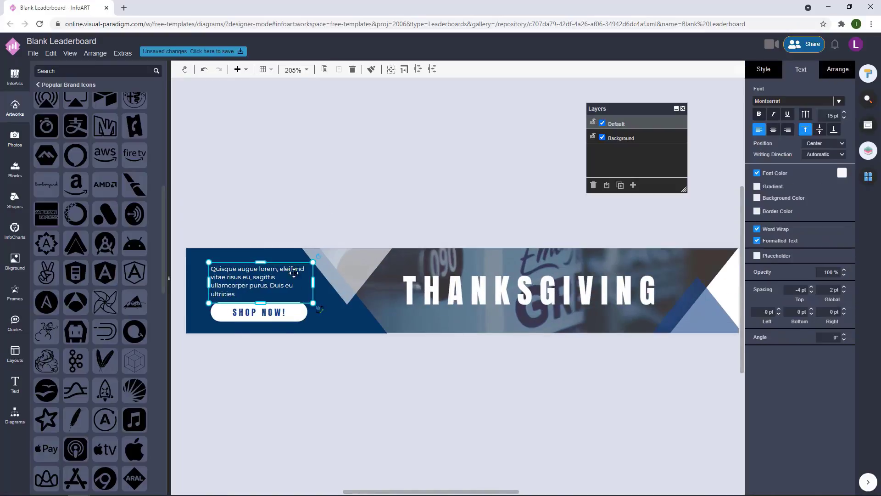
pyautogui.moveTo(311, 282); pyautogui.dragTo(249, 273)
pyautogui.click(329, 202)
pyautogui.click(352, 193)
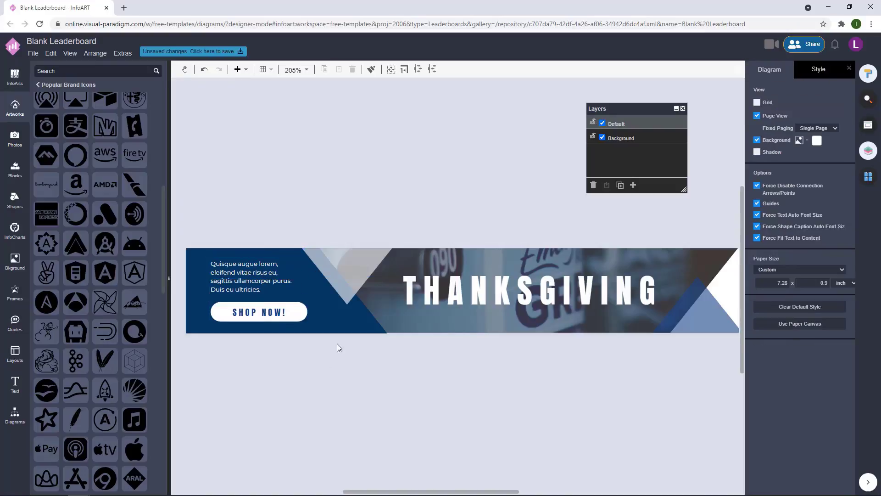
# Step: Move the placeholder paragraph and the "SHOP NOW!" button together slightly left
pyautogui.moveTo(345, 367); pyautogui.dragTo(191, 249)
pyautogui.moveTo(231, 273); pyautogui.dragTo(228, 273)
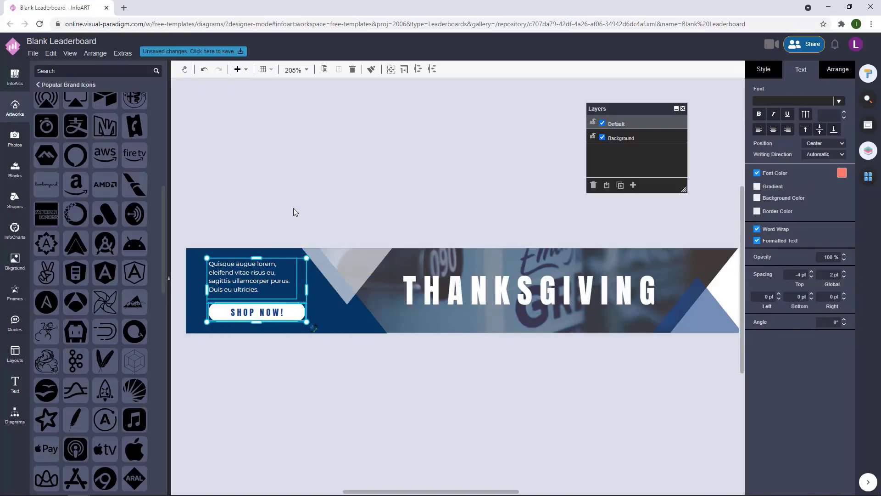
pyautogui.click(293, 208)
pyautogui.scroll(-3, 327, 372)
pyautogui.scroll(2, 325, 362)
pyautogui.scroll(-1, 321, 347)
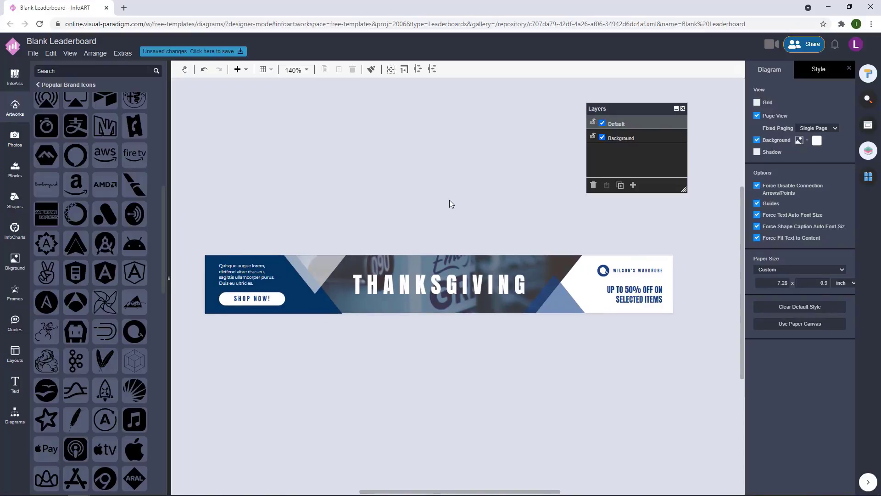
# Step: Add a thin white bar as wide as the "THANKSGIVING" title above it and place a copy below the title
pyautogui.click(14, 414)
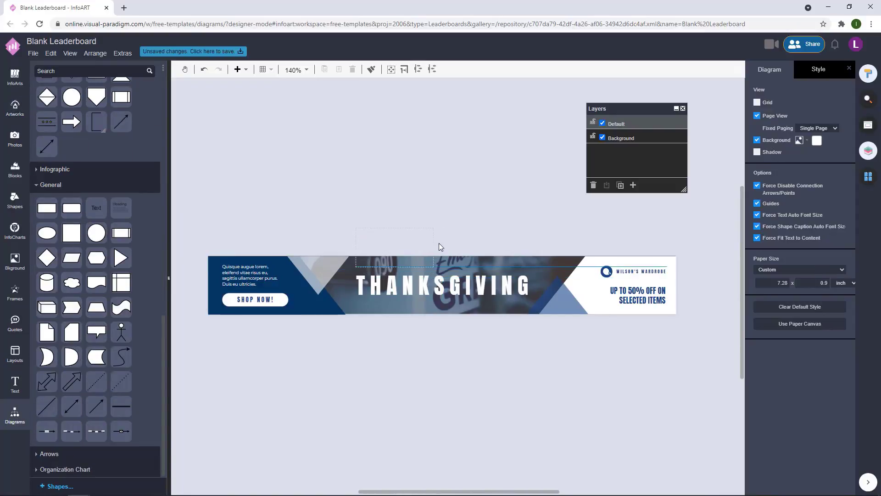
pyautogui.moveTo(439, 244); pyautogui.dragTo(434, 265)
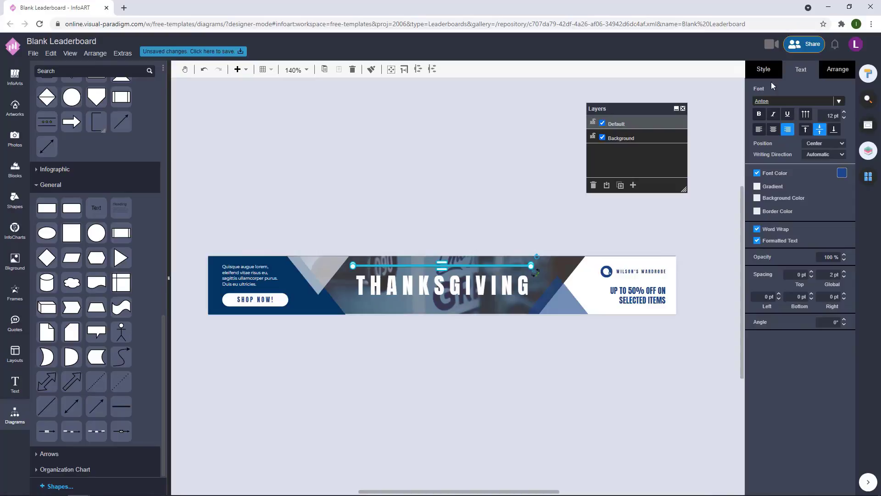
pyautogui.click(497, 186)
pyautogui.keyDown('ctrl'); pyautogui.scroll(3, 448, 270); pyautogui.keyUp('ctrl')
pyautogui.moveTo(451, 303); pyautogui.dragTo(452, 304)
pyautogui.click(501, 252)
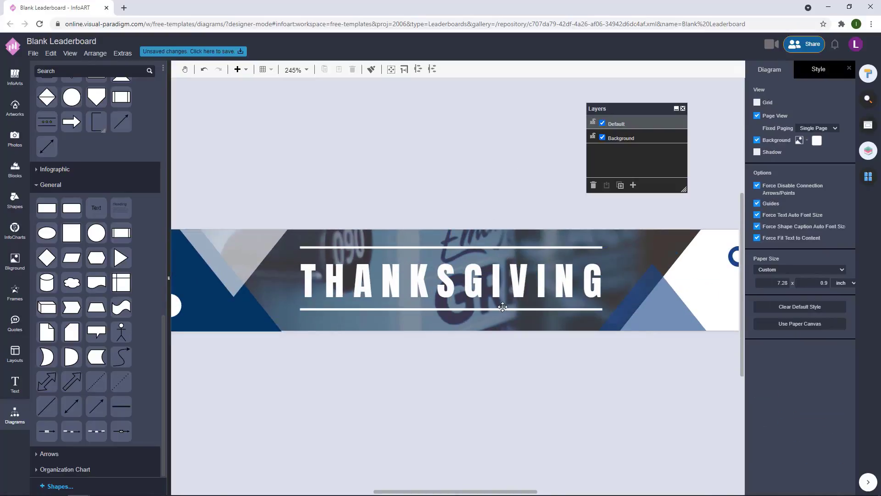
# Step: Move the two white bars together so that they are centred vertically around the "THANKSGIVING" title
pyautogui.click(502, 309)
pyautogui.keyDown('shift'); pyautogui.click(480, 247); pyautogui.keyUp('shift')
pyautogui.moveTo(480, 247); pyautogui.dragTo(479, 249)
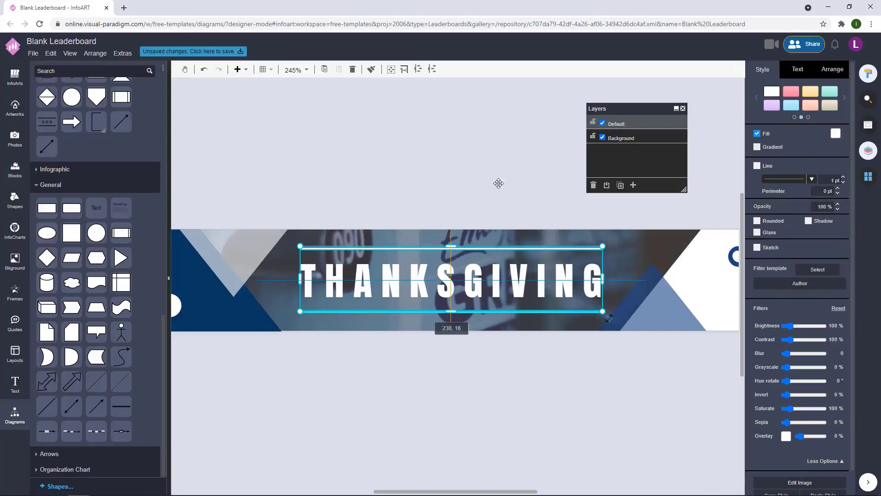
pyautogui.click(499, 183)
pyautogui.scroll(-3, 498, 183)
pyautogui.moveTo(521, 321); pyautogui.dragTo(477, 338)
pyautogui.scroll(-1, 475, 332)
pyautogui.scroll(2, 467, 331)
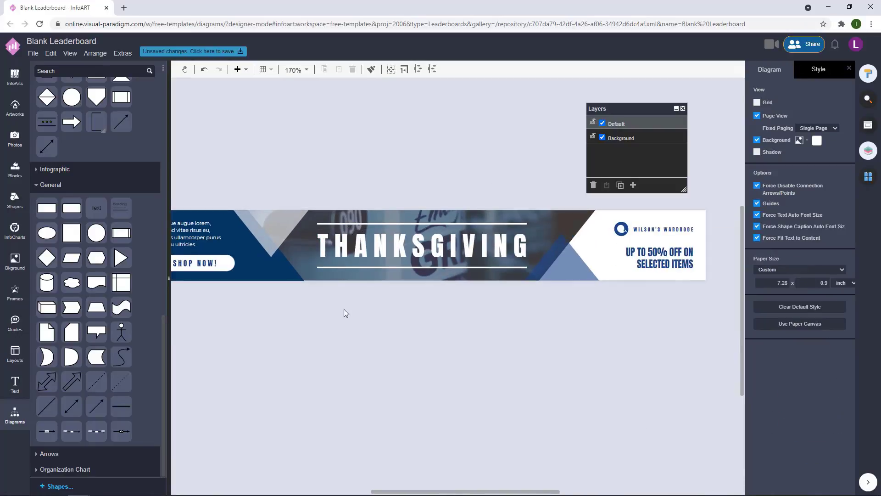
# Step: Set the opacity of the translucent white triangle beside the navy block to 80%
pyautogui.moveTo(345, 312); pyautogui.dragTo(441, 320)
pyautogui.click(381, 229)
pyautogui.moveTo(820, 206); pyautogui.dragTo(837, 203)
pyautogui.write('80')
pyautogui.click(553, 394)
# Step: Set the opacity of the translucent blue triangle beside the white block to 70%
pyautogui.moveTo(568, 381); pyautogui.dragTo(452, 392)
pyautogui.click(559, 283)
pyautogui.click(550, 279)
pyautogui.moveTo(819, 208); pyautogui.dragTo(838, 206)
pyautogui.write('80')
pyautogui.click(555, 362)
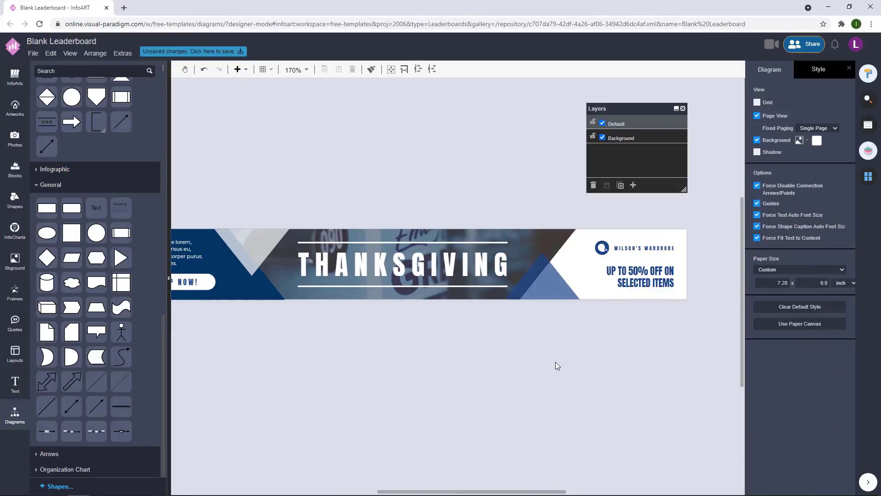
# Step: Set the overlay colour of the background photo to #212c32
pyautogui.scroll(-1, 556, 366)
pyautogui.click(507, 251)
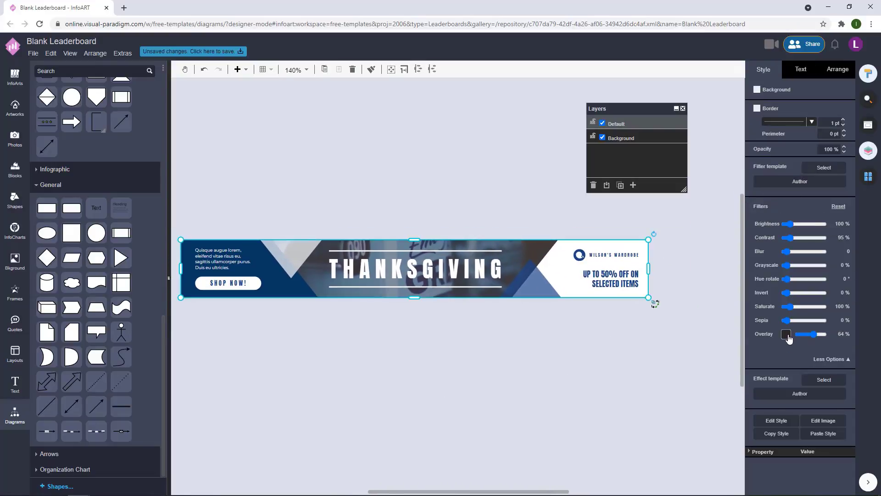
pyautogui.click(786, 335)
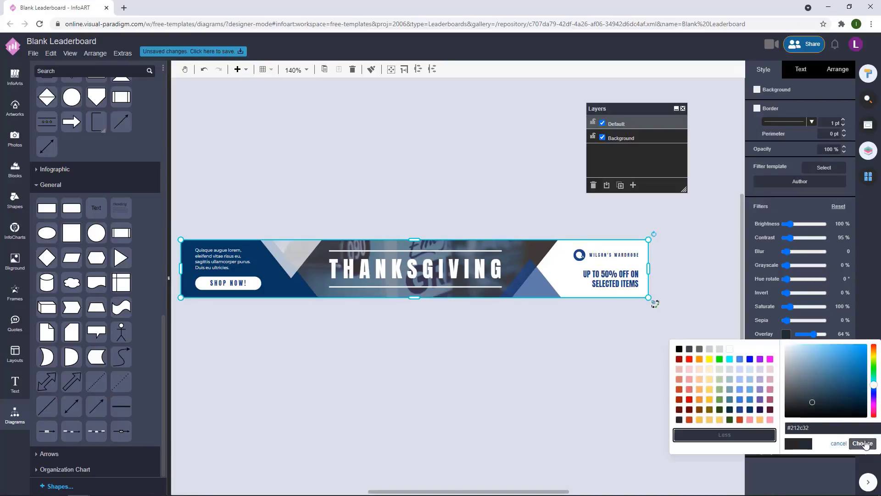
pyautogui.click(863, 443)
pyautogui.click(558, 379)
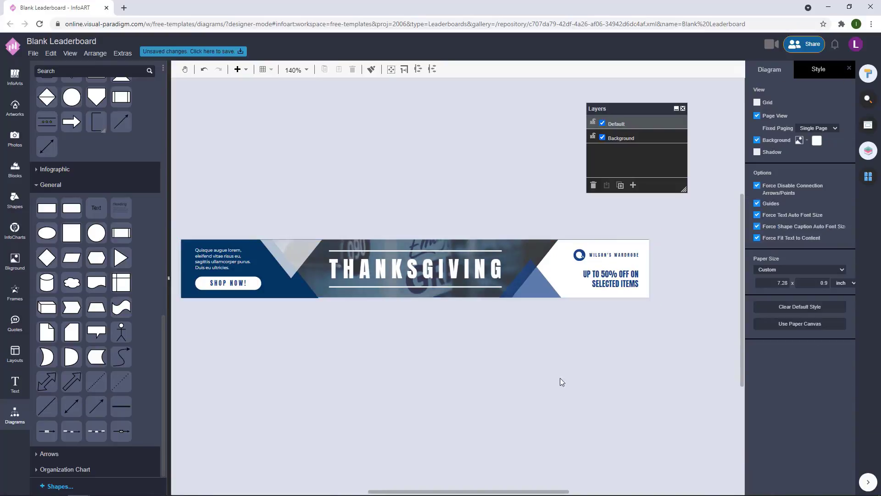
# Step: Make a small copy of the translucent blue triangle below the banner and set its opacity to 100%
pyautogui.moveTo(557, 284); pyautogui.dragTo(558, 317)
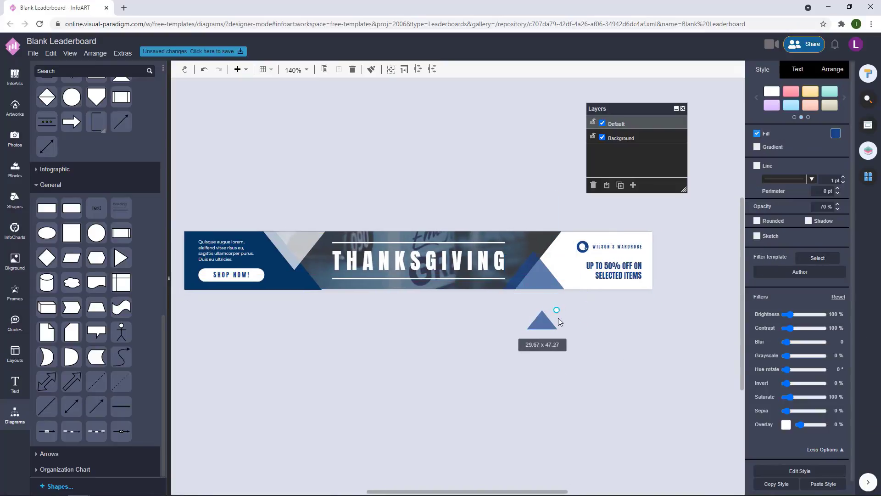
pyautogui.click(835, 133)
pyautogui.click(838, 242)
pyautogui.moveTo(817, 207); pyautogui.dragTo(841, 205)
pyautogui.write('100')
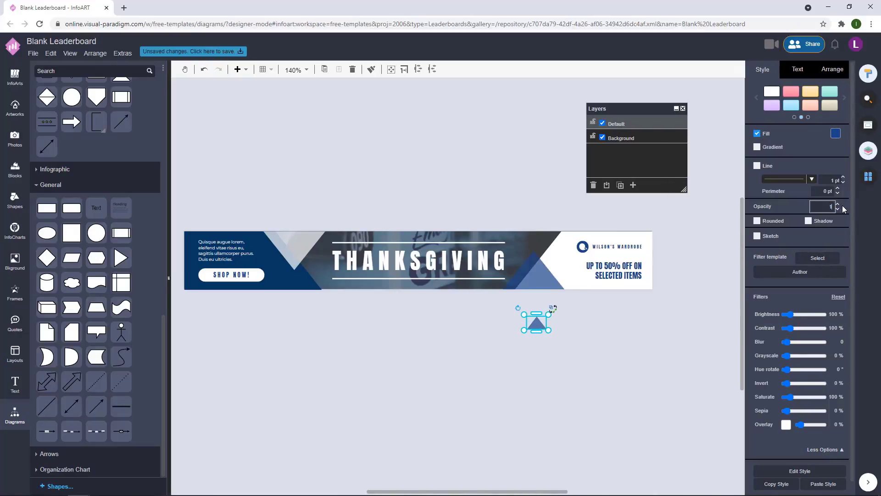
pyautogui.press('Return')
# Step: Place the small solid blue triangle over the right slope of the translucent blue triangle
pyautogui.scroll(4, 544, 336)
pyautogui.moveTo(534, 312); pyautogui.dragTo(561, 199)
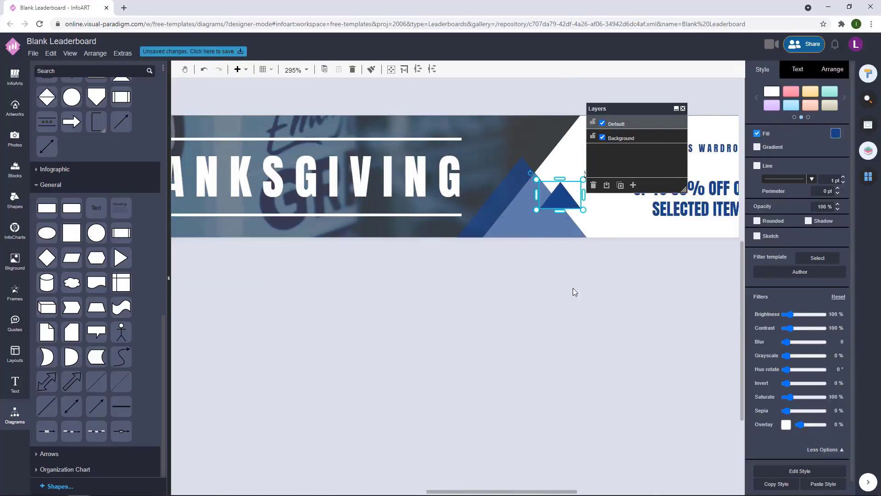
pyautogui.click(573, 290)
# Step: Copy the small solid triangle onto the right slope of the translucent white triangle and fill the copy white
pyautogui.scroll(-3, 586, 404)
pyautogui.moveTo(609, 323); pyautogui.dragTo(323, 303)
pyautogui.click(835, 134)
pyautogui.click(865, 149)
pyautogui.click(838, 242)
pyautogui.click(373, 195)
pyautogui.click(359, 216)
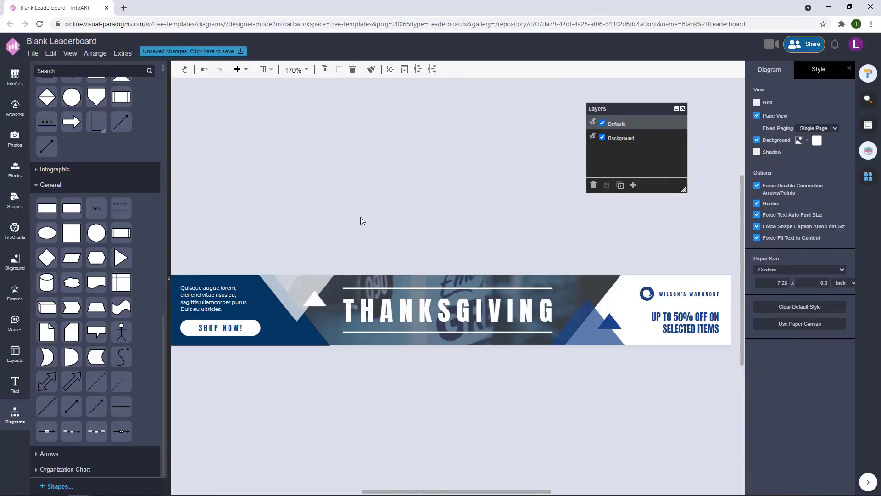
# Step: Fine-tune the position of the small white triangle on the right slope of the translucent white triangle
pyautogui.click(324, 298)
pyautogui.click(374, 204)
pyautogui.moveTo(318, 301); pyautogui.dragTo(317, 301)
pyautogui.click(372, 218)
pyautogui.moveTo(357, 399); pyautogui.dragTo(361, 395)
pyautogui.moveTo(325, 299); pyautogui.dragTo(324, 296)
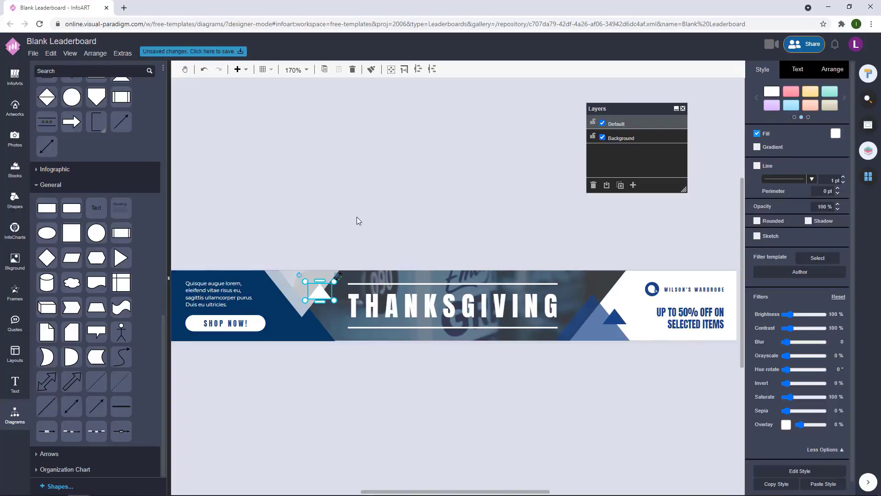
pyautogui.click(357, 217)
pyautogui.click(322, 296)
pyautogui.click(375, 208)
pyautogui.click(324, 296)
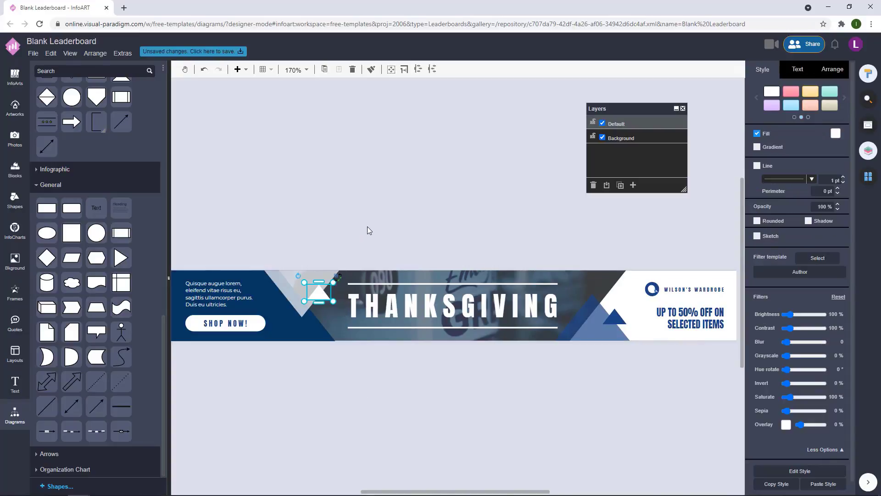
pyautogui.click(366, 230)
# Step: Add two smaller white copies of the solid triangle, one above the translucent blue triangle and one below the translucent white triangle's tip
pyautogui.scroll(-3, 442, 388)
pyautogui.moveTo(441, 396); pyautogui.dragTo(522, 432)
pyautogui.scroll(2, 451, 399)
pyautogui.moveTo(626, 405); pyautogui.dragTo(538, 371)
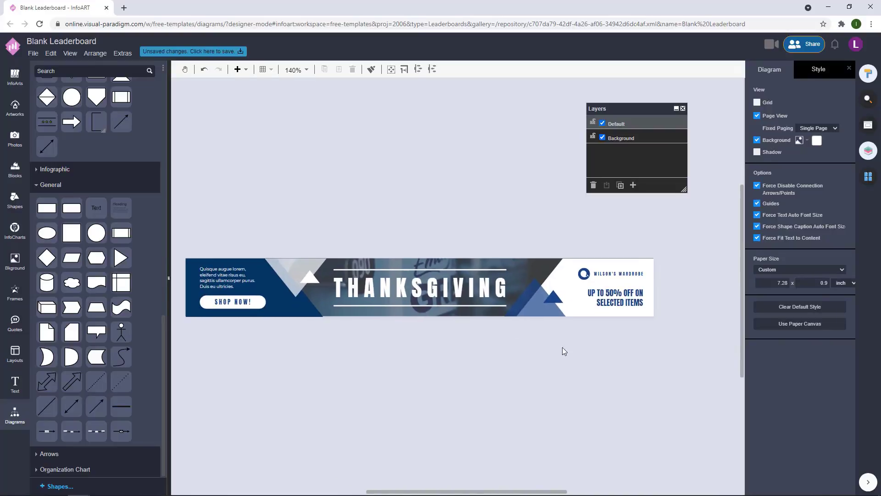
pyautogui.moveTo(558, 300); pyautogui.dragTo(249, 321)
pyautogui.click(835, 134)
pyautogui.click(773, 161)
pyautogui.click(494, 216)
pyautogui.scroll(2, 537, 258)
pyautogui.click(533, 249)
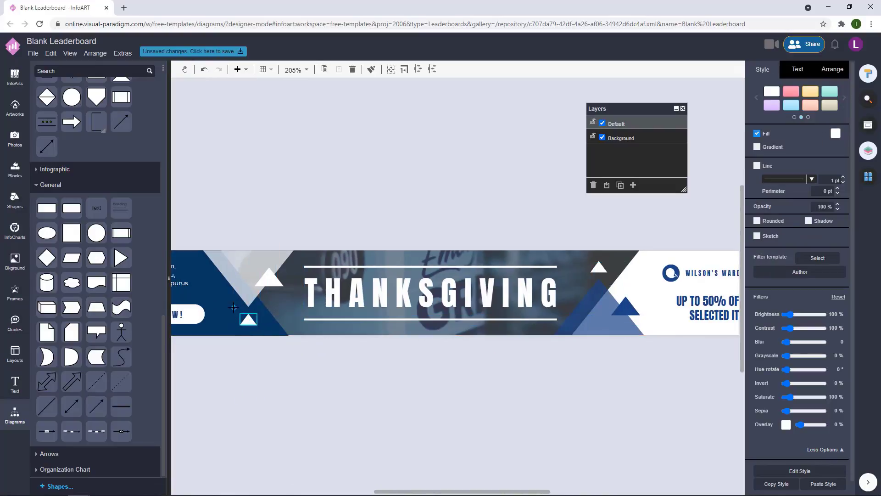
# Step: Turn the smallest white triangle on the navy block upside down so it points downward
pyautogui.click(234, 308)
pyautogui.click(262, 303)
pyautogui.click(417, 402)
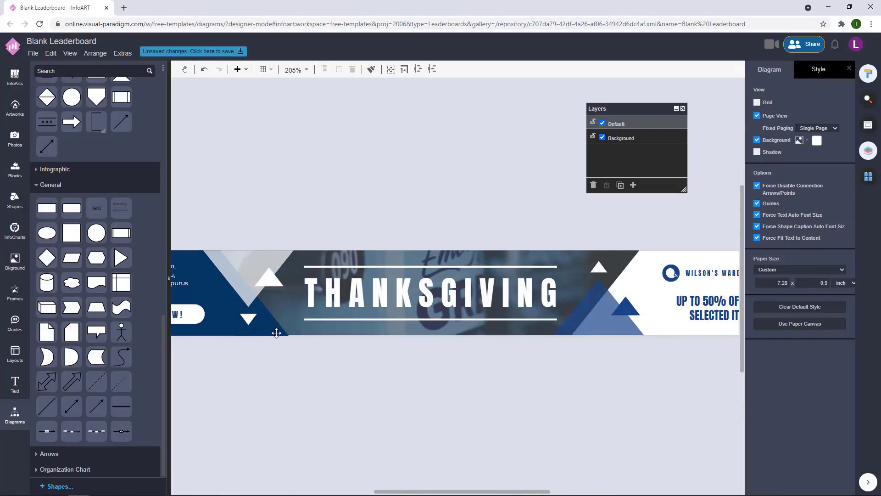
# Step: Review the whole banner and the background photo's filter and overlay settings
pyautogui.scroll(-2, 346, 373)
pyautogui.scroll(-2, 388, 385)
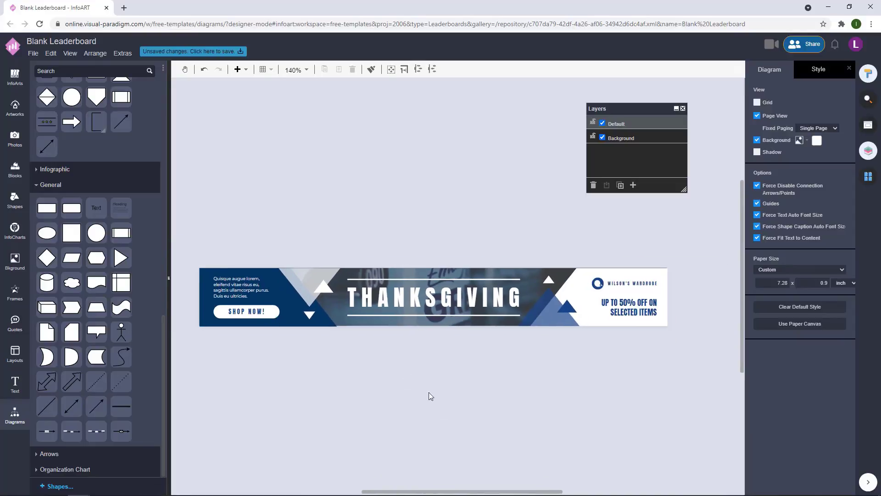
pyautogui.scroll(-1, 431, 397)
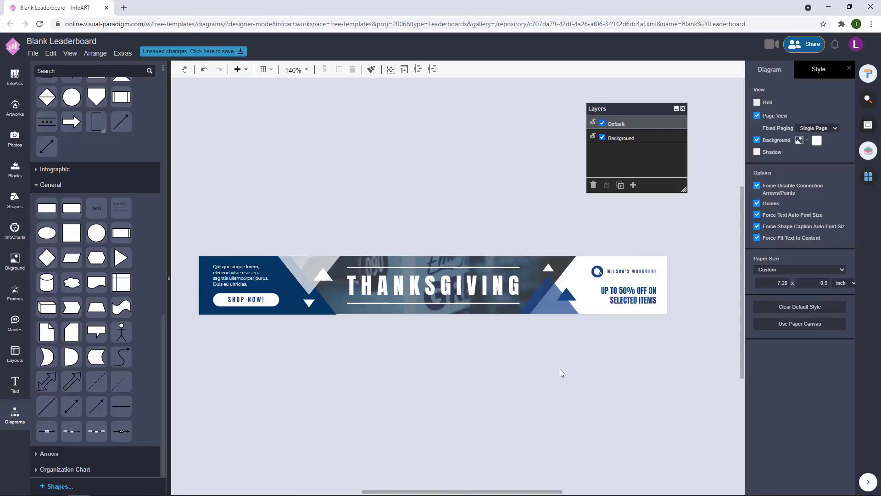
pyautogui.scroll(-3, 561, 372)
pyautogui.click(663, 281)
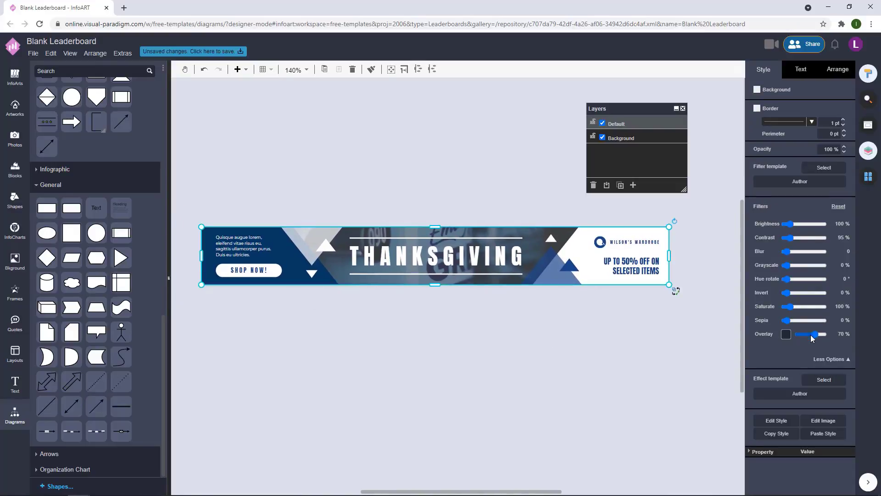
pyautogui.click(520, 359)
pyautogui.moveTo(515, 359); pyautogui.dragTo(508, 368)
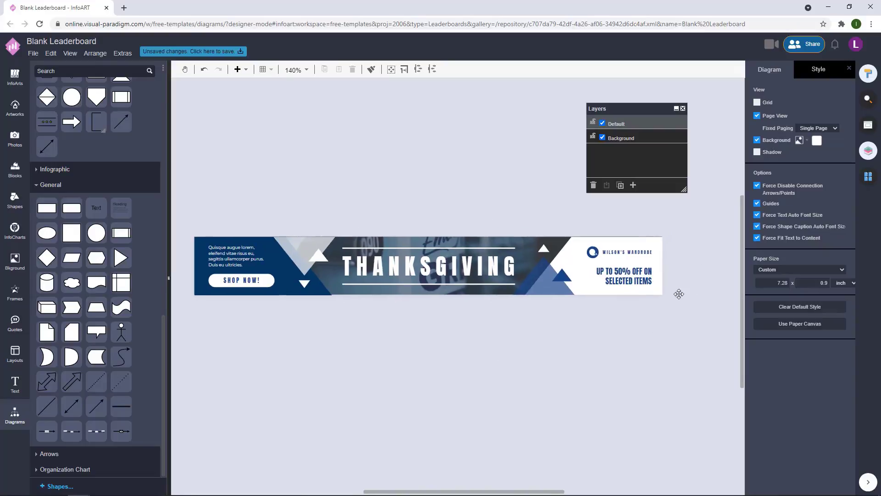
# Step: Lock the Background layer
pyautogui.click(4, 81)
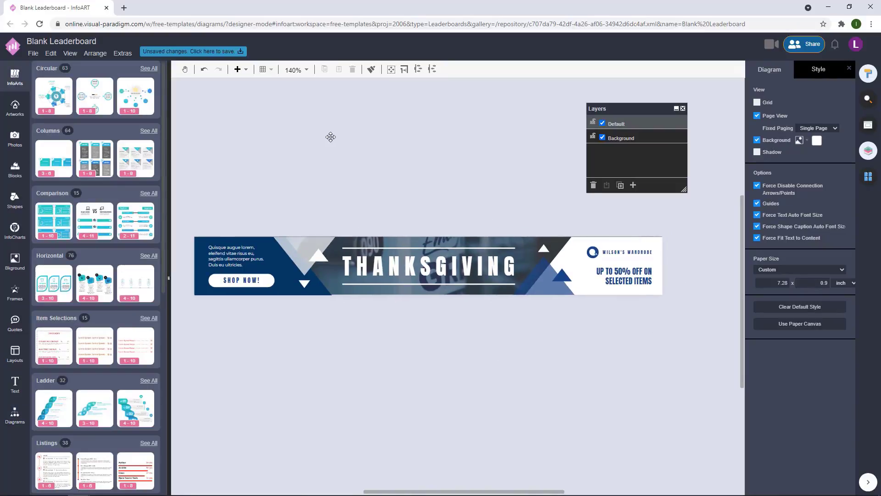
pyautogui.moveTo(653, 108); pyautogui.dragTo(672, 108)
pyautogui.click(611, 135)
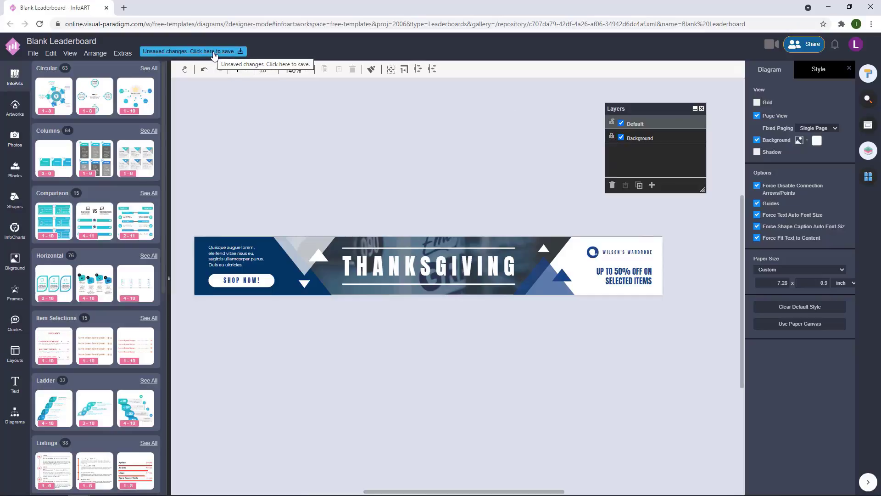
# Step: Save the design to VP Online as "Thanksgiving Special Sale Leaderboard"
pyautogui.click(213, 51)
pyautogui.write('T')
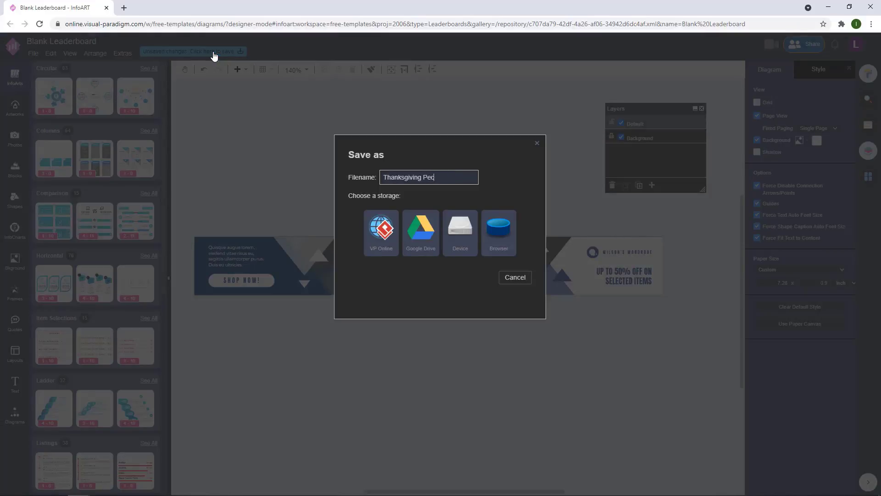
pyautogui.write('hanksgiving Special Sale Leaderboard')
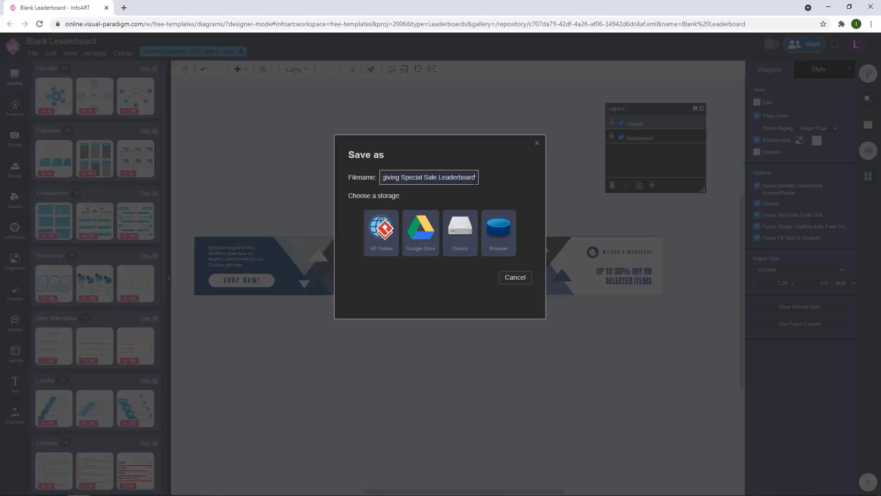
pyautogui.click(381, 229)
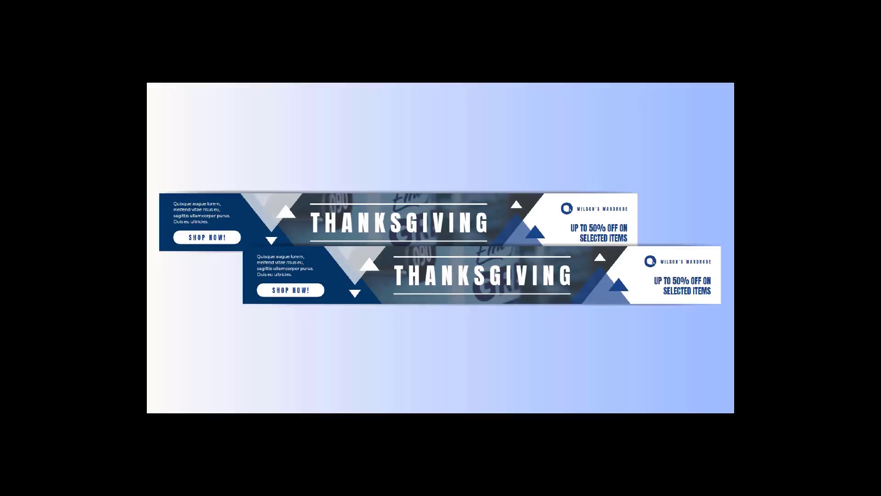